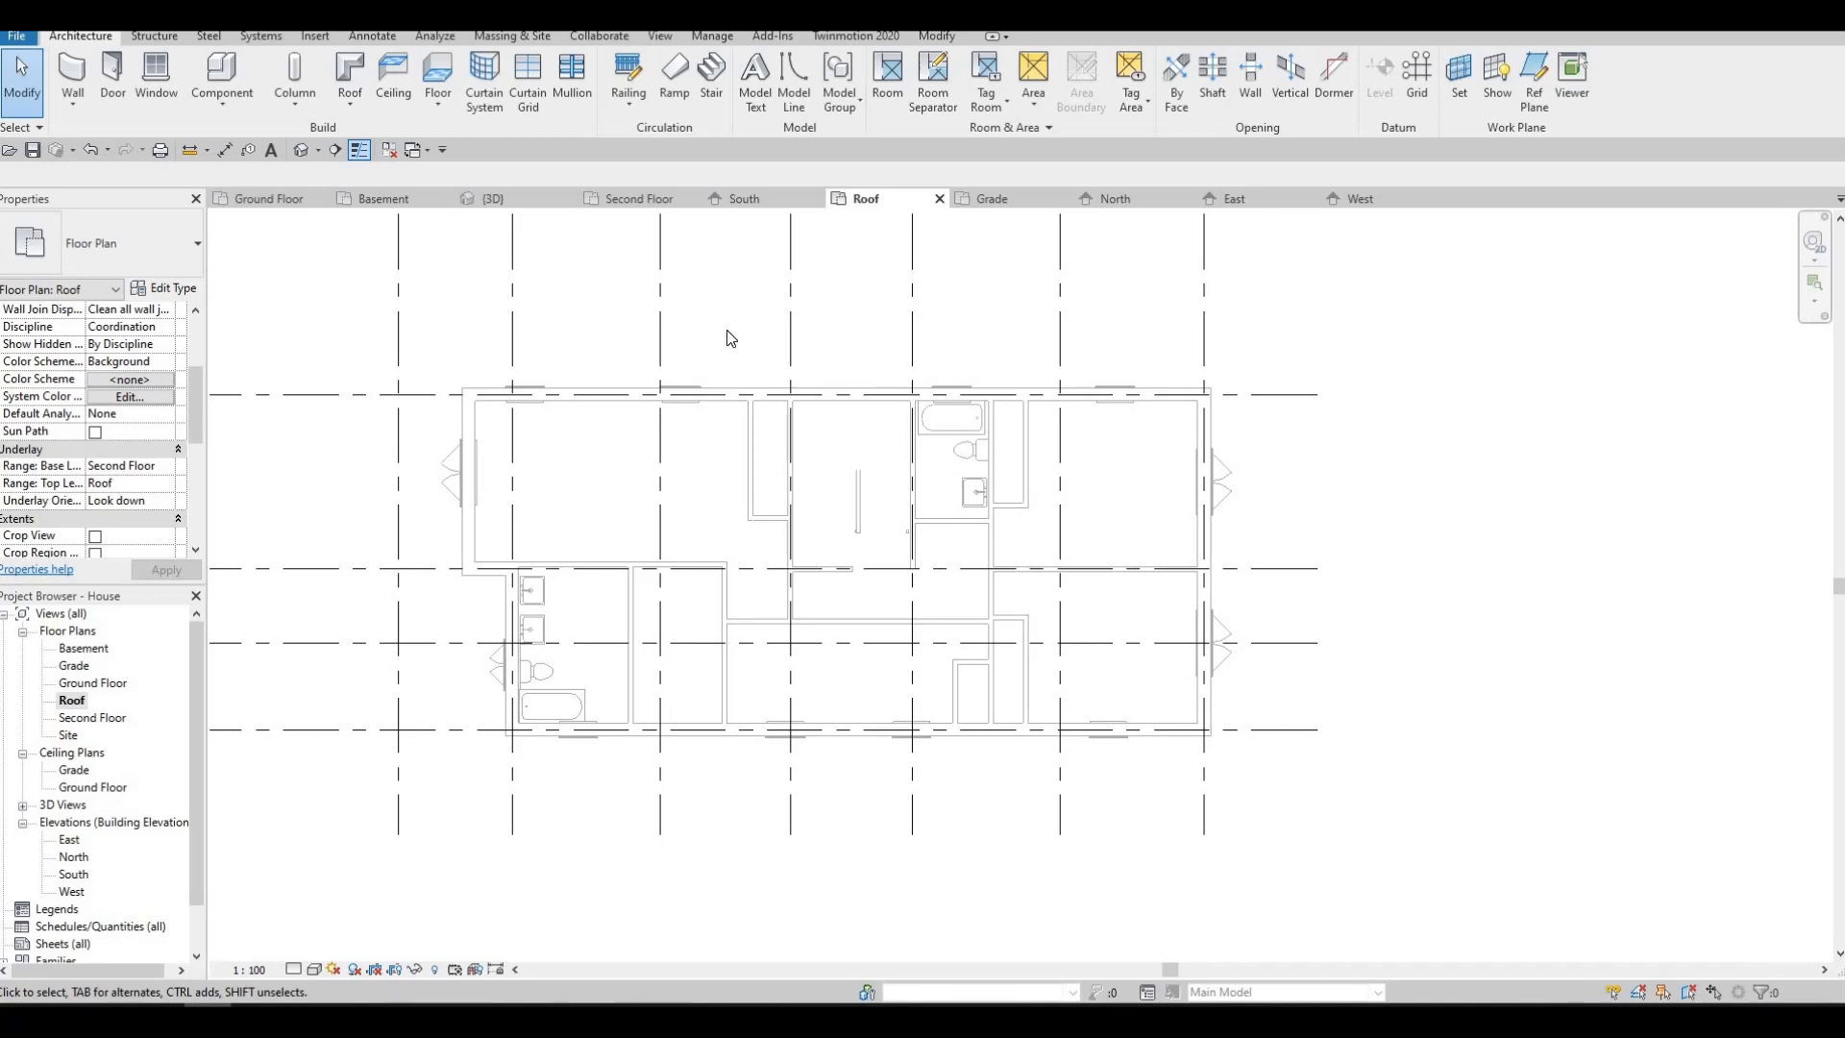
- Start a ceiling on the Roof plan and duplicate the 600 x 1200mm grid type as "Ceiling"
middle_click_drag(678, 432, 681, 362)
middle_click_drag(446, 272, 394, 288)
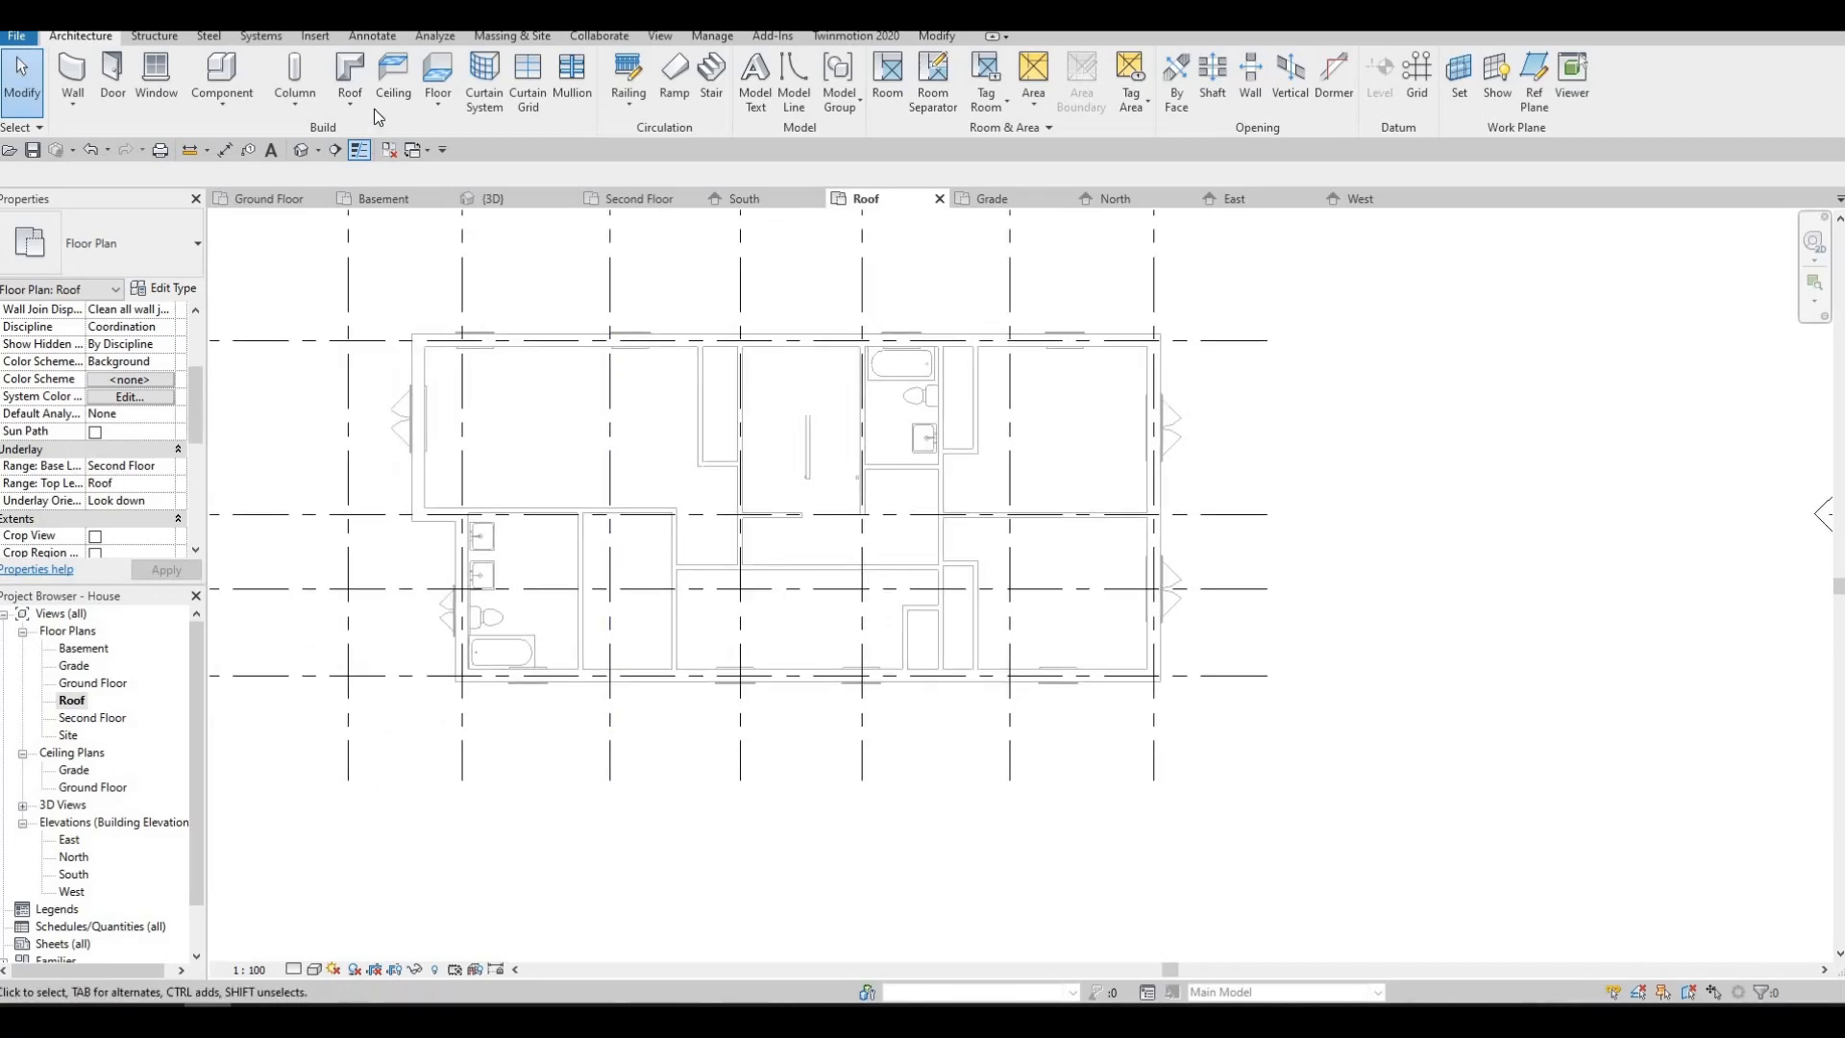
left_click(386, 91)
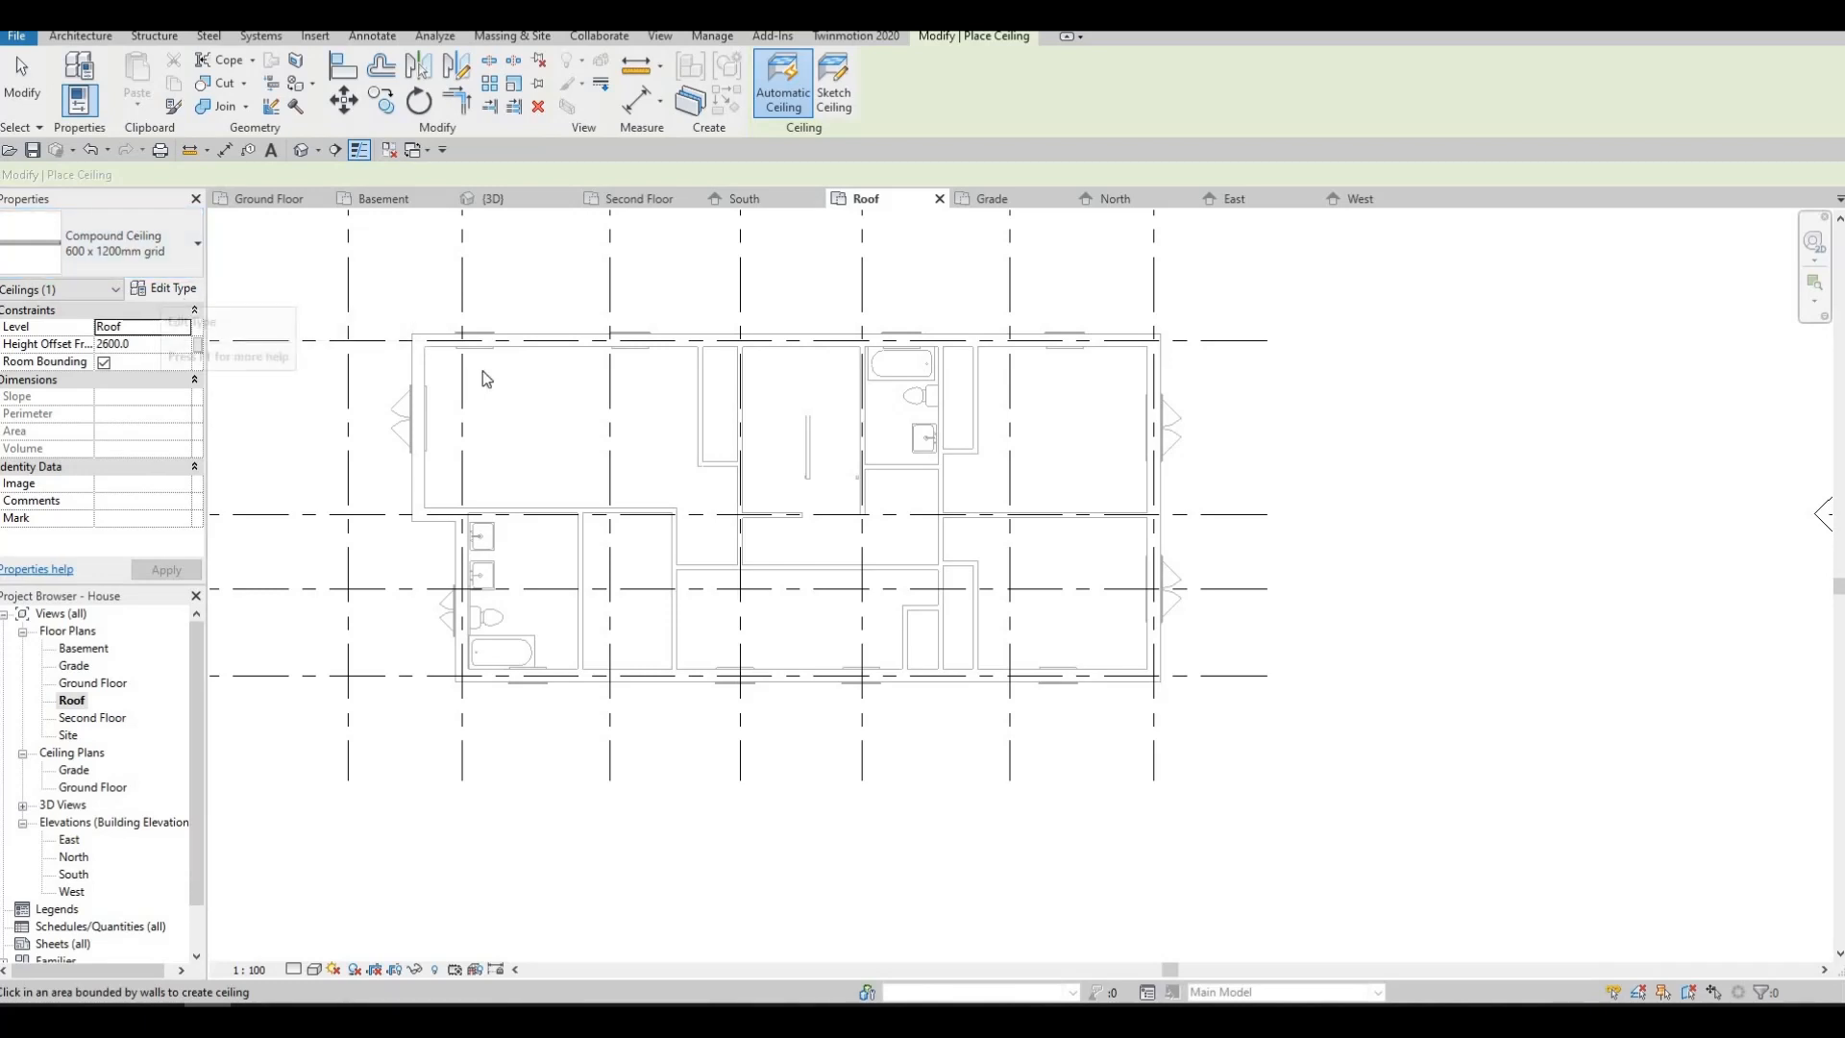
left_click(164, 289)
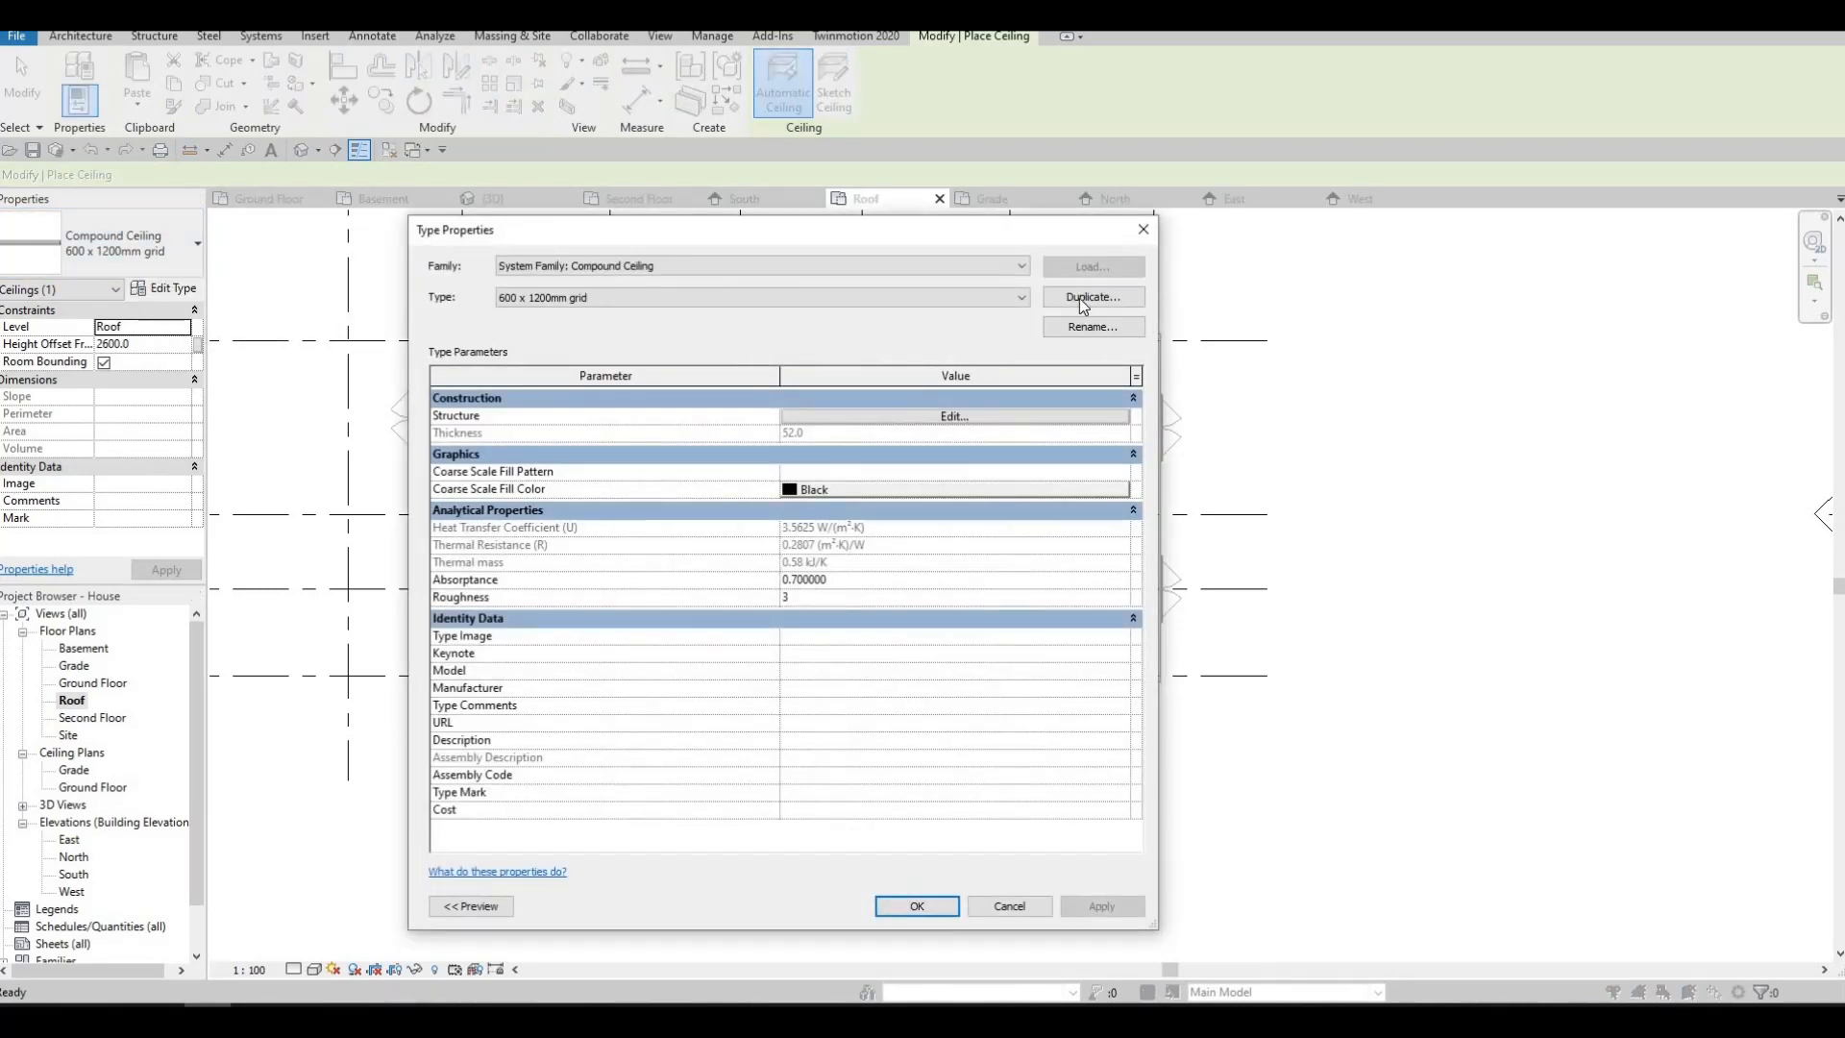
left_click(1080, 298)
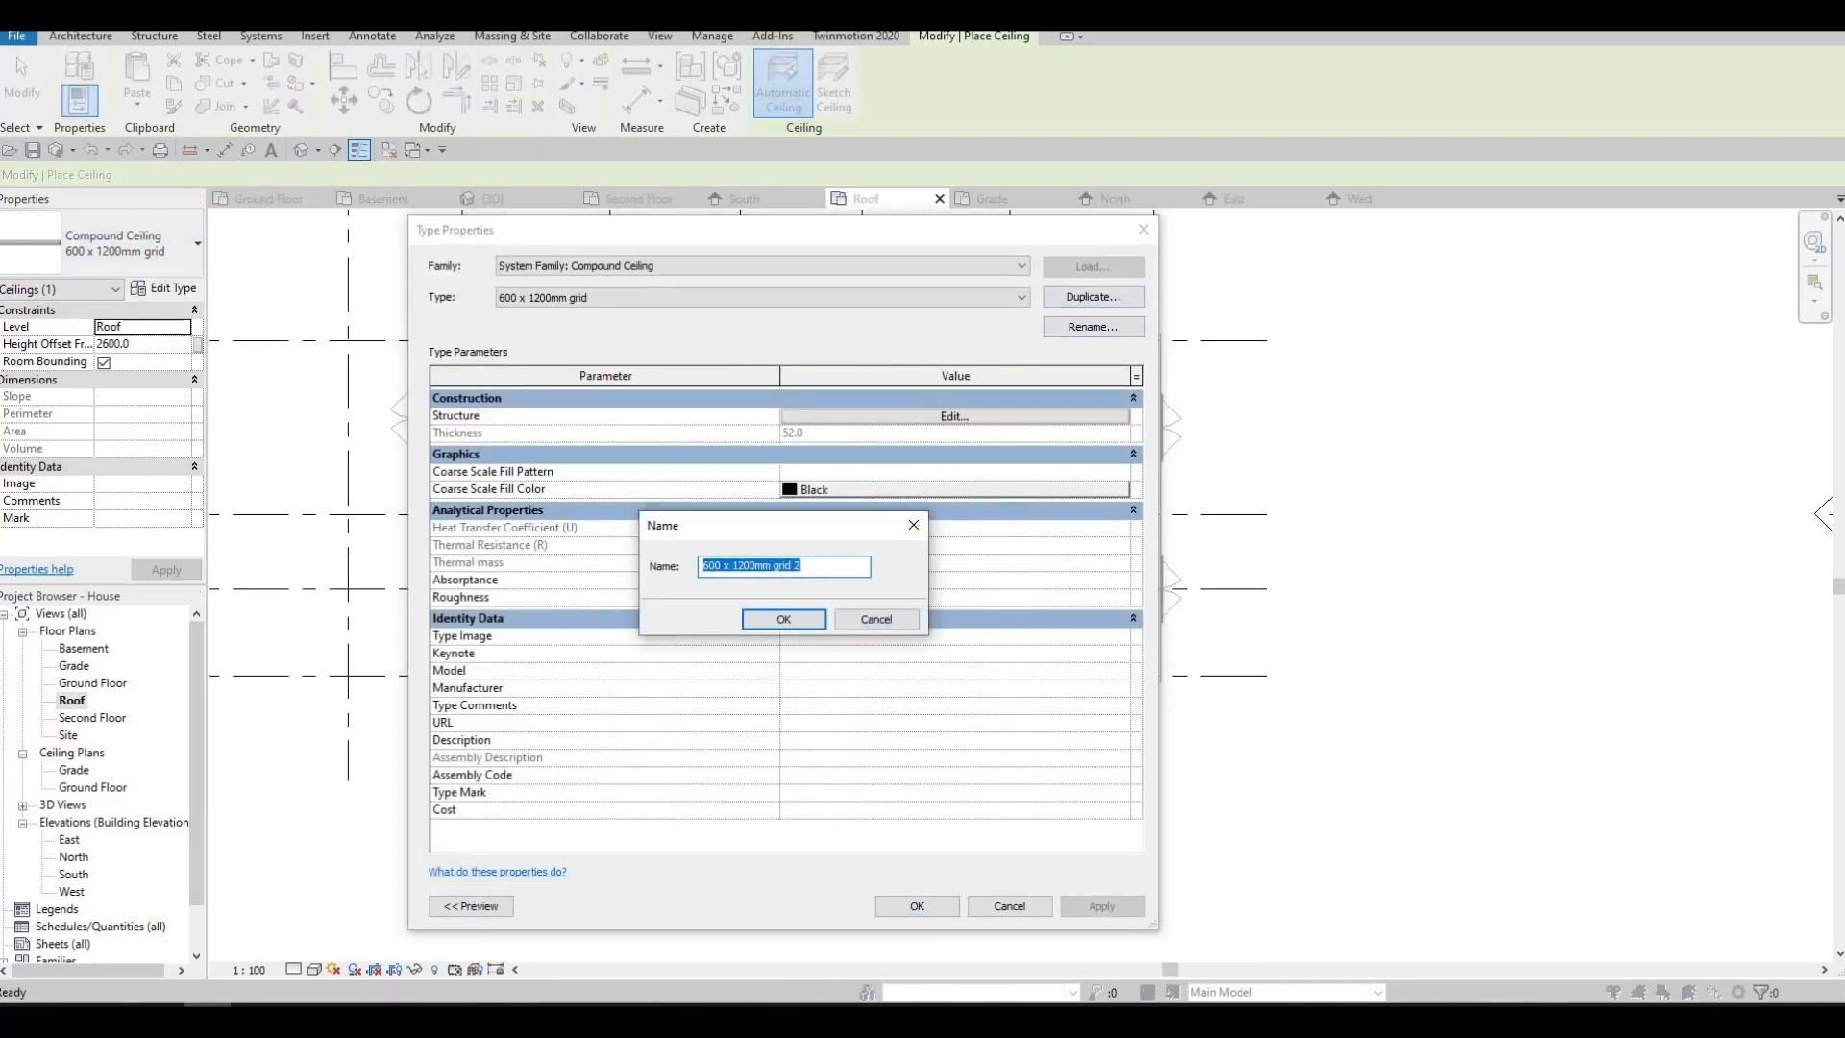
type("Ceiling")
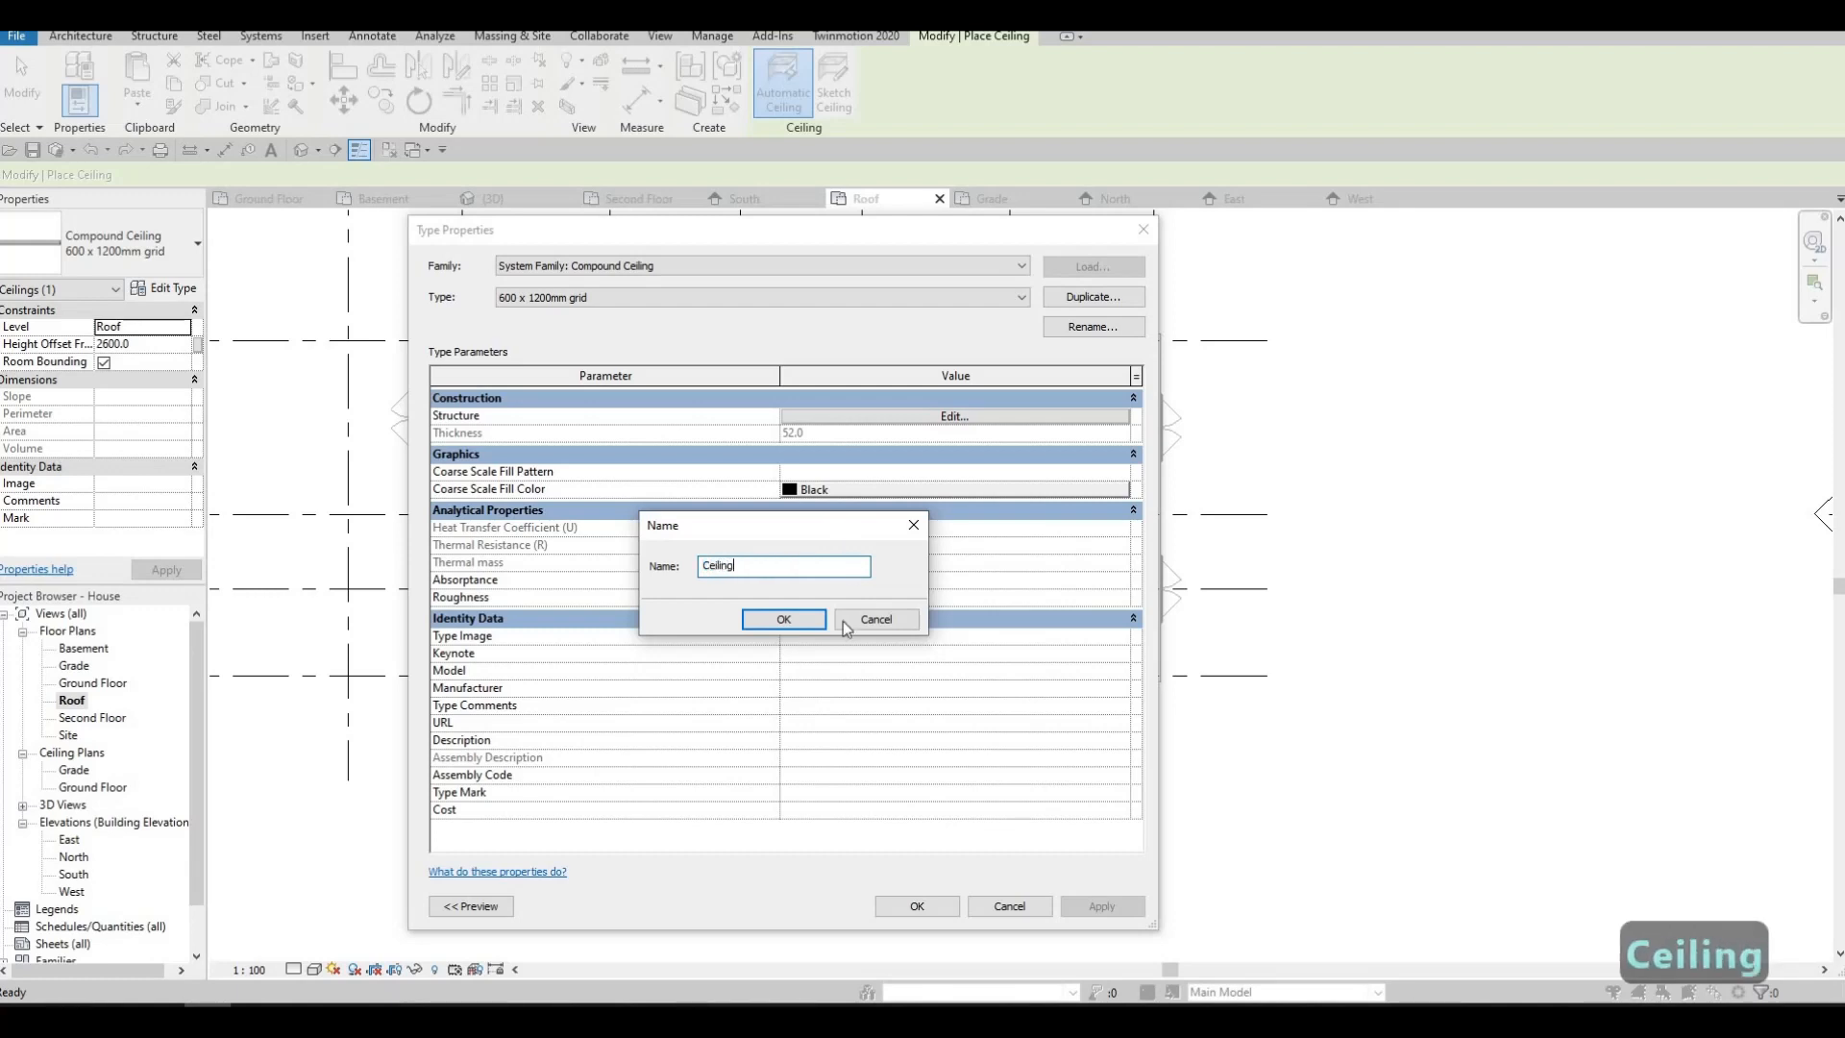
left_click(783, 619)
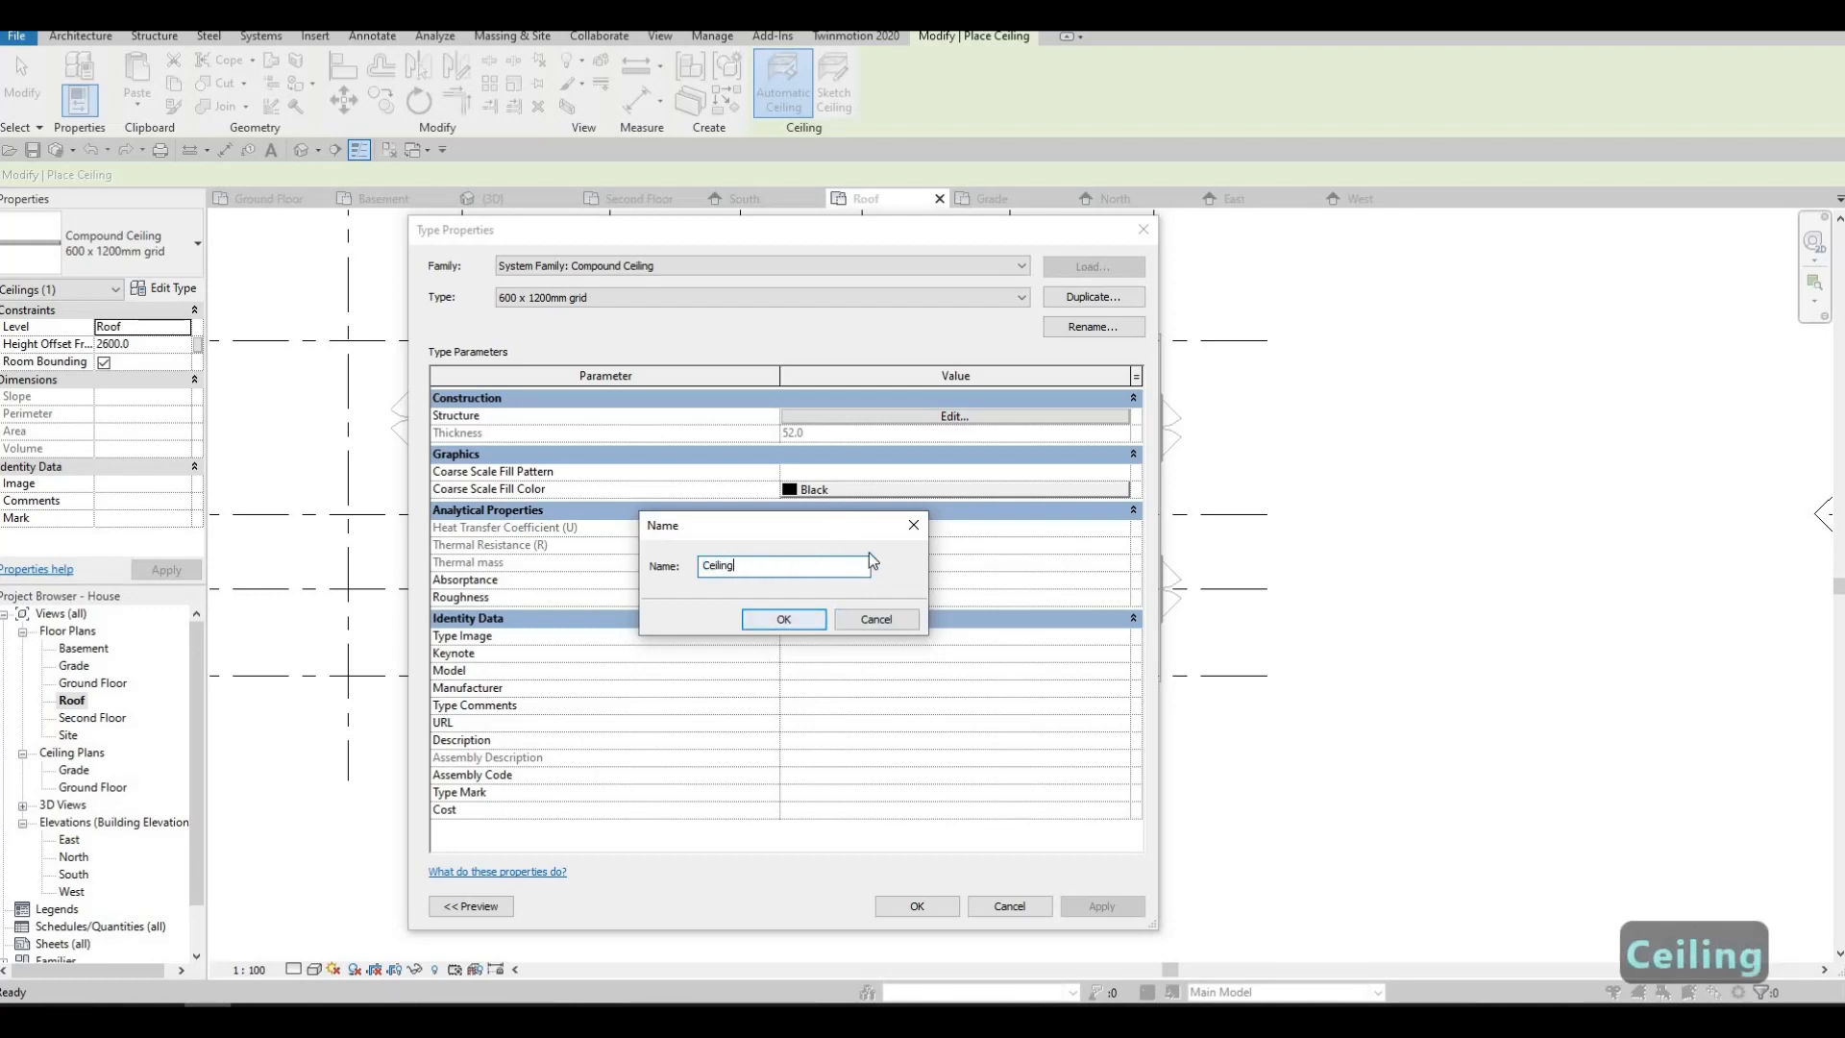
- Open the ceiling's structure, search the structure layer's materials for "framing" and select Structure, Wood Joist/Rafter Layer
left_click(911, 419)
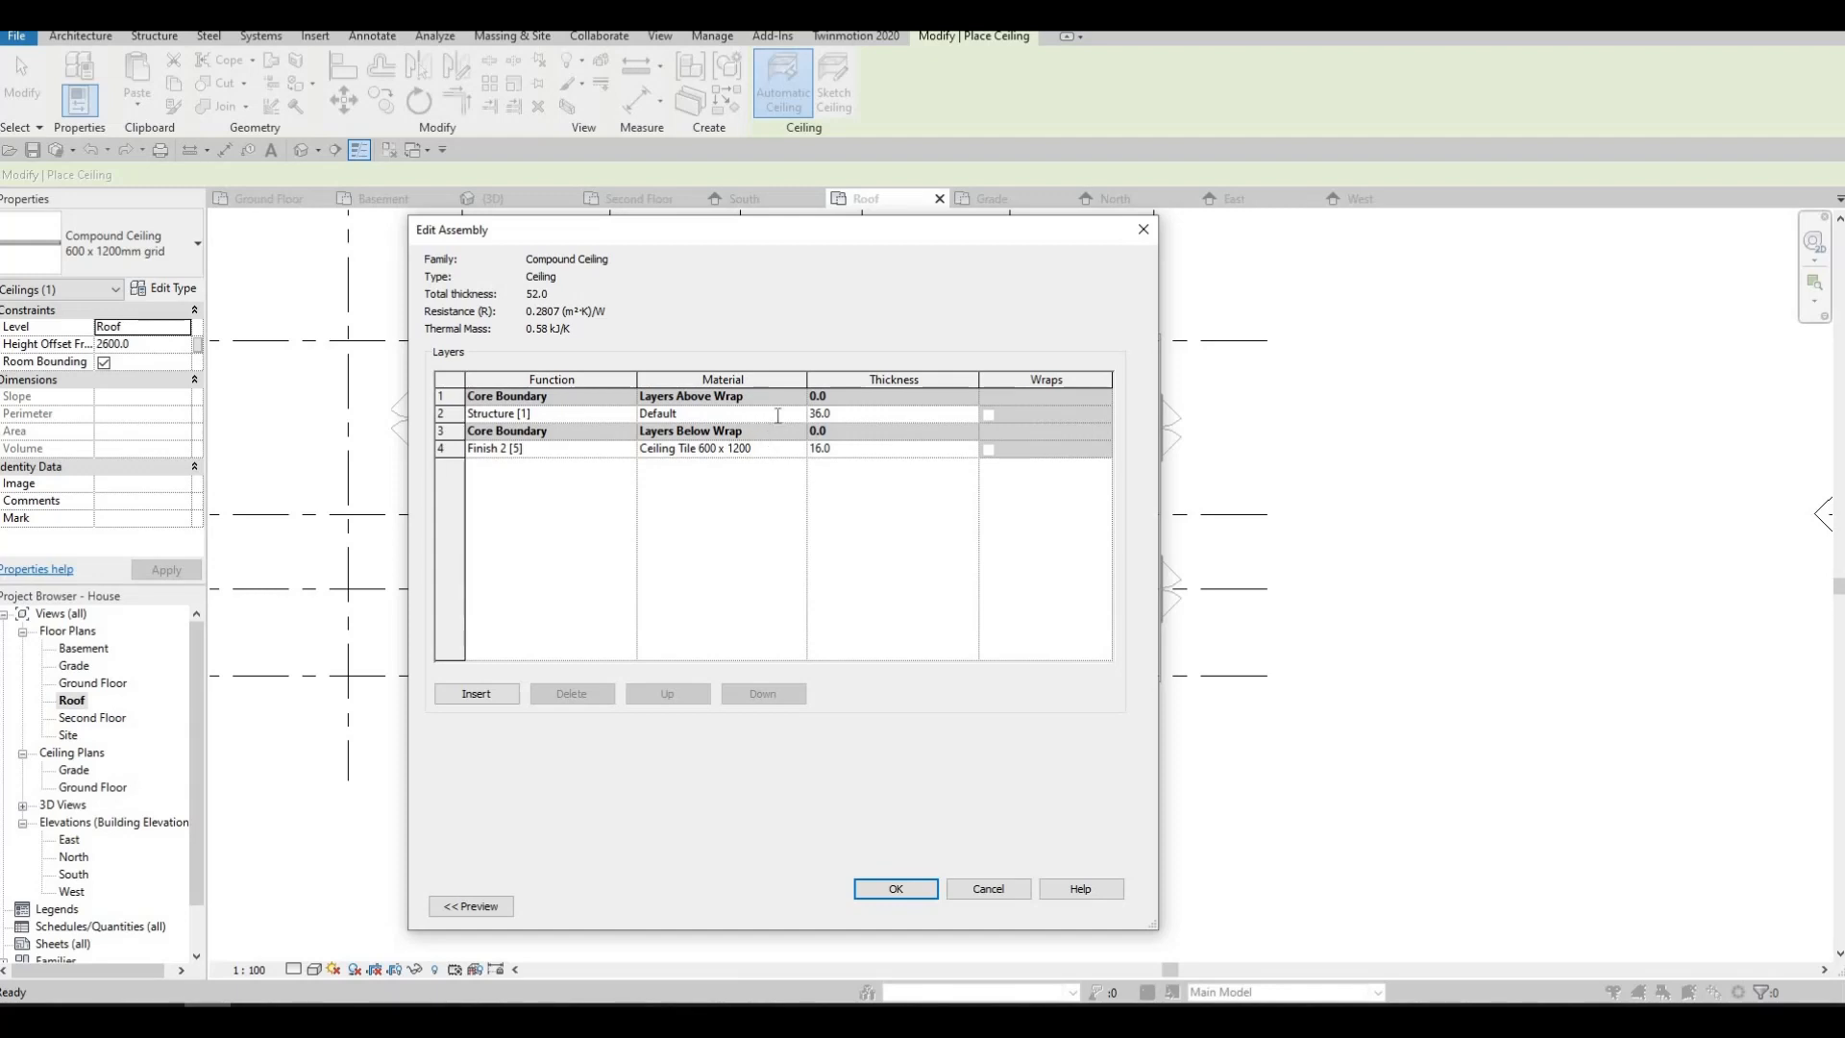
left_click(799, 417)
left_click(799, 415)
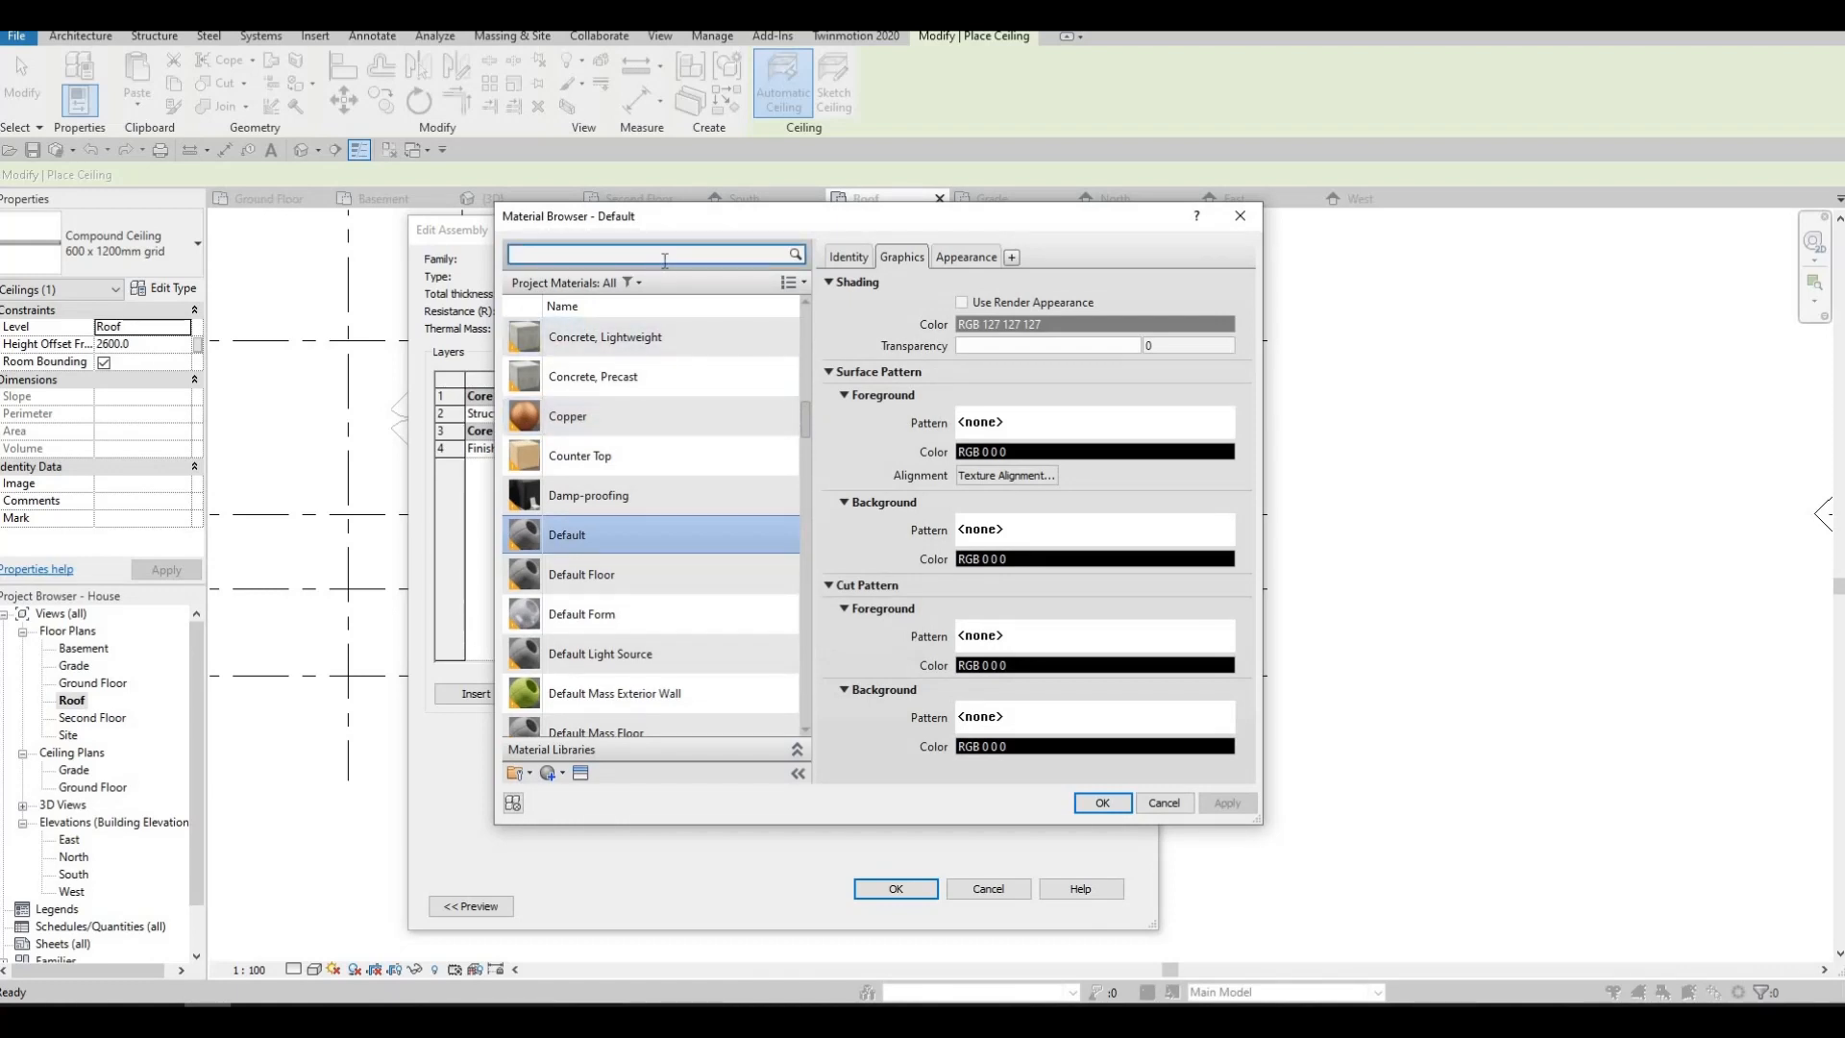
type("framin")
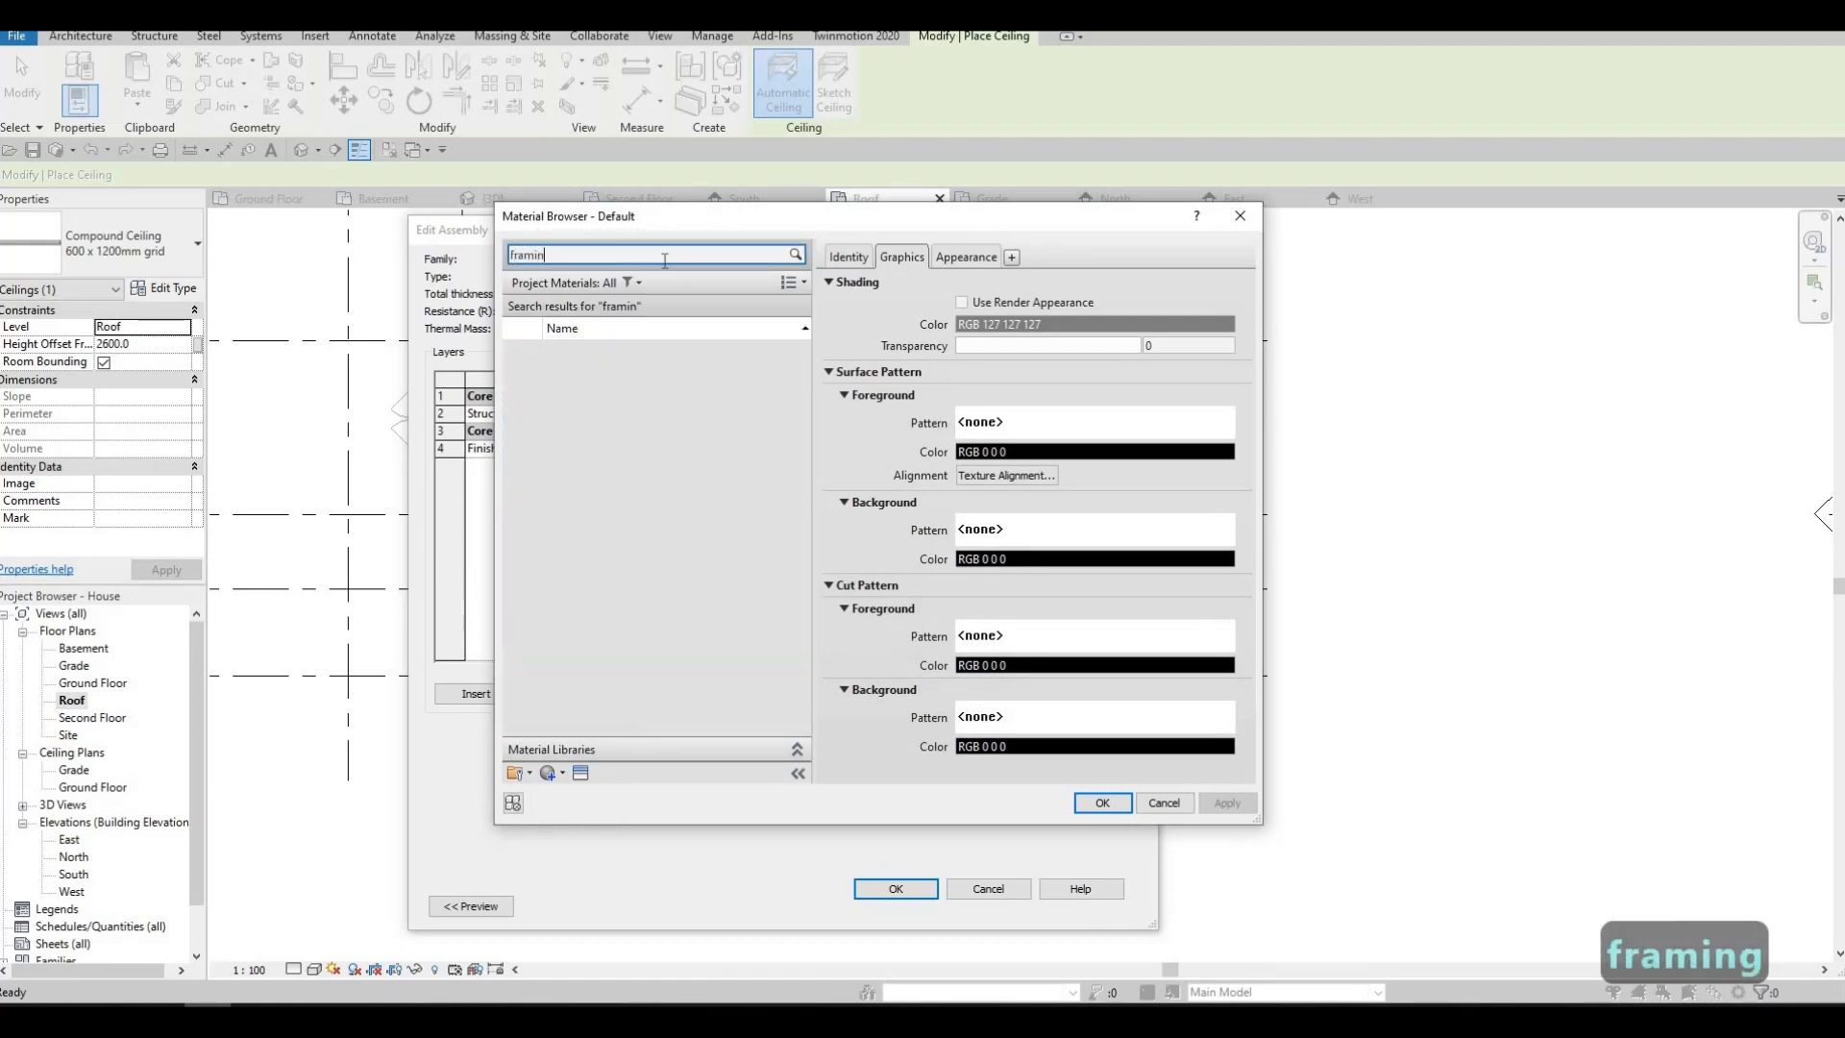
type("g")
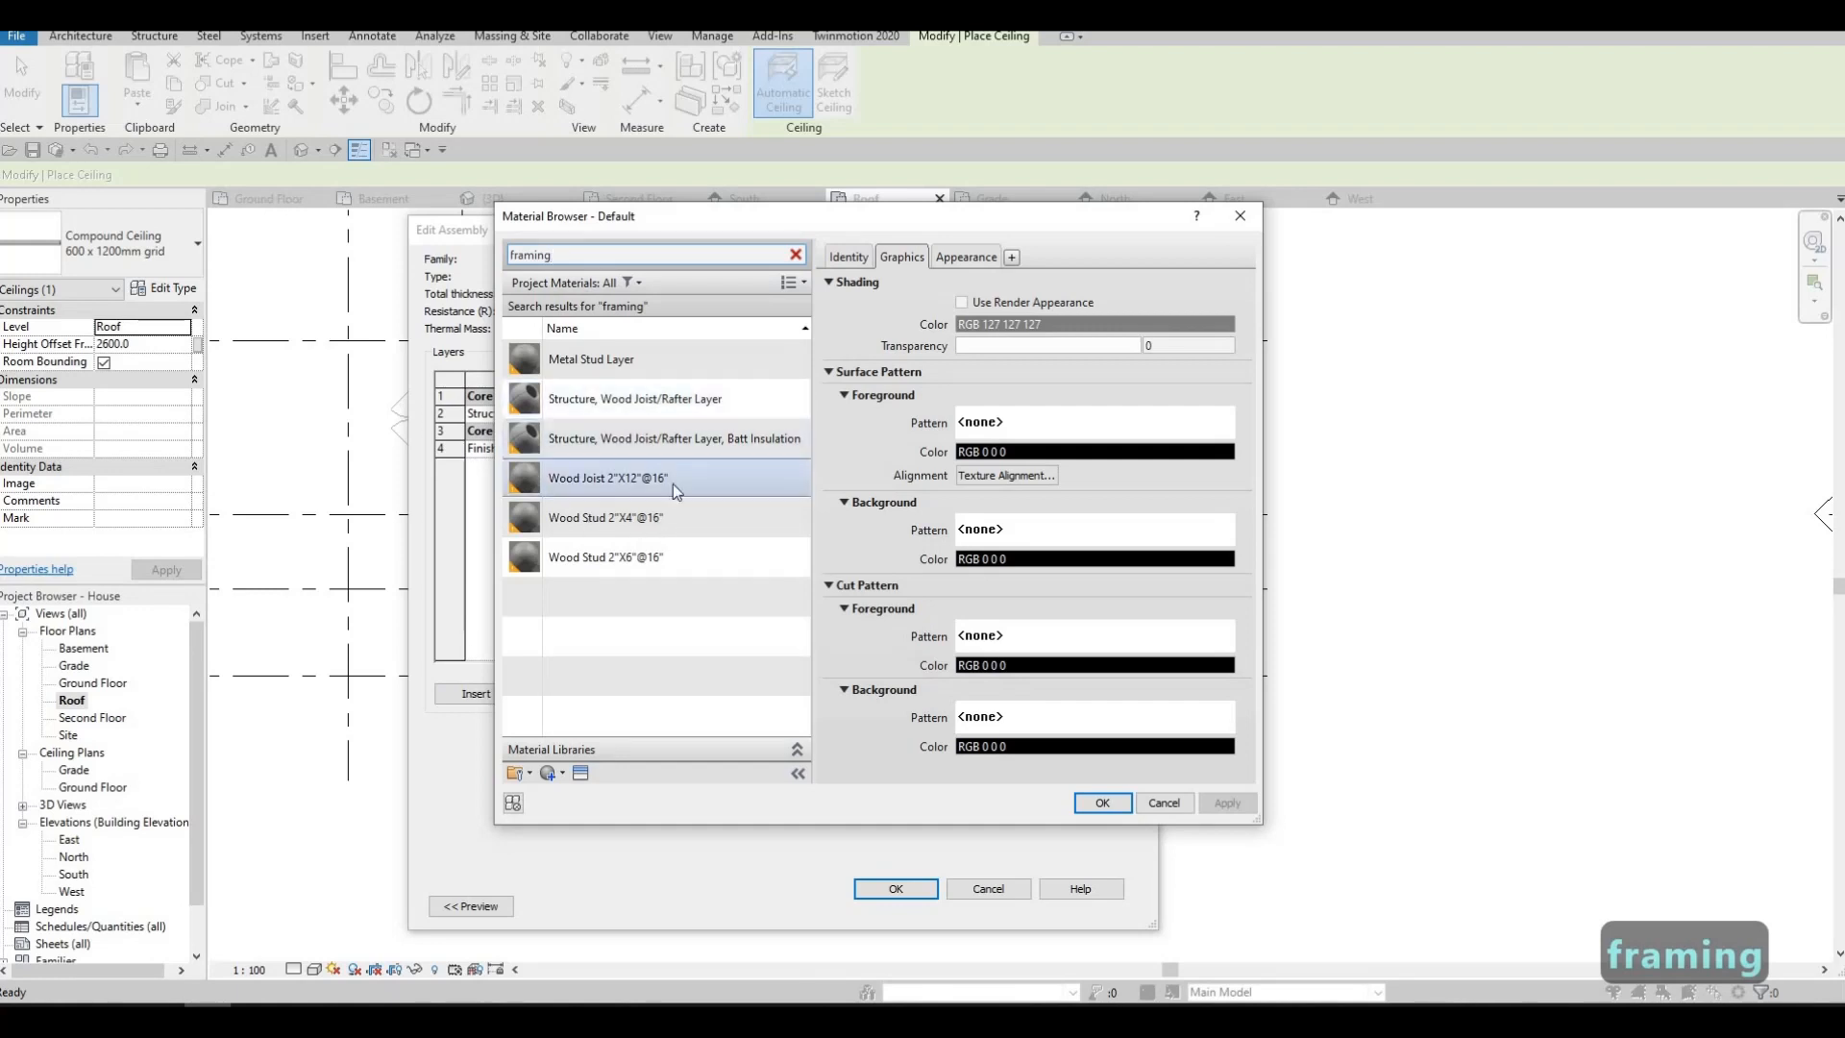
left_click(620, 434)
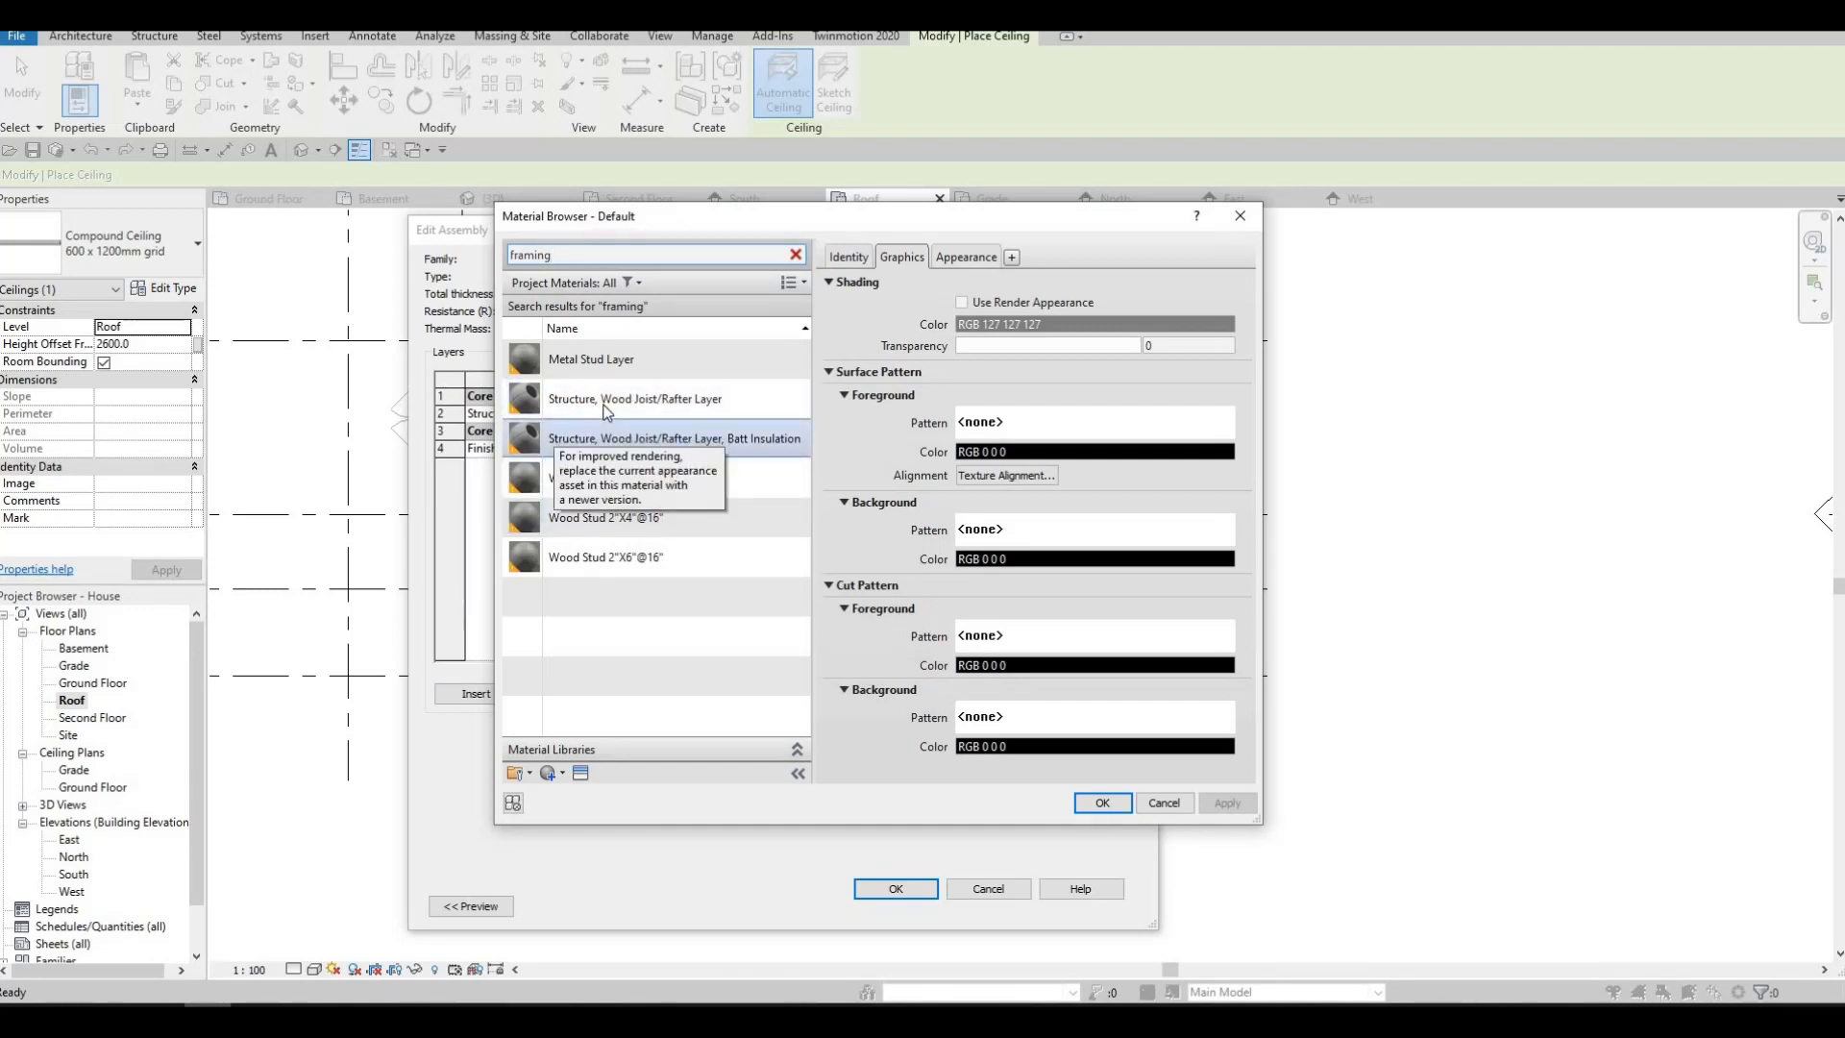
left_click(604, 408)
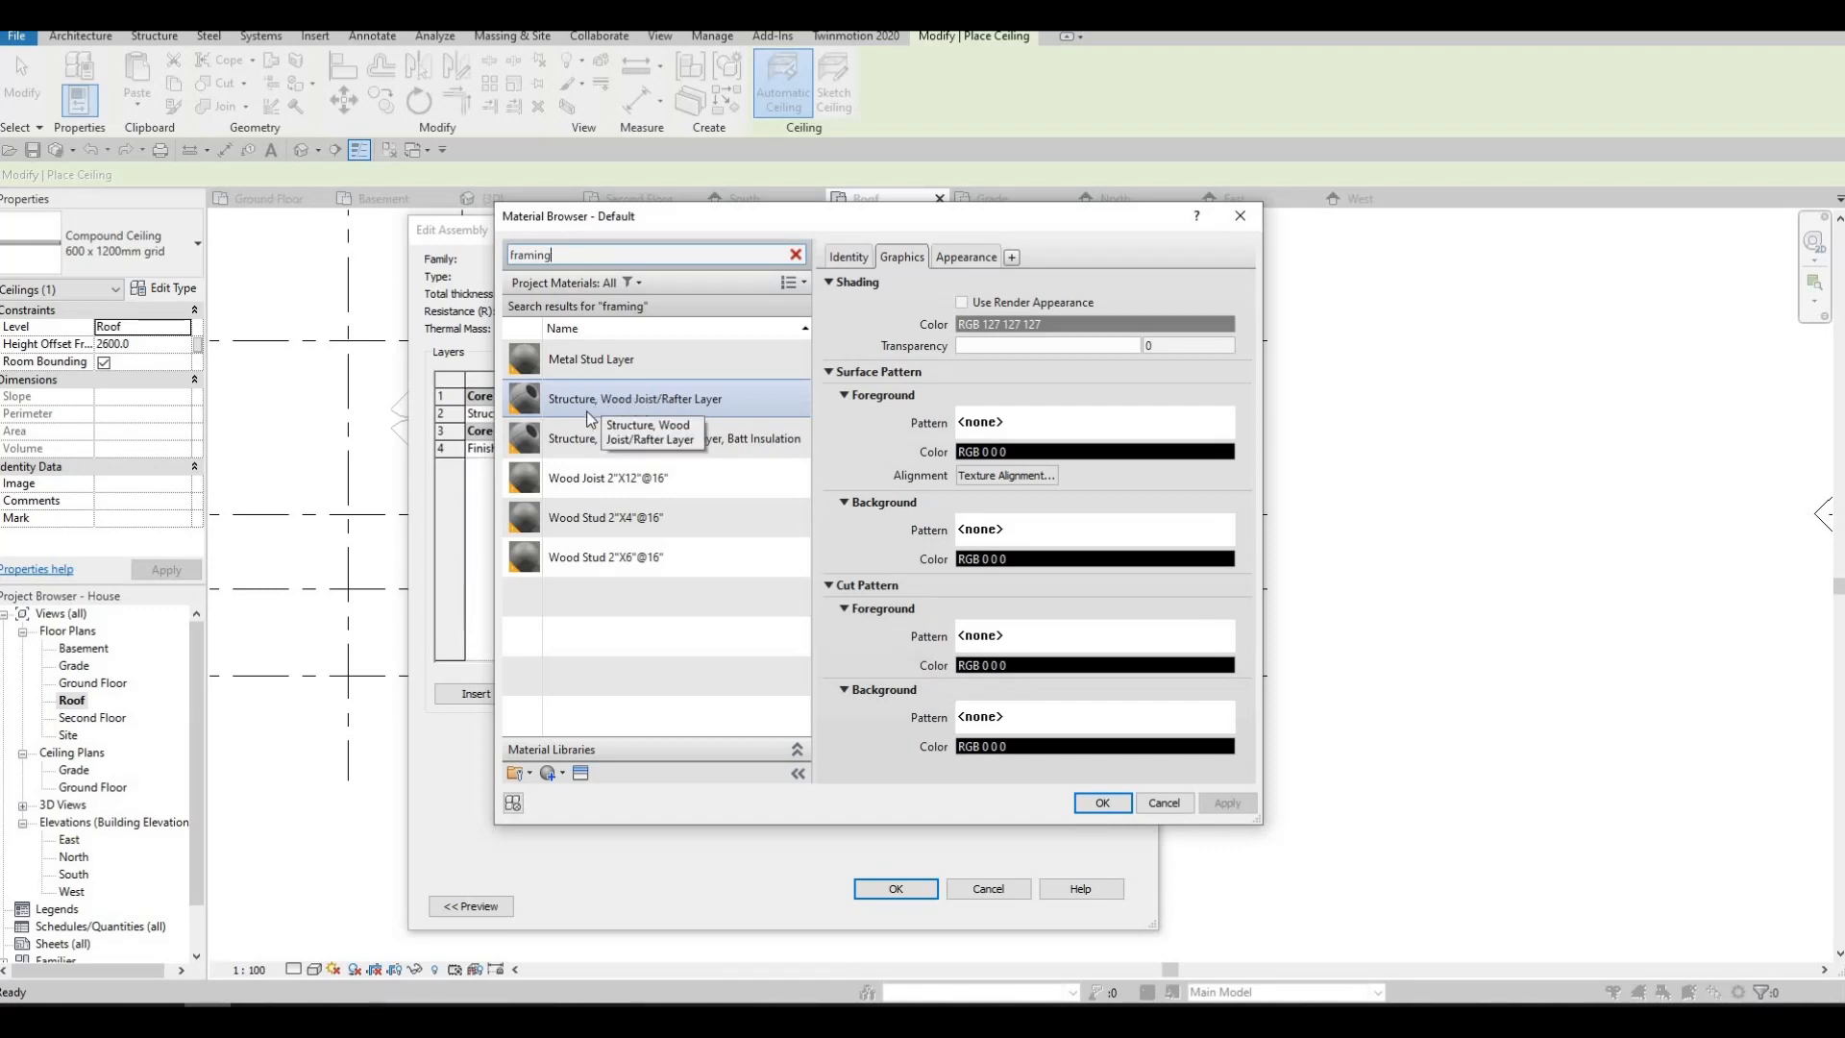
left_click(621, 398)
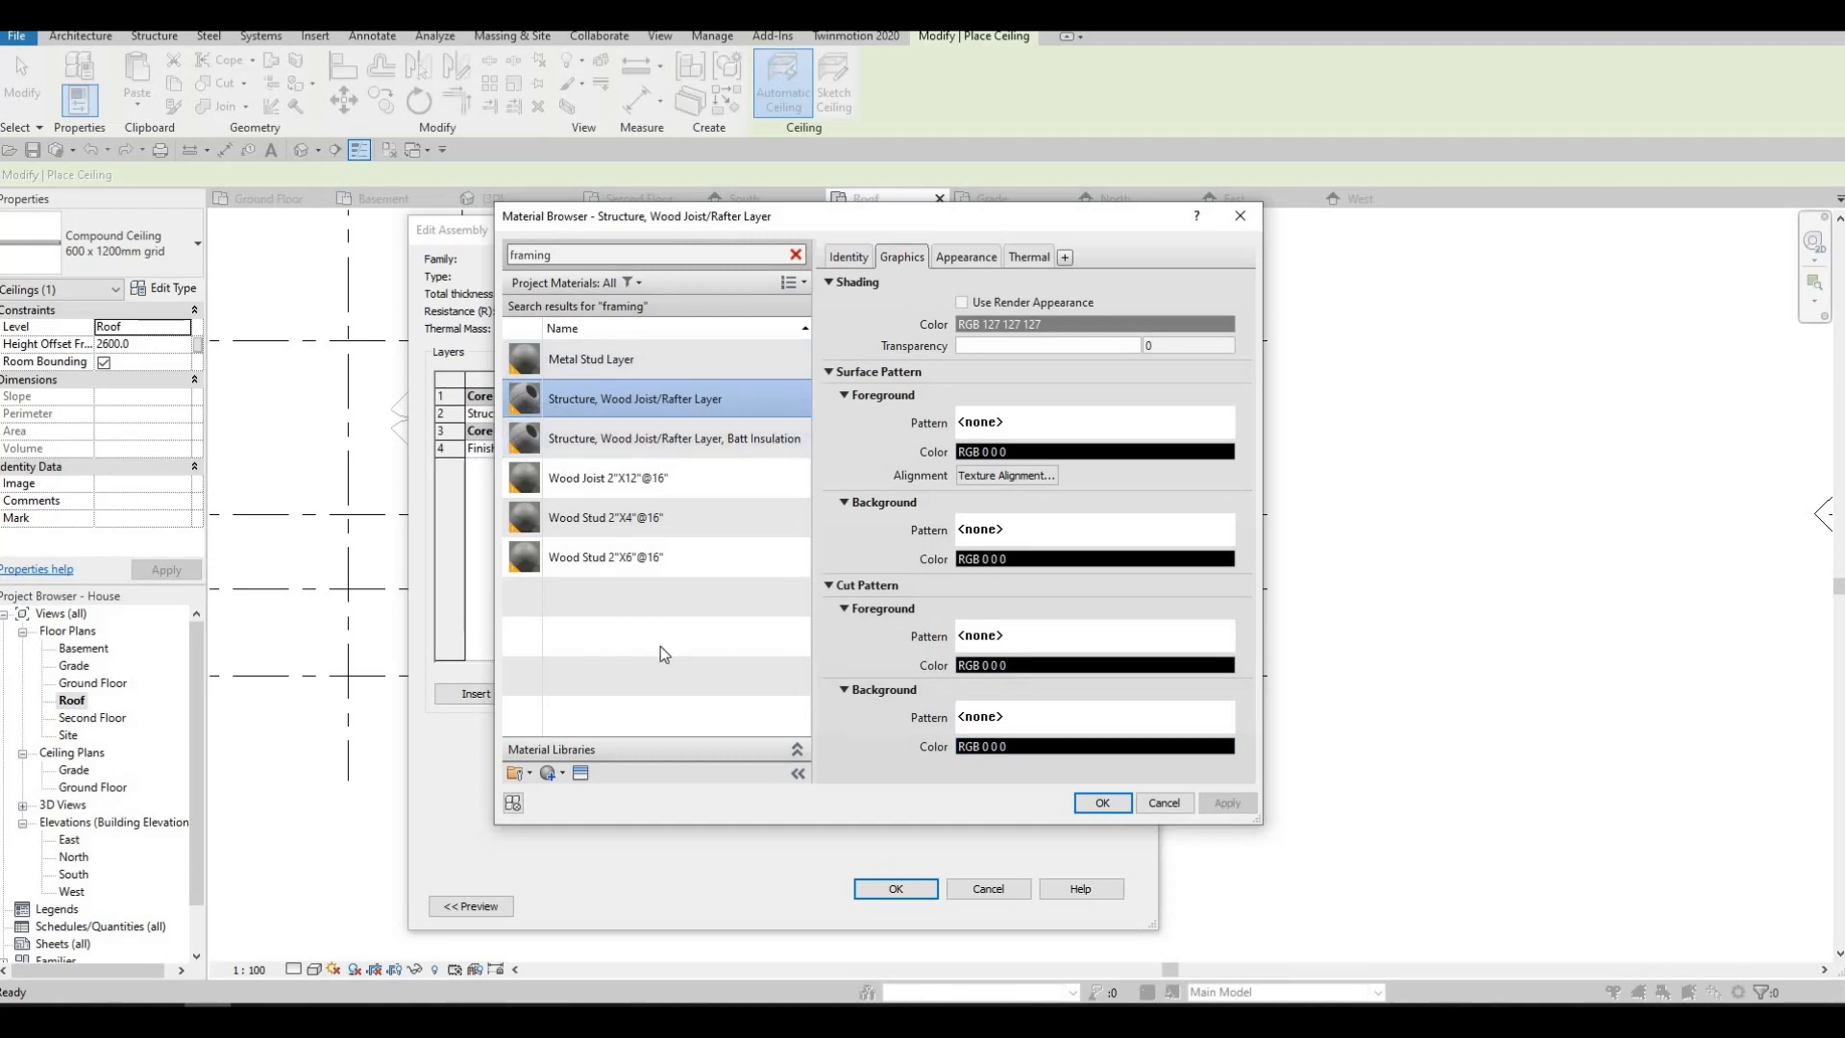
- Duplicate the selected material as "Wood Framing" for the structure layer and set that layer's thickness to 250
left_click(550, 771)
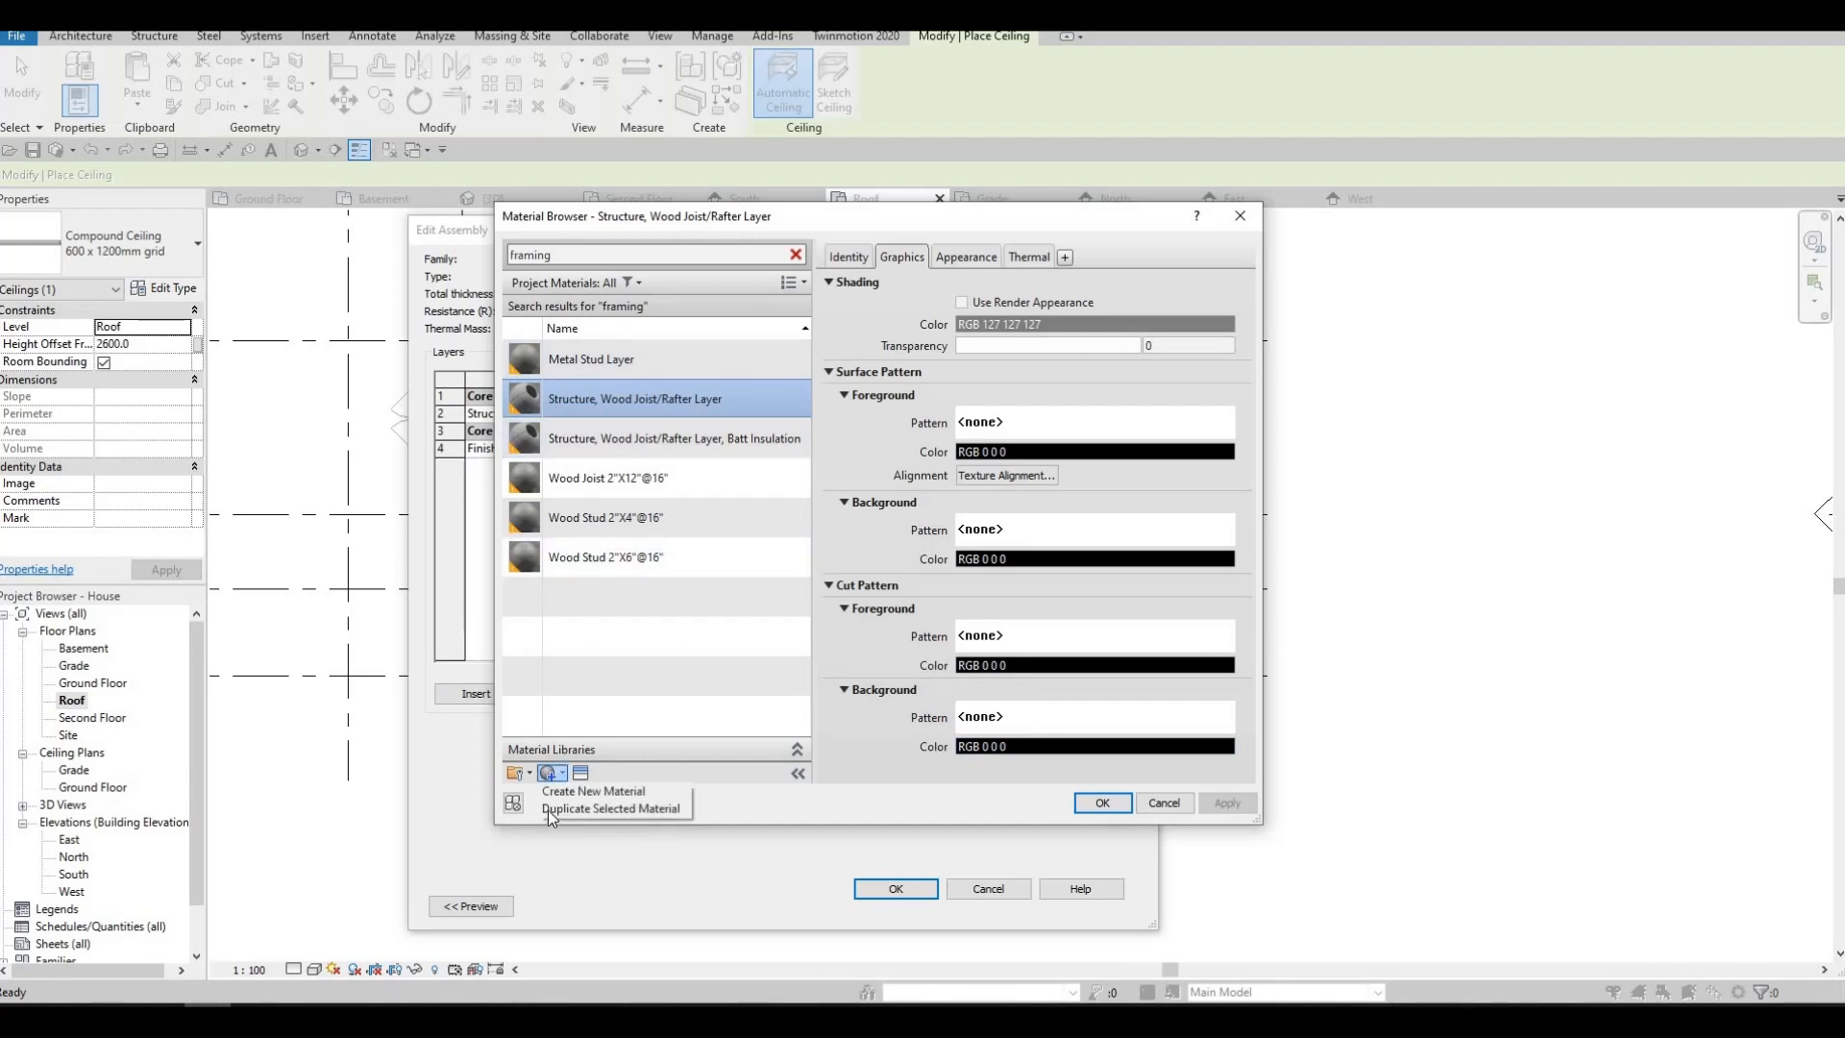
left_click(553, 809)
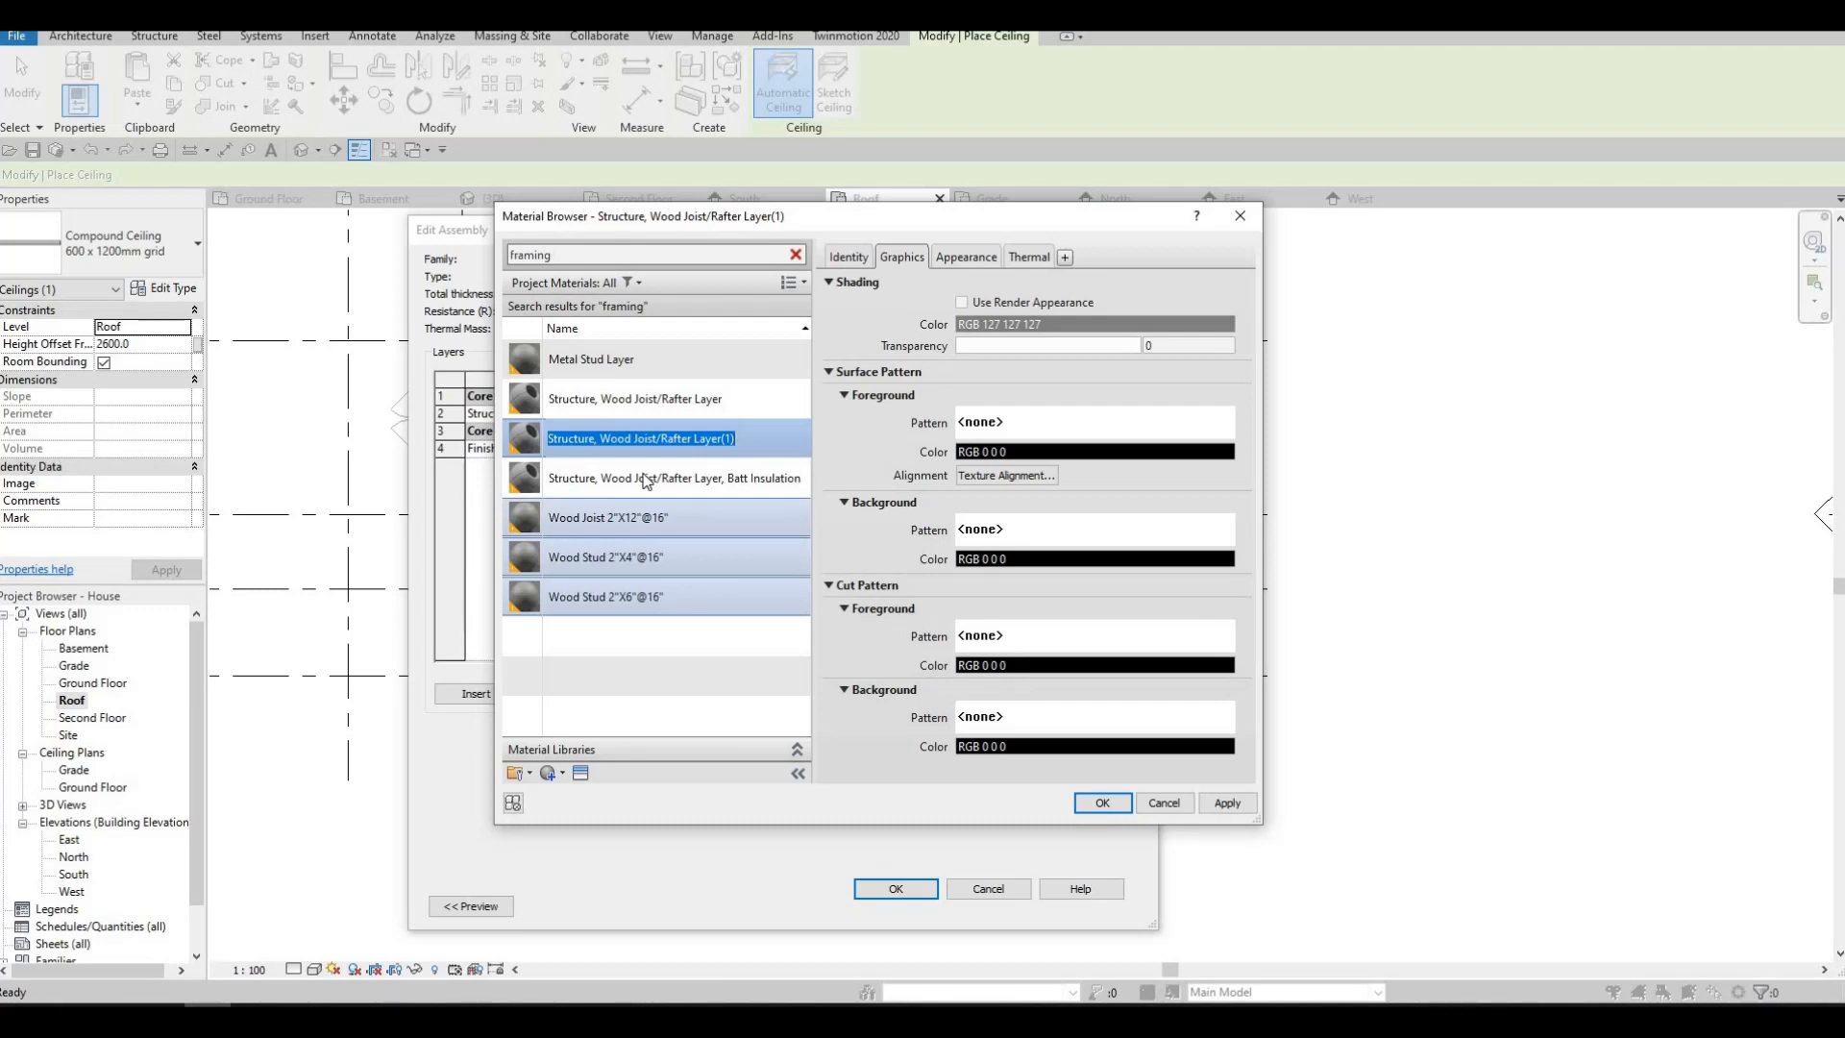
type("Wood")
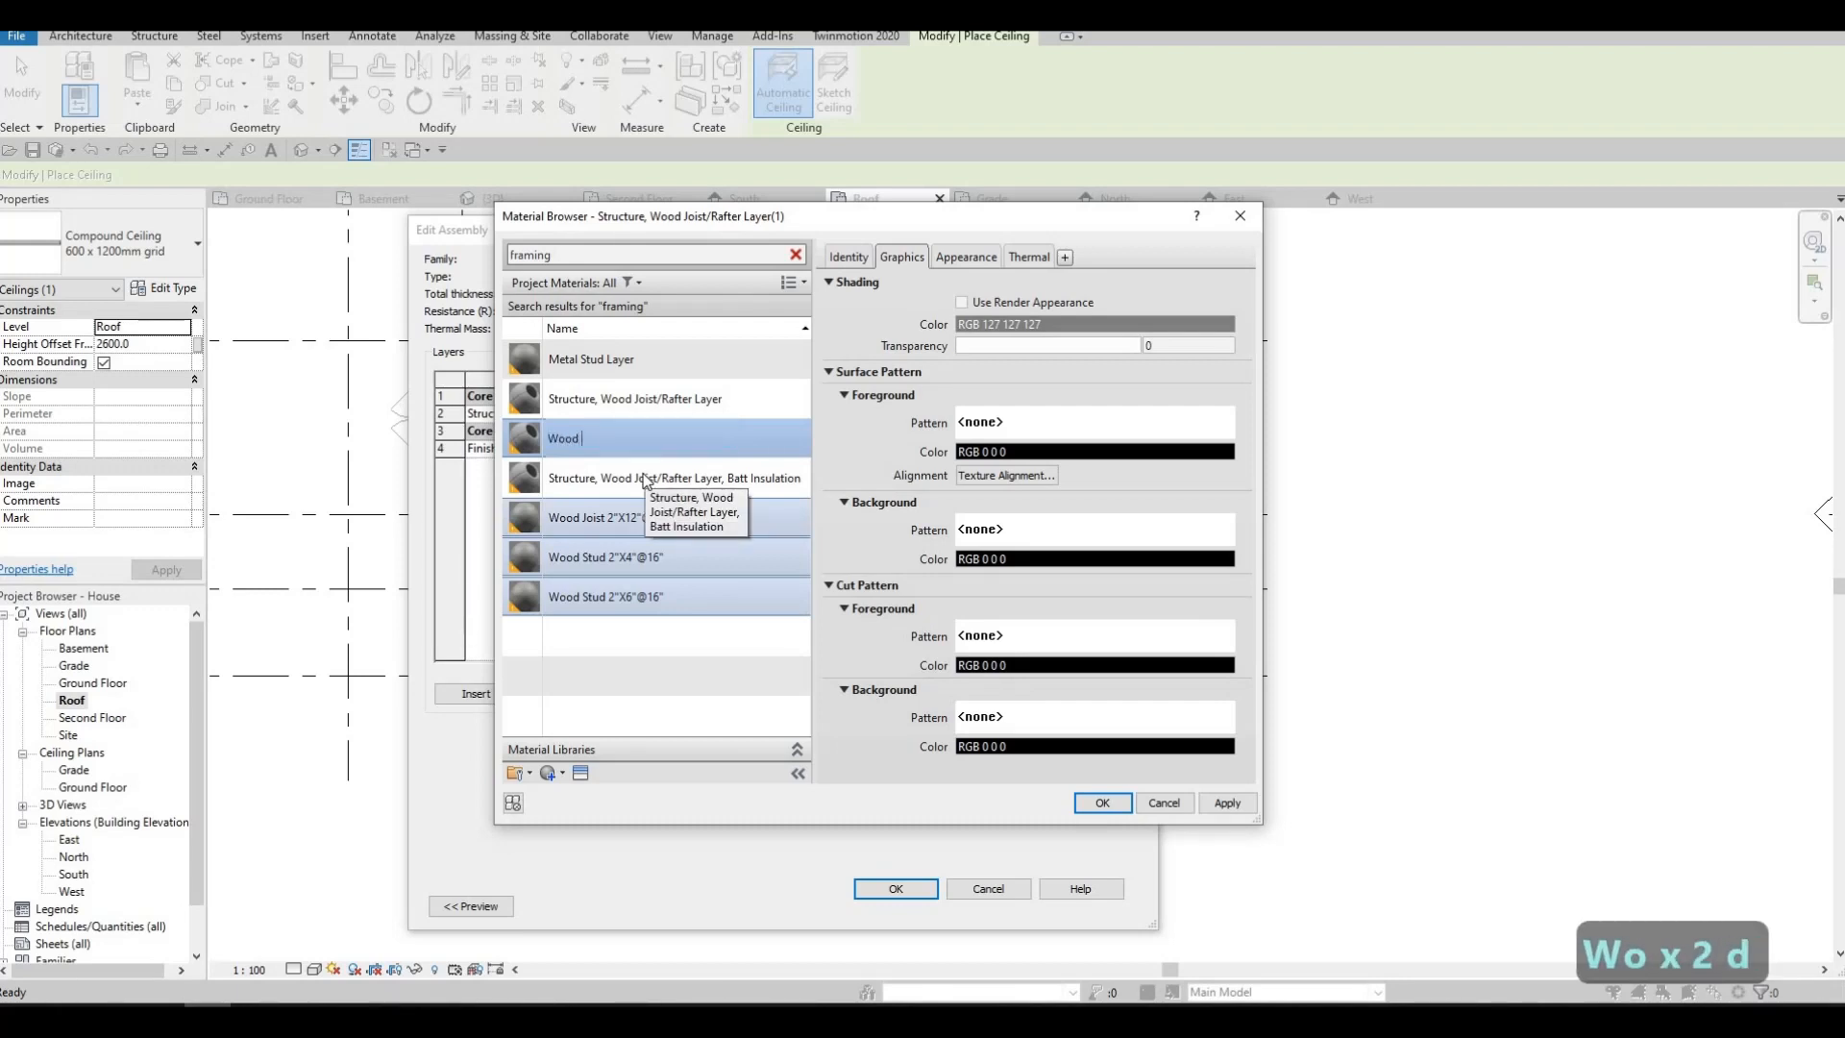
type(" Framing")
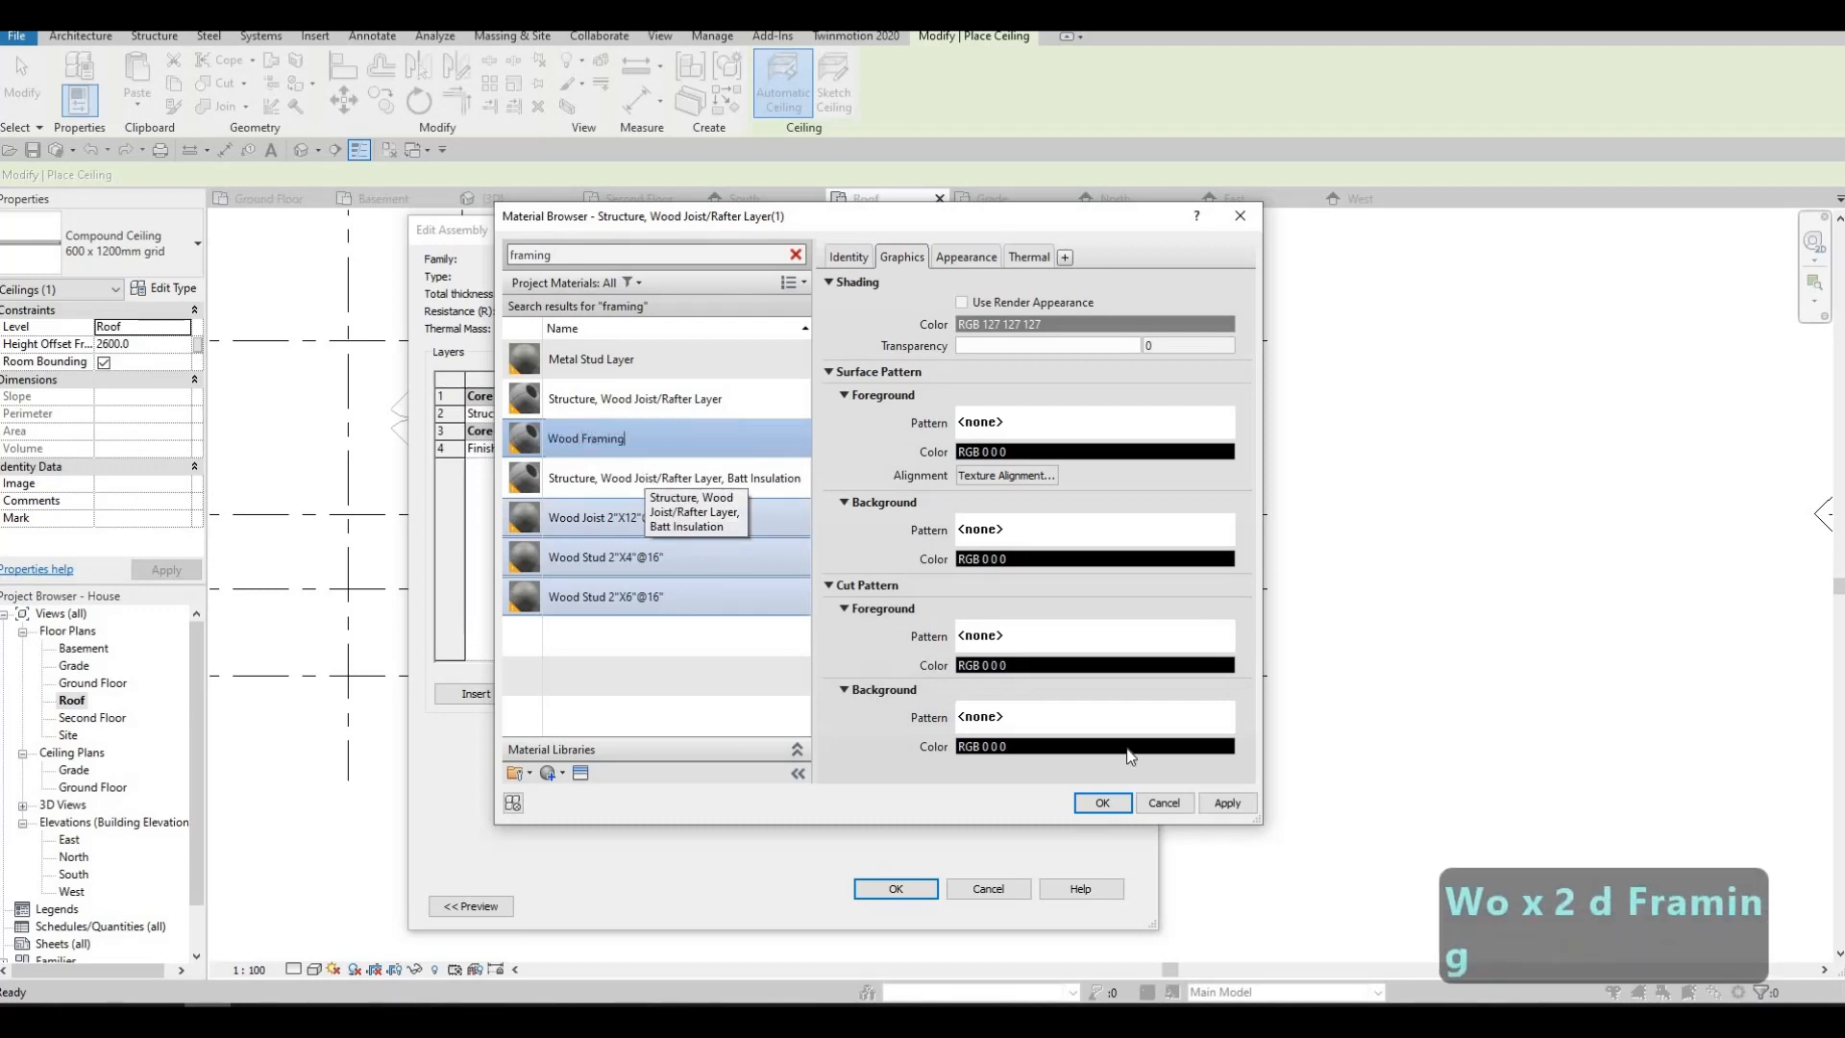
left_click(1227, 803)
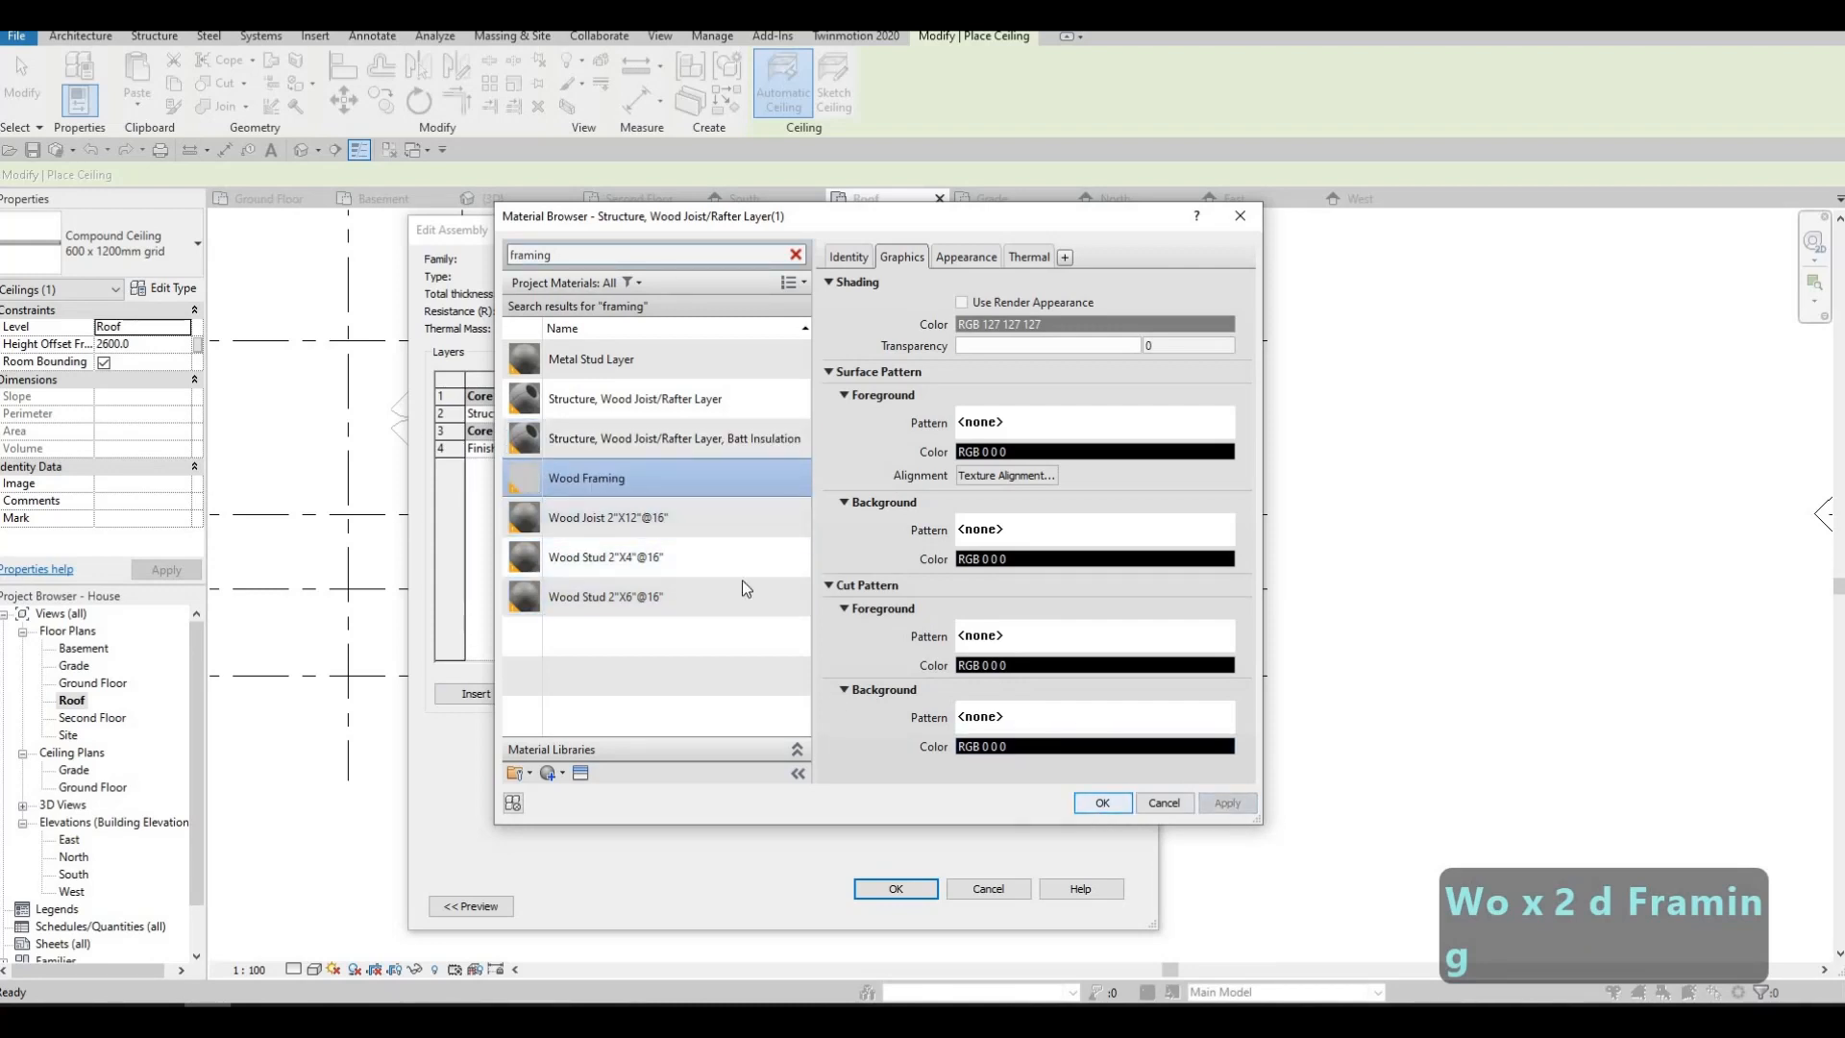
key("Return")
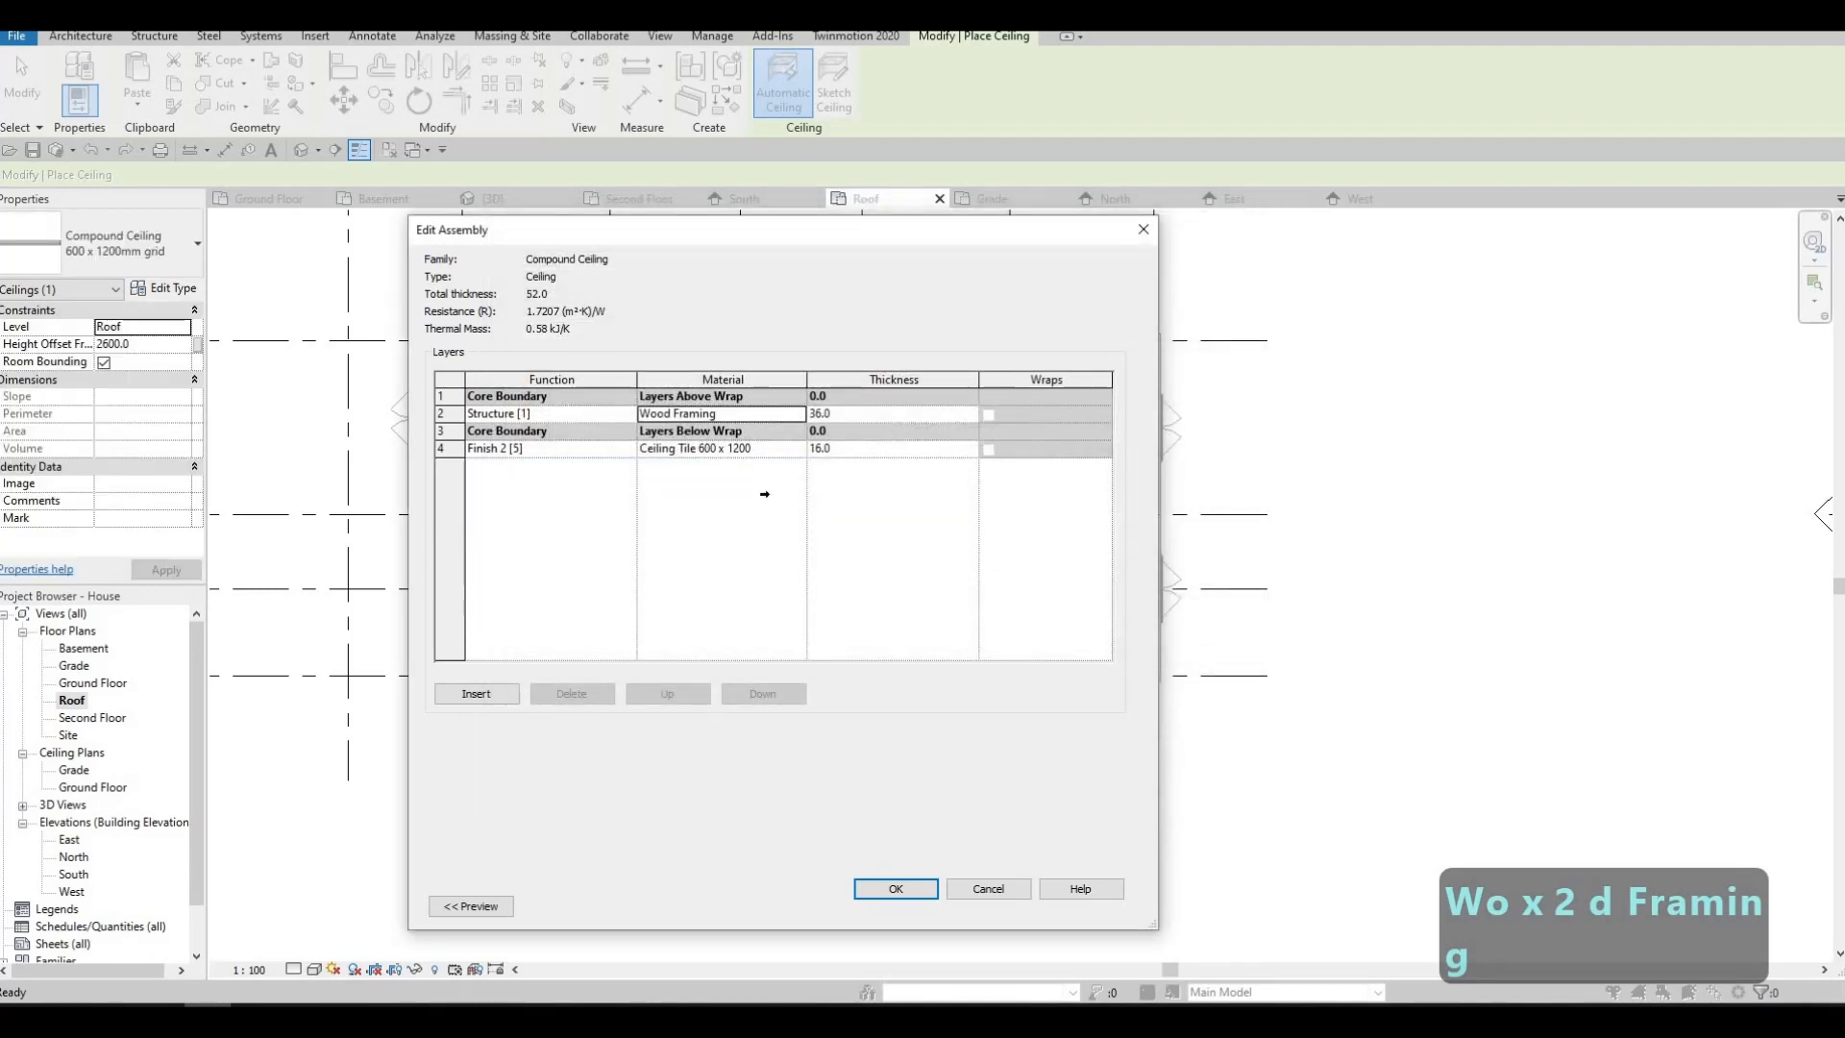
left_click(865, 420)
type("250")
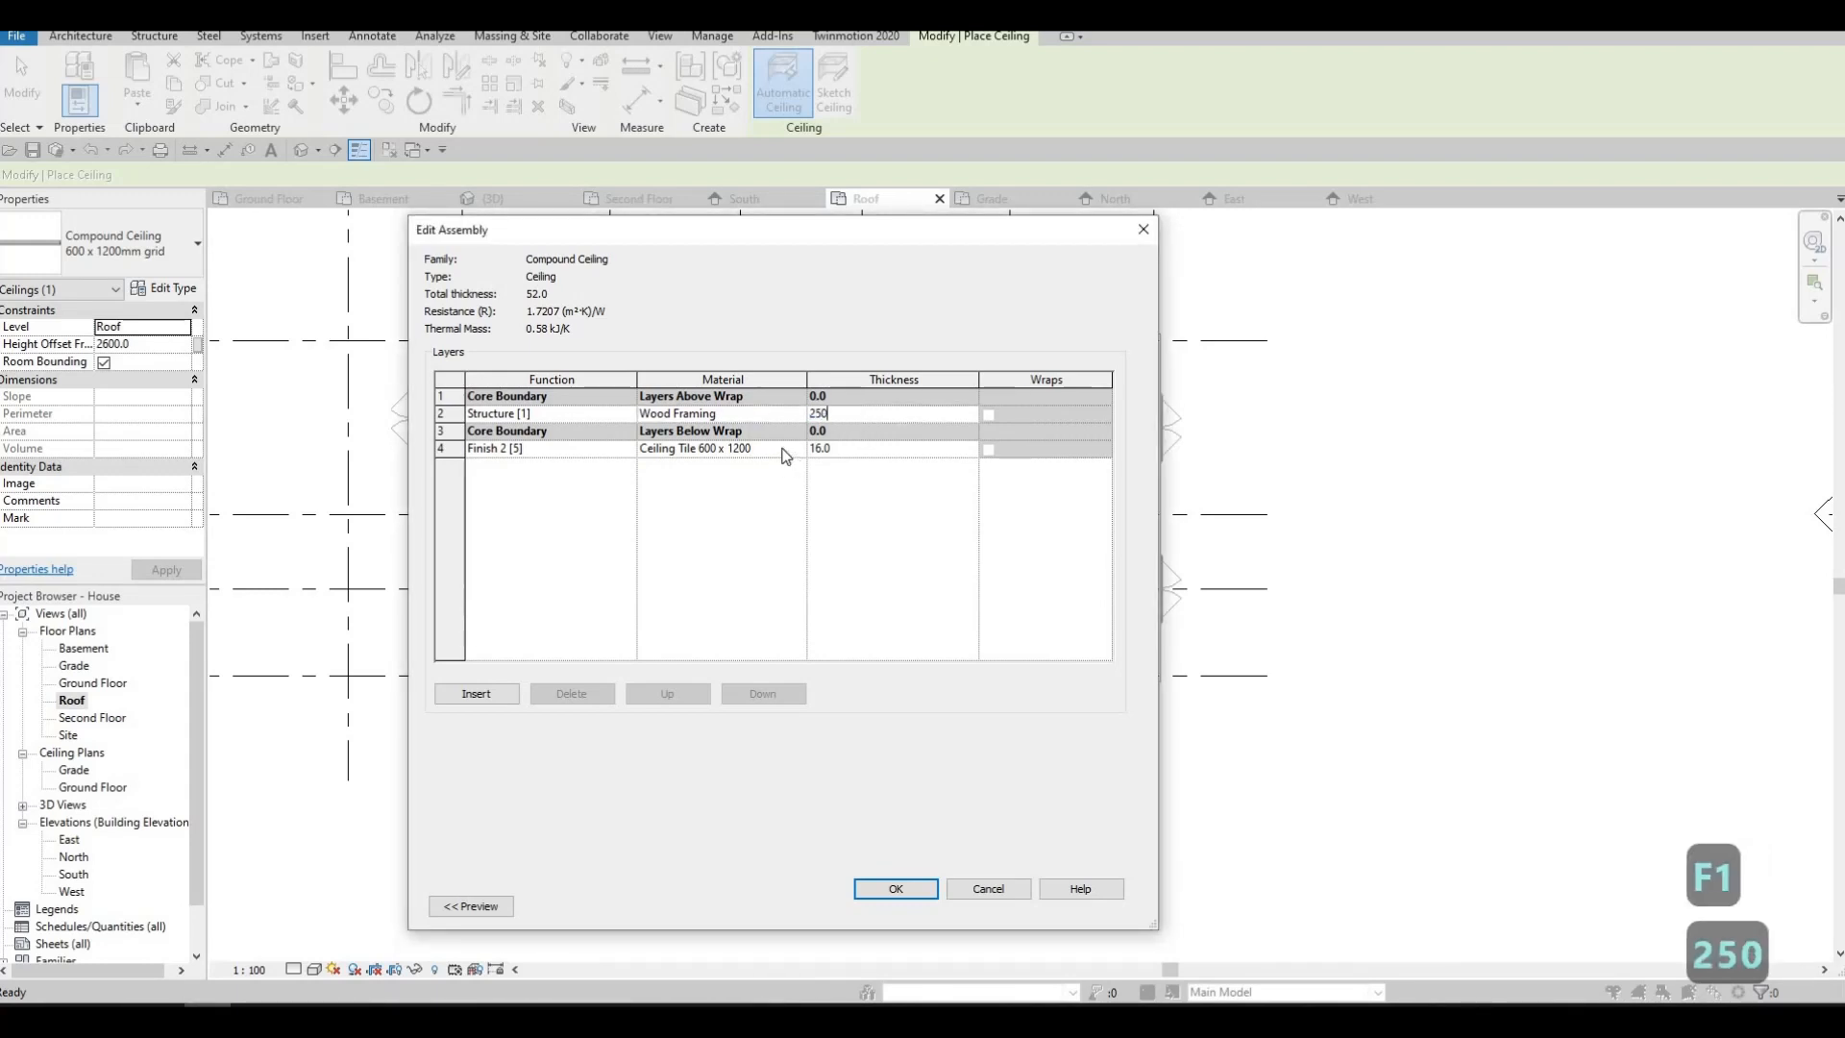
- Define the layer below the core as Finish 1 [4] in Gypsum Ceiling Board with a thickness of 12.5
left_click(668, 449)
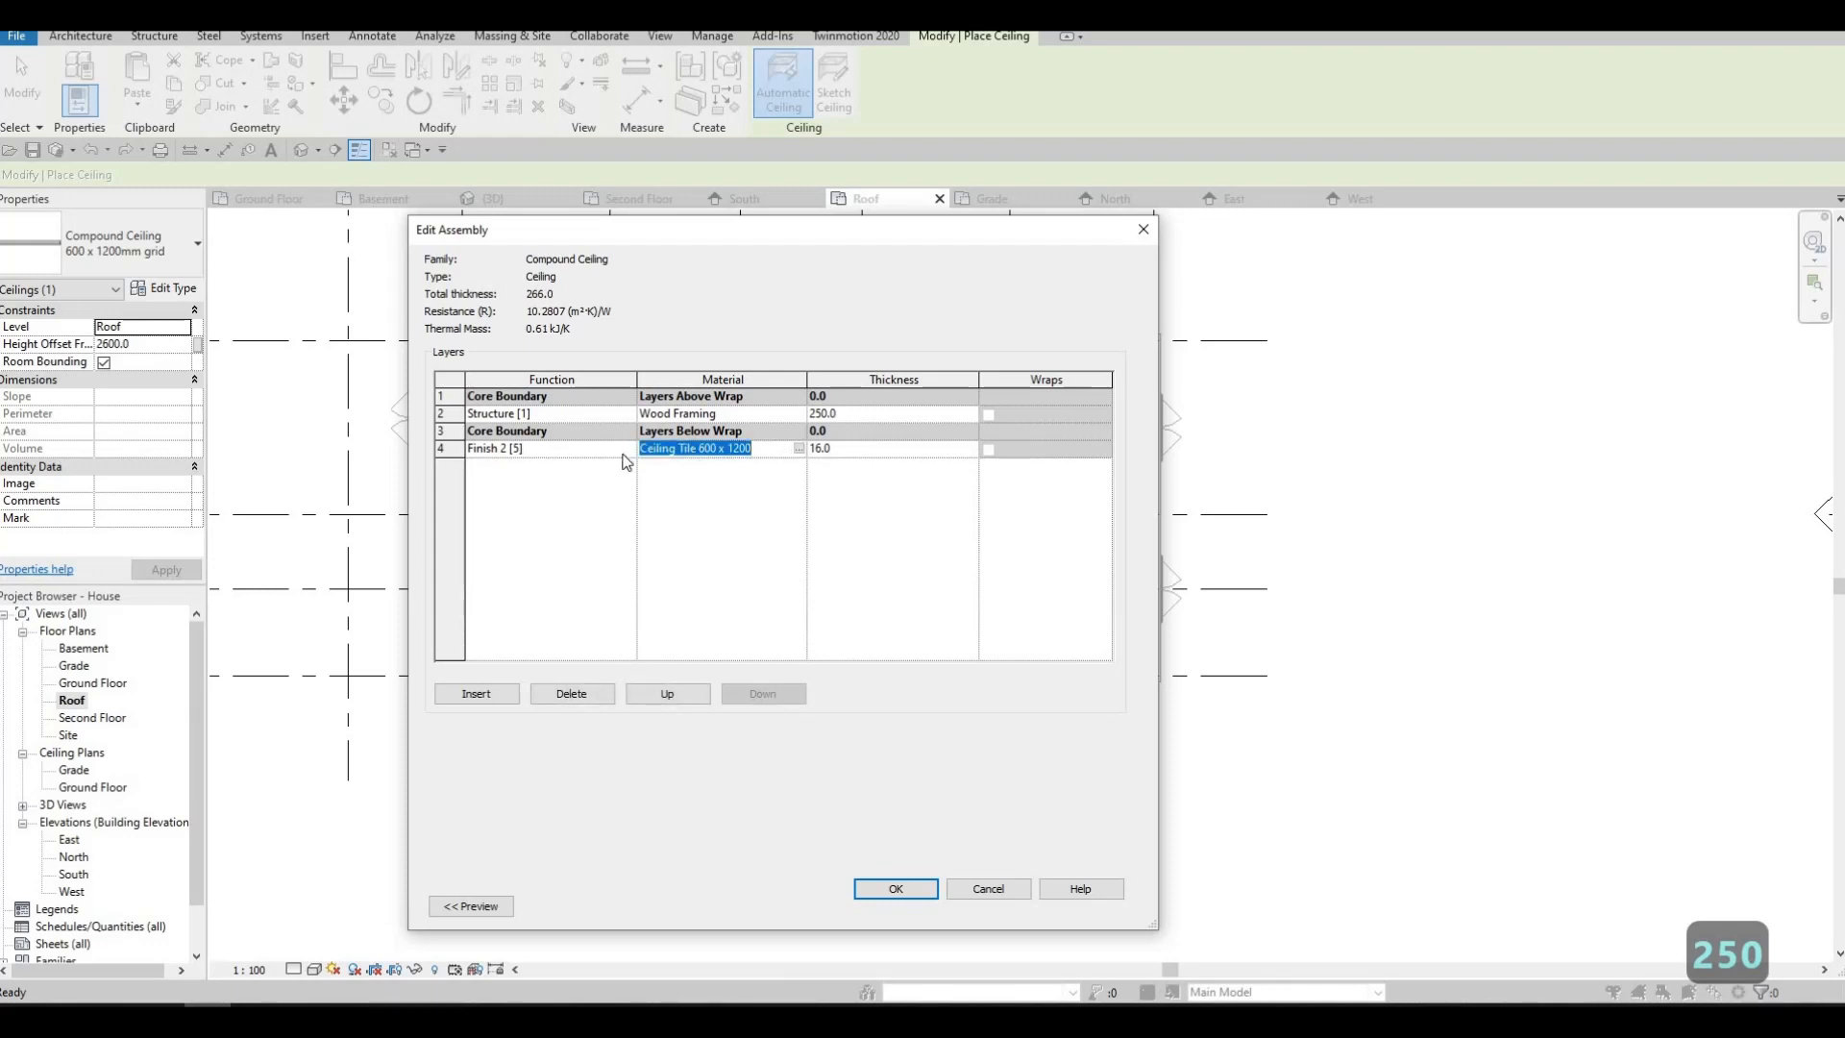
left_click(620, 449)
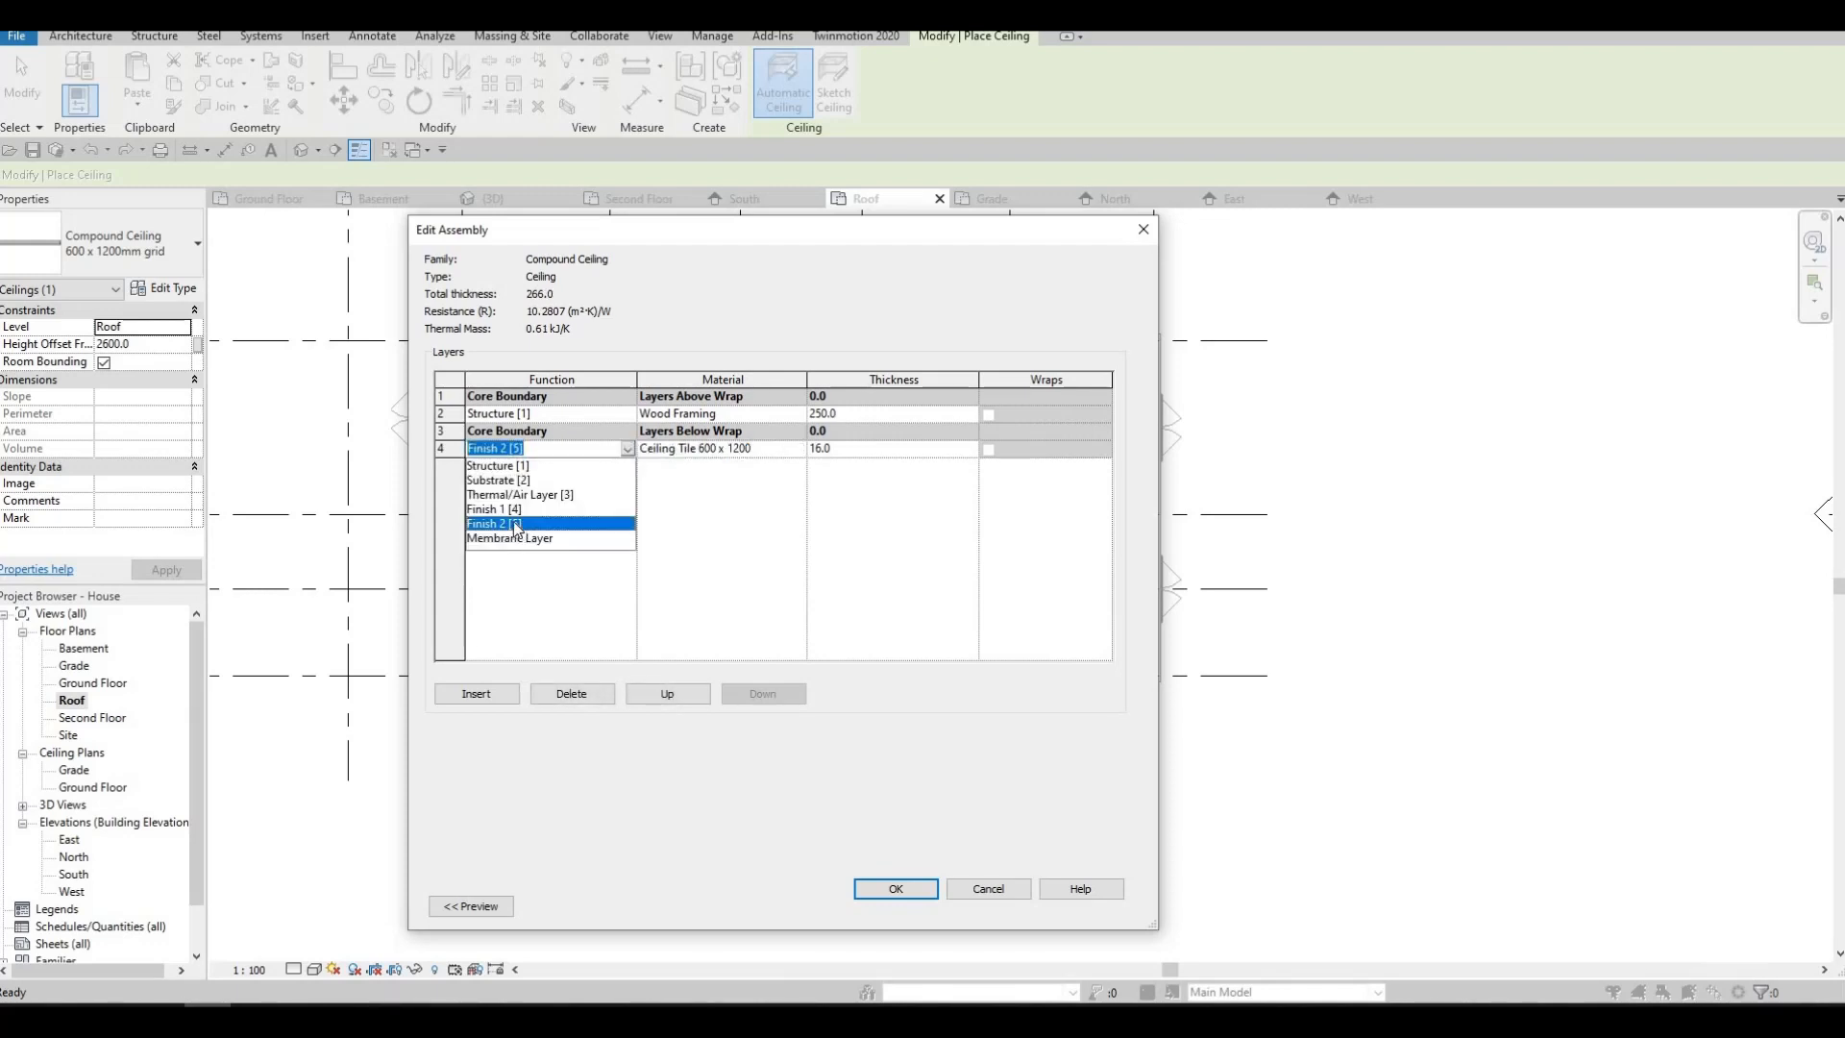
left_click(809, 450)
left_click(799, 448)
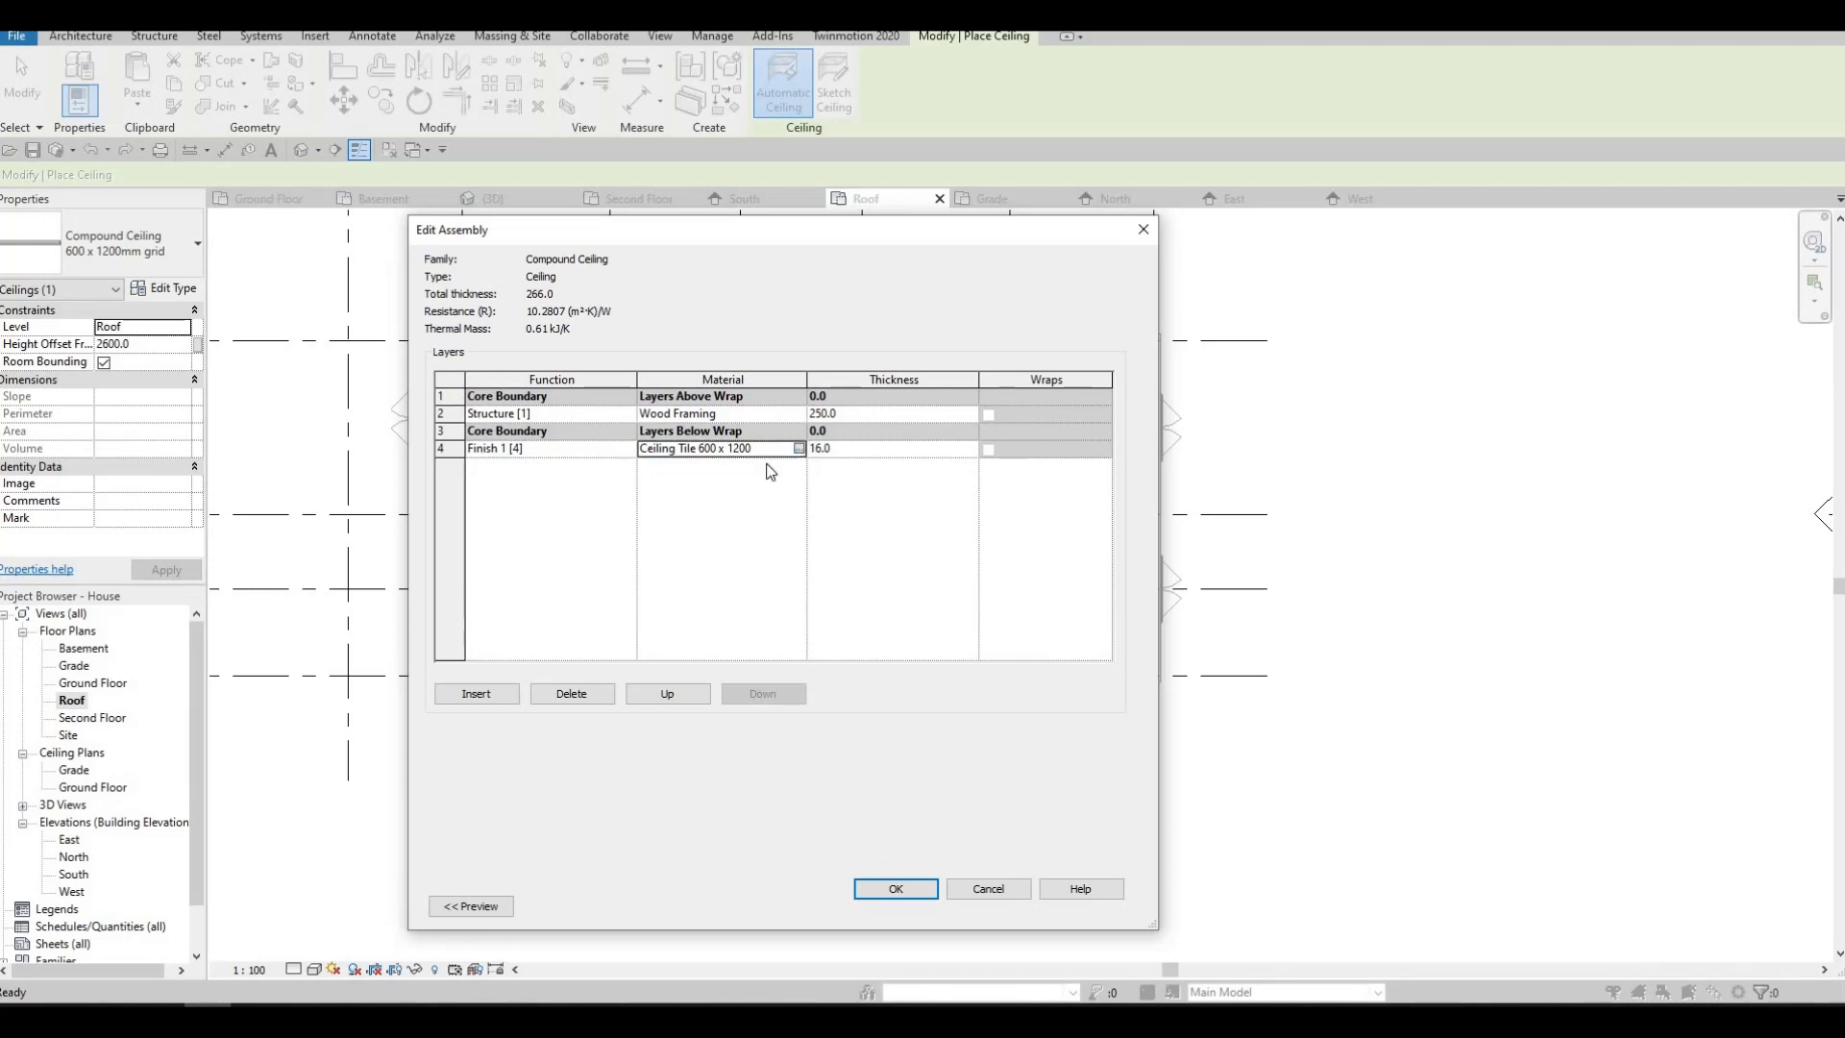
left_click(796, 448)
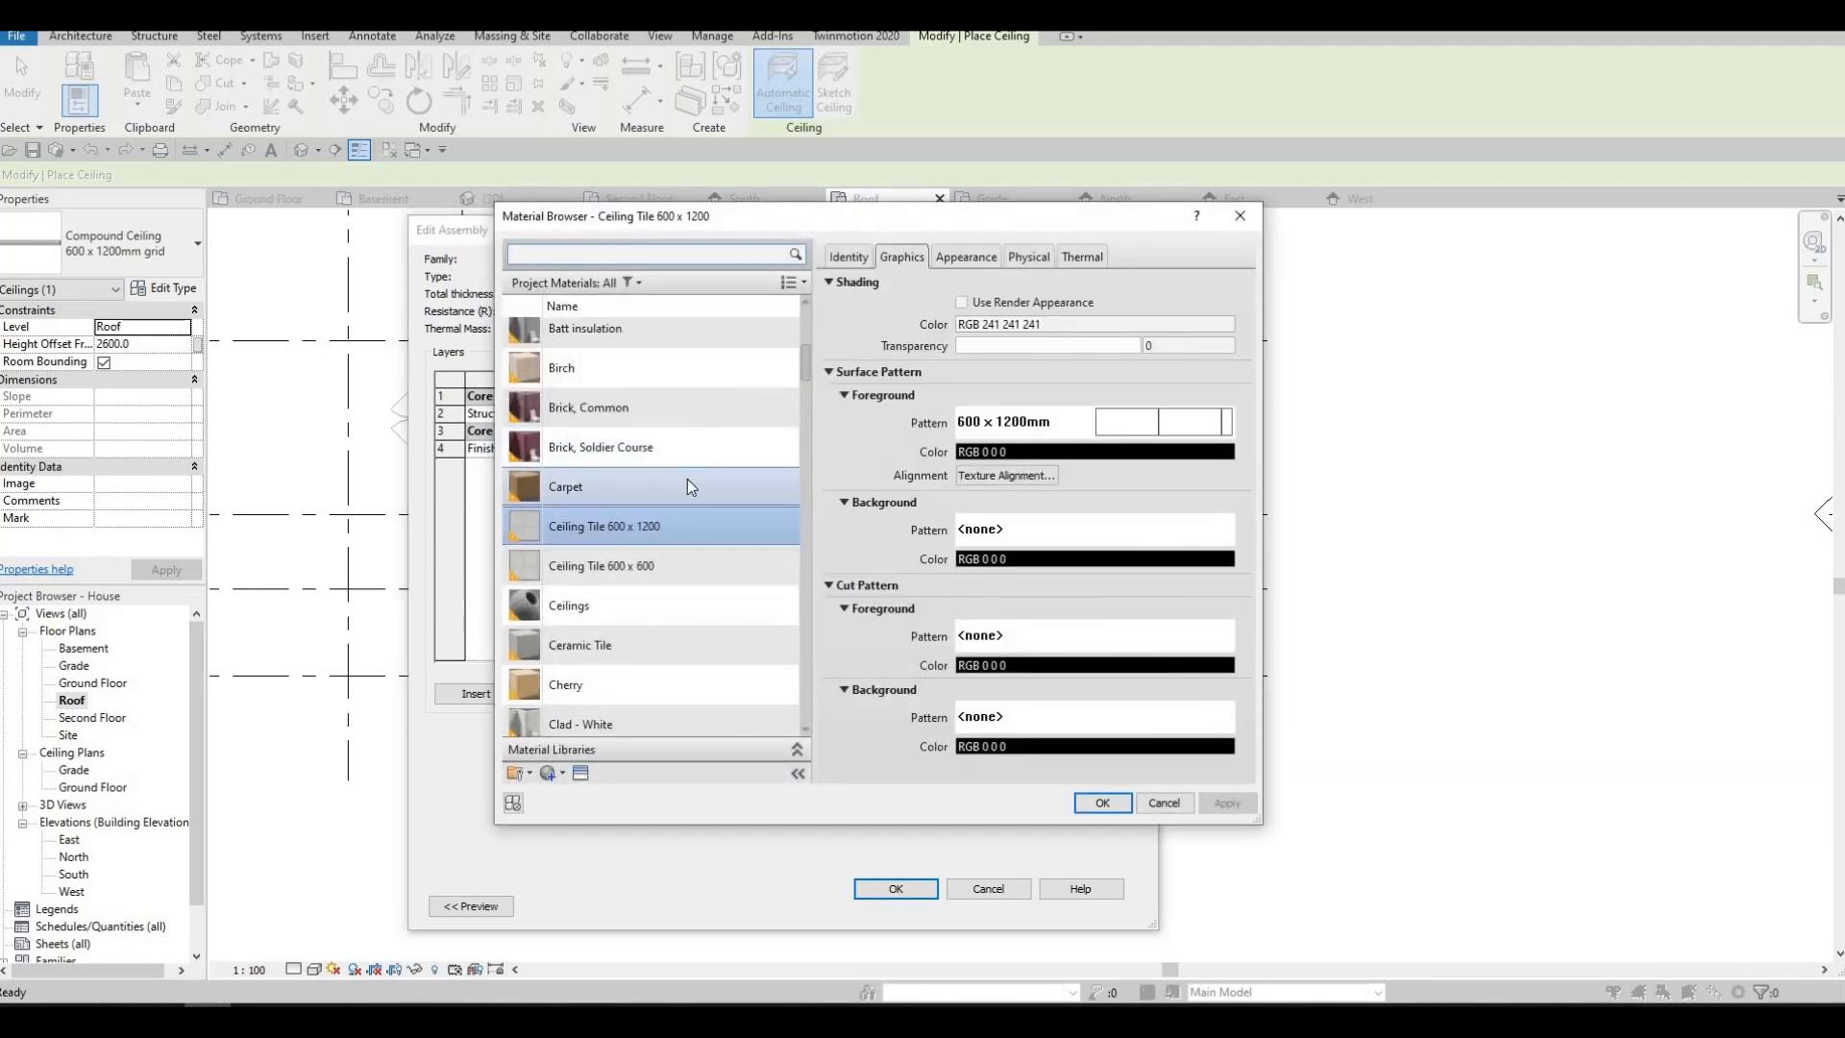
type("gy")
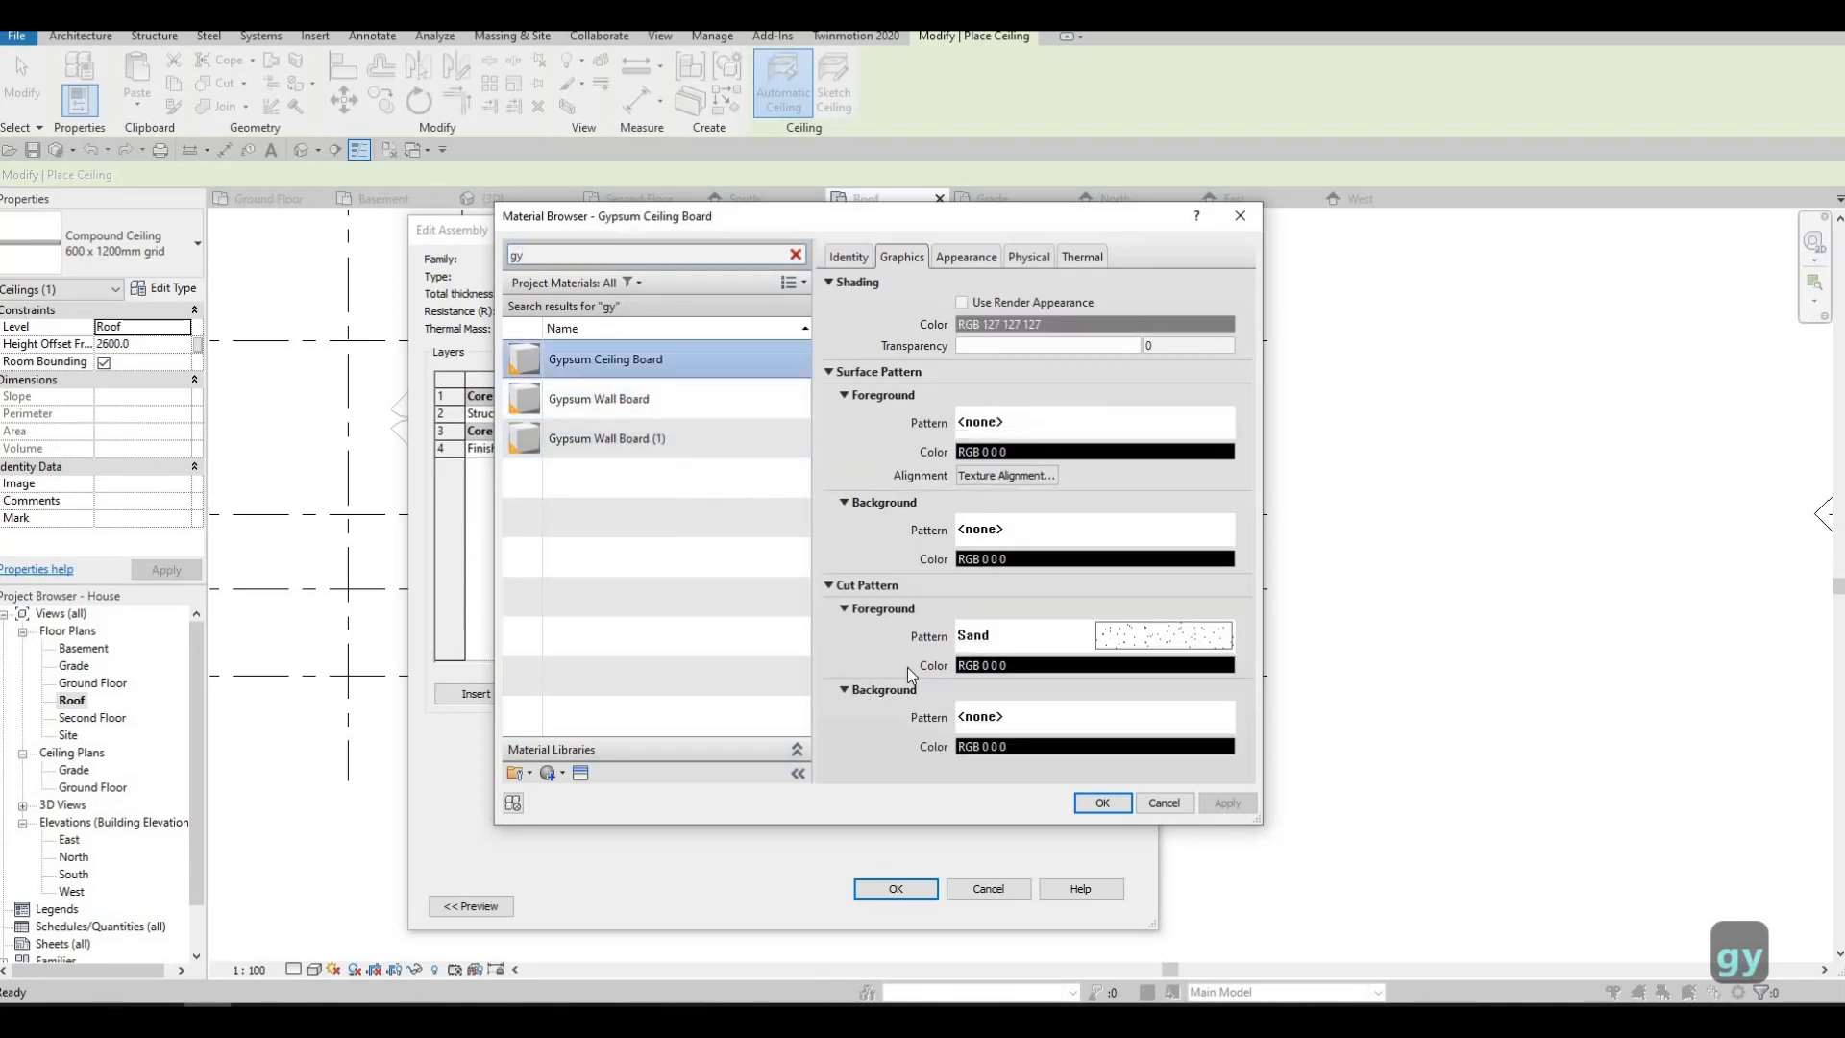
left_click(1101, 803)
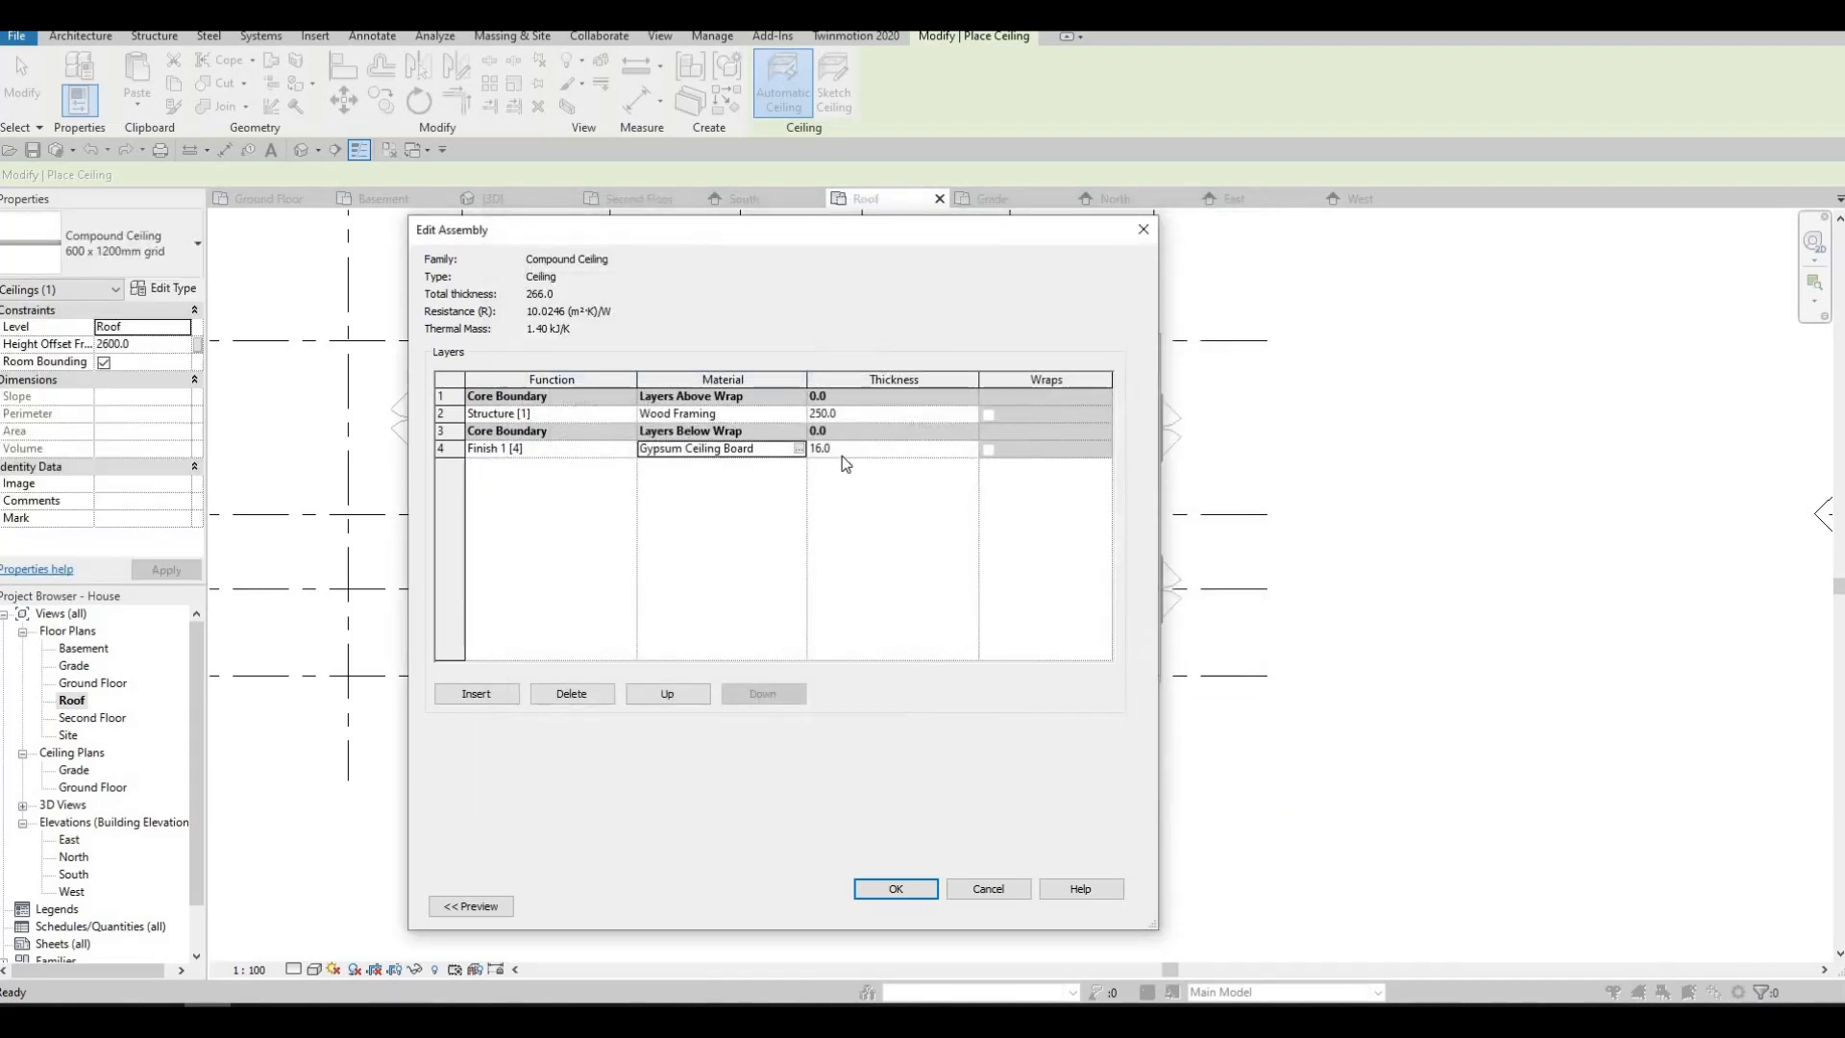
left_click(843, 454)
type("12.5")
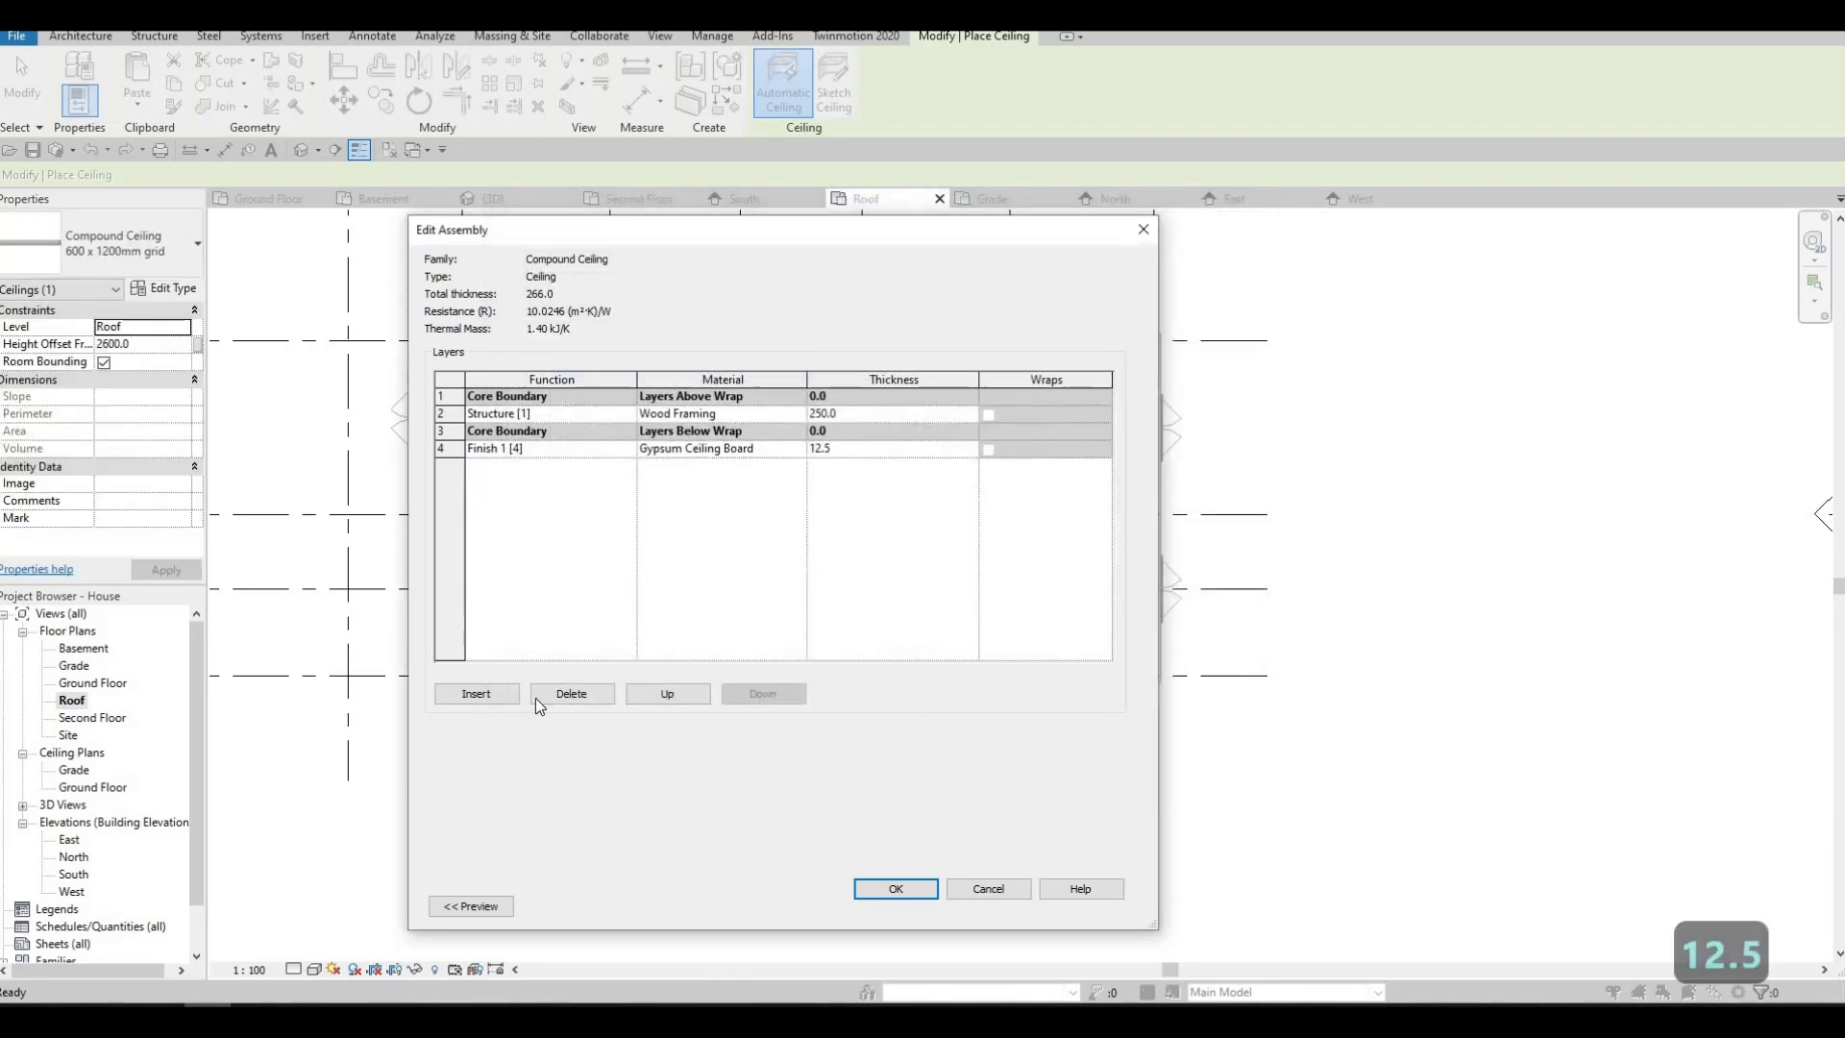
- Insert a Membrane Layer above the gypsum finish layer and assign it the Vapor Barrier material
left_click(477, 694)
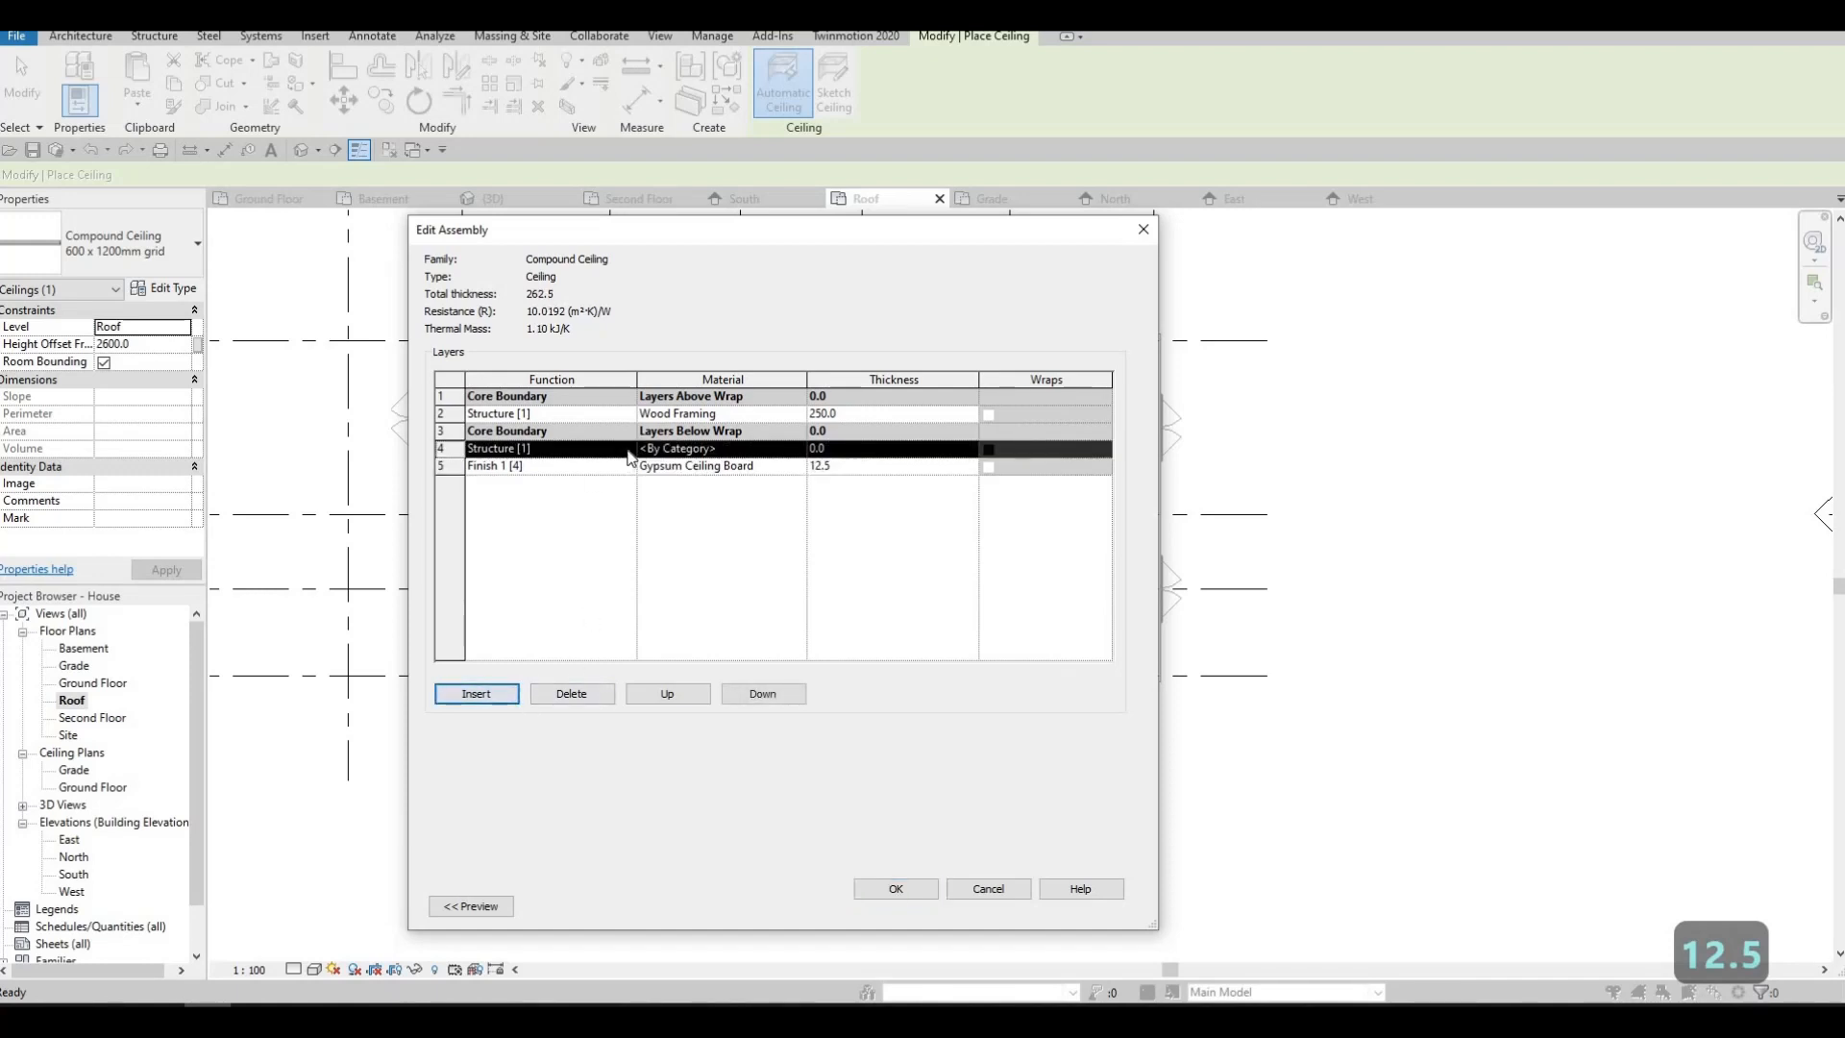
left_click(628, 450)
left_click(563, 536)
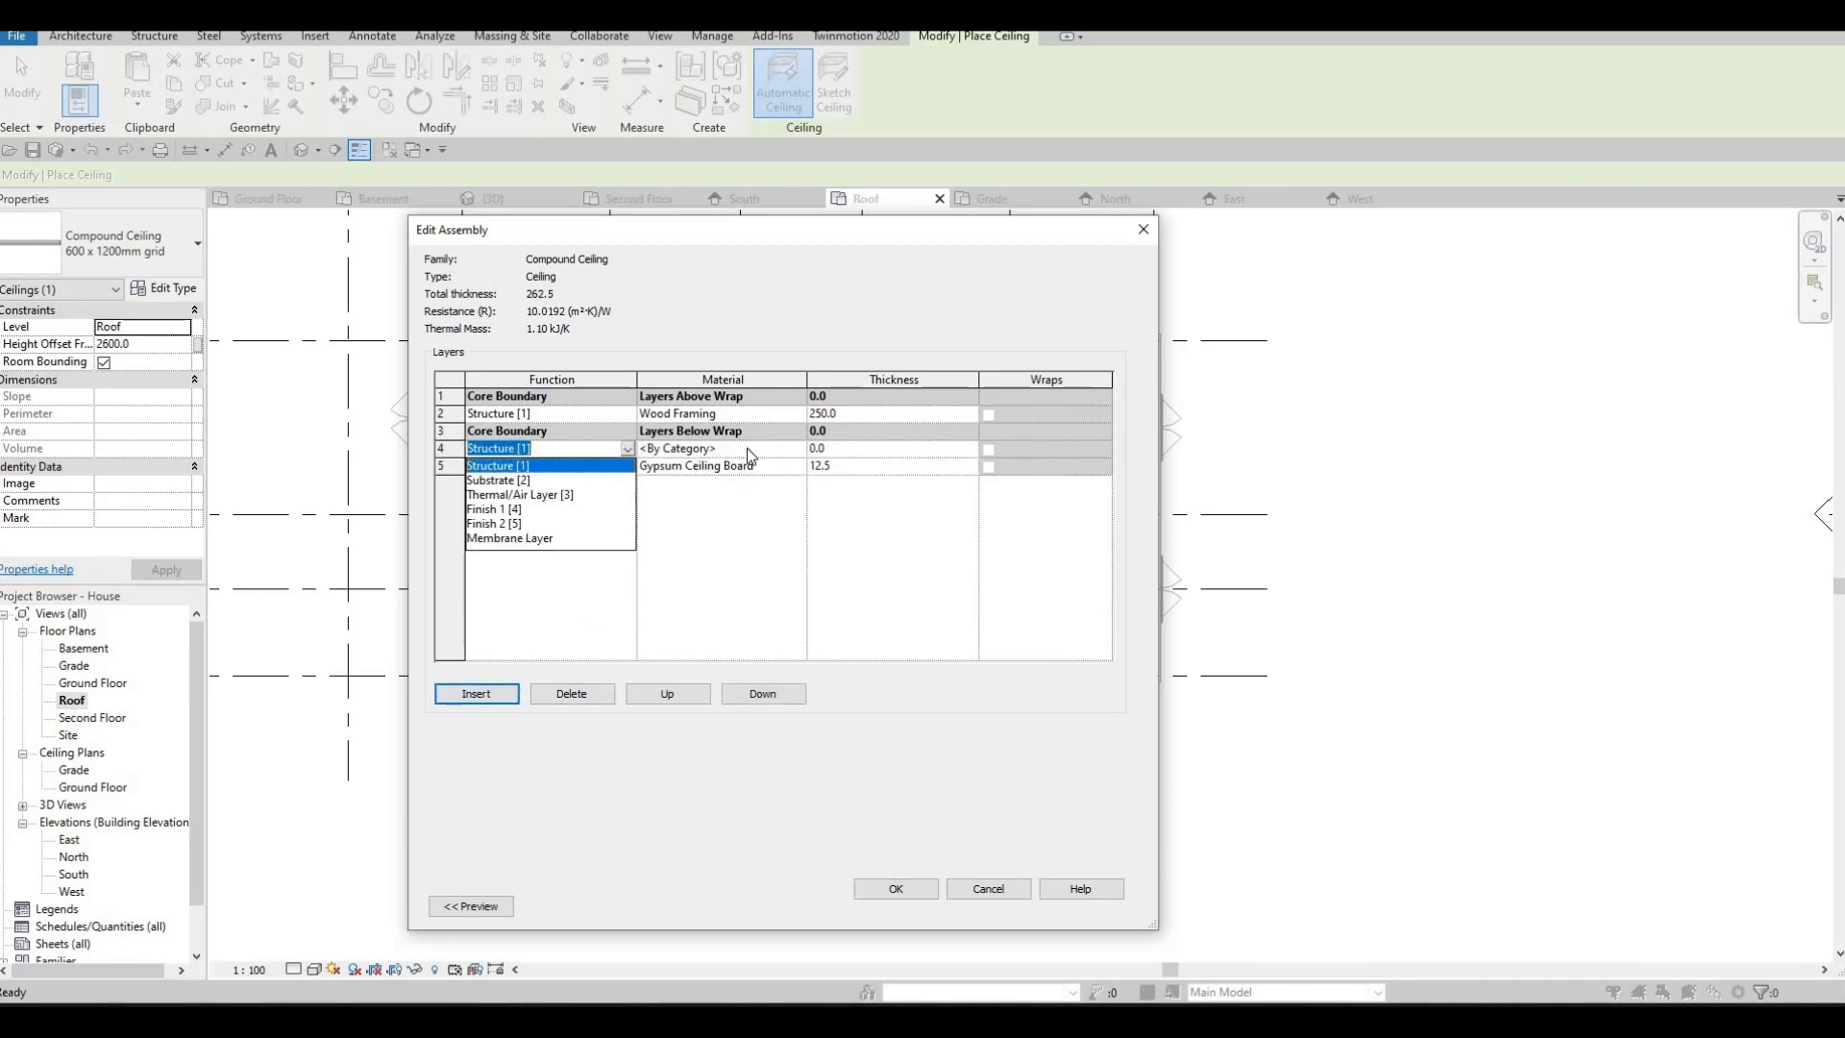
left_click(789, 449)
left_click(799, 449)
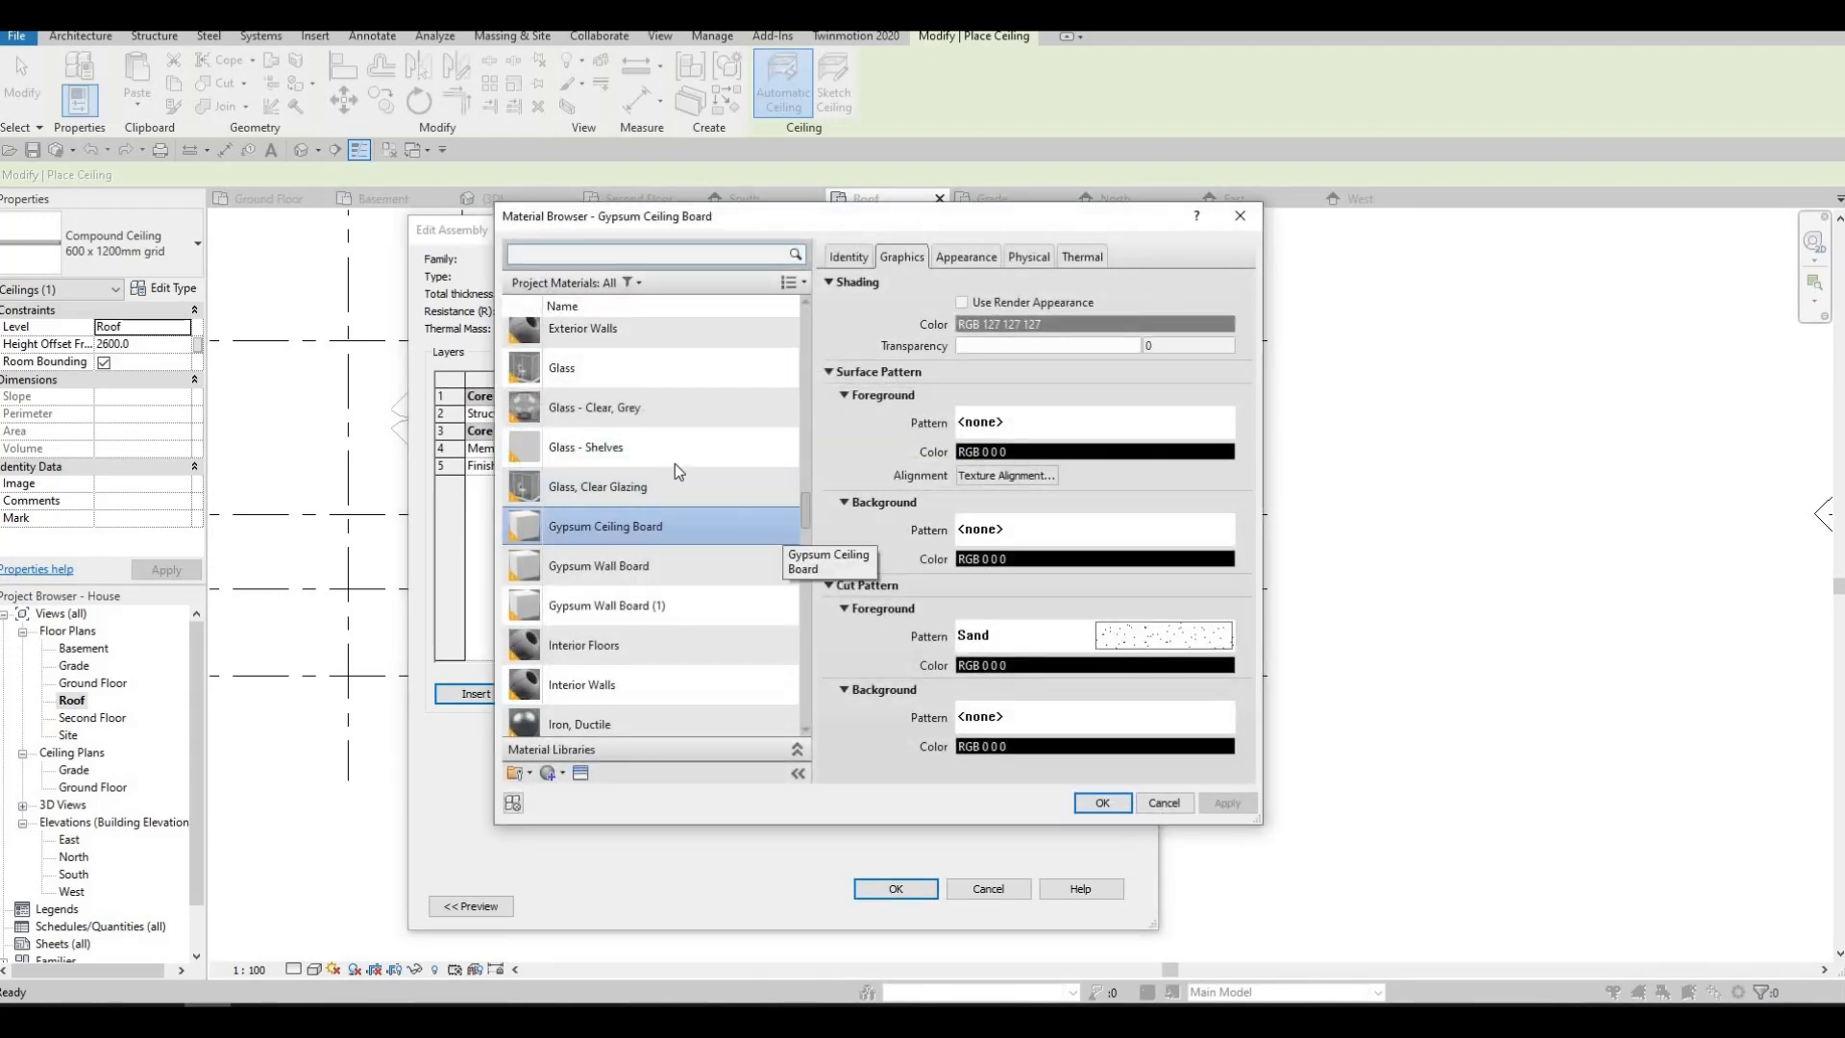
left_click(584, 252)
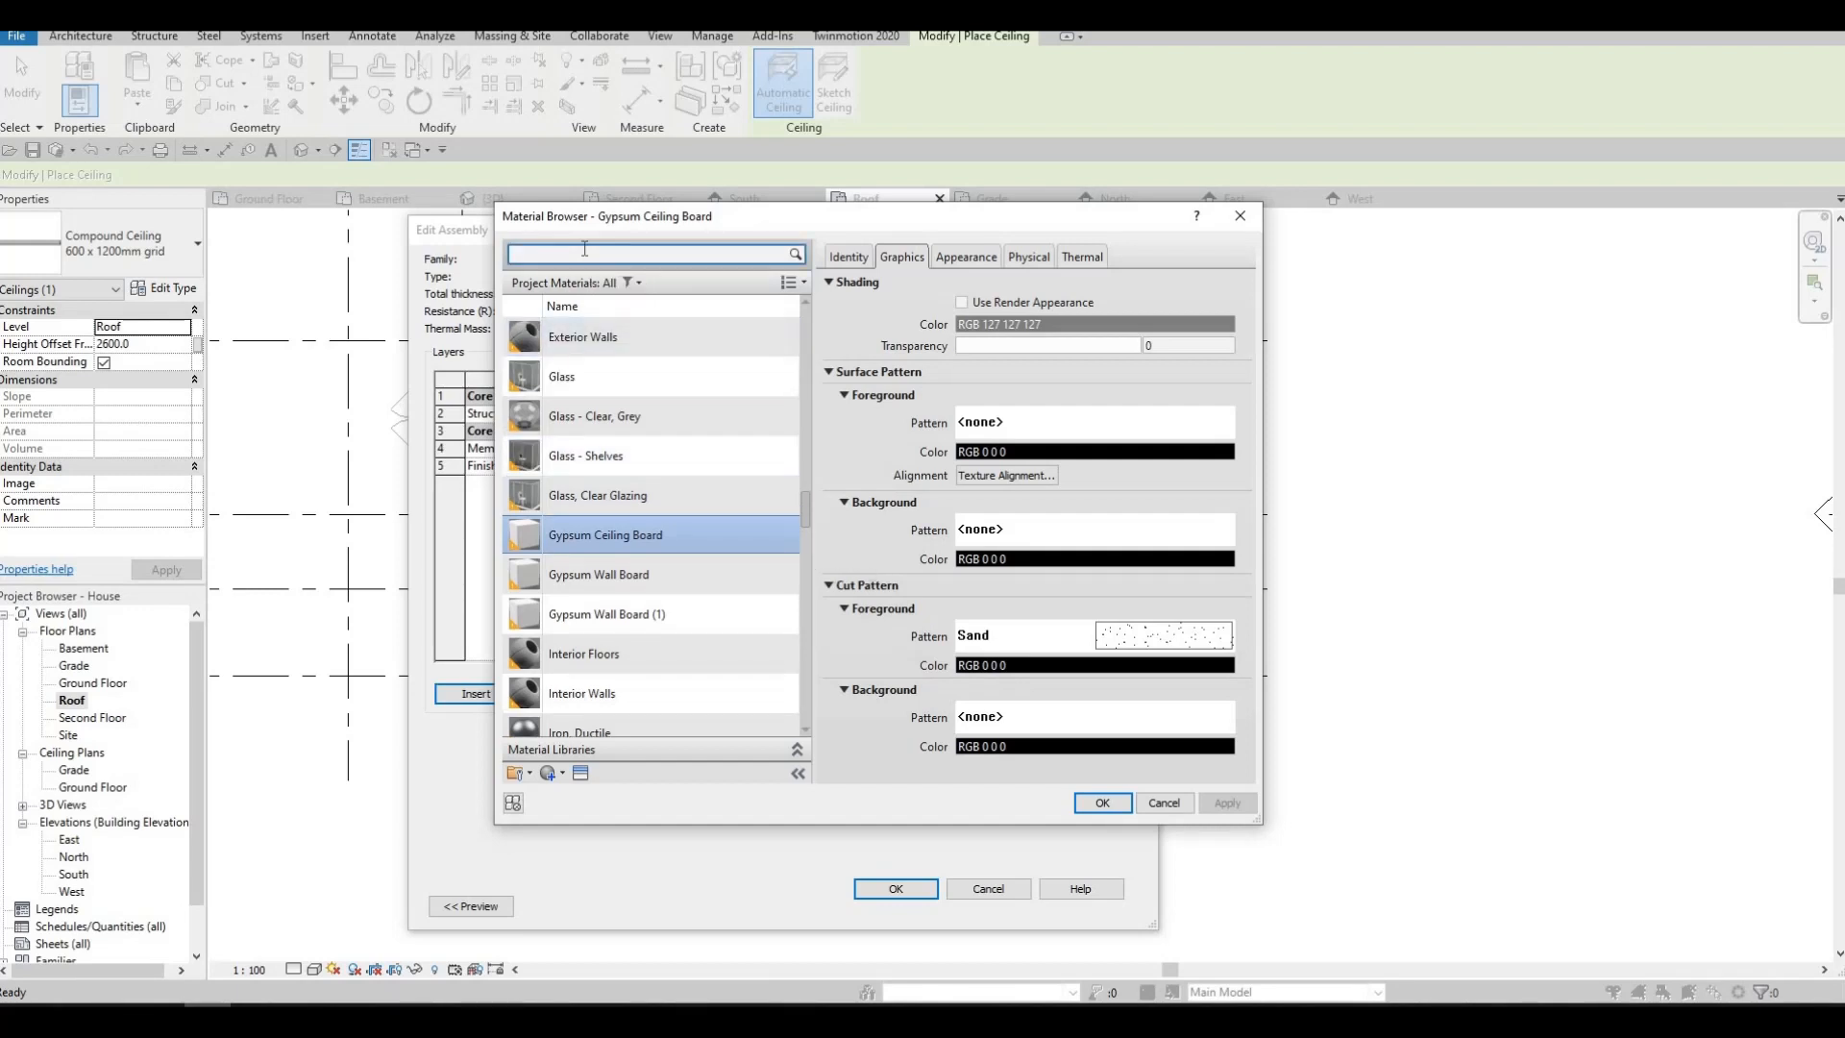
type("c")
key("BackSpace")
type("va")
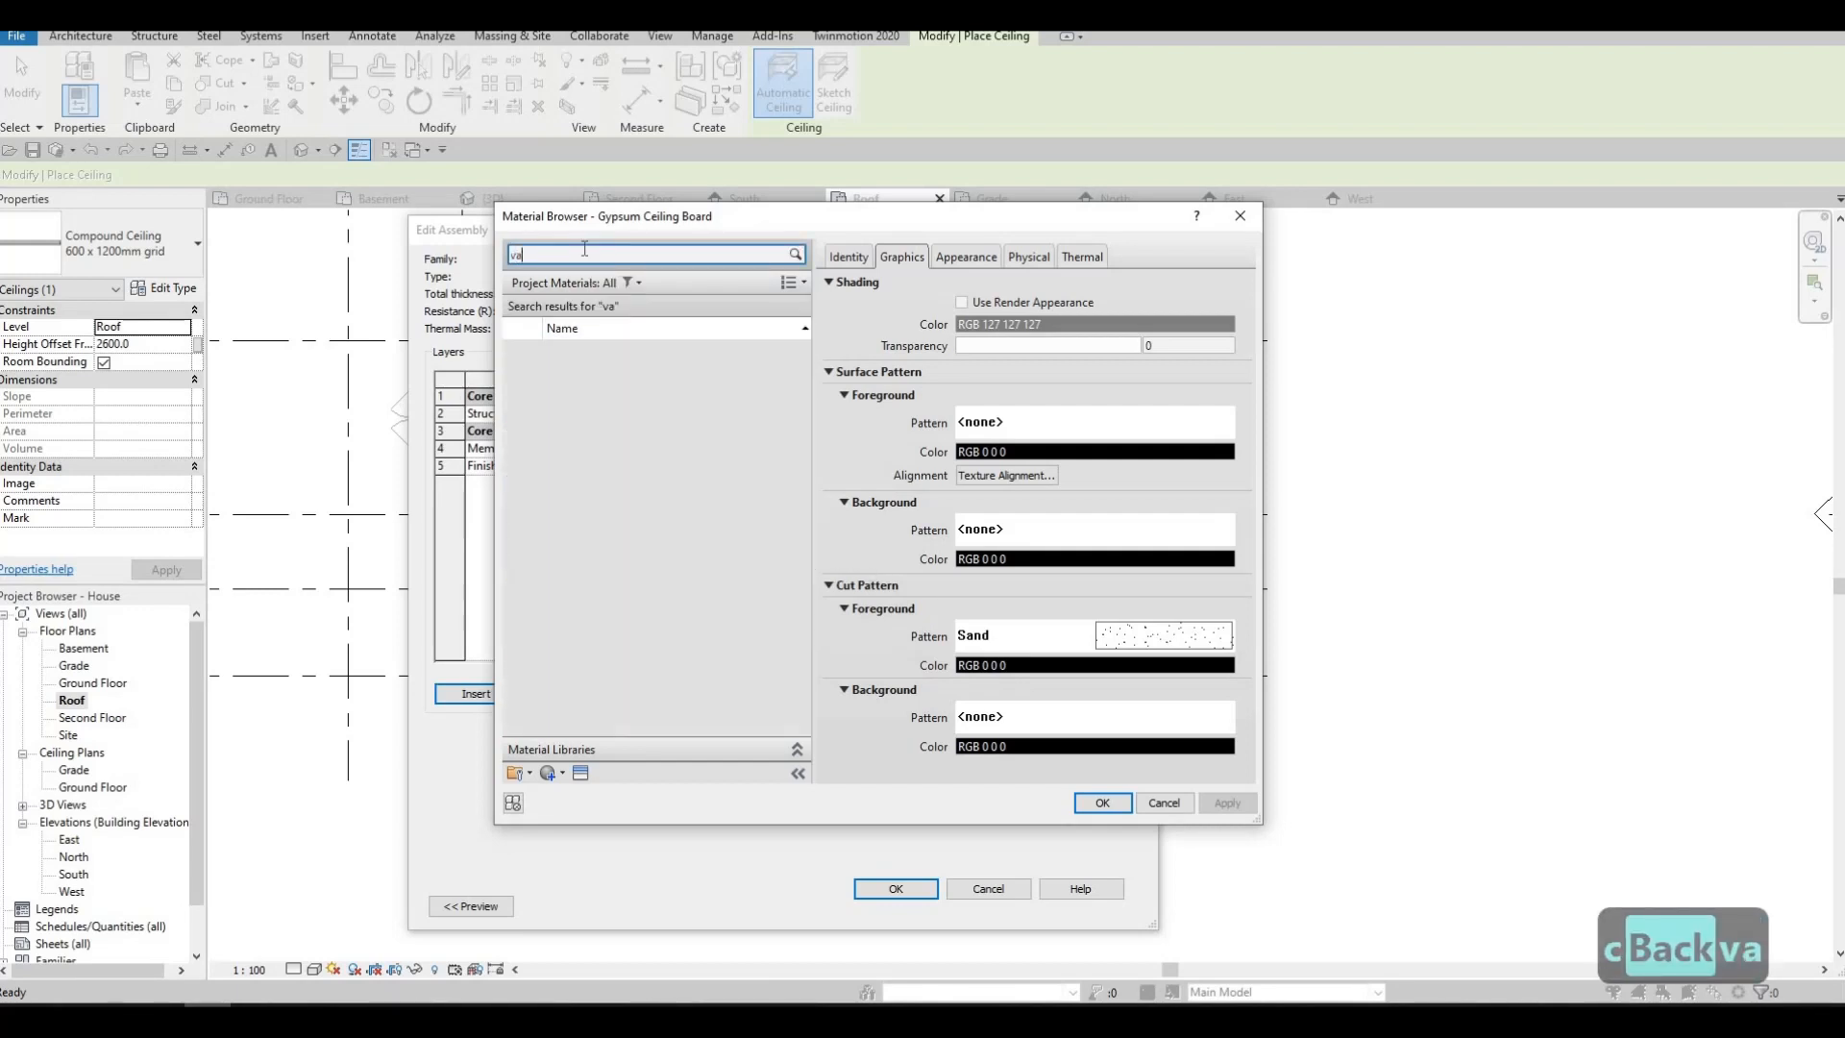
left_click(624, 359)
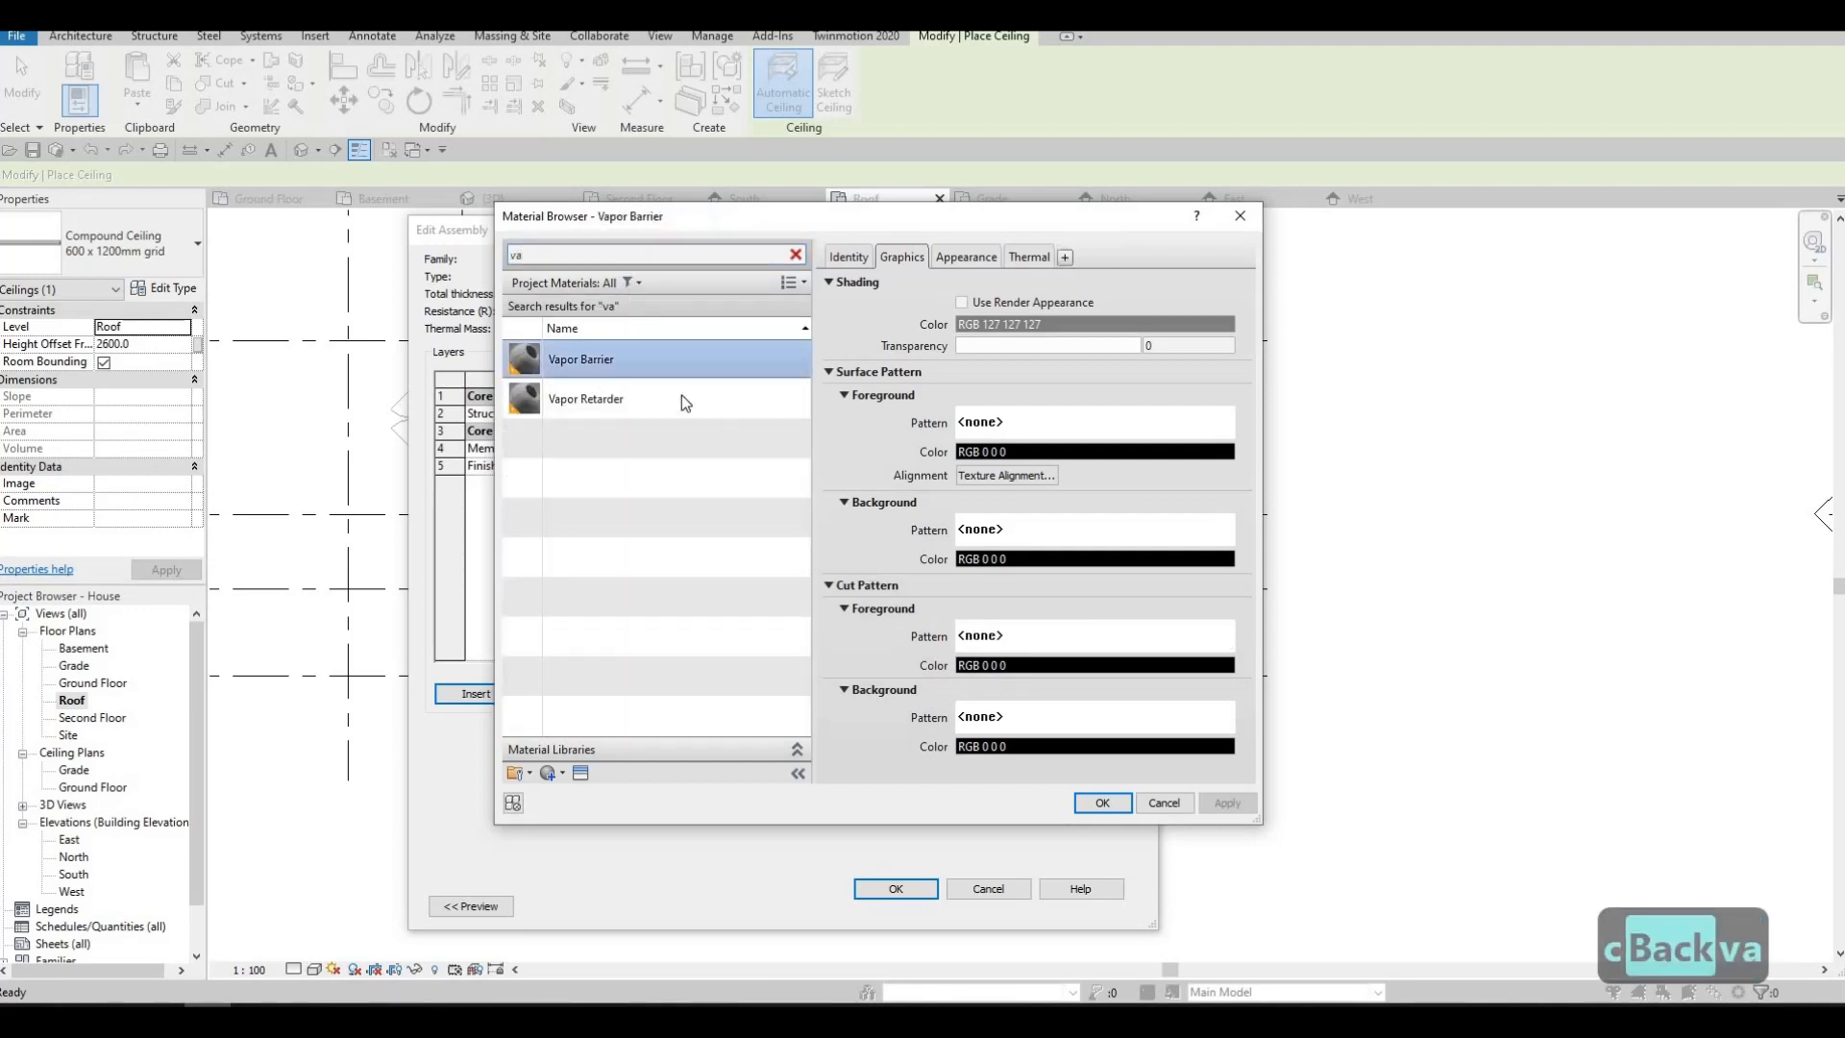
left_click(1102, 805)
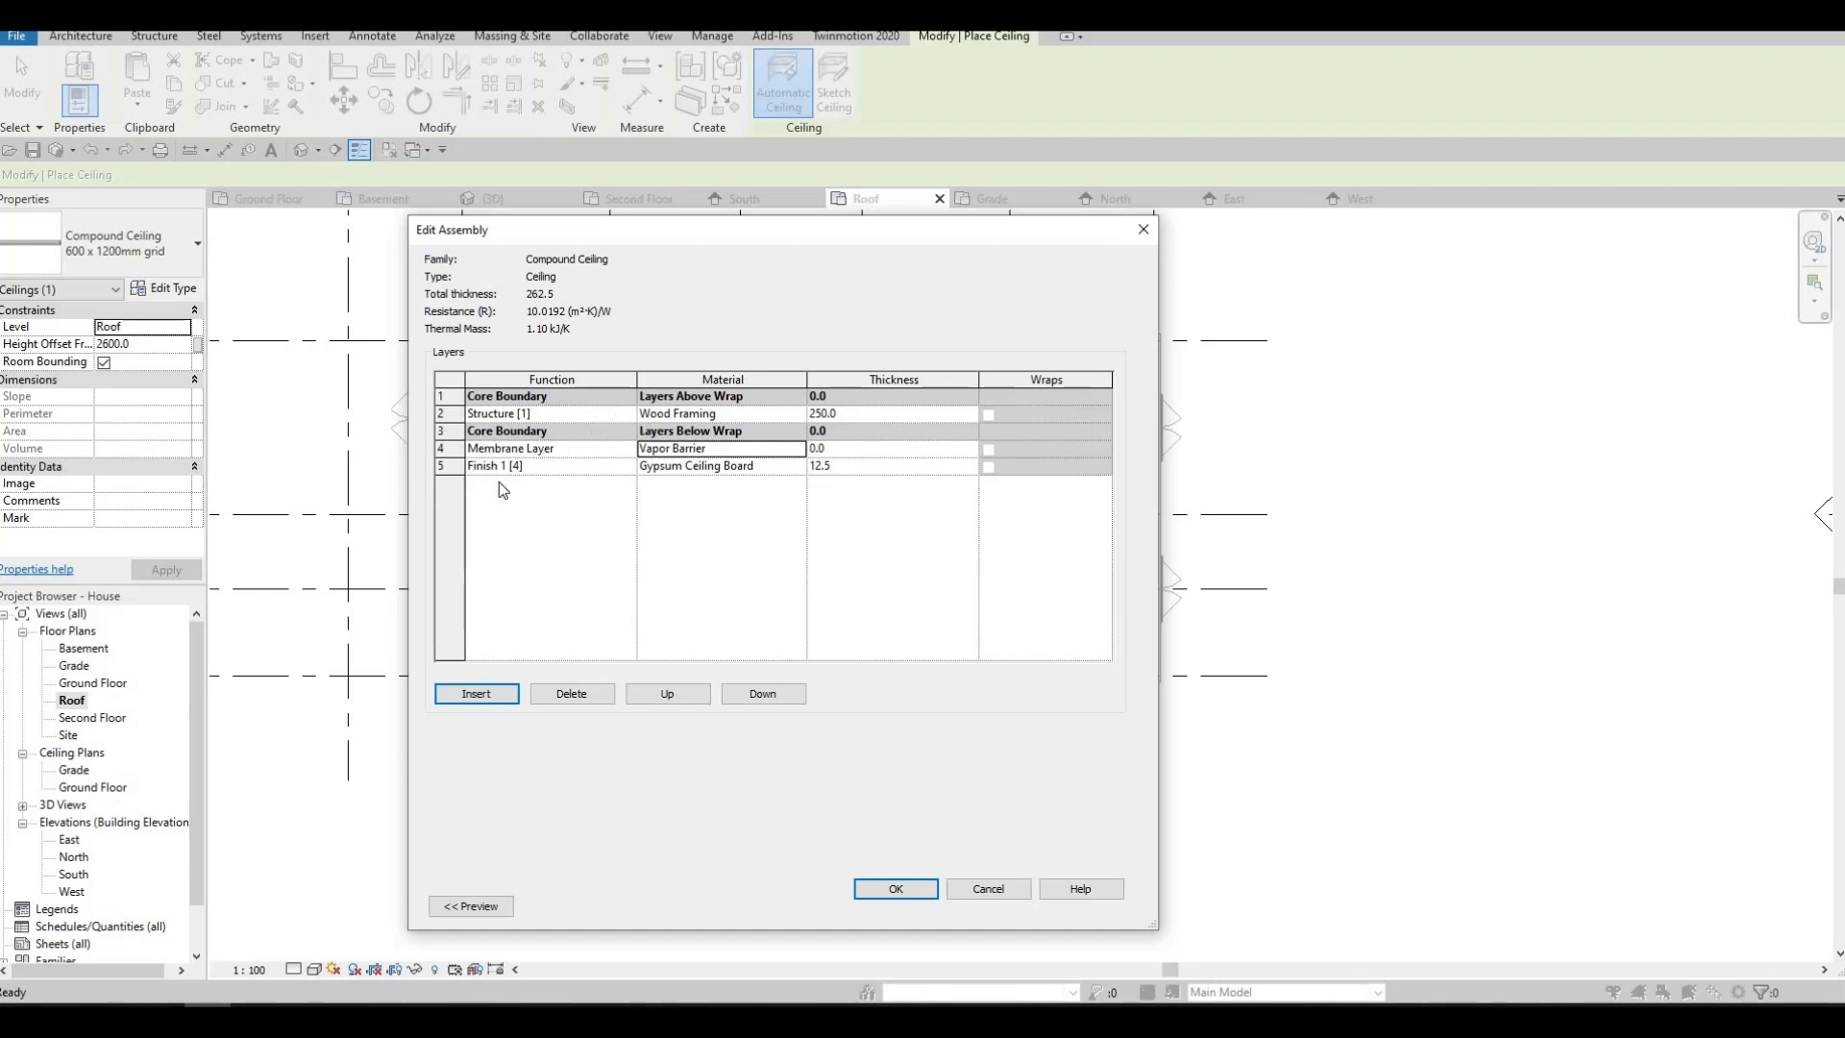
- Insert another layer inside the core, directly below the Wood Framing layer, and set its function to Membrane Layer
left_click(478, 693)
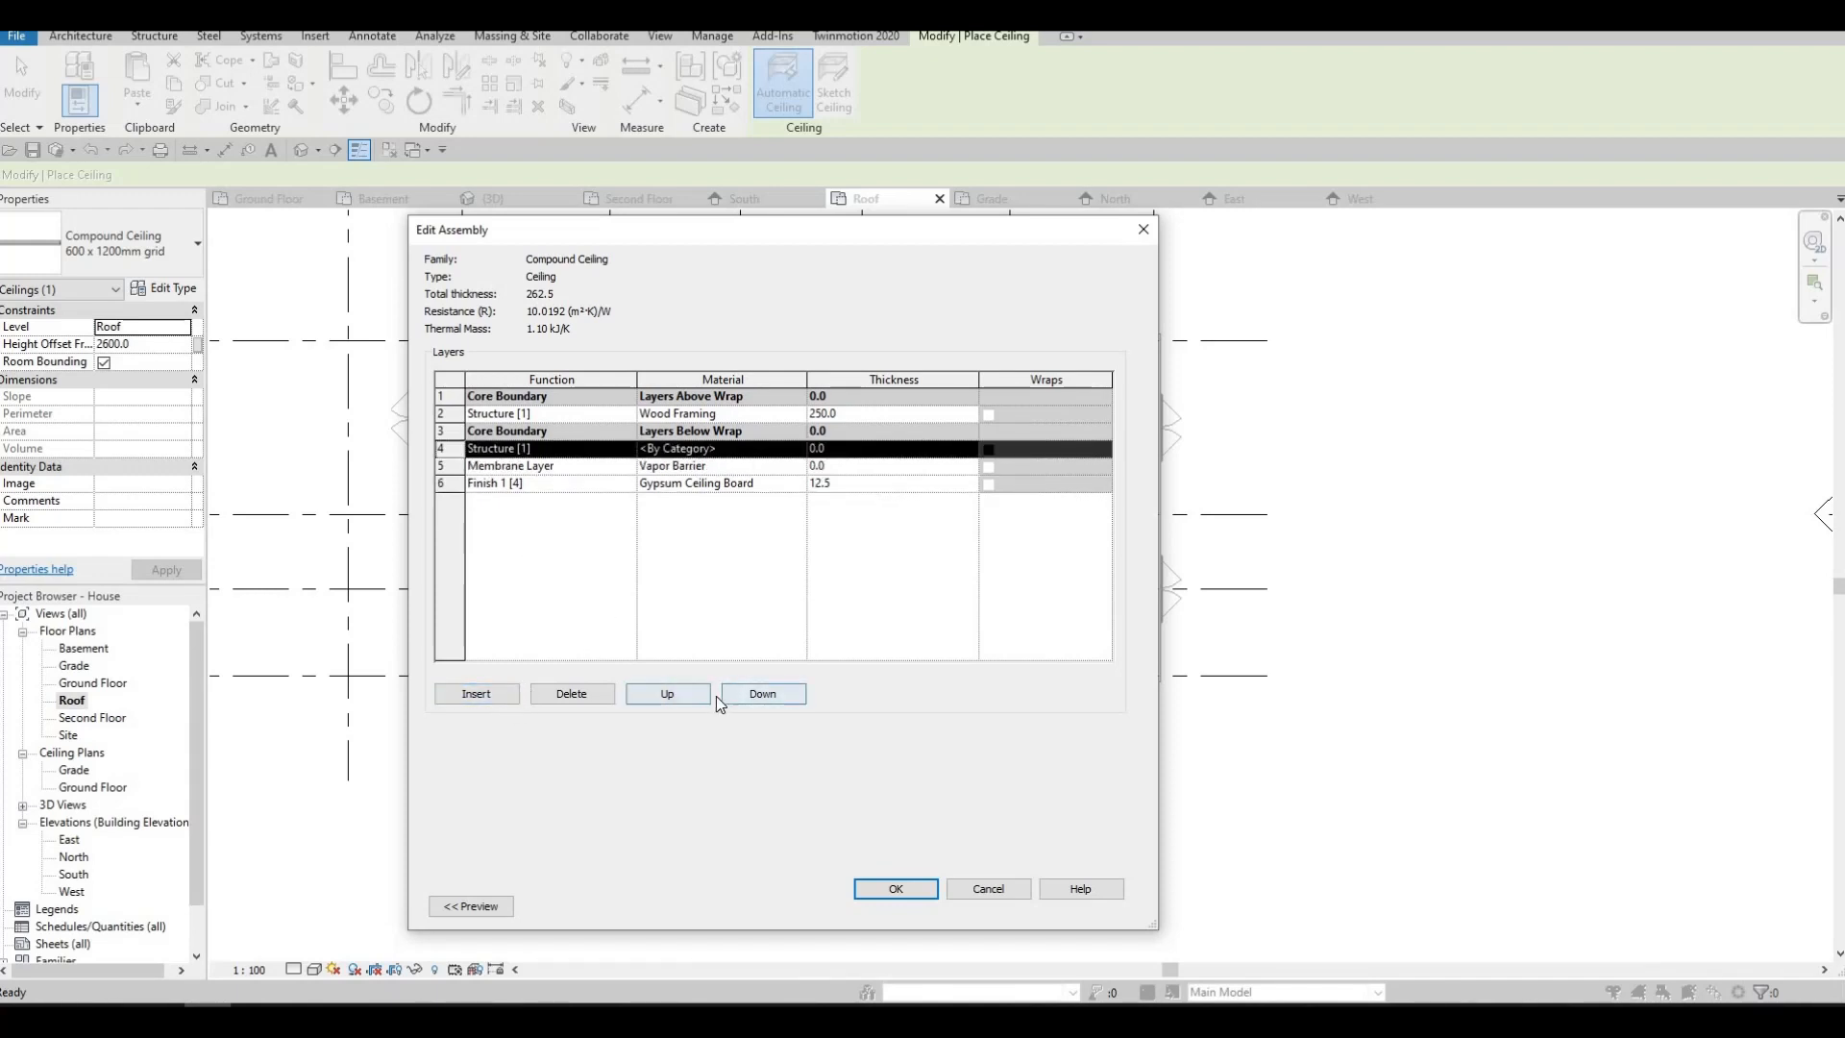
left_click(668, 693)
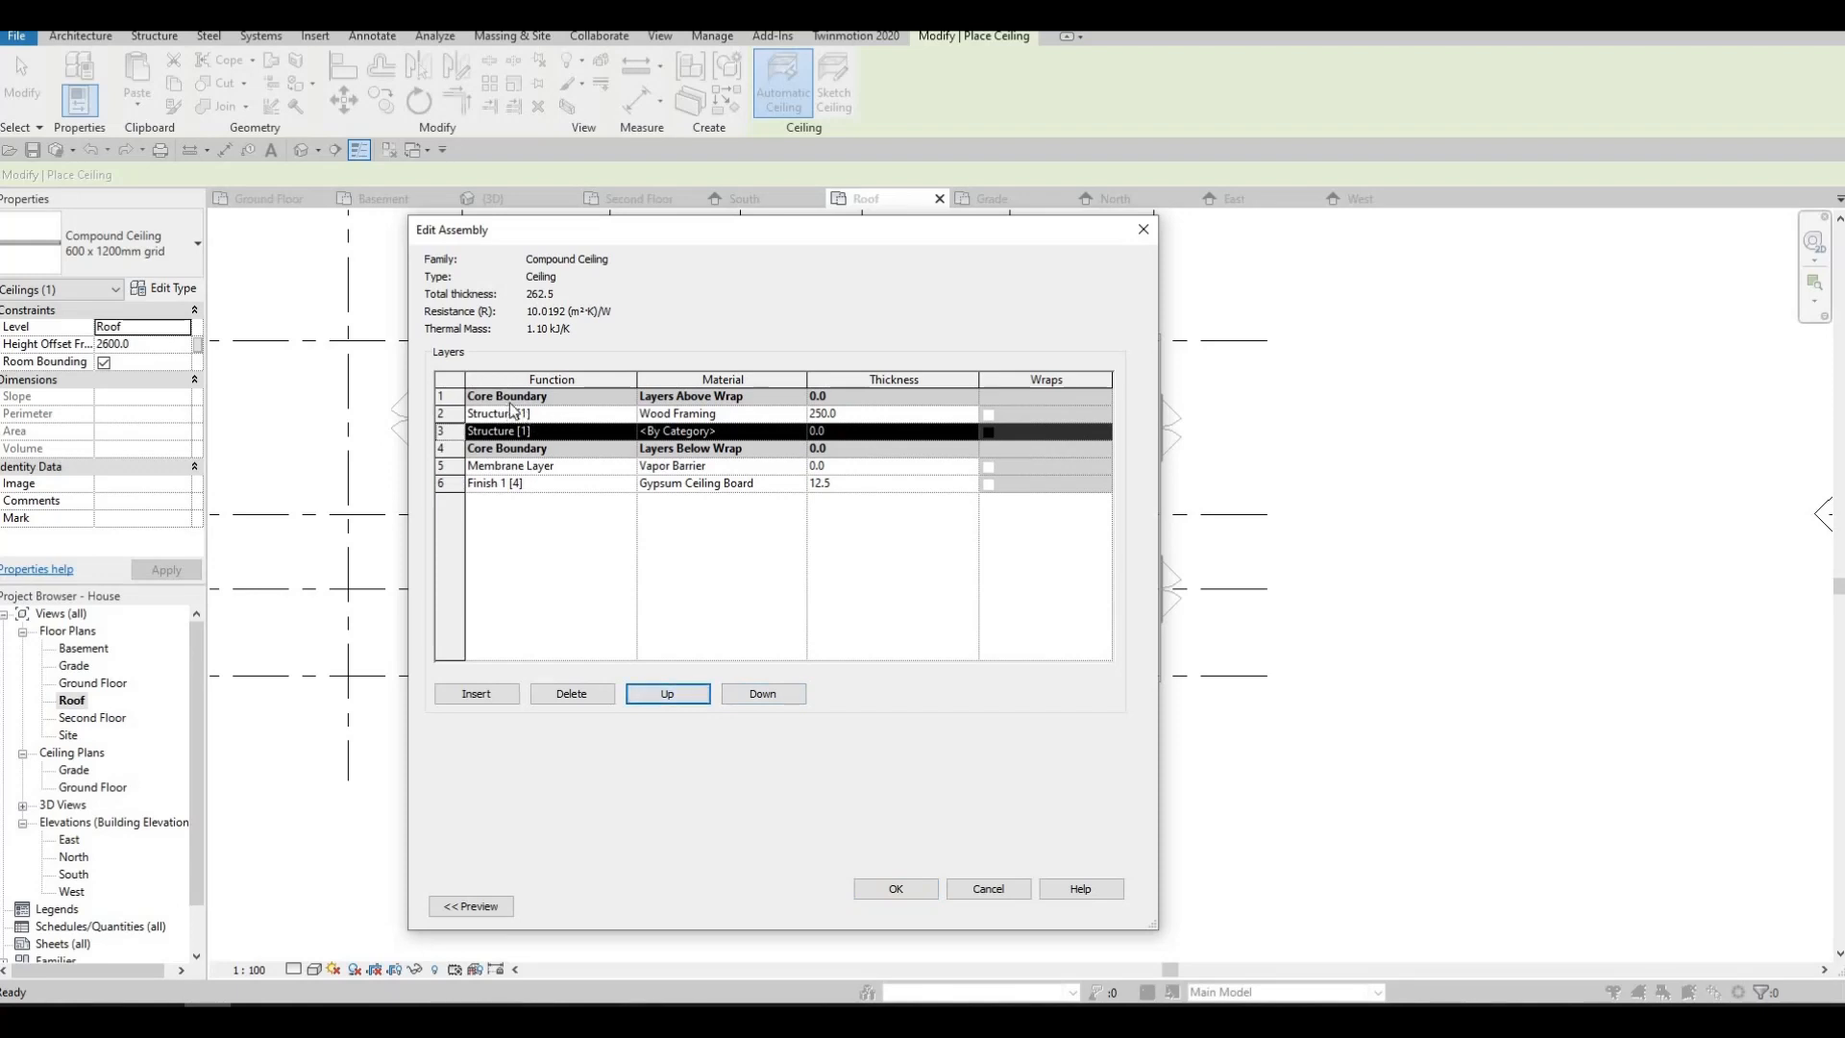
left_click(629, 432)
left_click(535, 522)
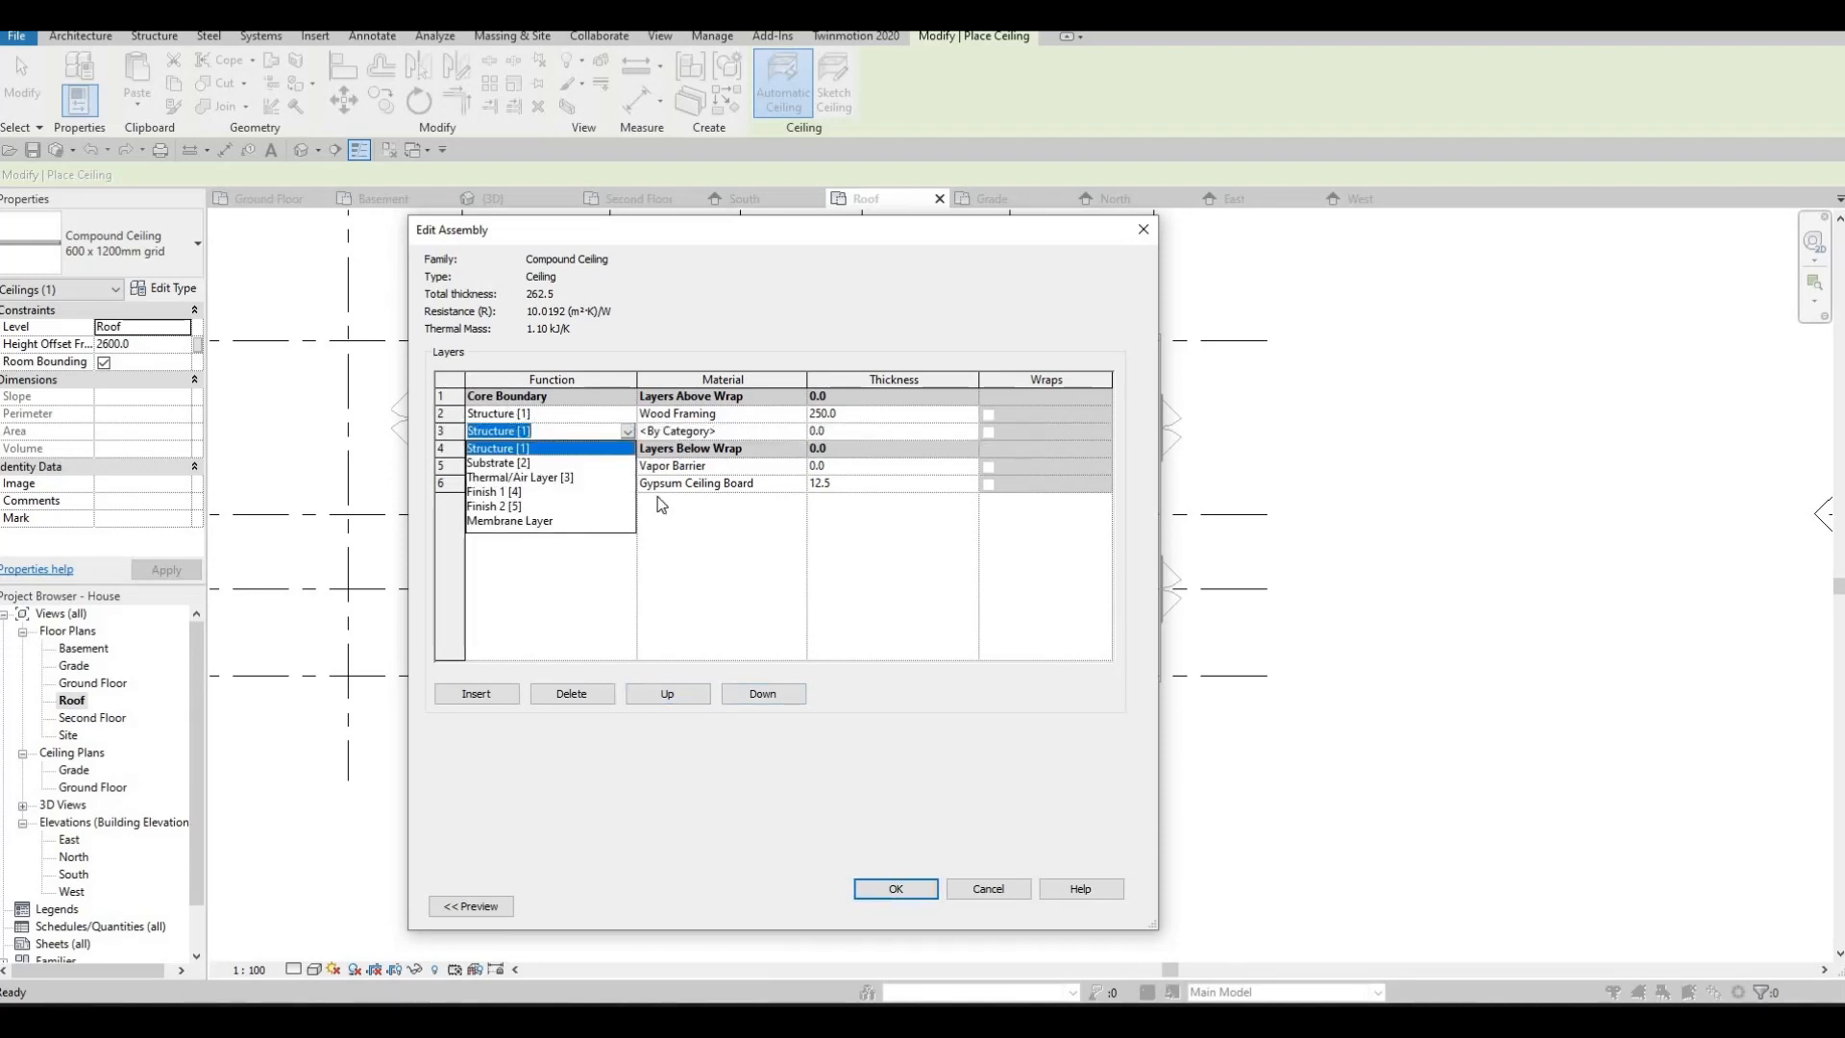
- Search the materials for "insulation" for the new core membrane layer and select Batt insulation
left_click(757, 431)
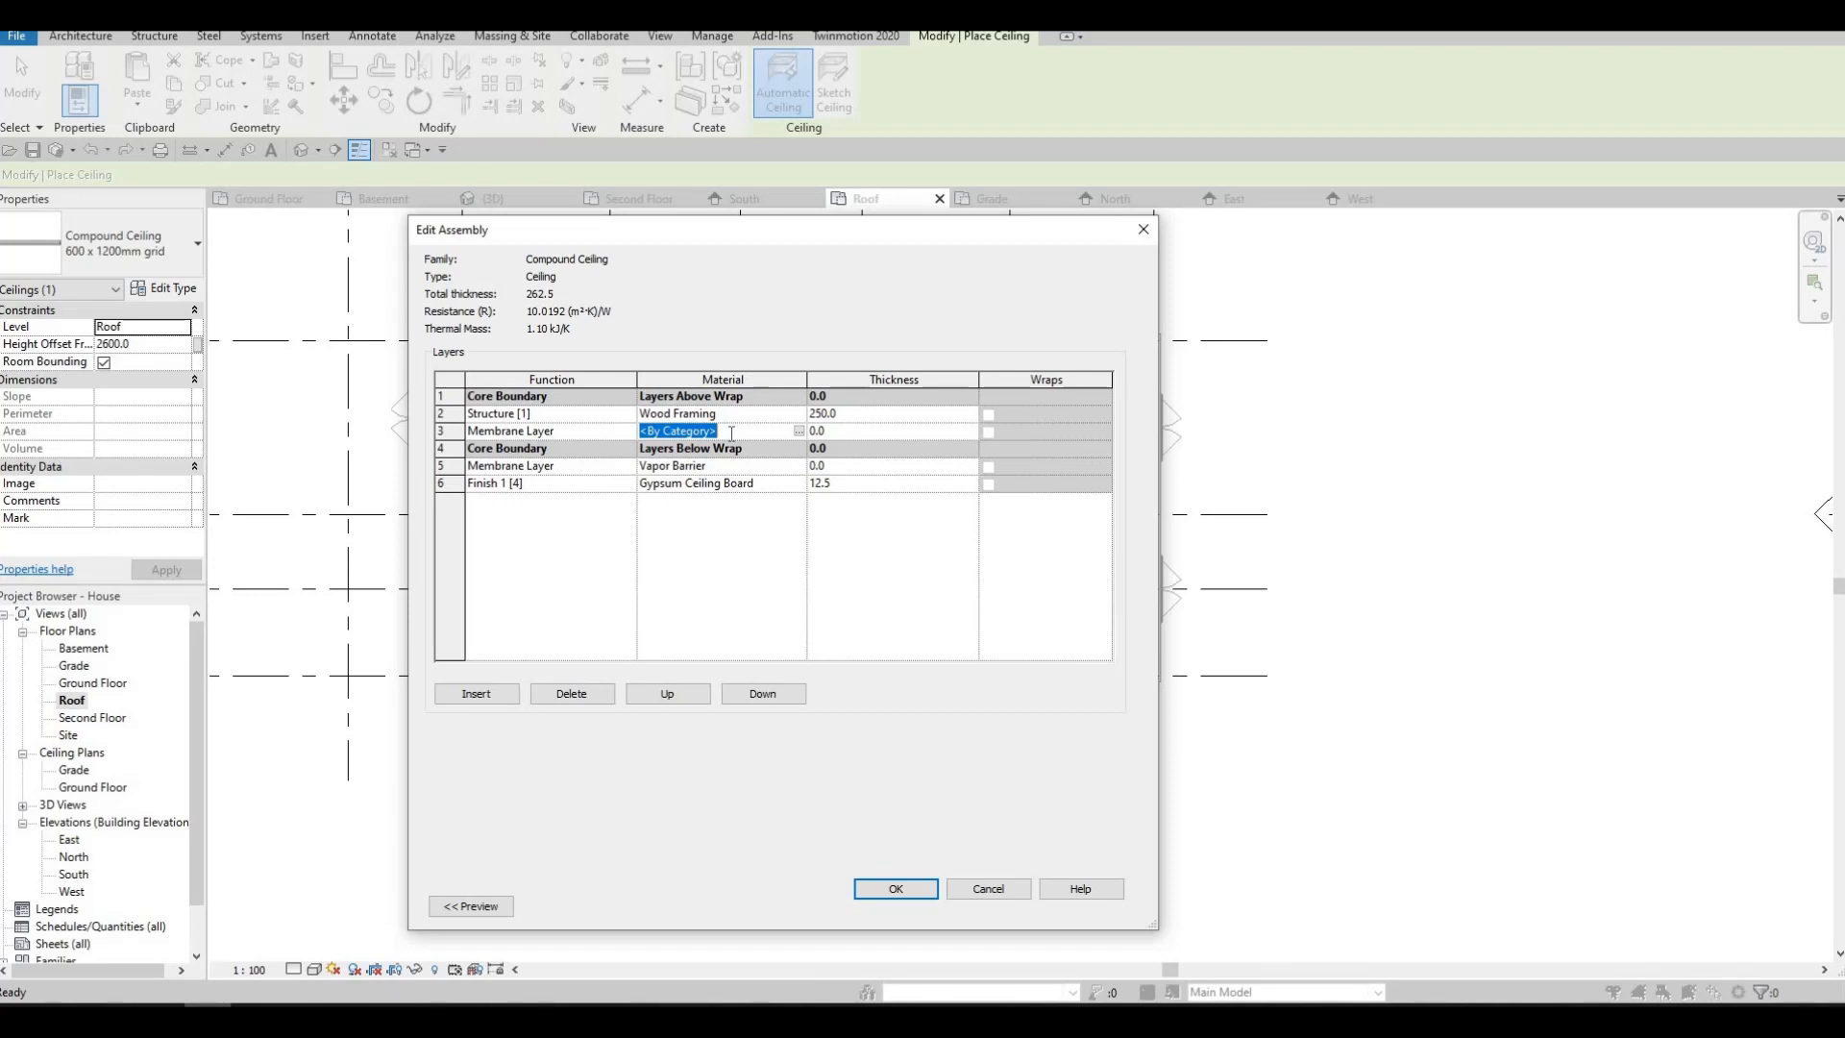
left_click(799, 431)
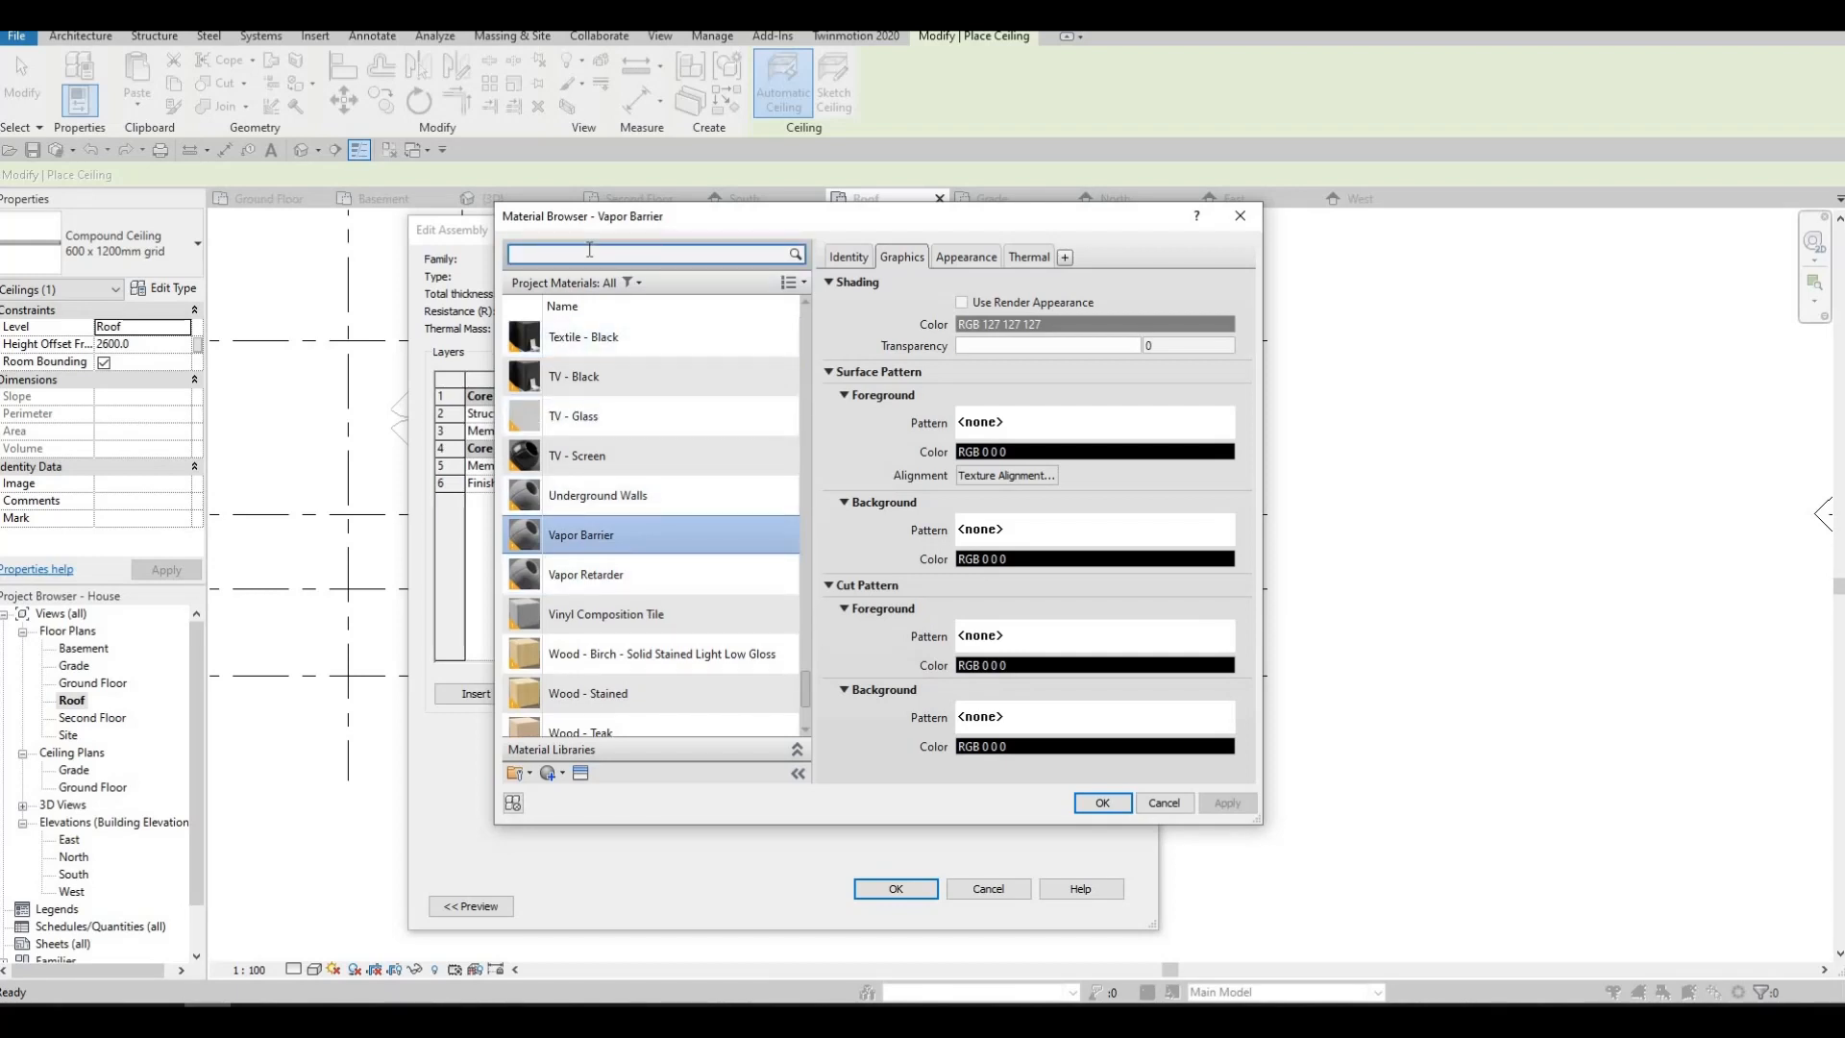
type("insulati")
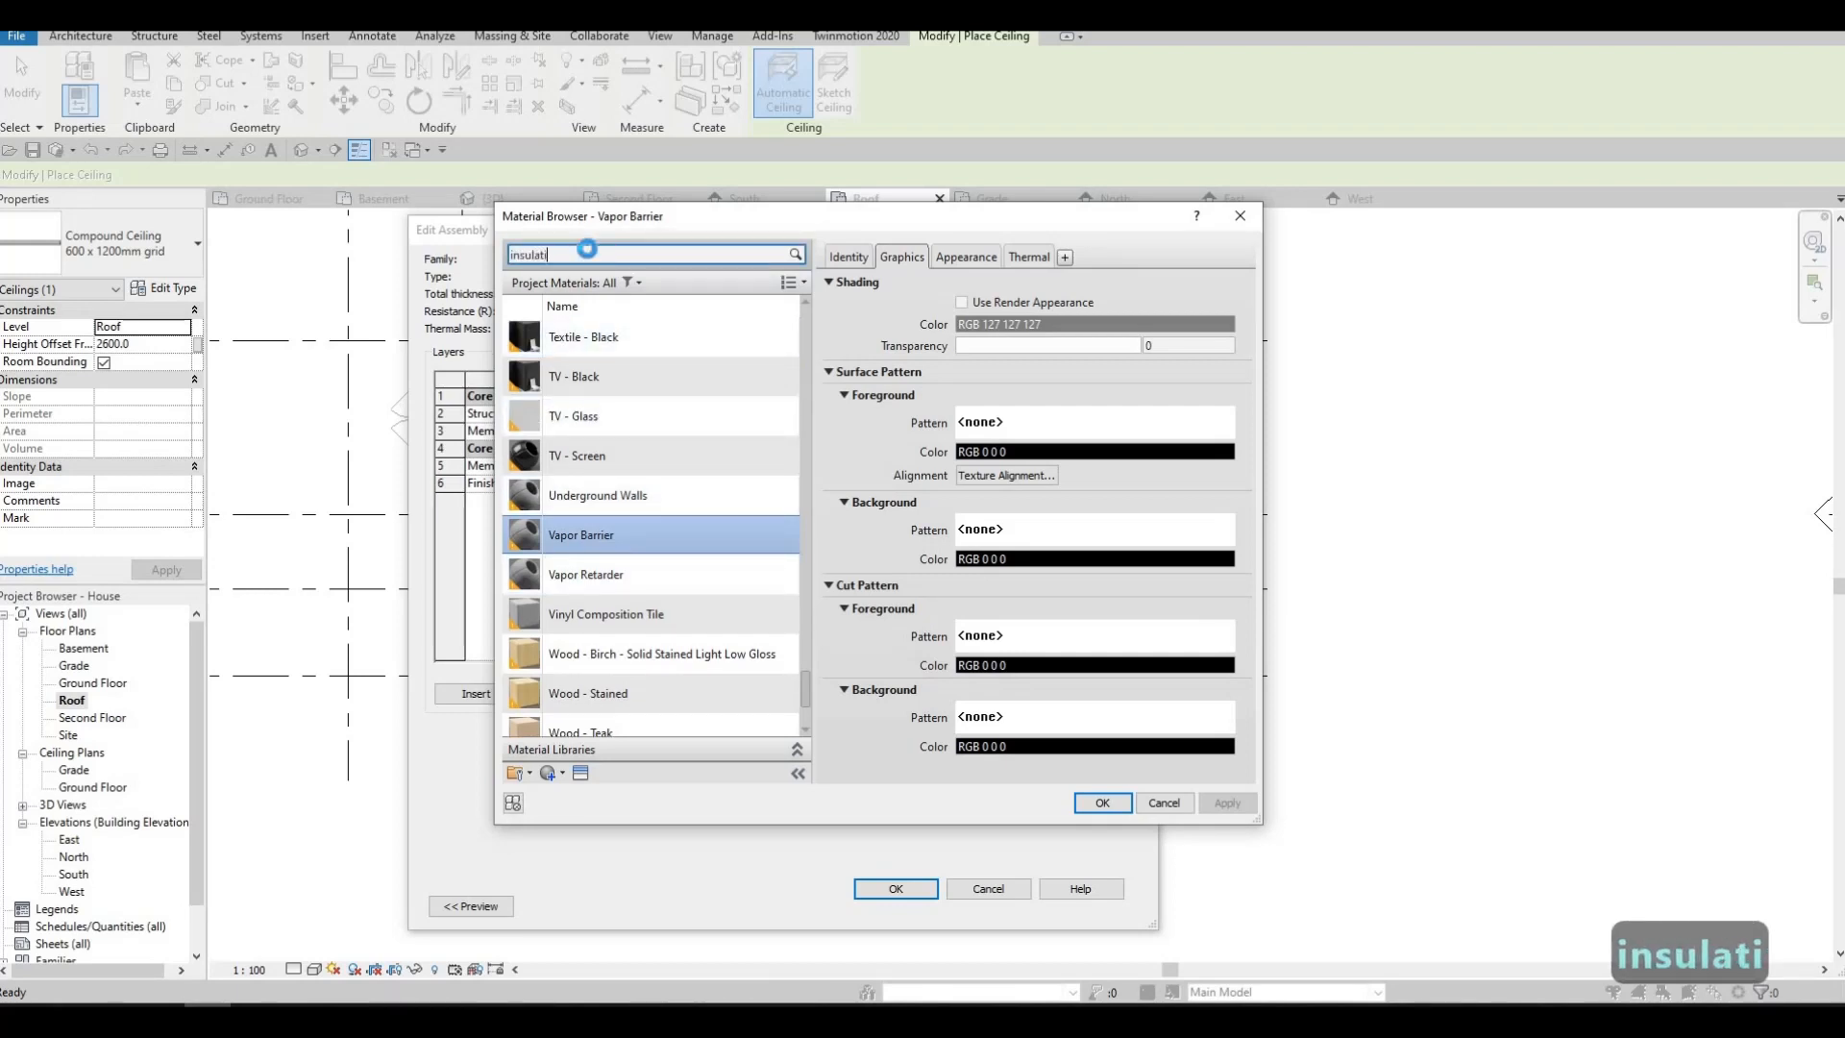
type("on")
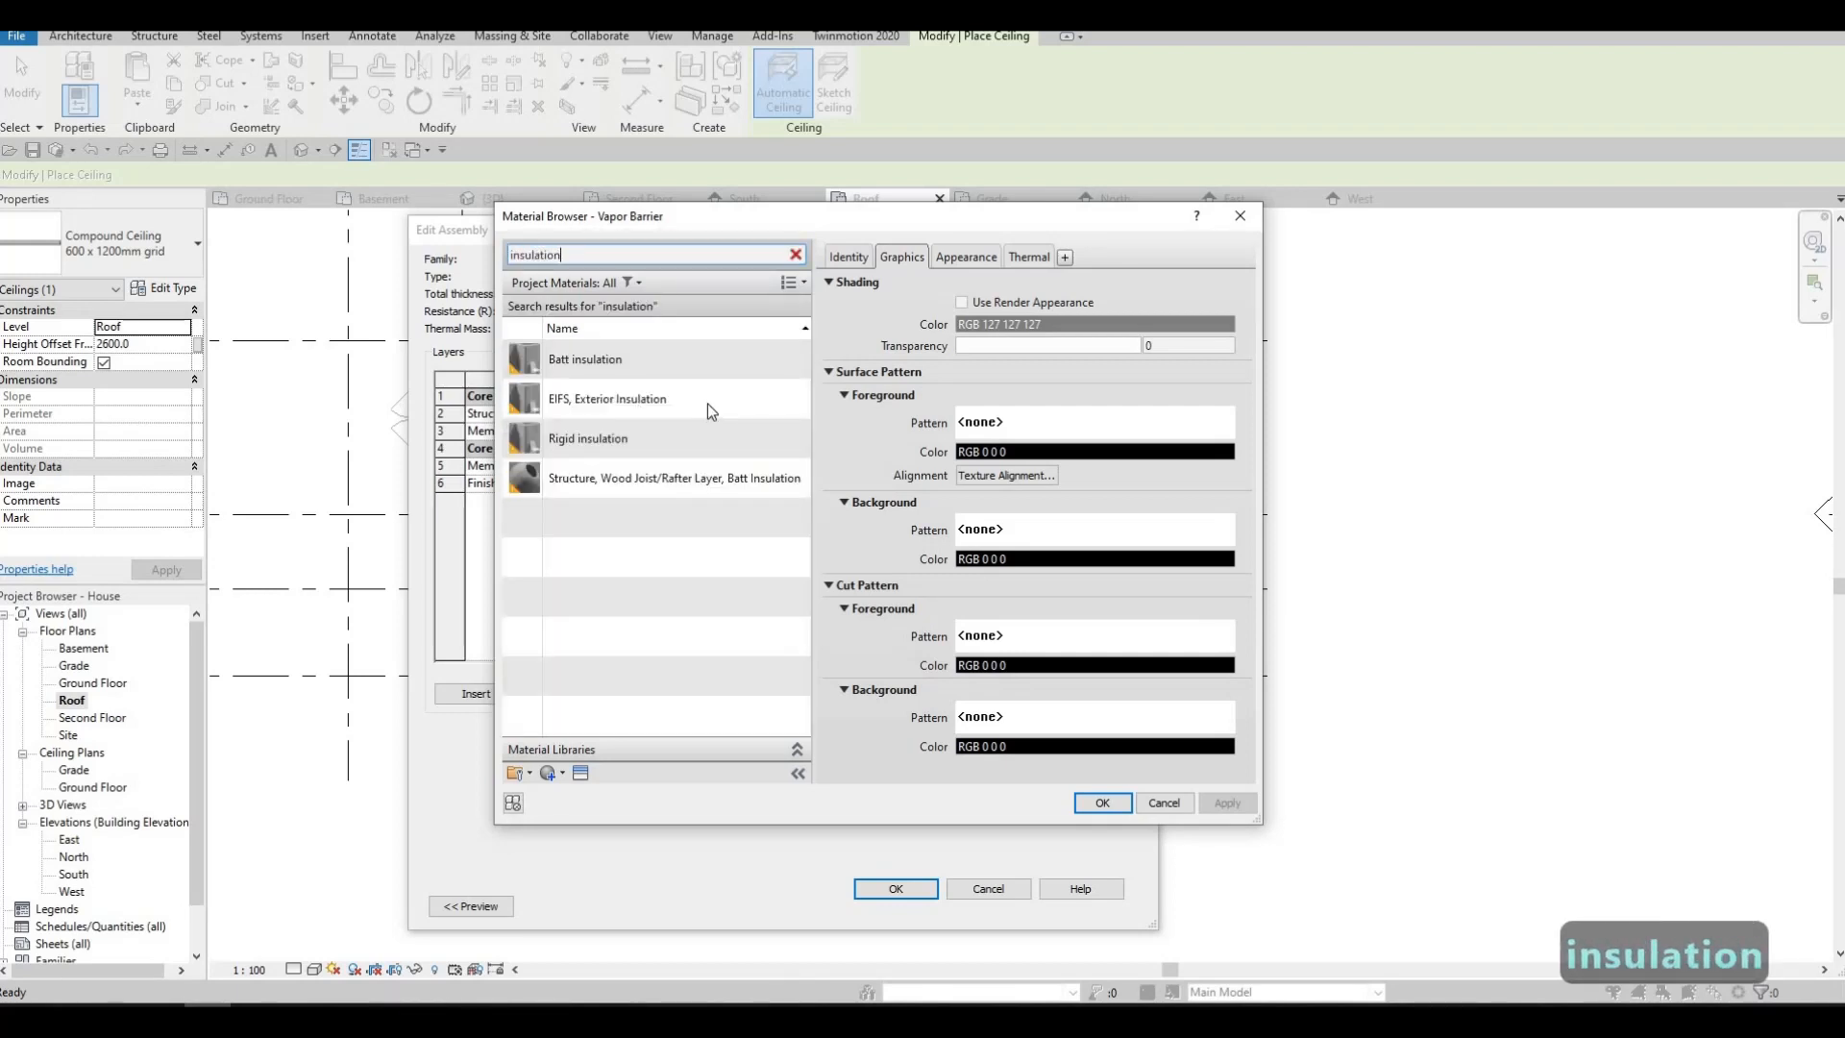
left_click(648, 361)
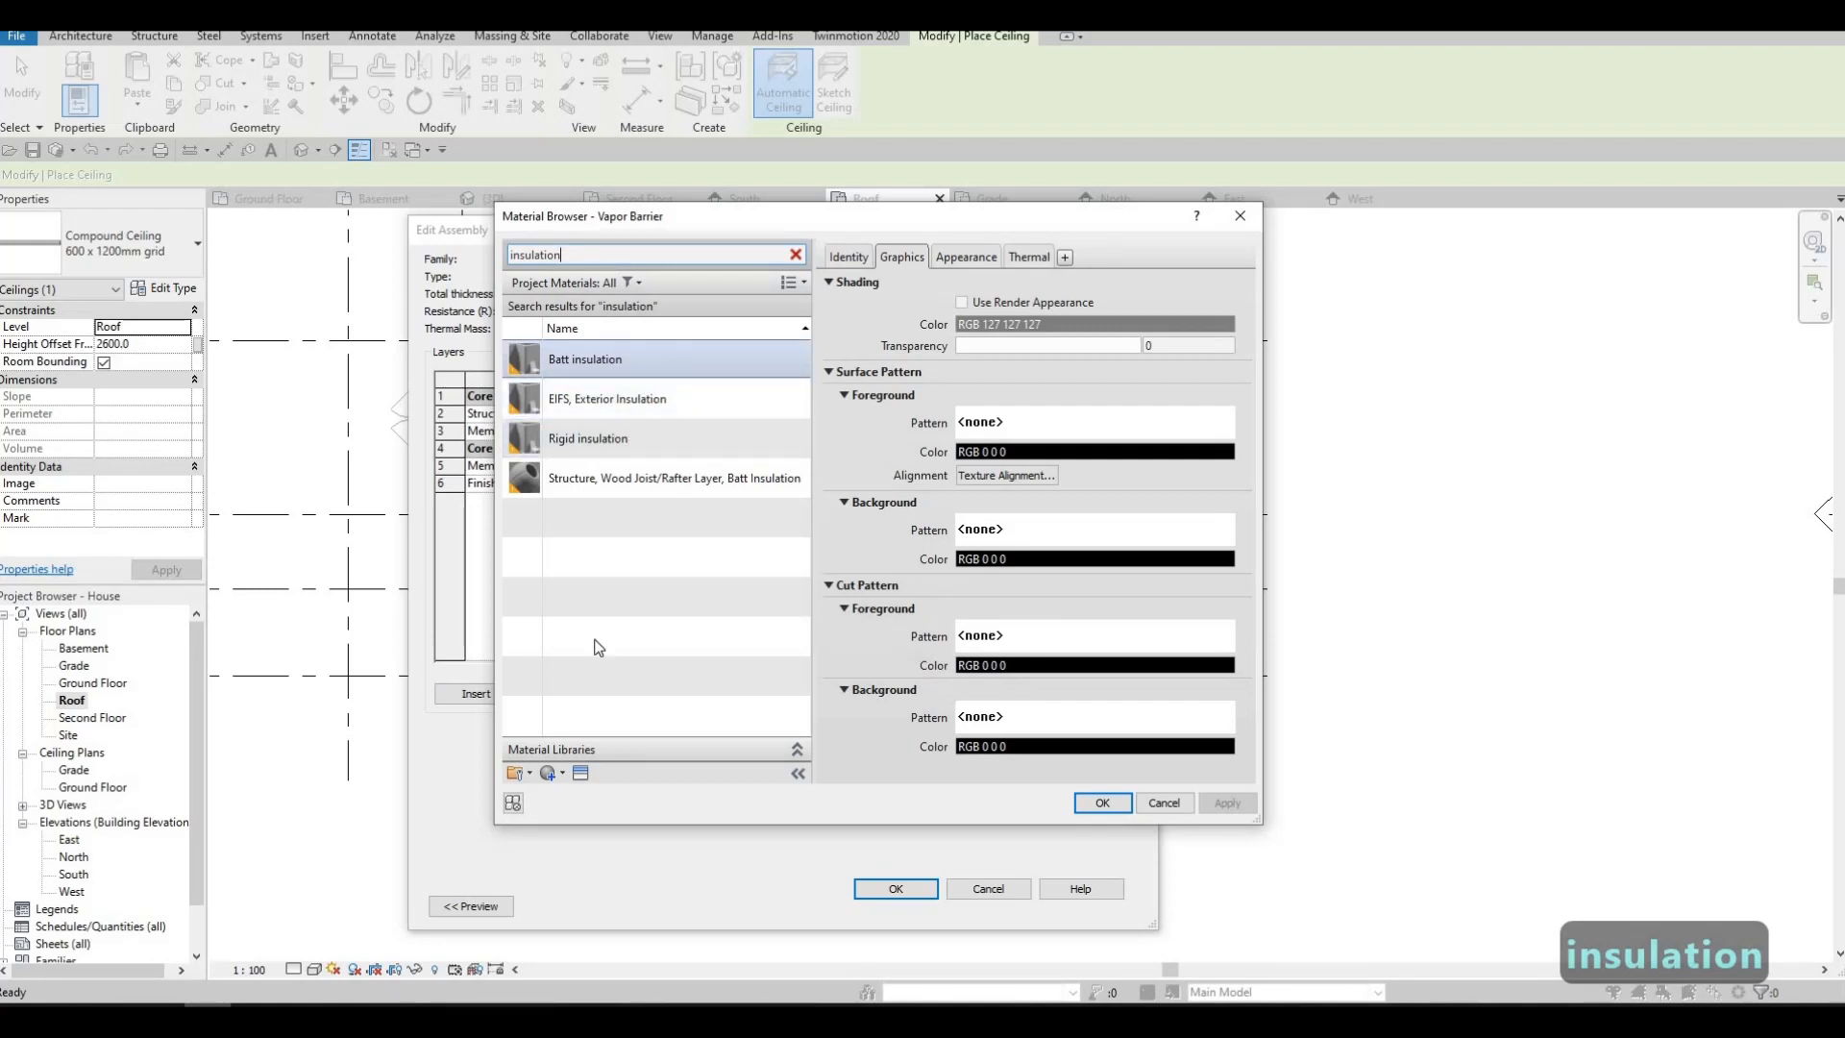
- Duplicate the selected material as "R-40 Blown in Cellulose Insulation" and assign it to the core membrane layer
left_click(551, 773)
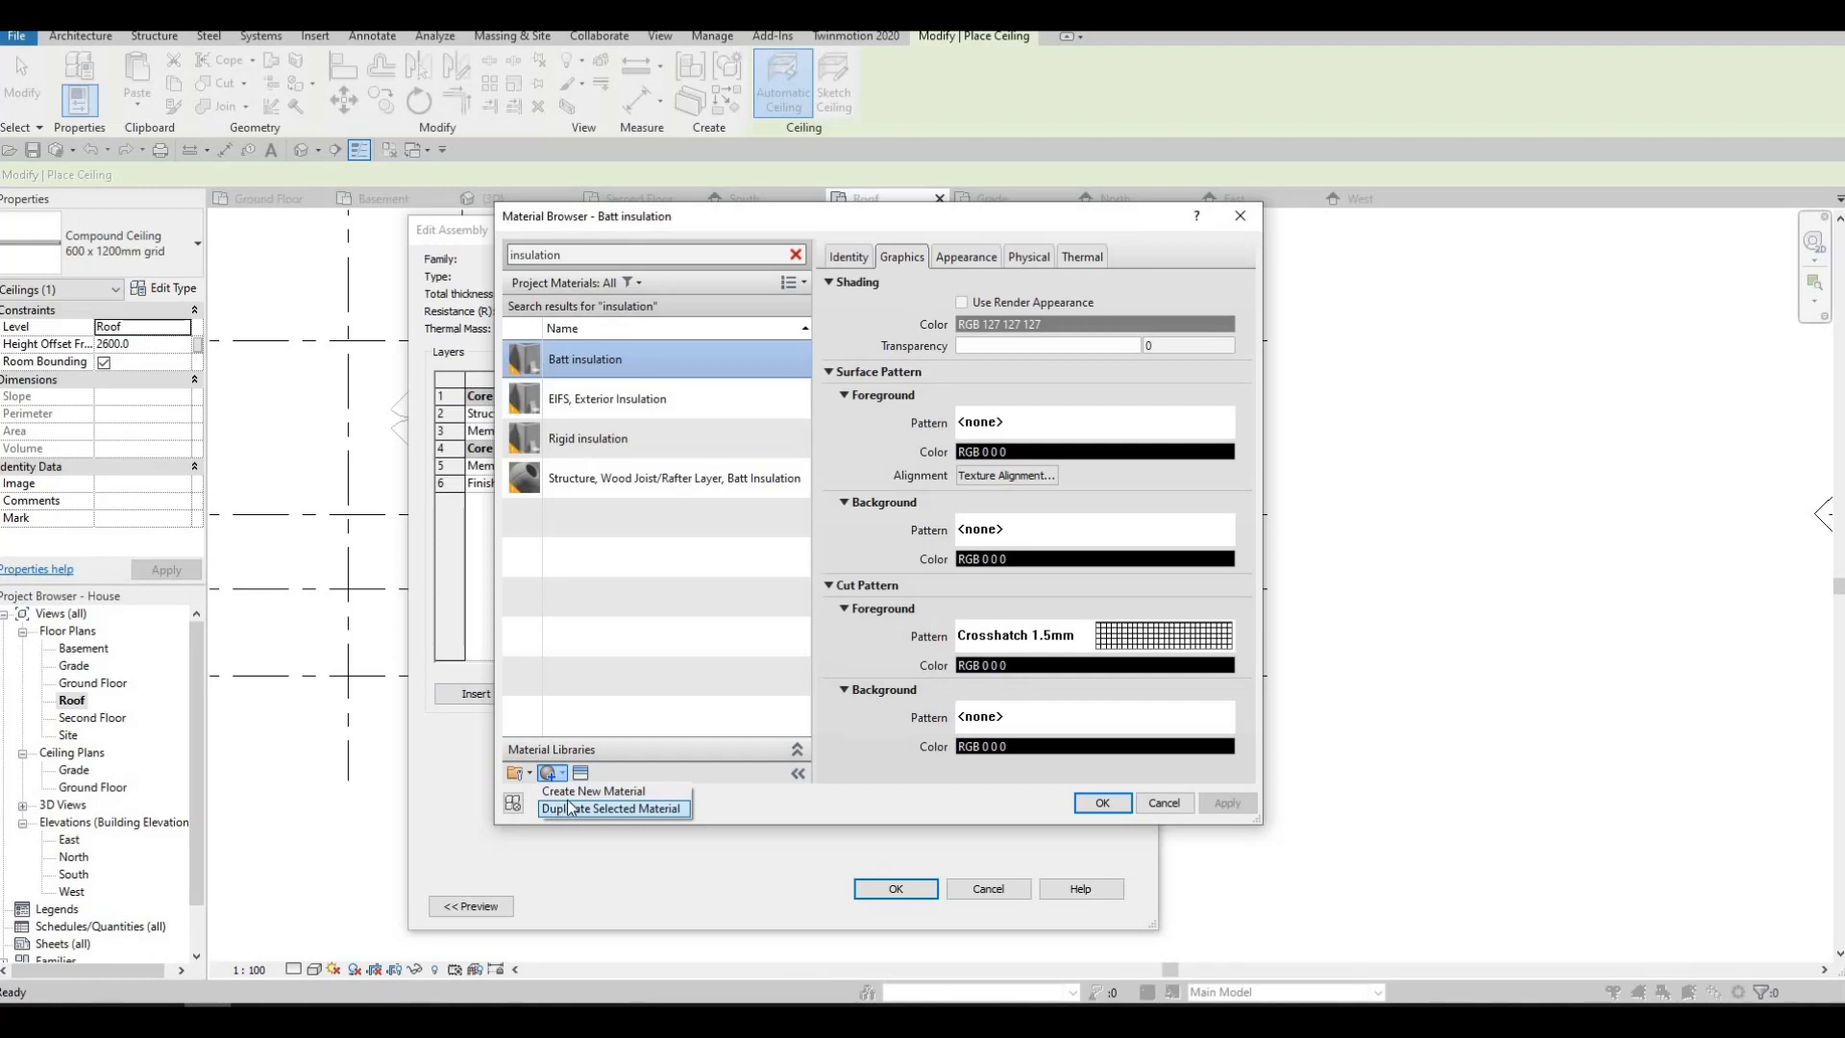
left_click(572, 809)
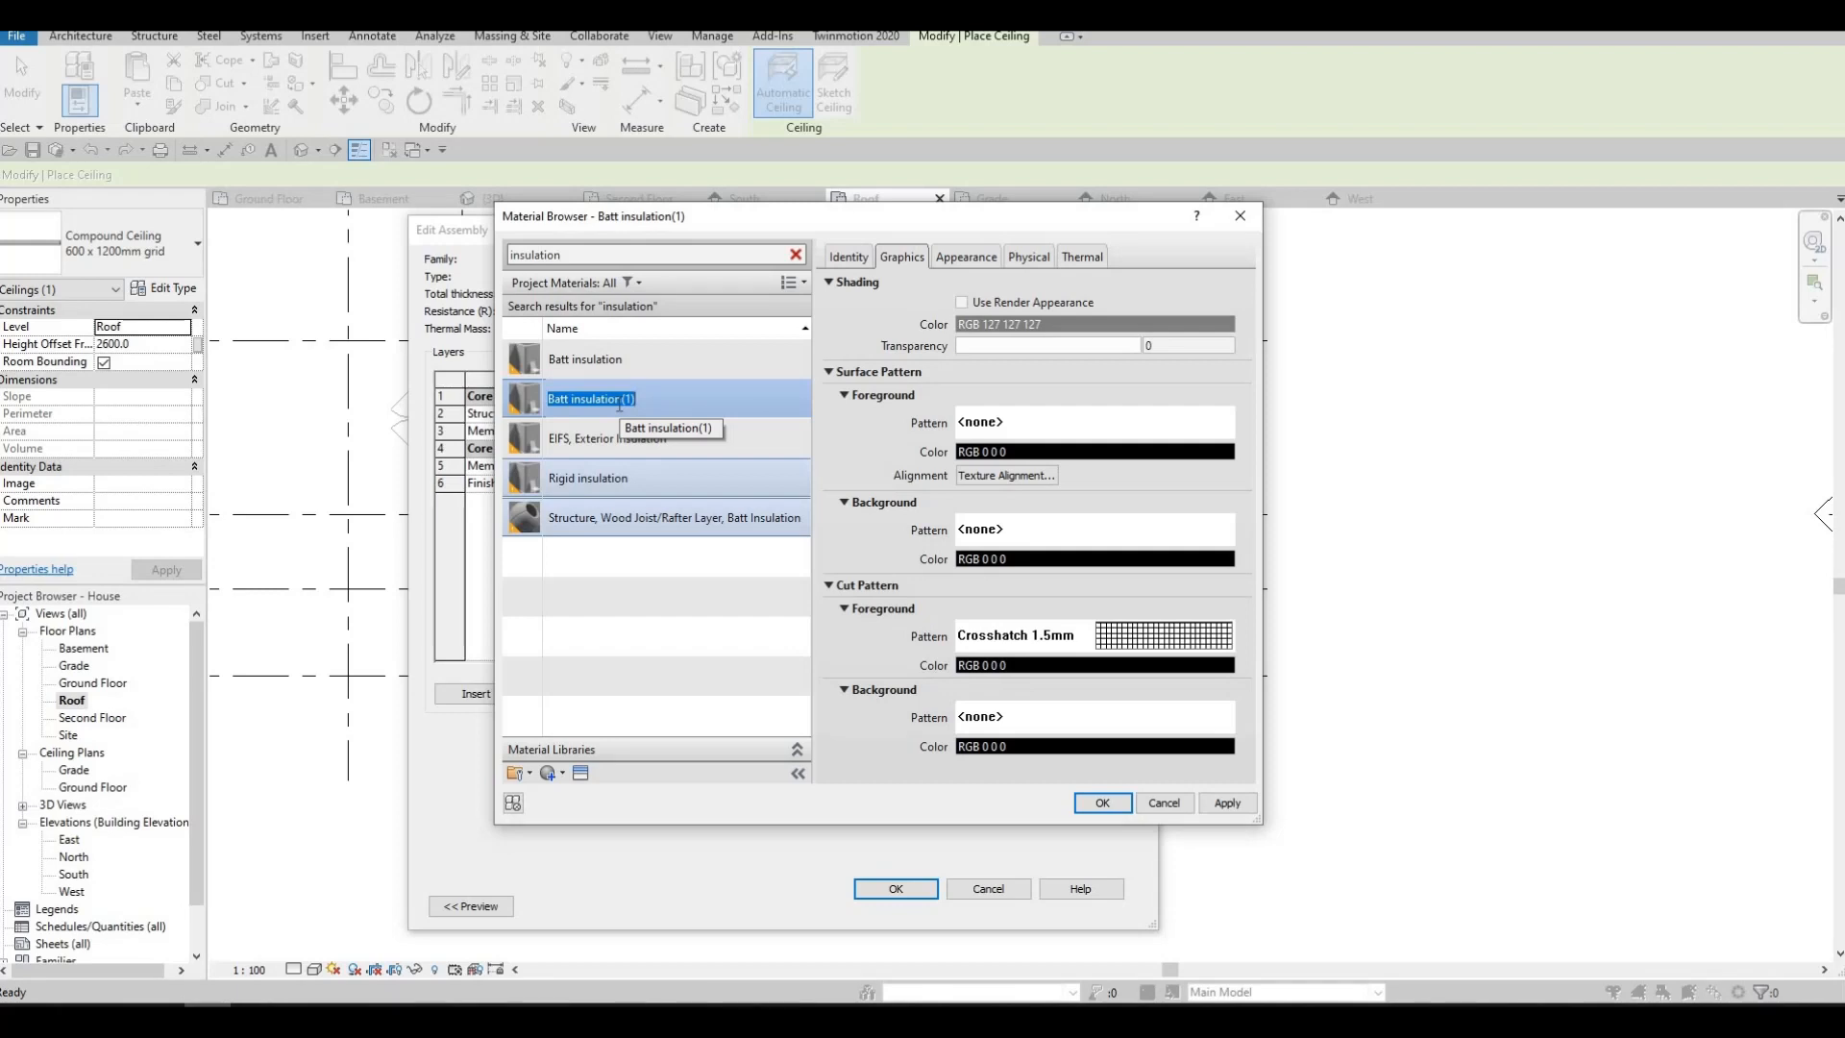
type("R-40")
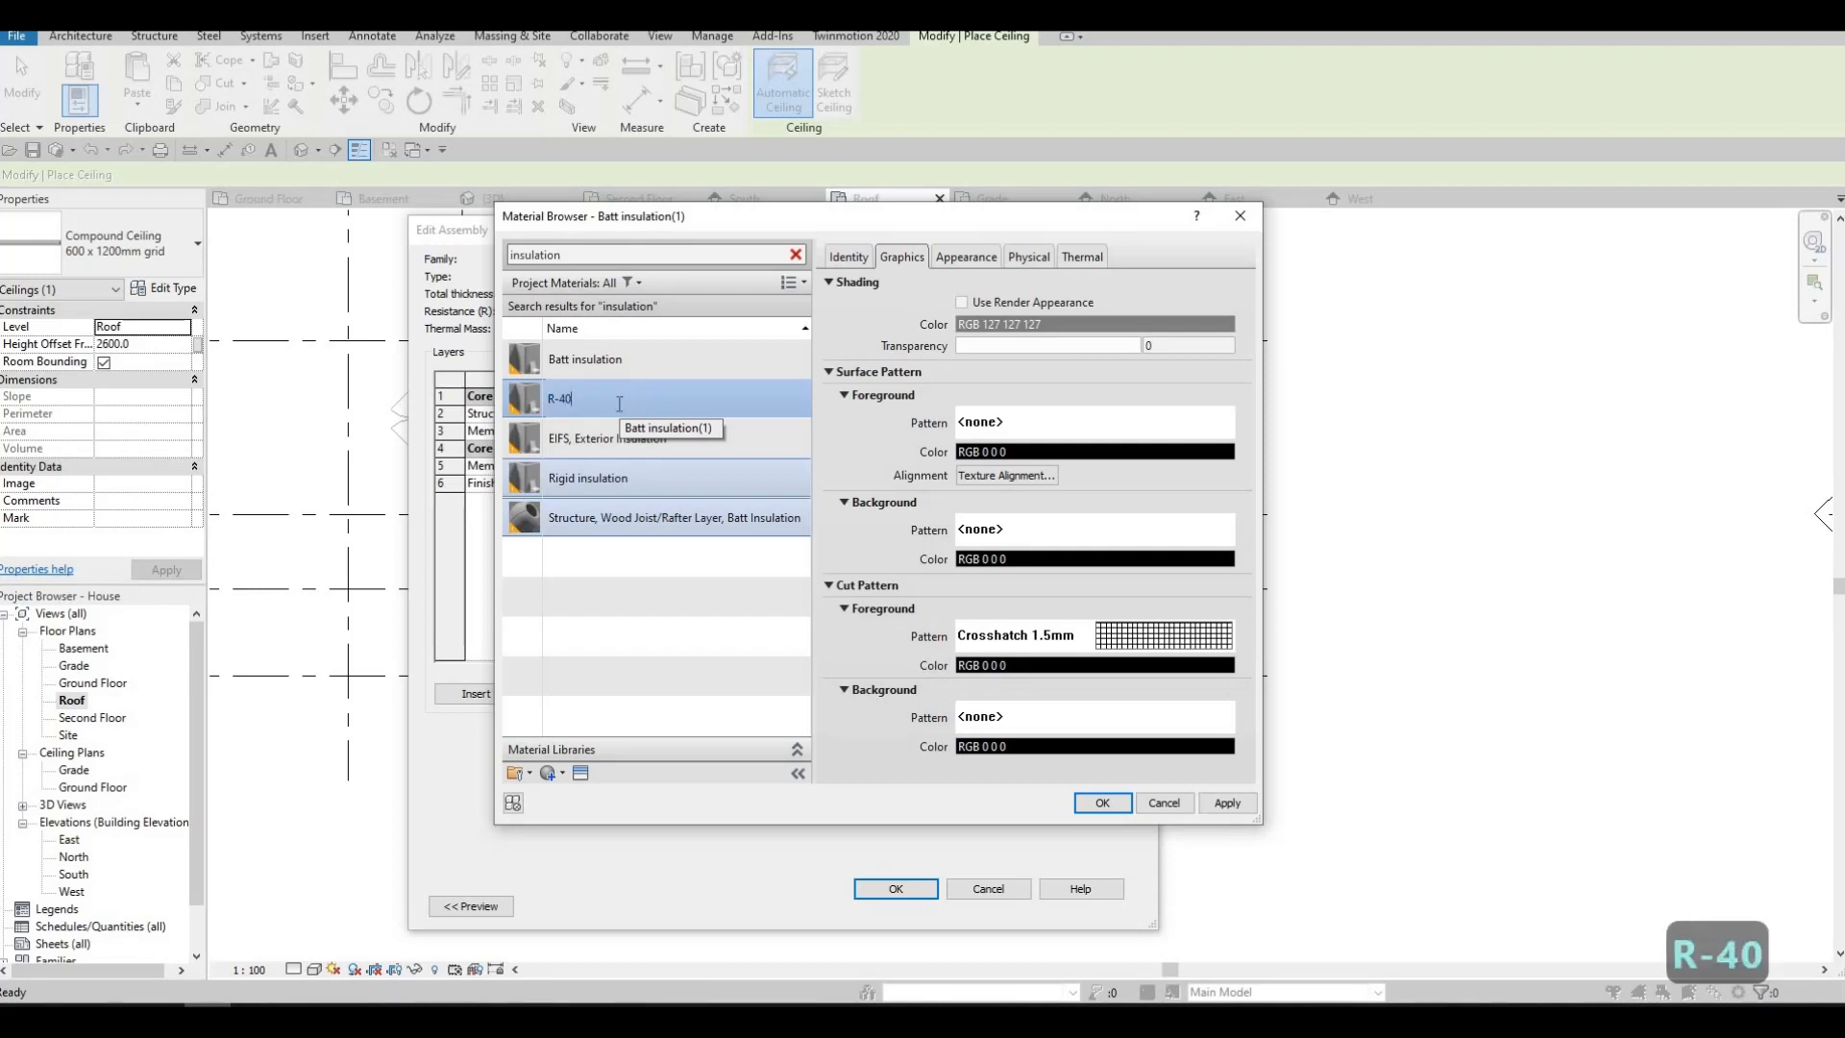
type(" Blow")
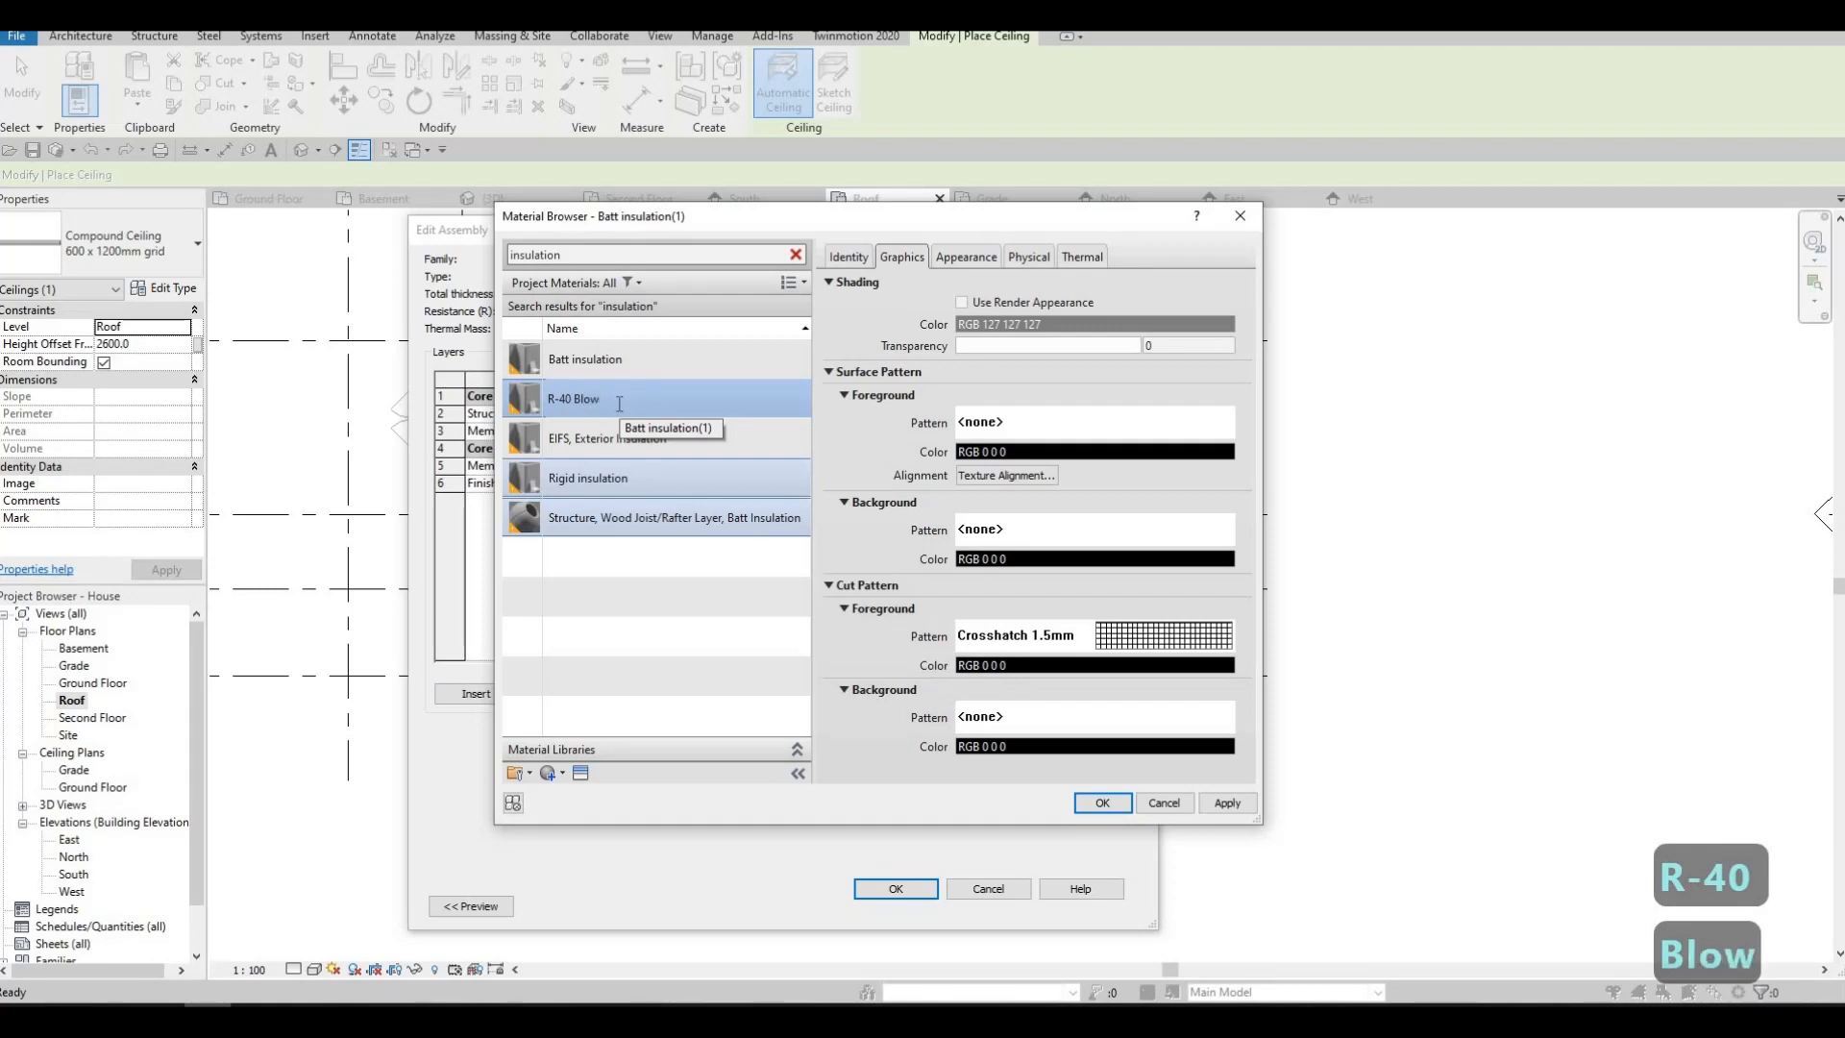
type("n i")
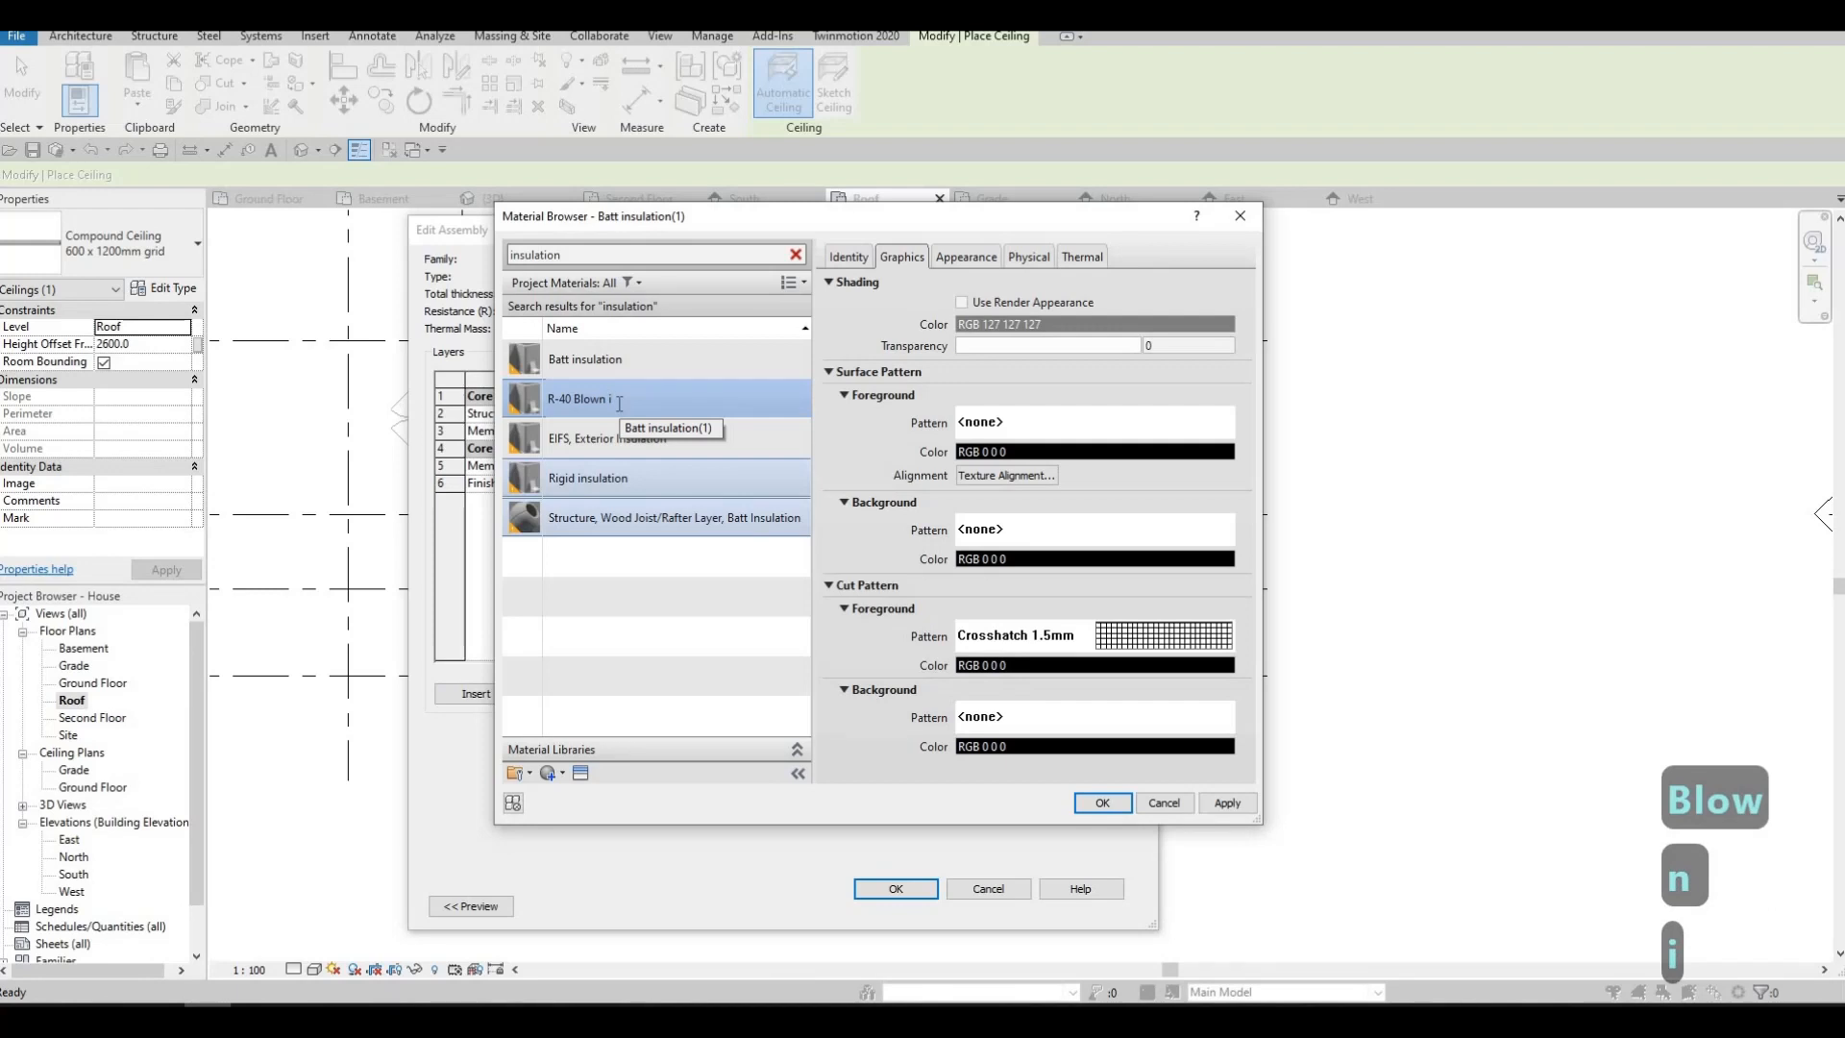
type("n ")
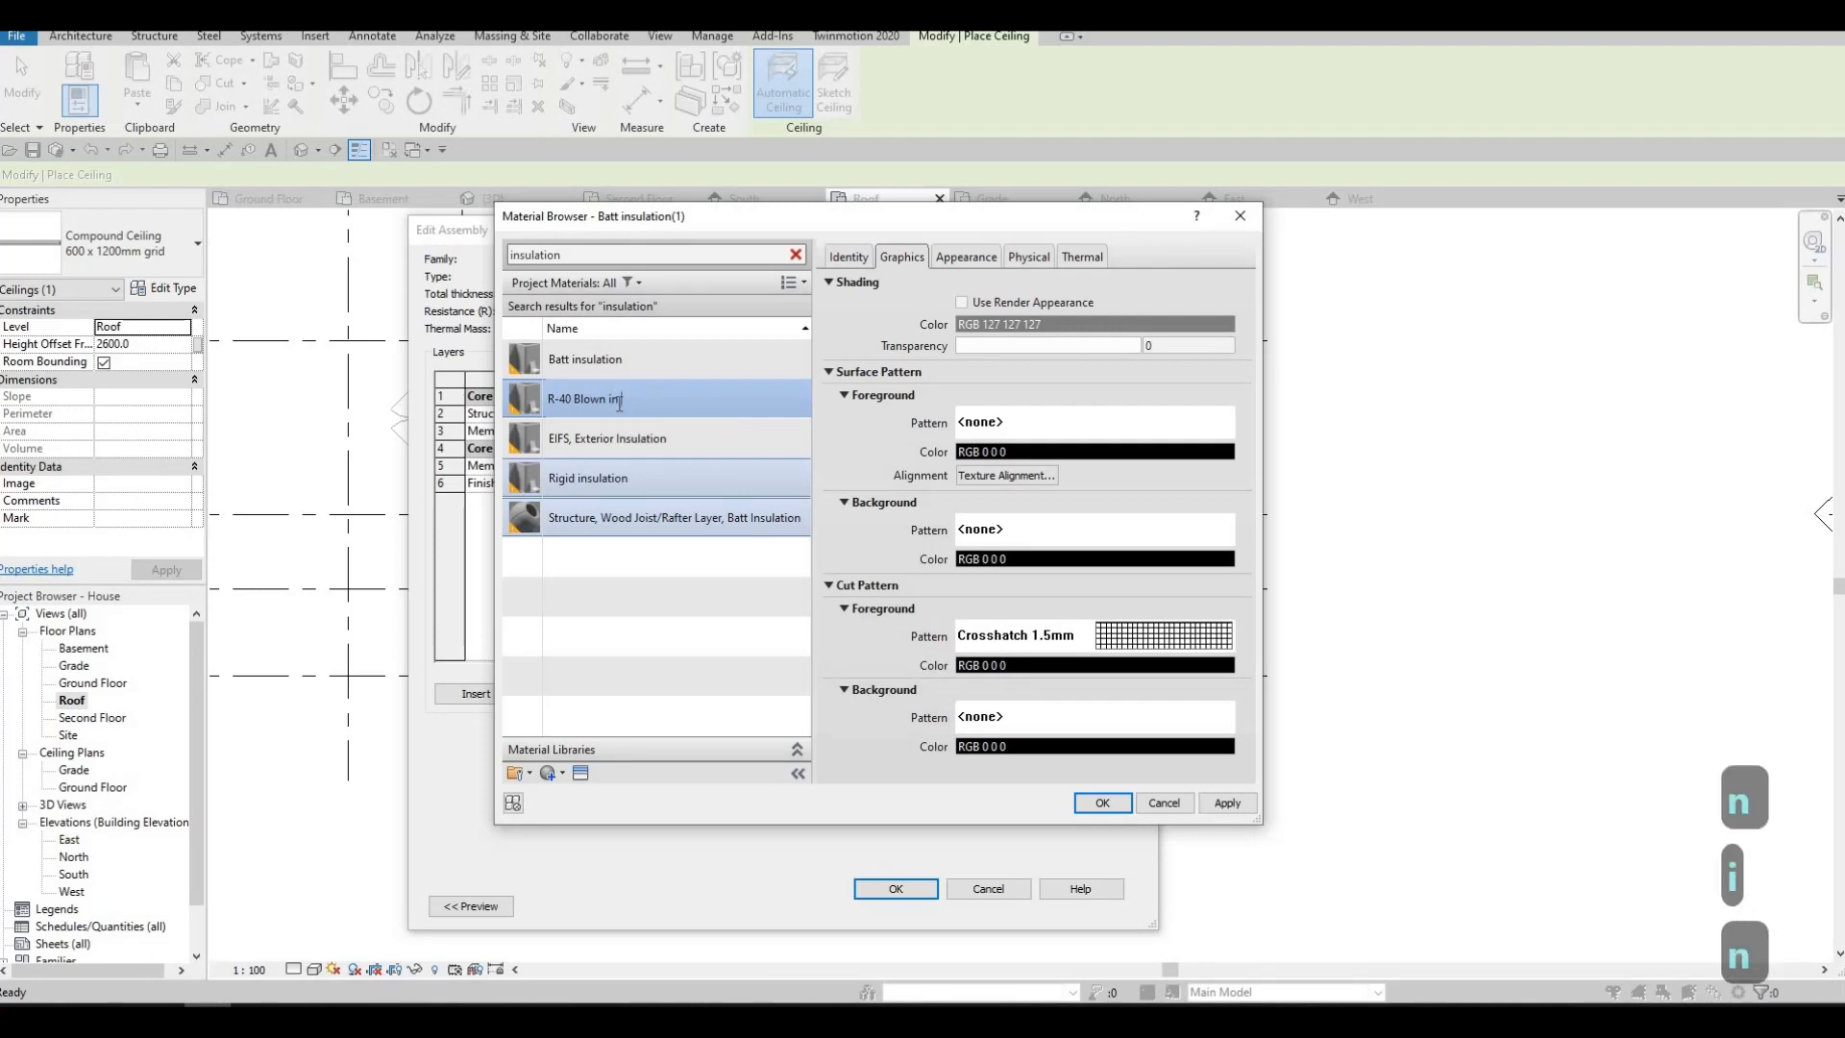
type("Cell")
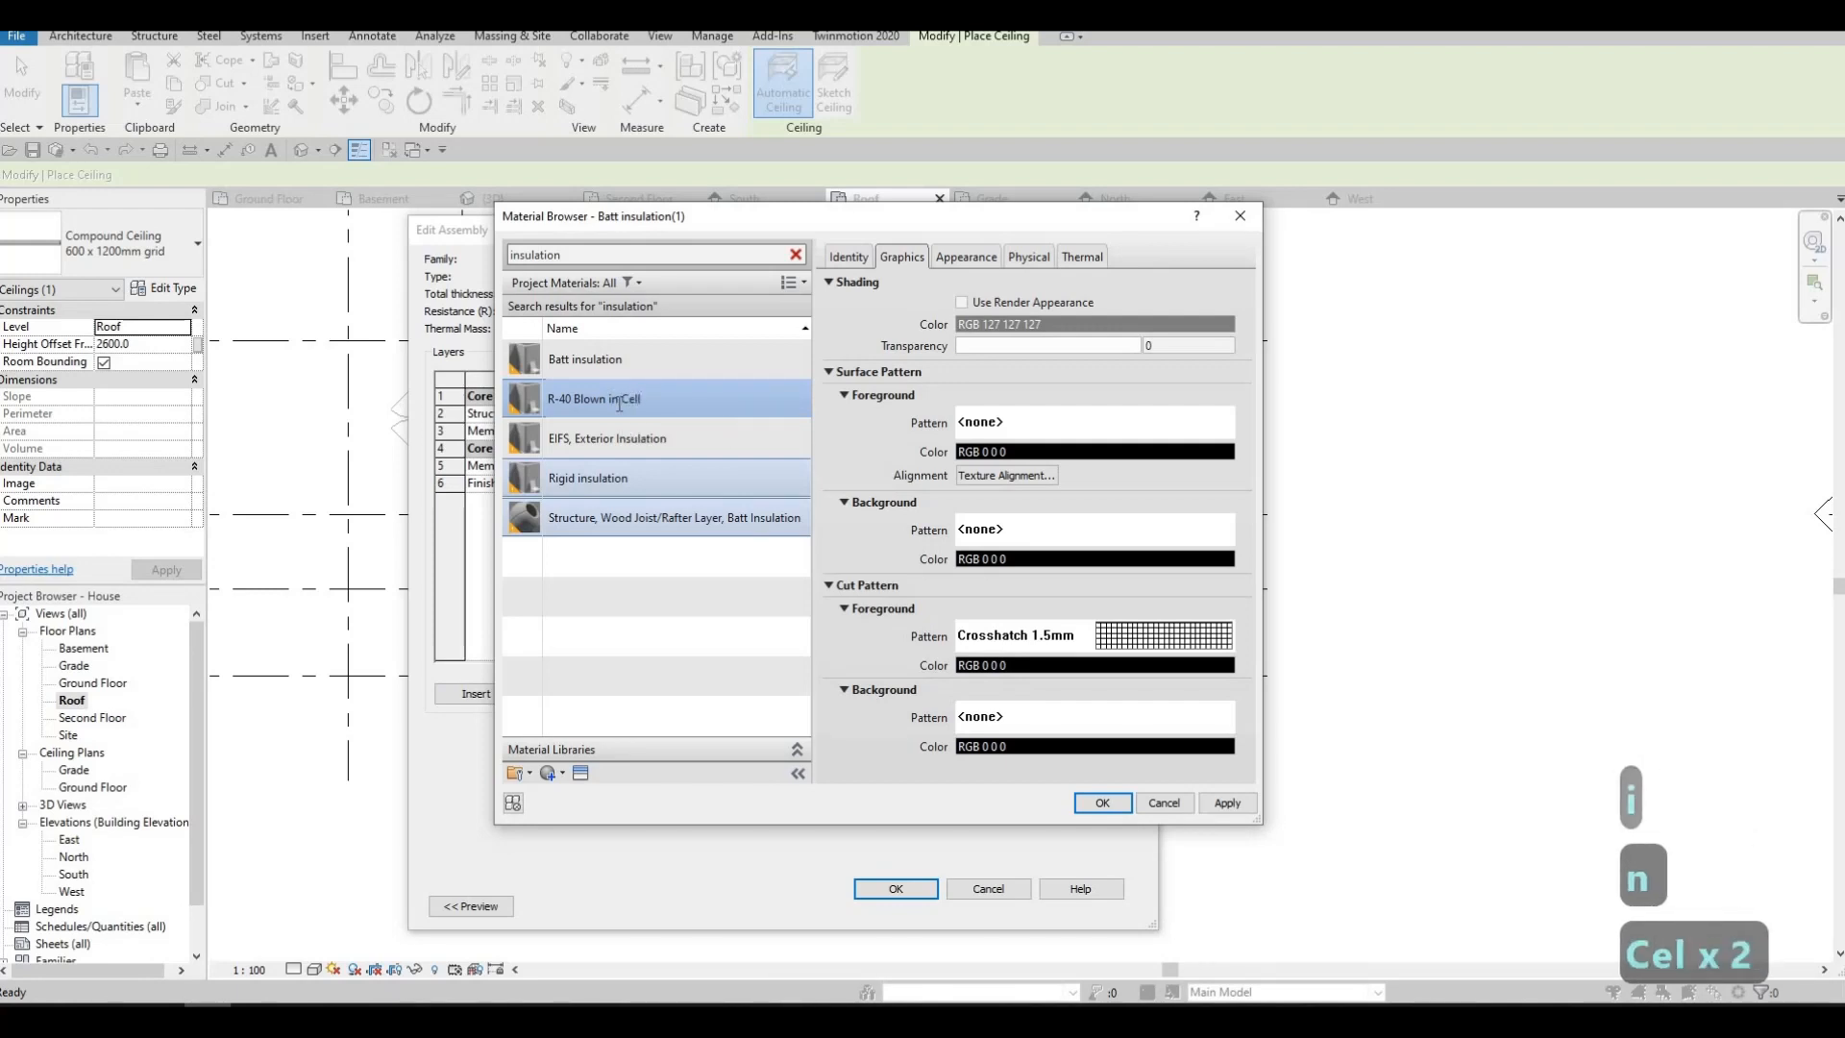
type("ul")
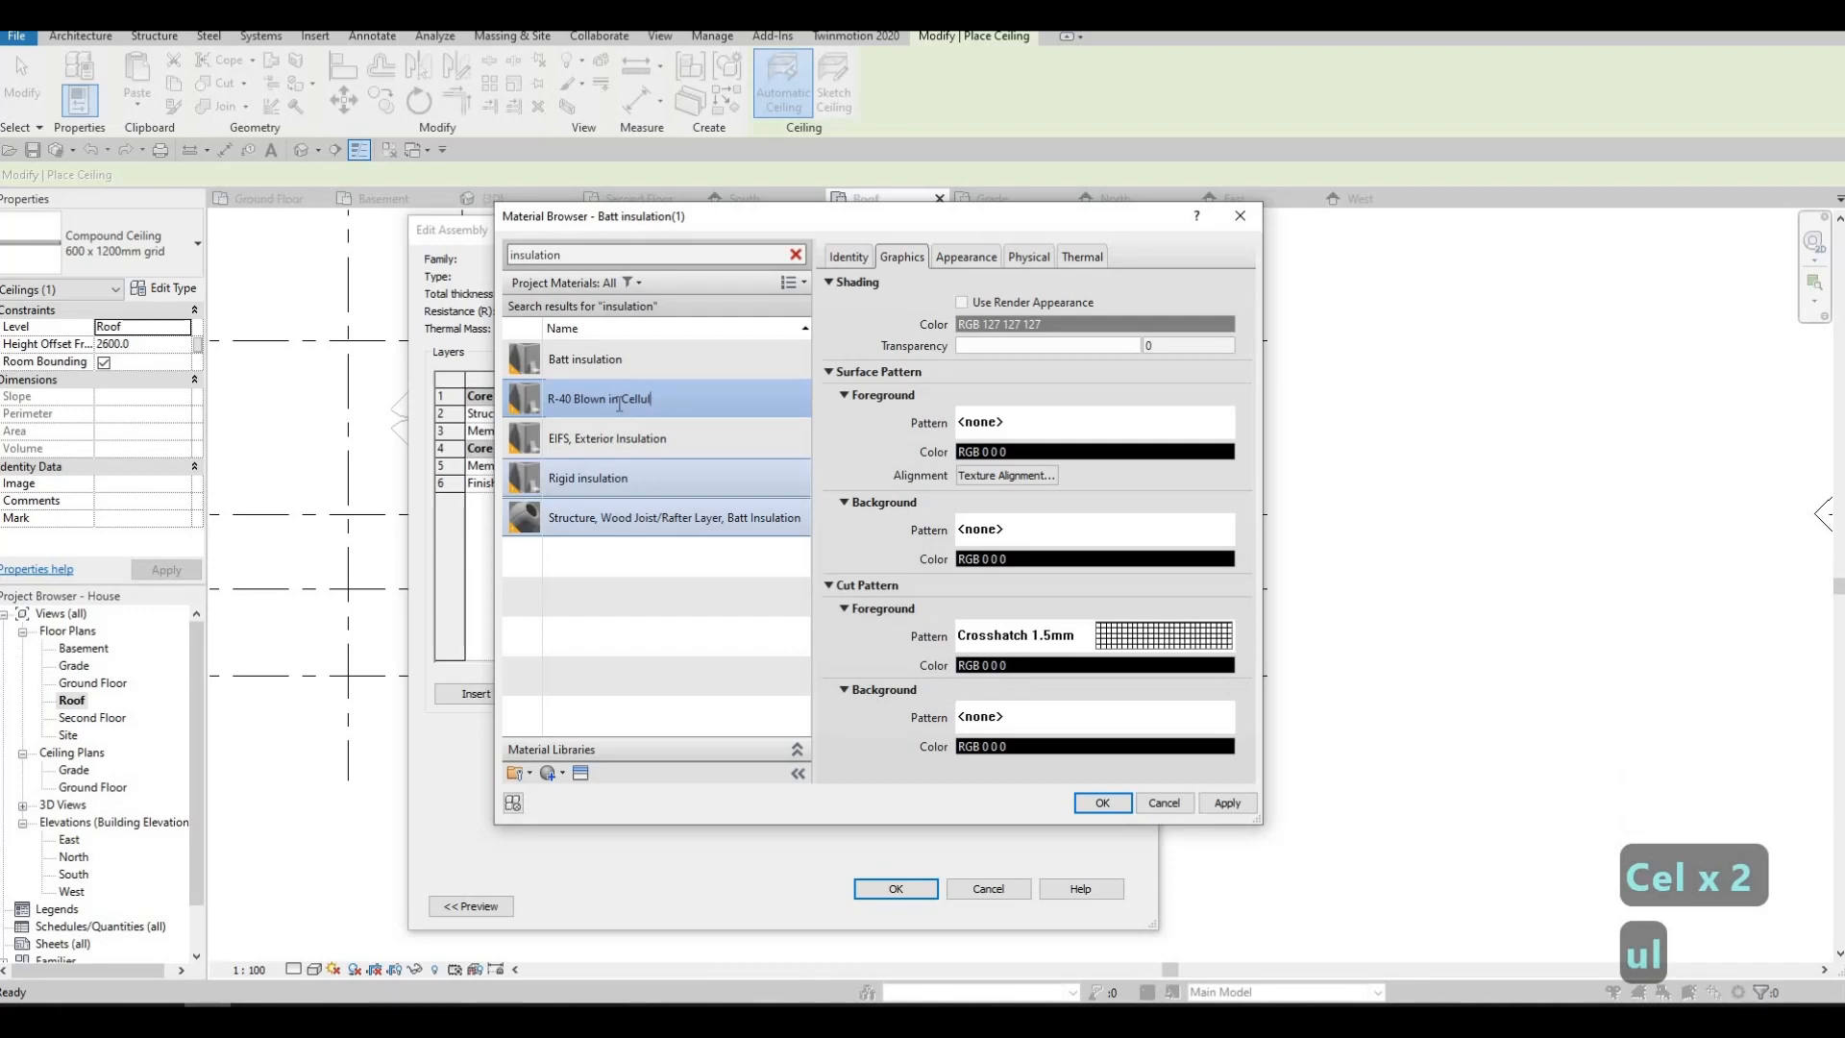
type("ose In")
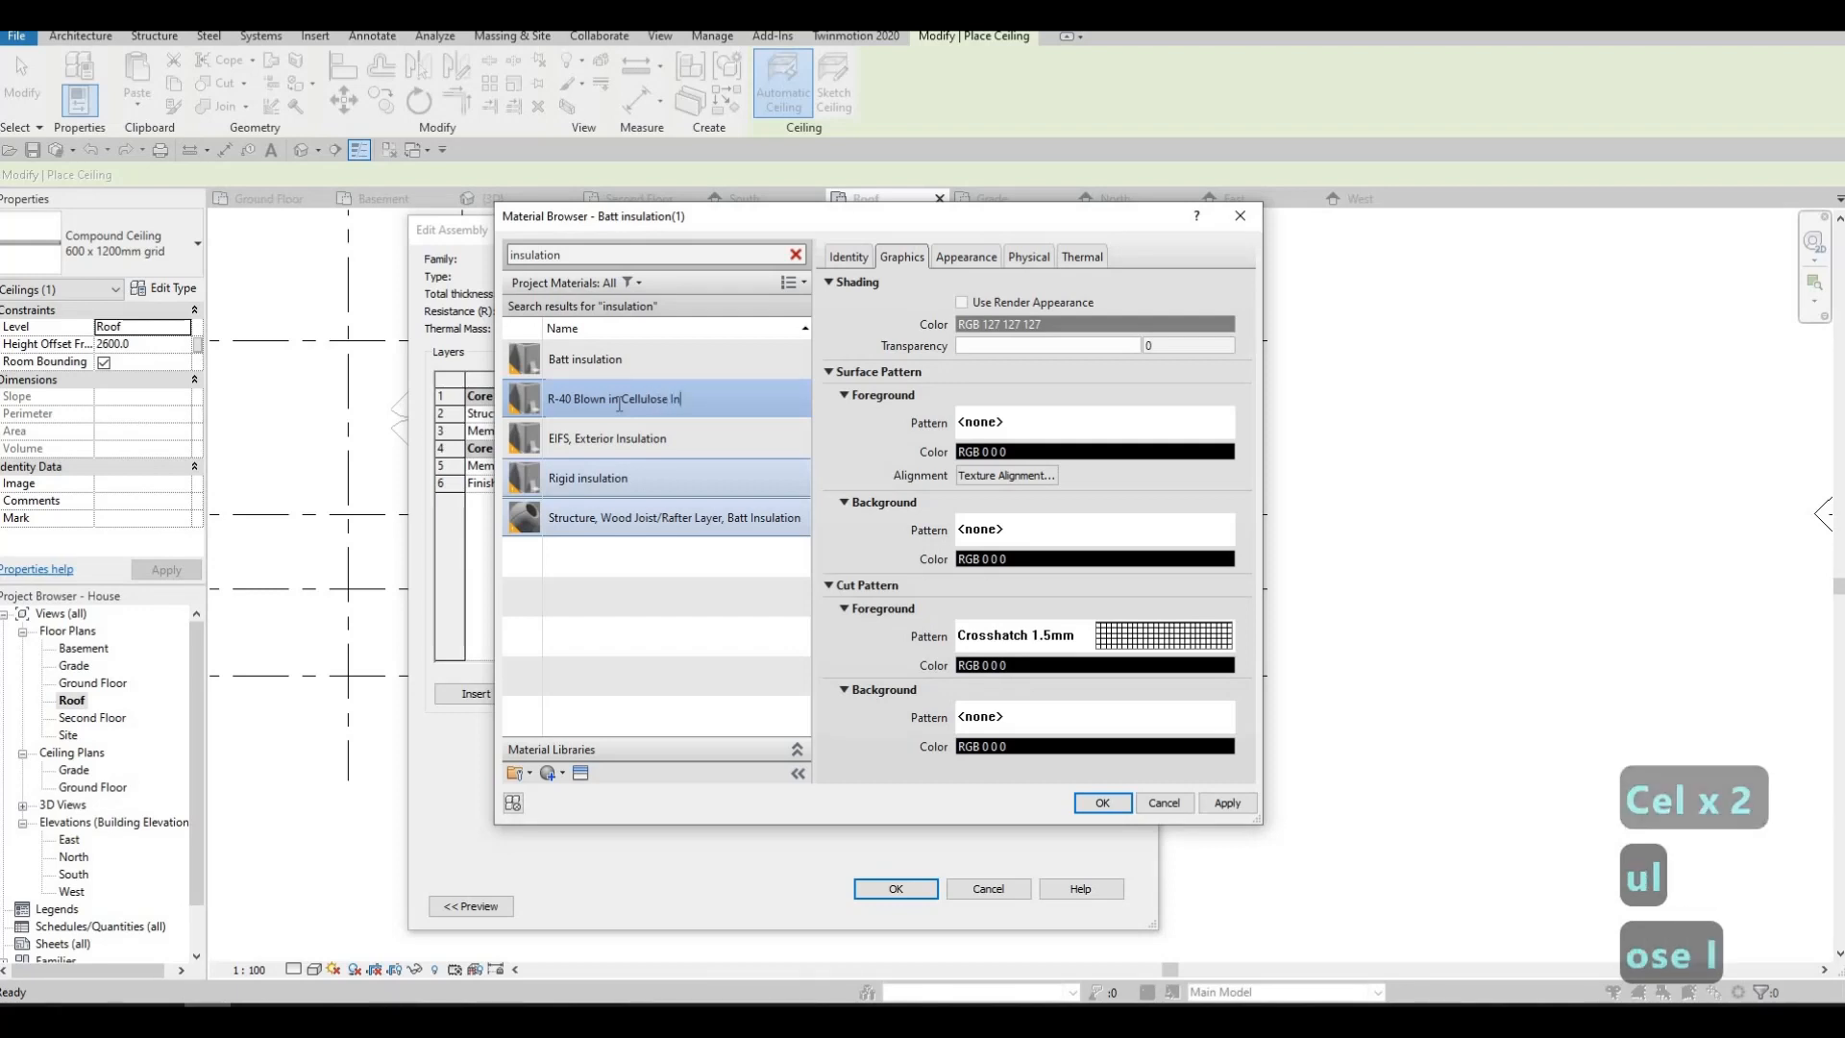
type("sulation")
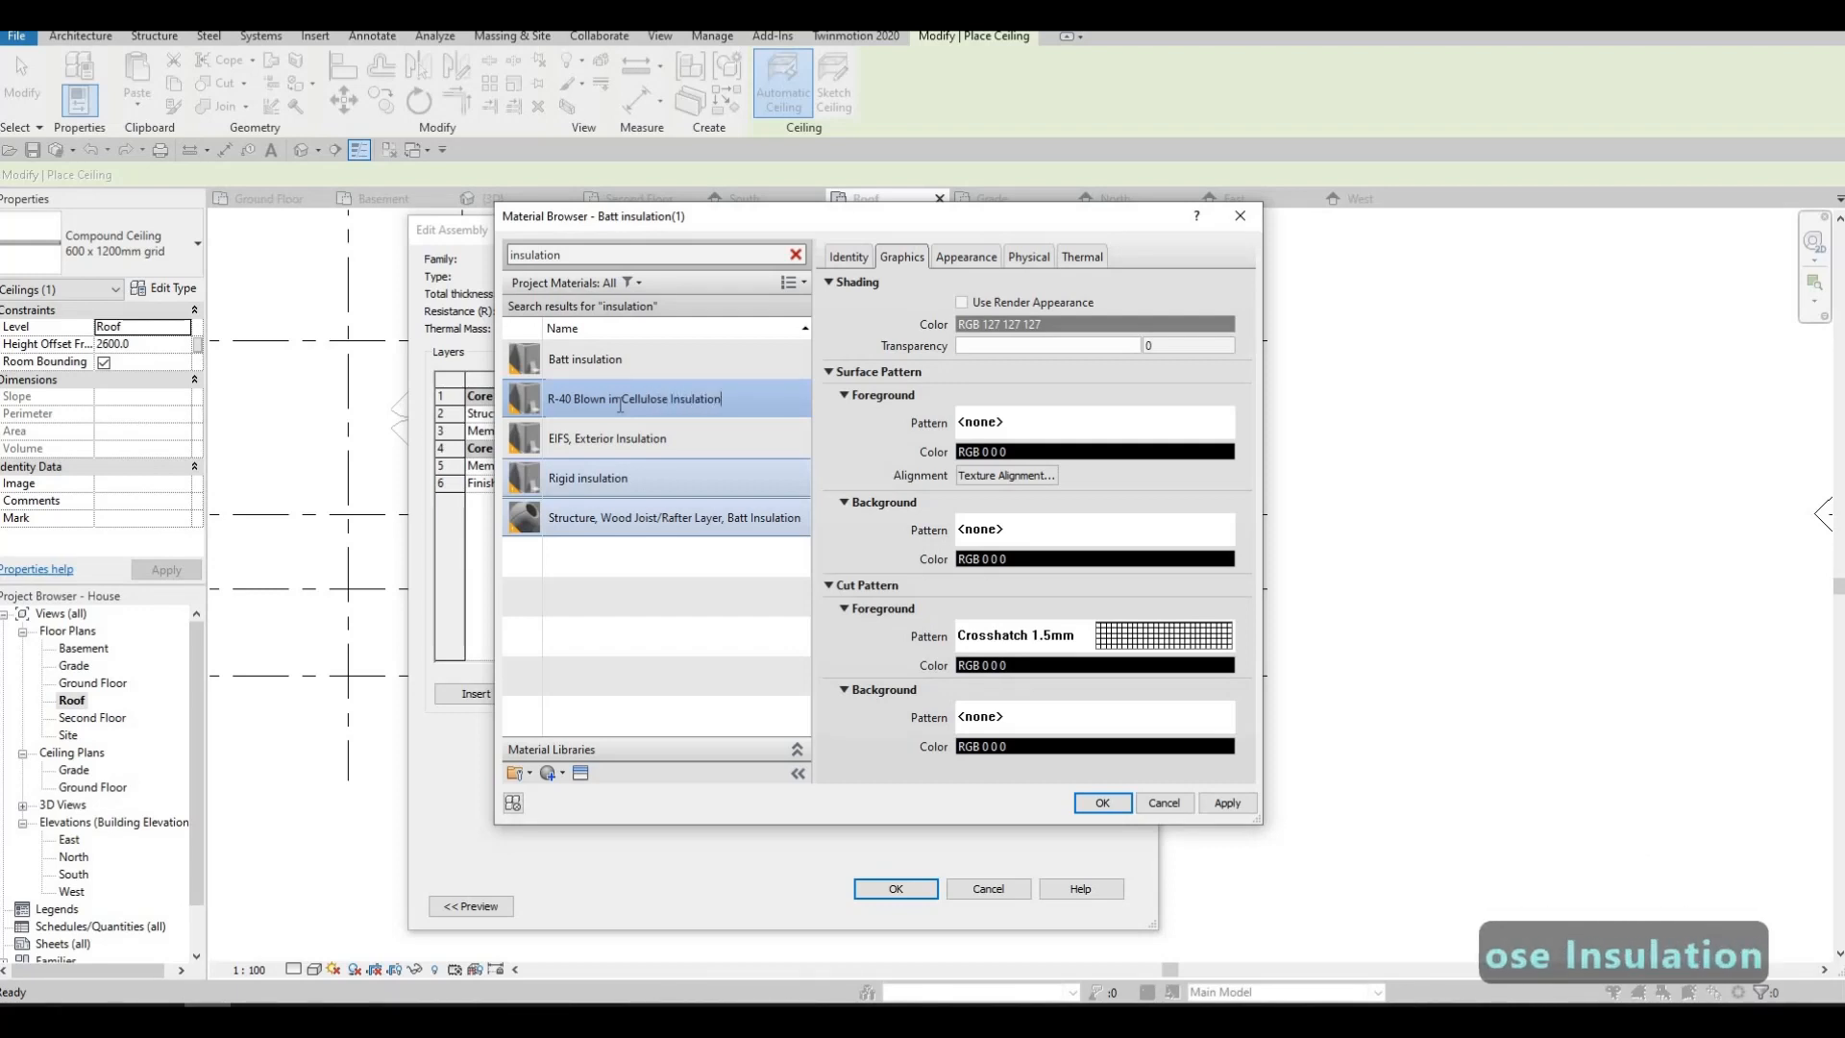
key("Return")
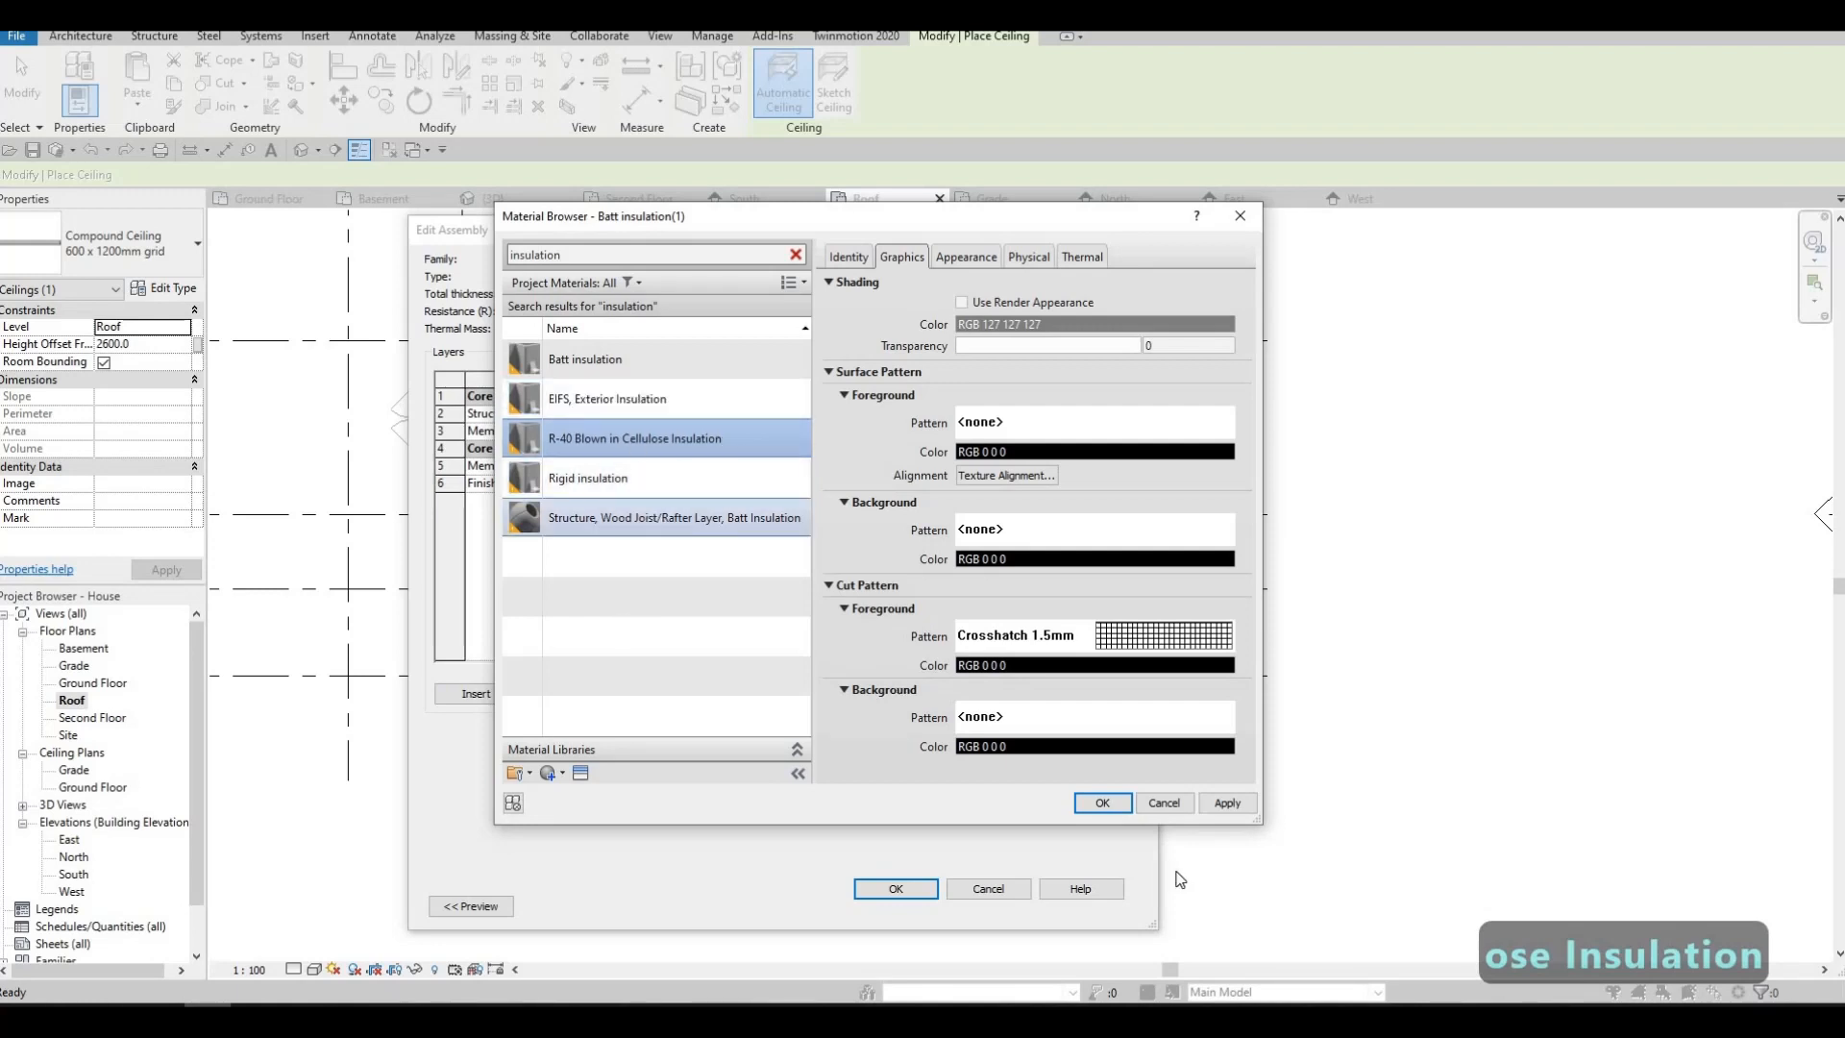
left_click(1215, 810)
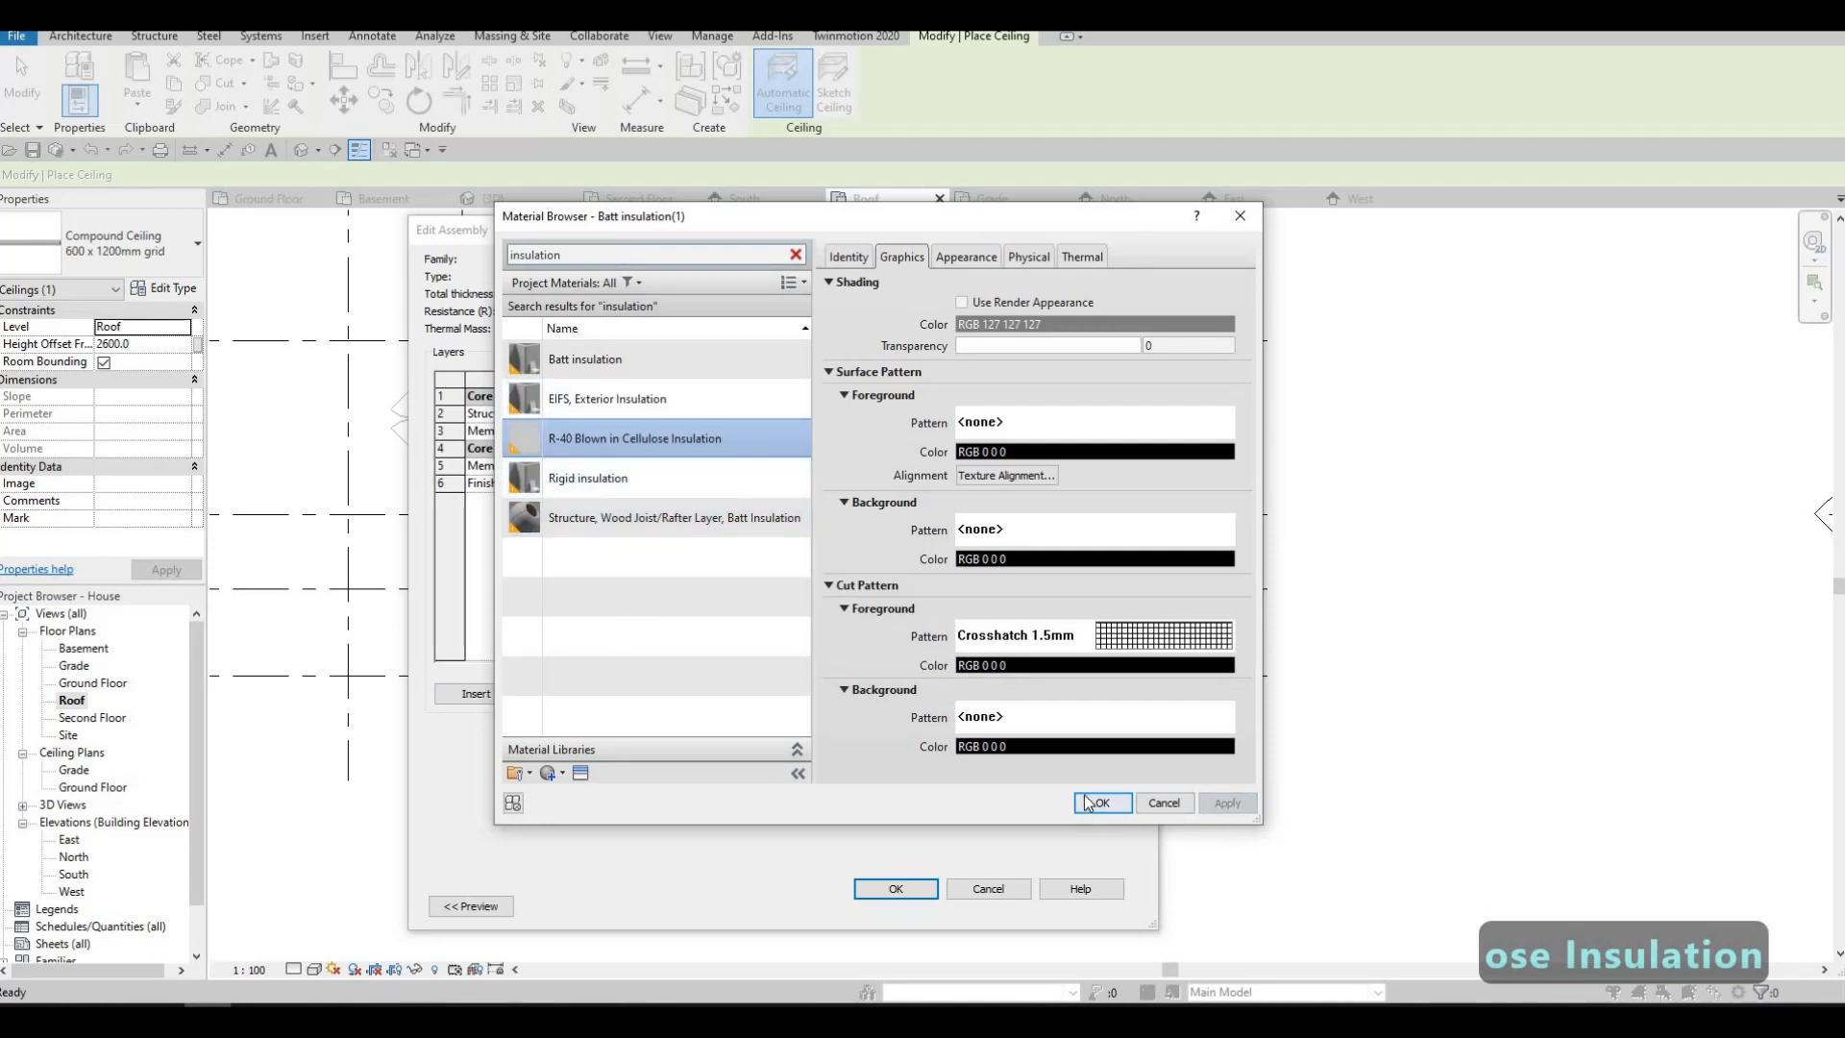
left_click(1095, 804)
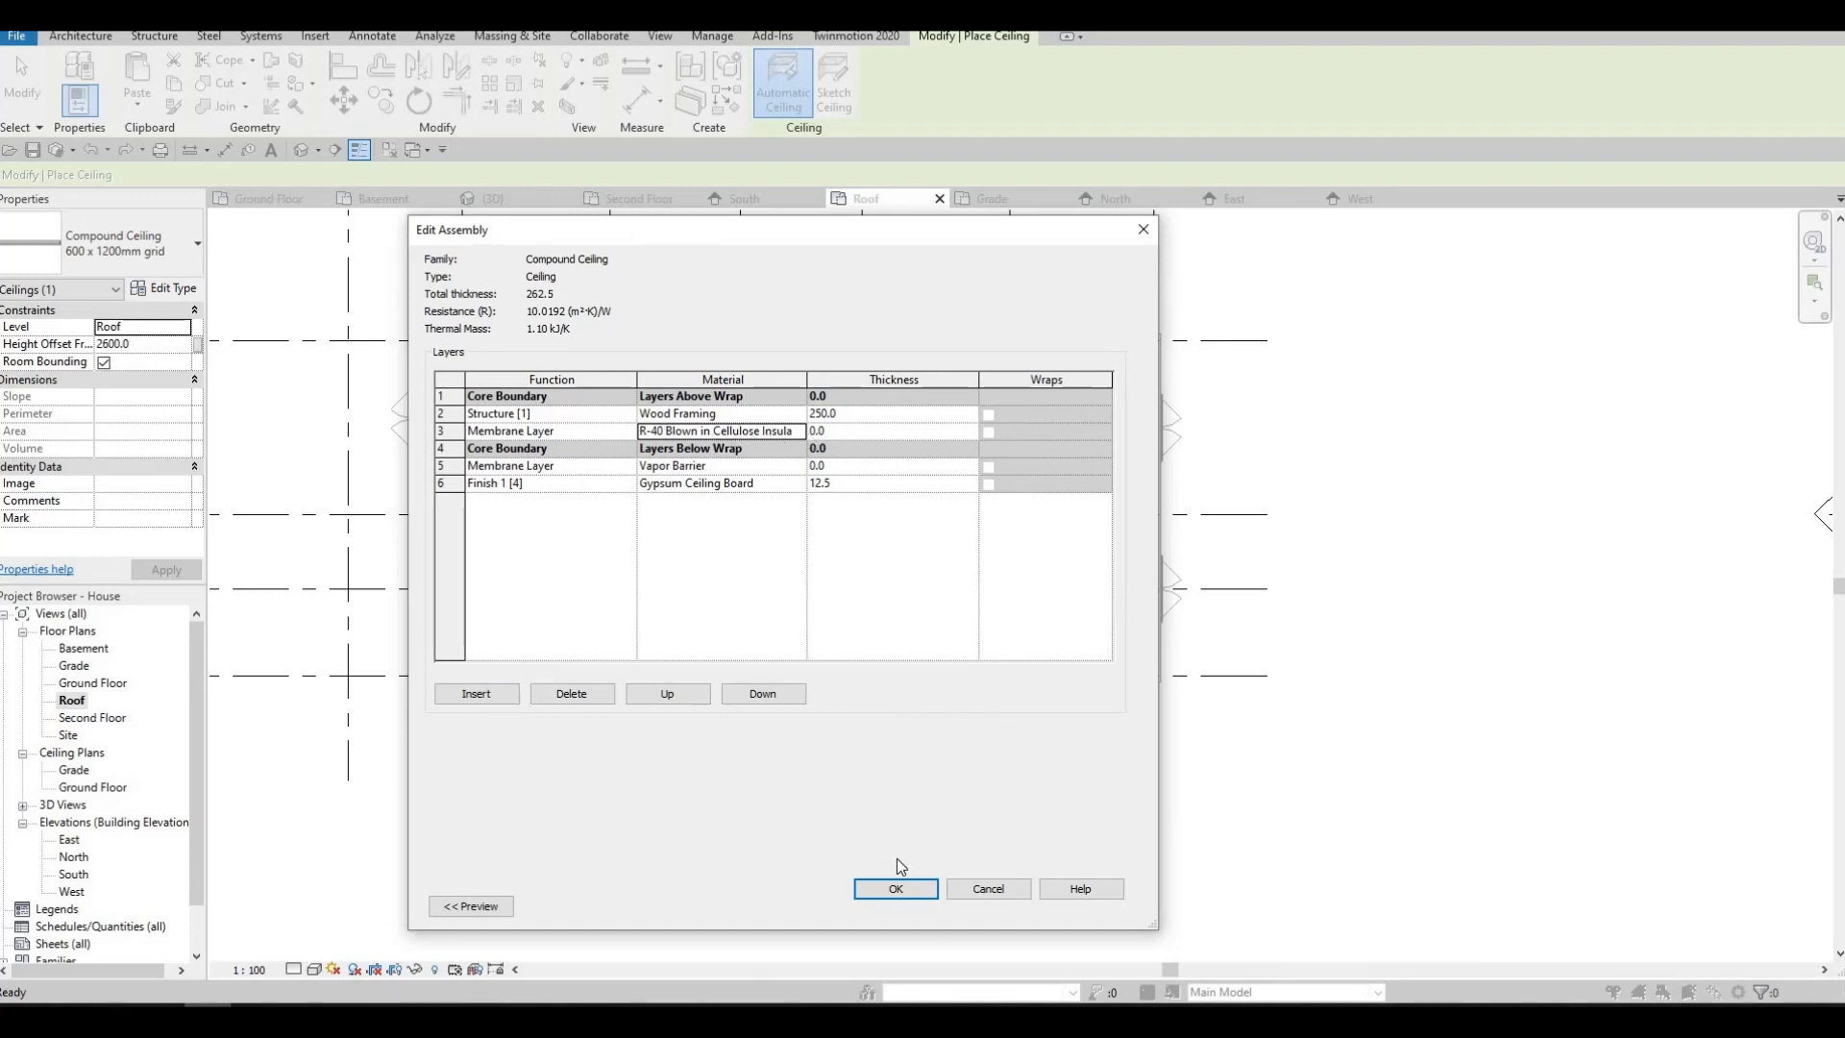
- Accept the layer assembly, recheck the ceiling's structure, and confirm the type properties
key("Return")
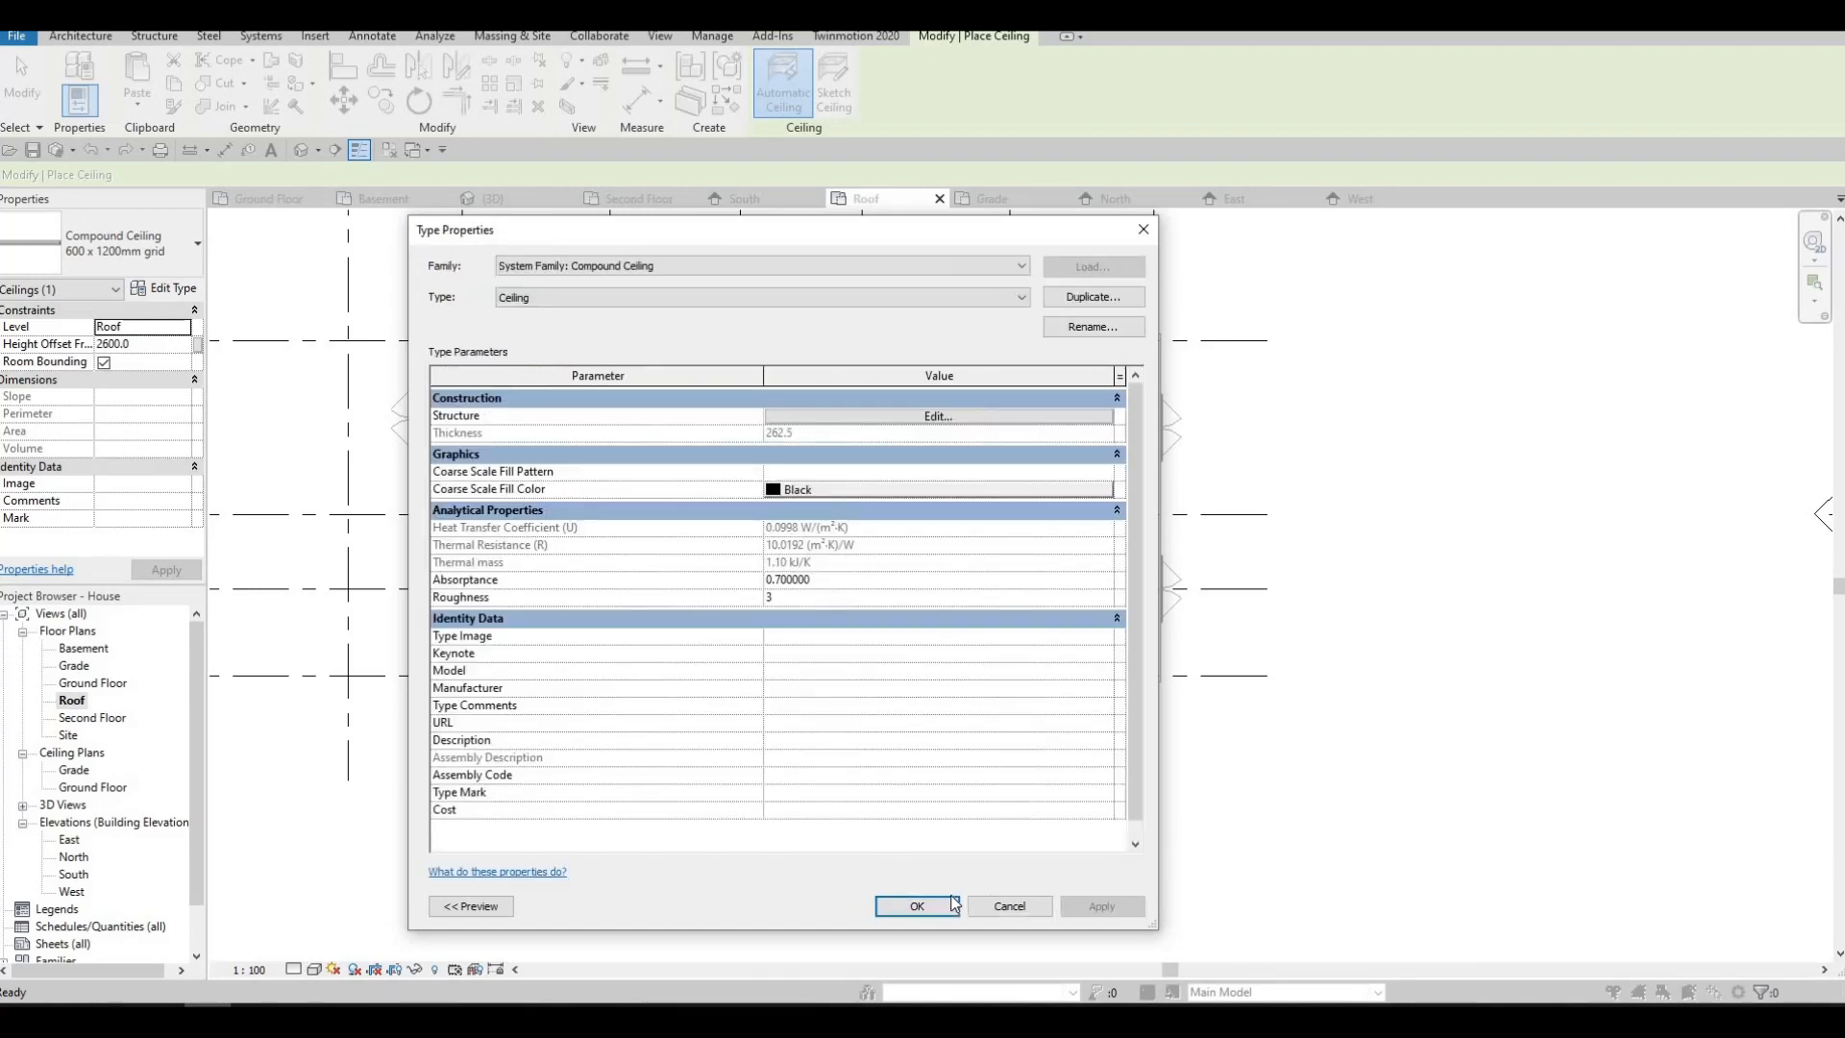
left_click(870, 416)
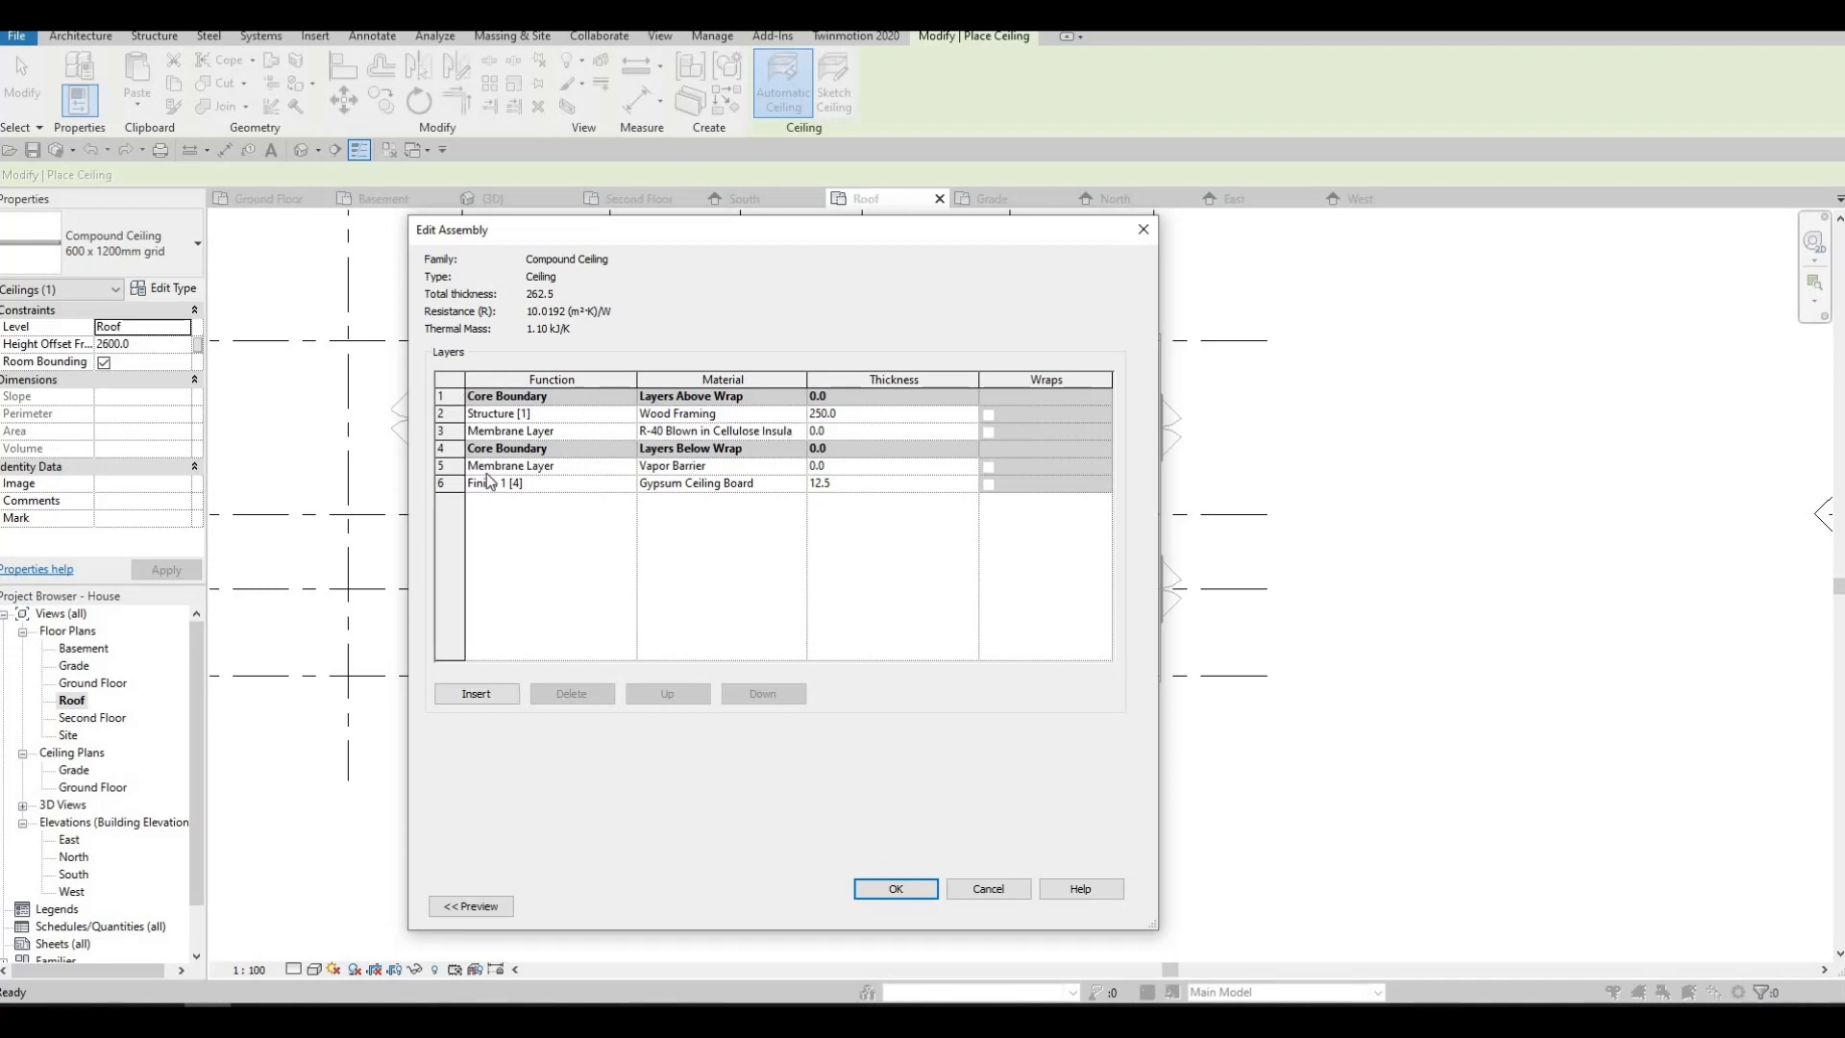
left_click(912, 889)
left_click(917, 906)
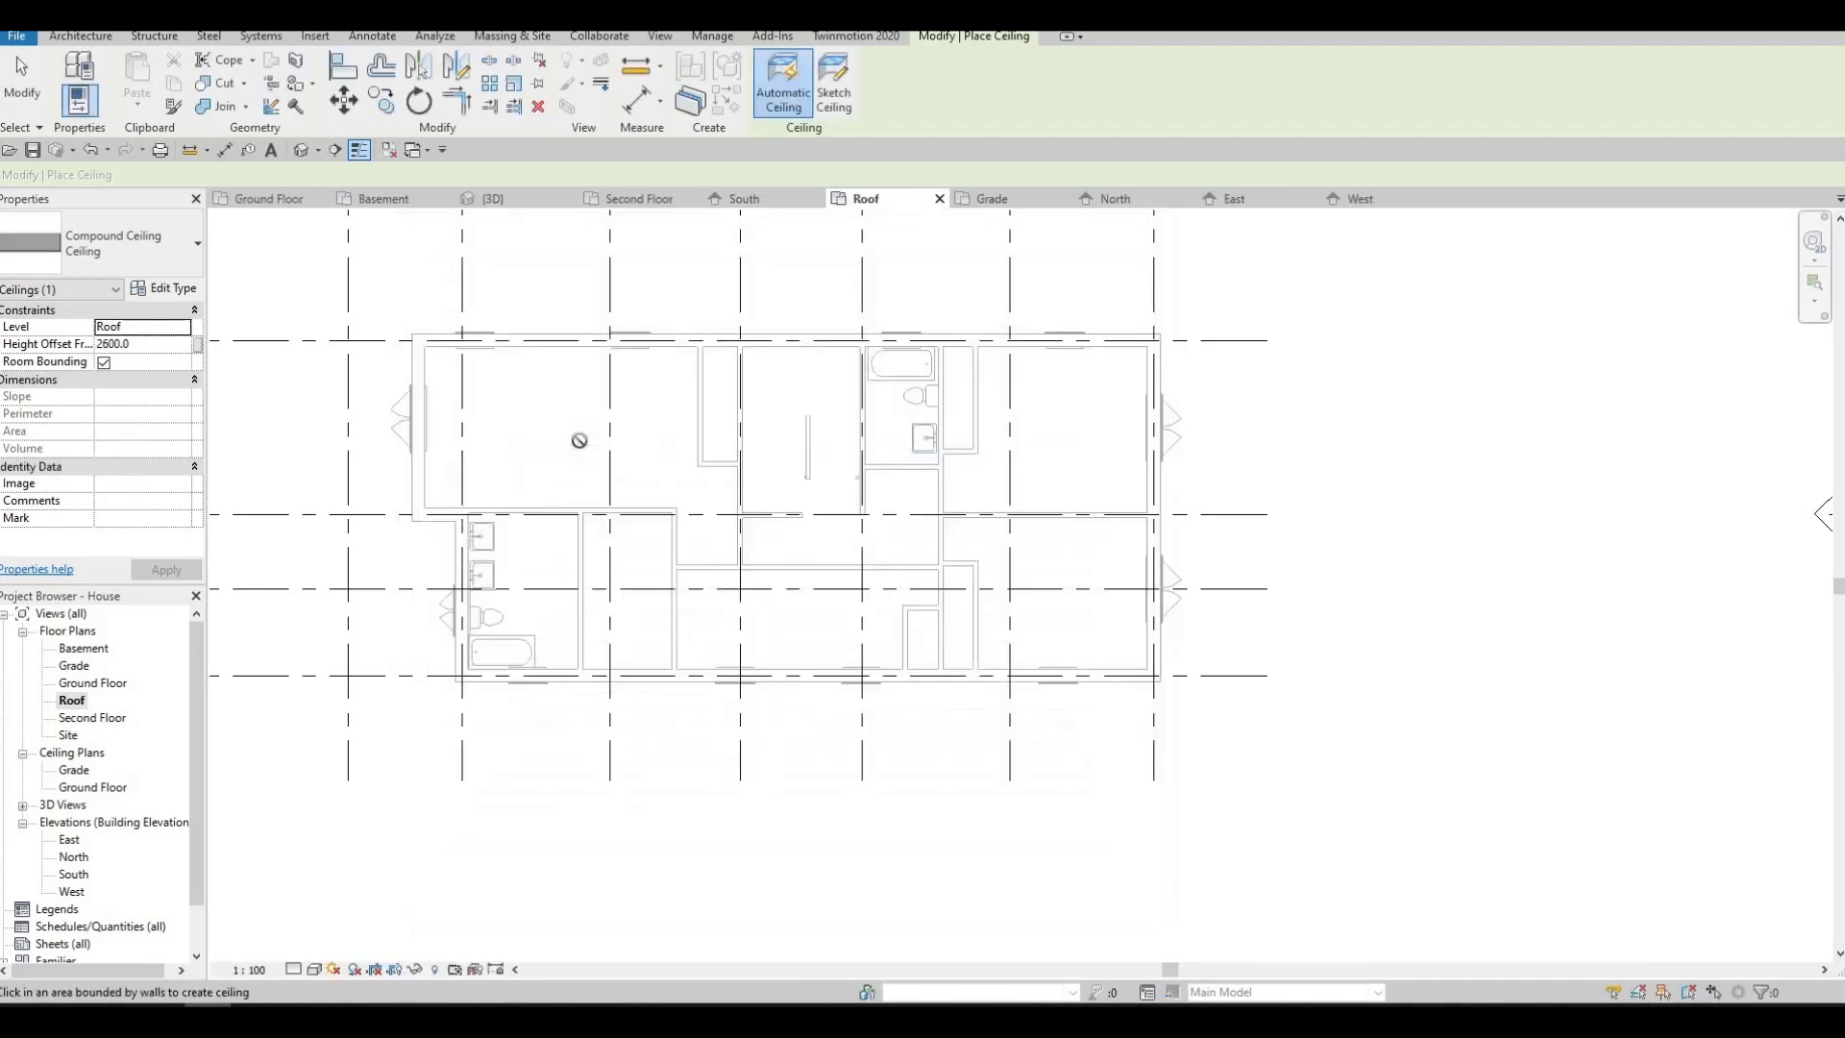
- Start sketching the ceiling boundary and pick the interior faces of all the exterior walls as boundary lines
left_click(837, 96)
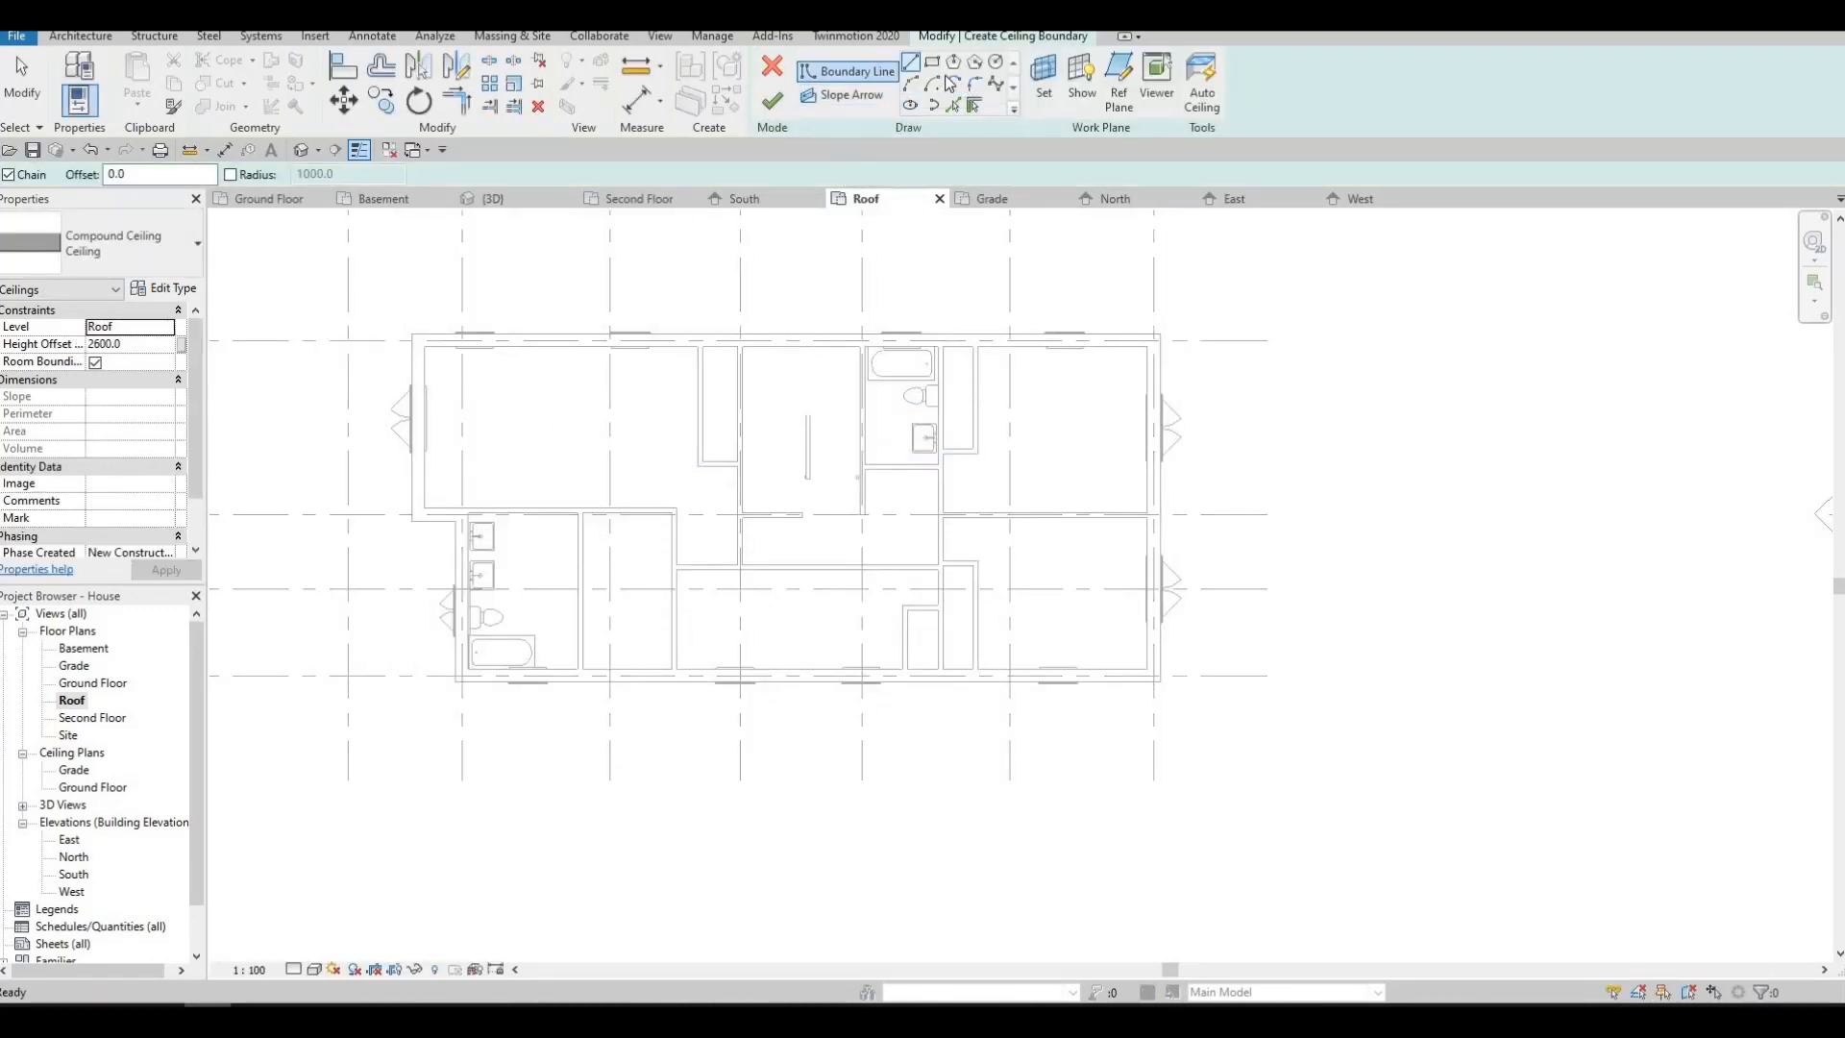
left_click(953, 105)
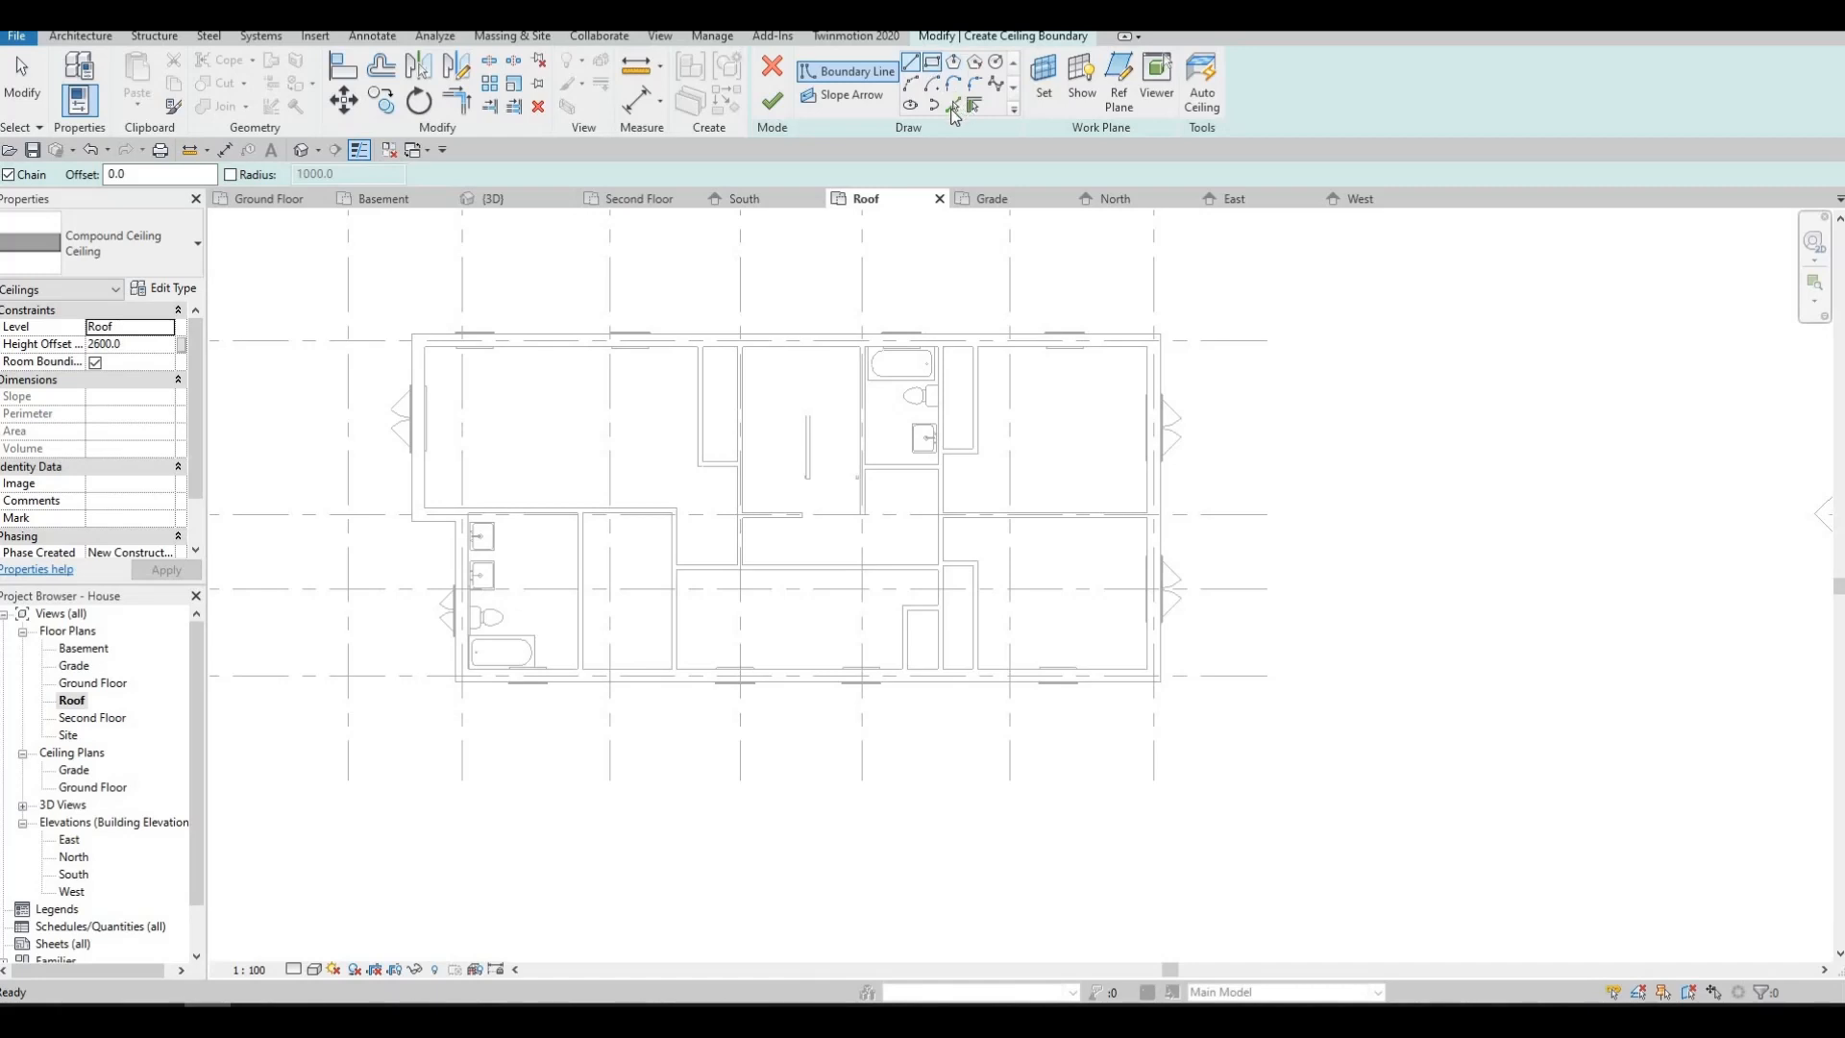
left_click(525, 348)
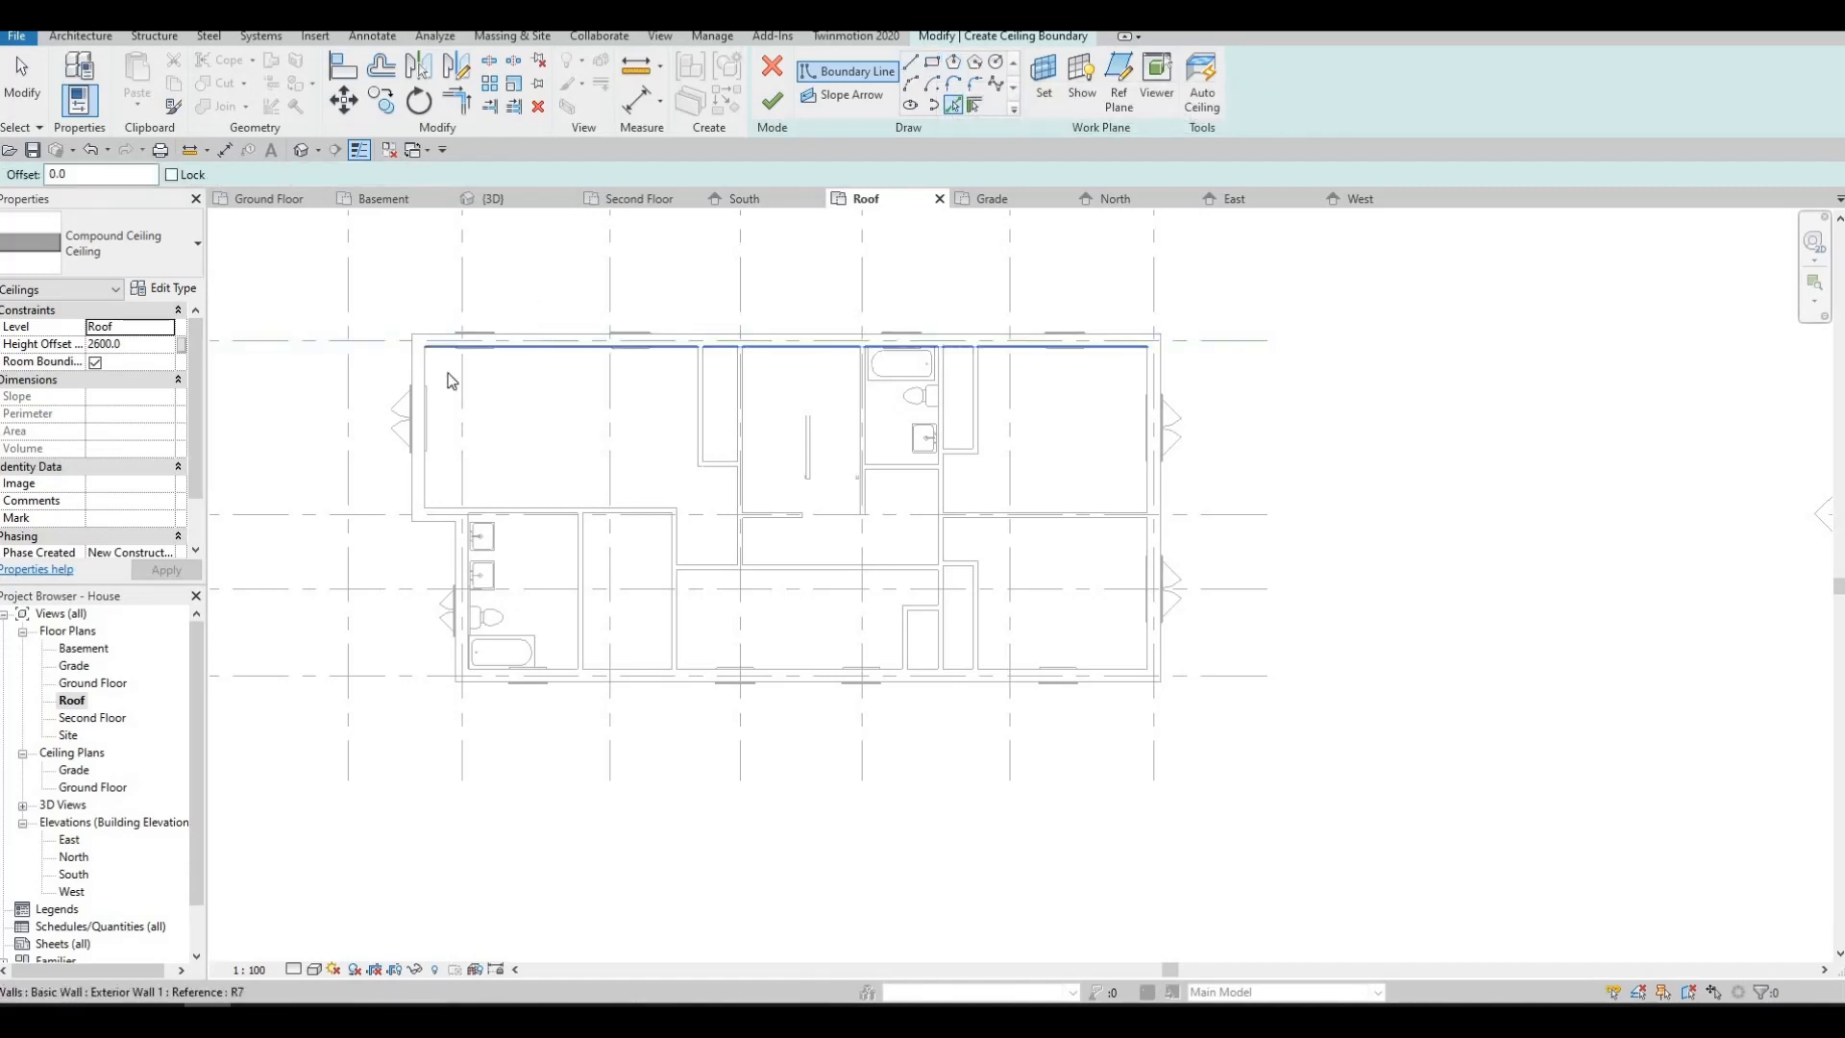
left_click(429, 451)
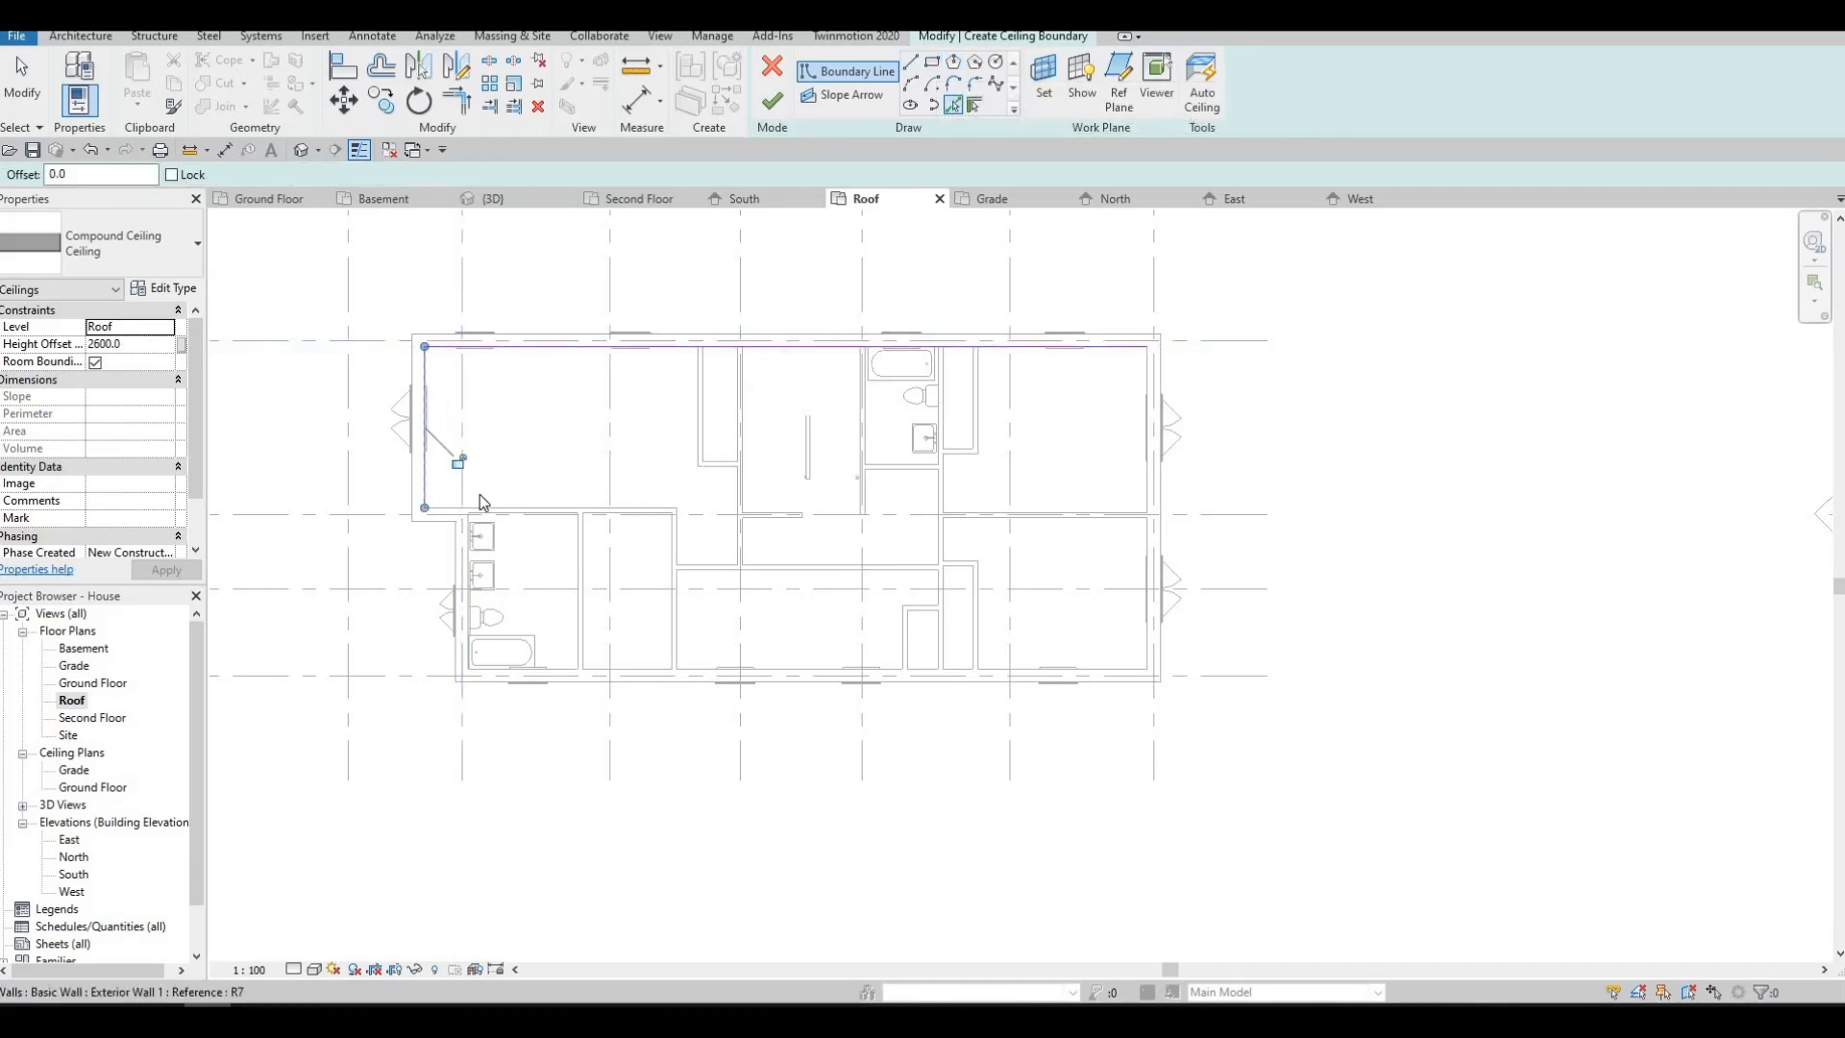
left_click(468, 509)
scroll(473, 567, "up", 1)
scroll(473, 567, "up", 1)
left_click(468, 577)
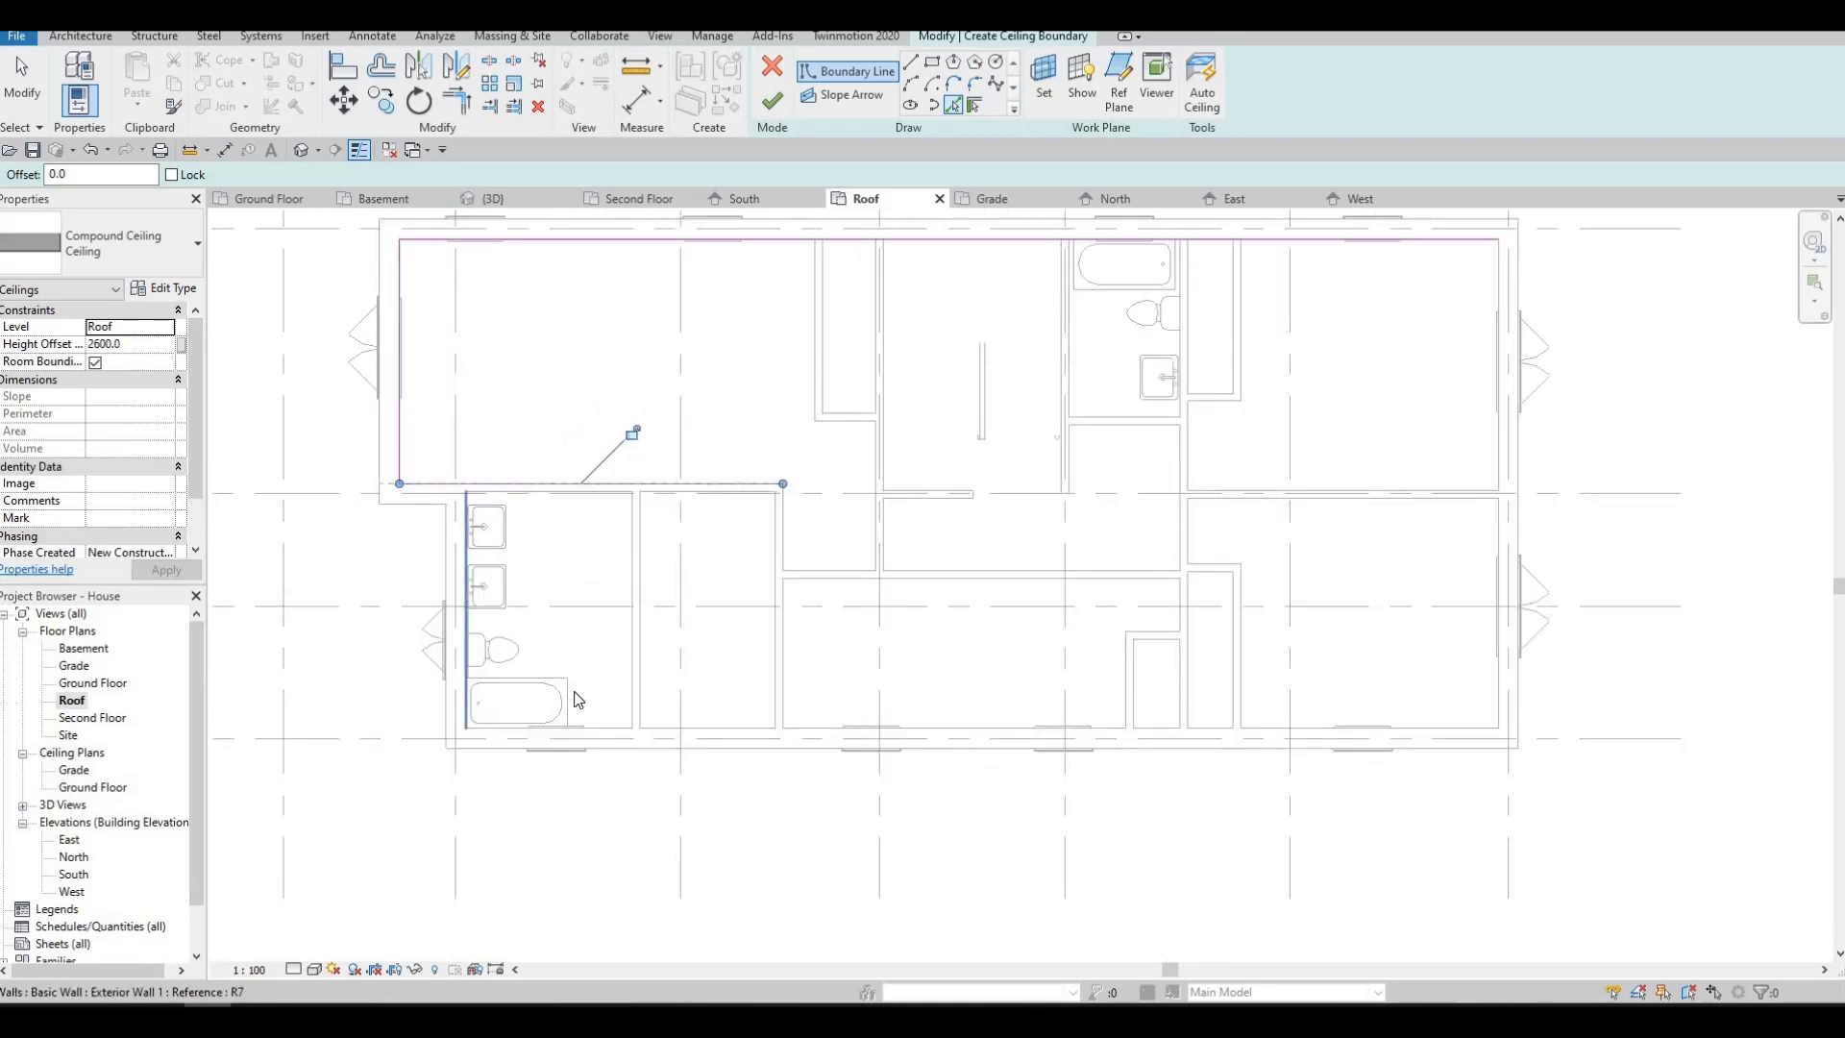
left_click(603, 724)
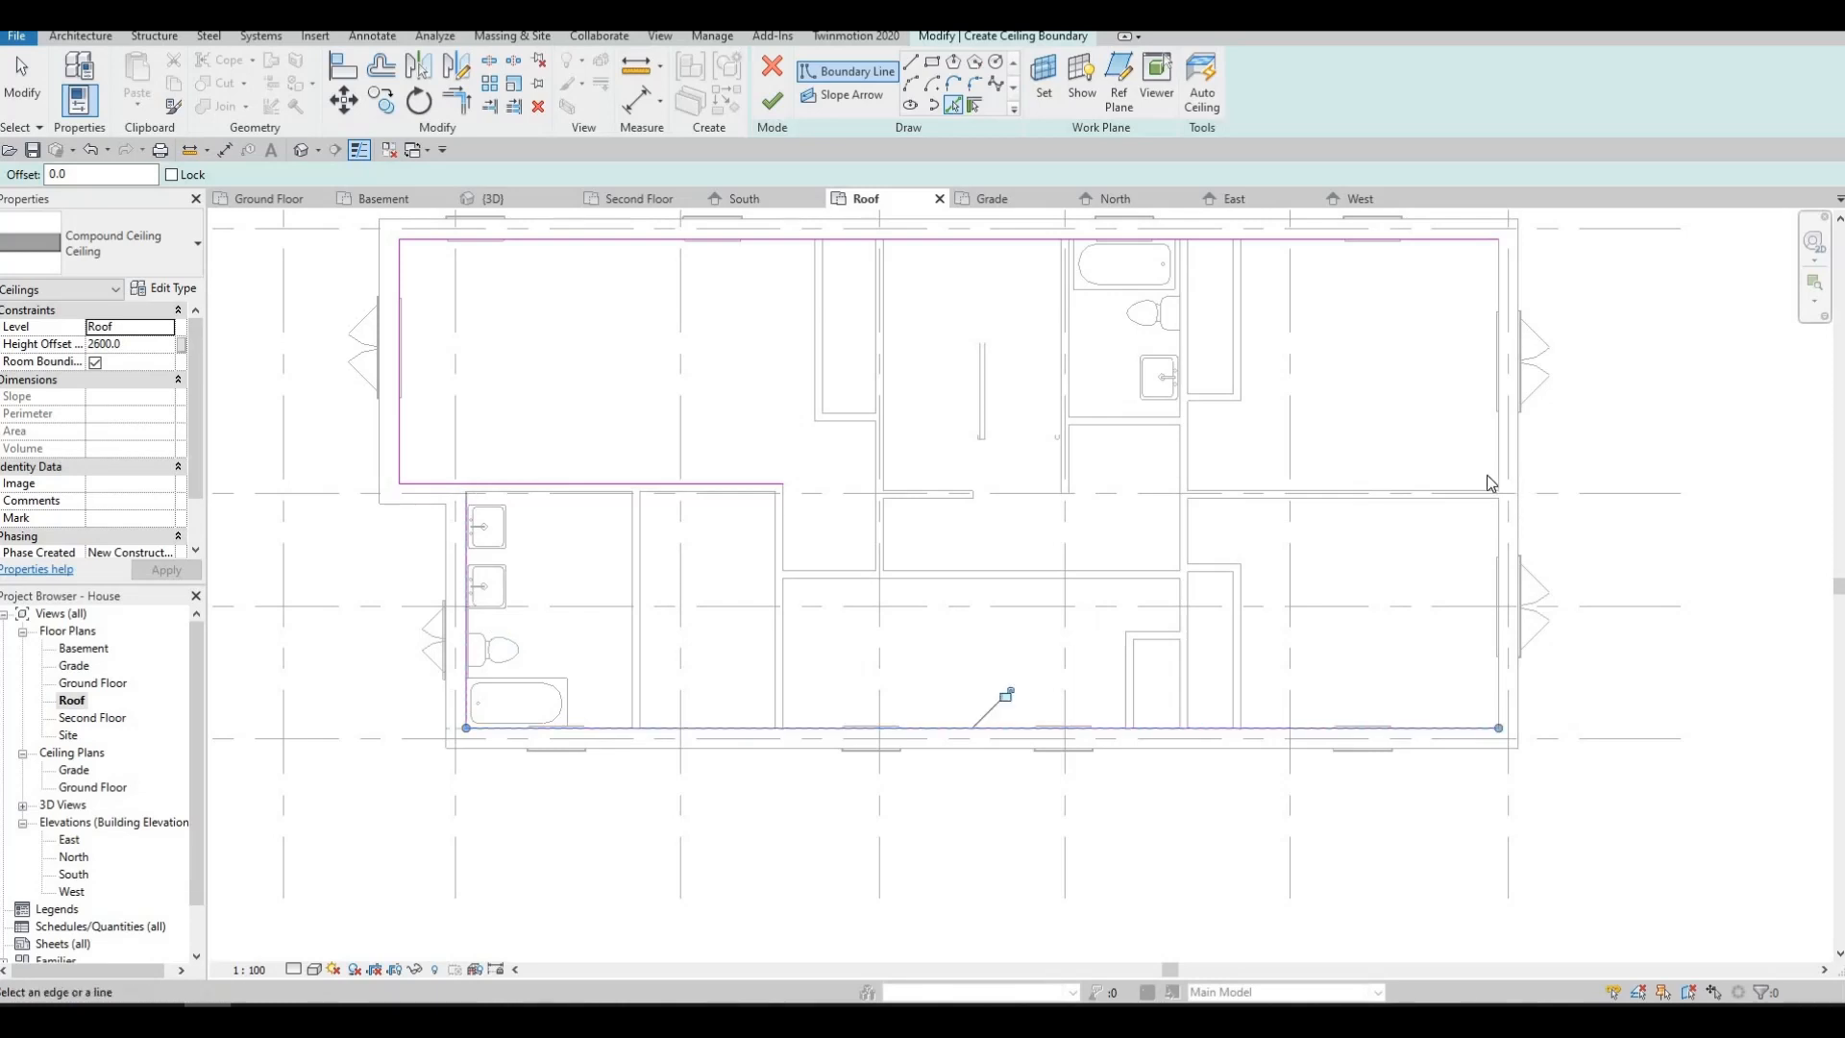
left_click(1522, 502)
key("Escape")
key("Escape")
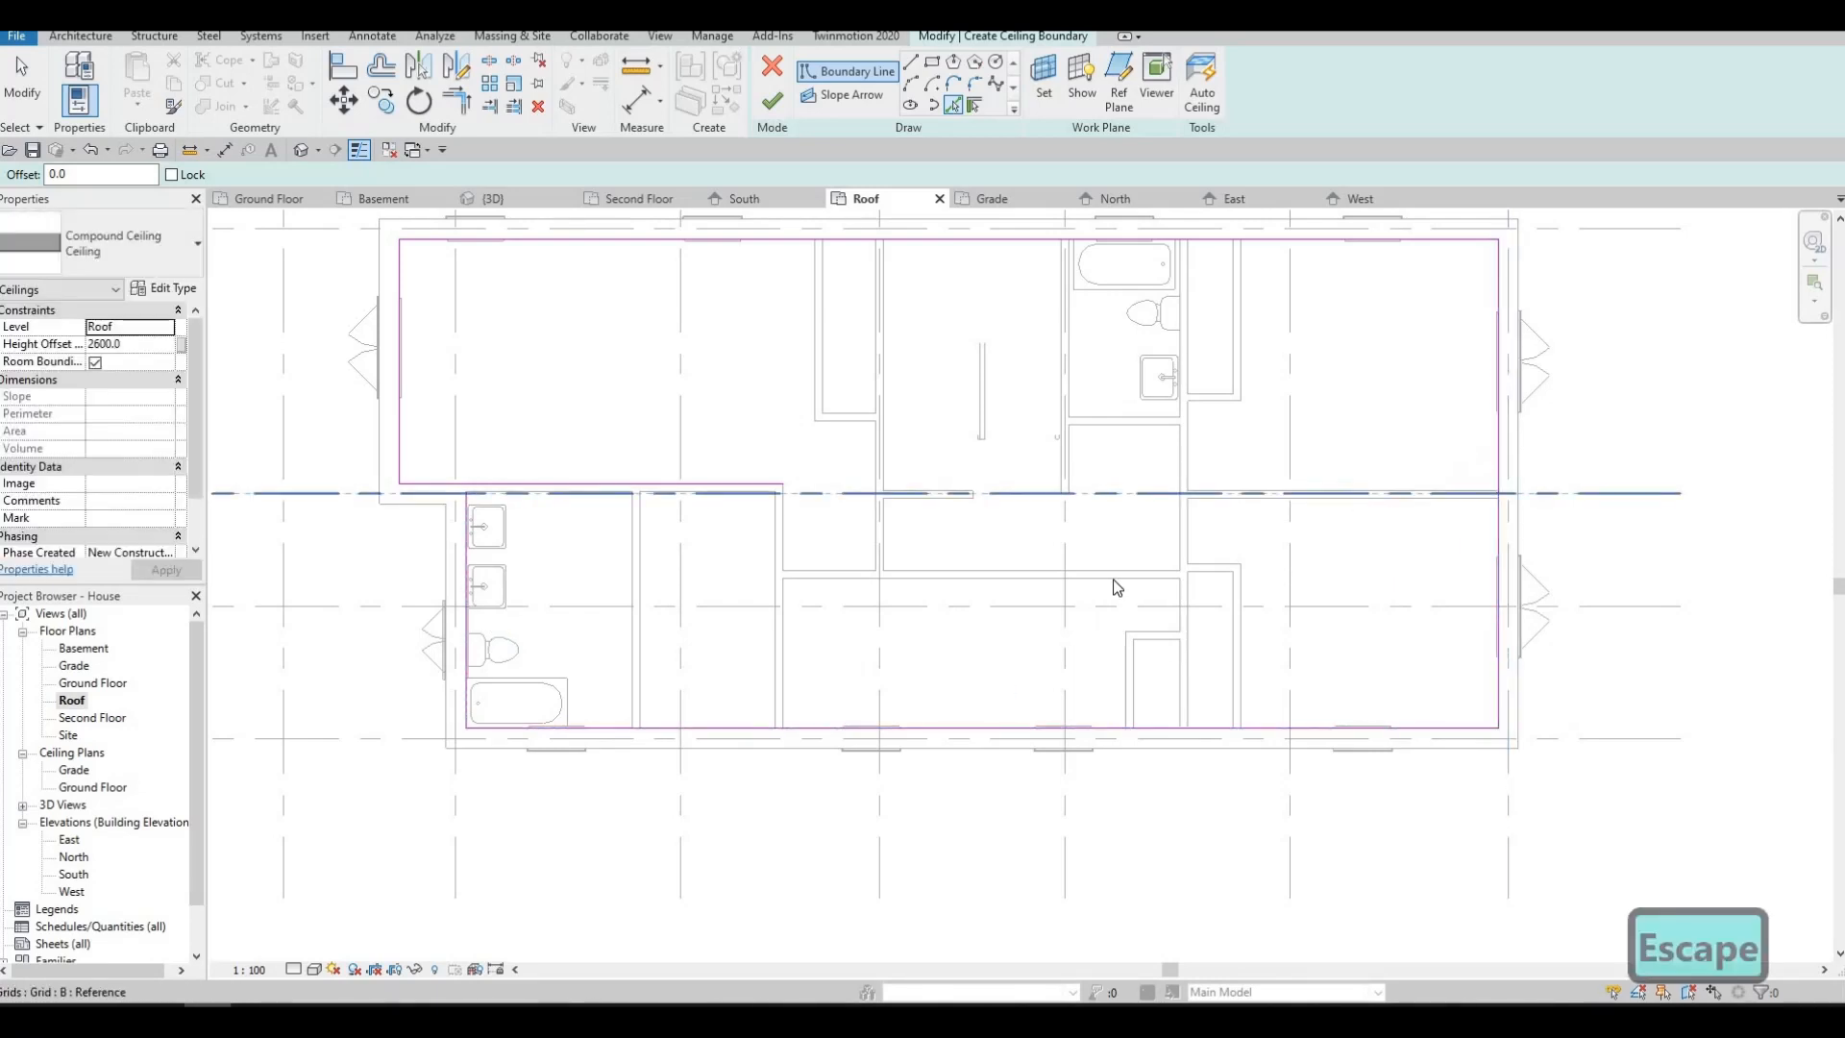
- Trim the boundary lines to a corner at the wall jog beside the bathroom and finish the ceiling sketch
key("t")
key("r")
left_click(466, 512)
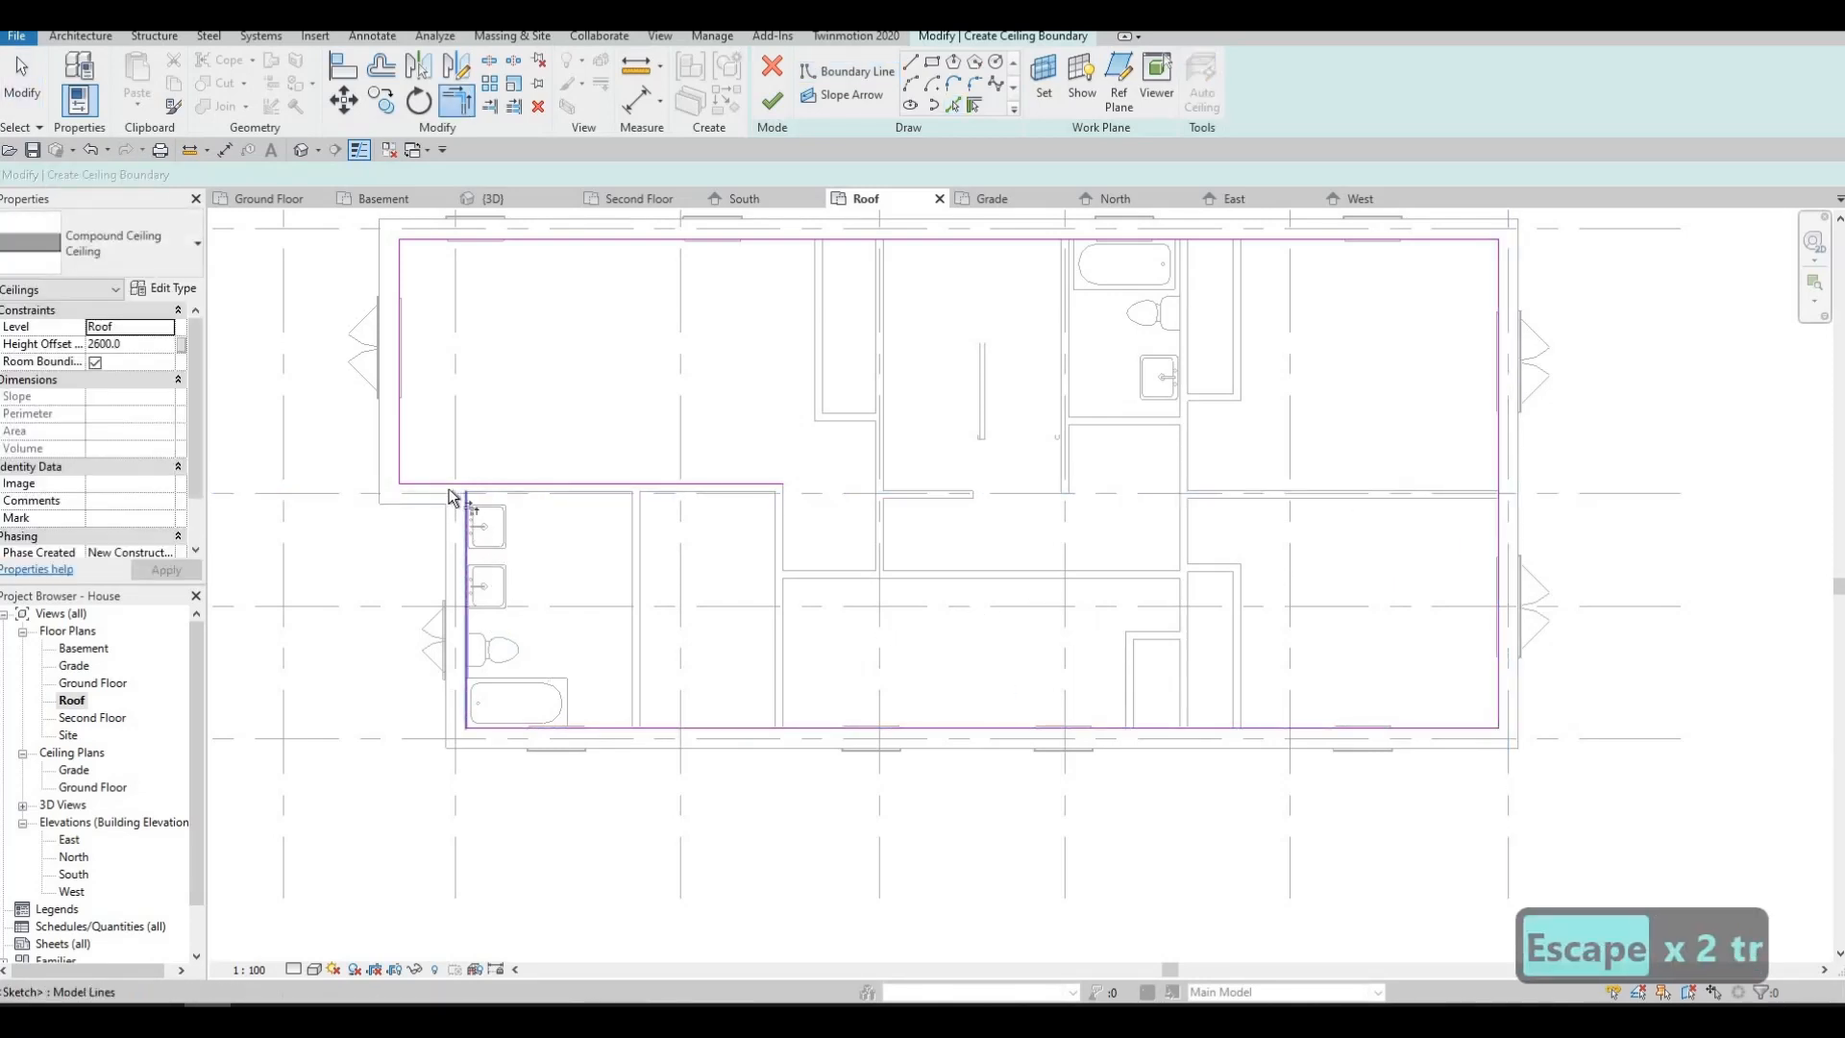
left_click(434, 484)
scroll(638, 609, "down", 2)
middle_click_drag(638, 609, 607, 621)
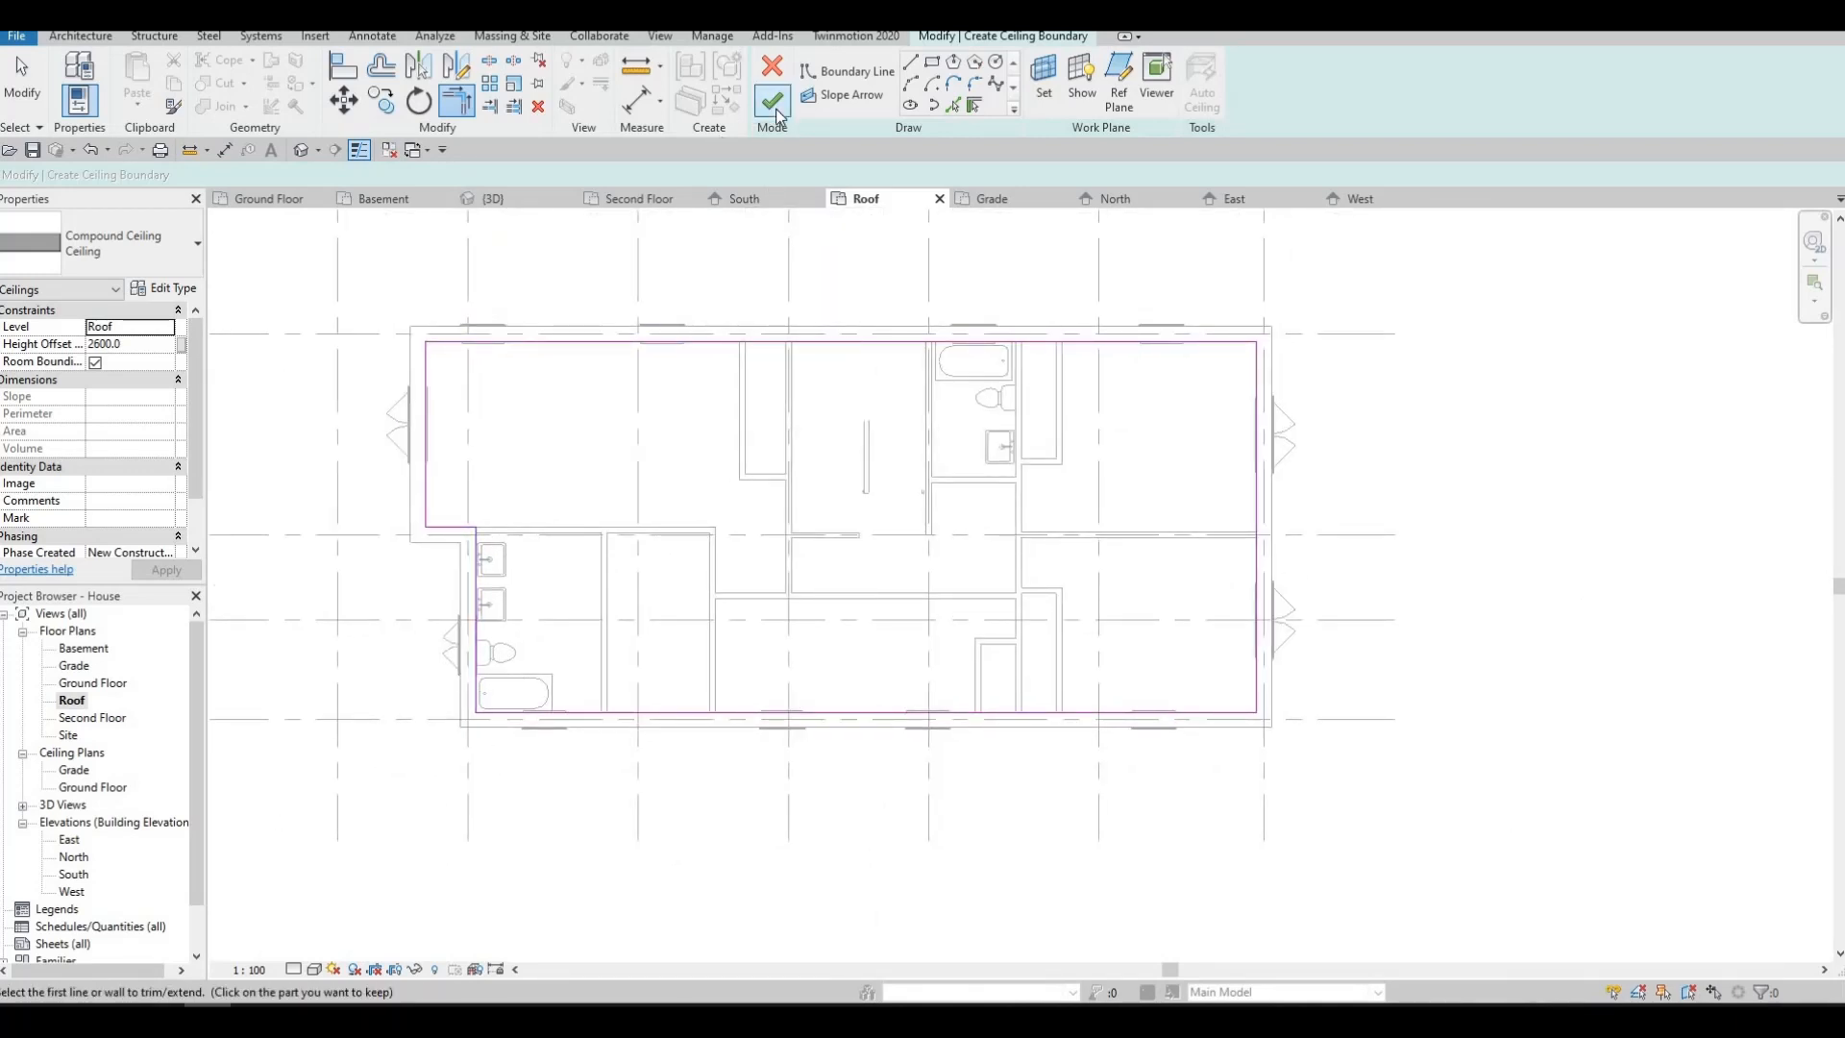
- View the model in 3D and set the ceiling's height offset from the Roof level to 0
left_click(309, 154)
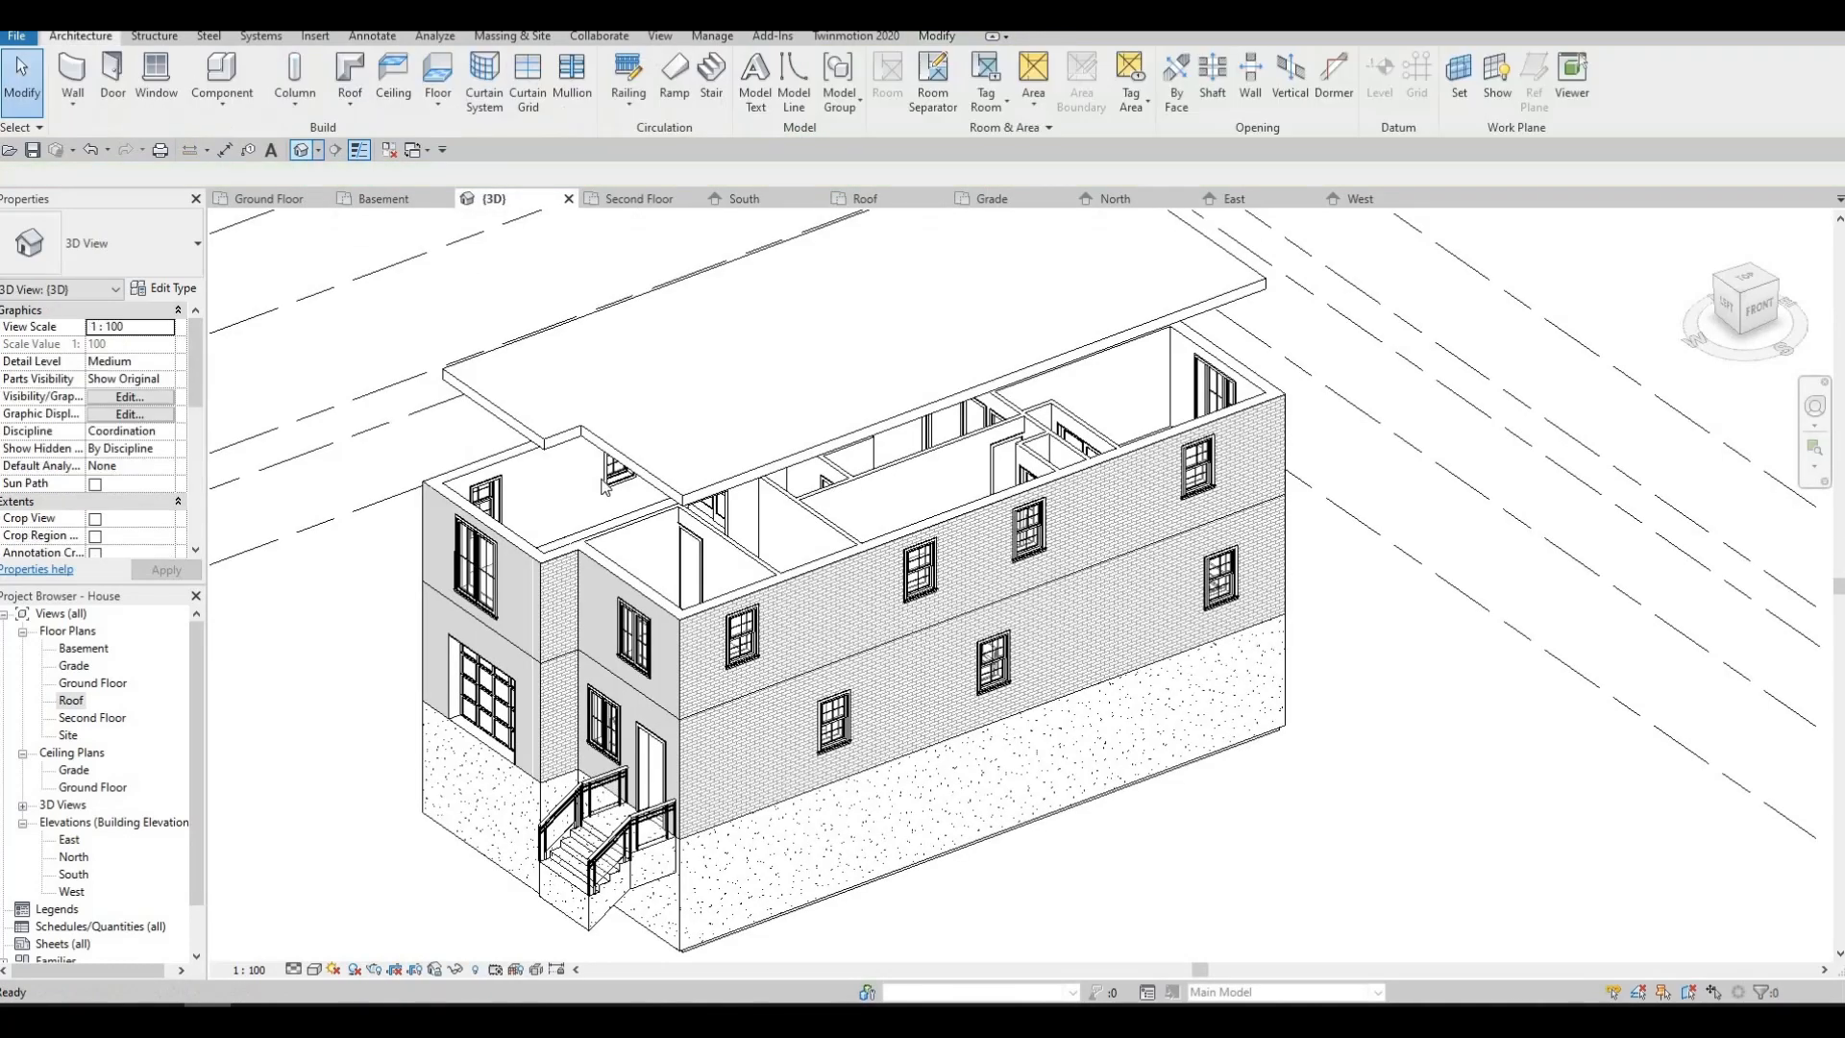
left_click(638, 468)
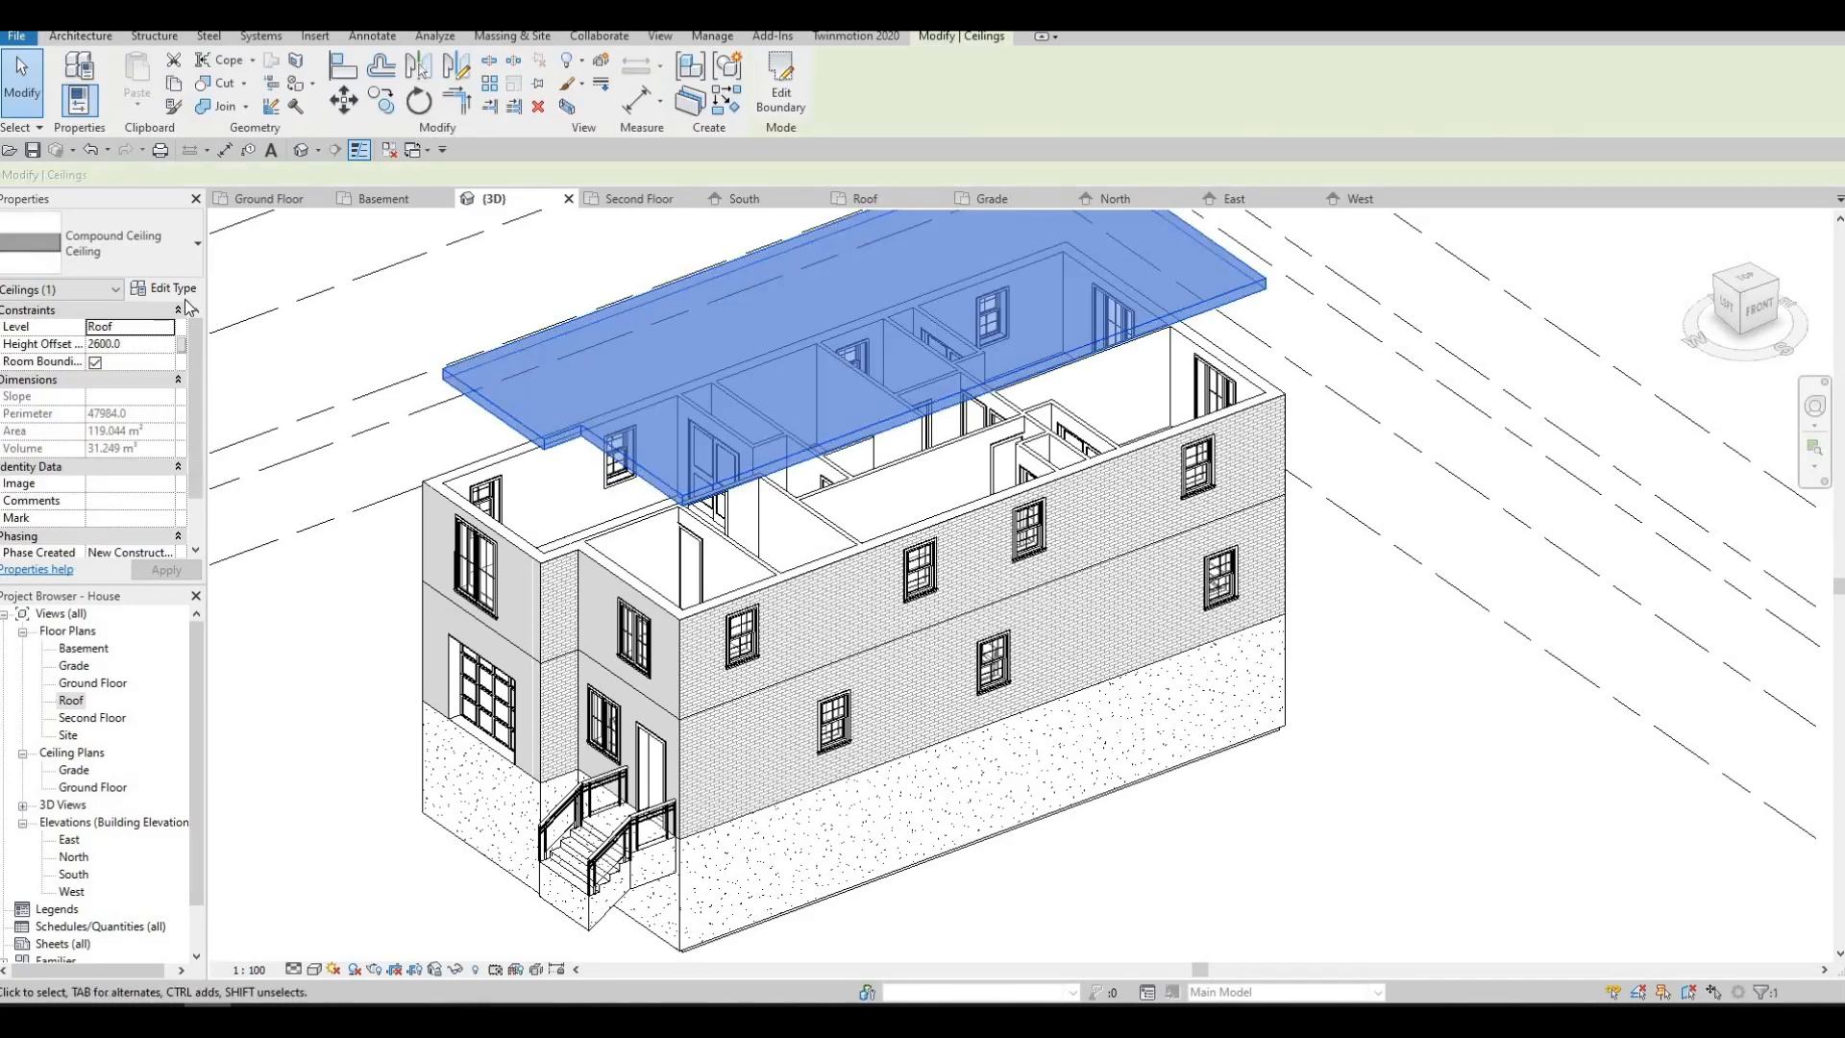
left_click(159, 344)
type("0")
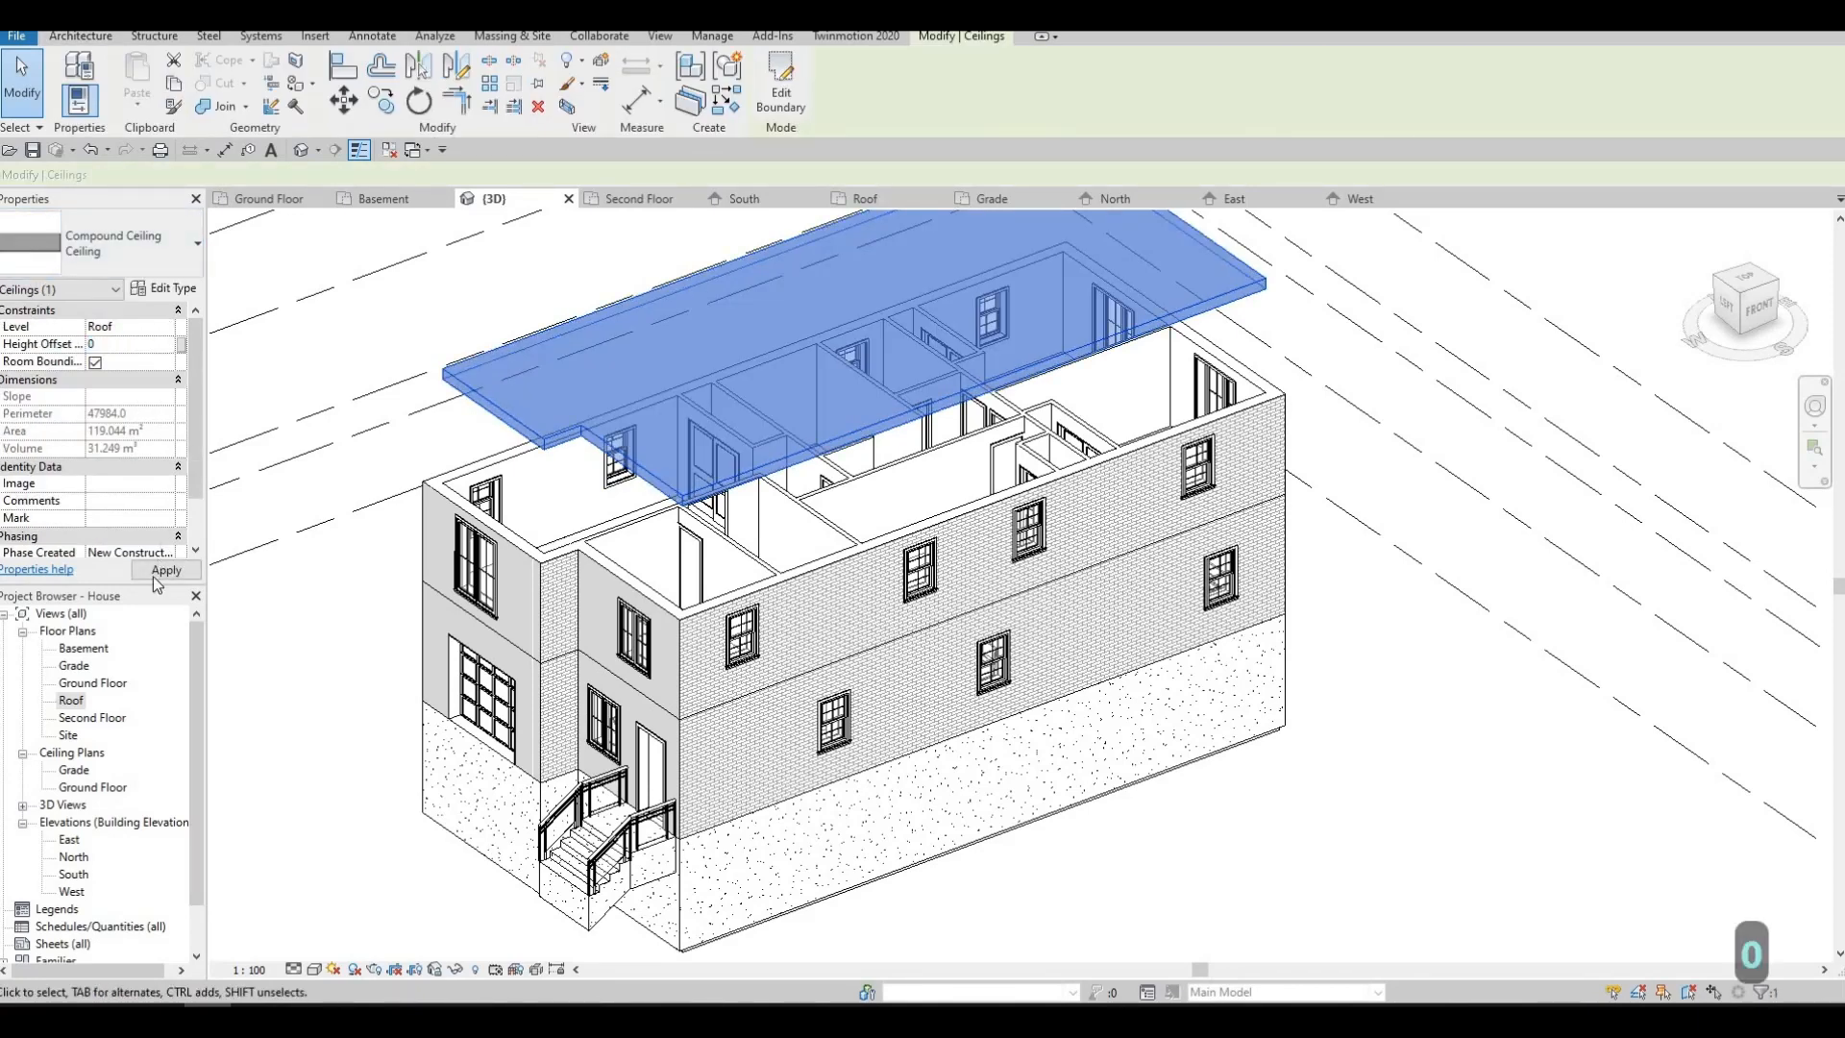
left_click(165, 571)
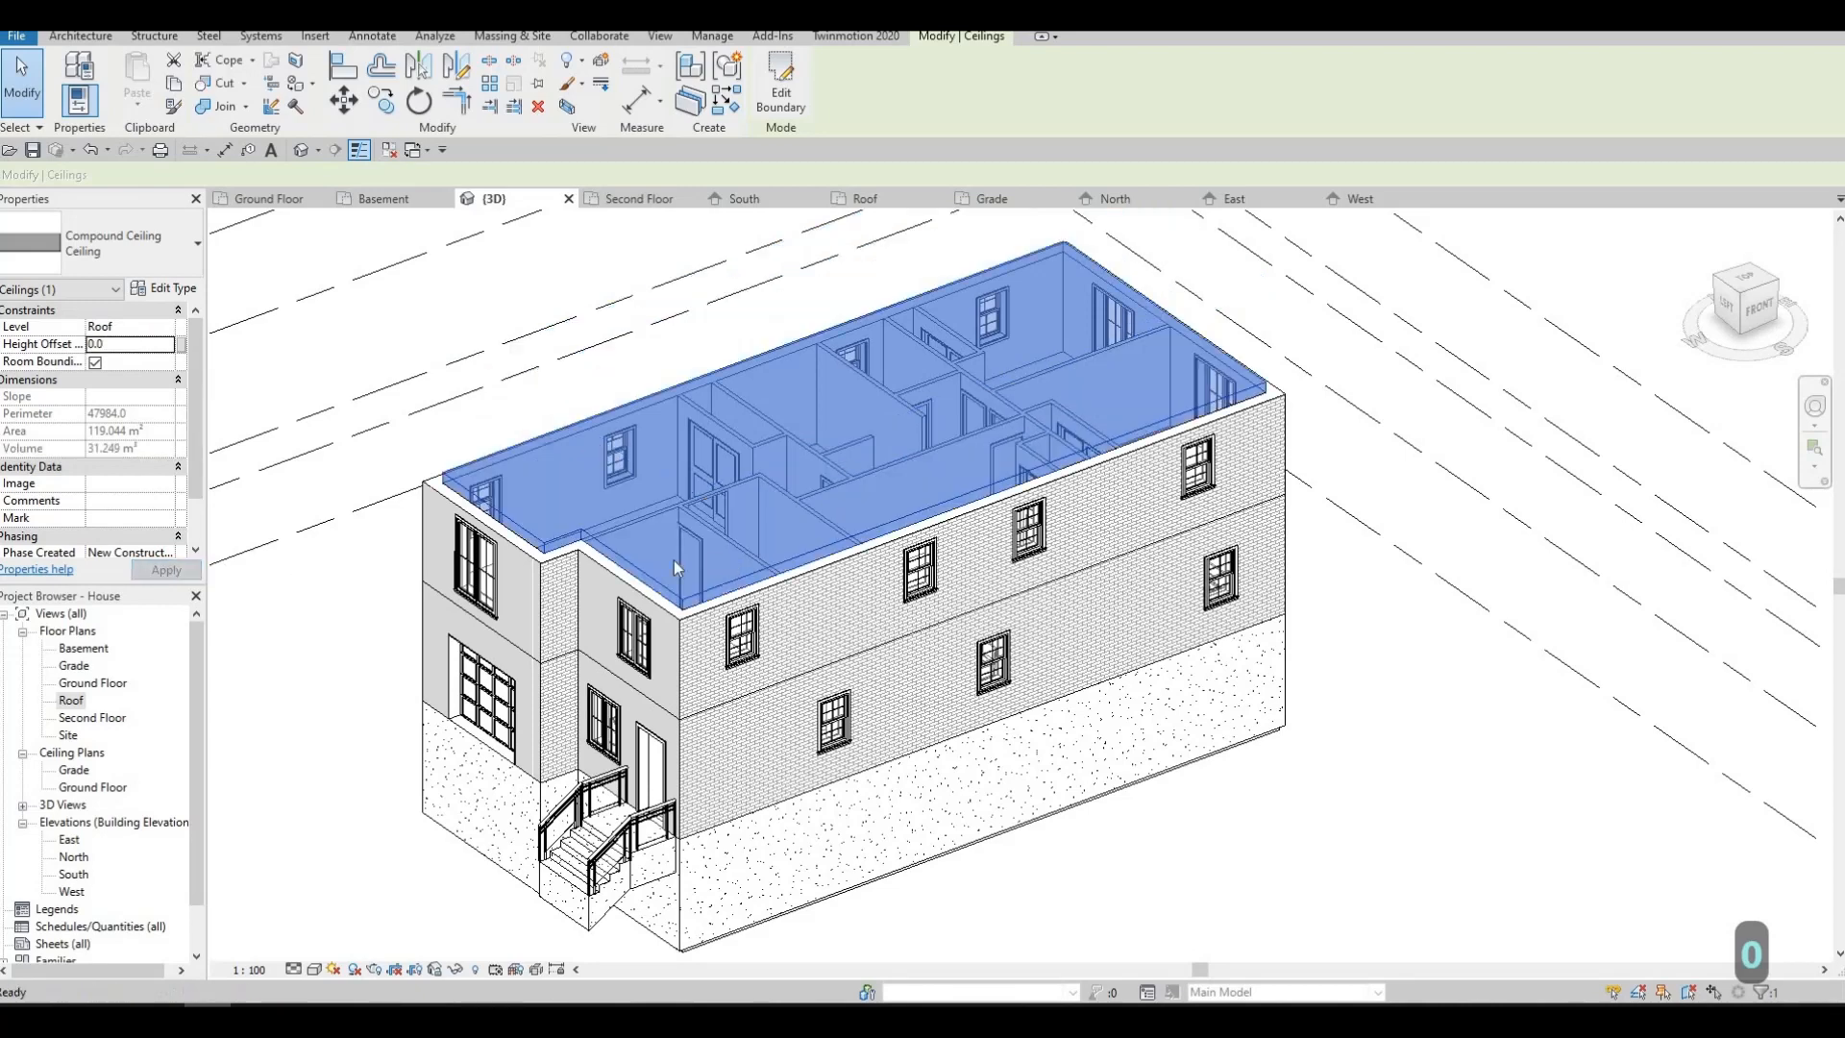
key("Escape")
key("Escape")
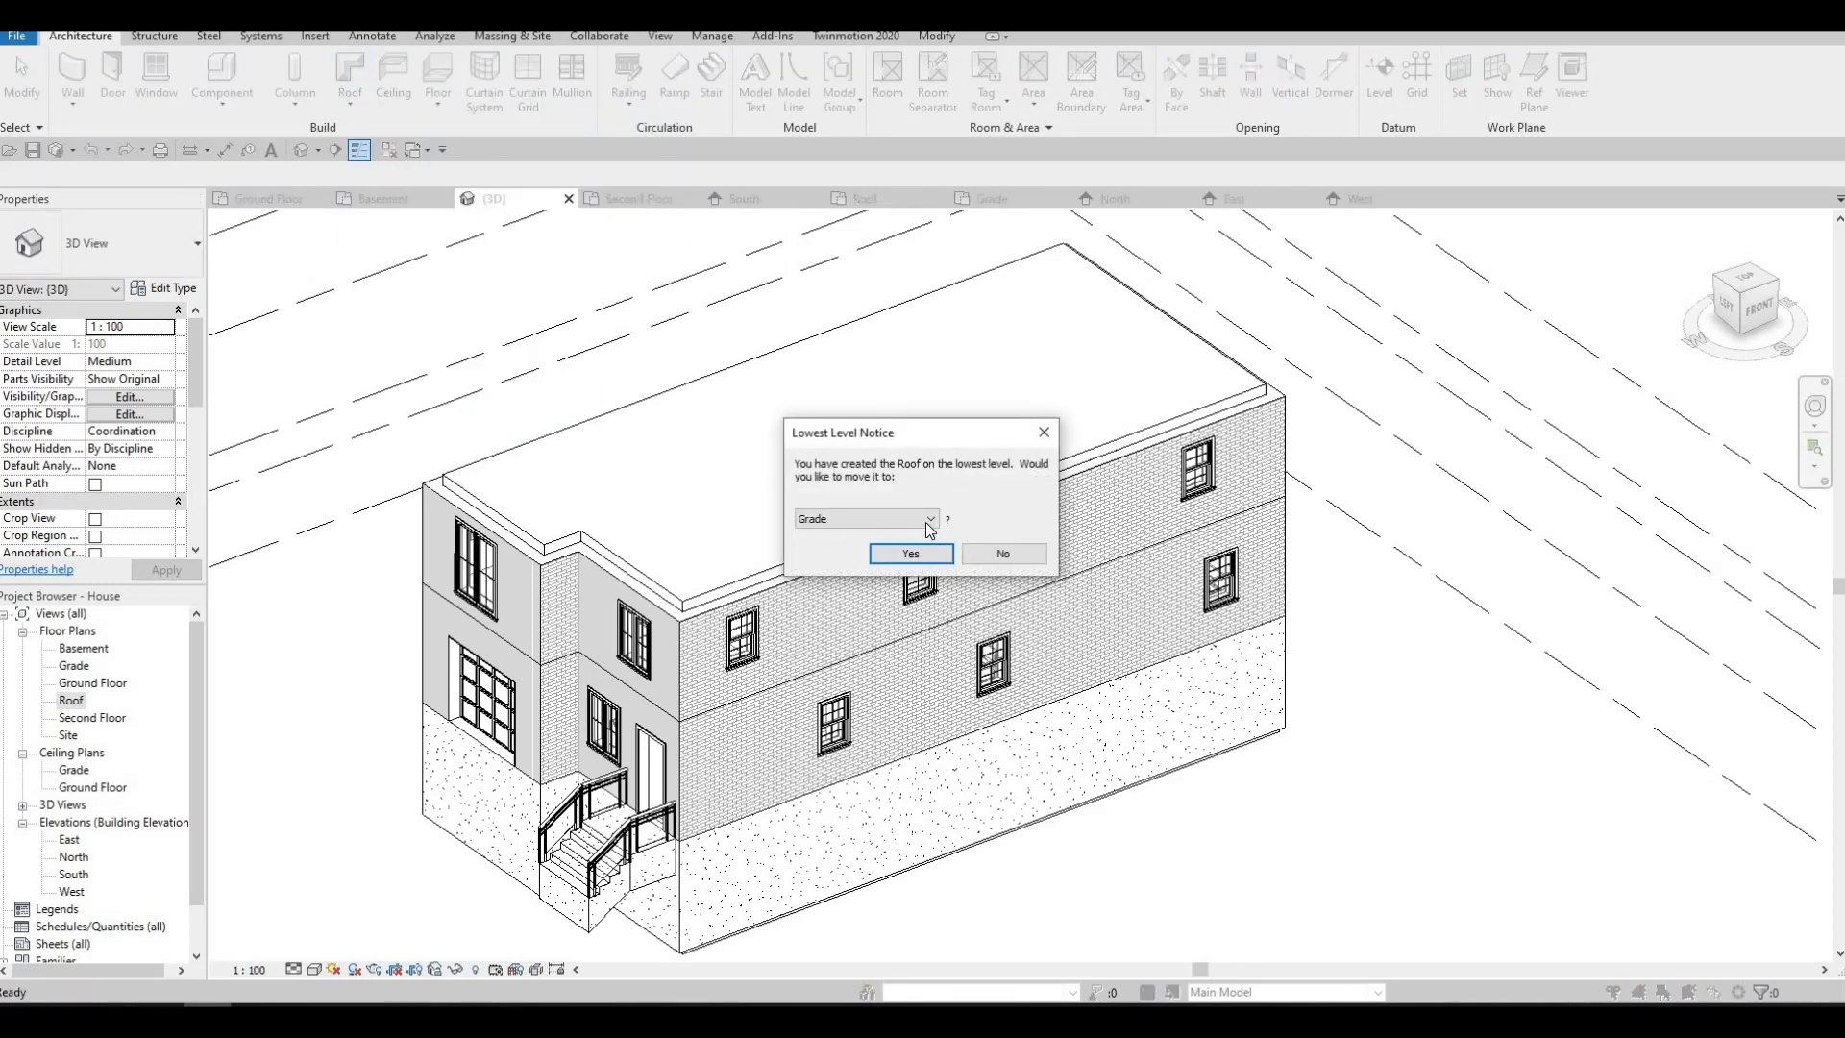
- Start a footprint roof on the Roof level and open the Roof floor plan for sketching its boundary
left_click(925, 521)
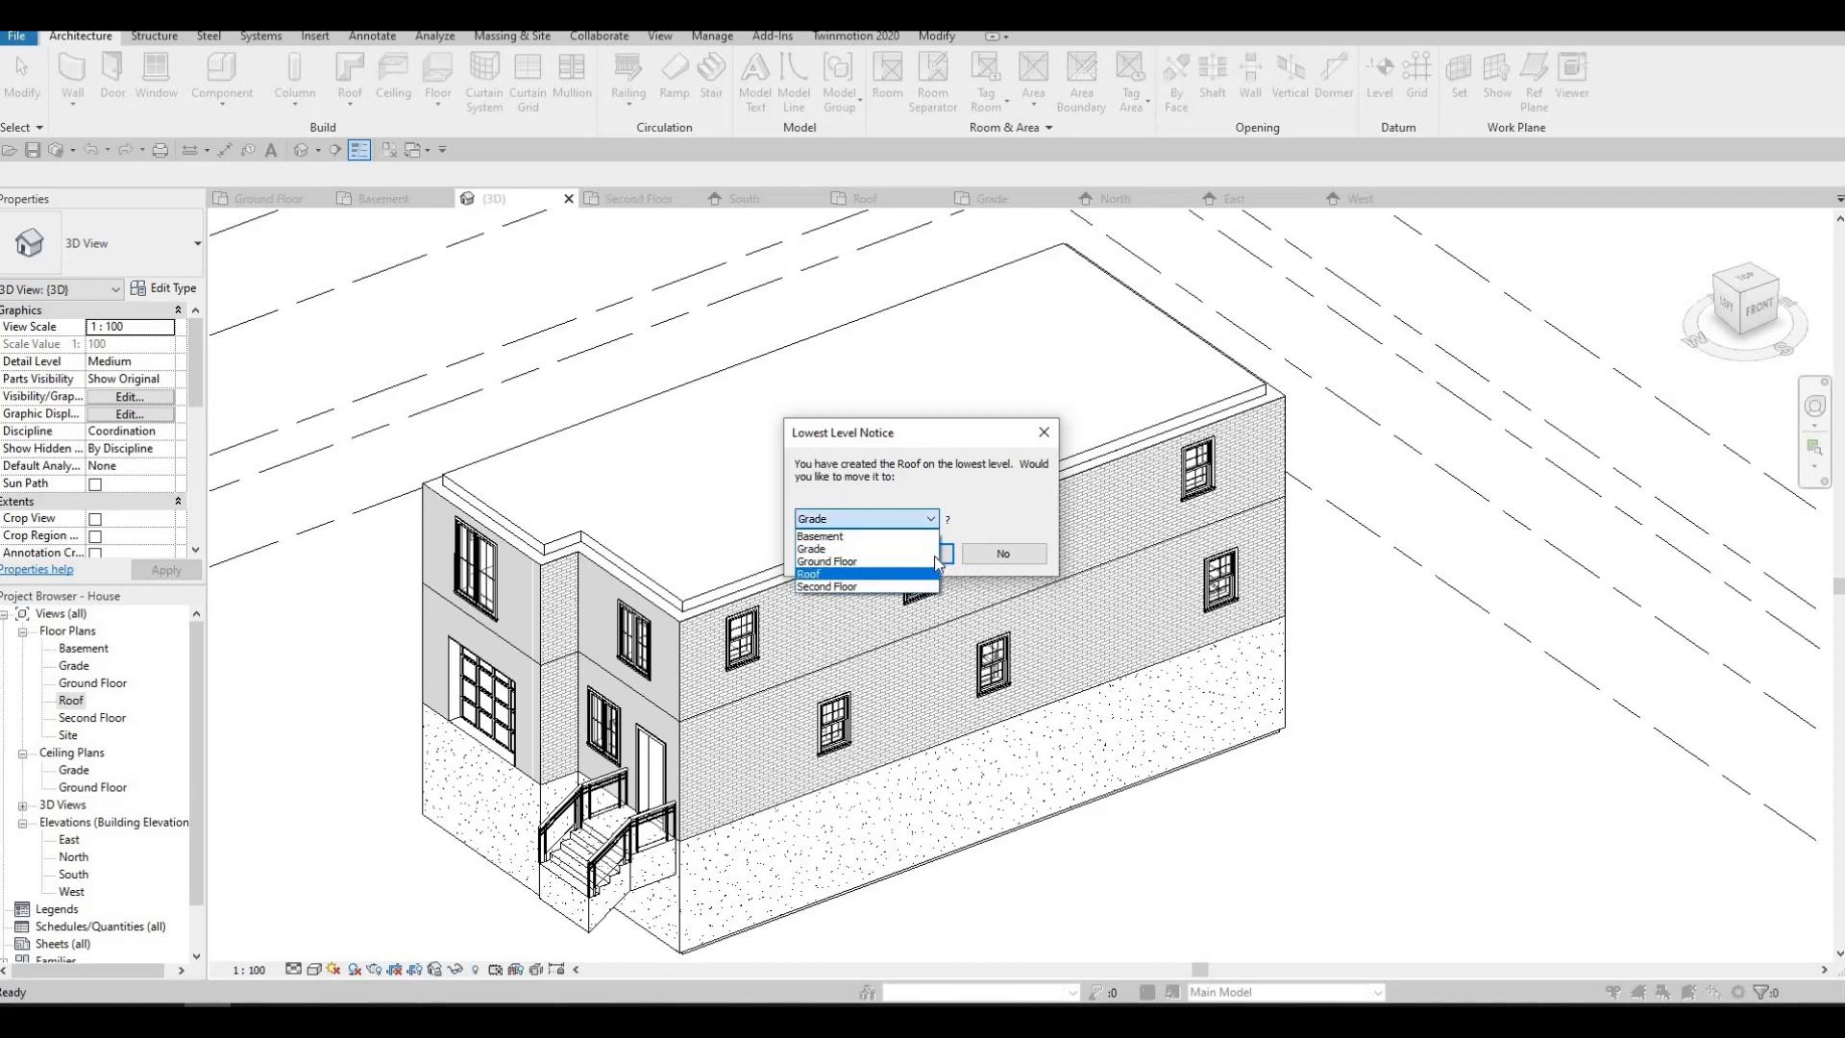
left_click(927, 573)
left_click(909, 553)
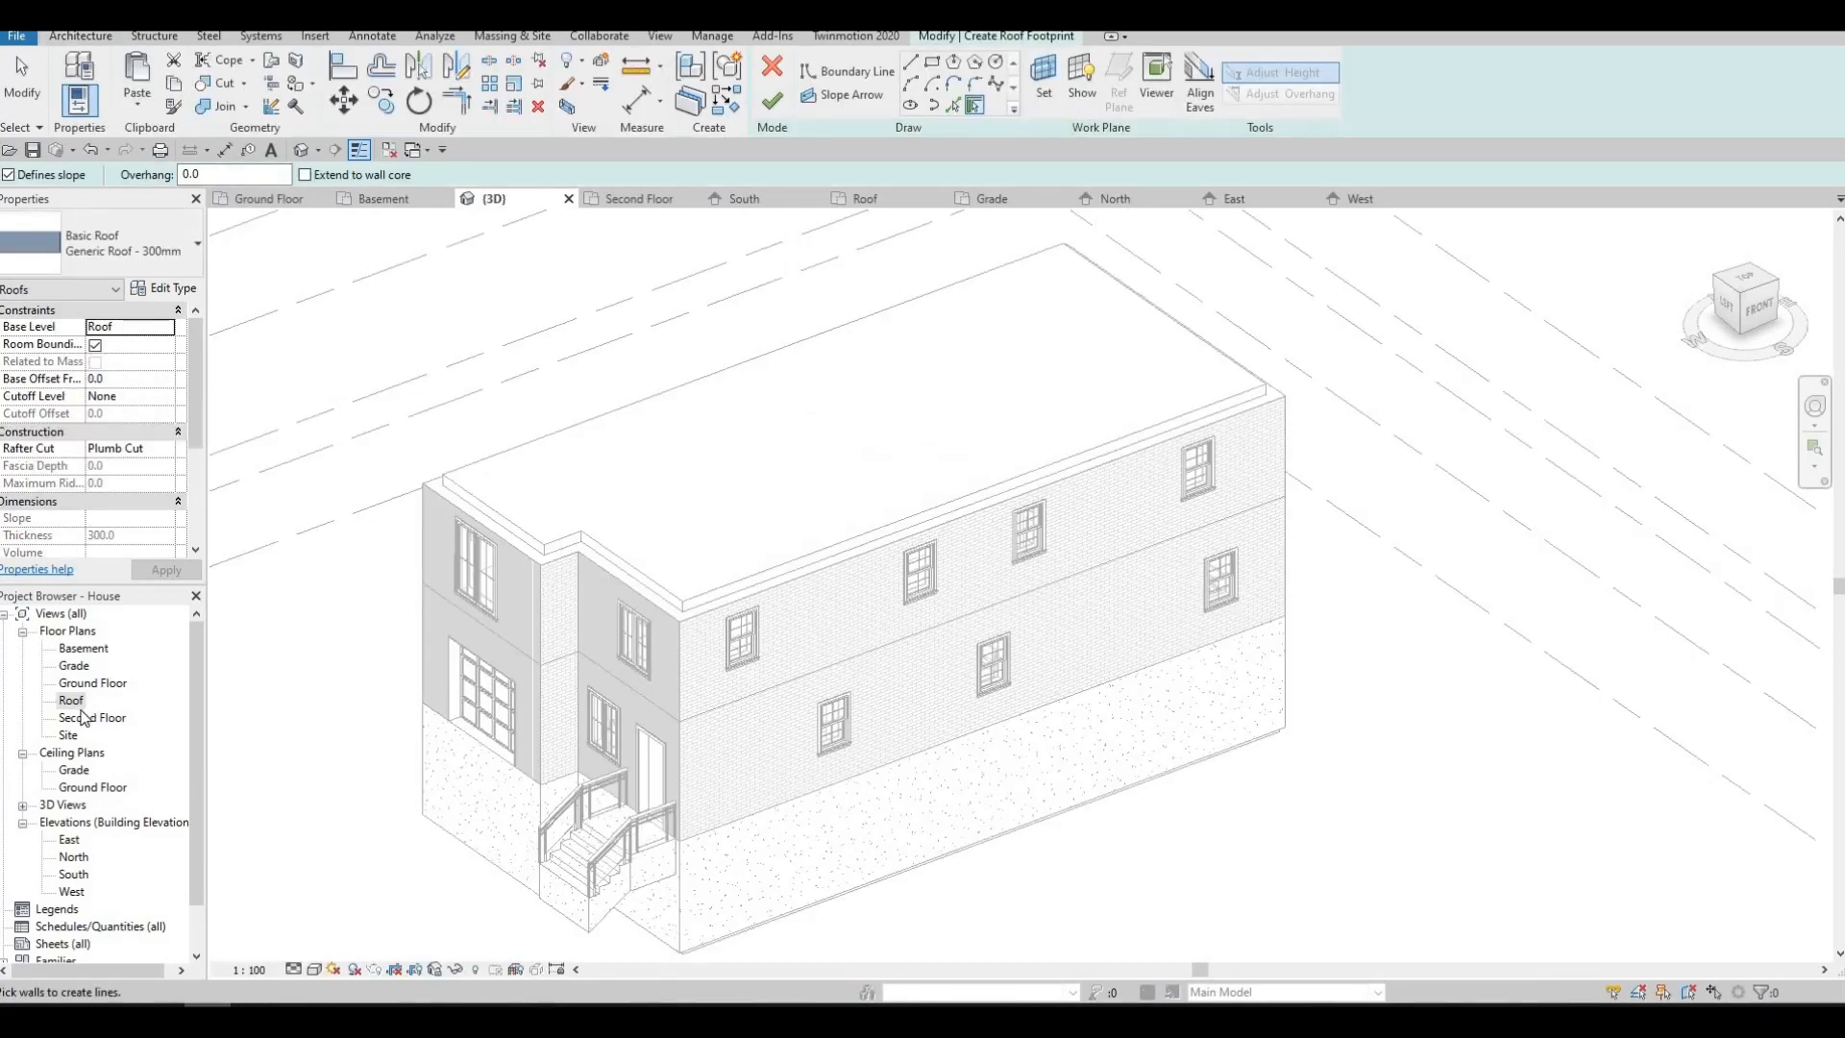
double_click(72, 700)
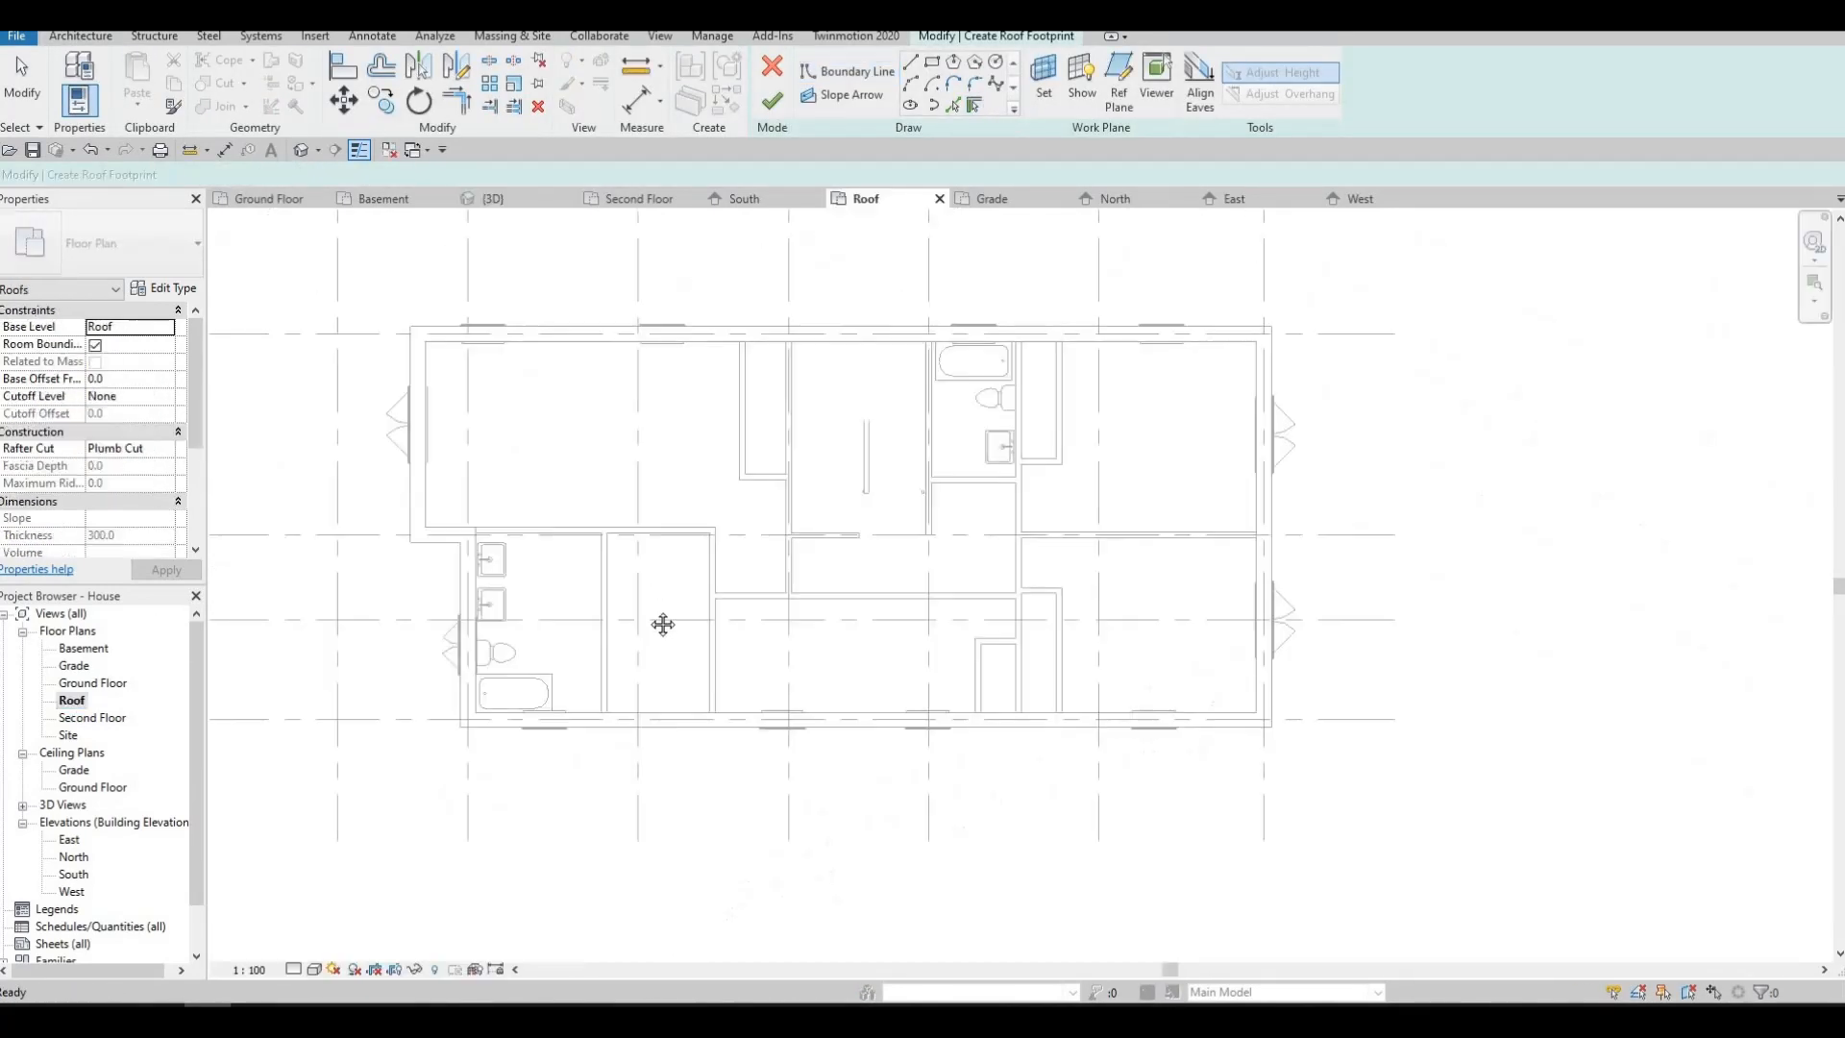
key("Escape")
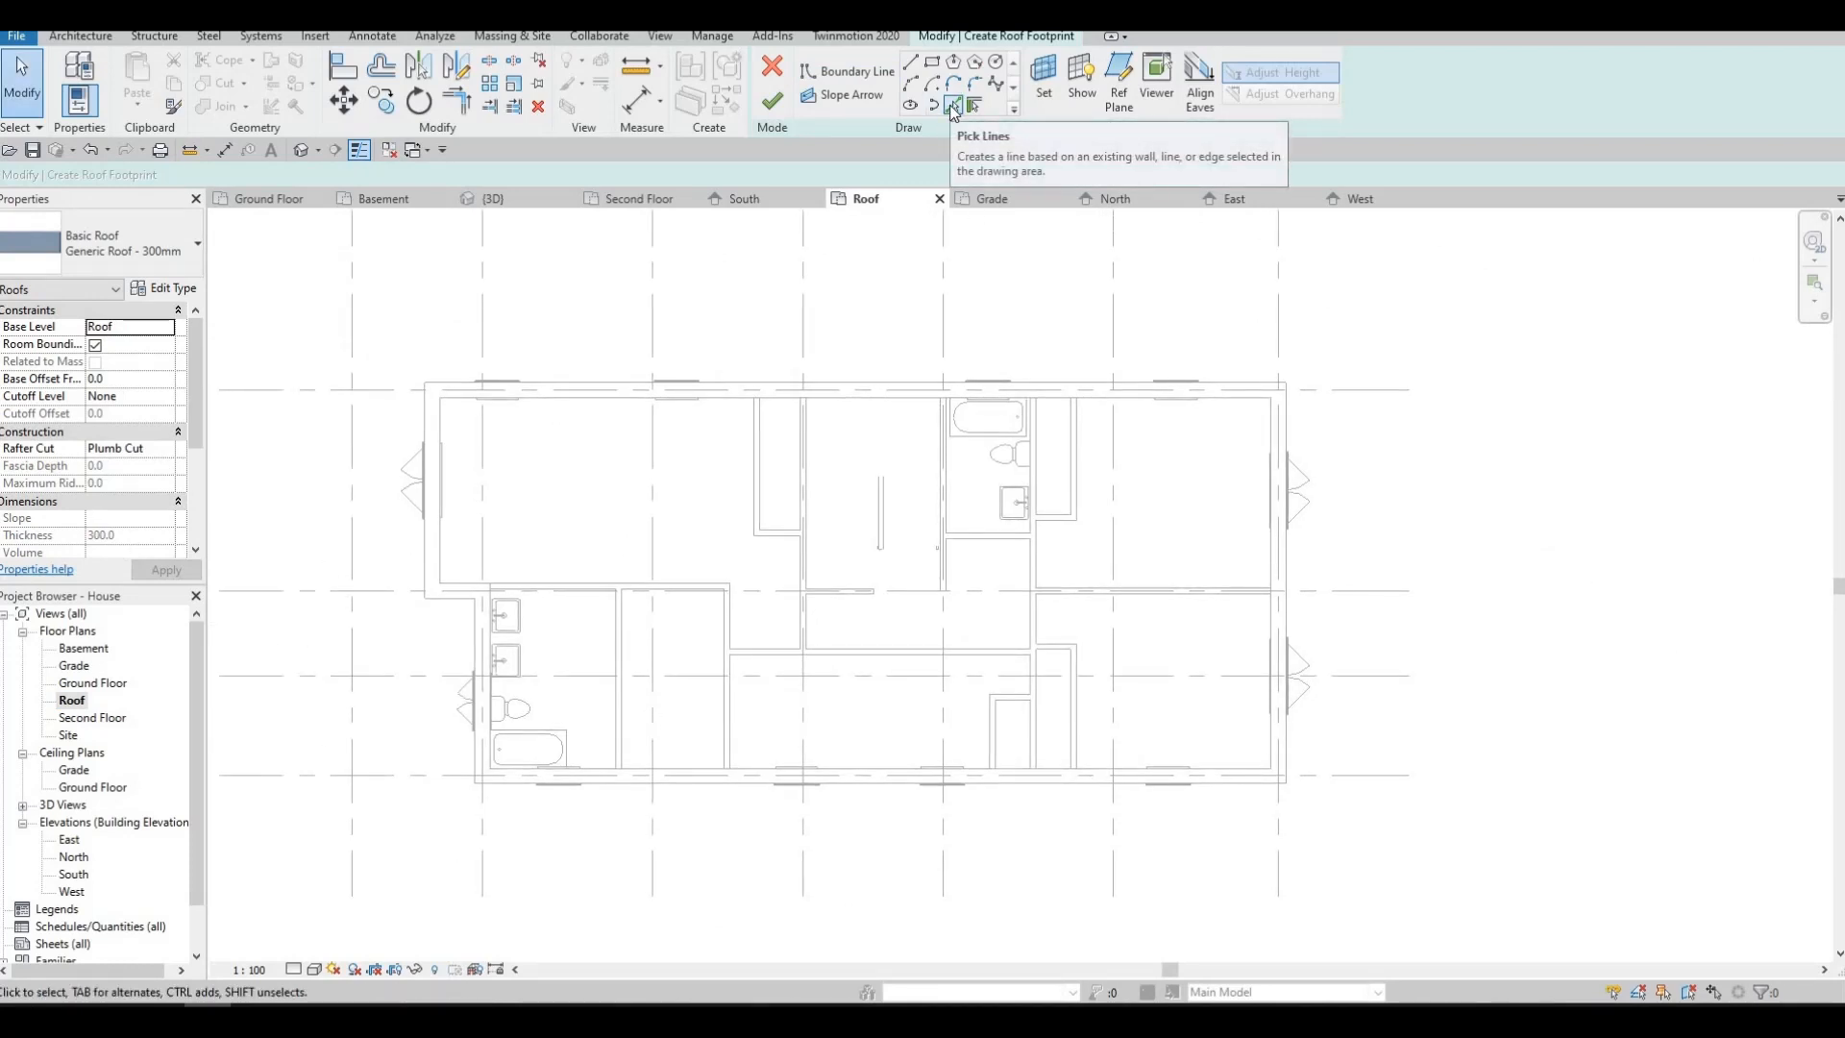
- Set up the roof boundary to be created from picked lines with an offset of 305
left_click(953, 106)
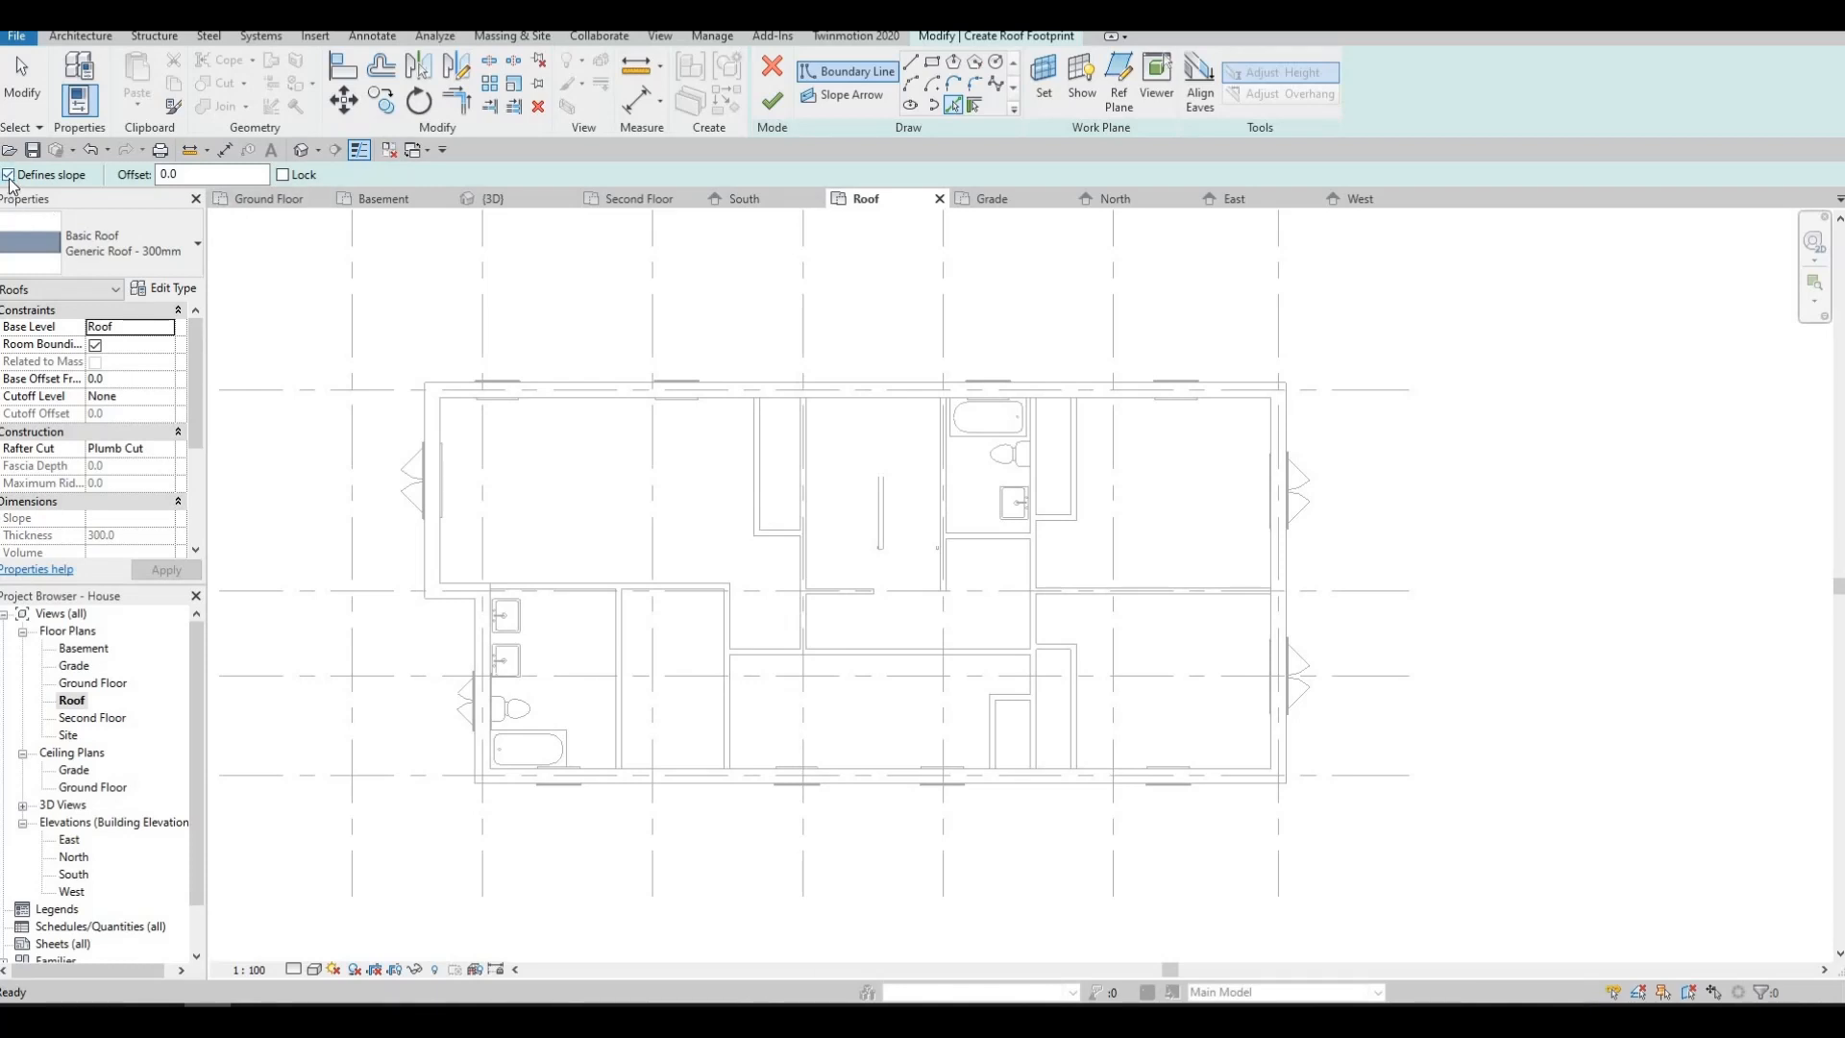
double_click(189, 174)
key("Escape")
key("F1")
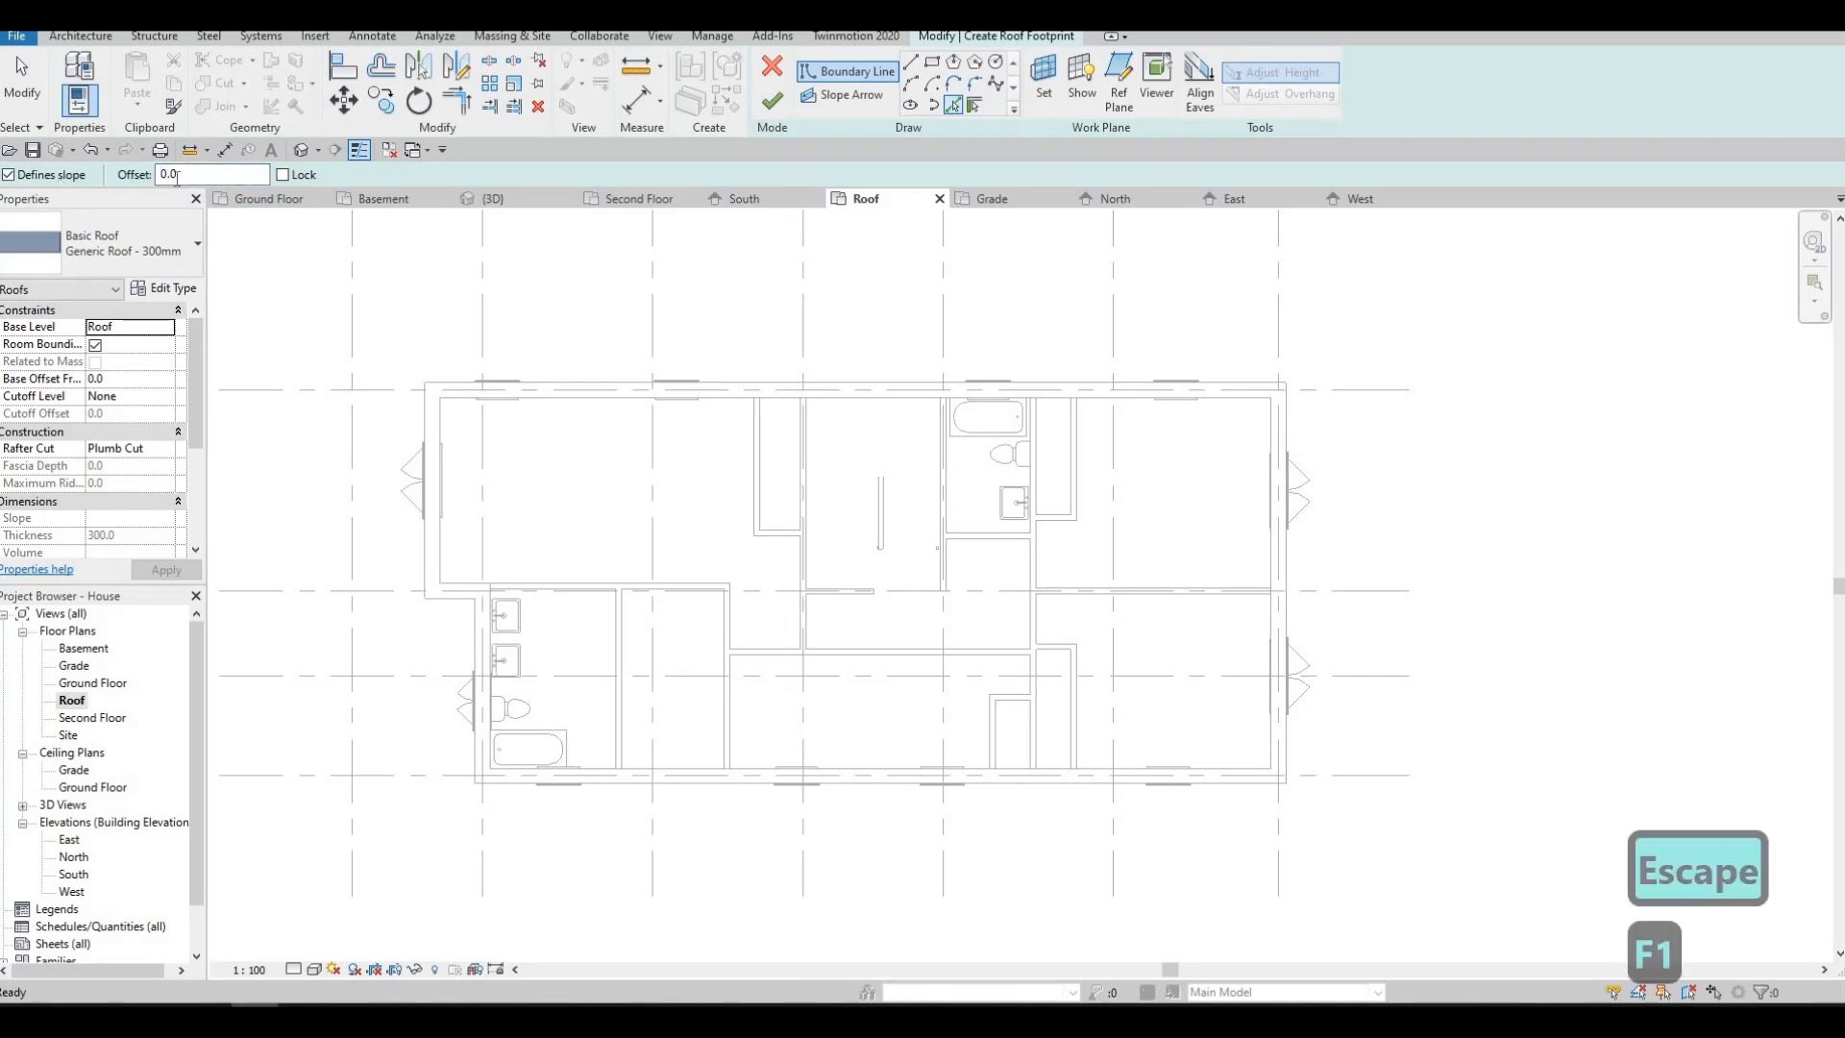
double_click(183, 174)
type("305")
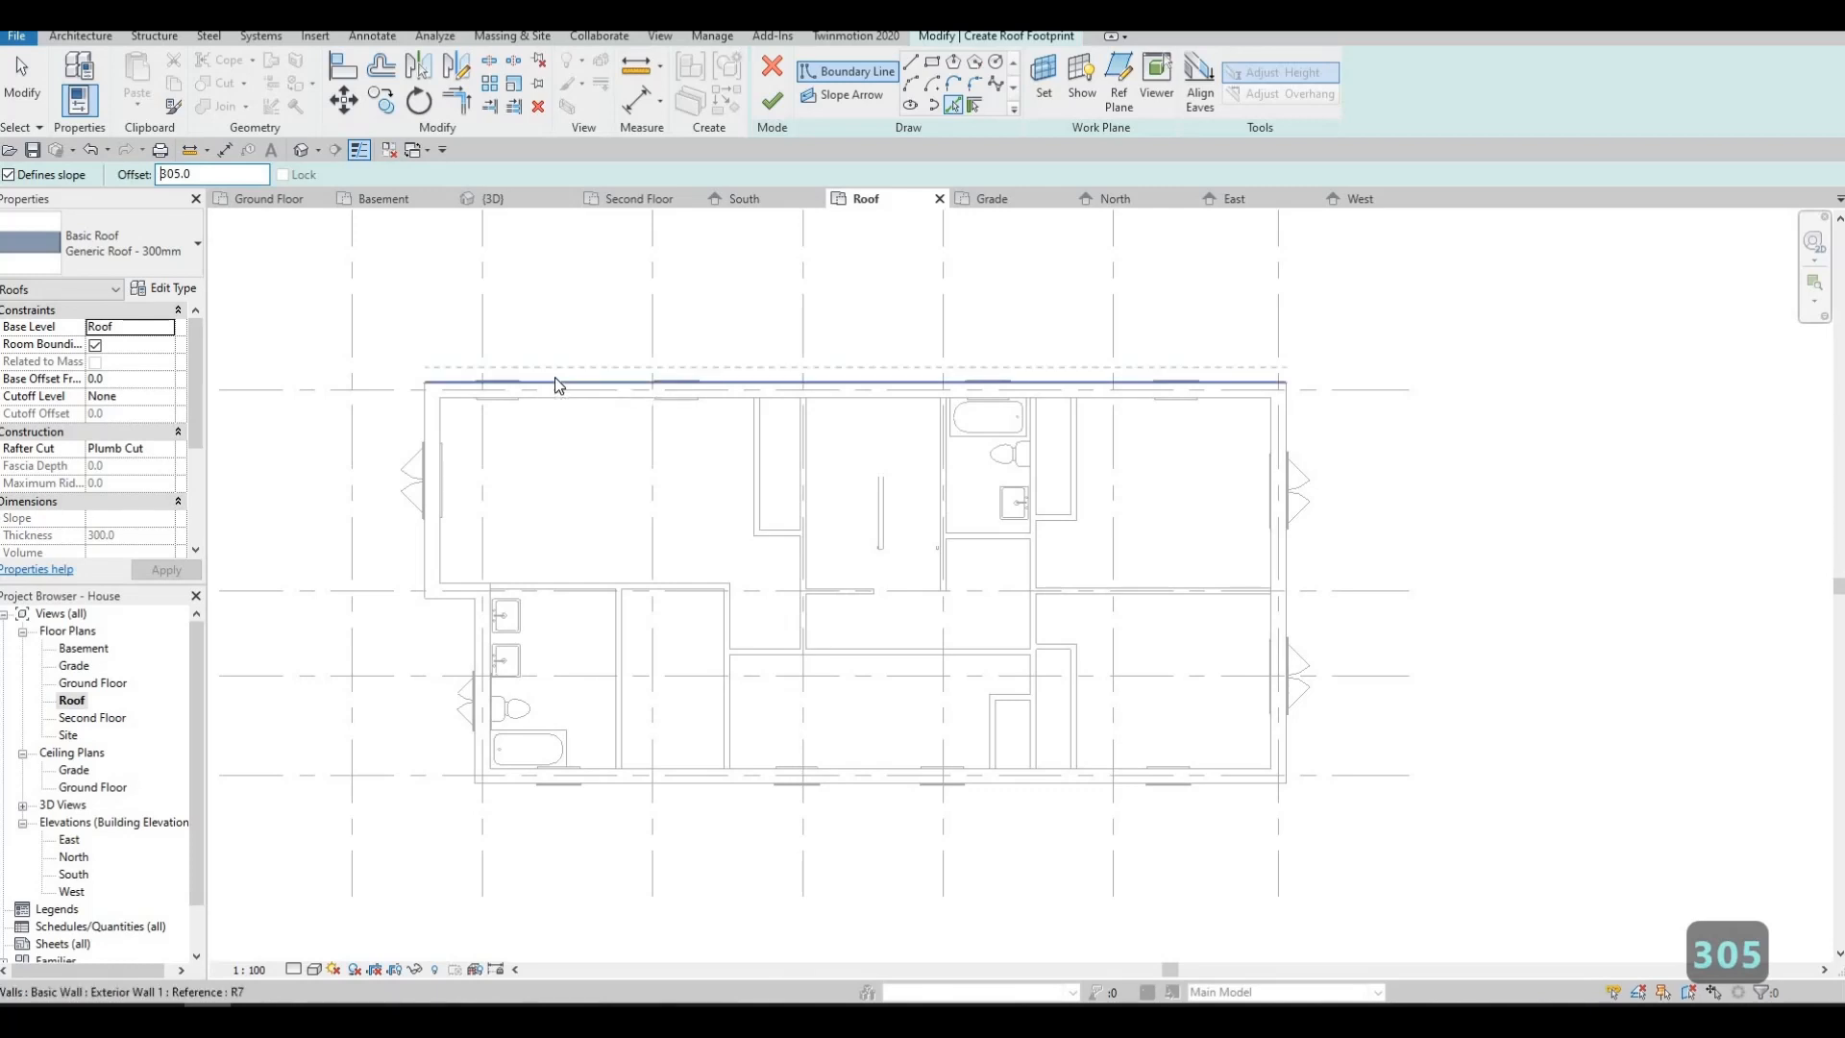
- Create the roof boundary by picking the outer faces of all the exterior walls, offset outward as slope-defining lines
left_click(555, 378)
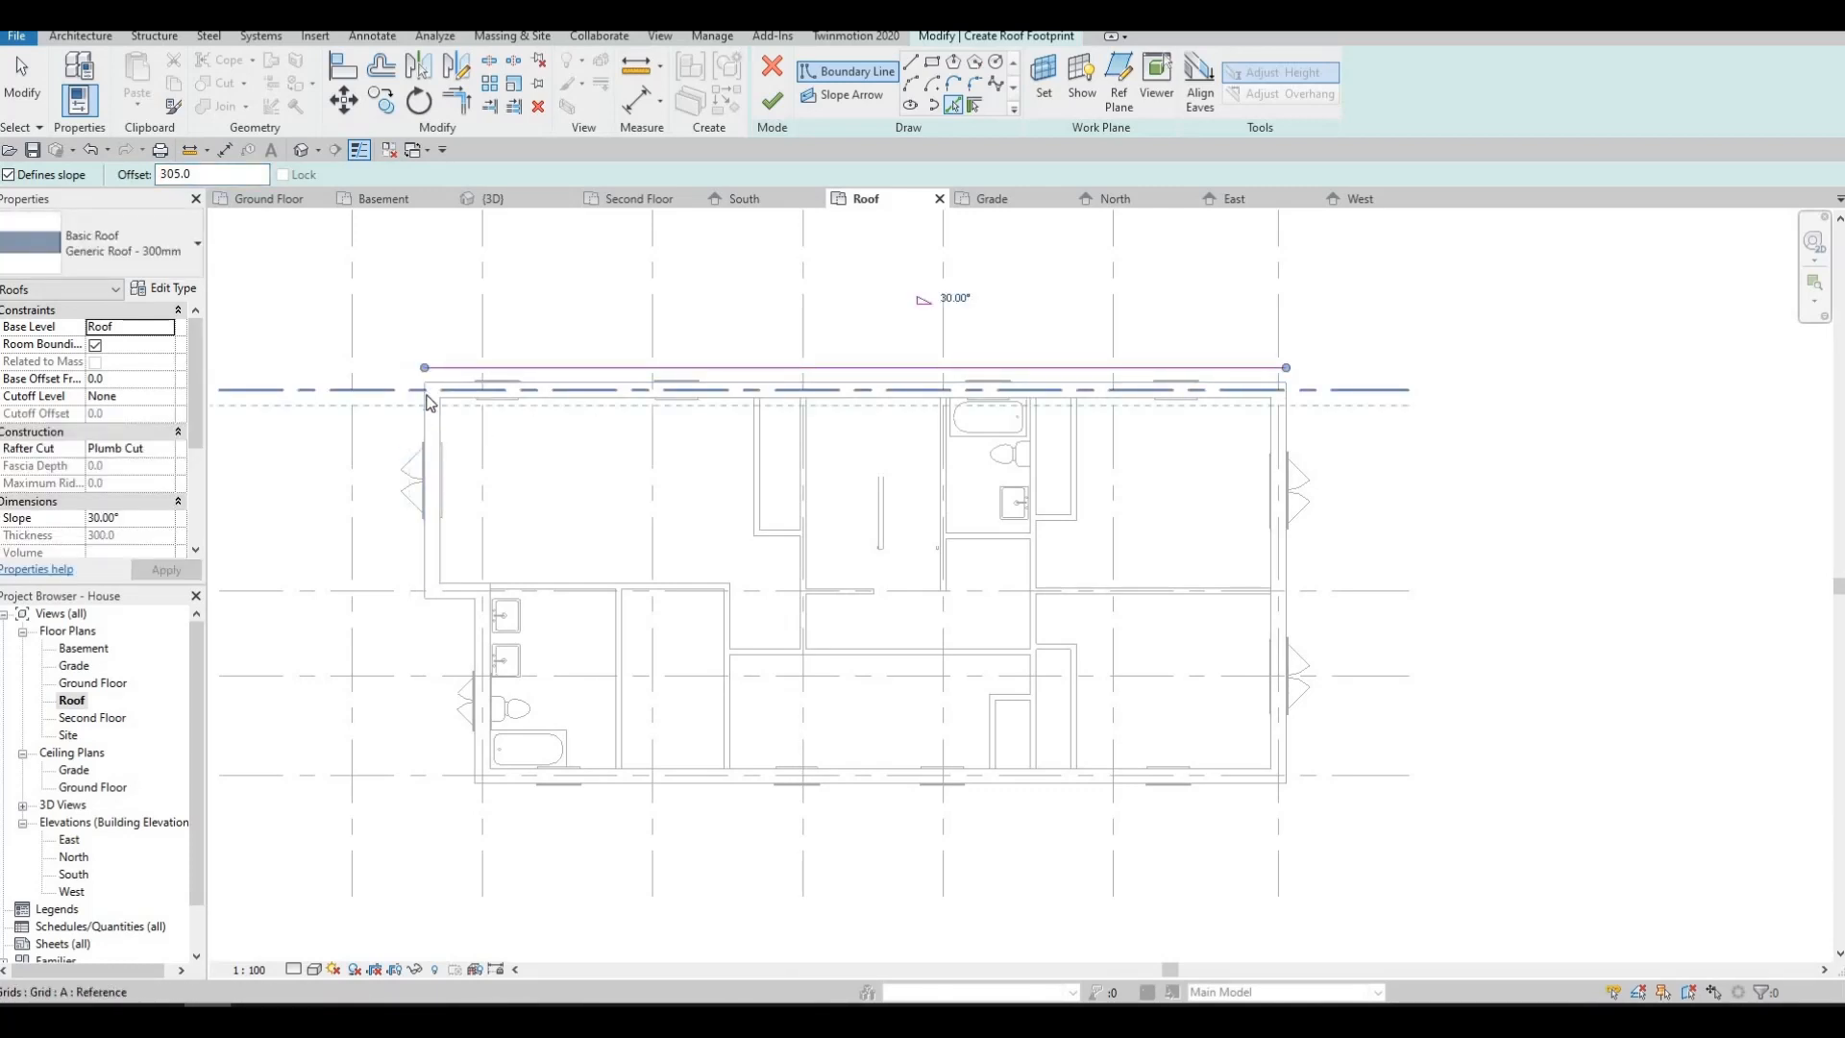
left_click(452, 596)
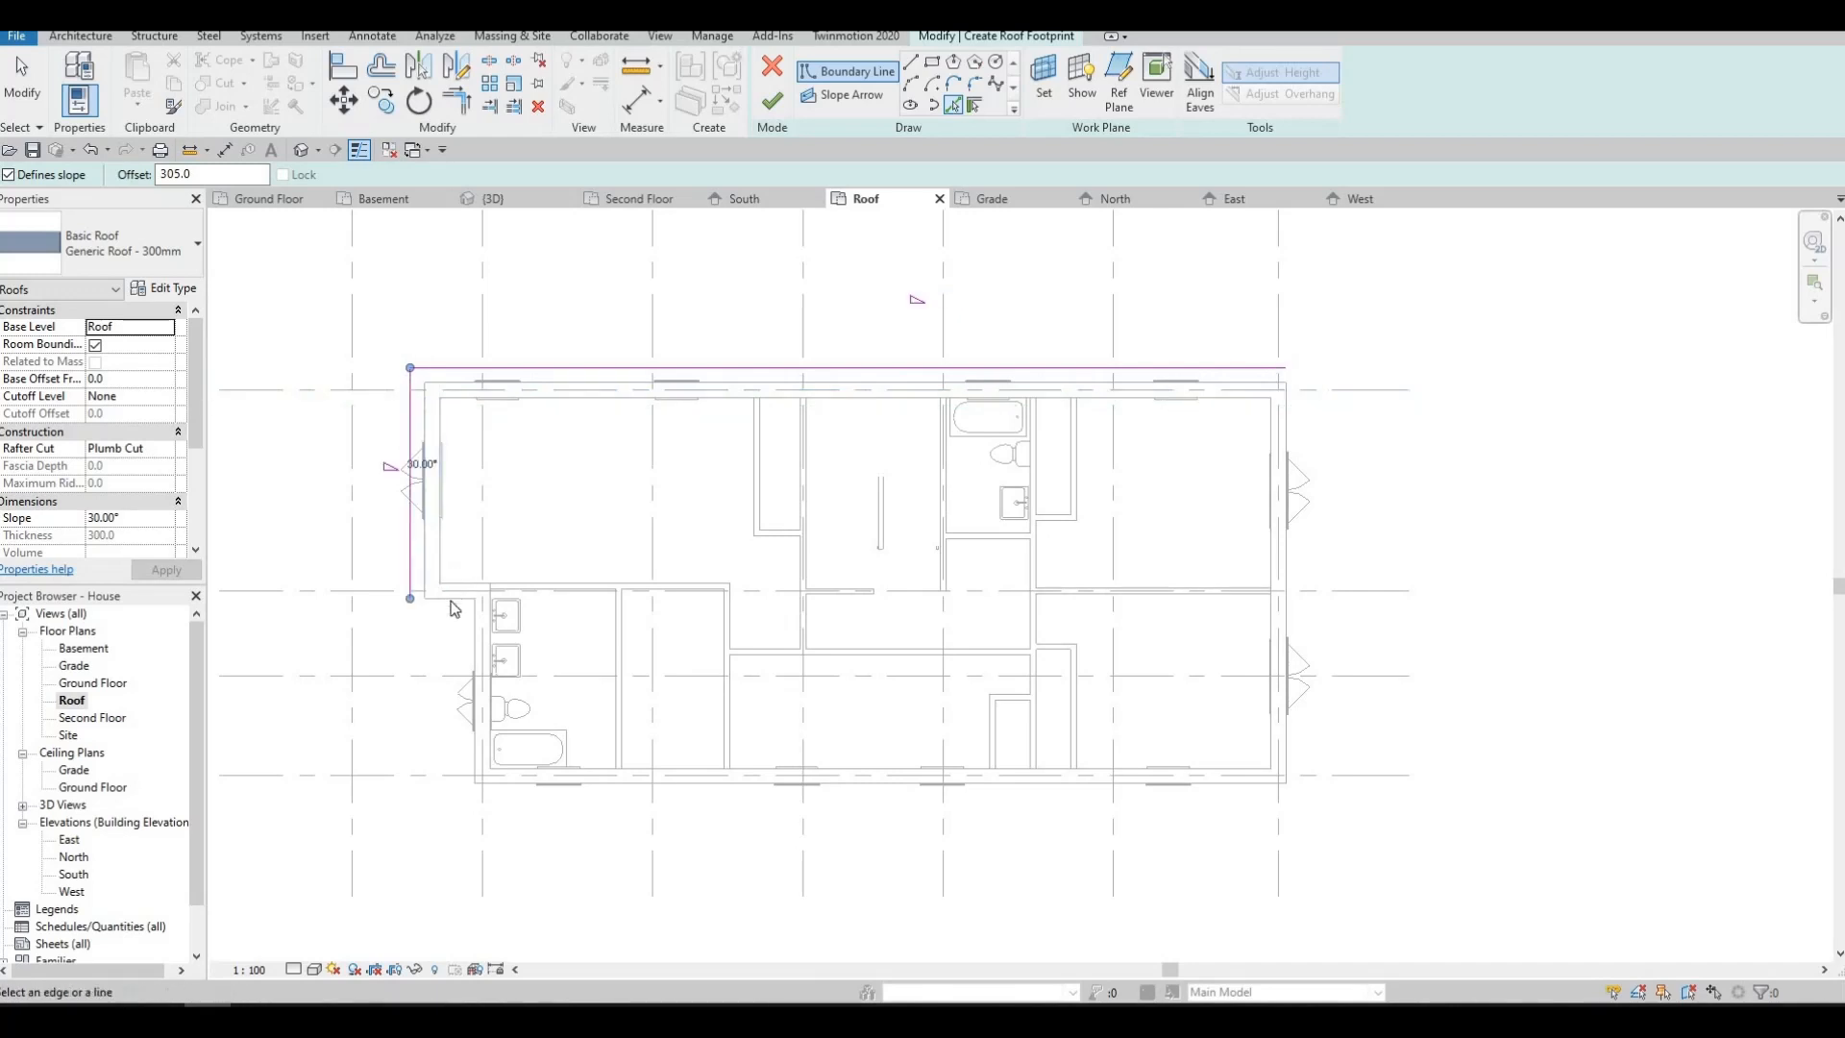
left_click(454, 607)
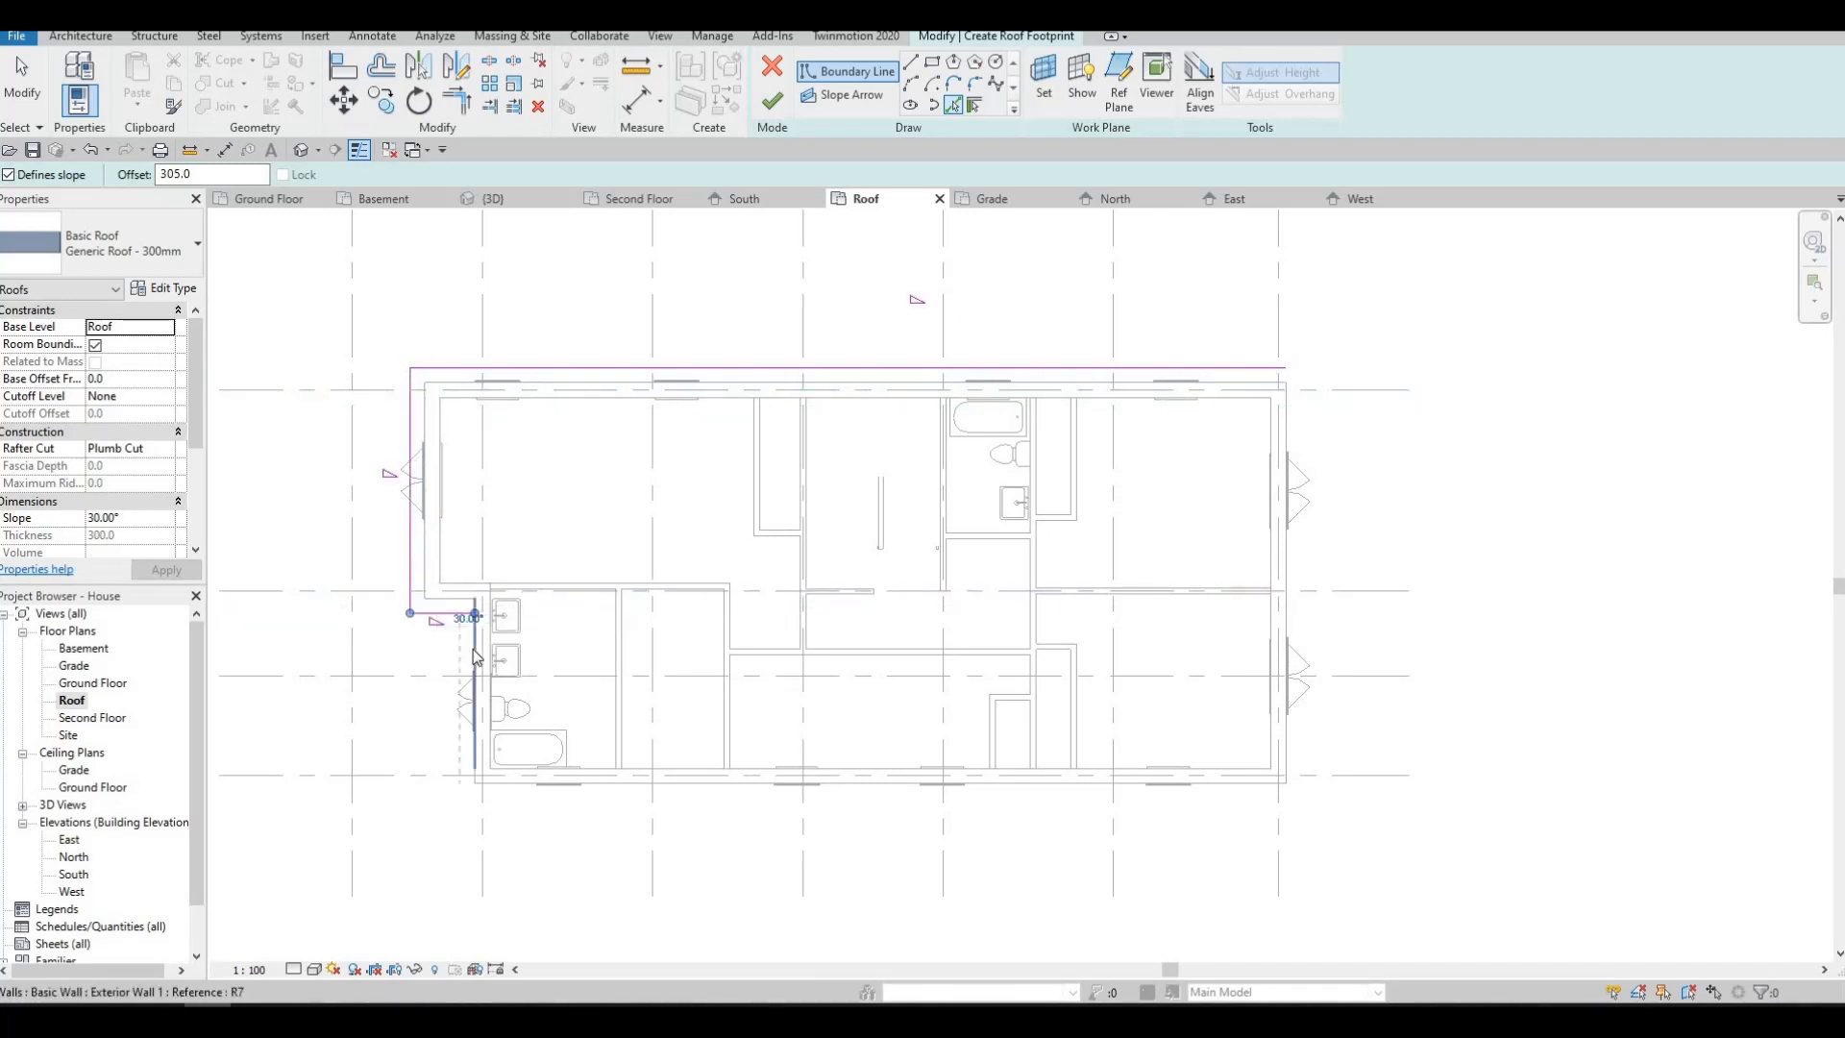
left_click(488, 659)
left_click(515, 788)
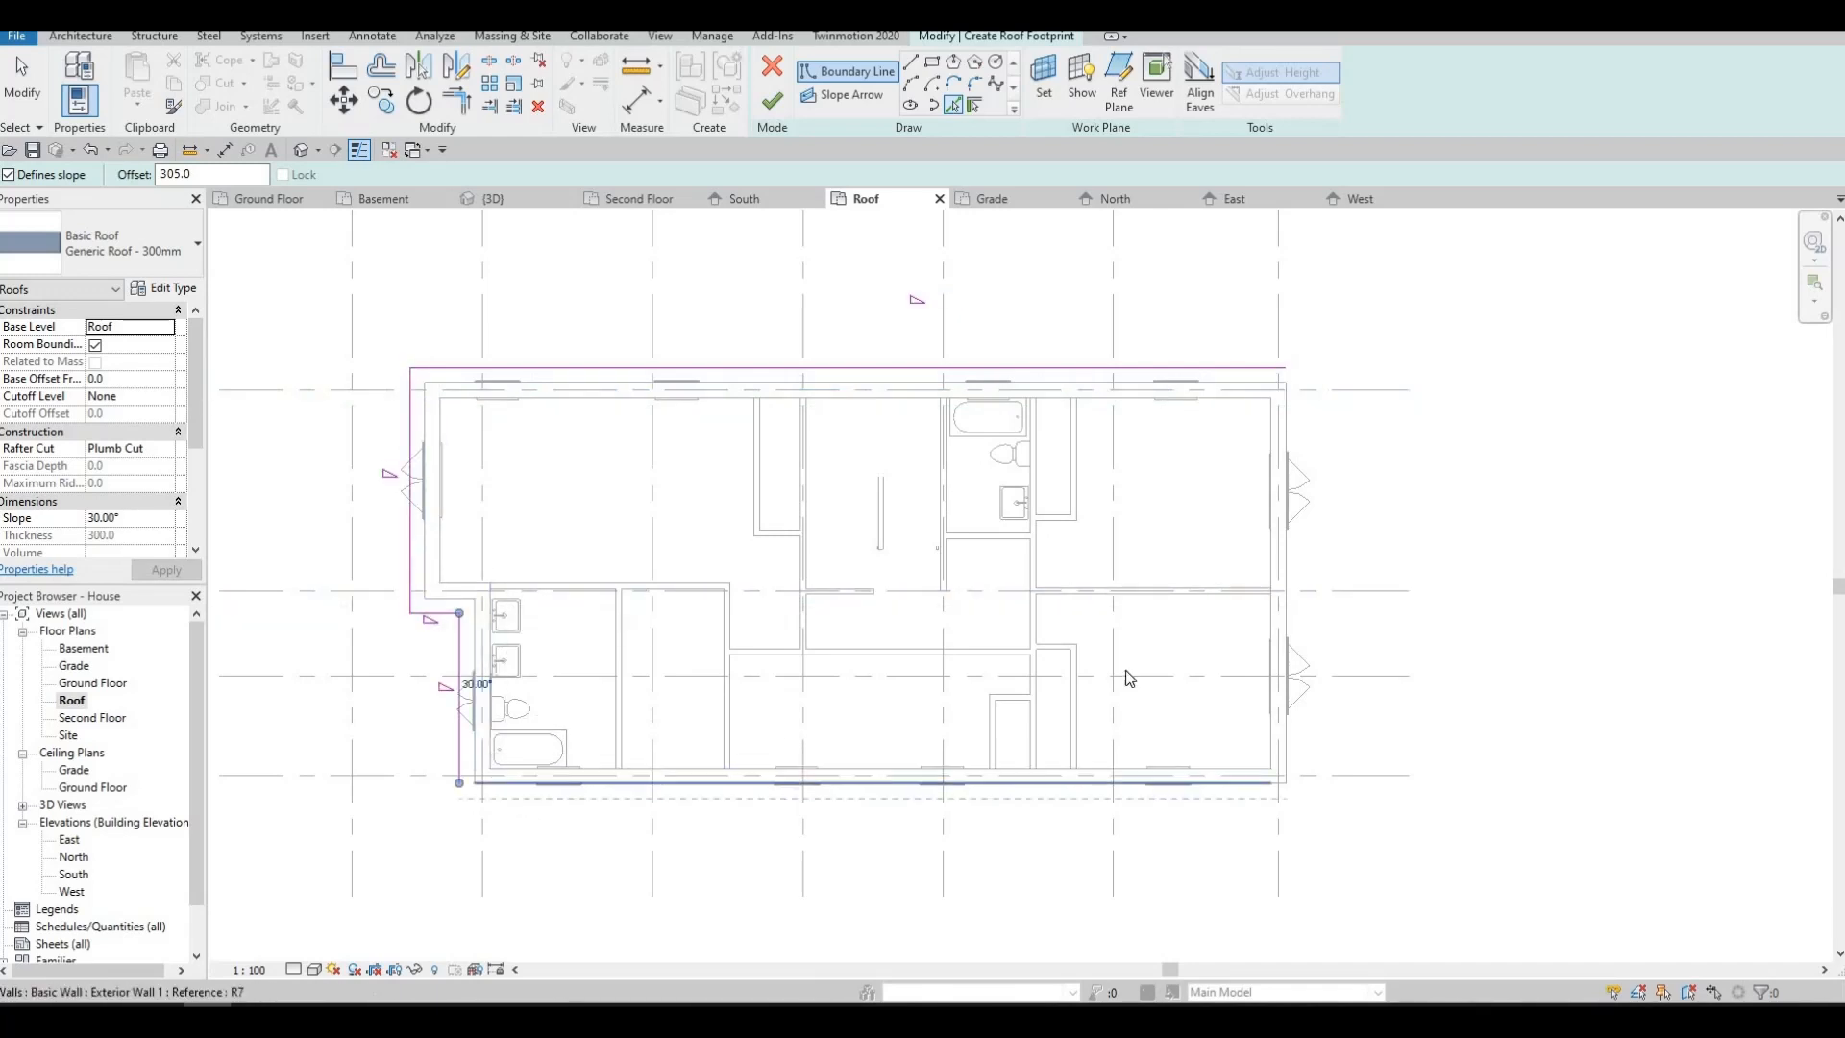
left_click(1294, 586)
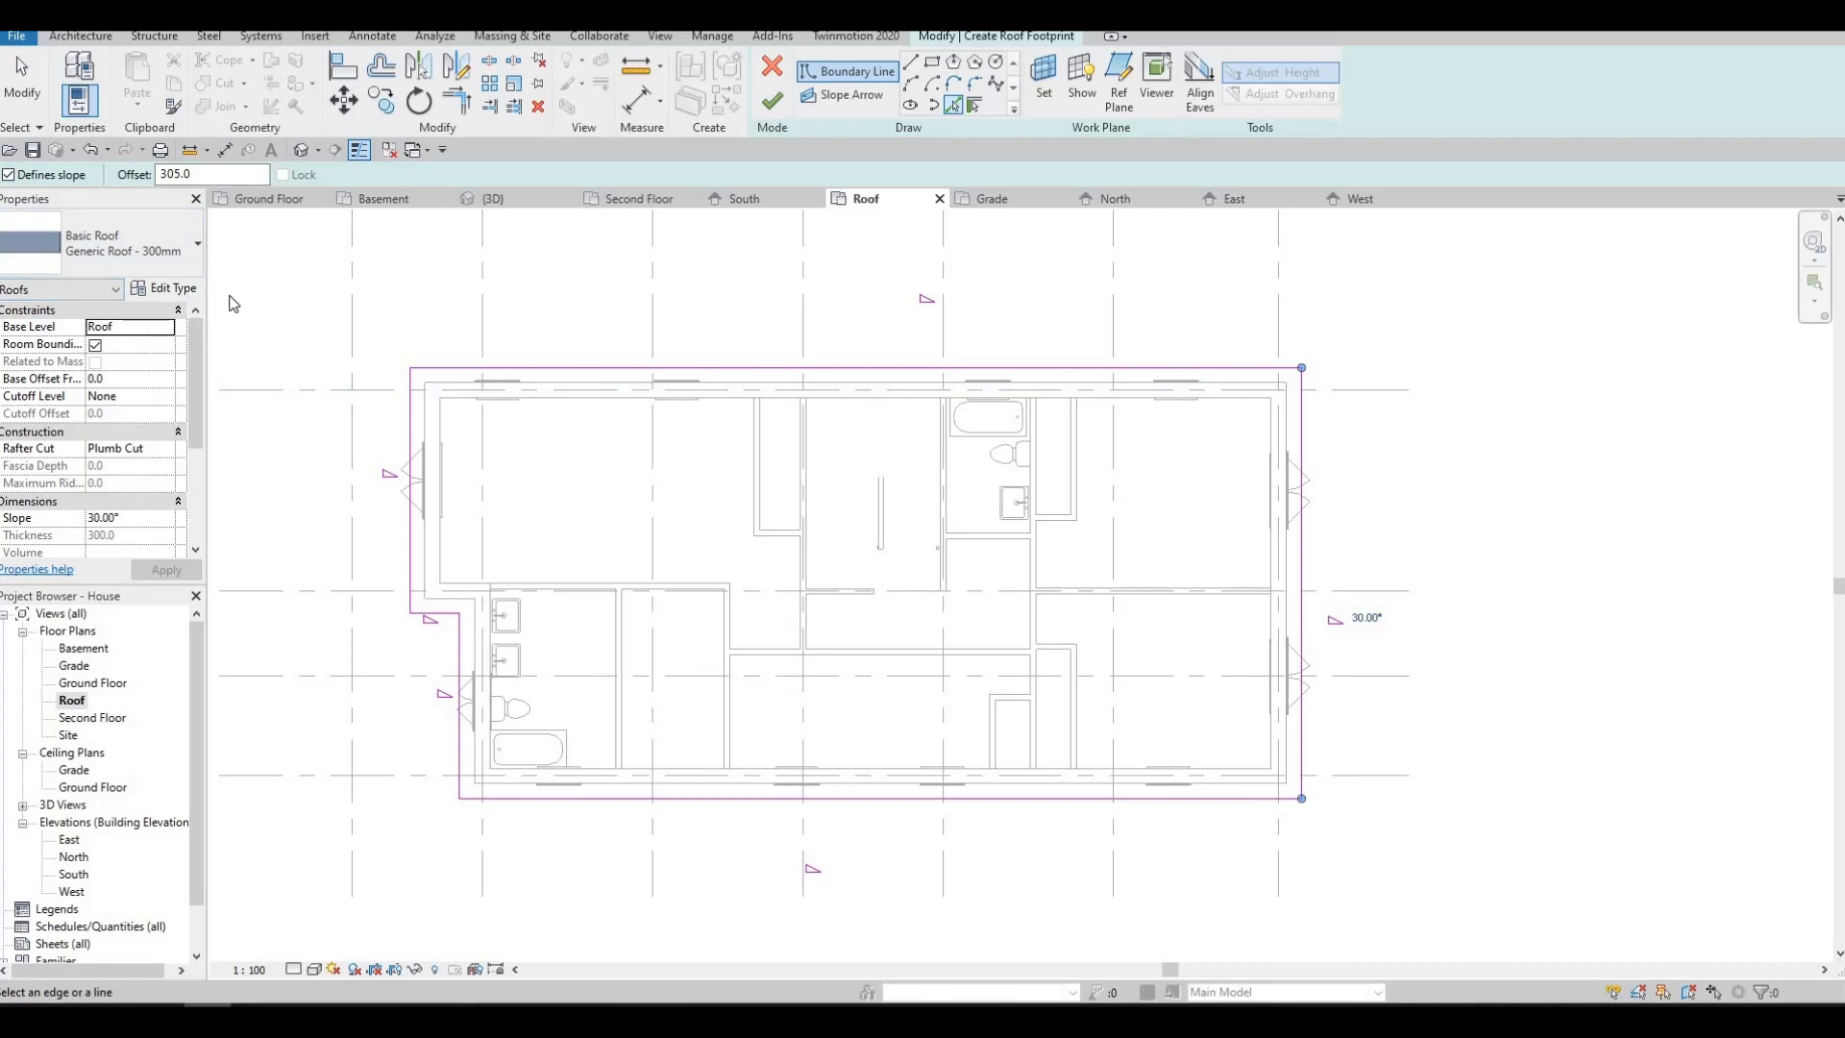
- Duplicate the Generic Roof - 300mm type as "Roof 1"
left_click(164, 288)
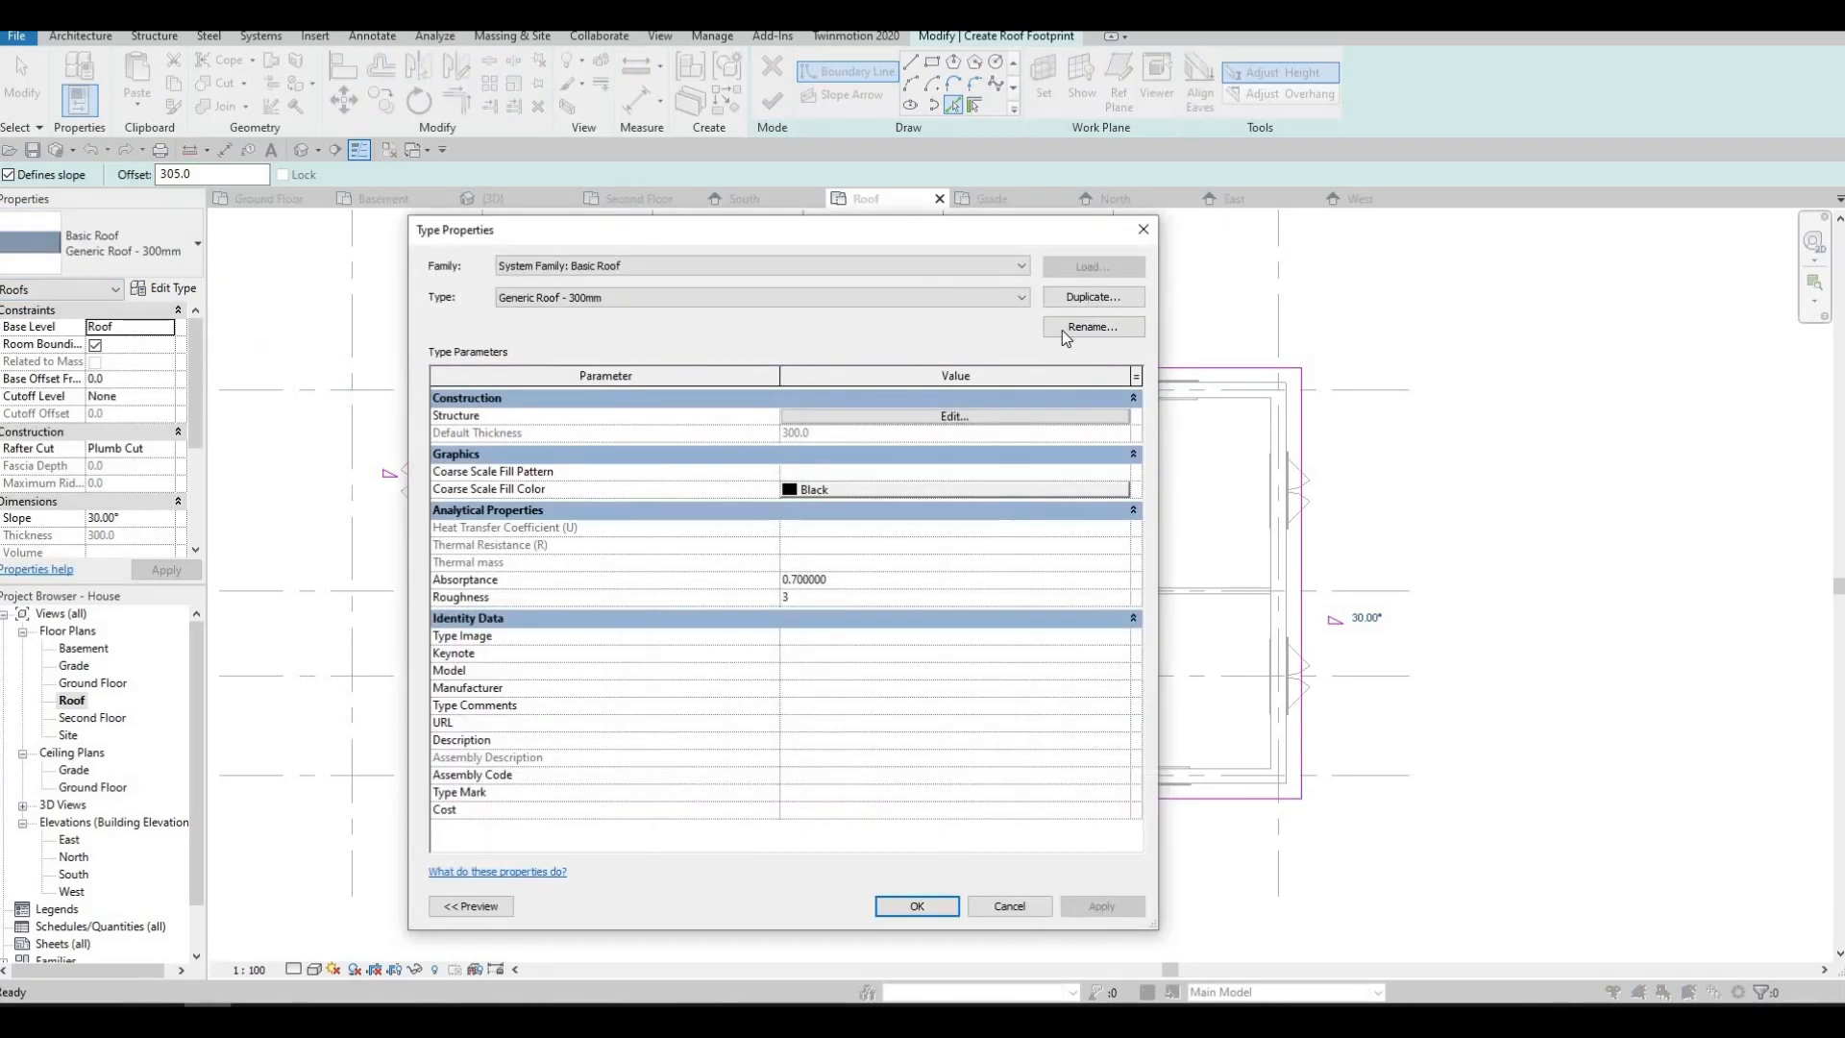
left_click(1092, 297)
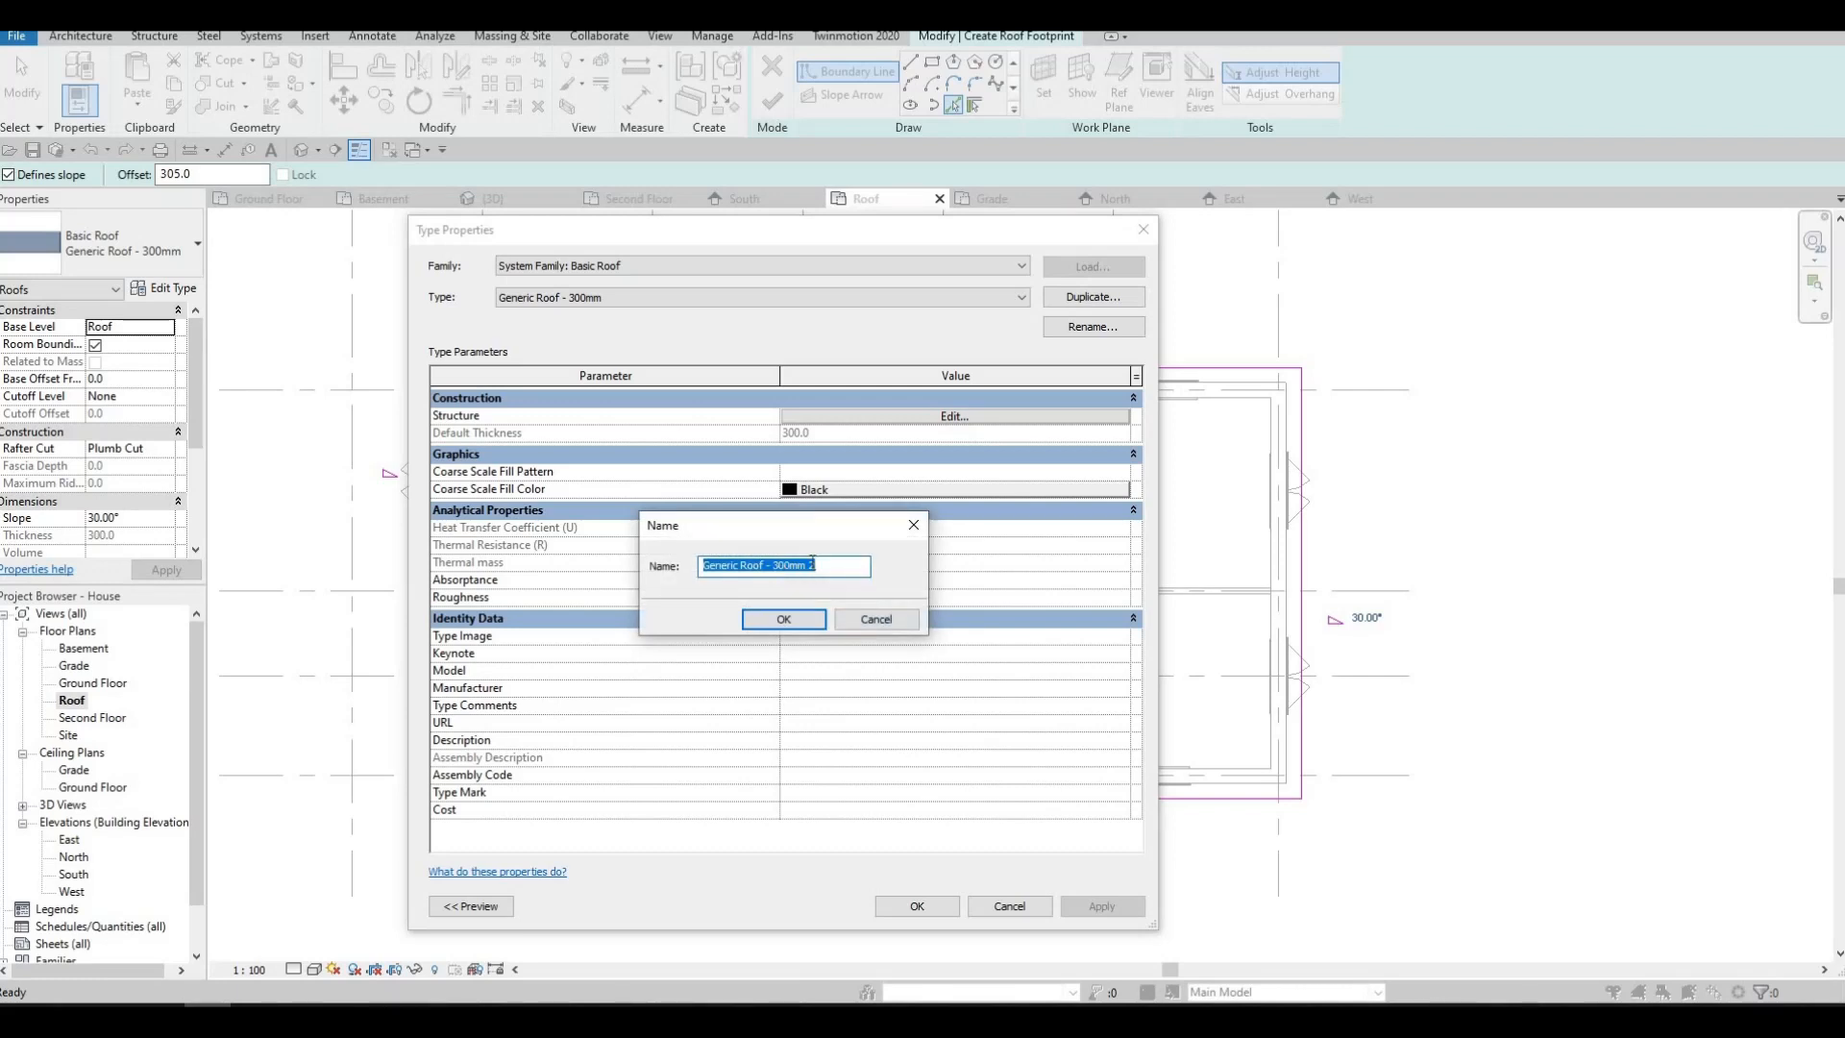
type("Roo")
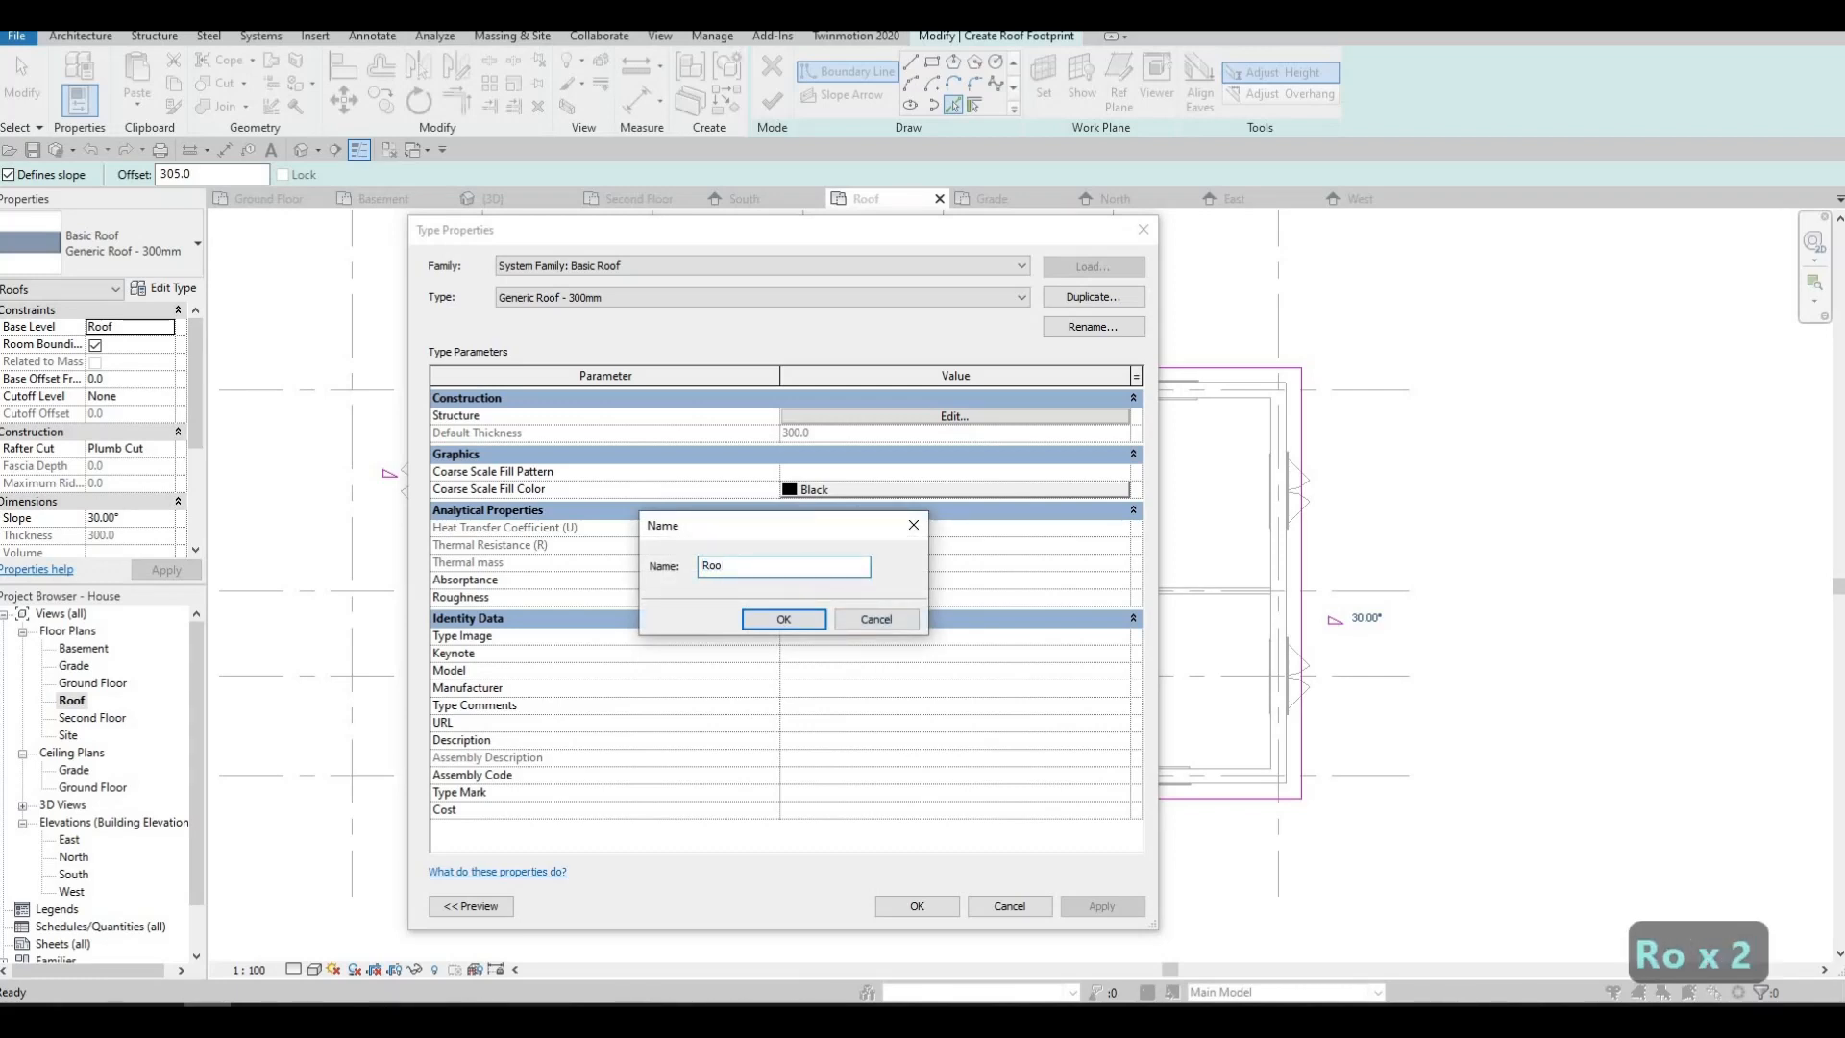
type("f 1")
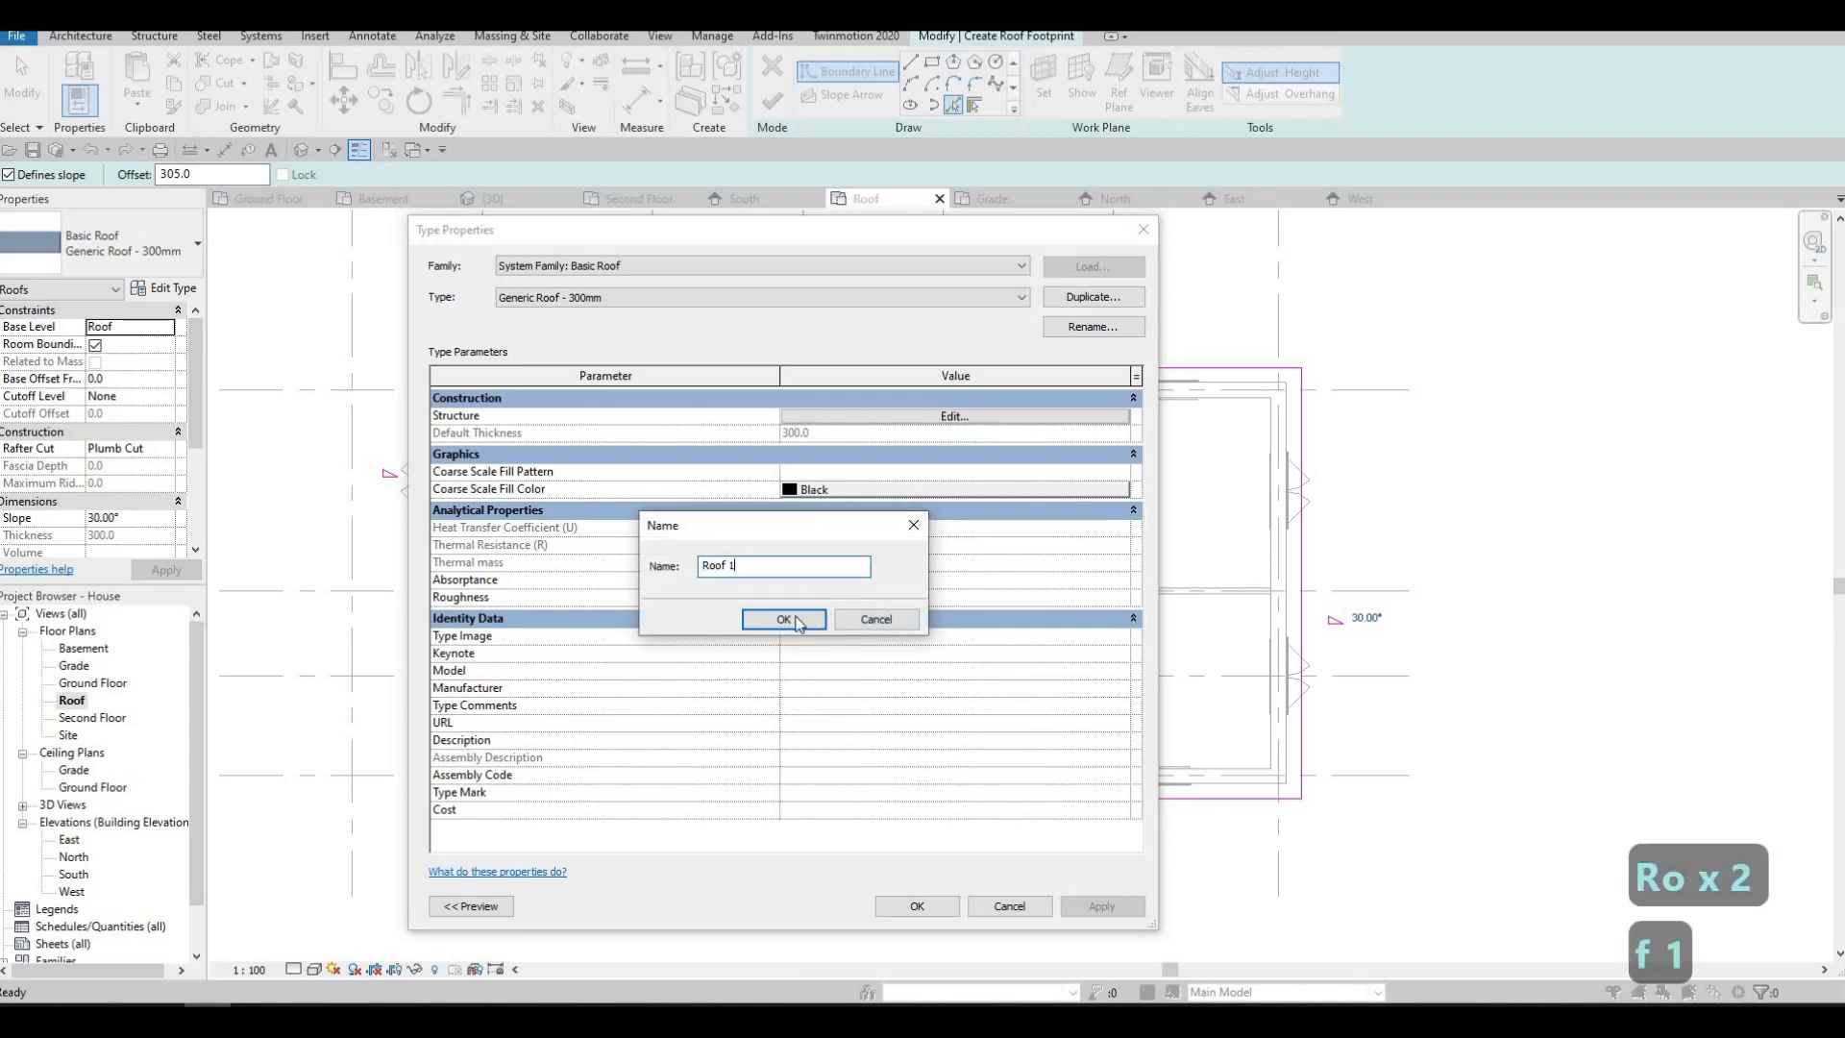
key("Return")
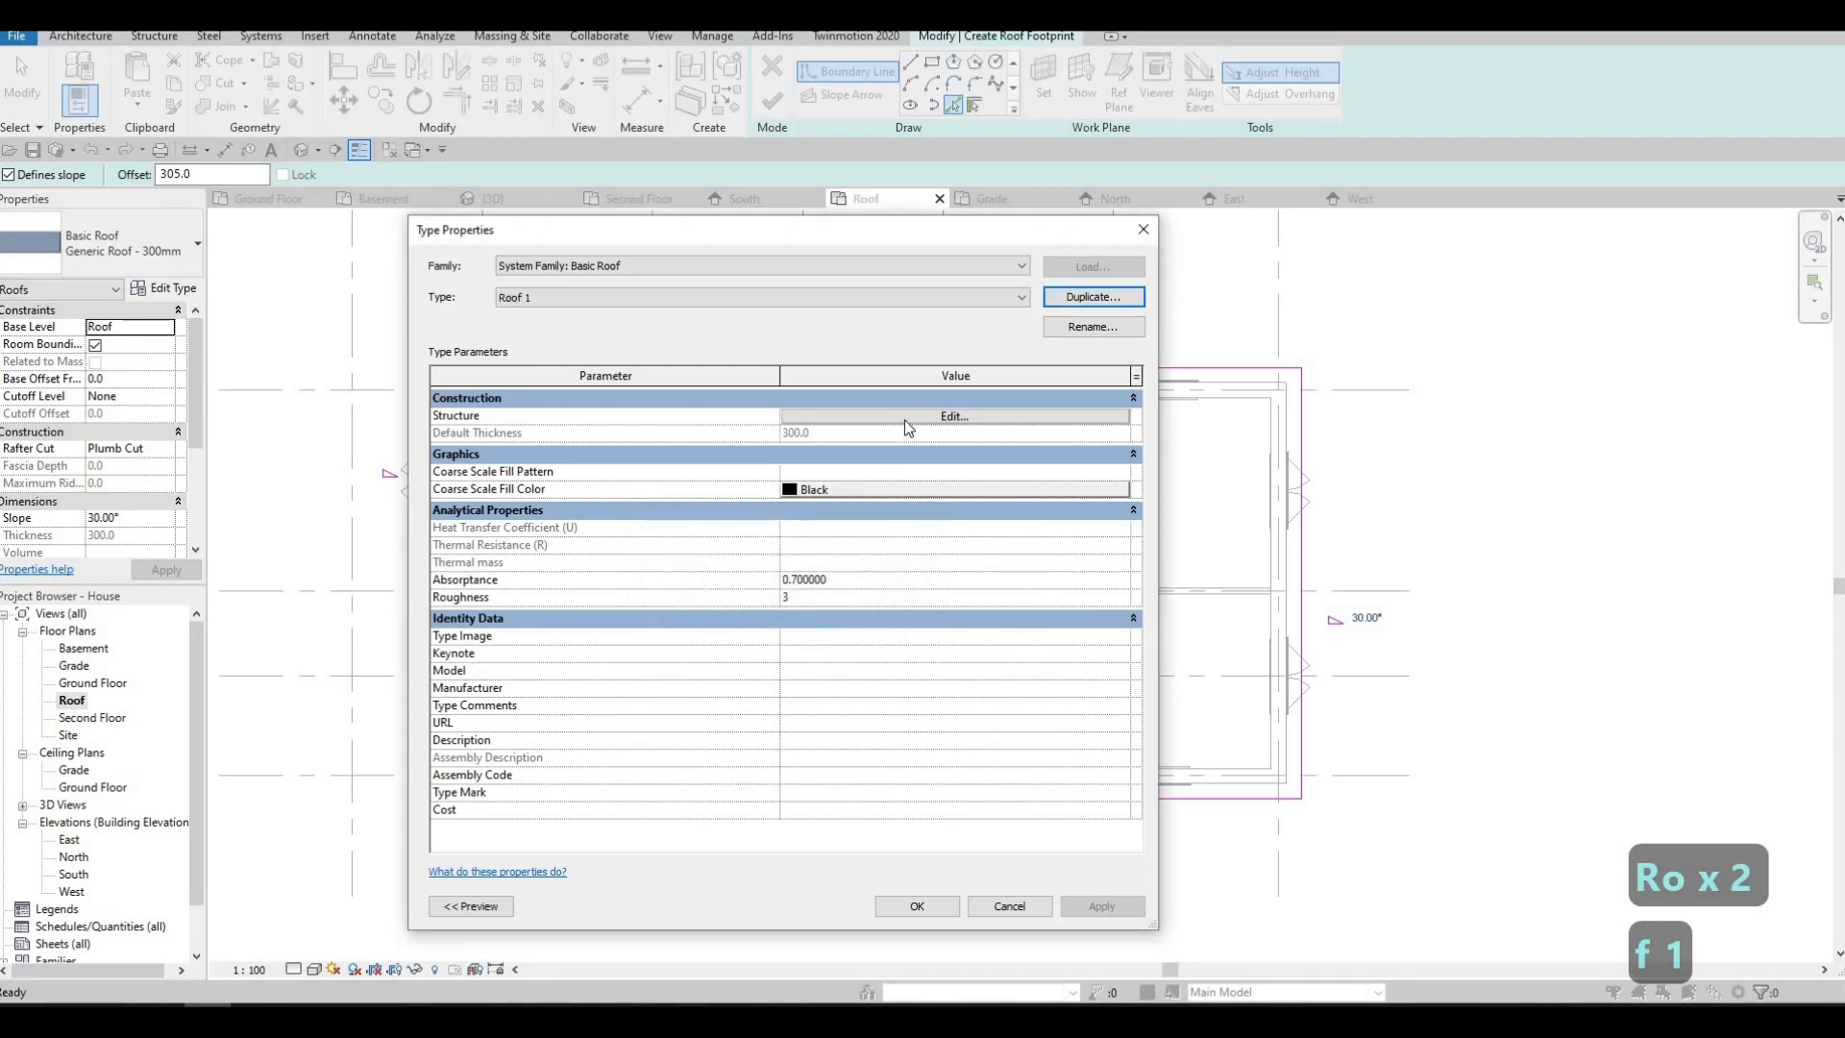
- Open the Roof 1 layer structure and insert a new layer above the upper core boundary
left_click(905, 420)
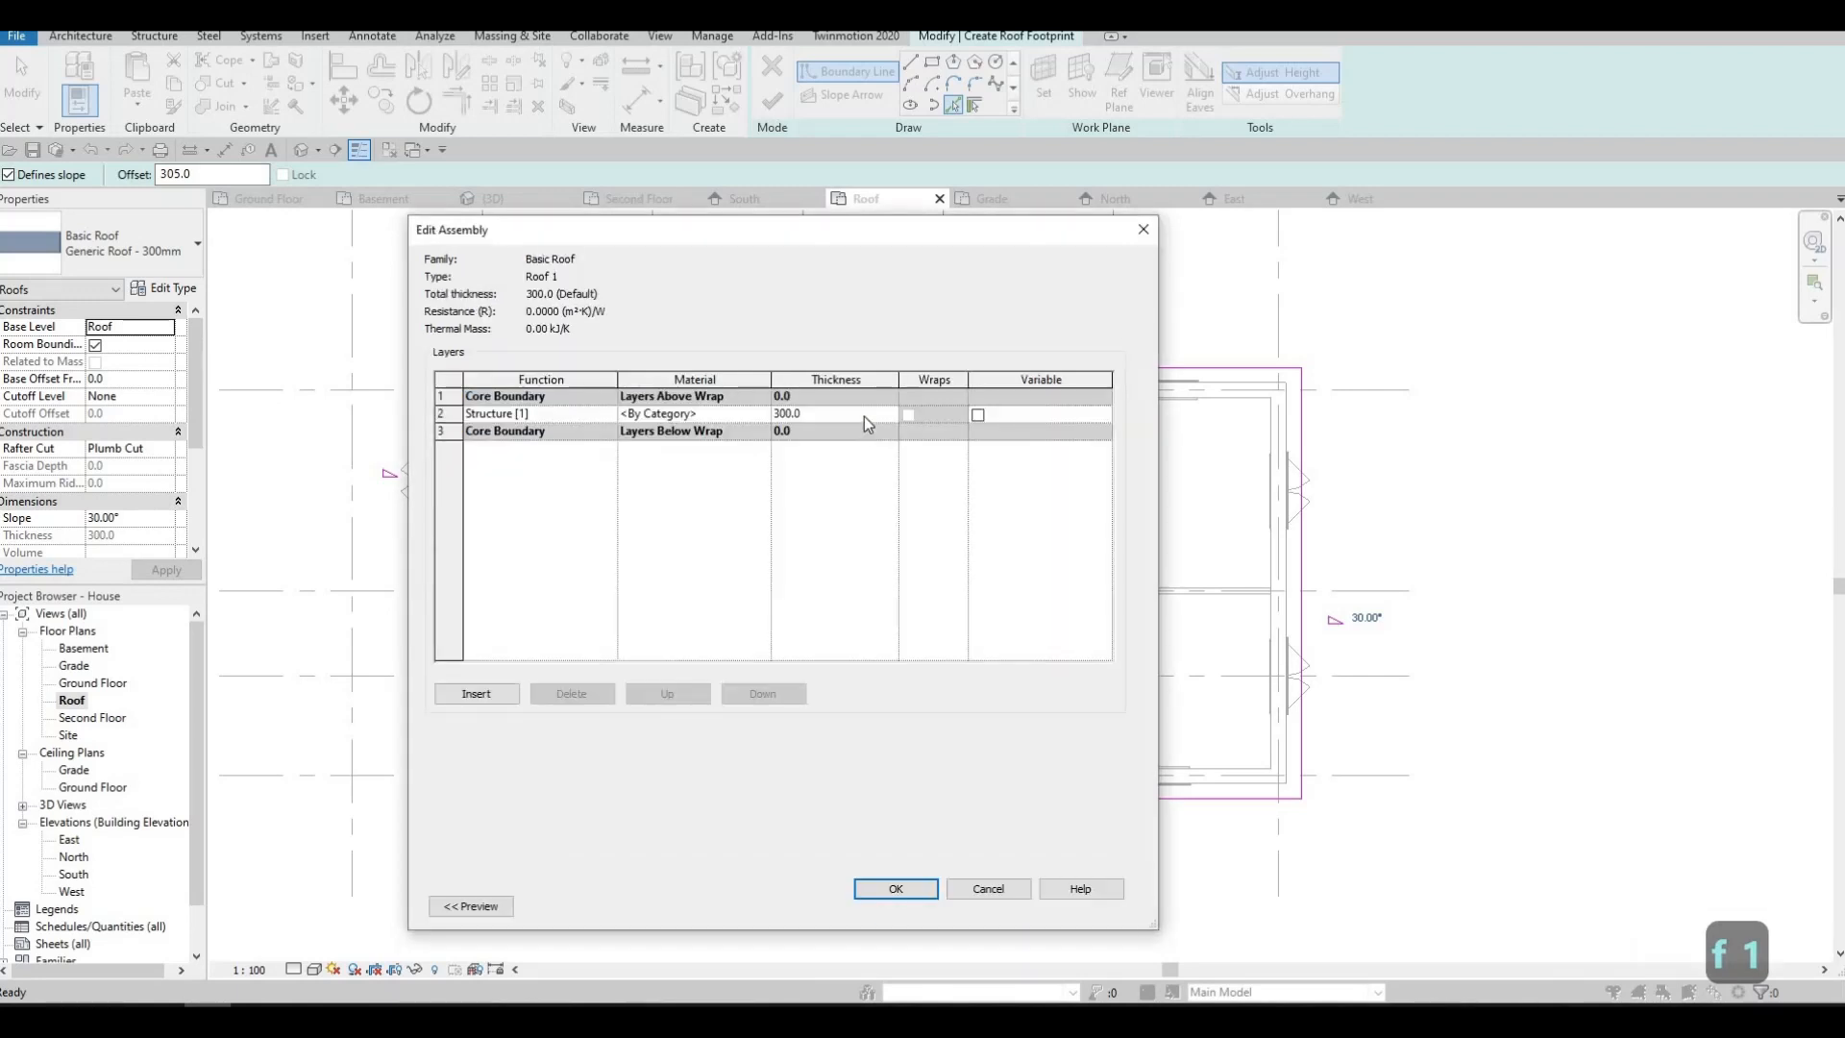
left_click(865, 415)
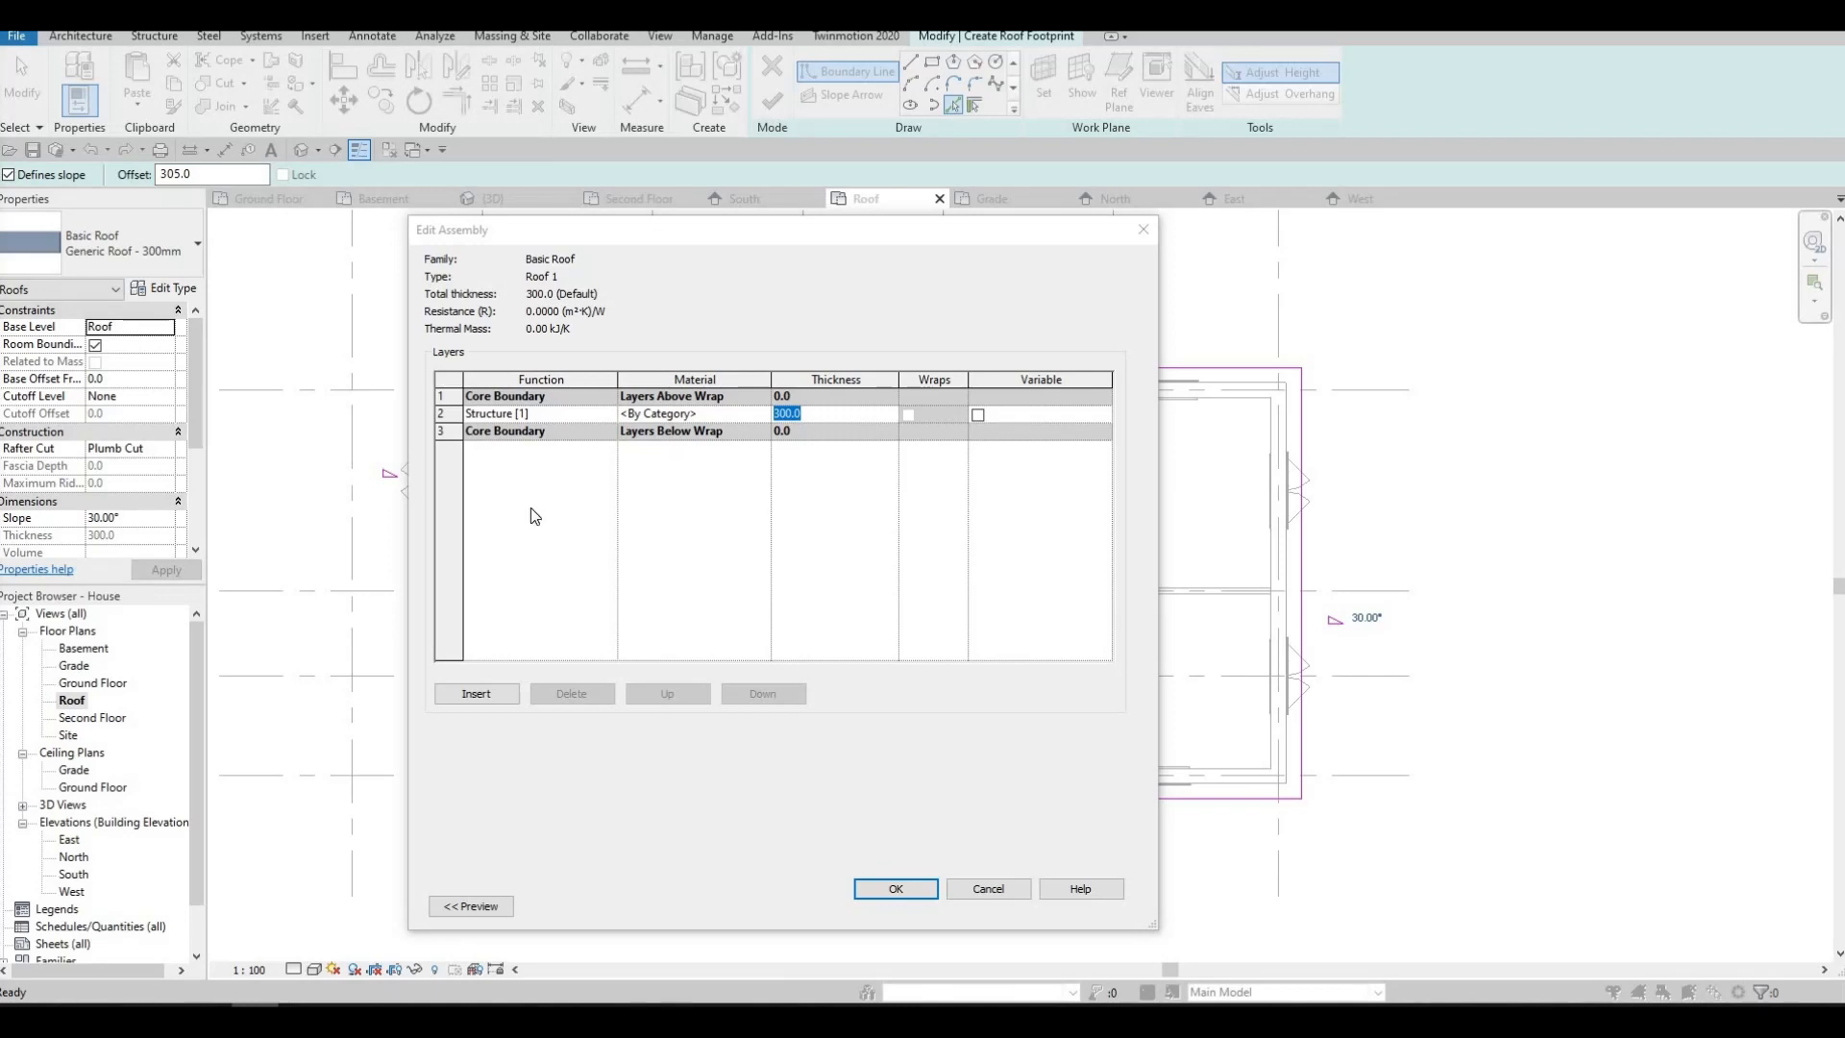
left_click(713, 417)
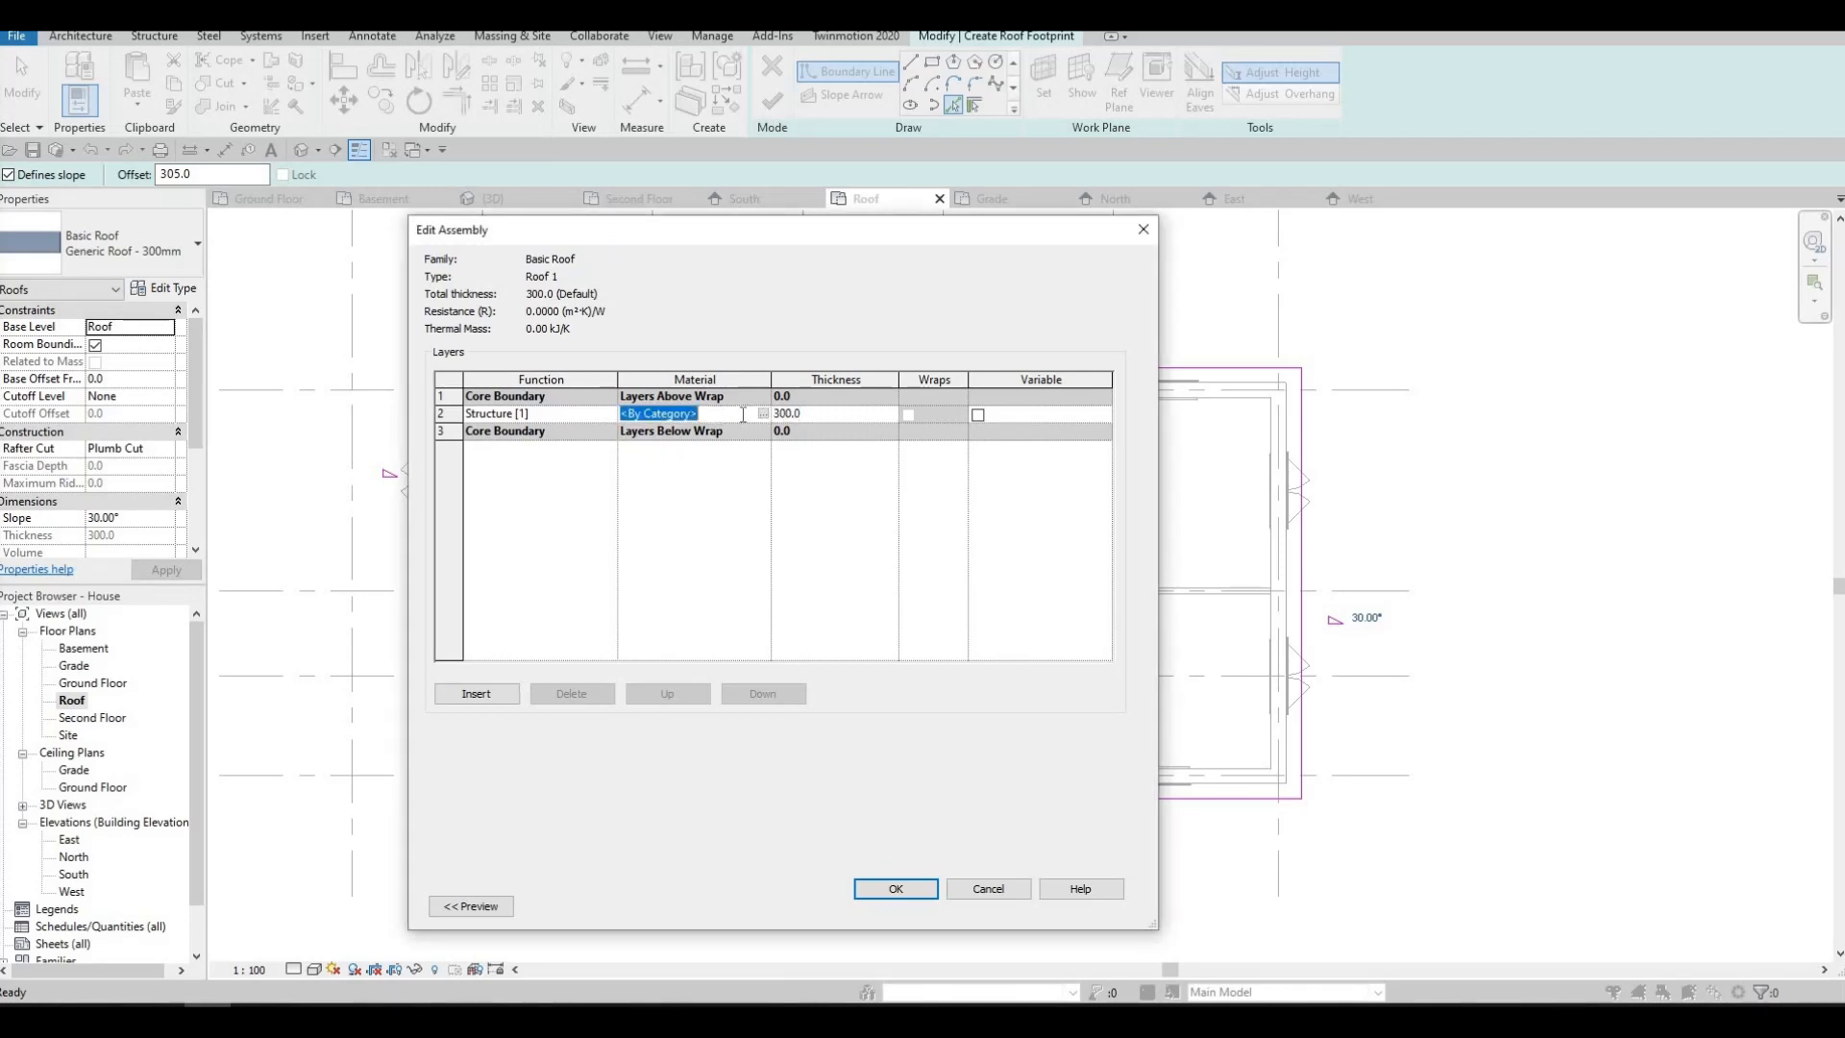
left_click(477, 694)
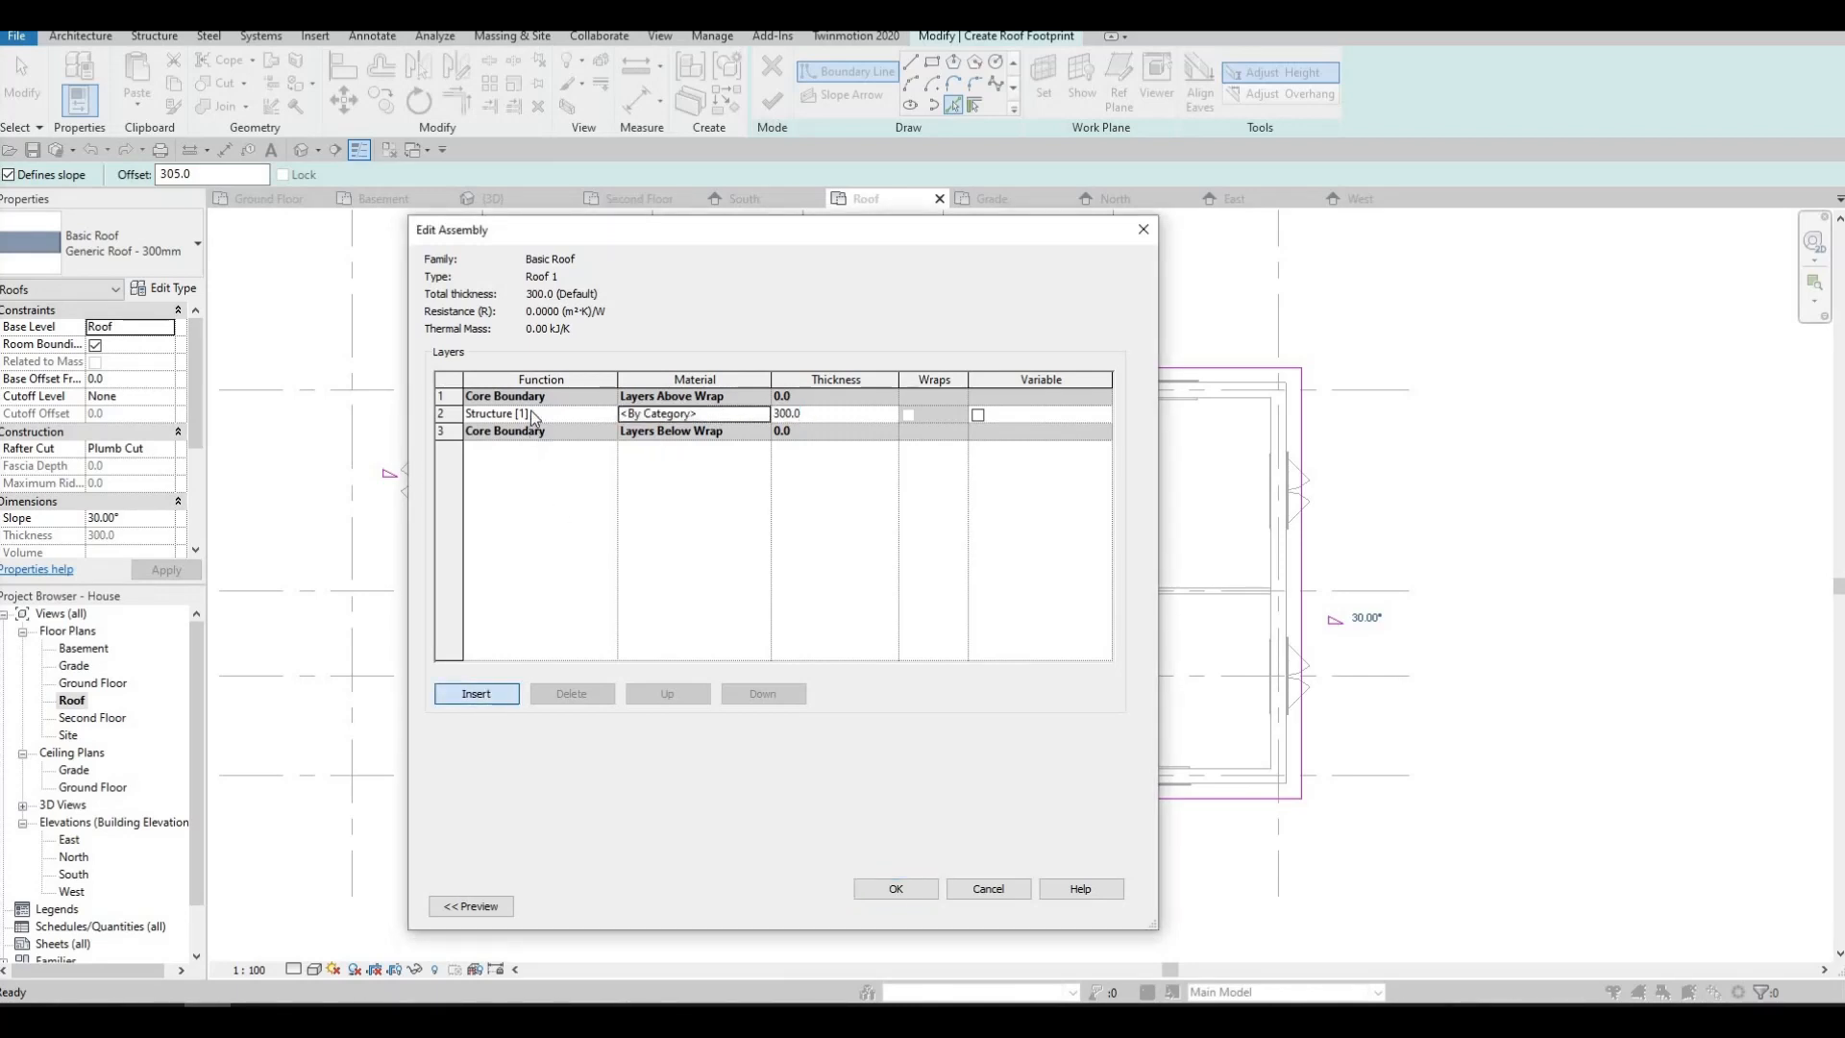
left_click(664, 694)
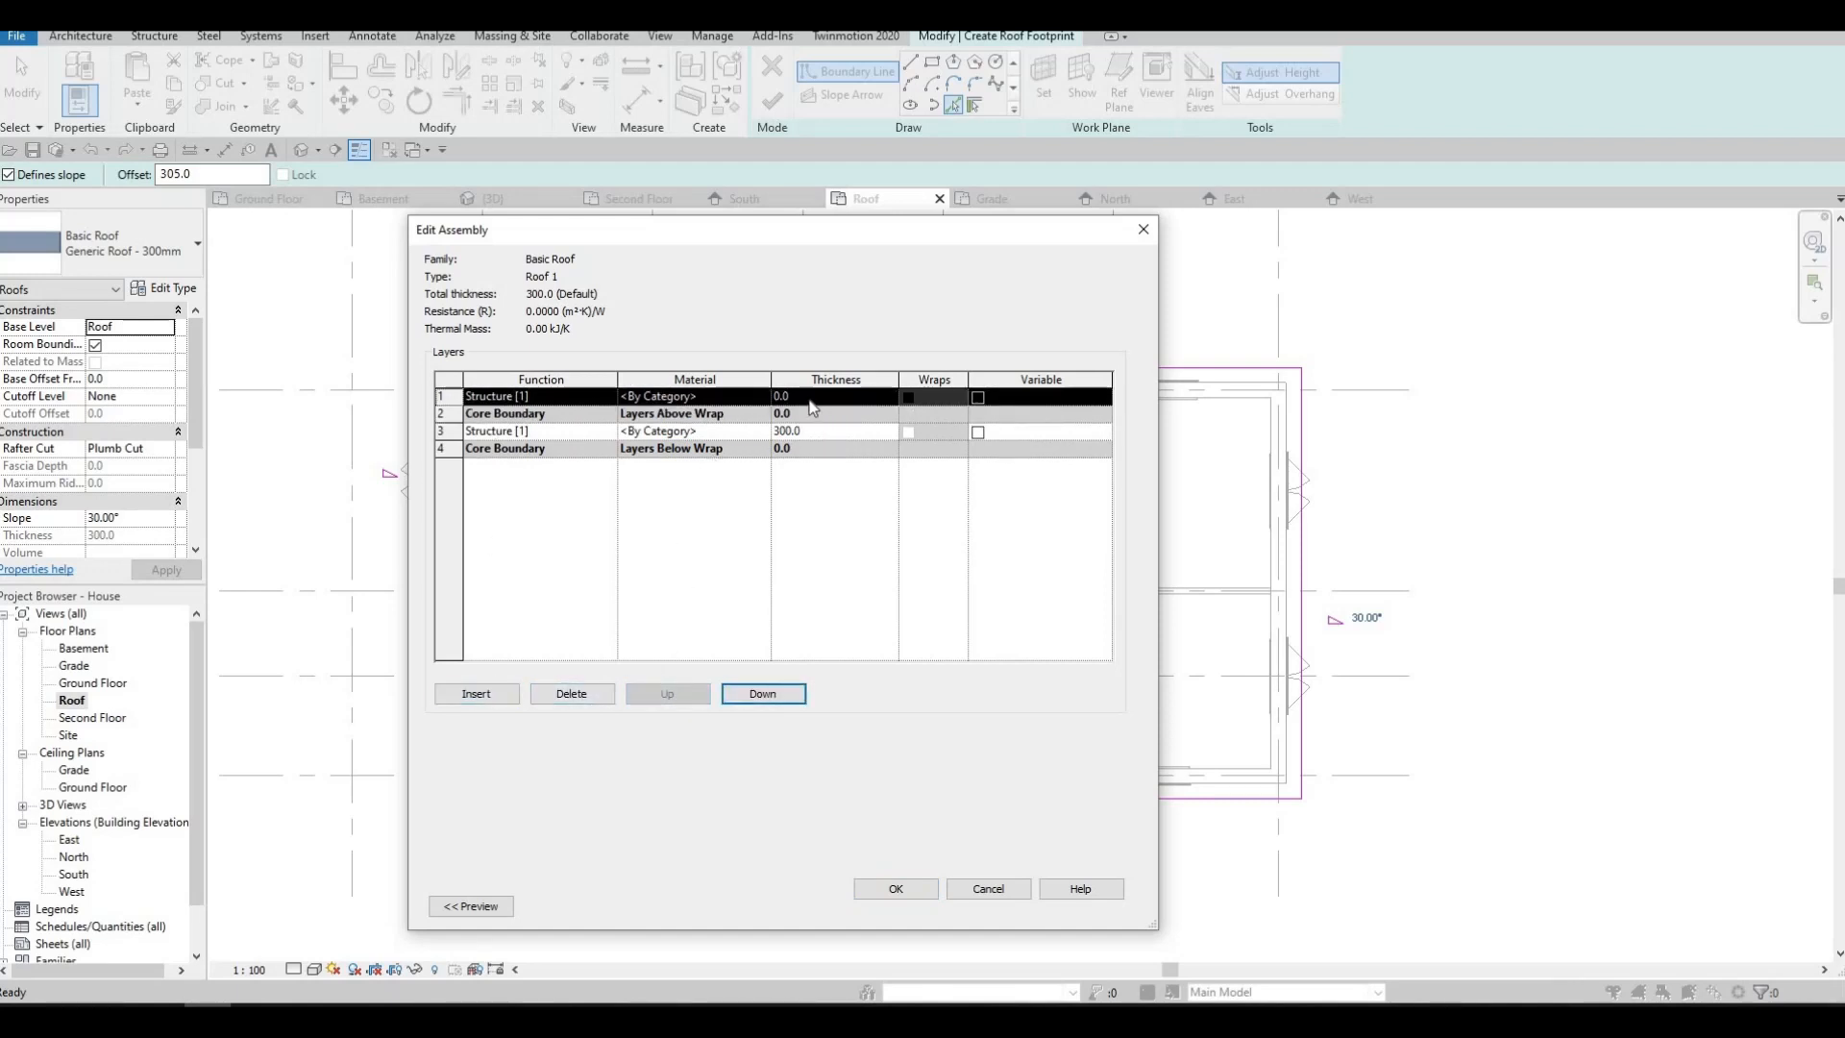
- Find the Asphalt Shingle material and assign it to the new outermost roof layer
left_click(807, 400)
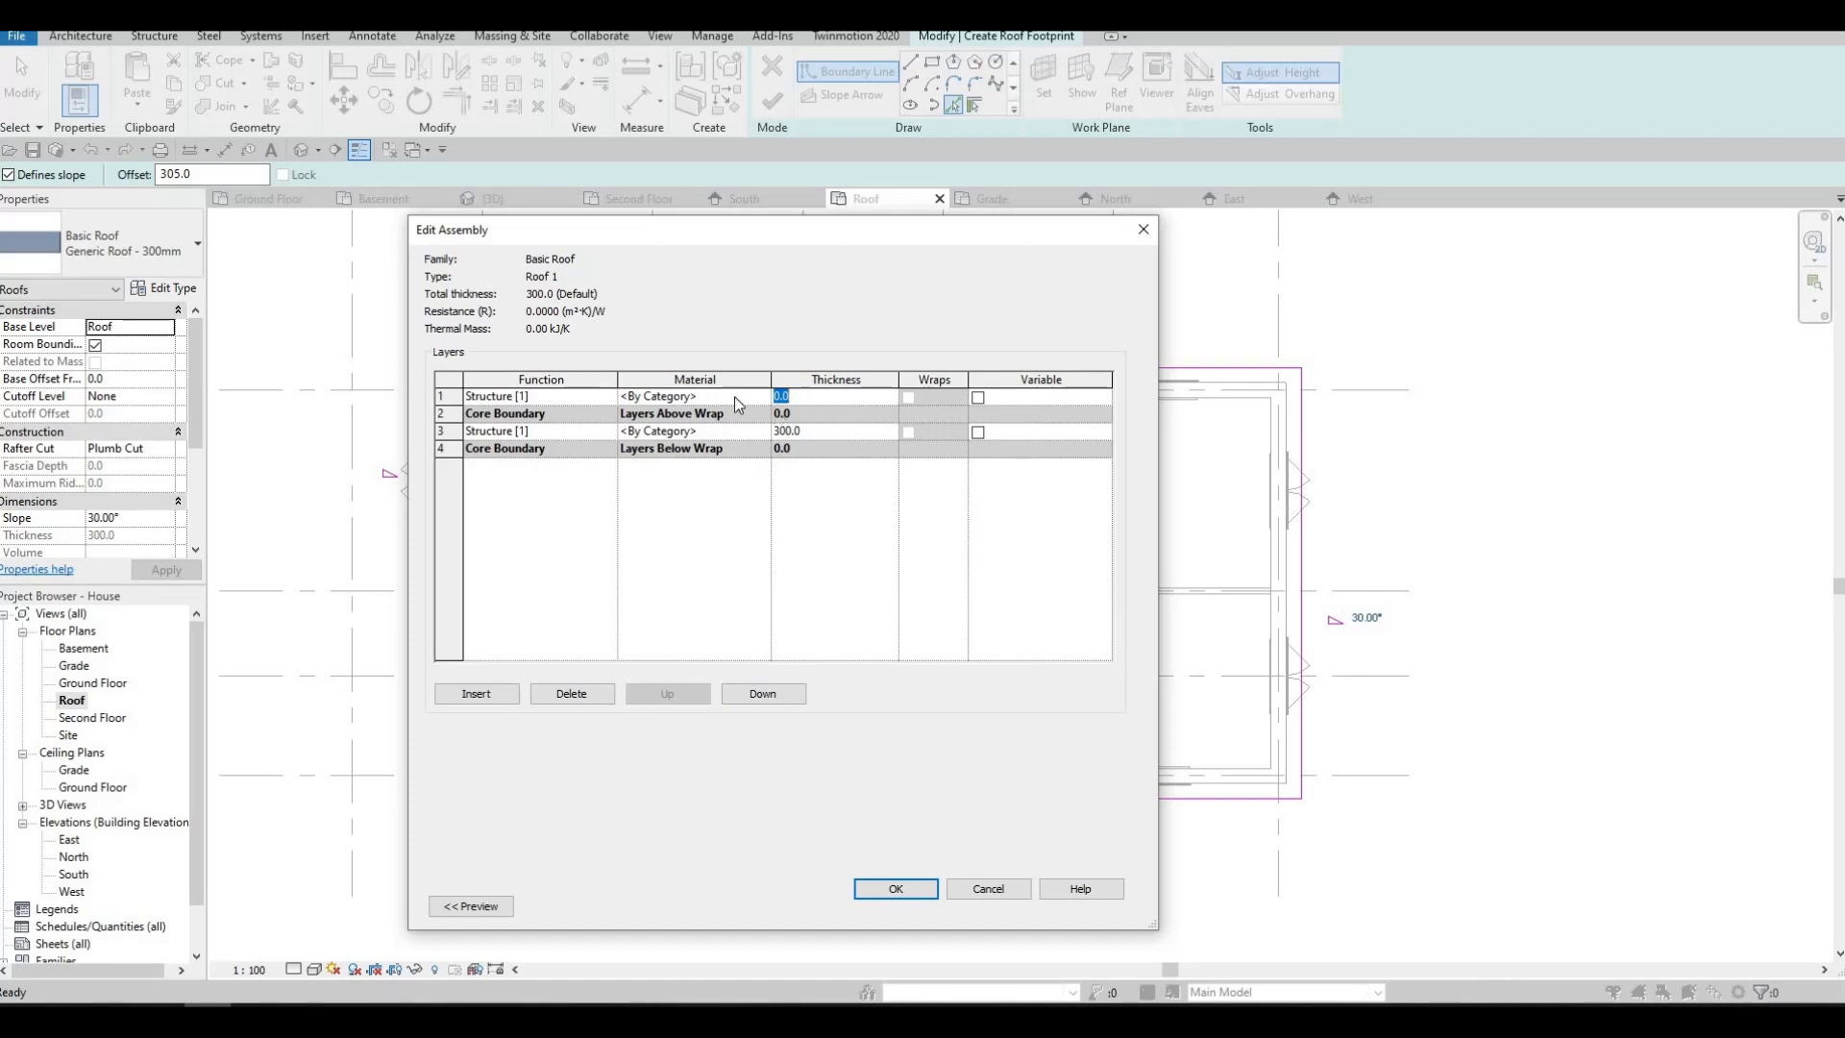
left_click(758, 396)
left_click(763, 396)
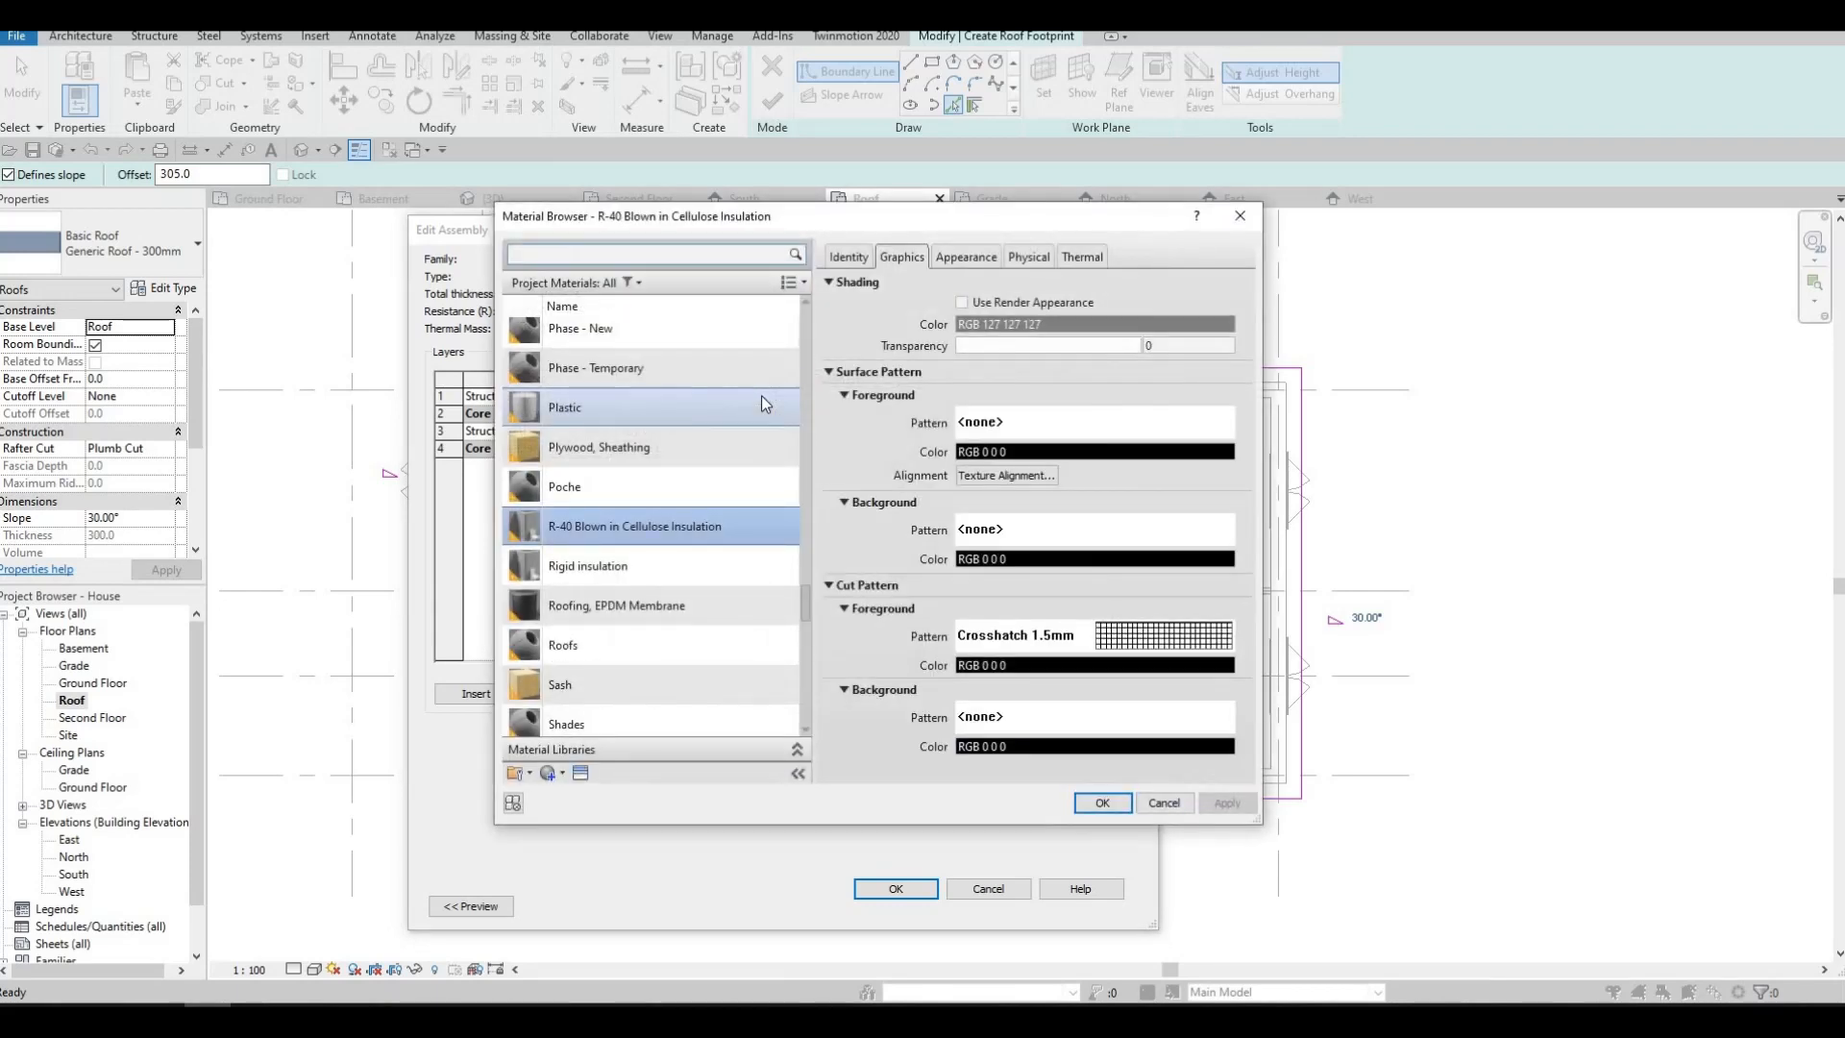
type("ash")
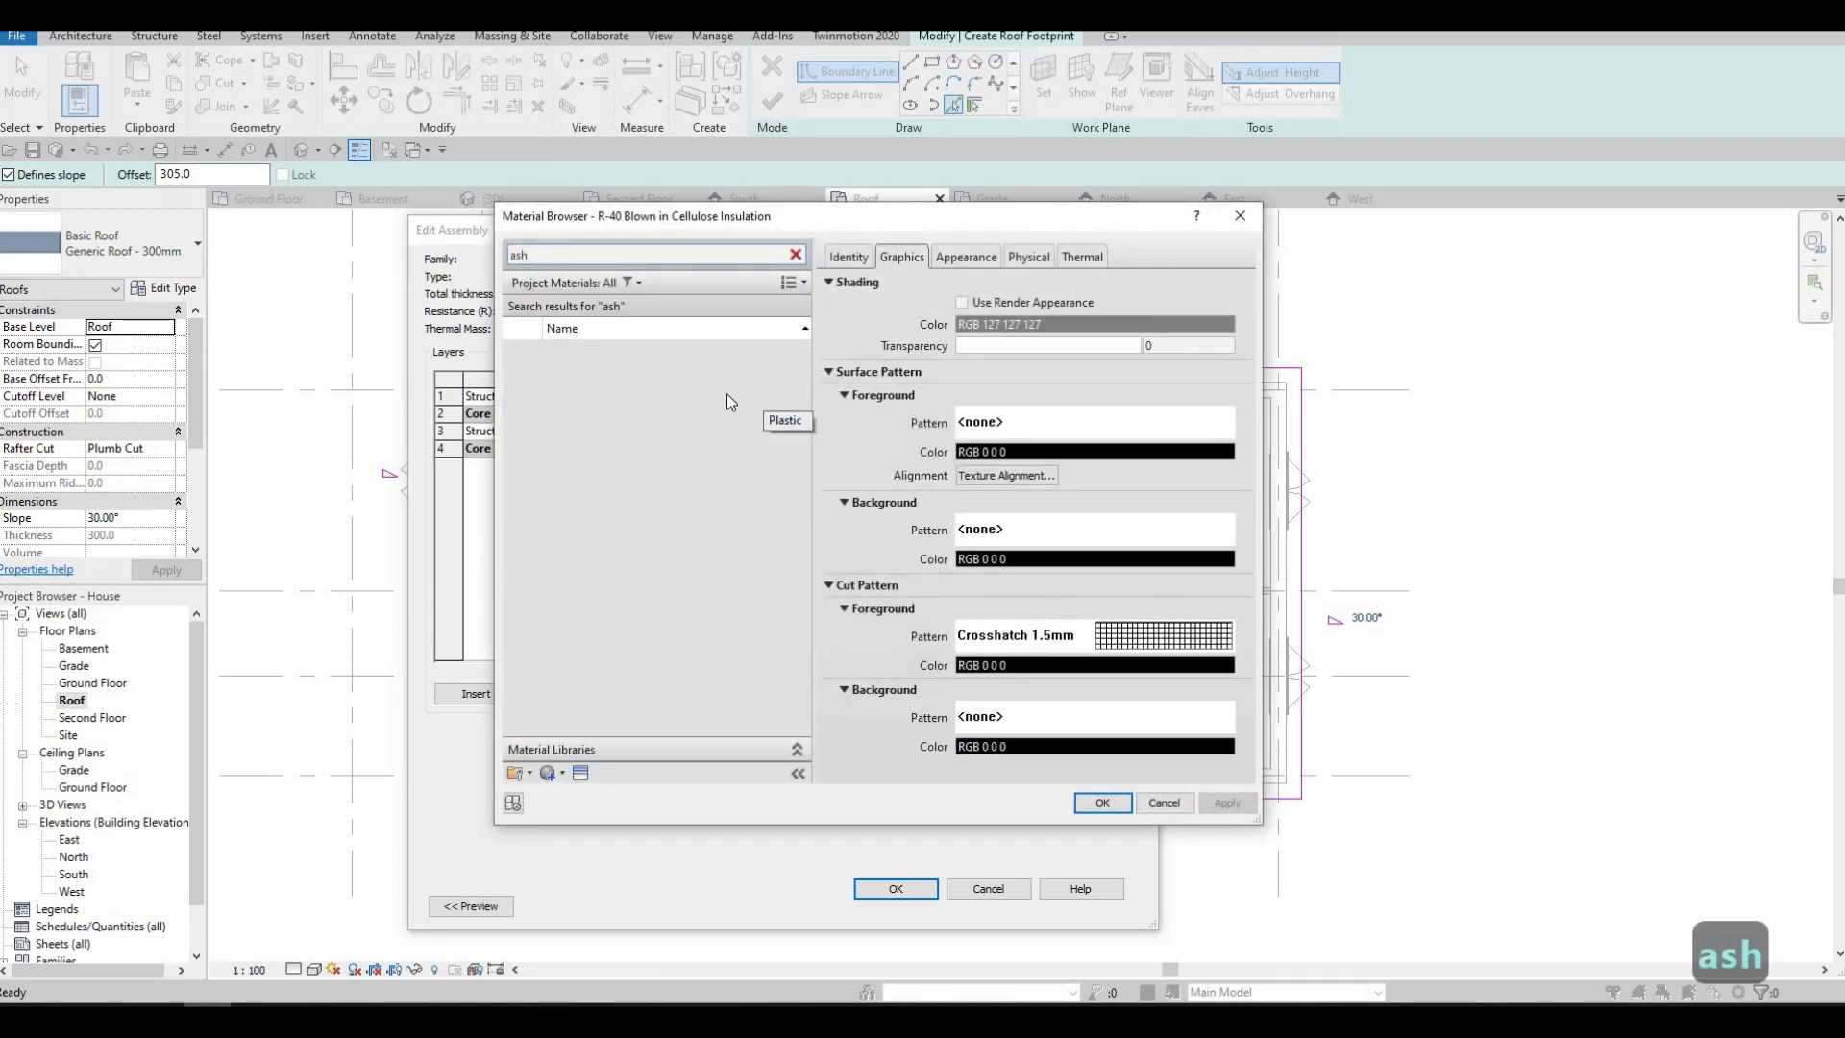
key("BackSpace")
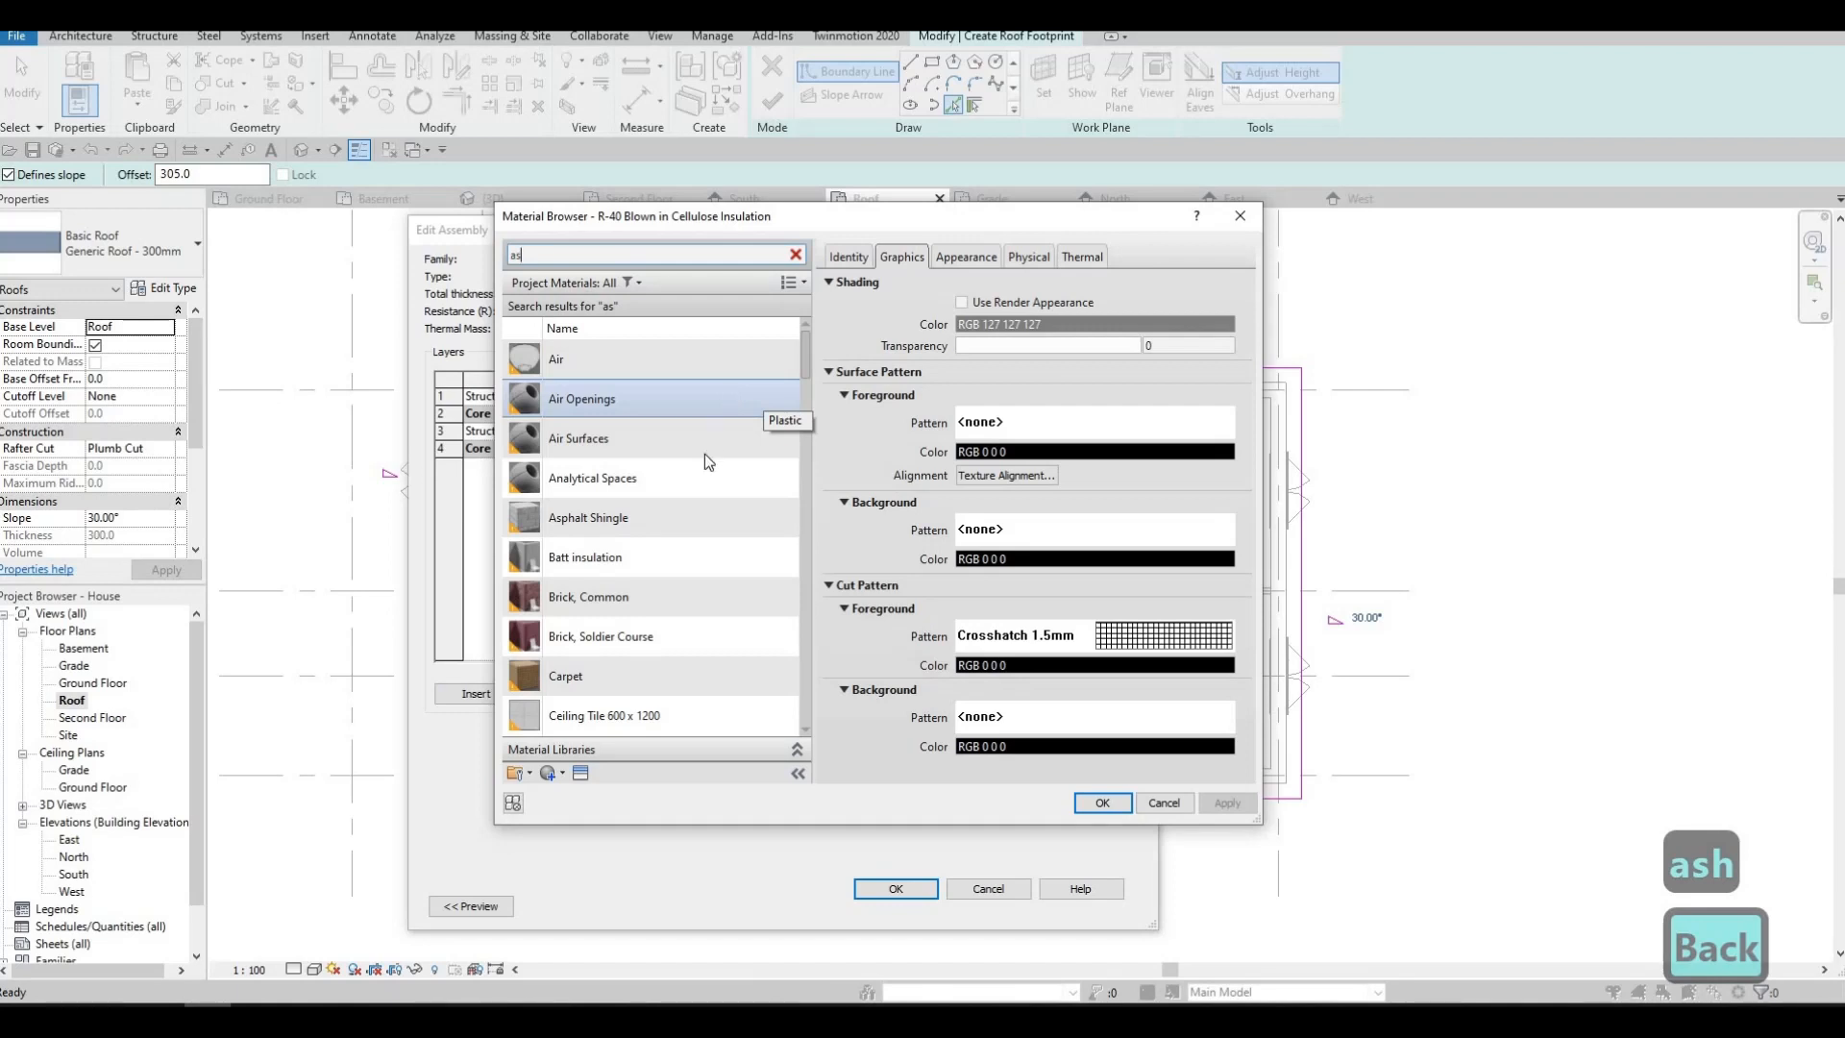
left_click(665, 519)
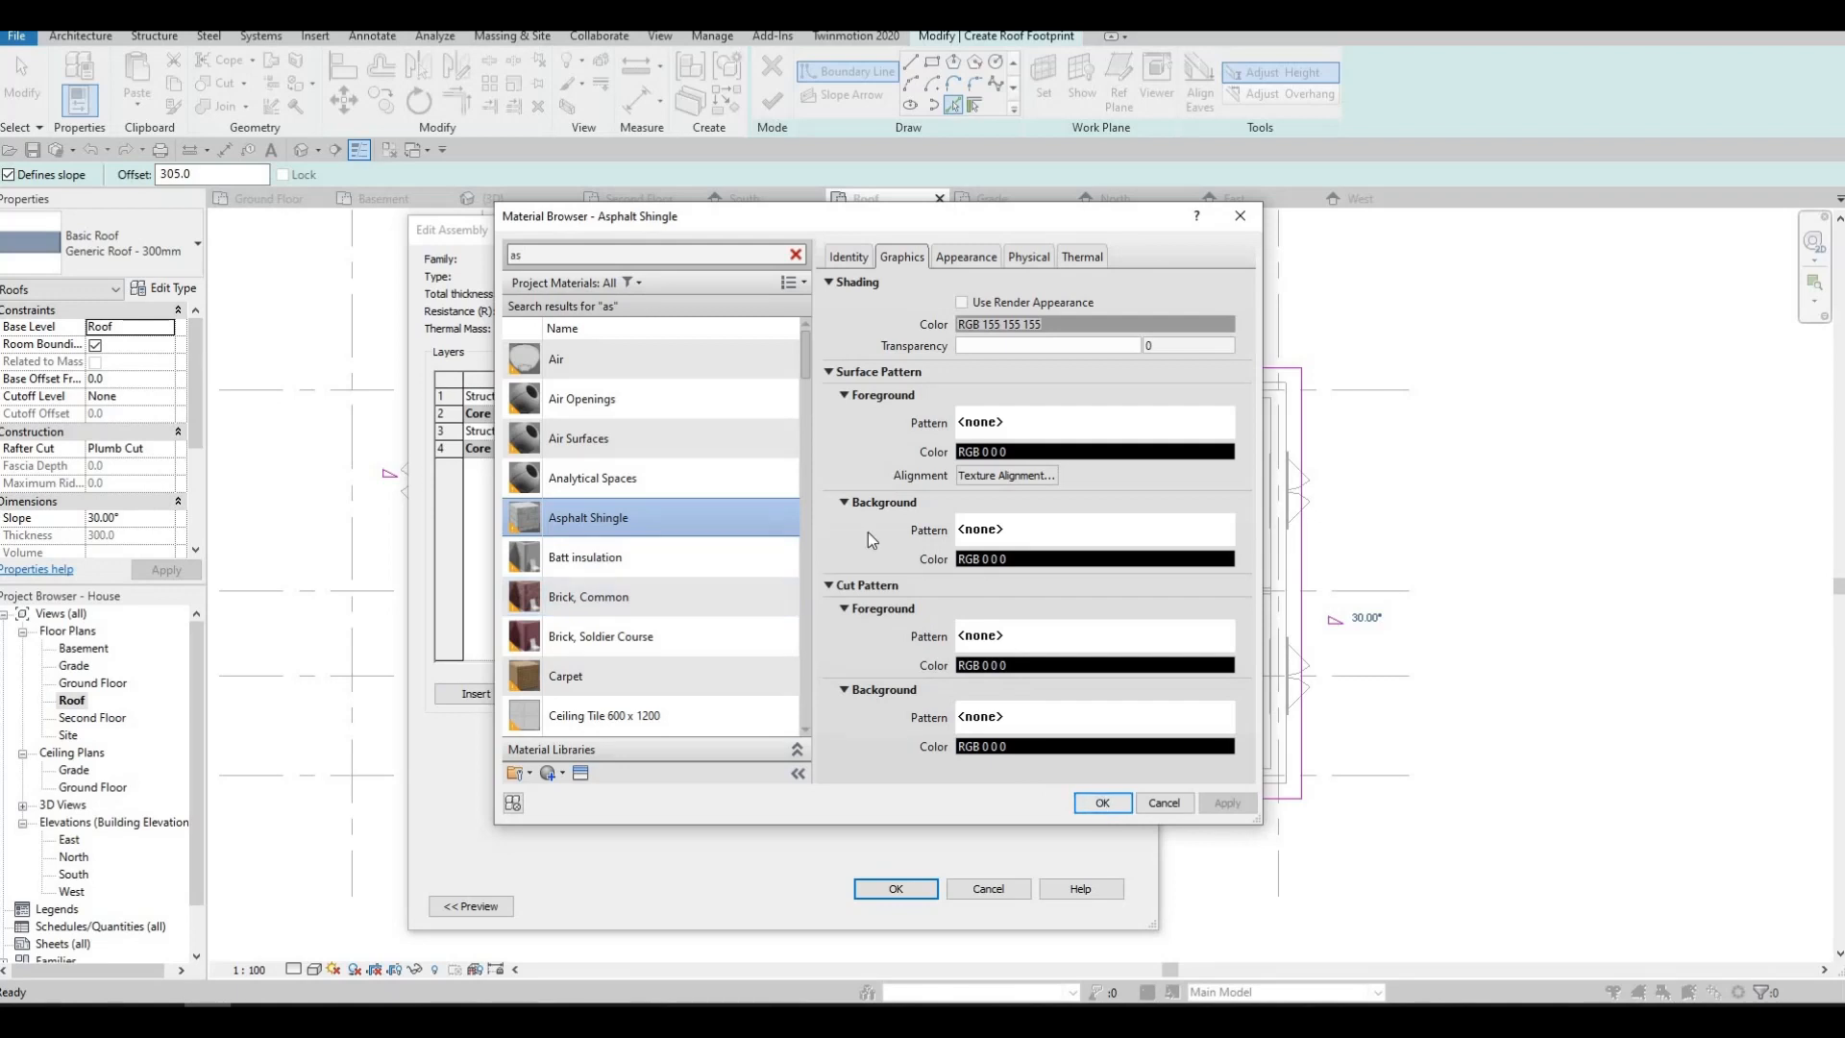
left_click(1102, 802)
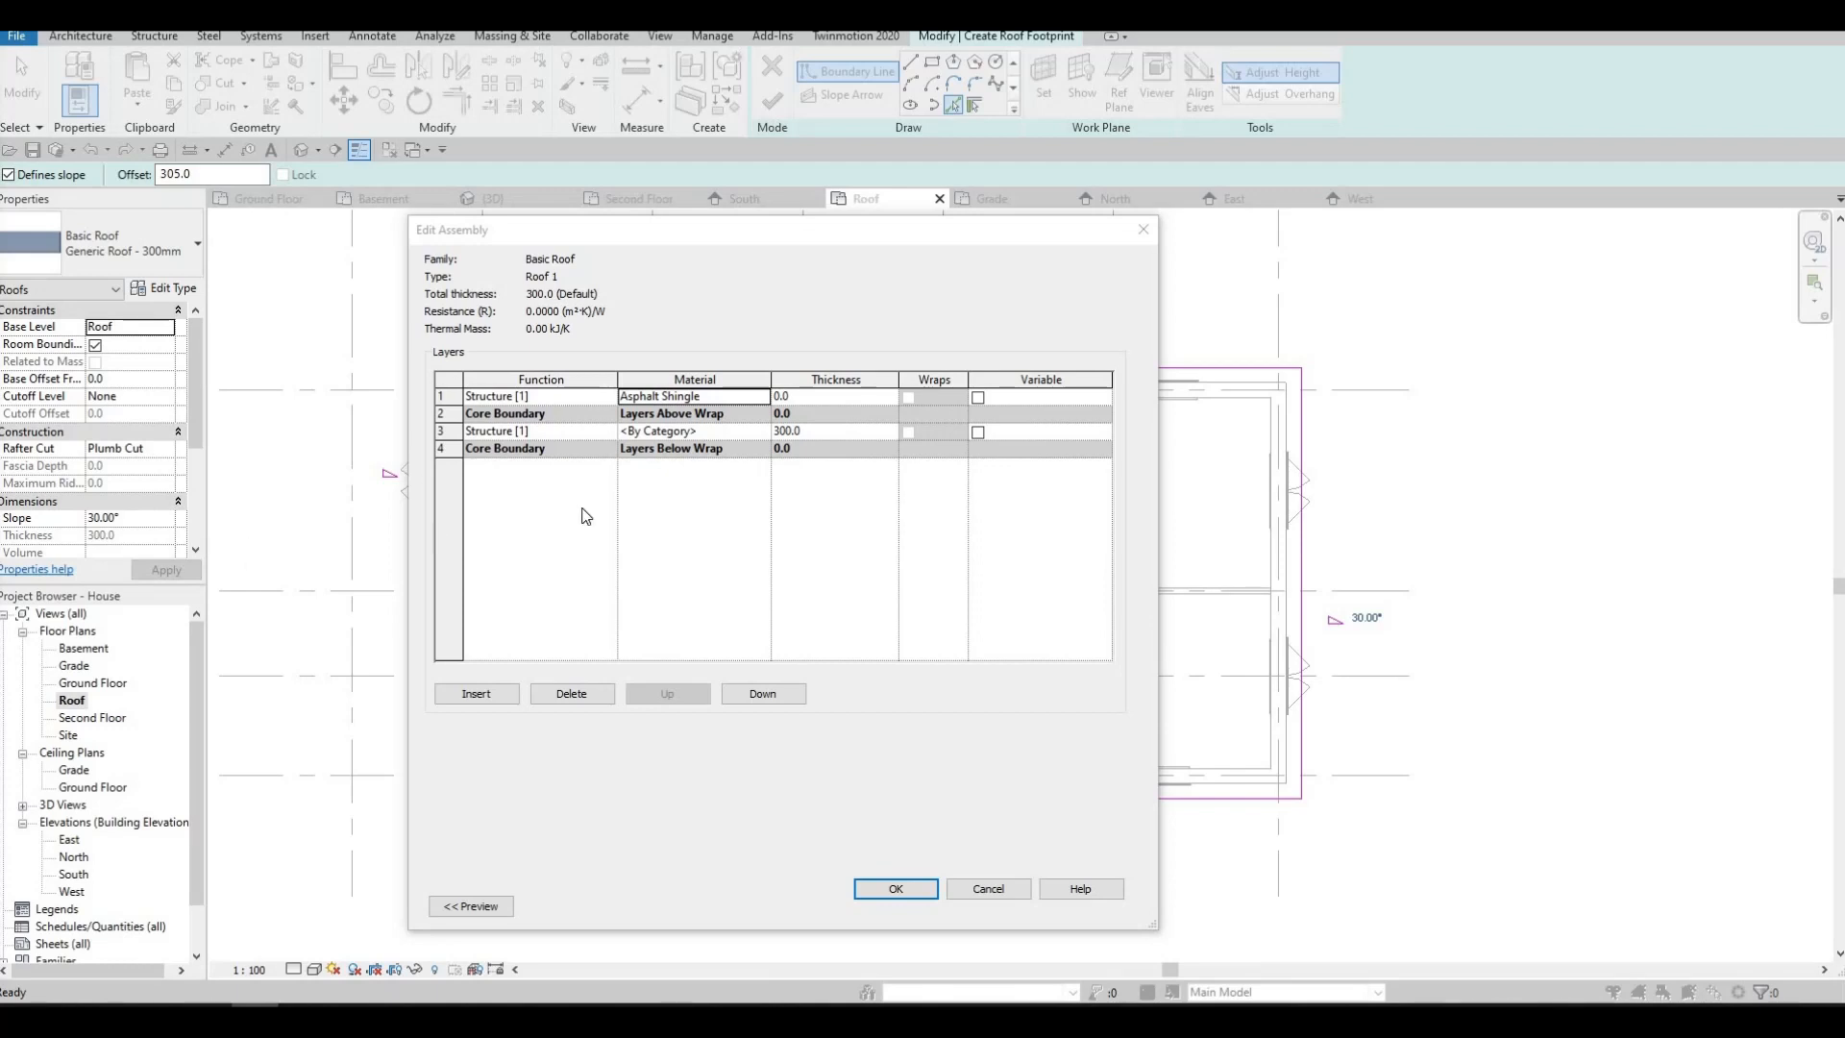
- Set the Asphalt Shingle layer's thickness to 35
left_click(807, 401)
left_click(807, 402)
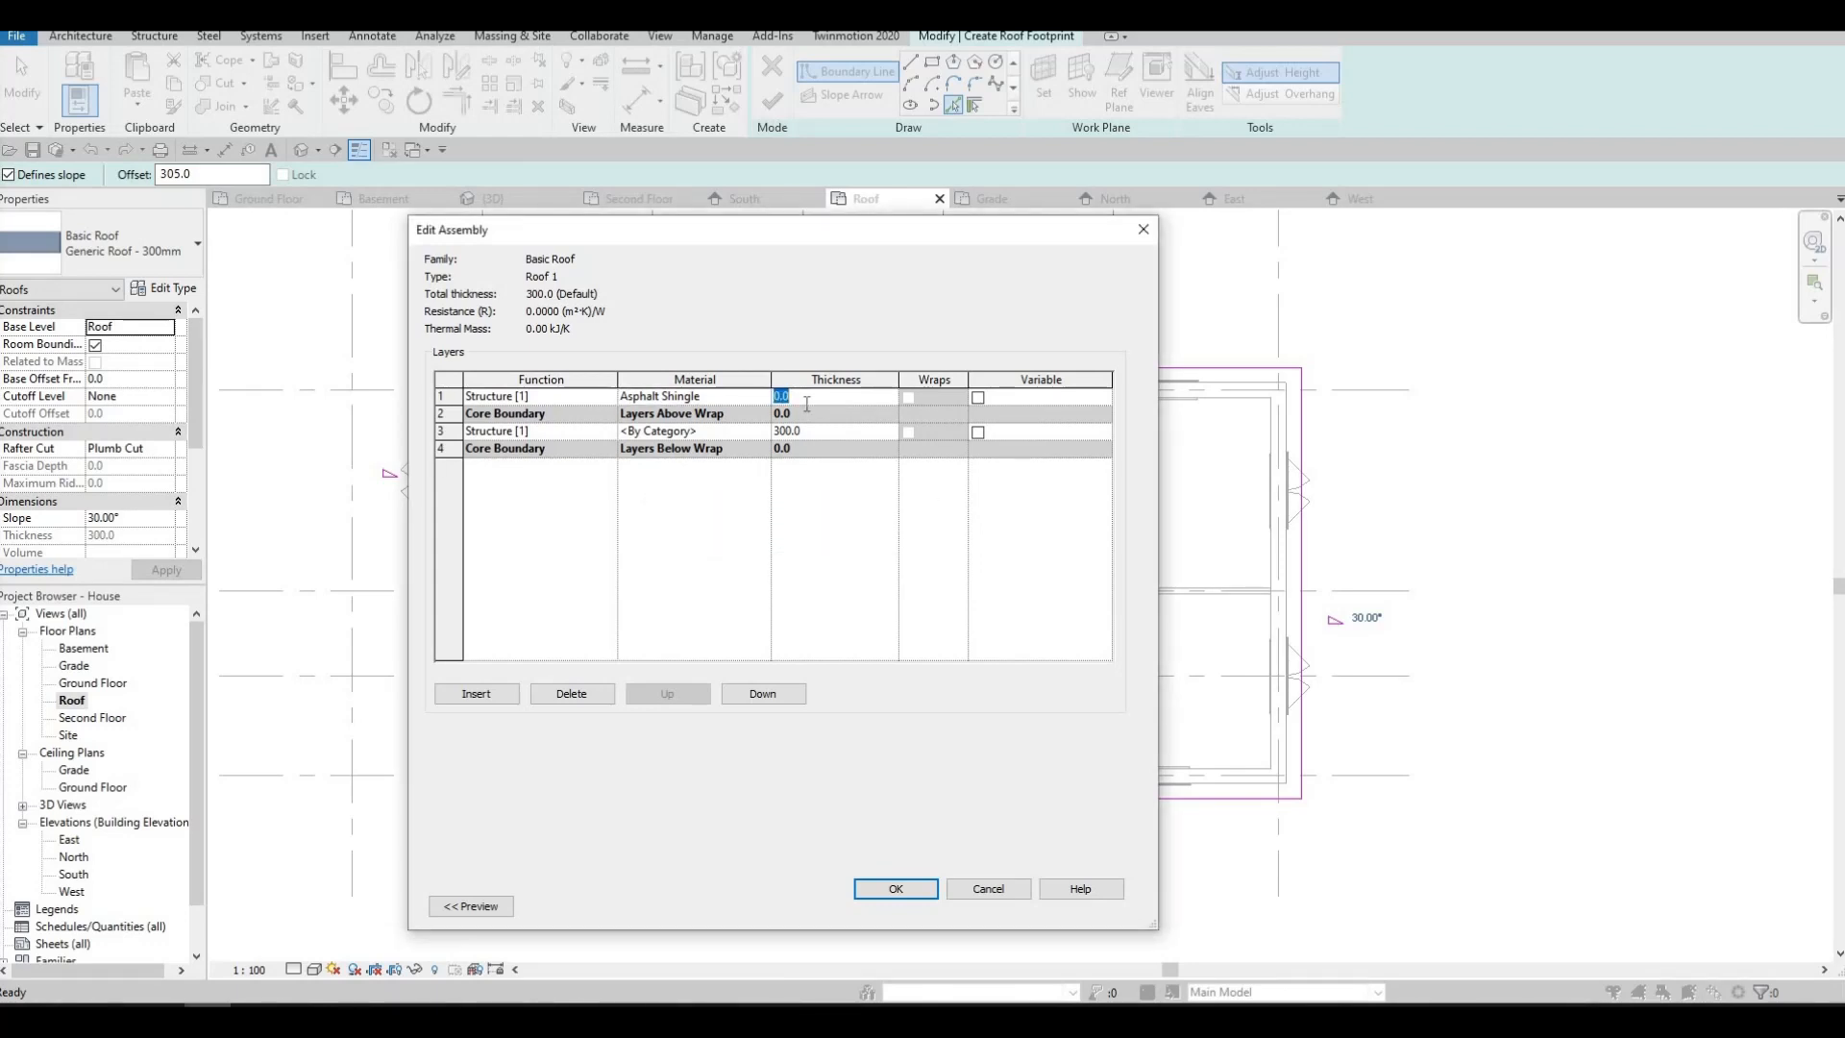
type("35")
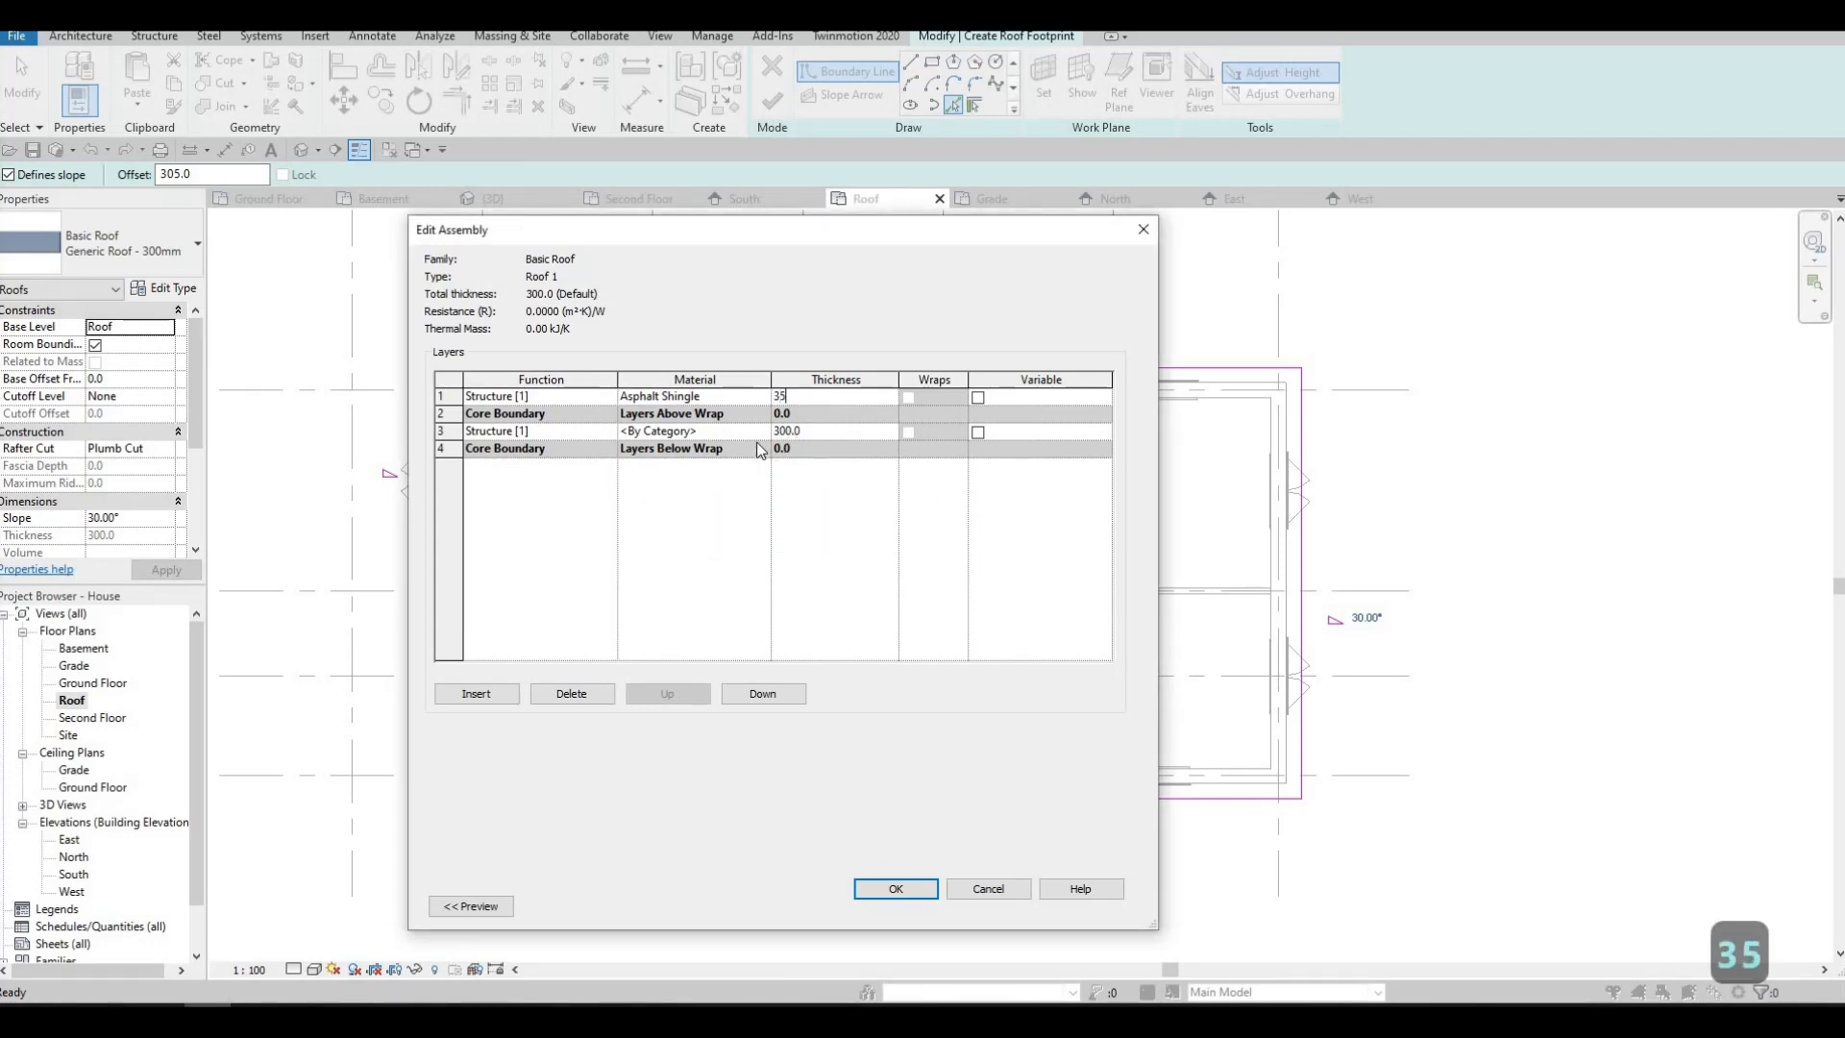
- Find the Structure, Wood Joist/Rafter Layer material and assign it to the structure layer inside the core boundary
double_click(764, 432)
left_click(645, 253)
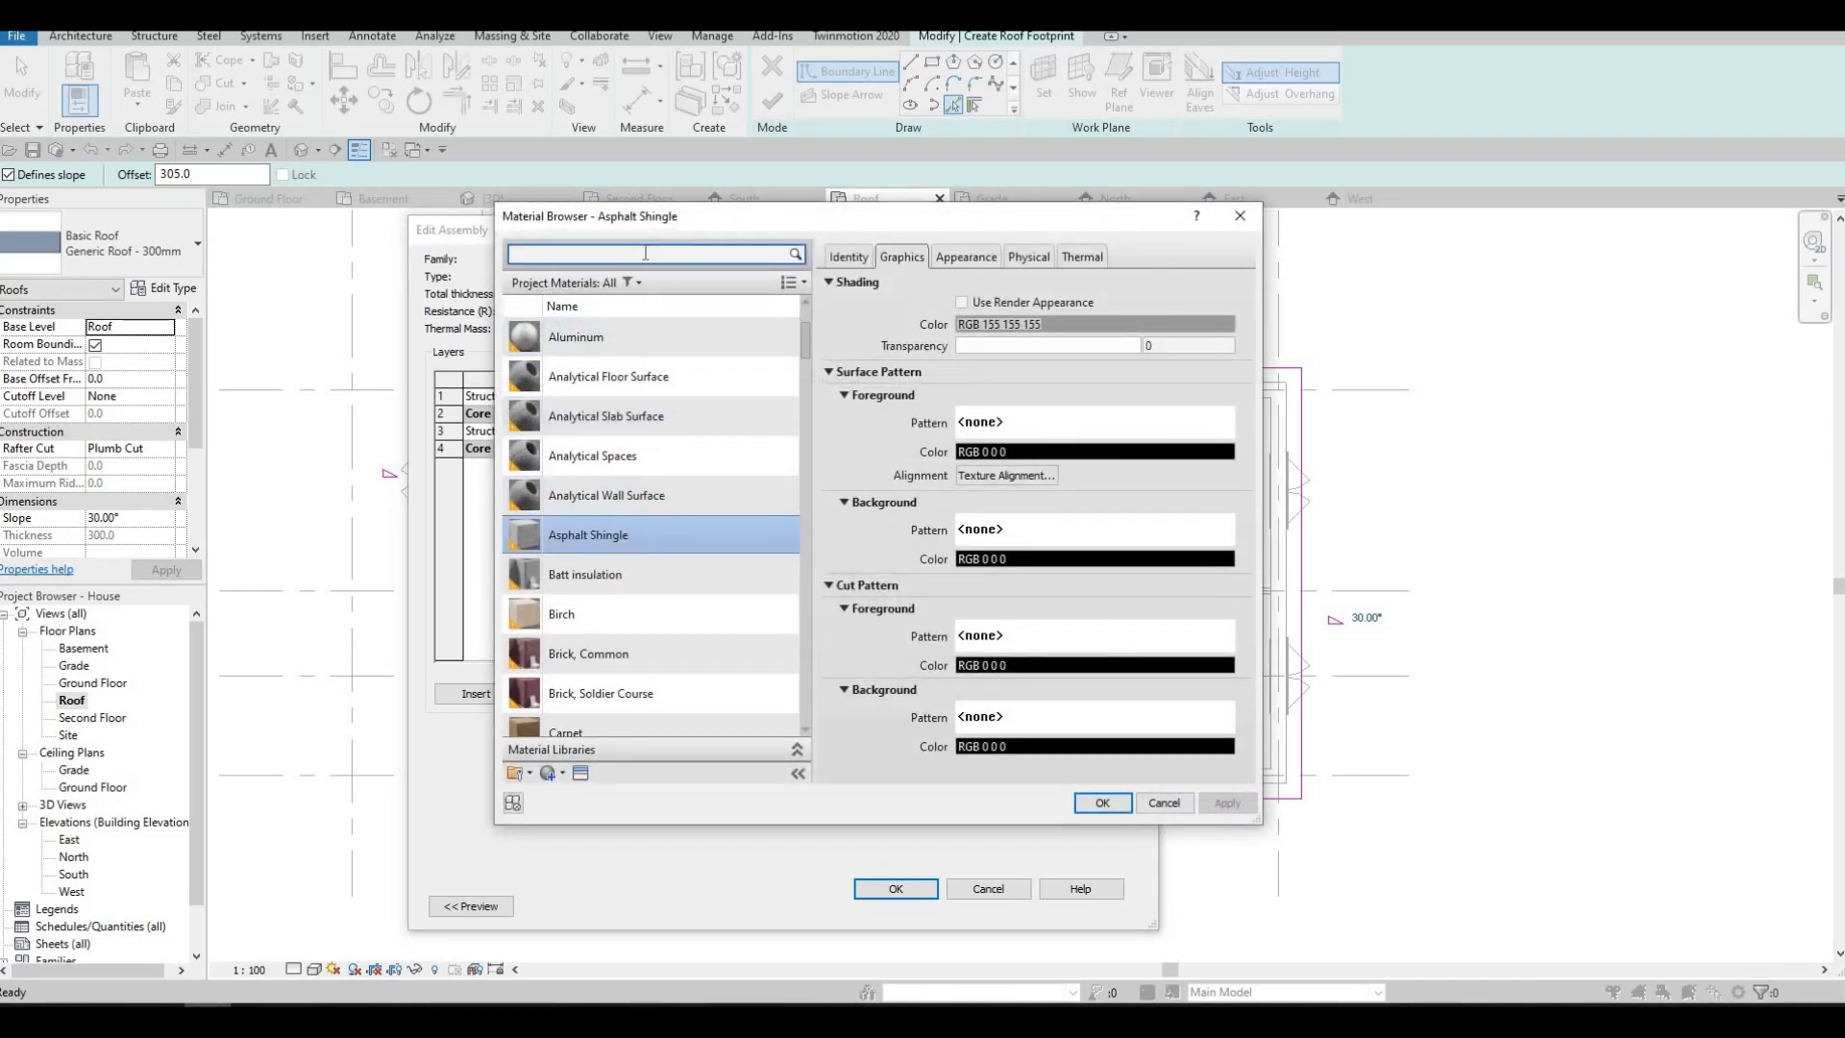
type("wood")
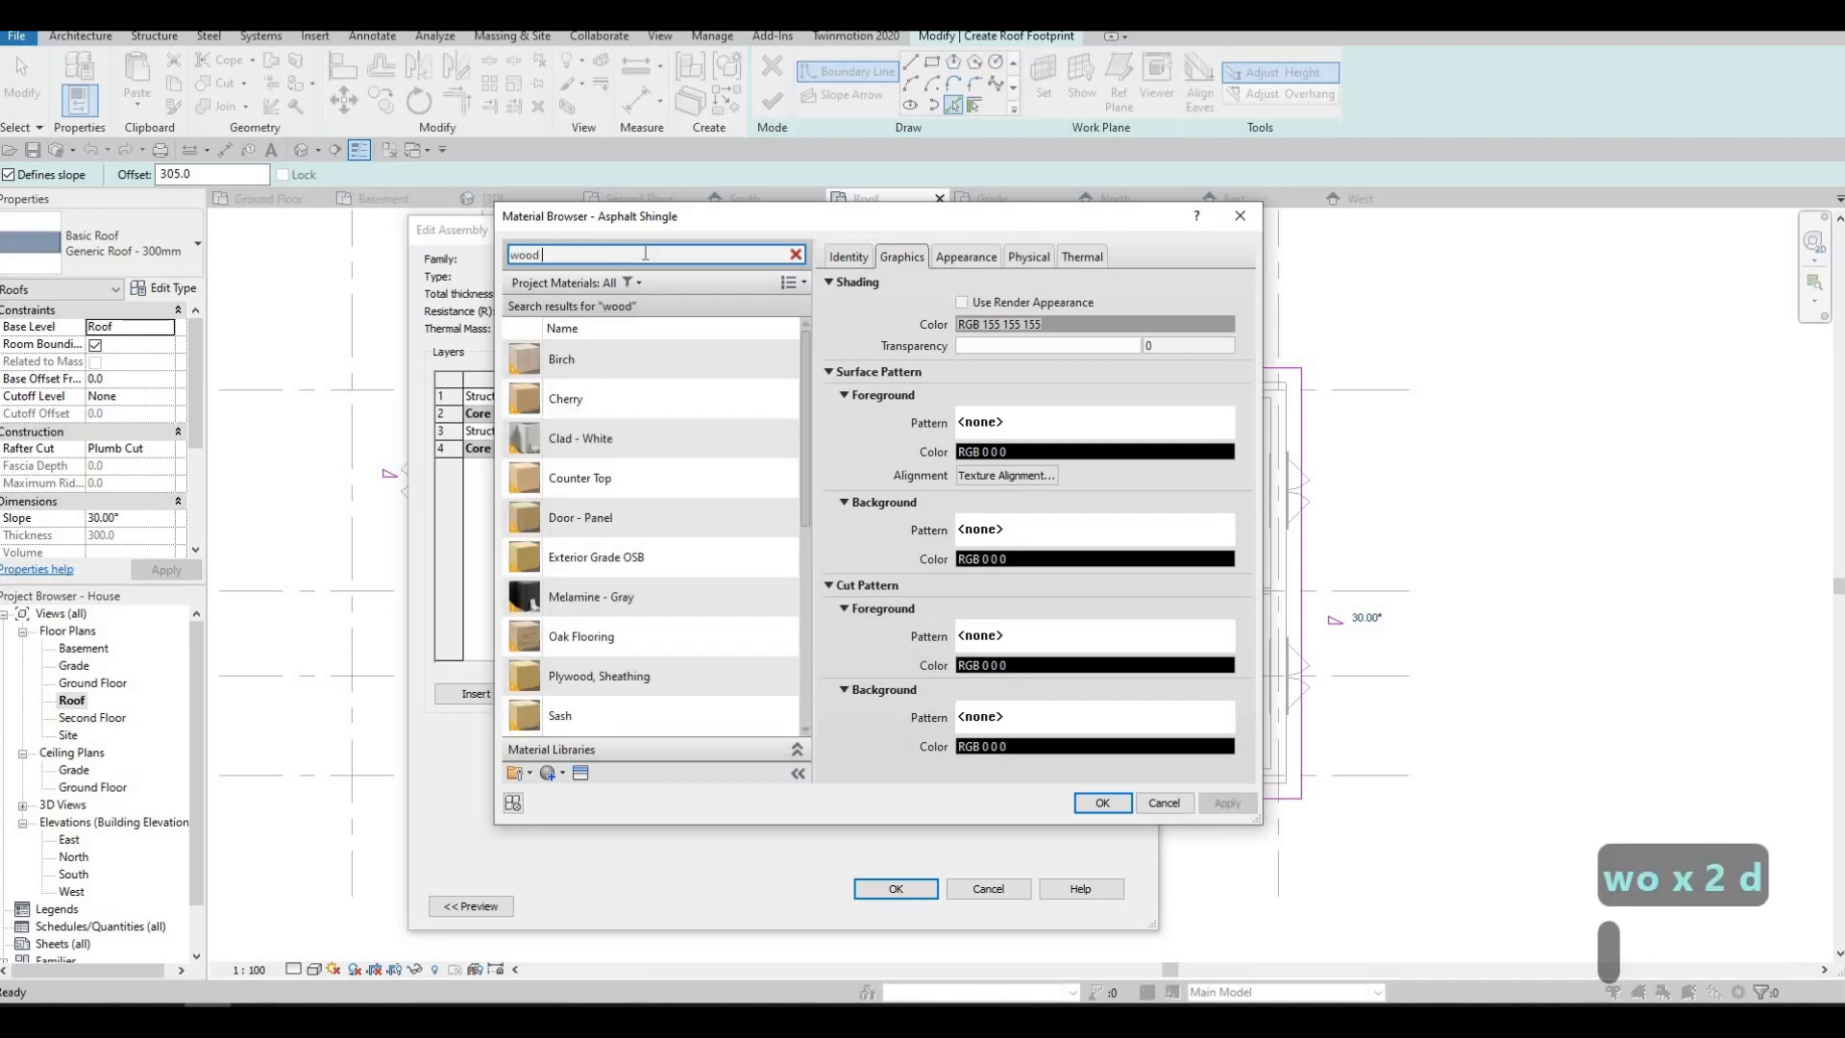
type(" jois")
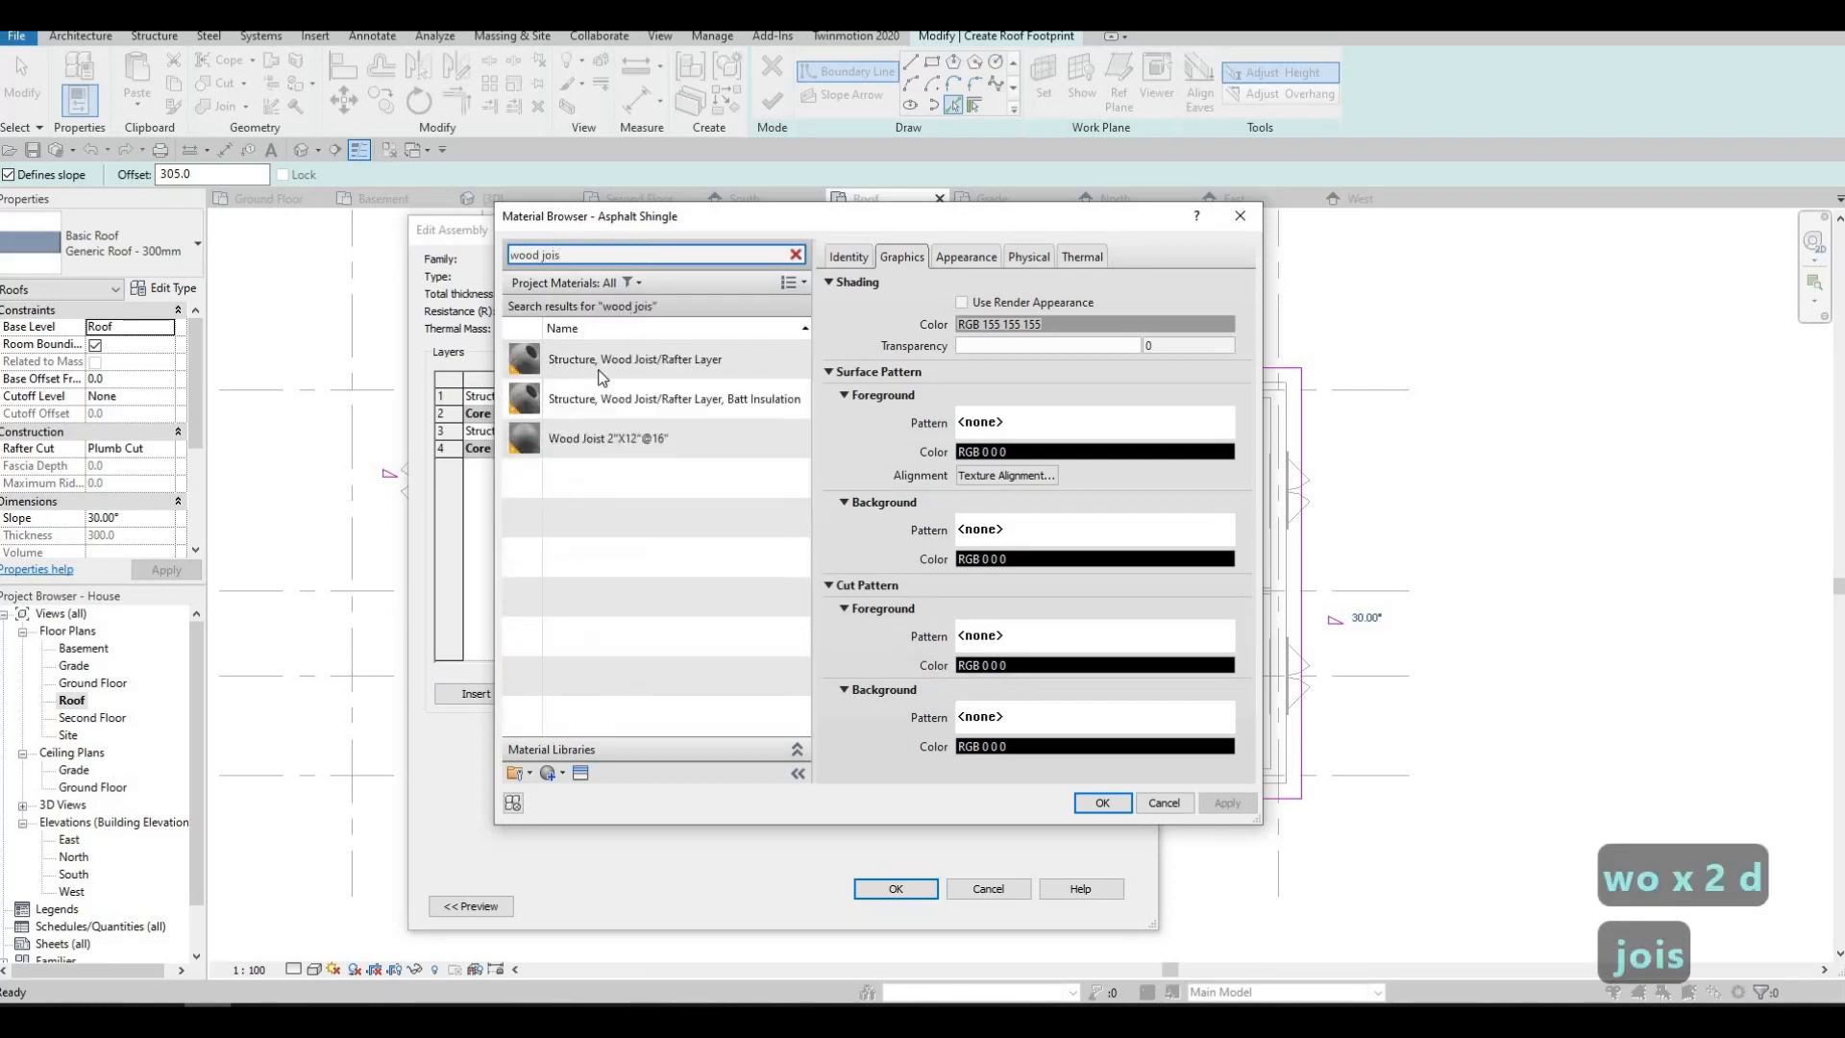
left_click(608, 361)
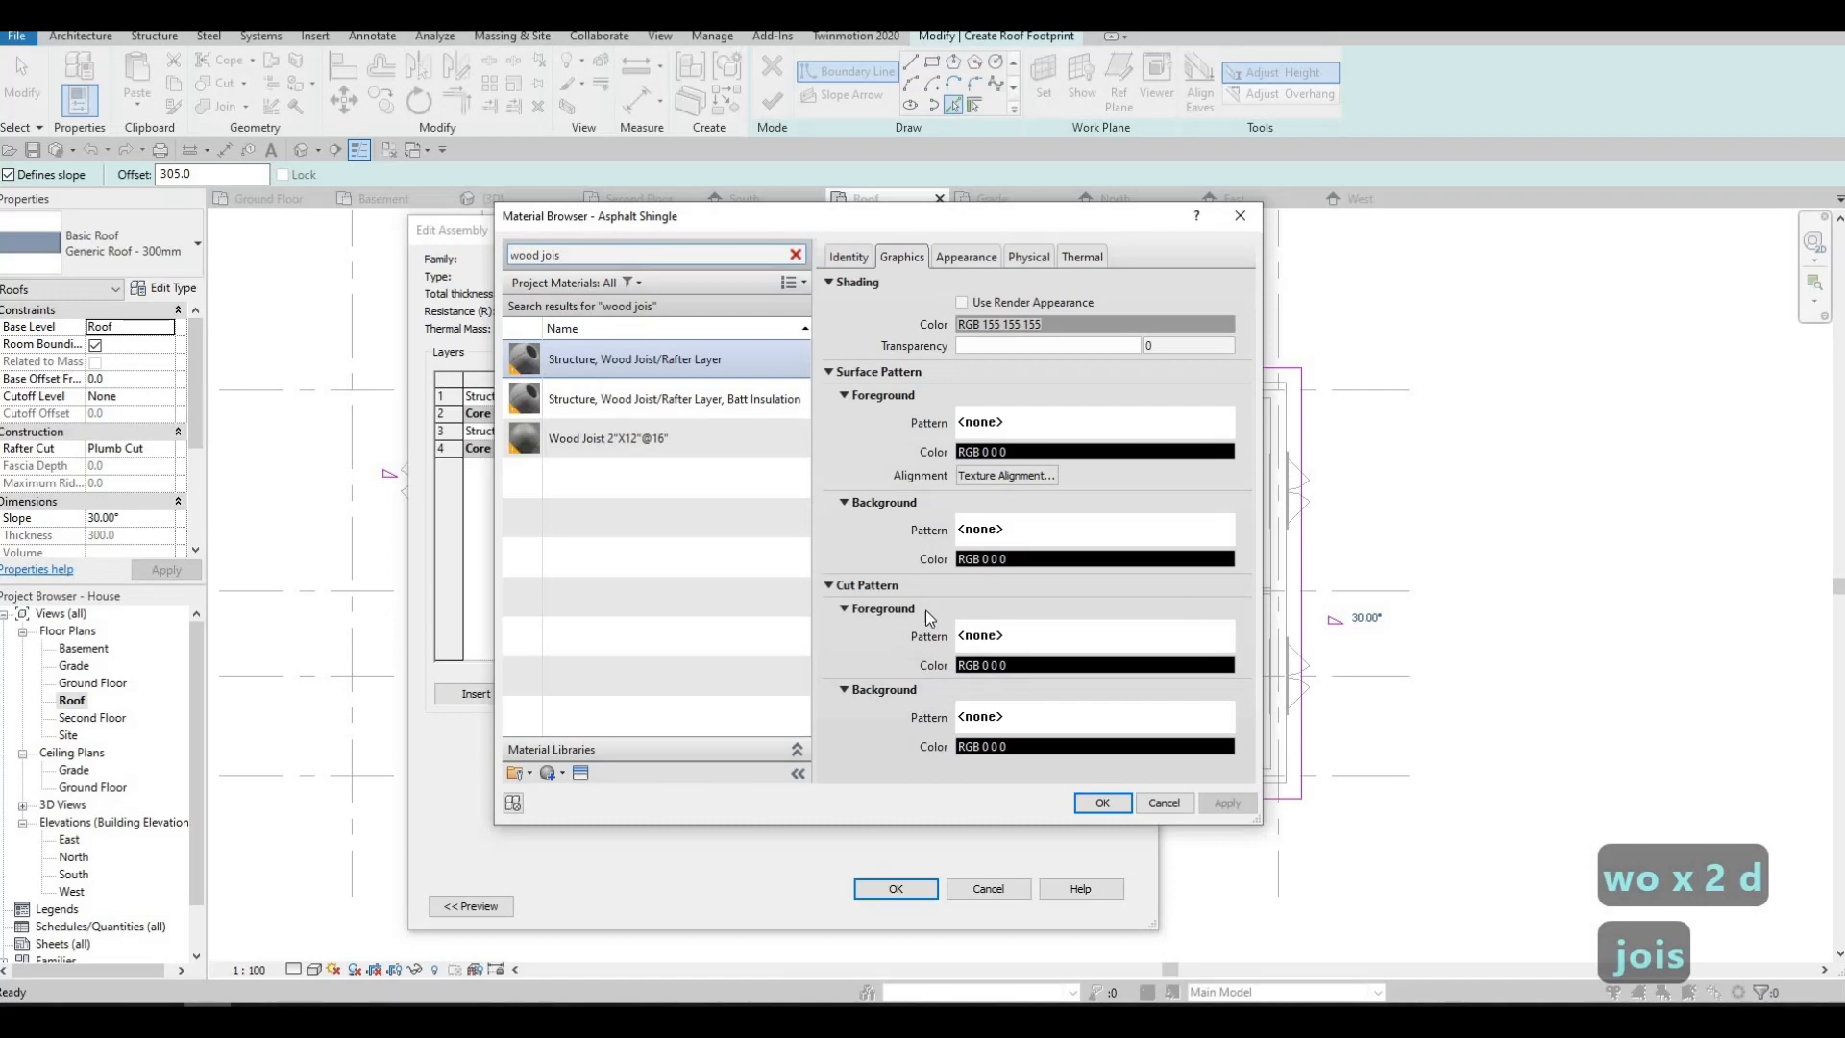
left_click(1102, 803)
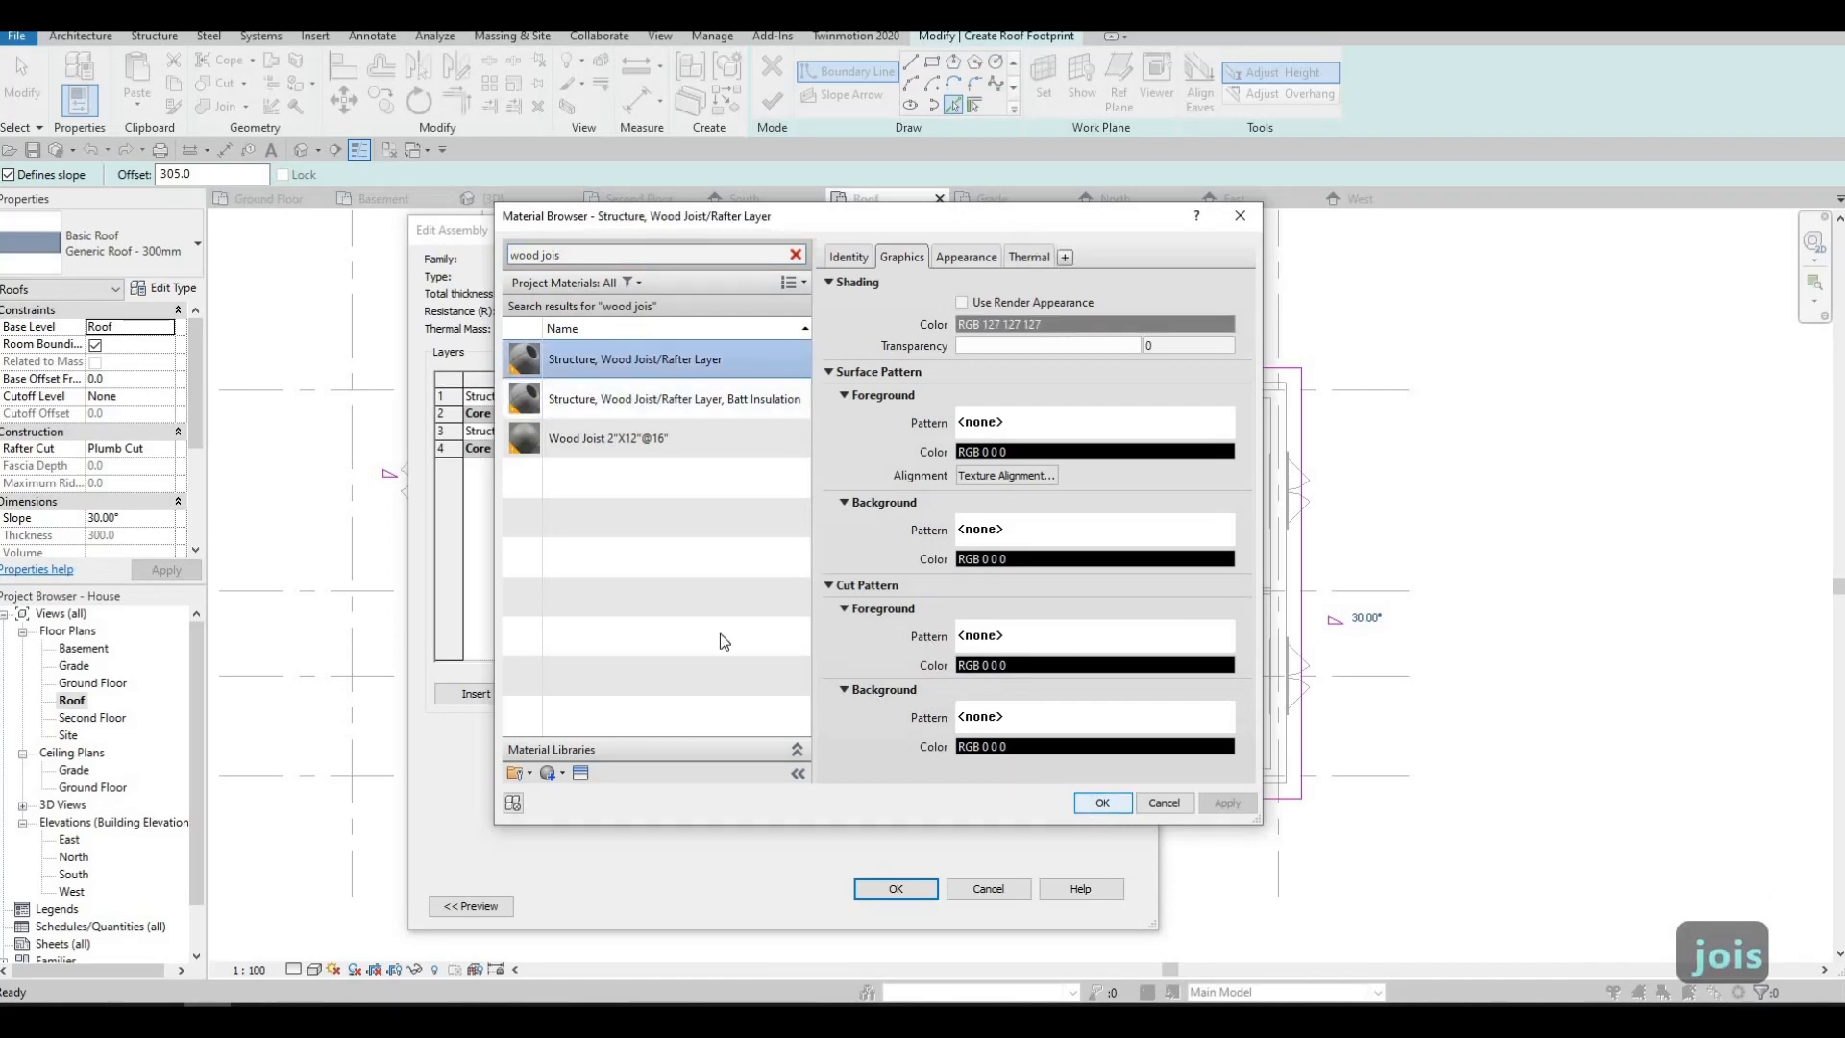
- Set the wood joist/rafter layer's thickness to 250
left_click(825, 431)
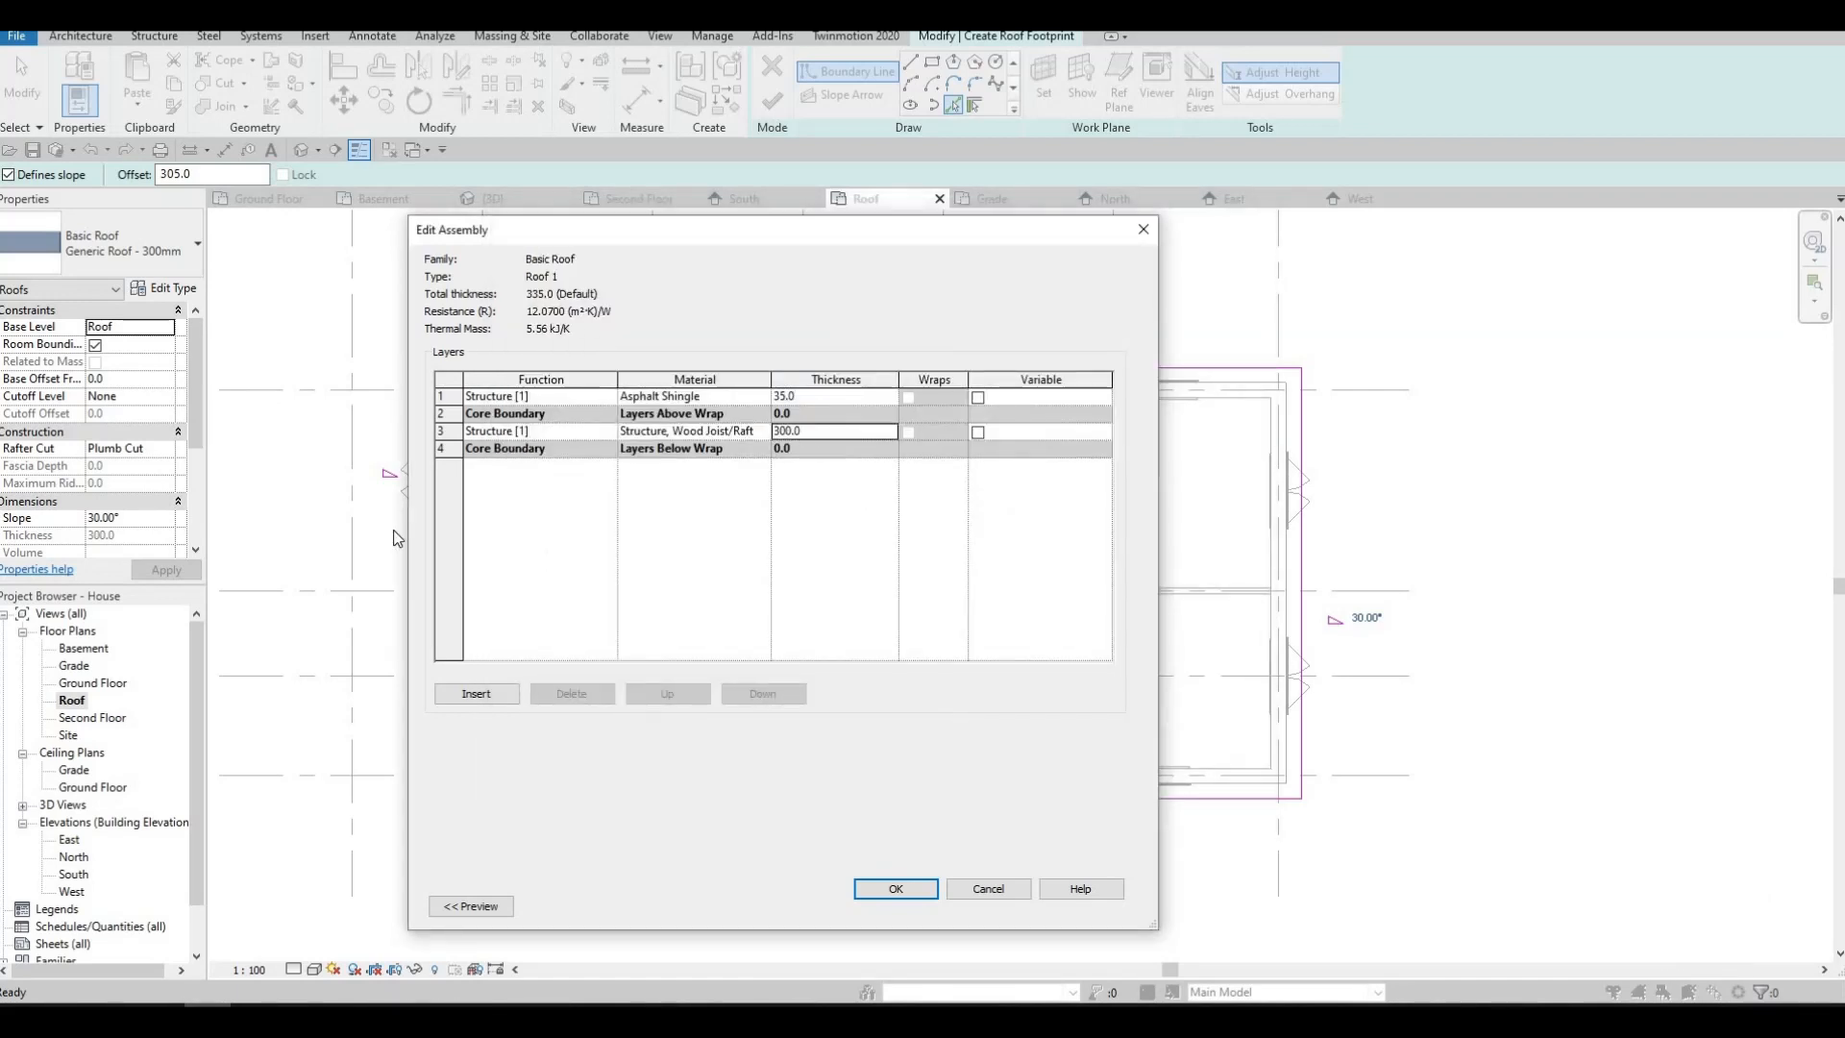
key("alt+Tab")
type("250")
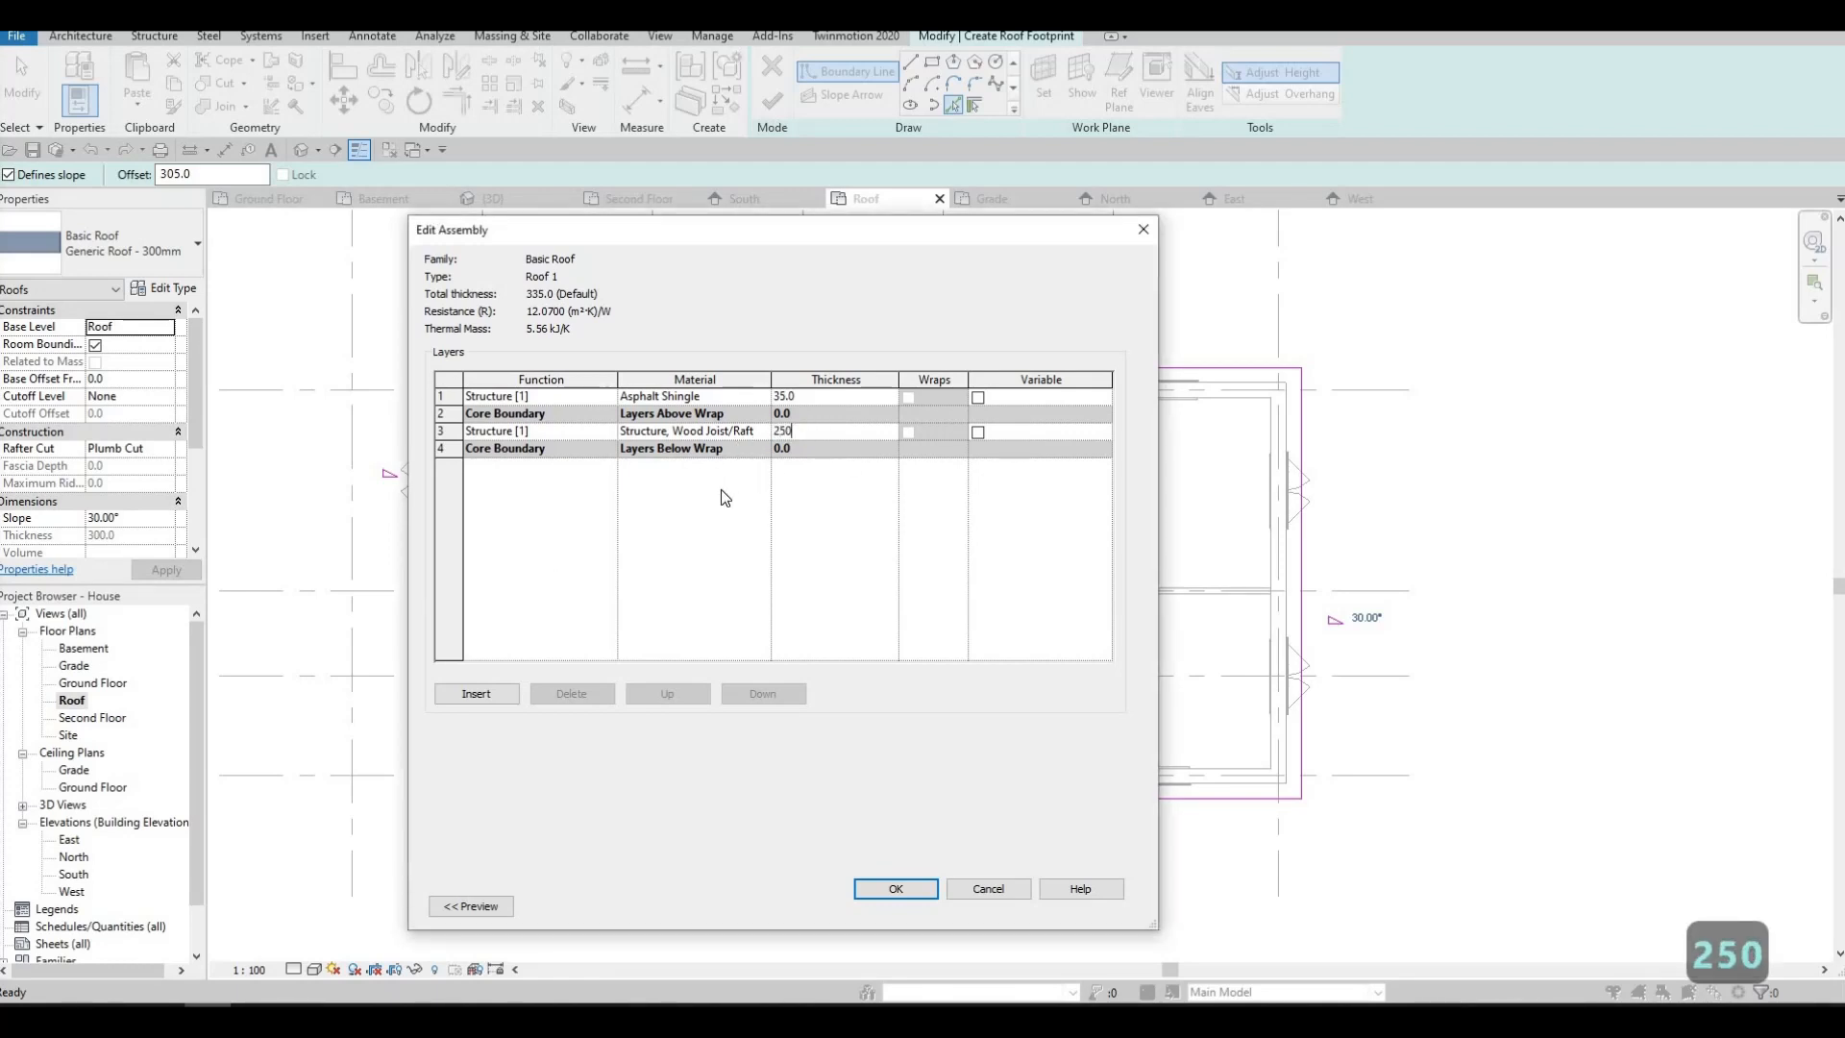
left_click(697, 540)
key("F1")
- Insert a new layer directly above the wood joist/rafter layer and set its function to Membrane Layer
left_click(486, 696)
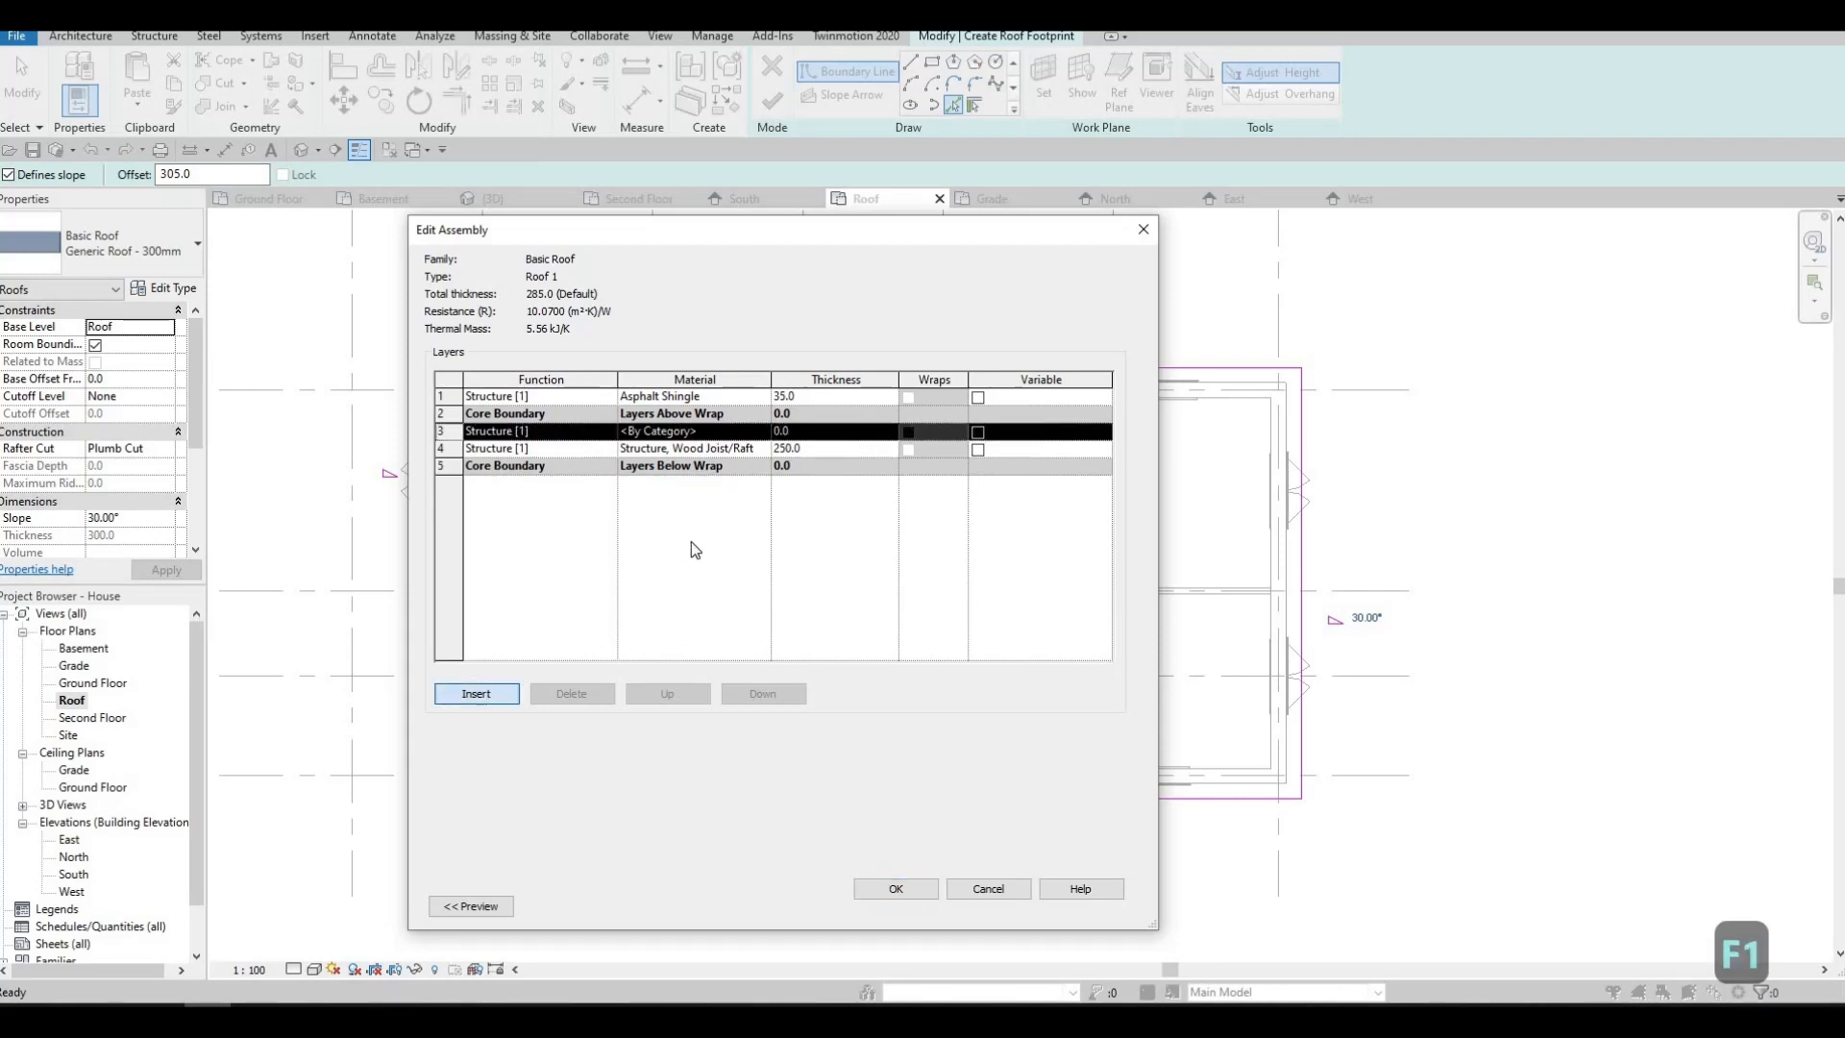
left_click(612, 435)
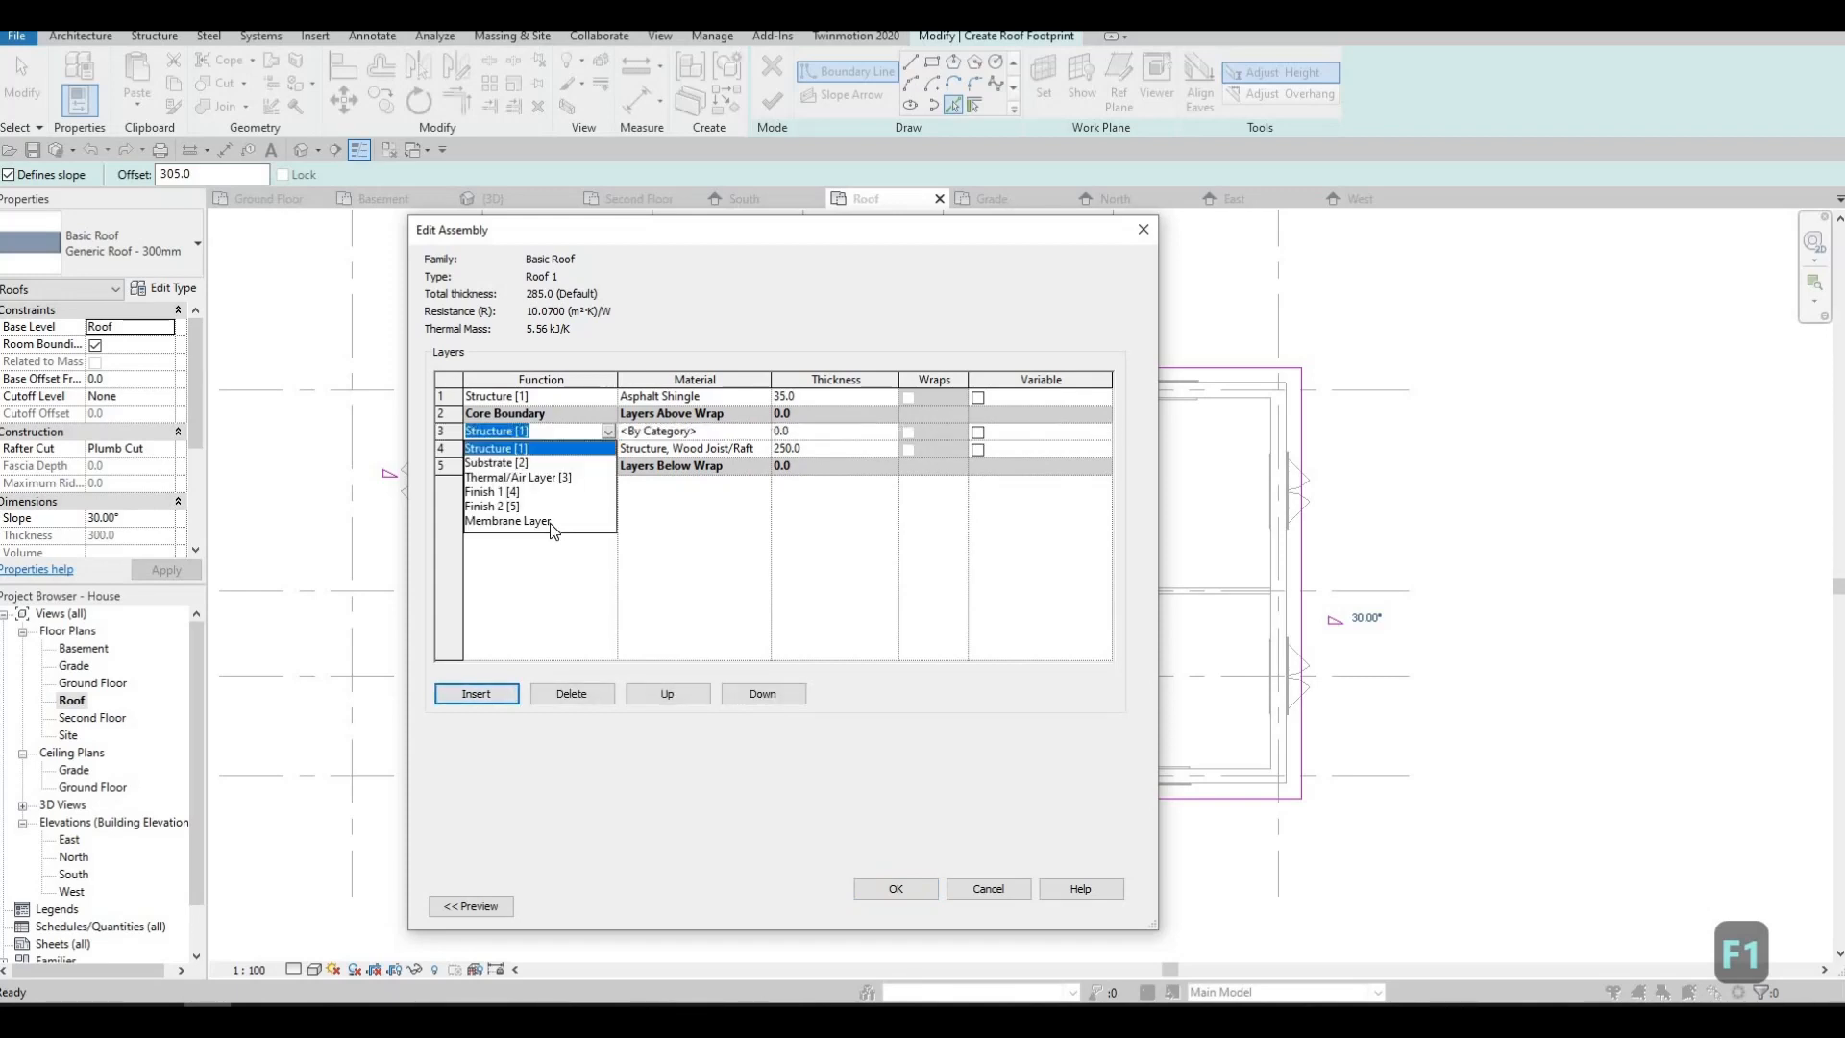
left_click(550, 525)
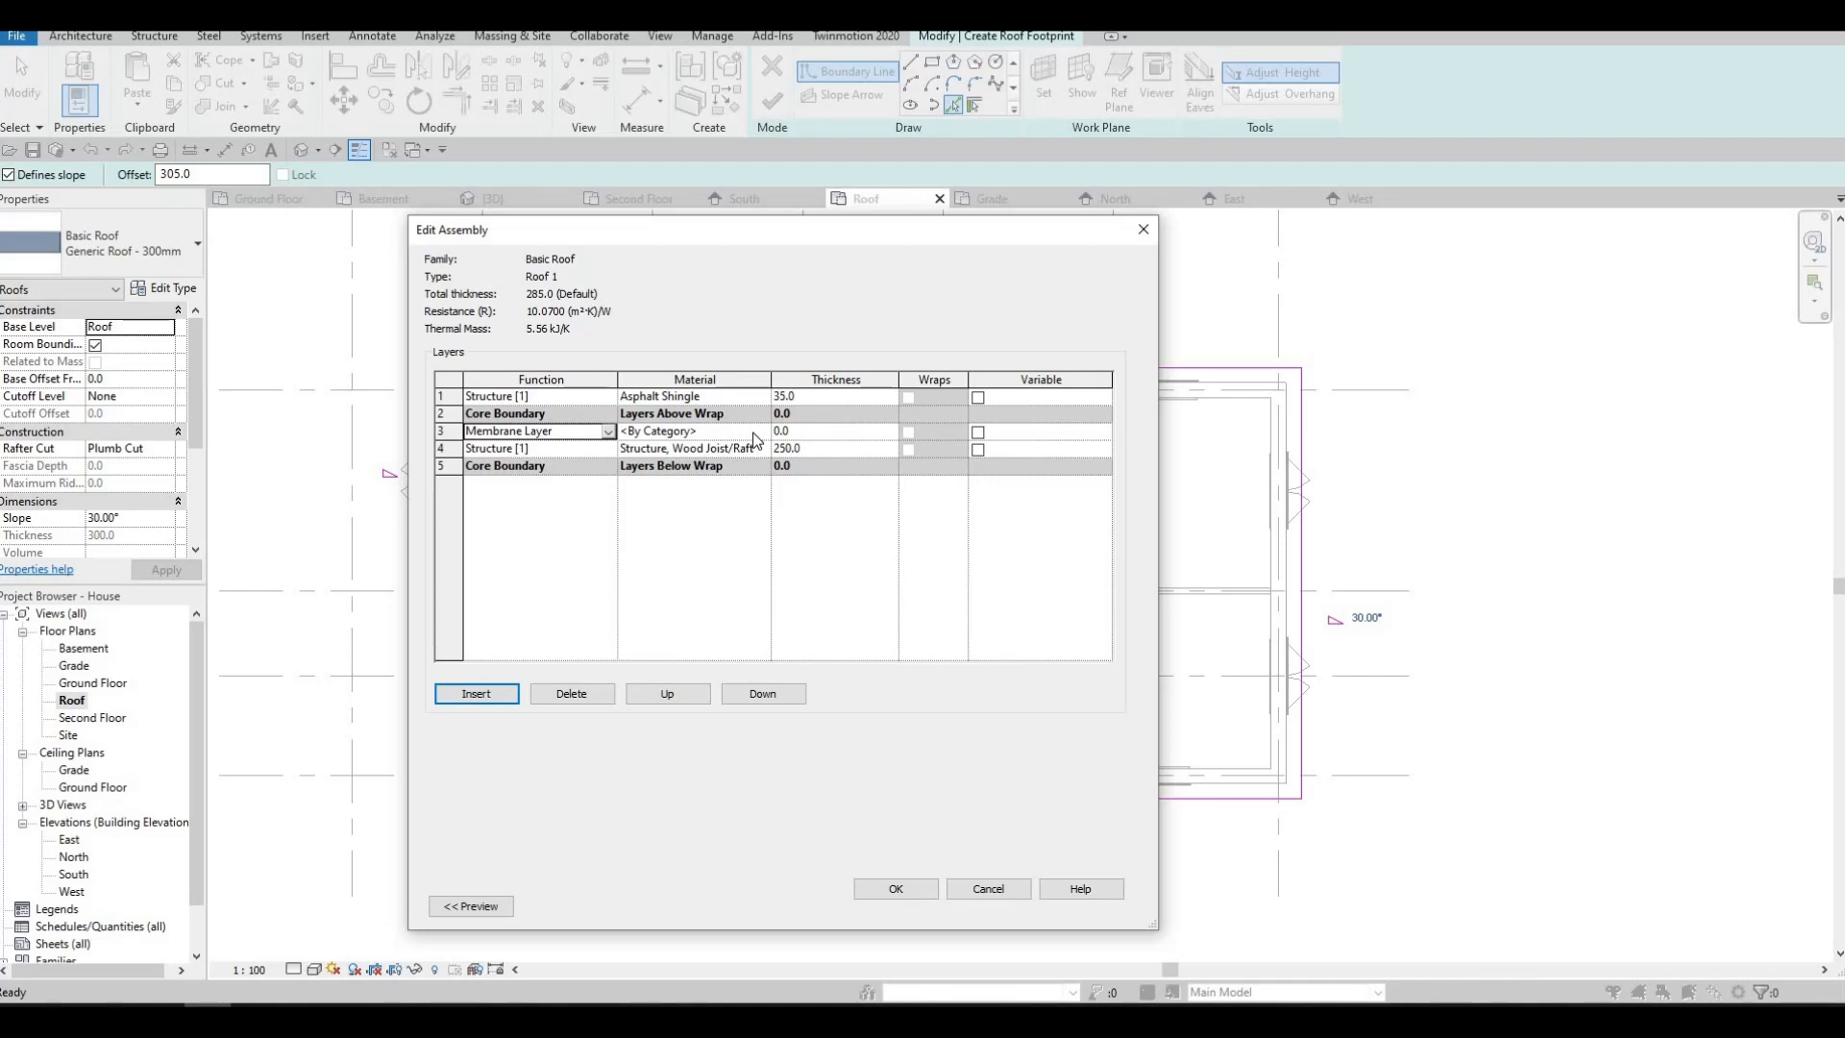
- Find the Vapor Barrier material for the membrane layer and duplicate it
left_click(764, 439)
left_click(764, 431)
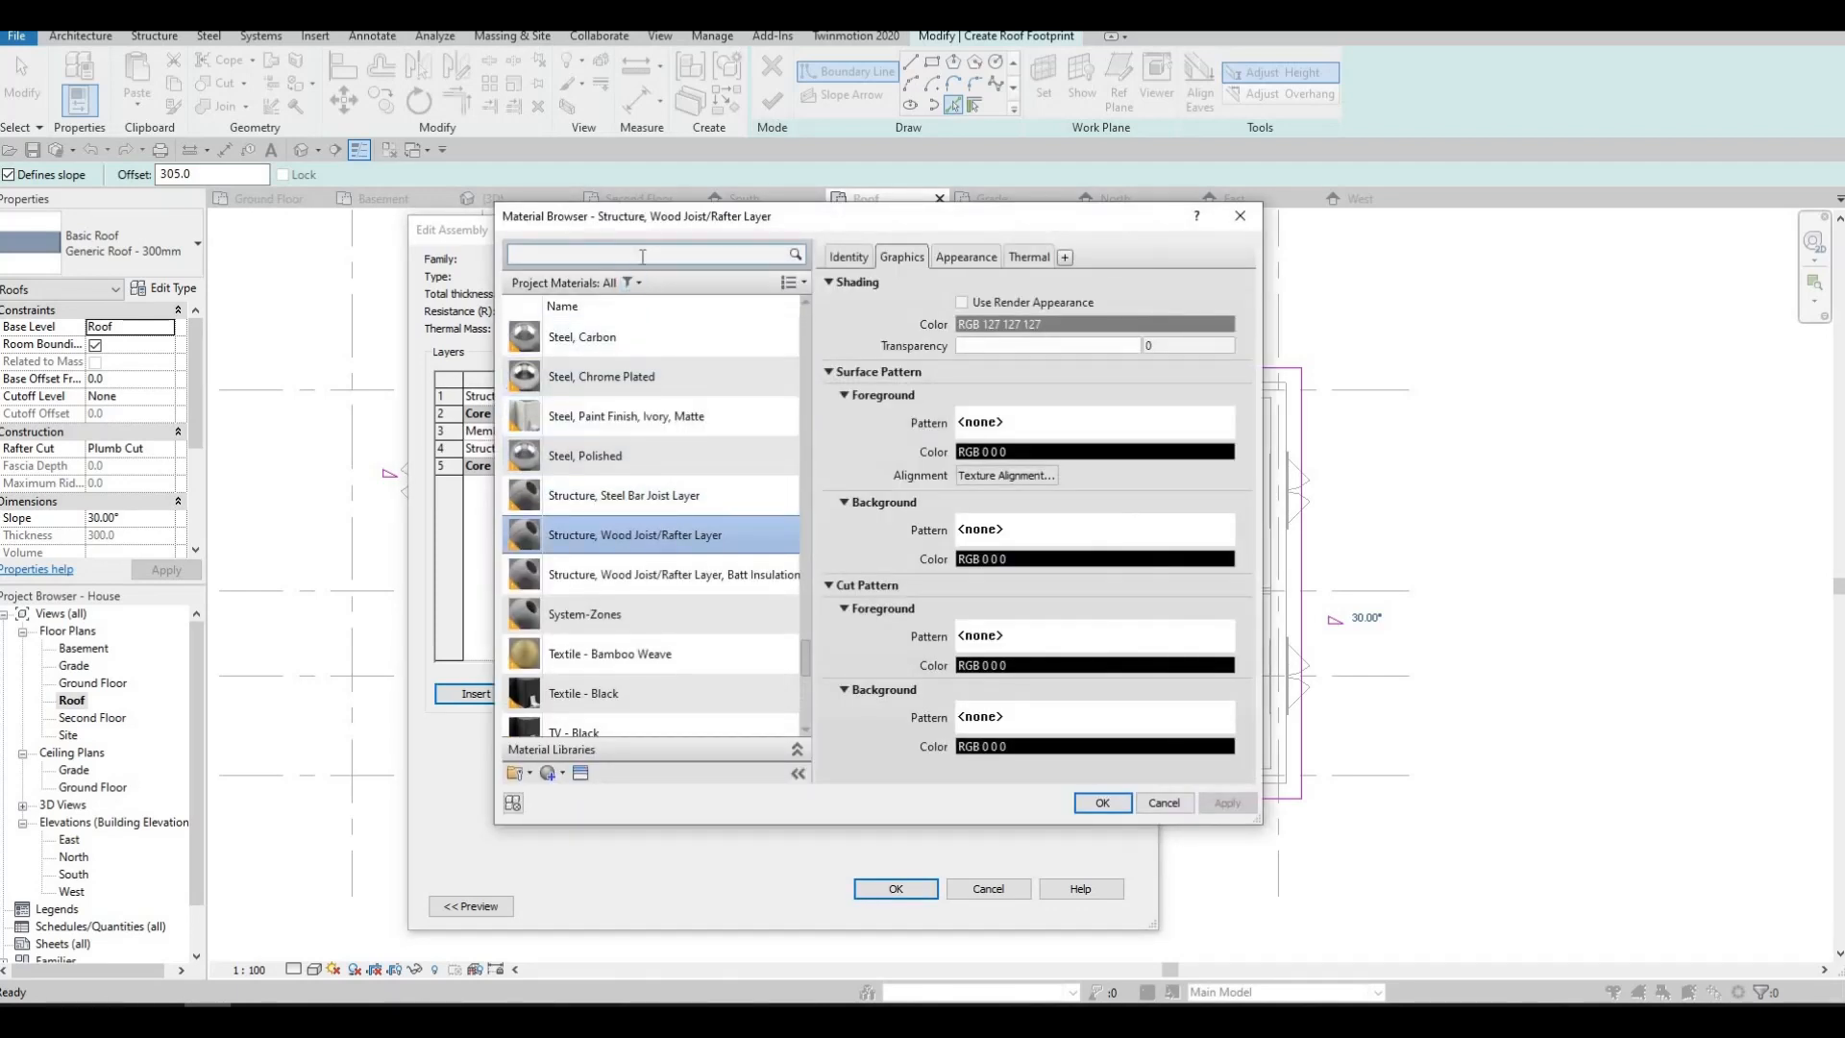
left_click(643, 255)
type("vap")
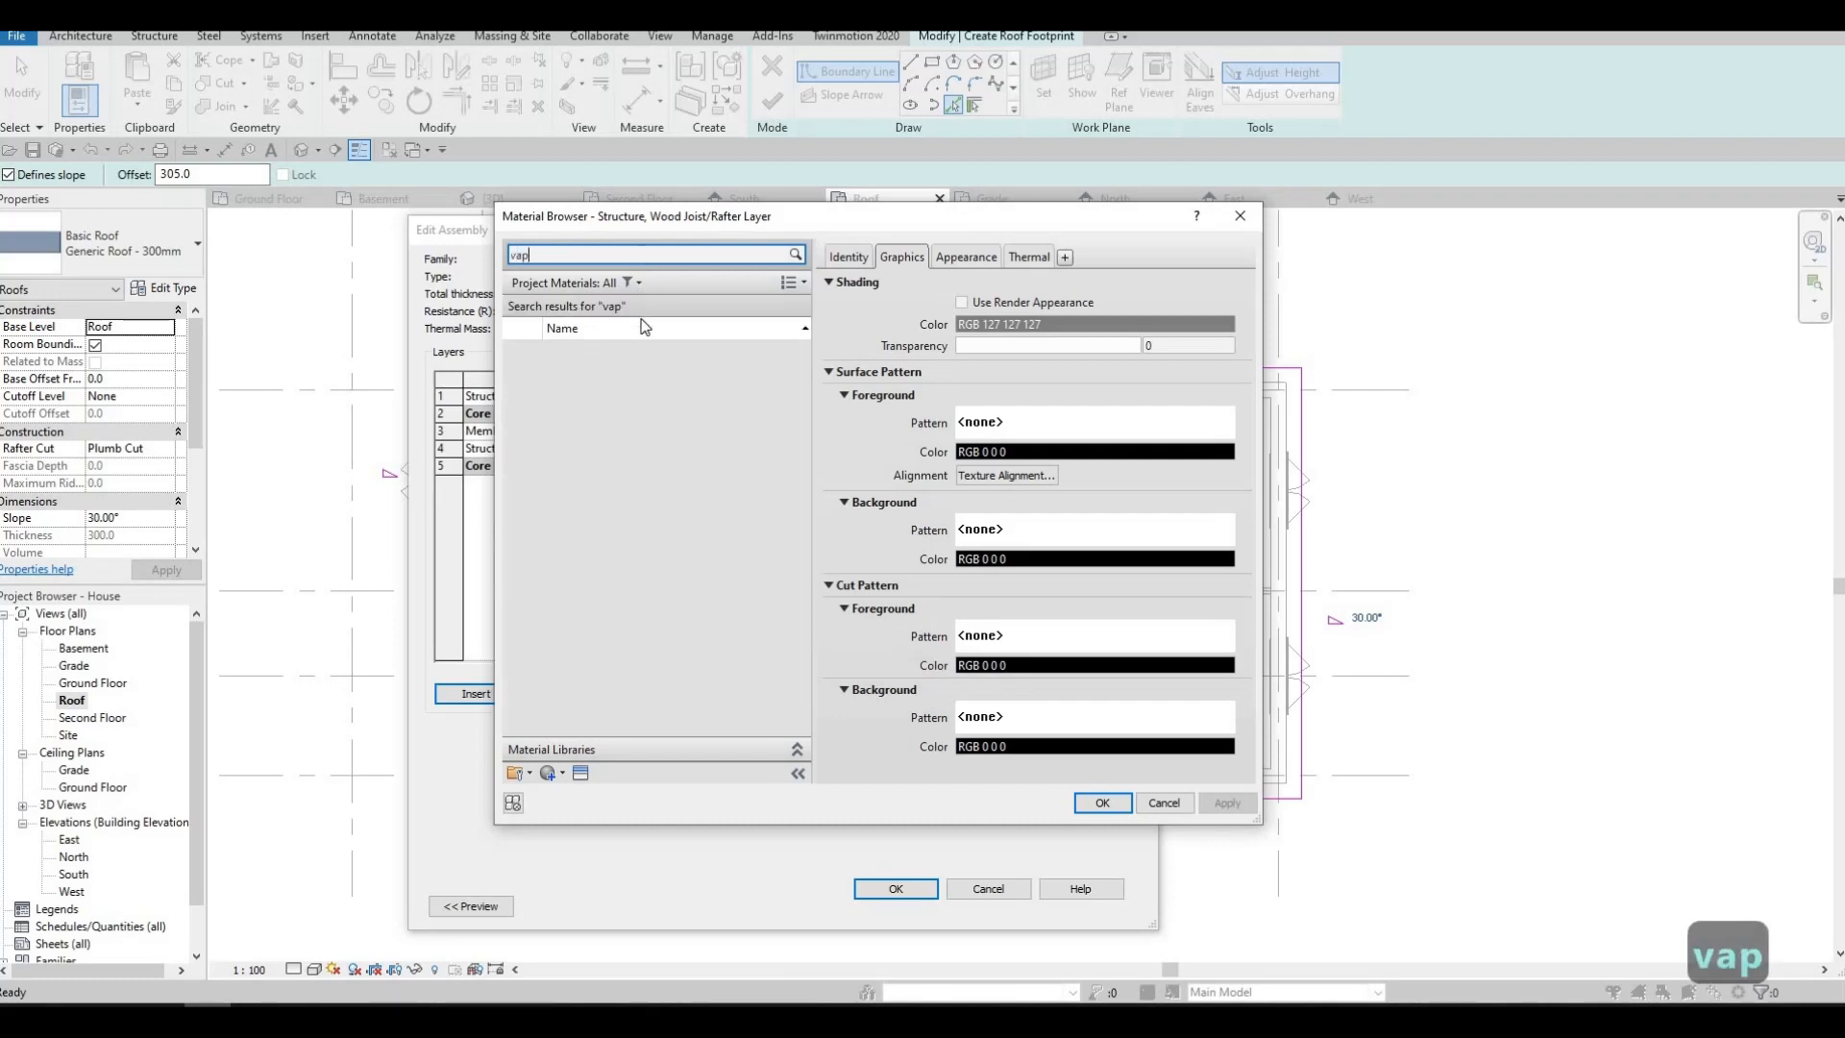
left_click(632, 357)
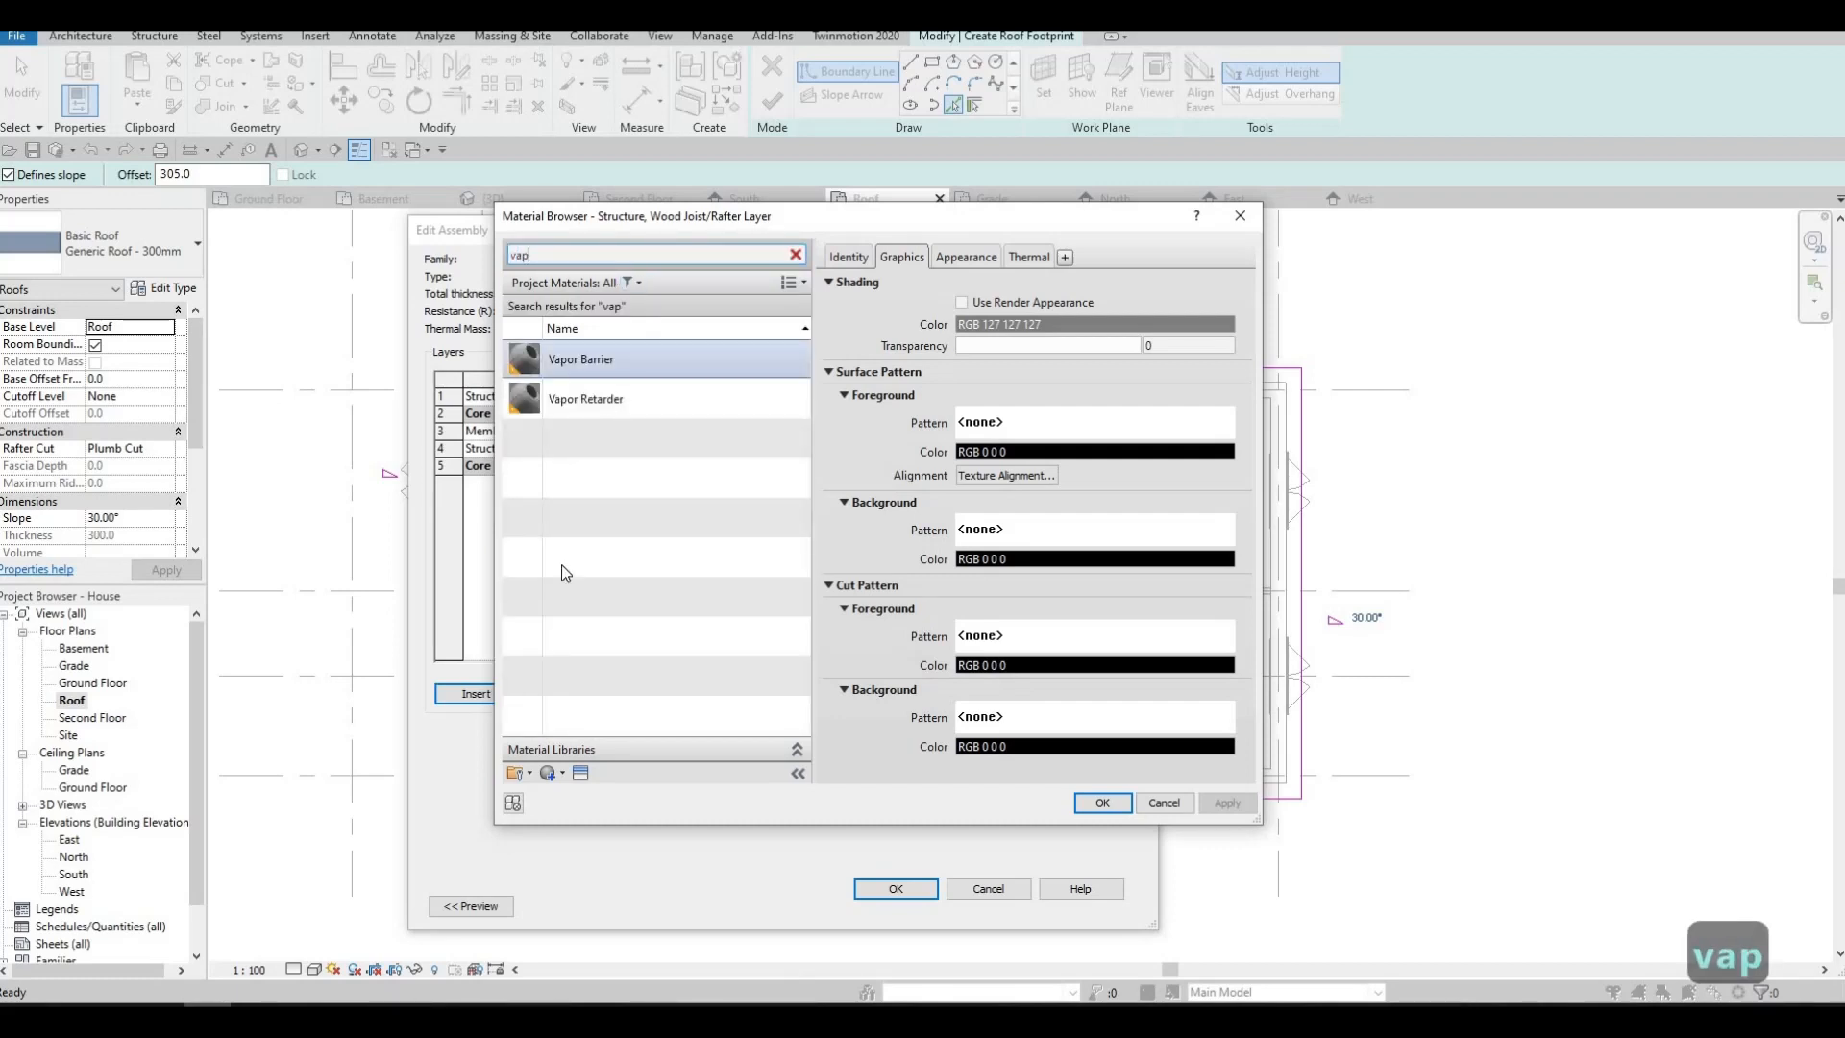
left_click(561, 774)
left_click(644, 815)
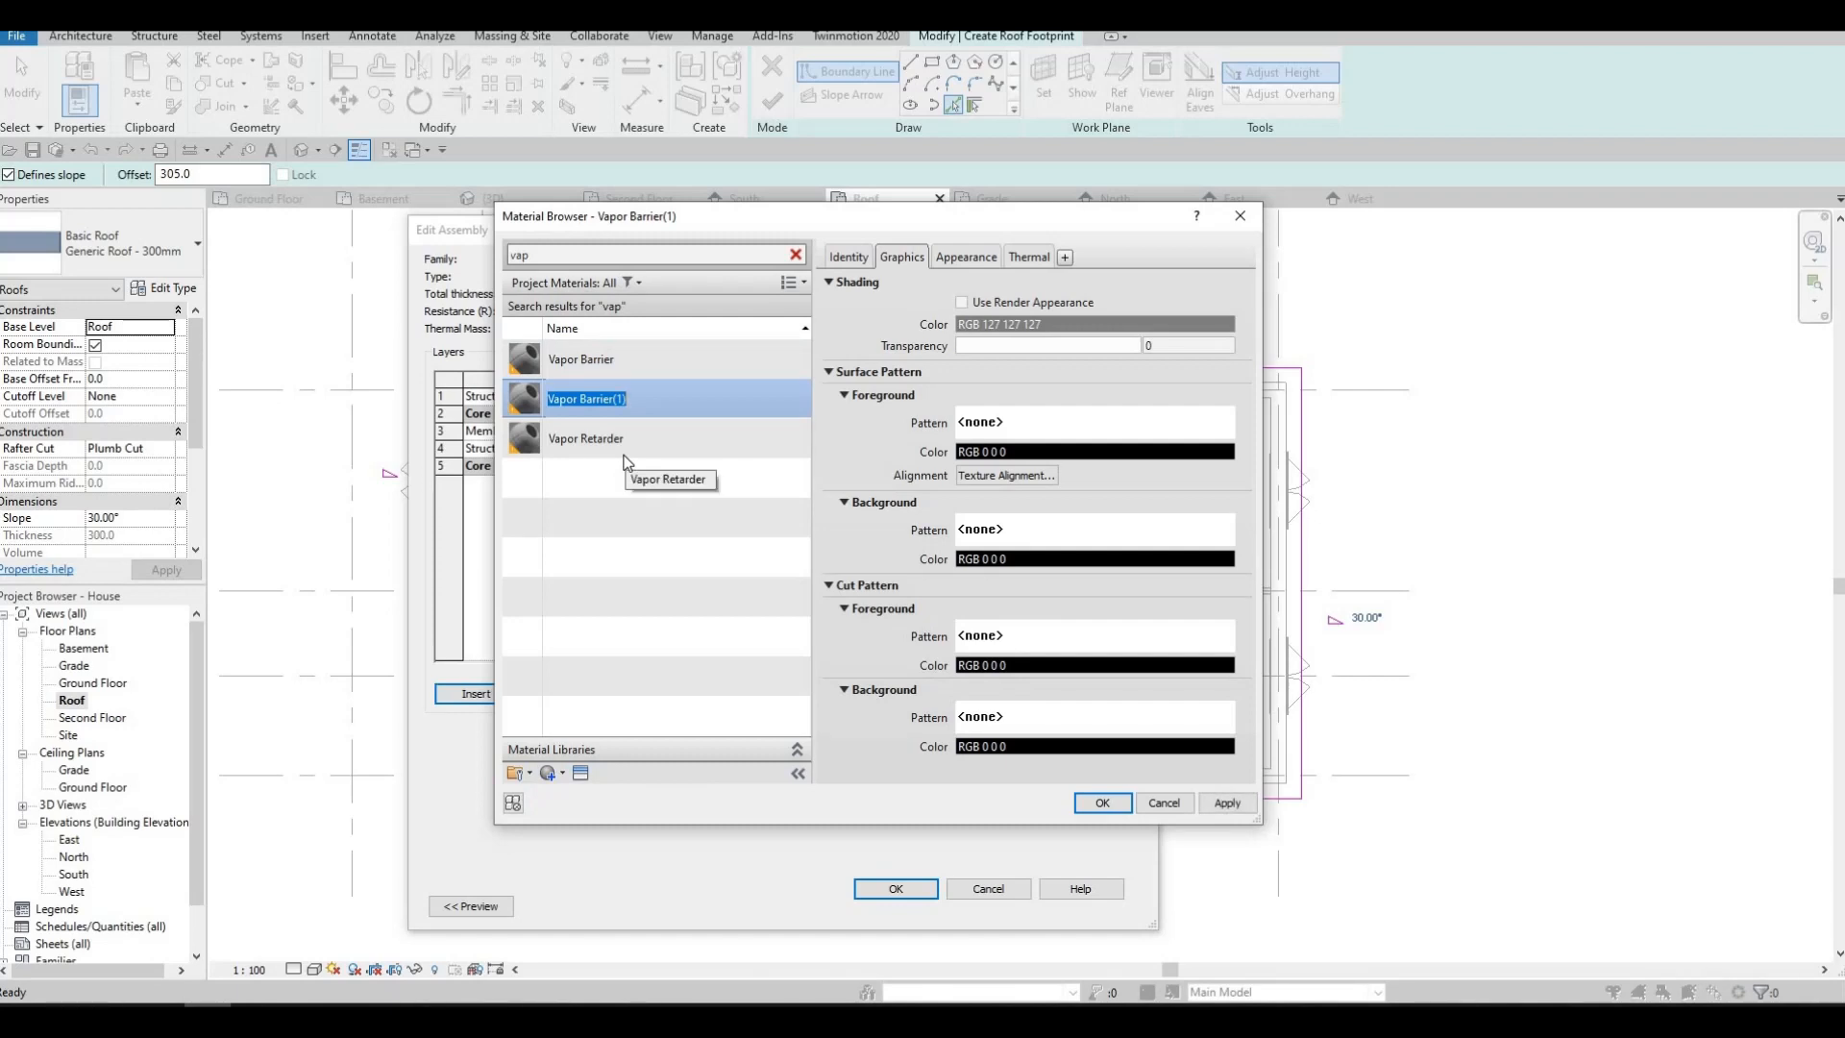
- Name the duplicated material "Asphalt Building Paper" and assign it to the membrane layer
type("As")
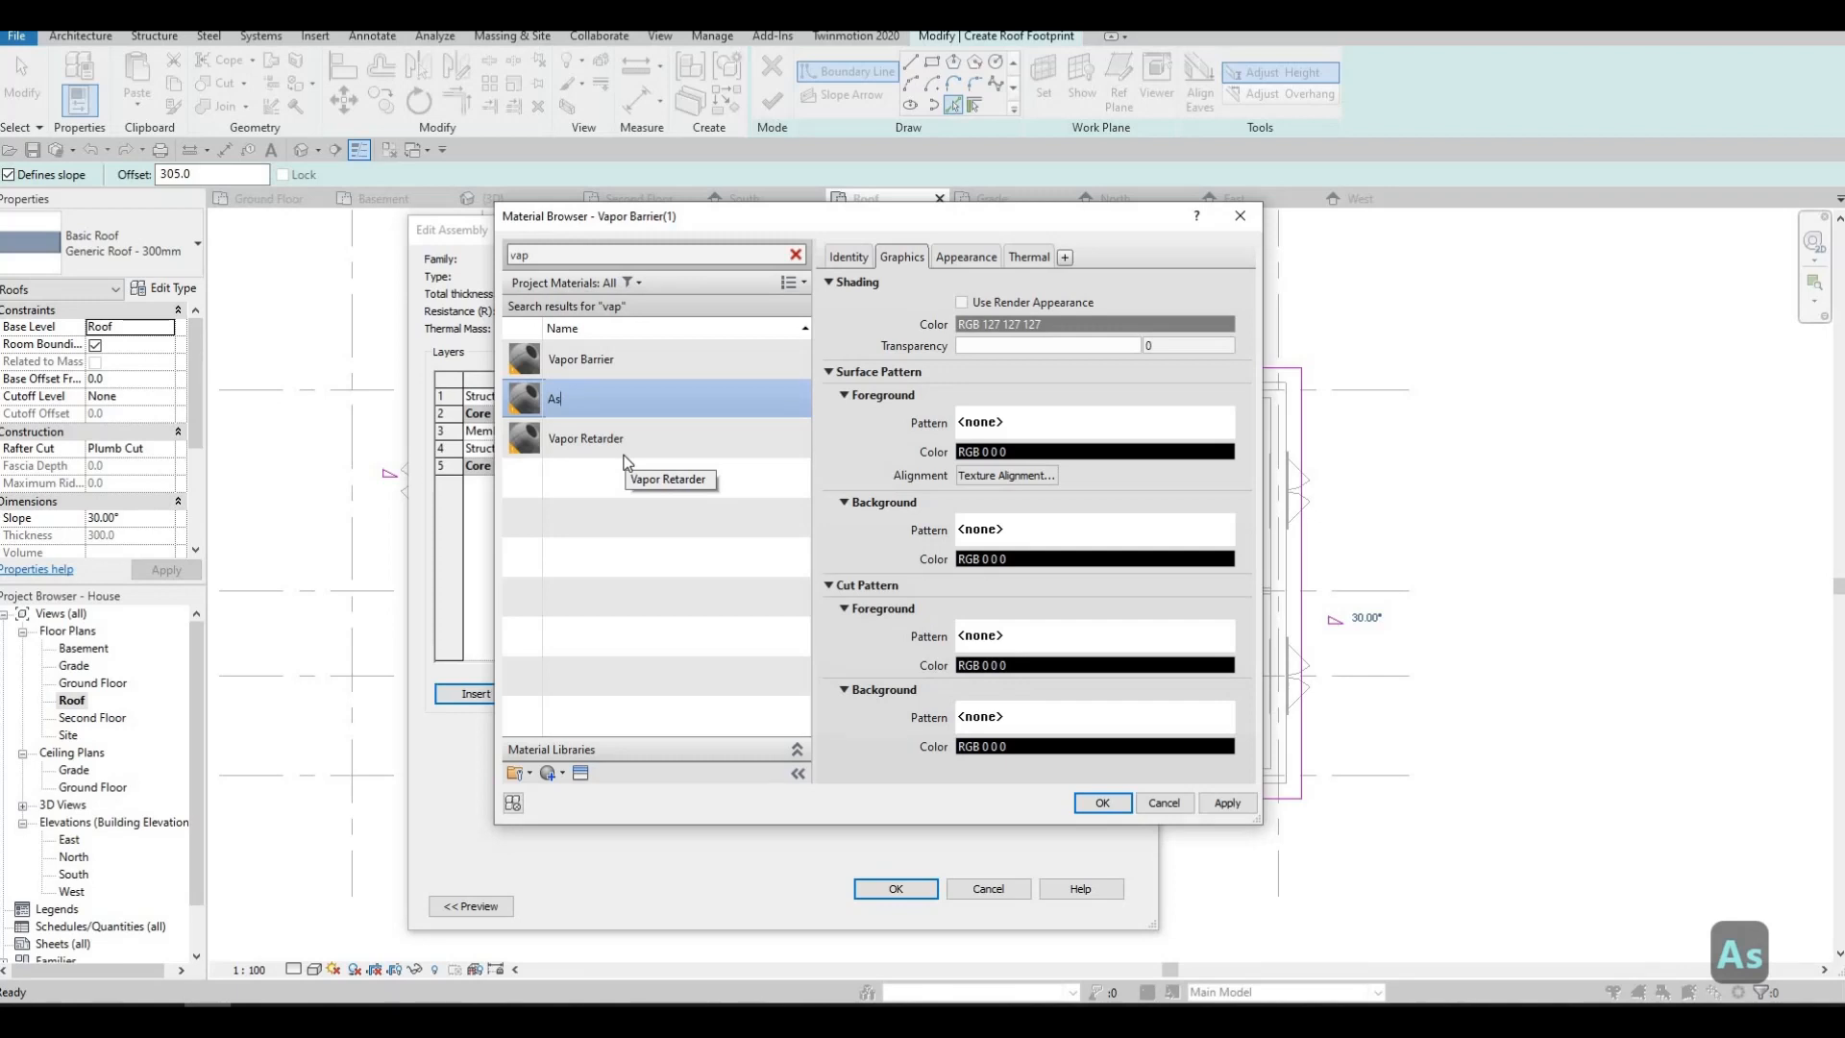
type("p")
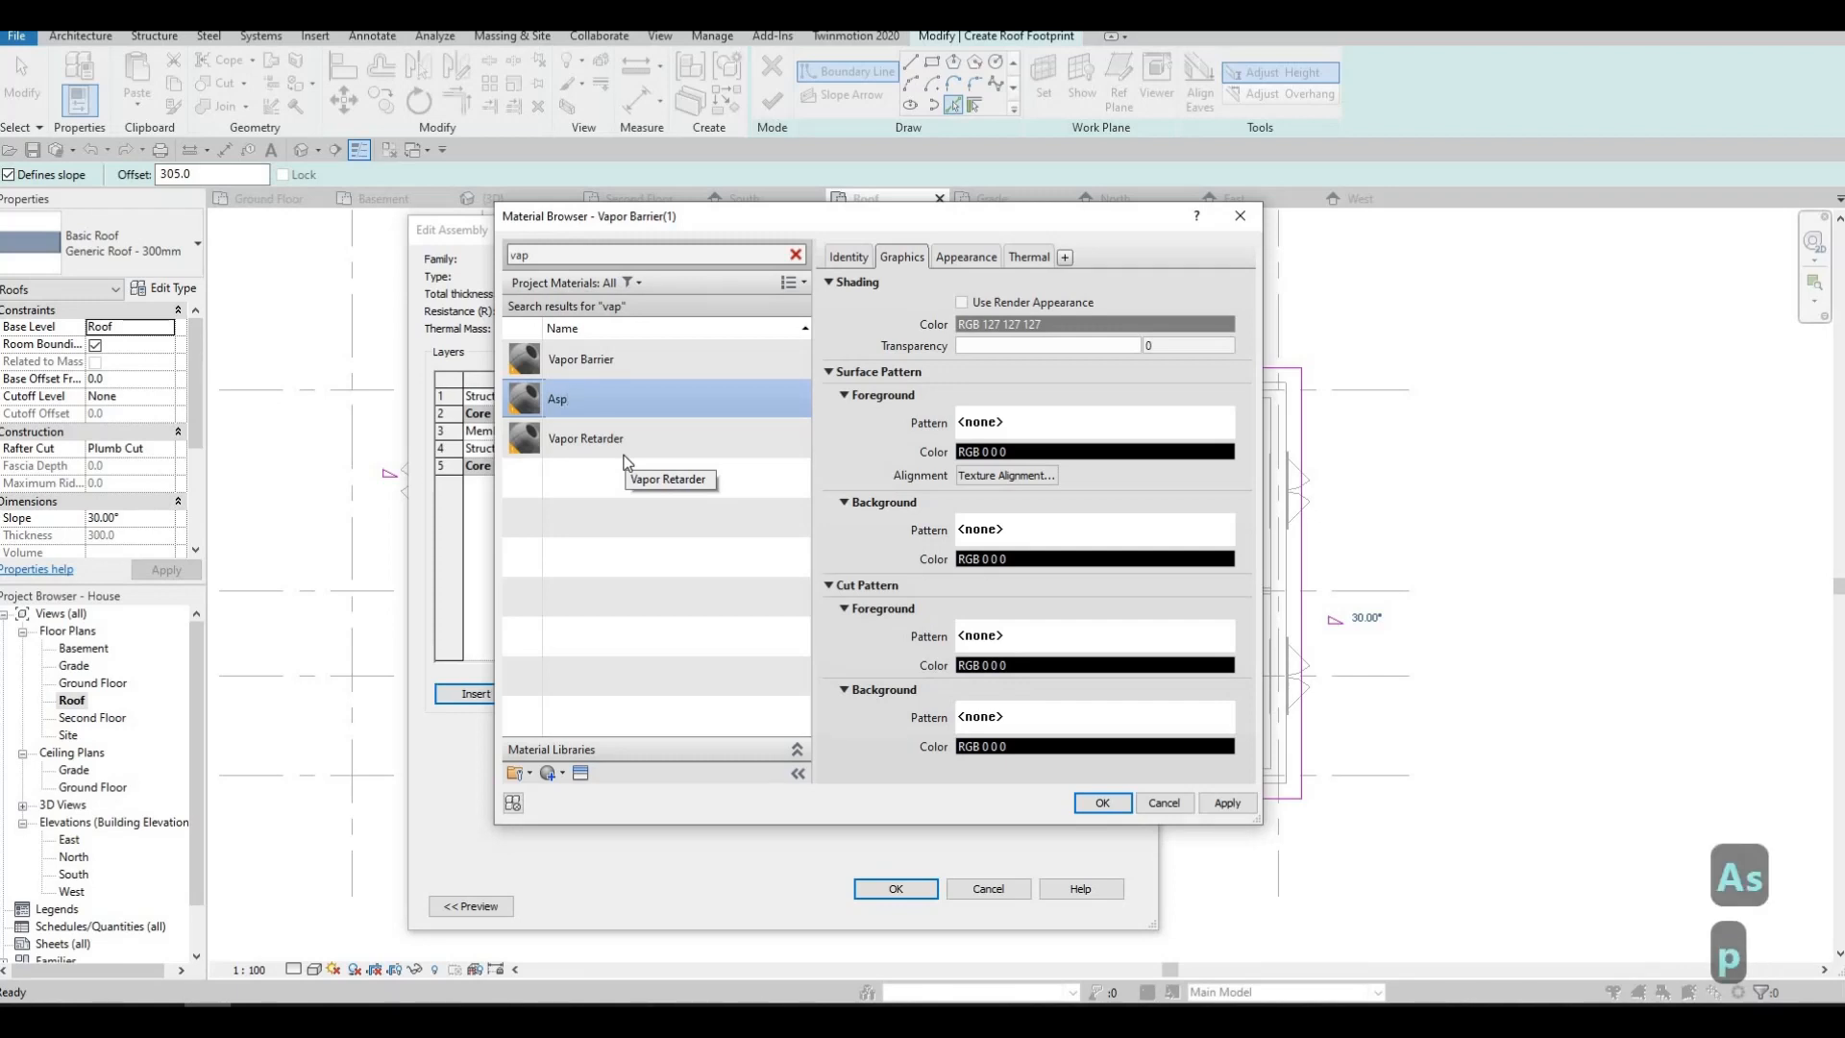
type("halt")
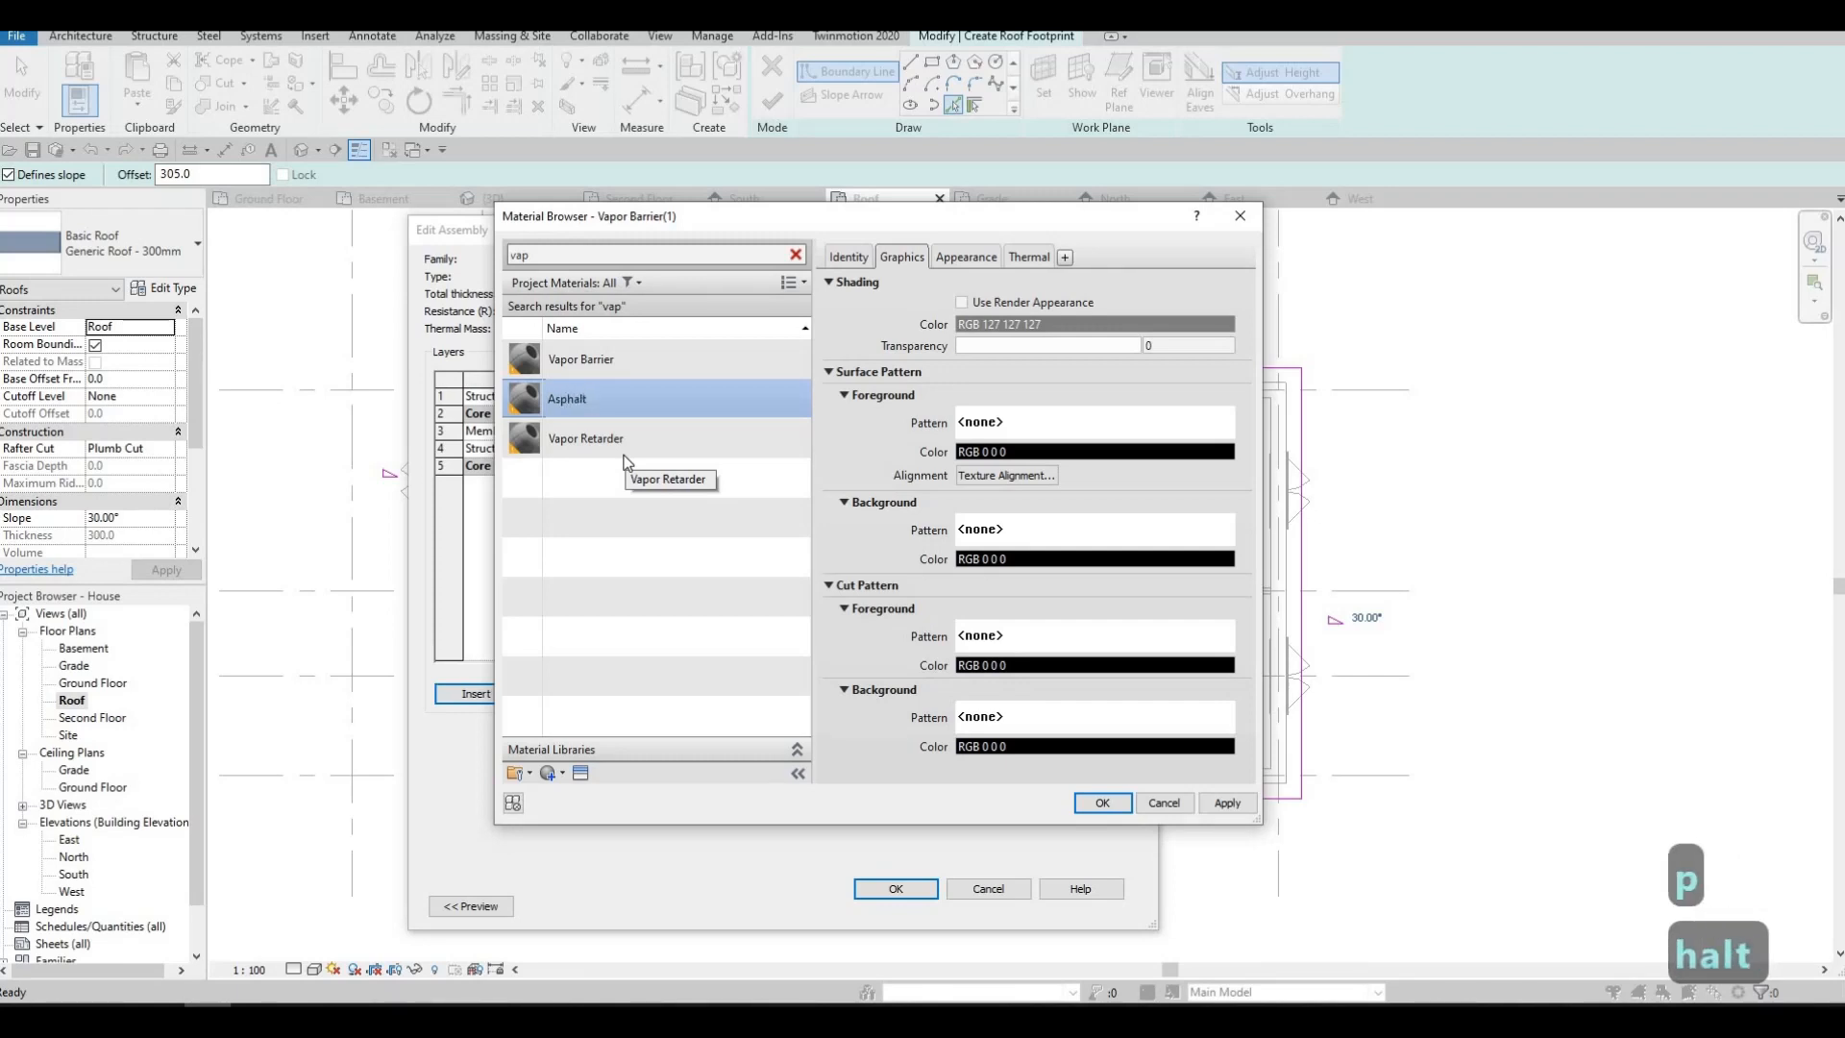
type(" Building")
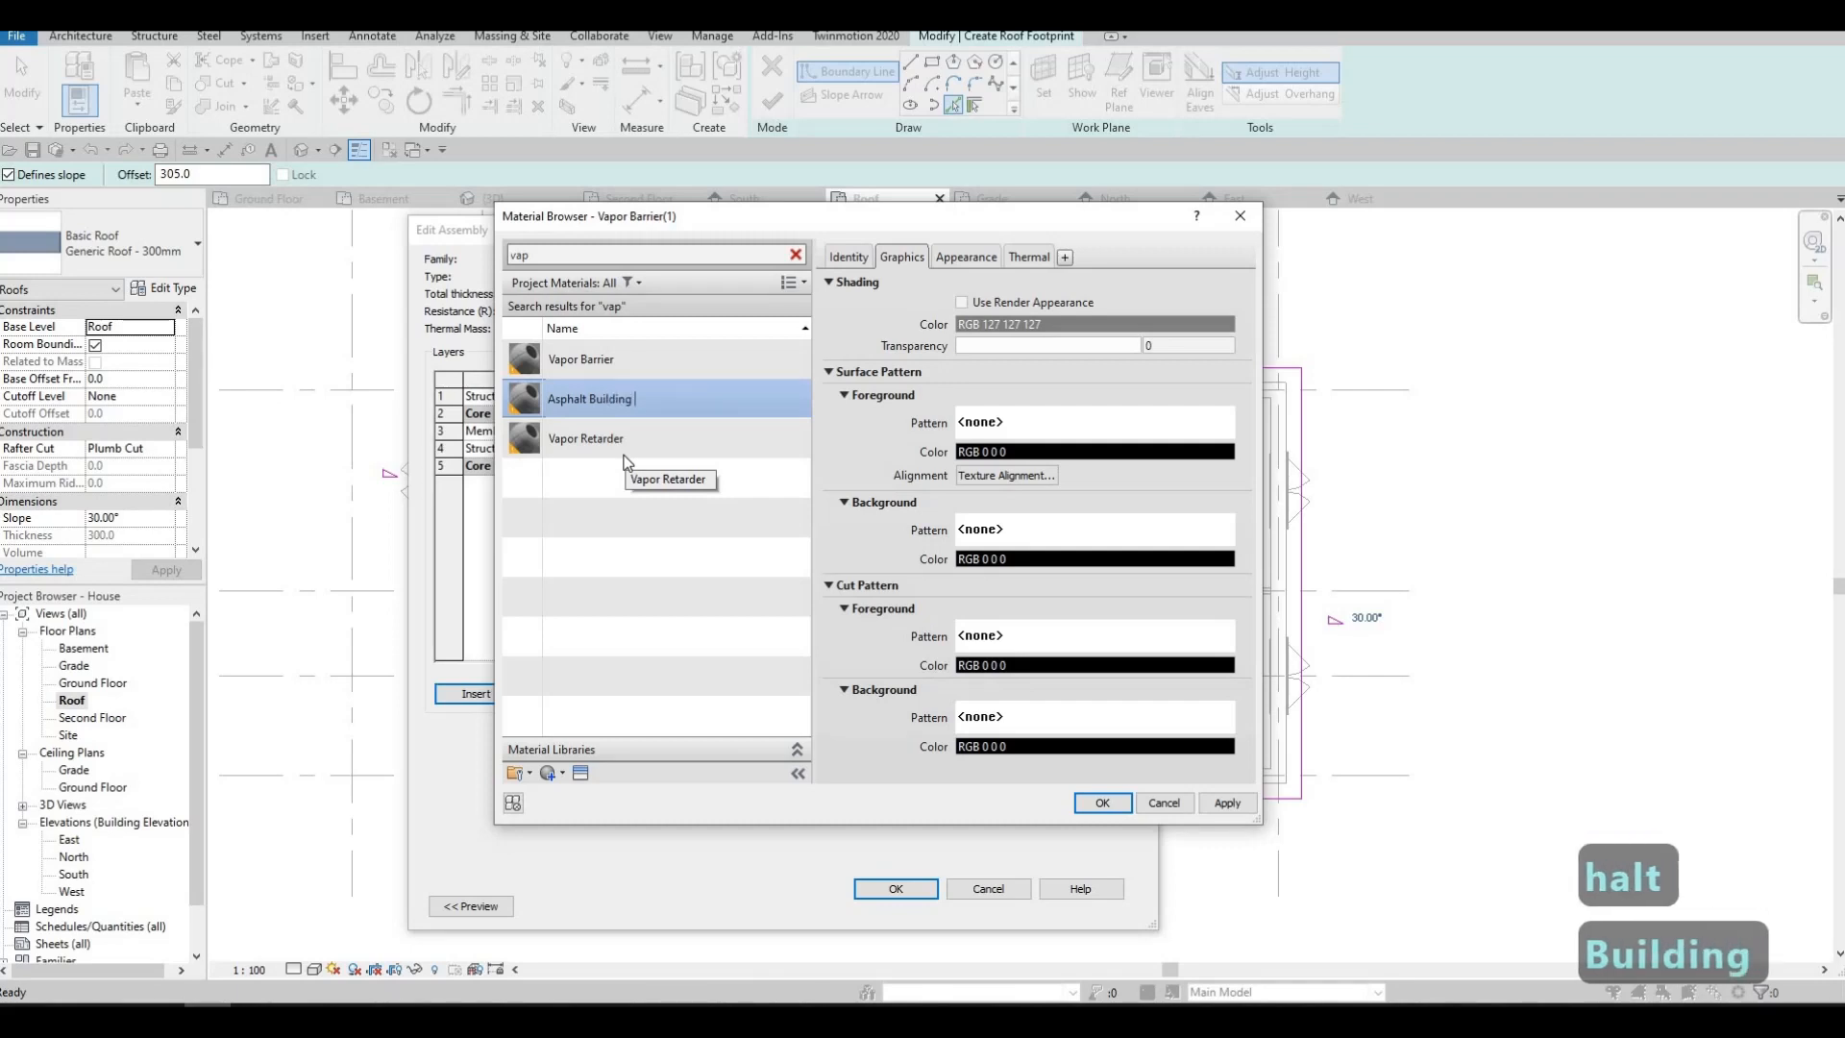
type(" Paper")
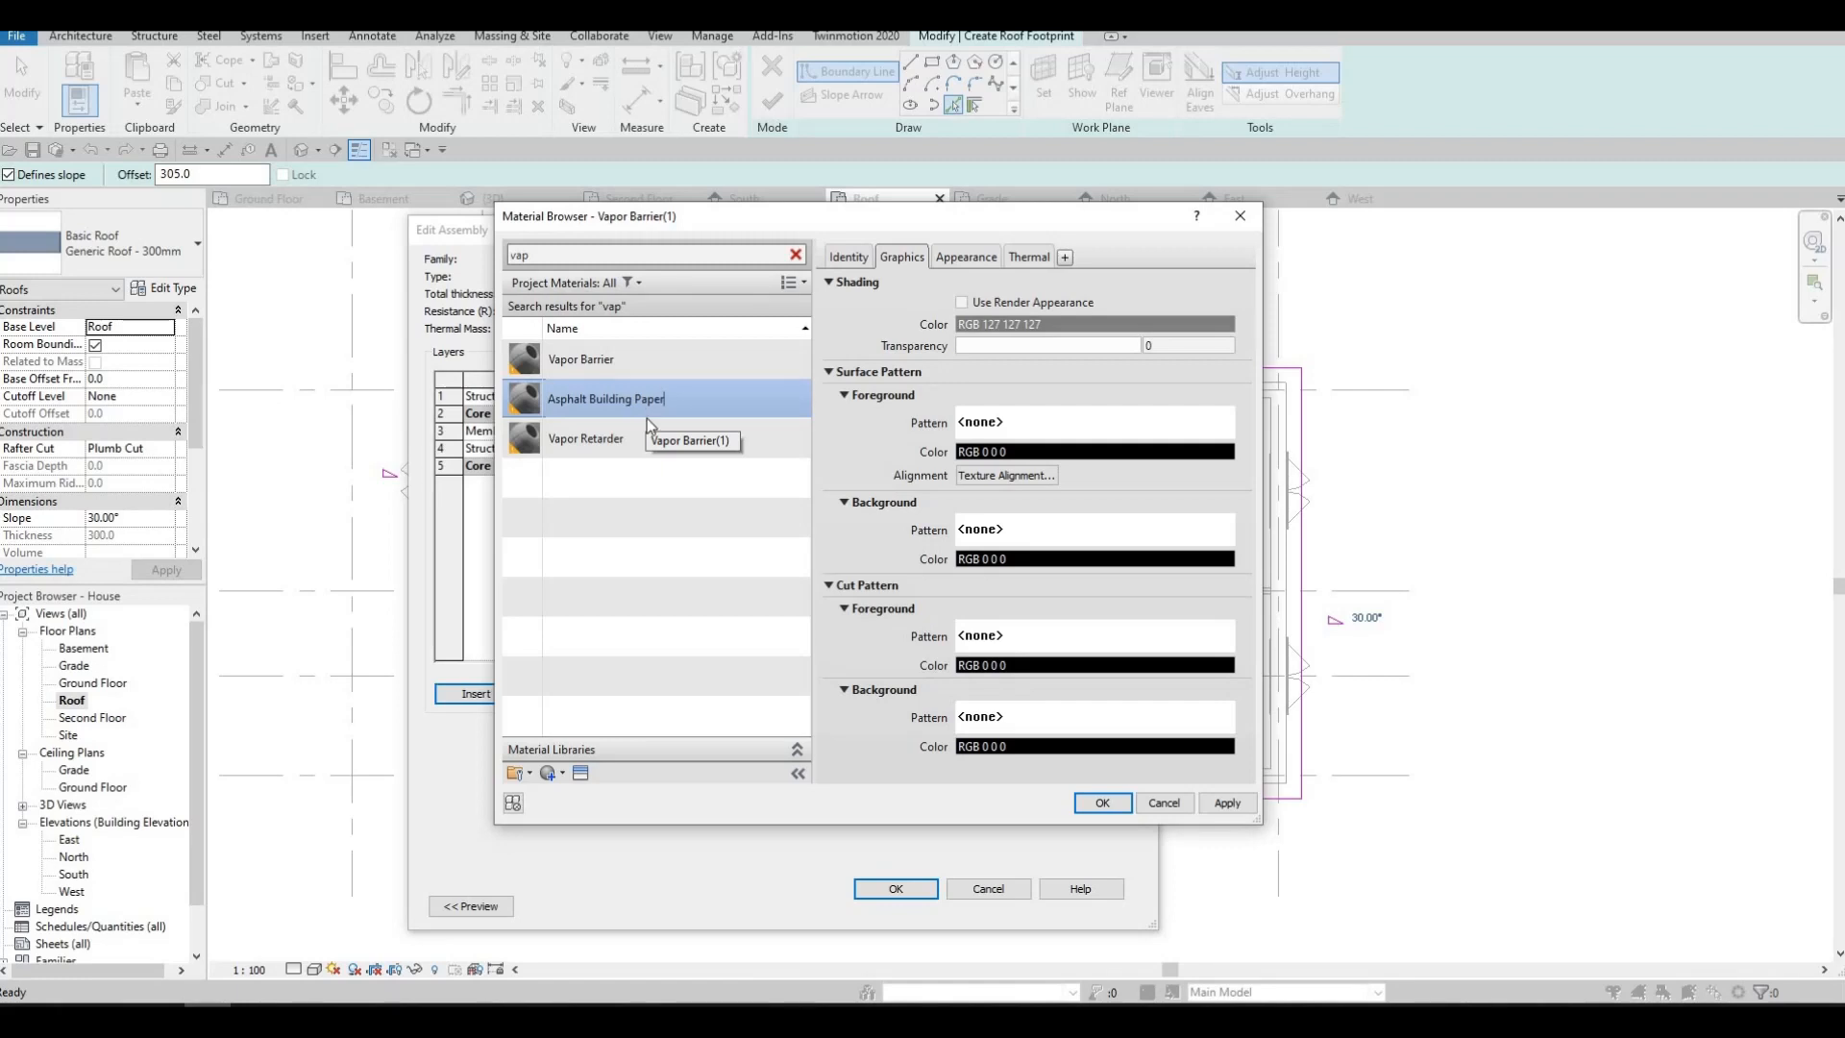
left_click(1096, 802)
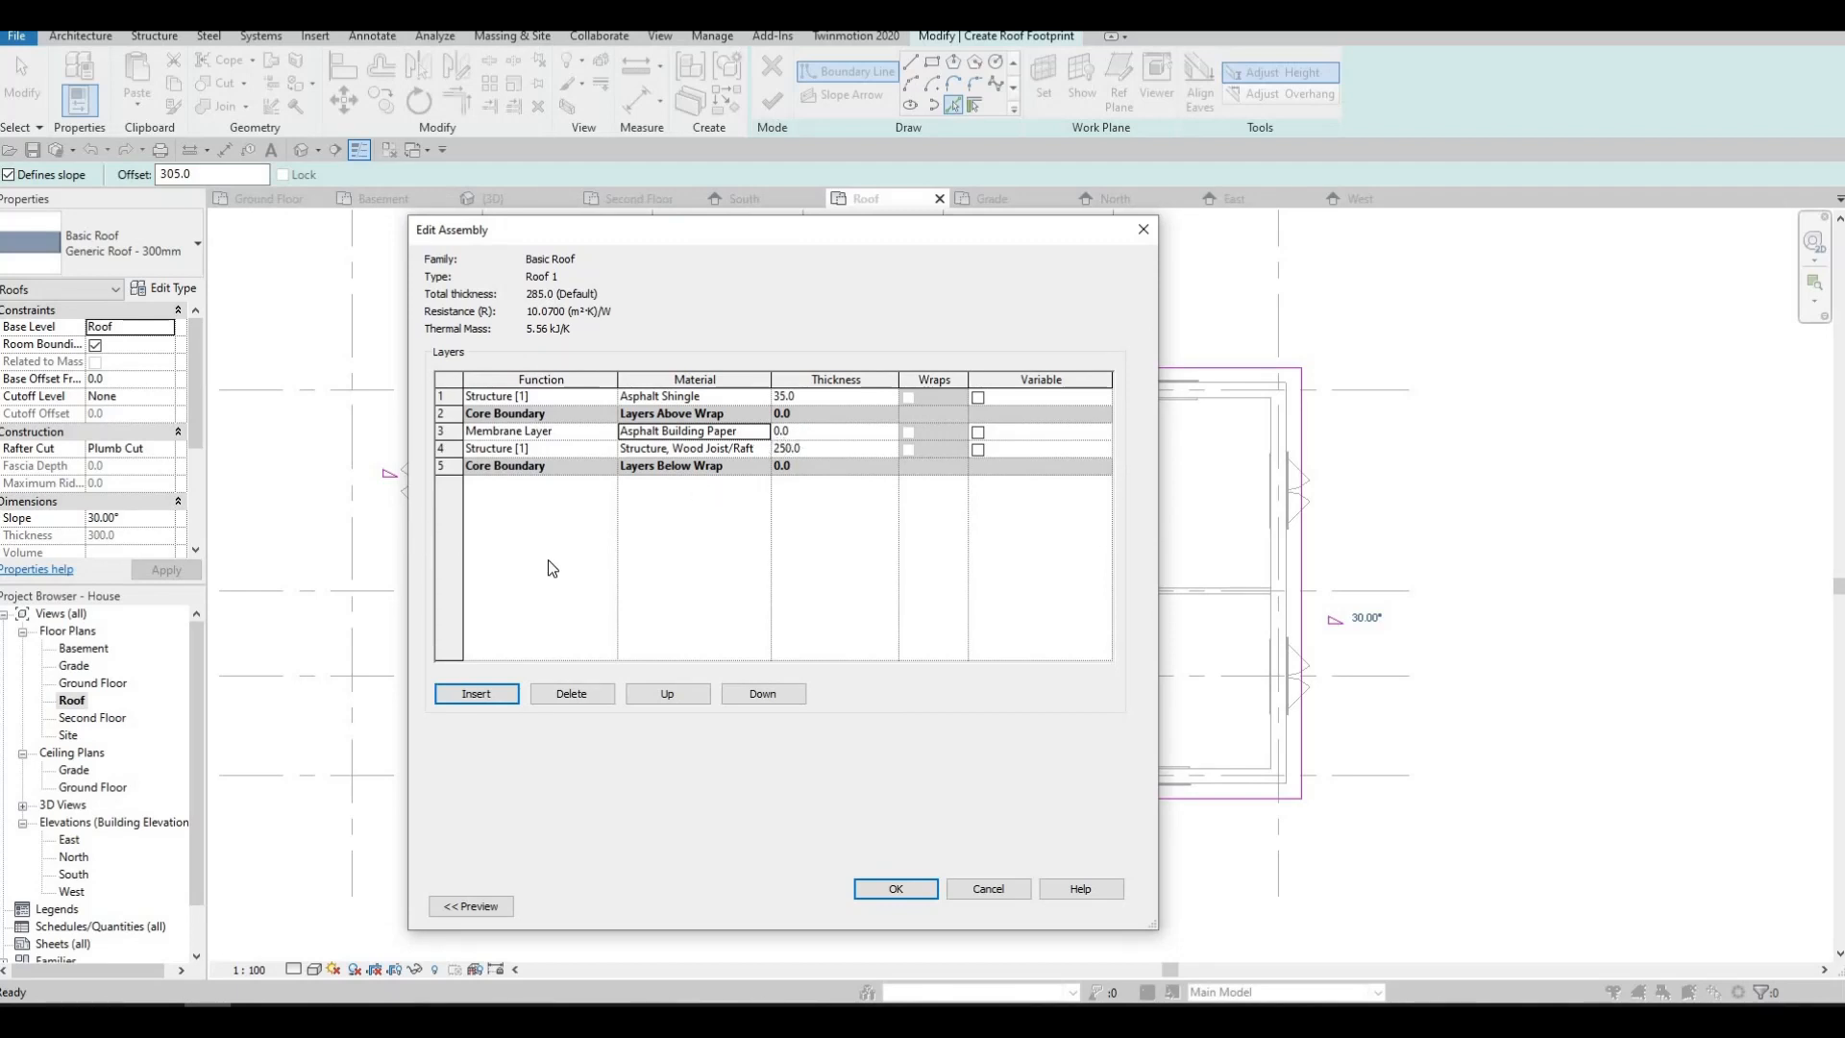
- Insert a Structure [1] layer between the membrane and the wood joist/rafter layer with a thickness of 12.5
left_click(479, 693)
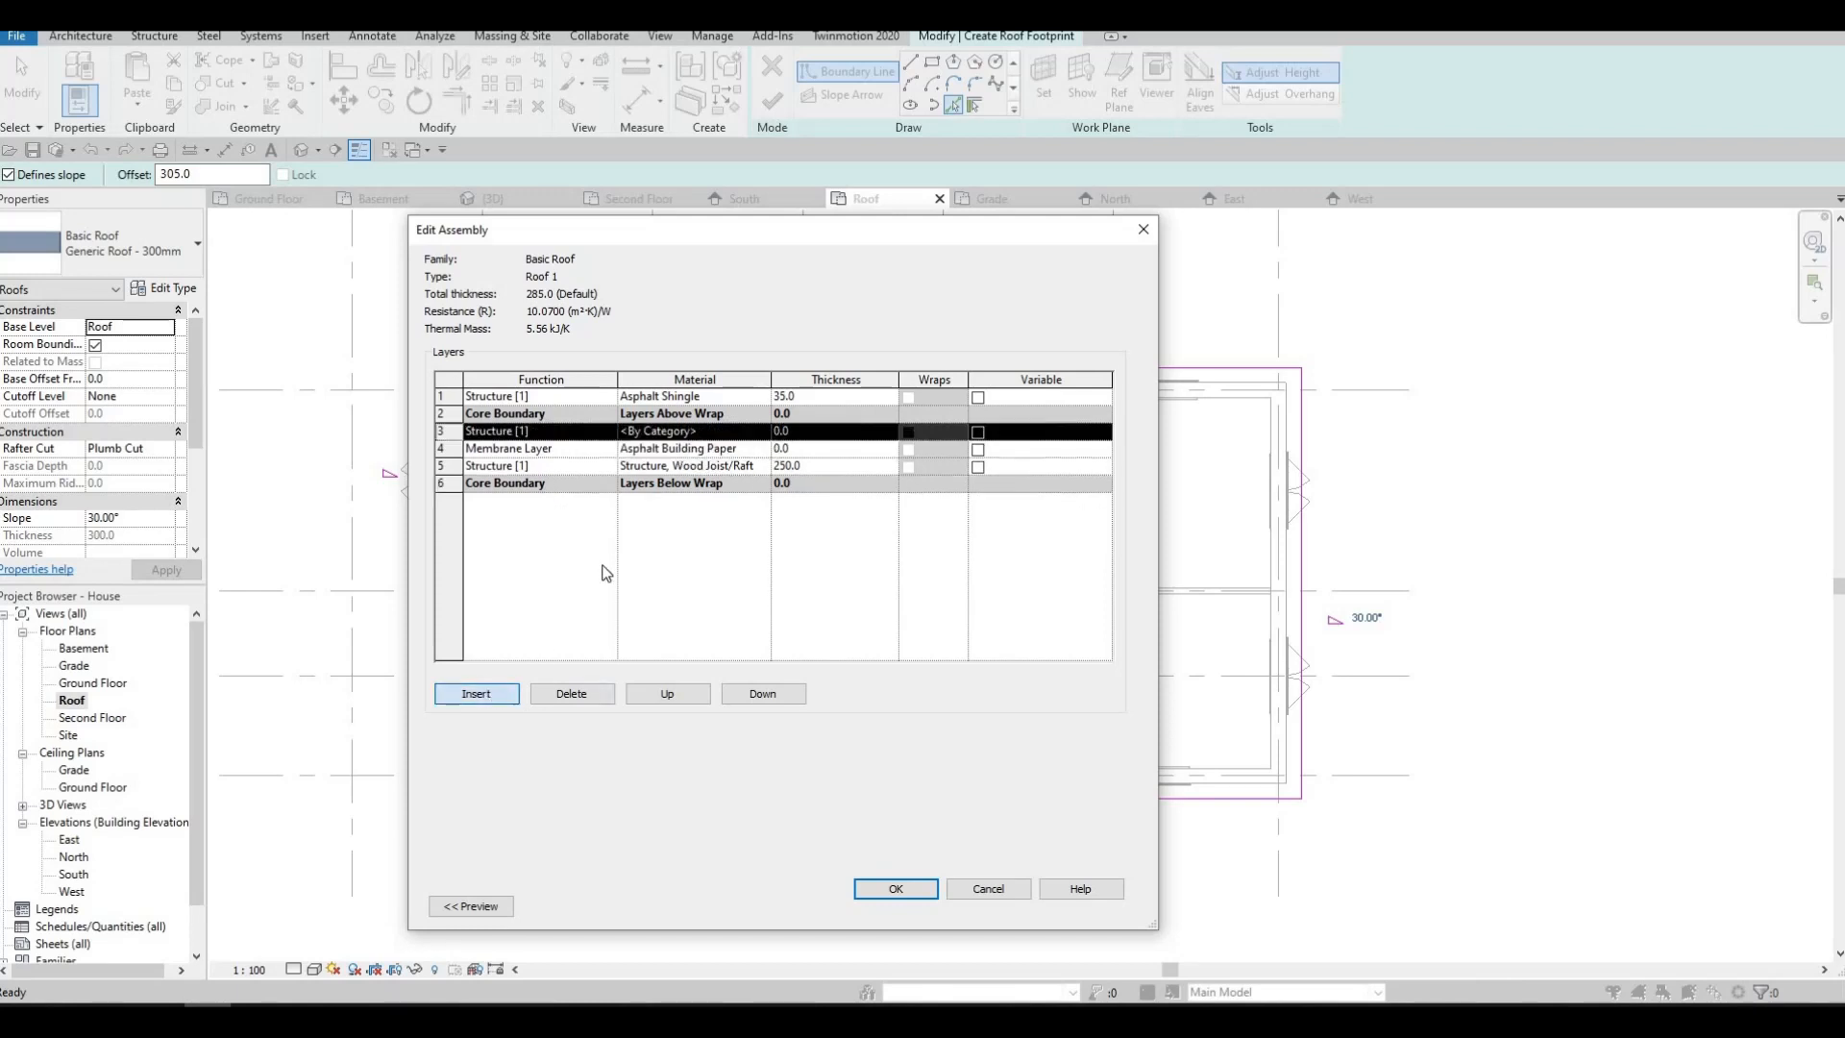
left_click(764, 695)
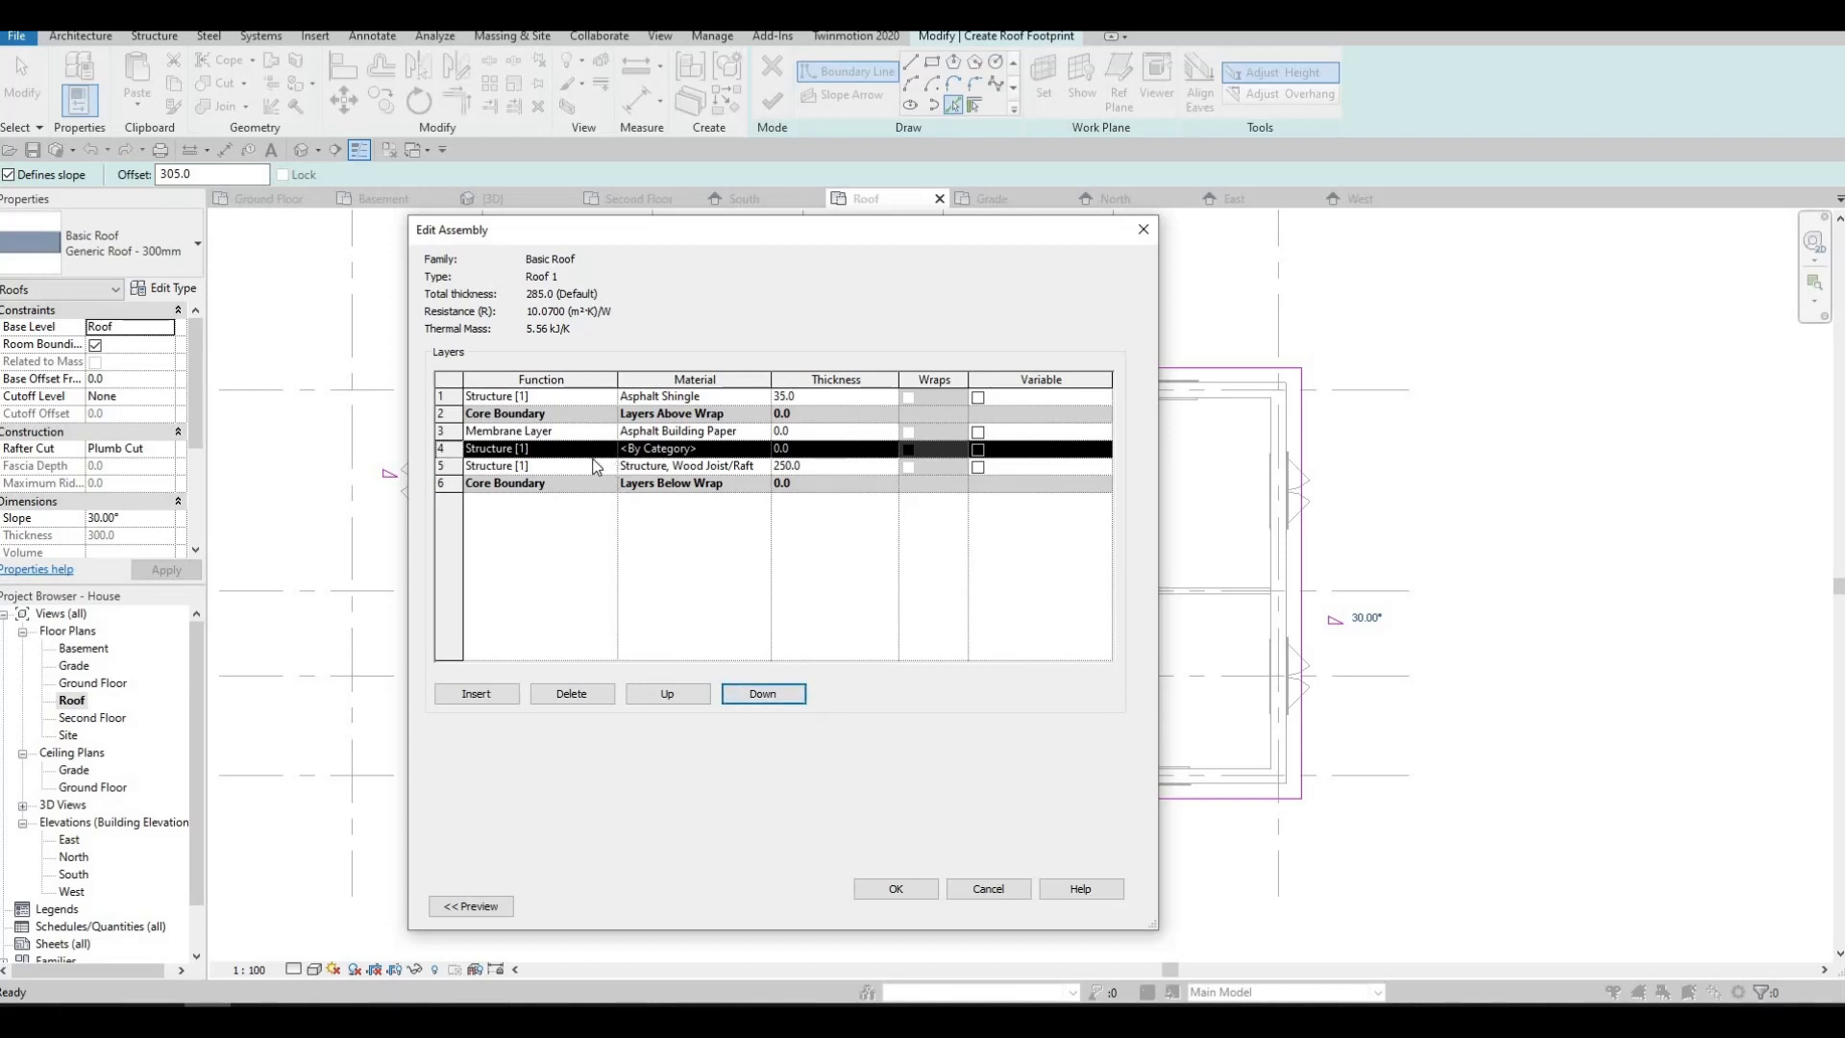
left_click(593, 456)
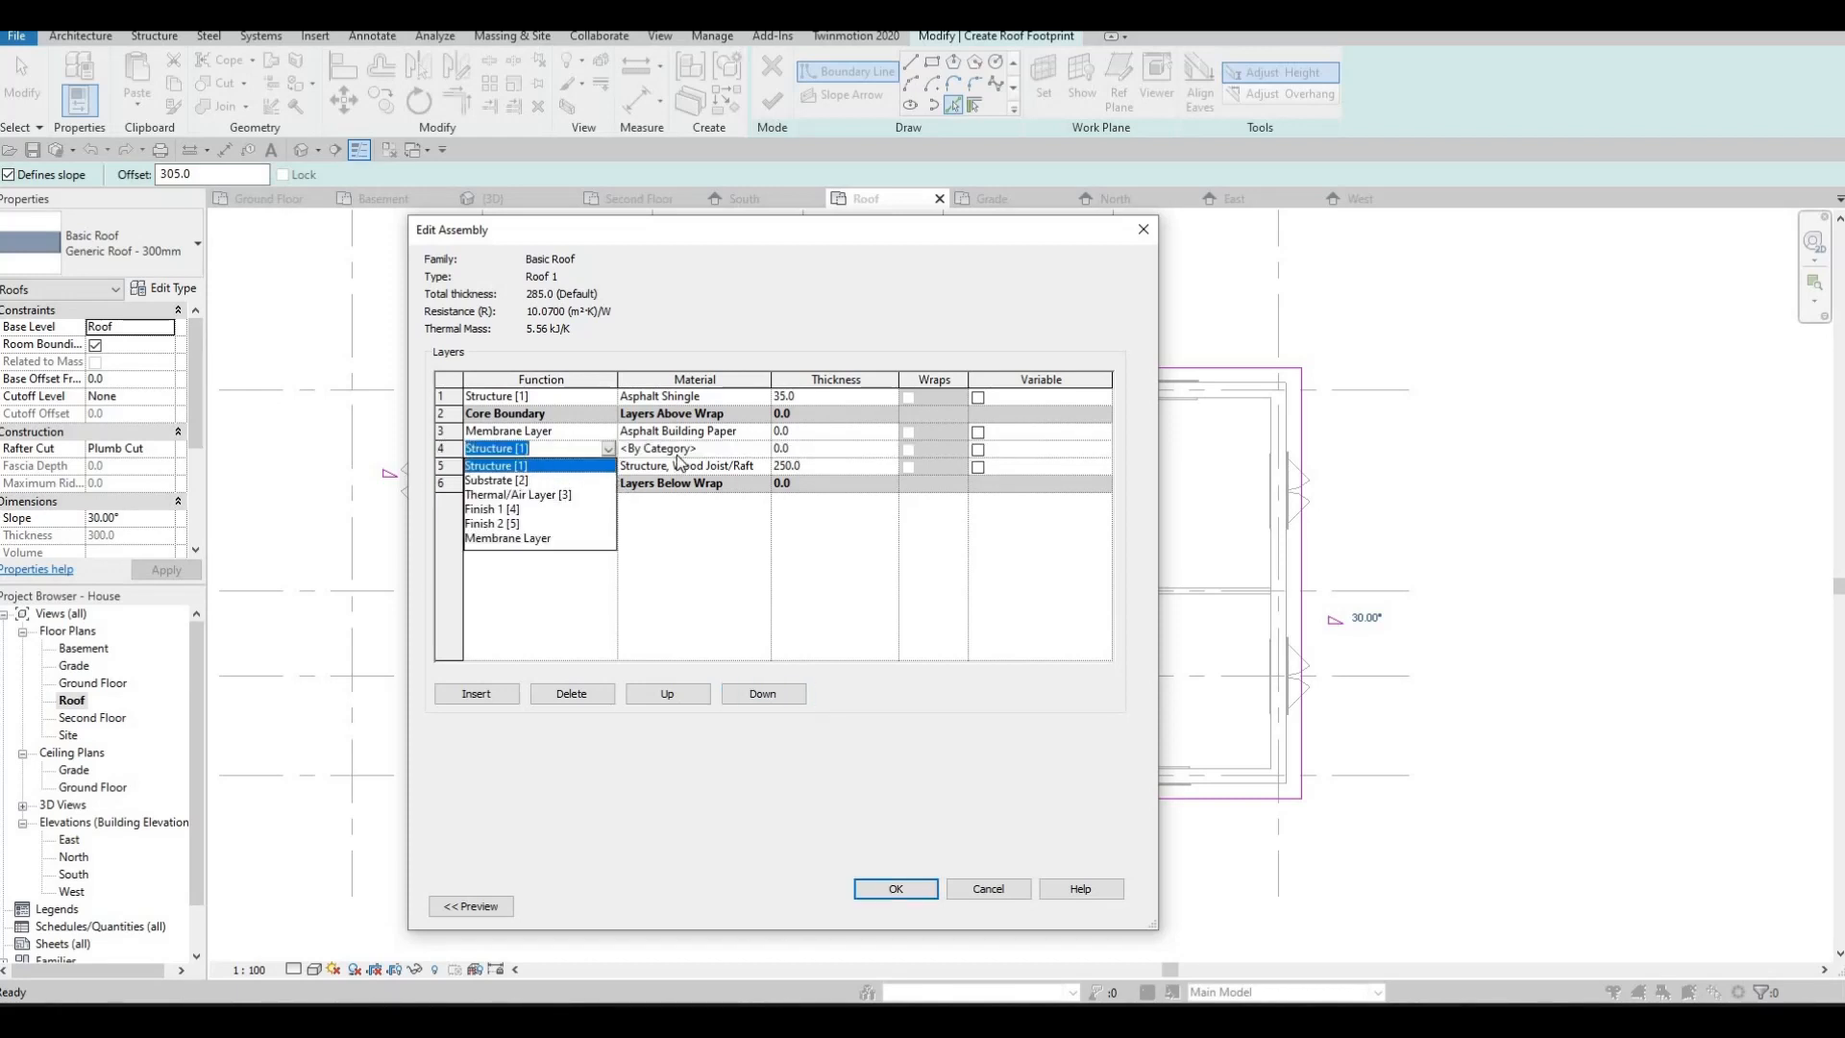
left_click(709, 456)
left_click(709, 449)
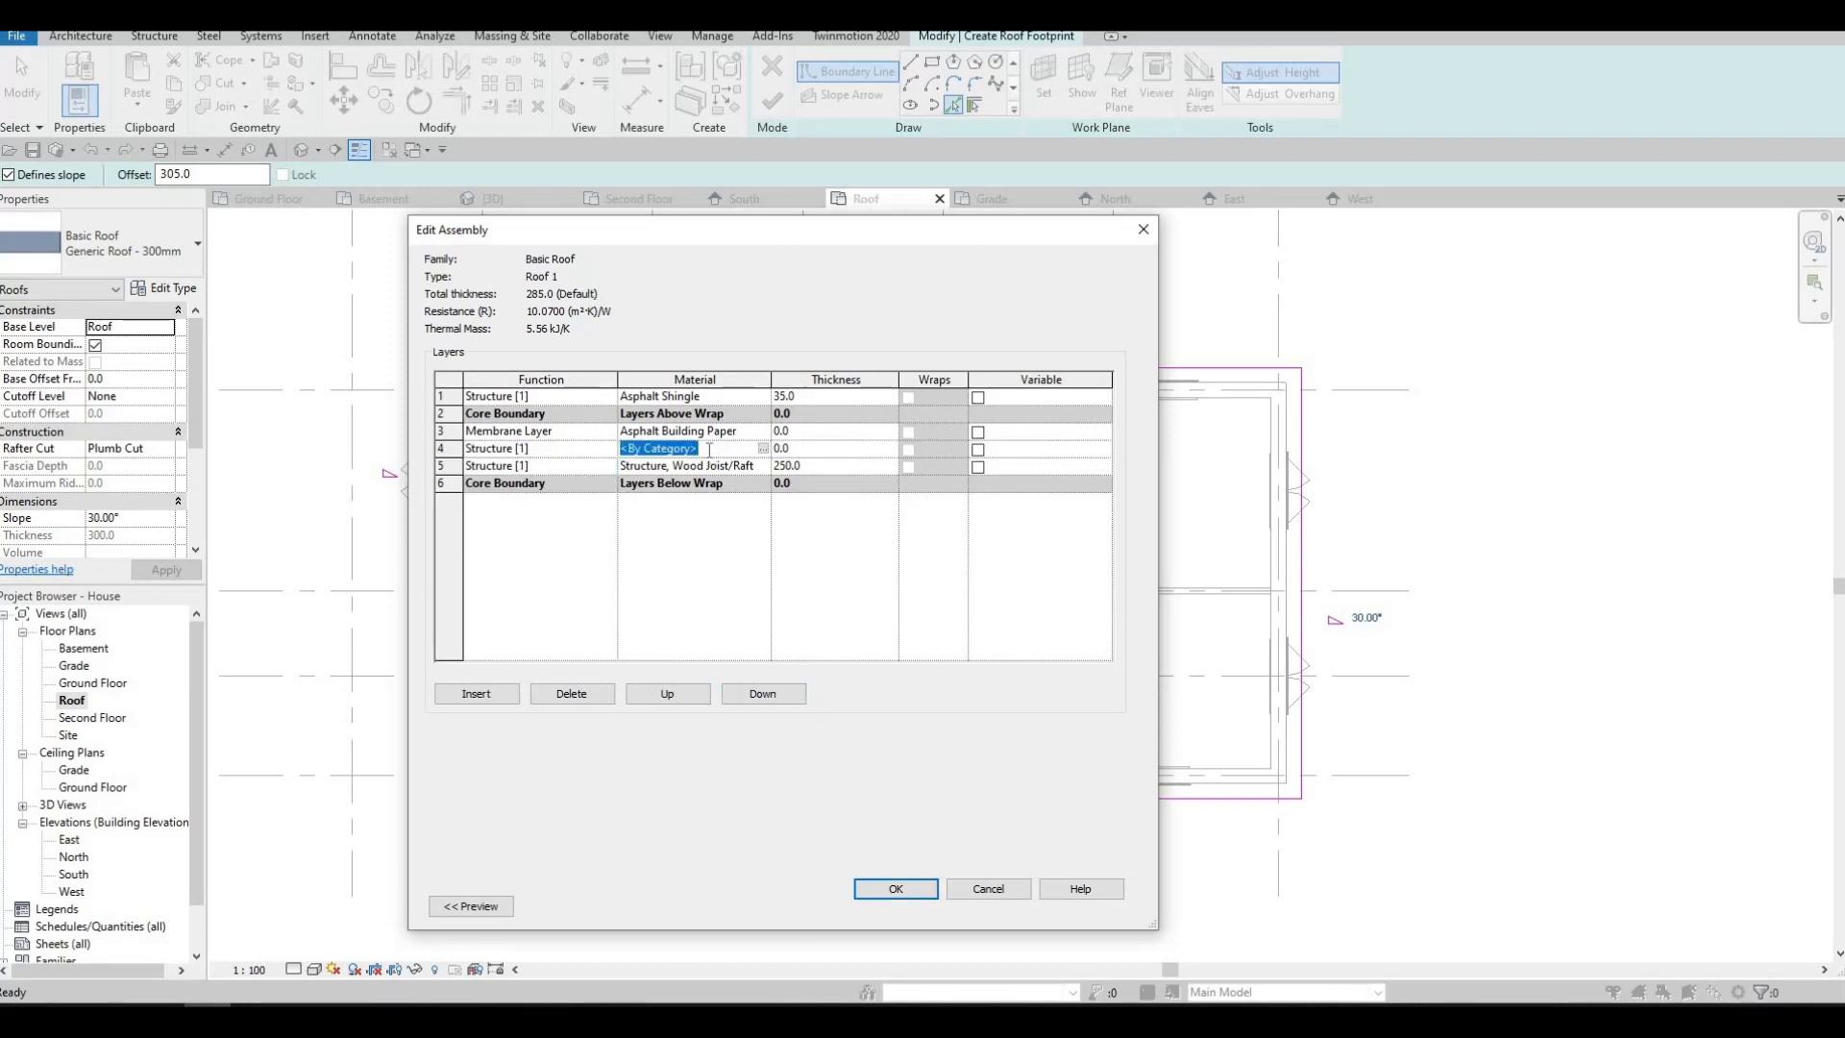
left_click(787, 448)
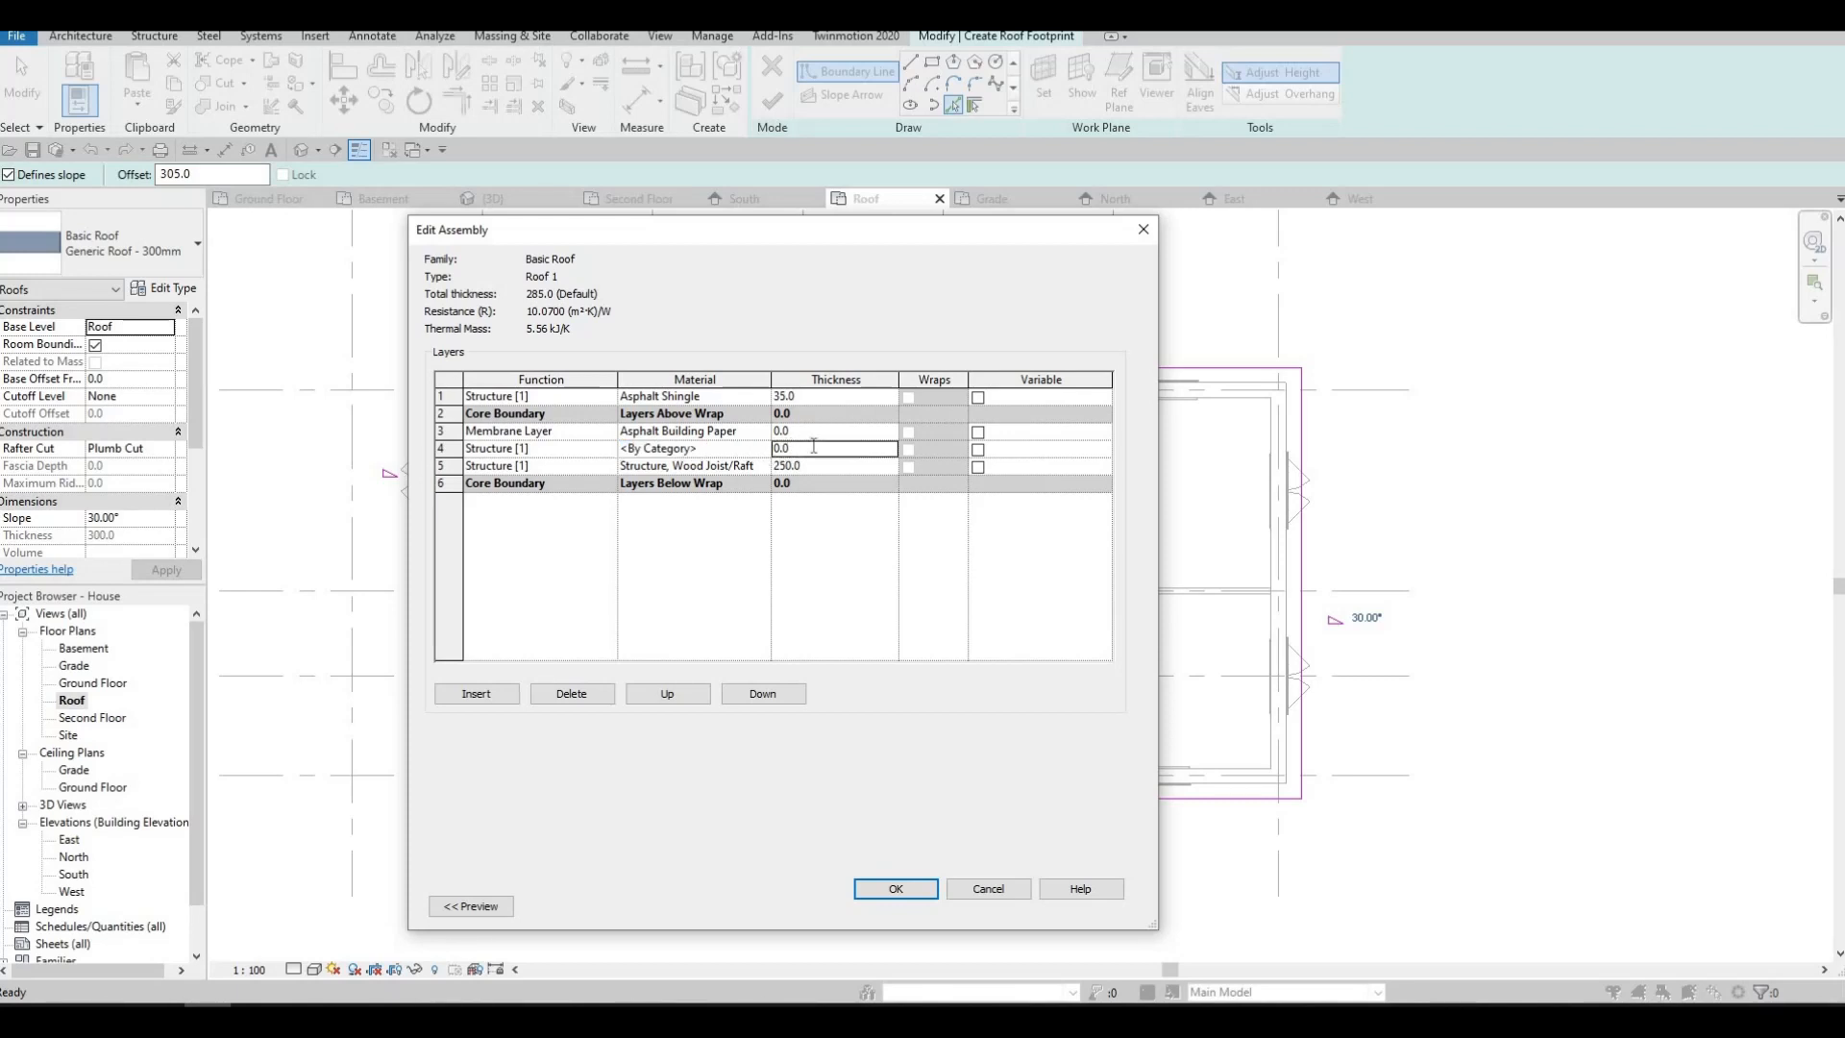
type("12.5")
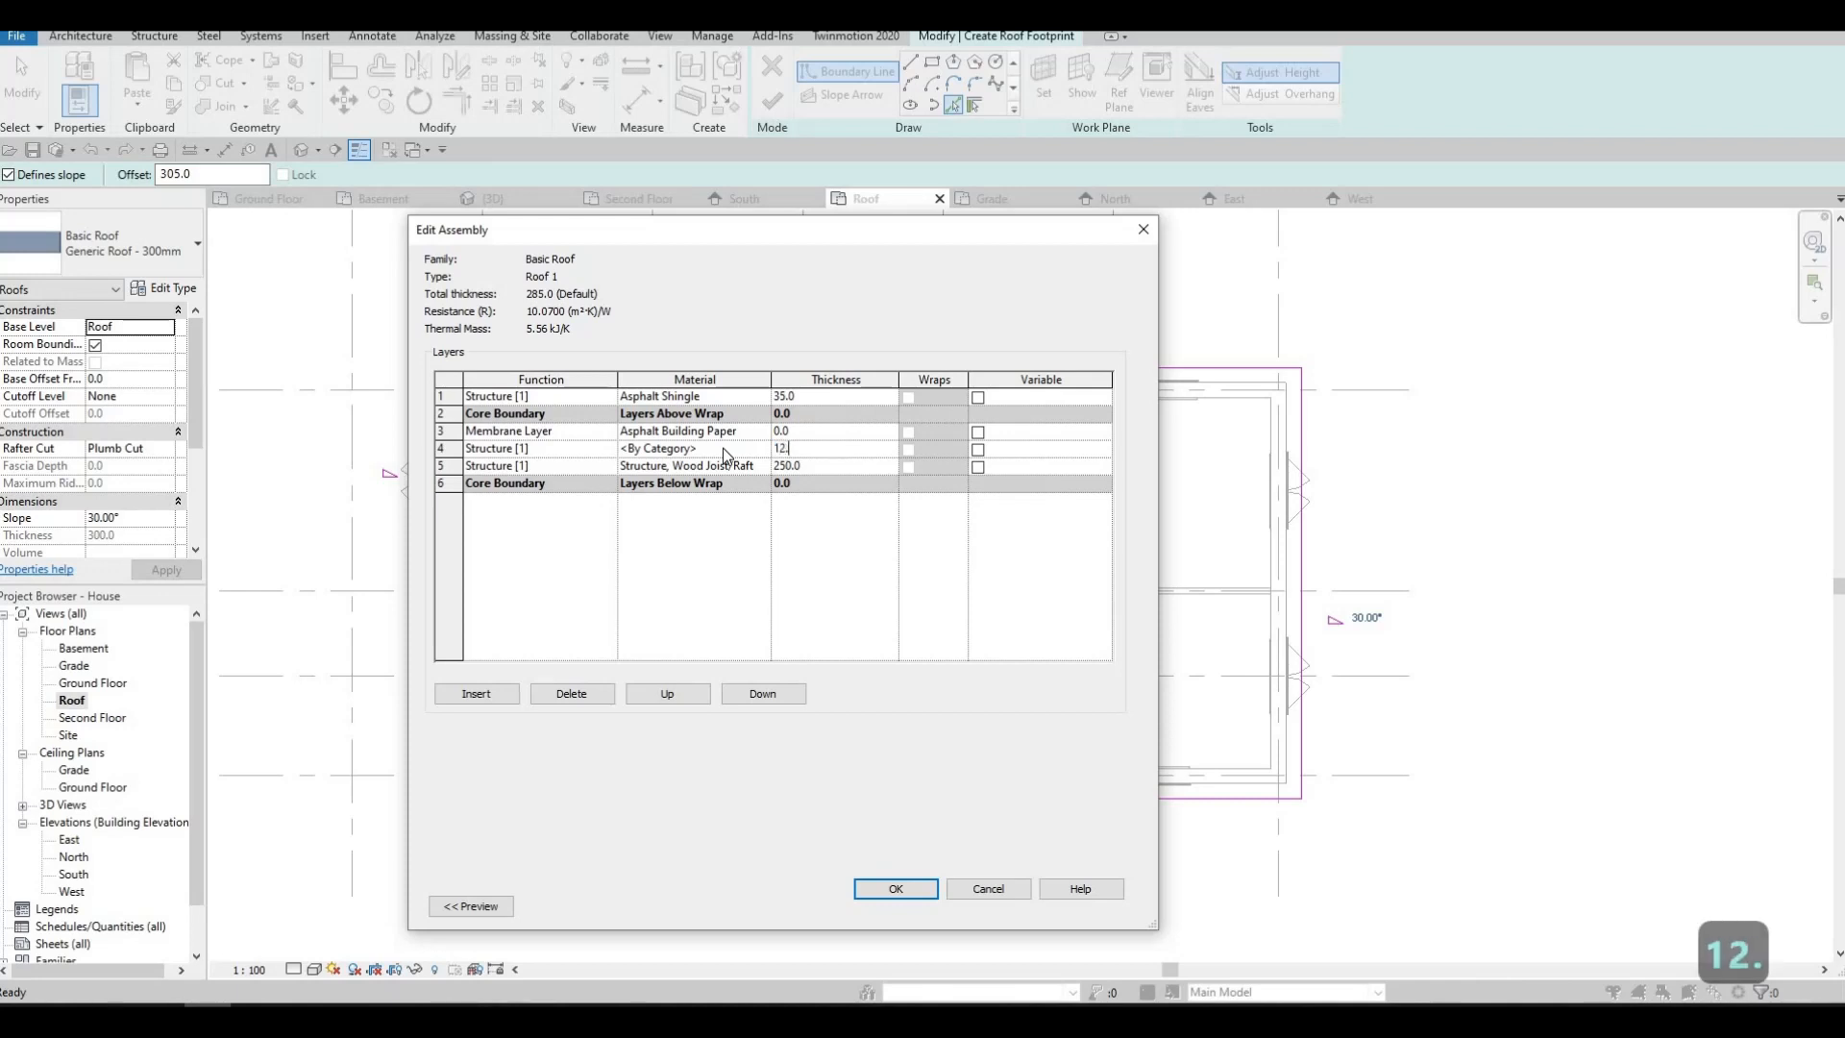
- Find the Plywood, Sheathing material and assign it to the 12.5 structure layer
left_click(758, 449)
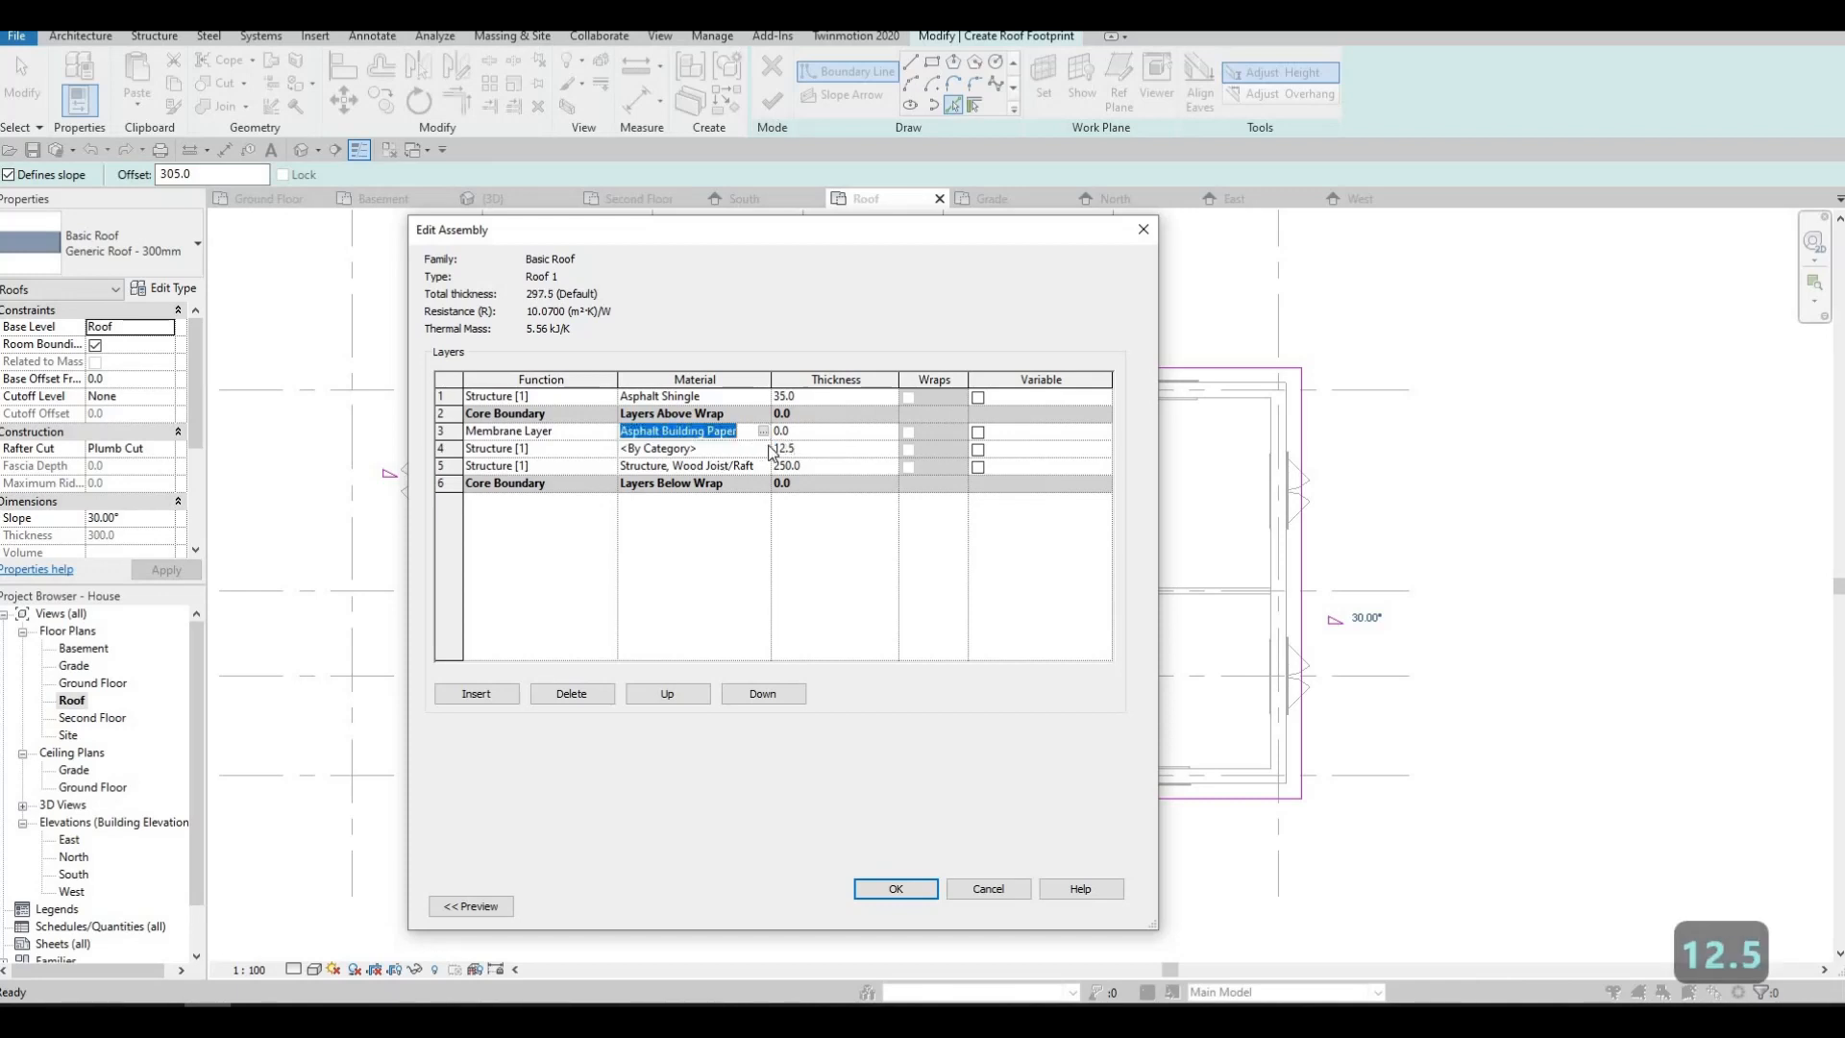
left_click(763, 448)
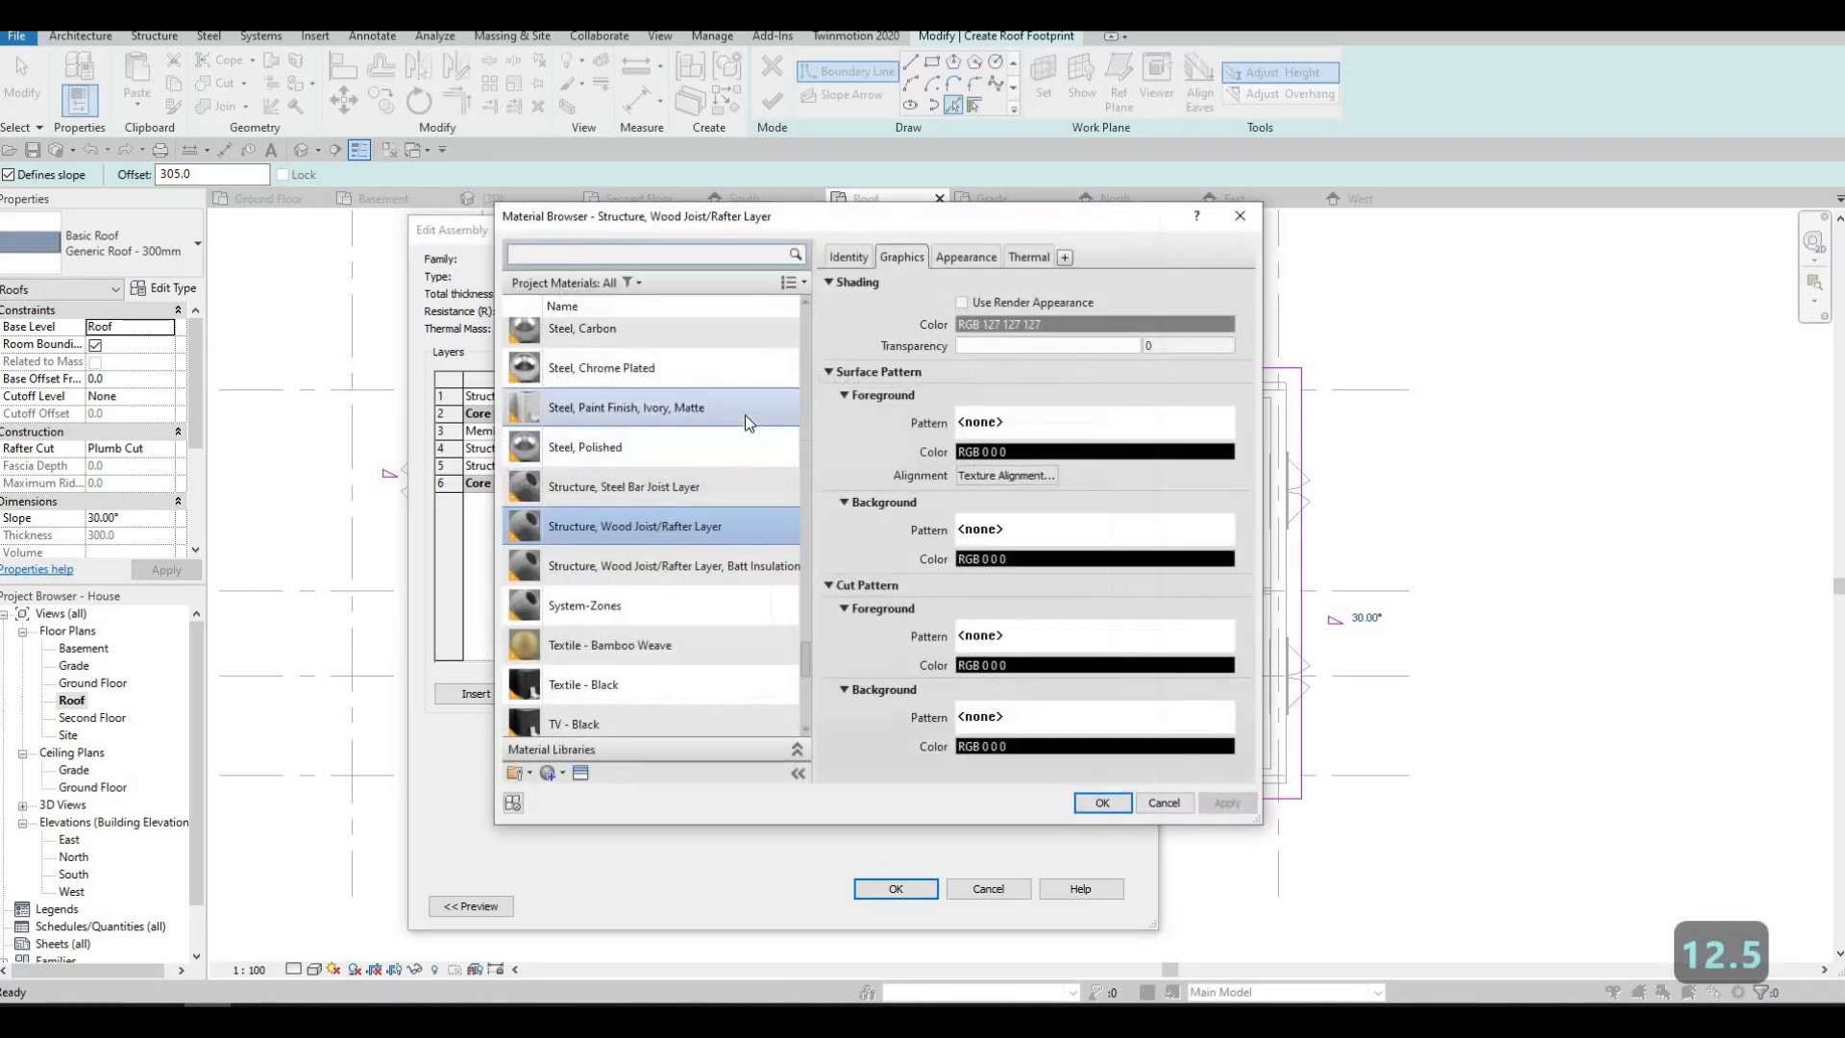
left_click(675, 253)
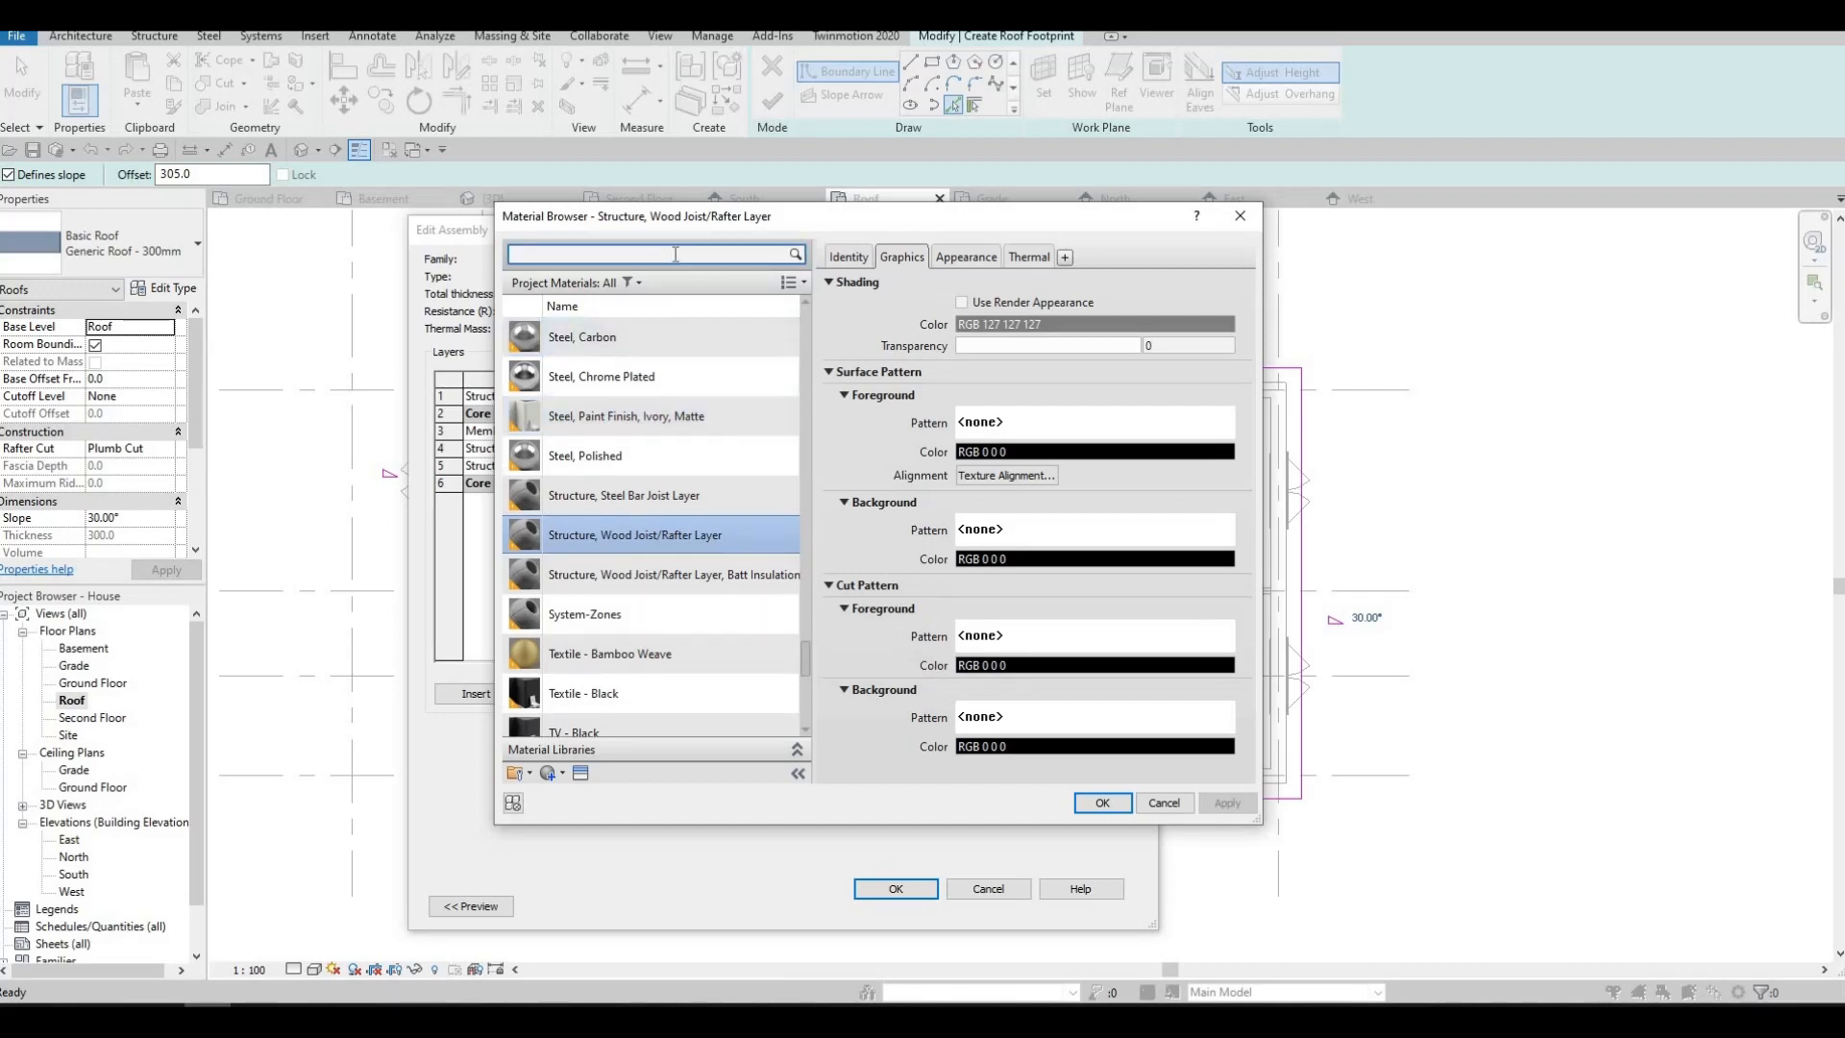
type("ply")
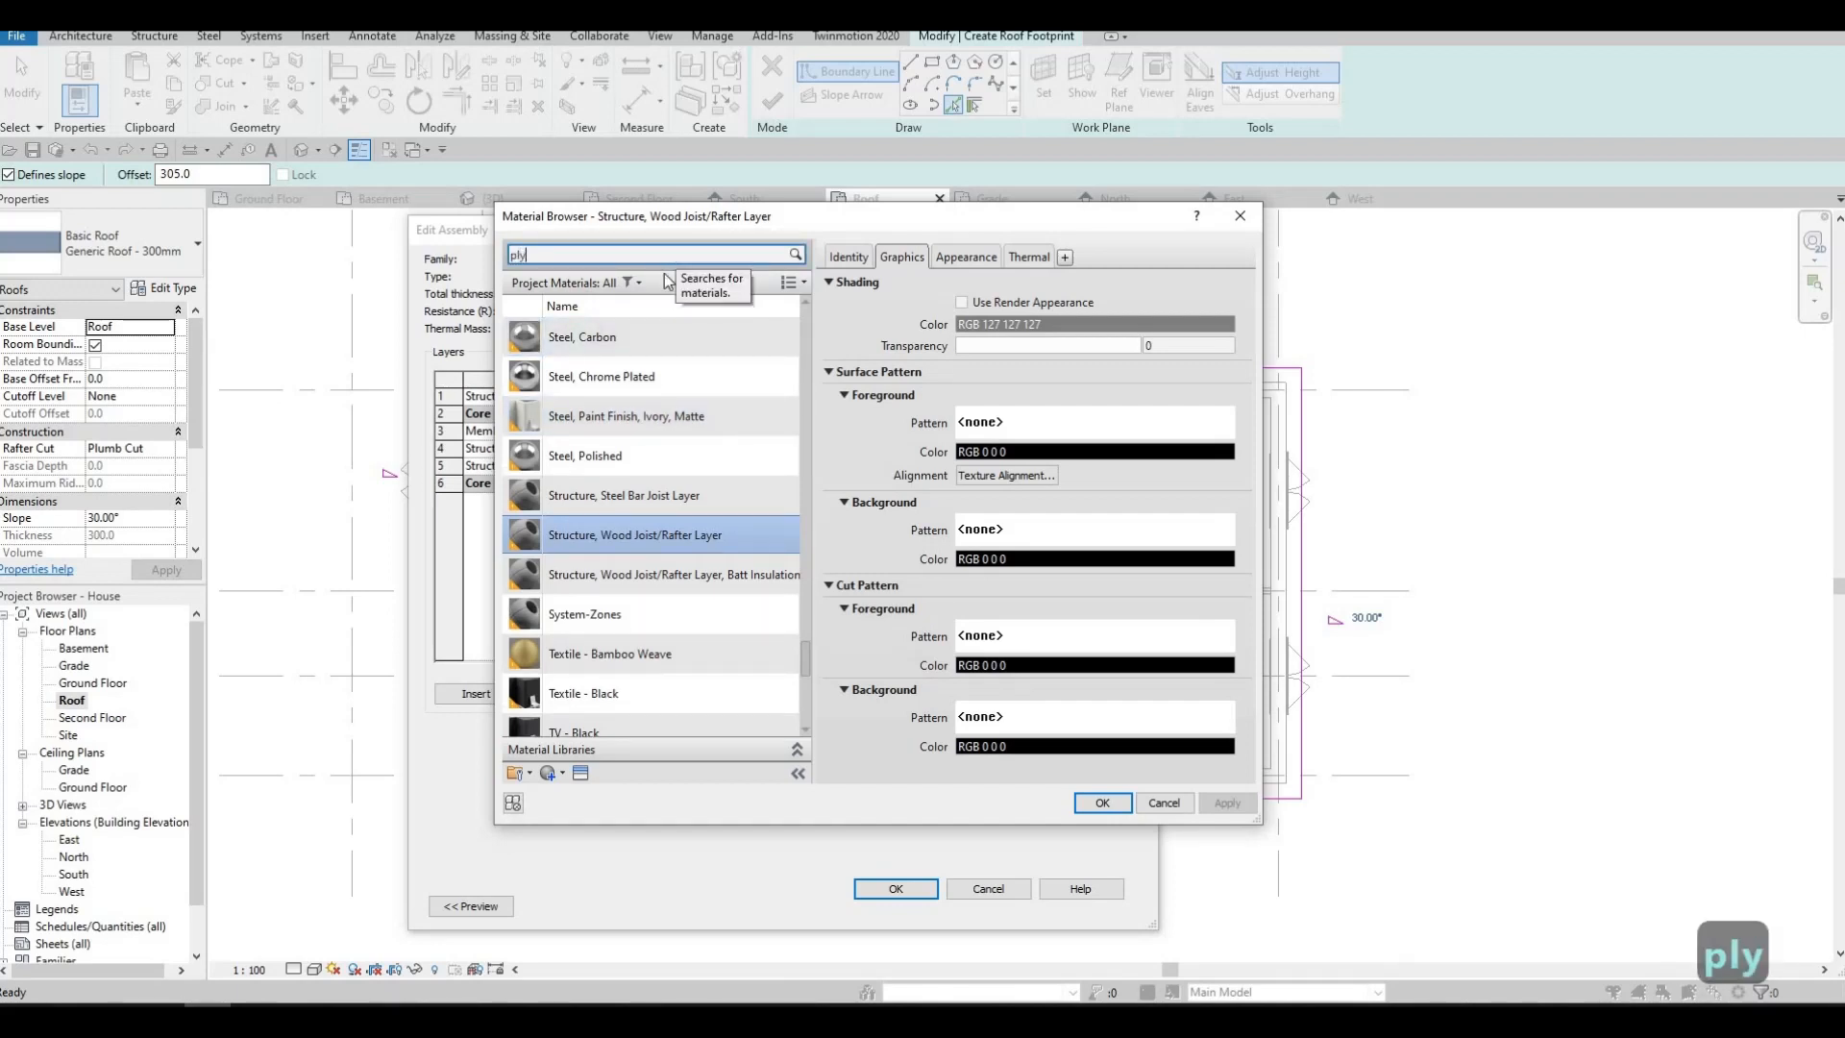
left_click(615, 398)
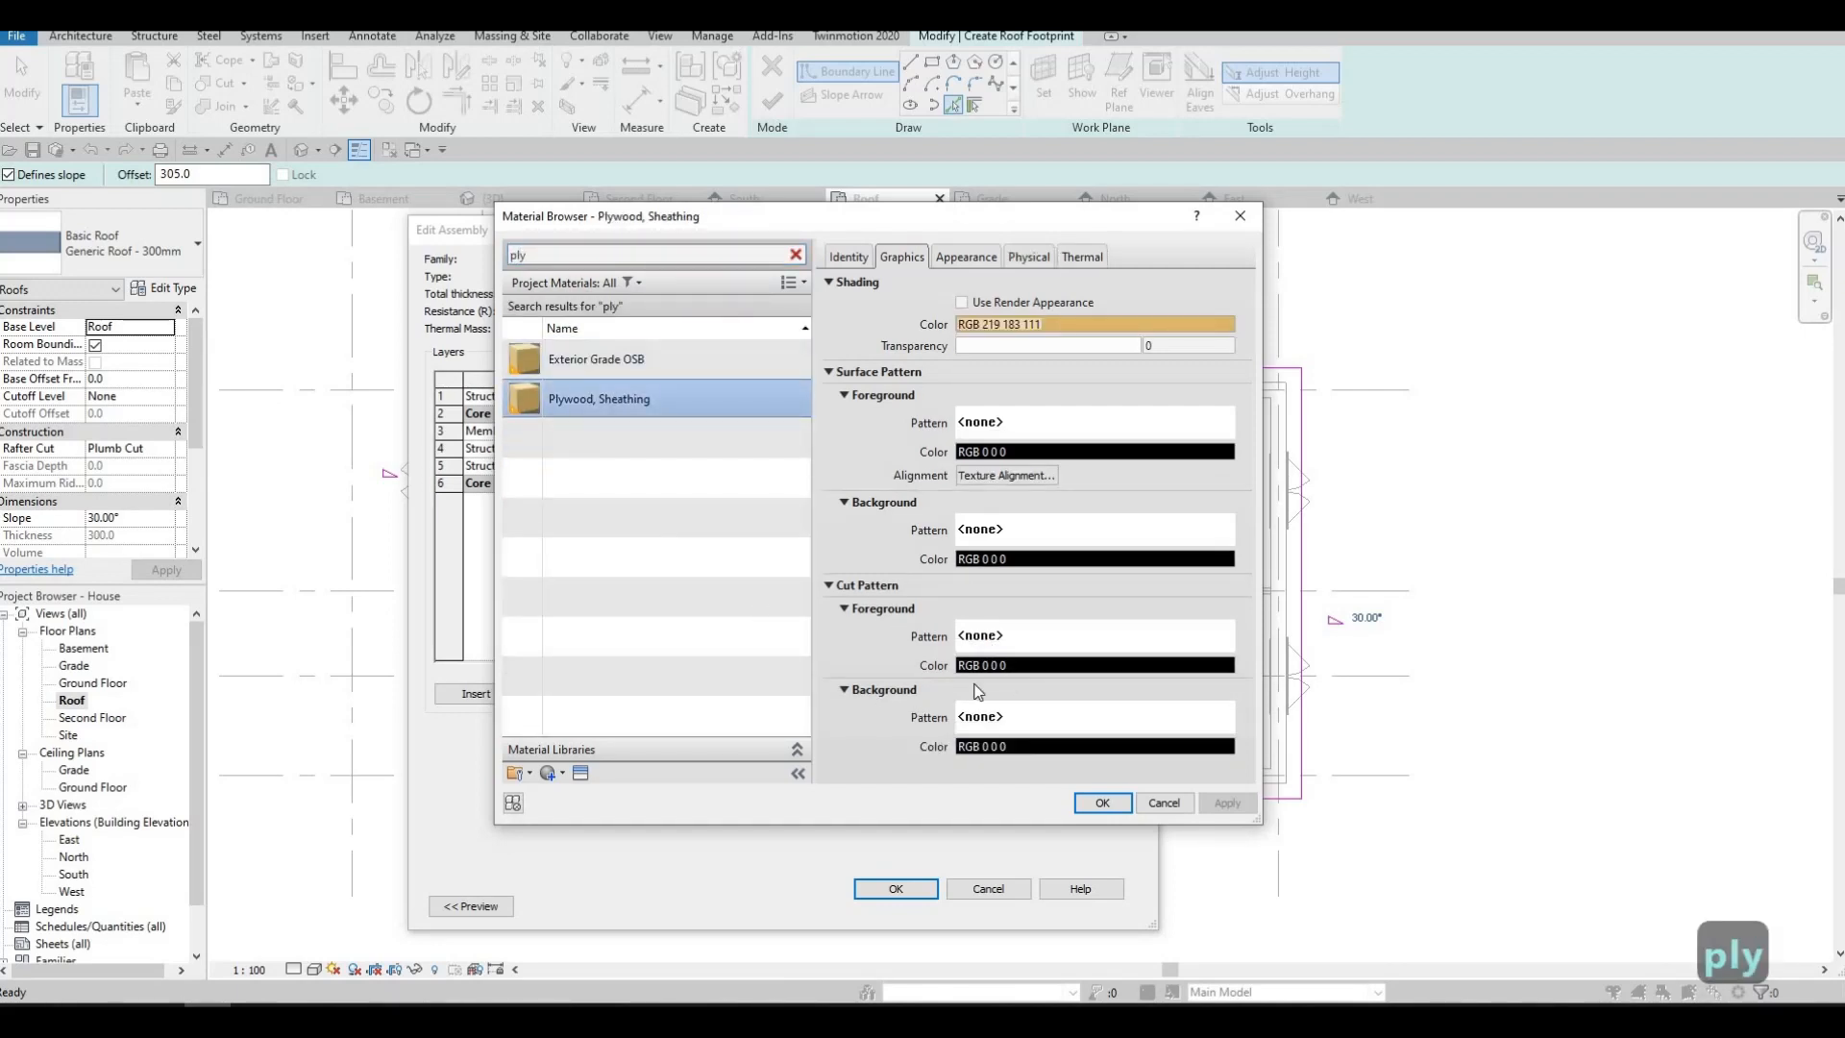
left_click(1105, 805)
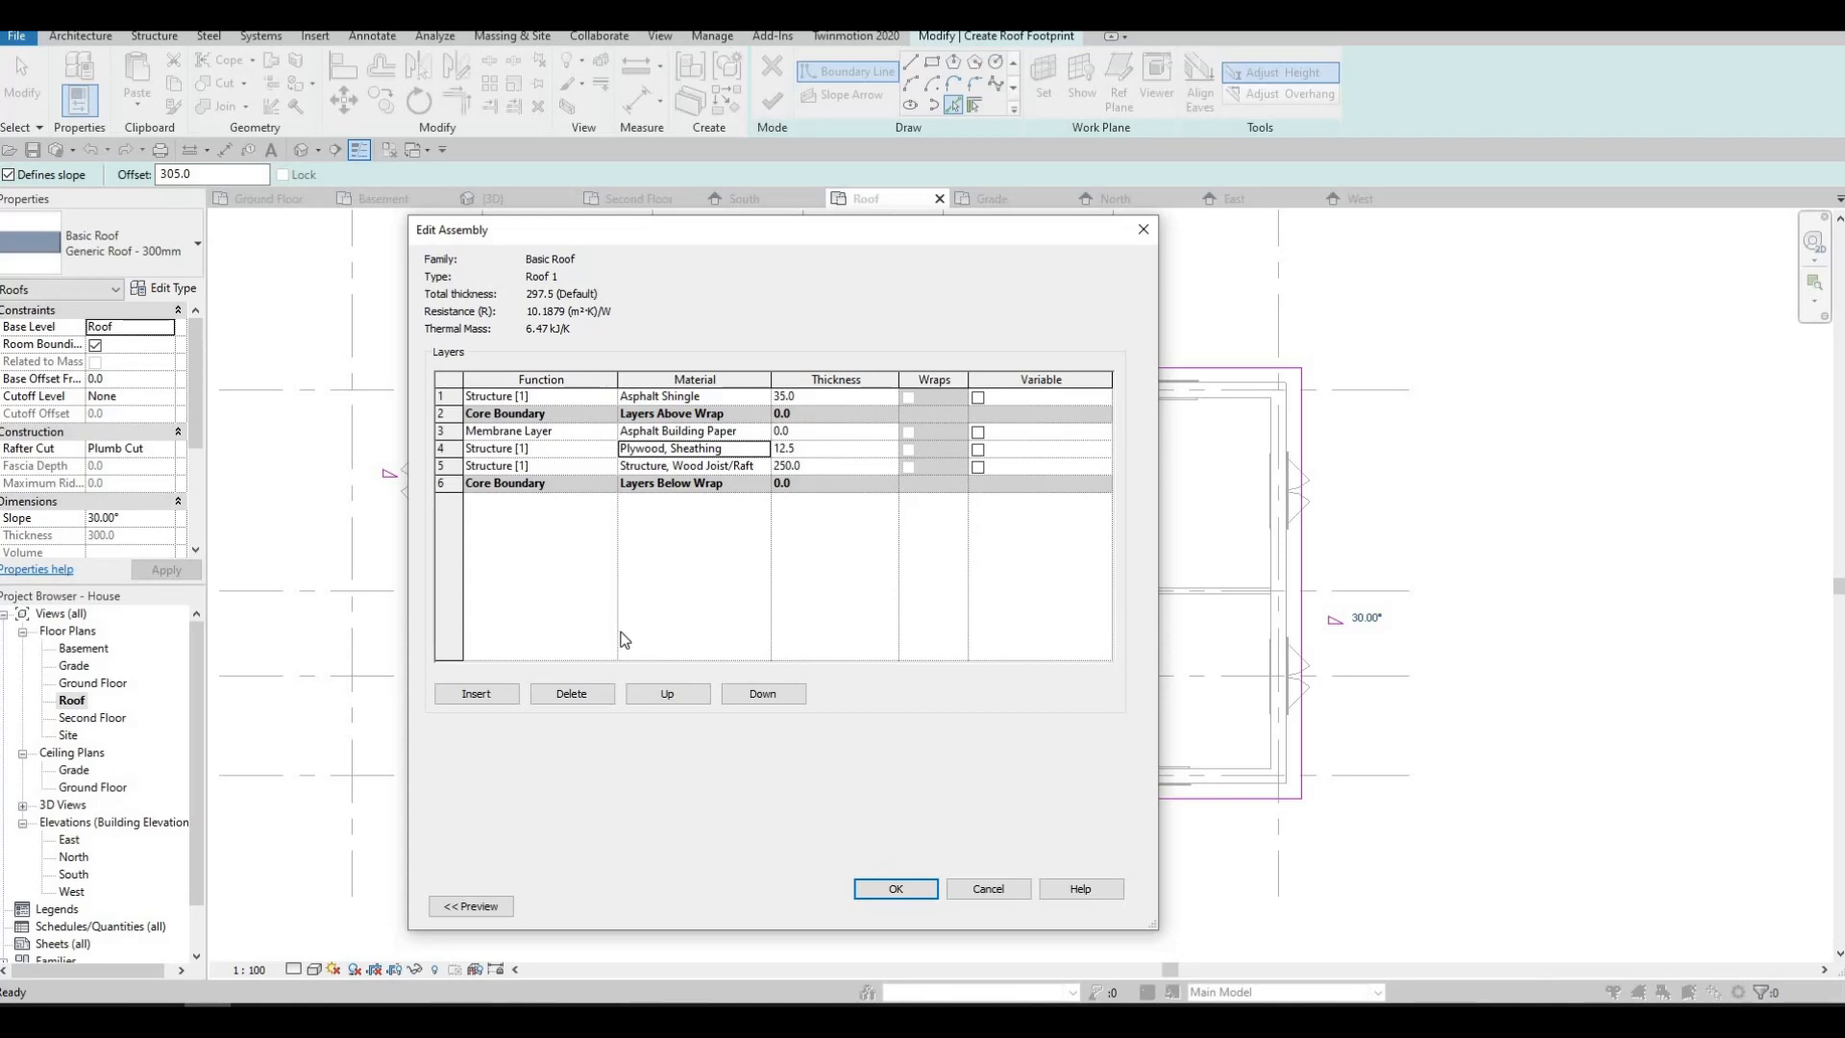
- Finish the roof footprint sketch with the edited Roof 1 type and open the default 3D view
left_click(925, 888)
left_click(939, 903)
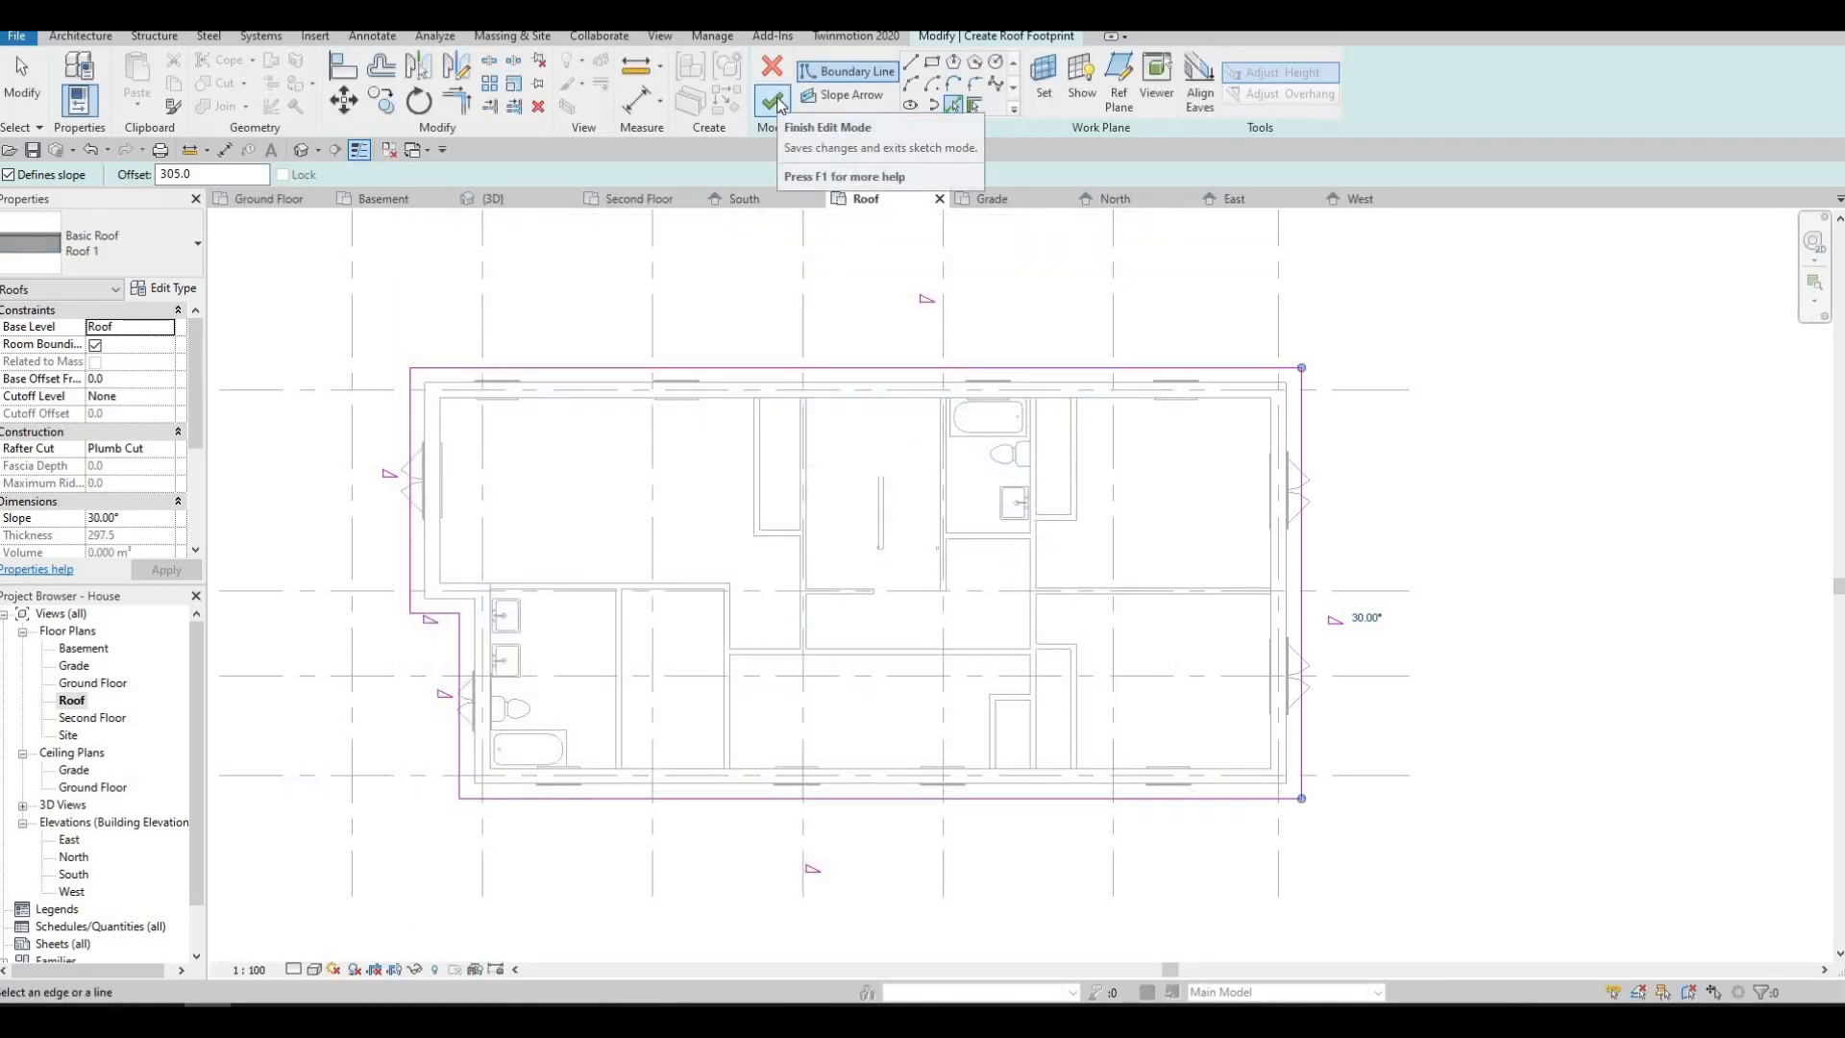
left_click(796, 113)
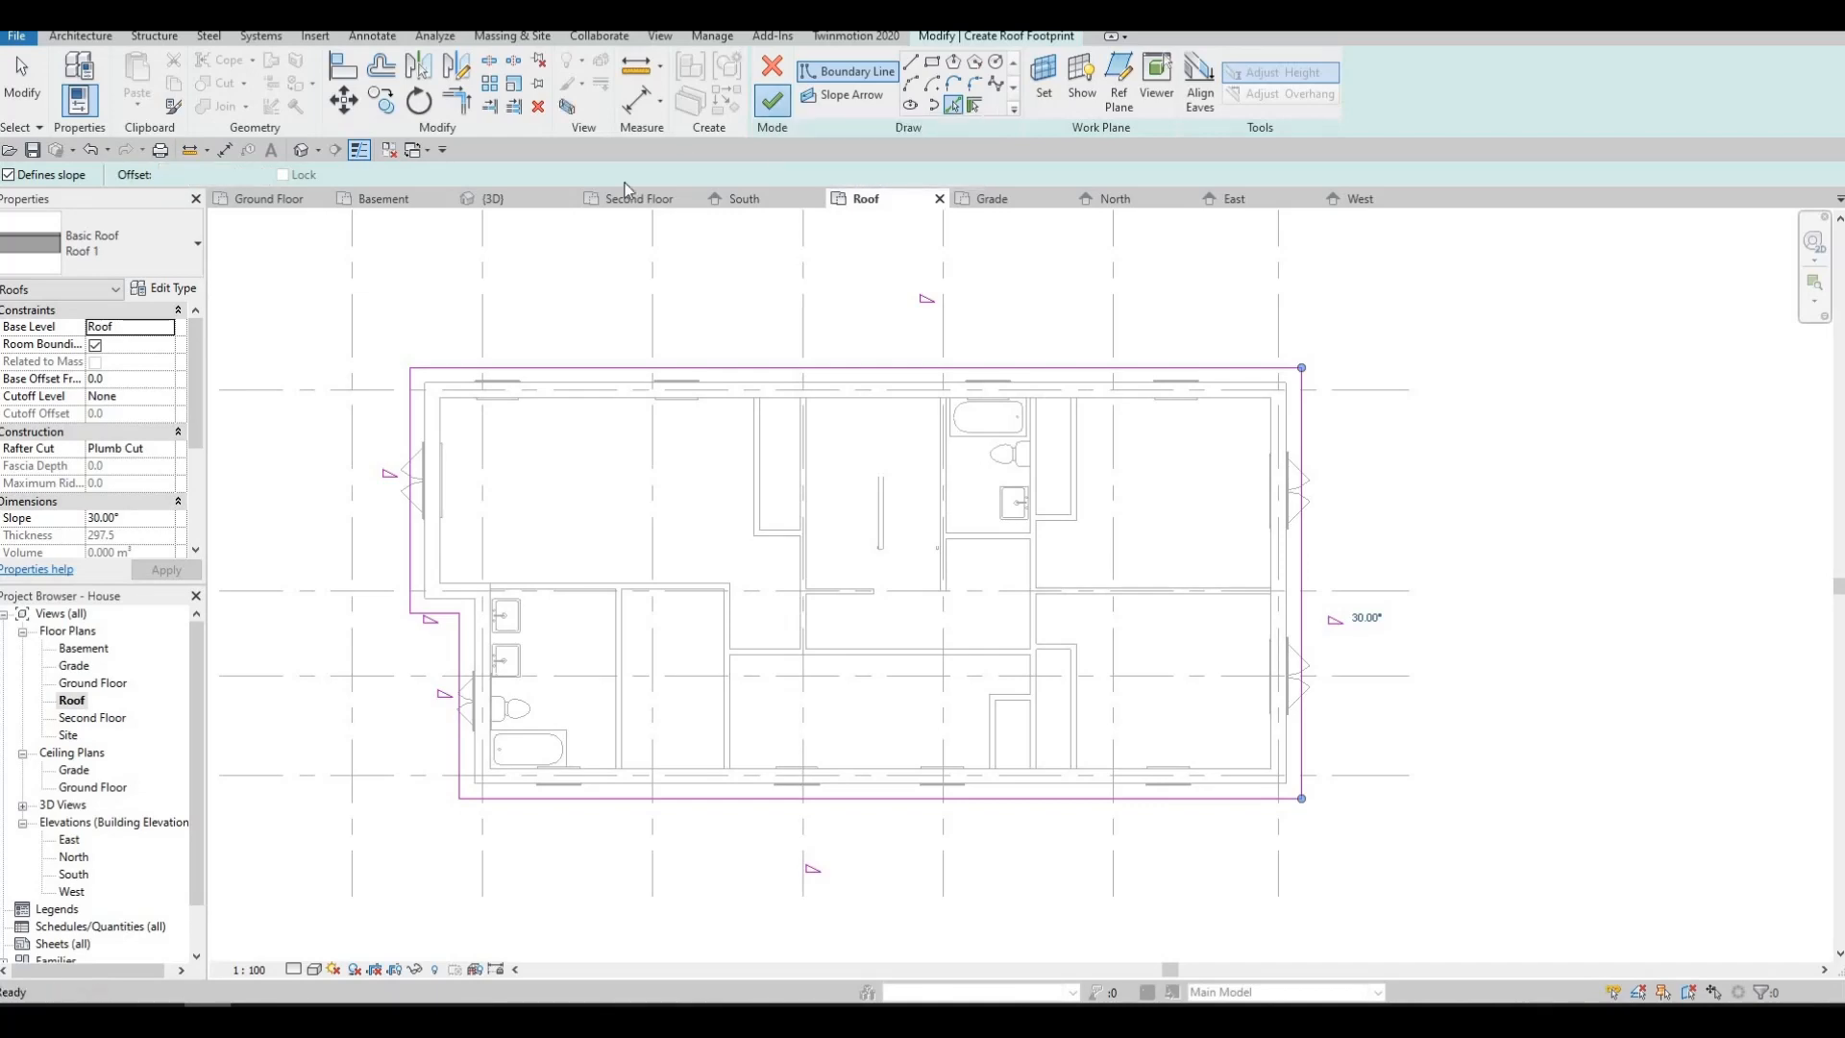
left_click(302, 150)
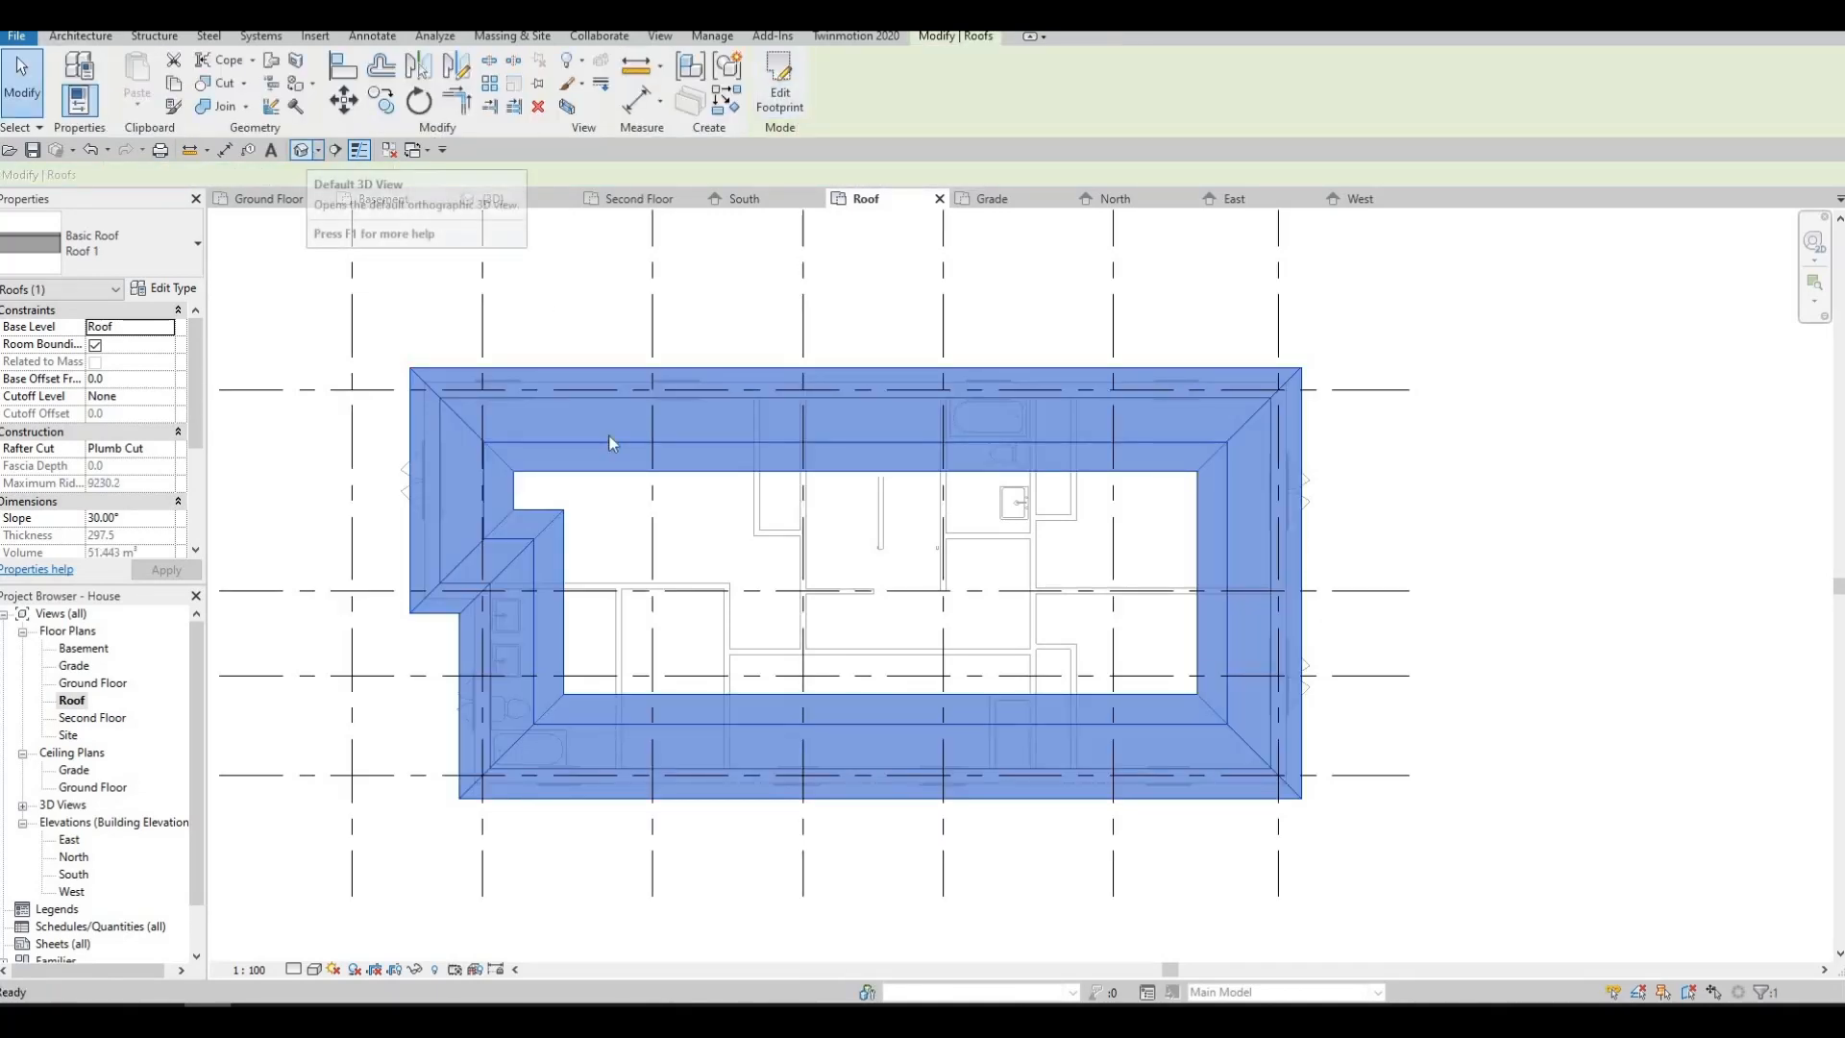
- Examine the new roof, its eaves and how it meets the exterior walls from several angles in the 3D view
middle_click_drag(673, 505, 562, 338, "shift")
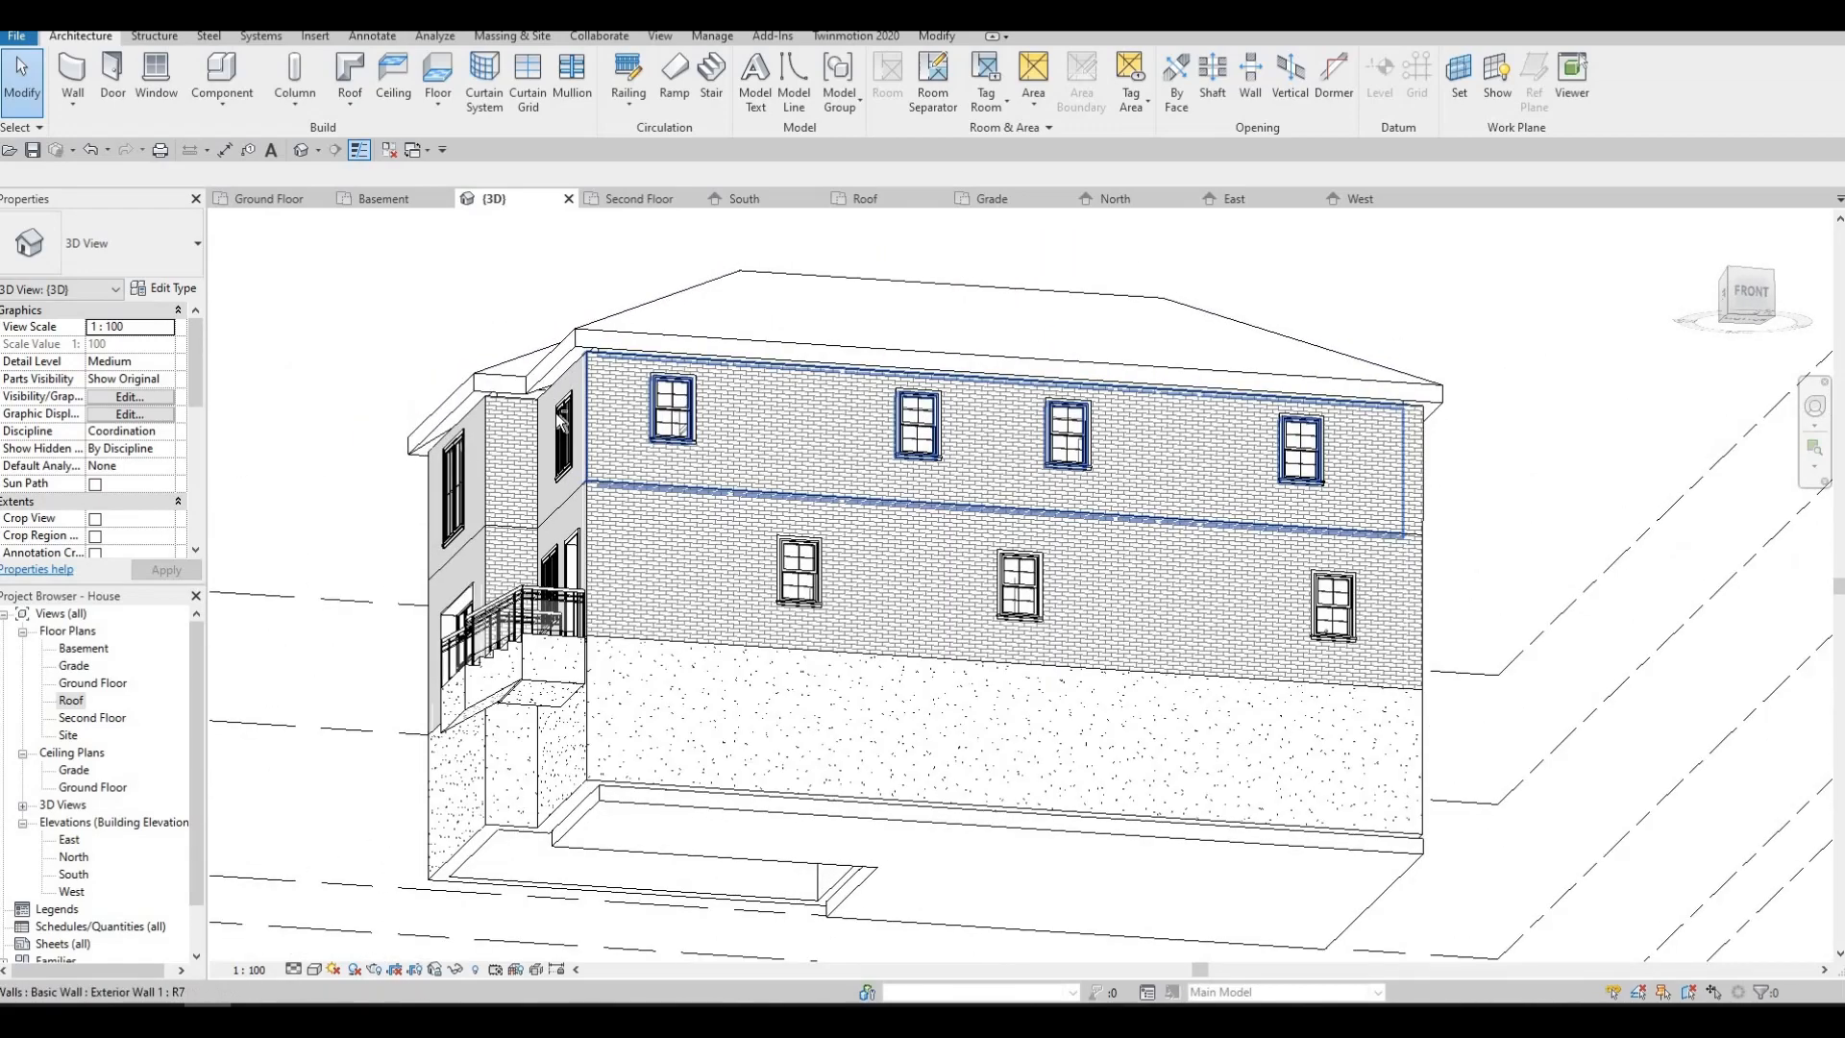
scroll(573, 377, "up", 2)
middle_click_drag(582, 413, 724, 329, "shift")
scroll(694, 424, "up", 3)
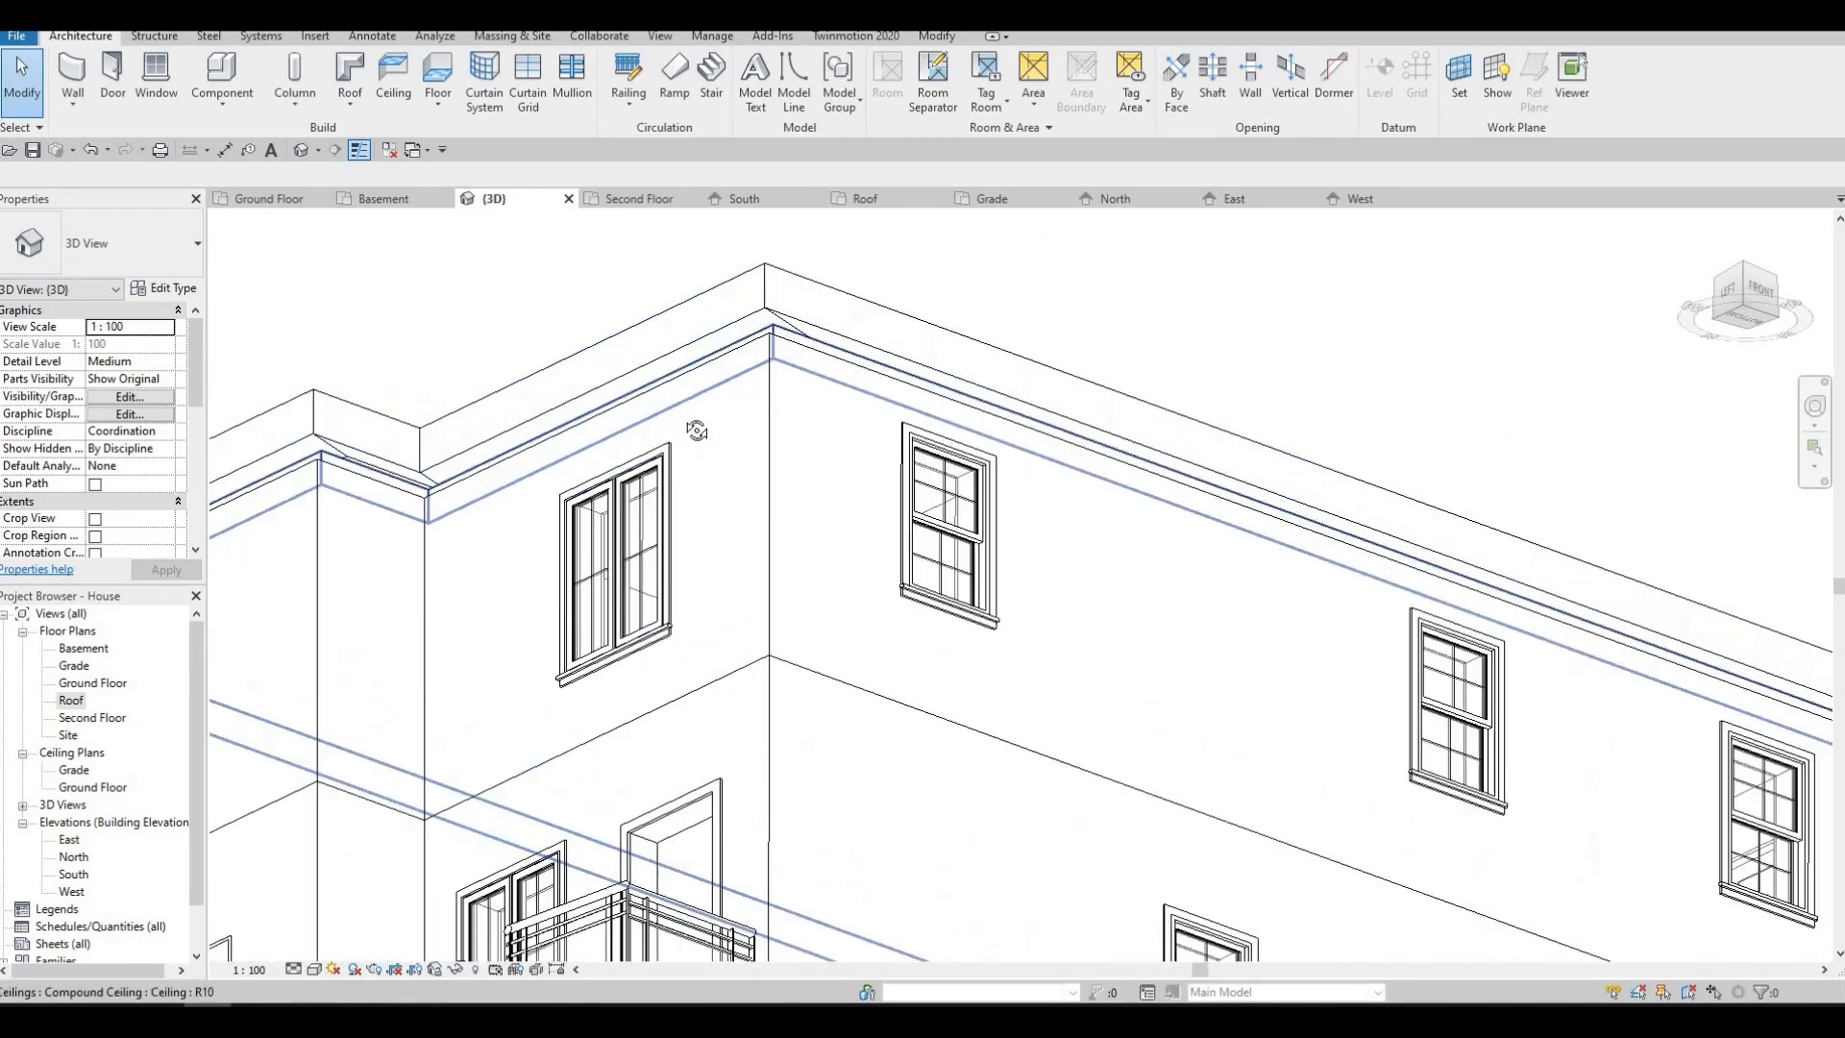
mouse_move(693, 429)
middle_mouse_down("shift")
mouse_move(667, 458)
mouse_move(696, 600)
mouse_move(717, 510)
mouse_move(705, 317)
mouse_move(716, 382)
mouse_move(698, 335)
mouse_move(680, 437)
middle_mouse_up("shift")
scroll(681, 437, "down", 4)
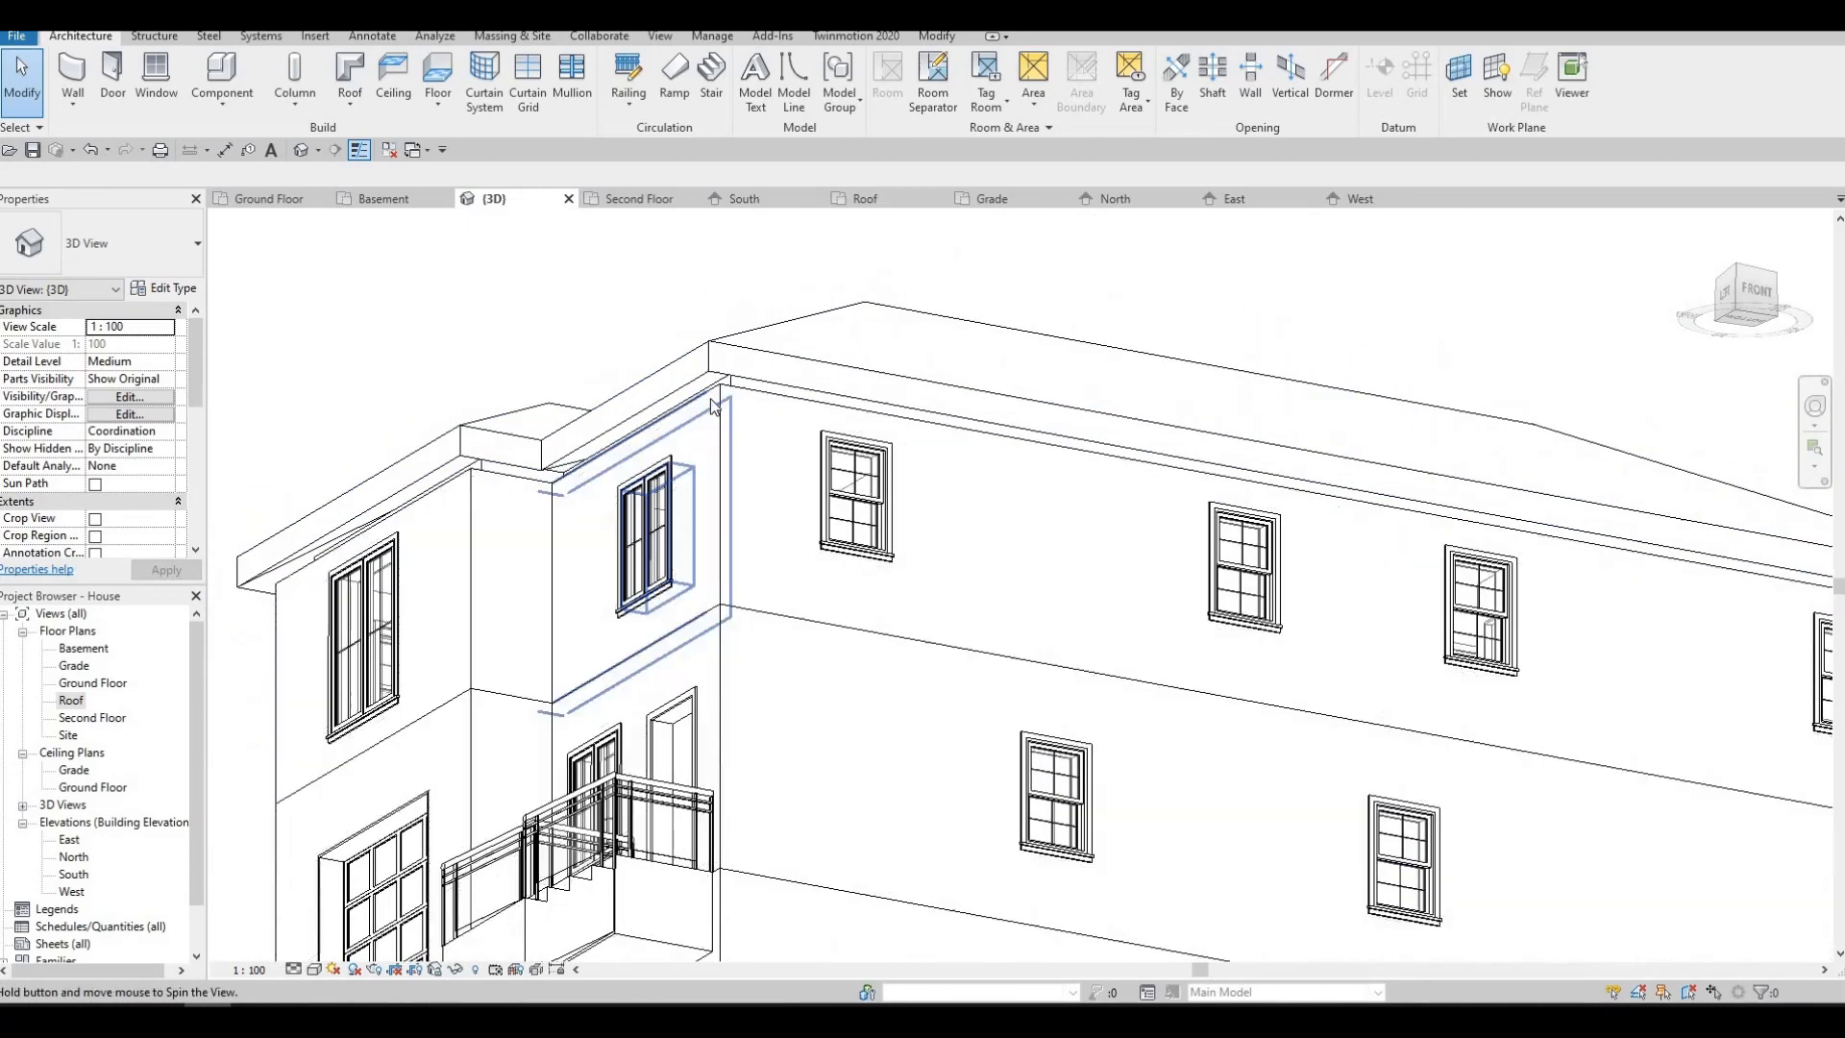
middle_click_drag(678, 580, 733, 522, "shift")
scroll(733, 523, "down", 2)
middle_click_drag(730, 730, 732, 669)
middle_click_drag(732, 669, 709, 758)
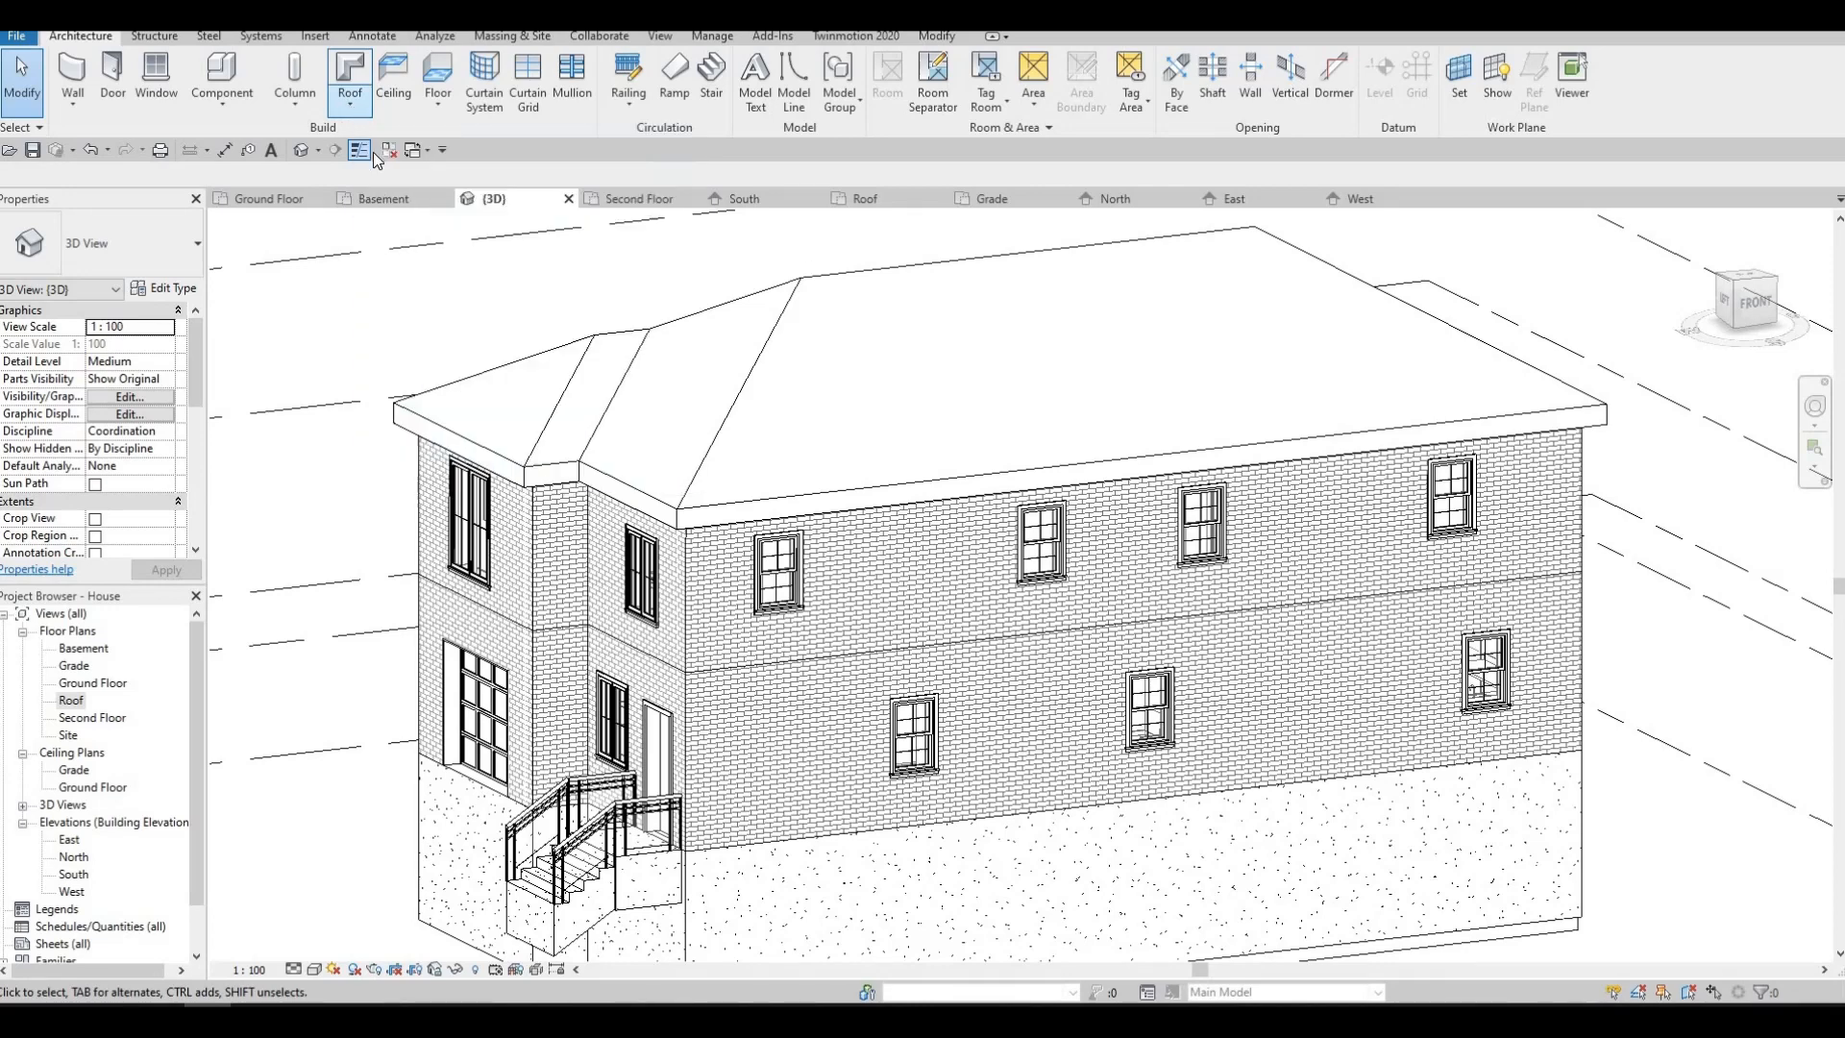
- Place a roof fascia along the upper eave edge of the short recessed side between the projecting bay and the long brick wall
left_click(351, 108)
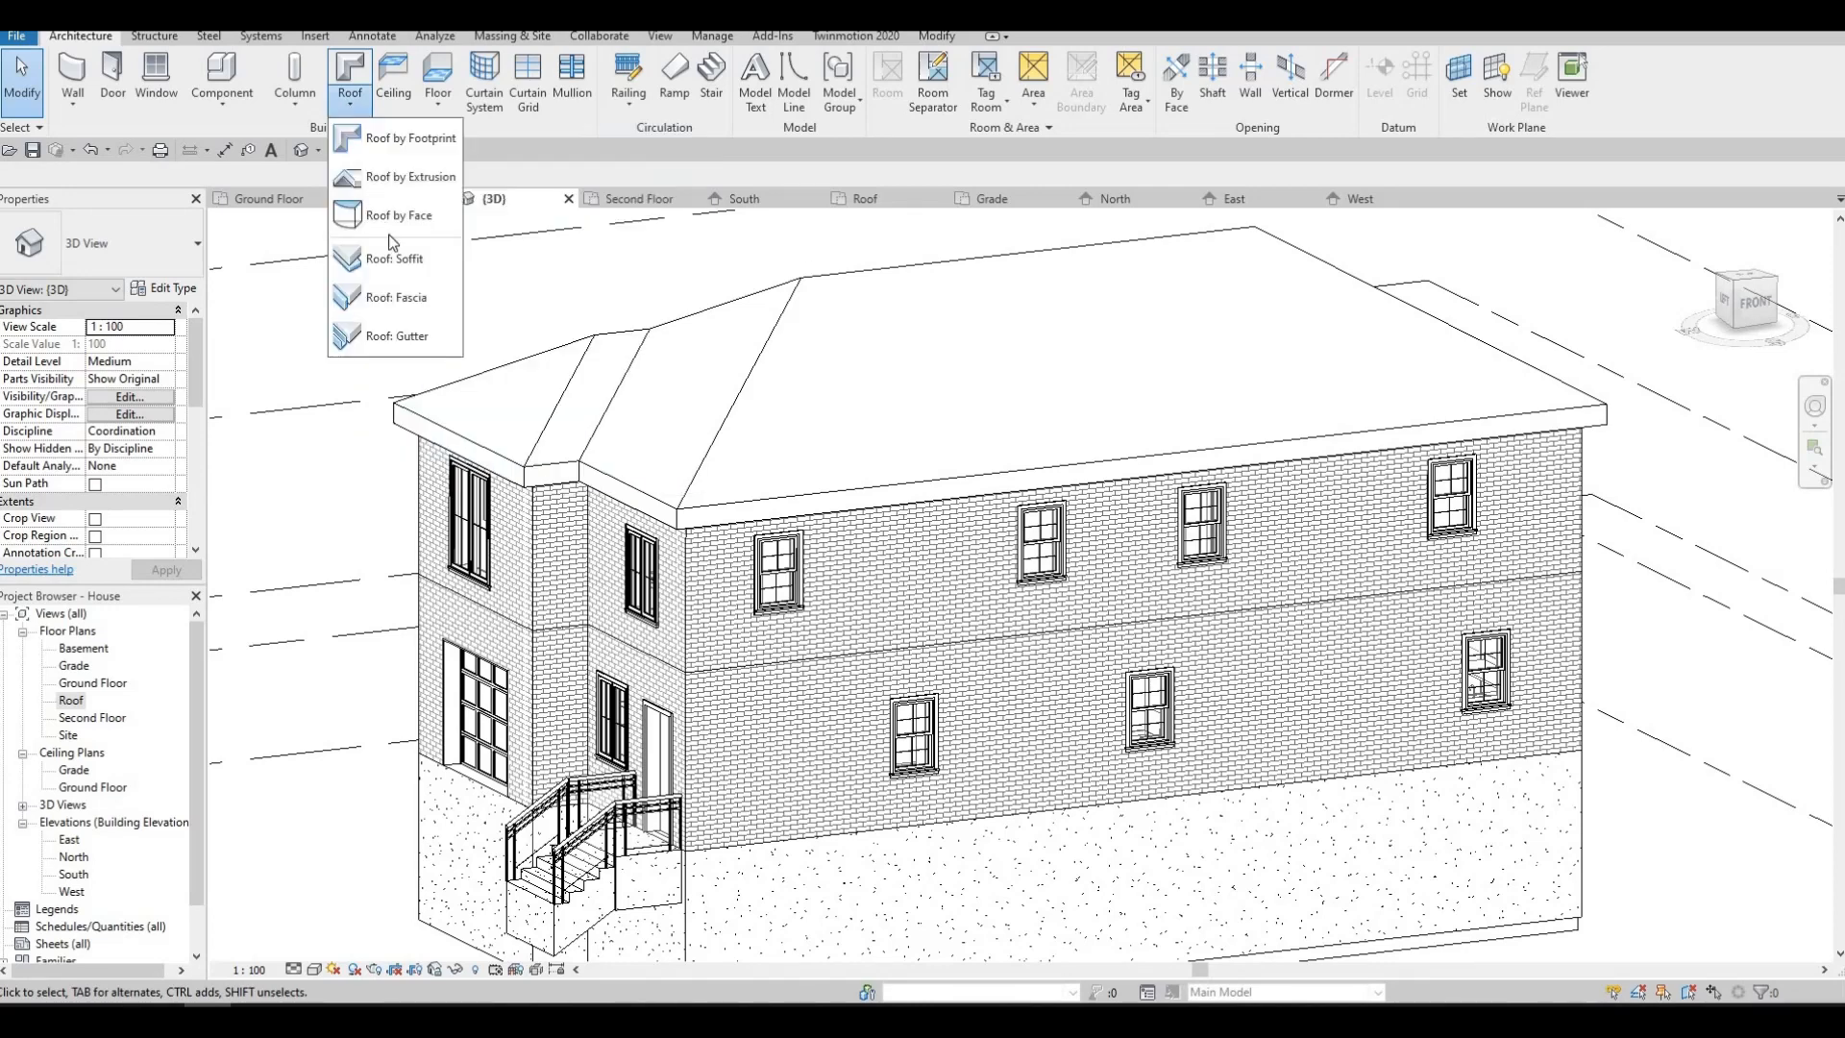
left_click(400, 299)
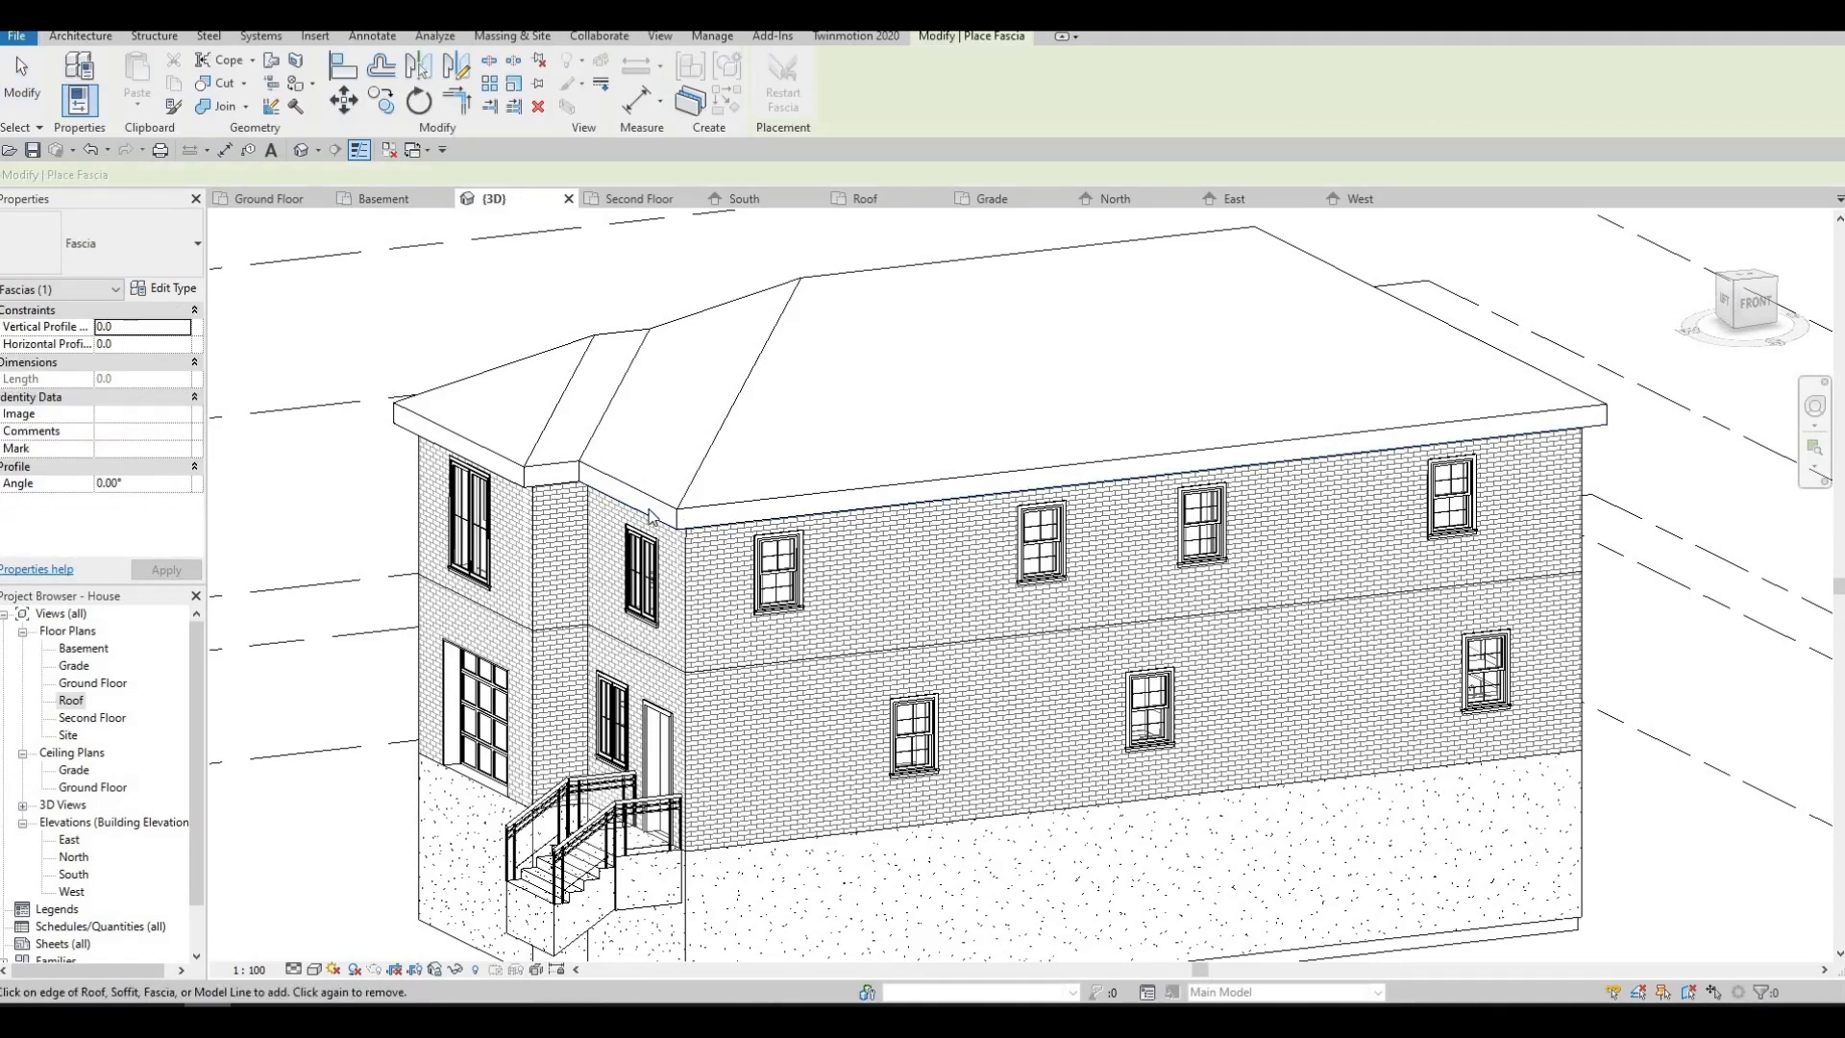
scroll(650, 516, "up", 4)
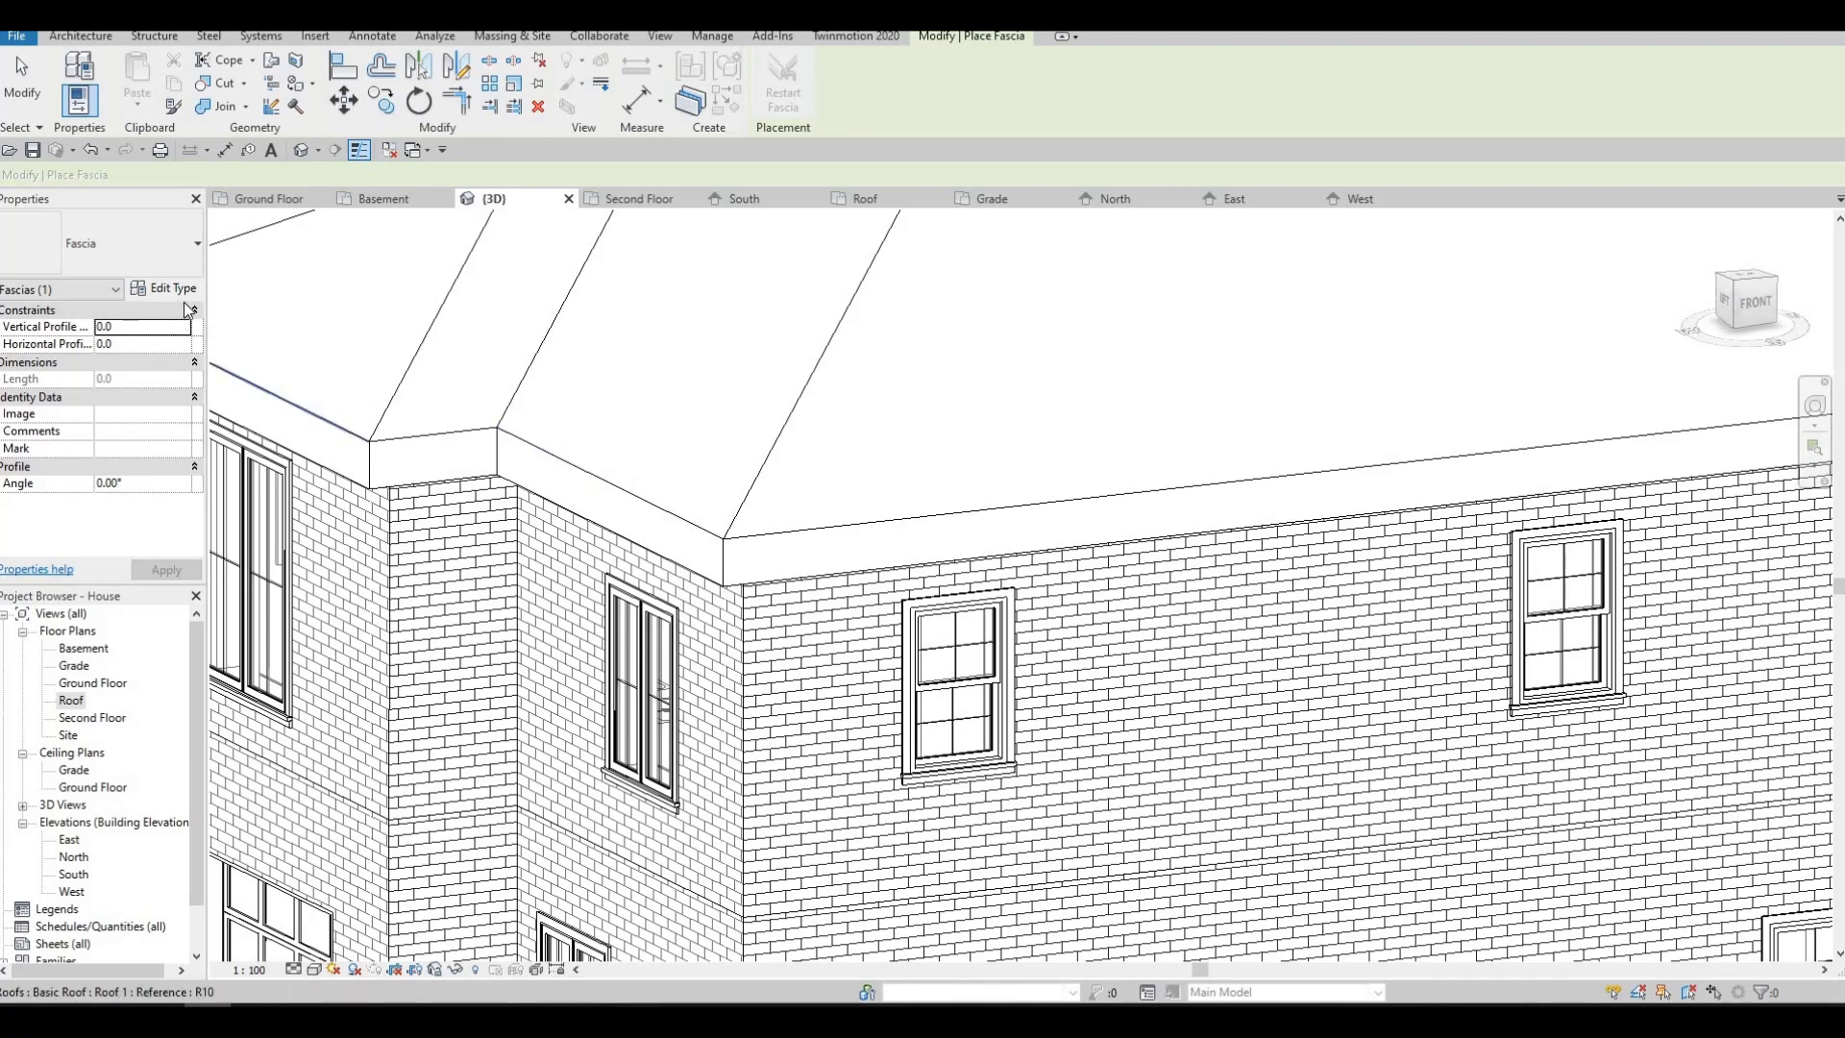
middle_click_drag(638, 494, 759, 525)
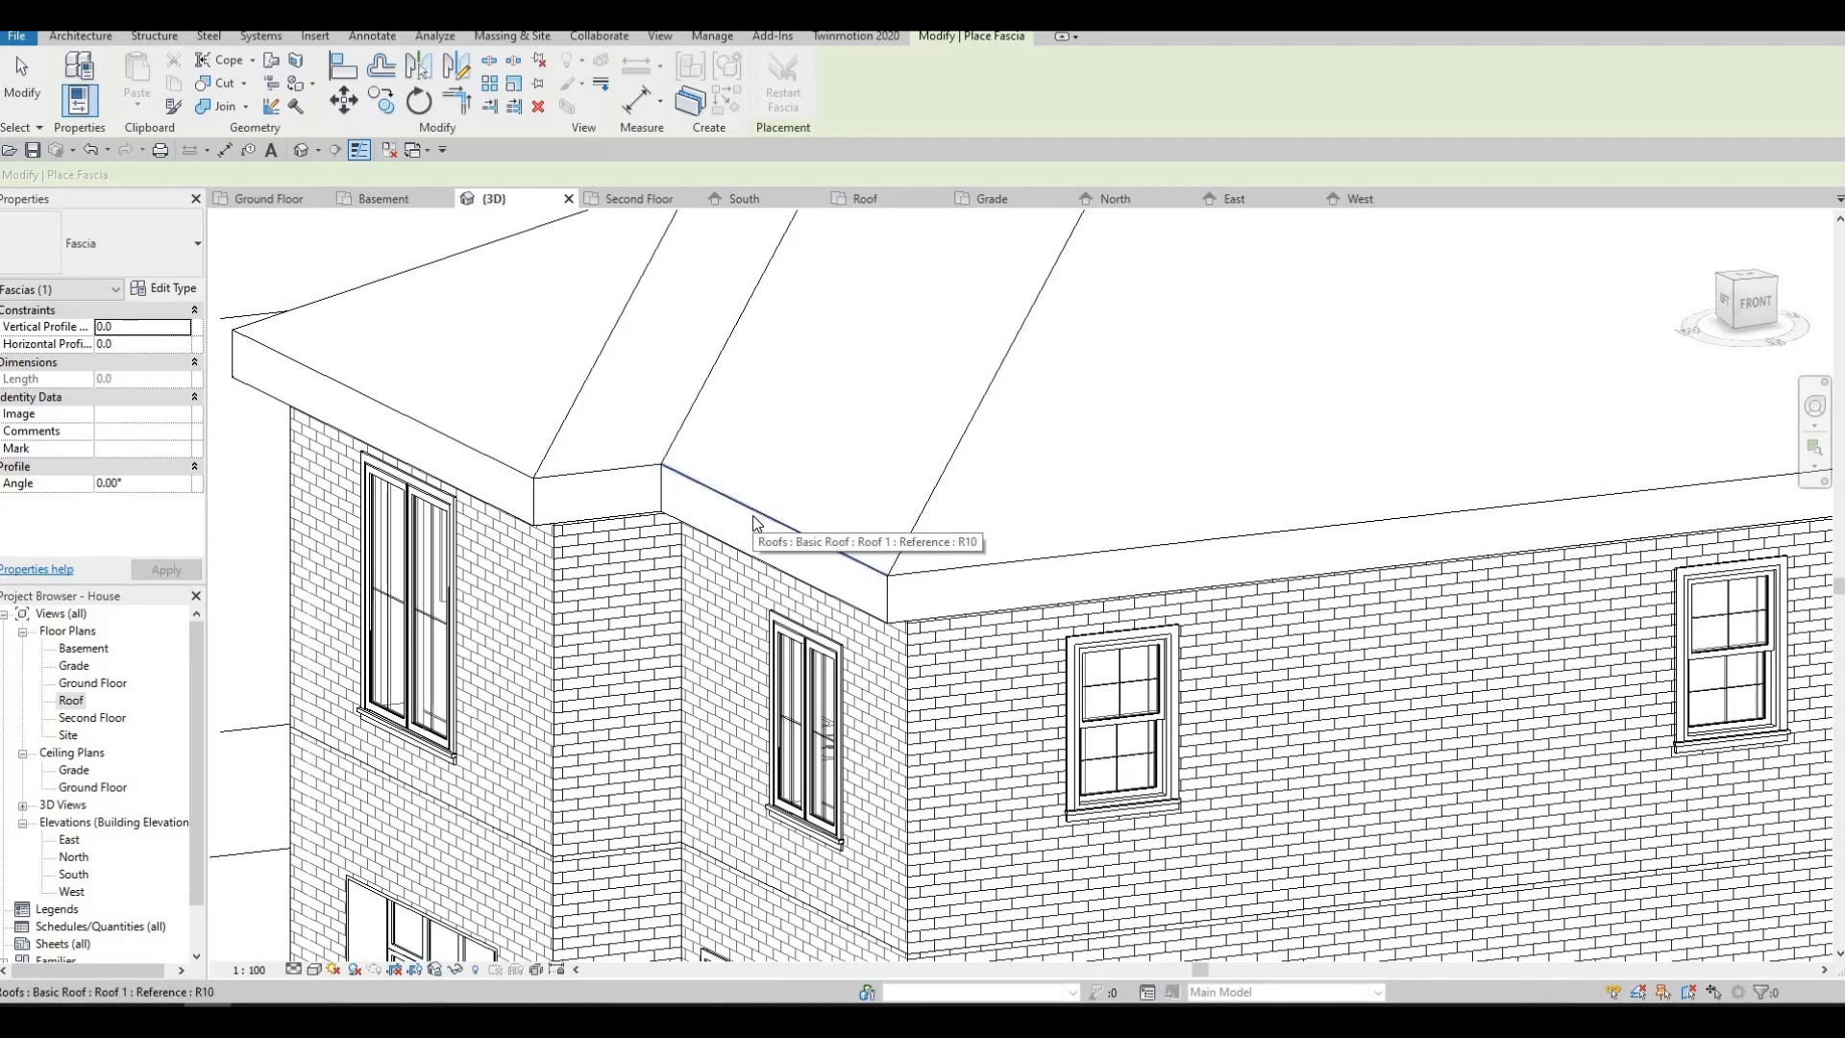
left_click(753, 523)
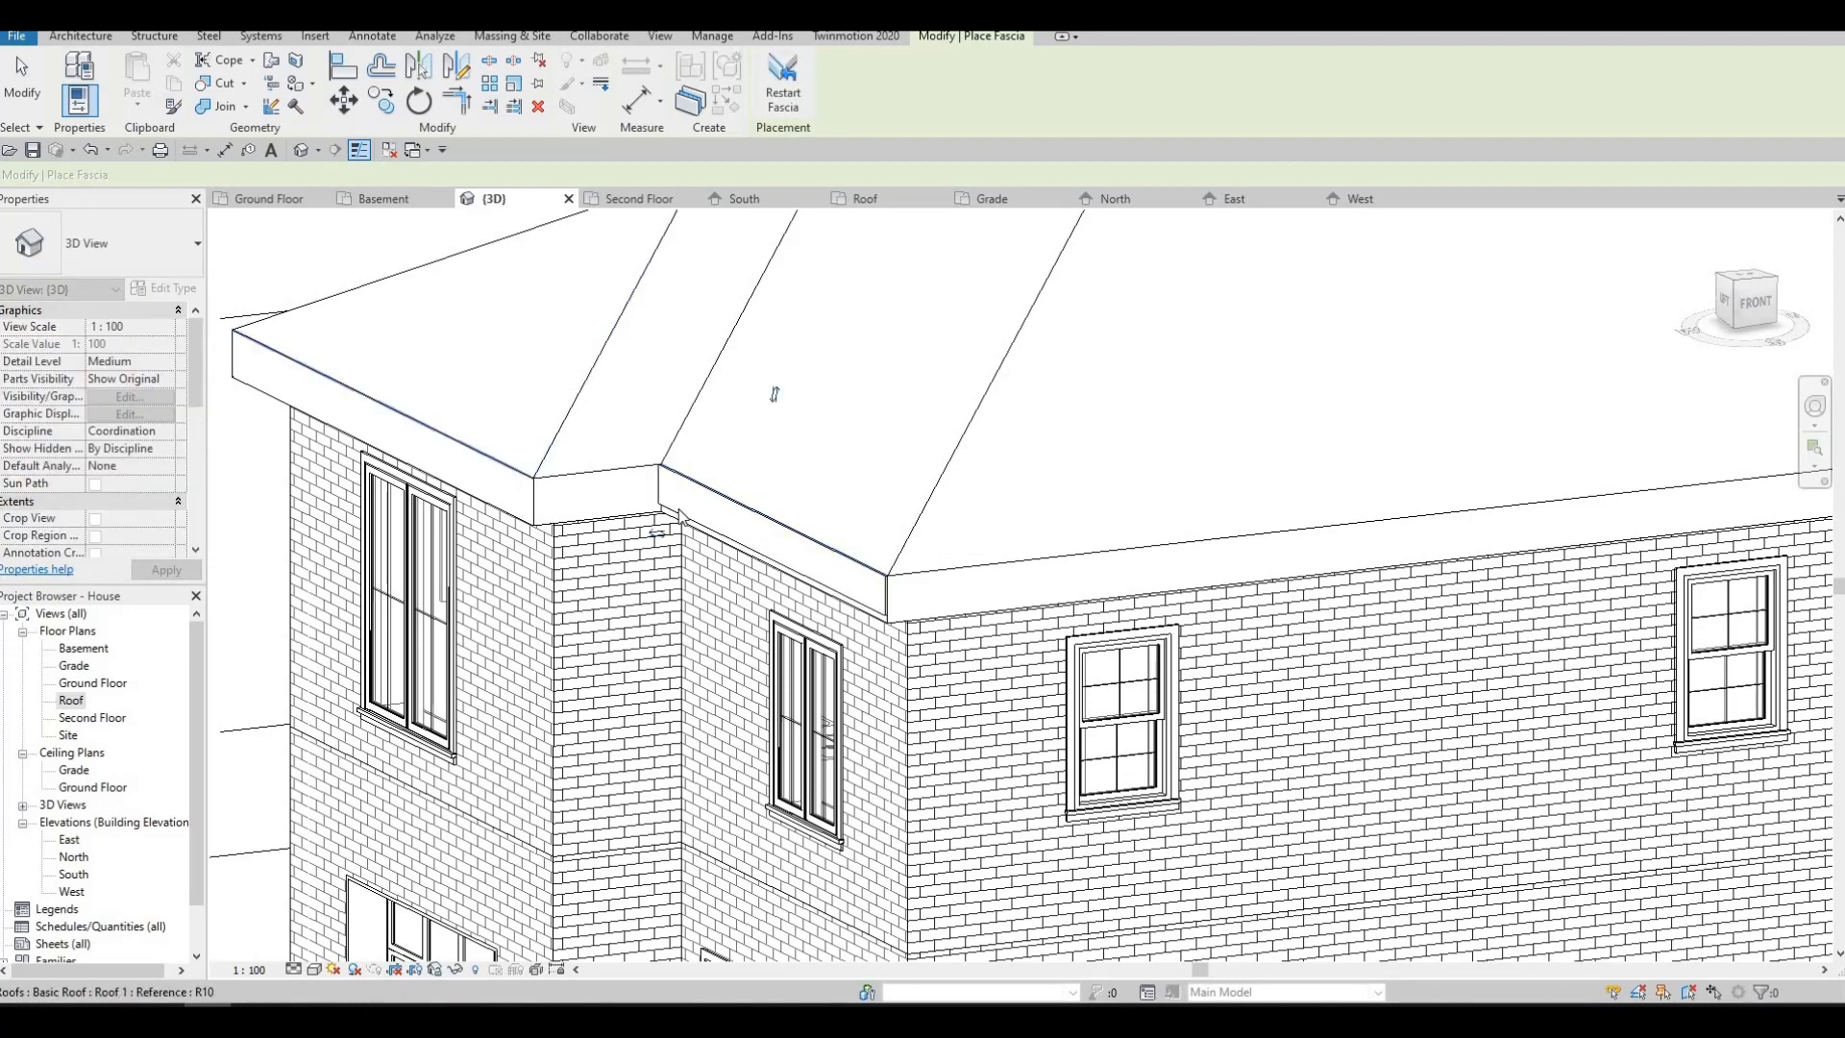
scroll(908, 647, "up", 2)
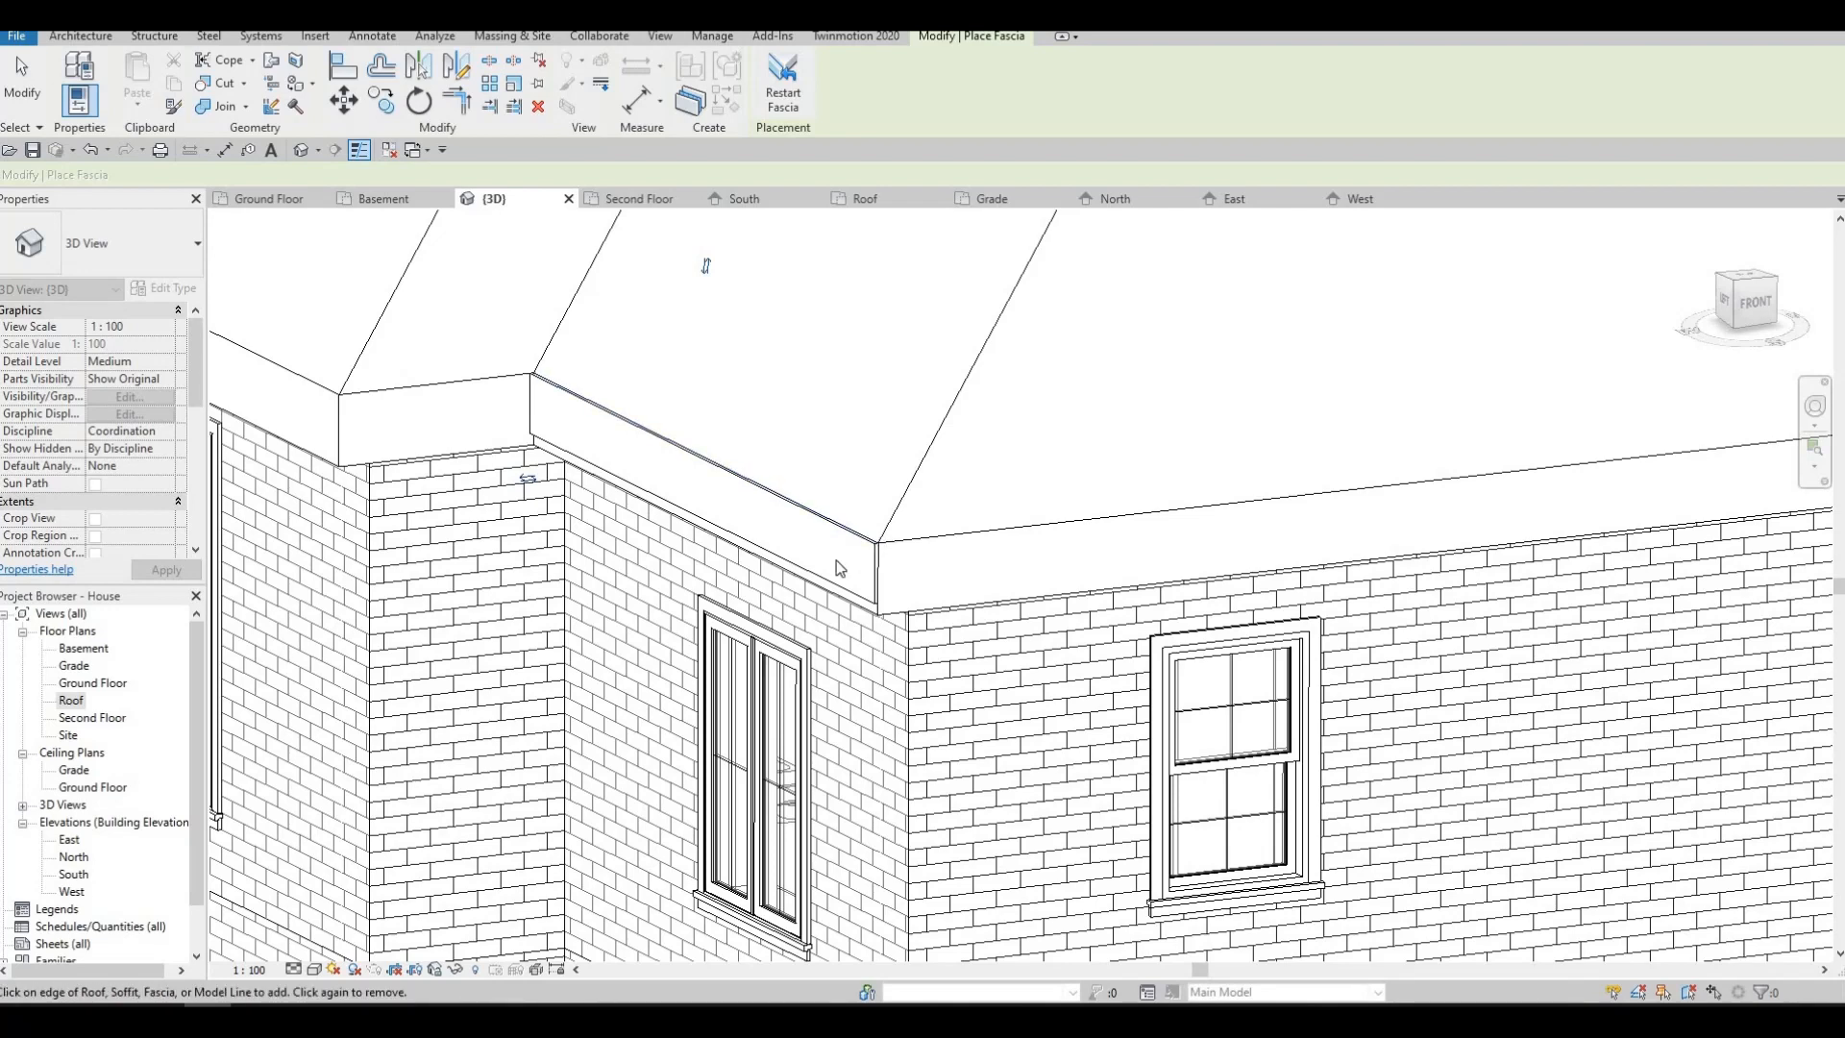
key("Escape")
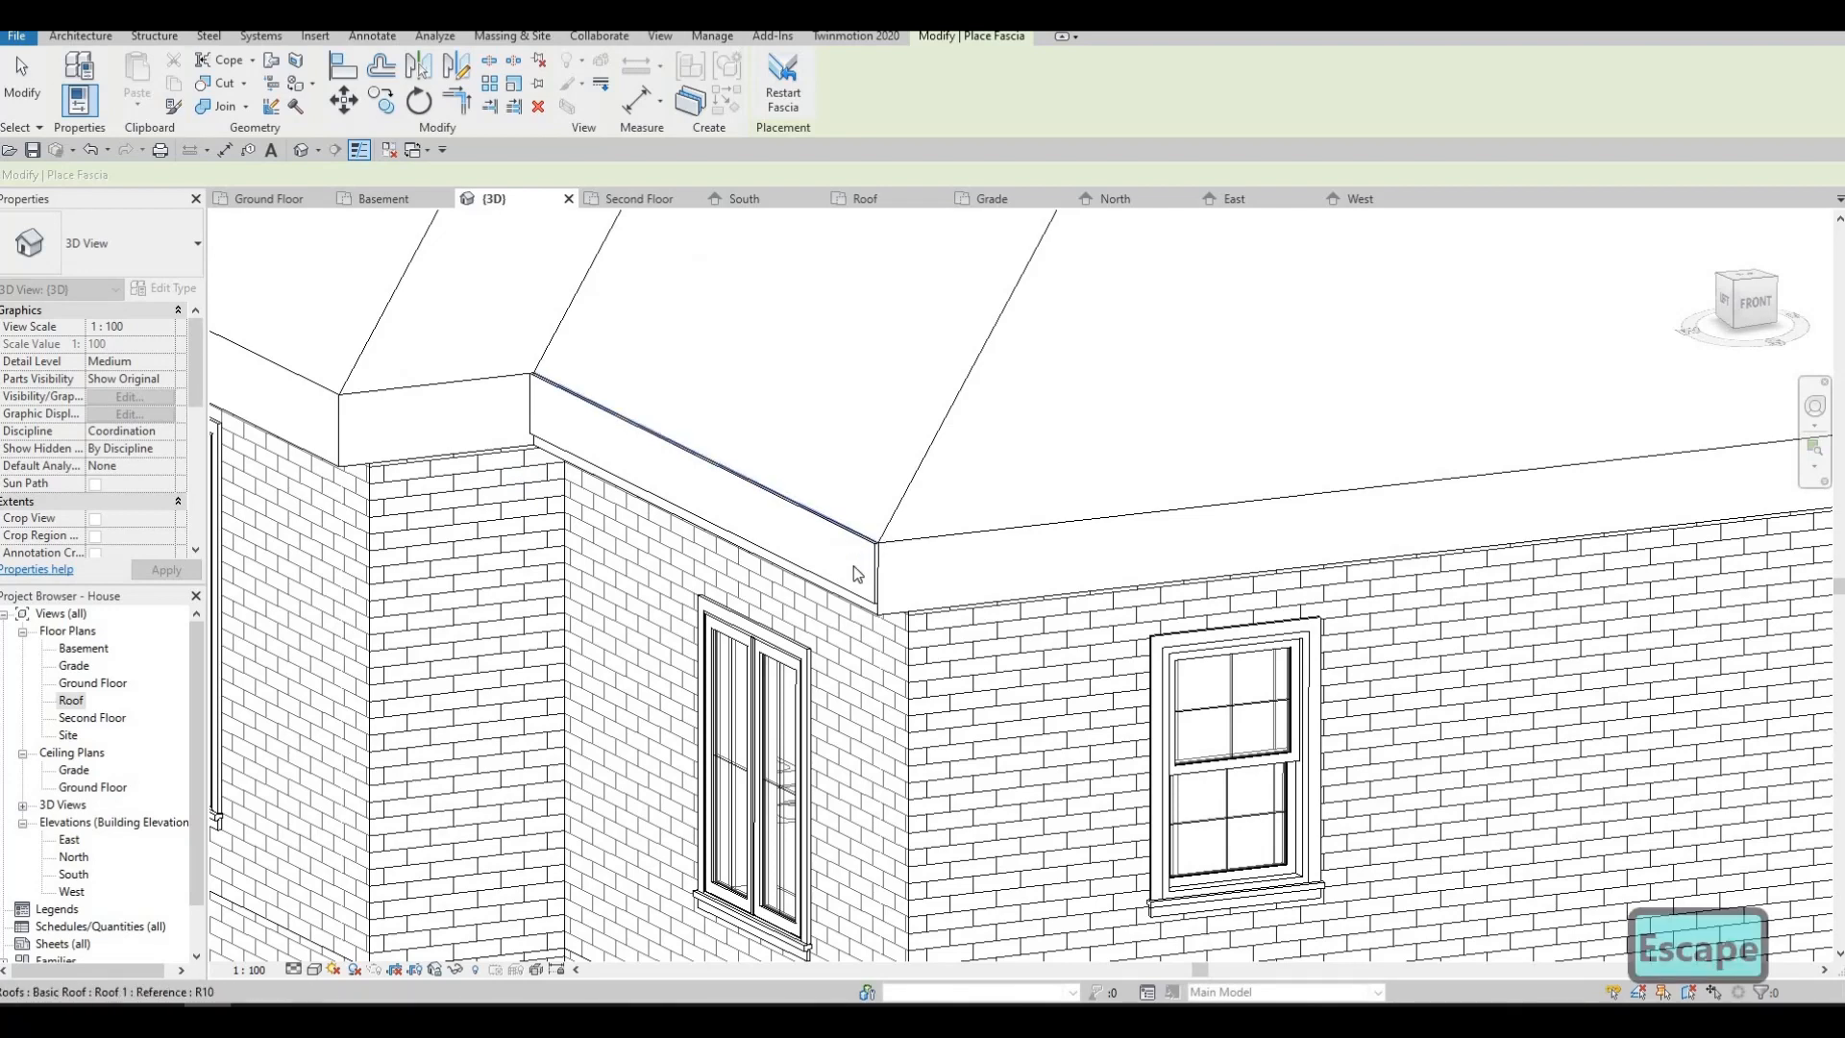
key("Escape")
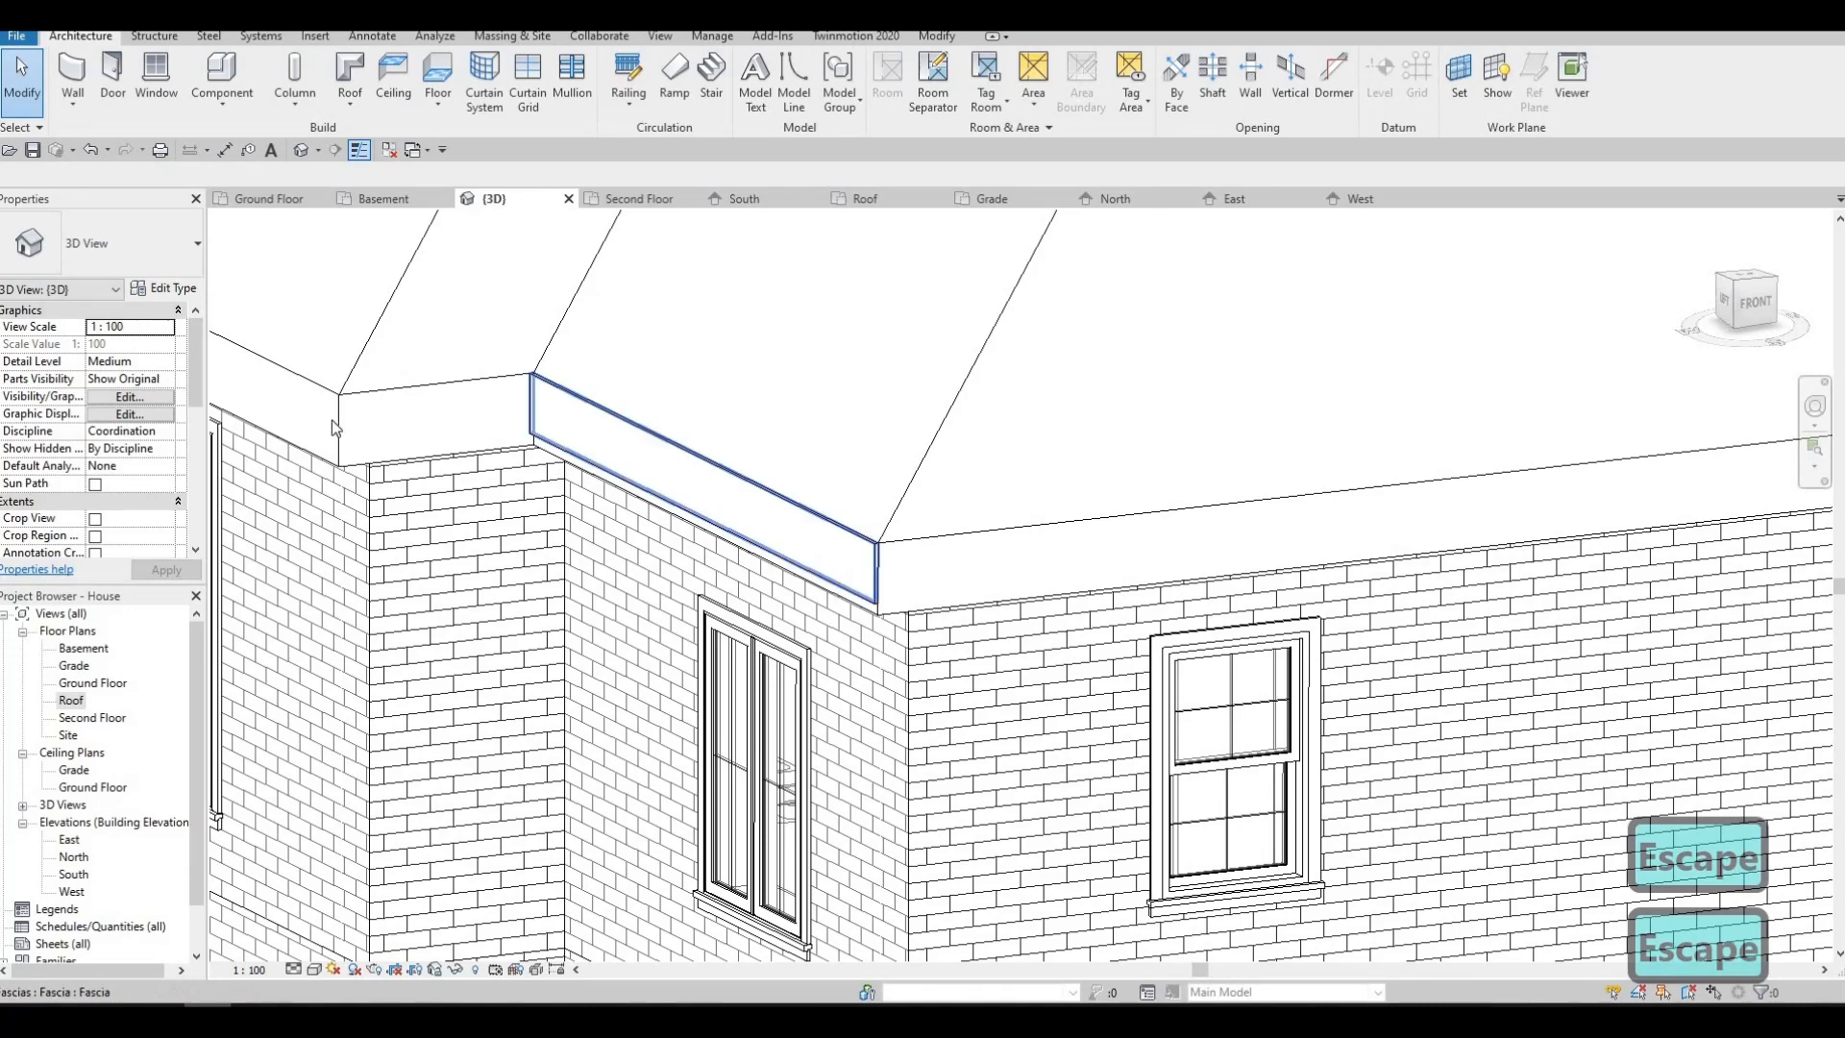
- Check which profile sizes are available in the placed fascia's type properties, leaving the profile as it is
left_click(838, 588)
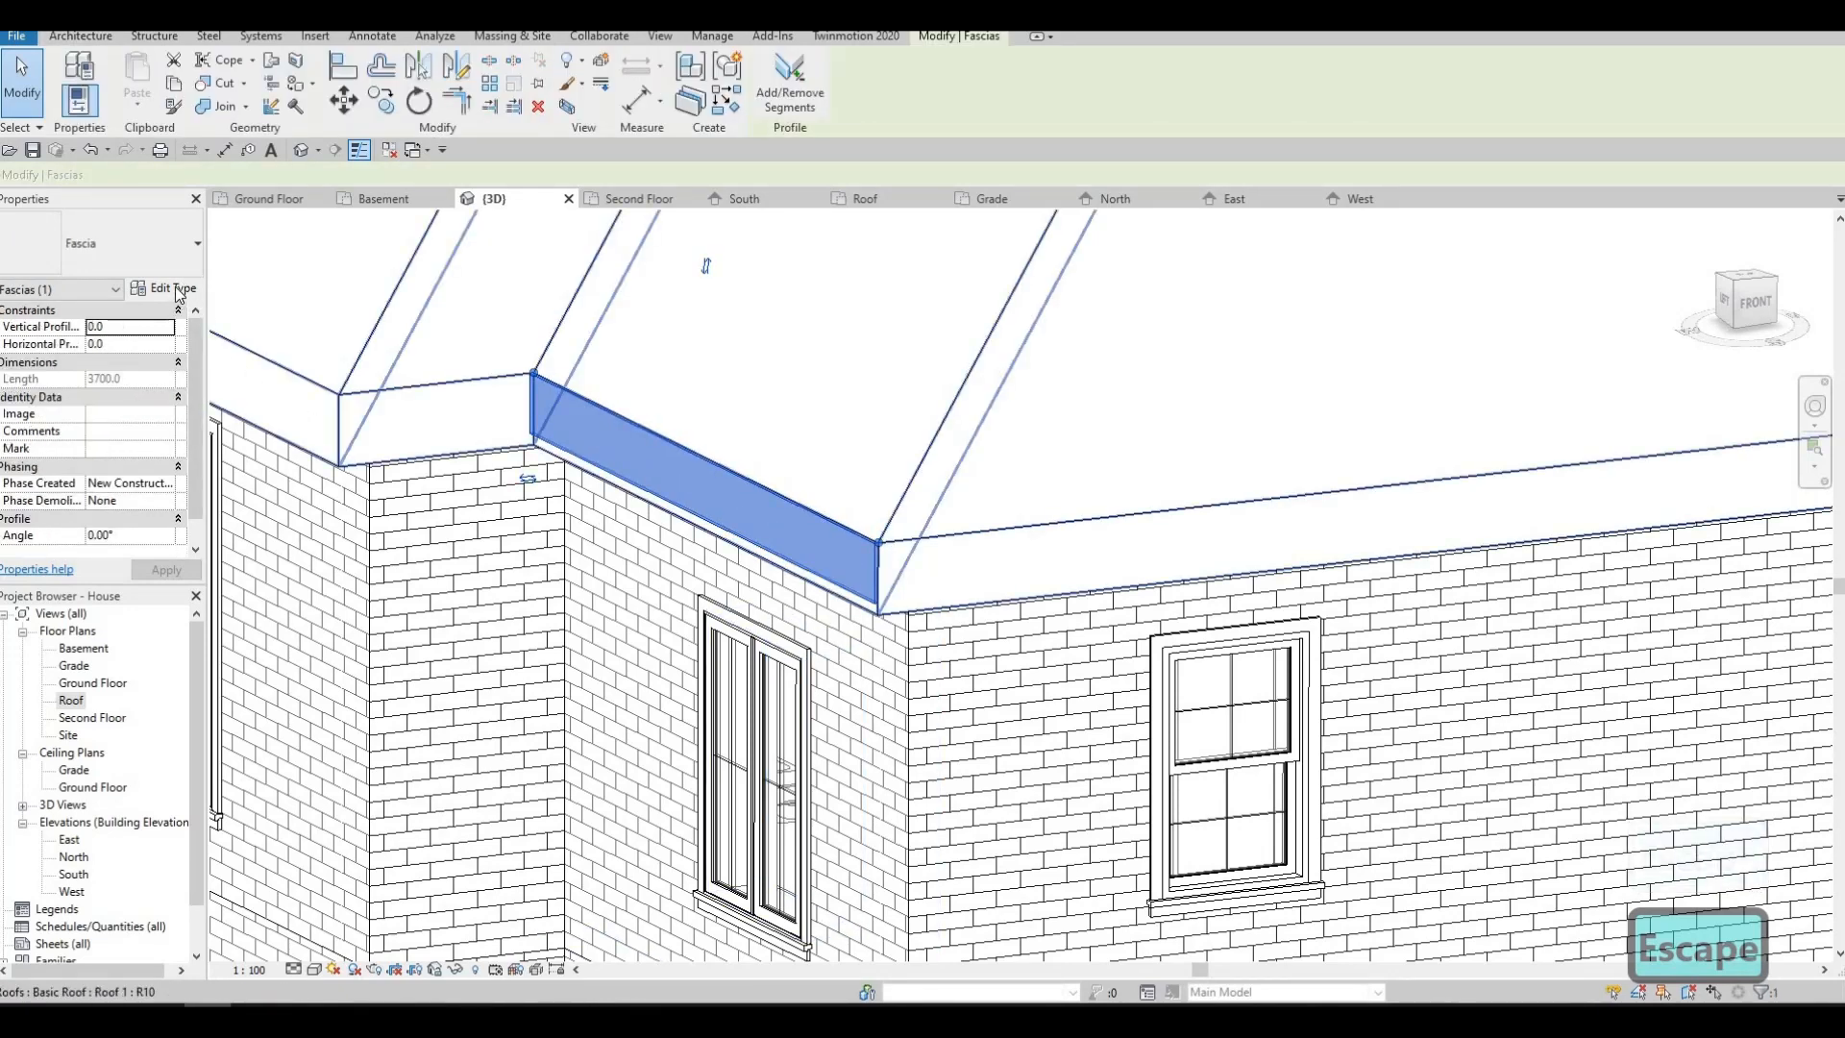
left_click(166, 289)
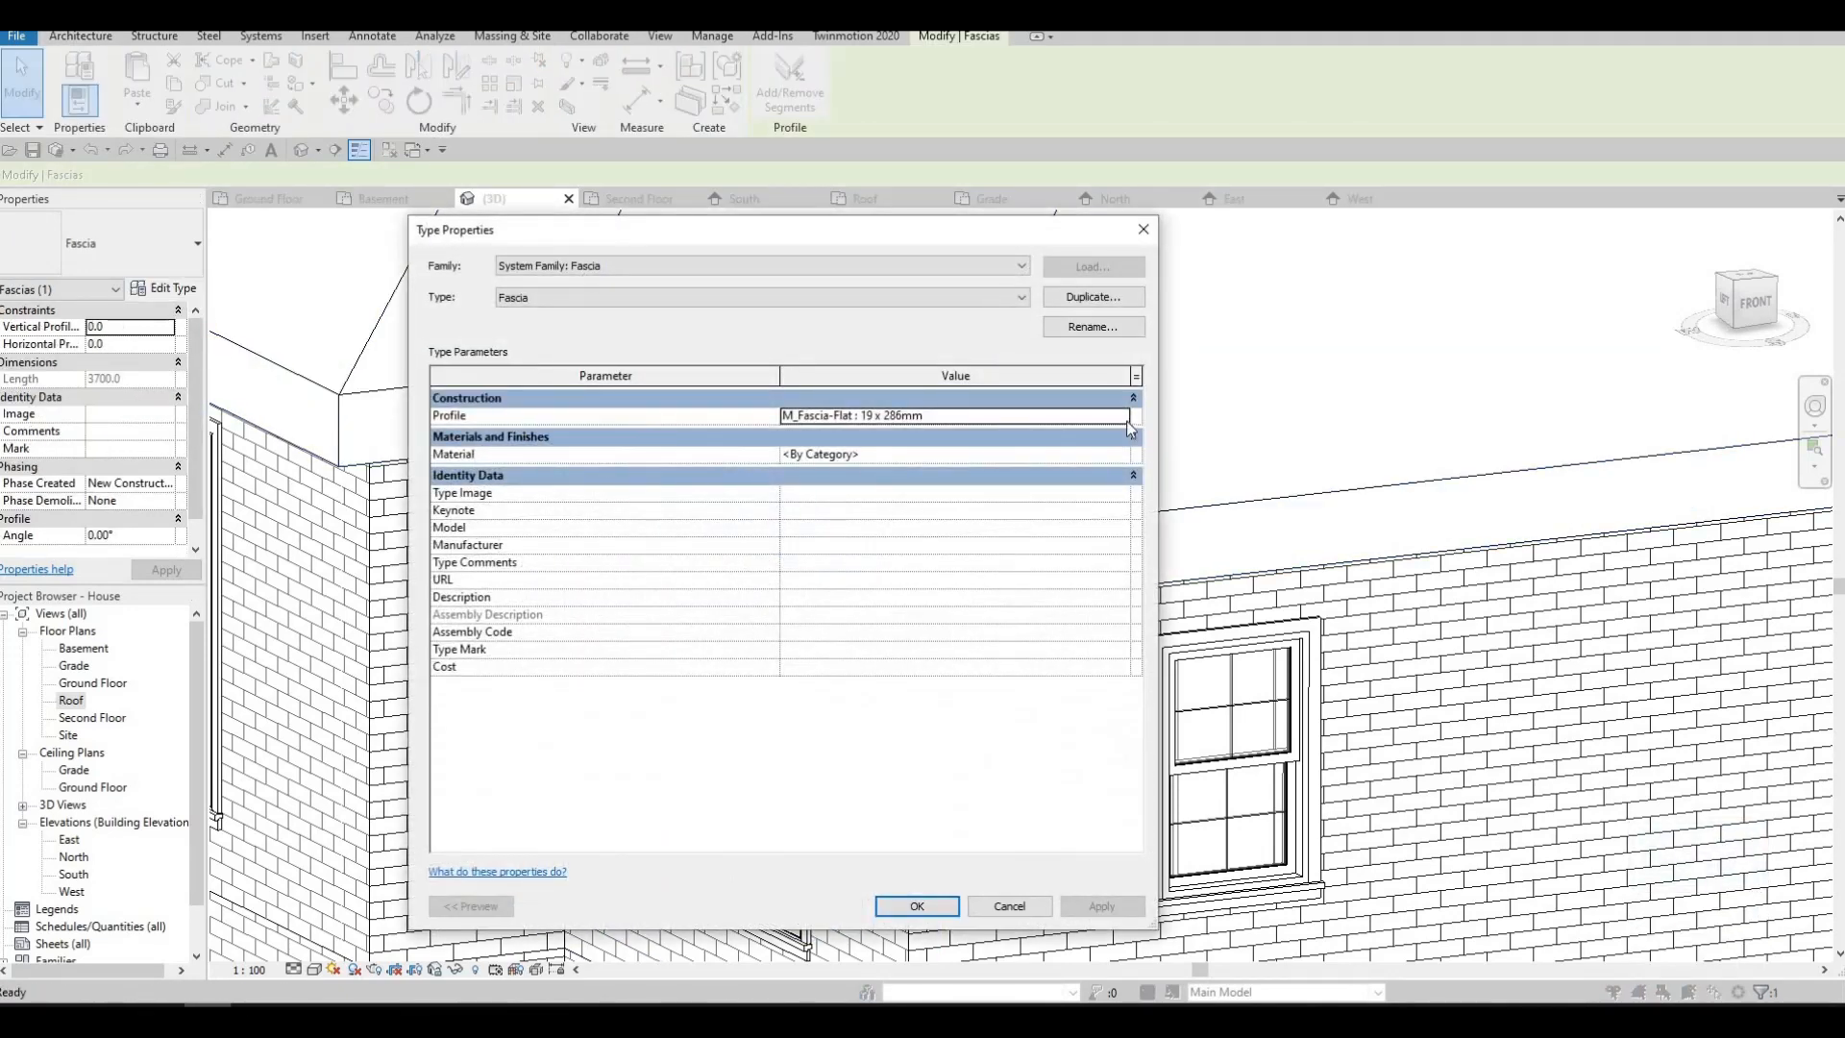
left_click(1119, 420)
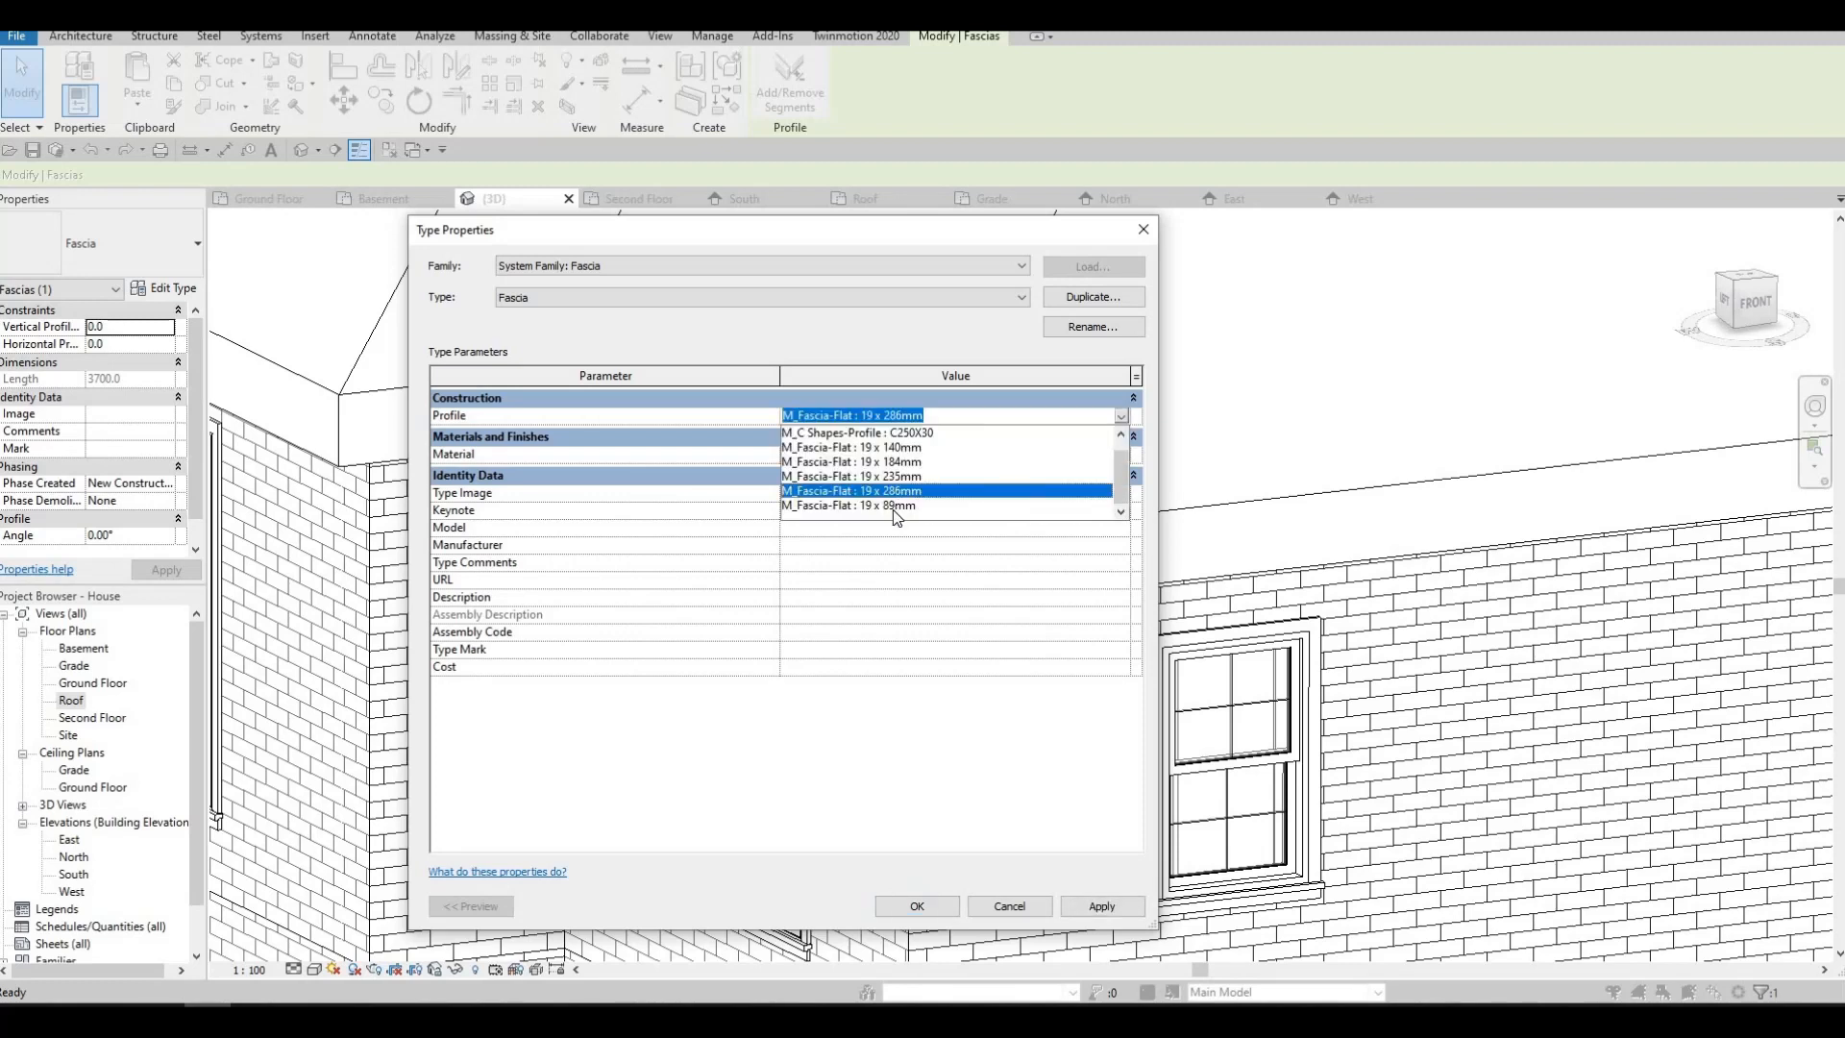
scroll(892, 509, "up", 1)
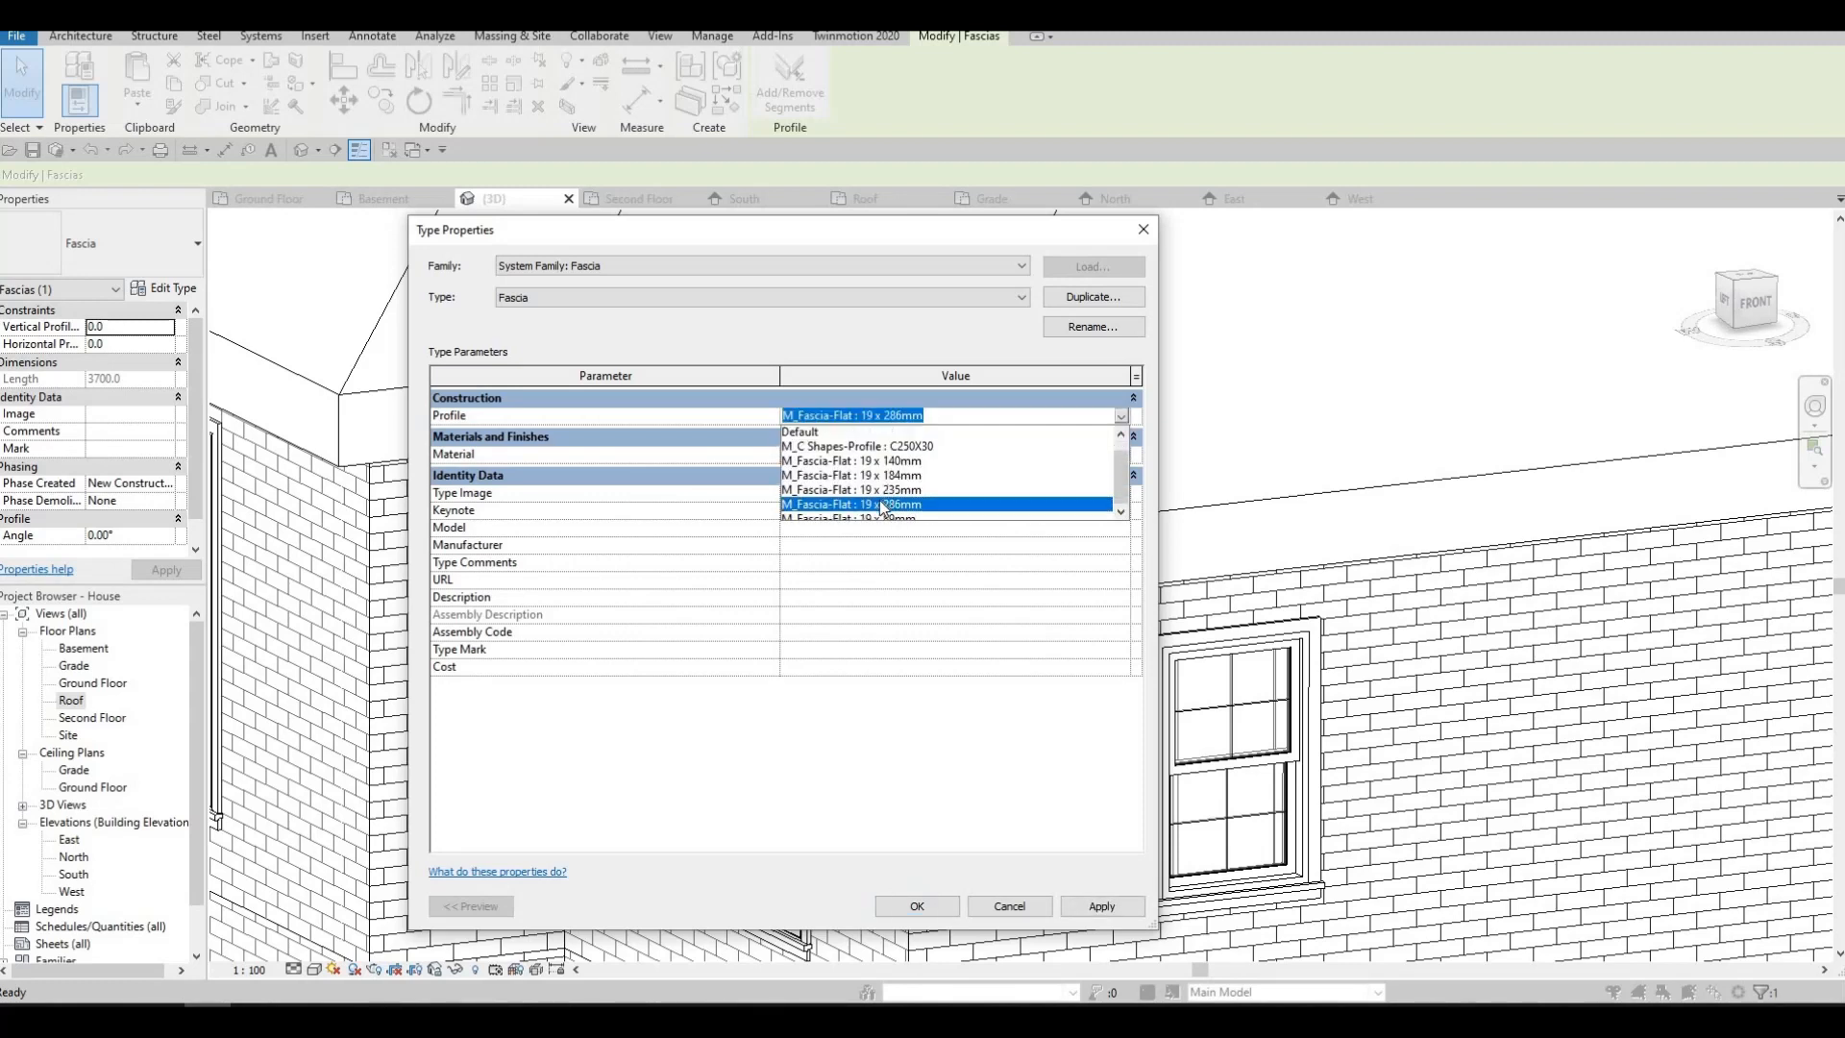
scroll(884, 507, "down", 1)
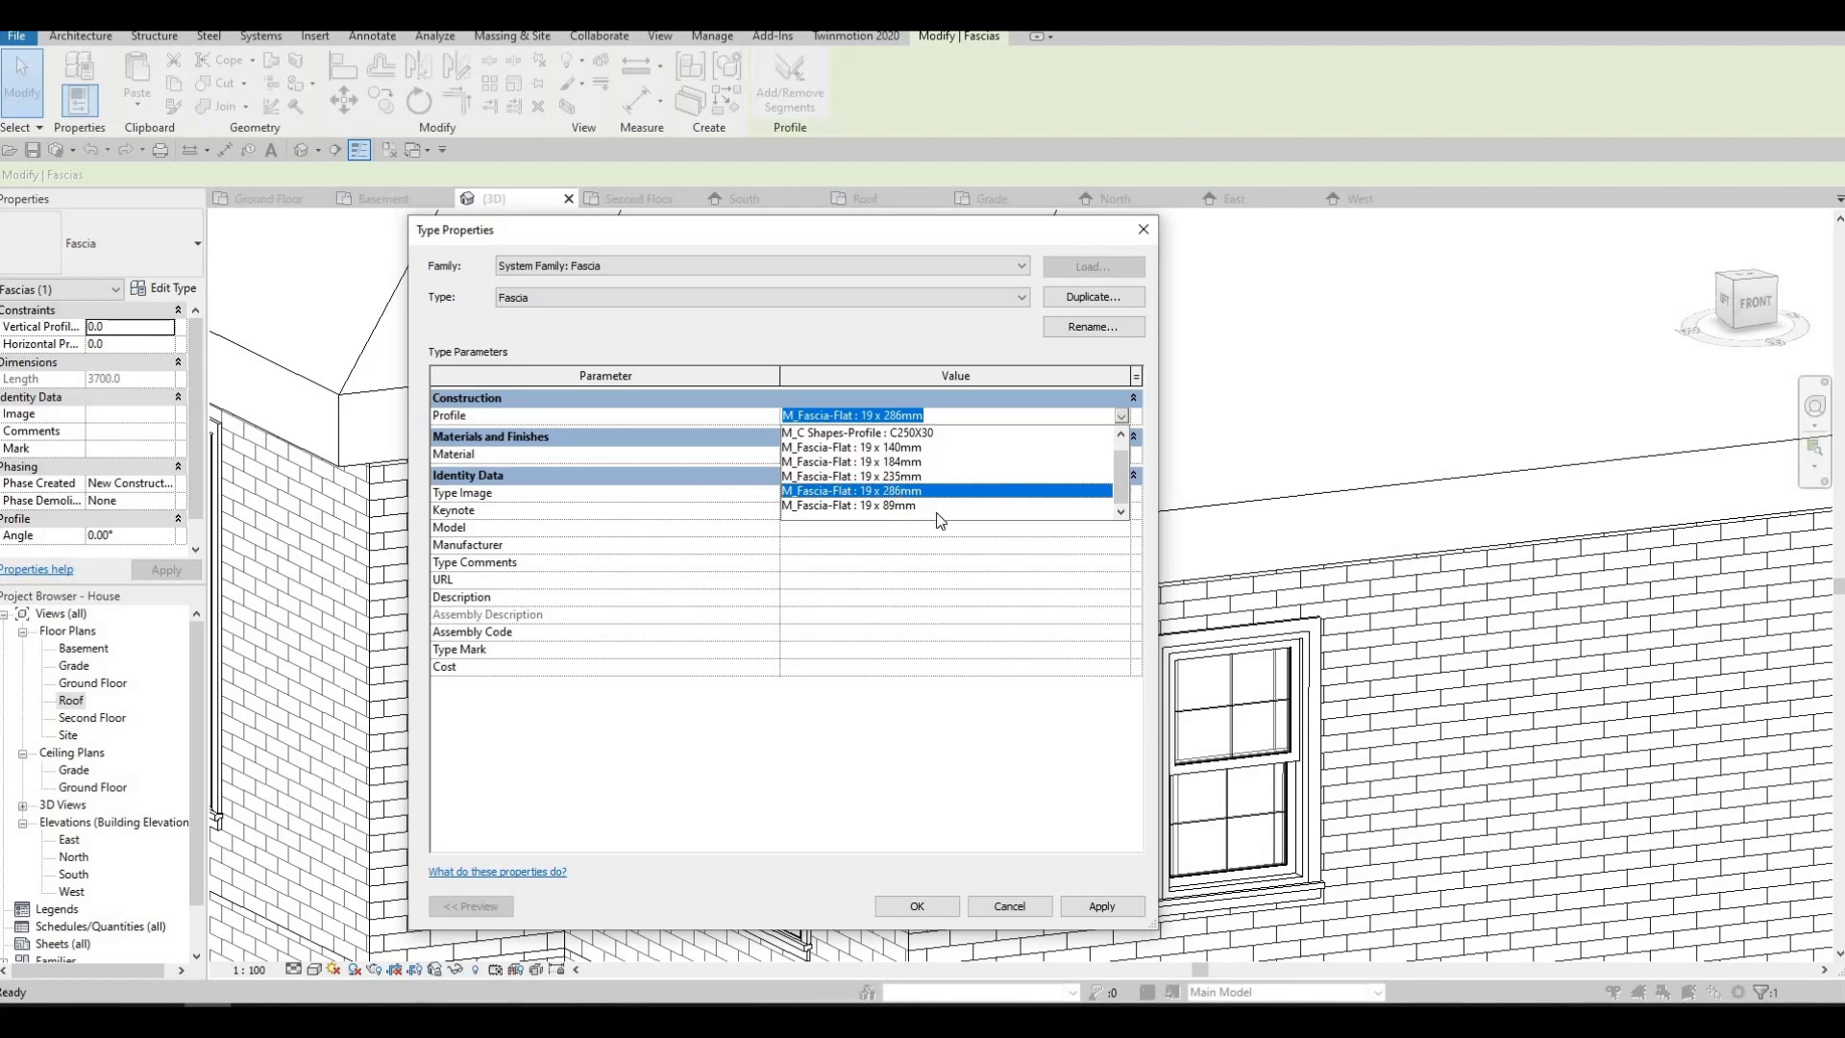
key("Escape")
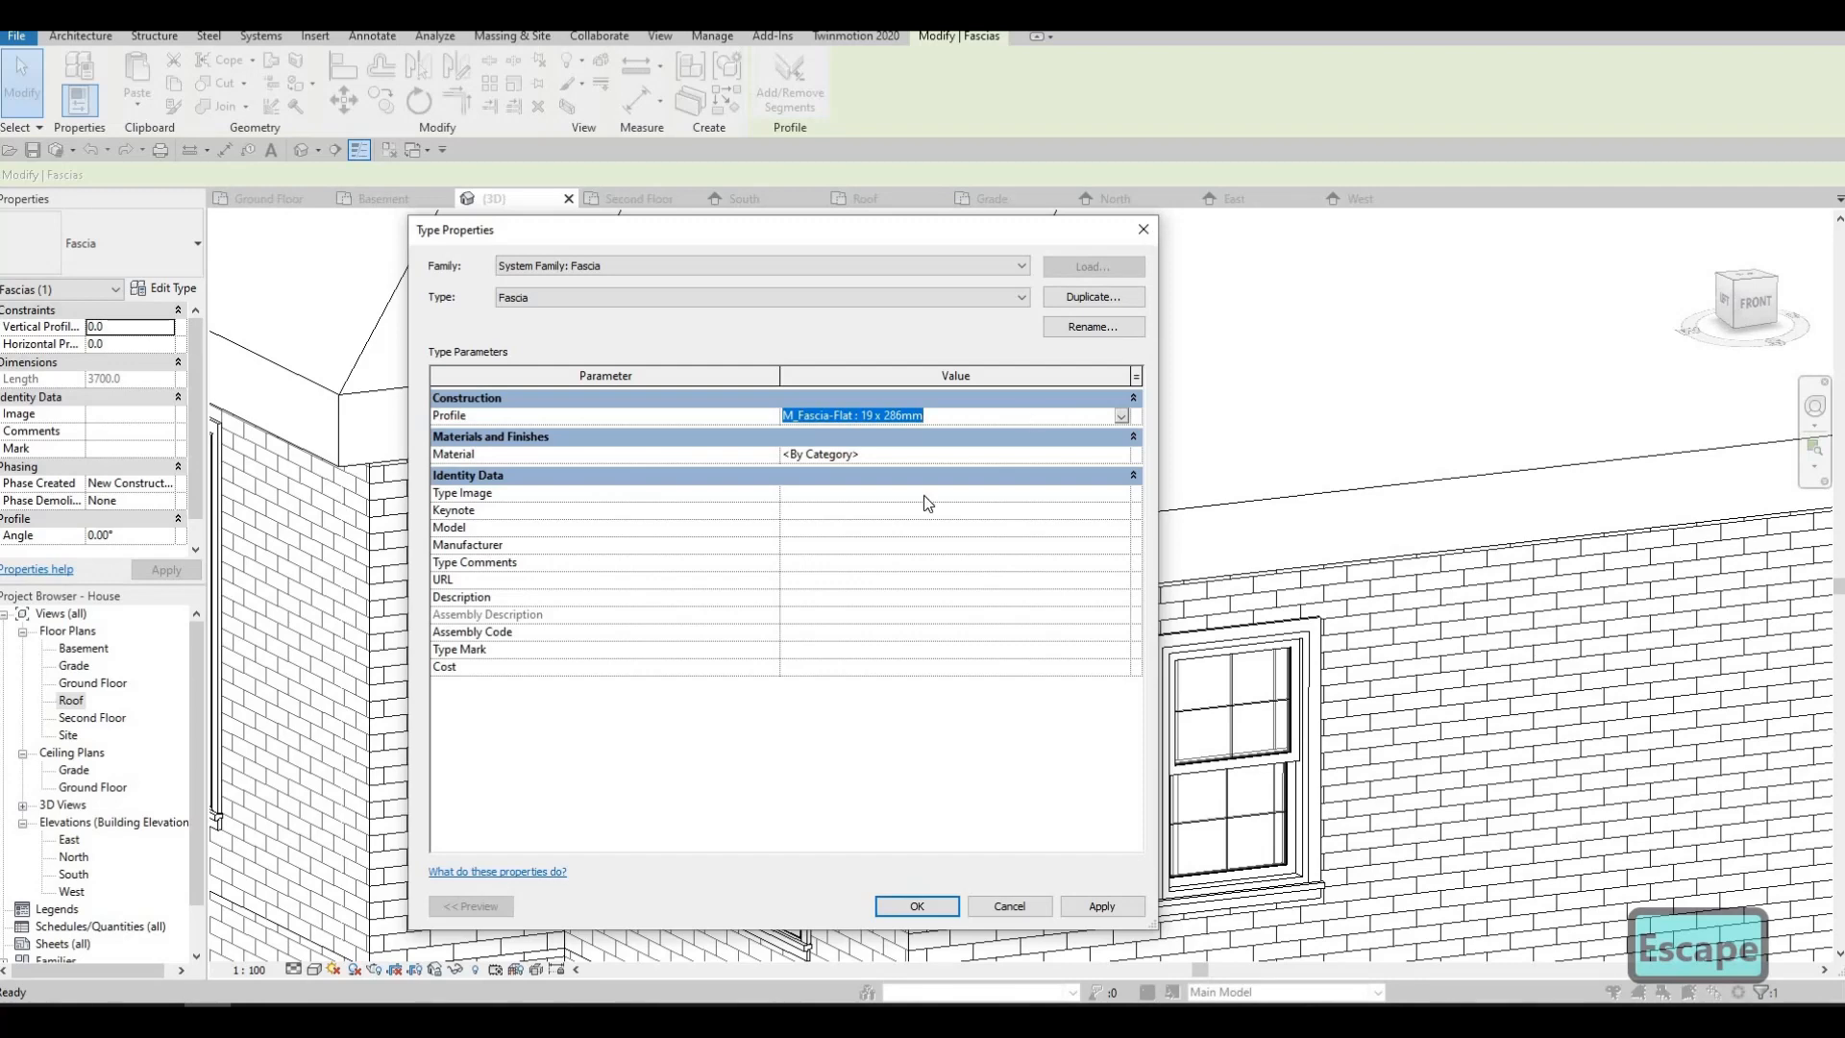
left_click(1143, 229)
key("Escape")
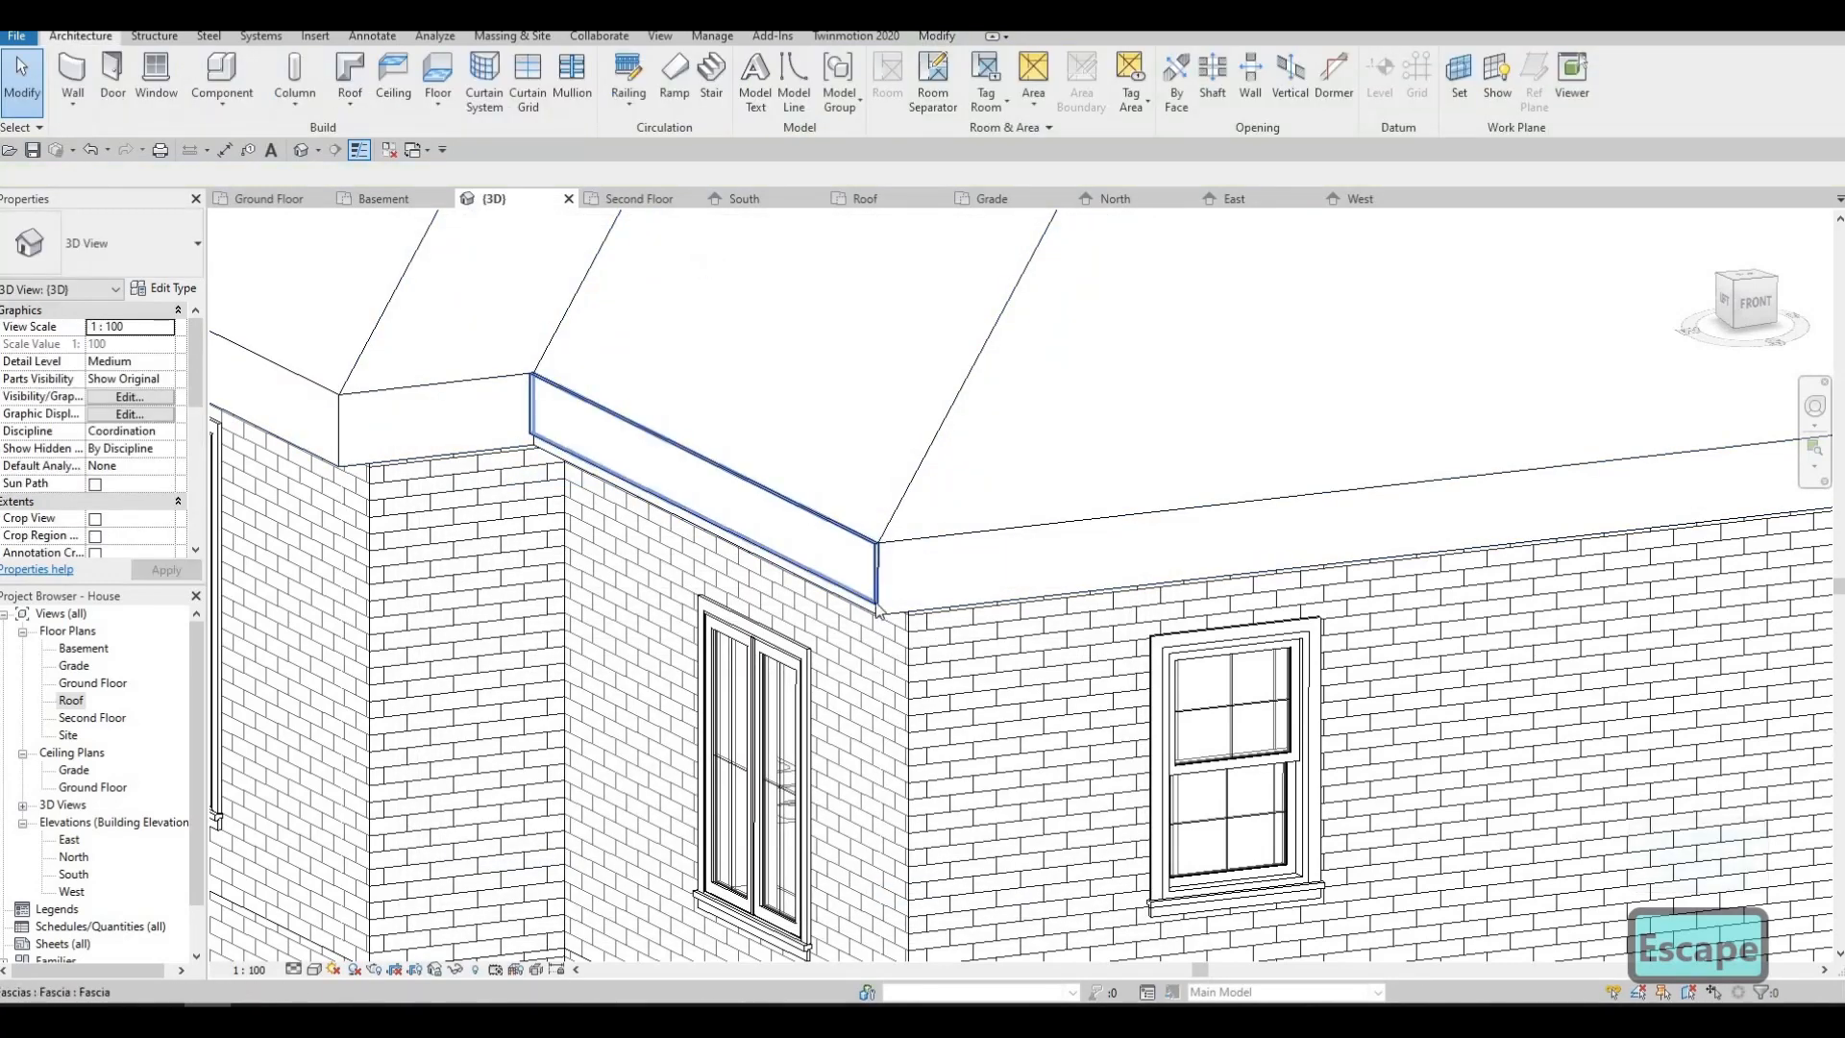
- Compare the fascia's depth with the roof edge at the corner and check the Roof 1 type's default thickness
middle_click_drag(895, 575, 862, 375, "shift")
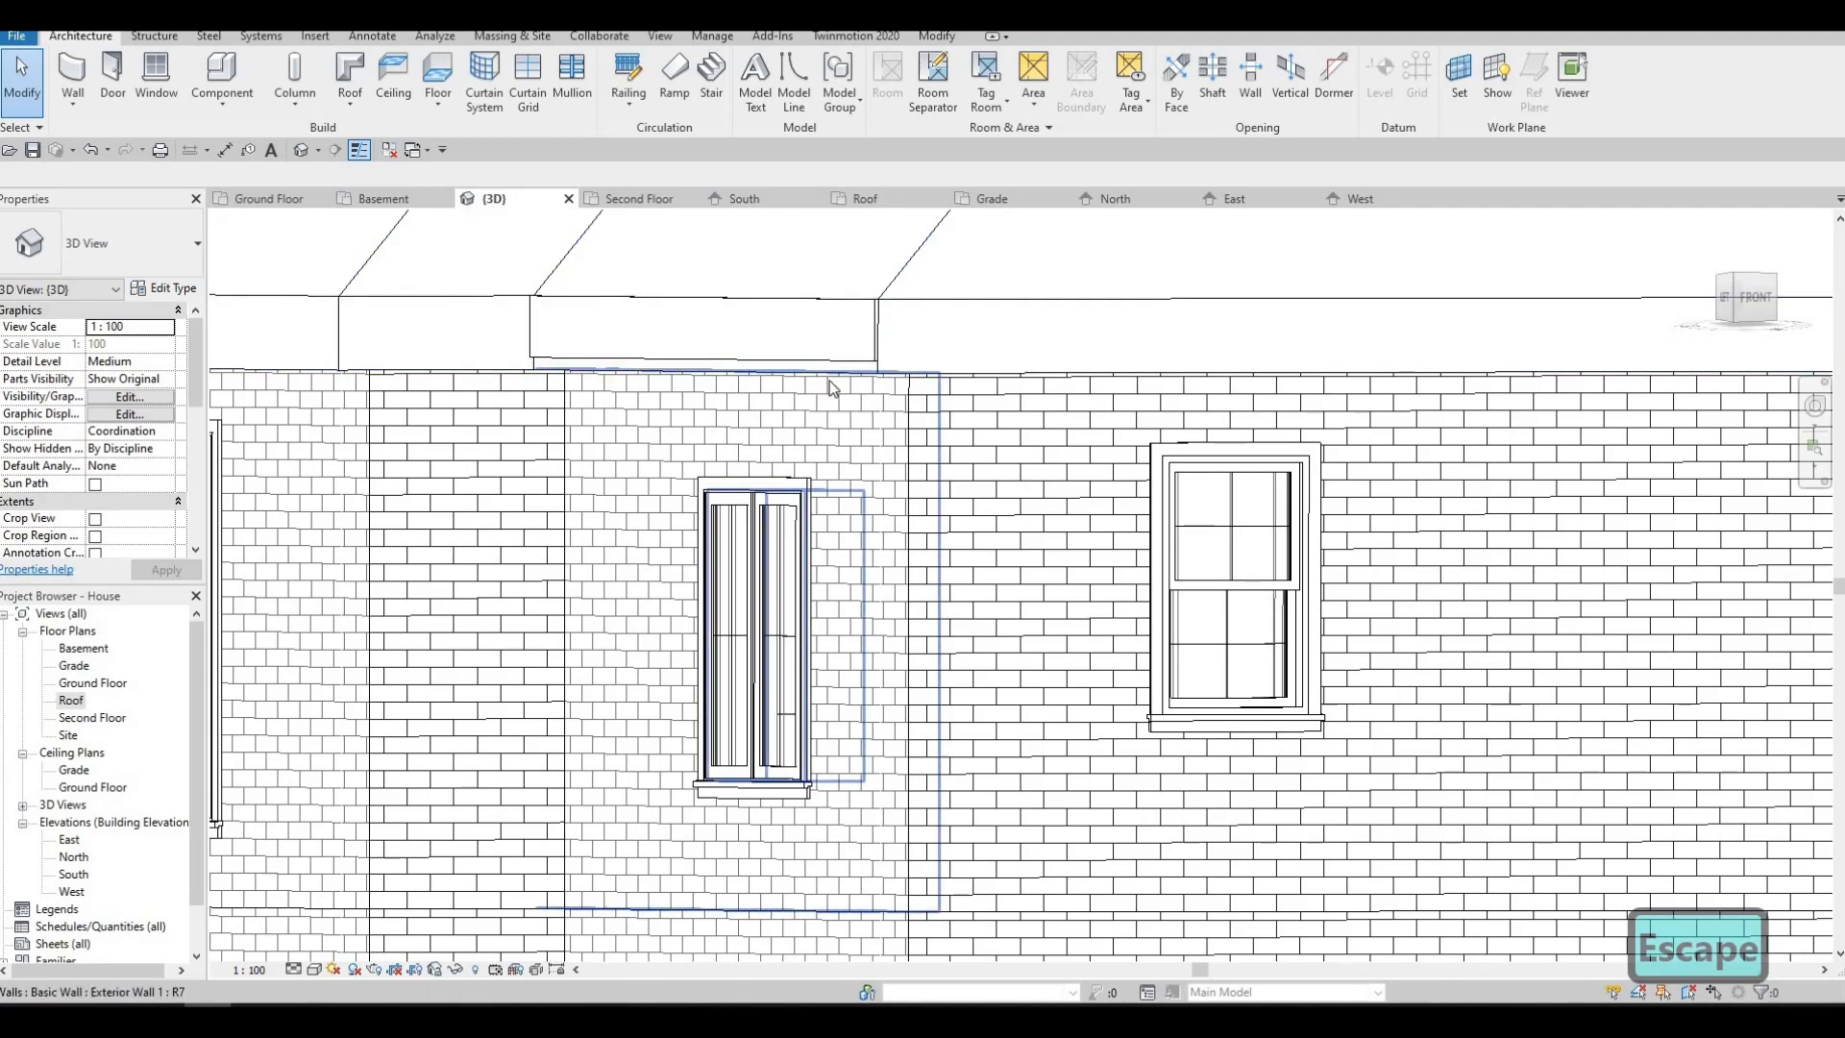
scroll(873, 366, "down", 1)
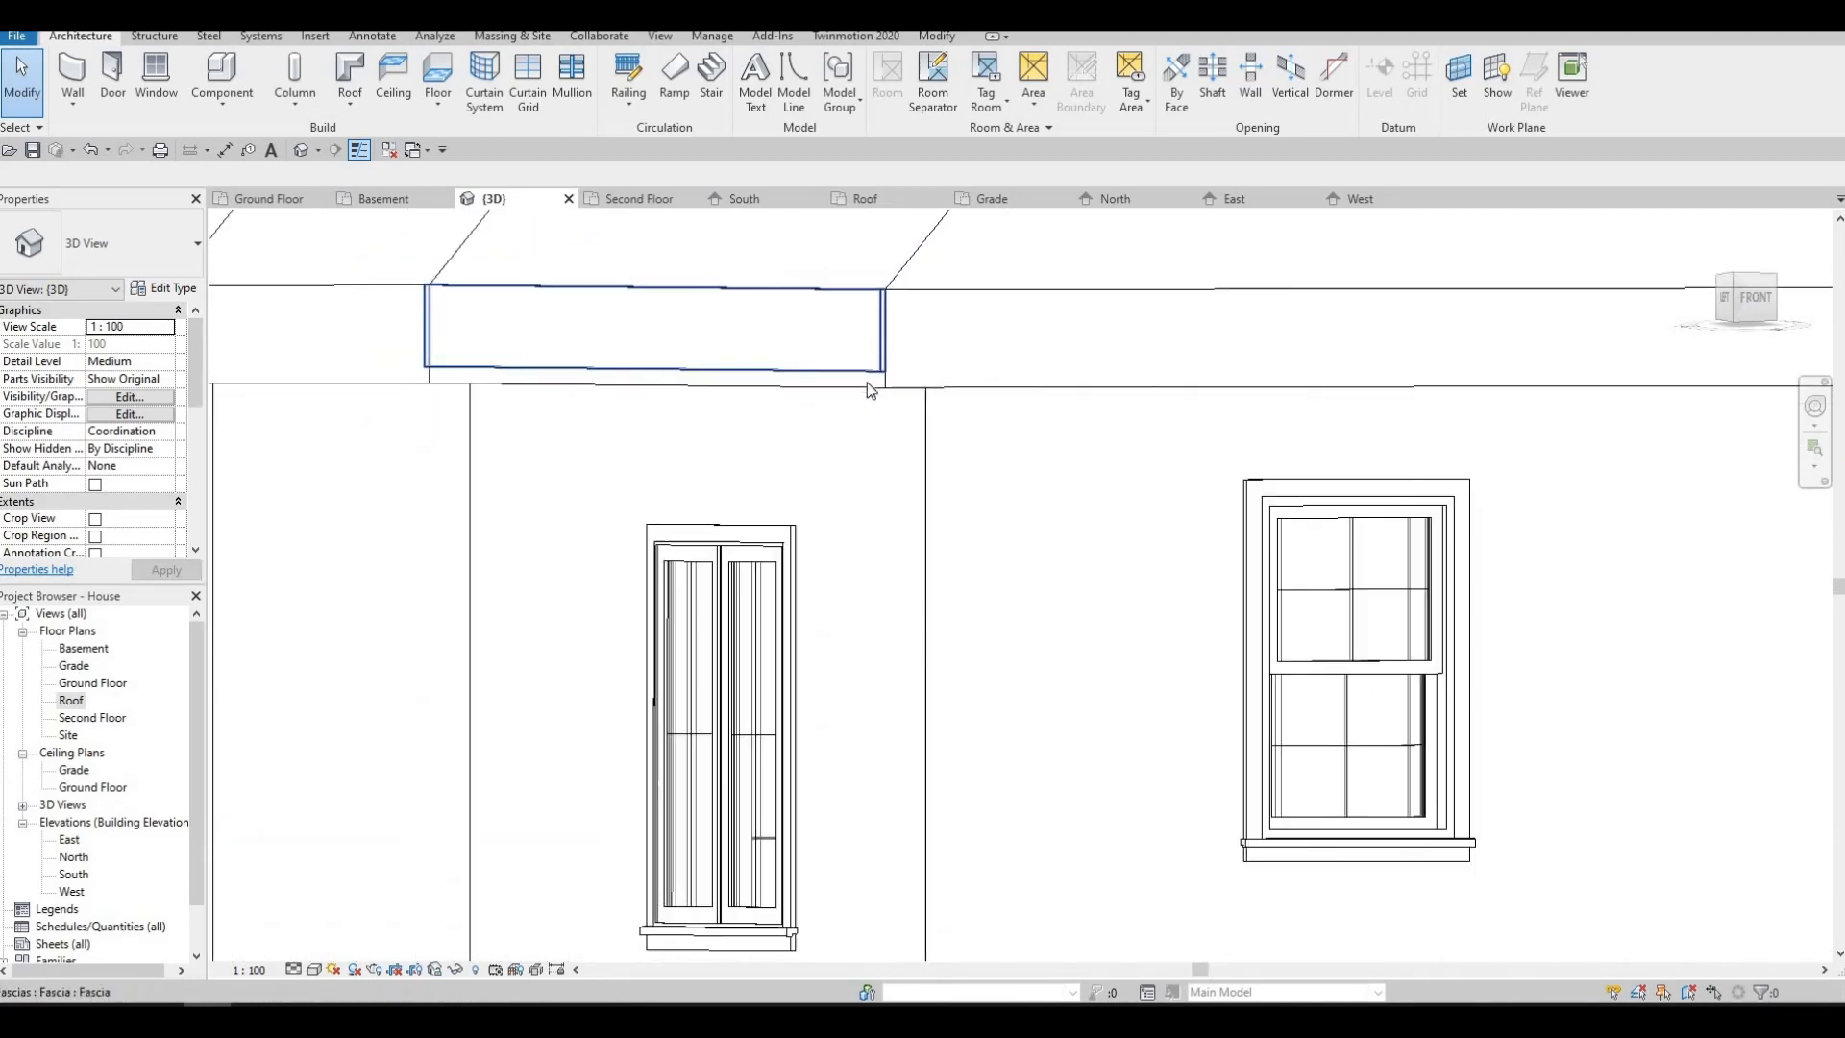
scroll(885, 384, "up", 3)
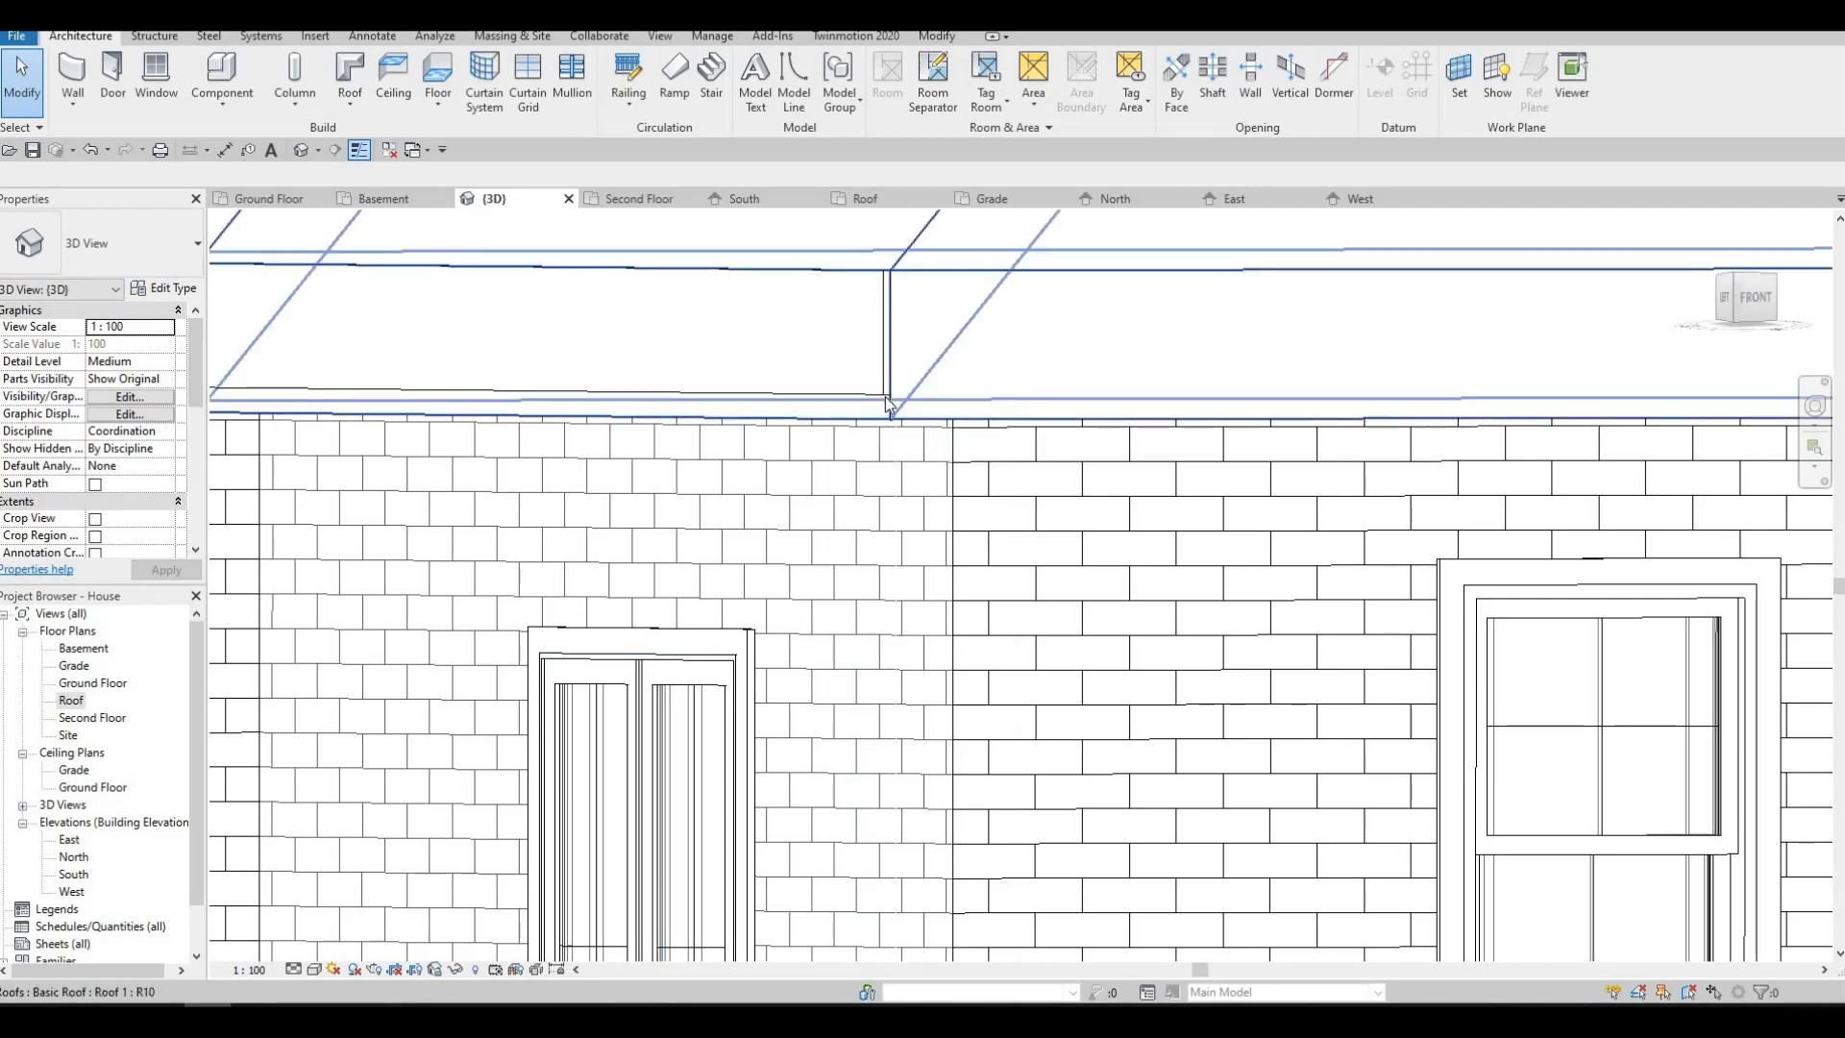
left_click(273, 317)
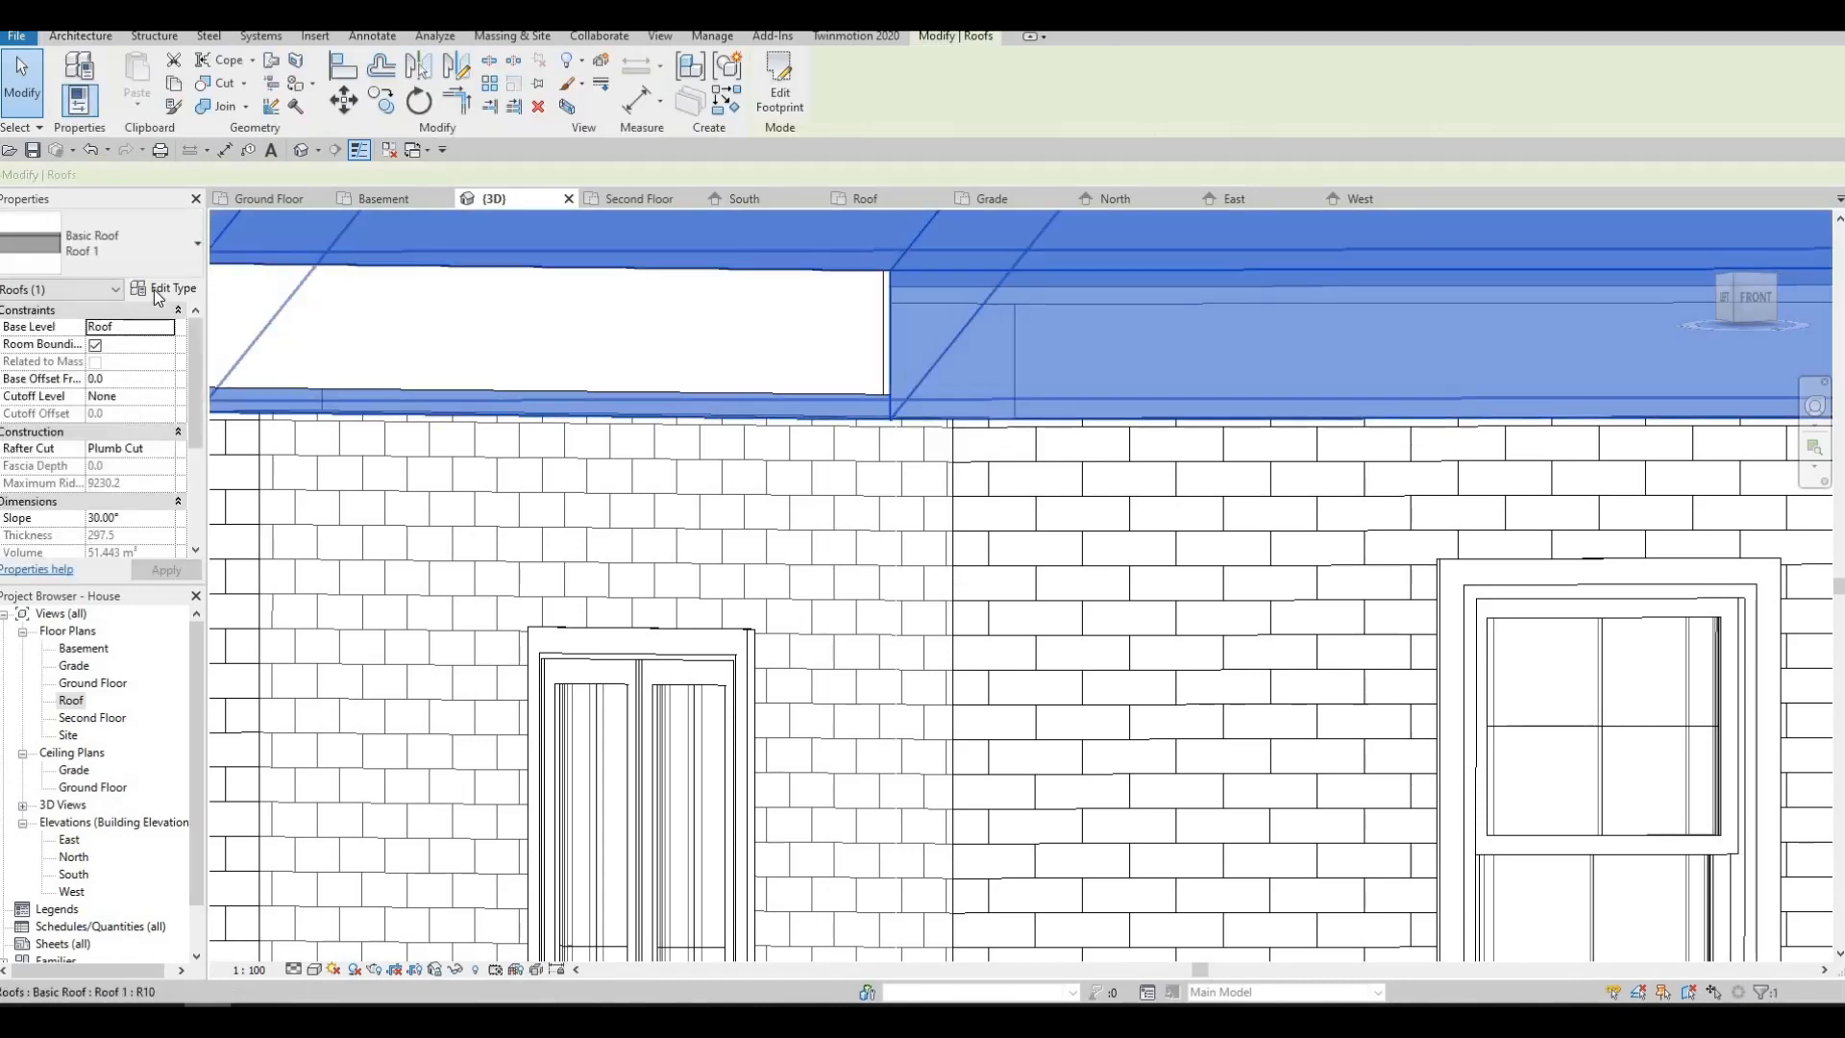
left_click(154, 288)
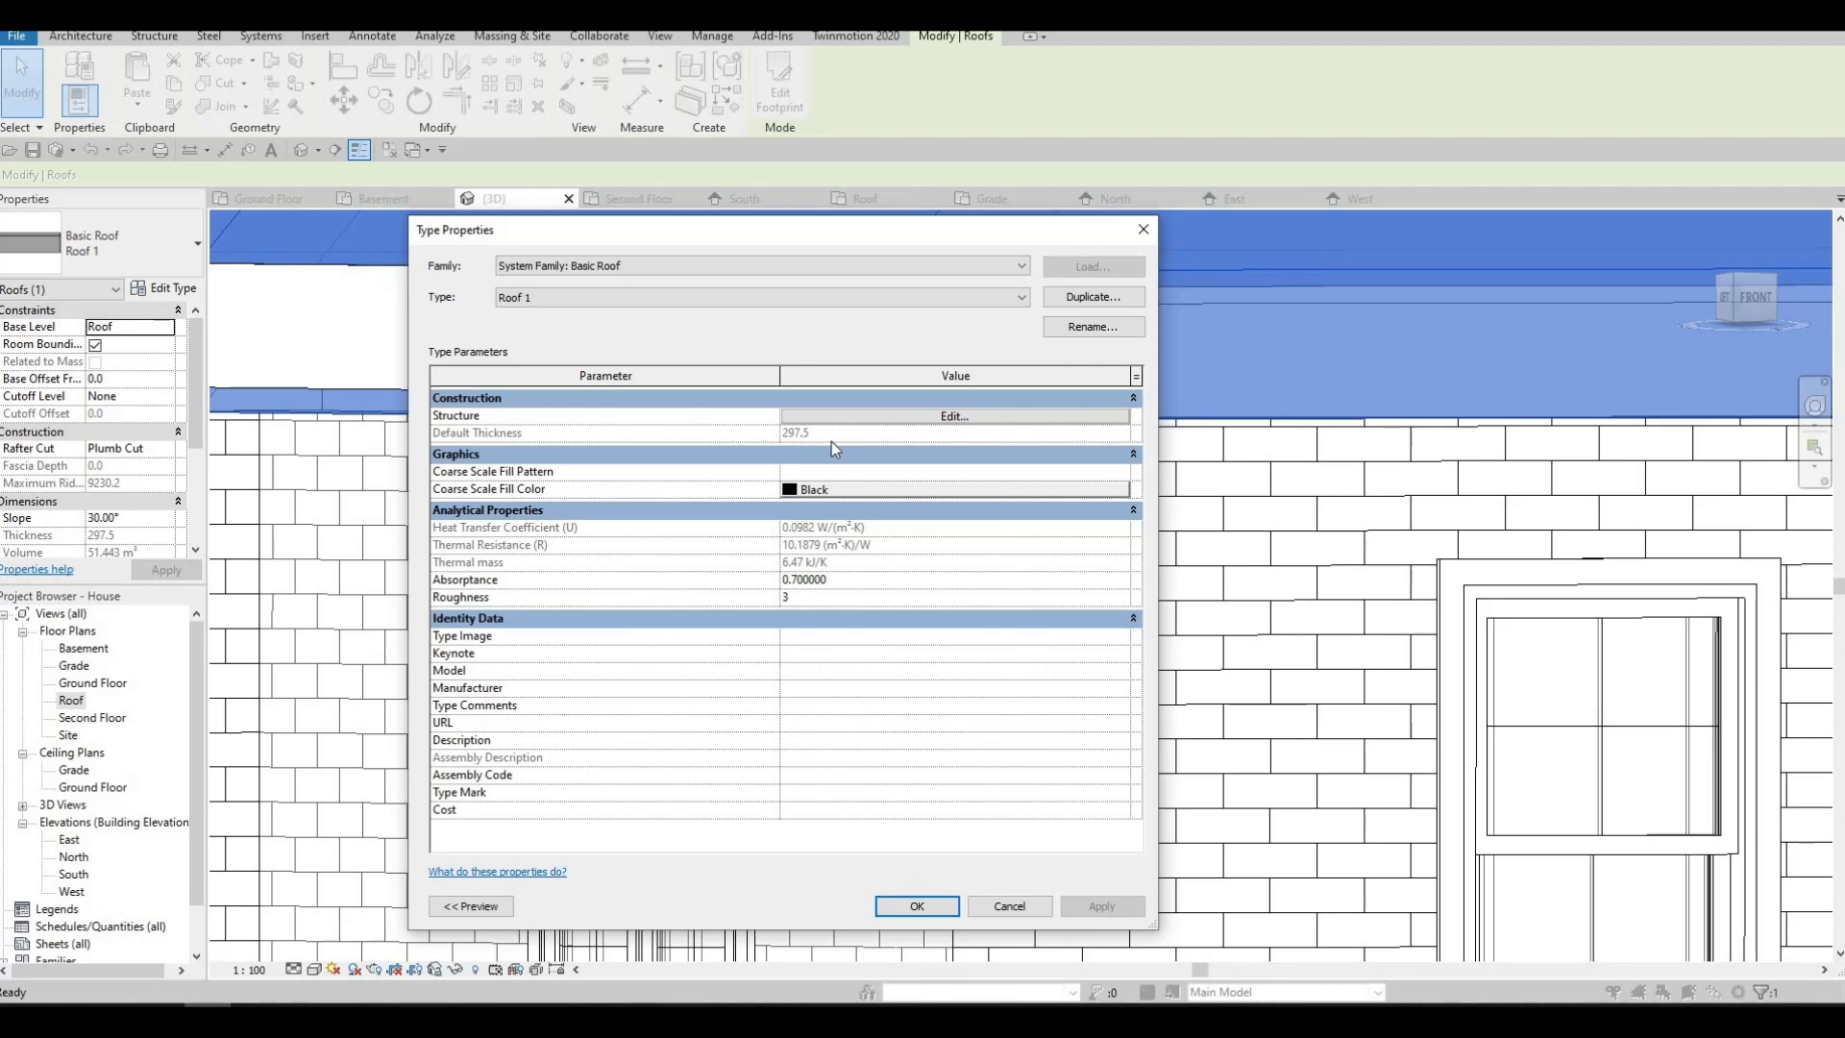
left_click(1143, 229)
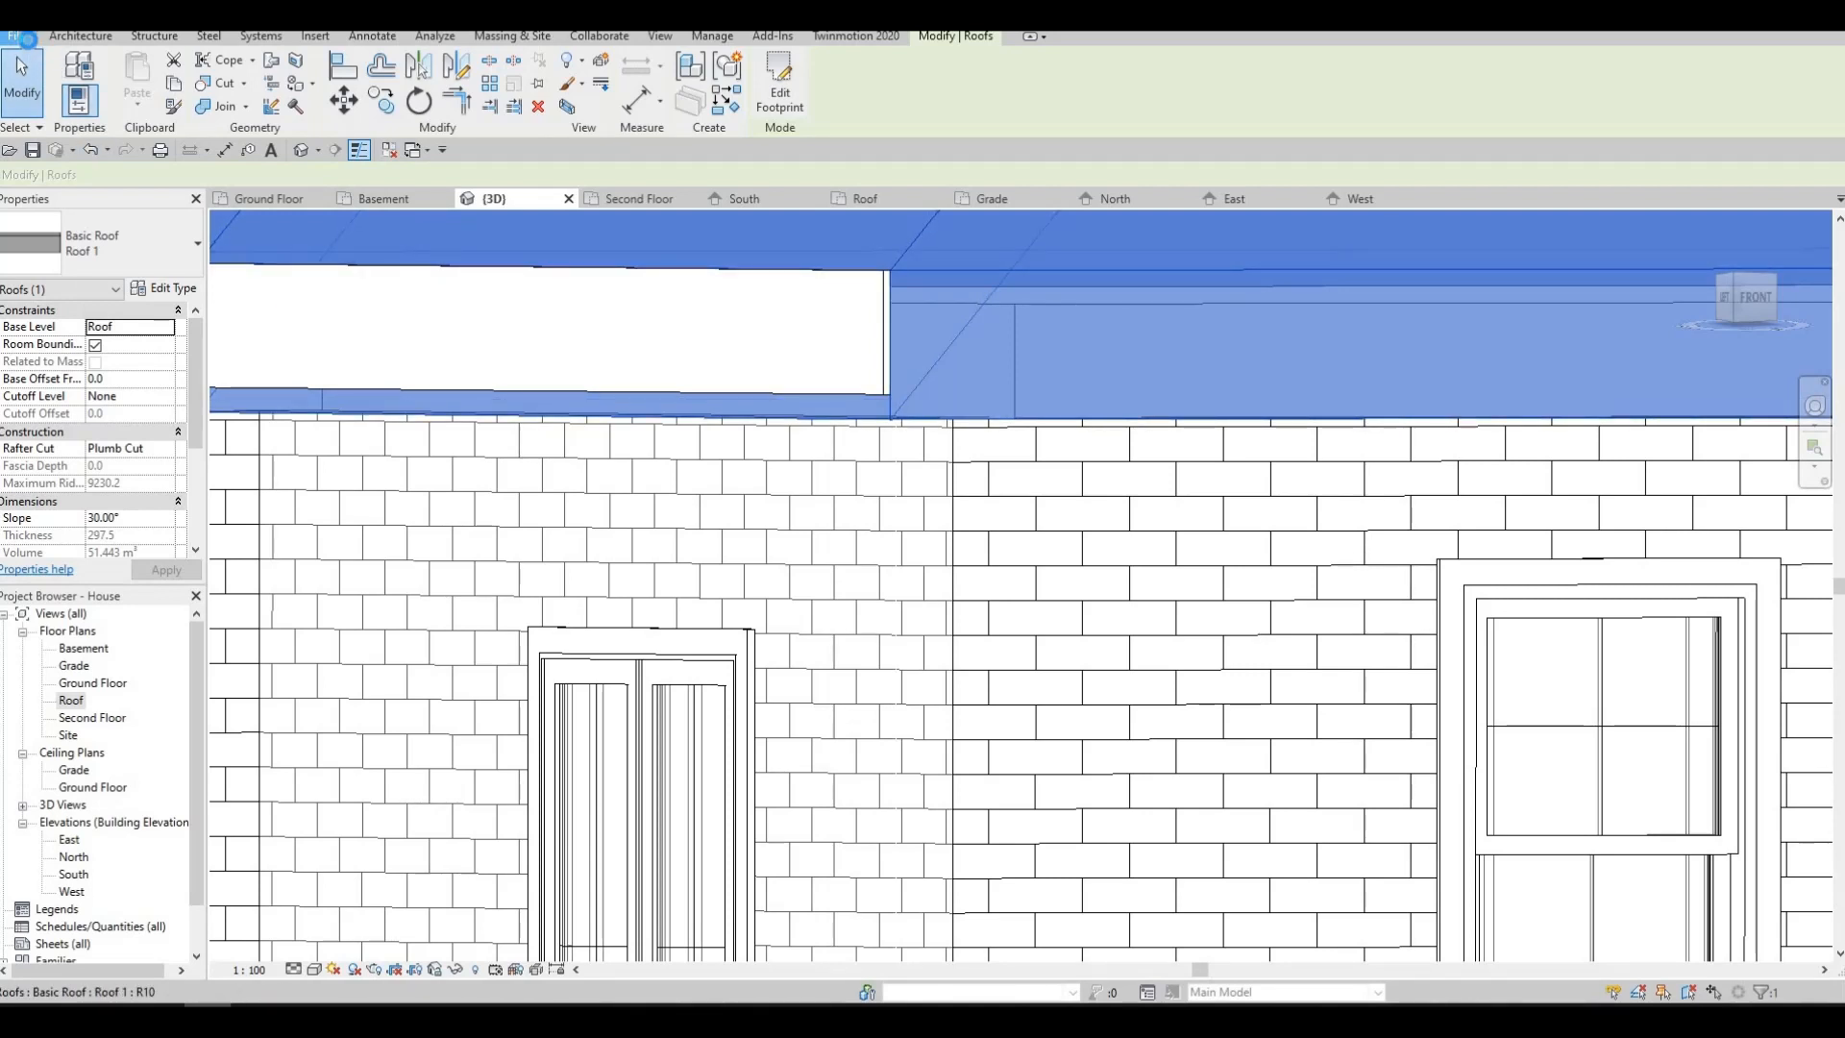
- Create a new family from the Metric Profile template
left_click(19, 36)
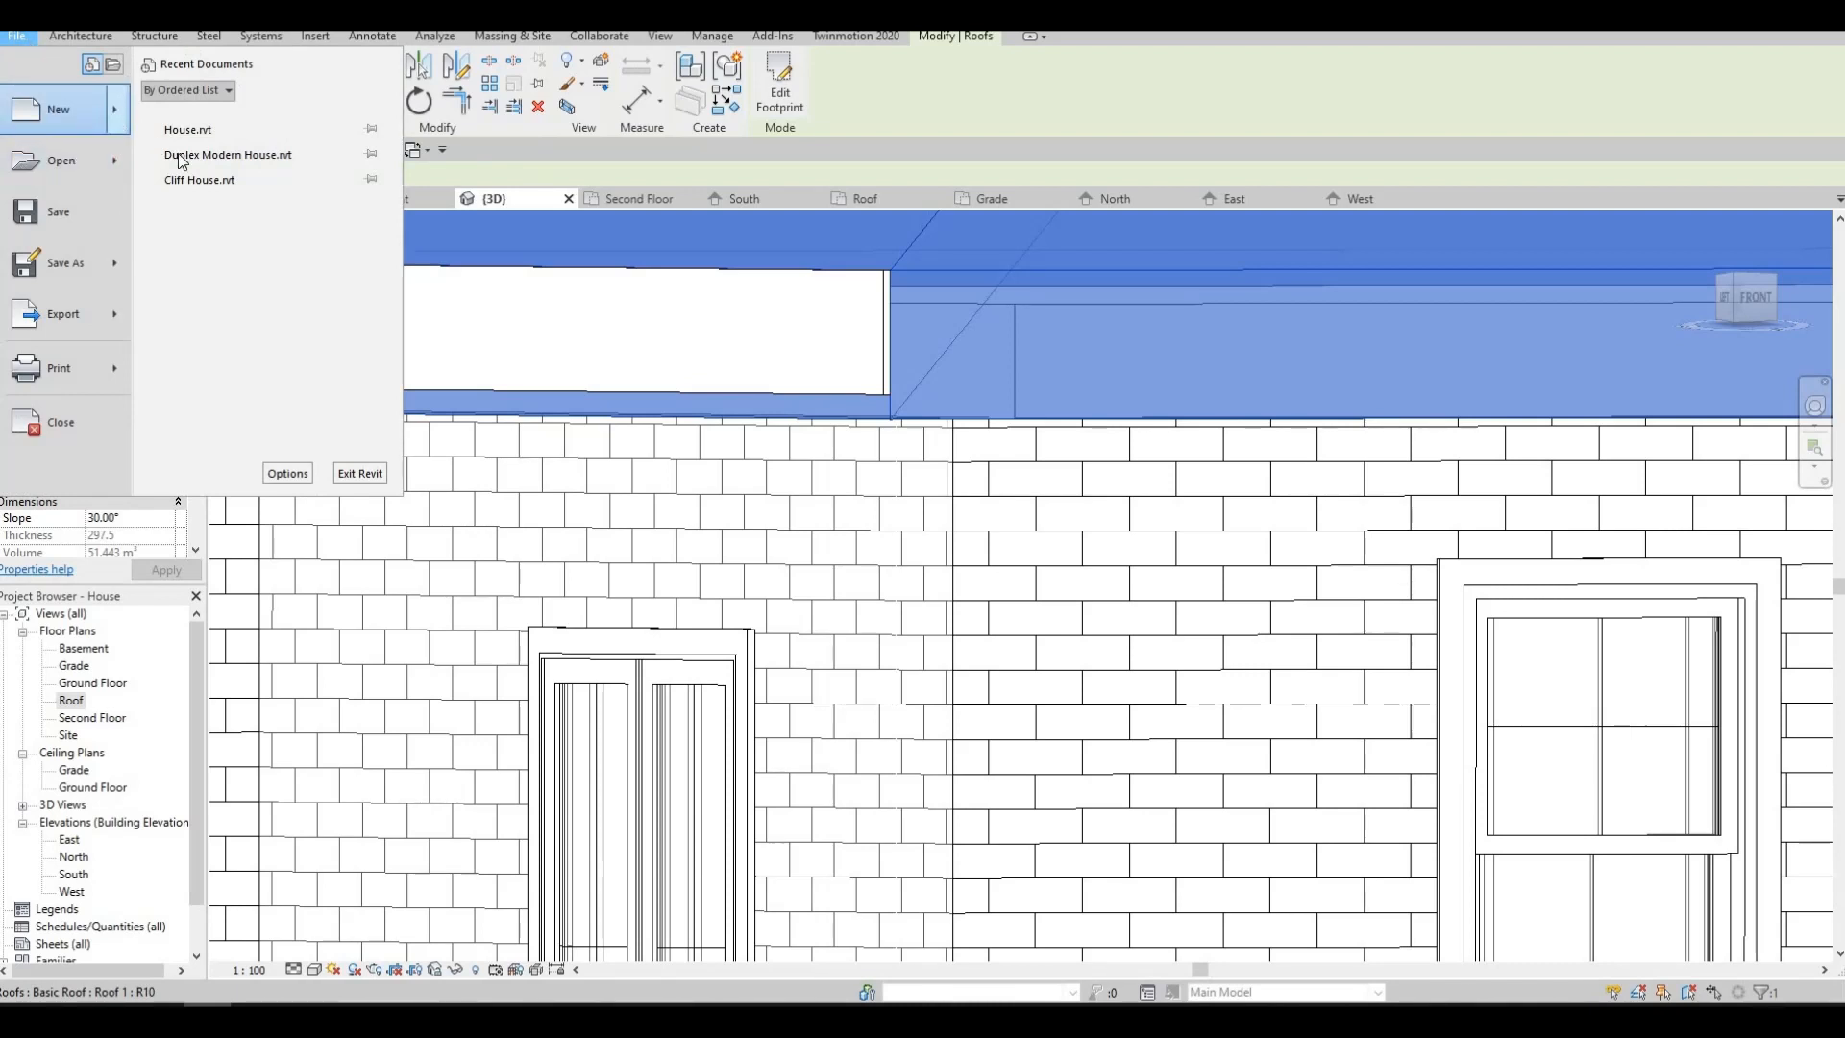
mouse_move(117, 114)
left_click(214, 181)
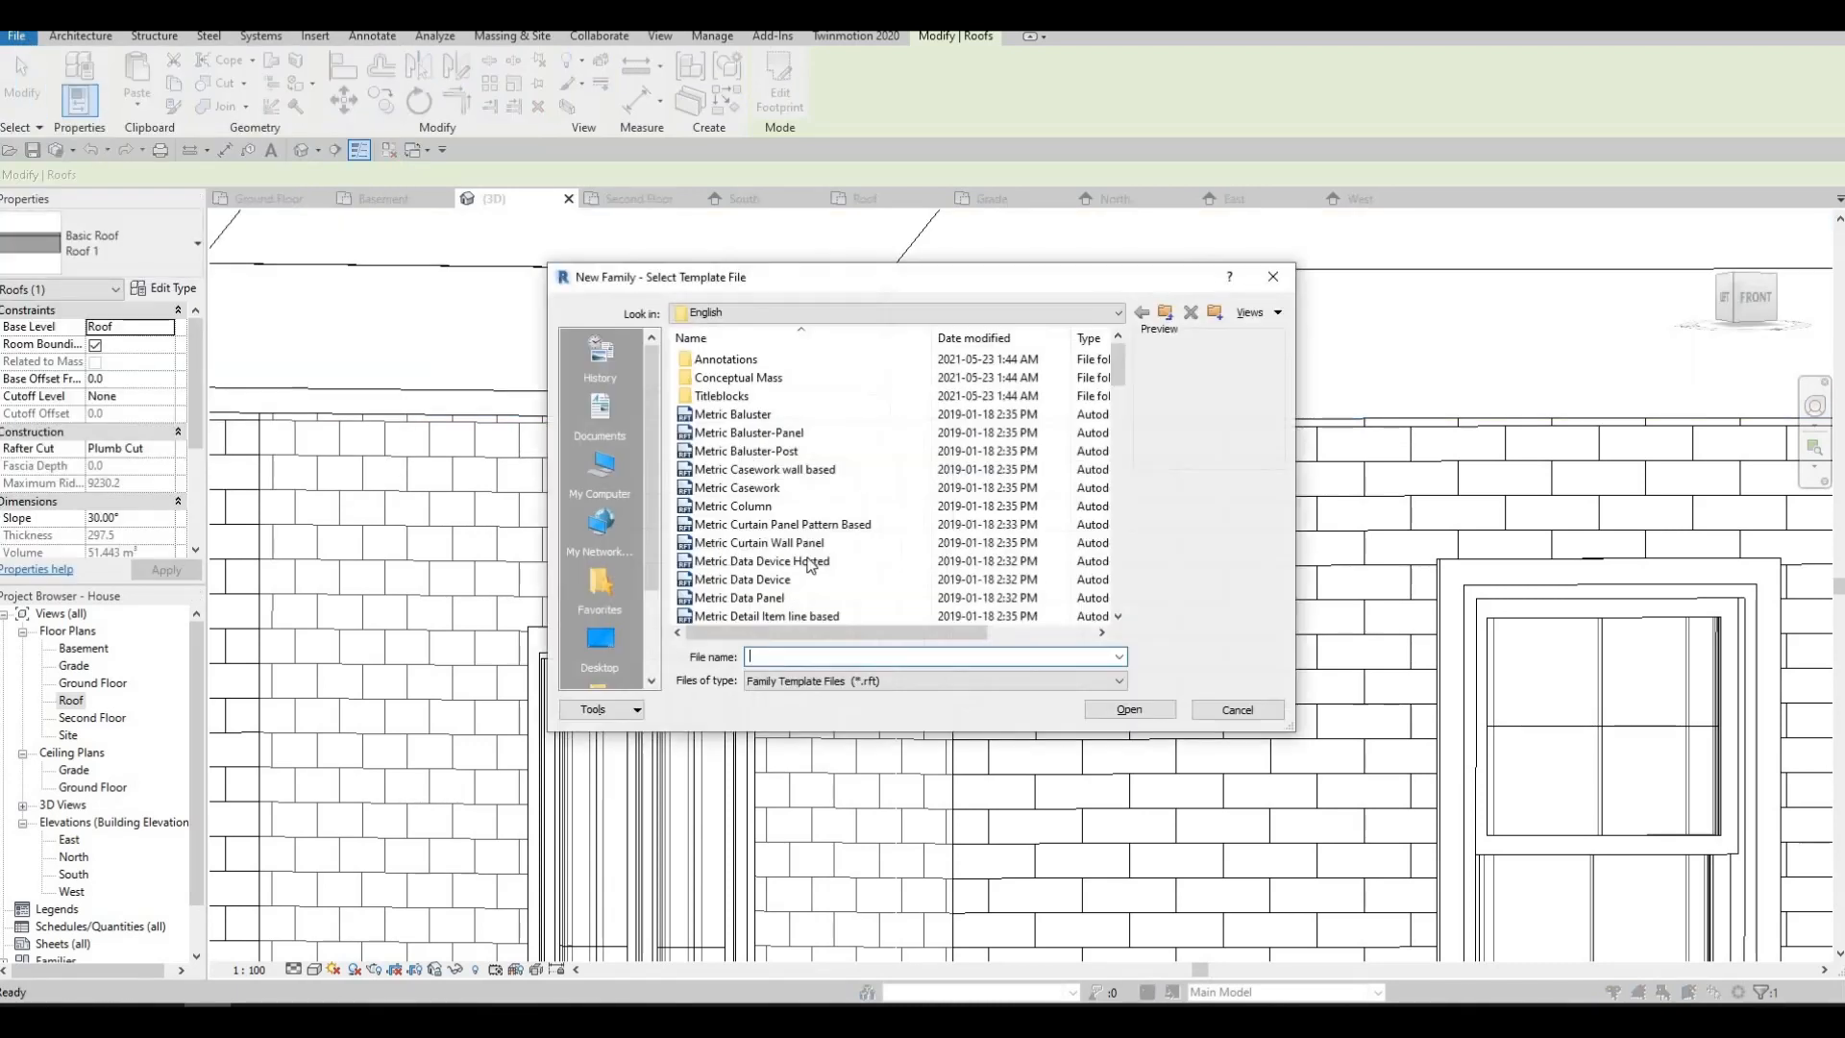
scroll(793, 551, "down", 2)
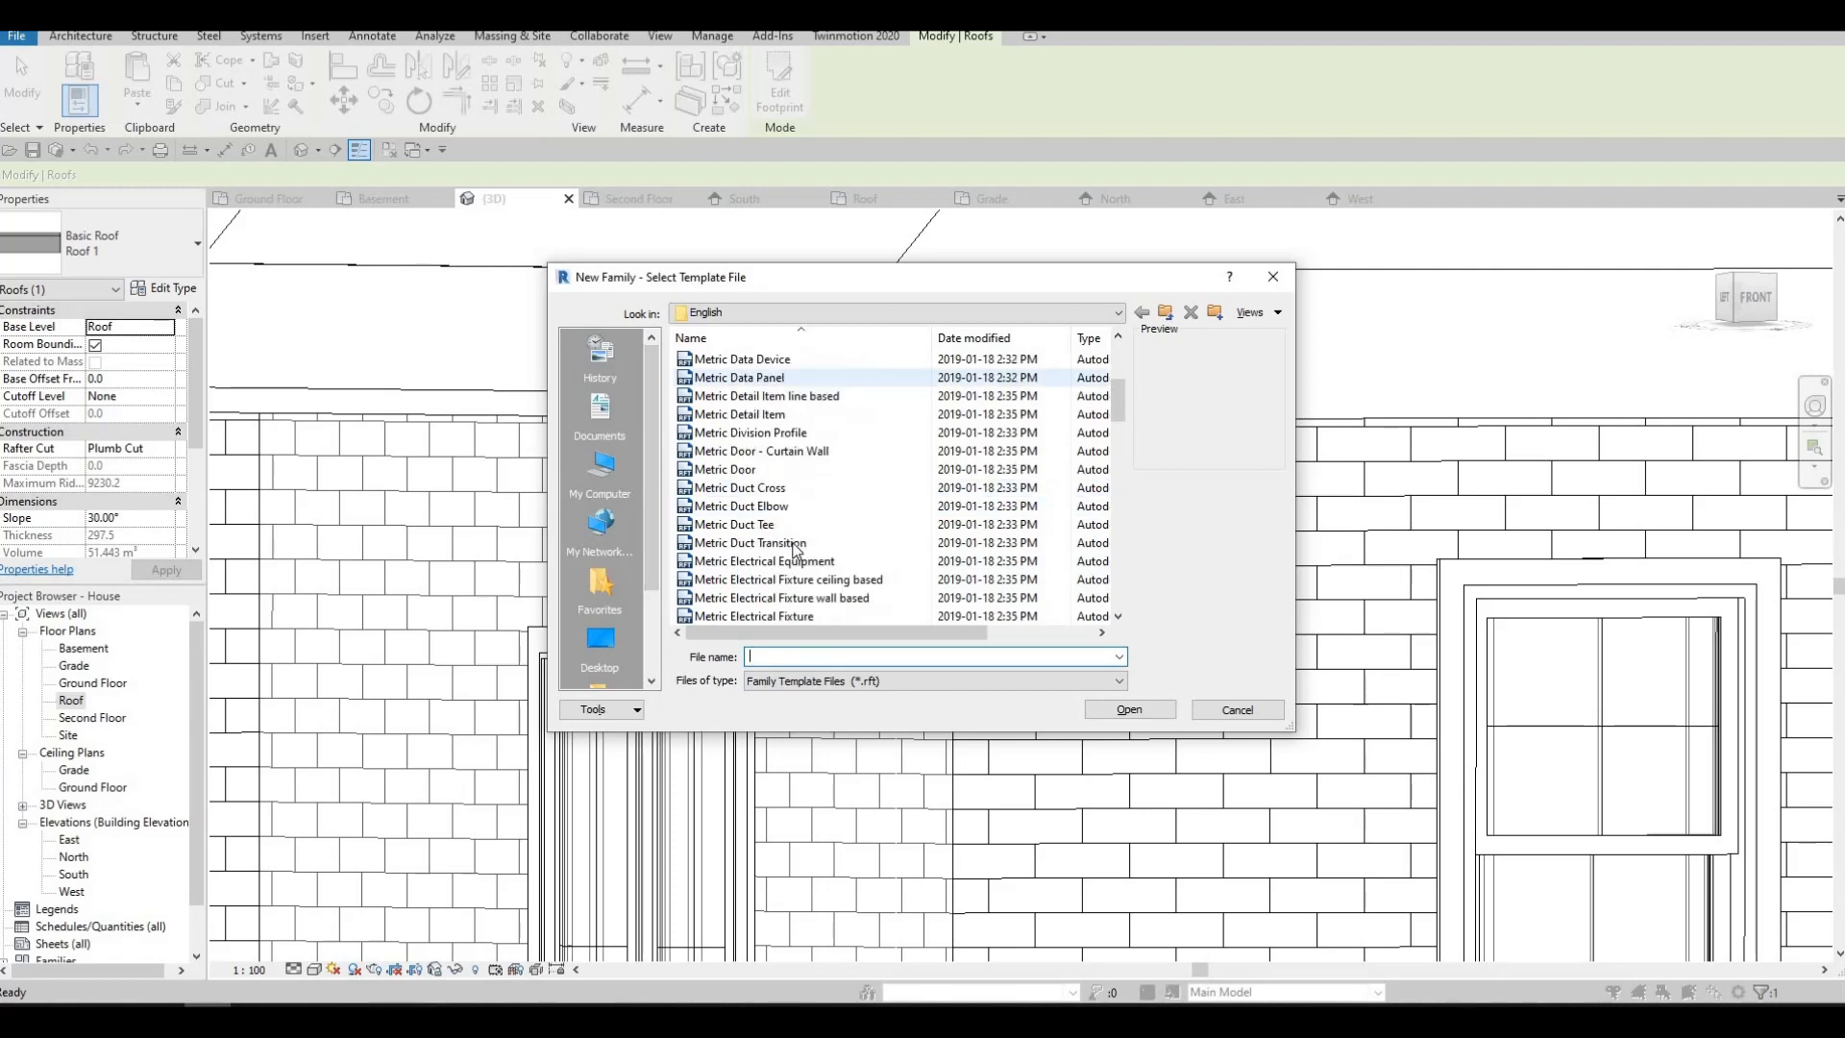
scroll(792, 529, "up", 2)
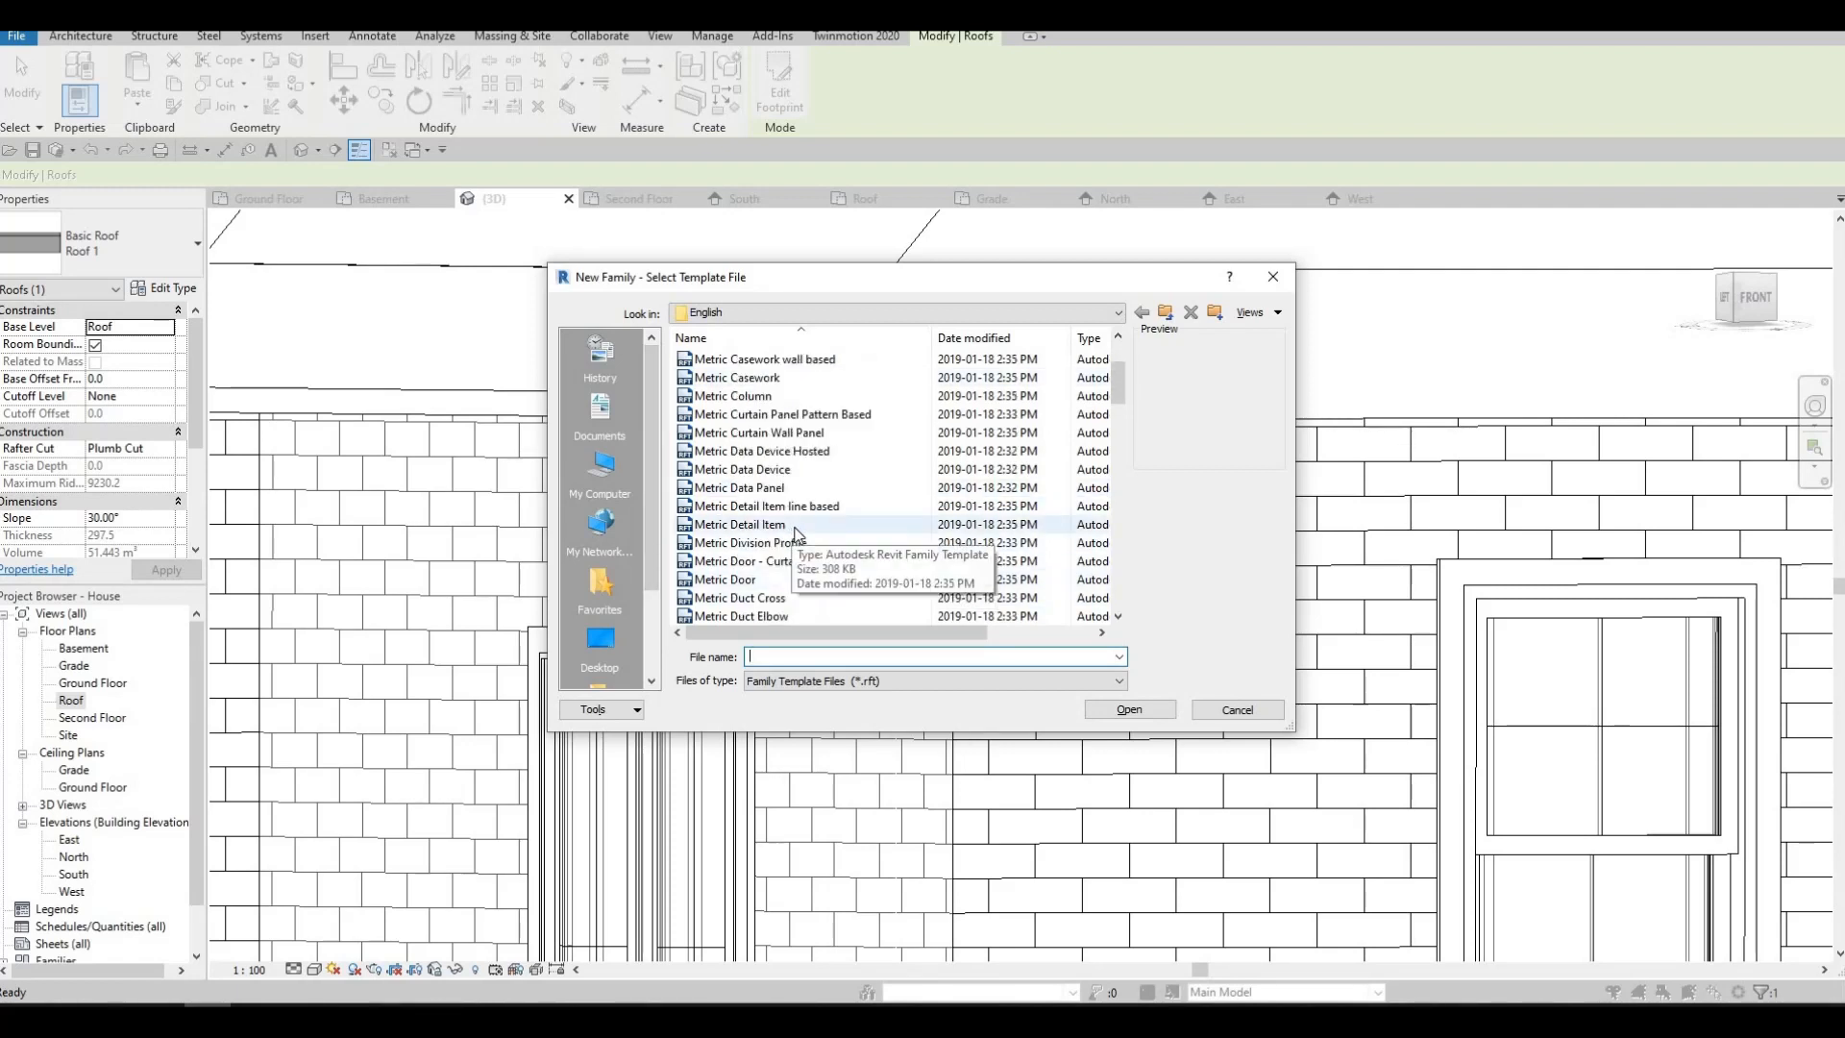
scroll(796, 548, "down", 5)
scroll(800, 562, "down", 4)
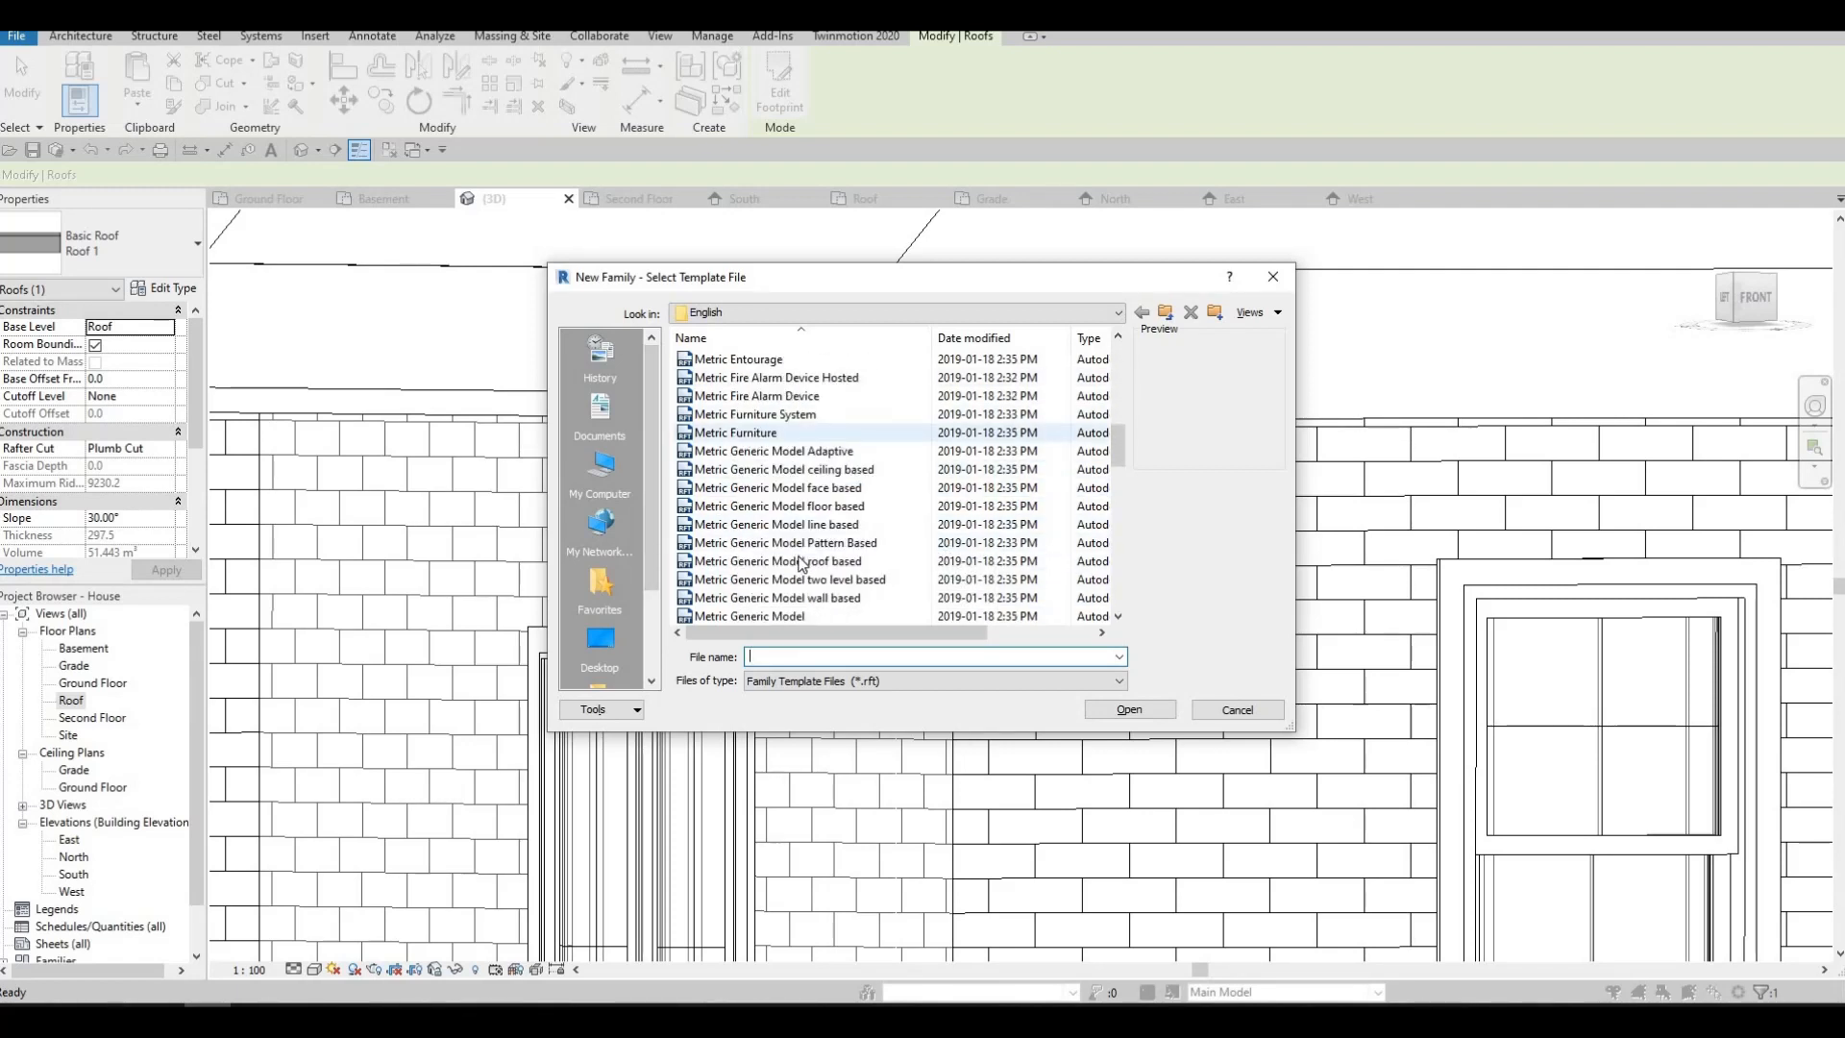
scroll(803, 553, "up", 4)
scroll(804, 539, "up", 8)
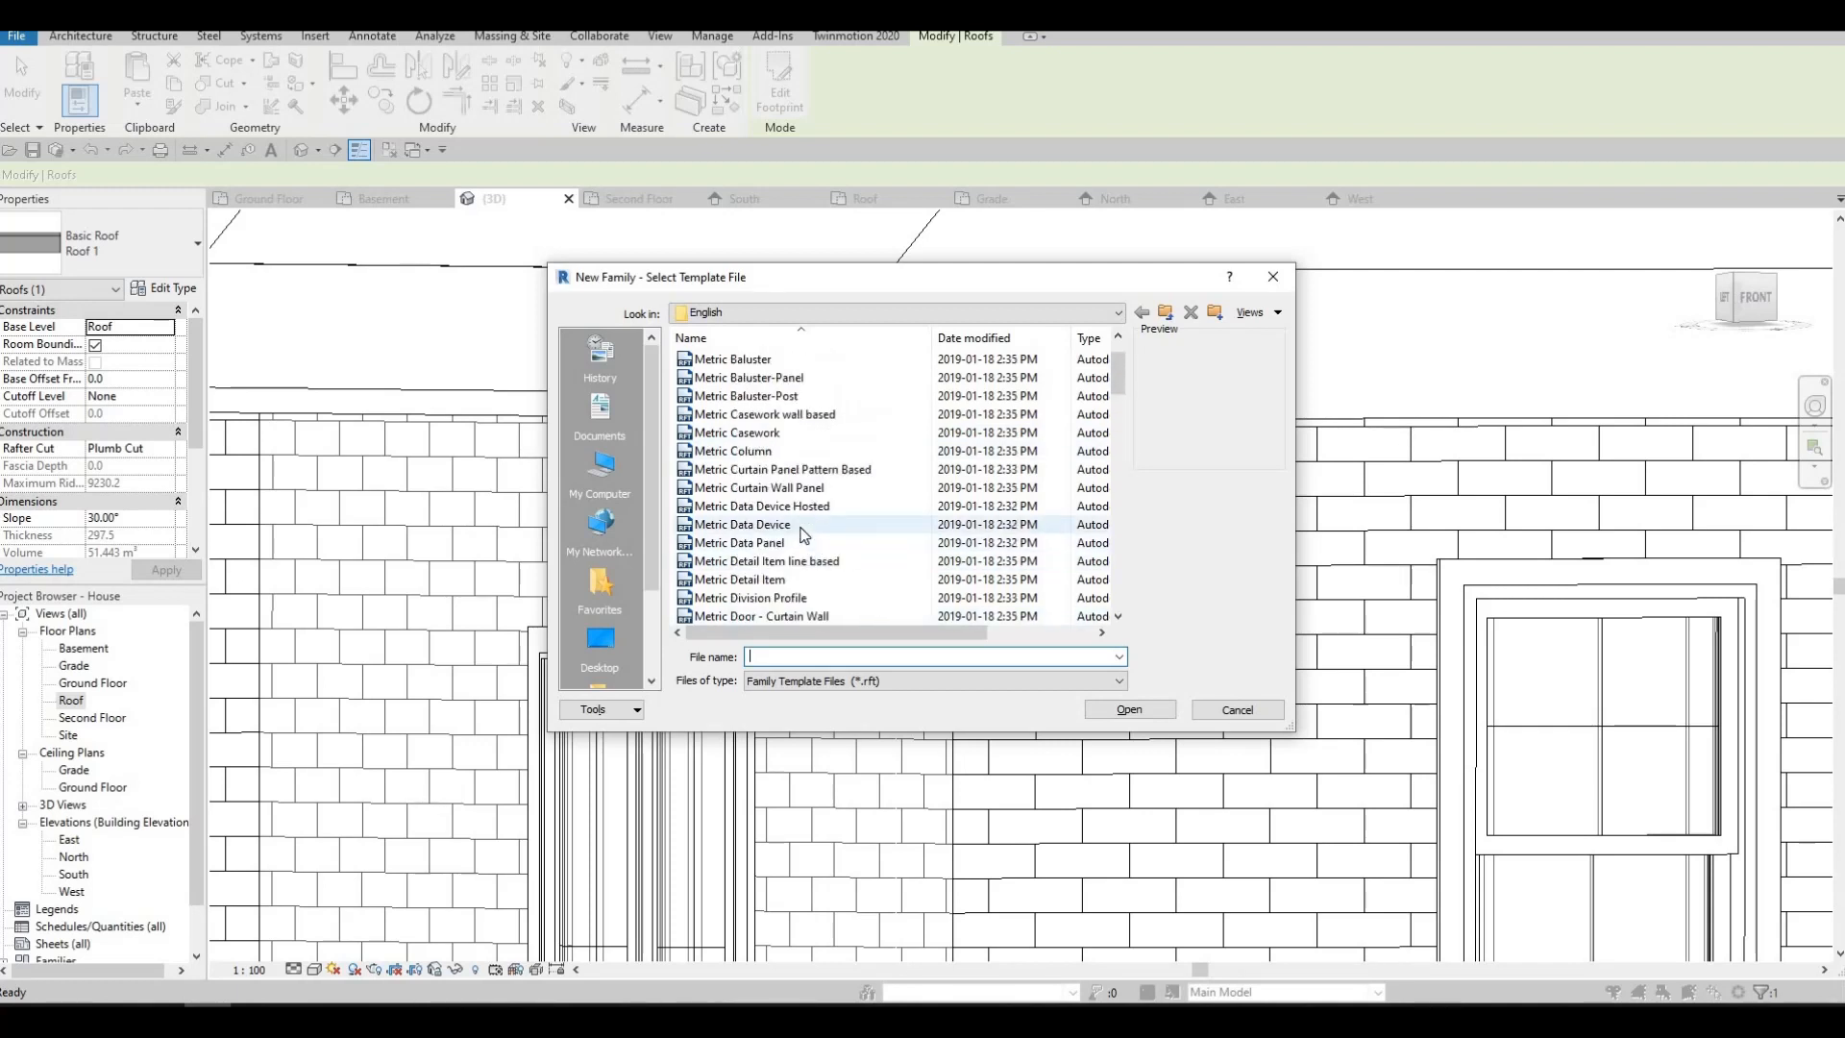
scroll(806, 536, "down", 4)
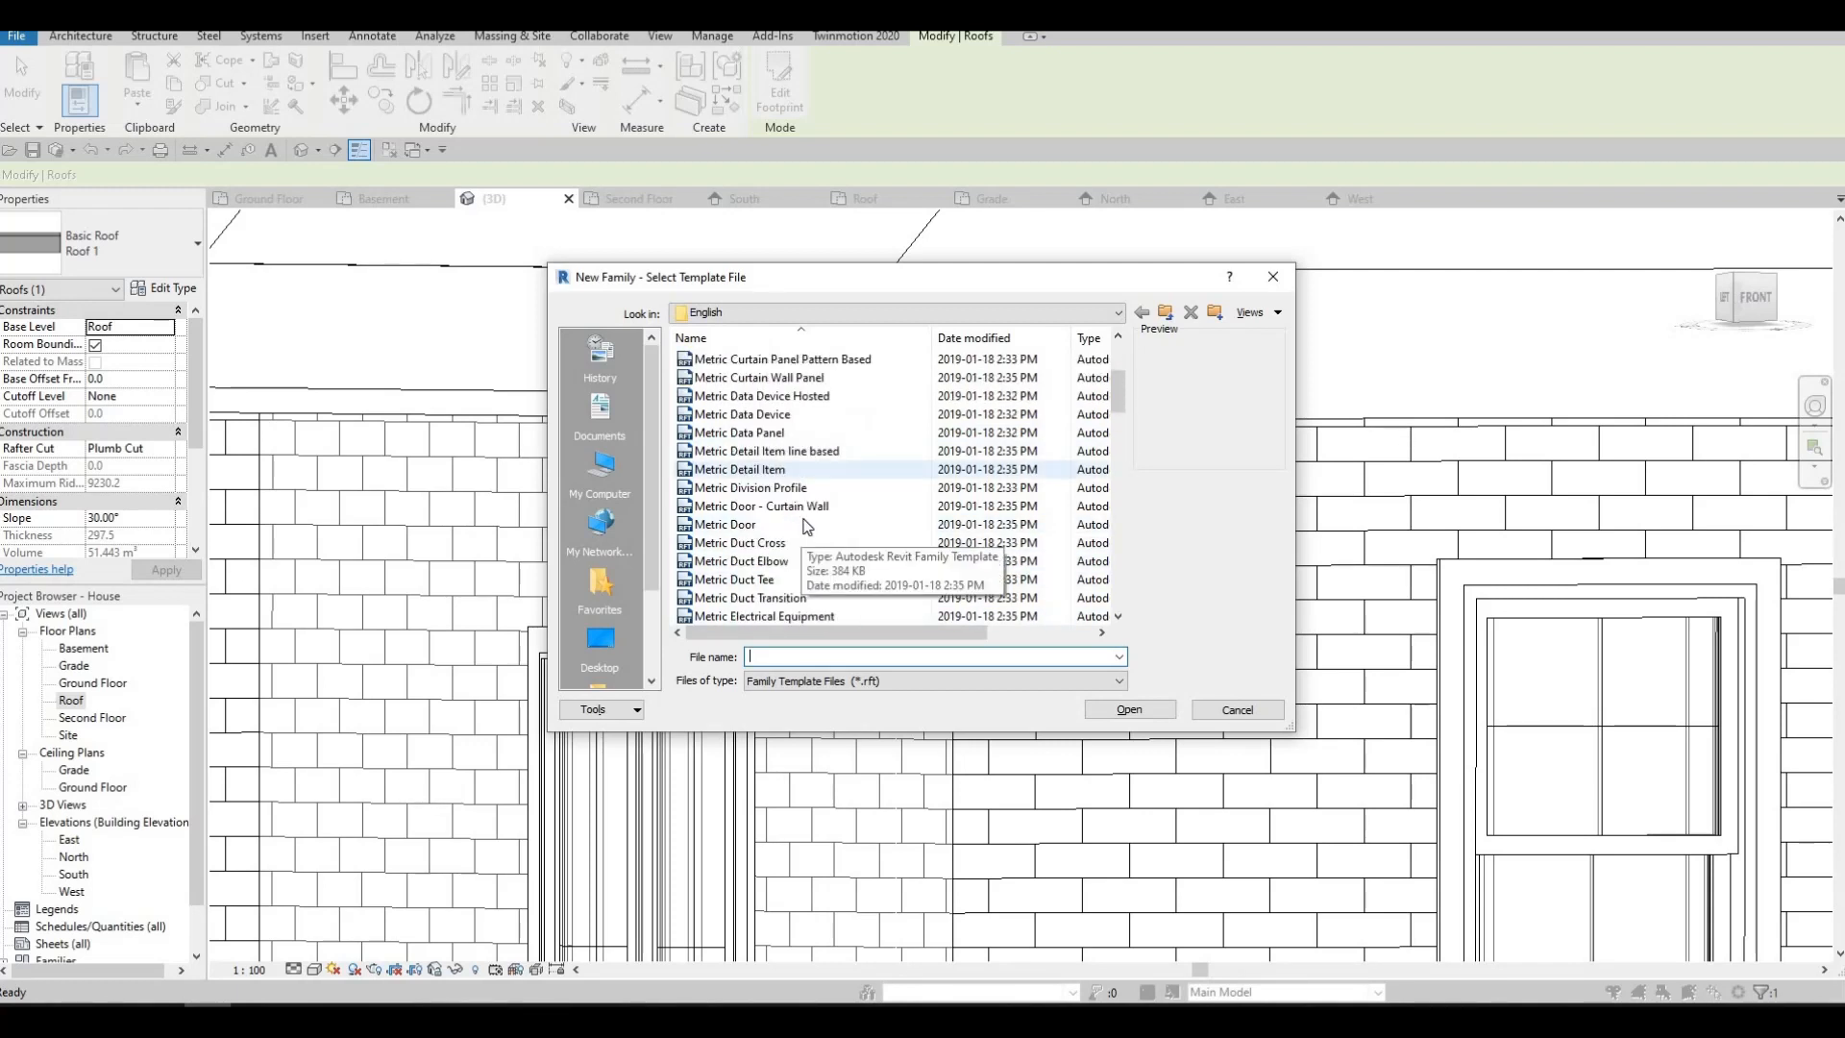
scroll(807, 543, "down", 2)
scroll(810, 561, "down", 7)
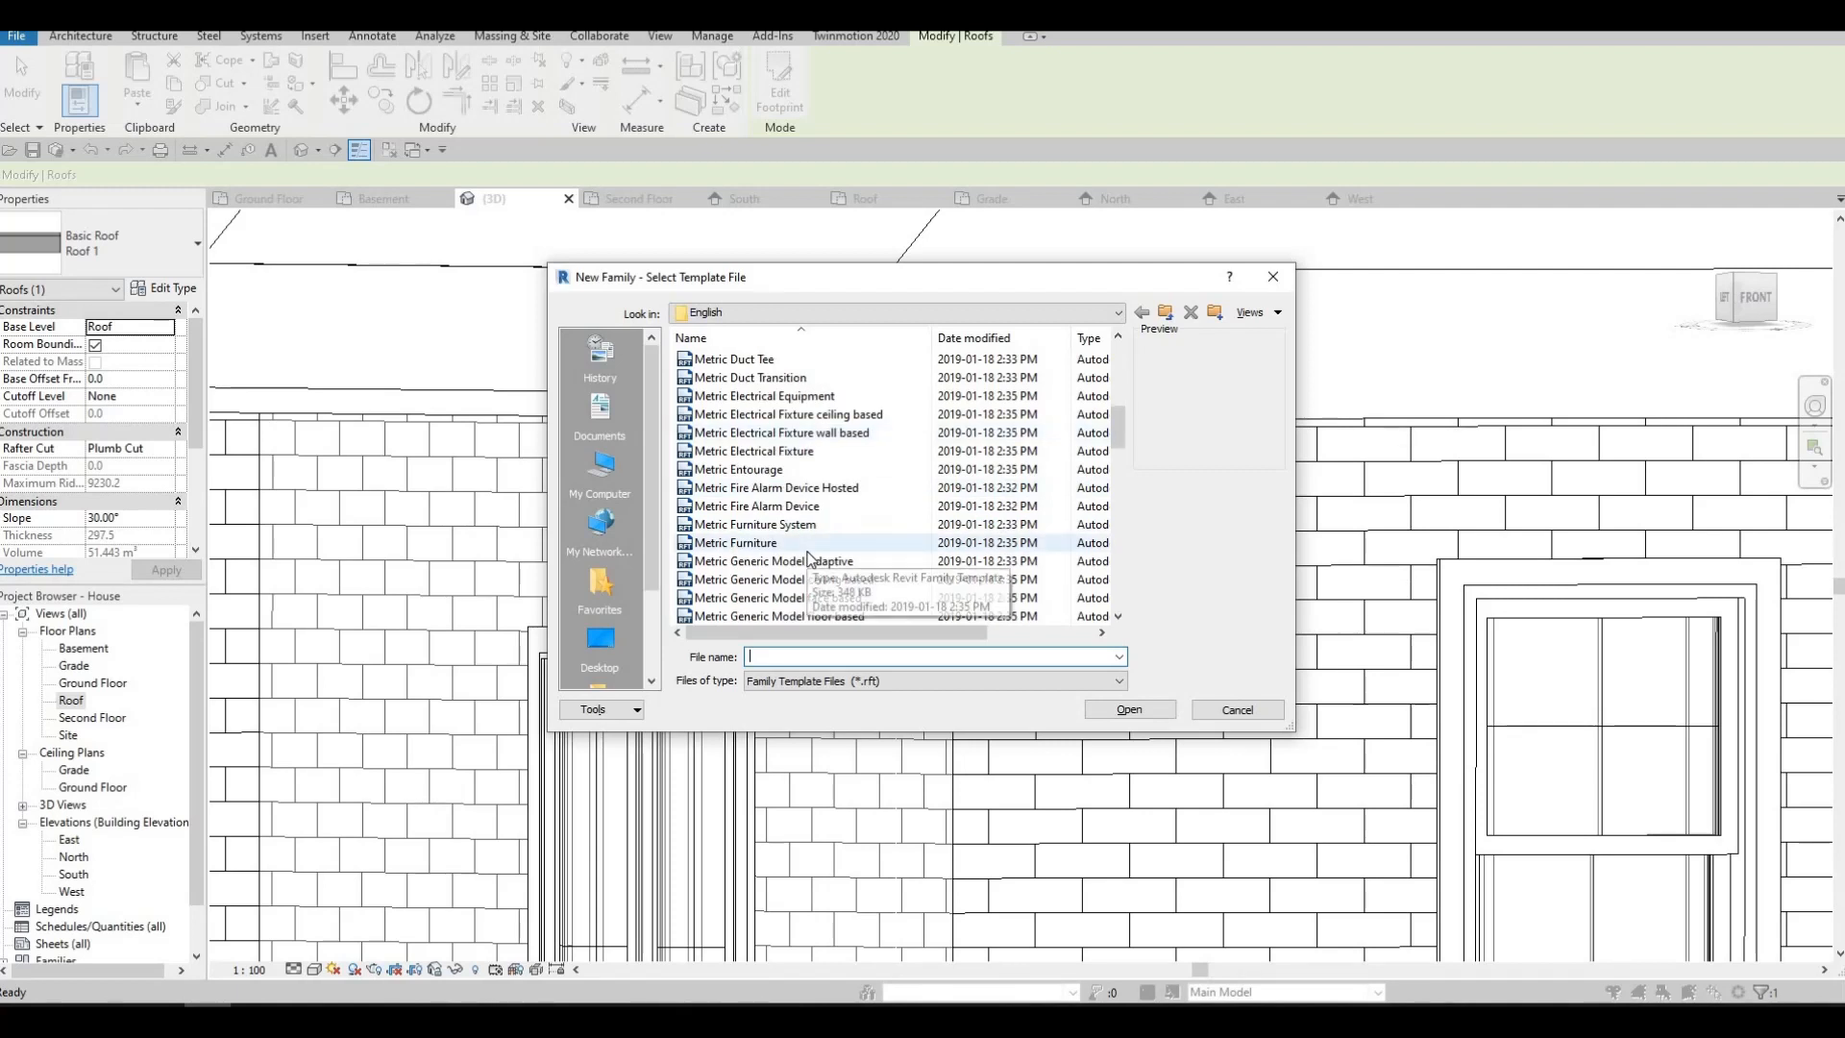
scroll(823, 584, "down", 6)
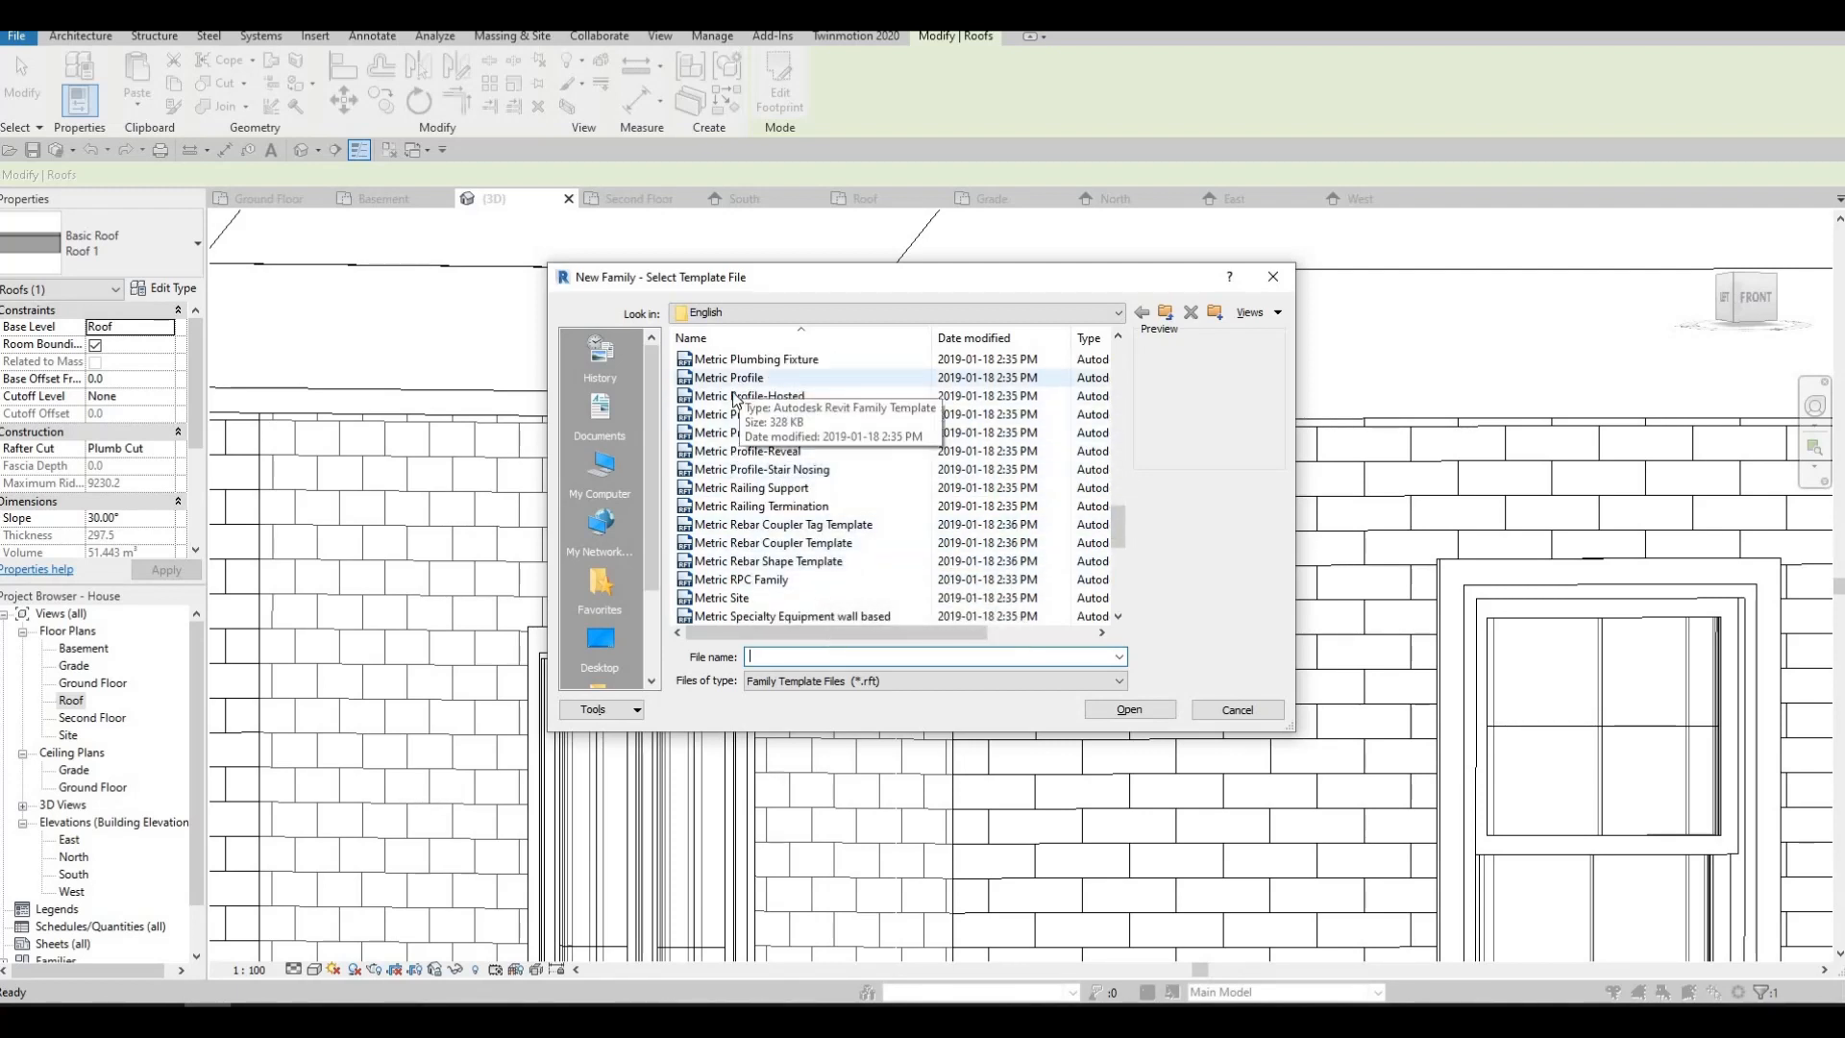
left_click(738, 379)
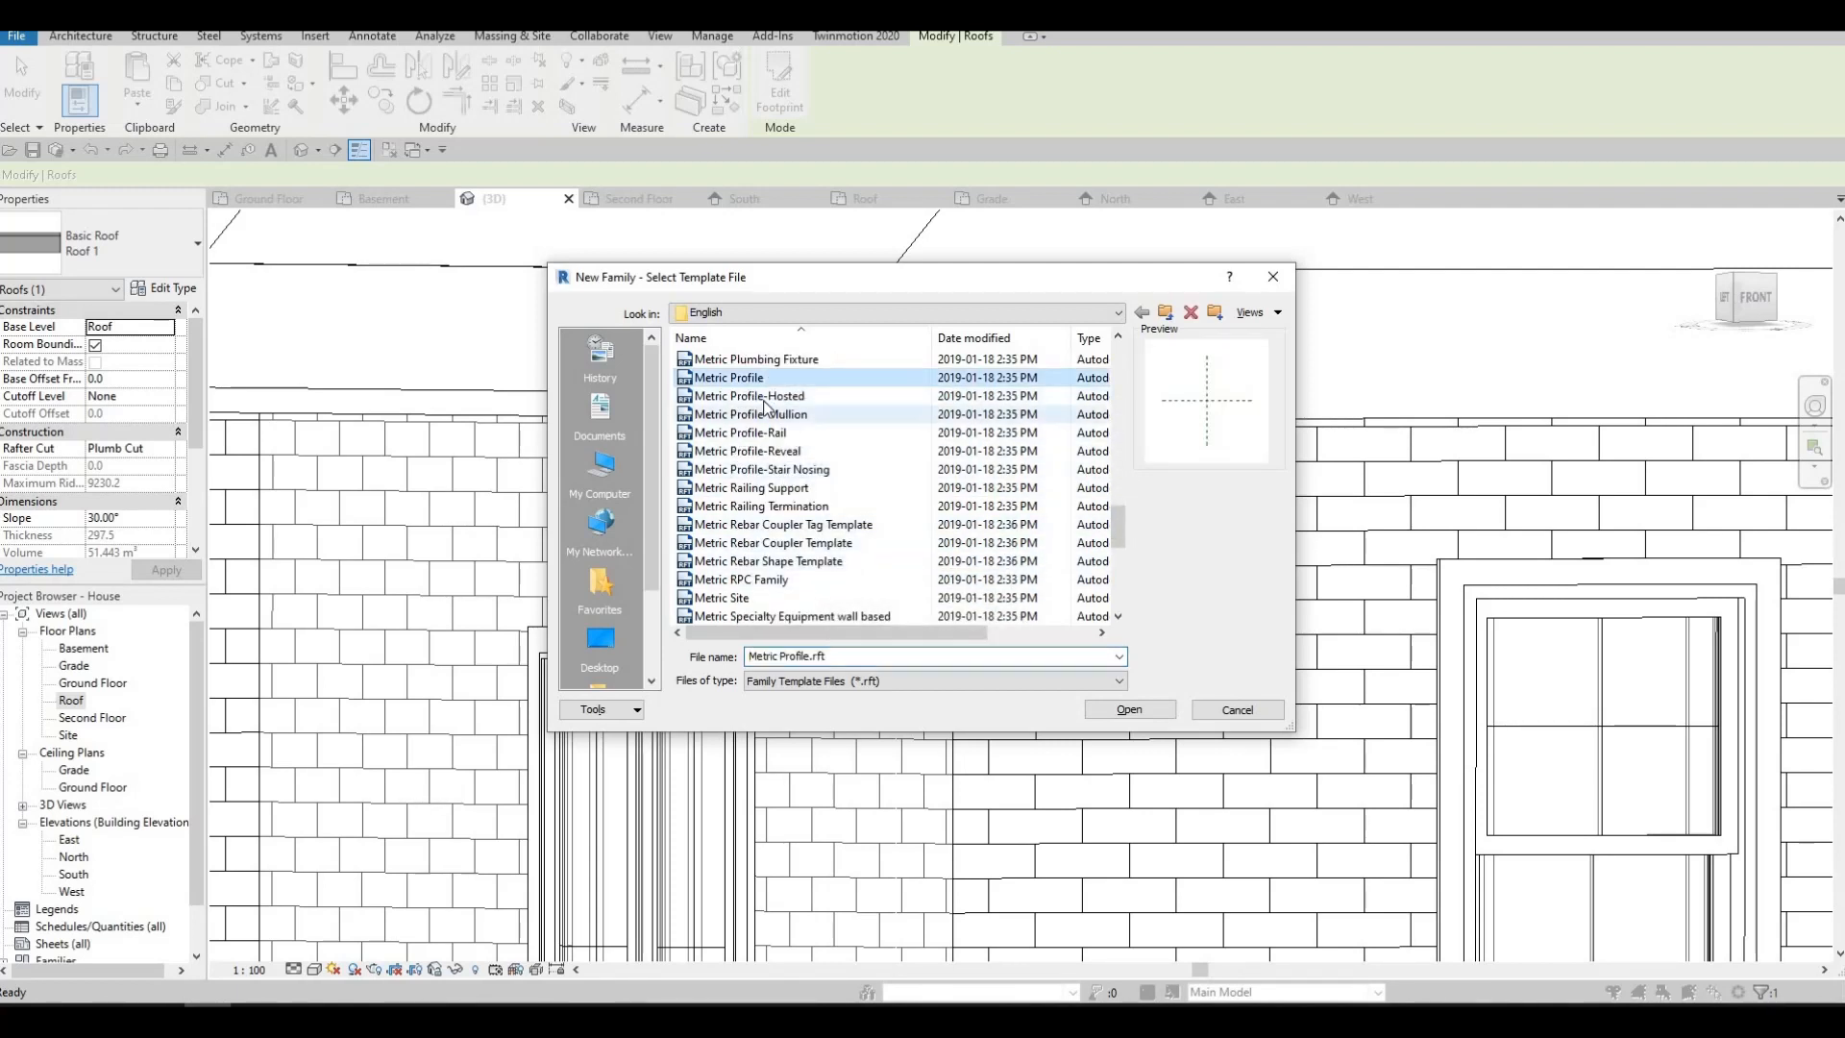
left_click(1140, 712)
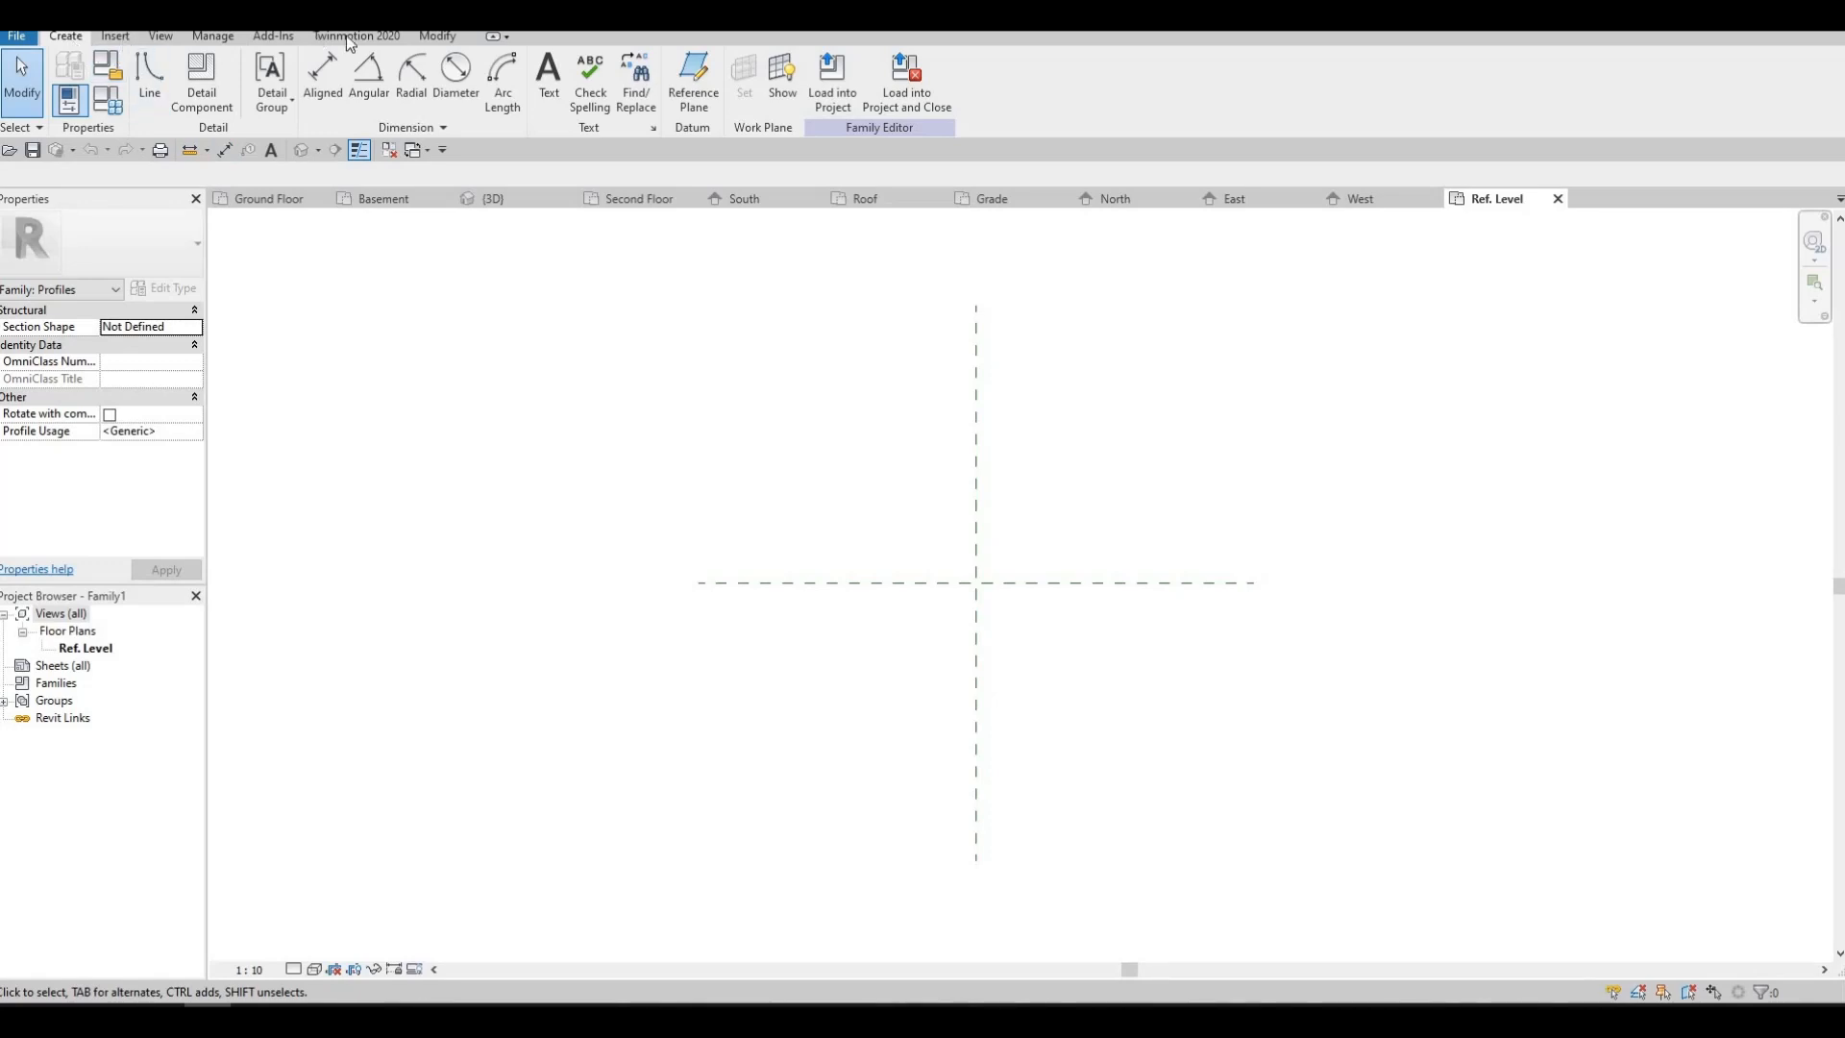
- Draw a 320 mm line straight down the vertical reference plane from the intersection of the two reference planes
left_click(155, 89)
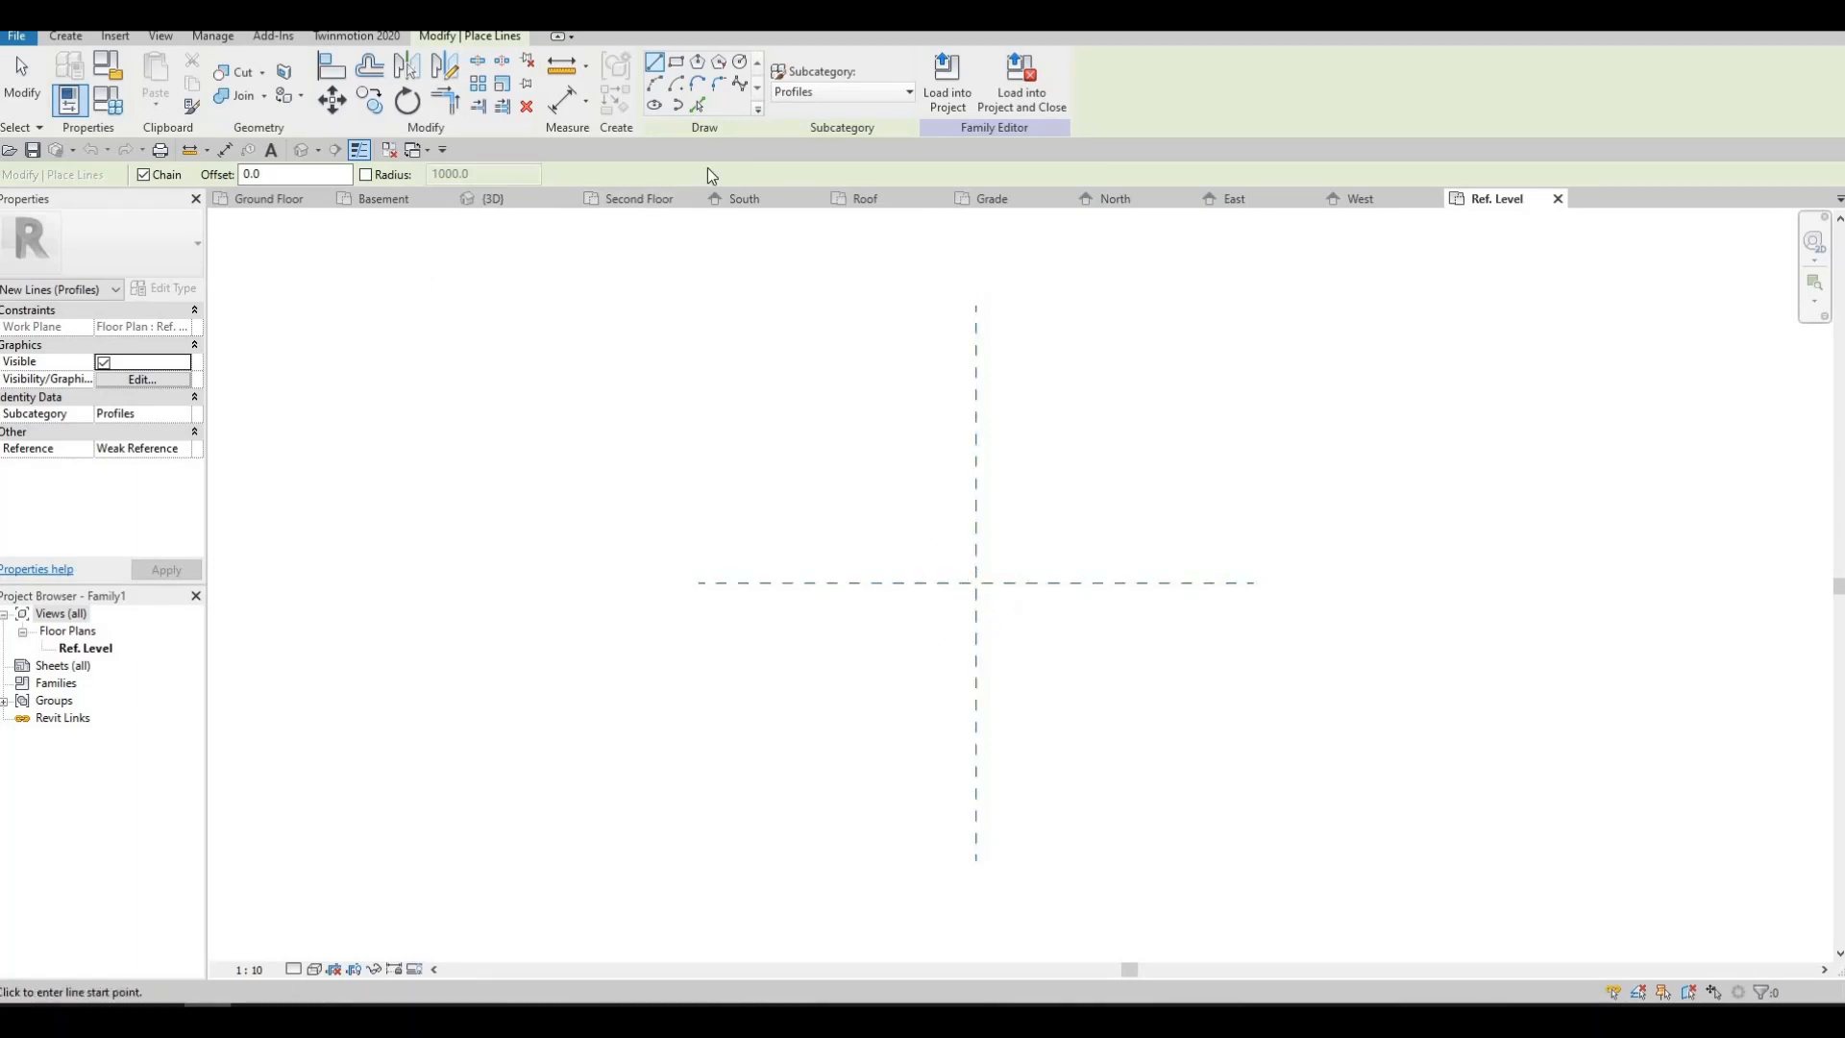
left_click(676, 63)
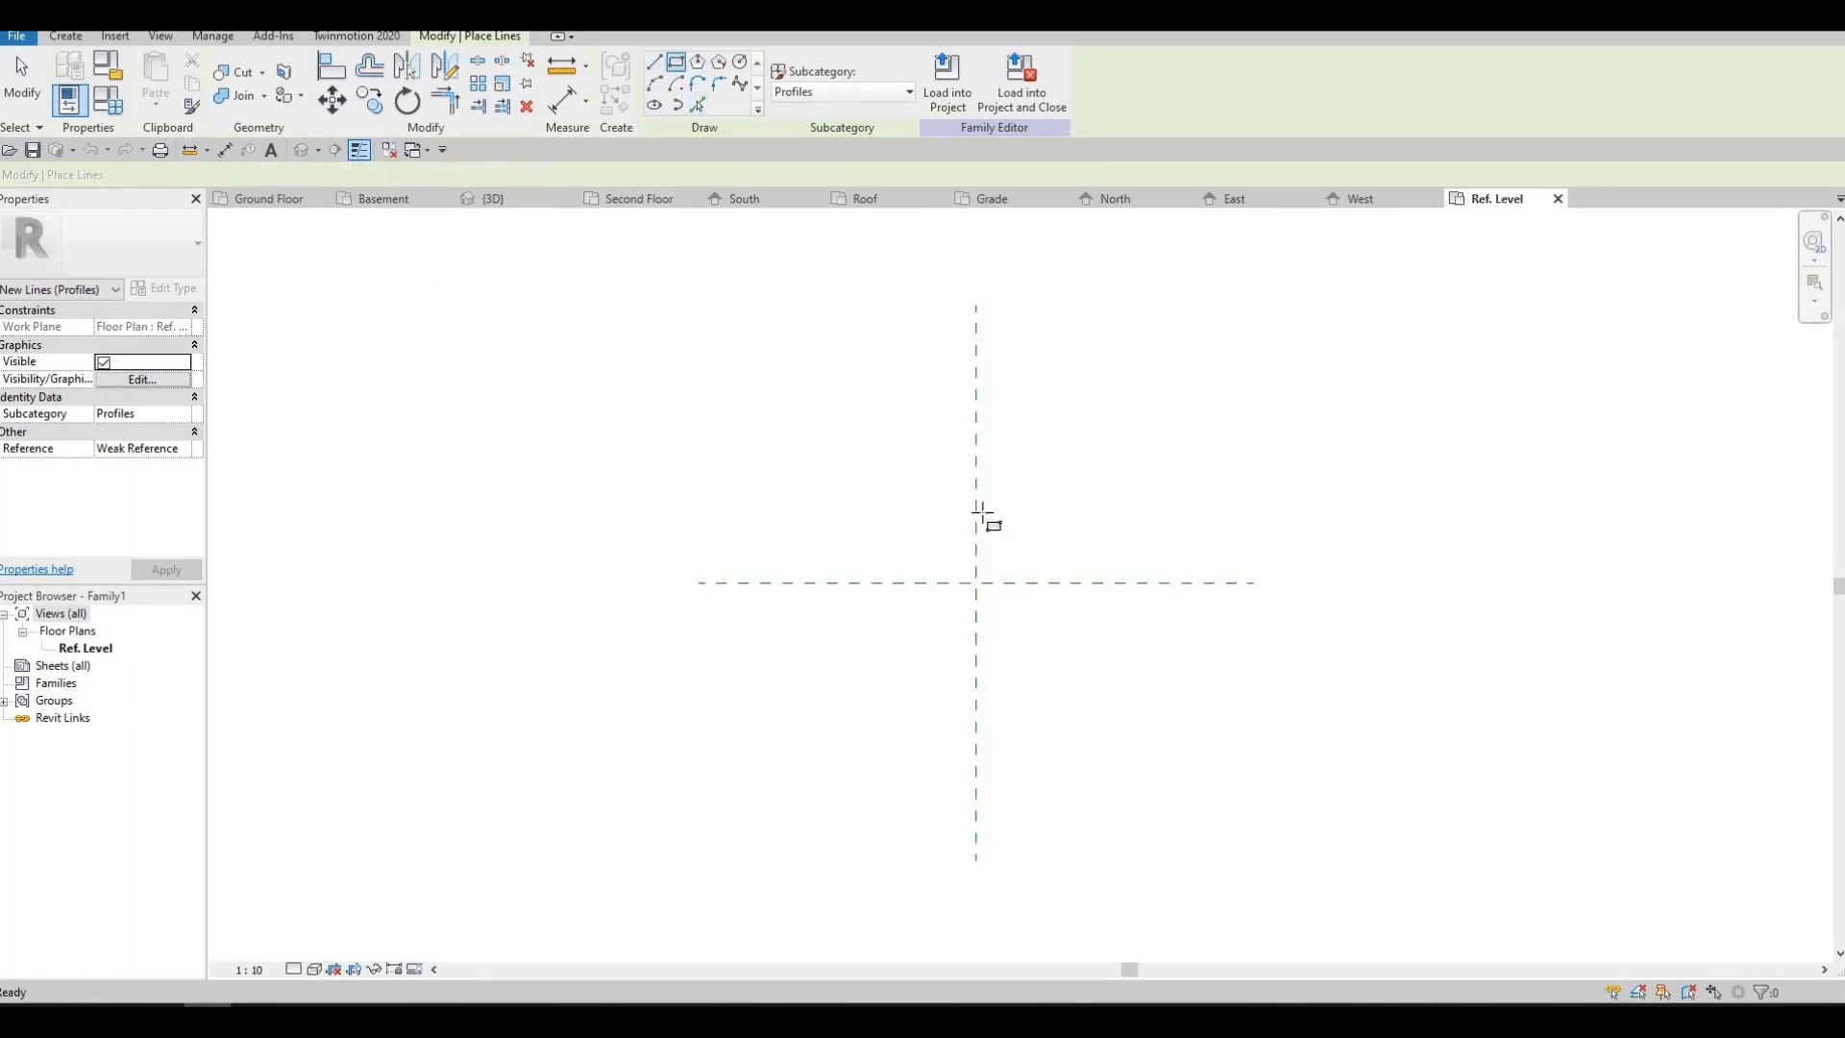
scroll(951, 543, "up", 3)
left_click(655, 63)
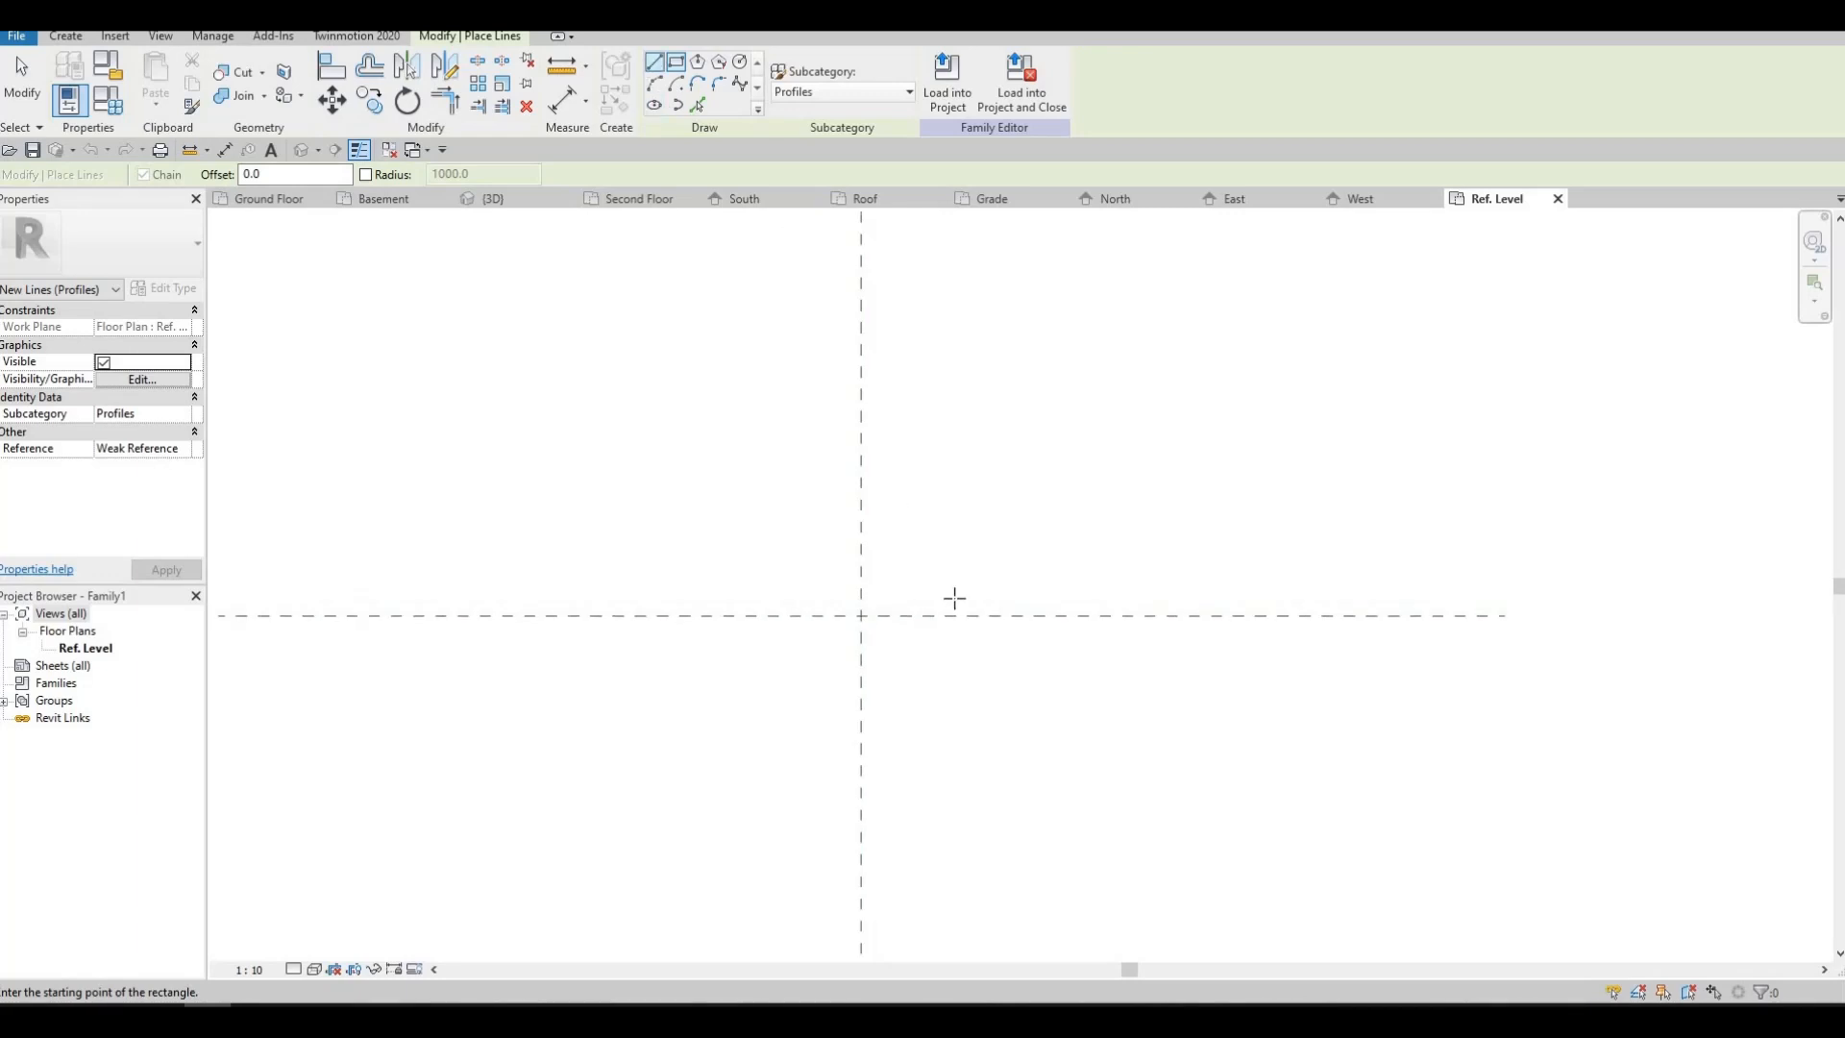
left_click(876, 703)
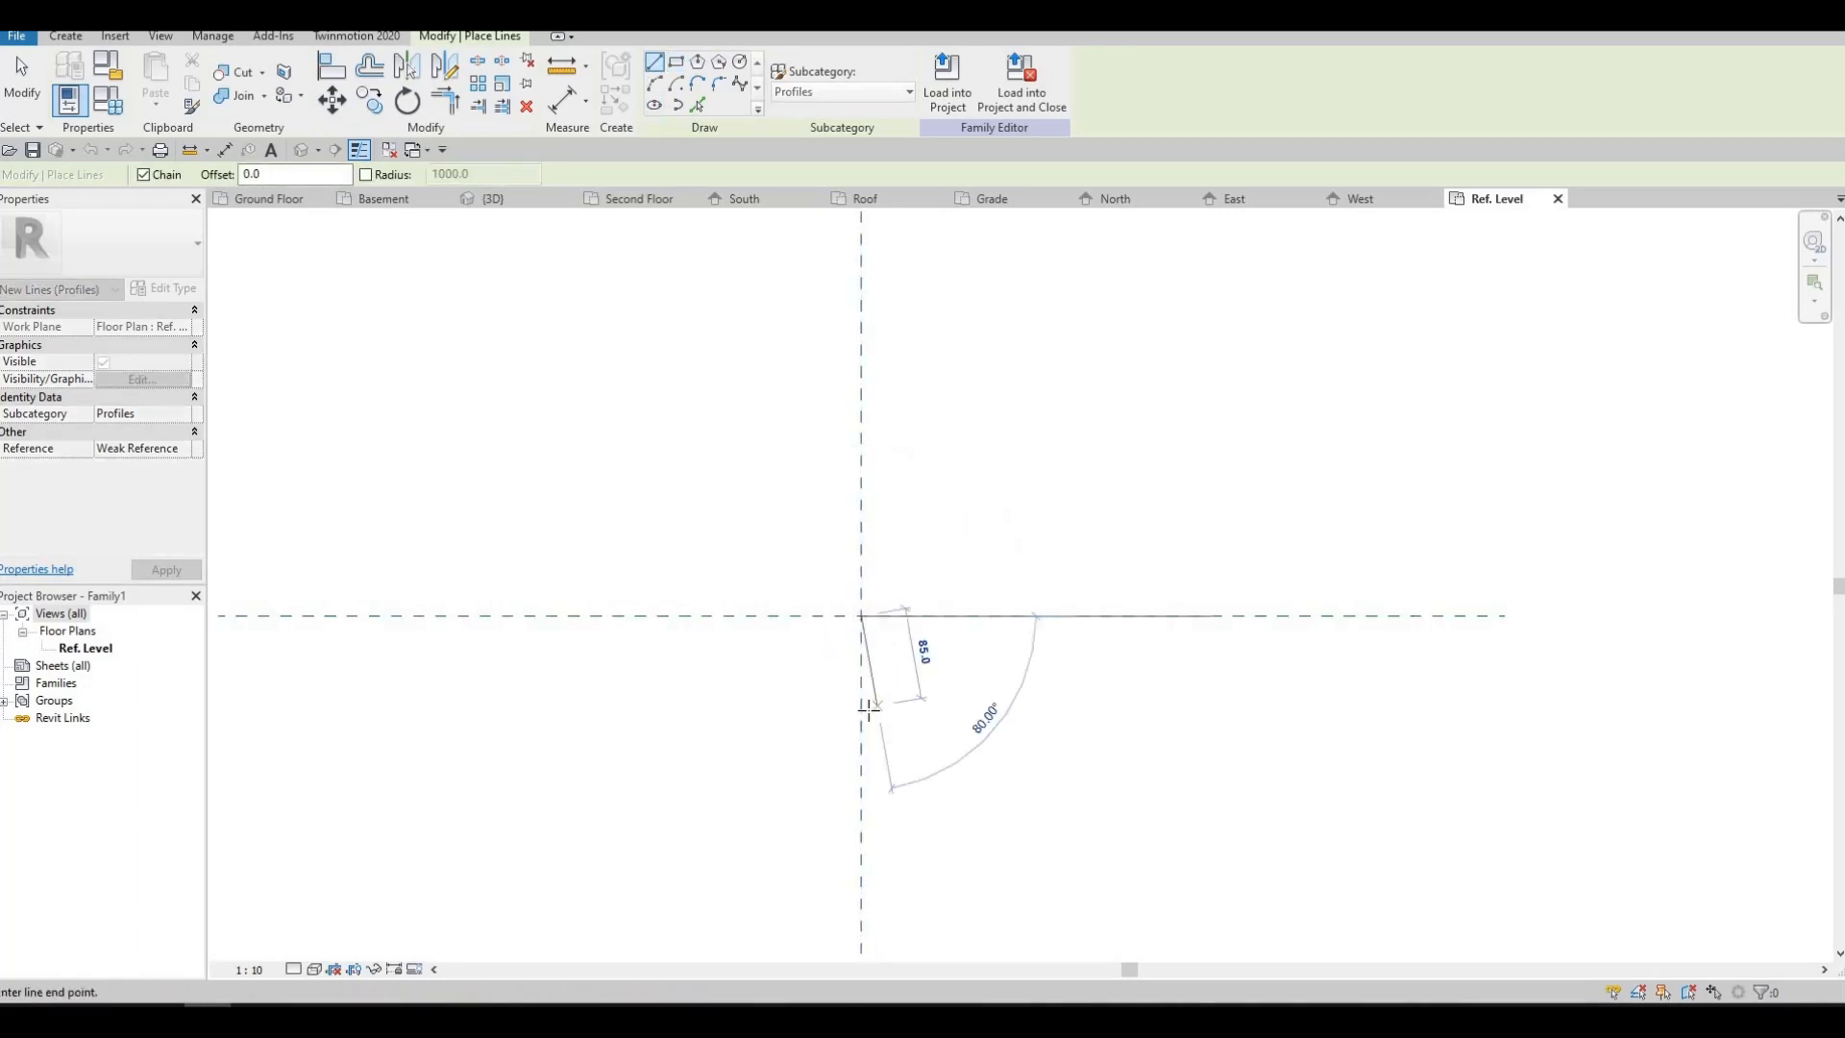
type("320")
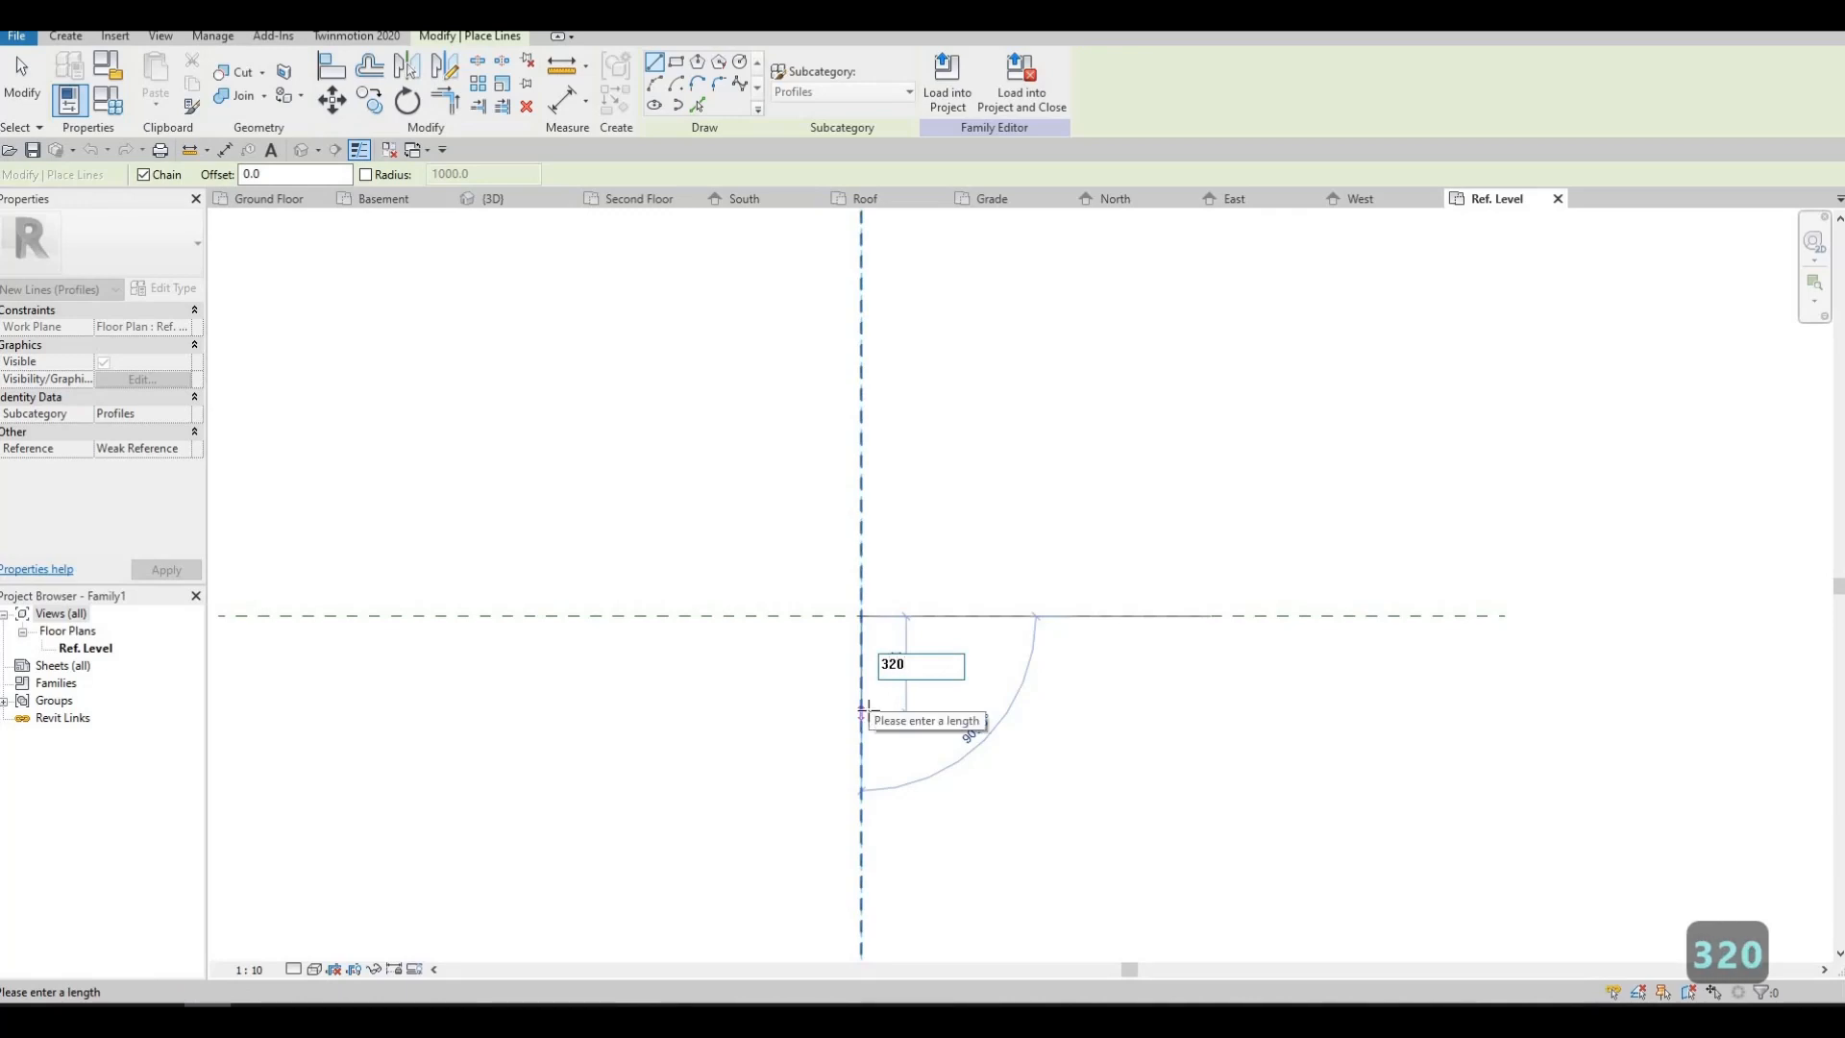
key("Return")
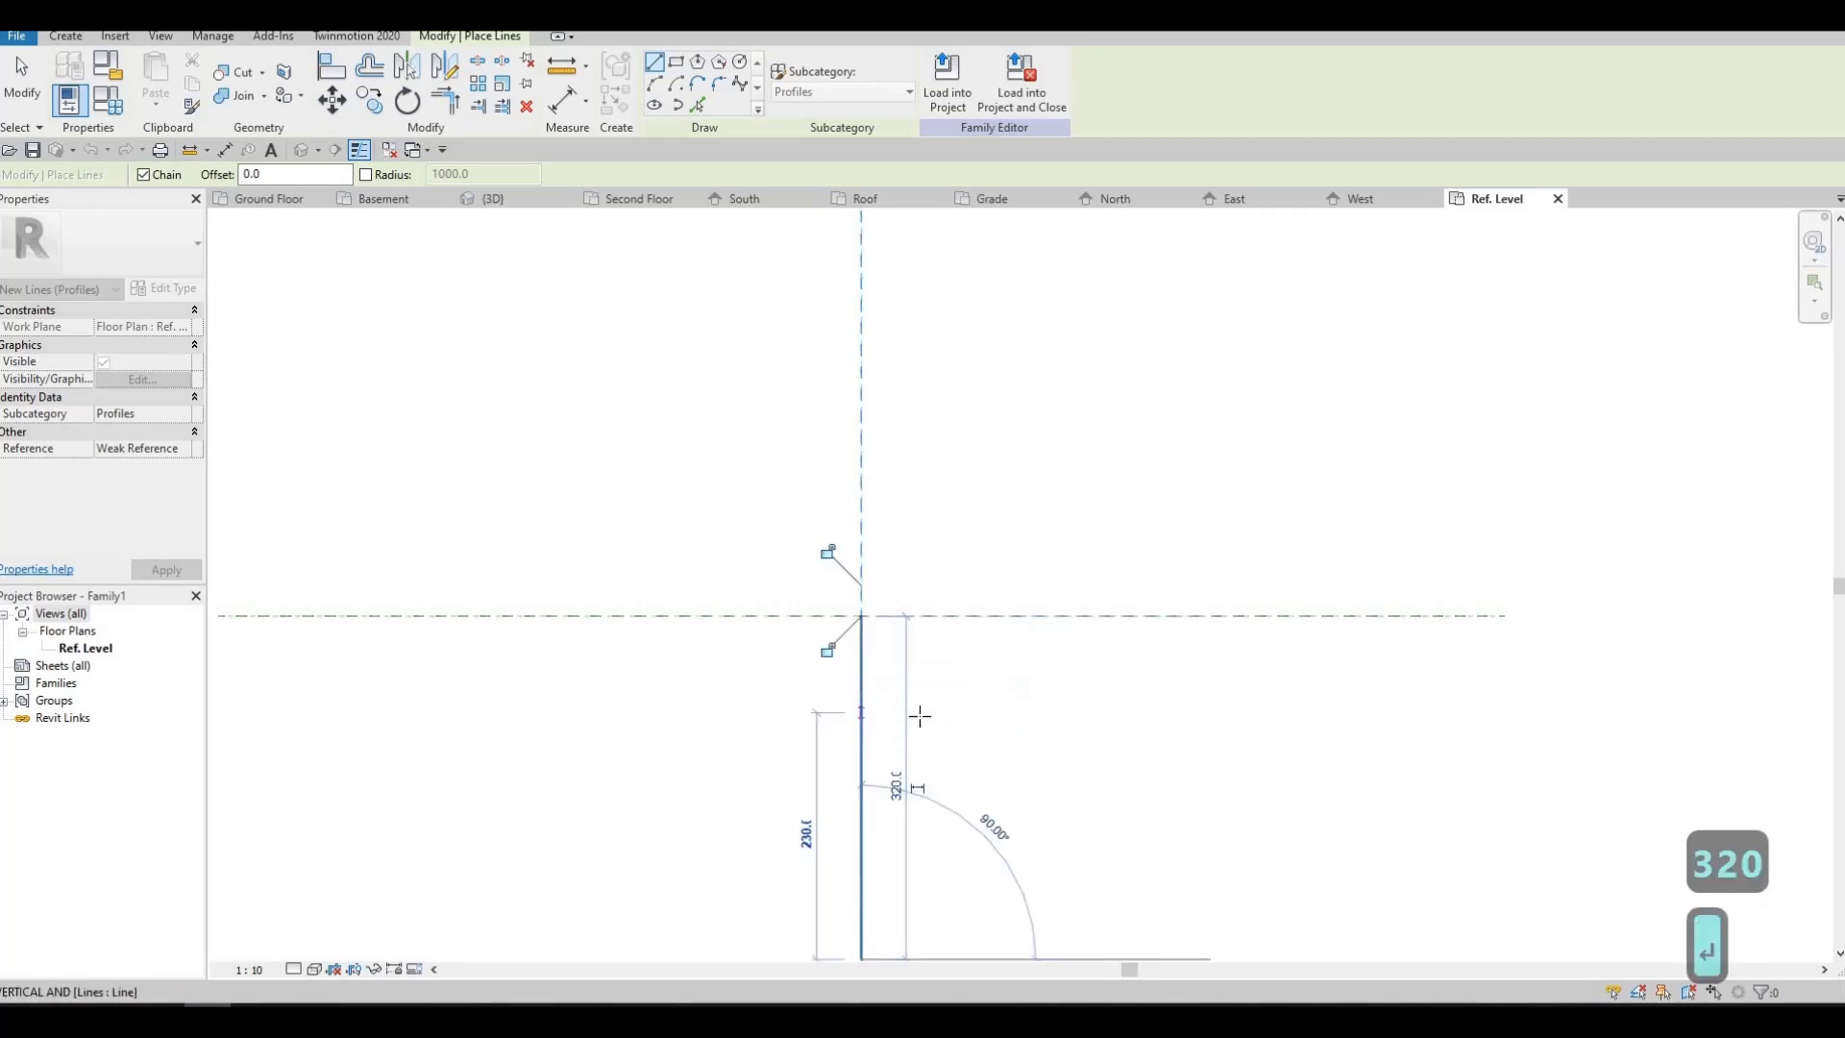
- Close the fascia outline into a rectangle 25 mm wide, on the right side of the vertical reference plane
scroll(919, 703, "down", 3)
middle_click_drag(921, 706, 886, 603)
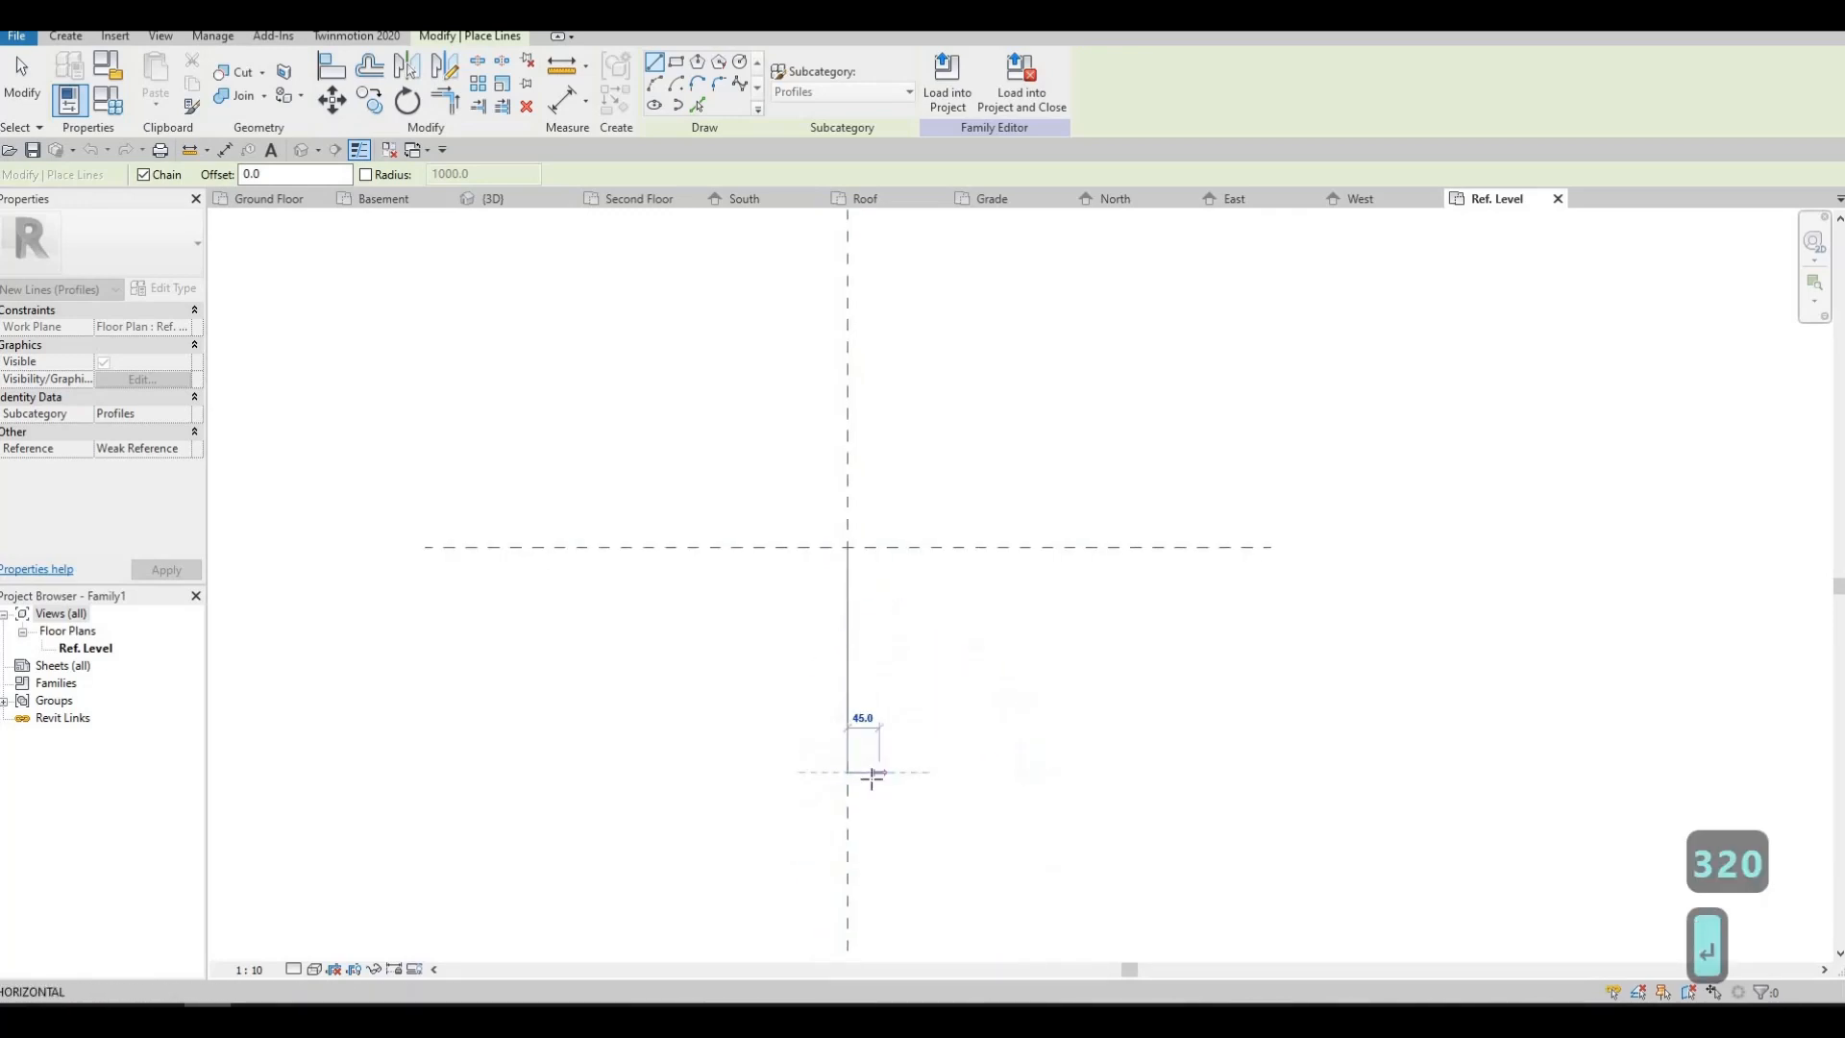
scroll(872, 774, "up", 1)
scroll(868, 770, "up", 1)
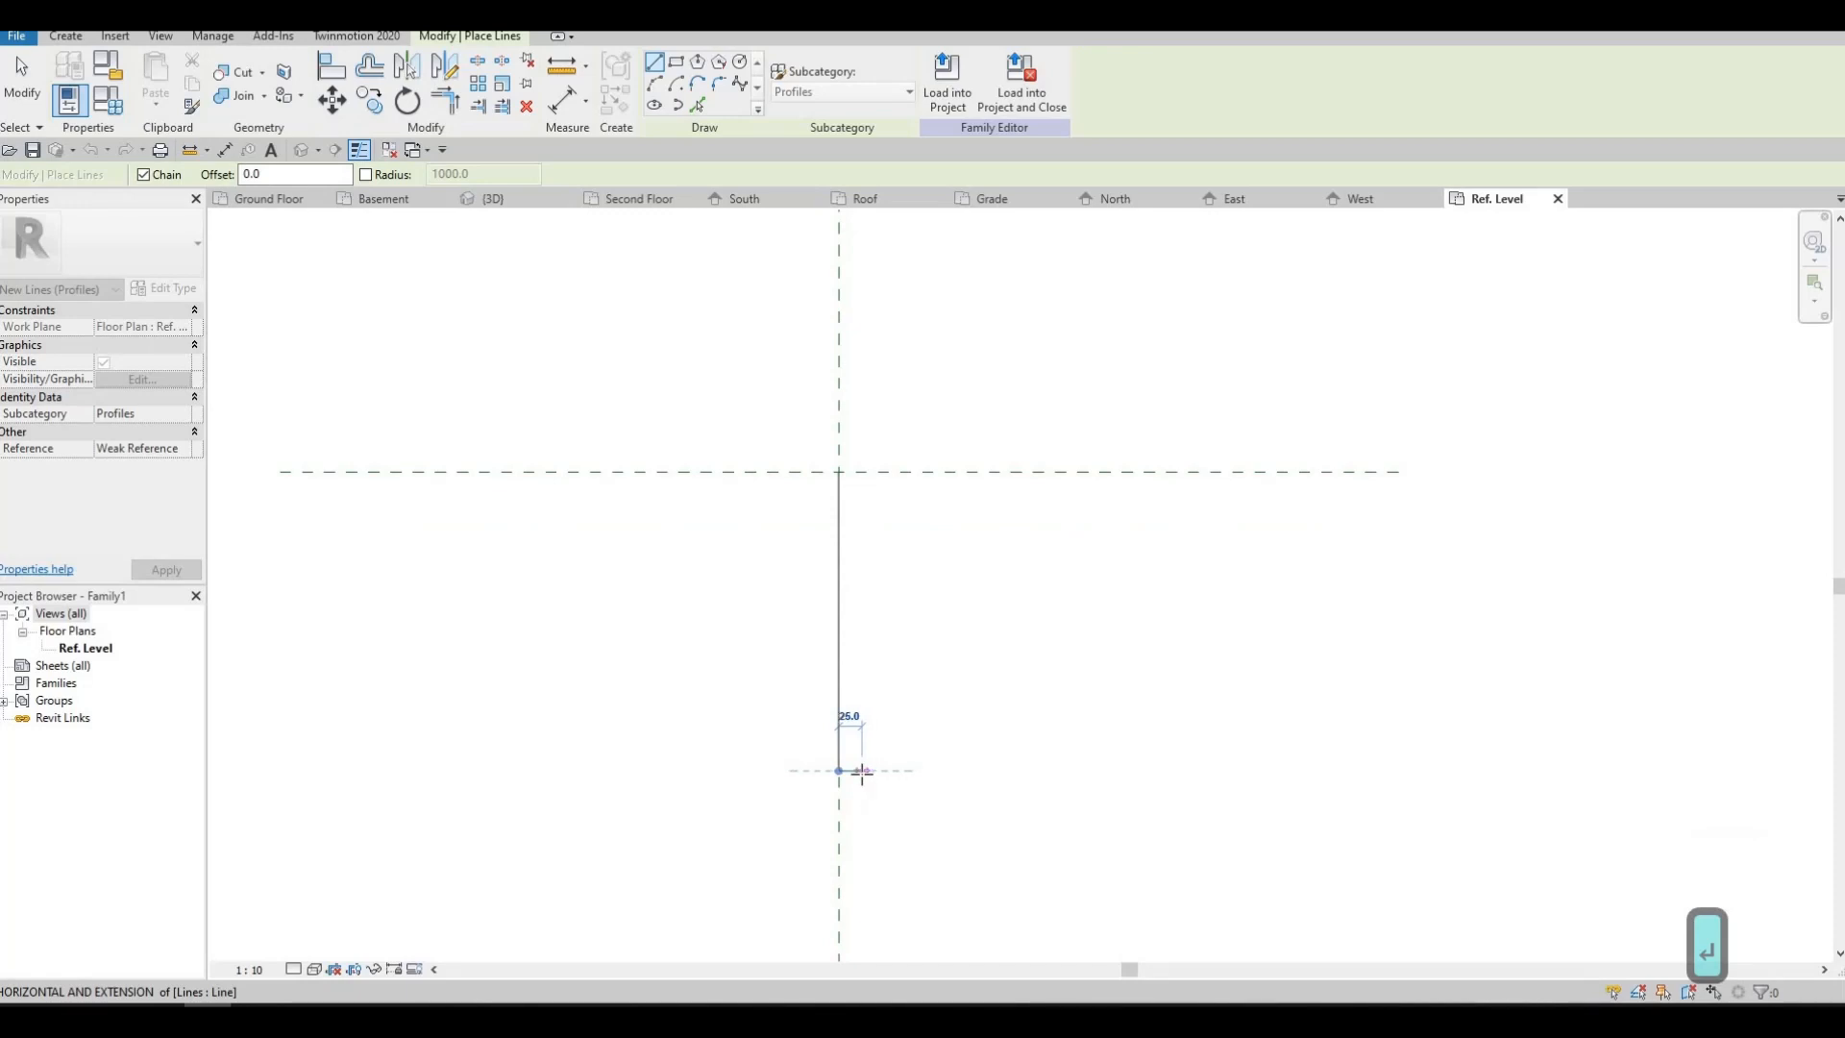
left_click(861, 771)
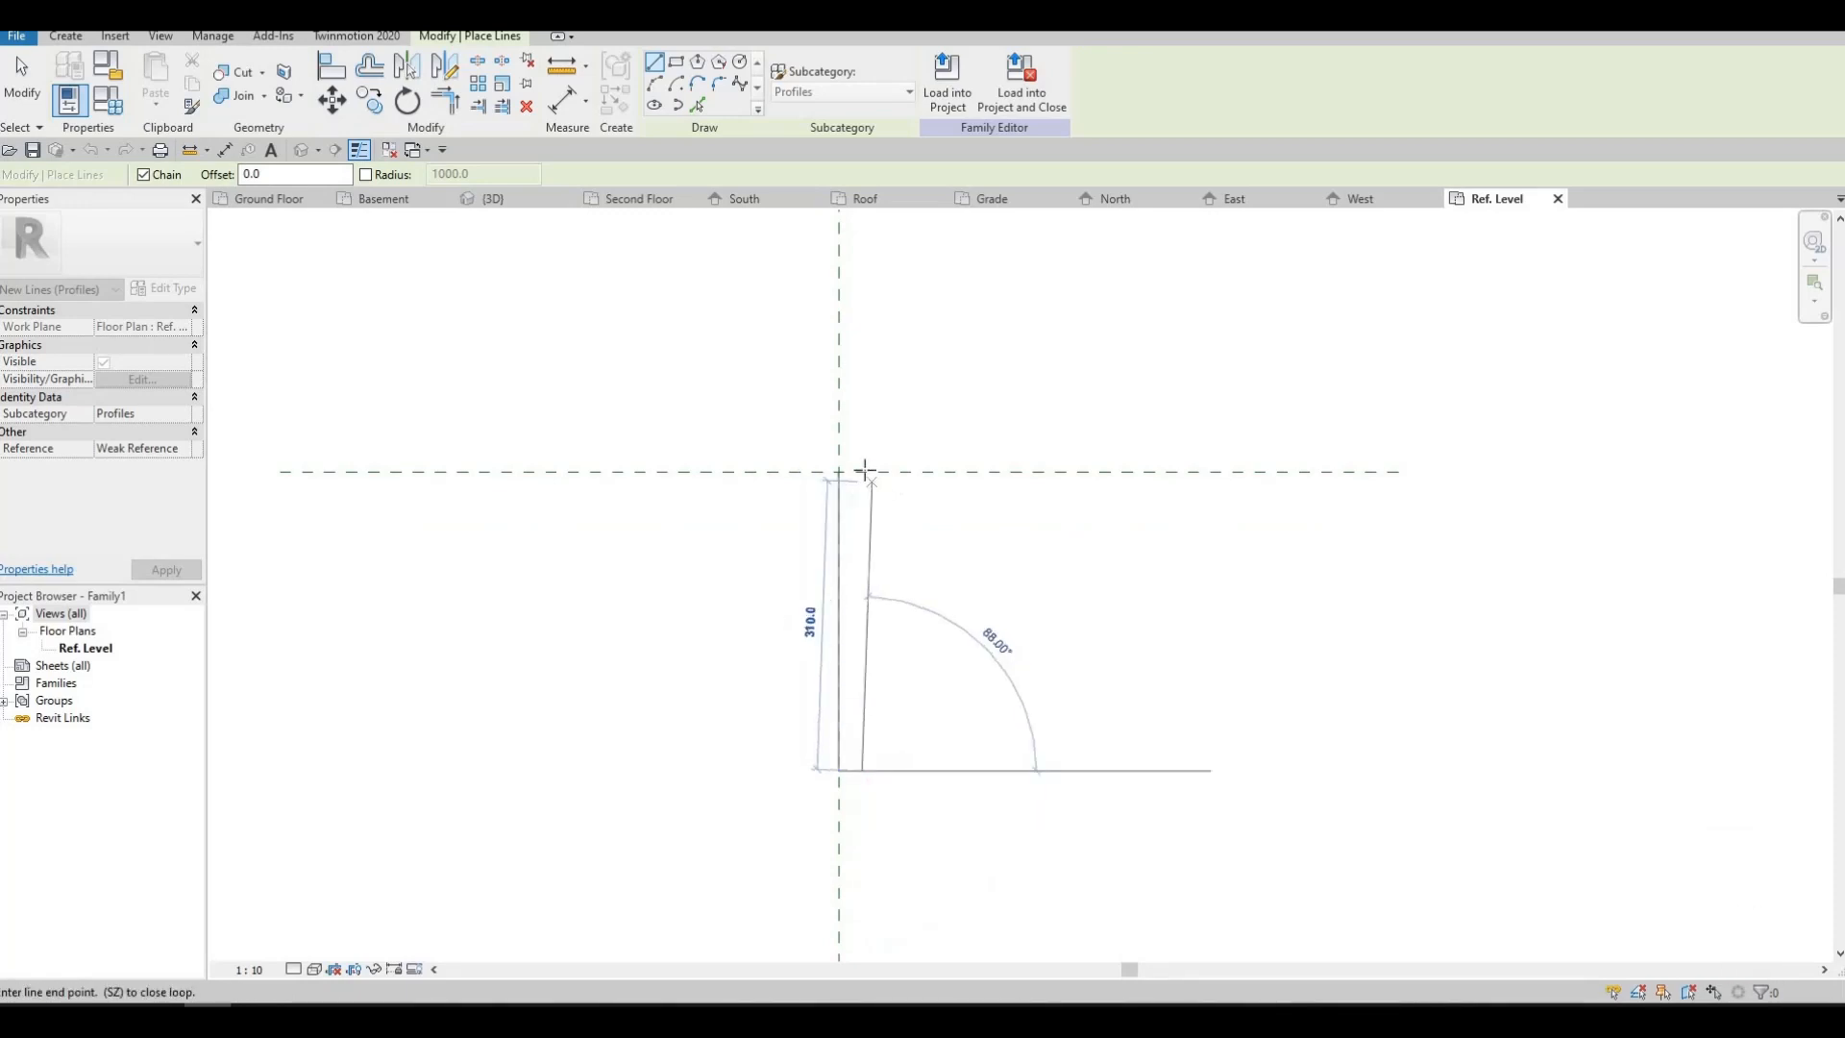
left_click(836, 472)
left_click(839, 472)
key("Escape")
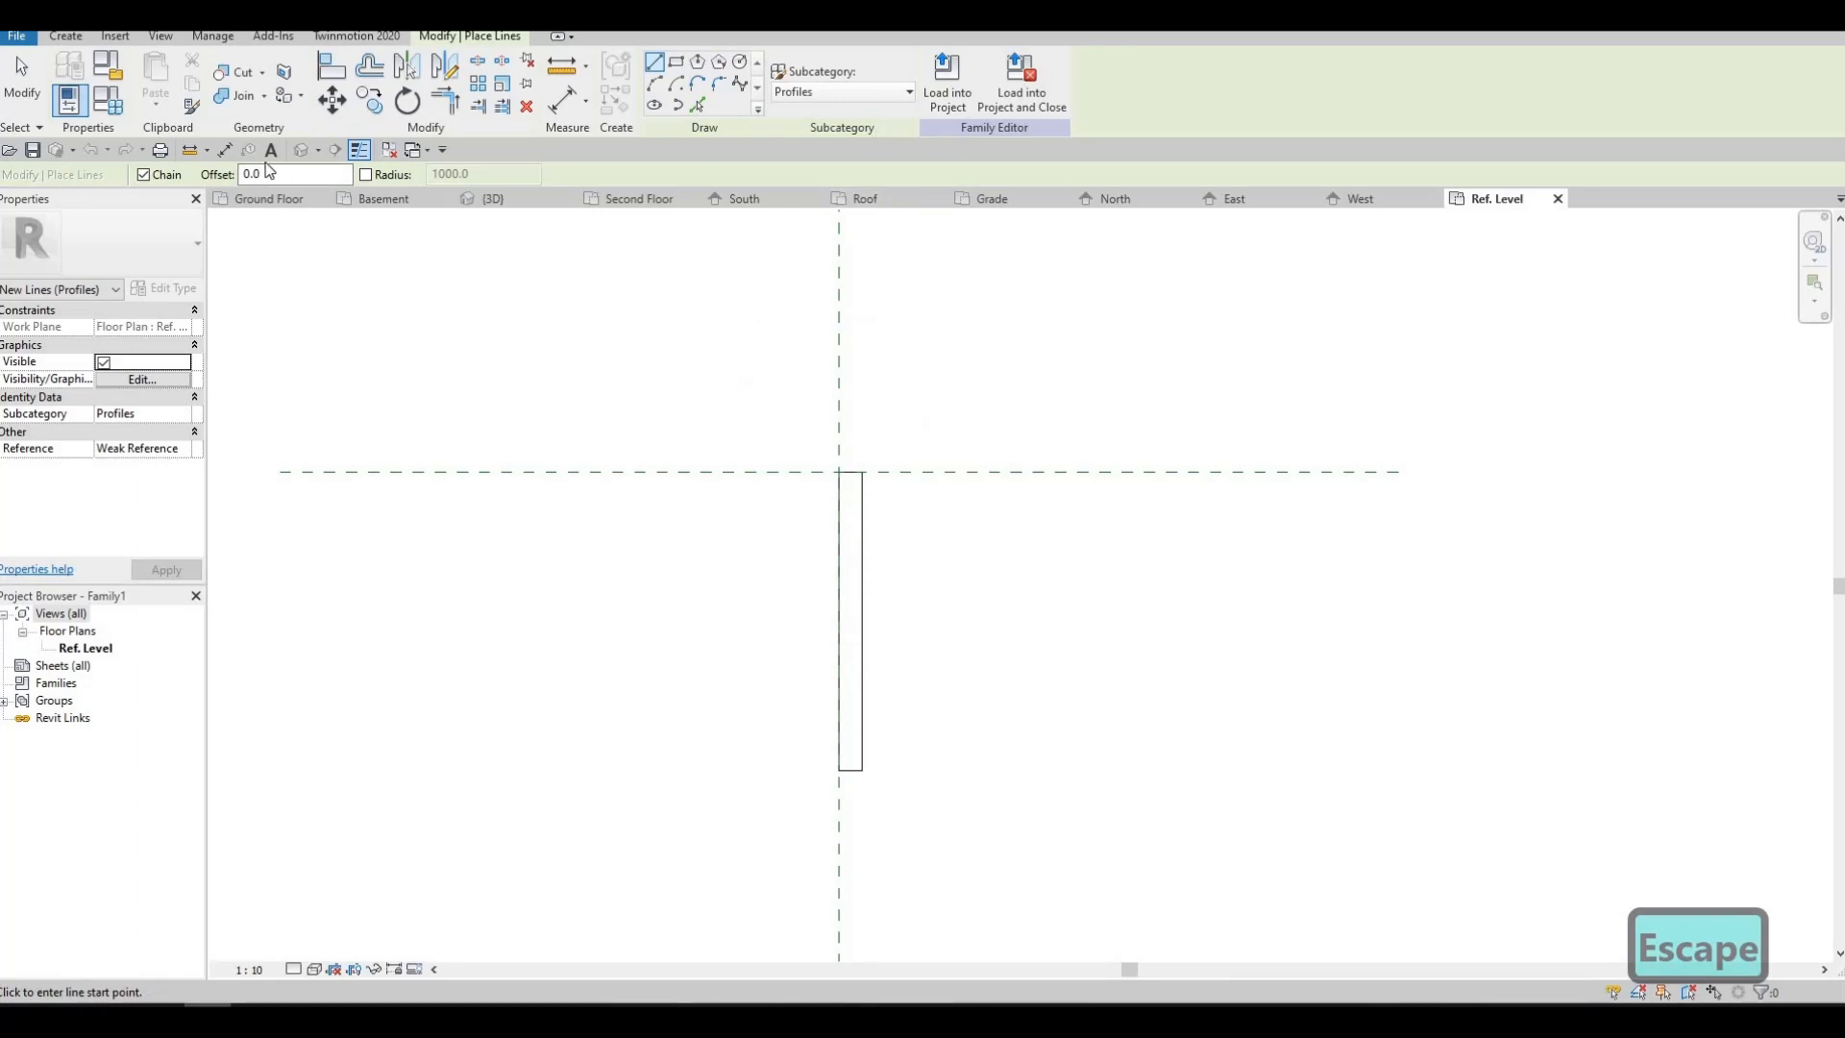
- Save the profile family in Documents as Facia Design, load it into the House project and close the family
key("ctrl+s")
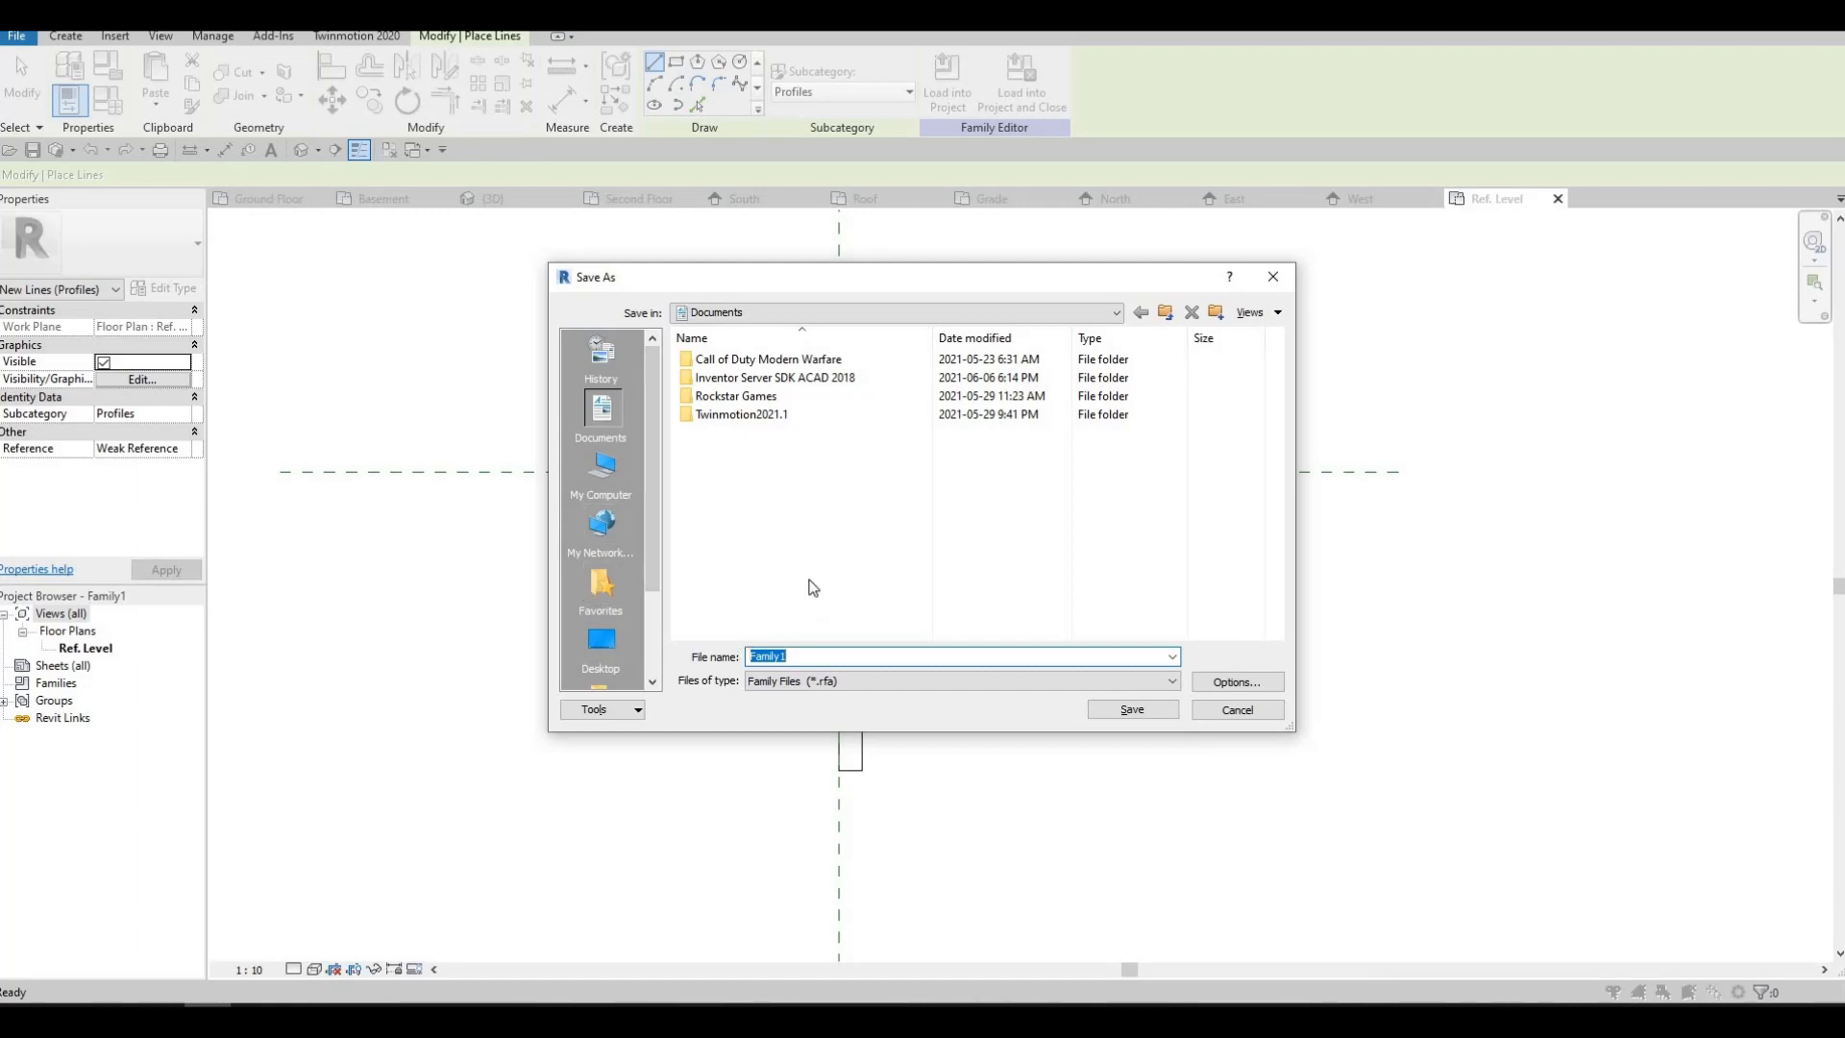
type("Facia")
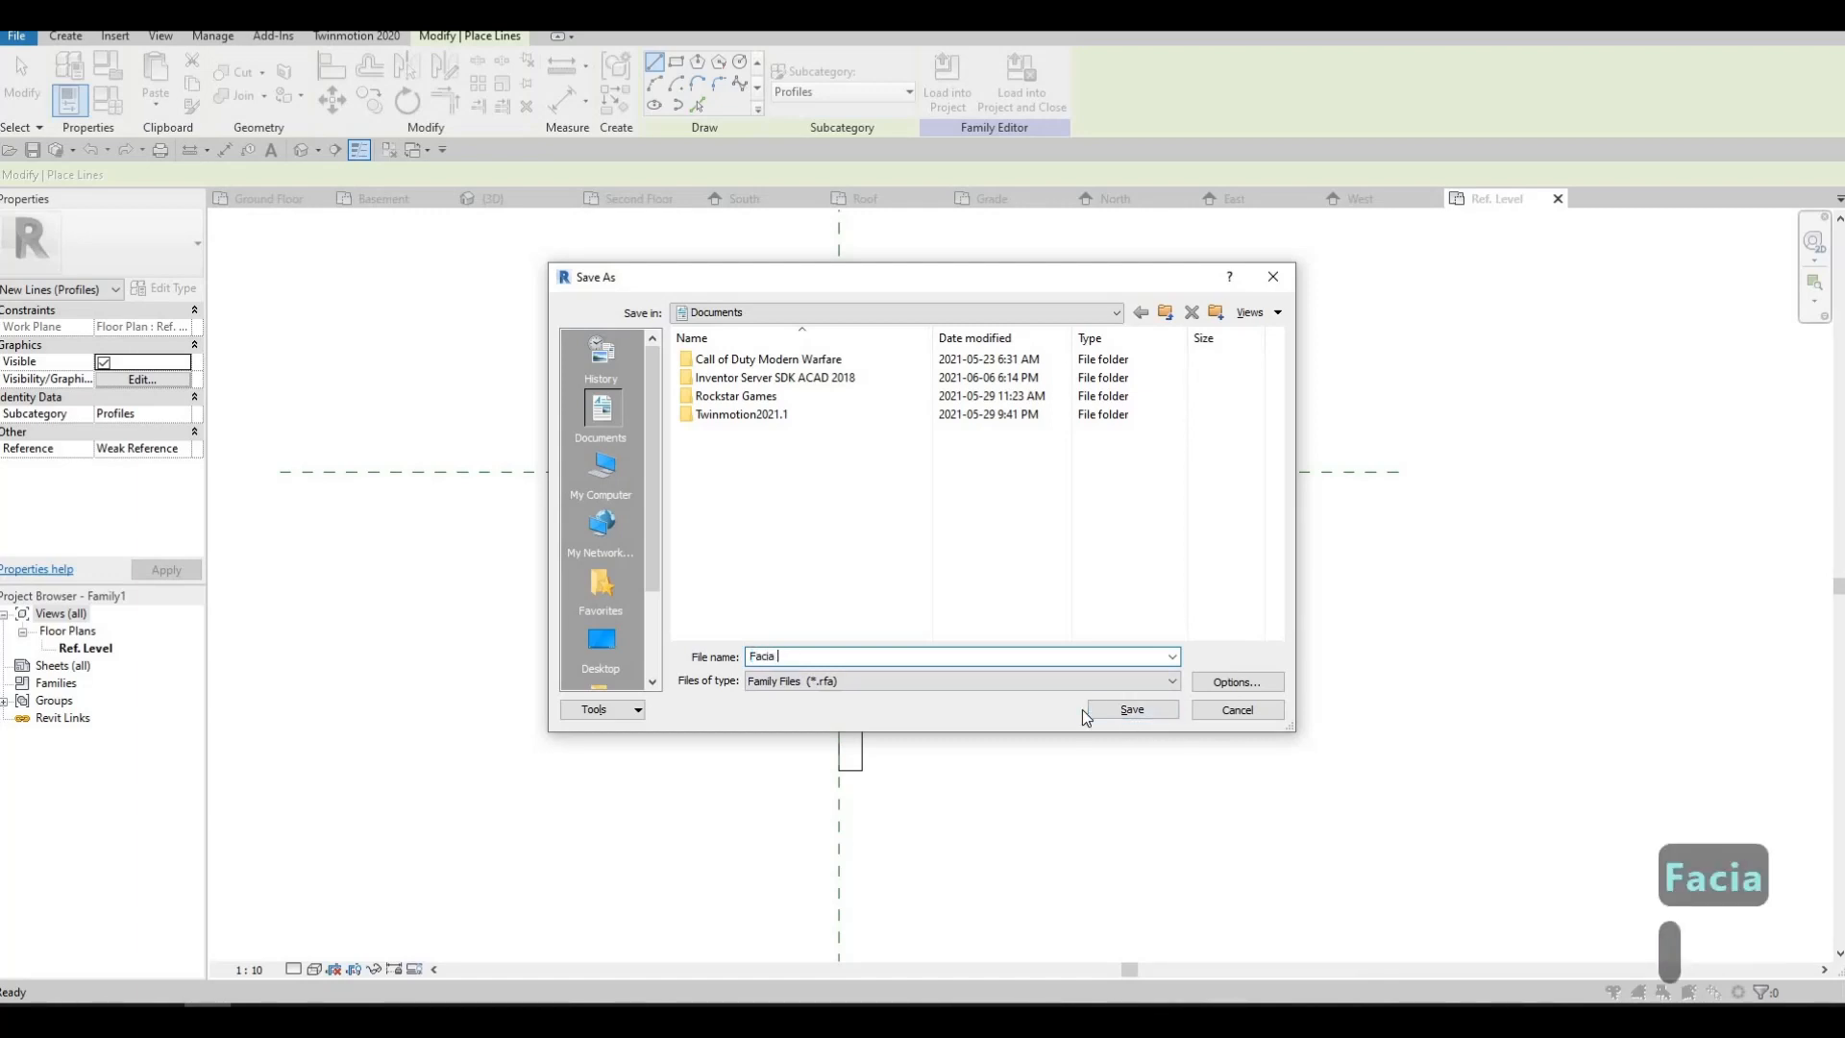
type(" Design")
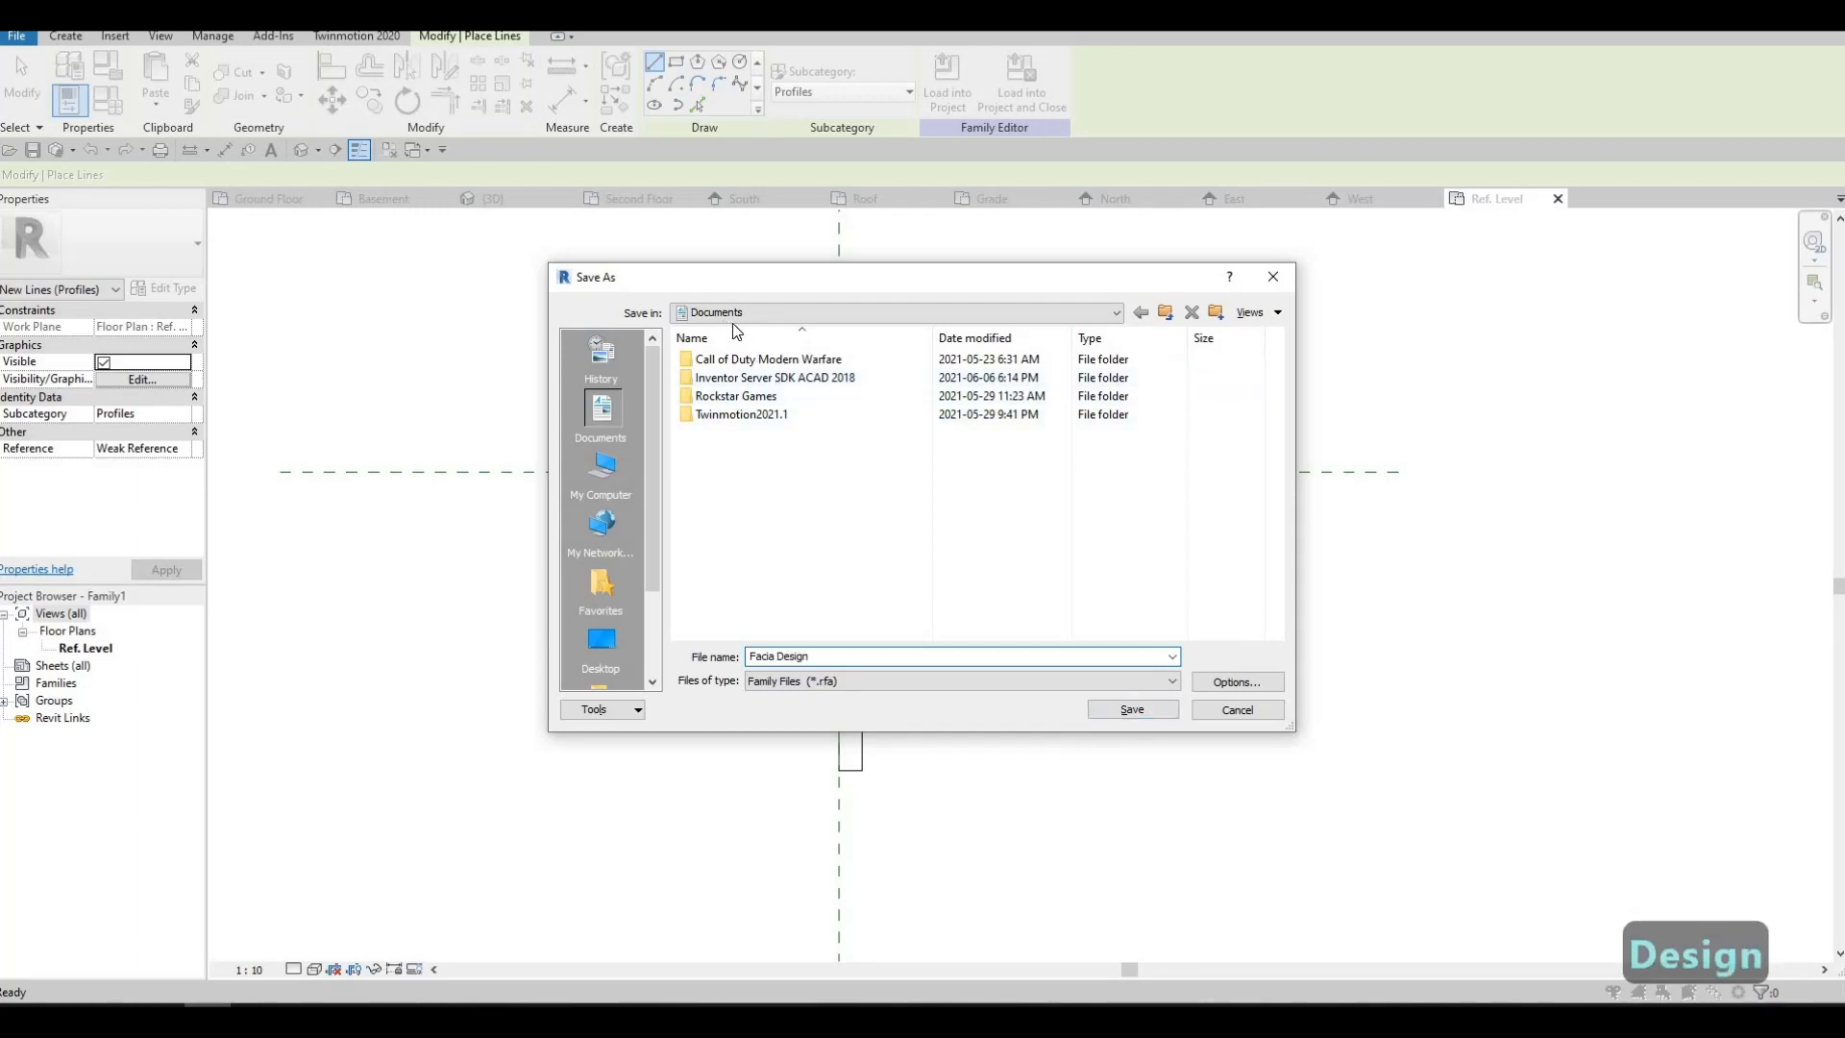
left_click(1154, 717)
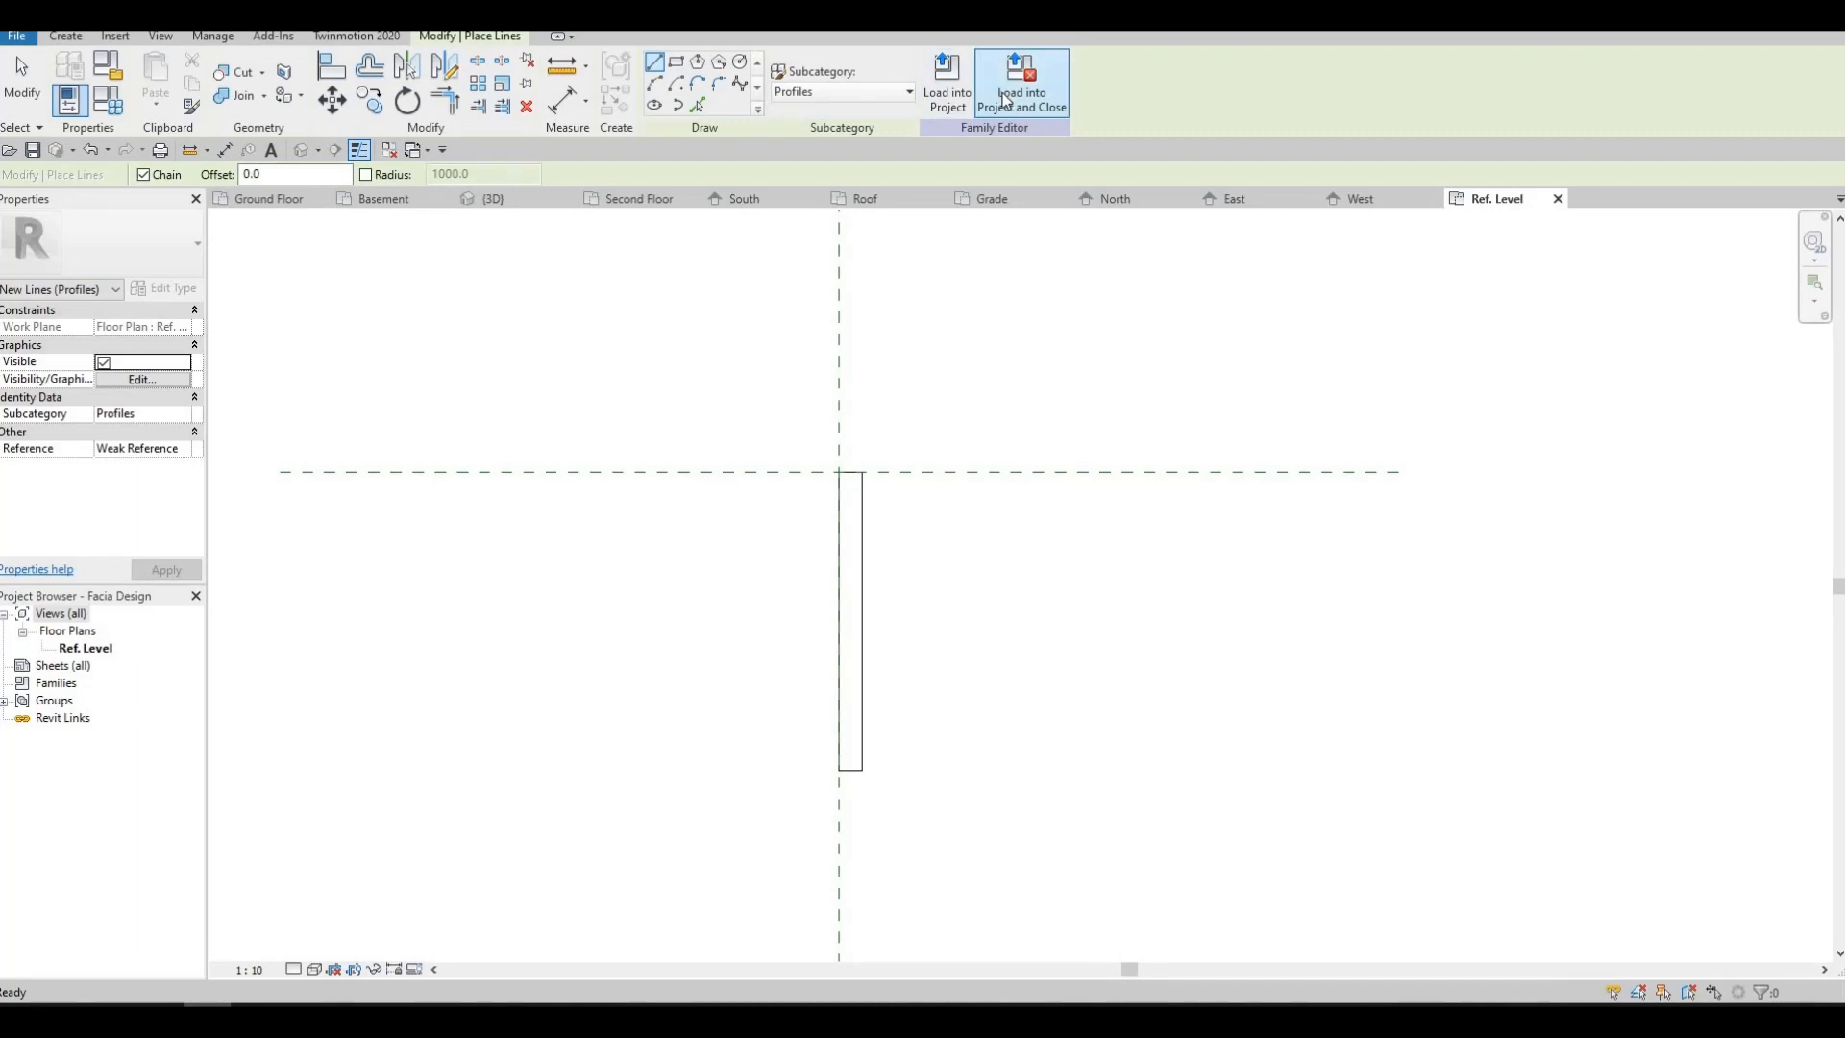
left_click(1018, 98)
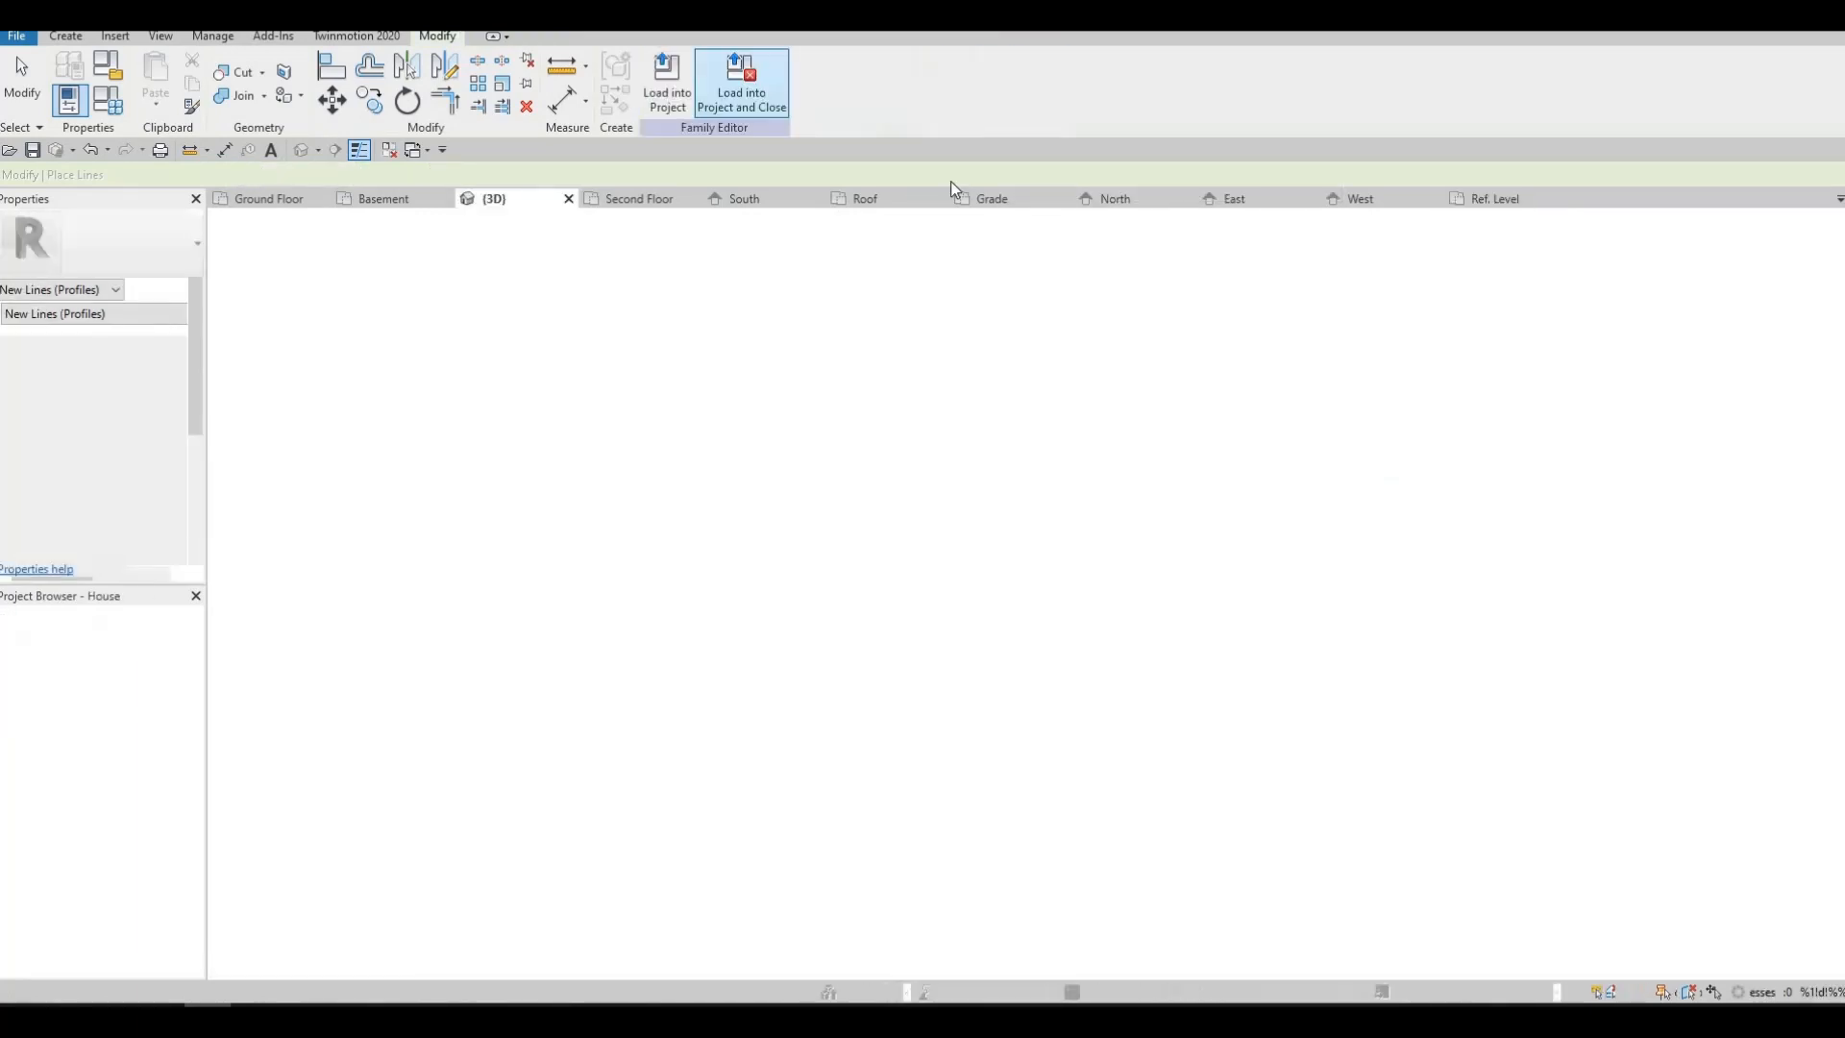
left_click(301, 150)
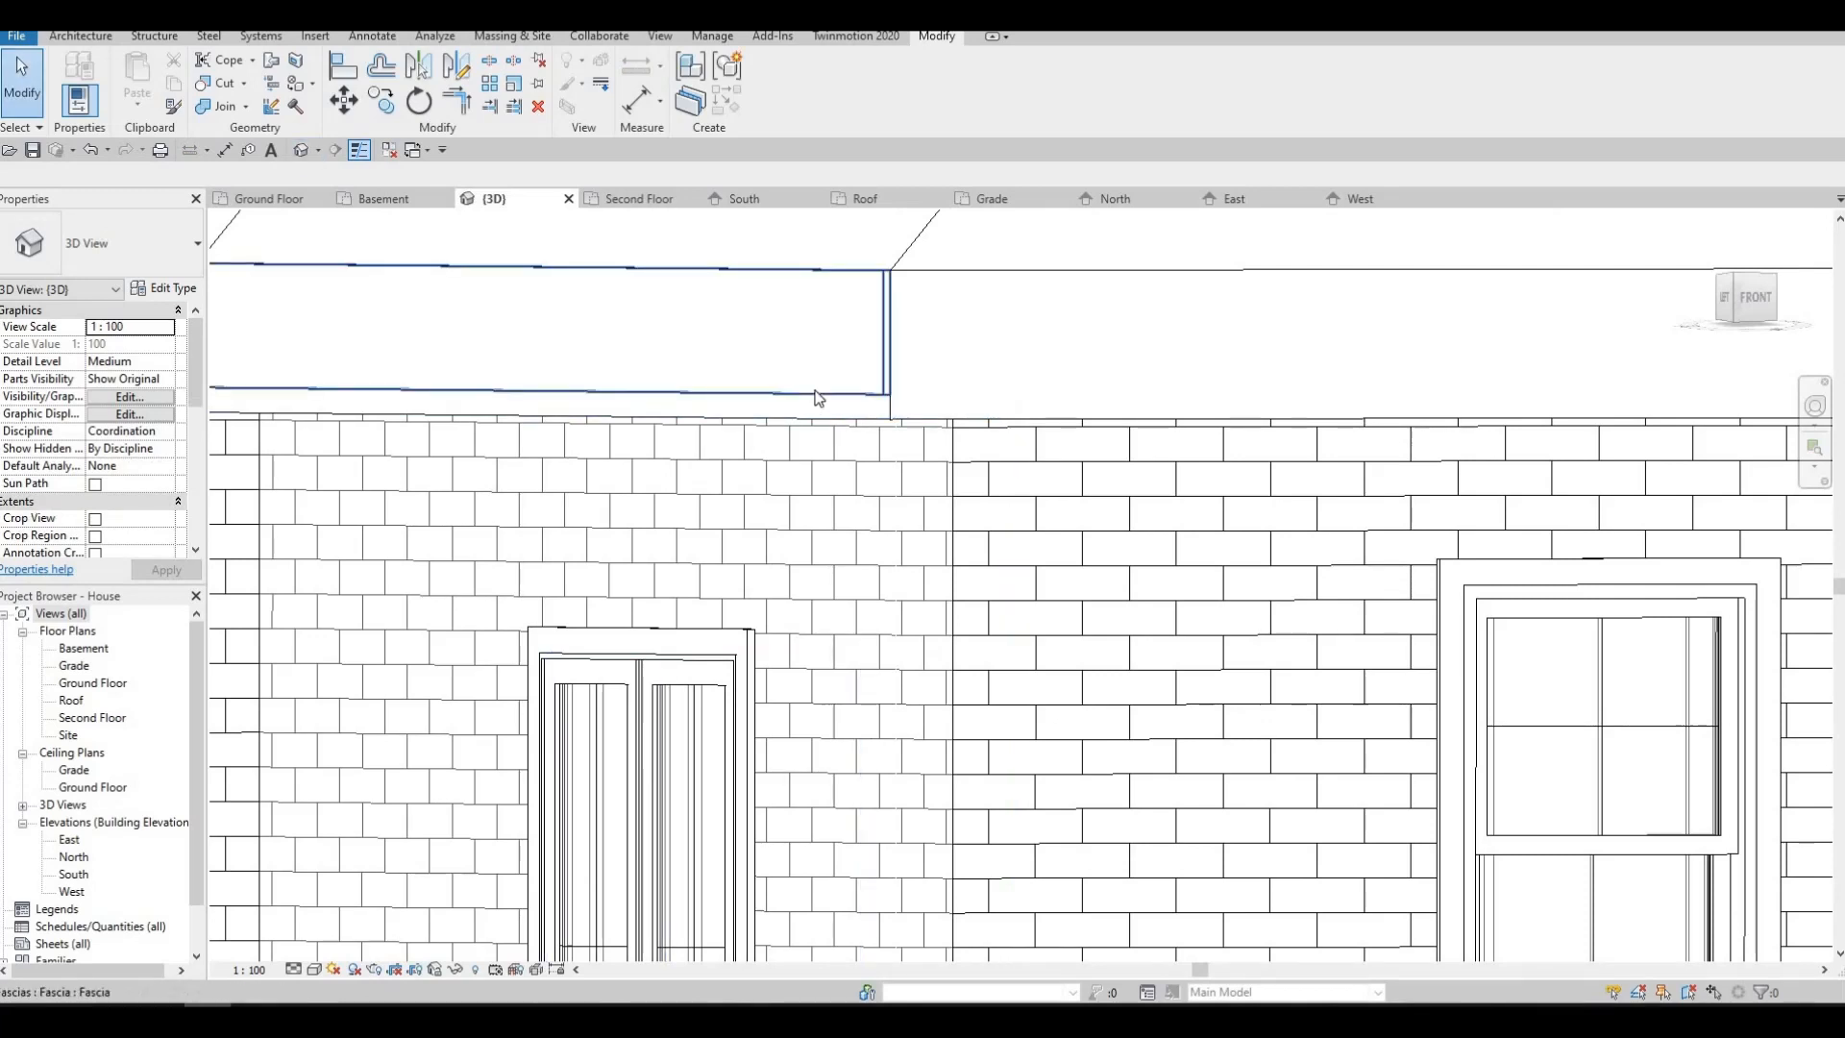
- Set the profile of the placed fascia's type to Facia Design : Facia Design
left_click(384, 267)
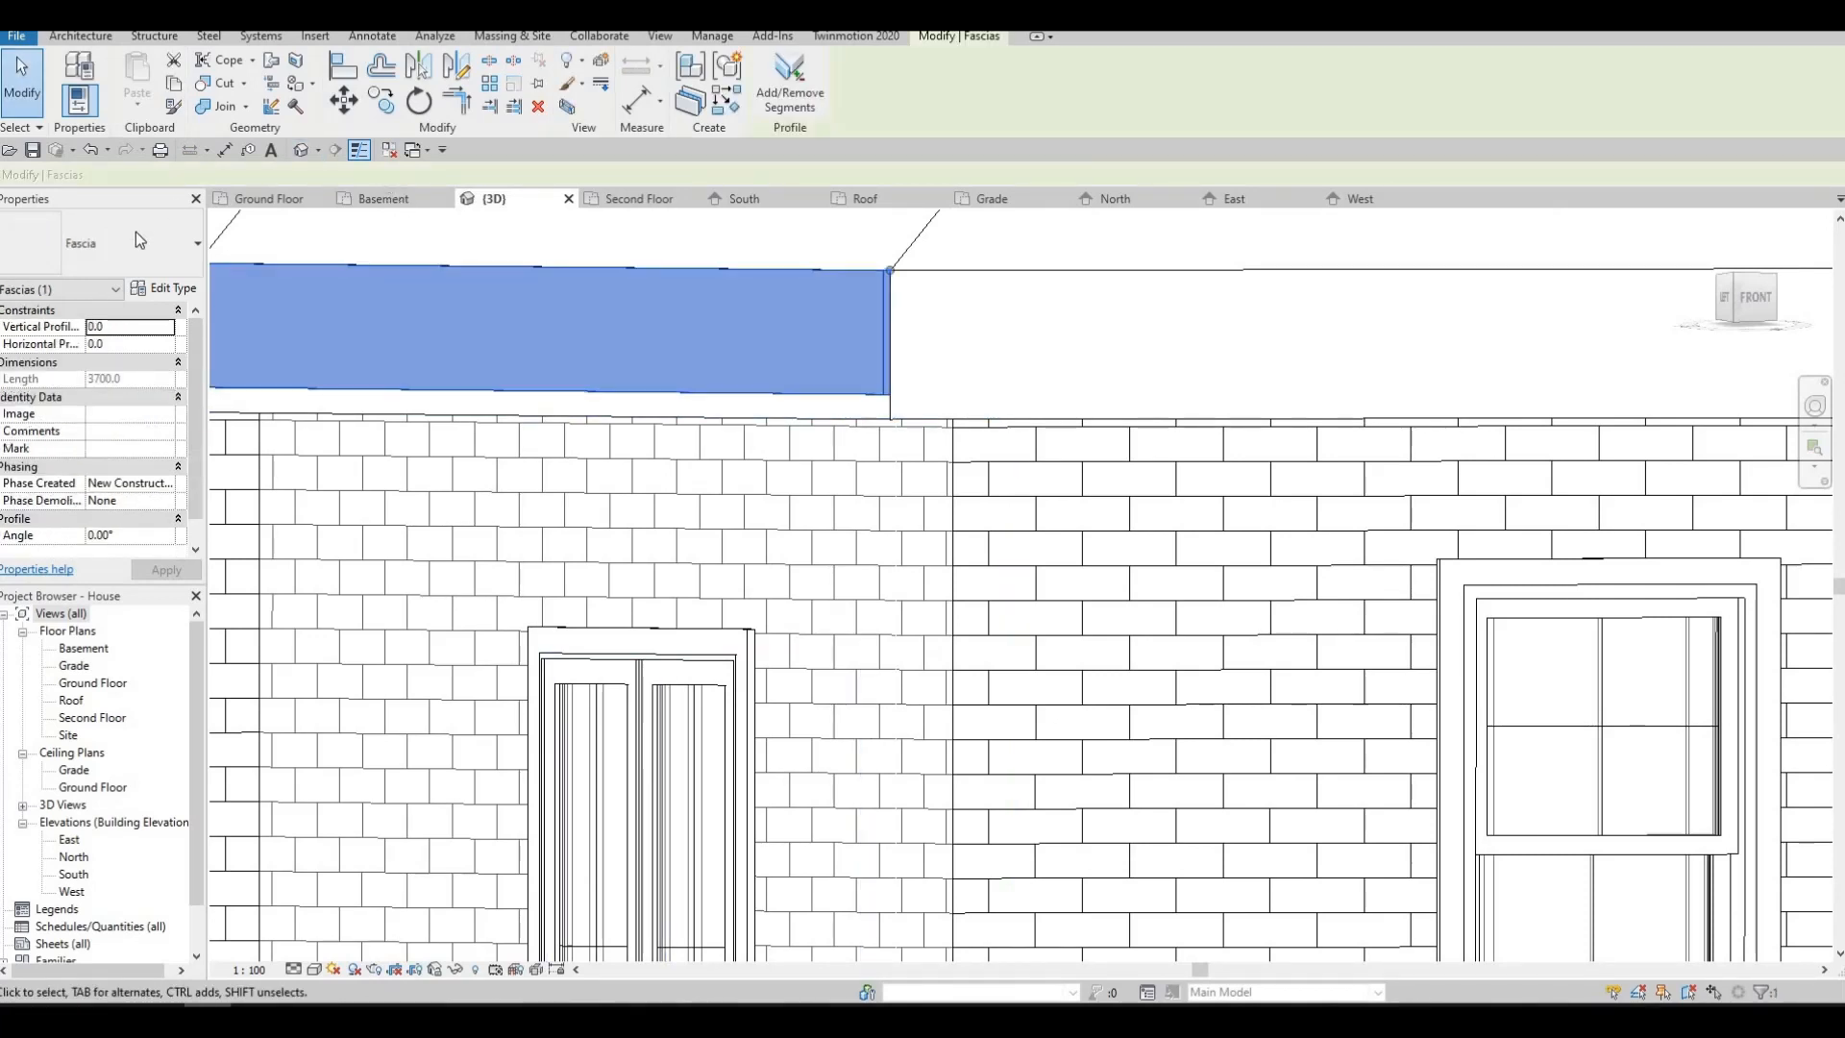
left_click(171, 288)
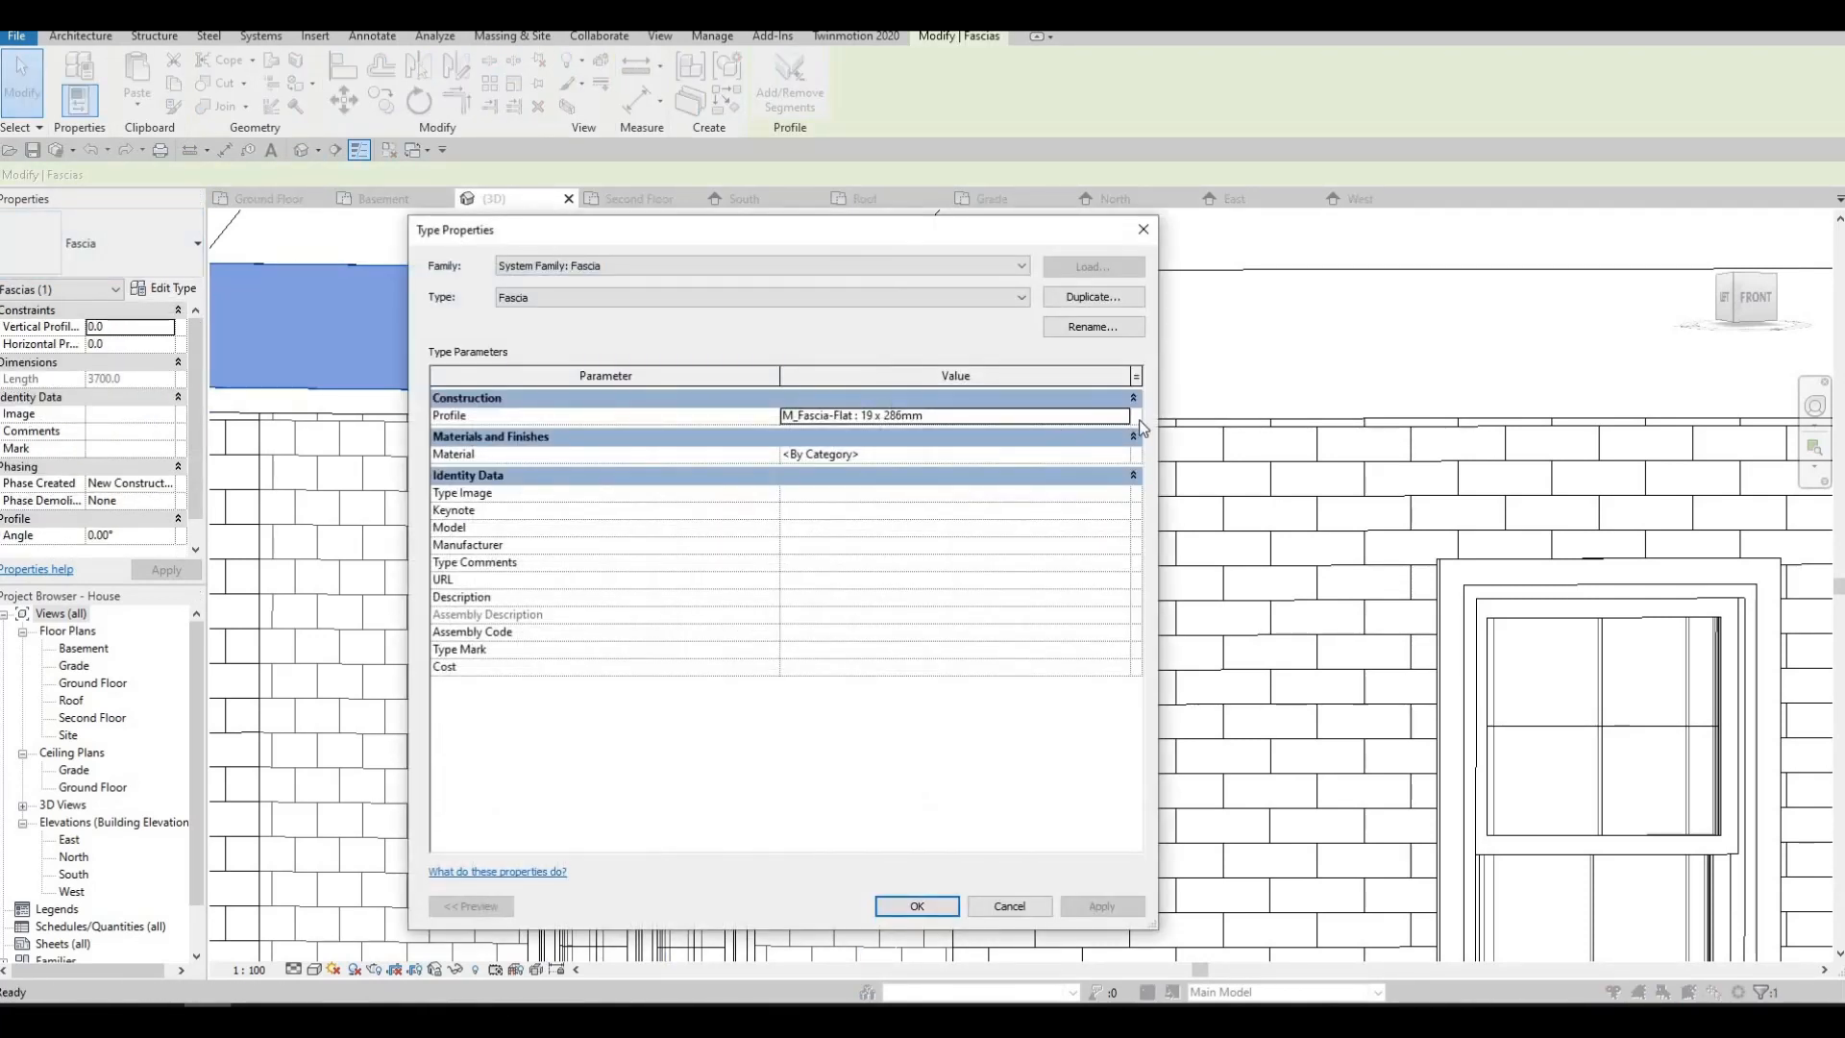
left_click(1124, 422)
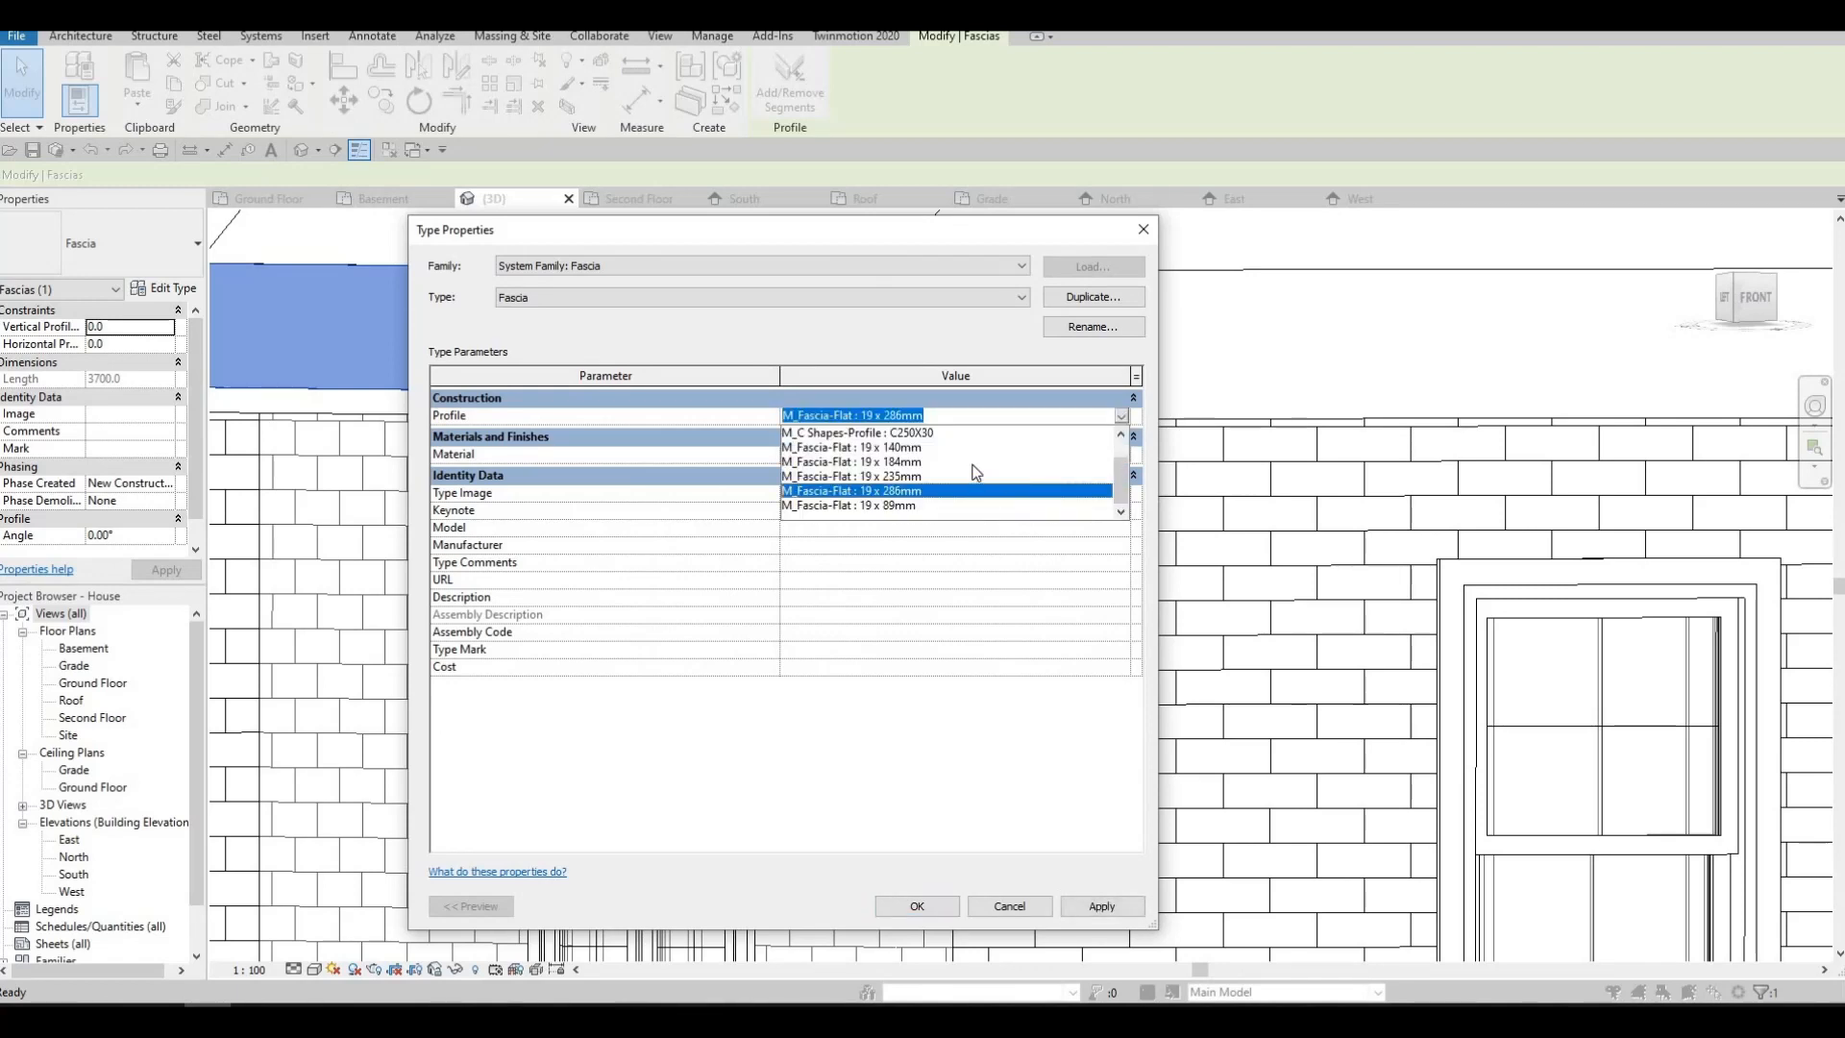
scroll(976, 475, "up", 2)
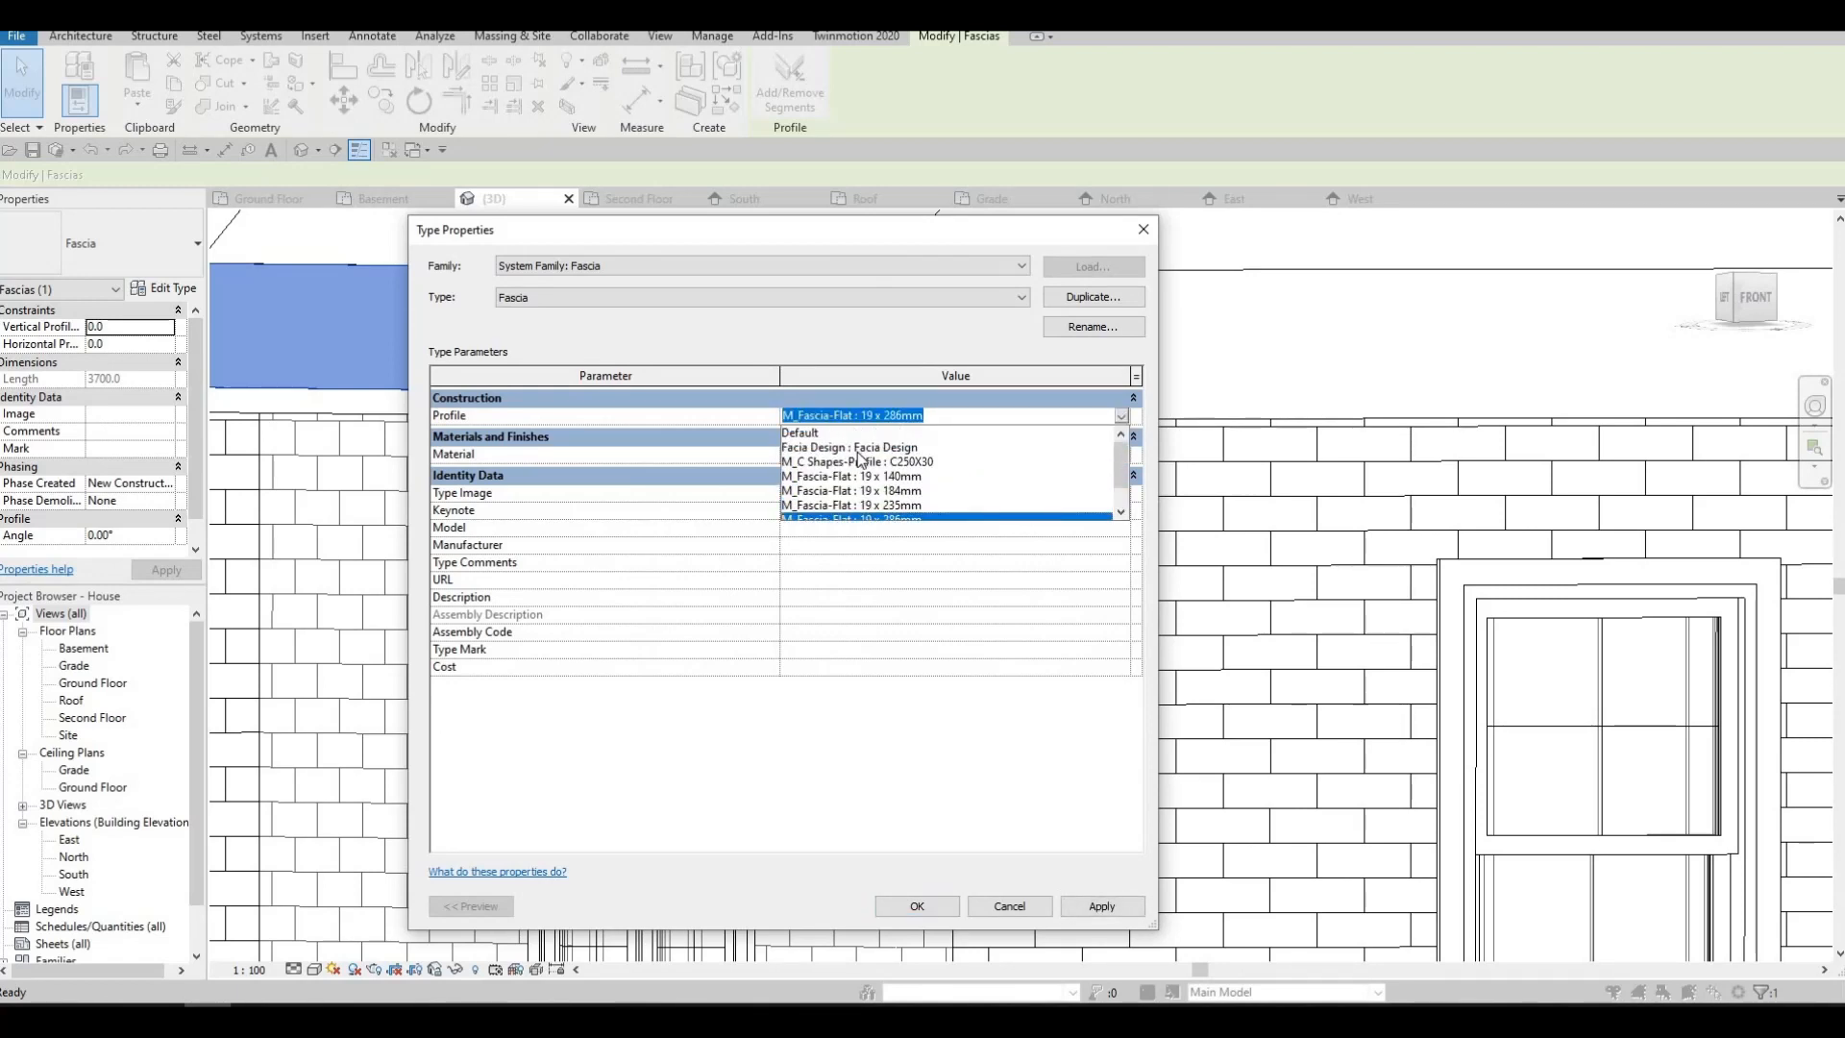
left_click(857, 448)
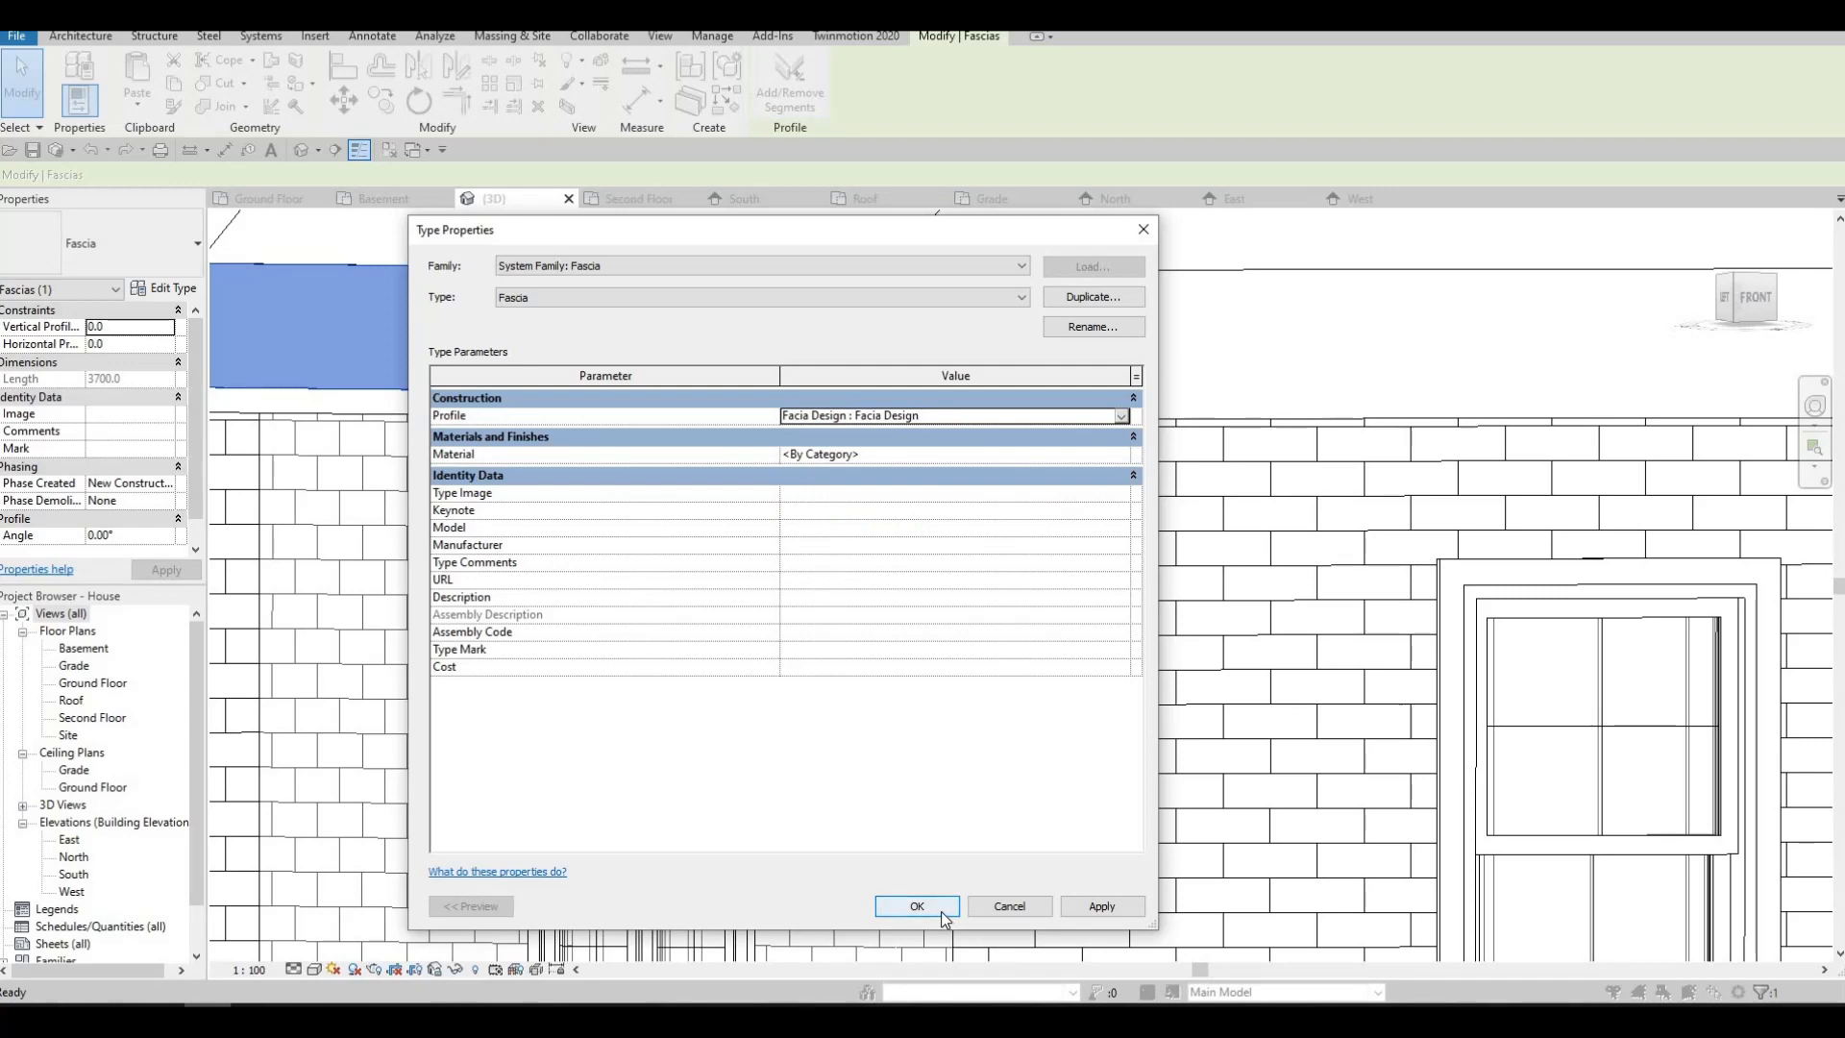
left_click(920, 907)
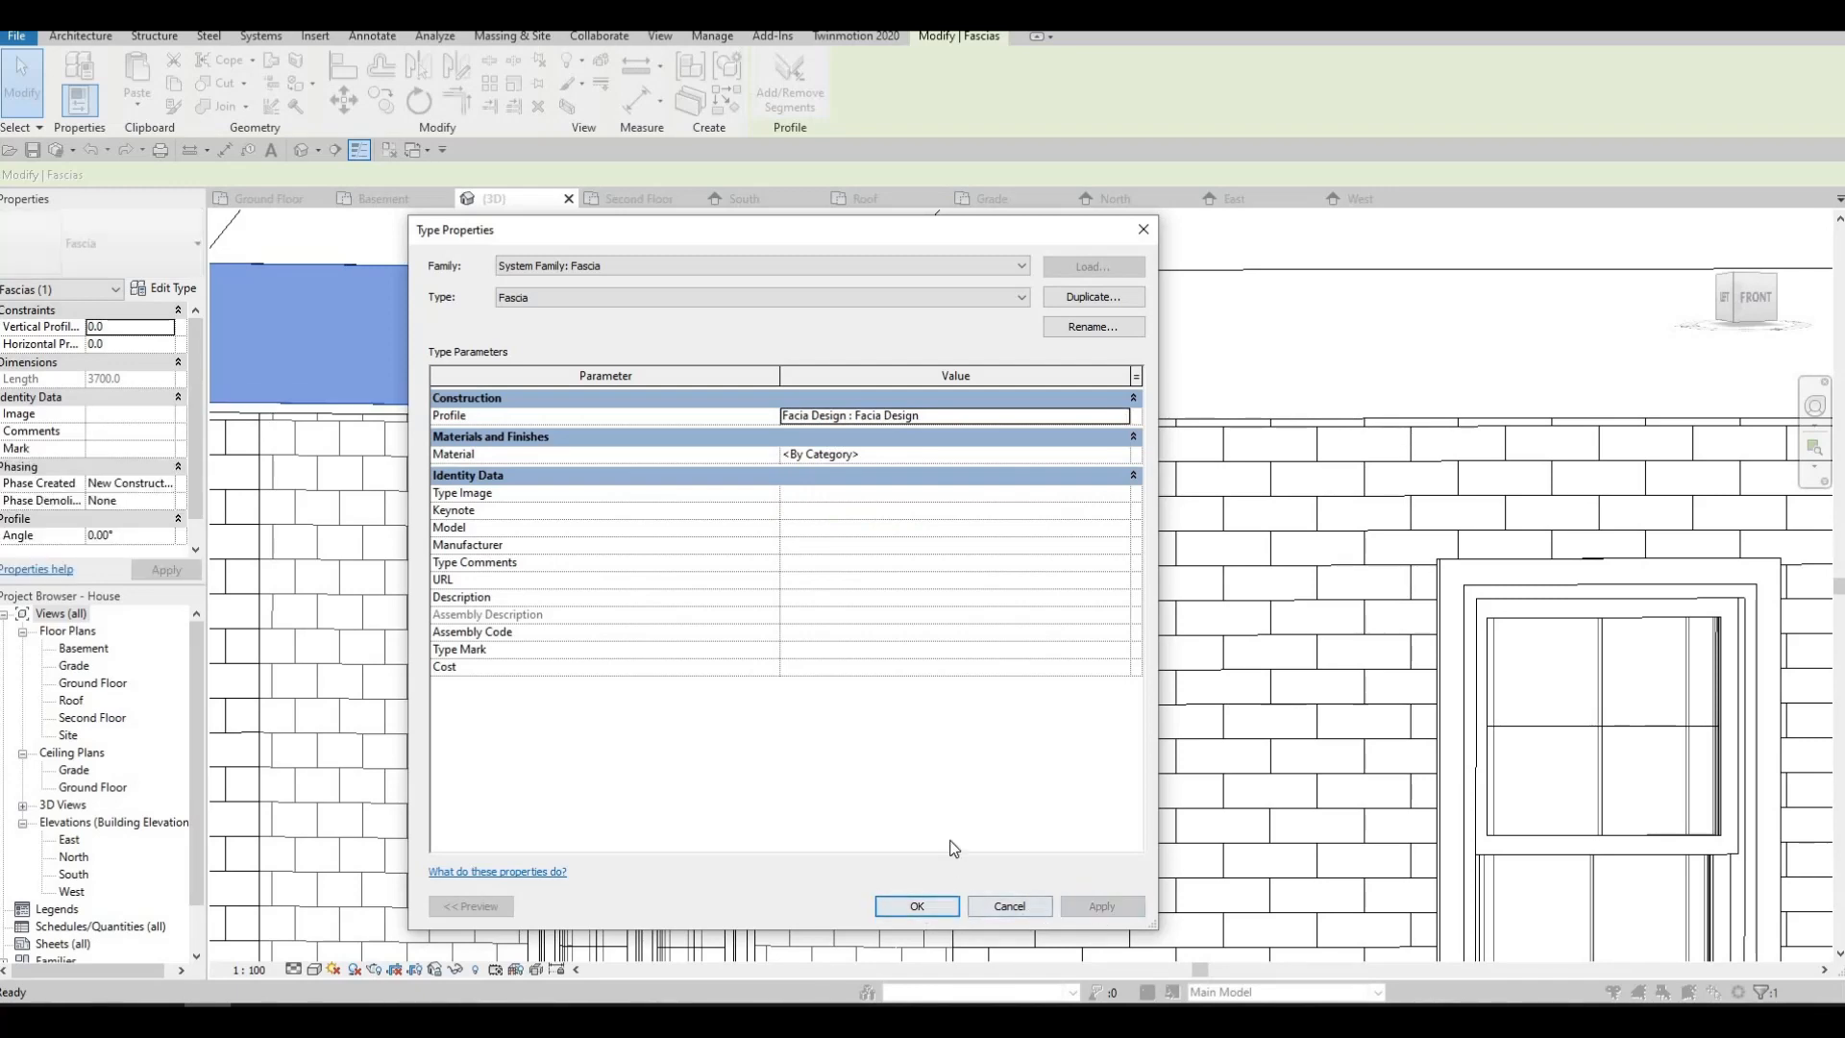
- Examine the fascia's lower edge against the roof edge at the inner corner in the 3D view
middle_click_drag(854, 661, 947, 499, "shift")
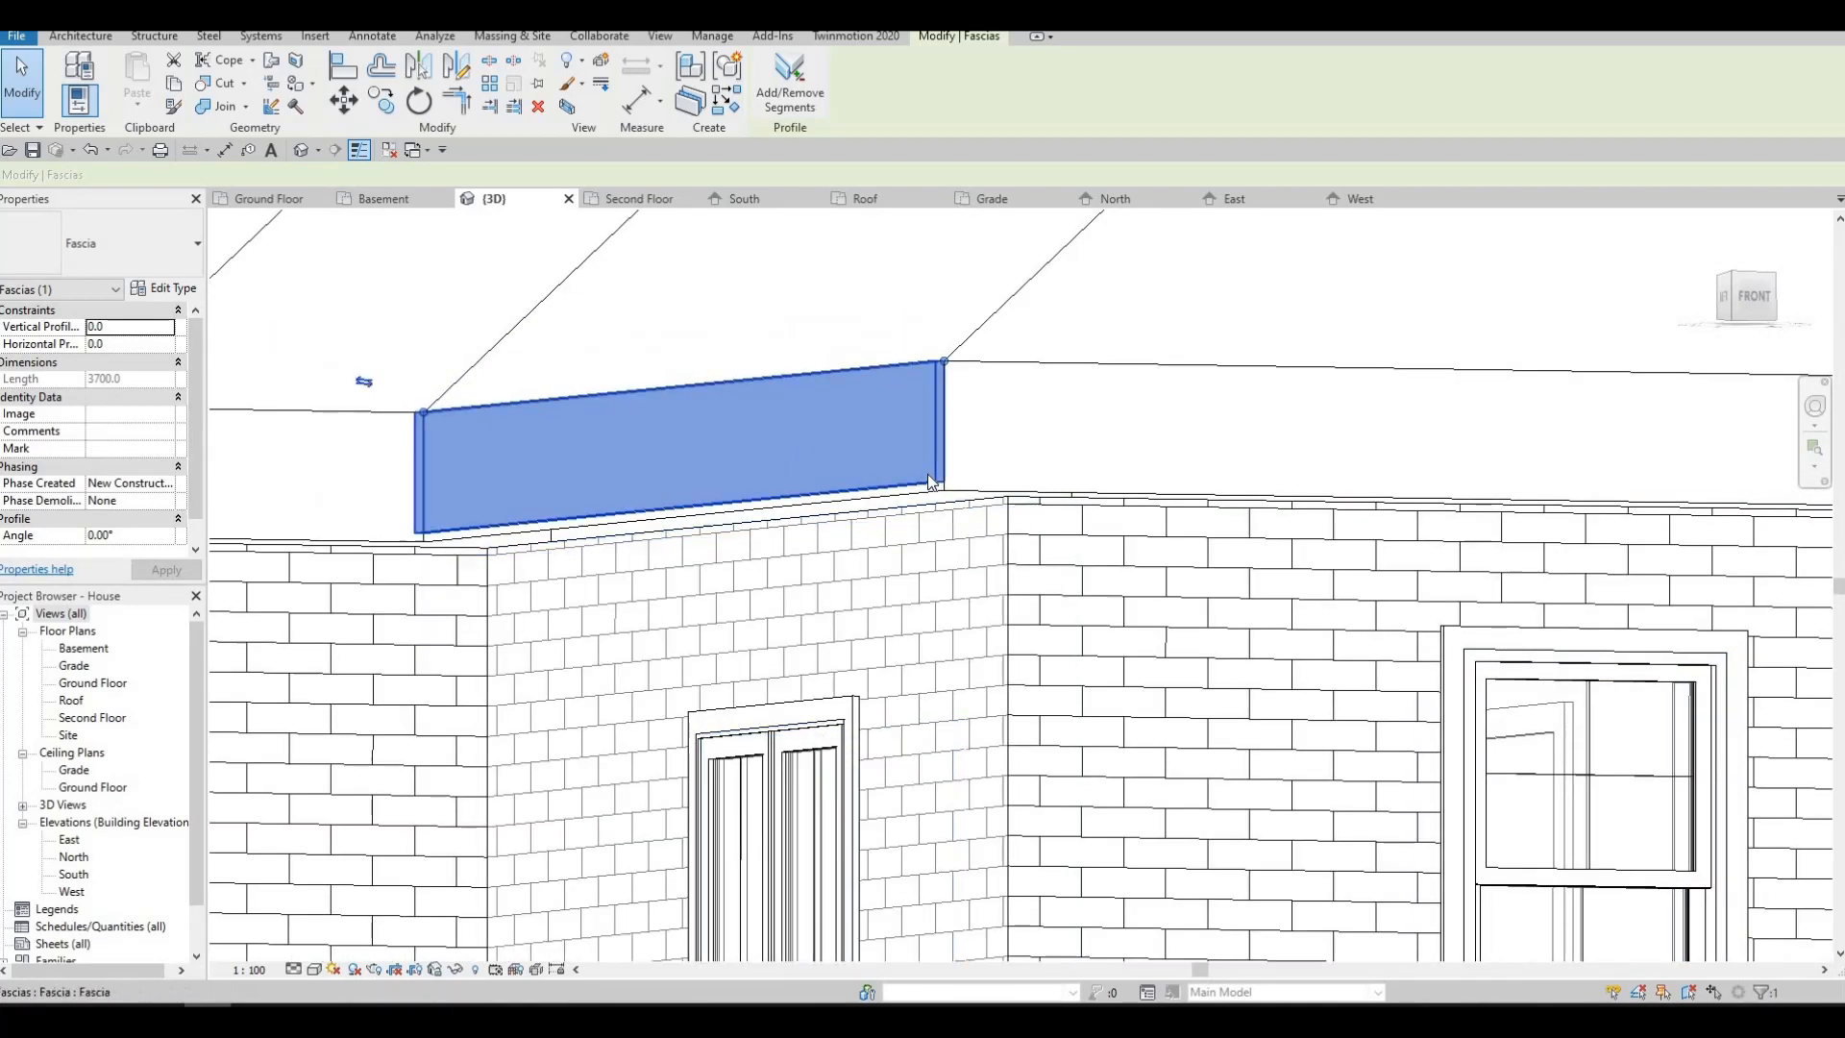
key("Escape")
left_click(946, 497)
scroll(935, 626, "up", 2)
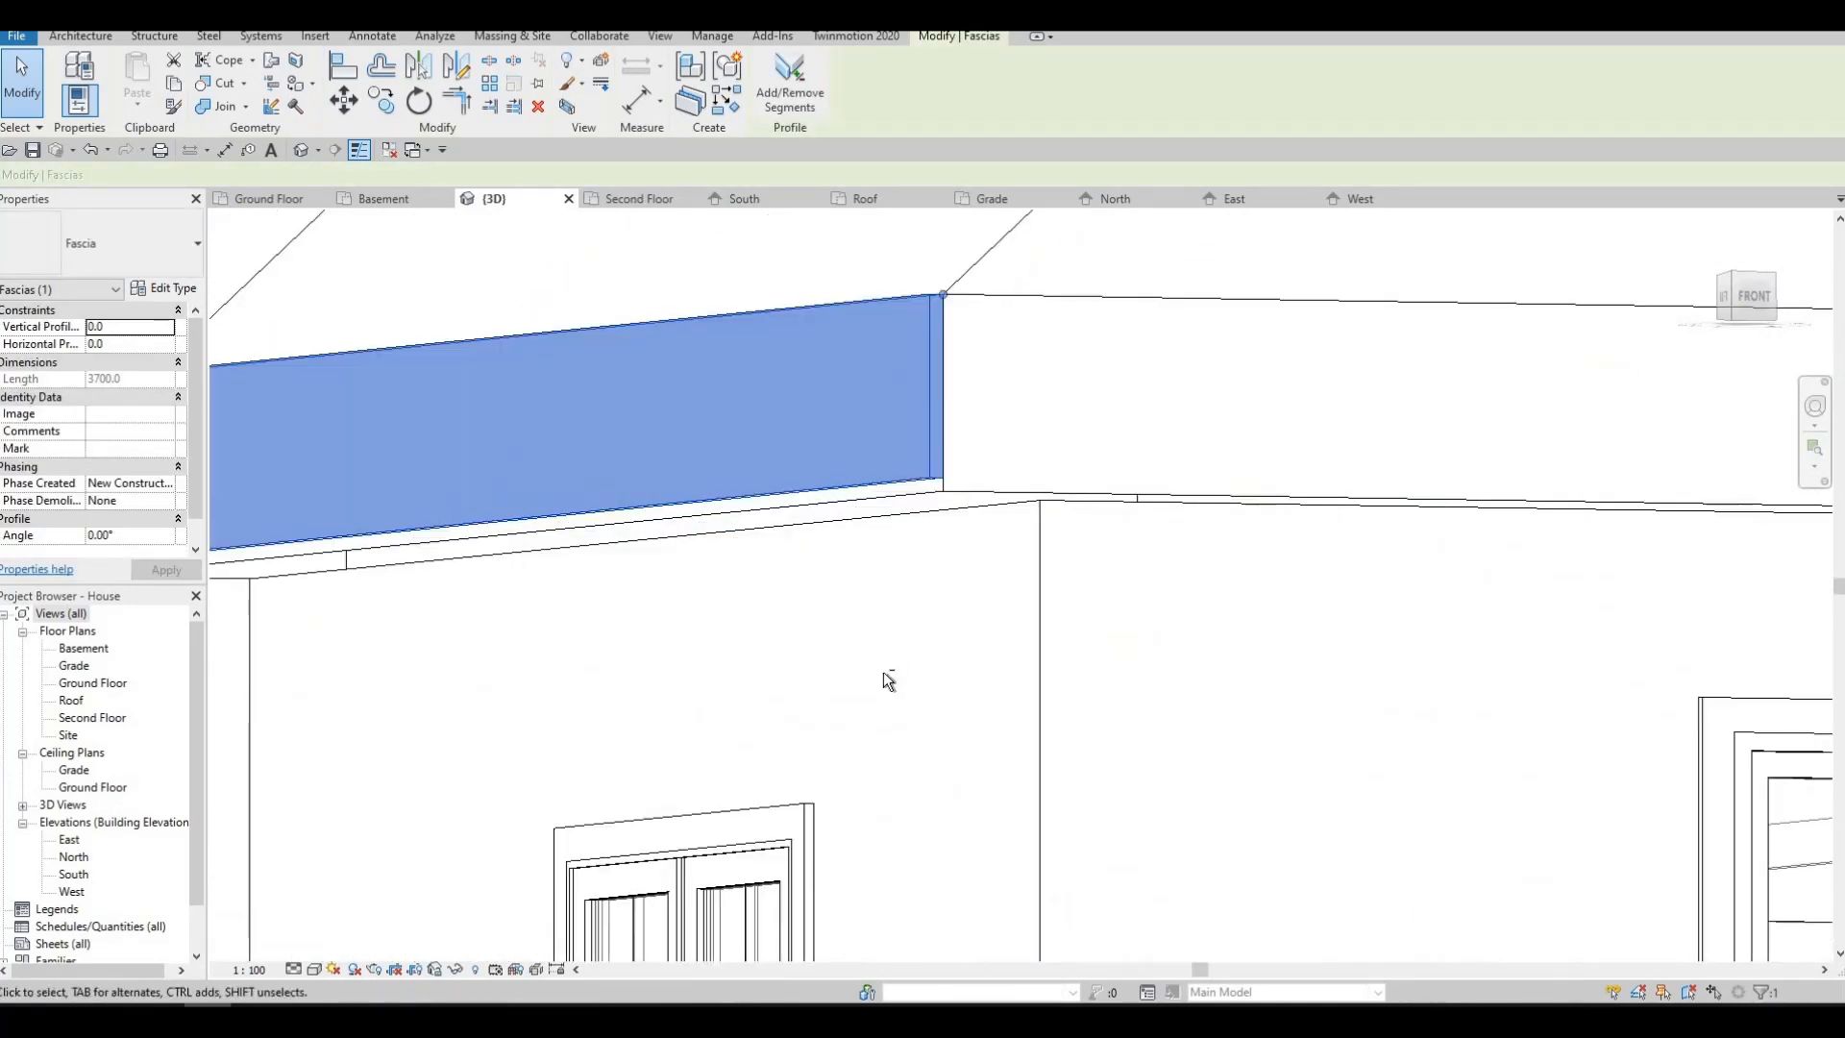
- Reopen the Facia Design profile family and set the height of the fascia rectangle to 360 mm
middle_click_drag(885, 679, 836, 393, "shift")
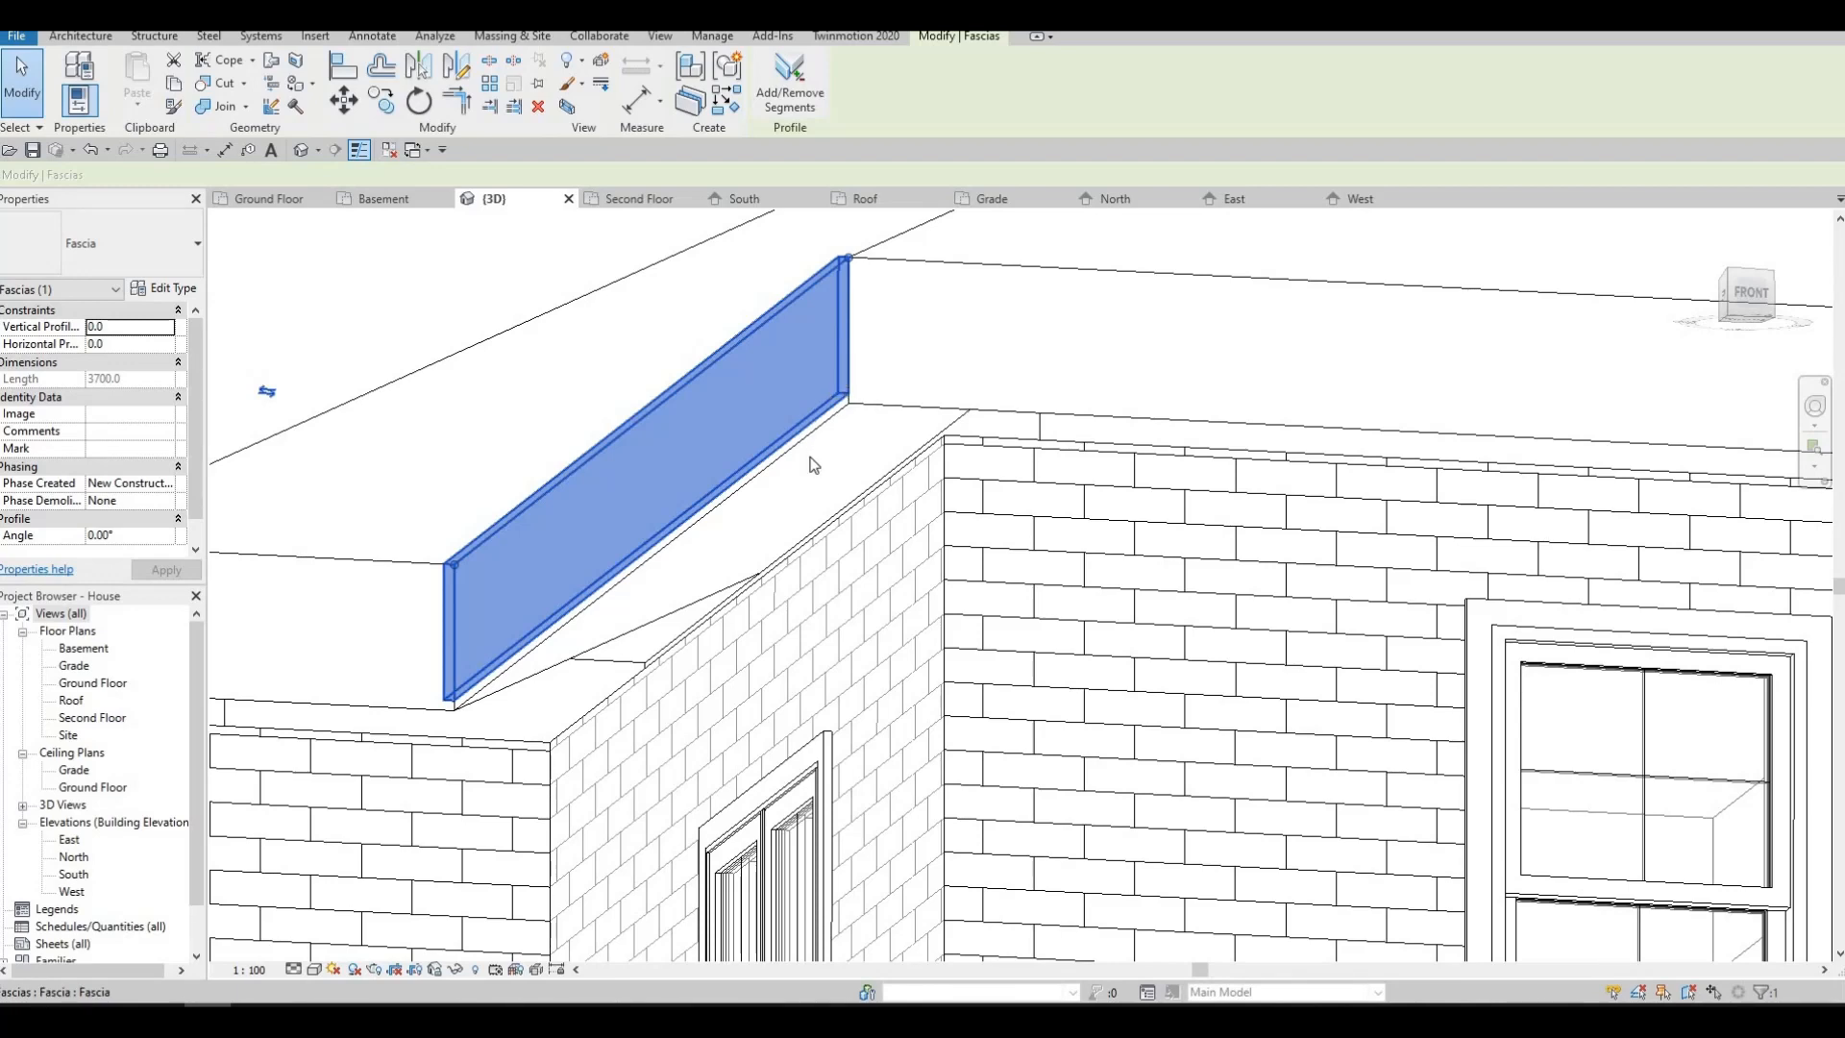
key("Escape")
middle_click_drag(870, 640, 954, 500, "shift")
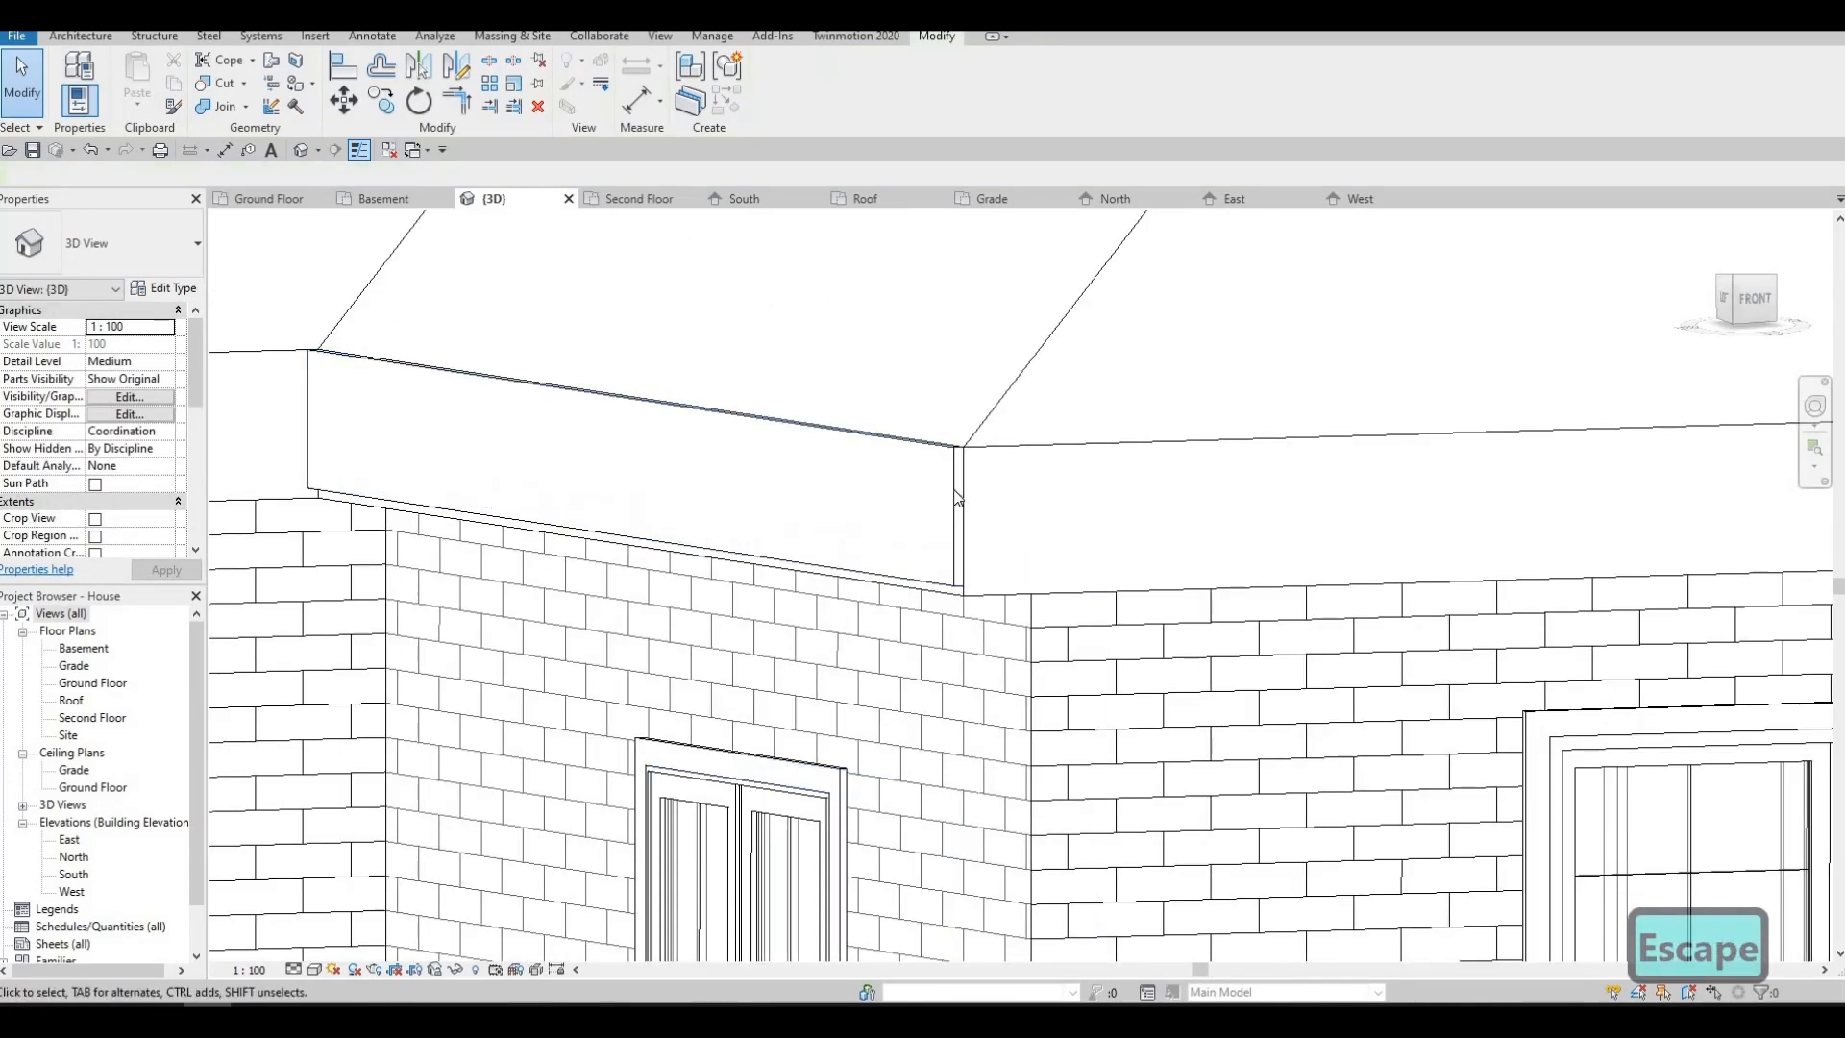
left_click(957, 499)
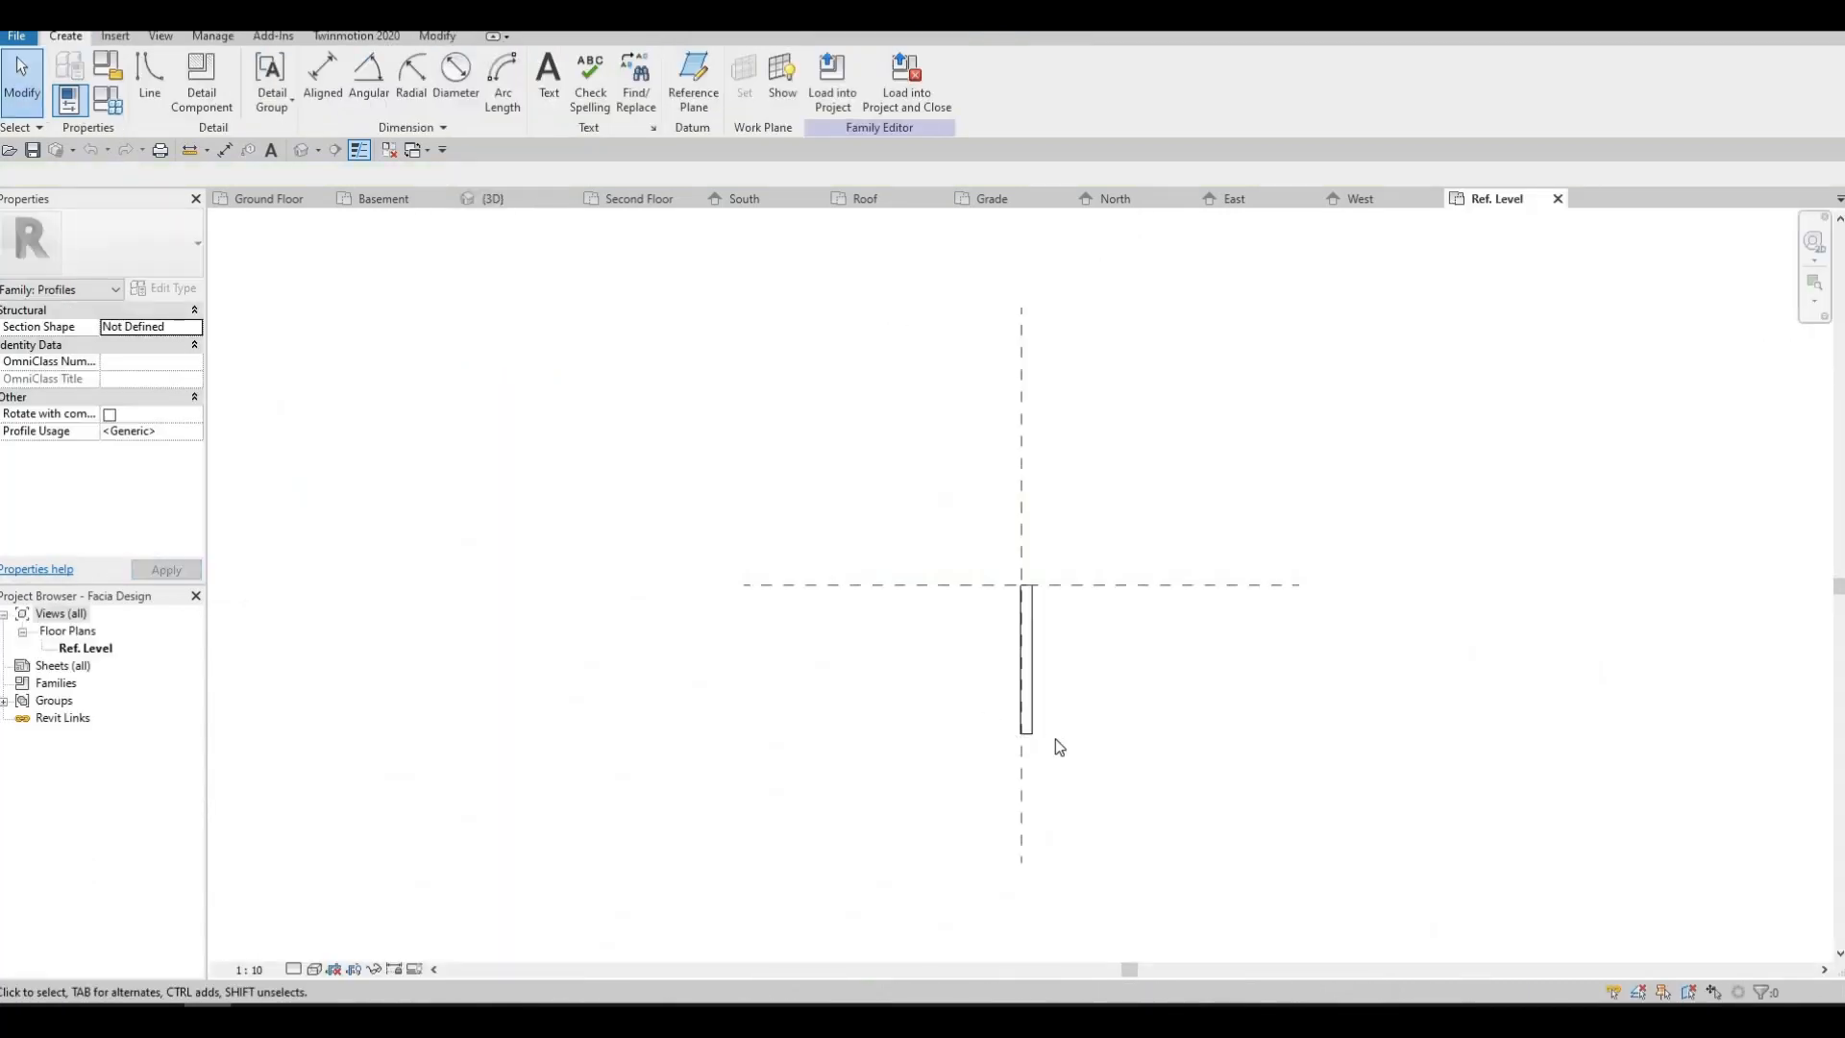
scroll(1056, 742, "up", 2)
left_click(1012, 732)
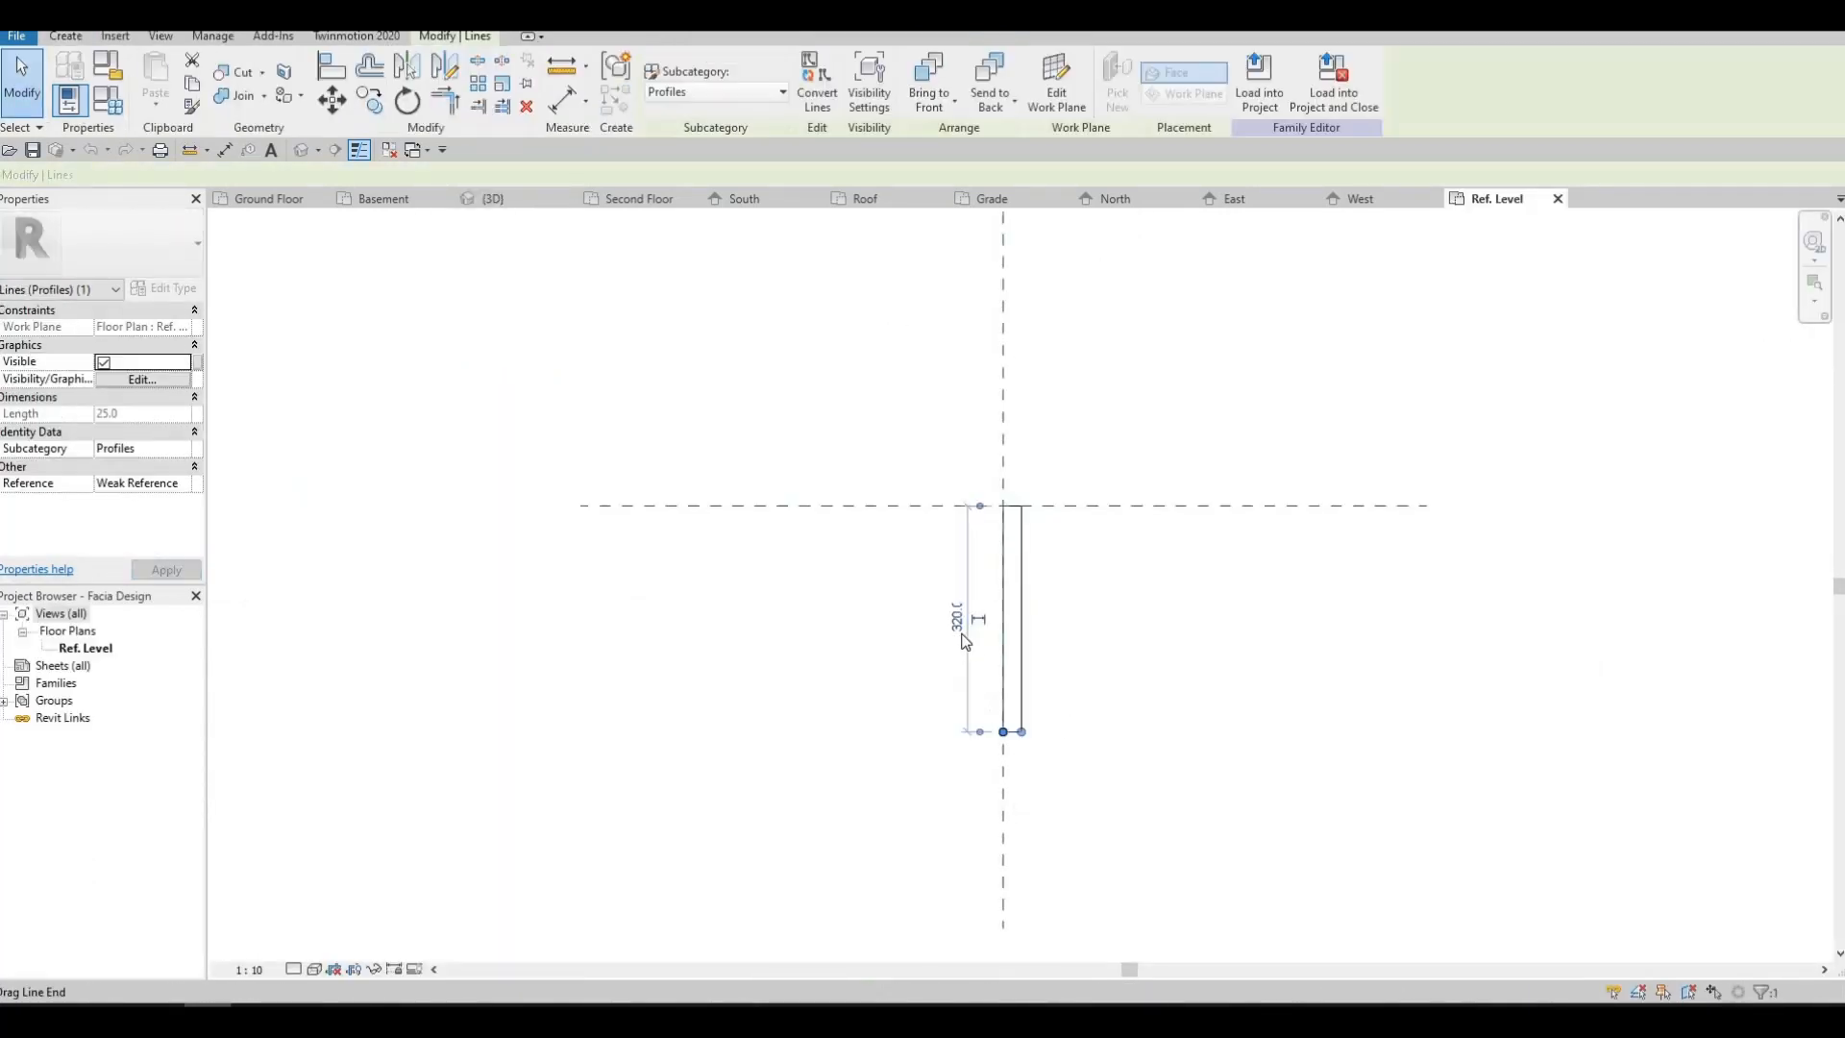
left_click(959, 620)
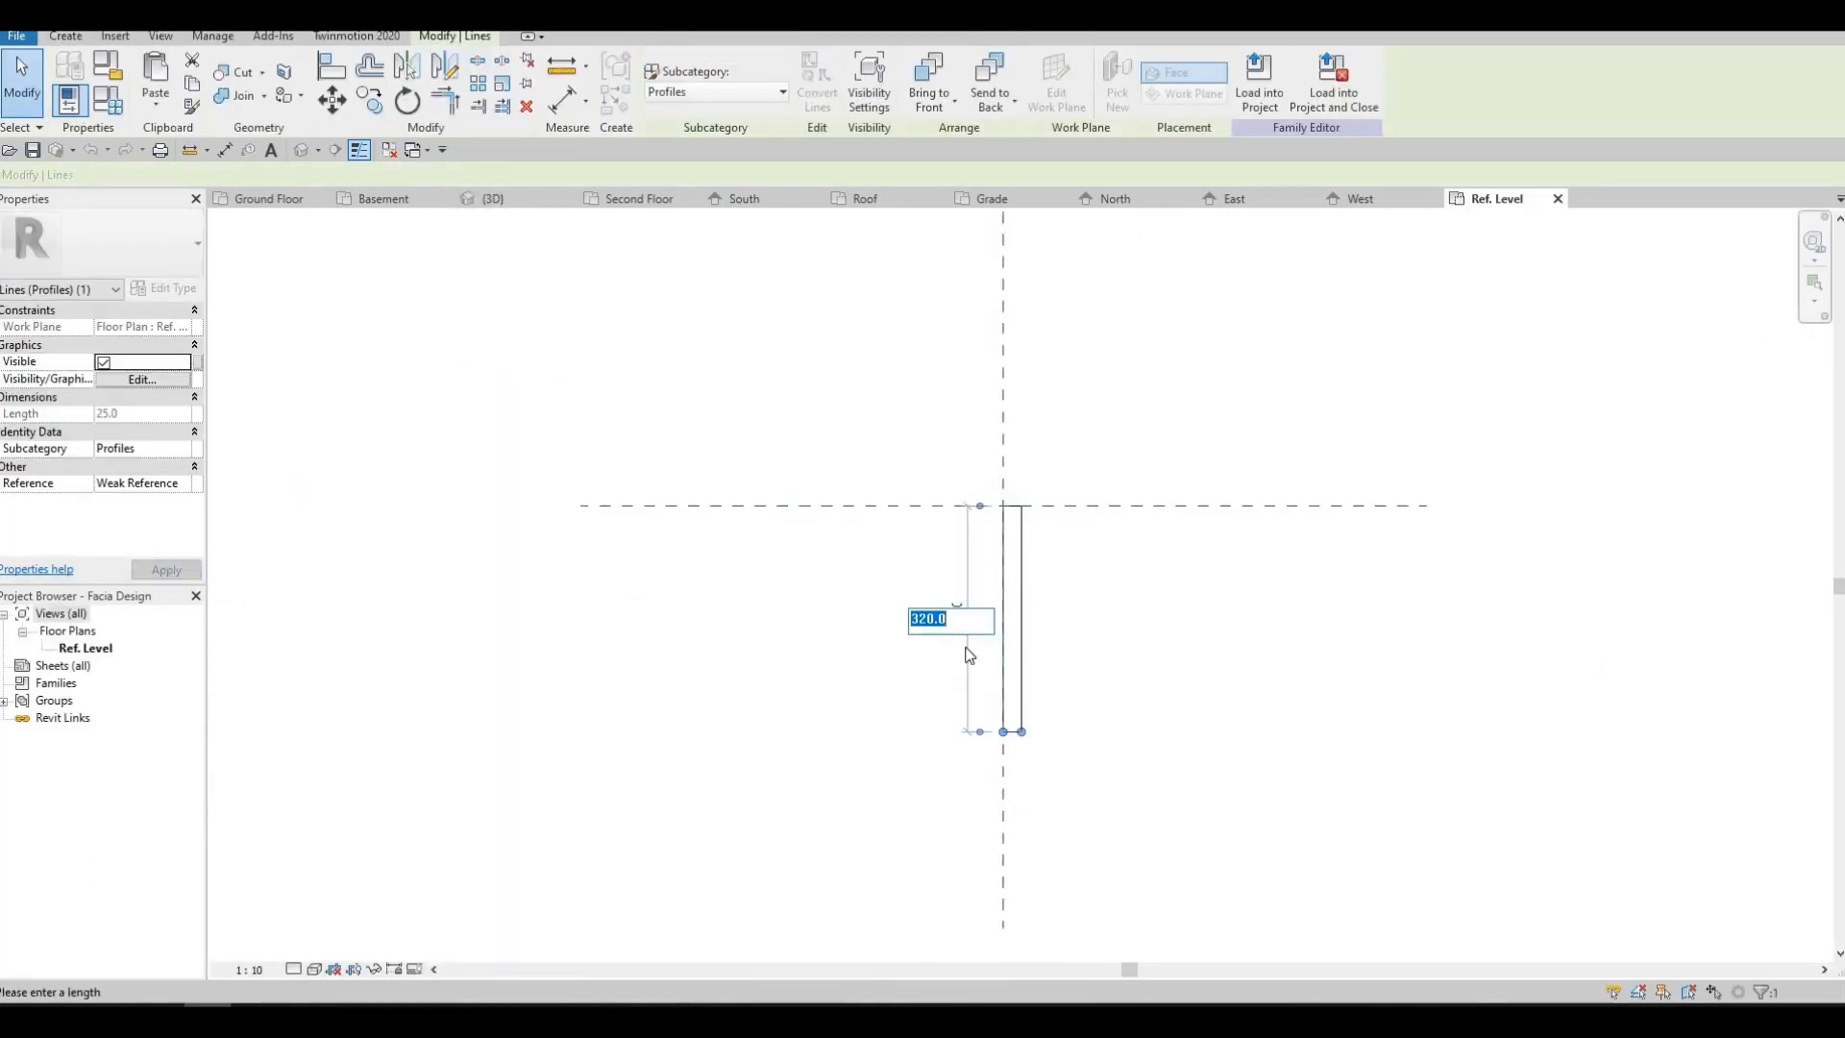
type("360")
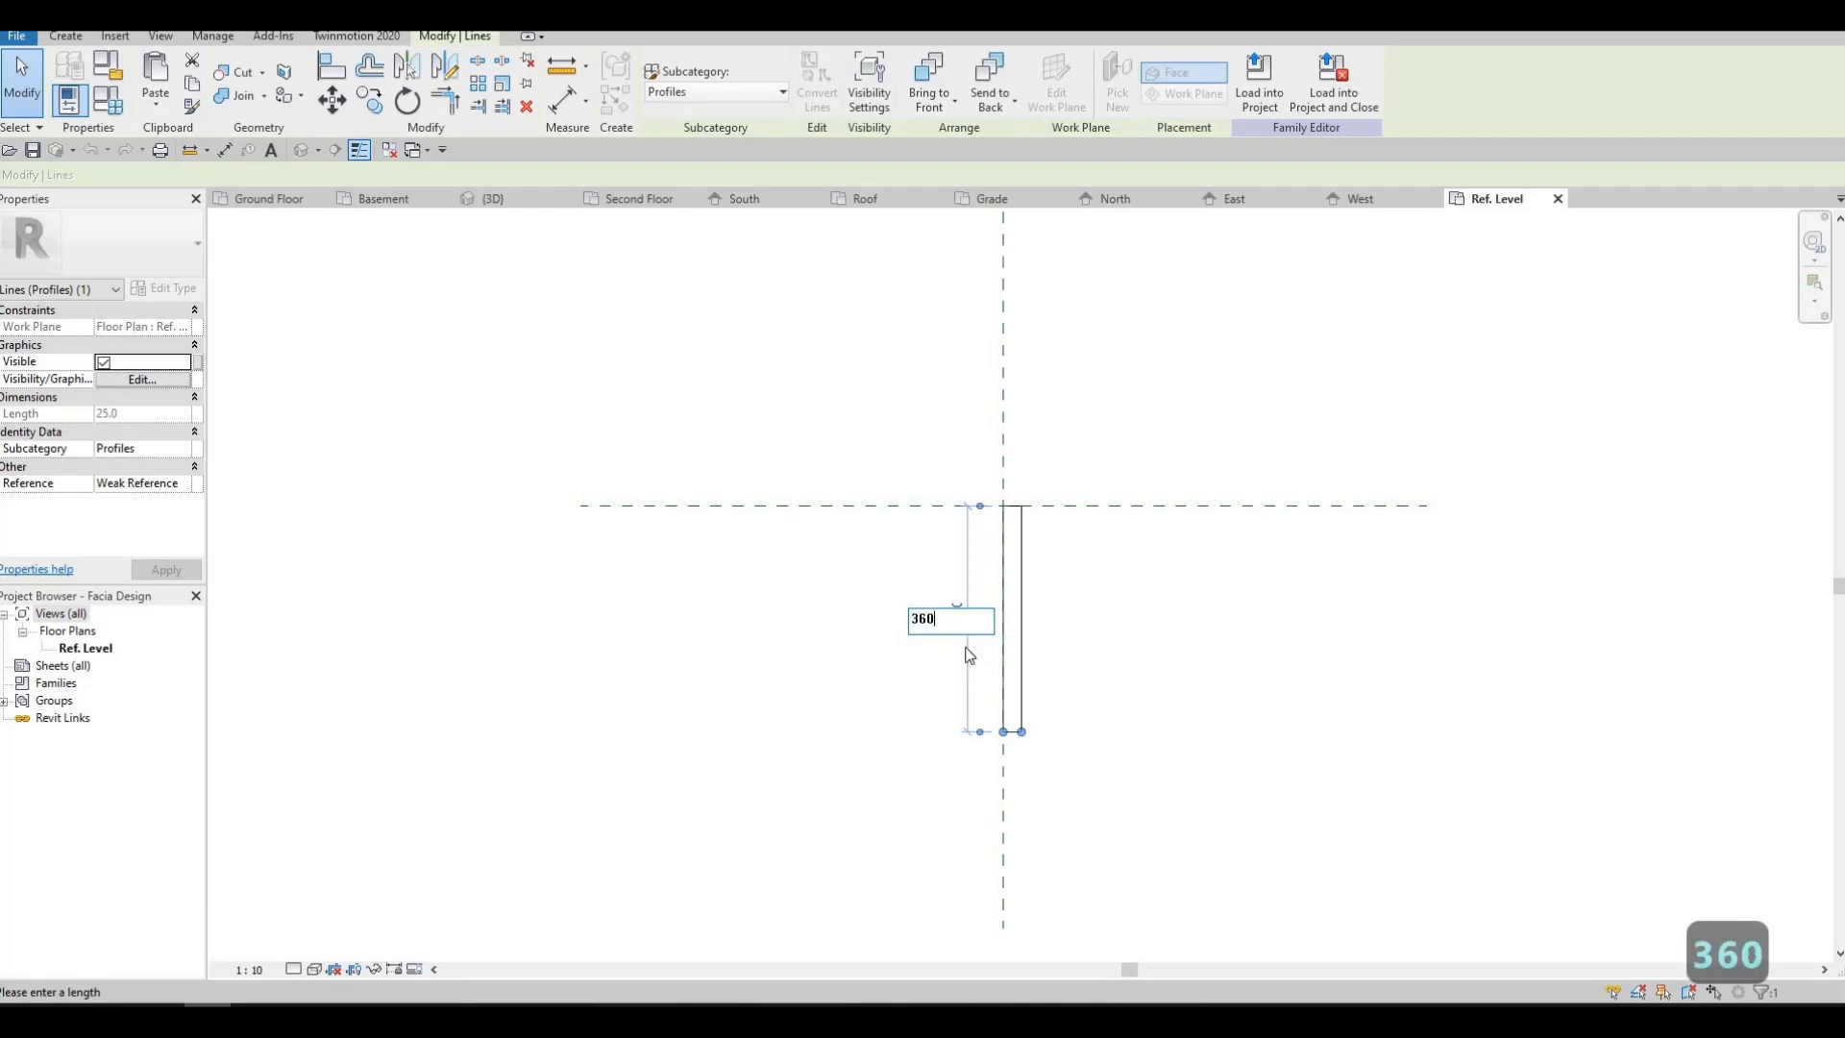
key("Return")
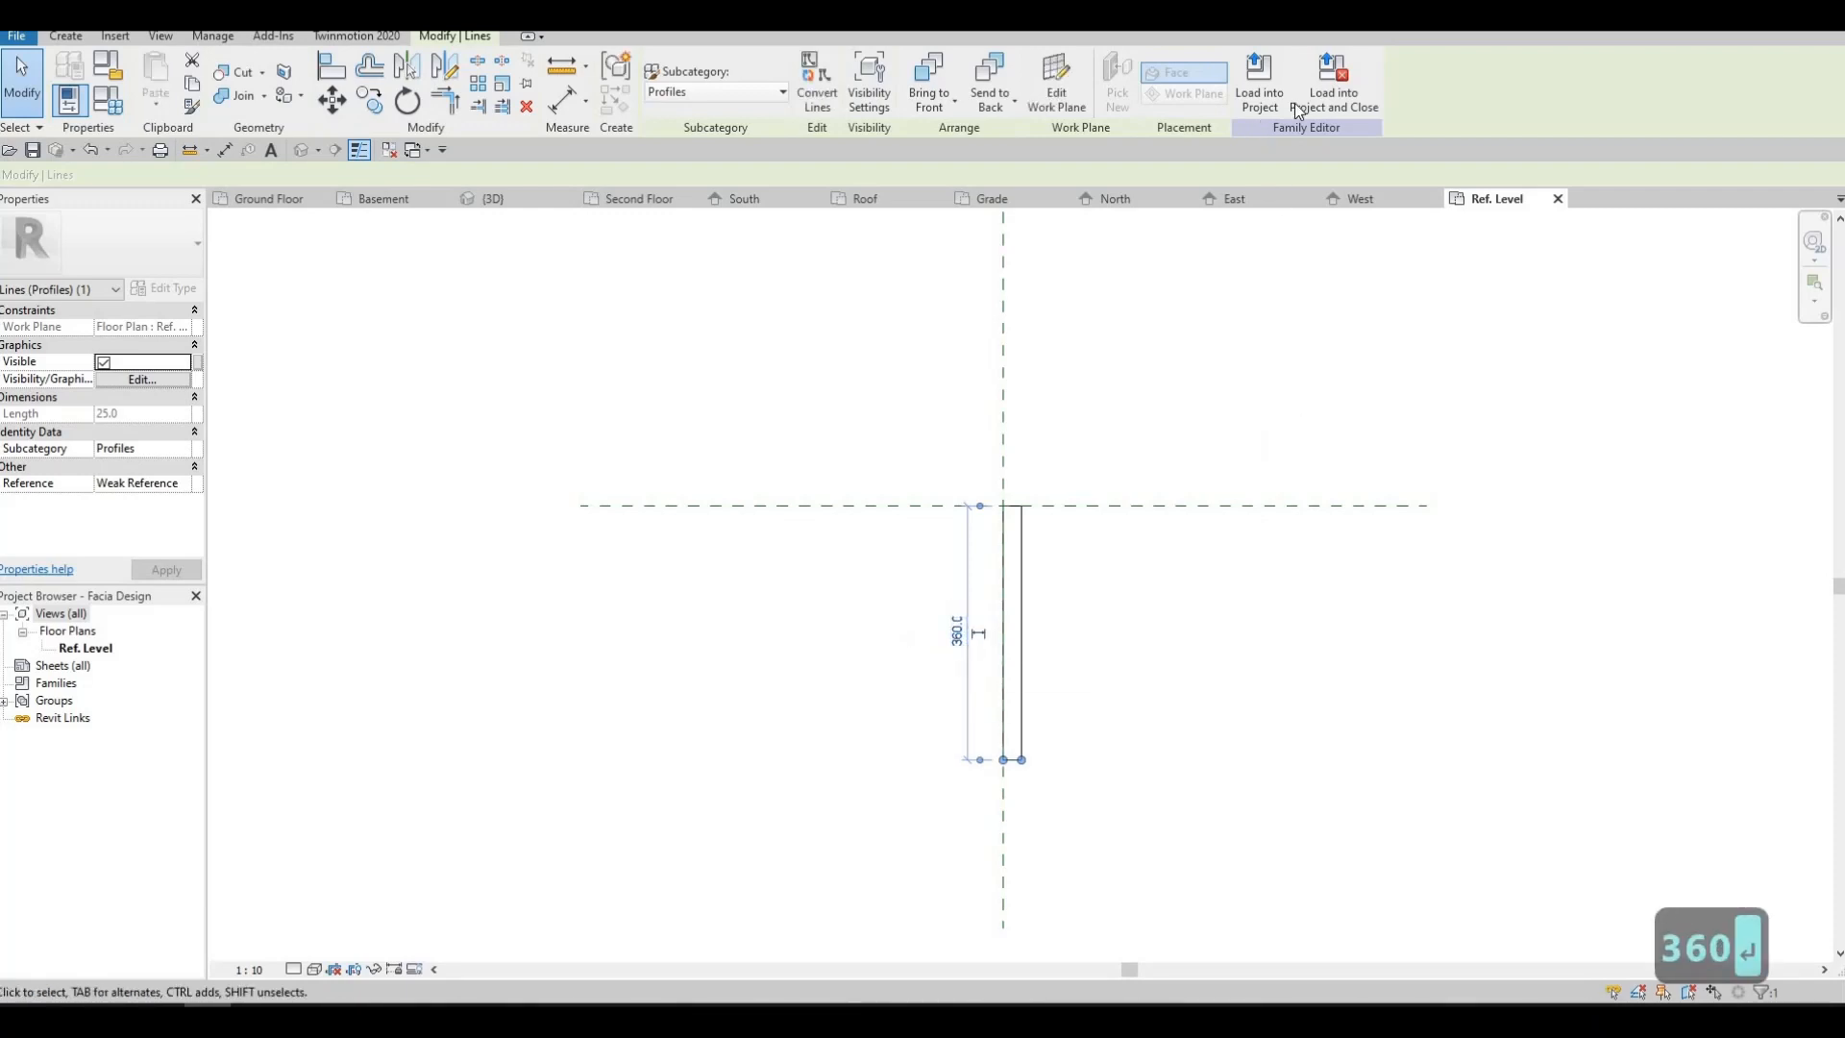
- Save the profile family, reload it into the House project over the existing version and check the fascia in 3D
left_click(1326, 94)
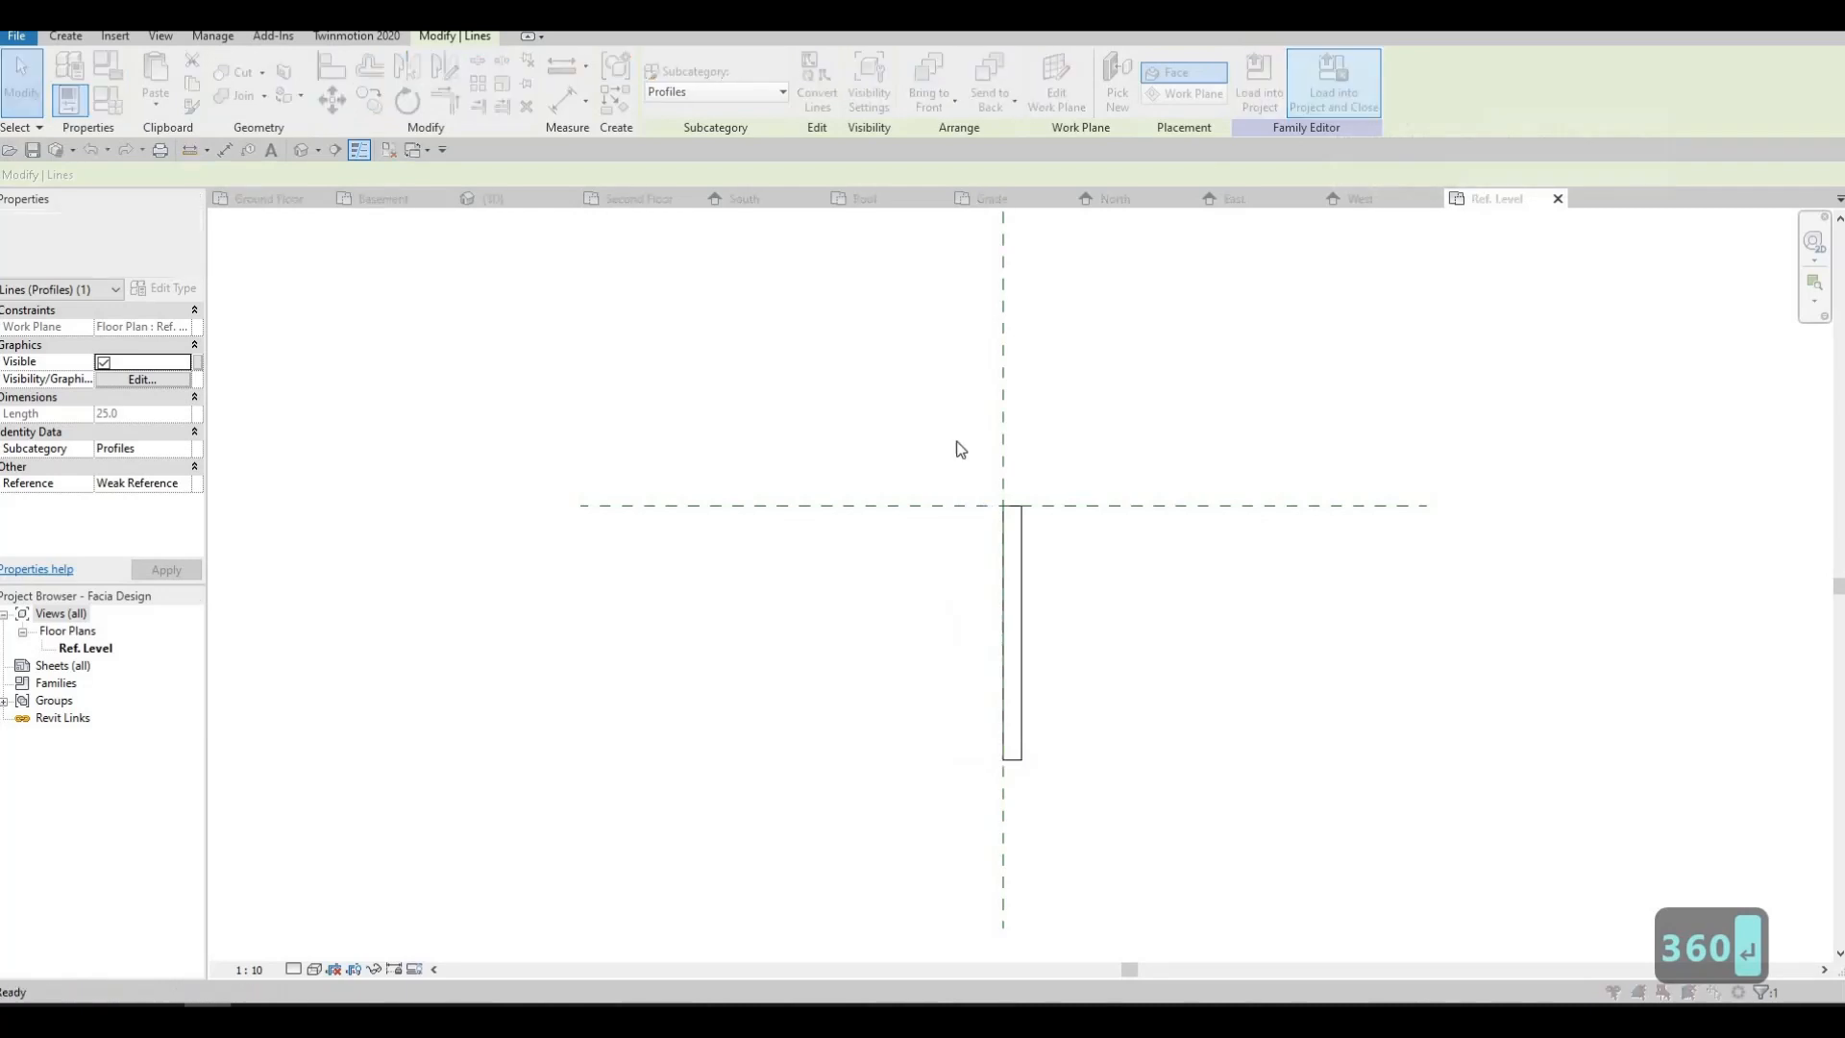
left_click(885, 510)
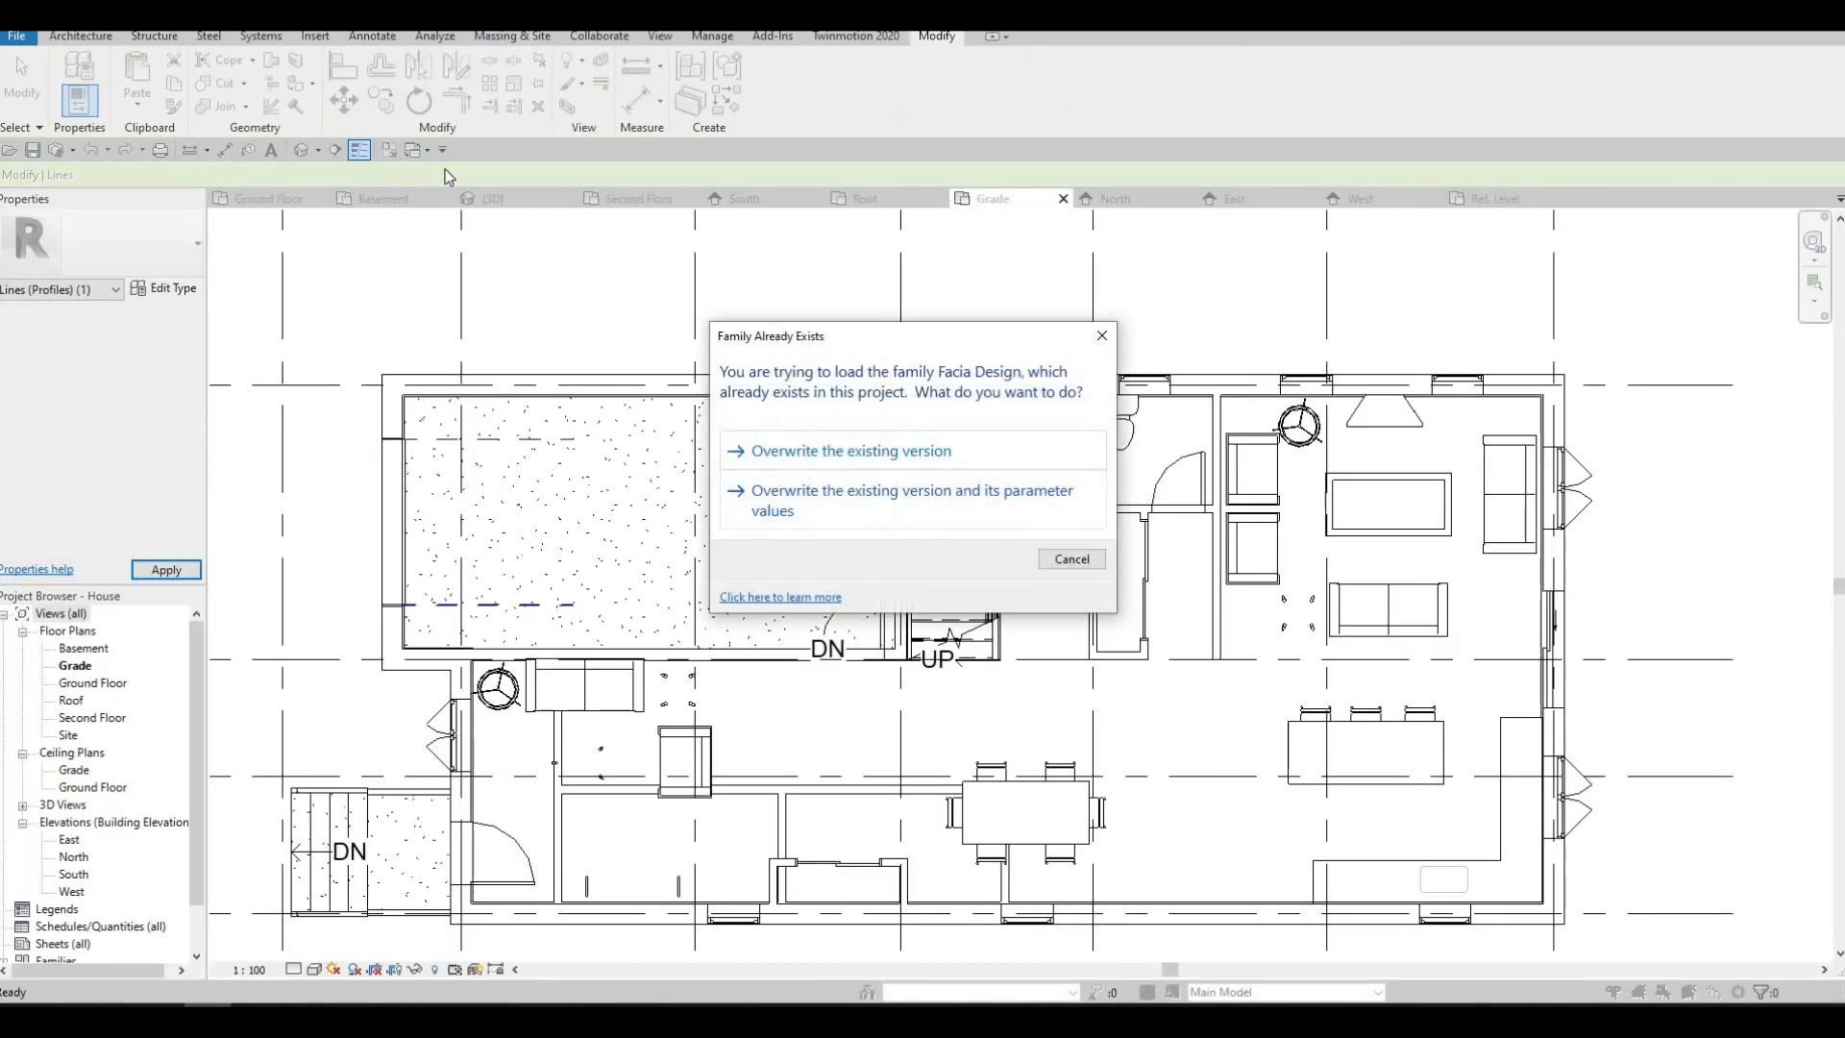
left_click(303, 152)
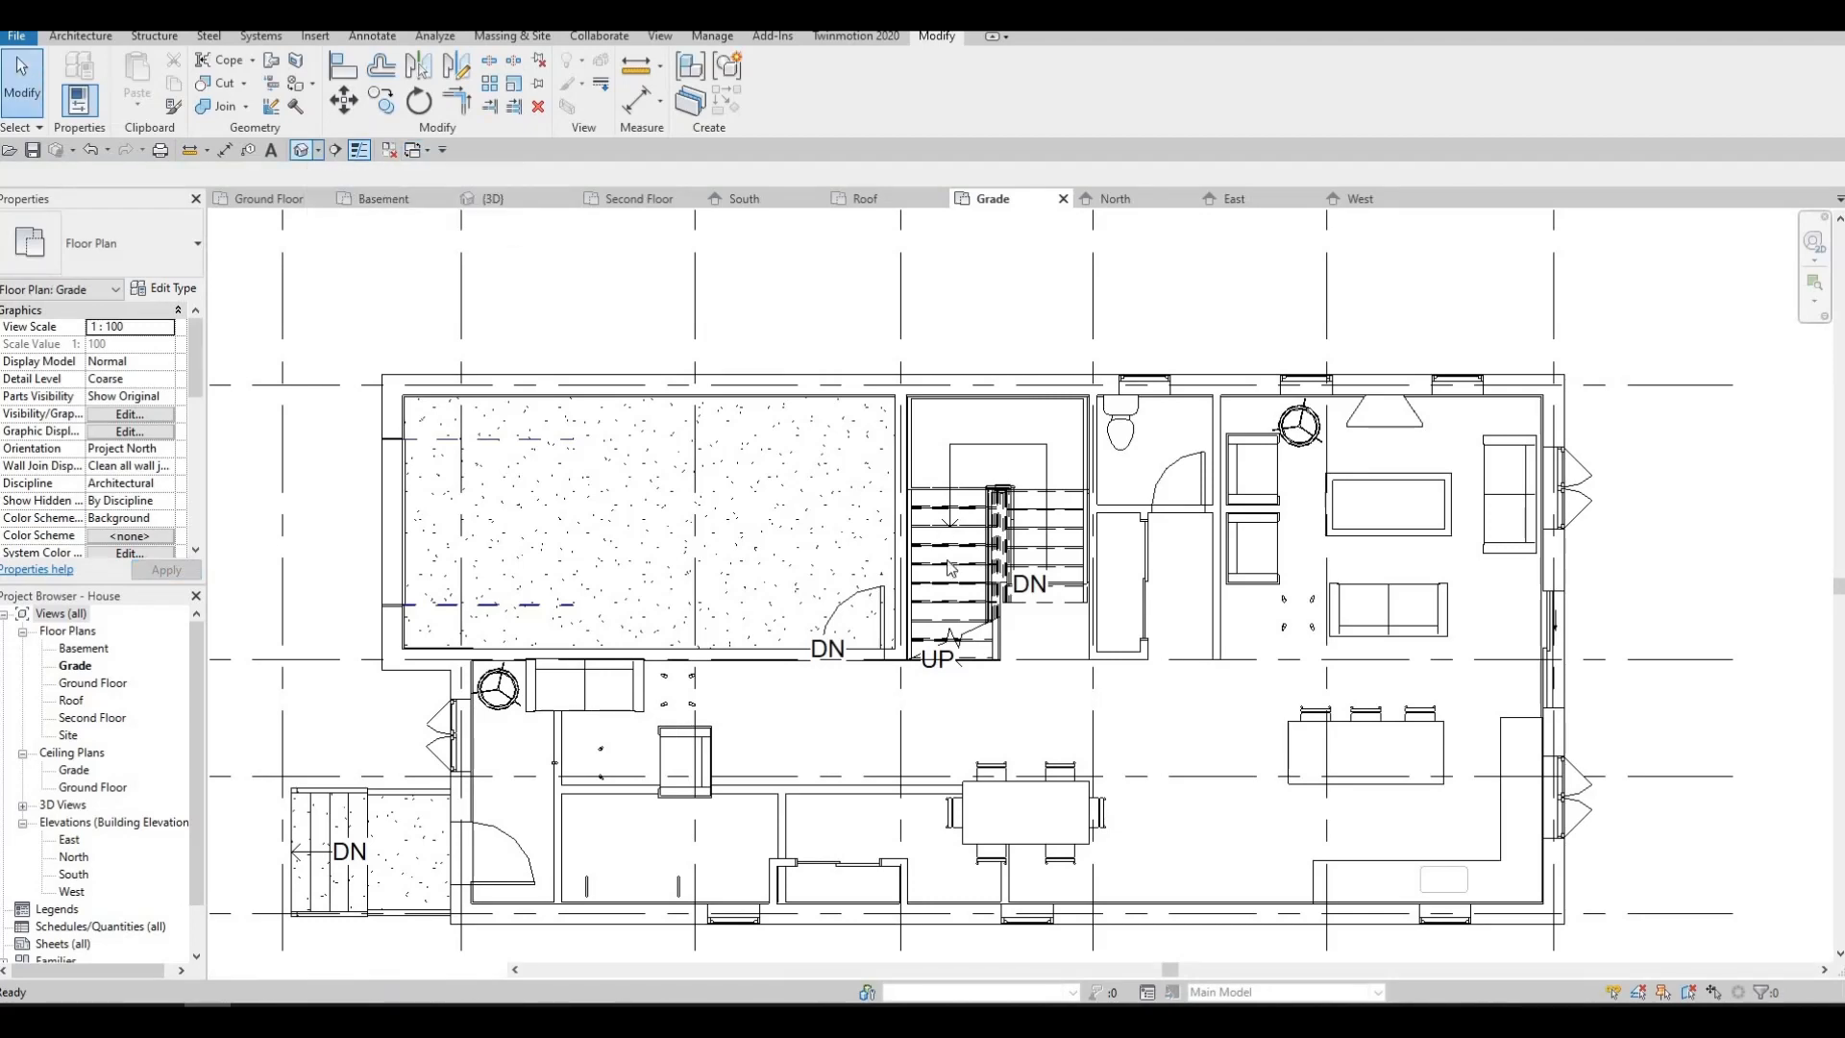
middle_click_drag(930, 470, 811, 539, "shift")
scroll(811, 541, "up", 2)
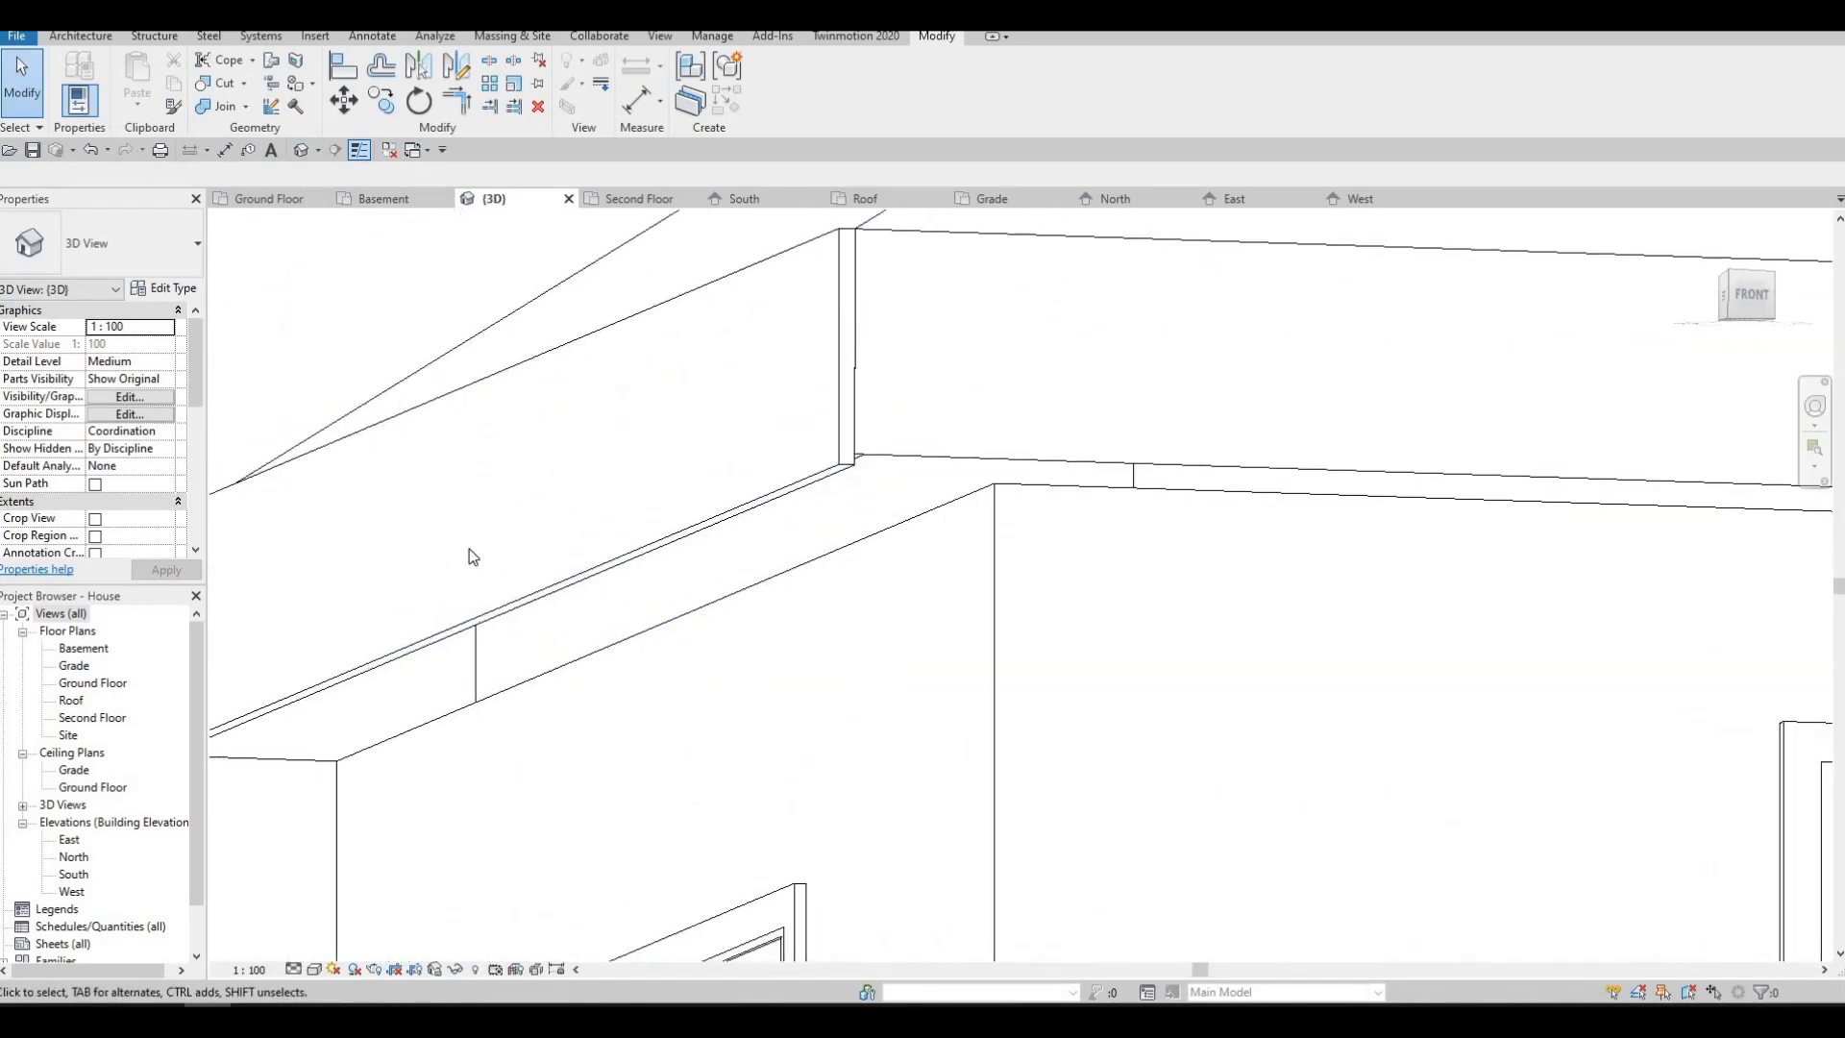
middle_click_drag(468, 550, 377, 550, "shift")
mouse_move(586, 563)
middle_mouse_down("shift")
mouse_move(677, 552)
mouse_move(675, 595)
mouse_move(595, 582)
middle_mouse_up("shift")
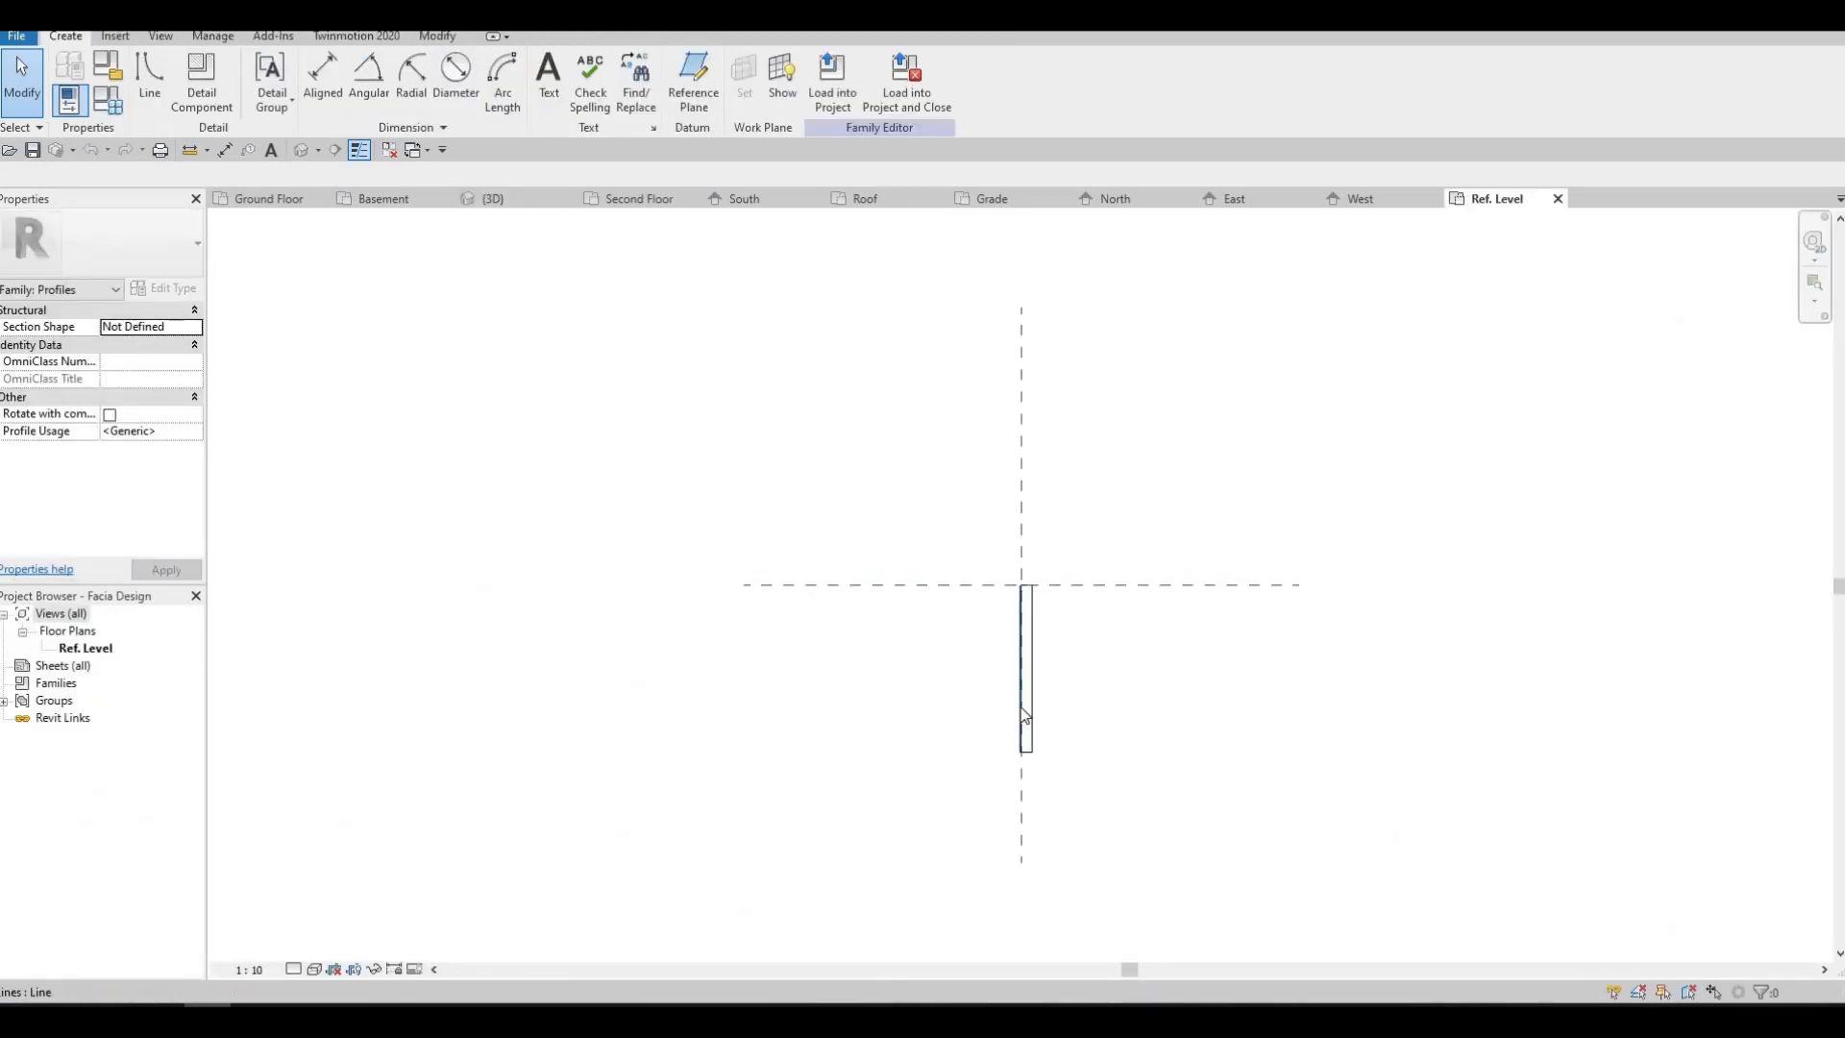
- Set the height of the fascia rectangle in the Facia Design family to 400 mm
left_click(1019, 722)
scroll(1025, 722, "up", 2)
key("Escape")
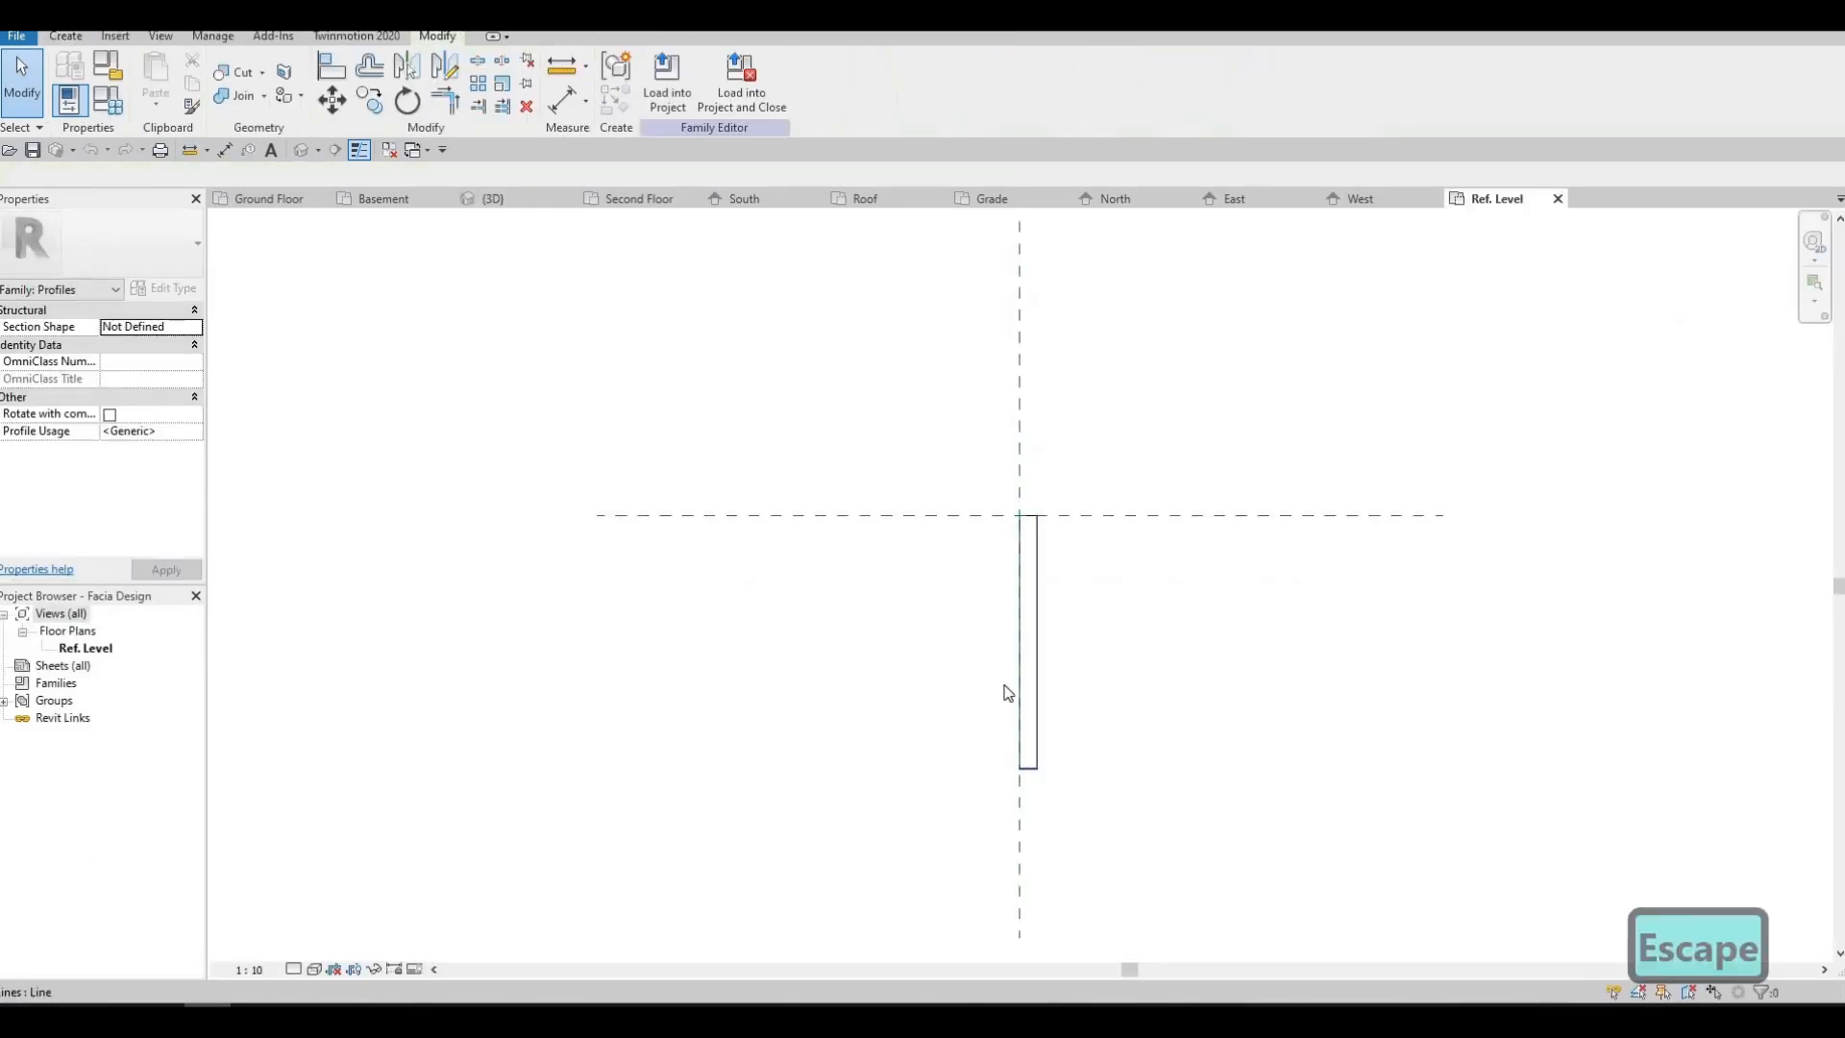
left_click(1005, 690)
left_click(974, 641)
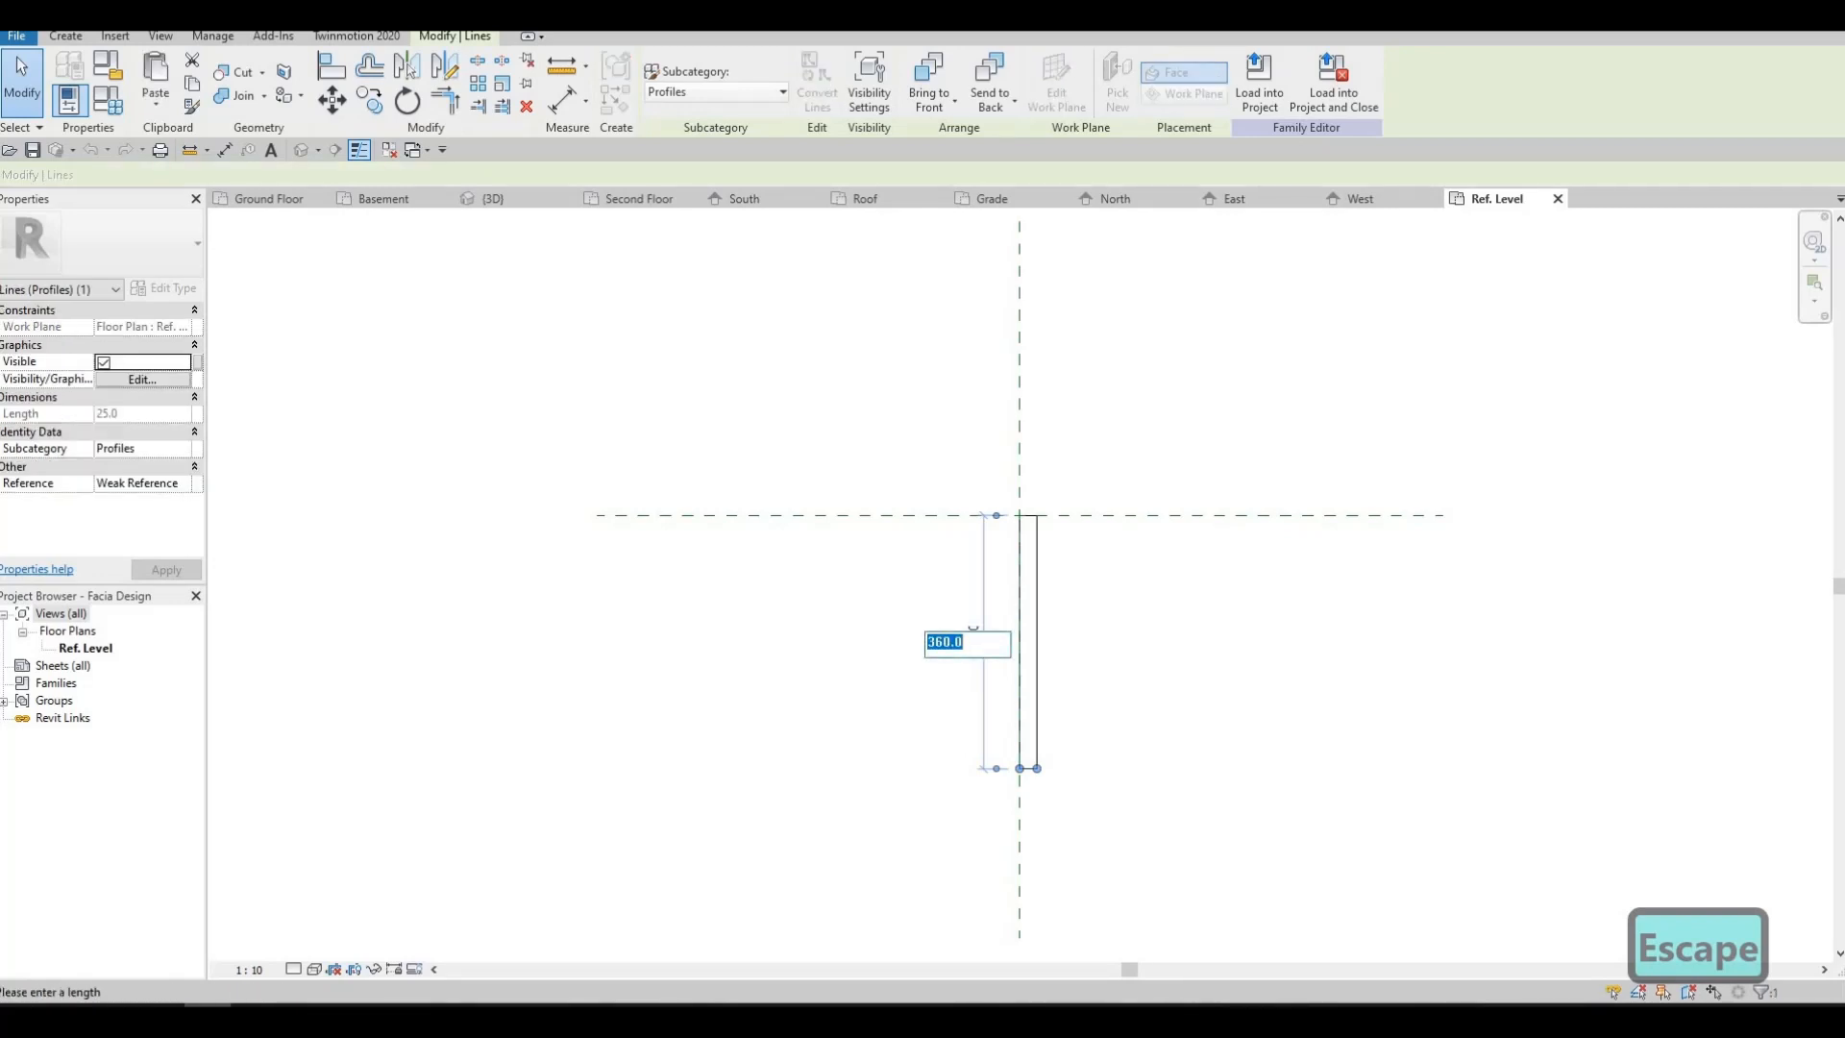
type("400")
key("Return")
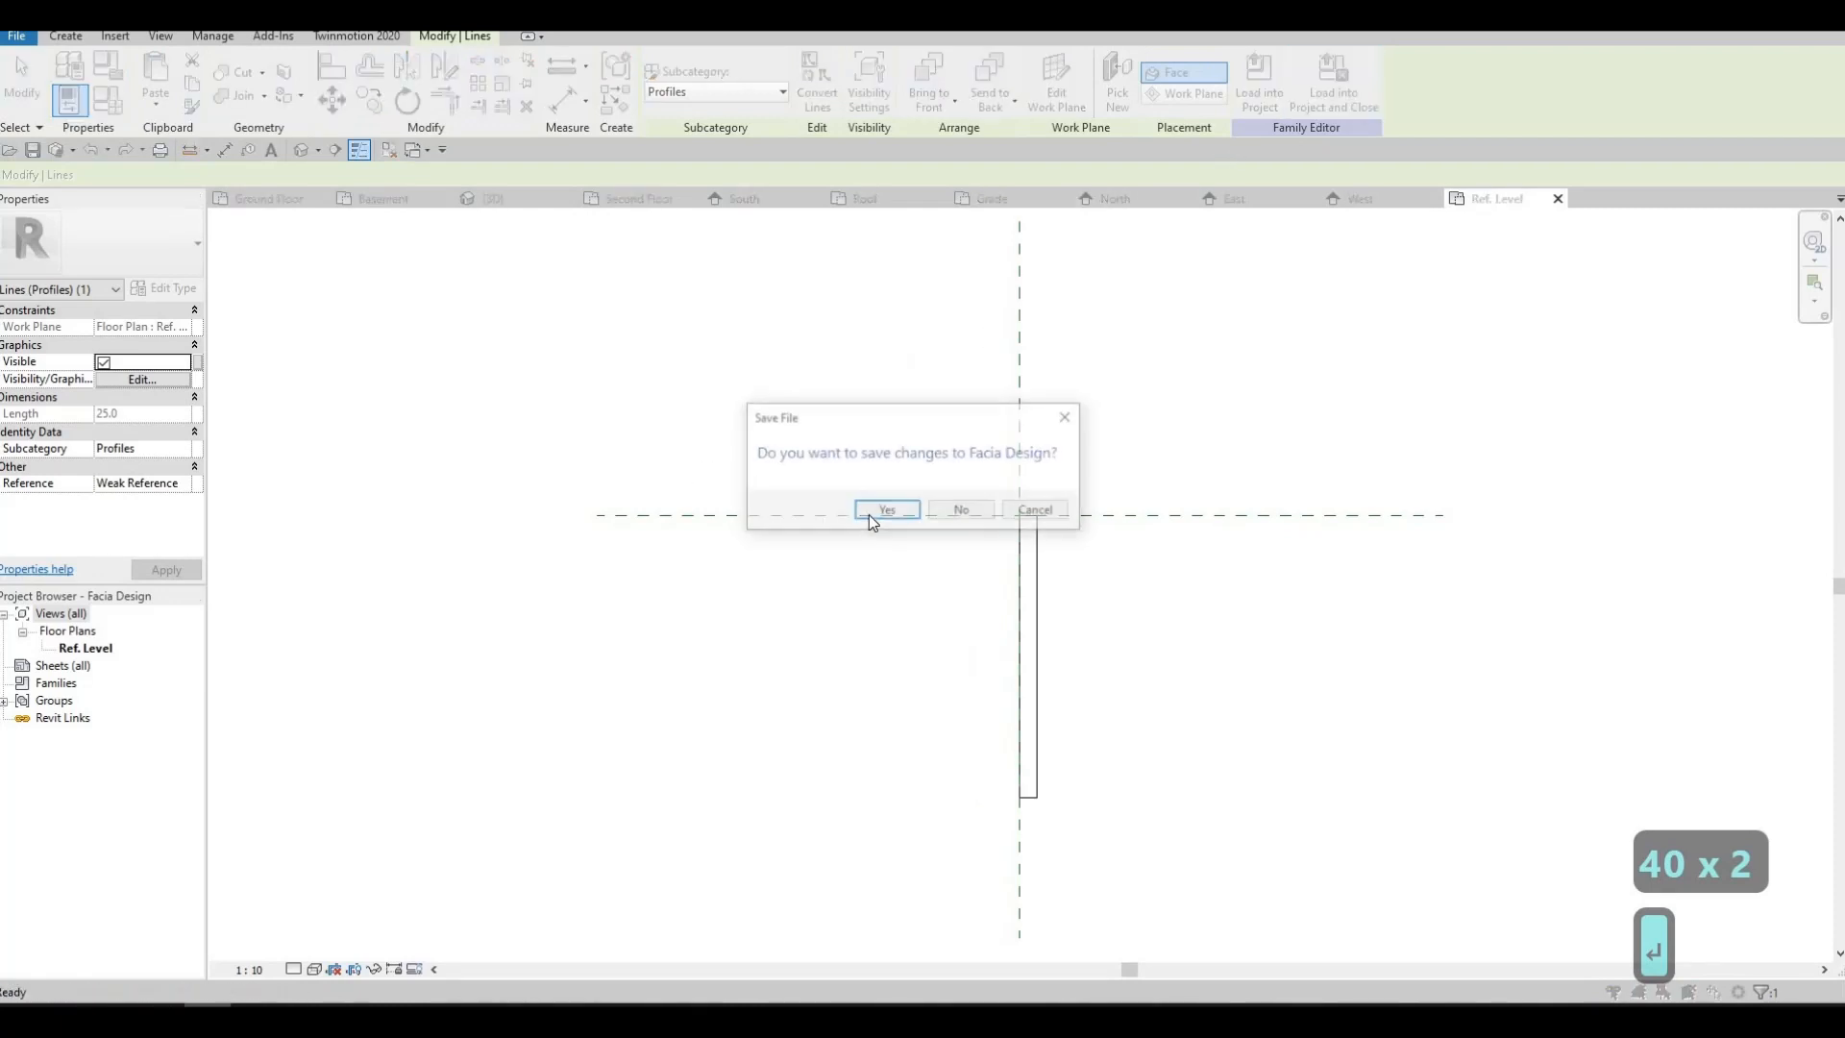
- Save the resized profile family, reload it into the project and compare the fascia with the roof edge in 3D
left_click(875, 515)
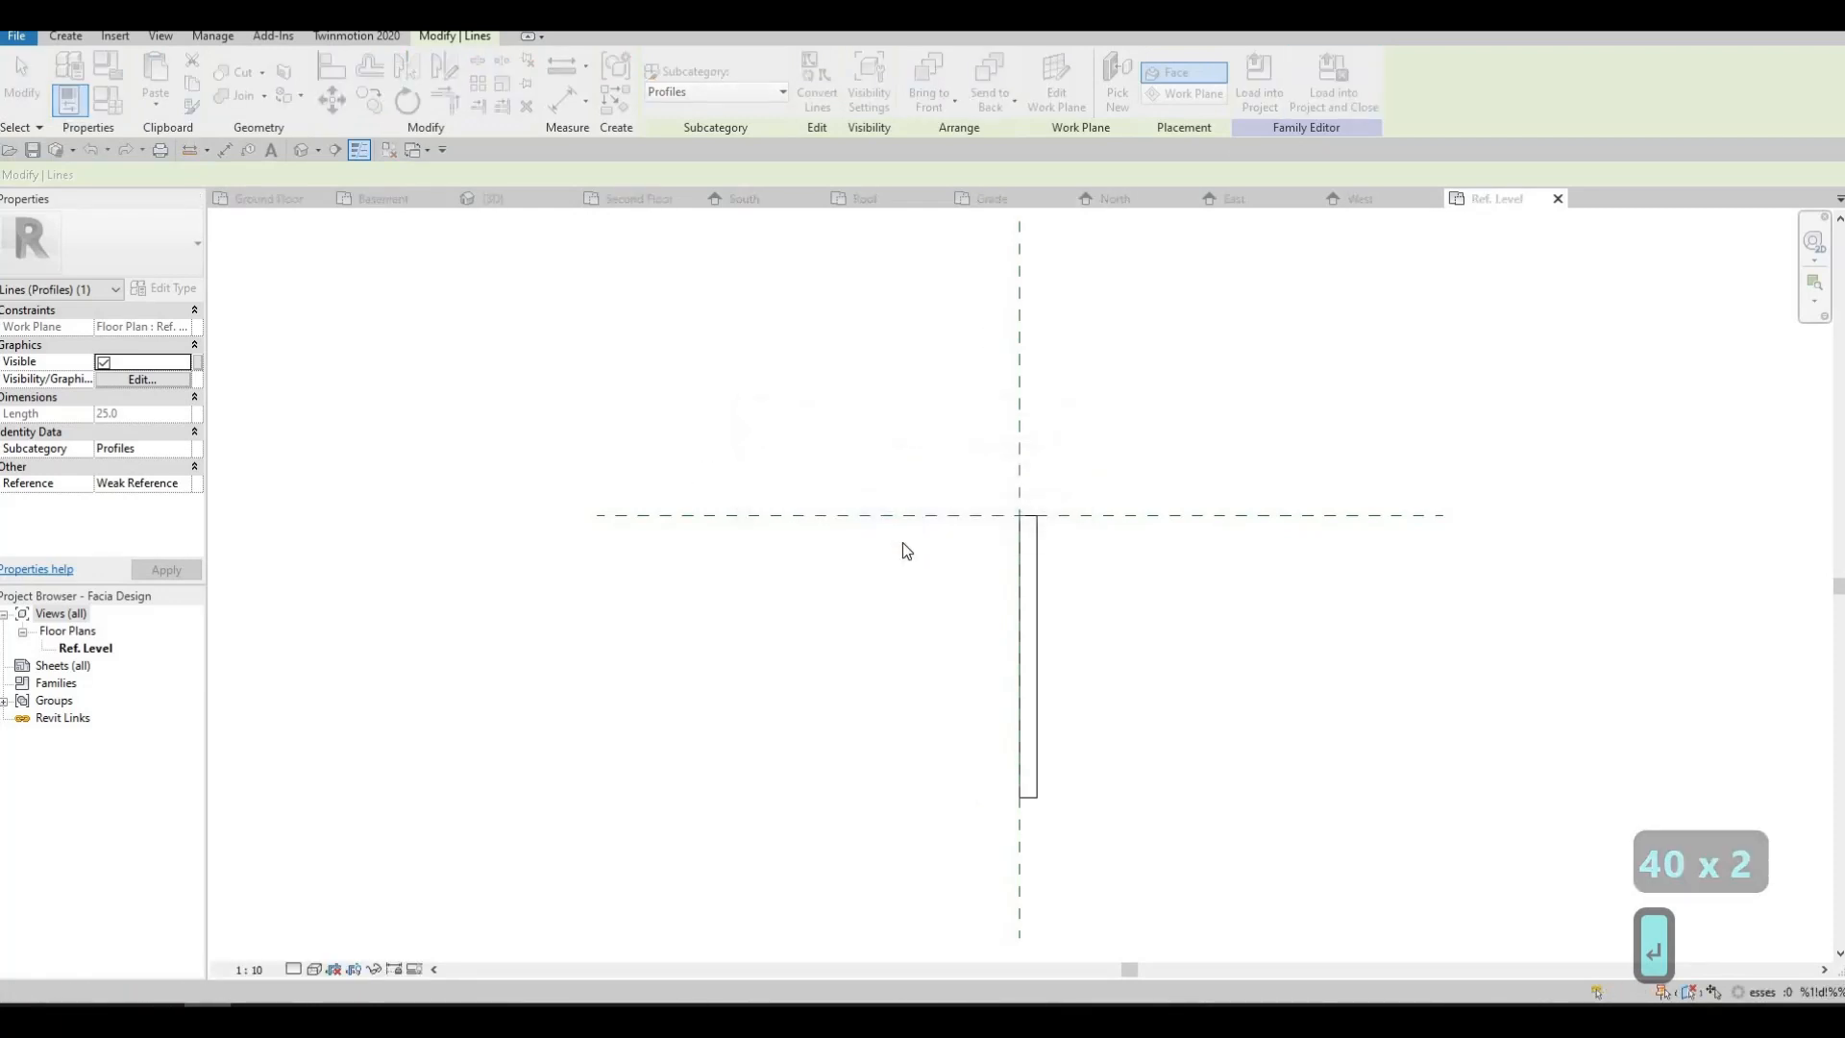
key("Return")
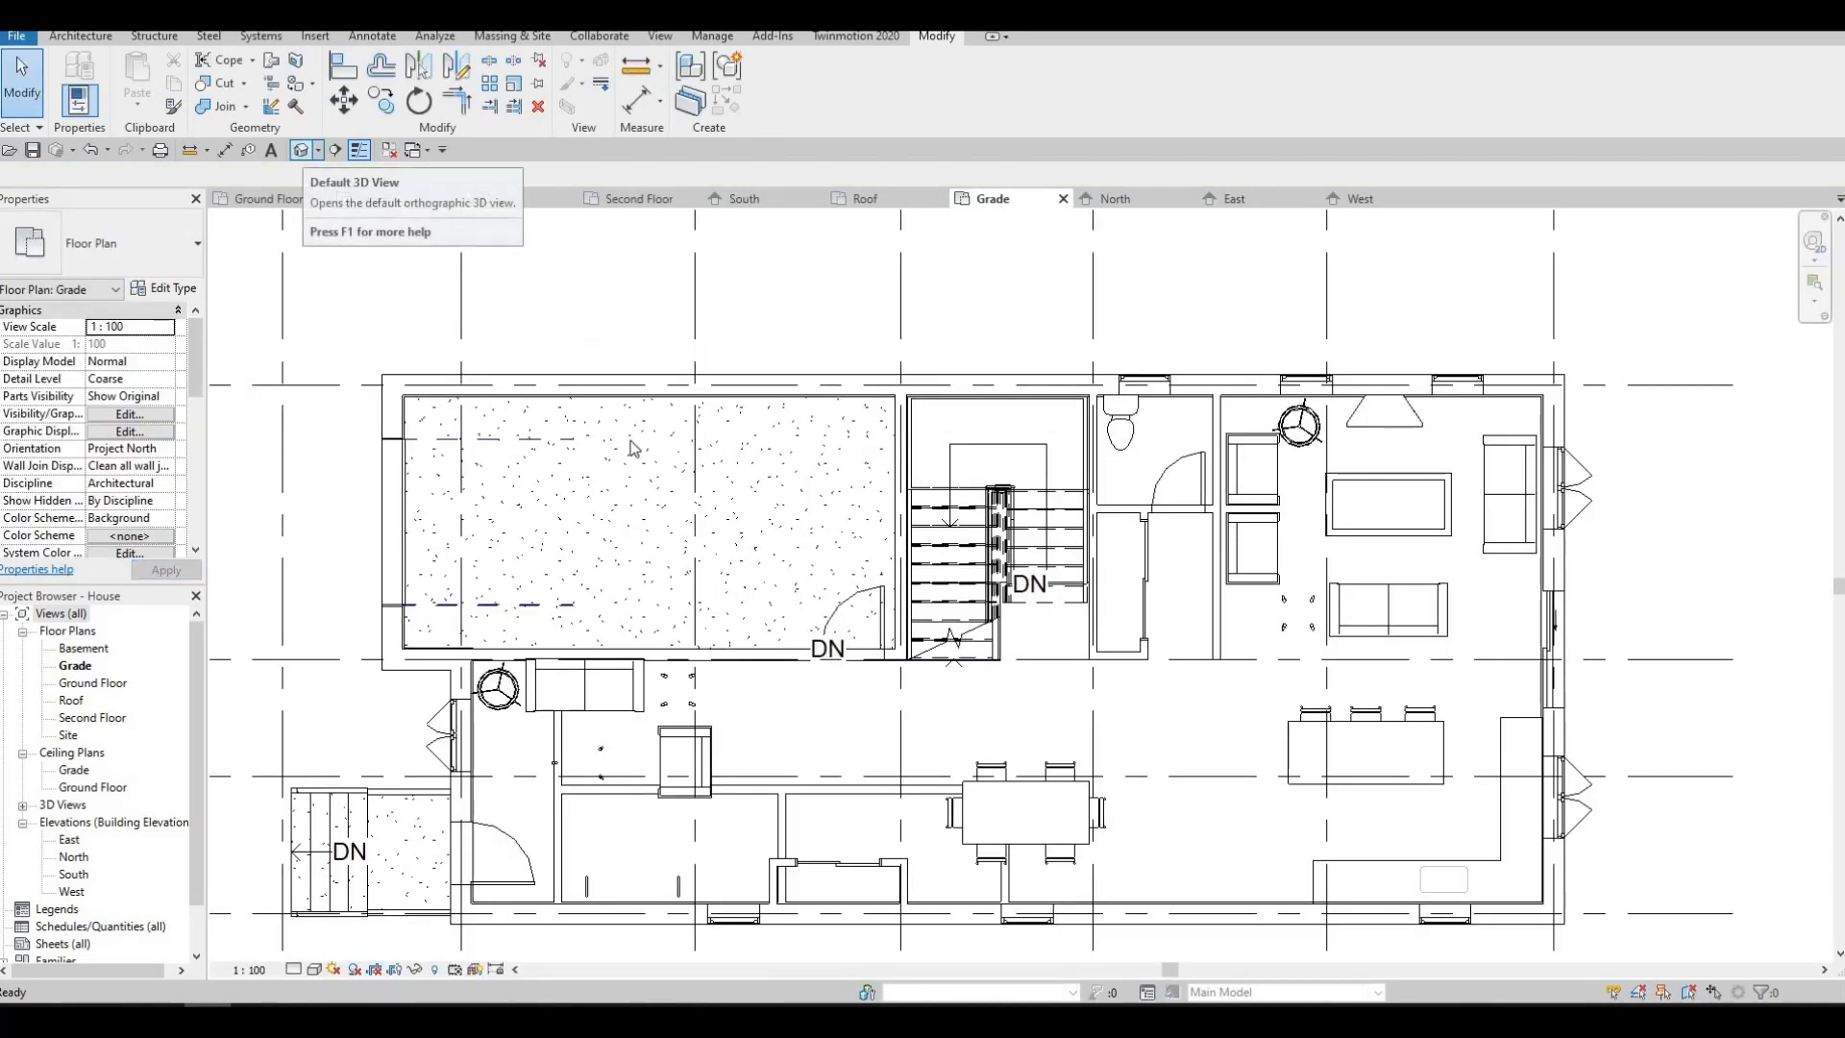
left_click(303, 151)
middle_click_drag(654, 476, 576, 605, "shift")
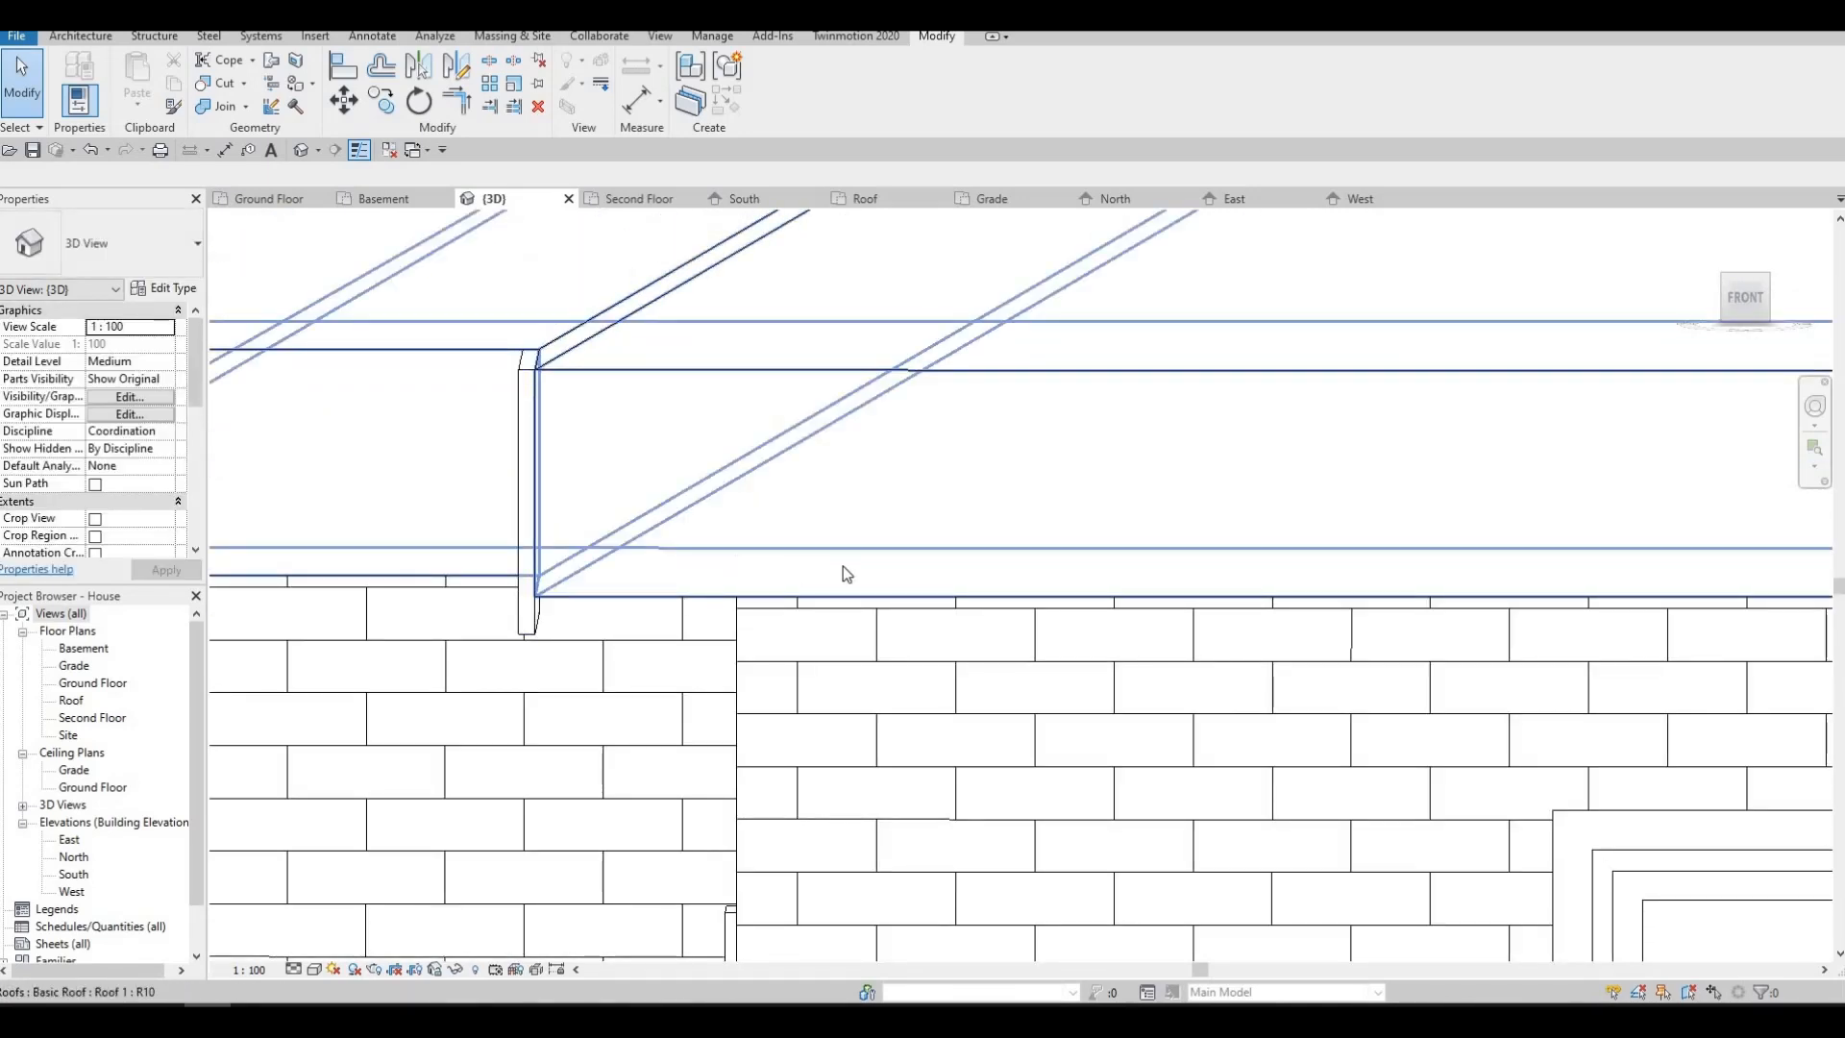
middle_click_drag(843, 573, 839, 562, "shift")
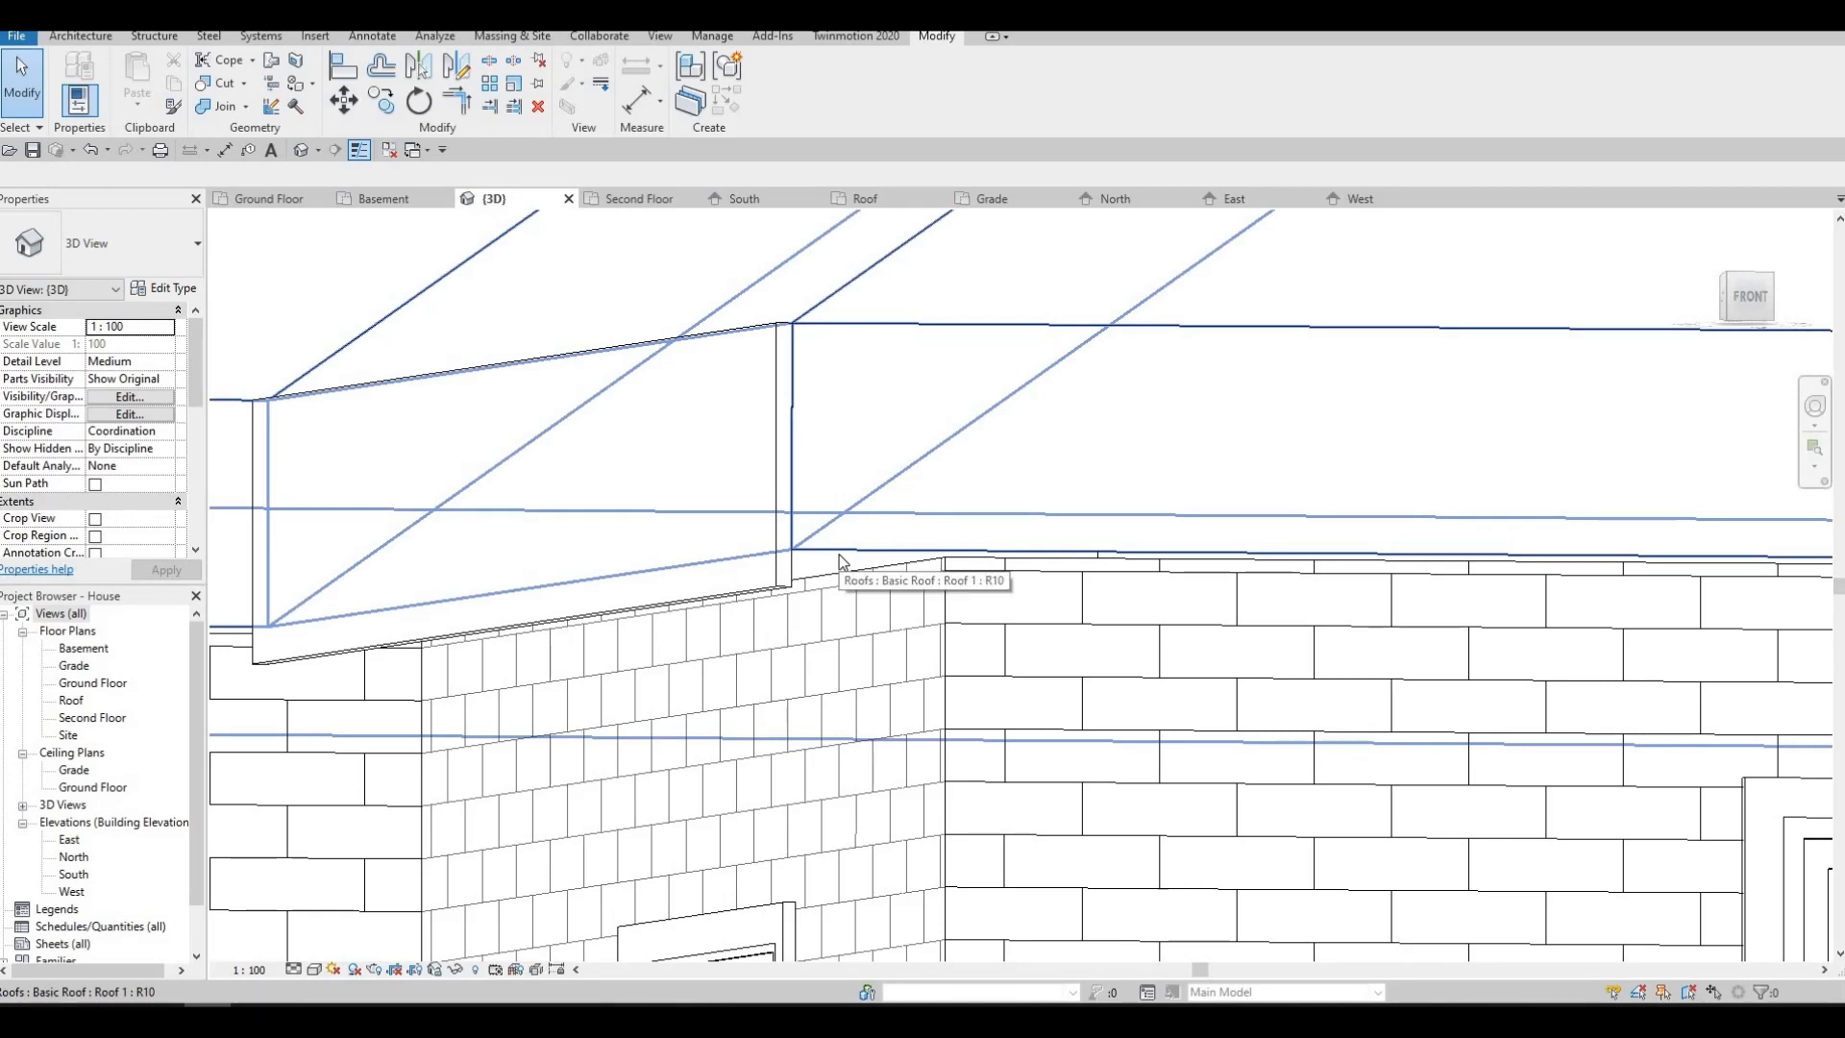
middle_click_drag(874, 533, 630, 439, "shift")
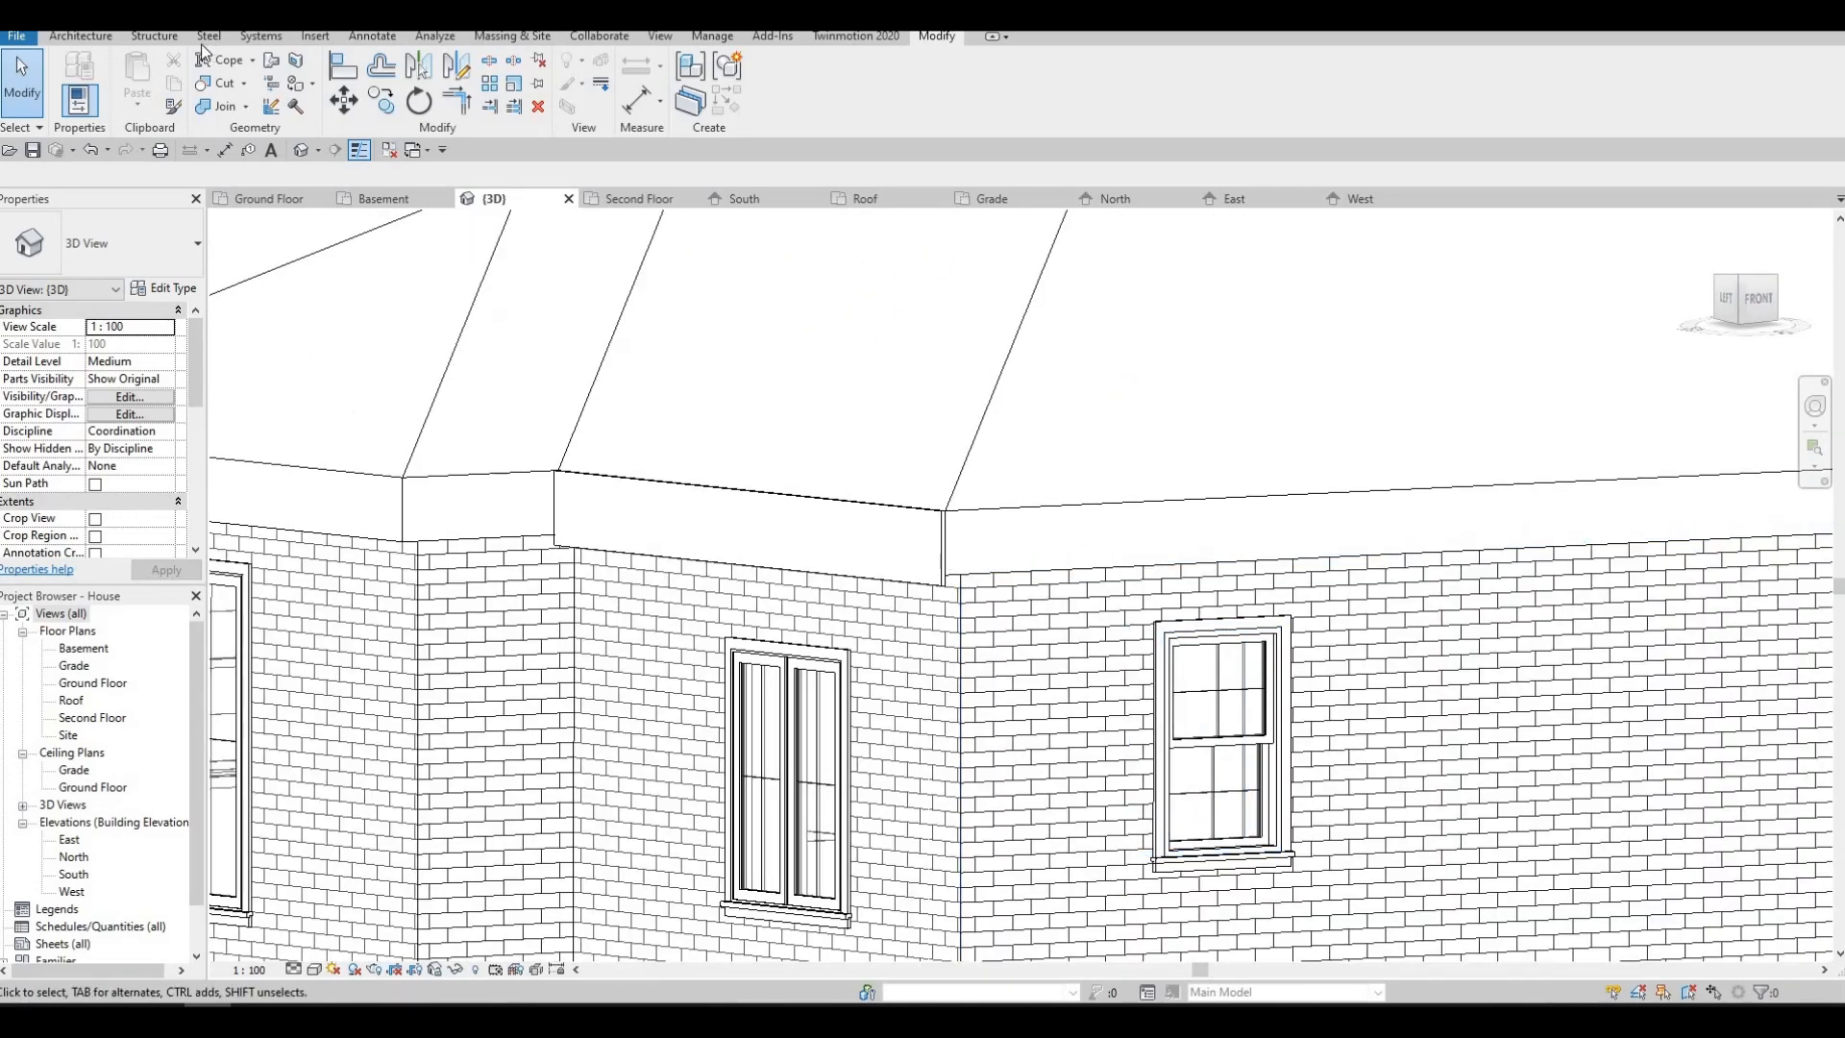
- Place fascia along the top edges of Roof 1 on the front, the short return and the left side of the house
left_click(81, 35)
left_click(350, 102)
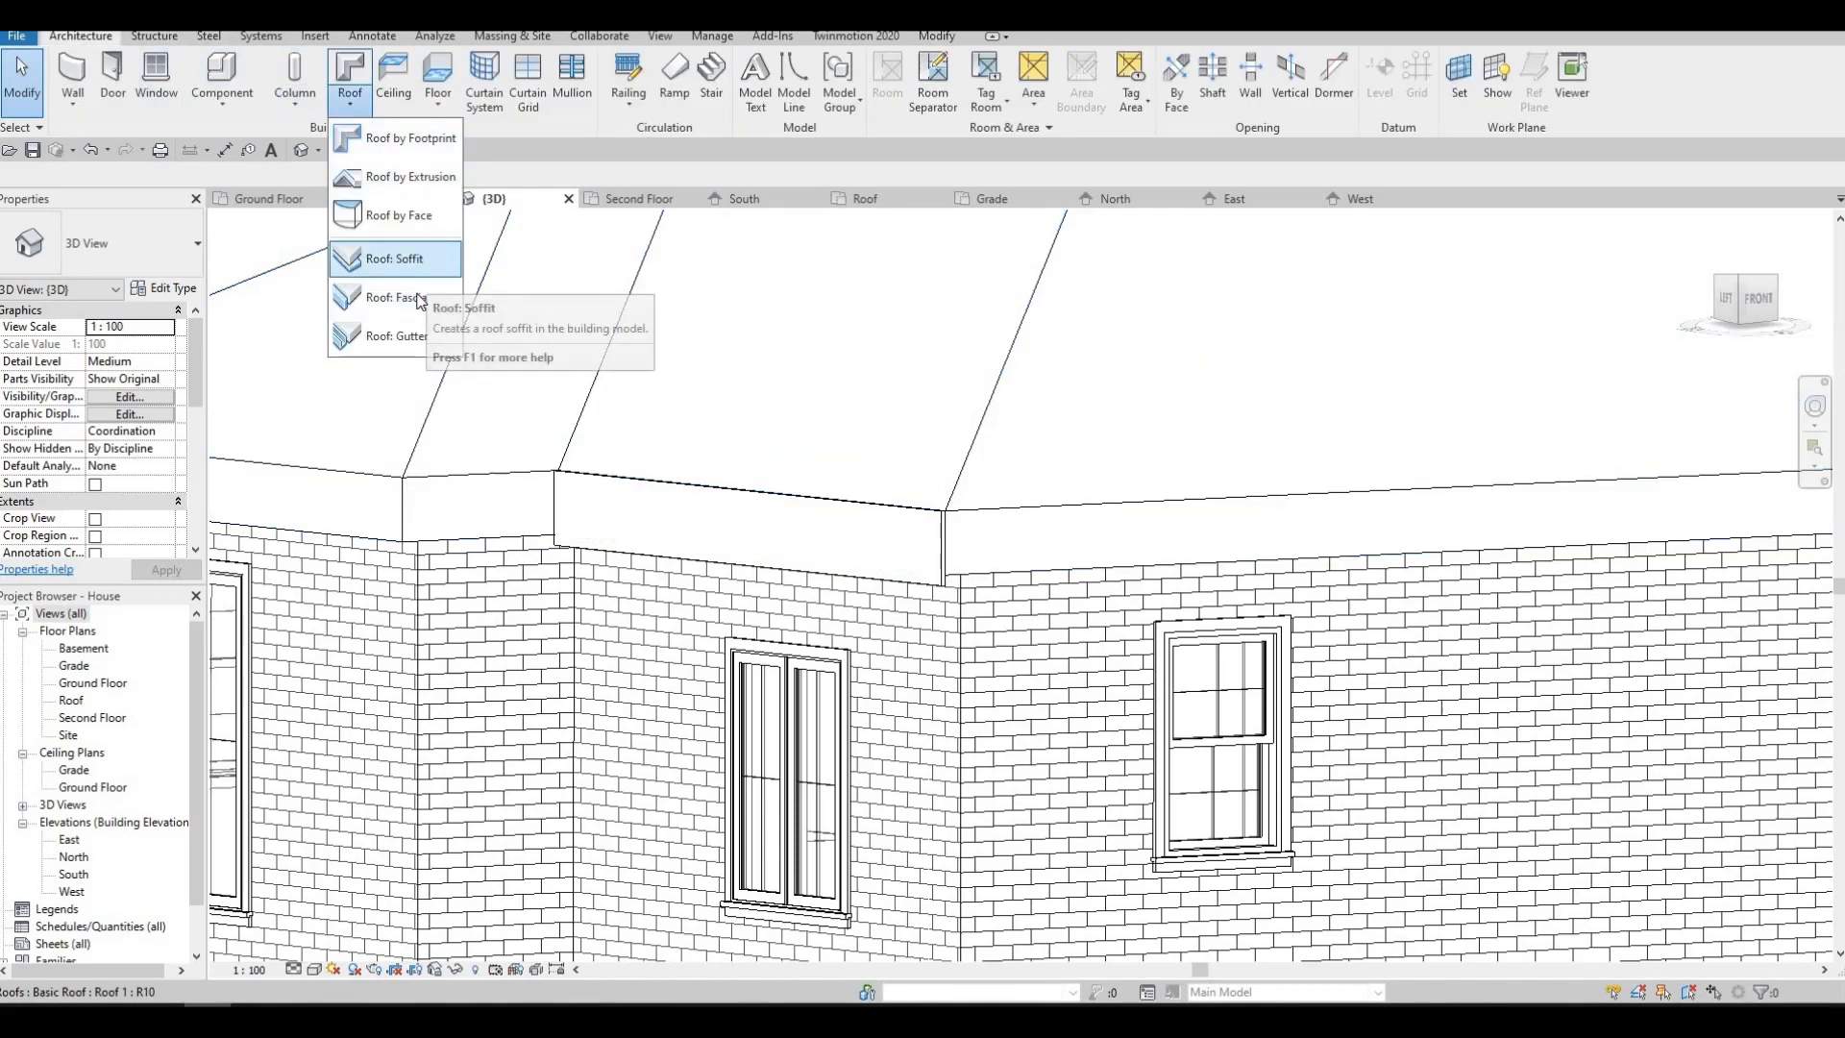
key("Return")
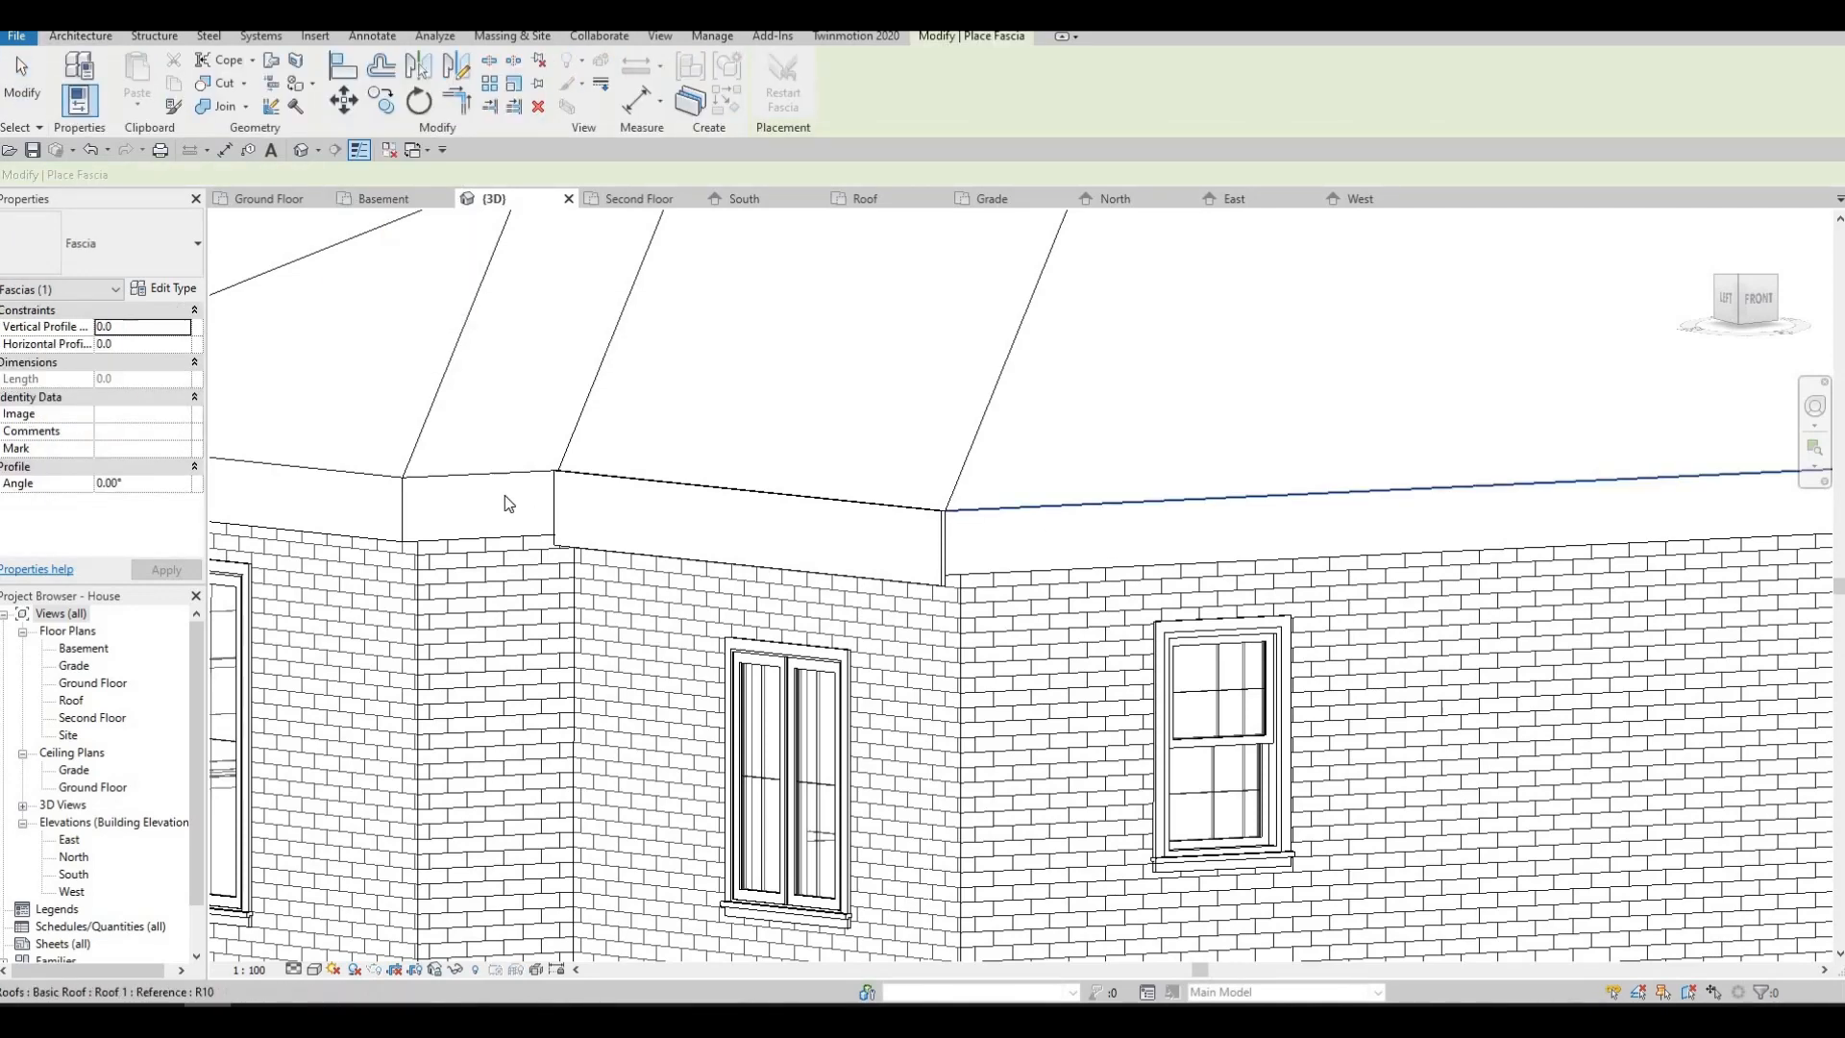
left_click(387, 483)
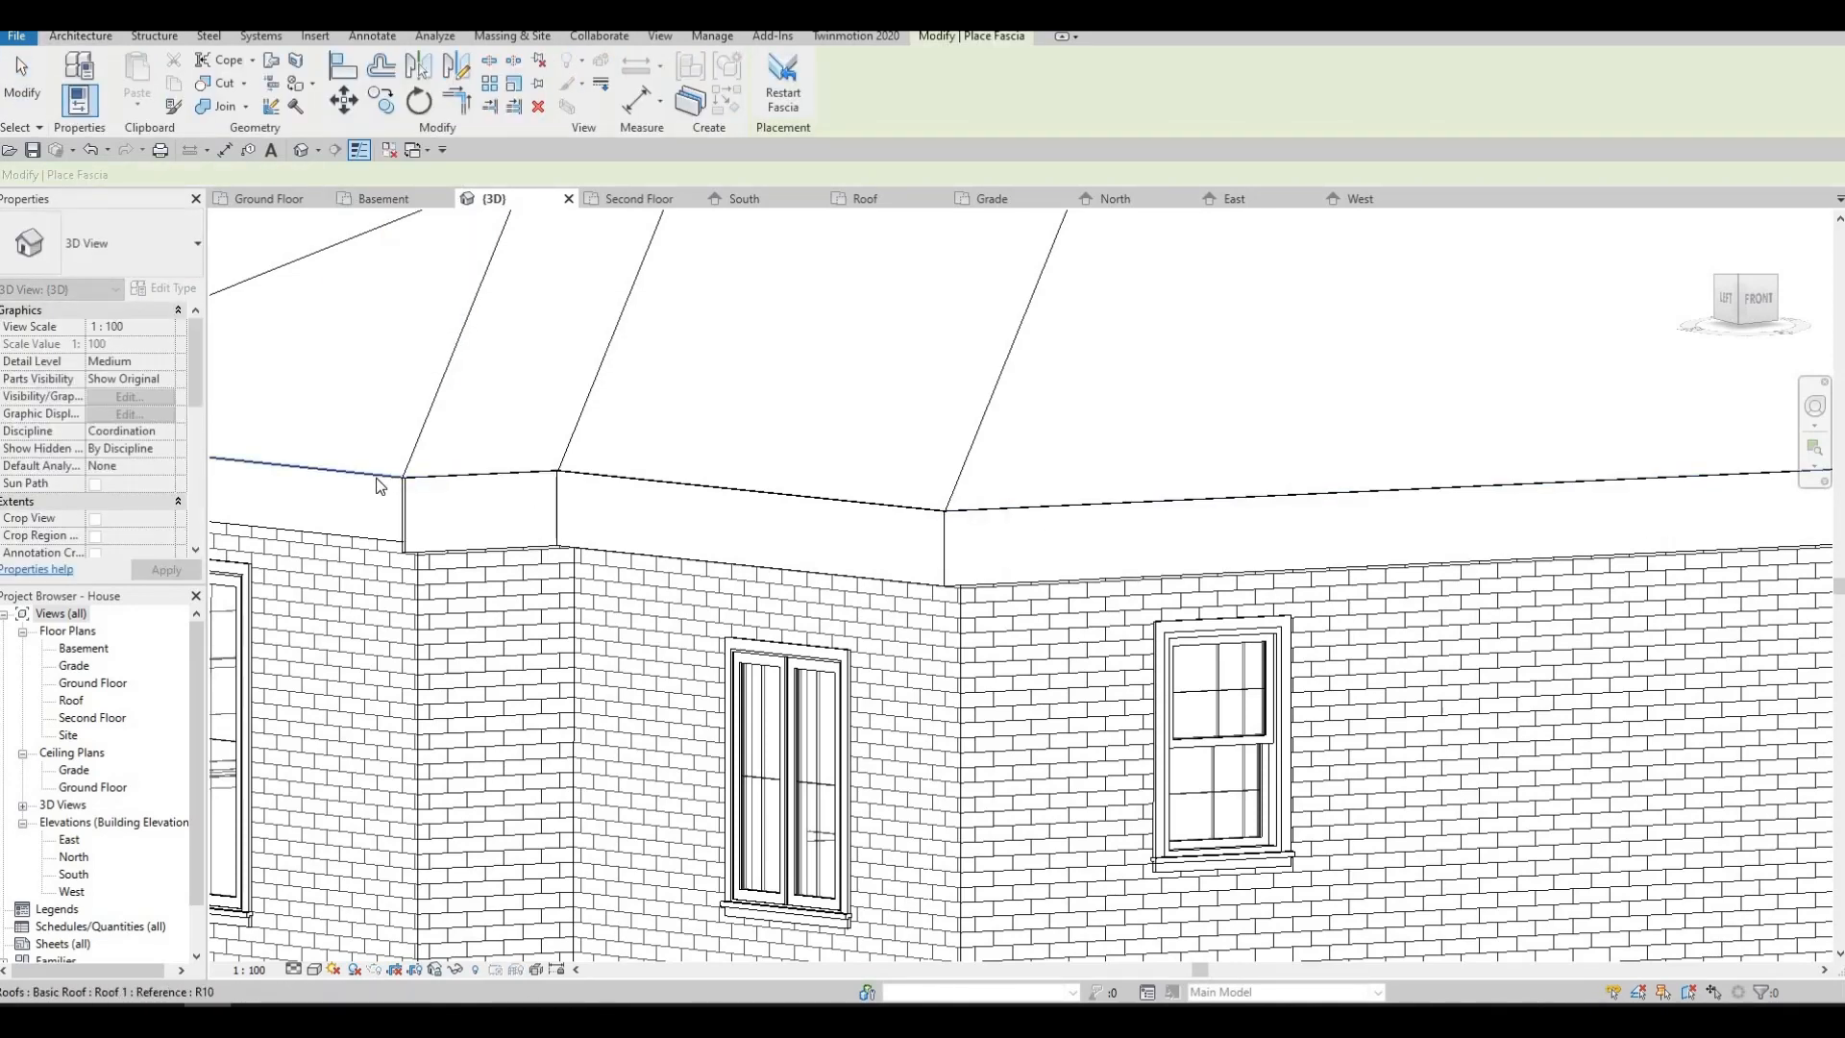
middle_click_drag(424, 531, 995, 577)
scroll(794, 538, "down", 2)
left_click(1140, 570)
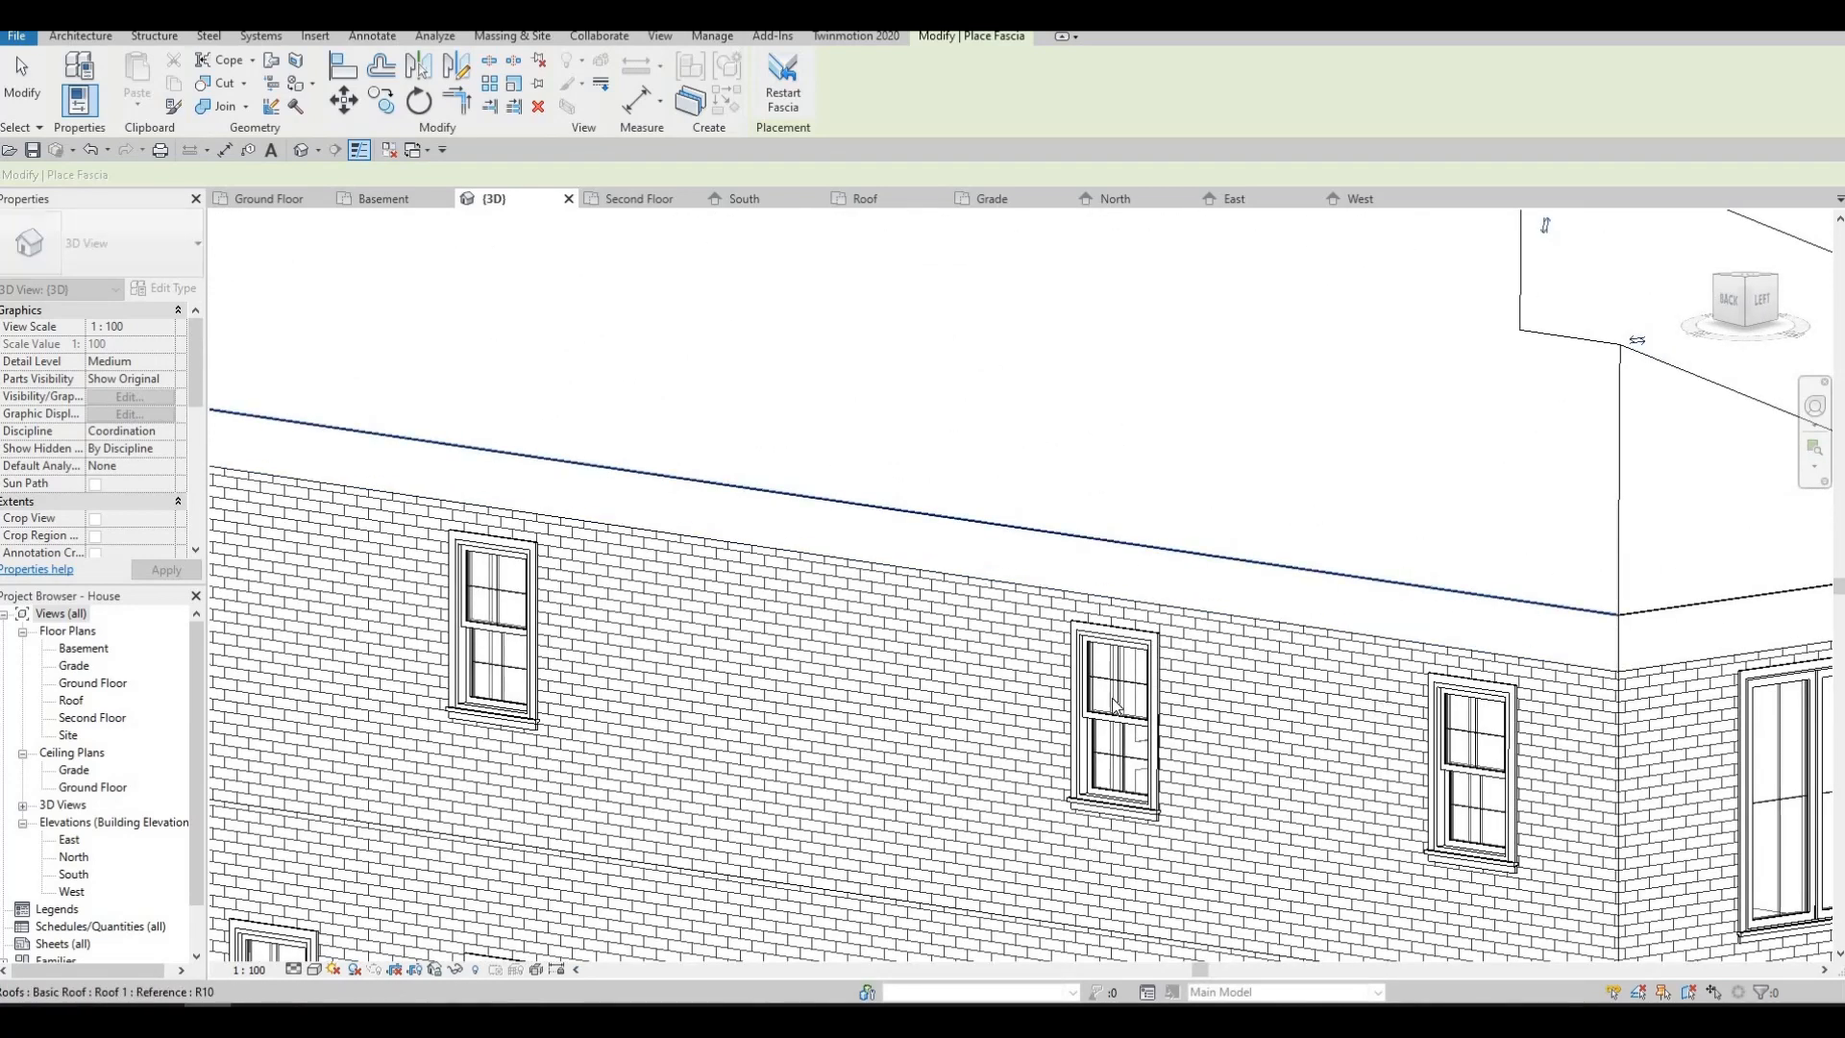
- Continue the fascia along the remaining roof edges at the back of the house and finish placing it
middle_click_drag(319, 468, 1044, 715)
middle_click_drag(326, 567, 960, 577, "shift")
middle_click_drag(1796, 915, 1084, 494)
scroll(433, 474, "down", 3)
middle_click_drag(567, 661, 718, 621, "shift")
middle_click_drag(989, 554, 1455, 693)
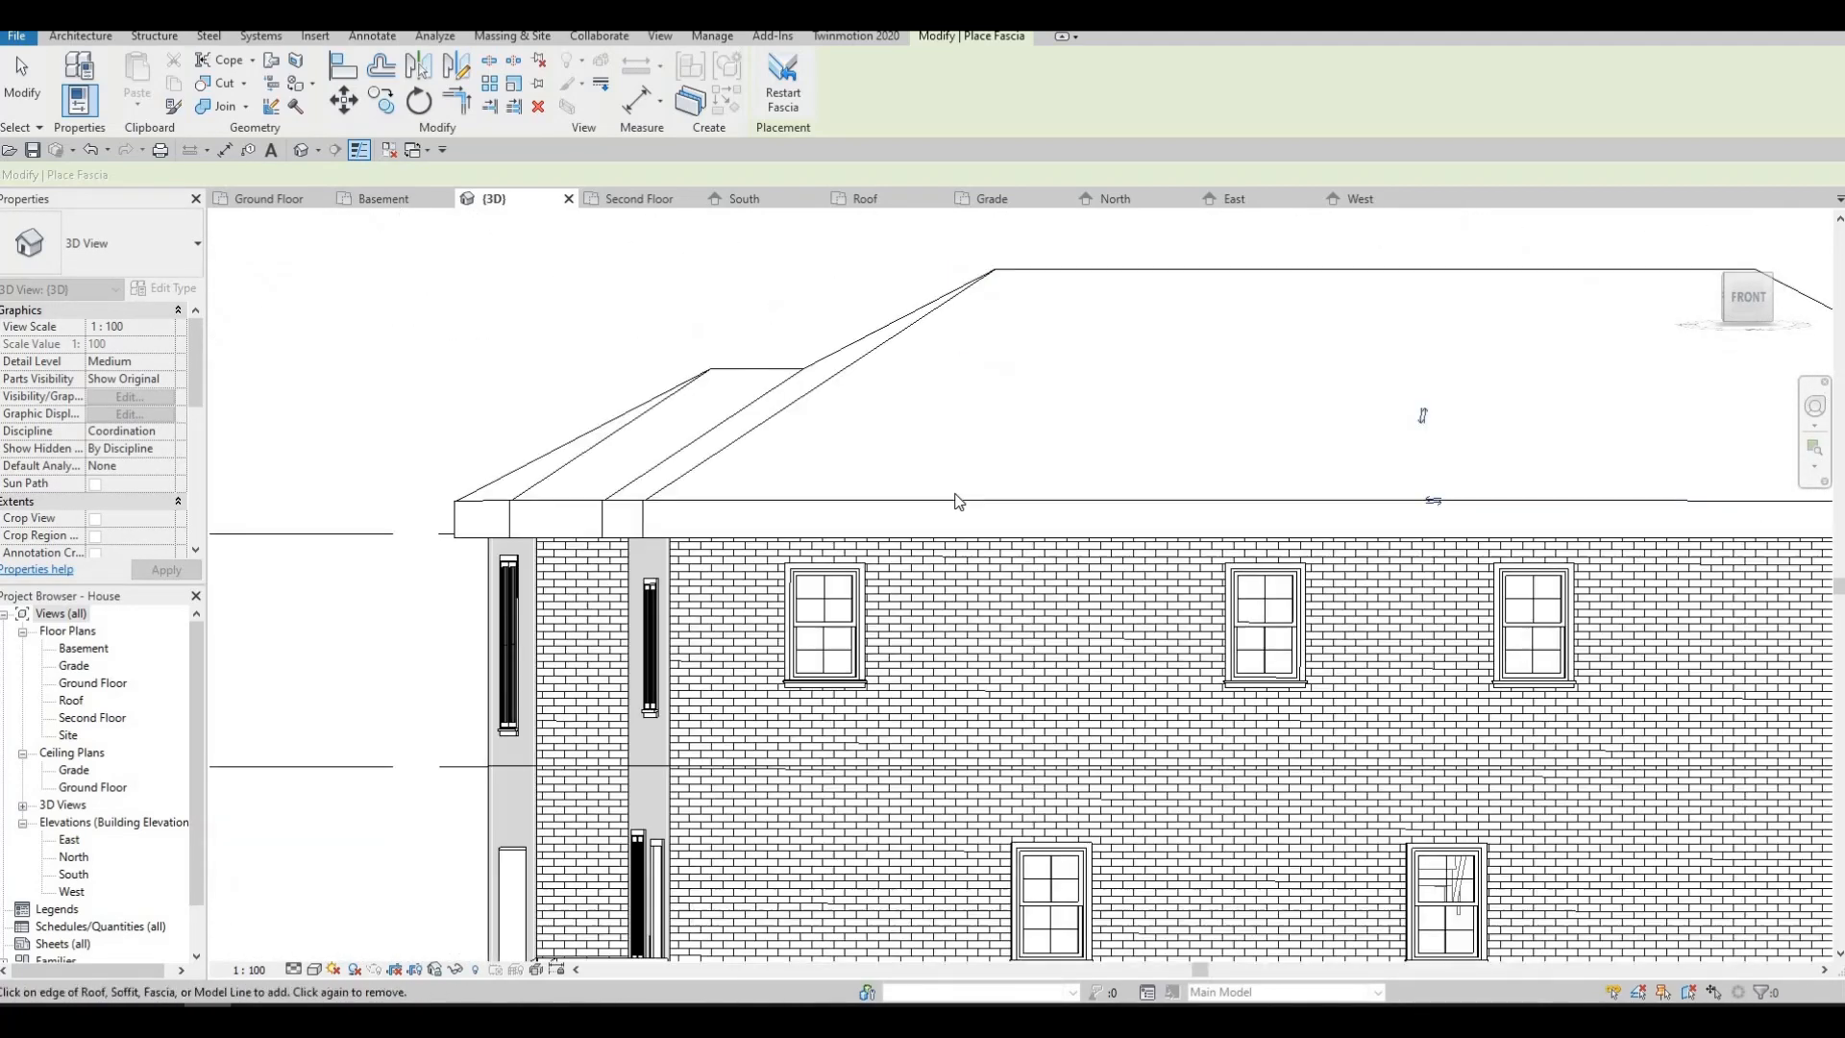
middle_click_drag(966, 460, 1143, 437, "shift")
scroll(968, 468, "up", 8)
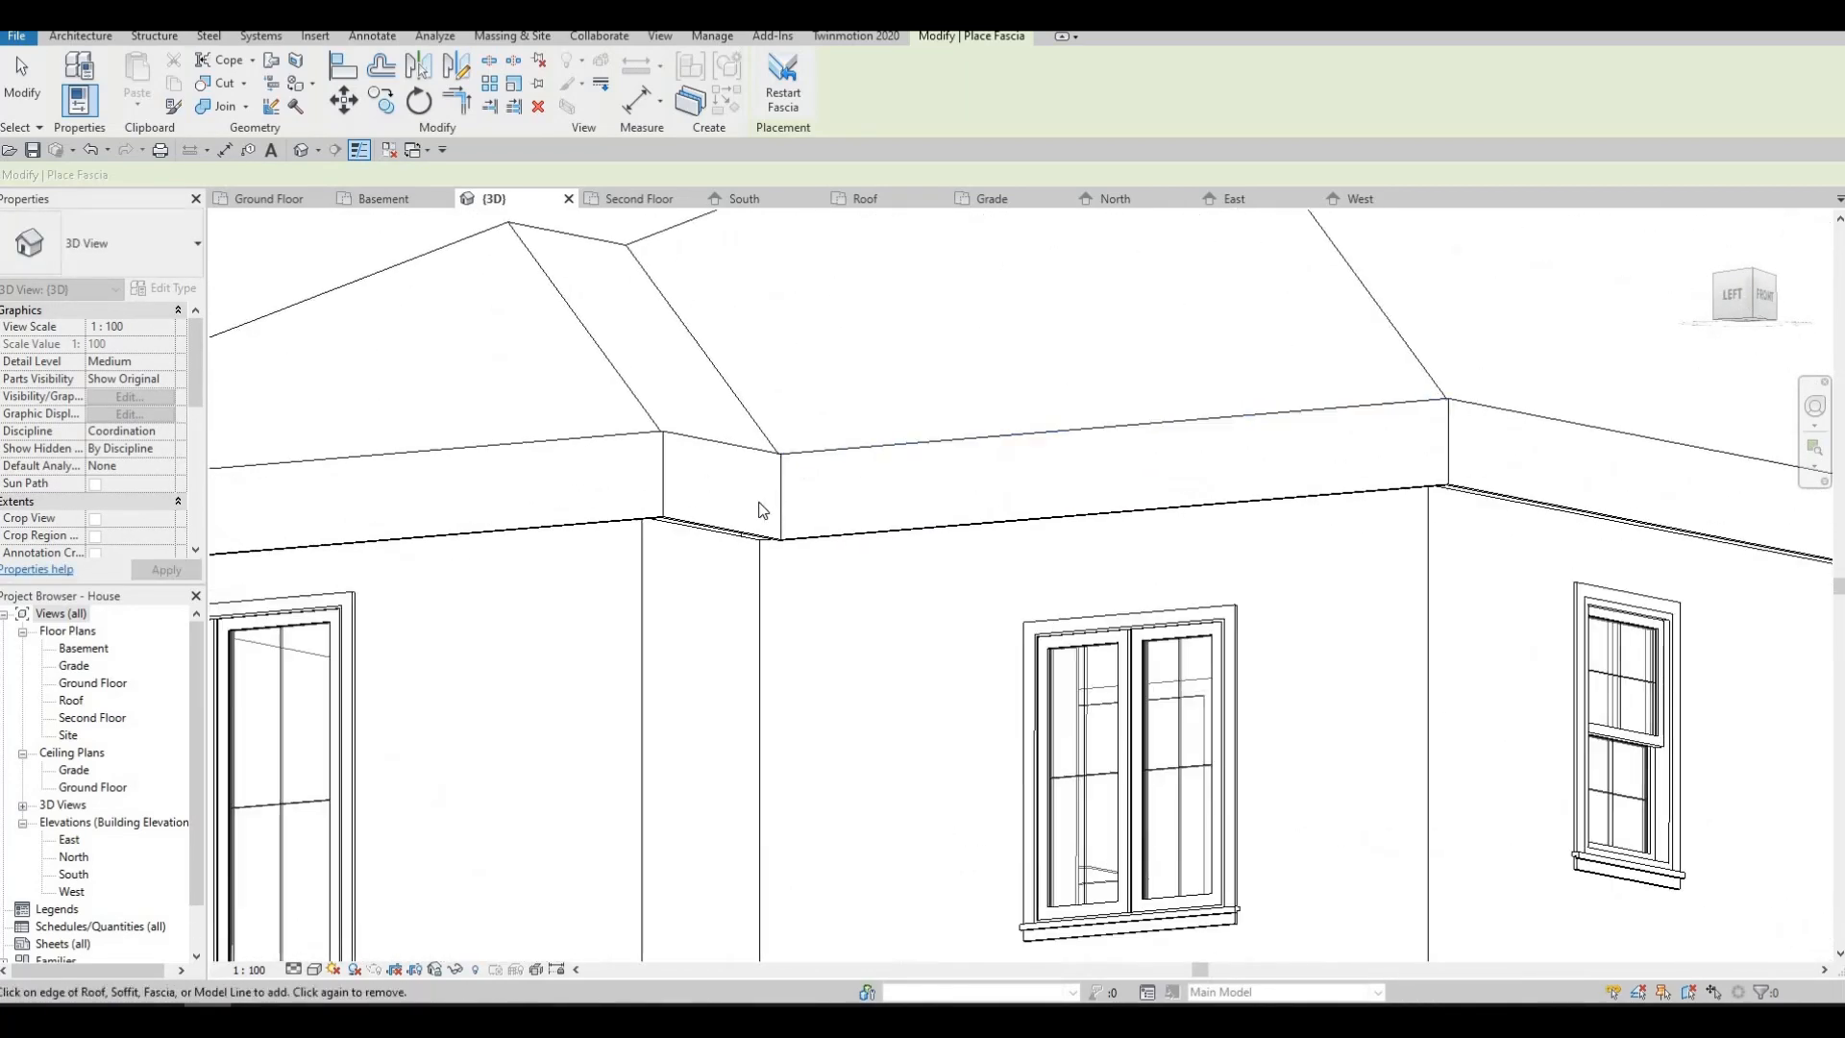
key("Escape")
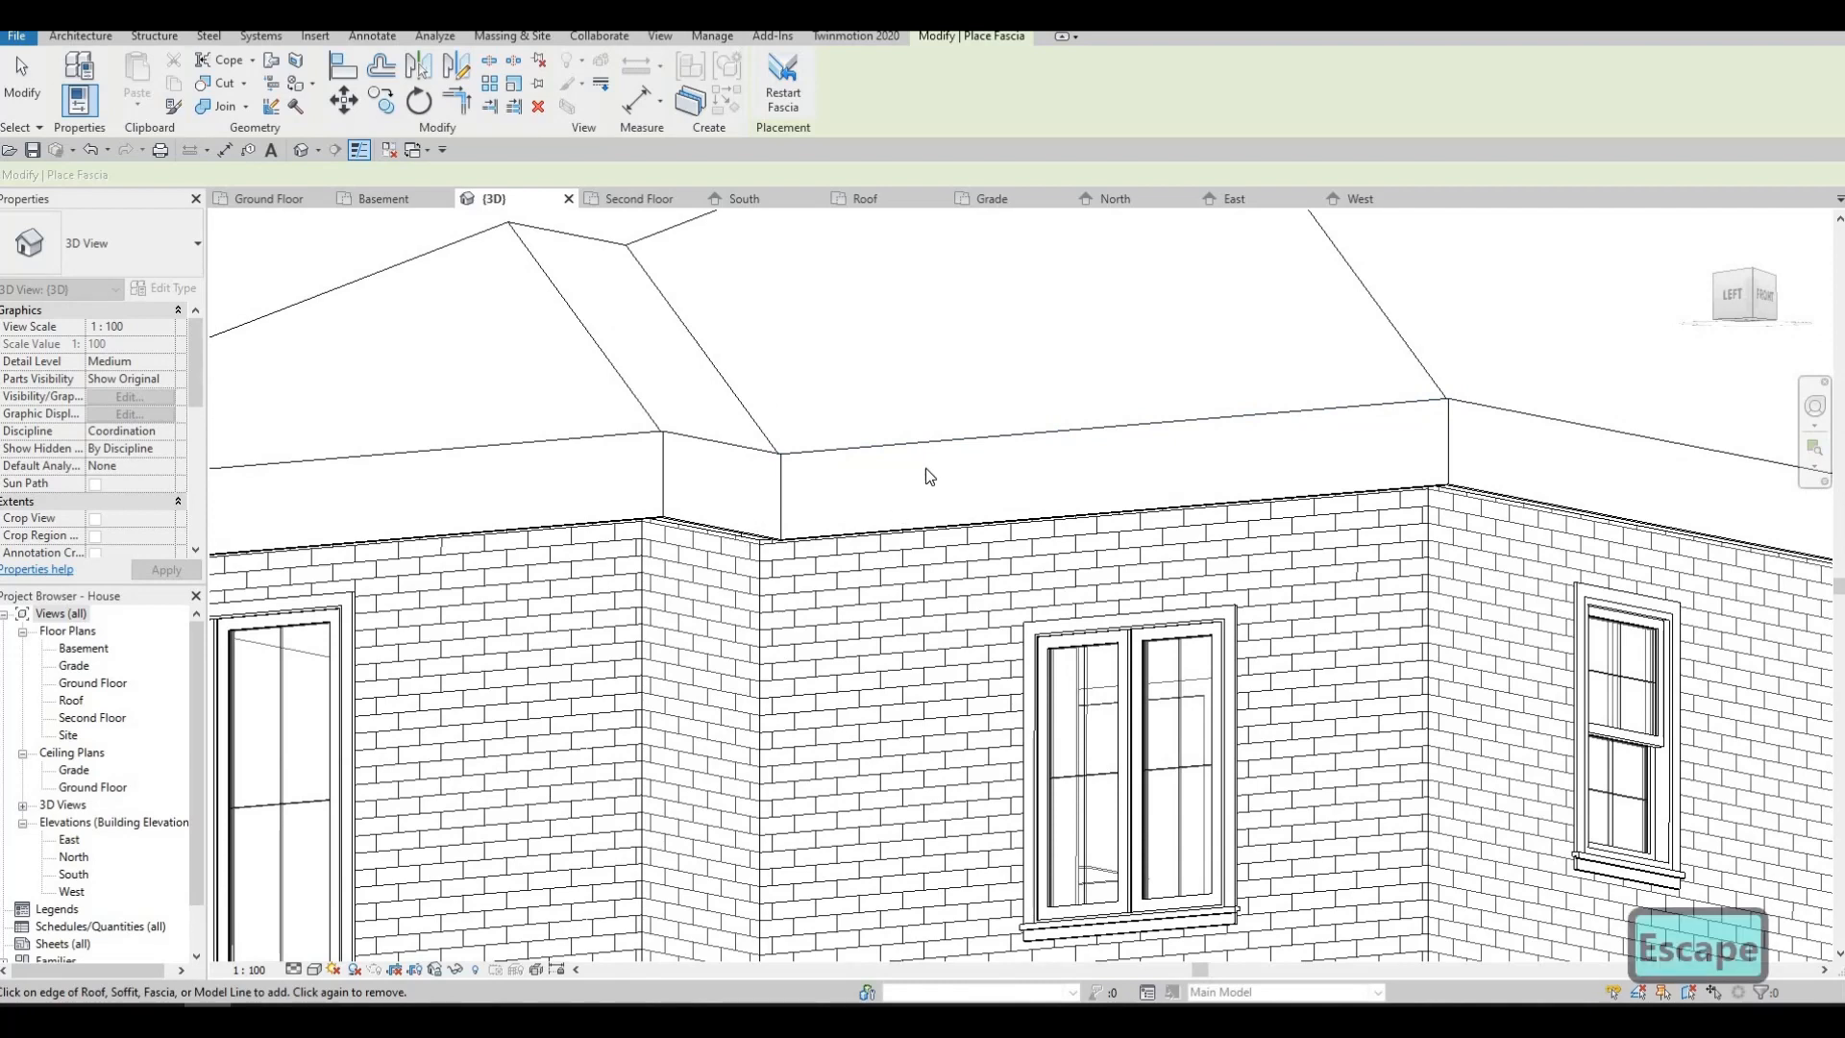
key("Escape")
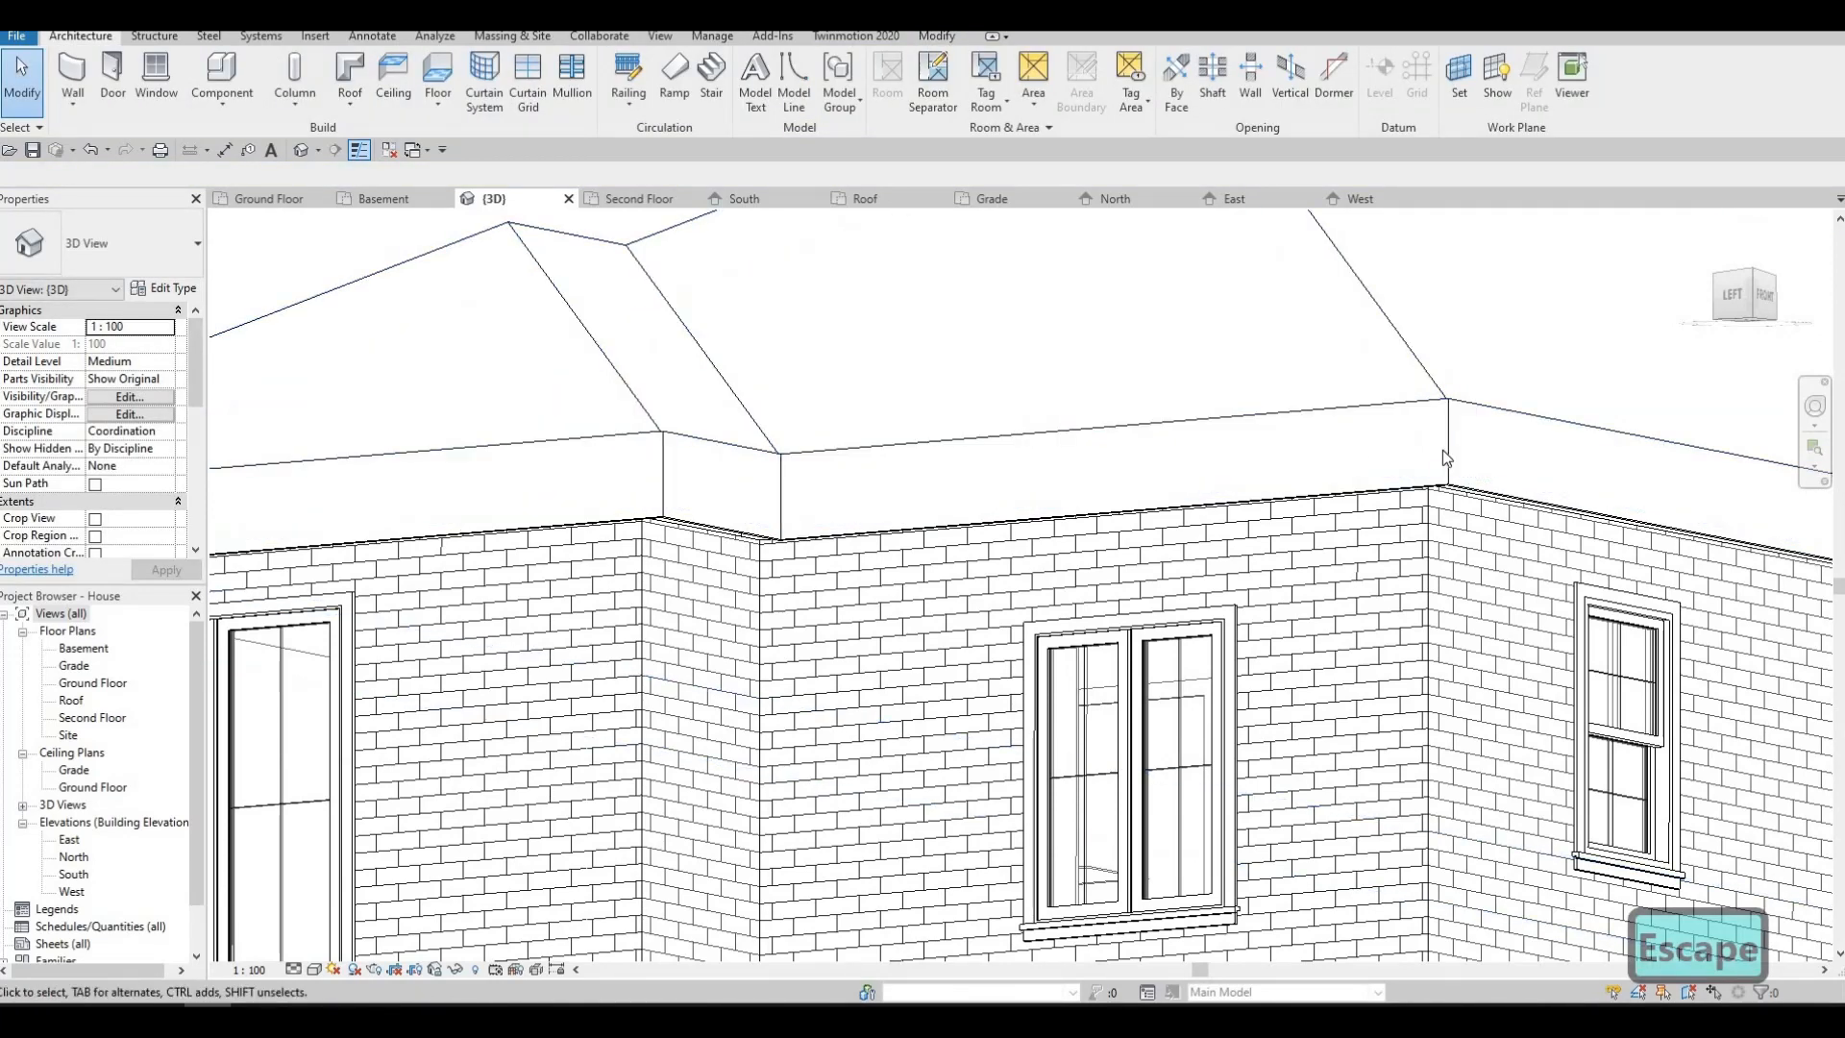
key("Tab")
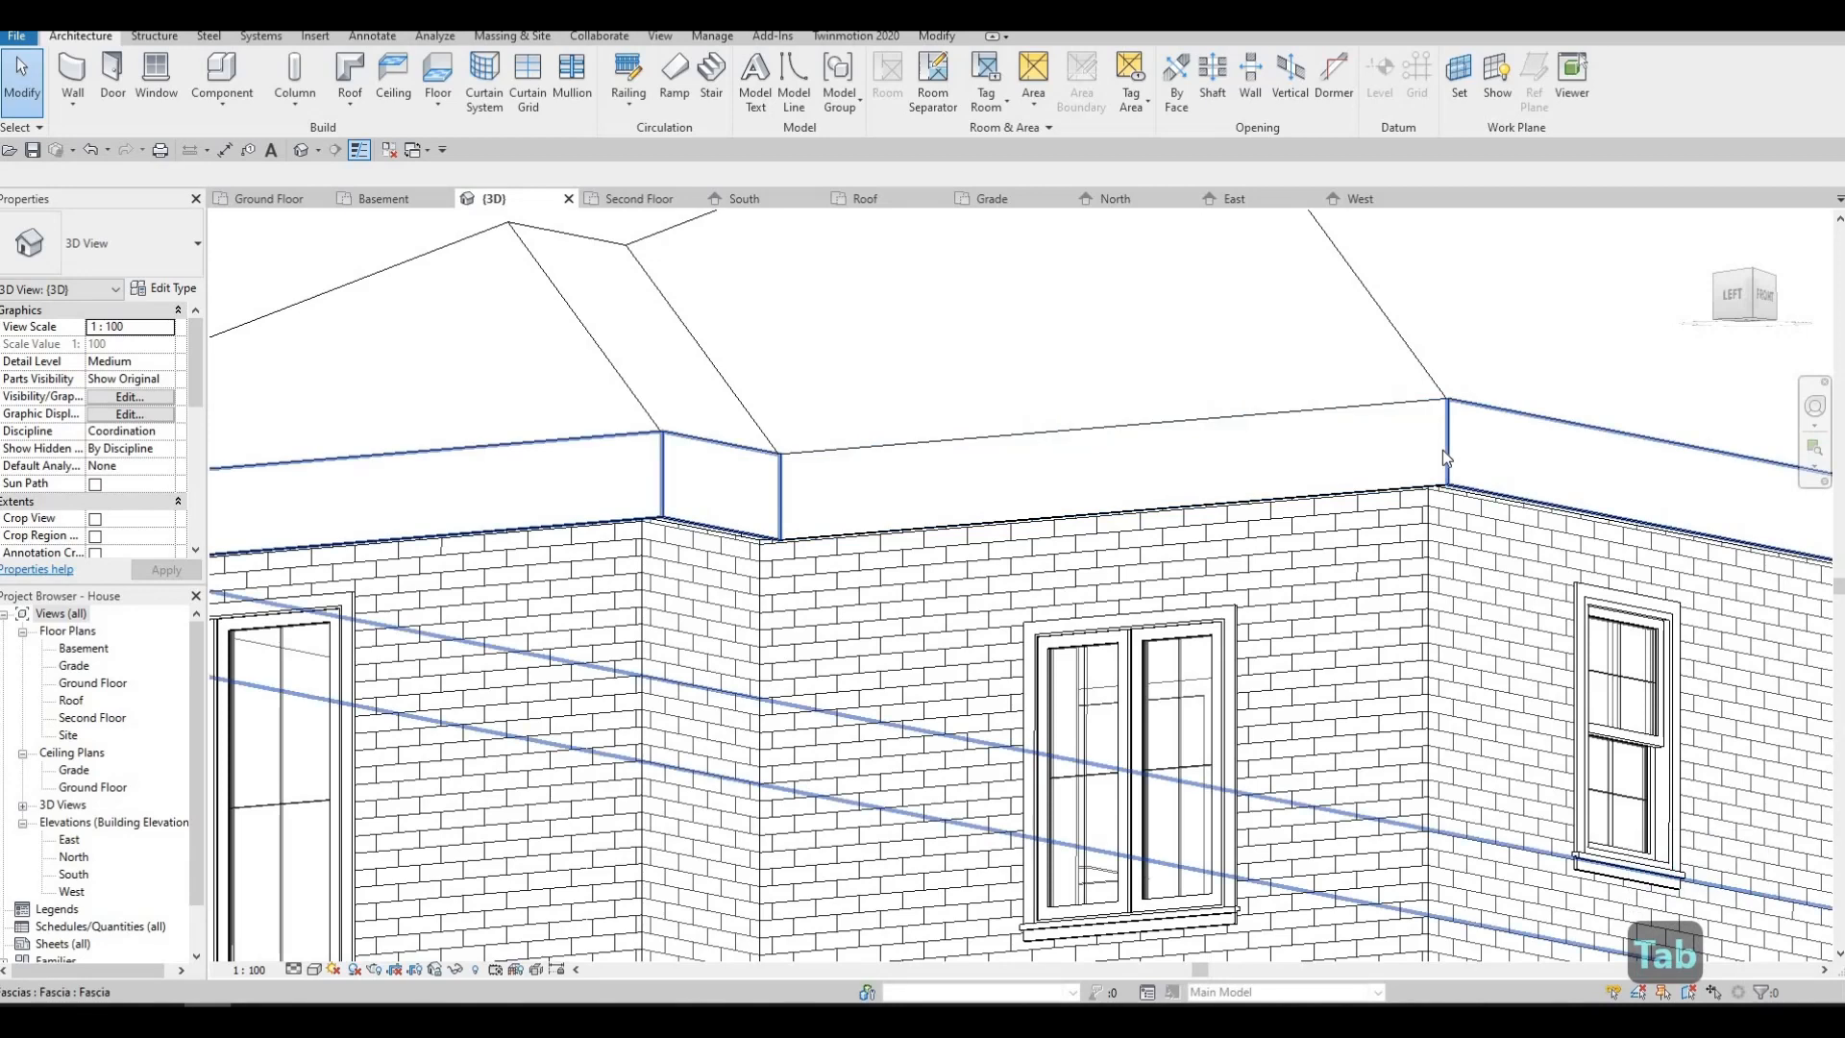
key("Tab")
key("Tab")
key("Tab")
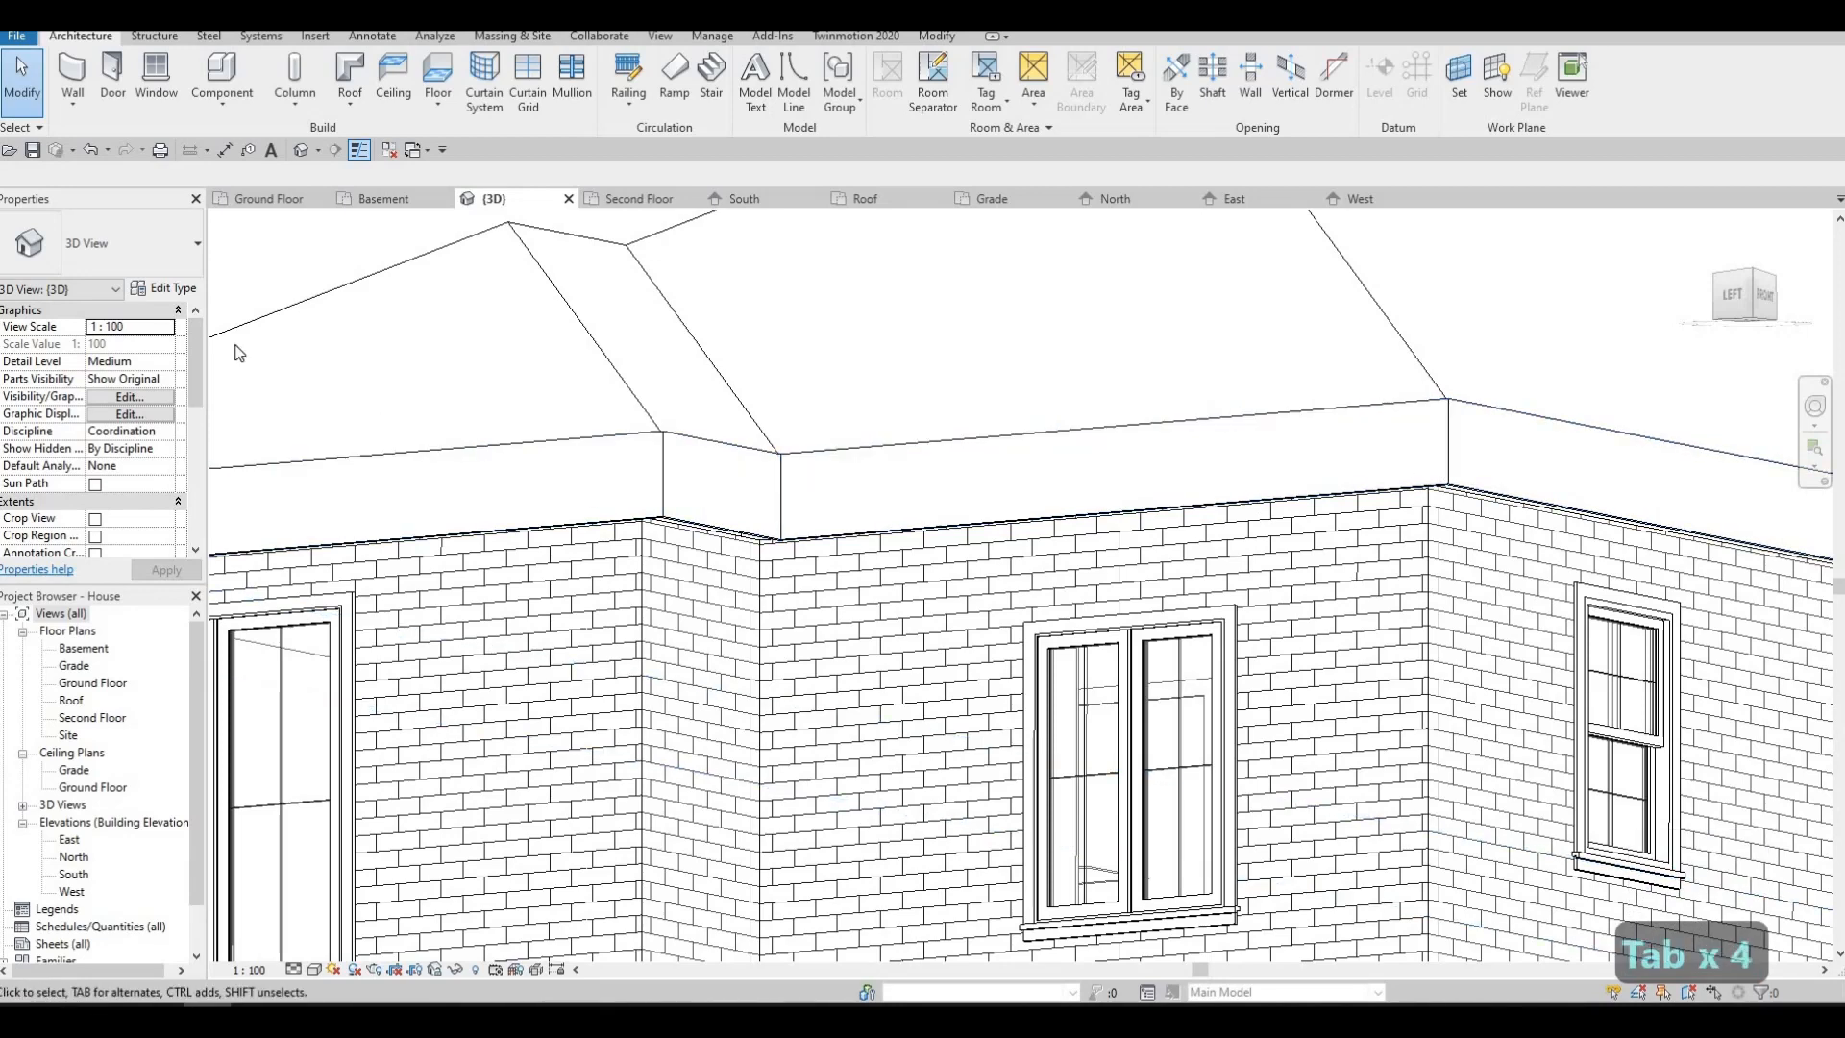
scroll(238, 357, "down", 1)
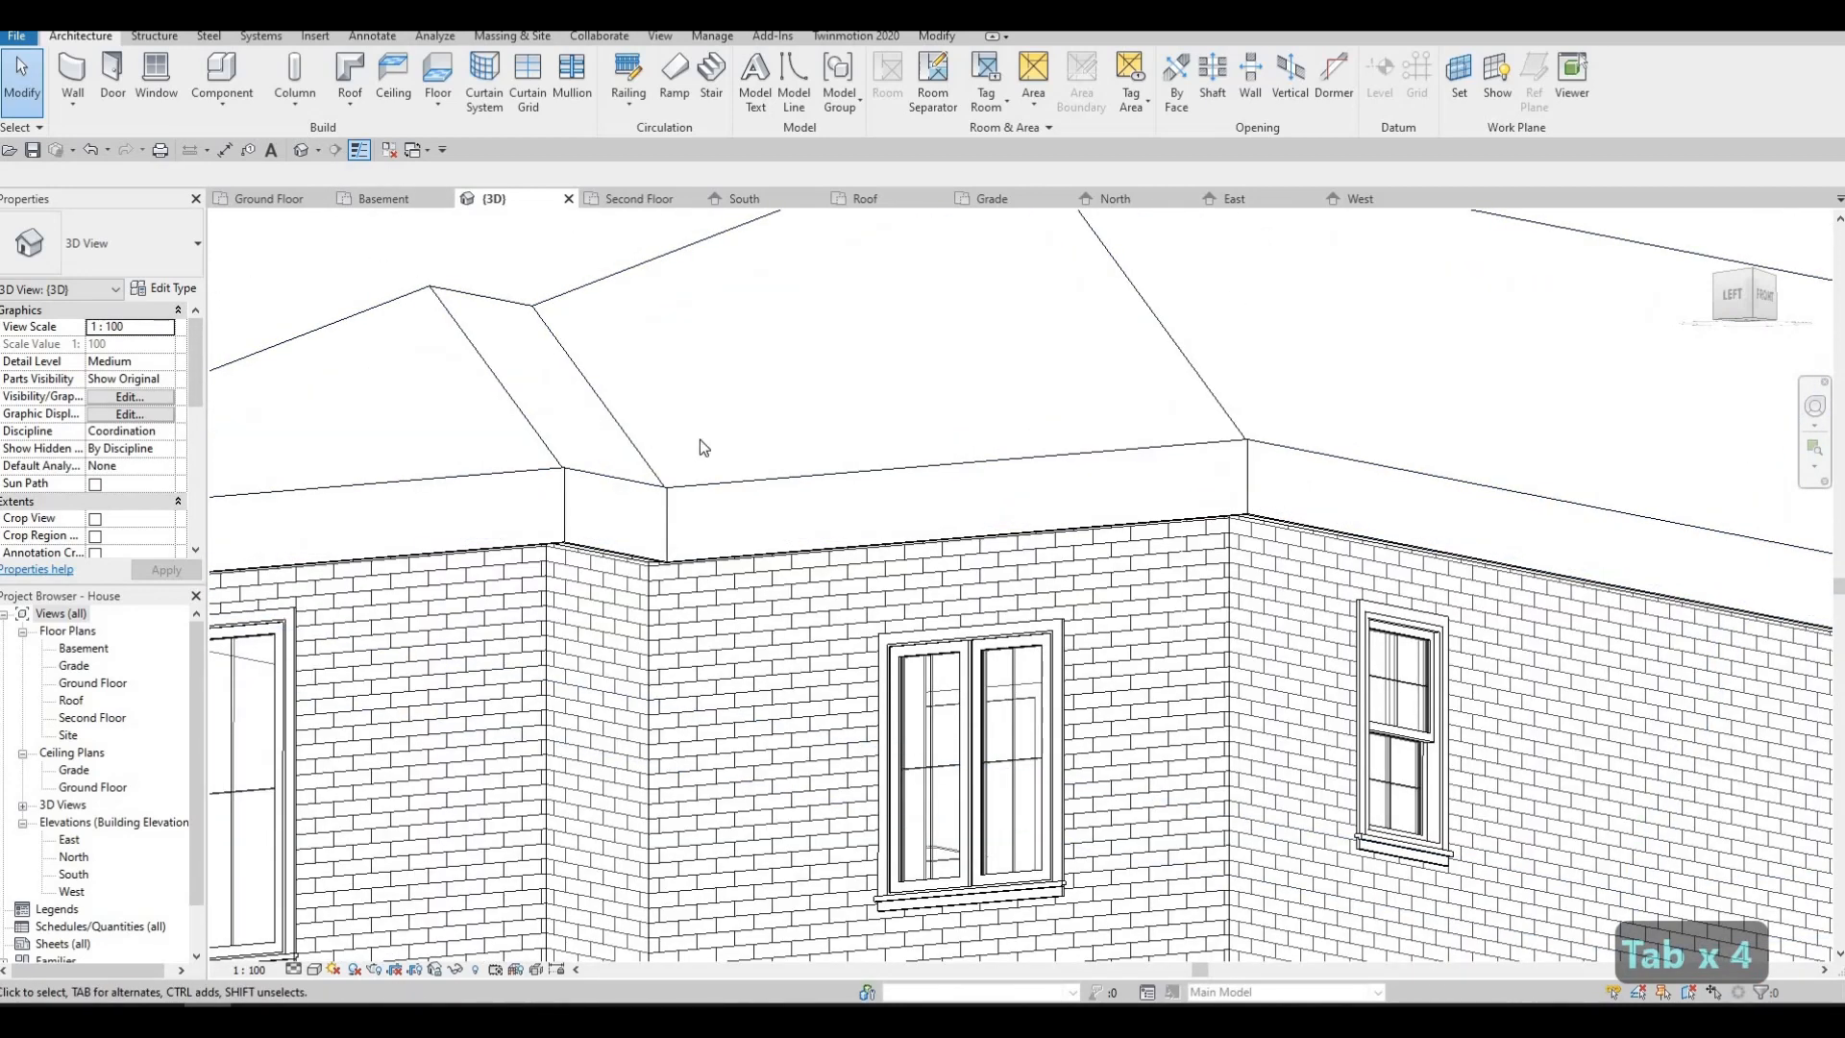
left_click(961, 502)
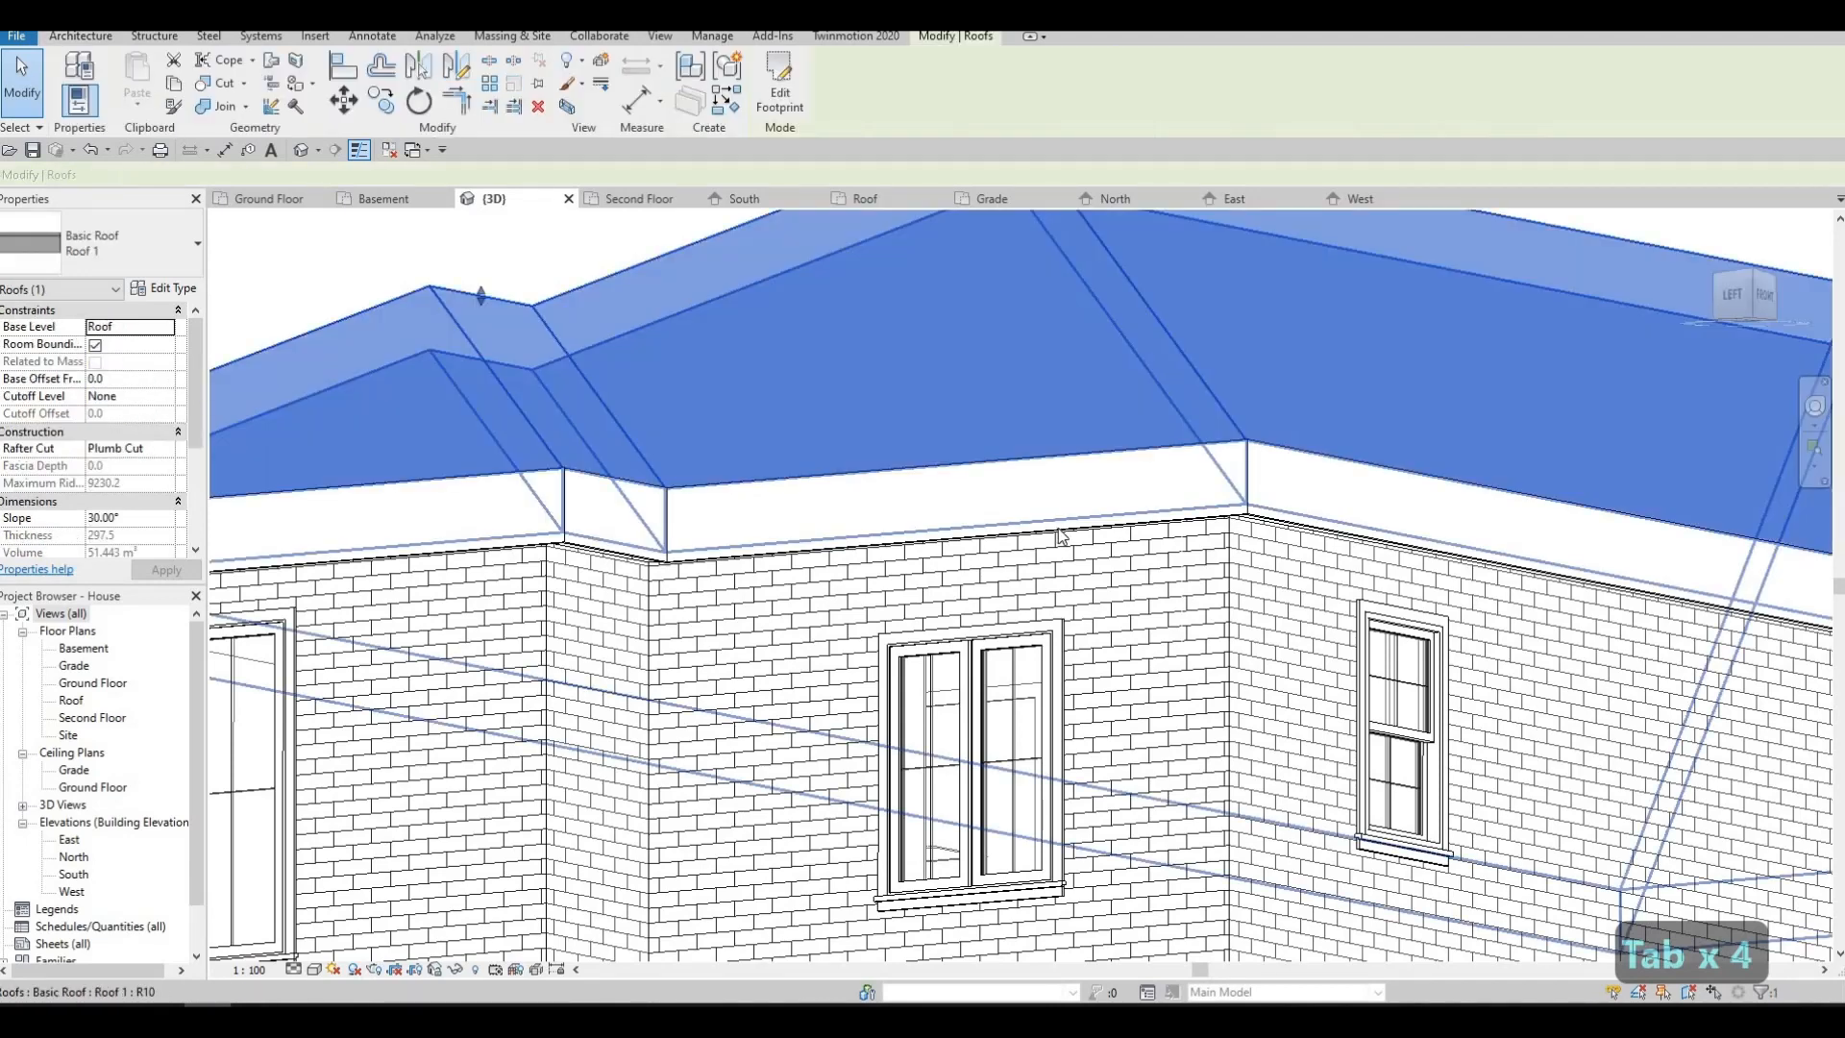
key("Escape")
- Assign the Clad - White material to the Fascia type, finding it by searching the project materials for "white"
left_click(773, 497)
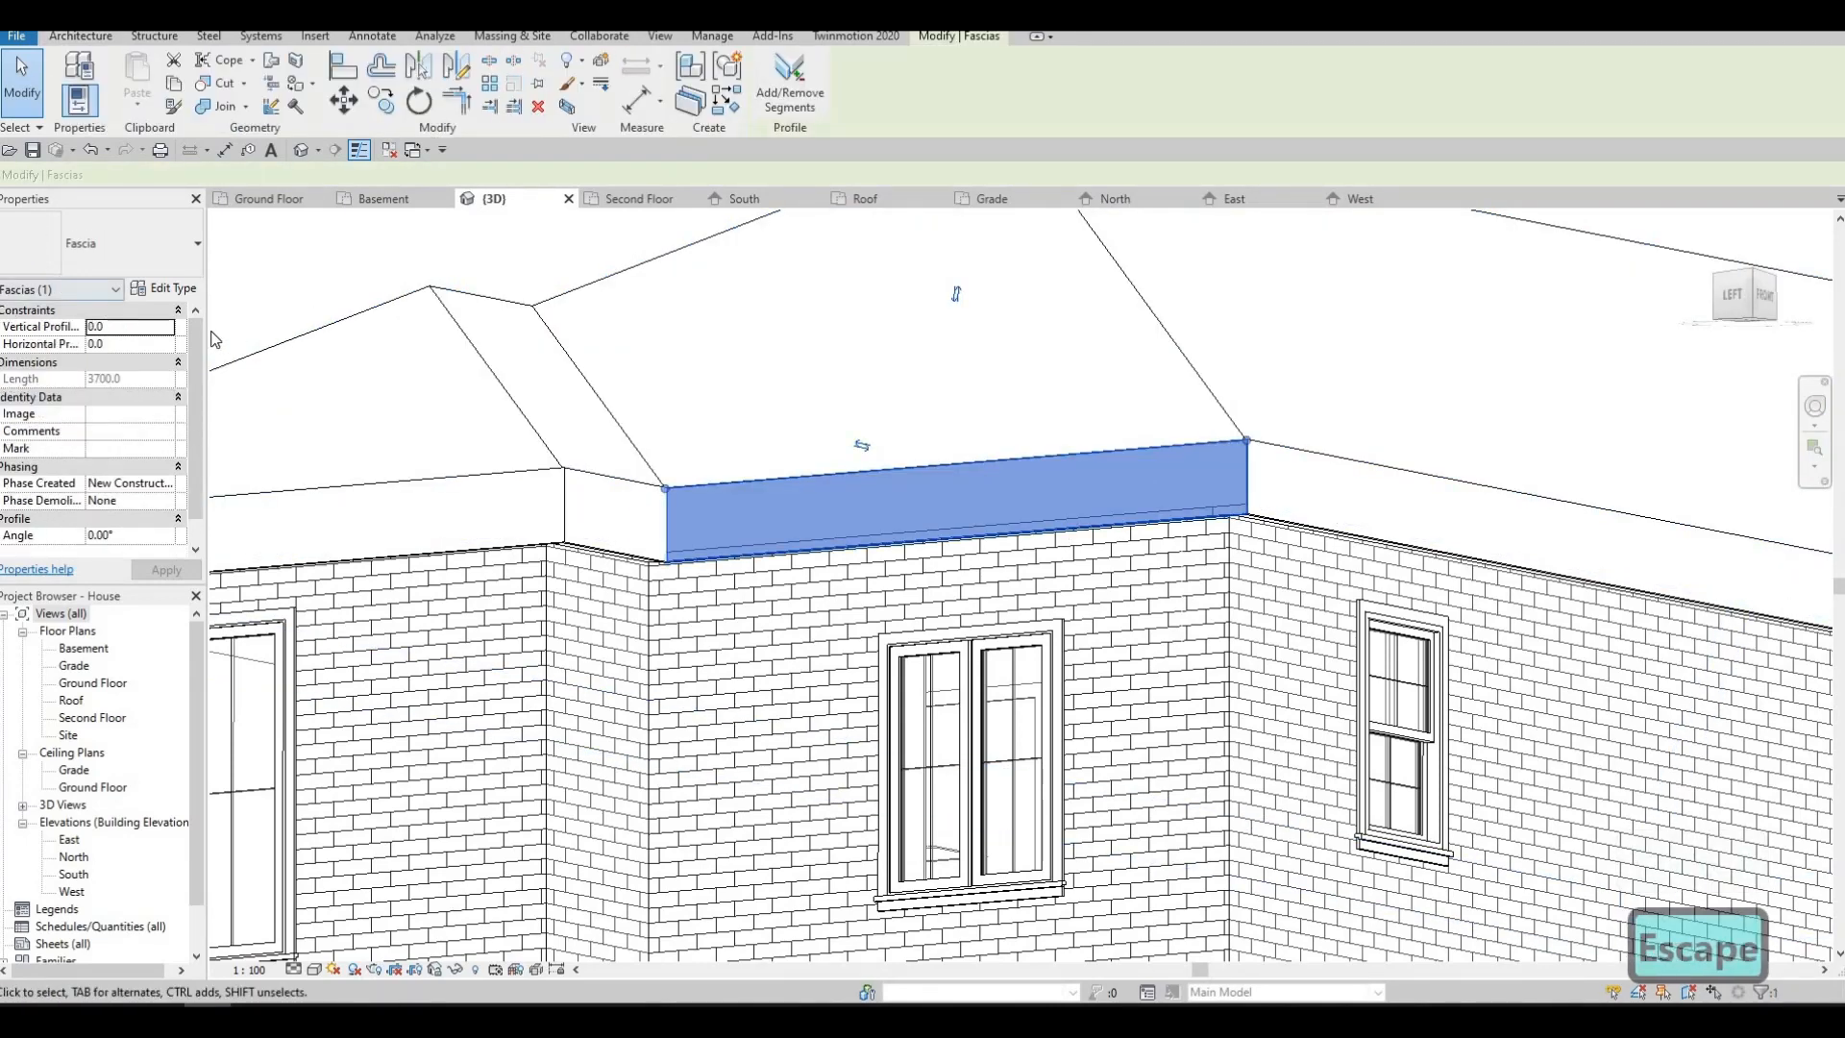
left_click(163, 288)
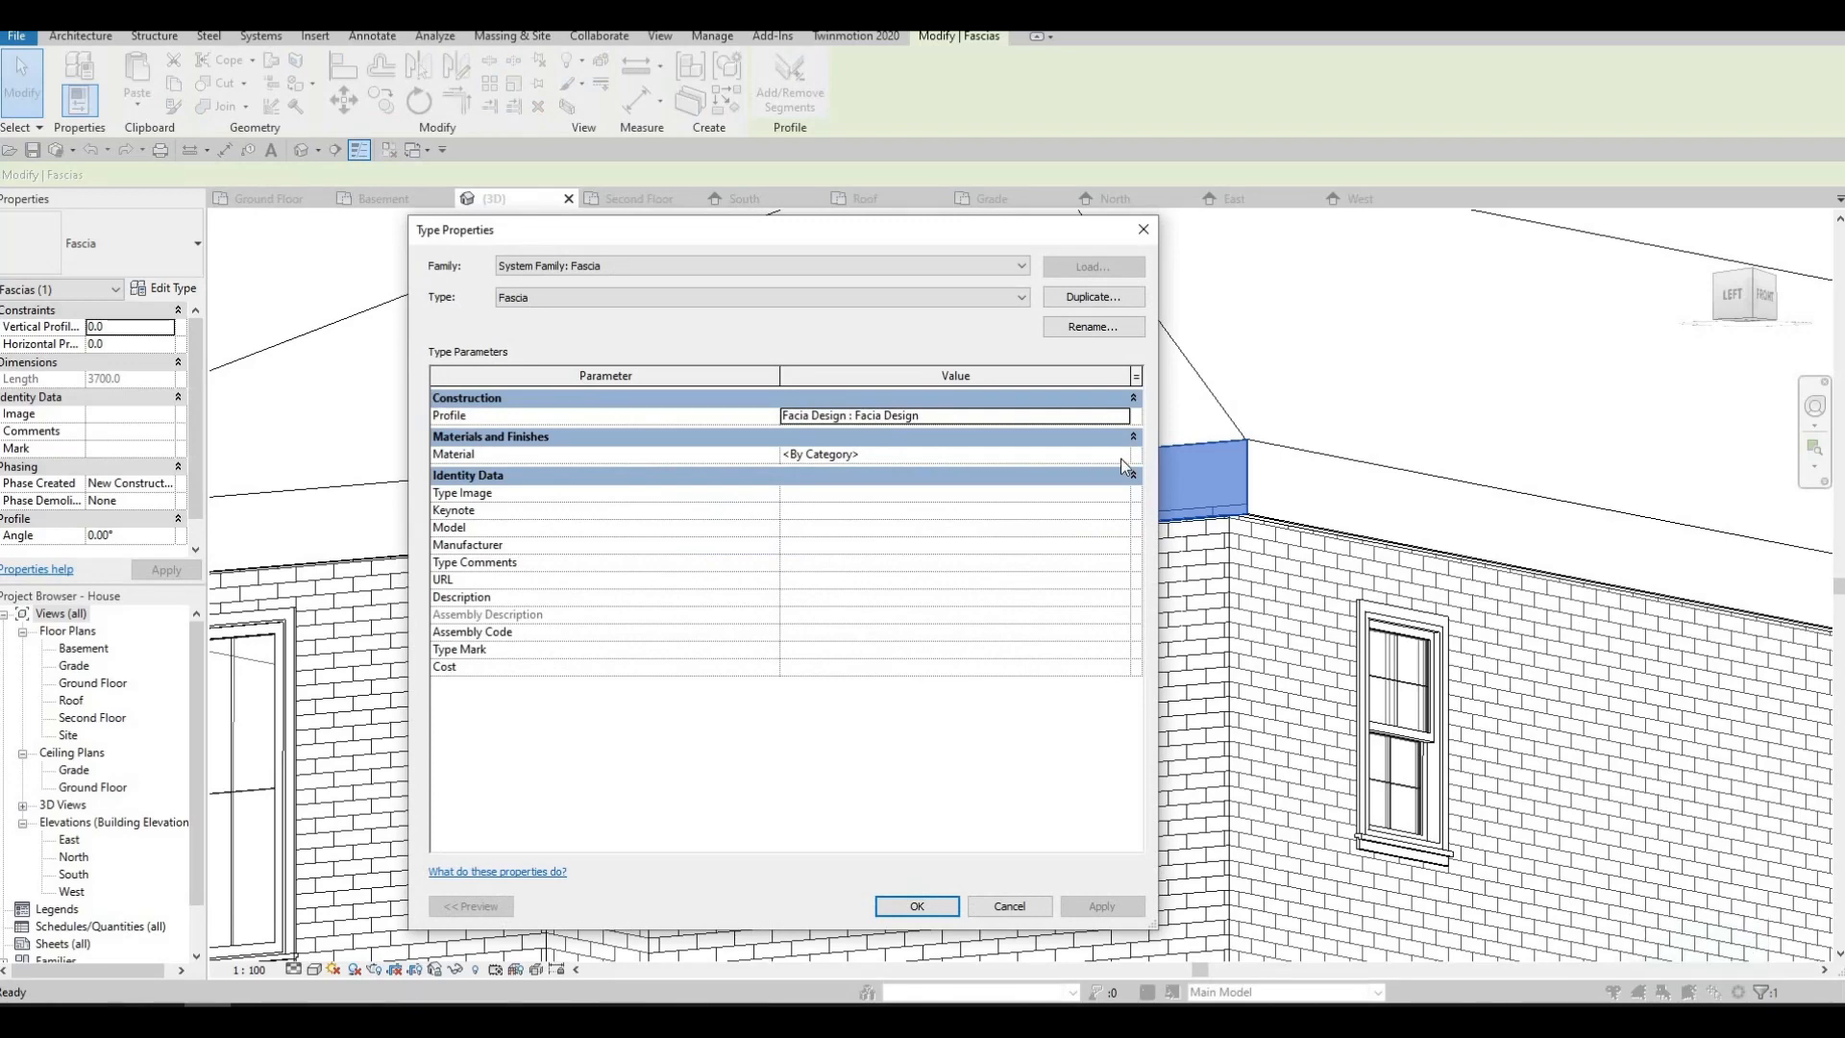
left_click(961, 454)
left_click(1122, 453)
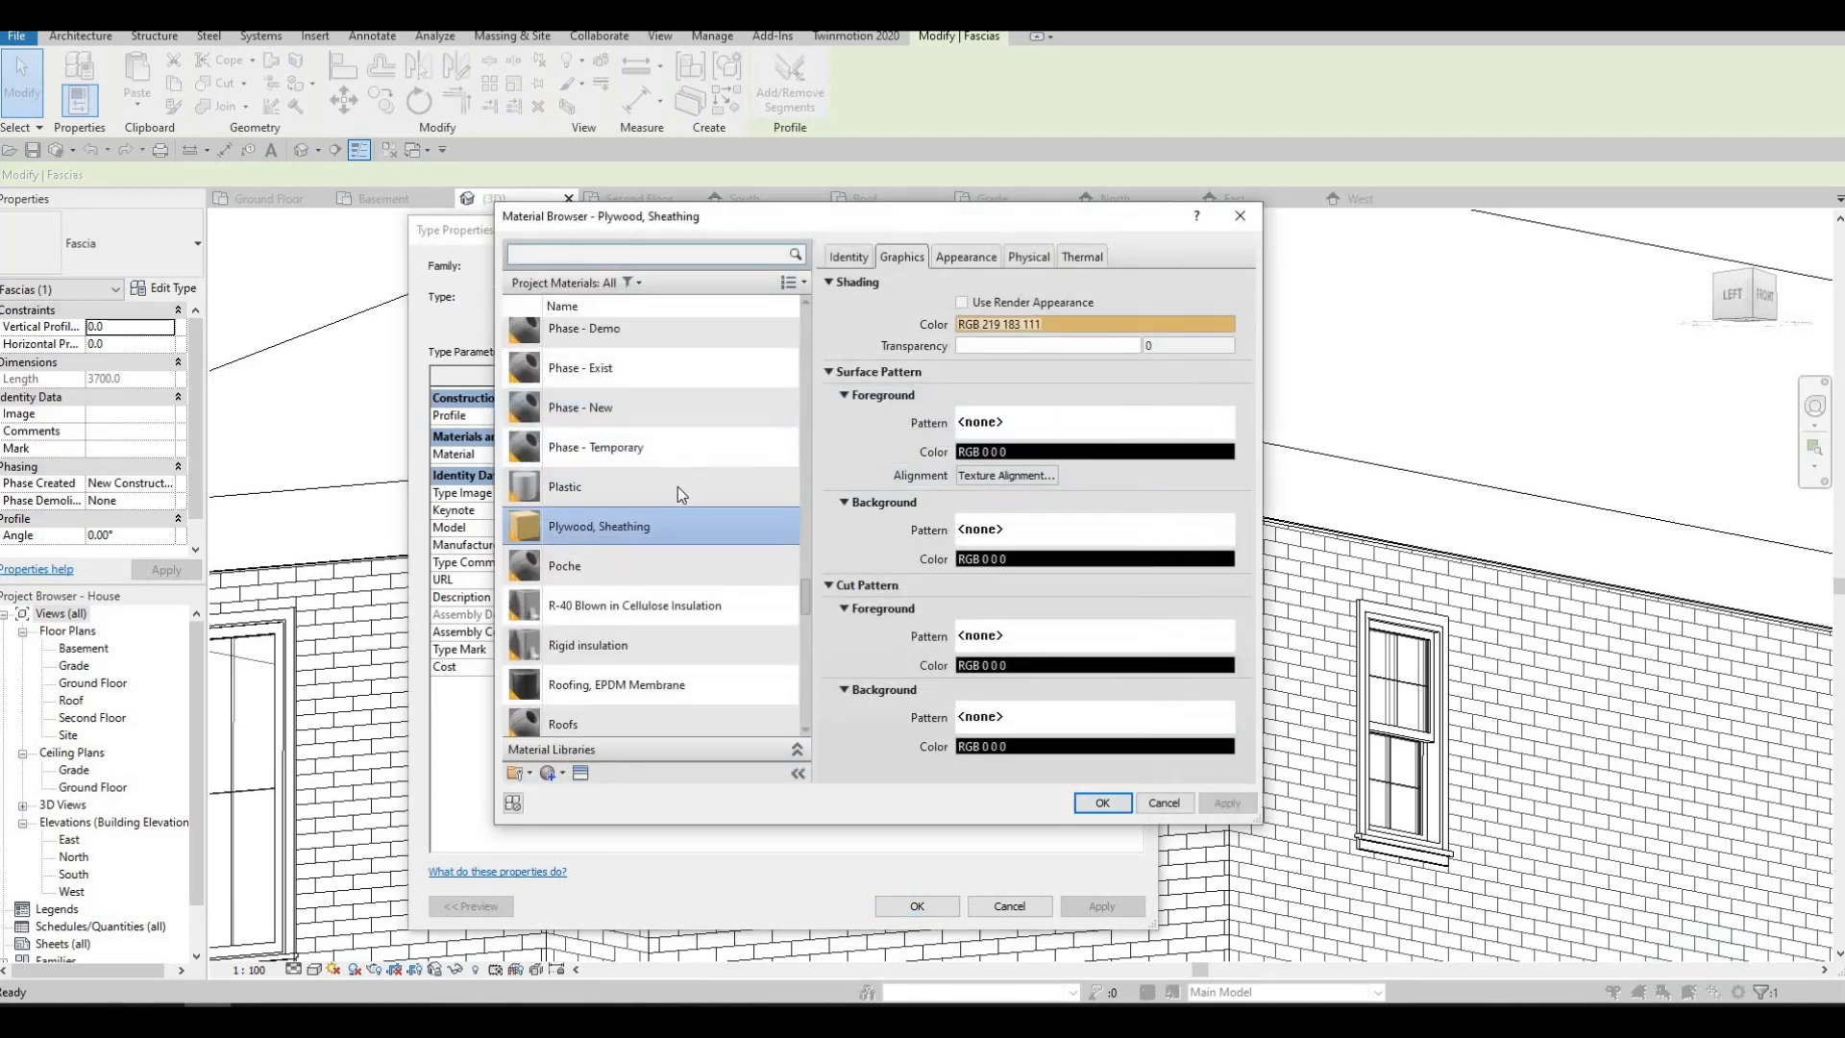
left_click(605, 257)
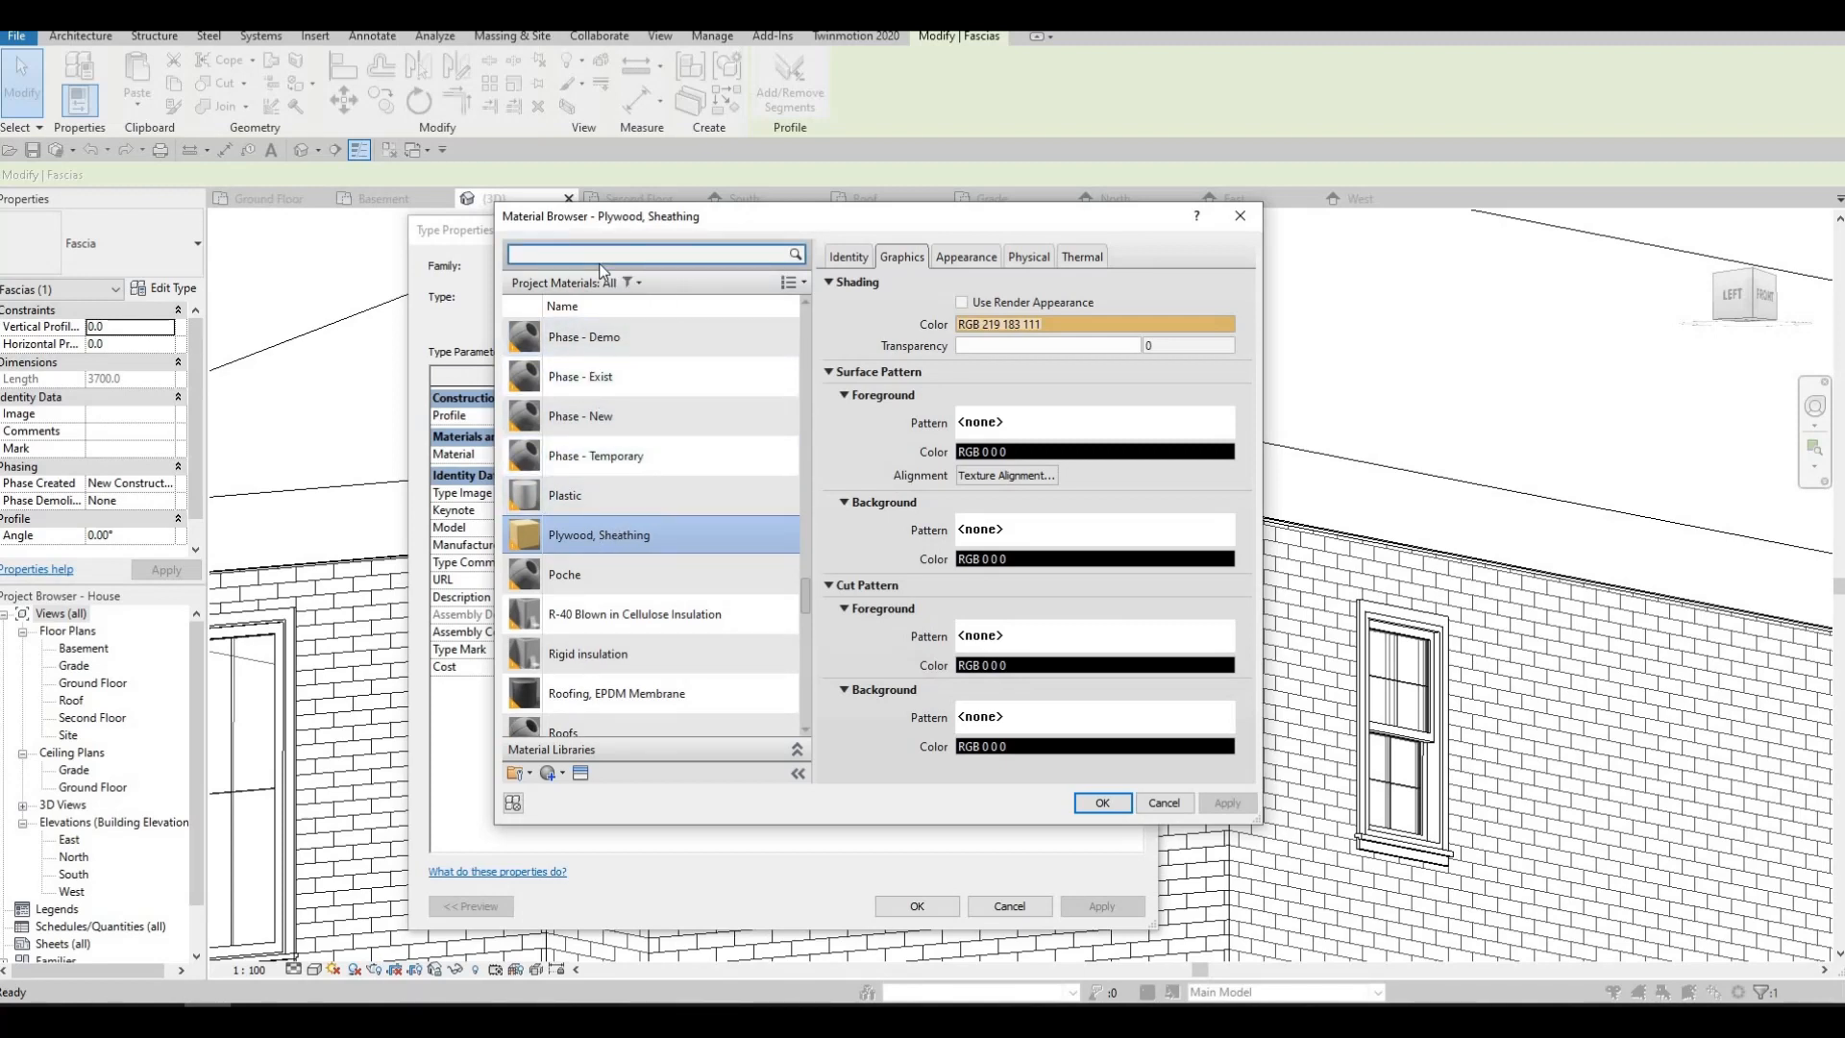
type("white")
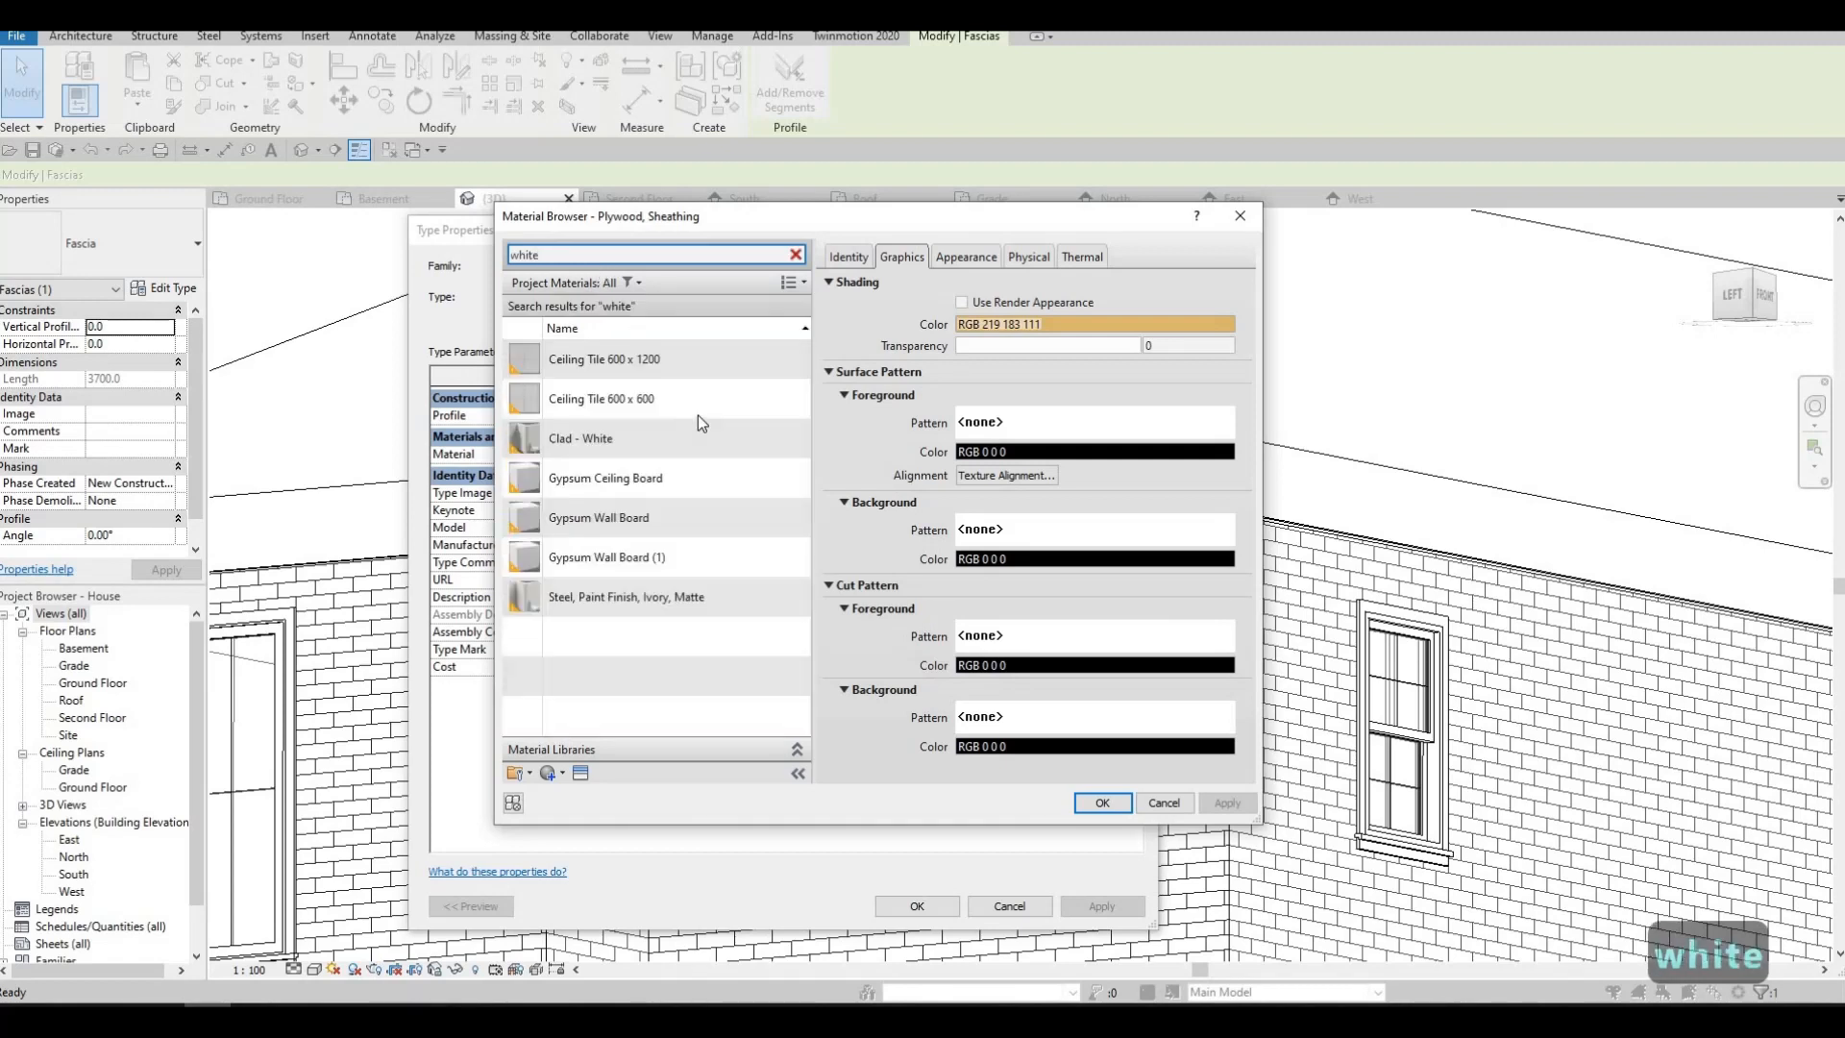
left_click(725, 443)
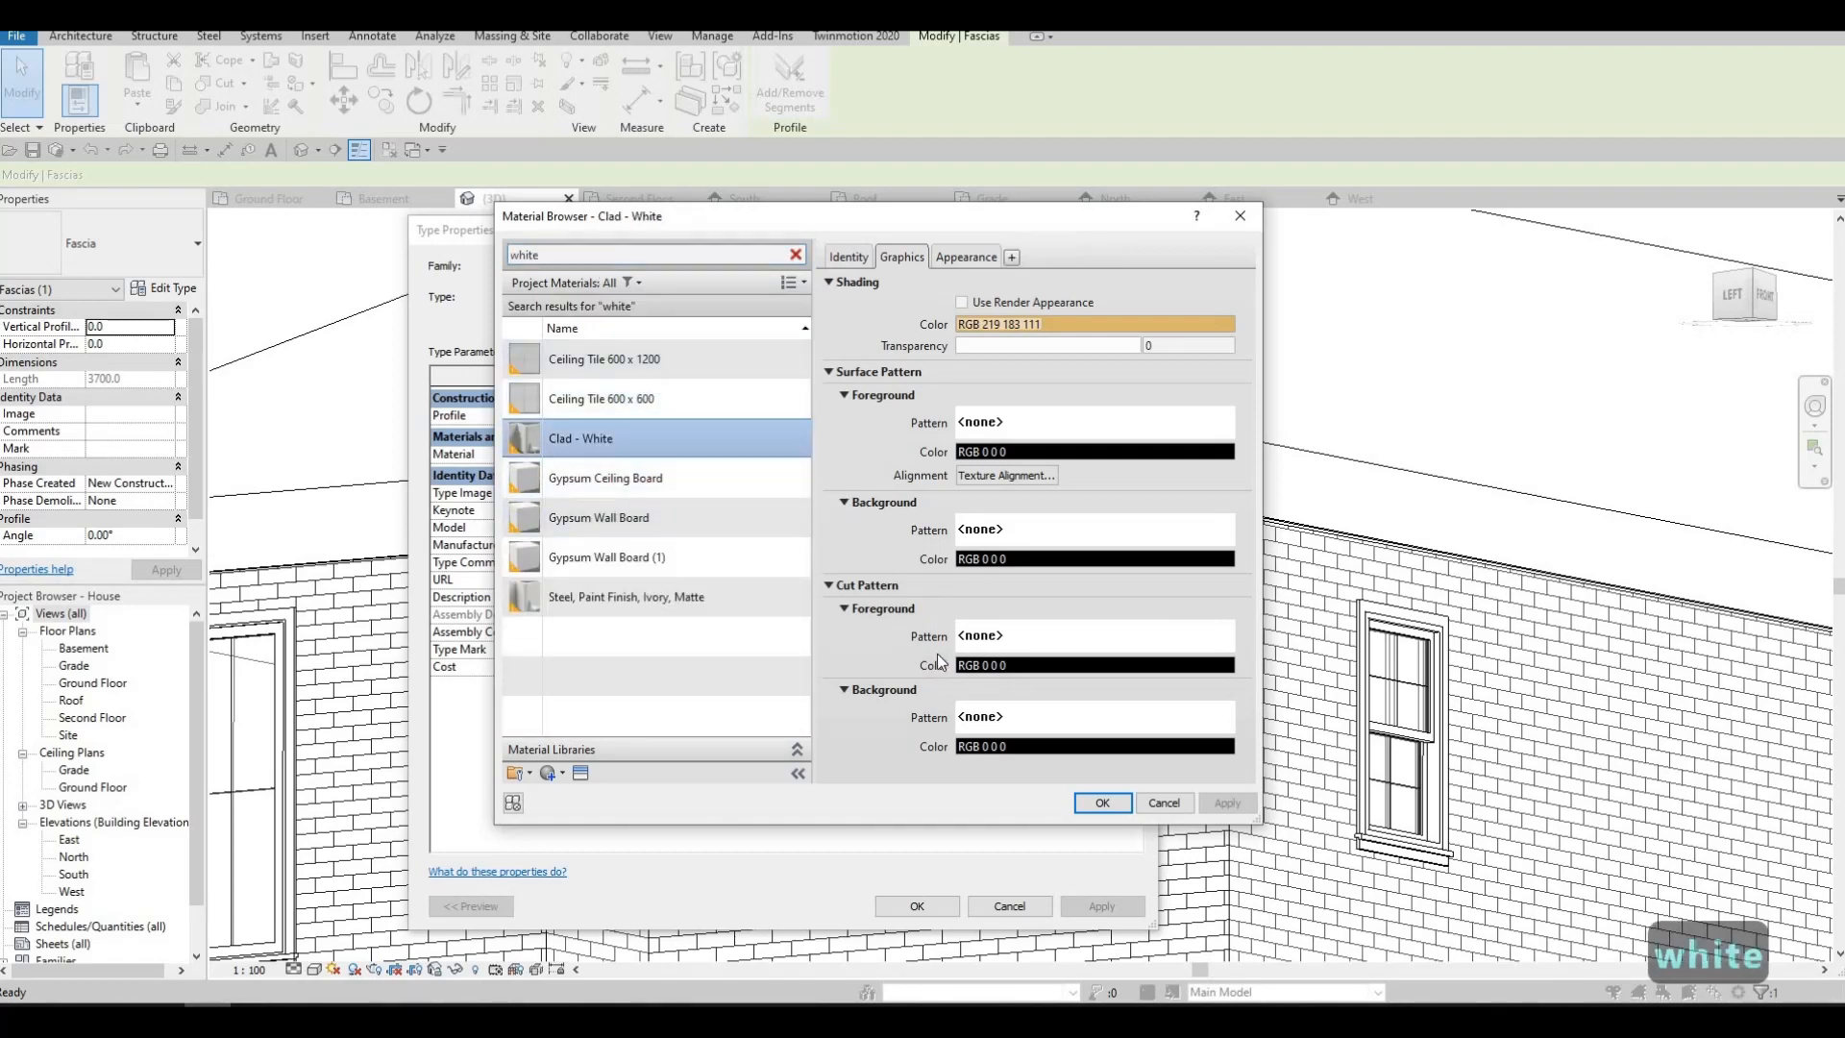
left_click(1102, 805)
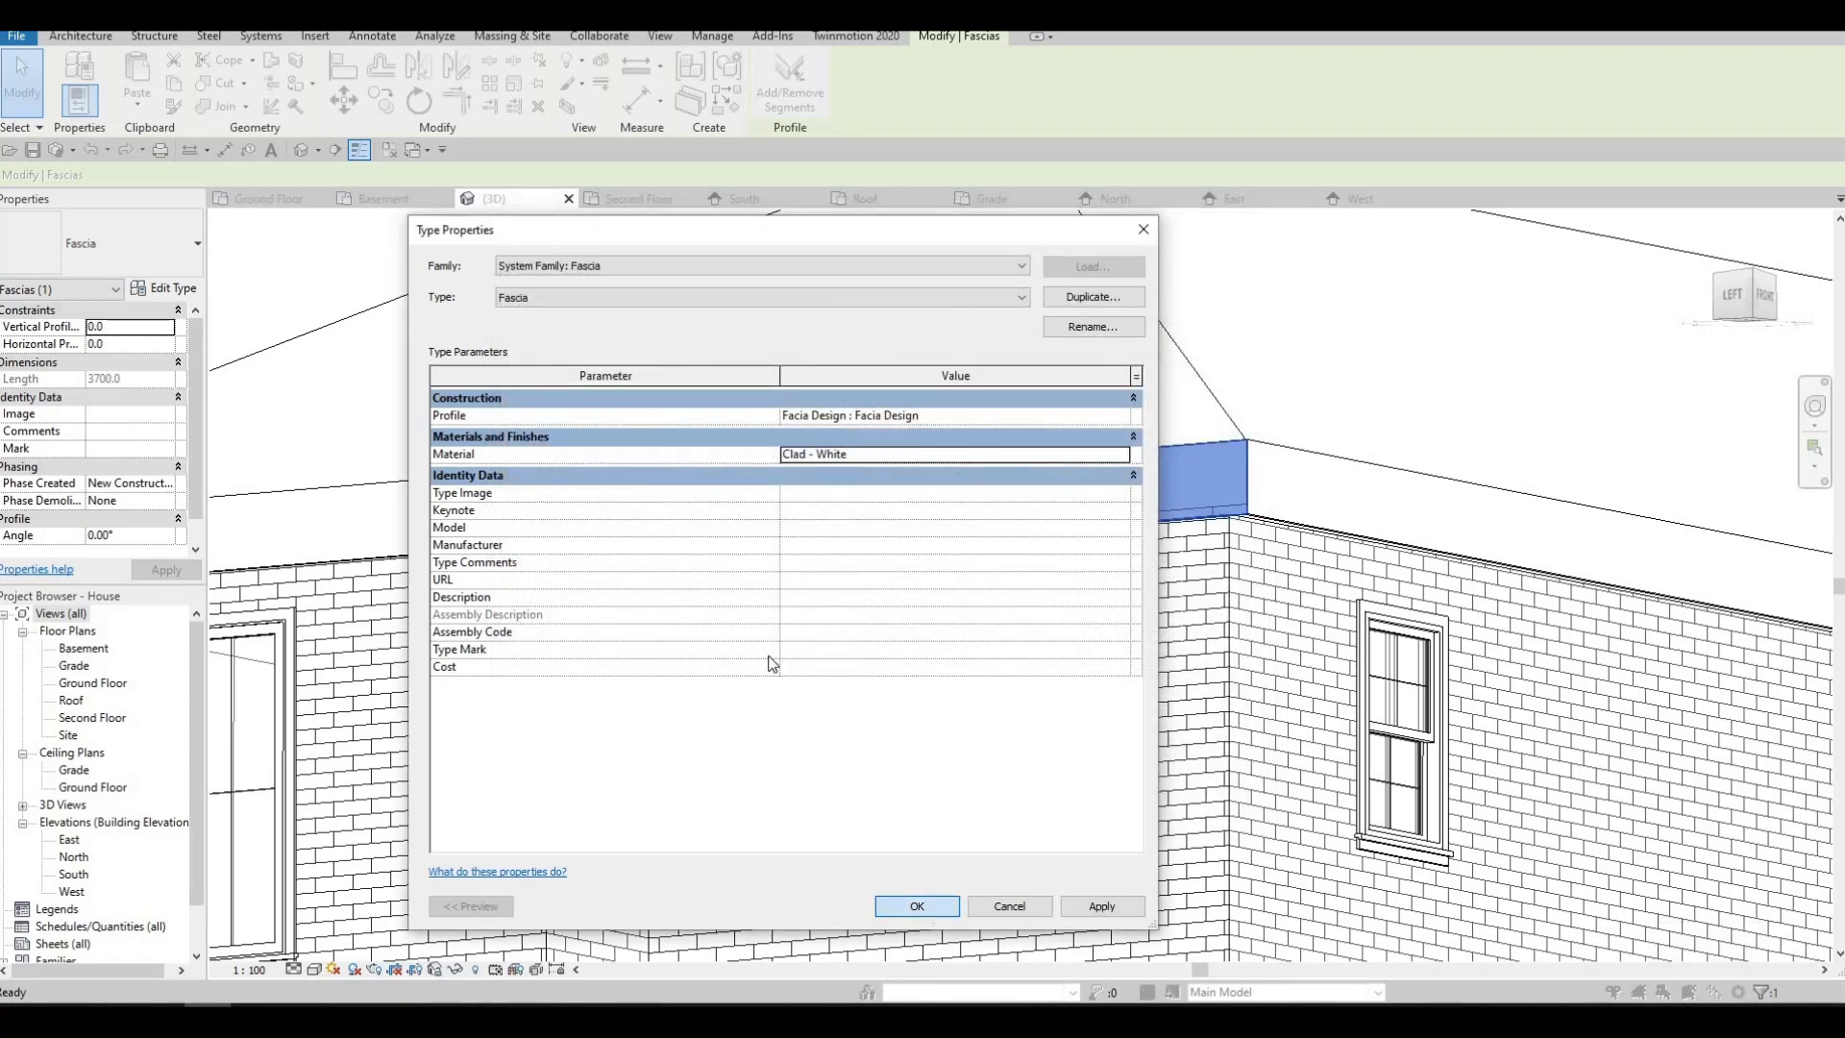
left_click(917, 906)
key("Escape")
key("Escape")
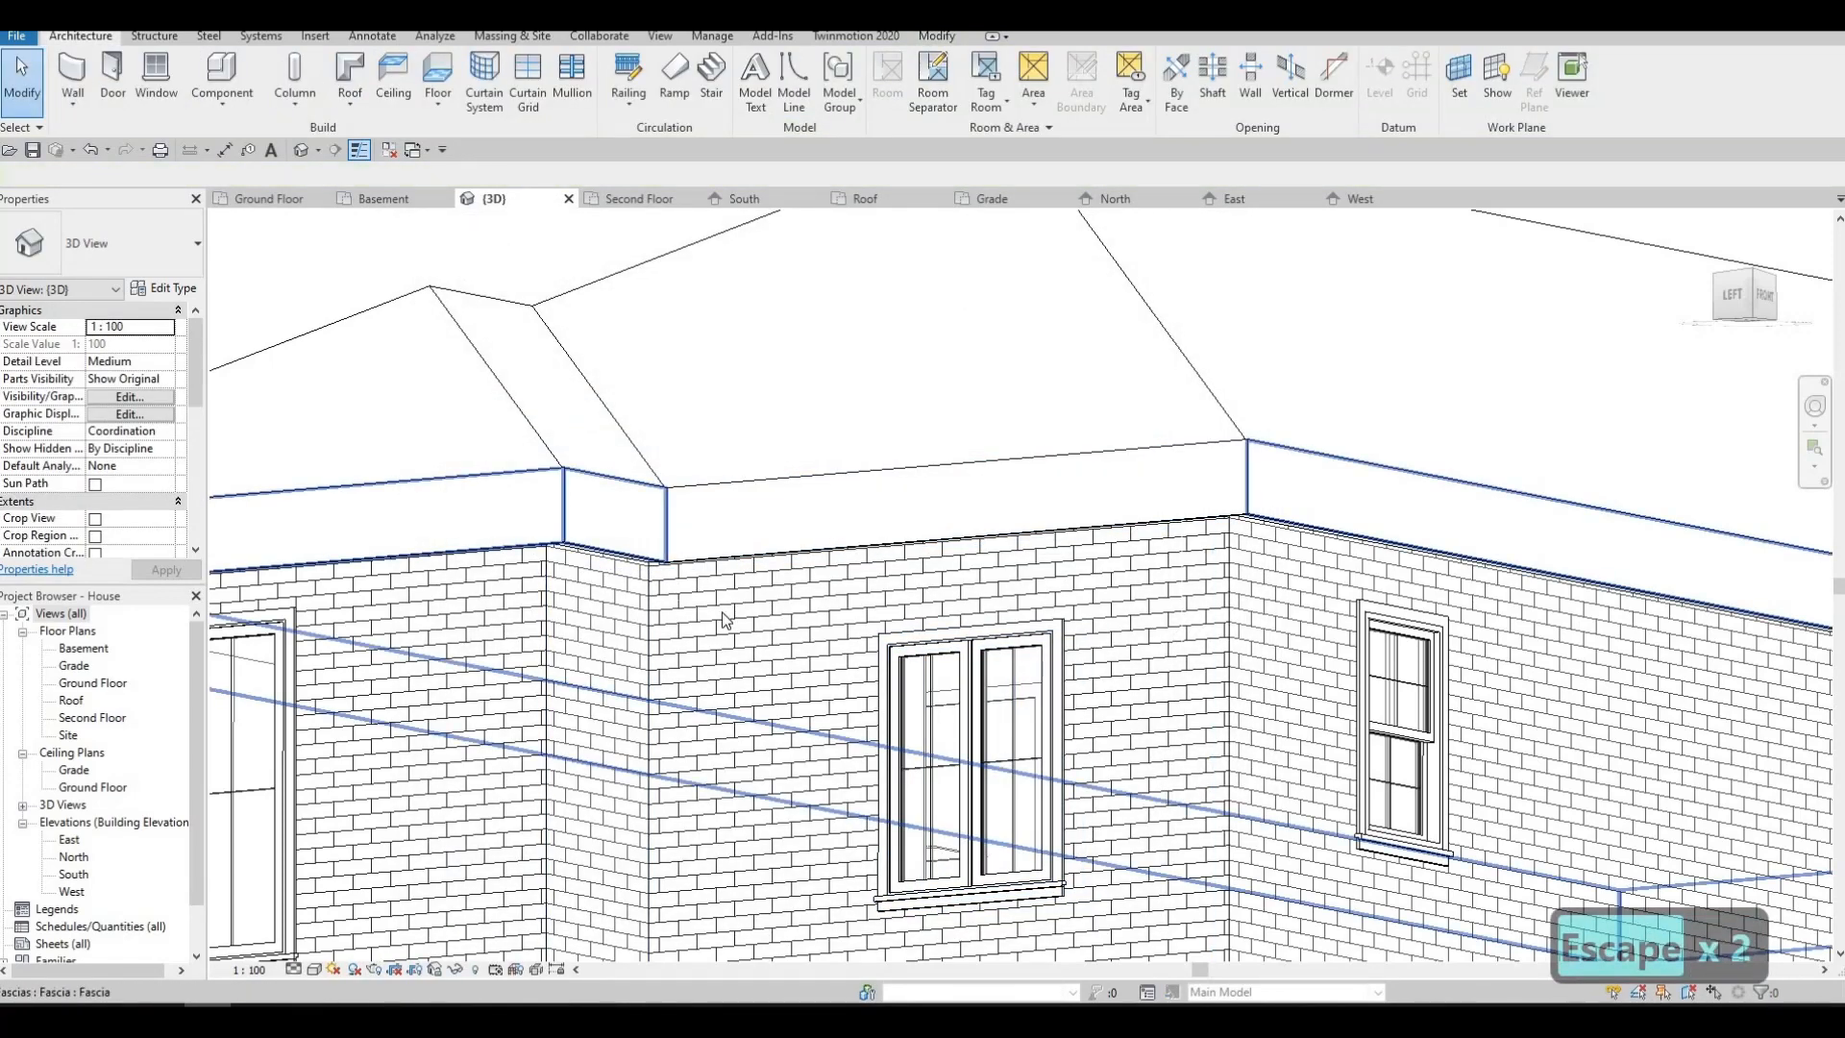
- Check the type properties of the long fascia run for its profile and material, and look over the roof in 3D
left_click(642, 559)
middle_click_drag(741, 659, 363, 422, "shift")
scroll(363, 422, "down", 2)
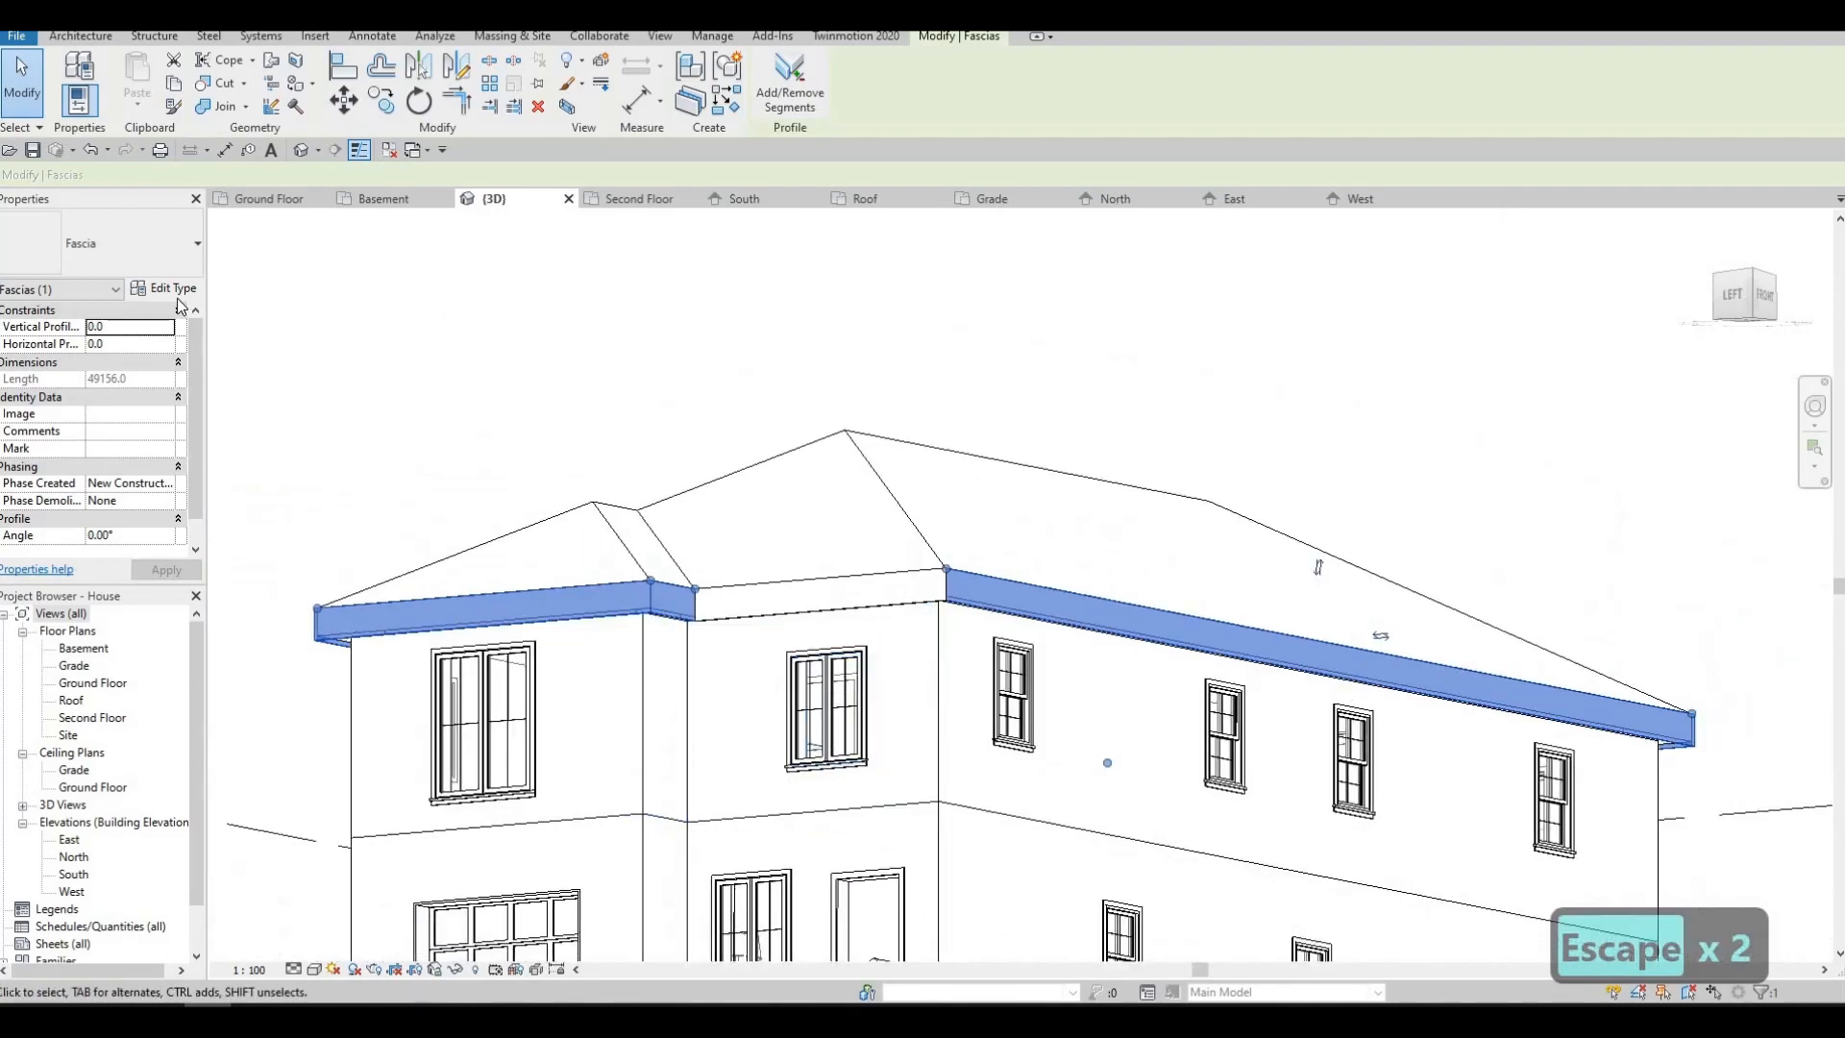
left_click(177, 293)
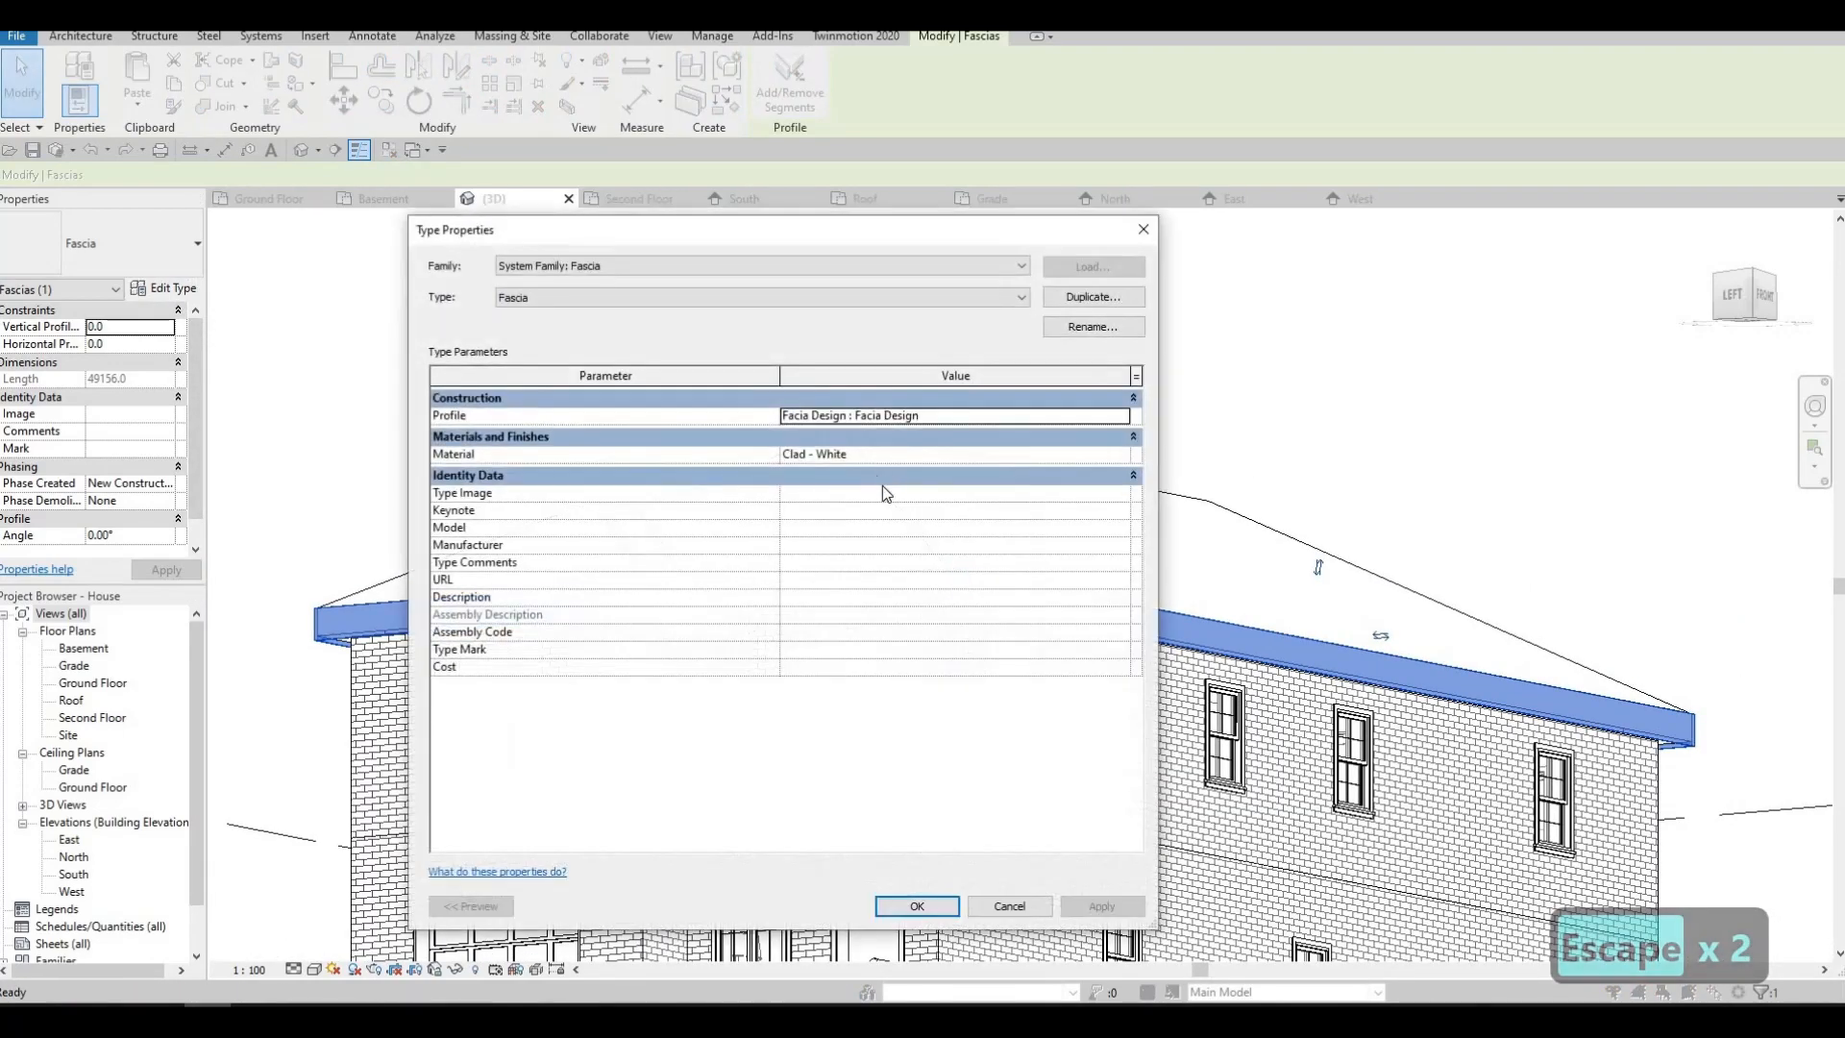
key("Escape")
key("Escape")
key("Escape")
middle_click_drag(1047, 786, 752, 663, "shift")
scroll(361, 523, "up", 1)
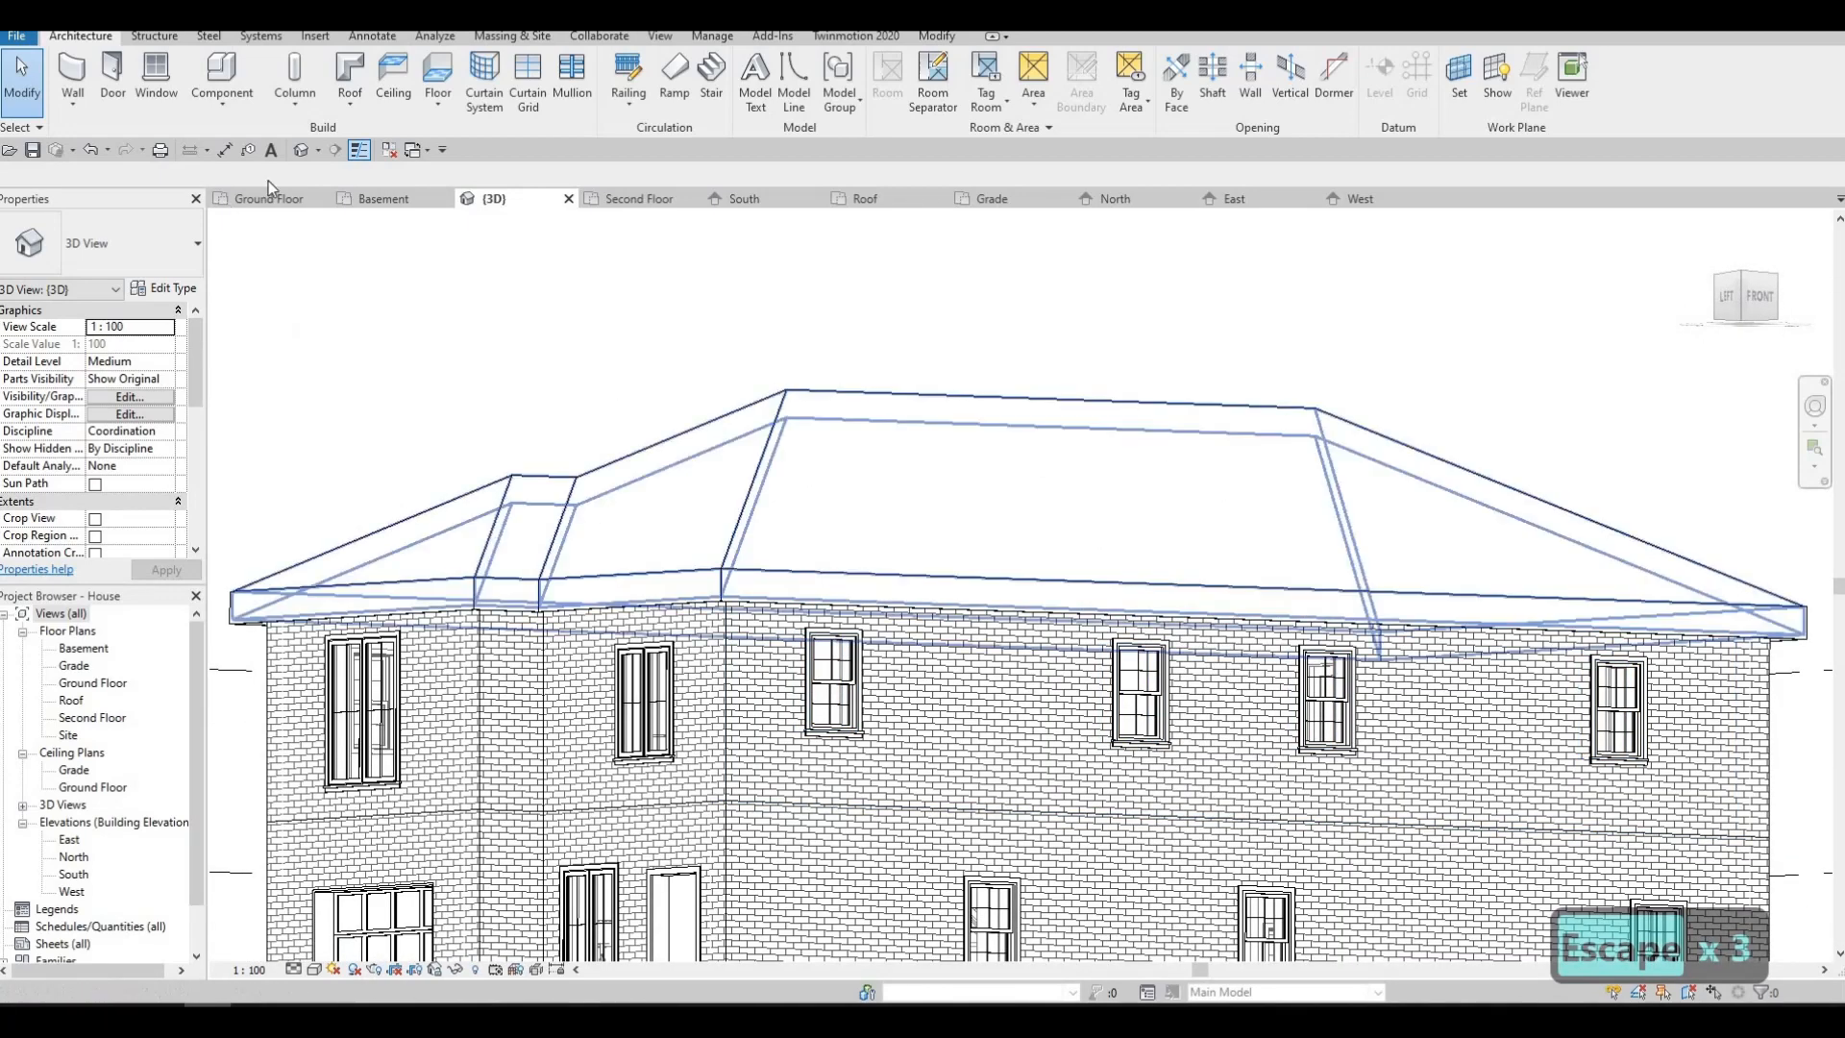
- Place a default gutter along the top edge of the short fascia segment between the two roof corners
left_click(350, 104)
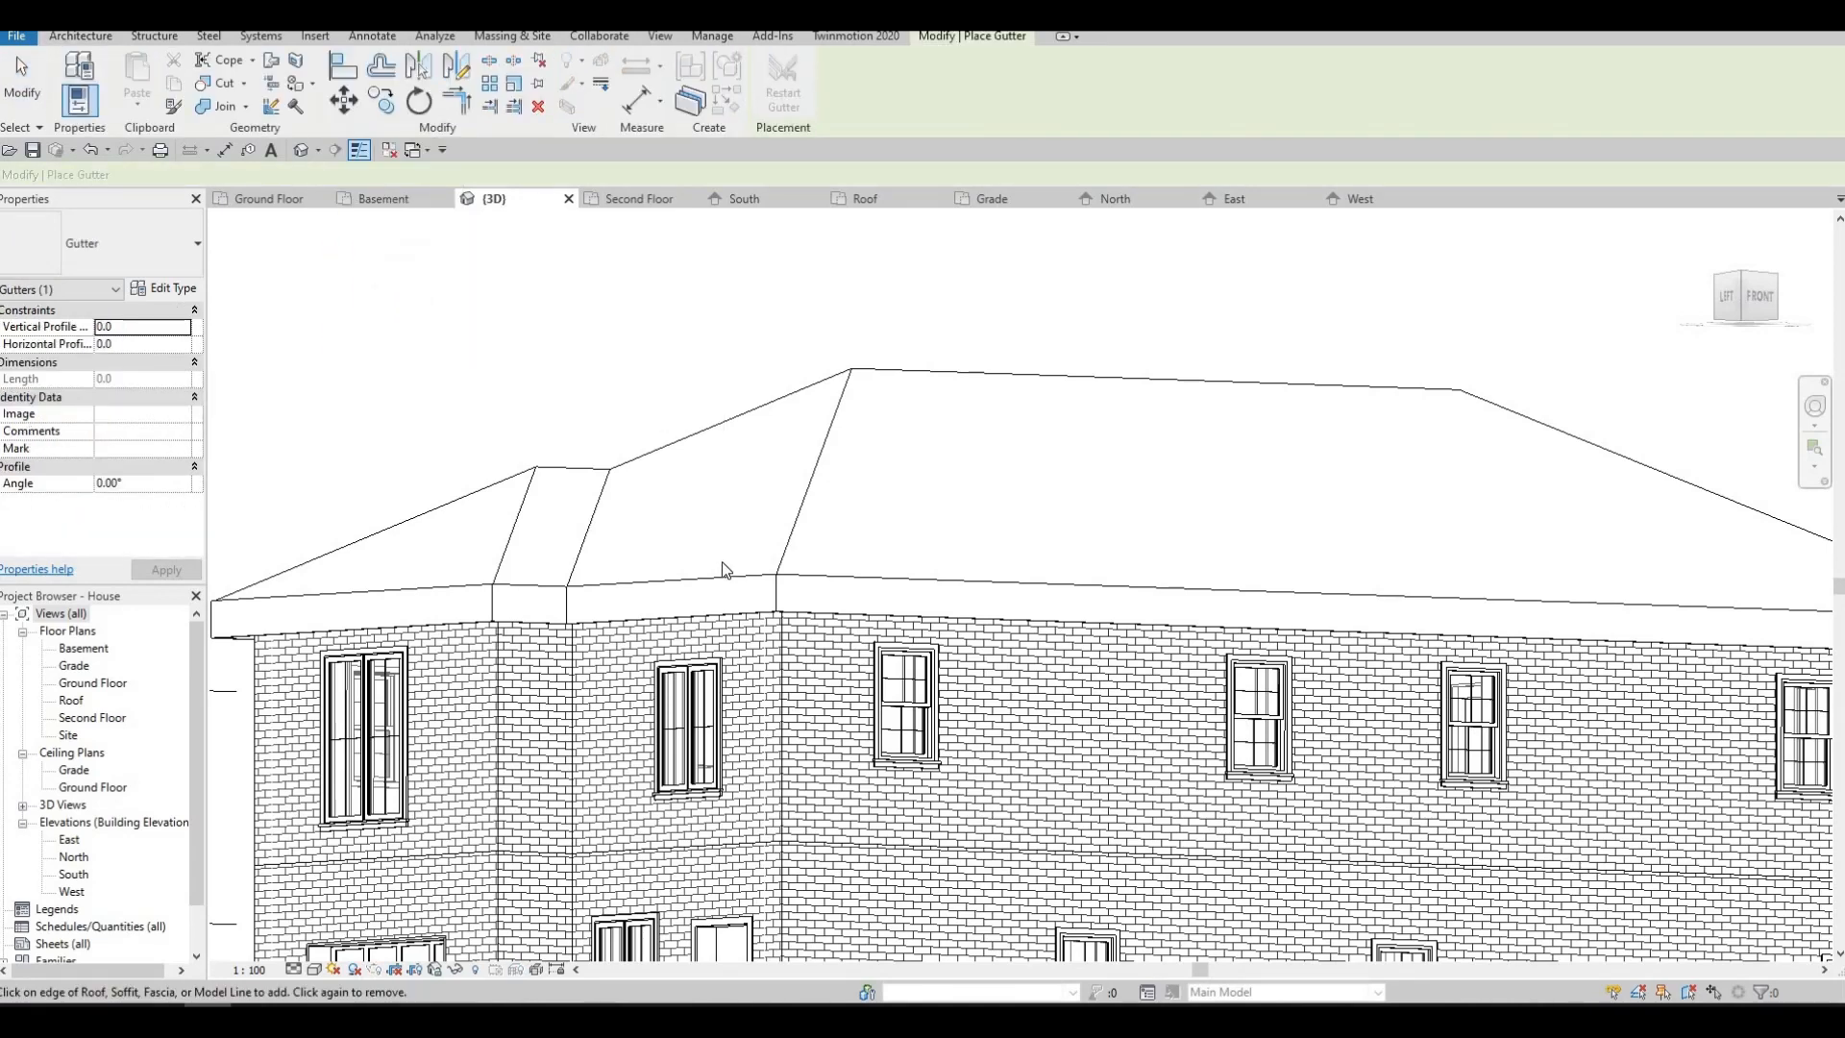
scroll(729, 583, "up", 2)
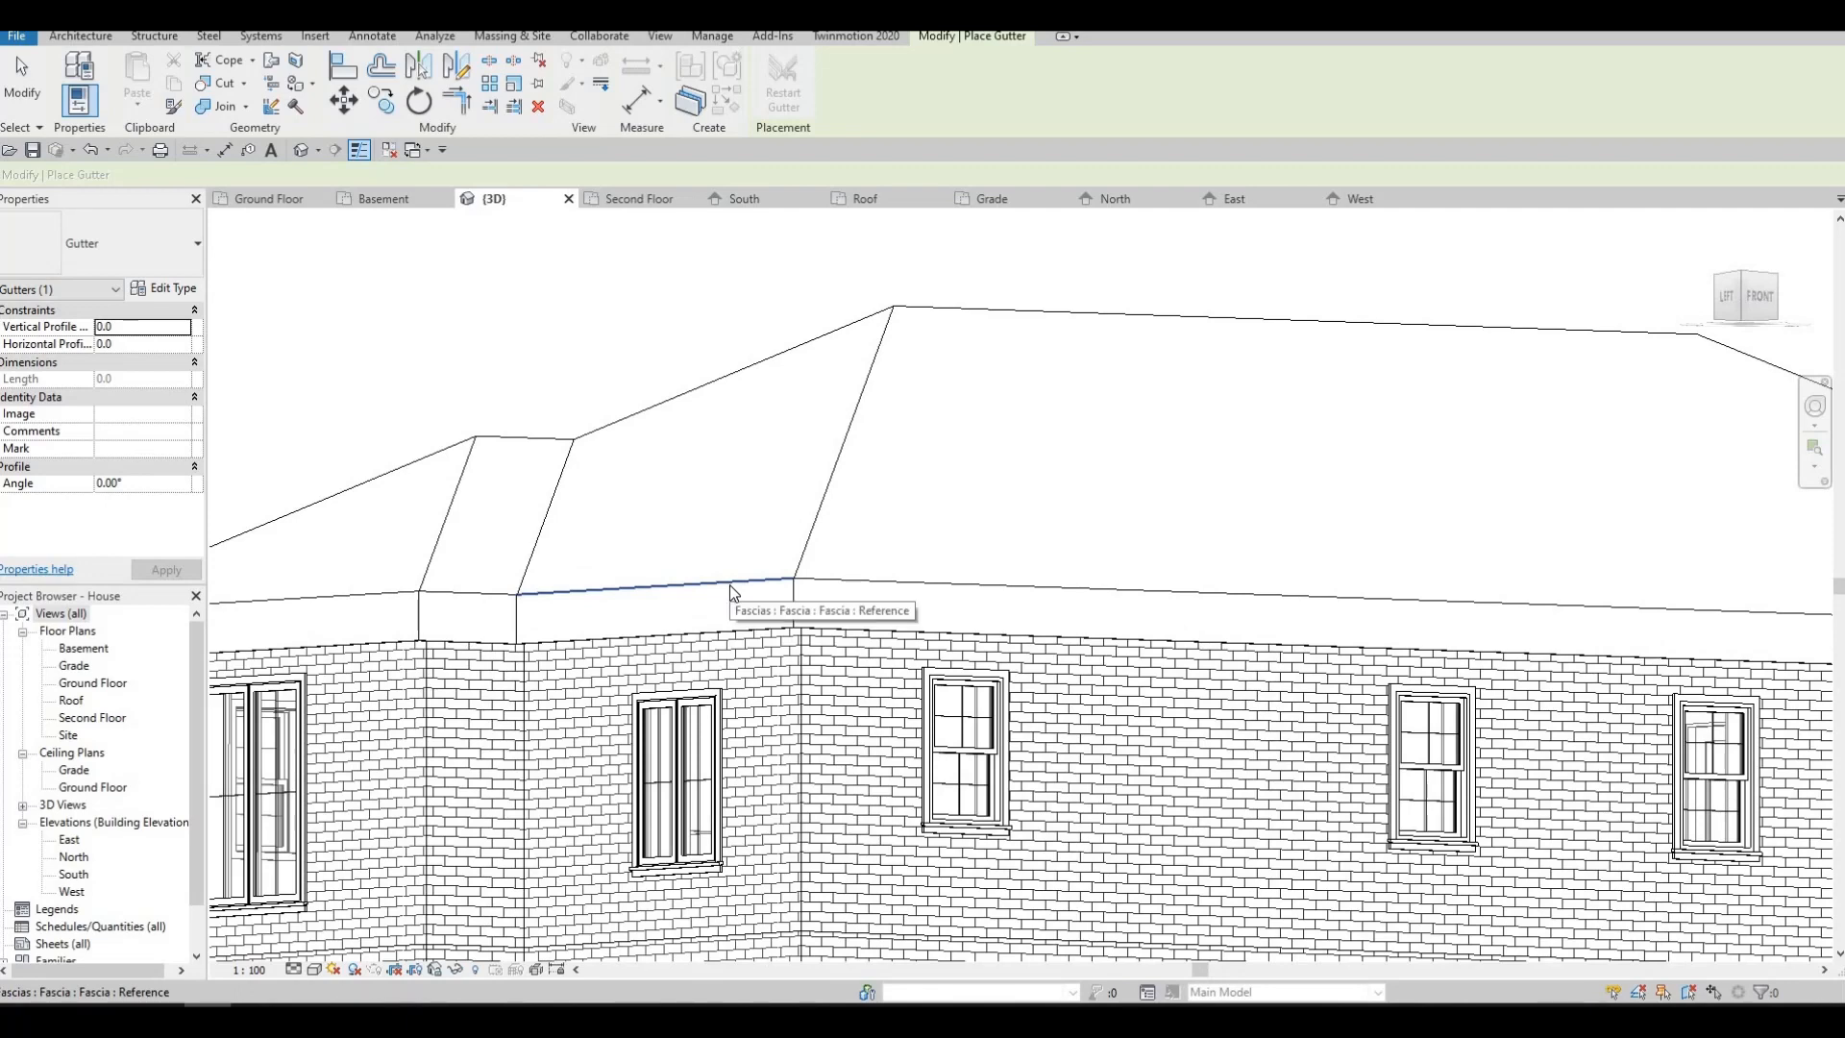
left_click(730, 584)
- Examine the gutter's cross-section up close at its open end where the fascia turns the corner
scroll(759, 588, "up", 4)
middle_click_drag(733, 670, 989, 494, "shift")
middle_click_drag(961, 557, 920, 510, "shift")
scroll(980, 422, "down", 1)
scroll(982, 415, "up", 3)
middle_click_drag(772, 465, 711, 463, "shift")
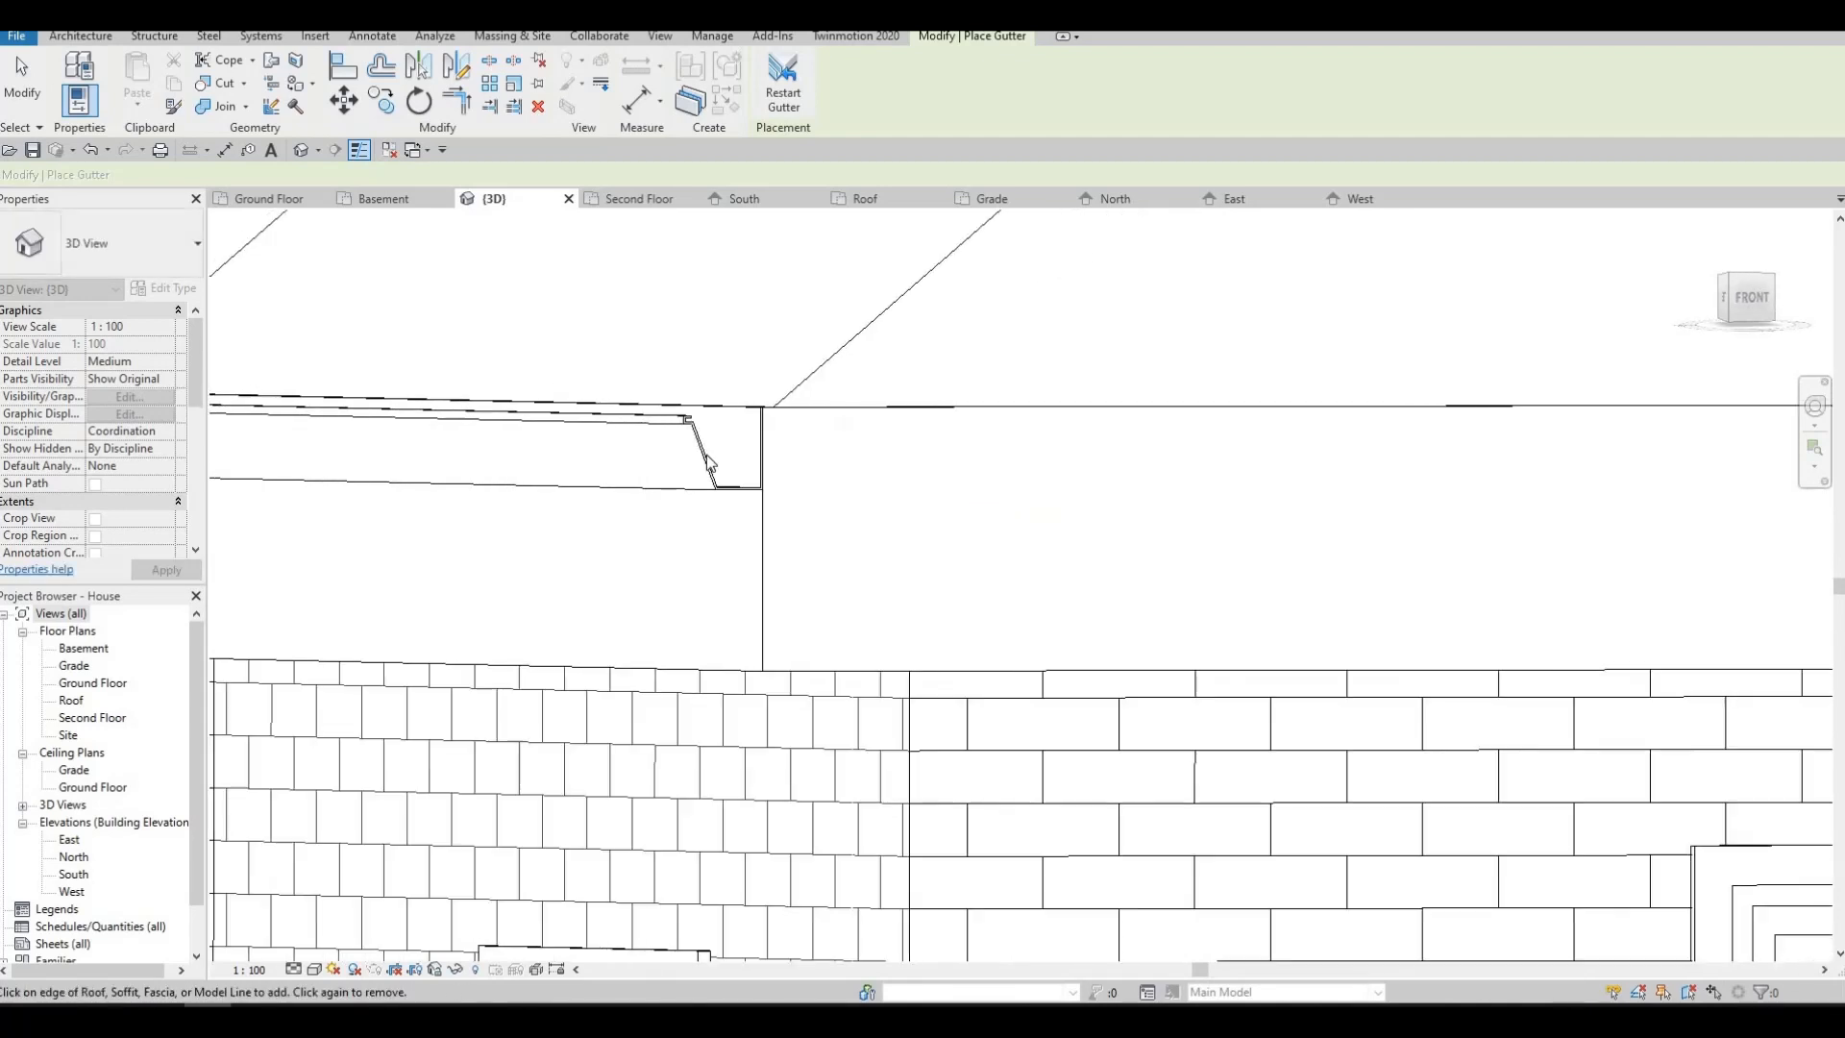
scroll(711, 463, "up", 3)
middle_click_drag(833, 448, 833, 448)
scroll(833, 448, "down", 1)
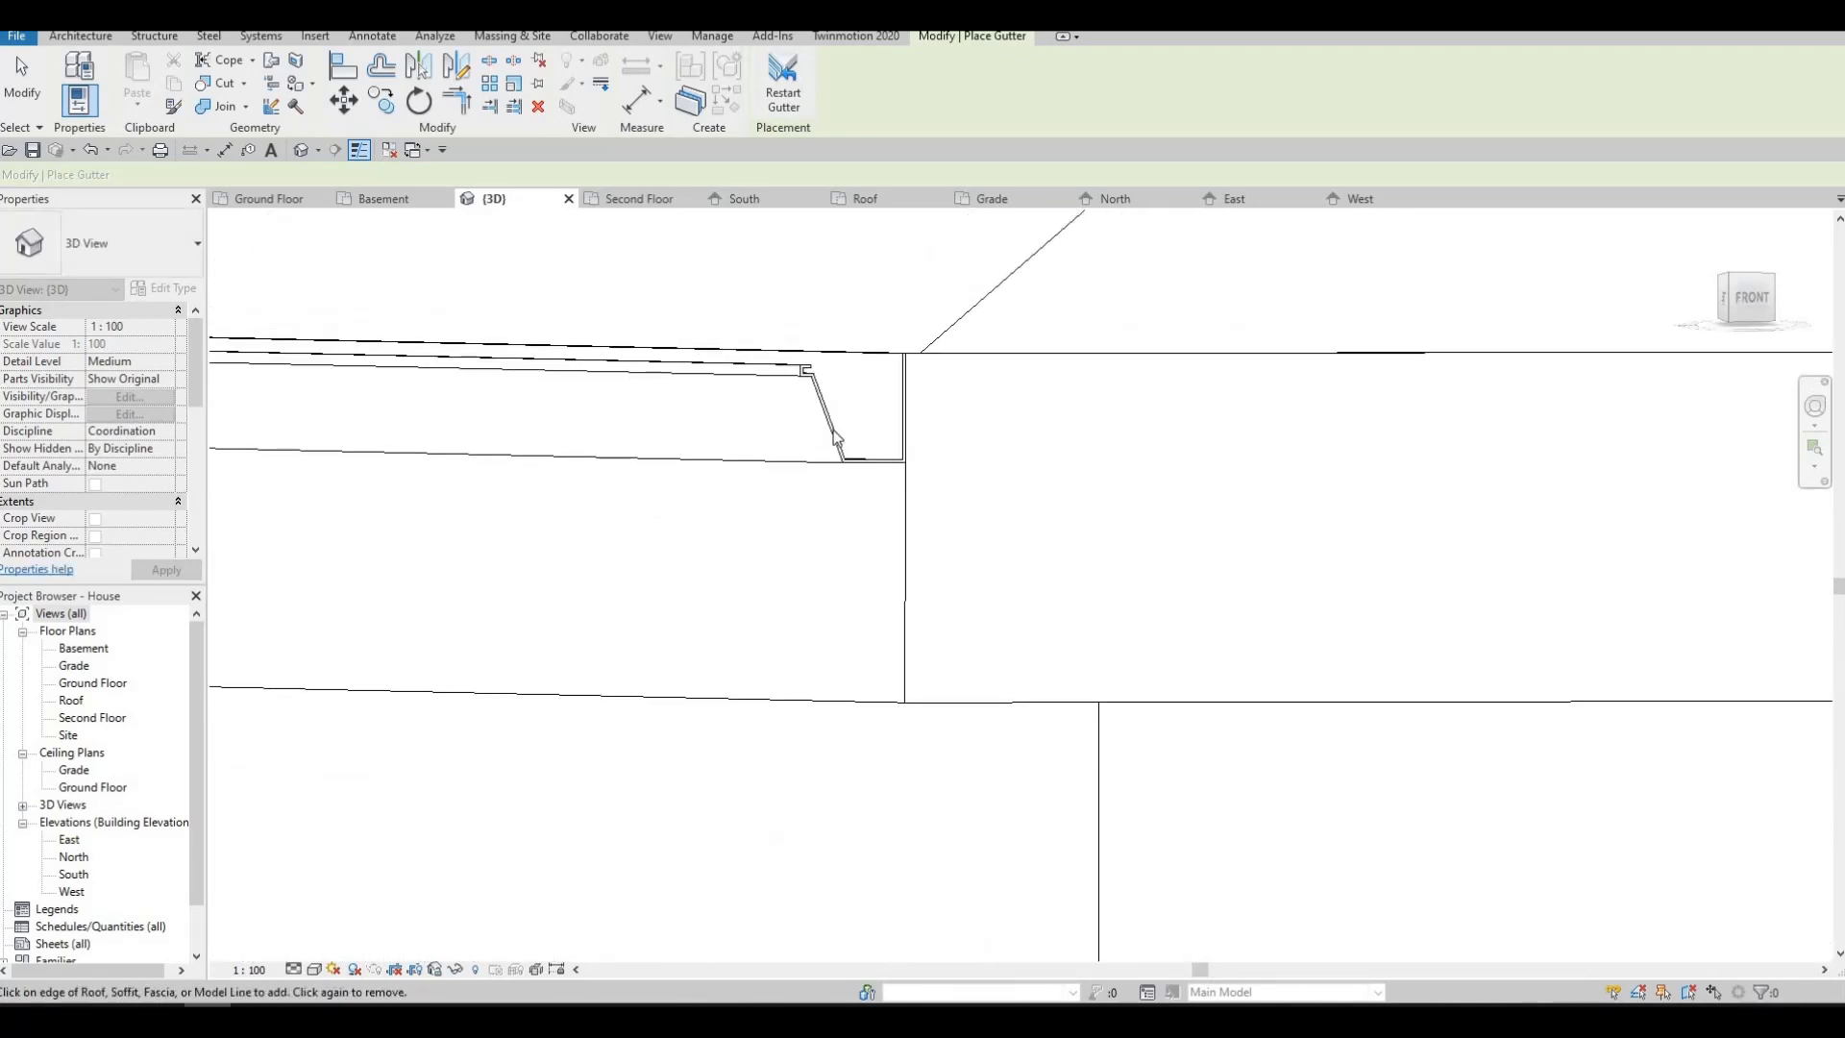
left_click(825, 420)
key("Escape")
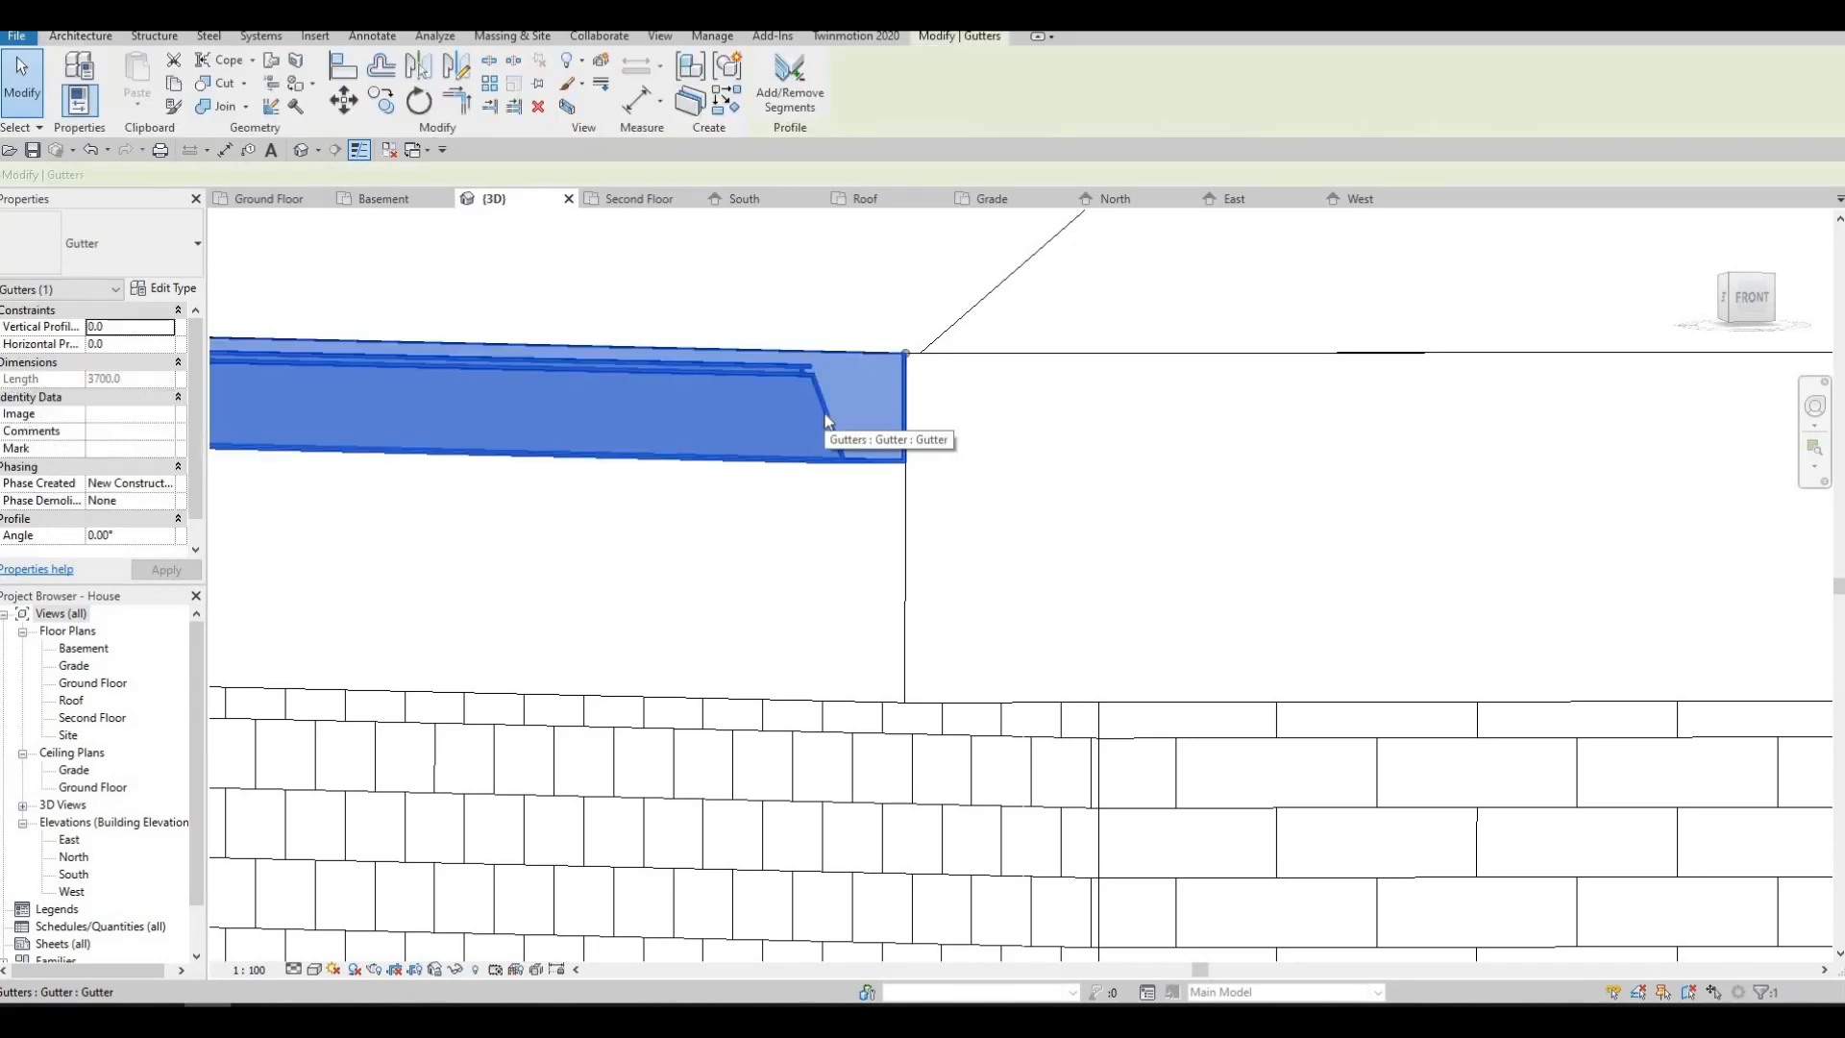
key("Delete")
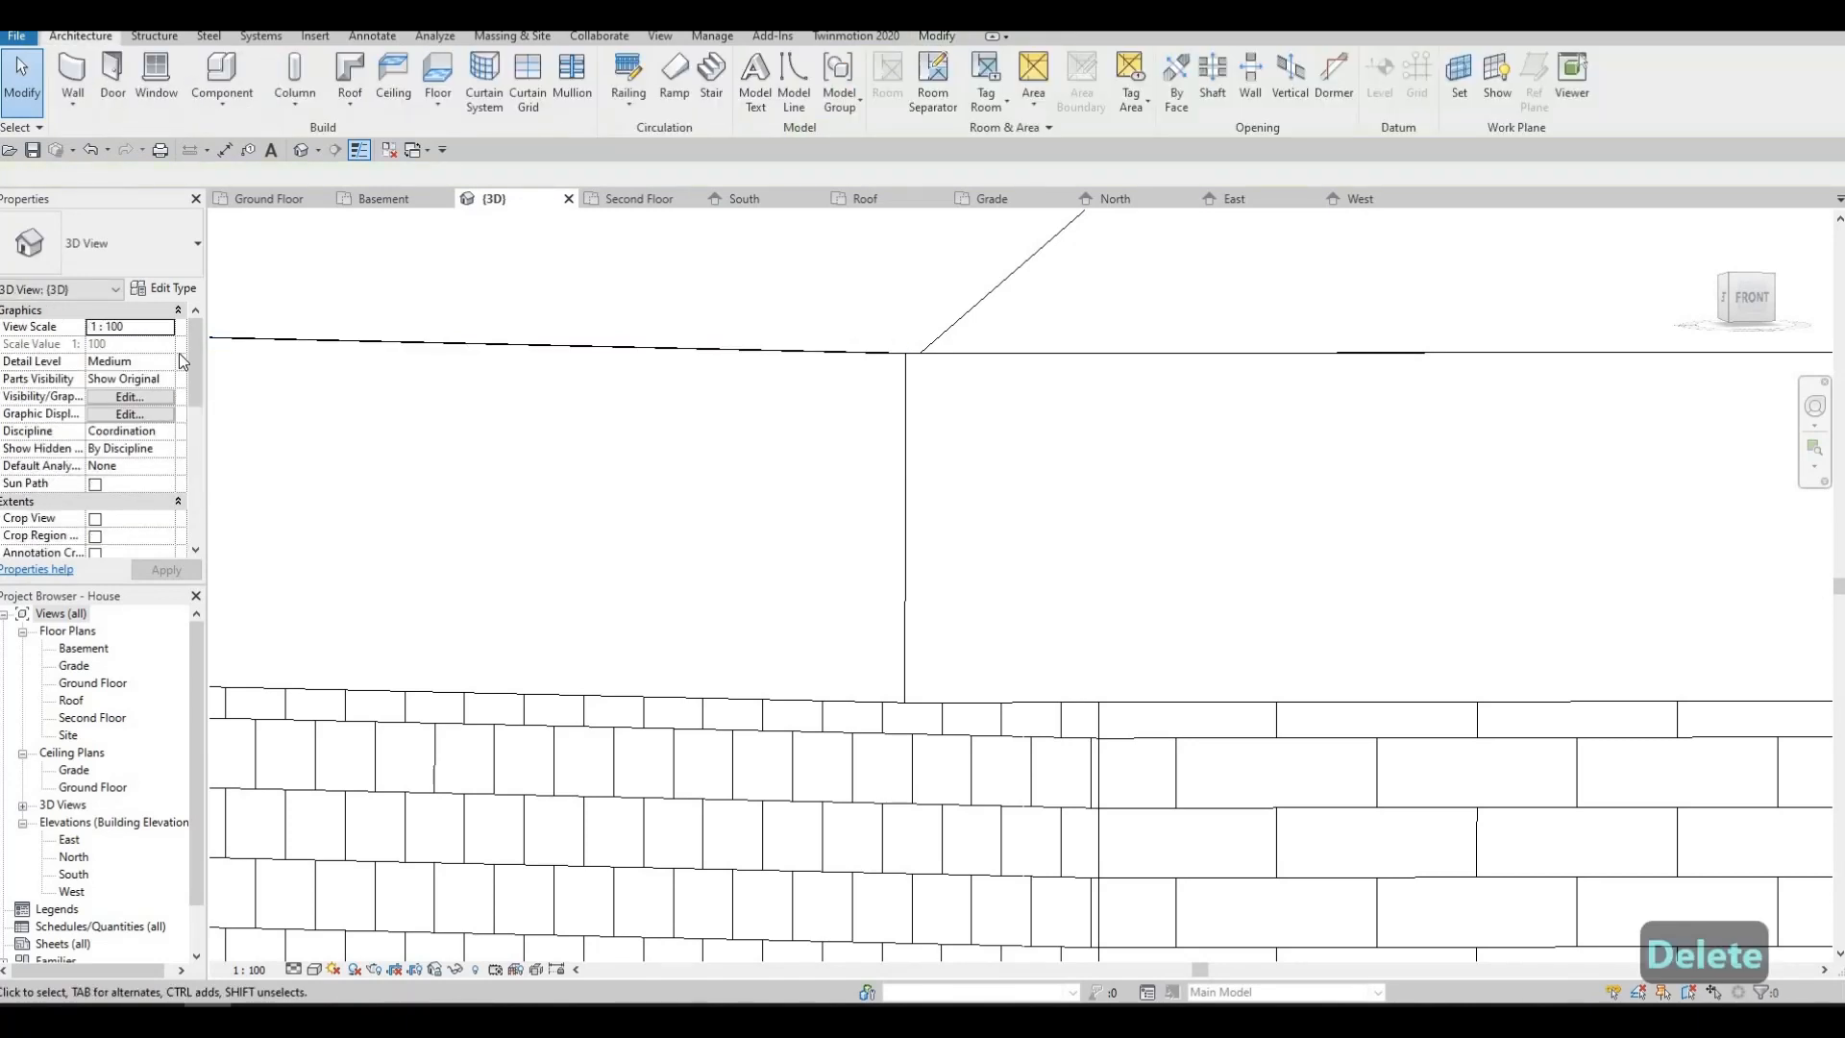
left_click(17, 37)
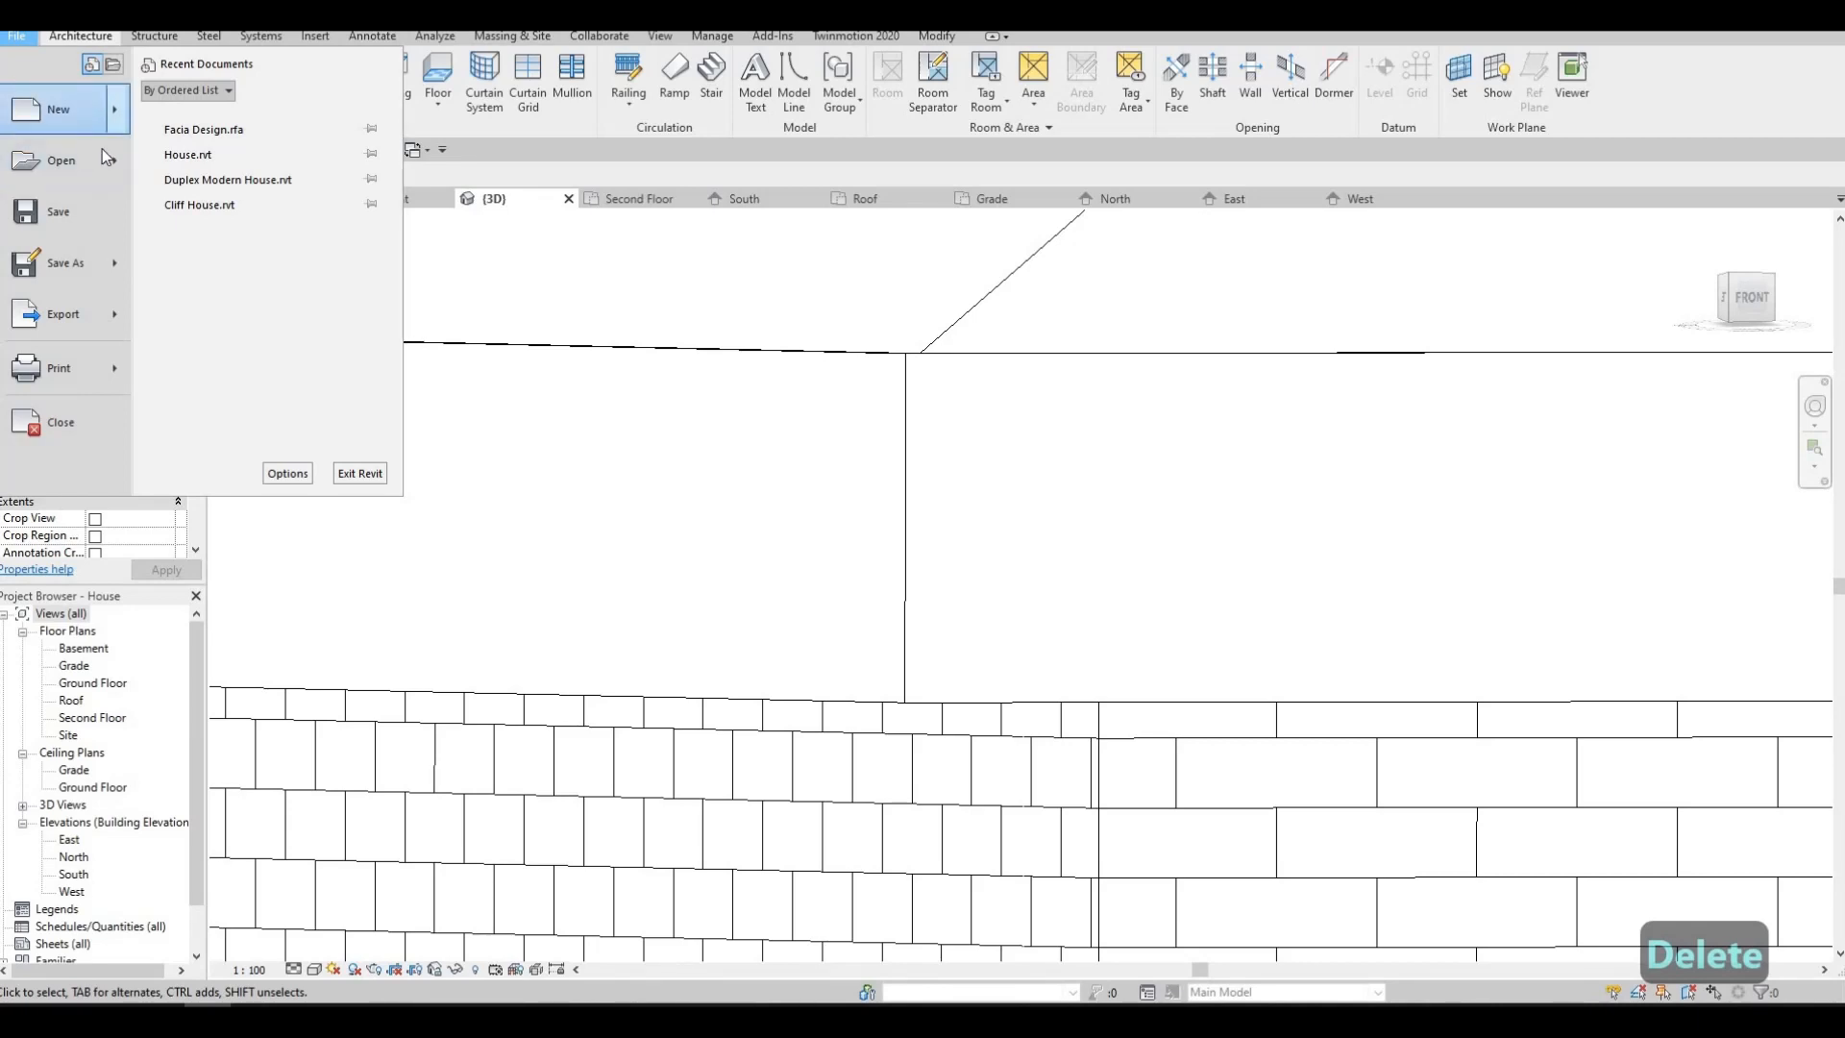
key("Escape")
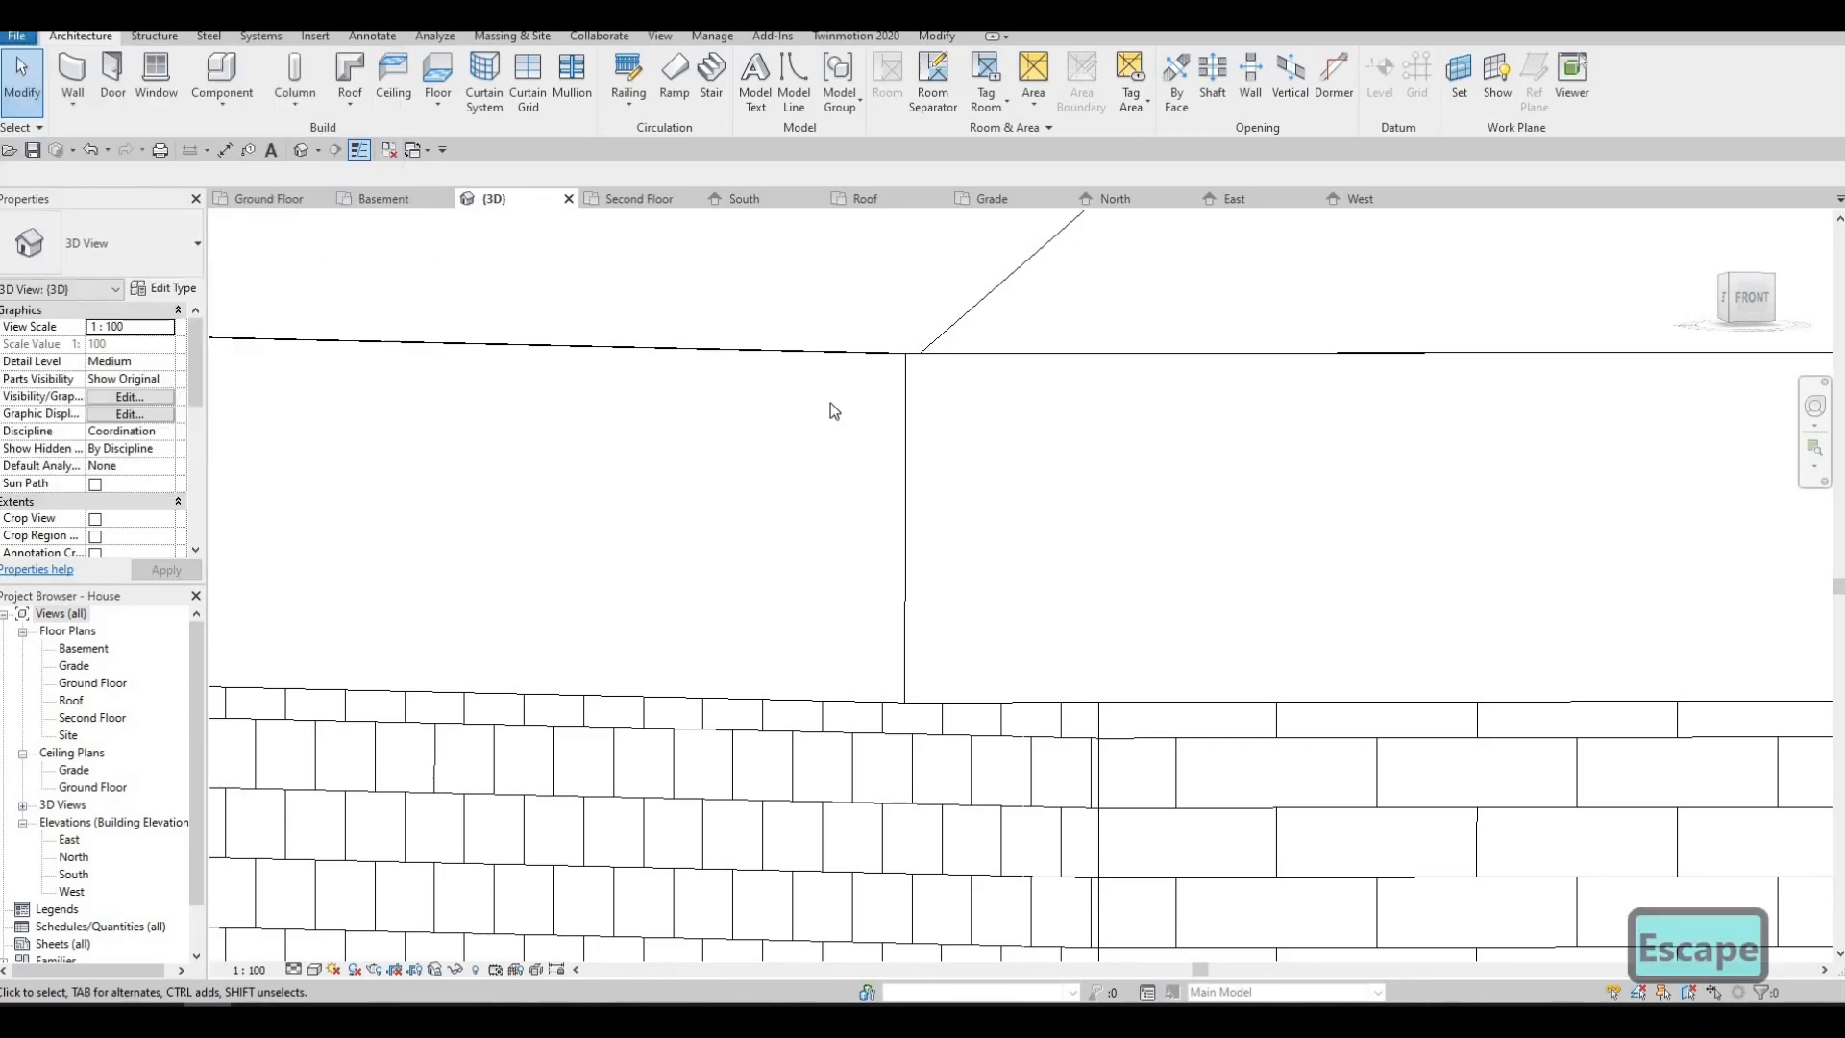
key("ctrl+z")
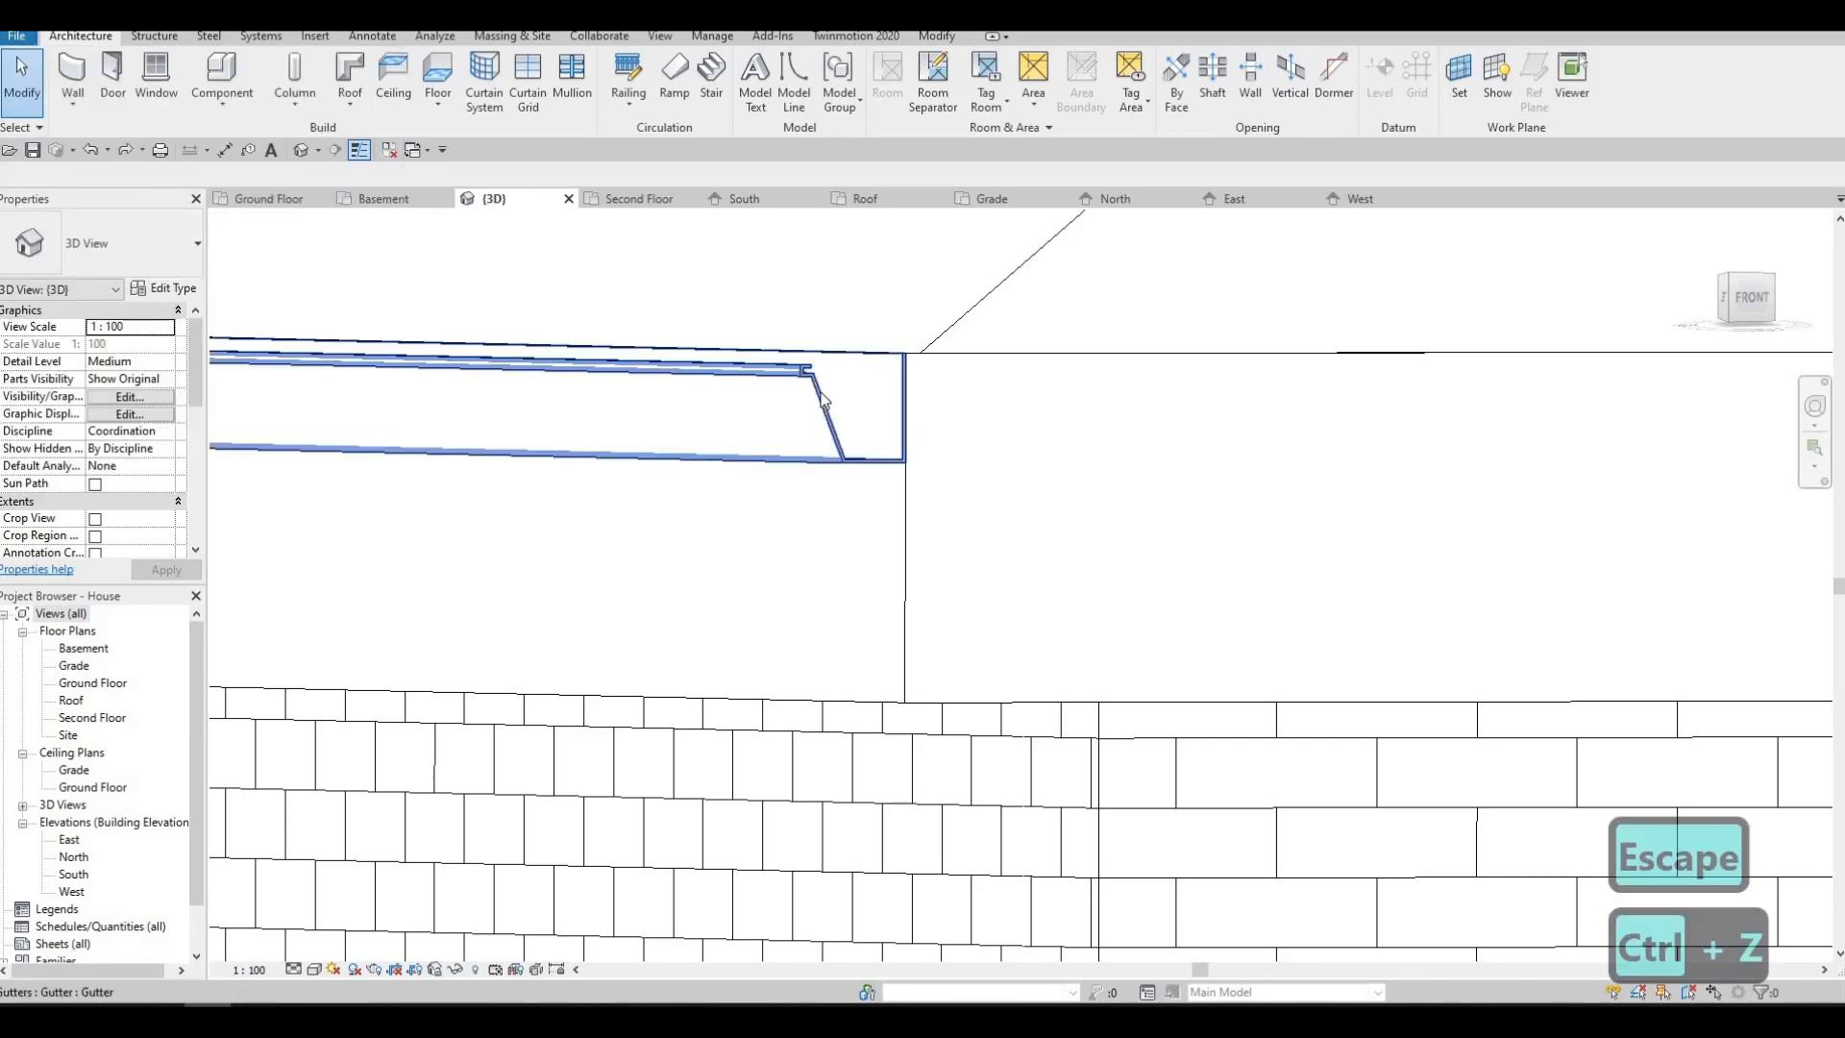
- Start a new family and bring up the choice of family template files
left_click(16, 36)
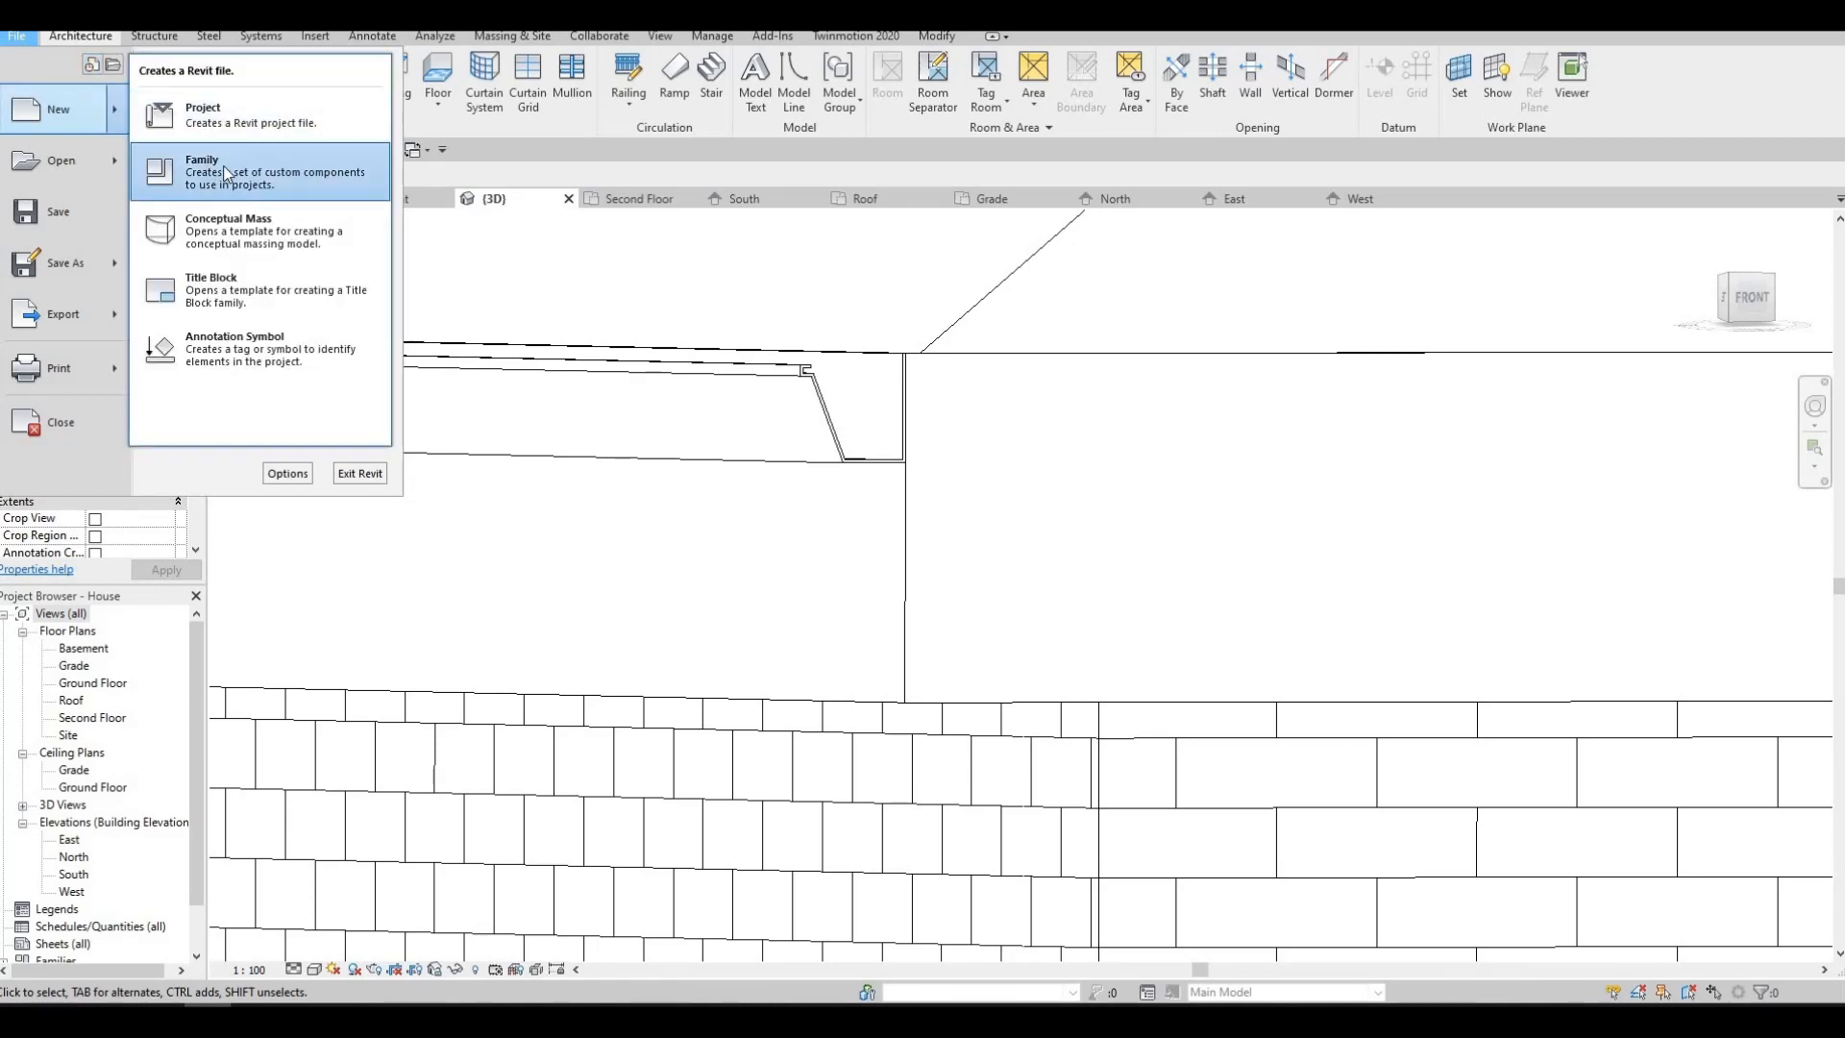
left_click(304, 200)
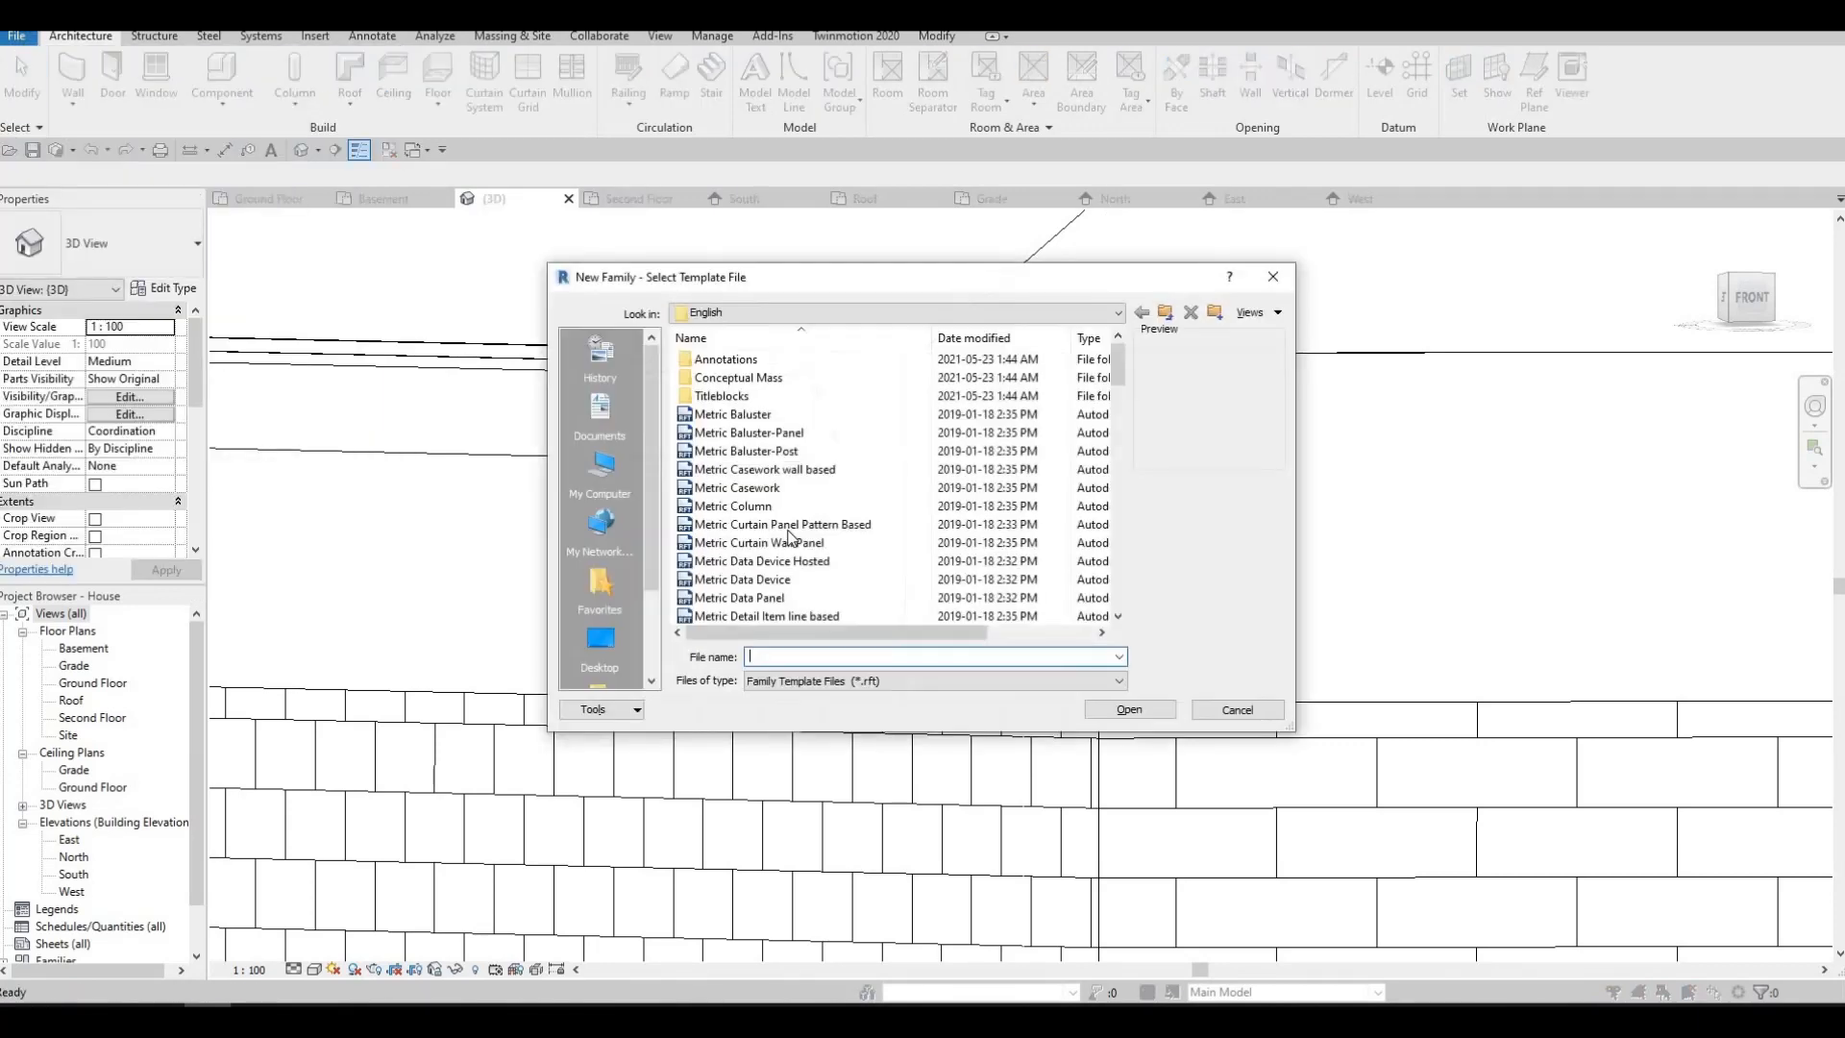
- Create a new family from the Metric Profile template
scroll(805, 552, "down", 5)
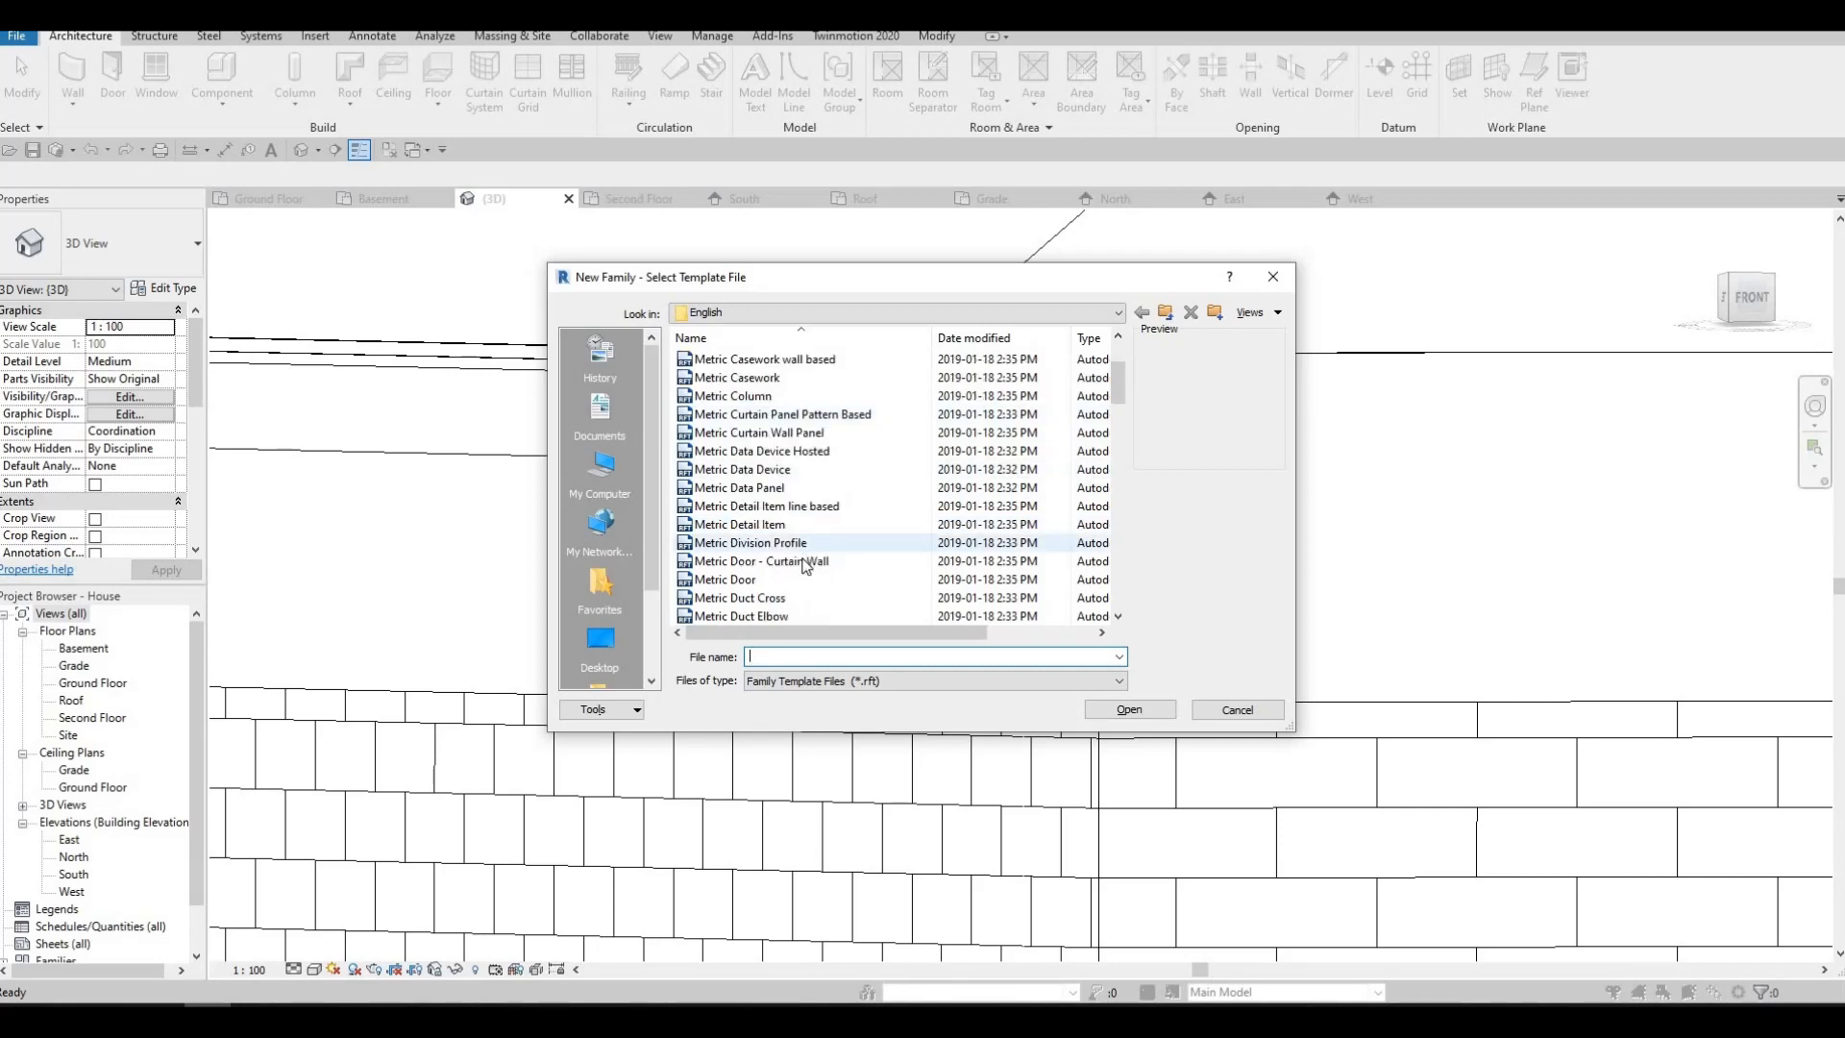
scroll(798, 587, "down", 4)
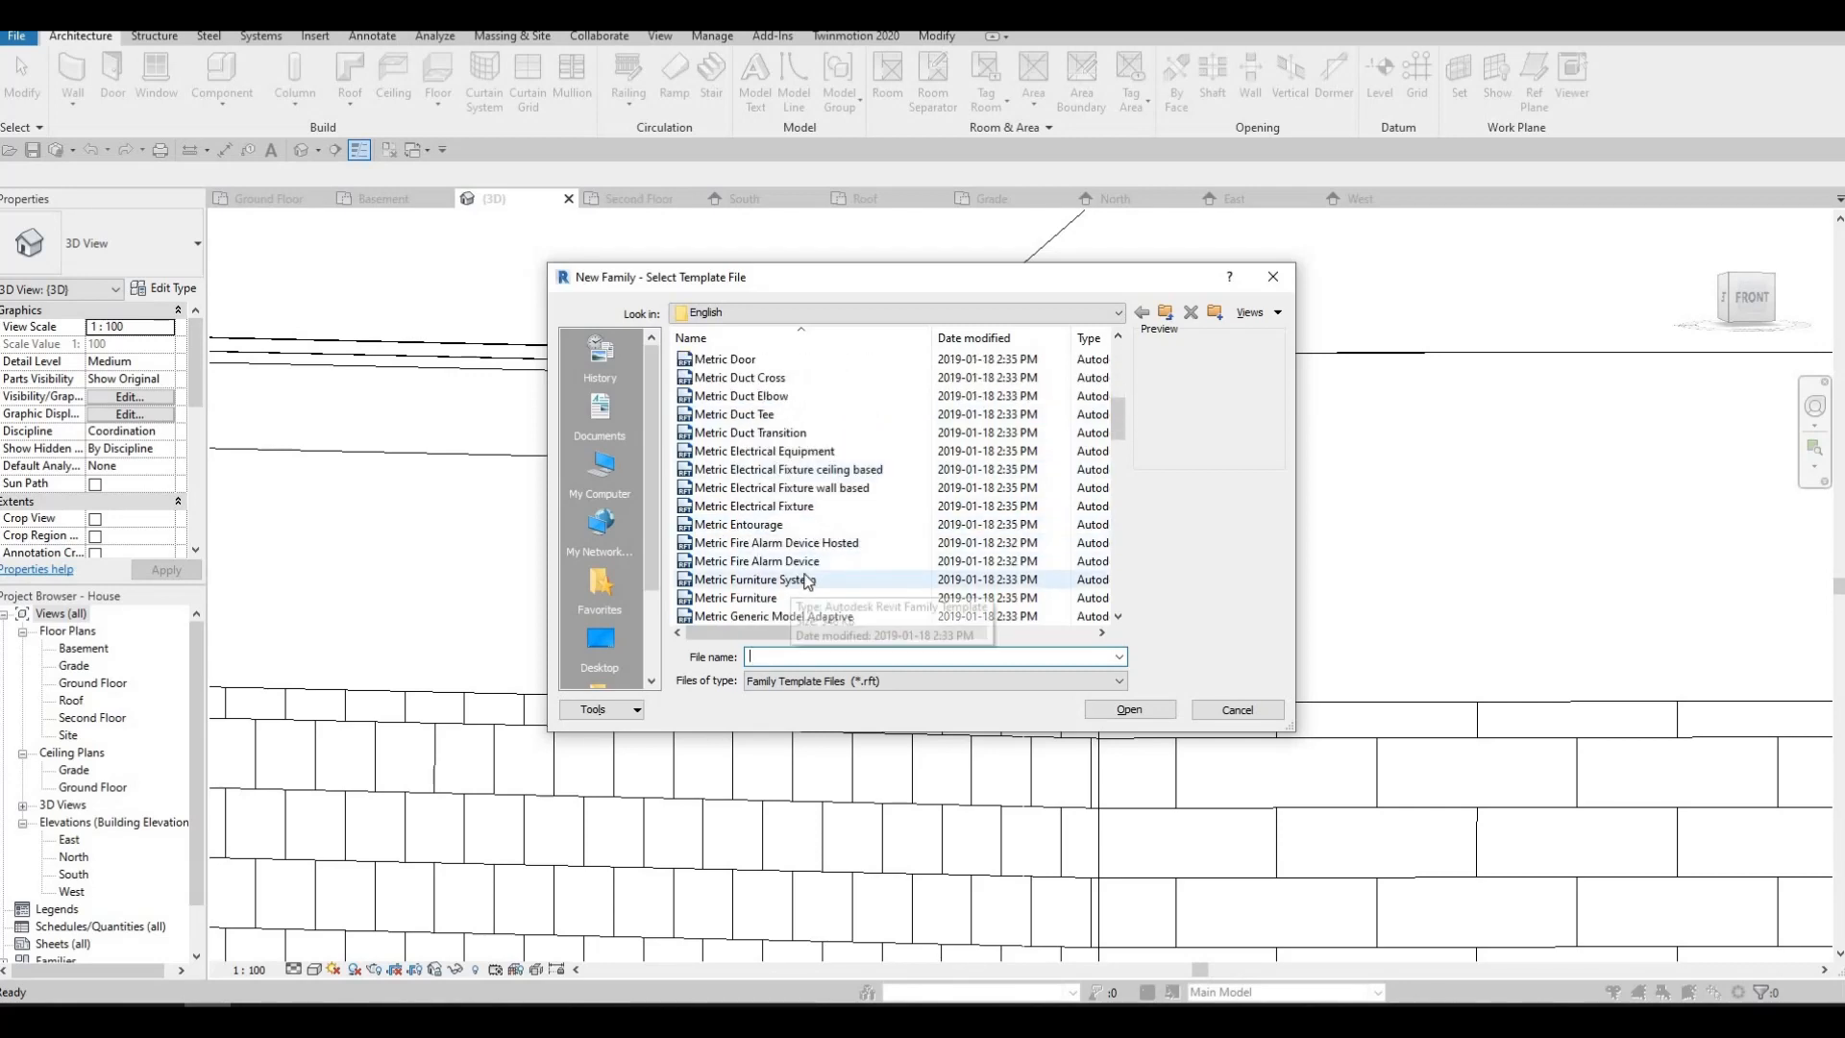
scroll(823, 590, "down", 5)
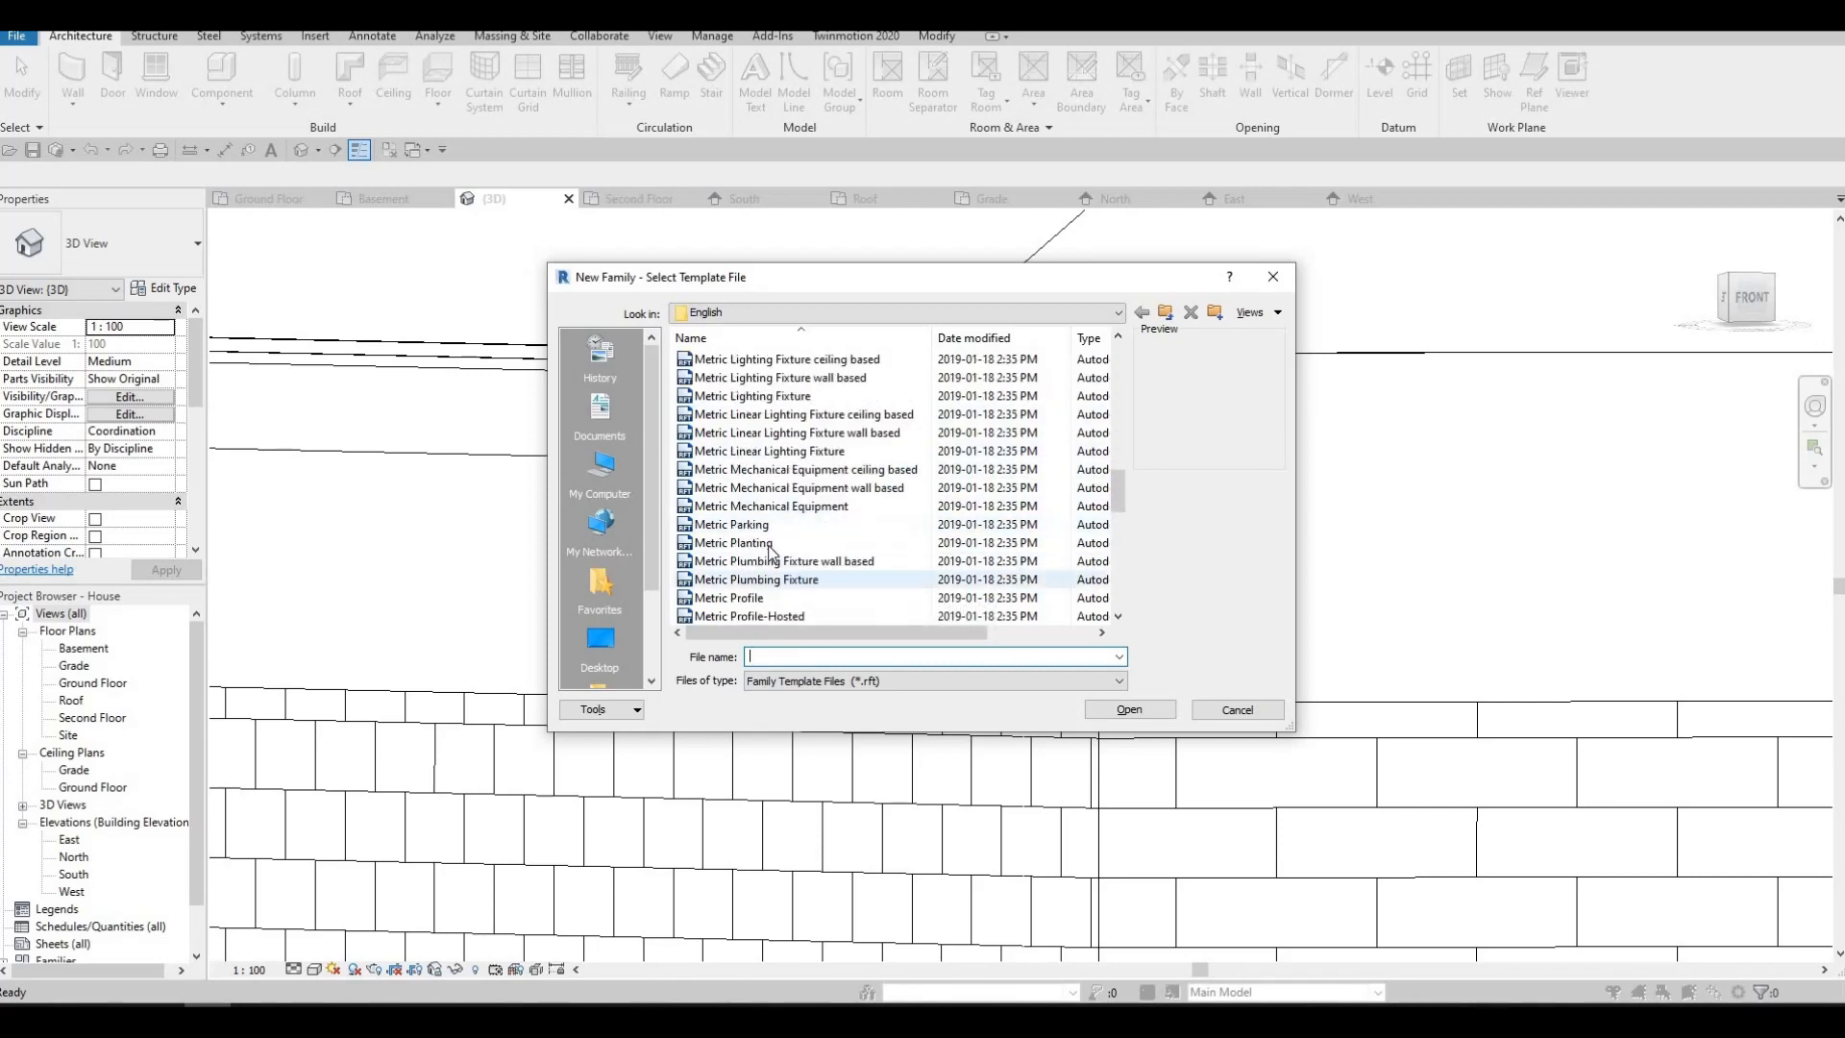
scroll(774, 461, "down", 3)
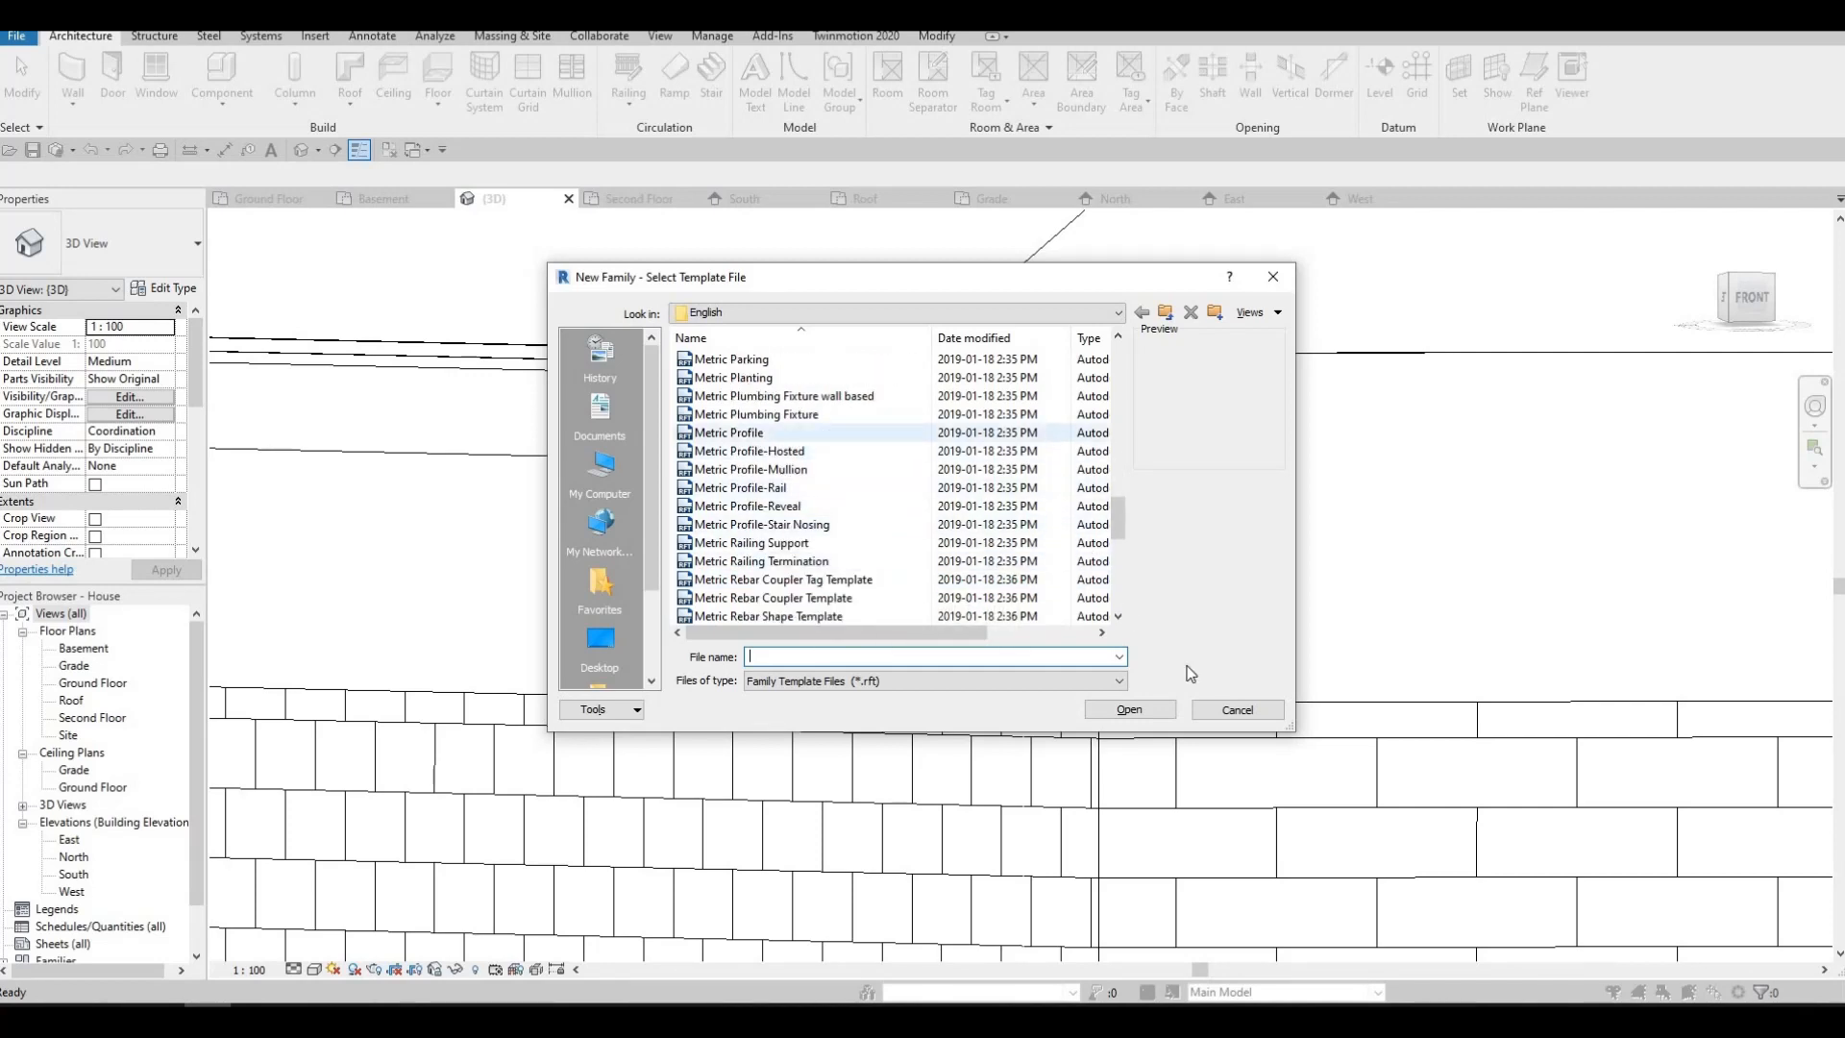
left_click(730, 432)
left_click(1130, 710)
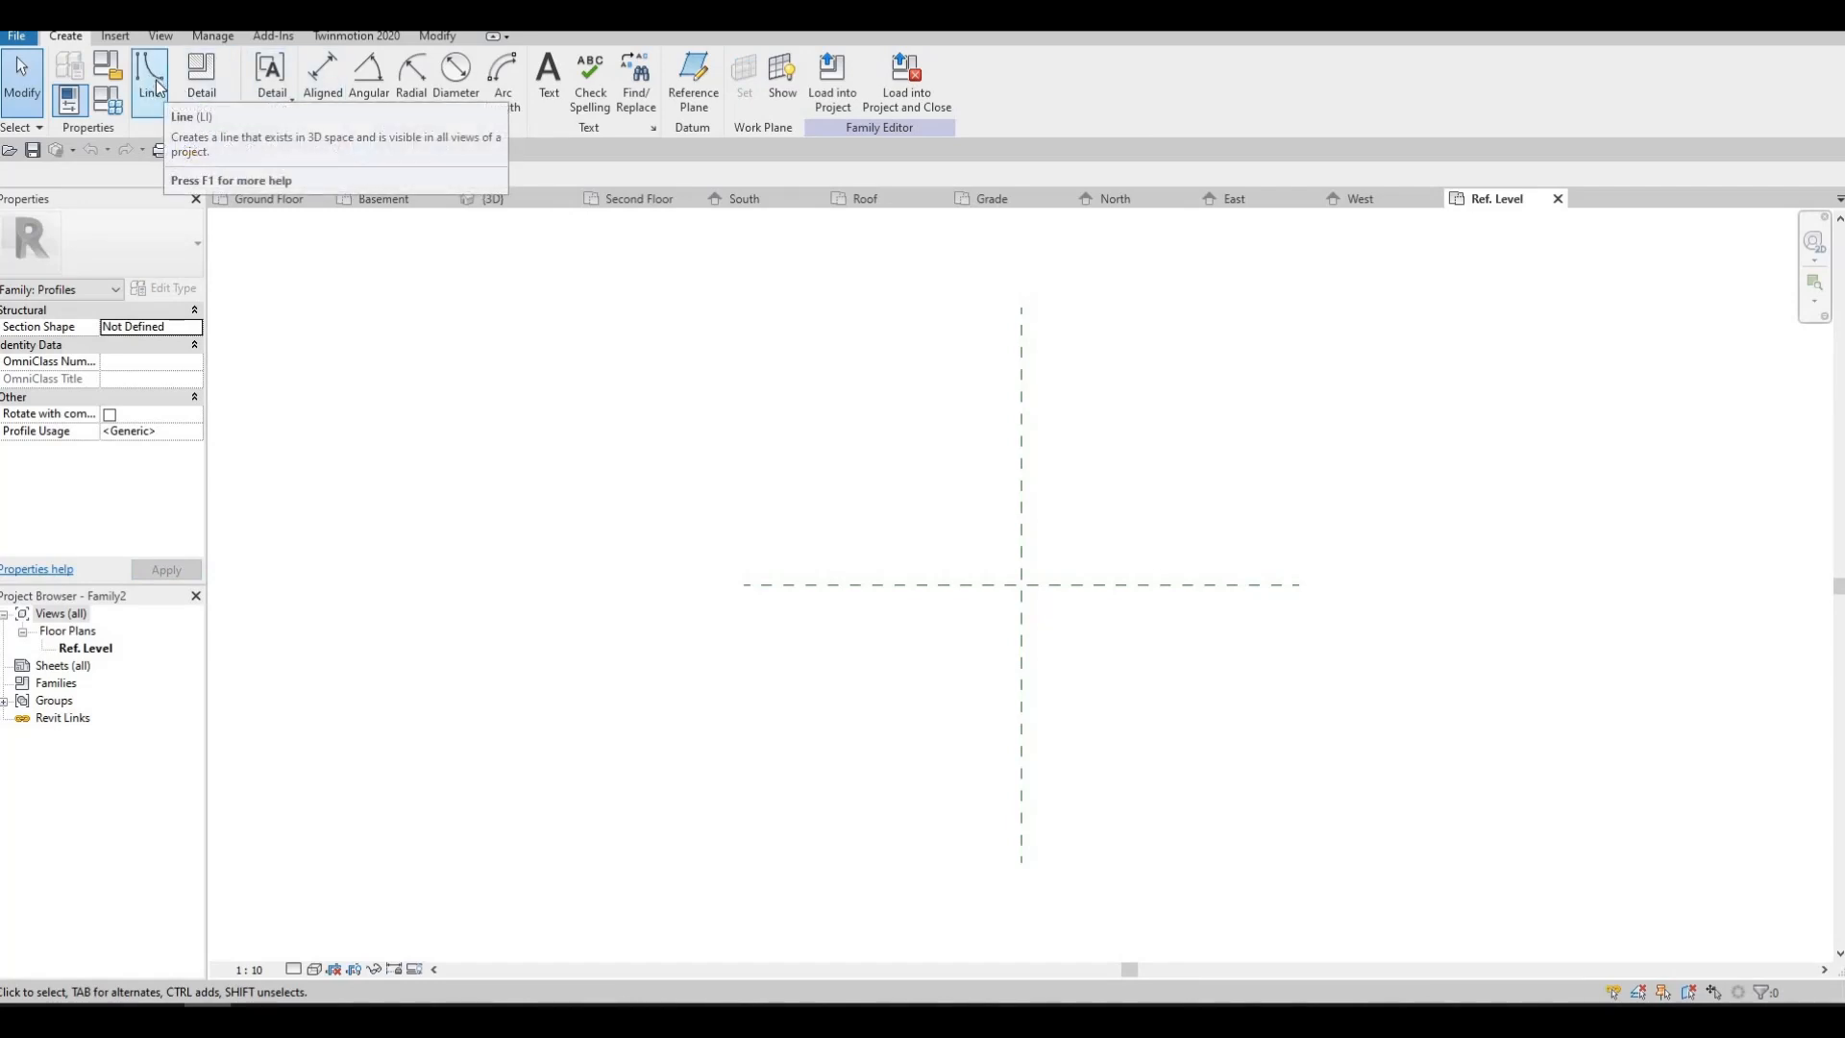
- Draw a 250 mm vertical profile line downward from the intersection of the two reference planes
left_click(152, 77)
scroll(960, 567, "up", 1)
middle_click_drag(961, 567, 690, 365)
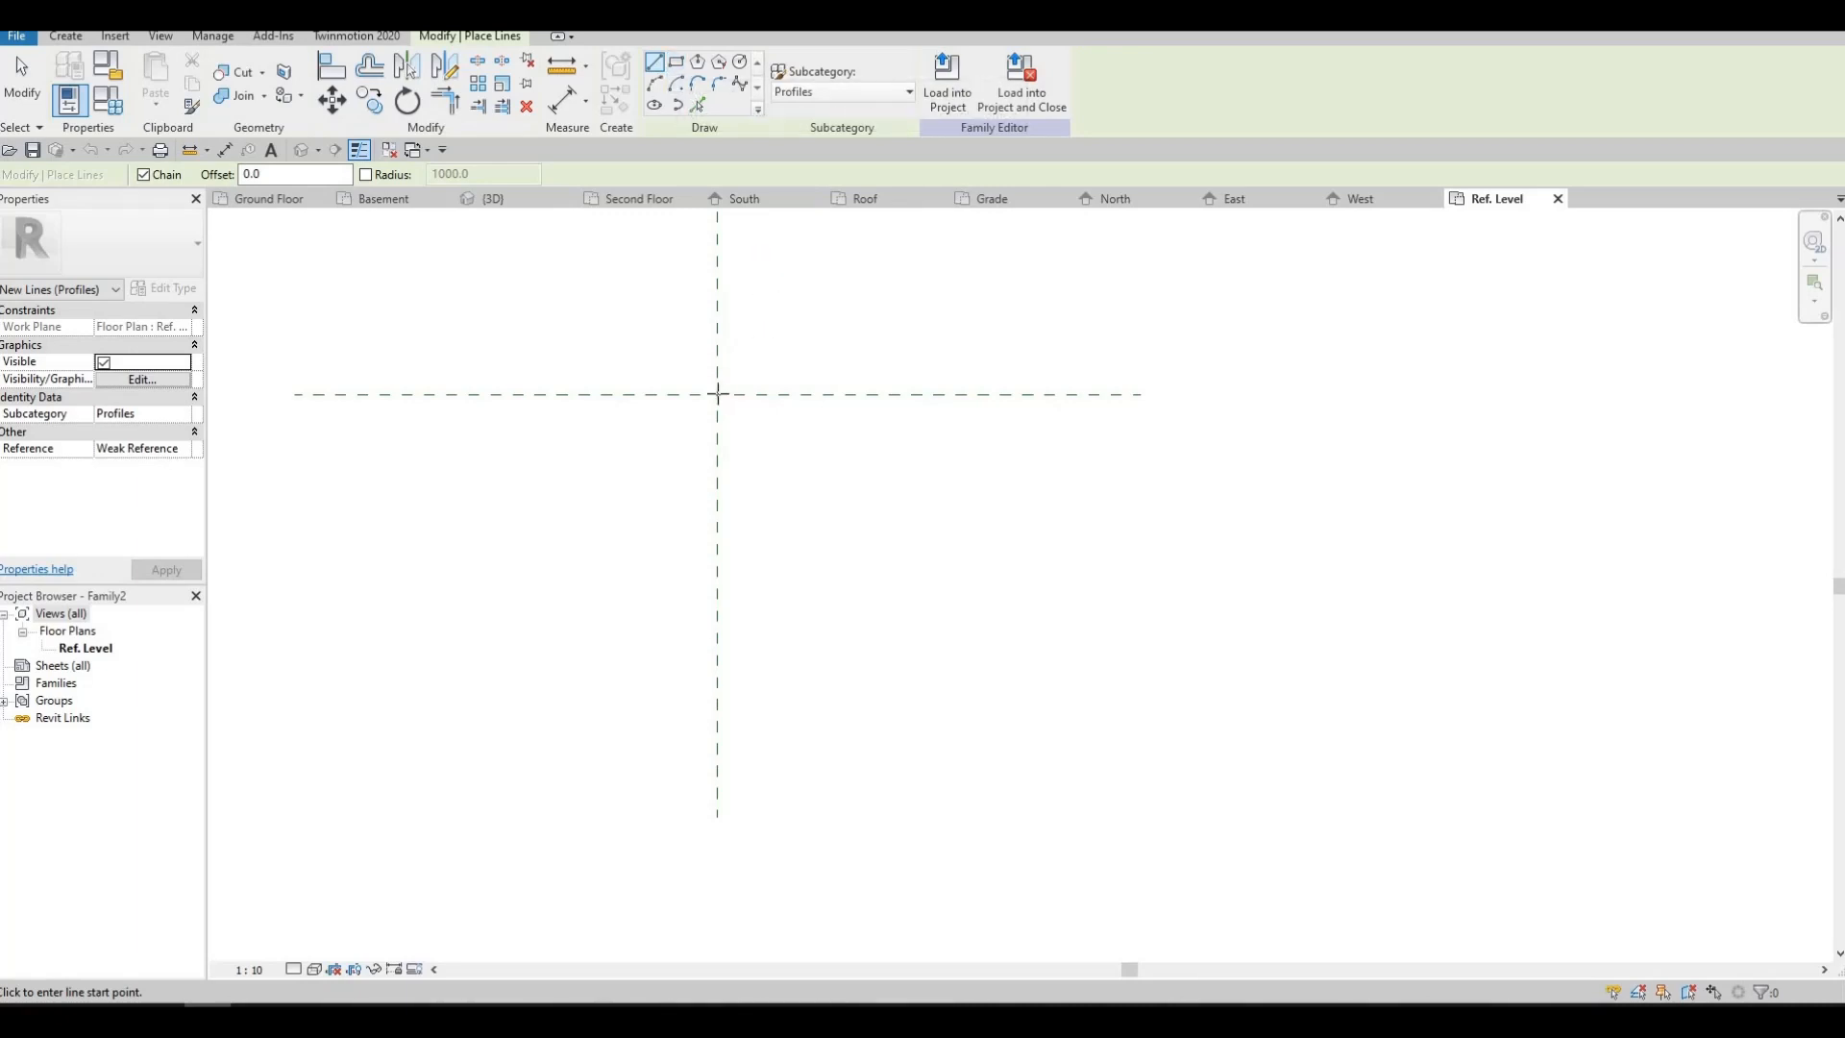
left_click(717, 395)
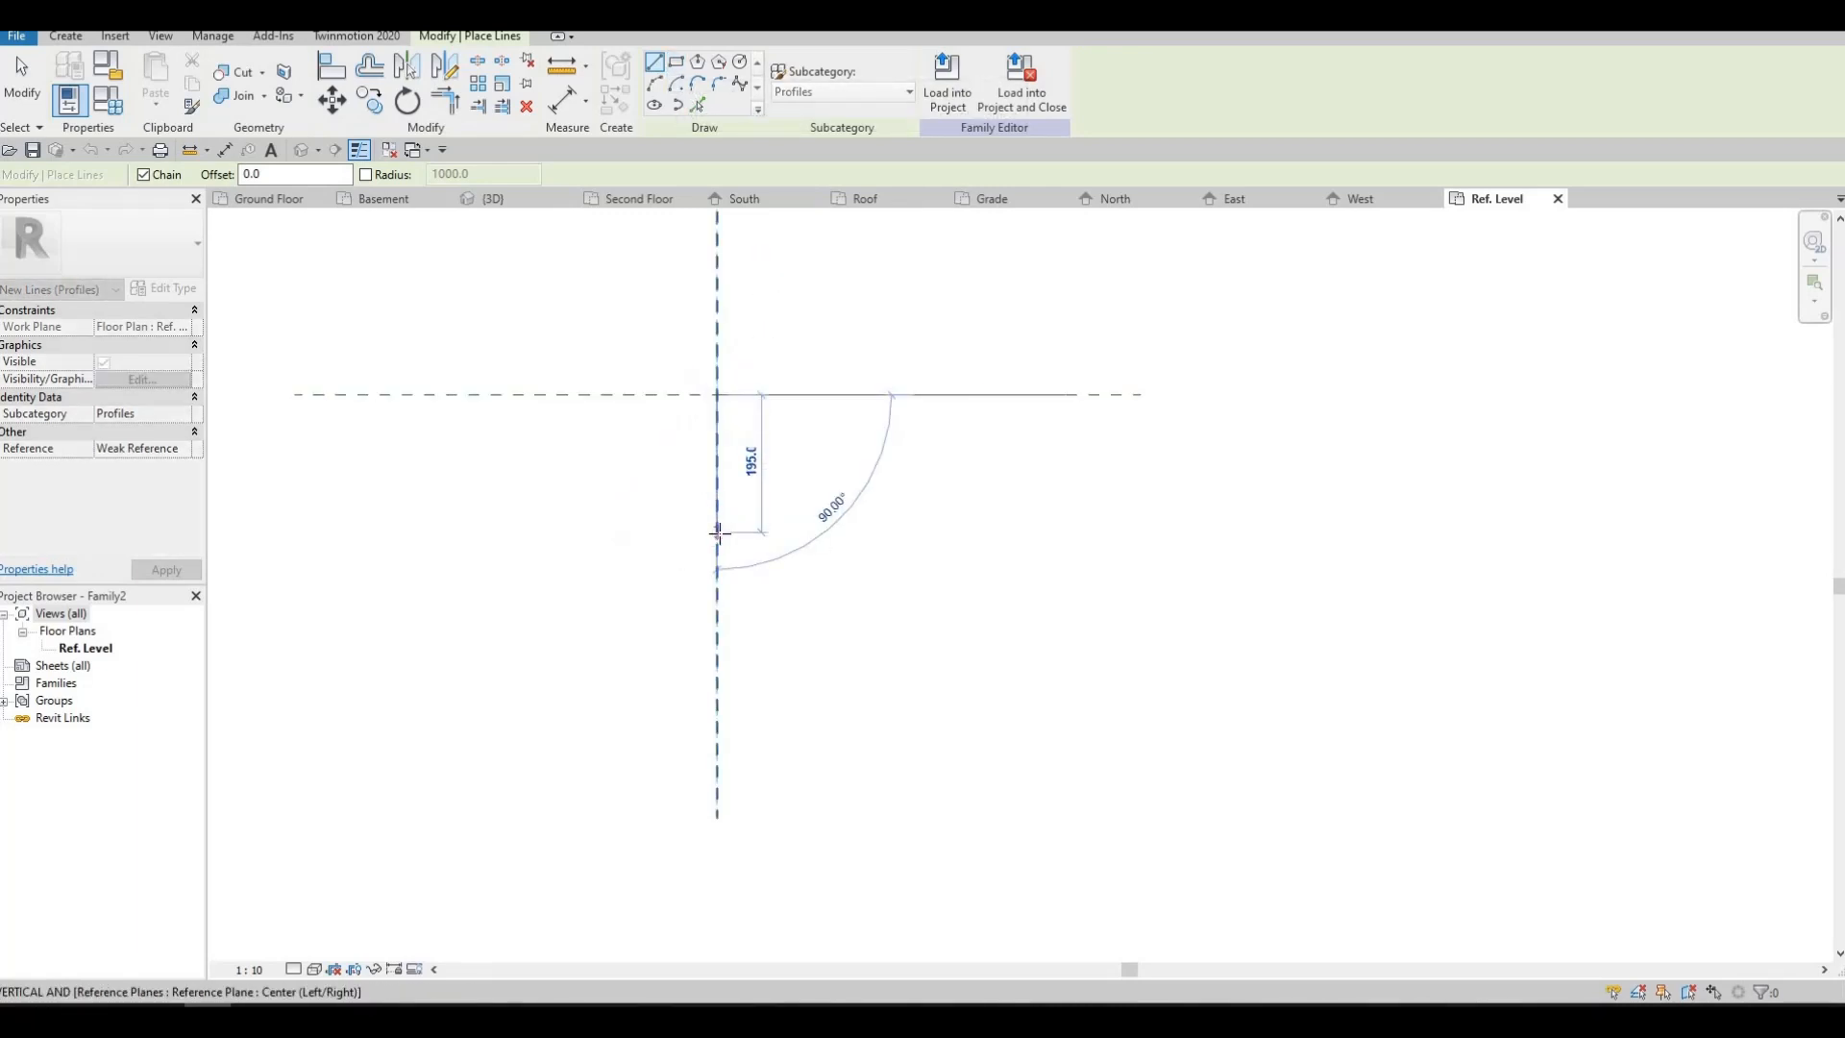
type("250")
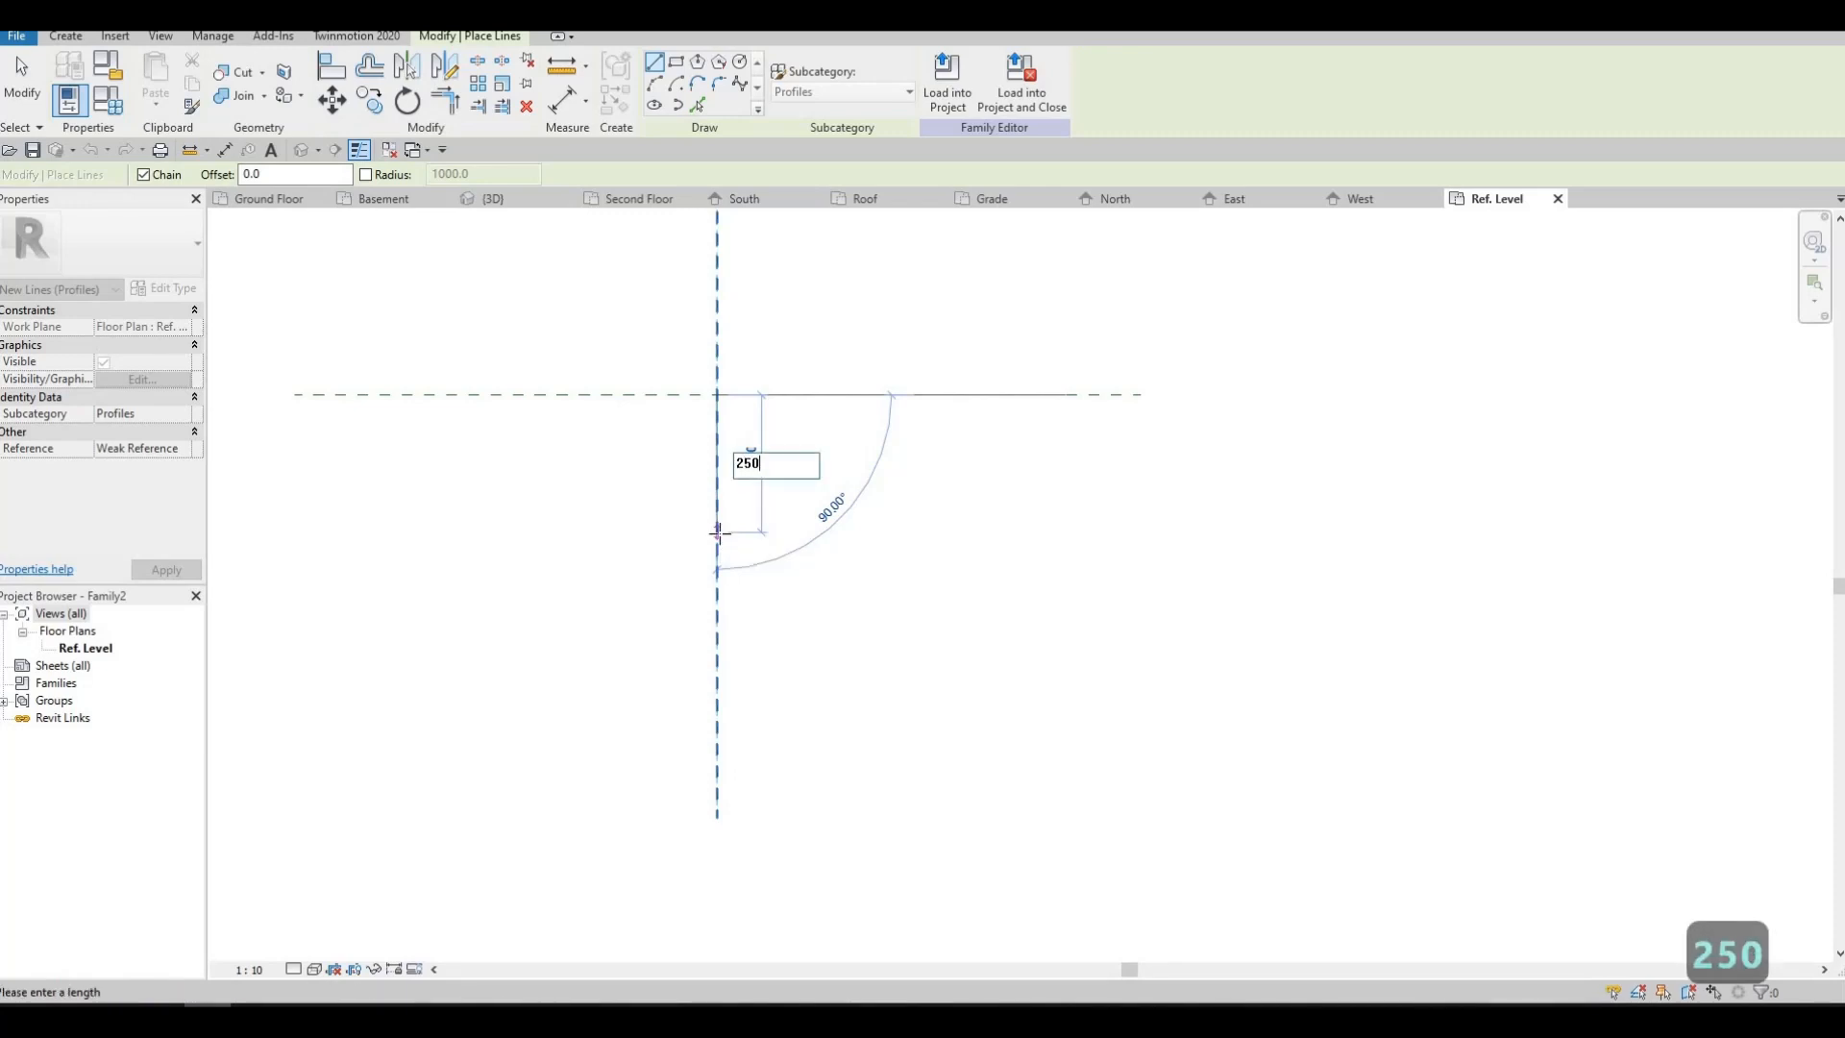
key("Return")
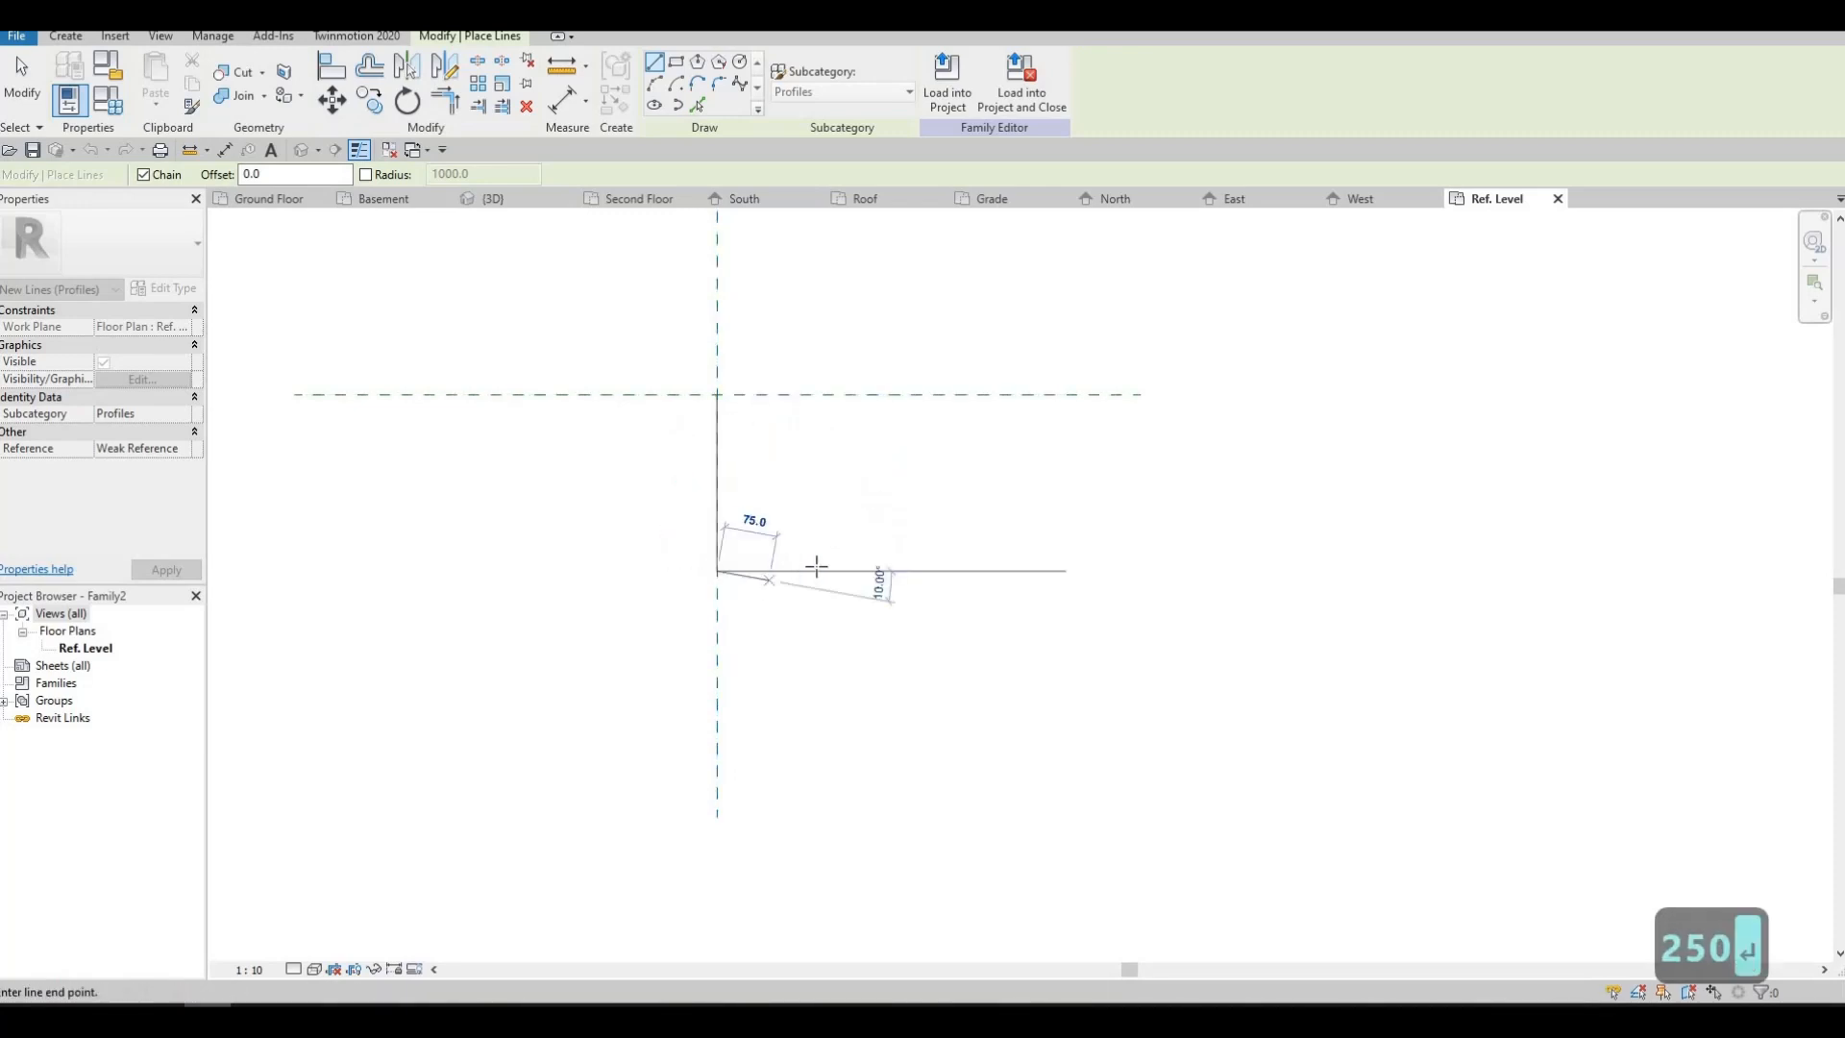
- Continue the profile with a horizontal base line about 200 mm long and an outward-sloping line about 240 mm long at 60 degrees
scroll(797, 567, "up", 1)
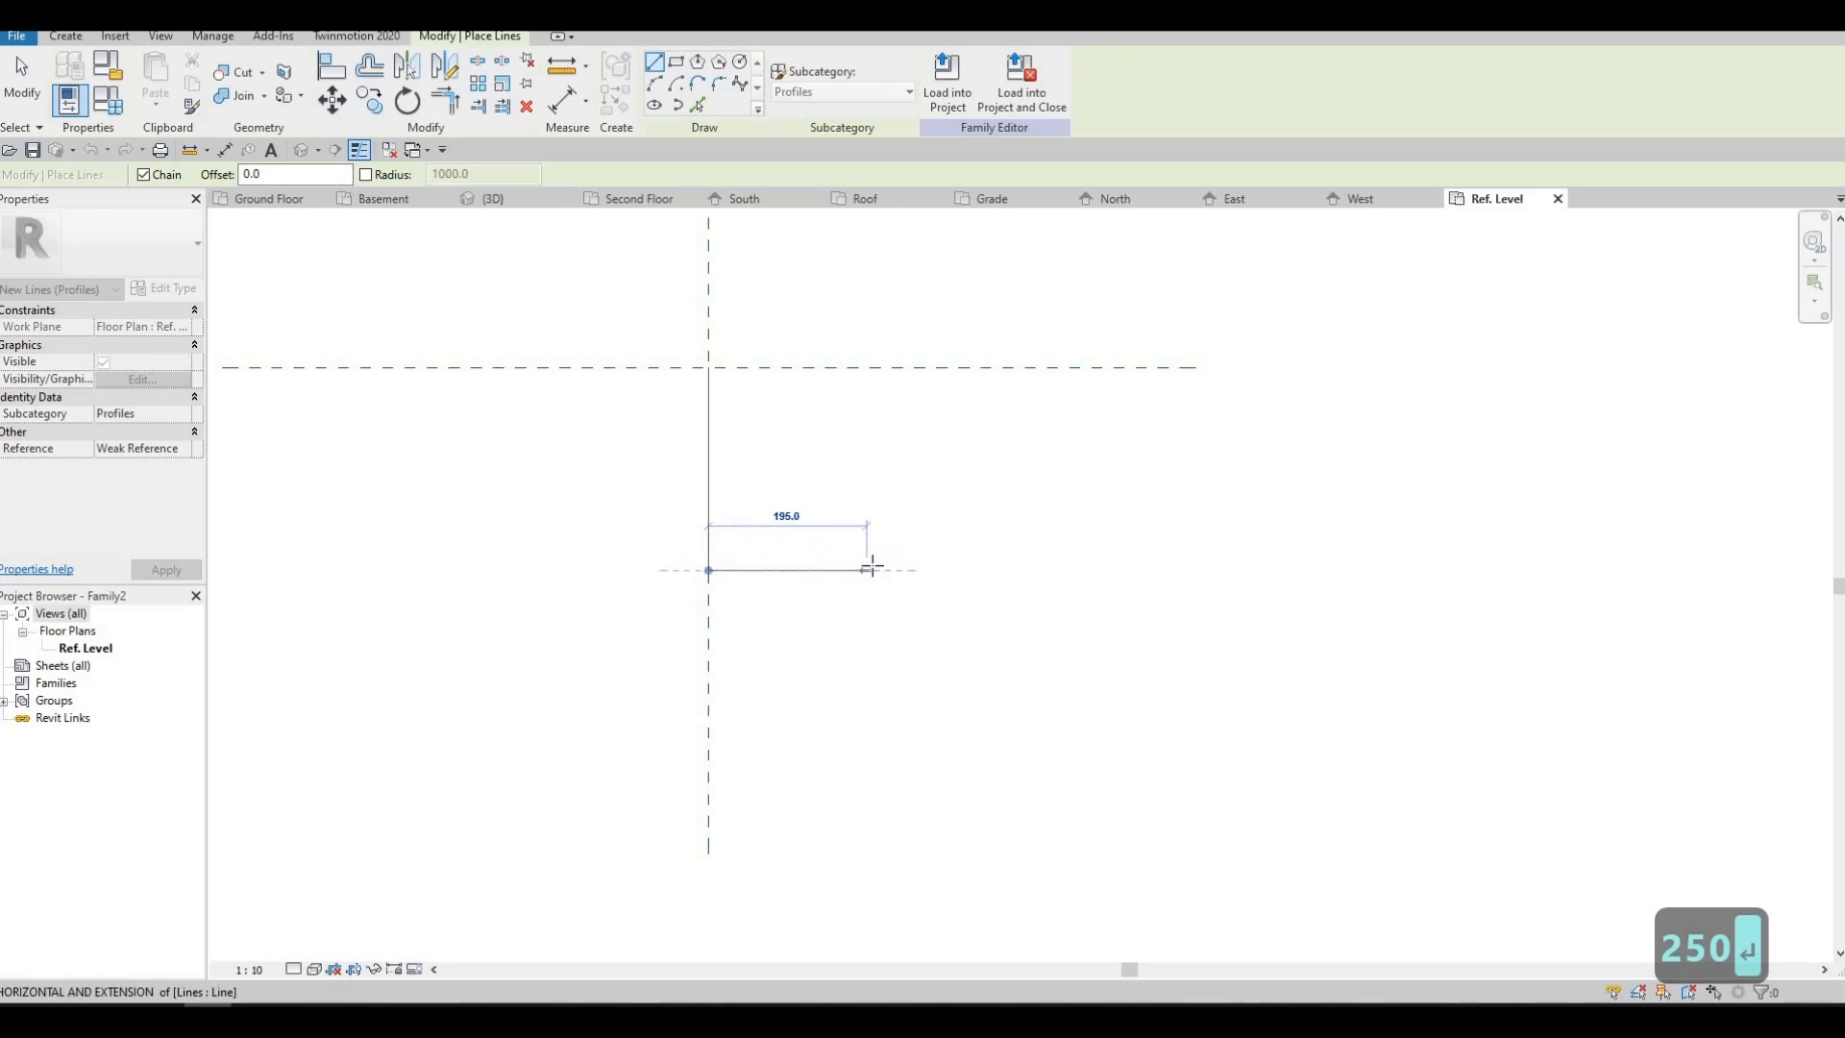
left_click(878, 475)
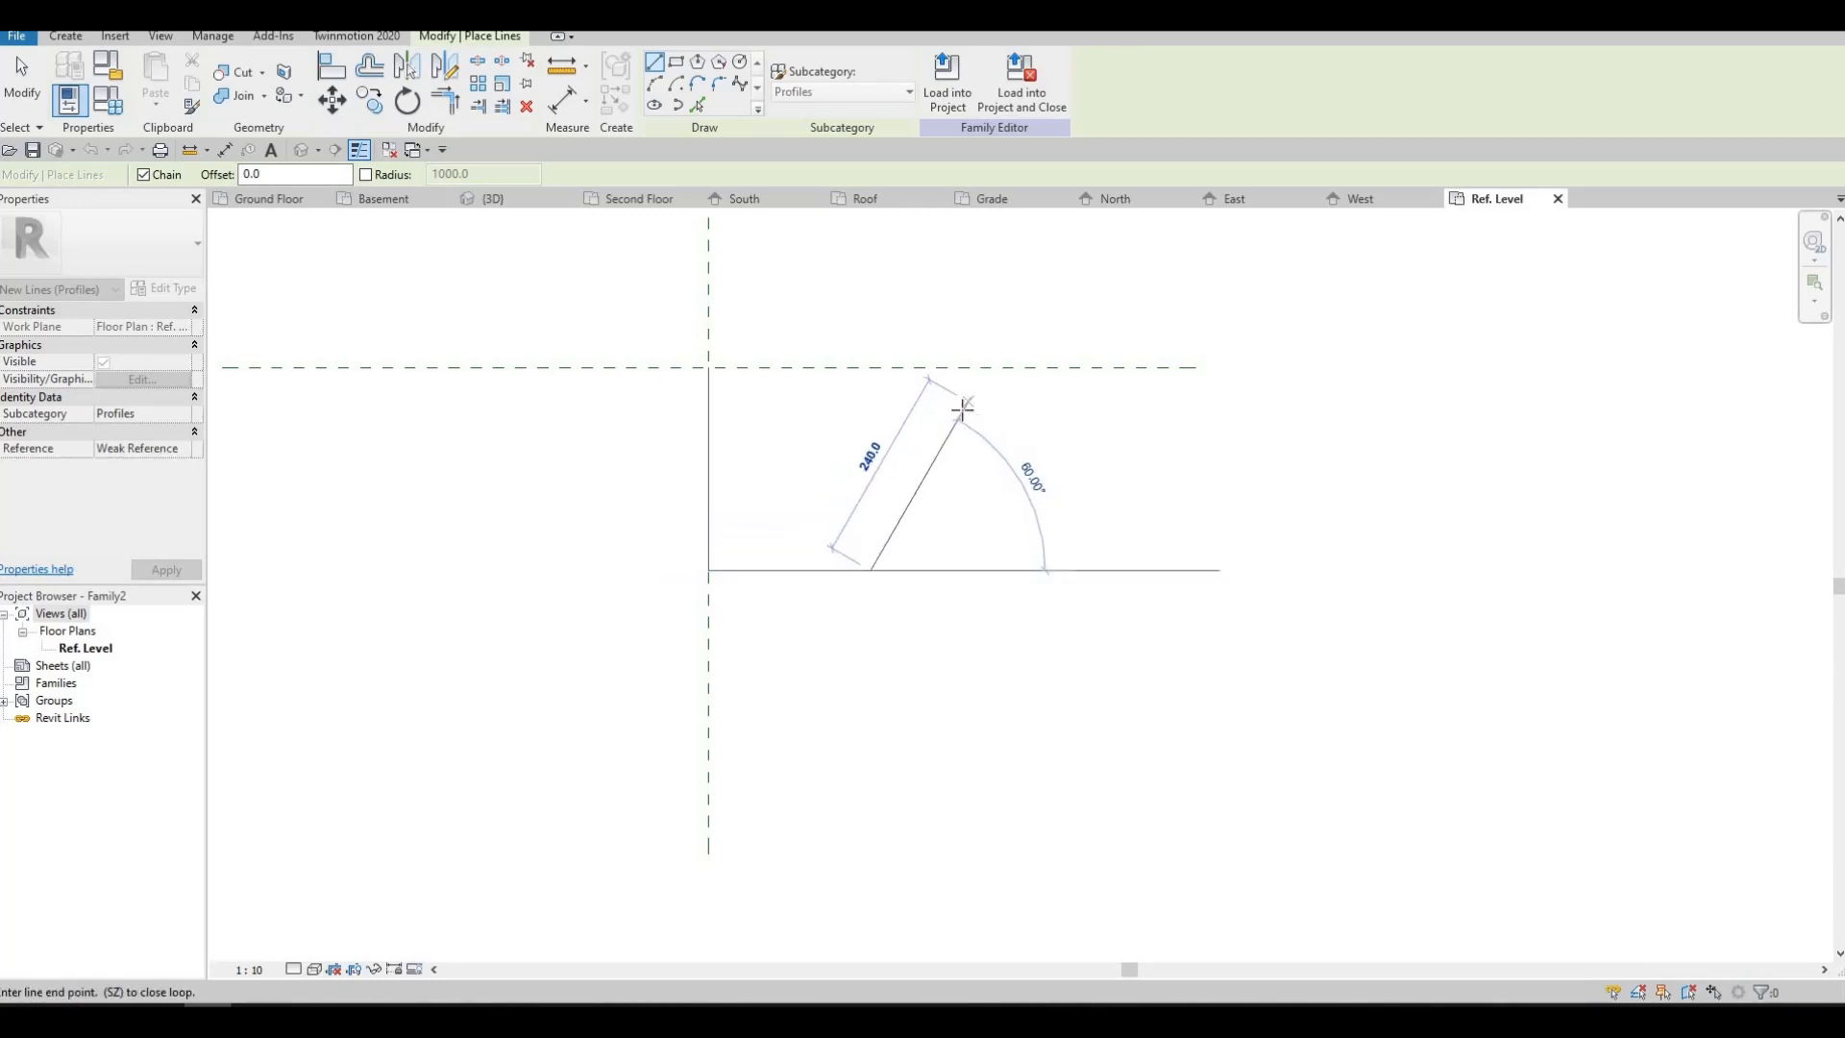
left_click(963, 408)
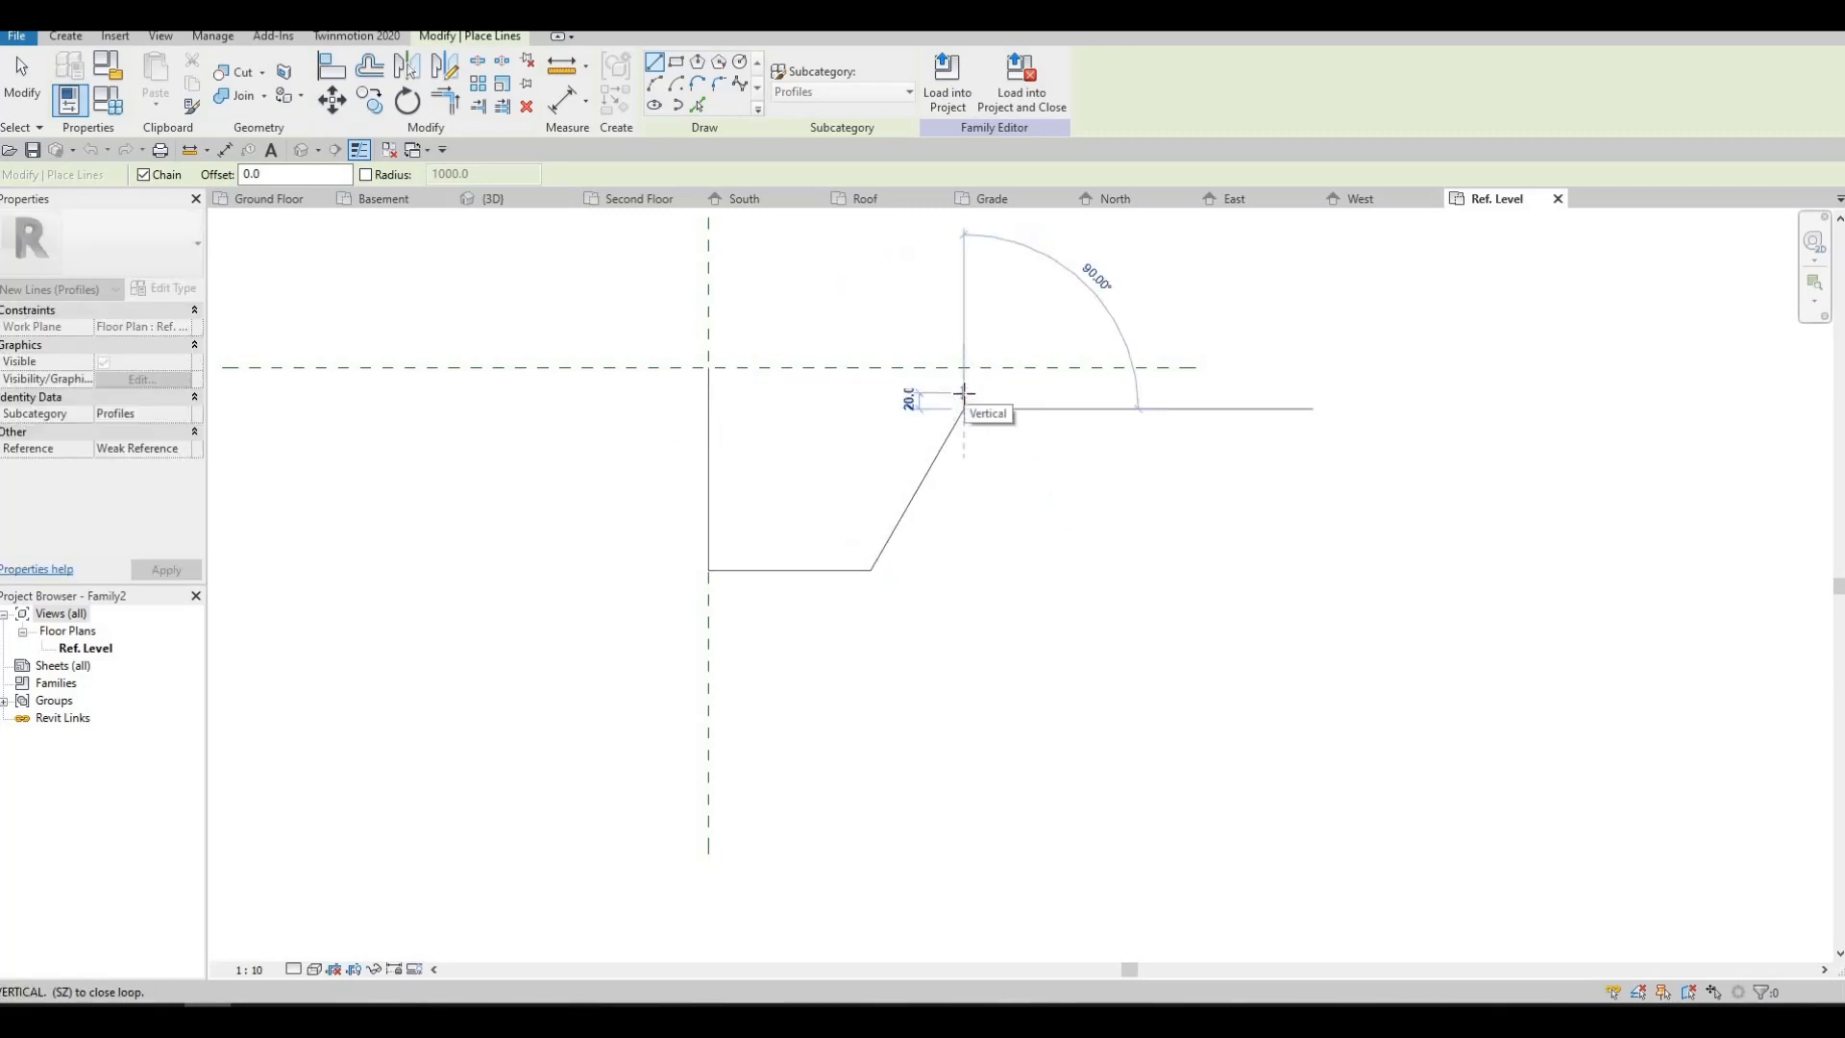
- Draw the stepped lip: about 20 mm up, outward, 15 mm down, 20 mm outward, up to the horizontal reference plane, and back along it
left_click(964, 392)
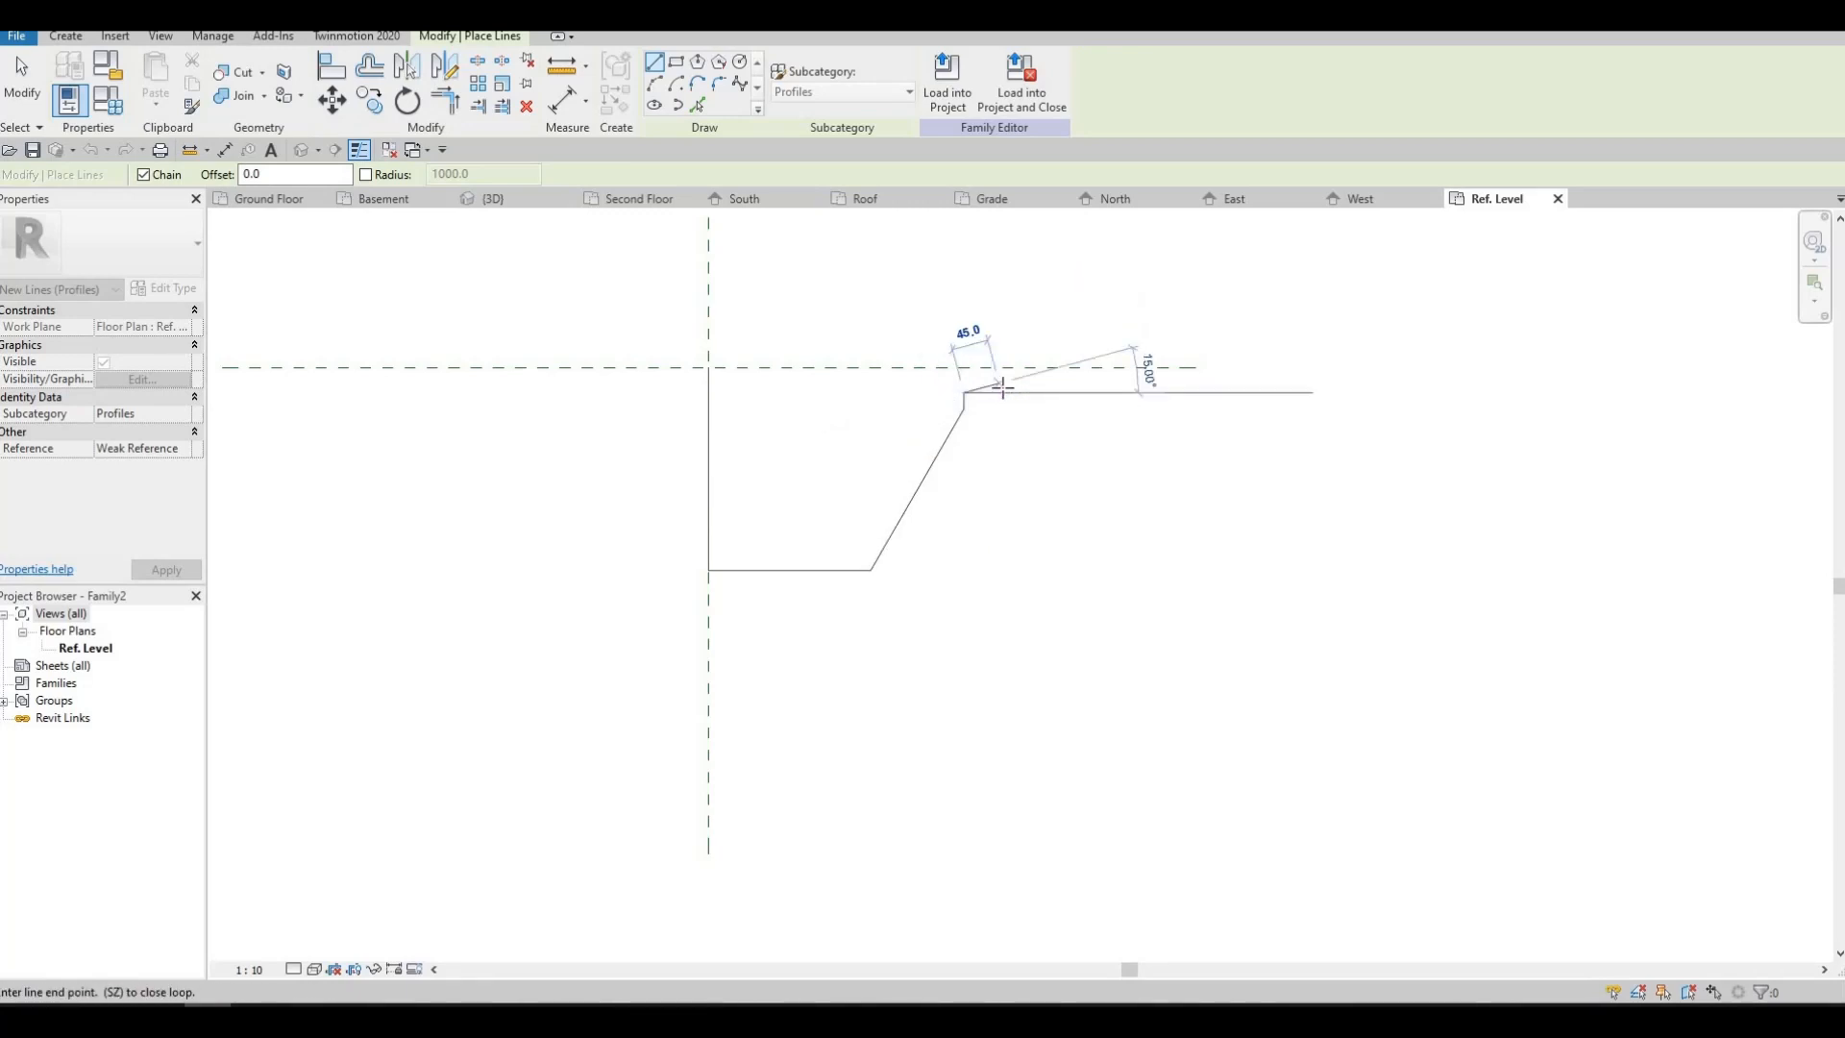
left_click(1004, 392)
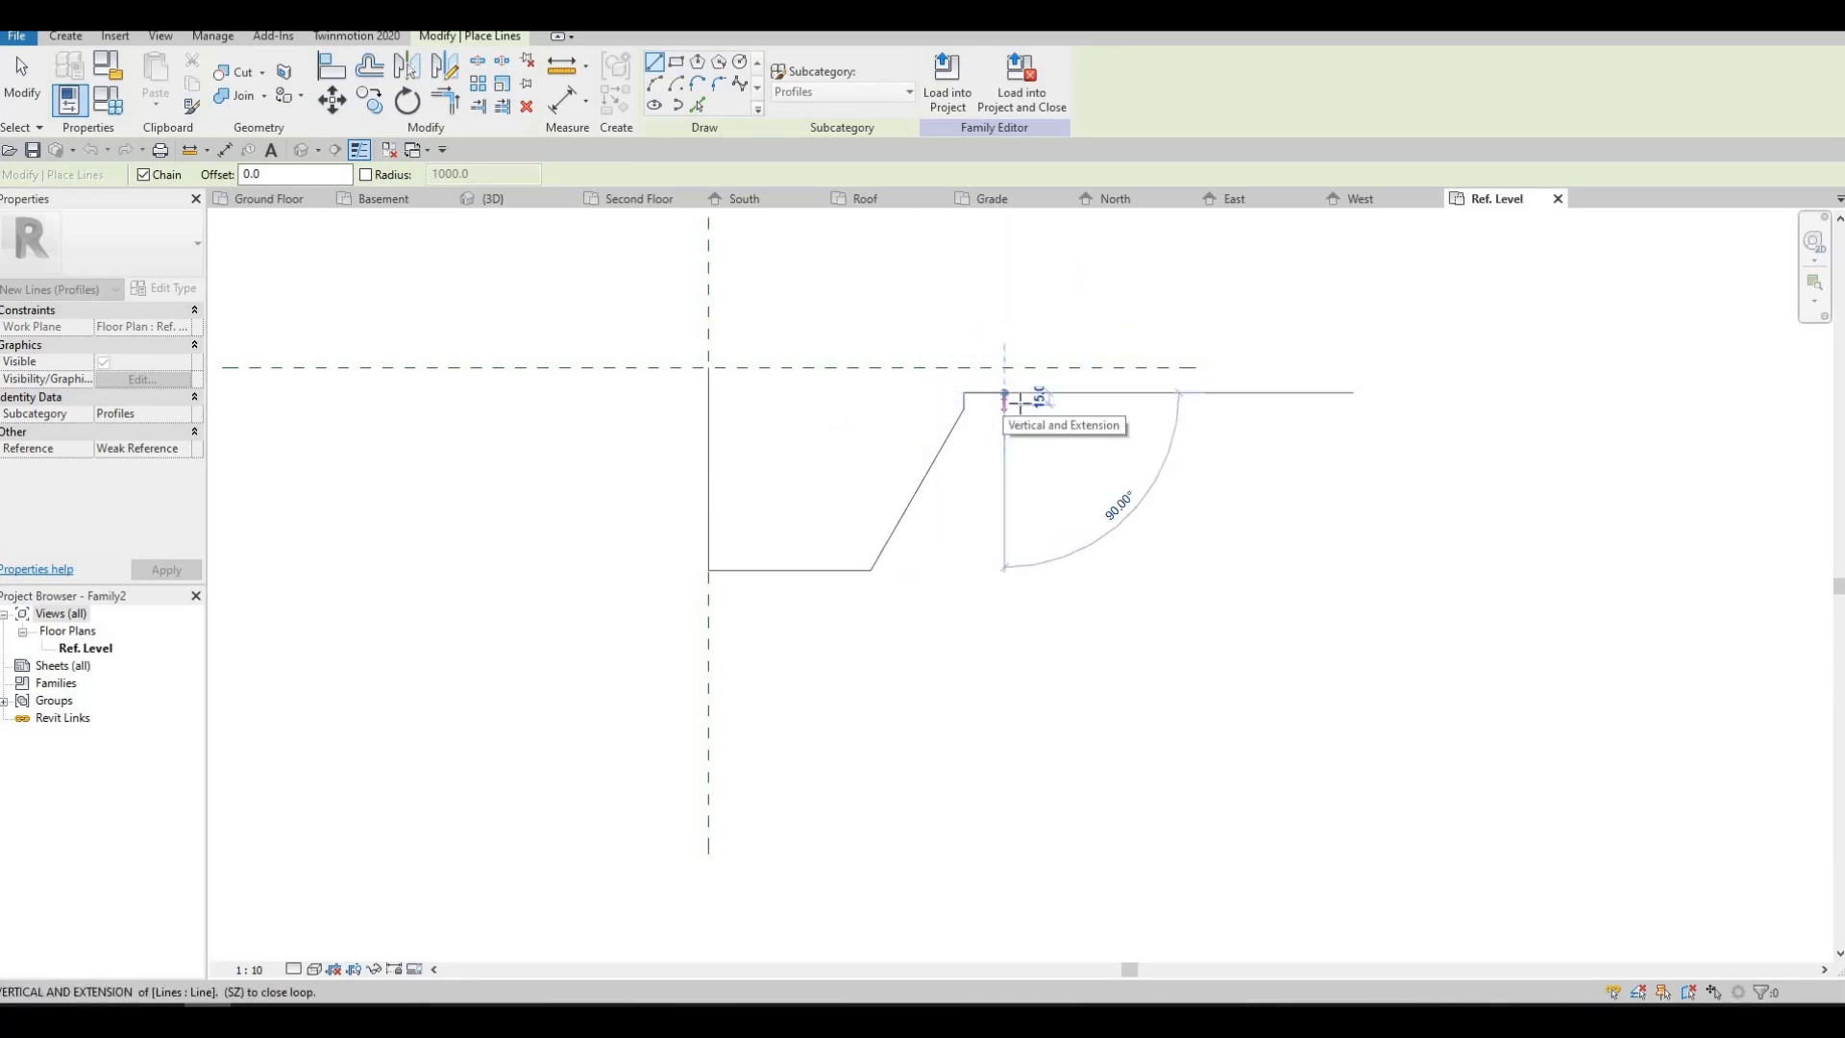
left_click(1017, 404)
left_click(1020, 404)
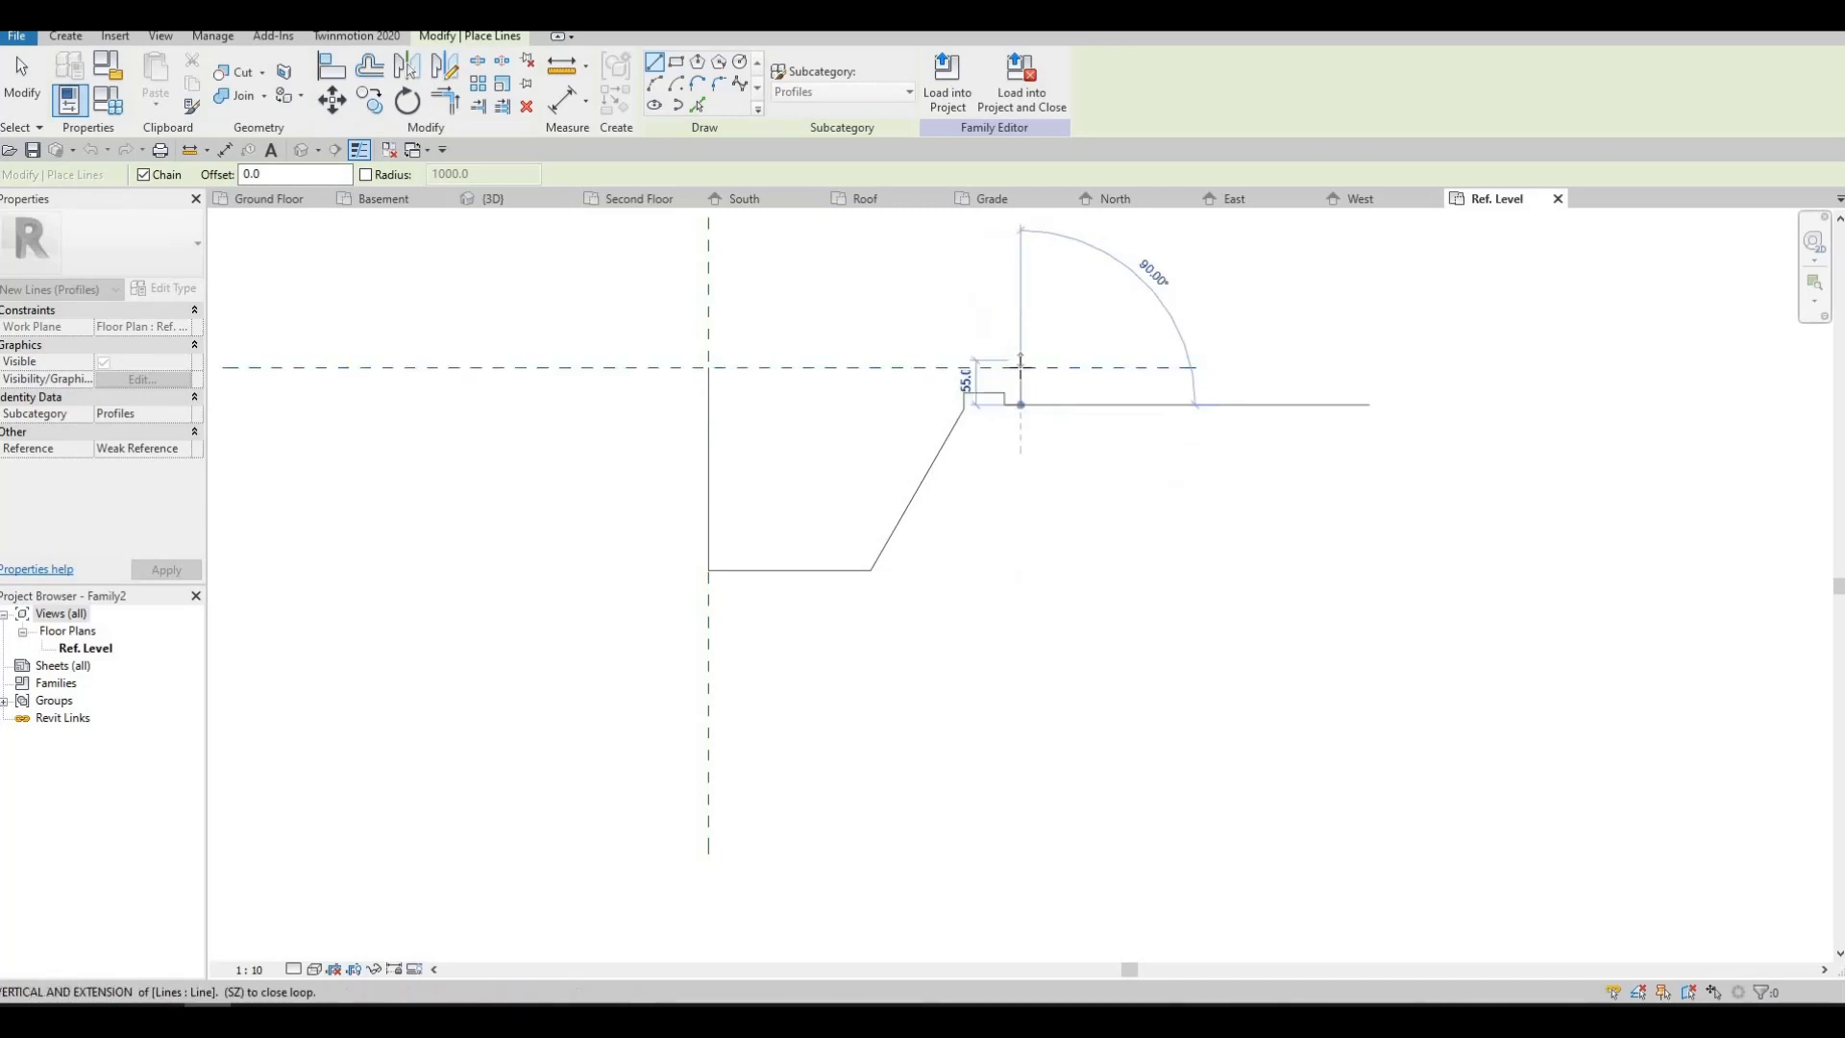
left_click(1021, 367)
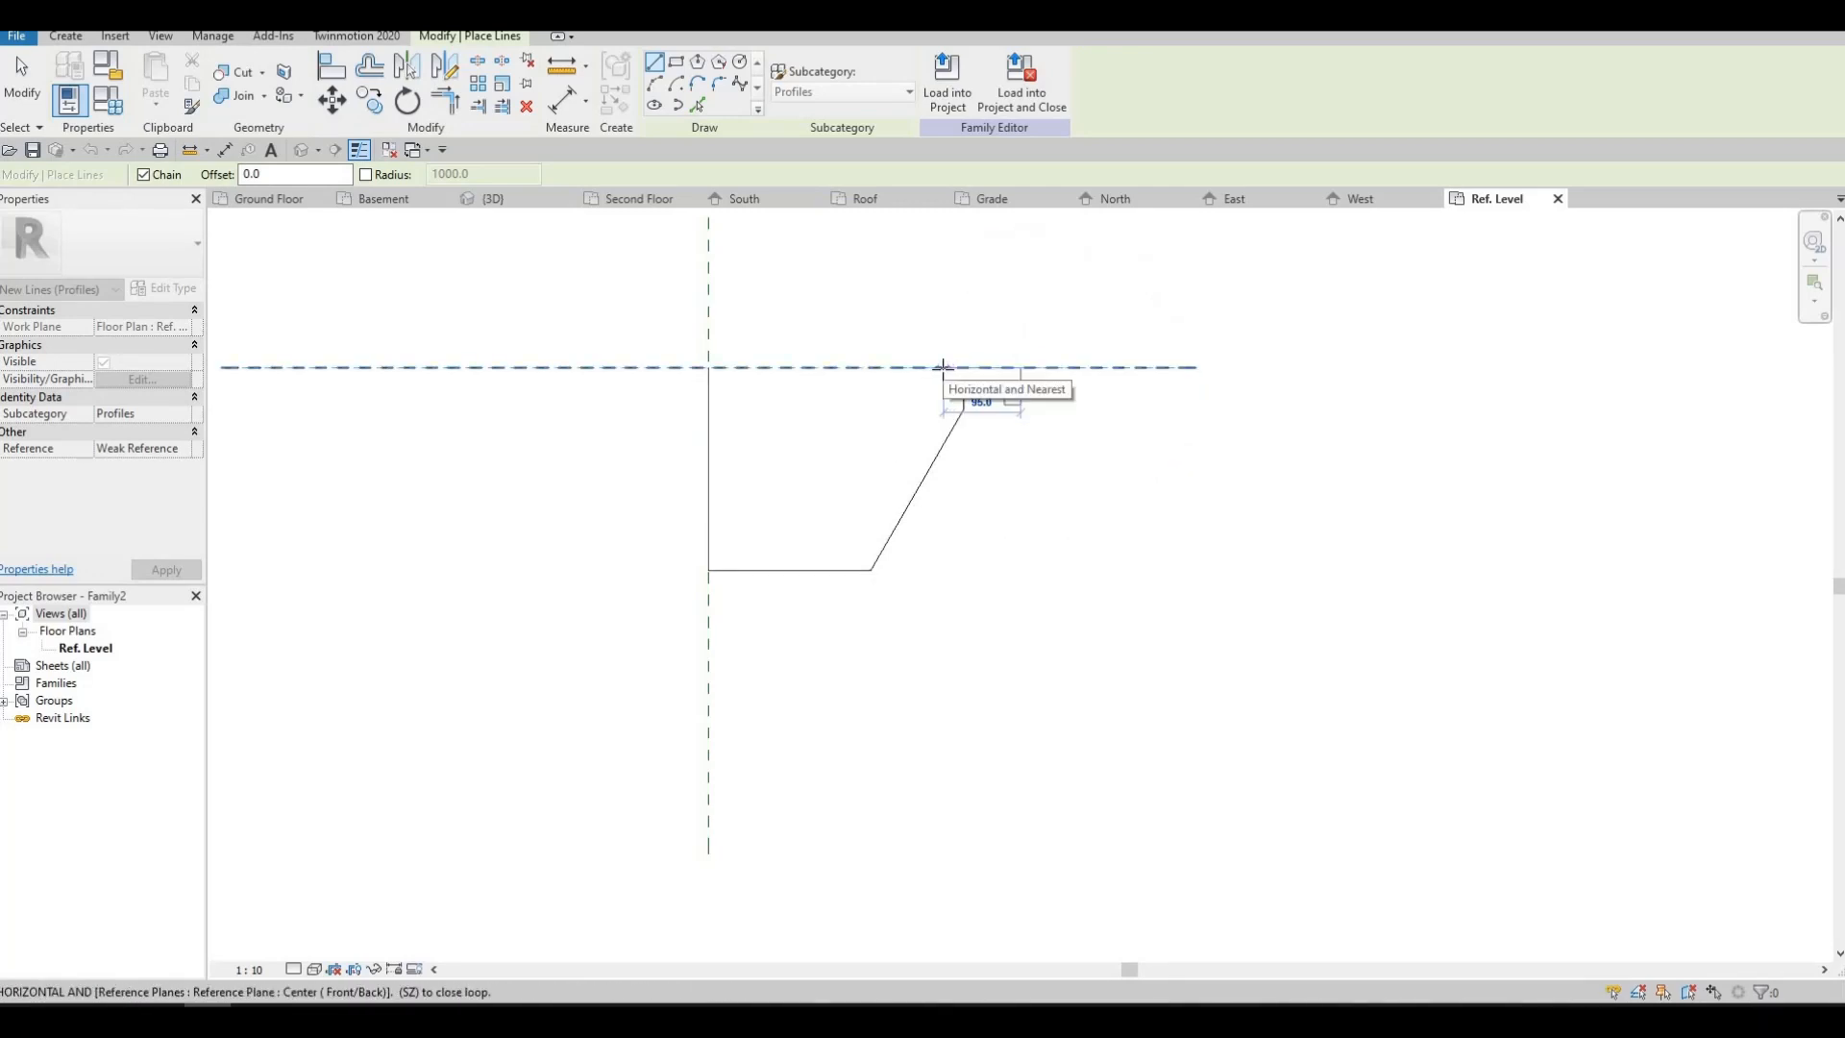
left_click(922, 402)
key("Escape")
key("Escape")
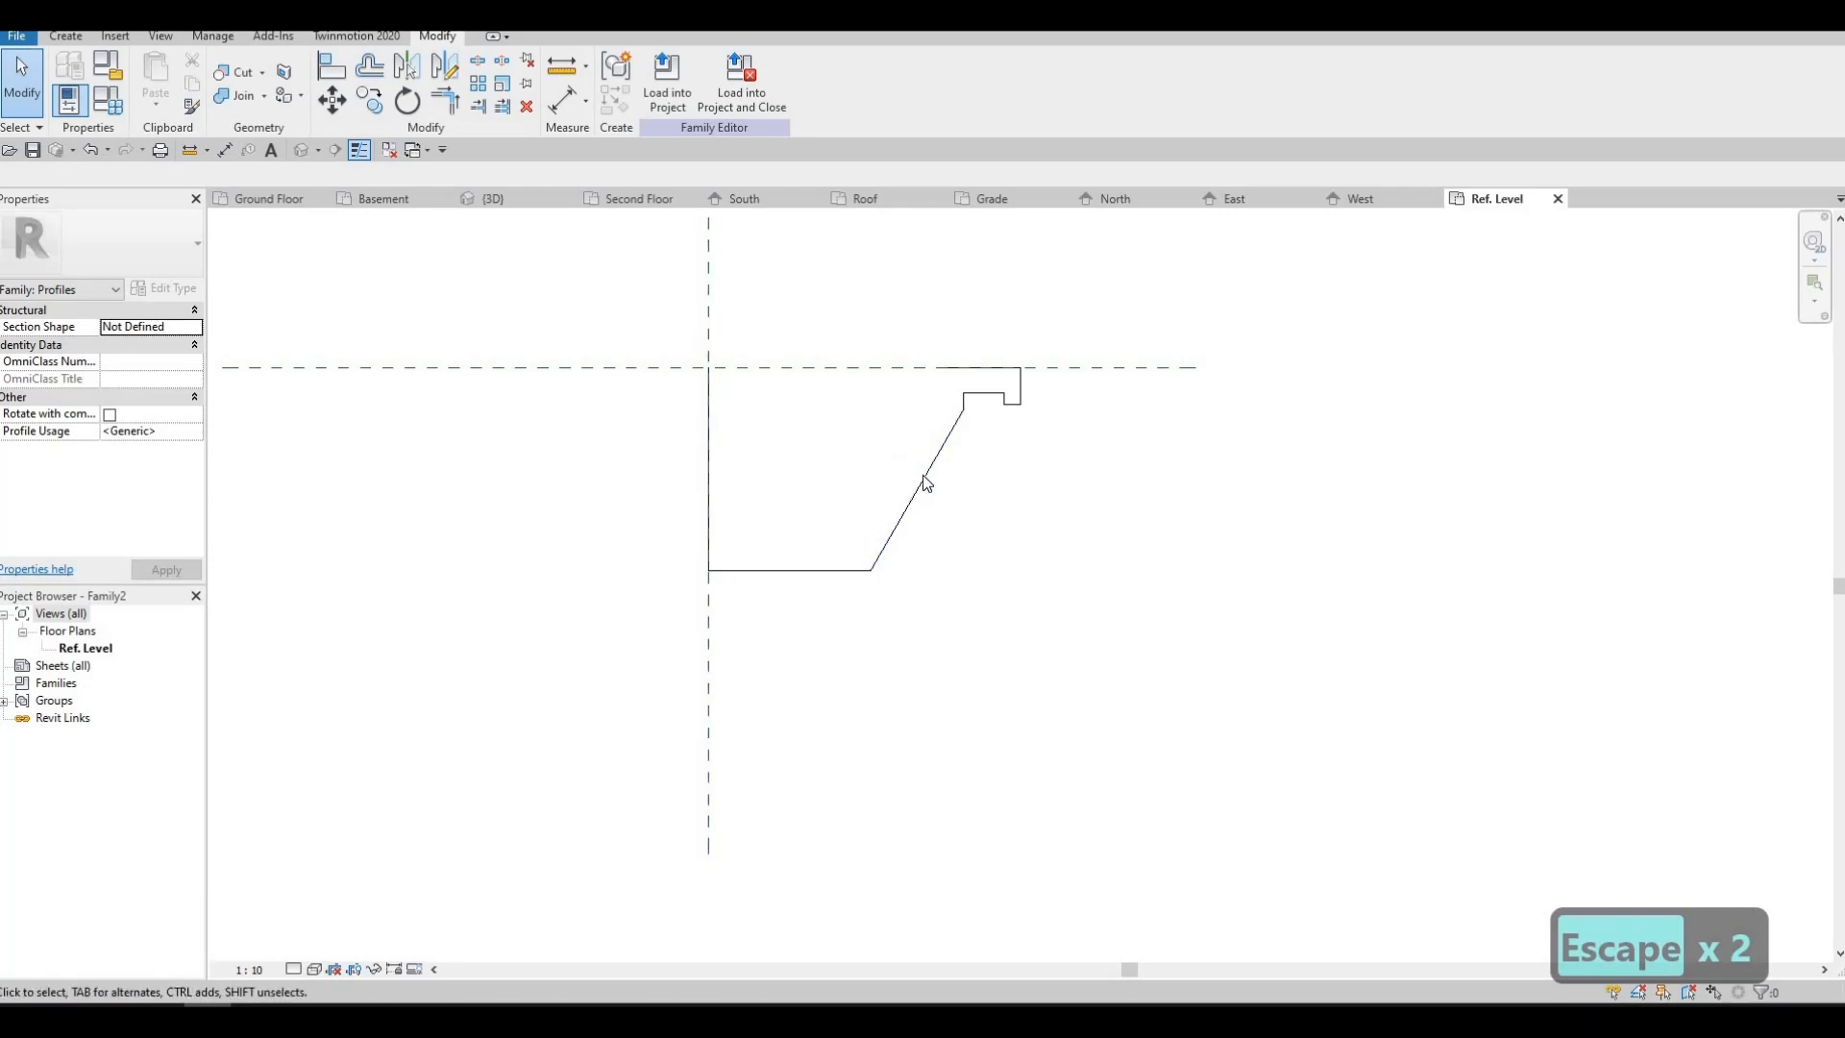
left_click(926, 482)
key("Escape")
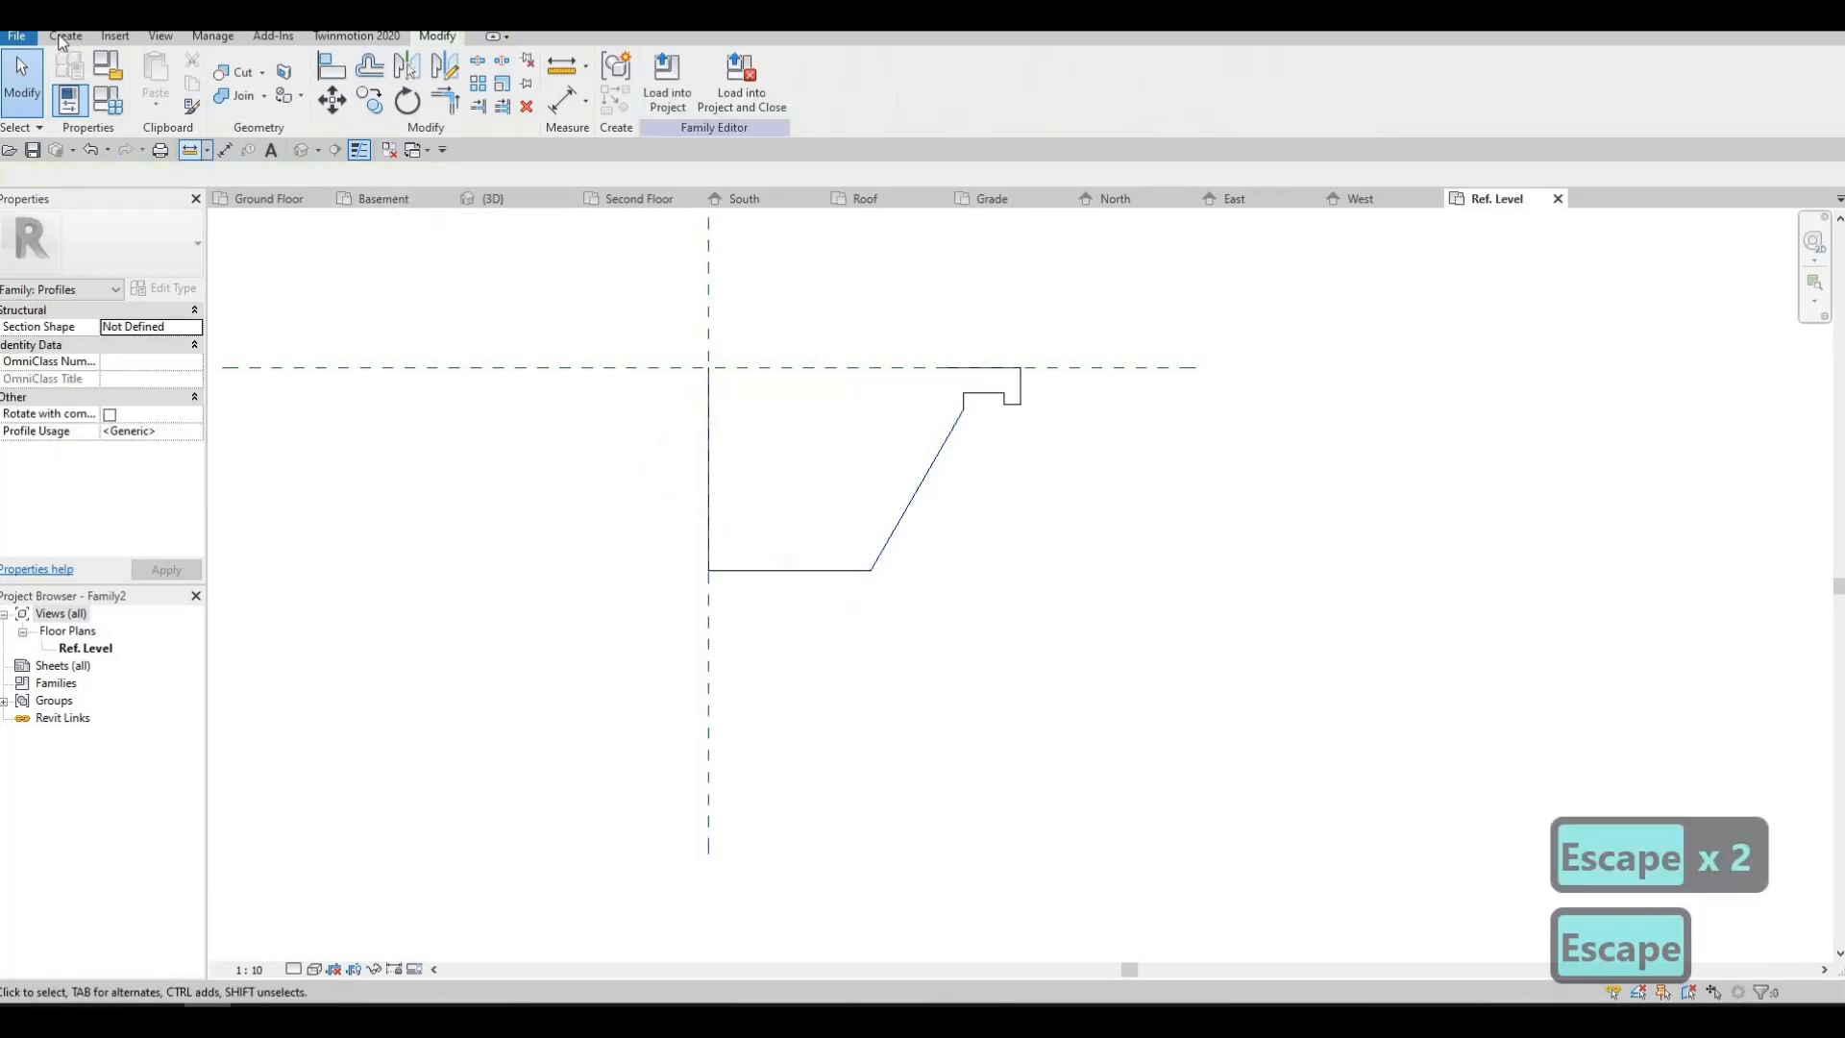
- Offset the sloped, base and vertical profile lines inward by 35 mm to form the inner outline
left_click(65, 35)
left_click(152, 81)
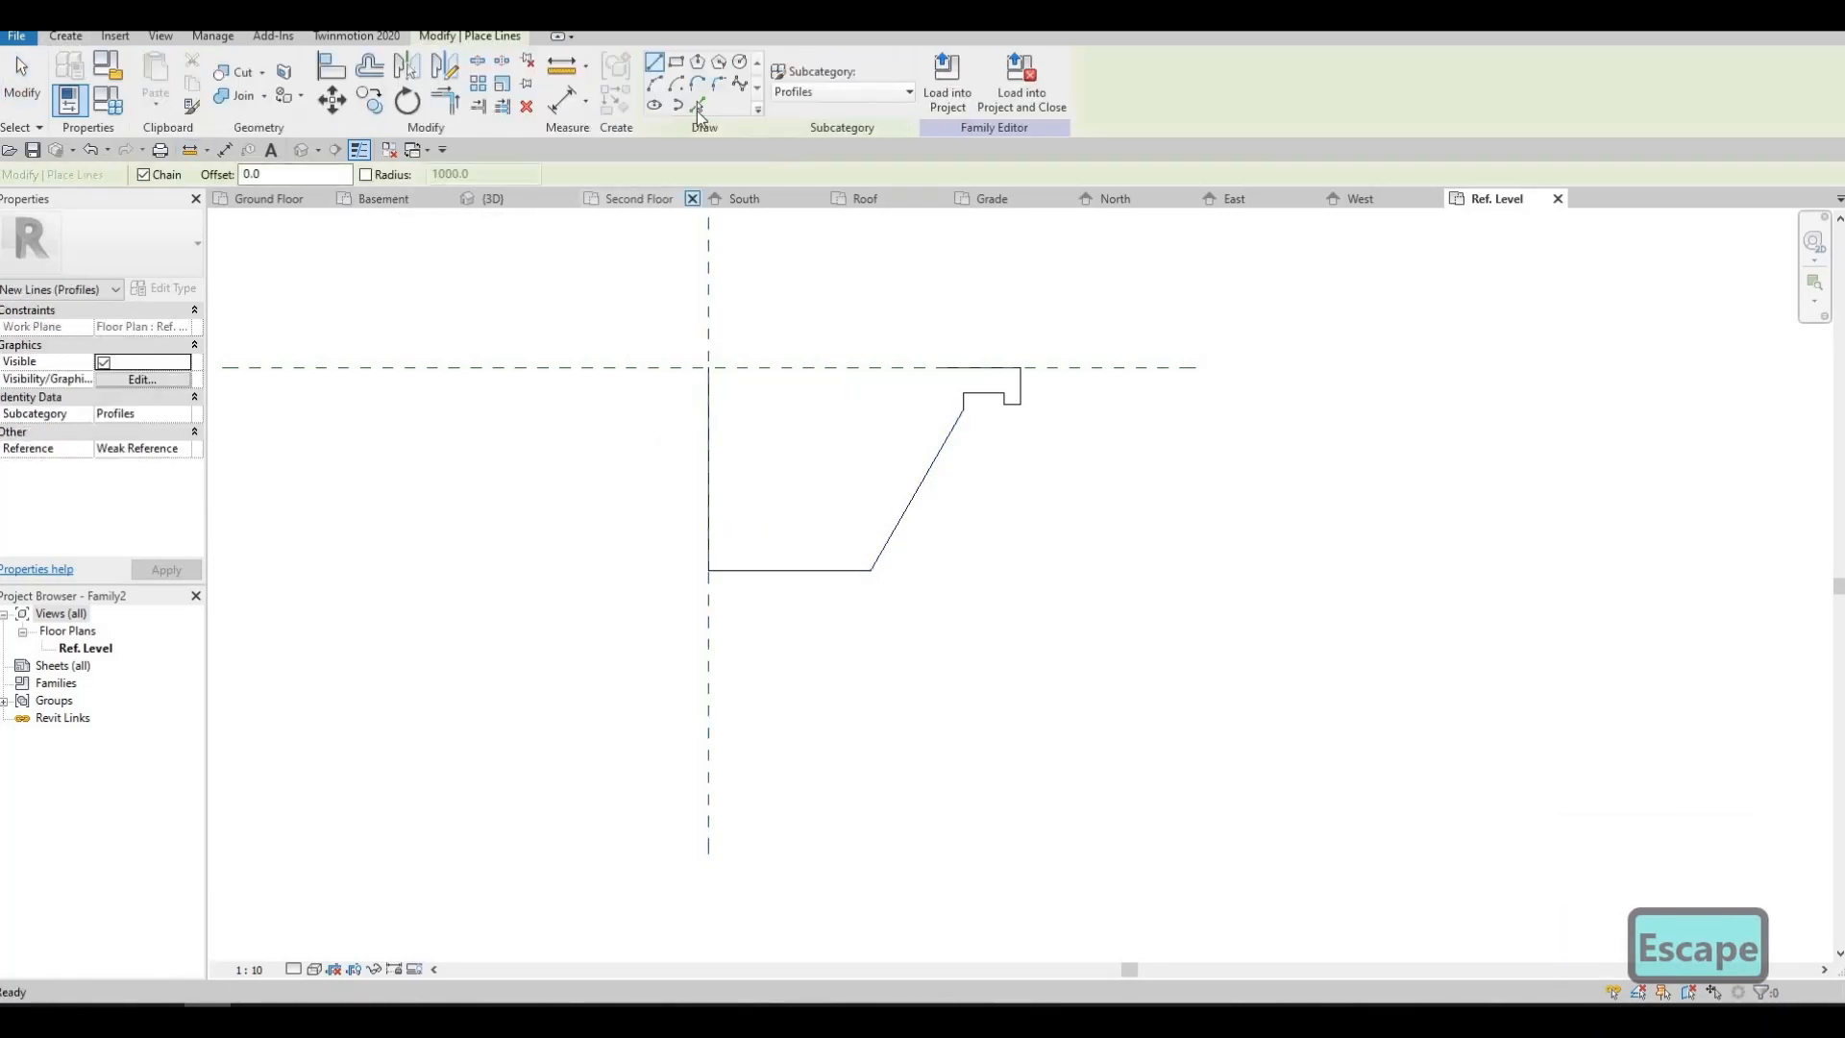
left_click(698, 104)
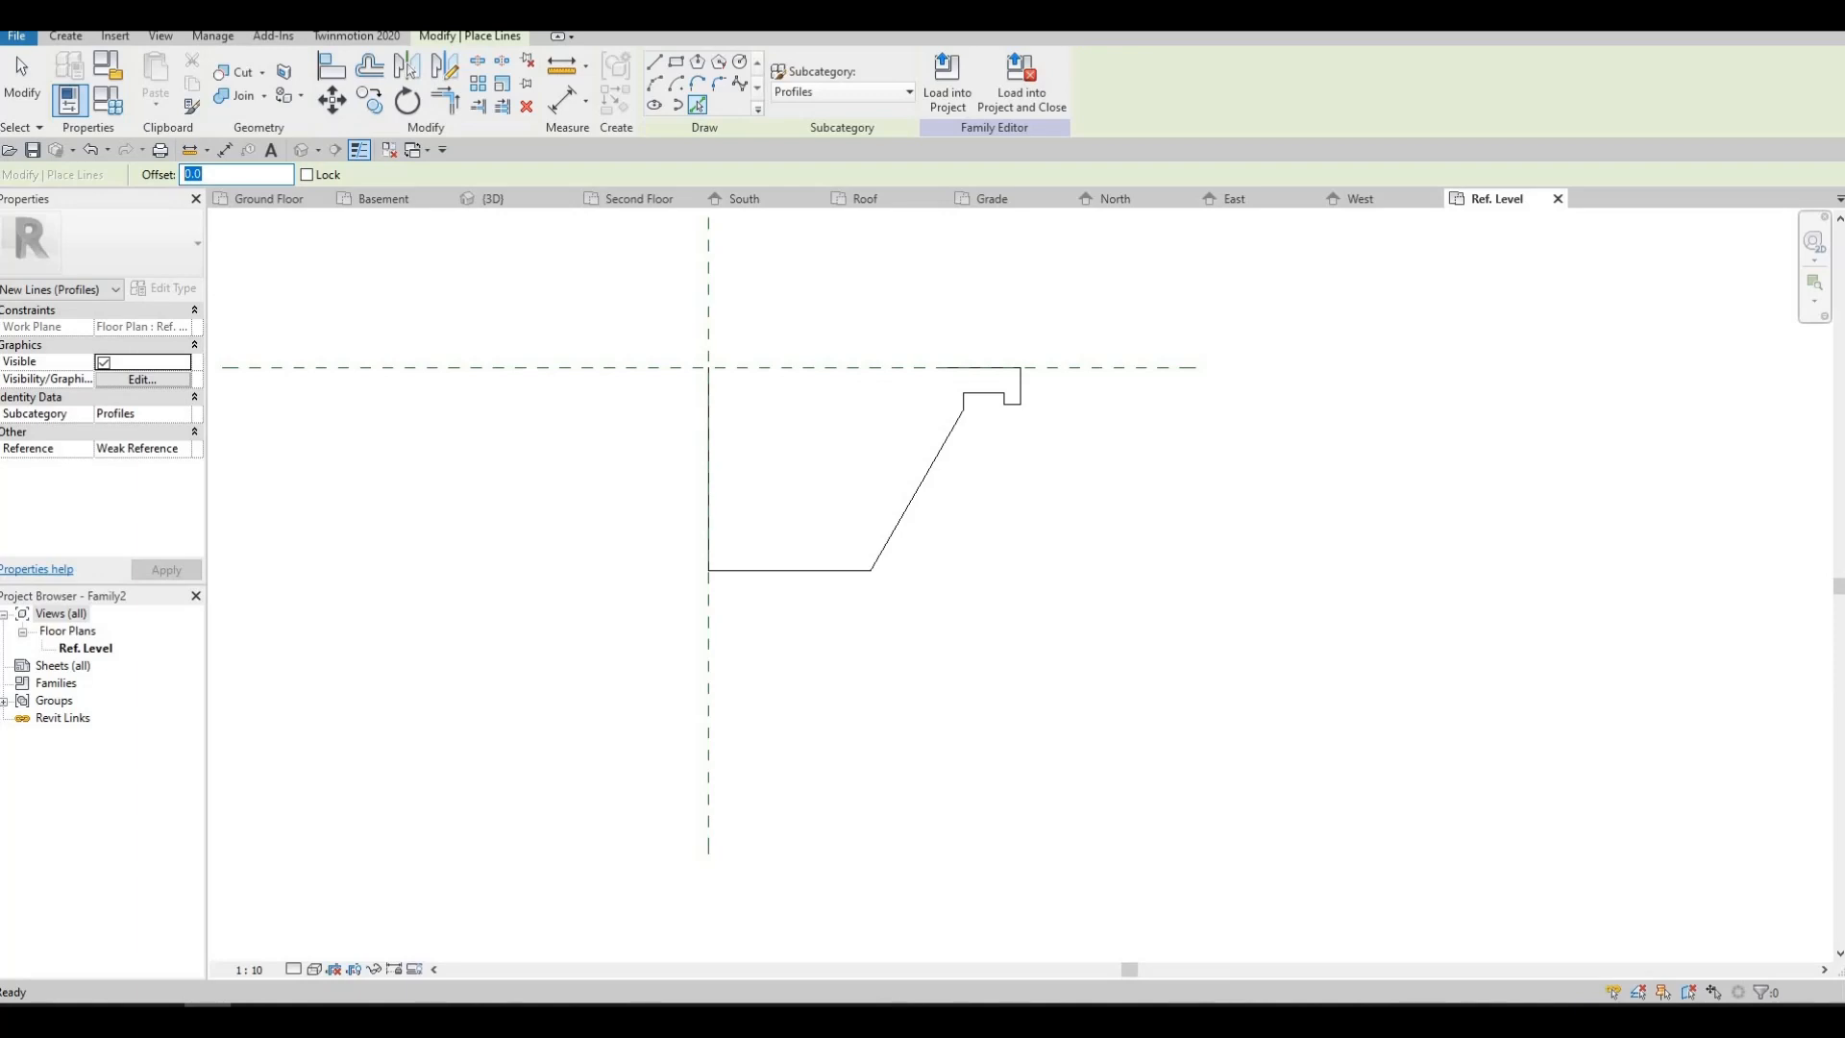
type("35")
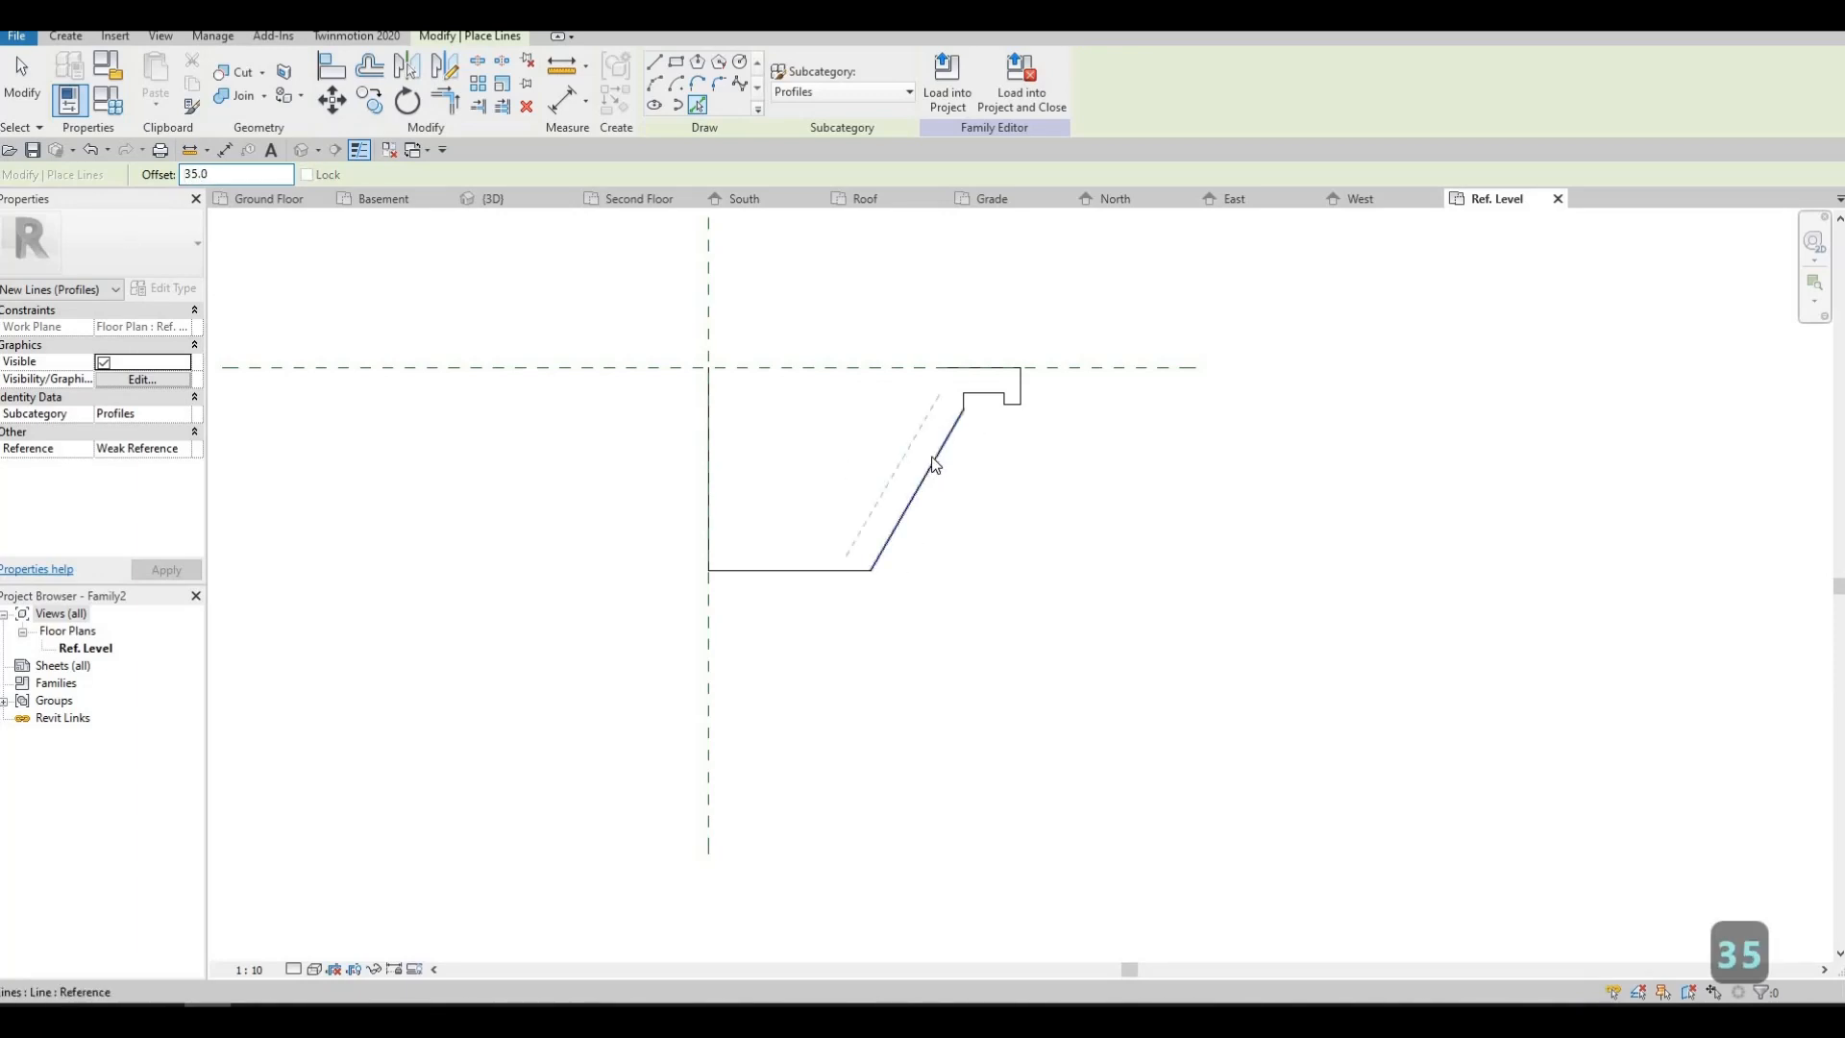
left_click(847, 539)
left_click(809, 568)
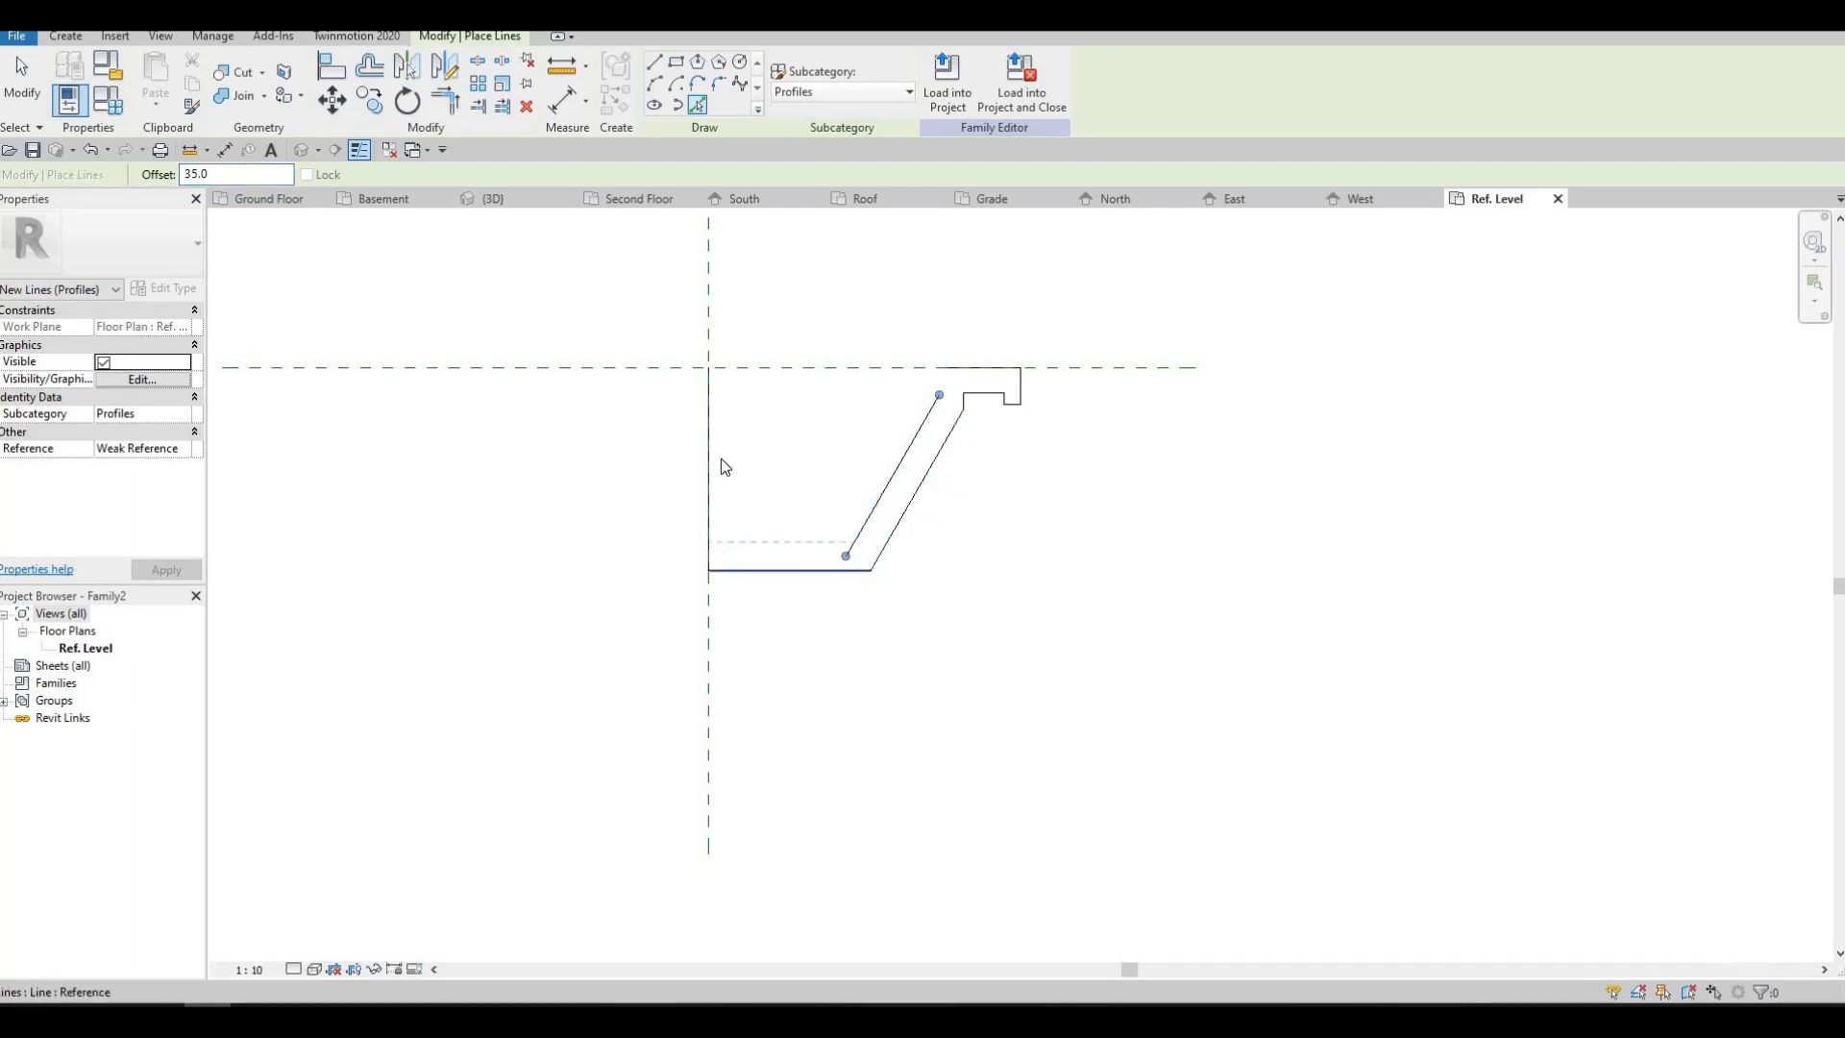
left_click(679, 364)
key("Escape")
key("Escape")
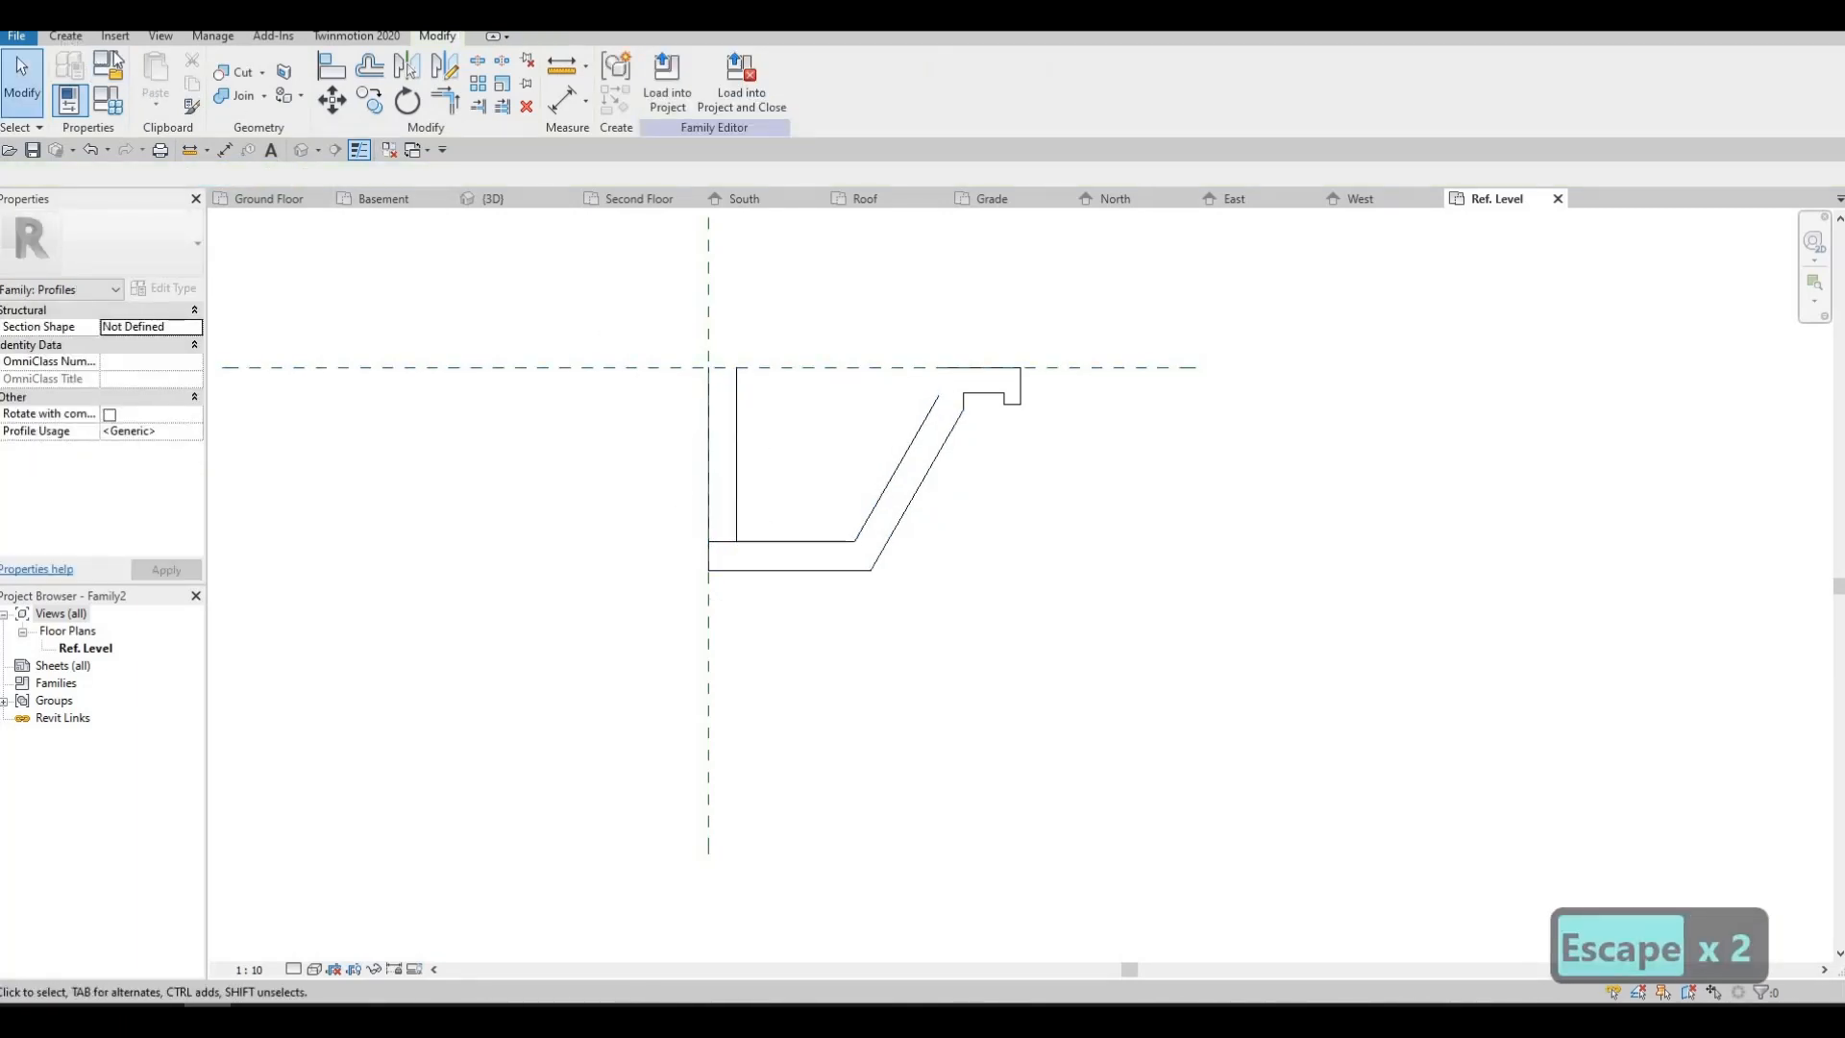
- Close the upper end of the vertical wall with a short line between its outer and inner lines
left_click(65, 35)
key("l")
key("i")
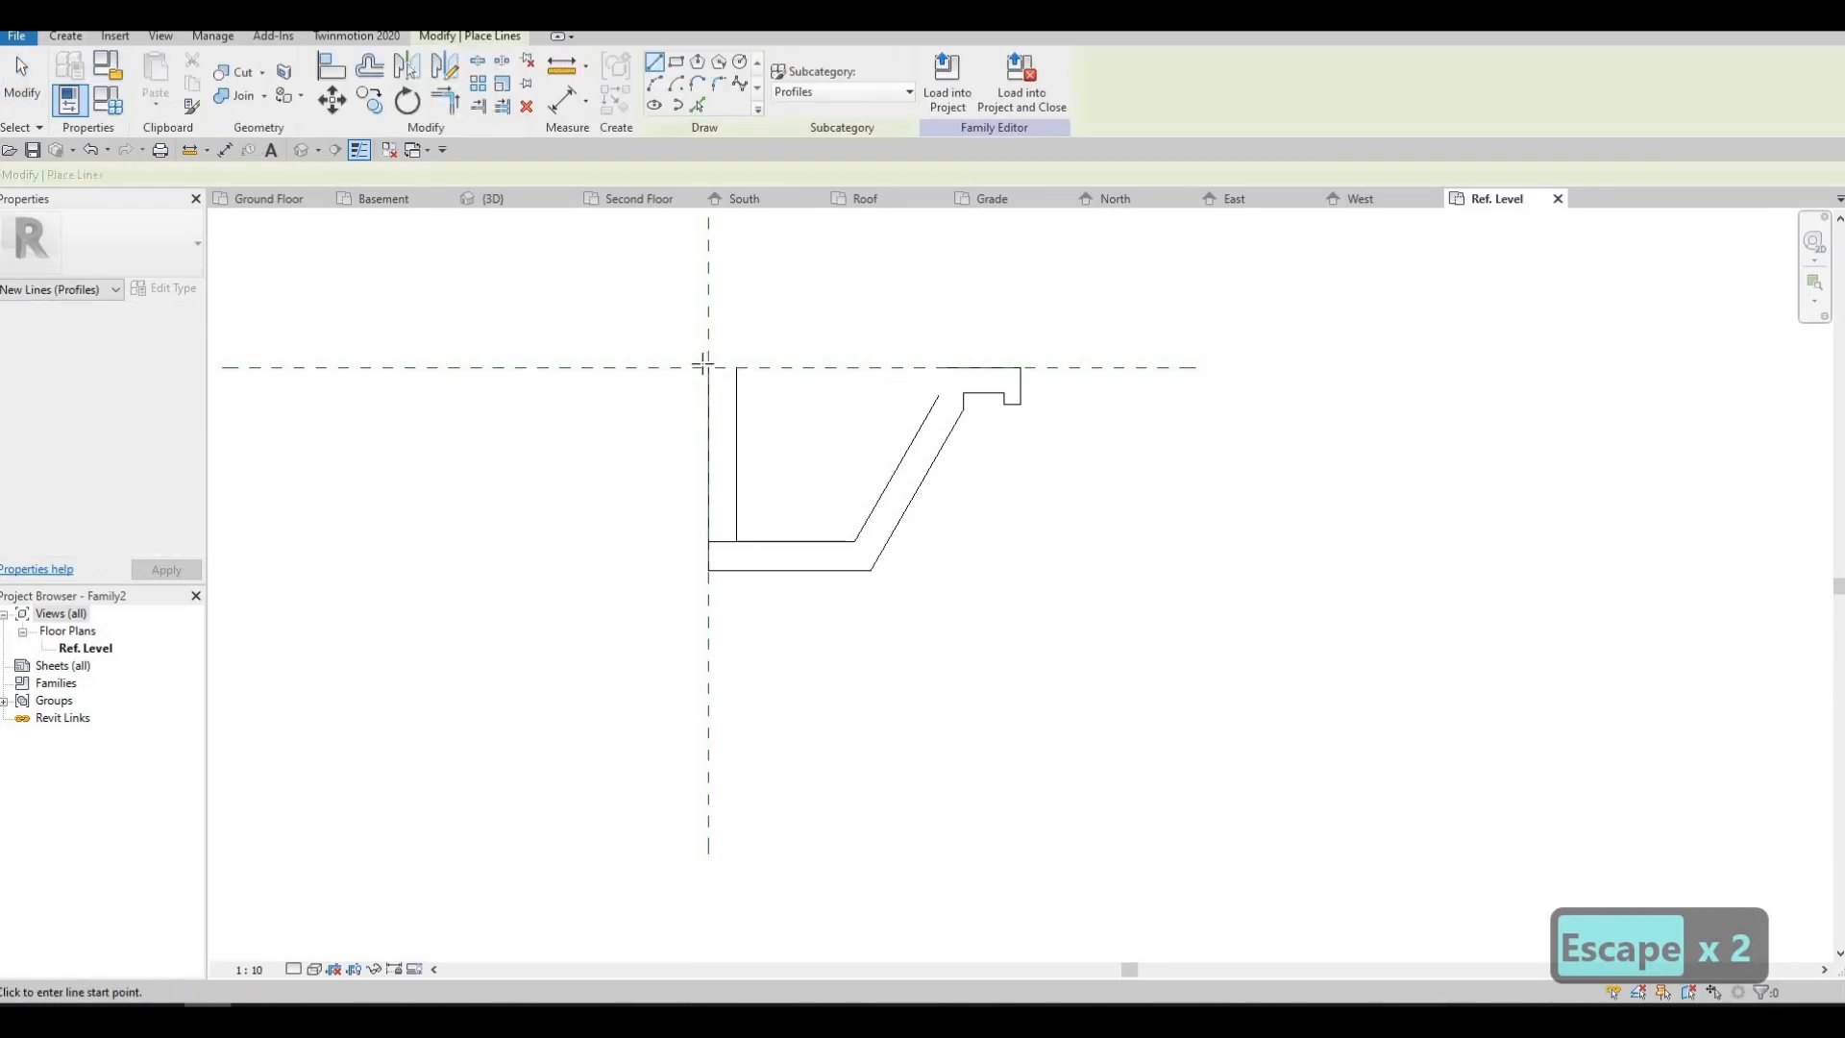
left_click(708, 366)
left_click(736, 366)
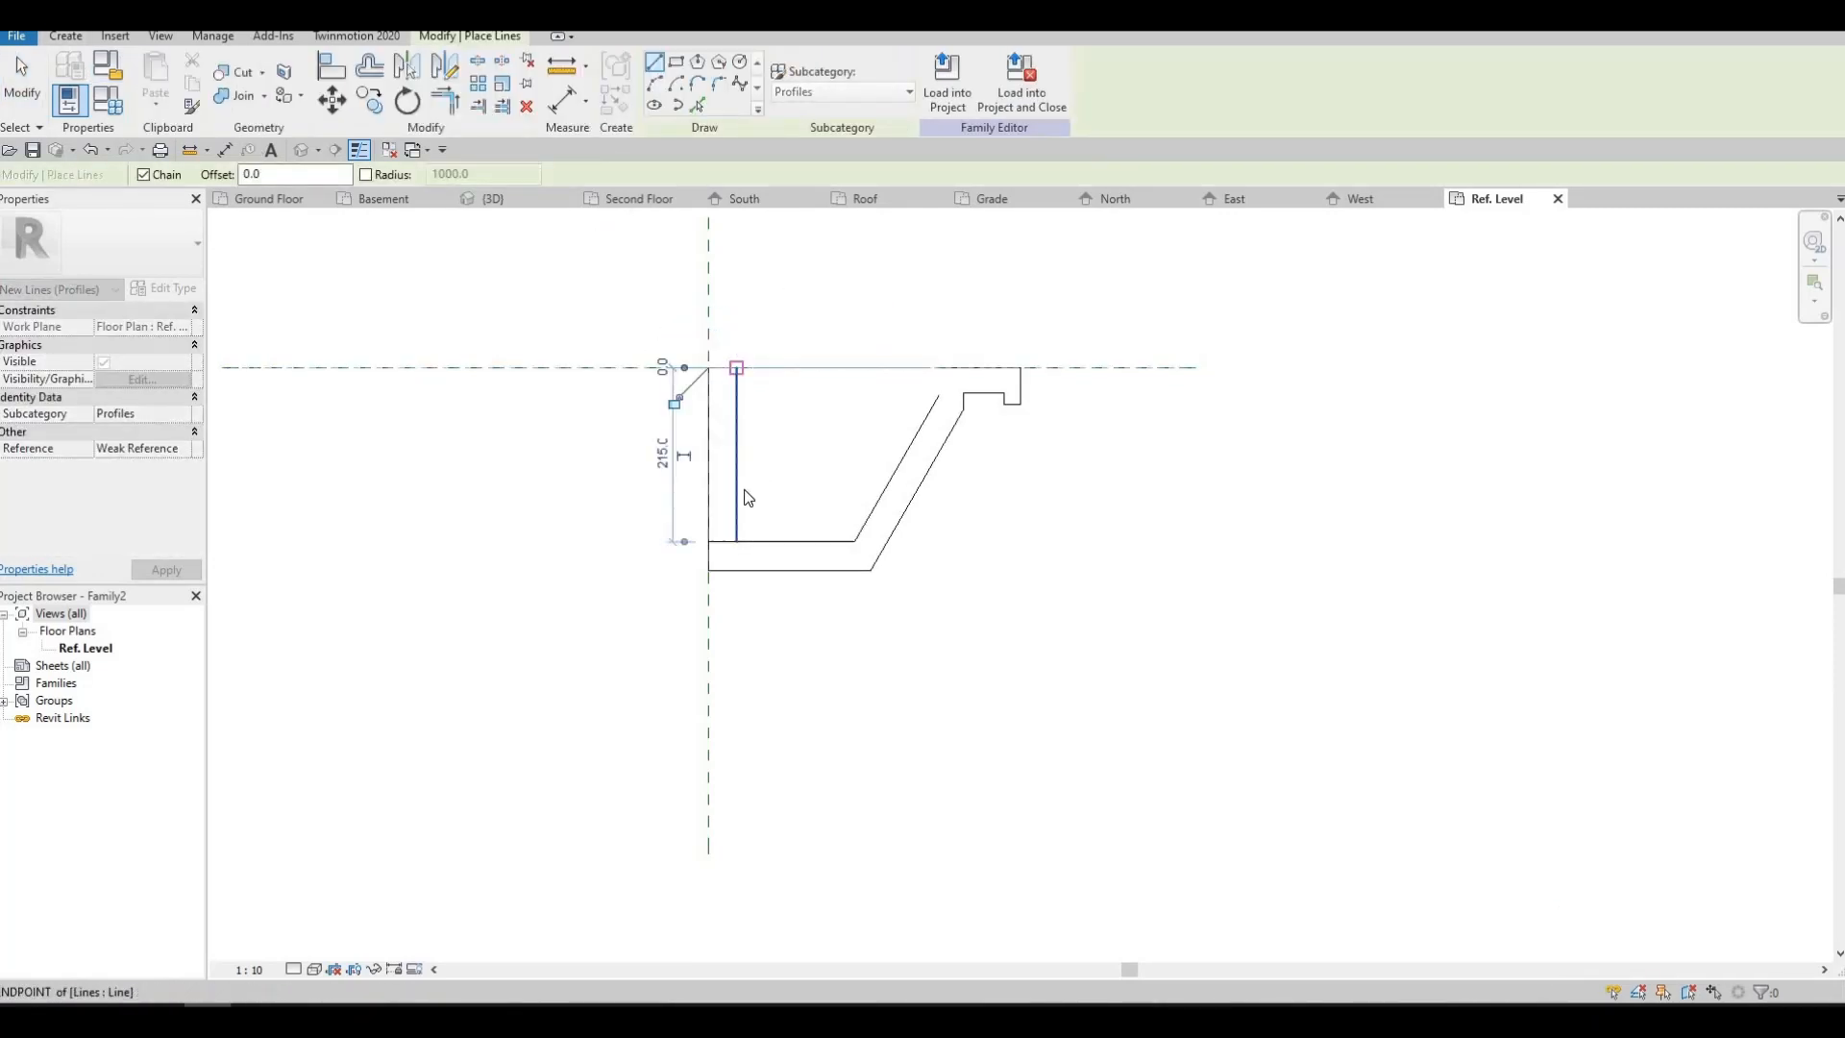
key("Escape")
key("Escape")
- Trim the inner outline into clean corners and extend the inner sloped line to the lip's upper line
key("t")
key("r")
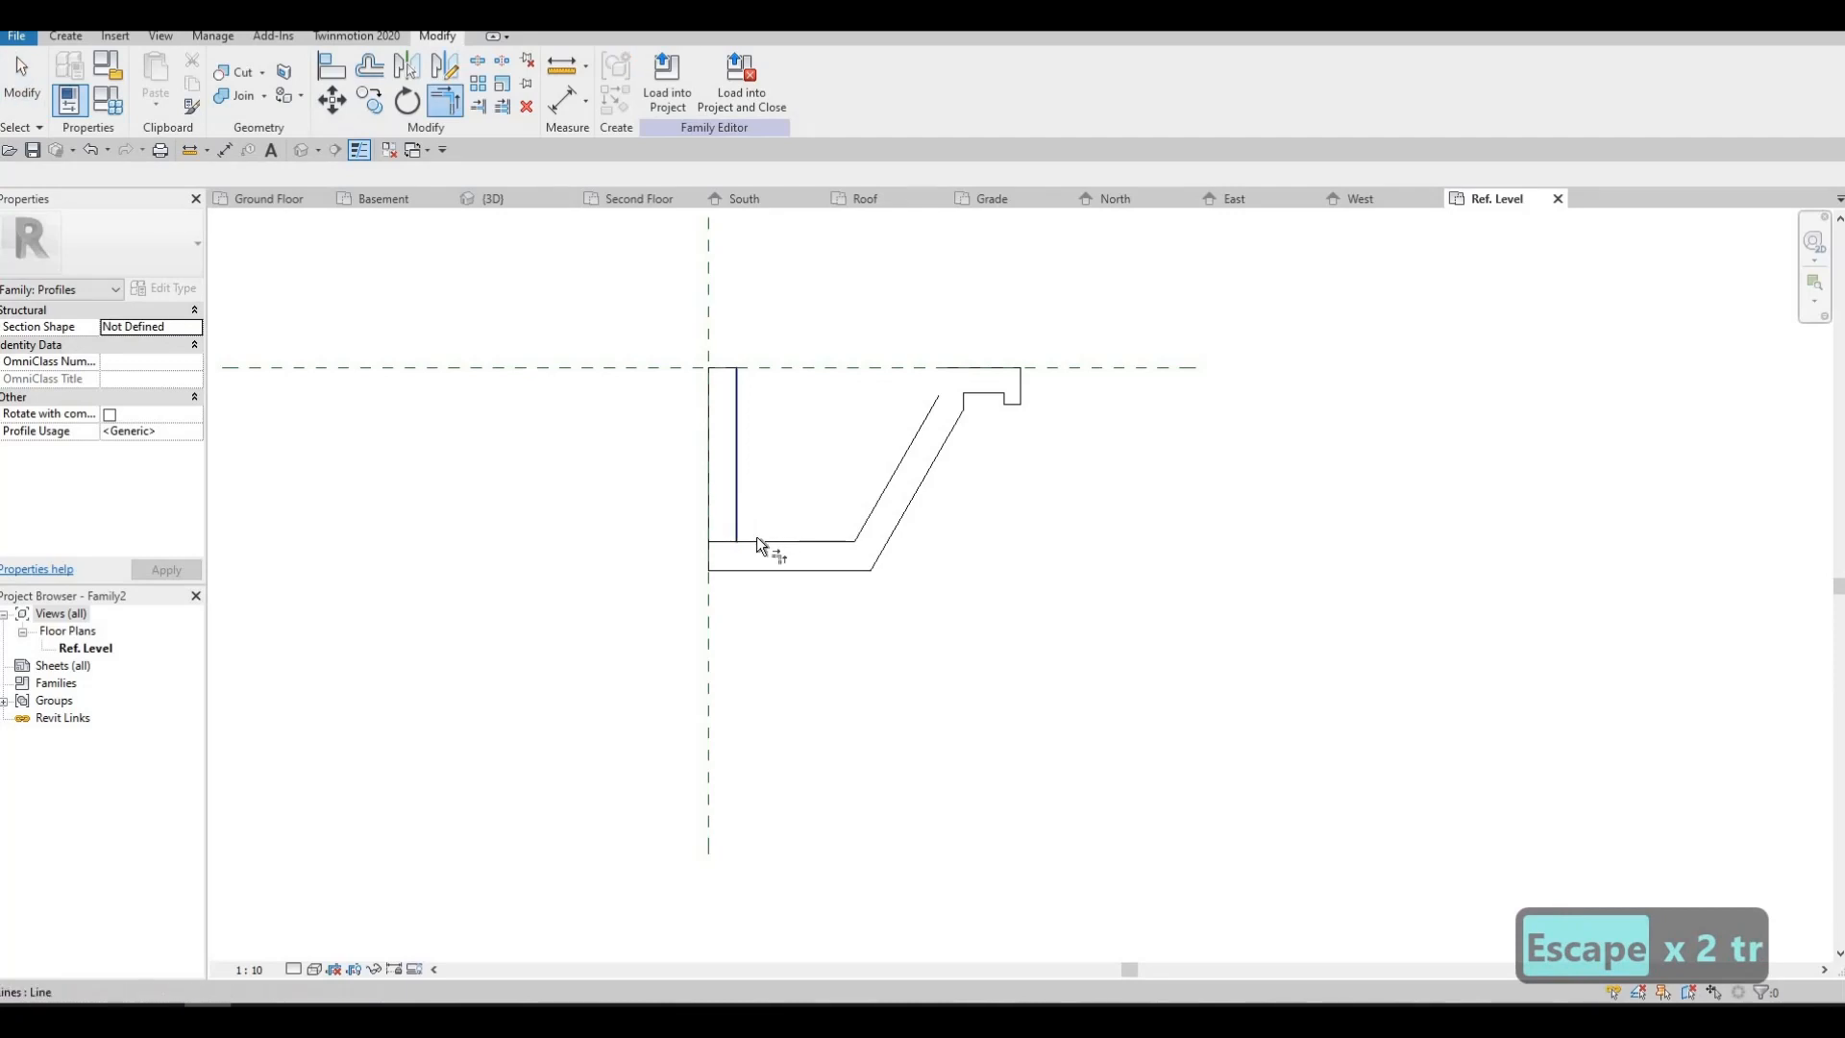
left_click(759, 540)
left_click(909, 453)
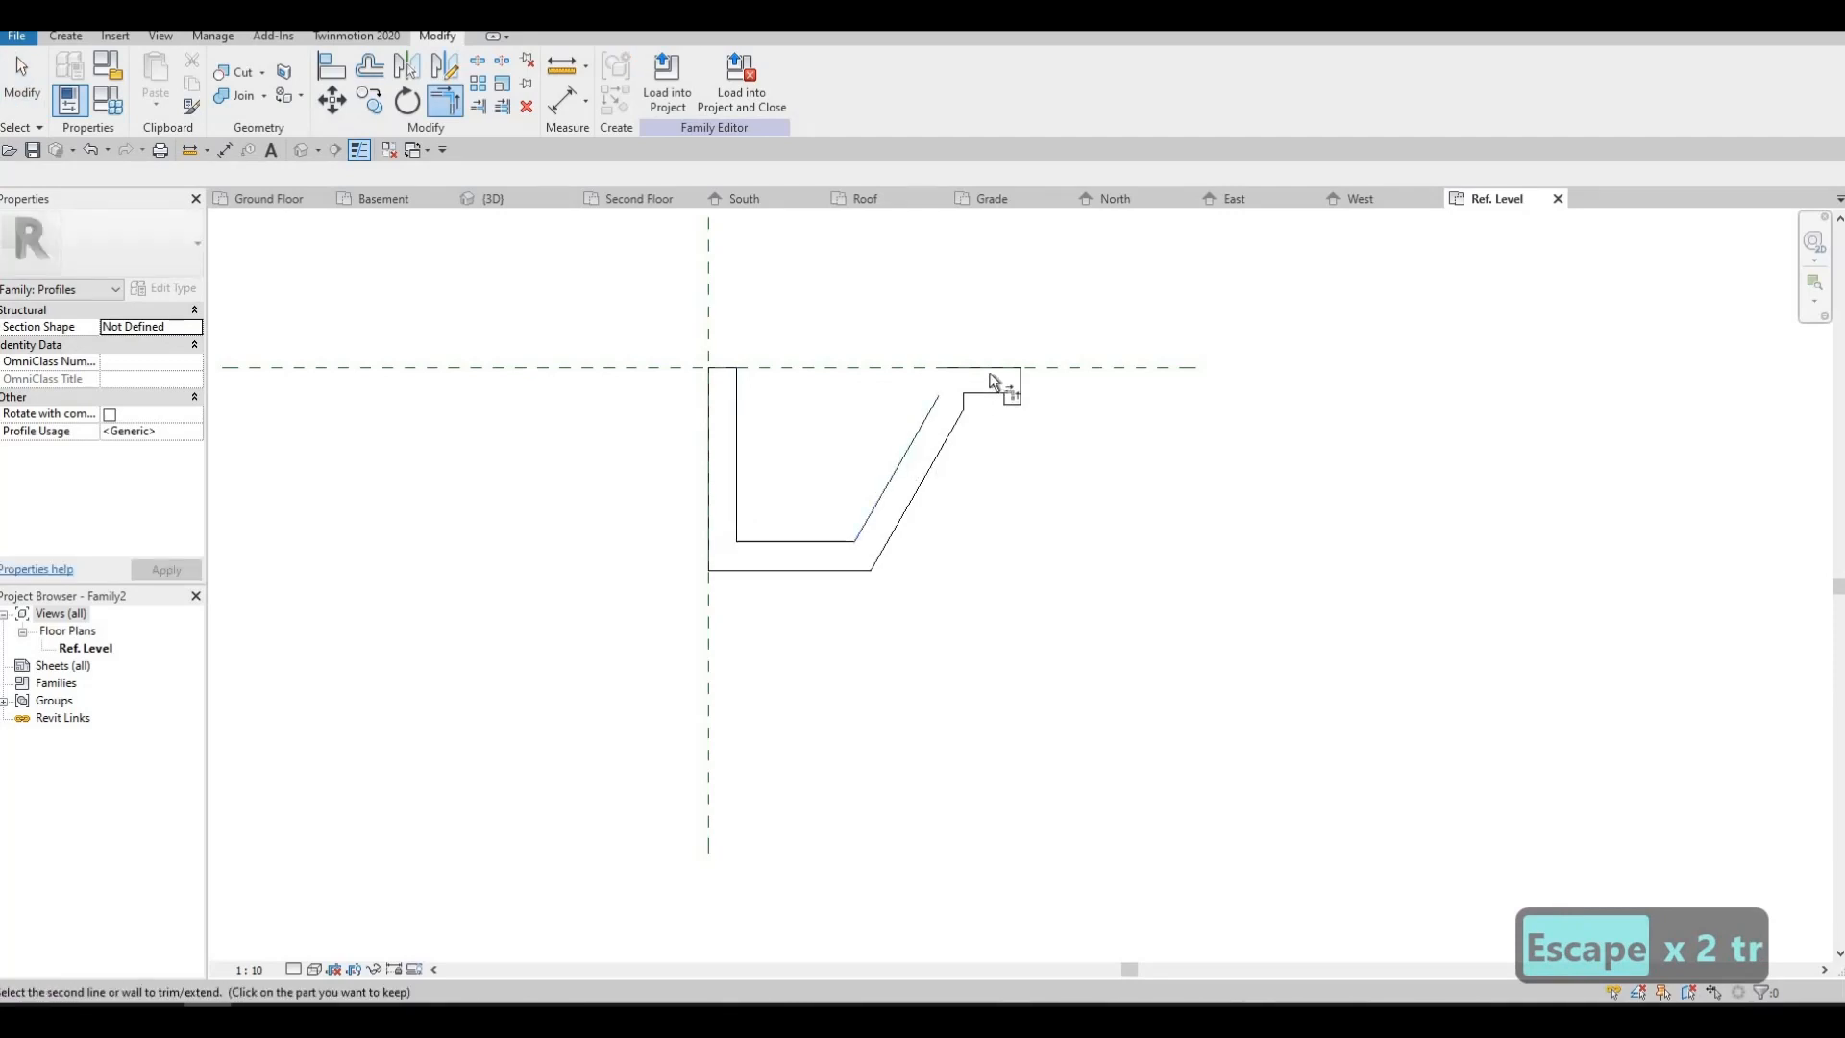
key("Escape")
key("Escape")
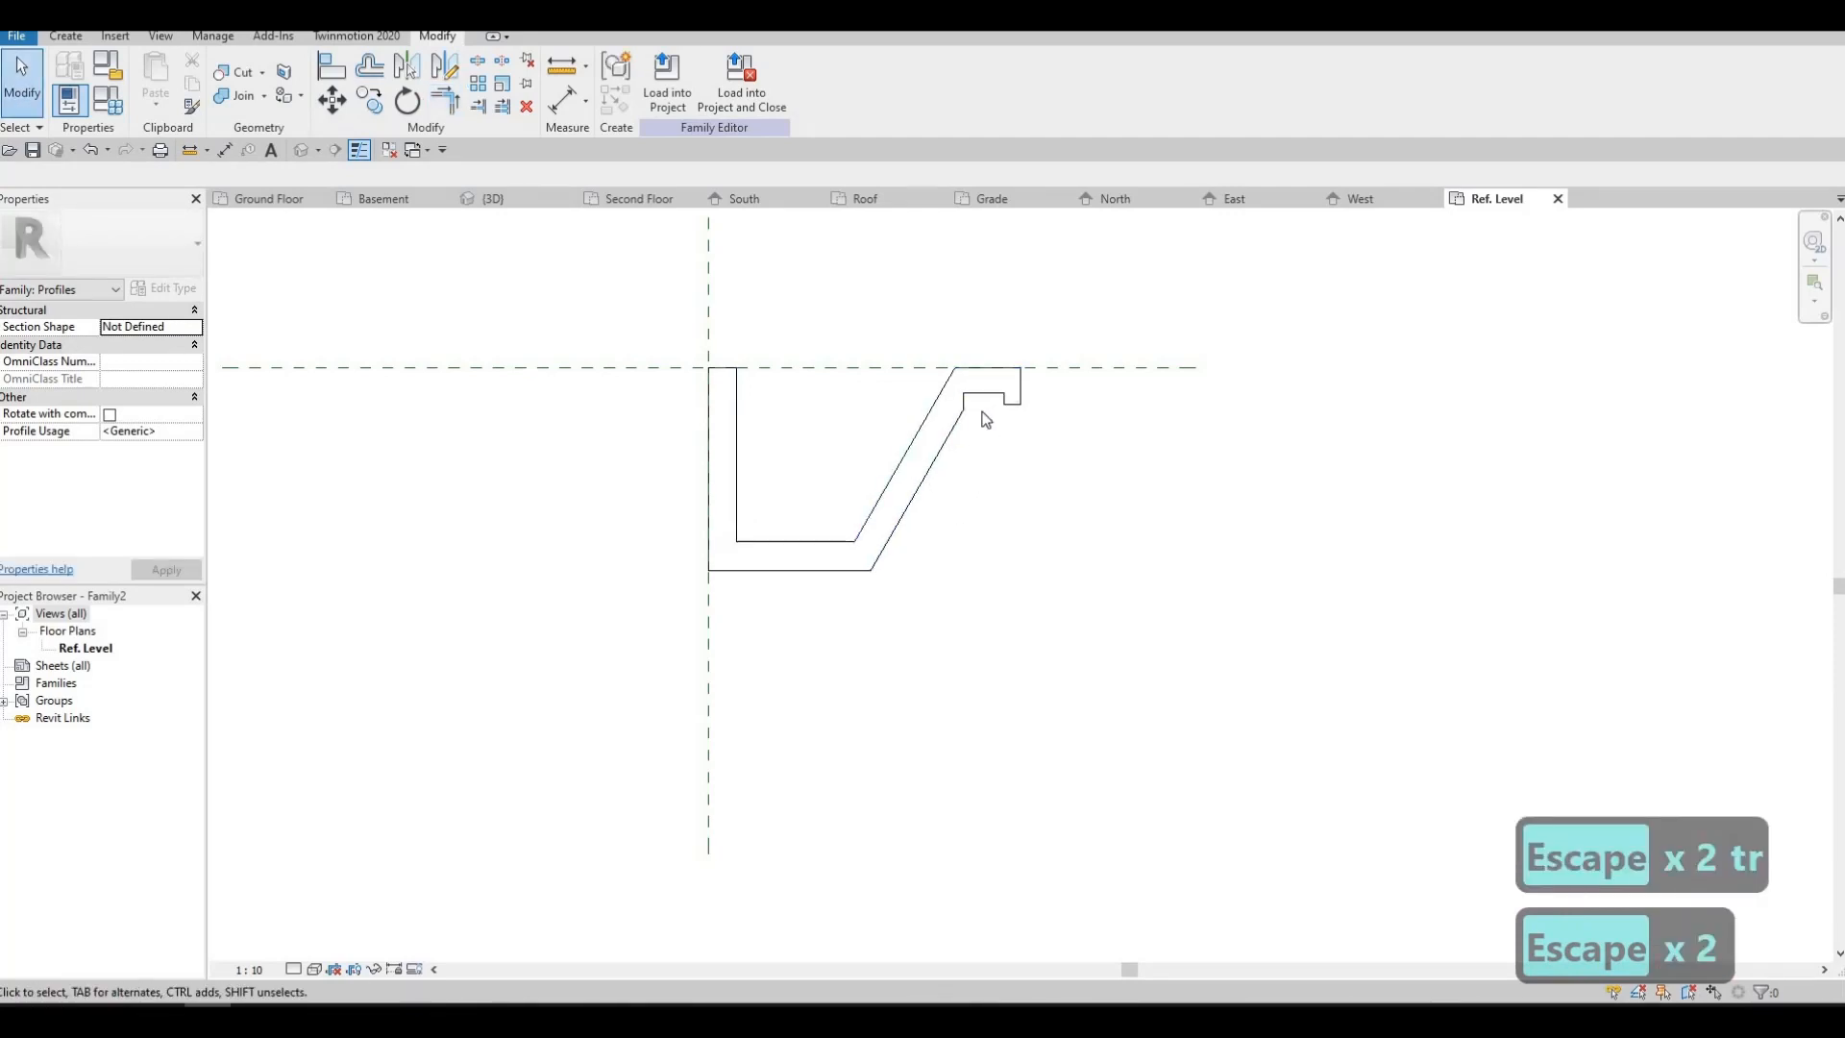
- Try to lower the short end line of the lip freehand, and undo the change
scroll(980, 413, "up", 2)
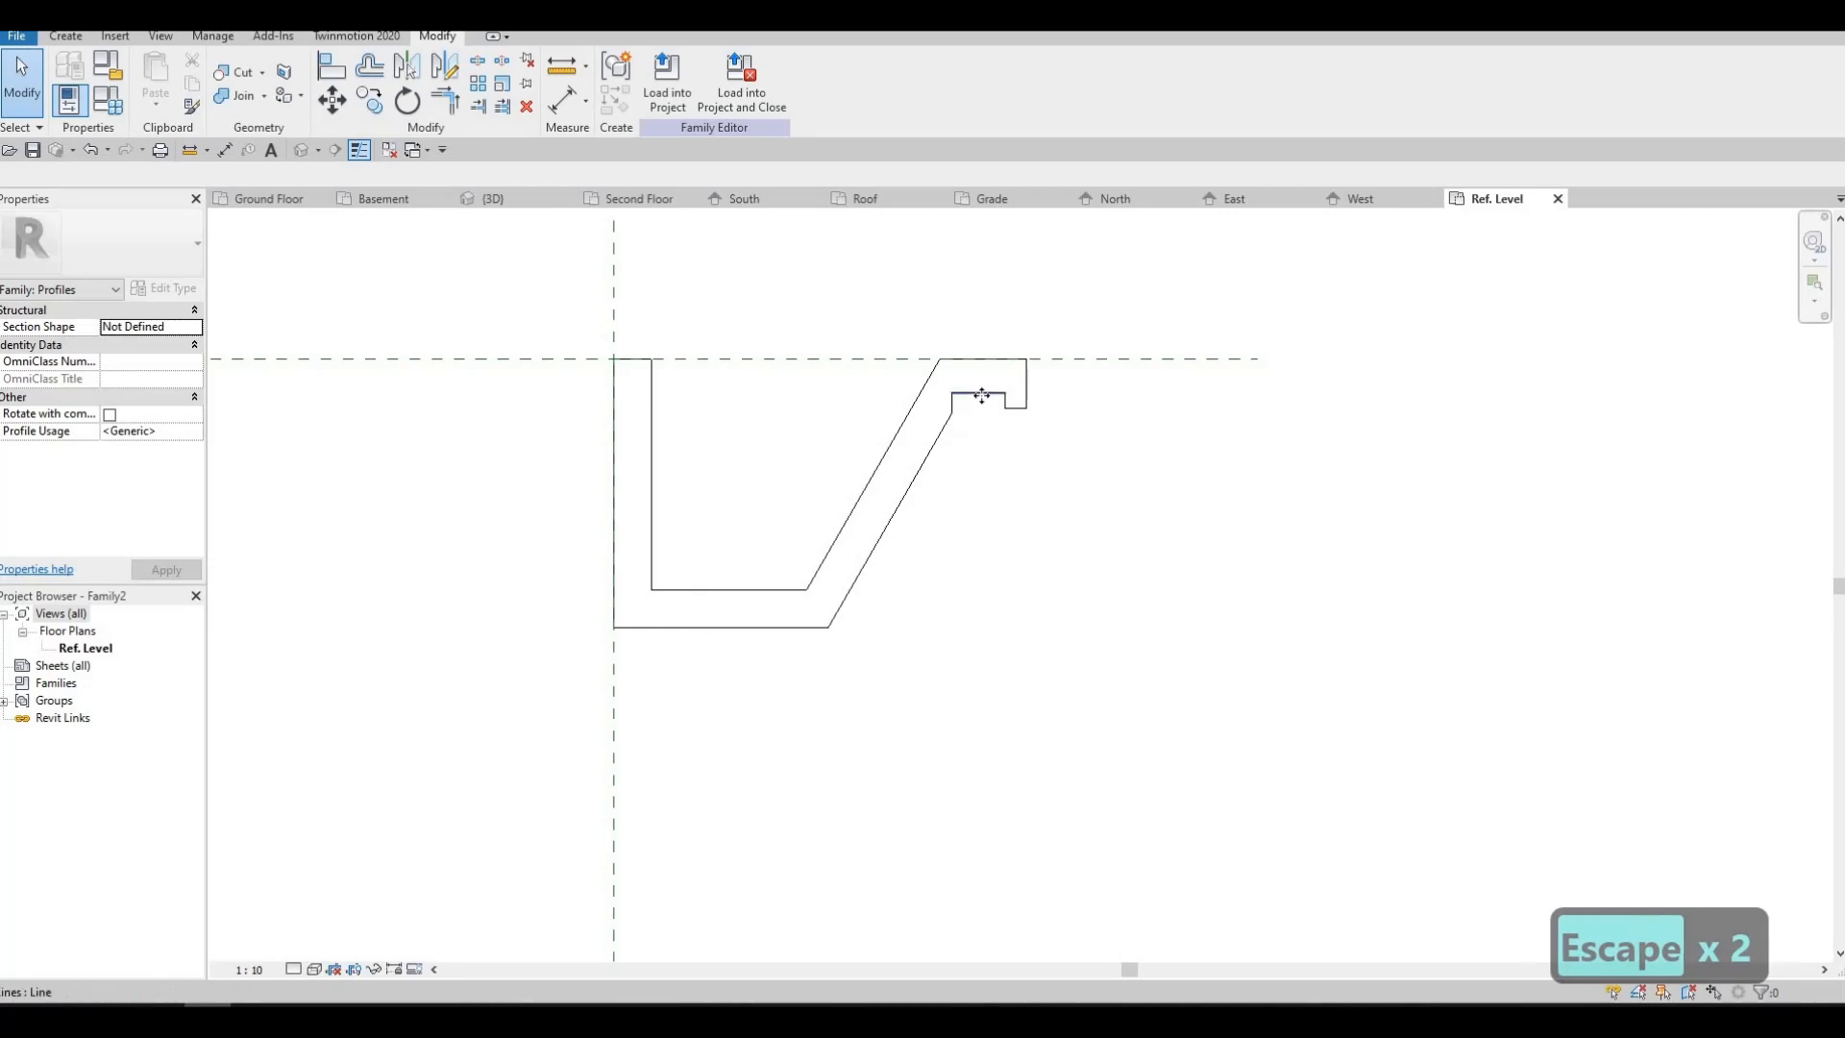
left_click(1014, 407)
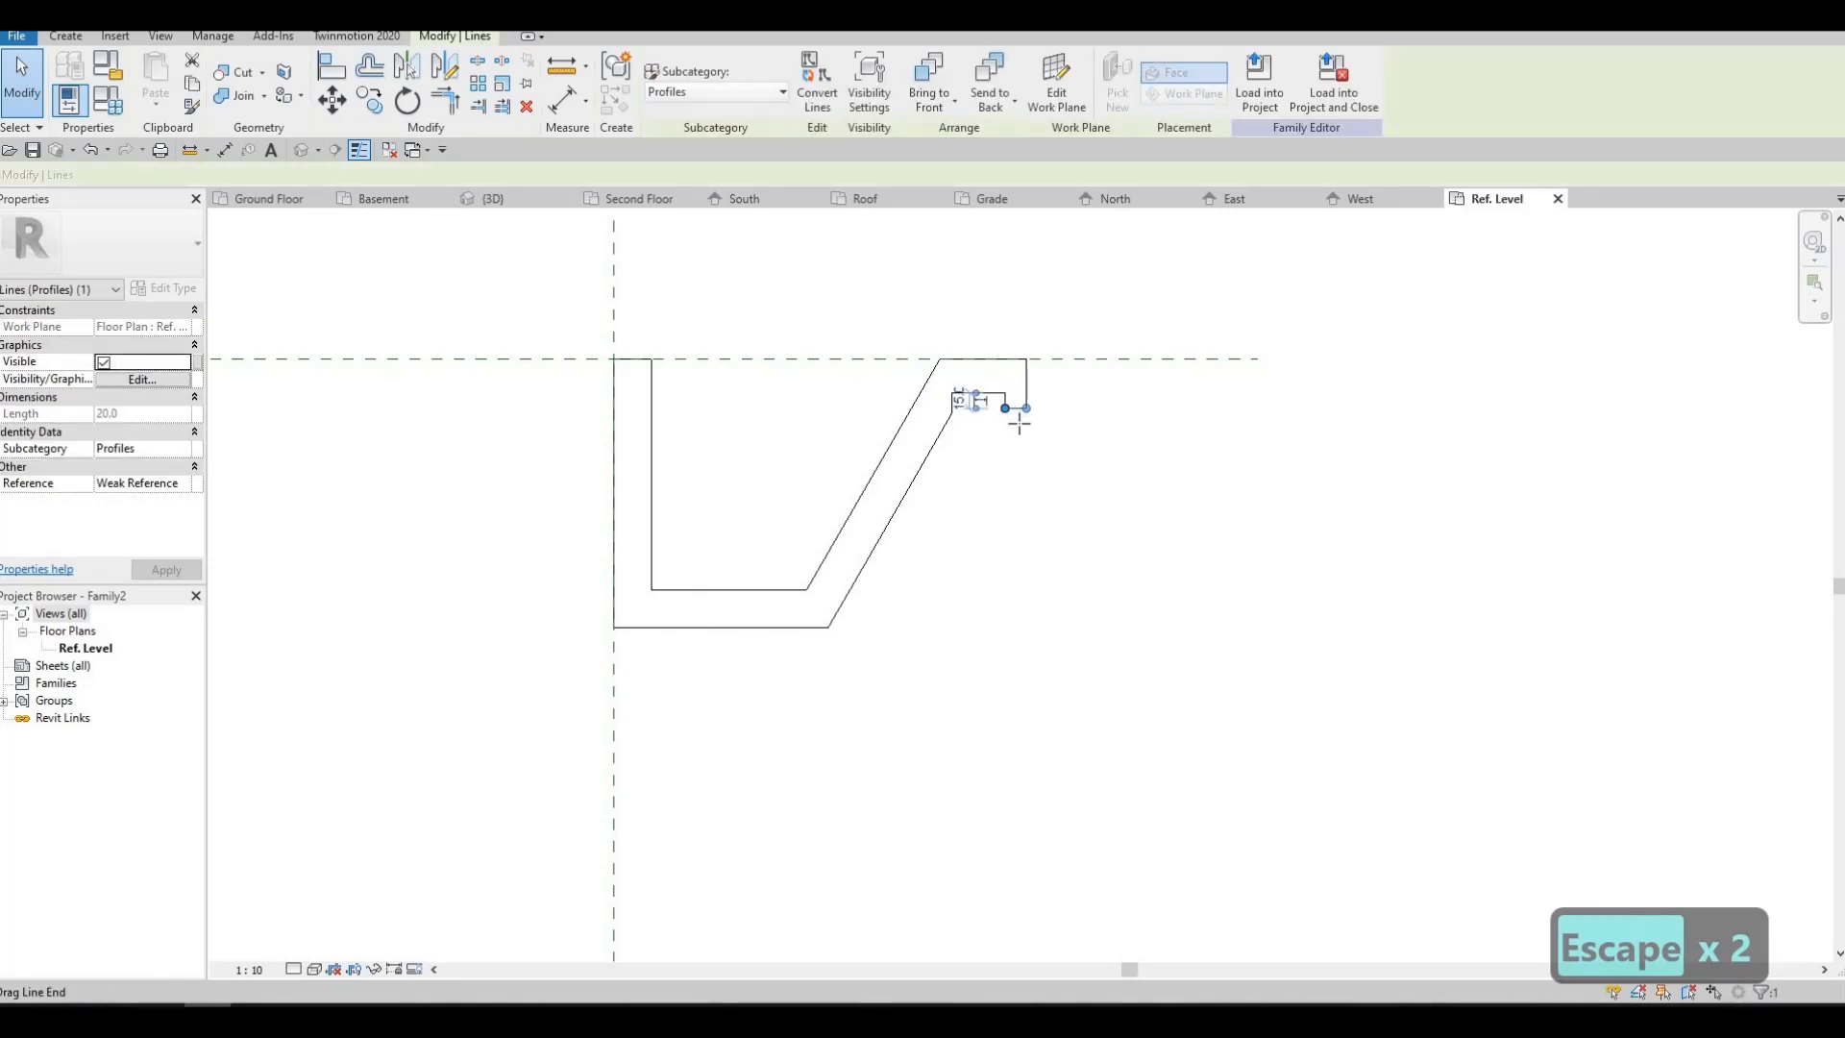
left_click_drag(1015, 409, 1015, 444)
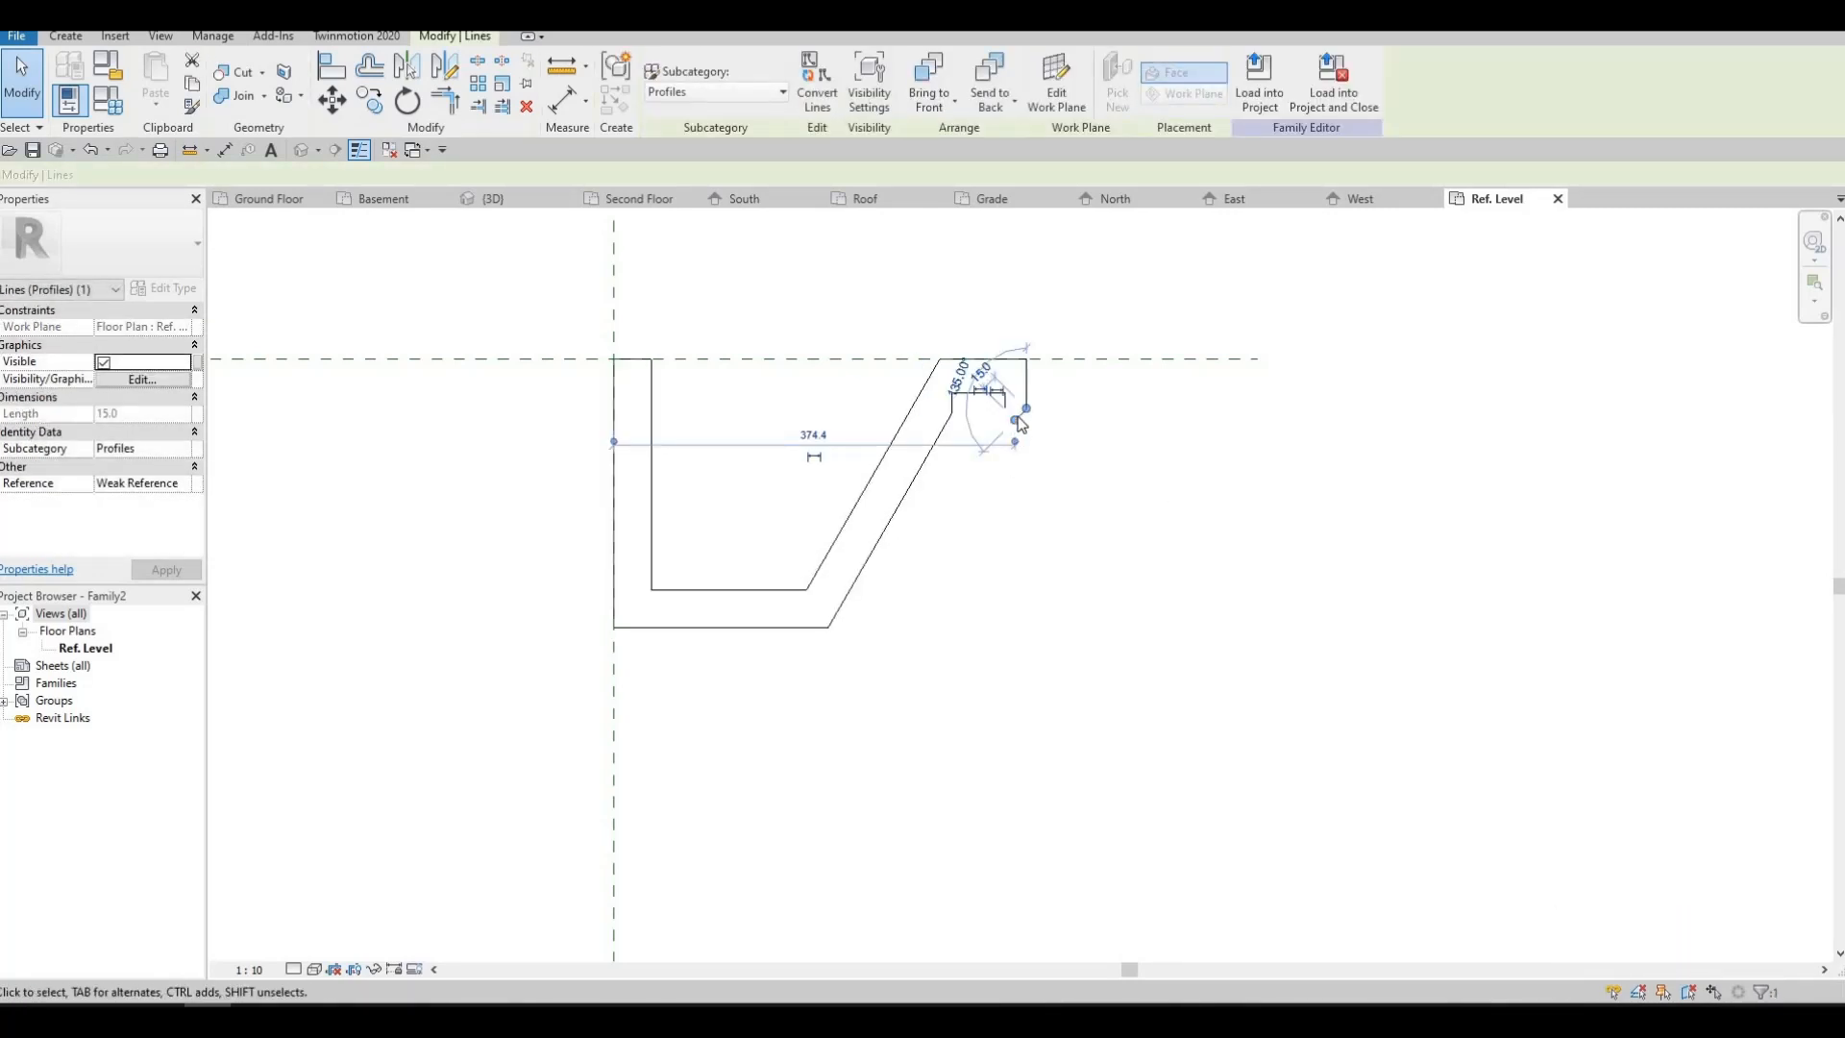
key("ctrl+z")
- Nudge the lip's short end line down until it sits 45 mm below the underside of the lip
left_click(1018, 413)
key("Down")
key("Down")
key("Down")
key("Down")
key("Down")
key("Down")
key("Down")
key("Down")
key("Down")
key("Down")
key("Down")
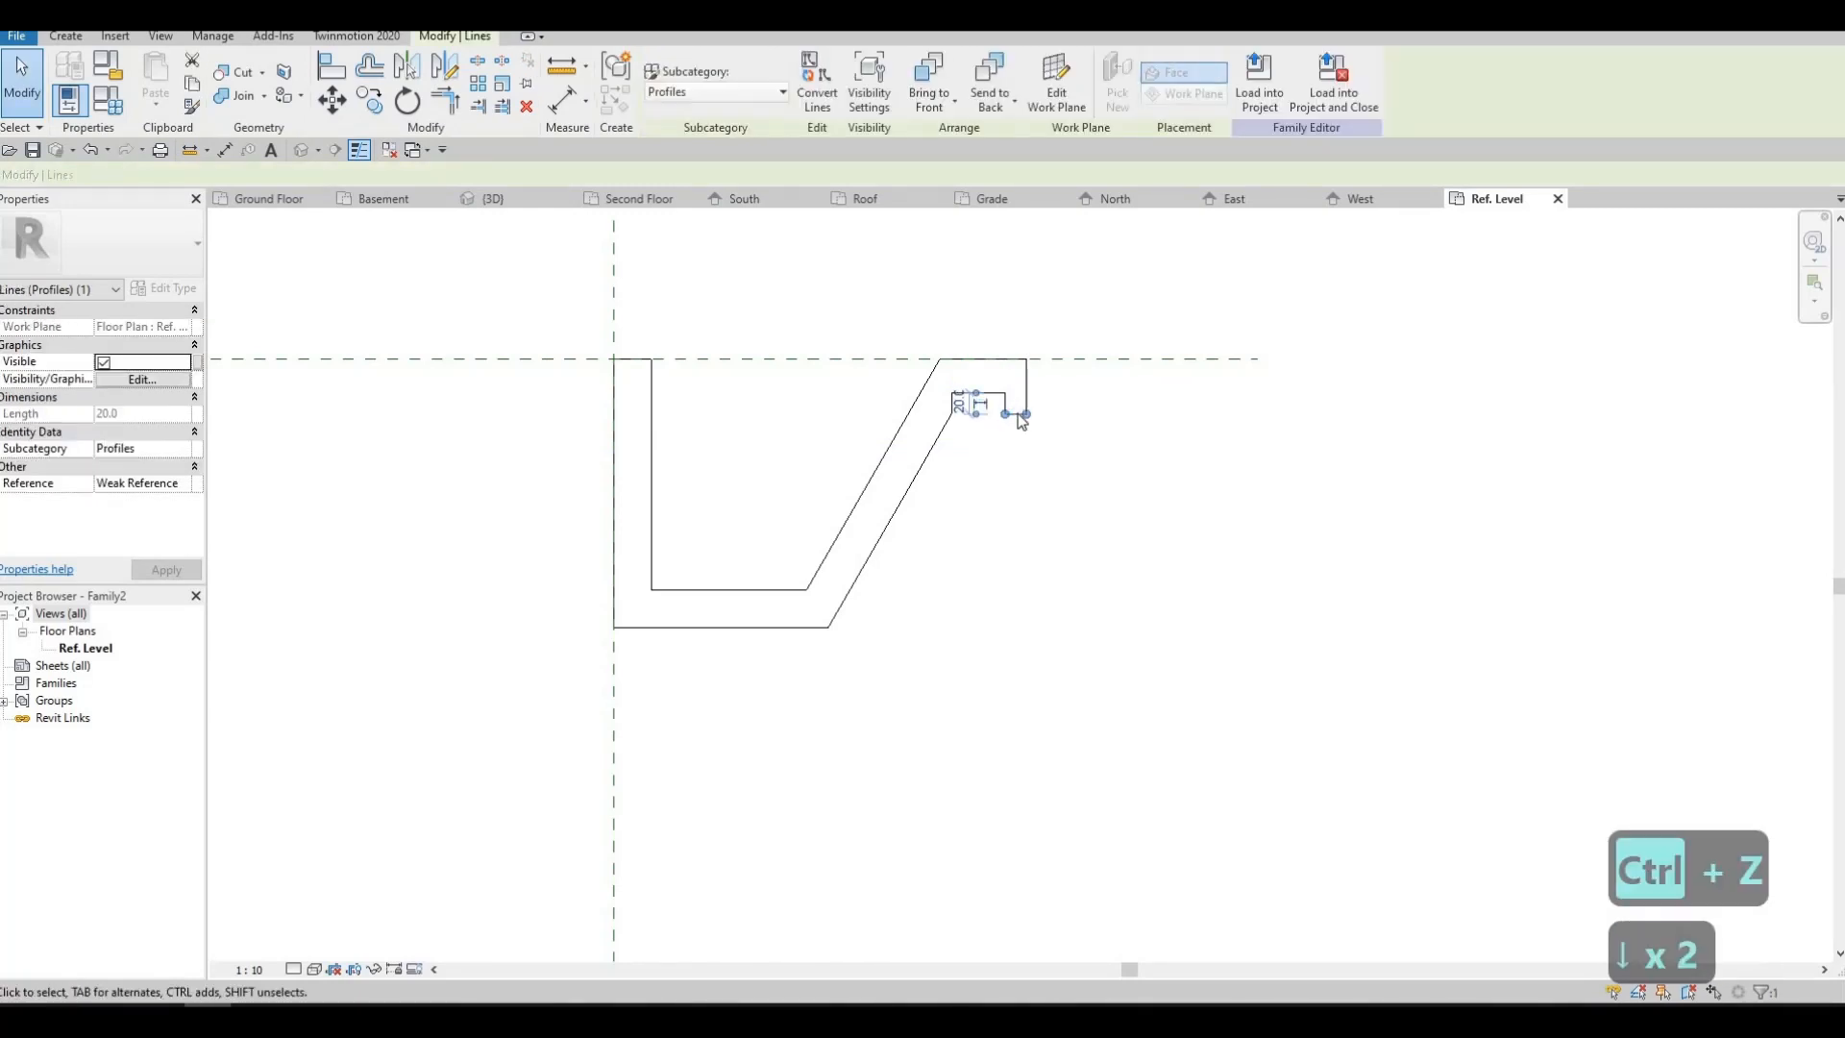
key("Down")
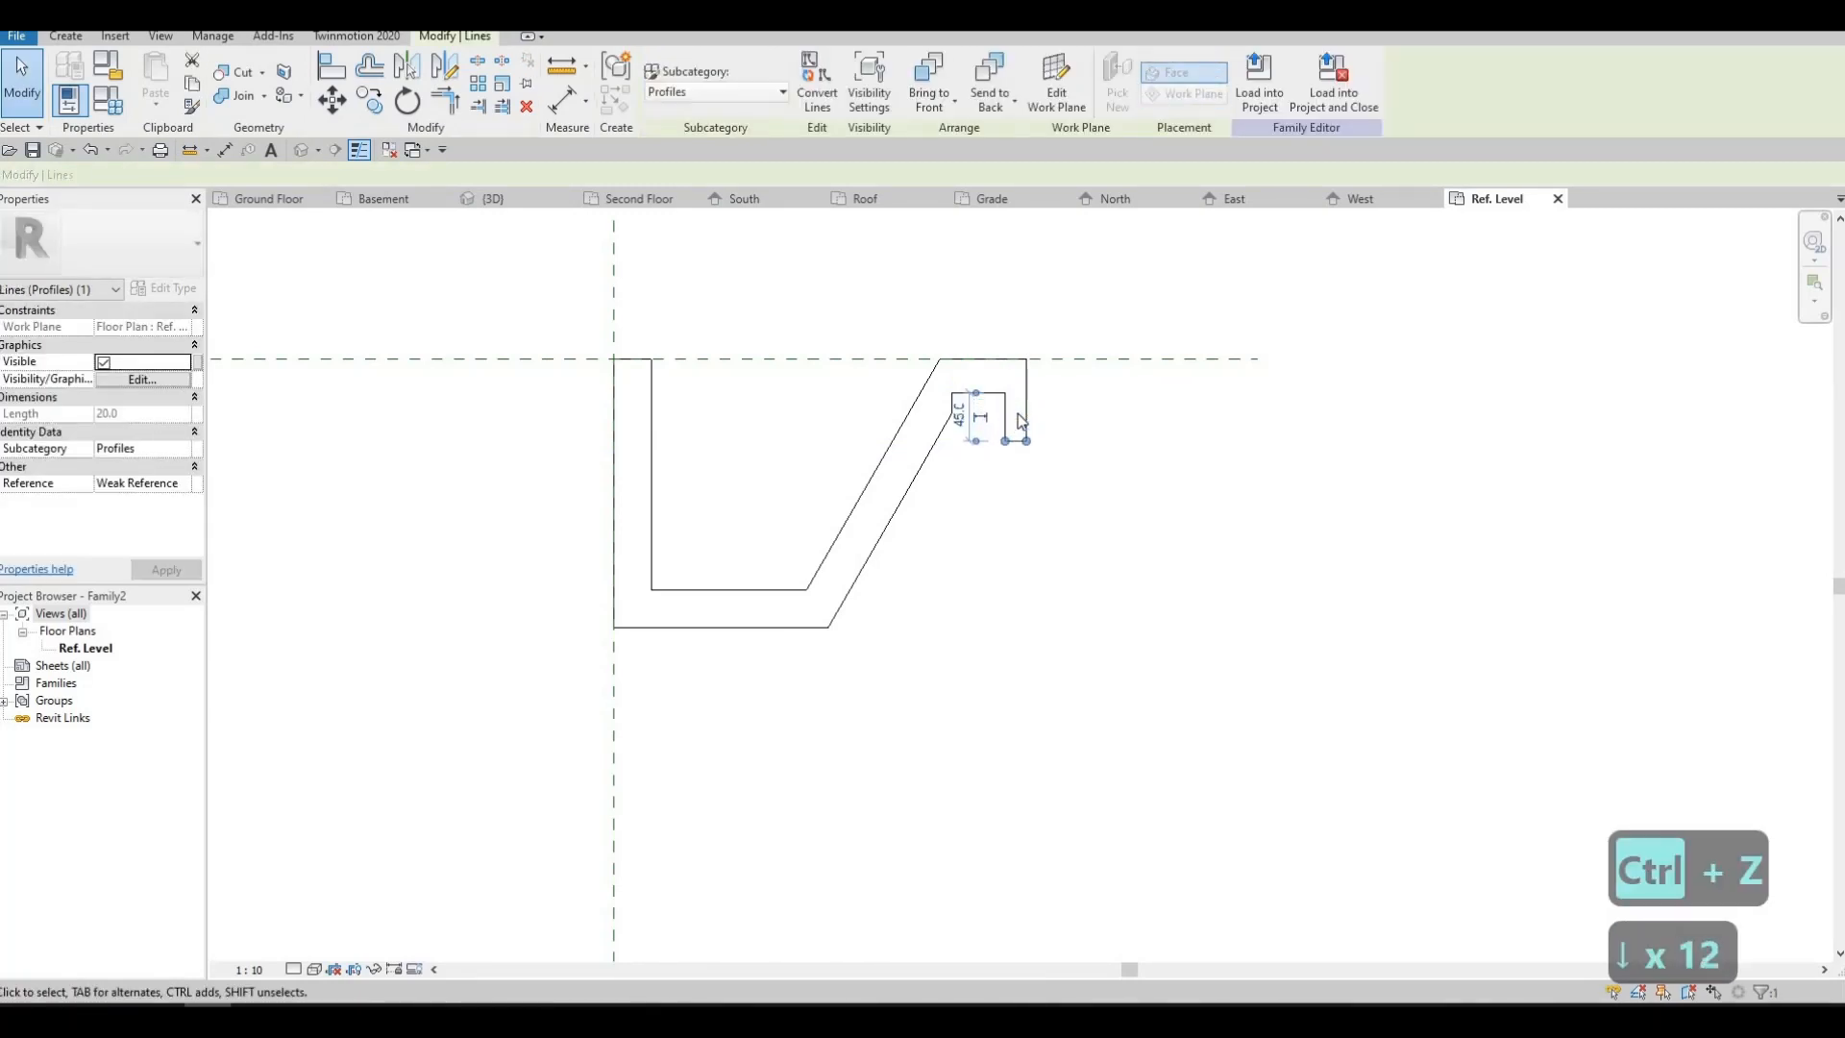
key("Escape")
key("Escape")
key("Escape")
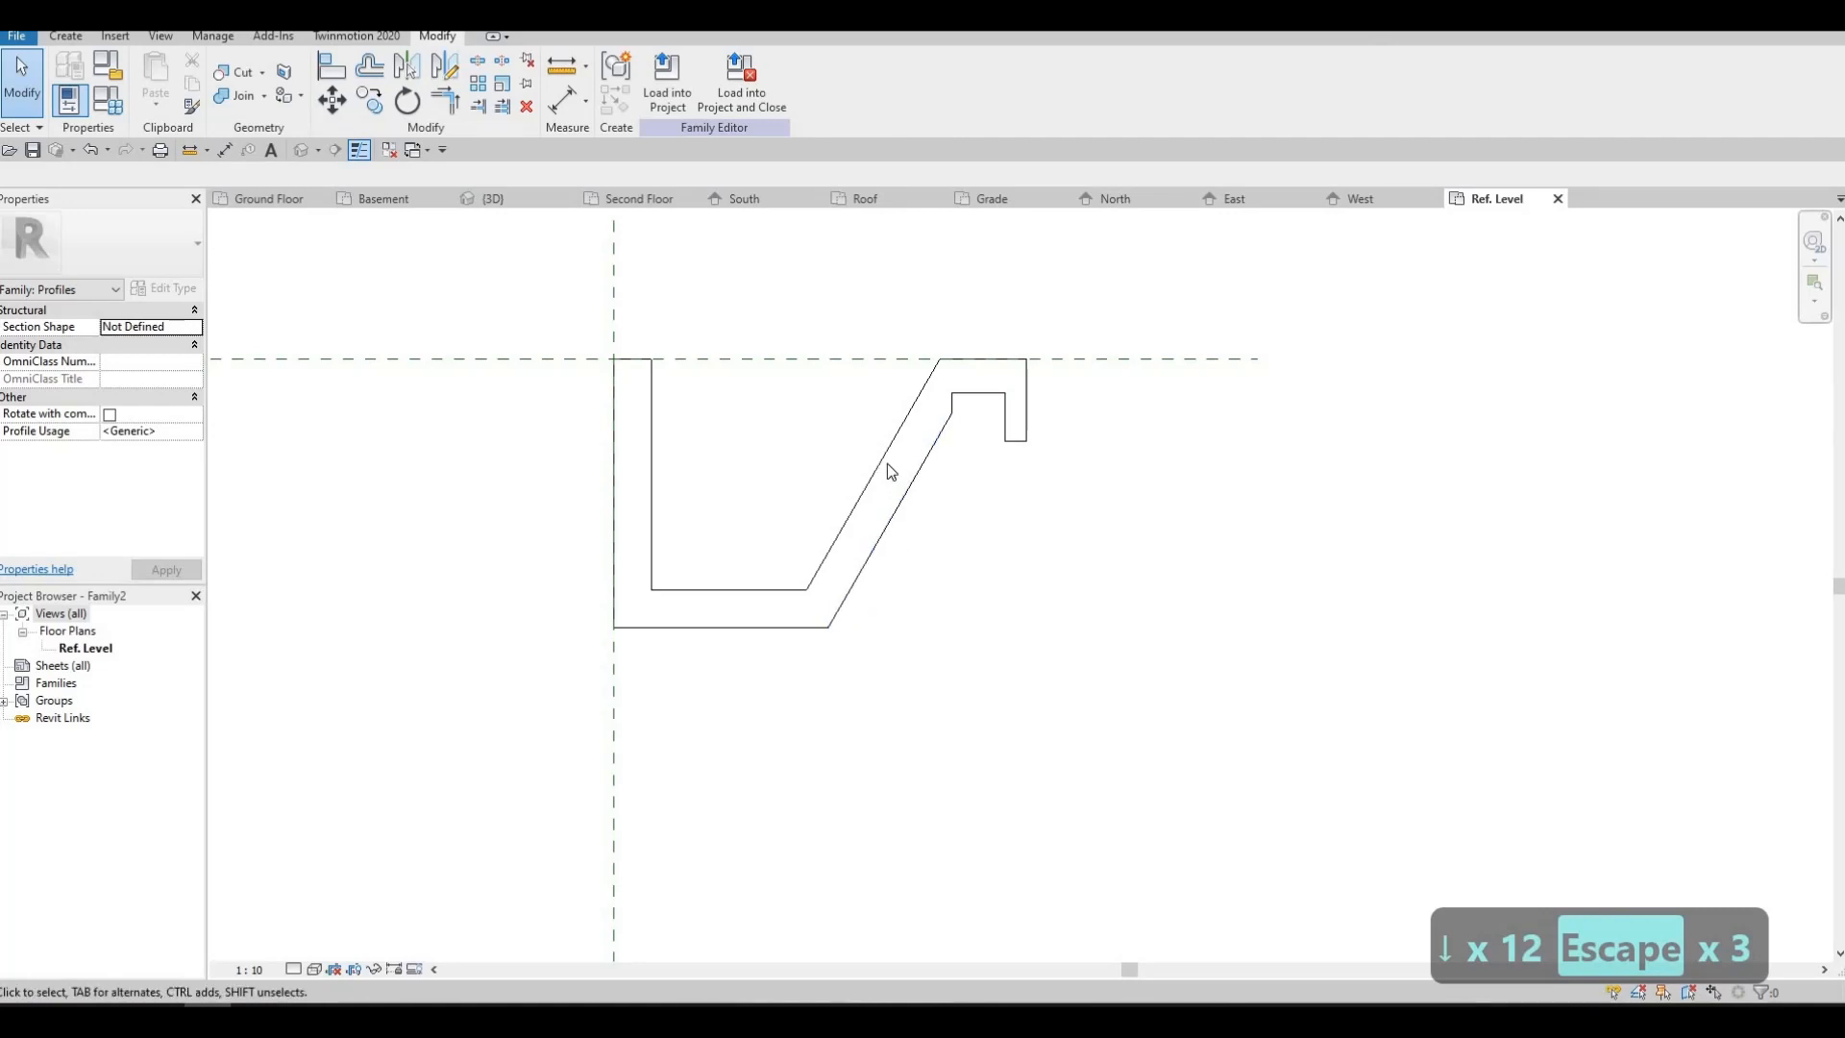
- Nudge the outer bottom line down until it sits 80 mm below the inner bottom line
left_click(739, 628)
key("Down")
key("Down")
key("Down")
key("Down")
key("Down")
key("Down")
key("Down")
key("Down")
key("Down")
key("Down")
key("Down")
key("Down")
key("Down")
key("Down")
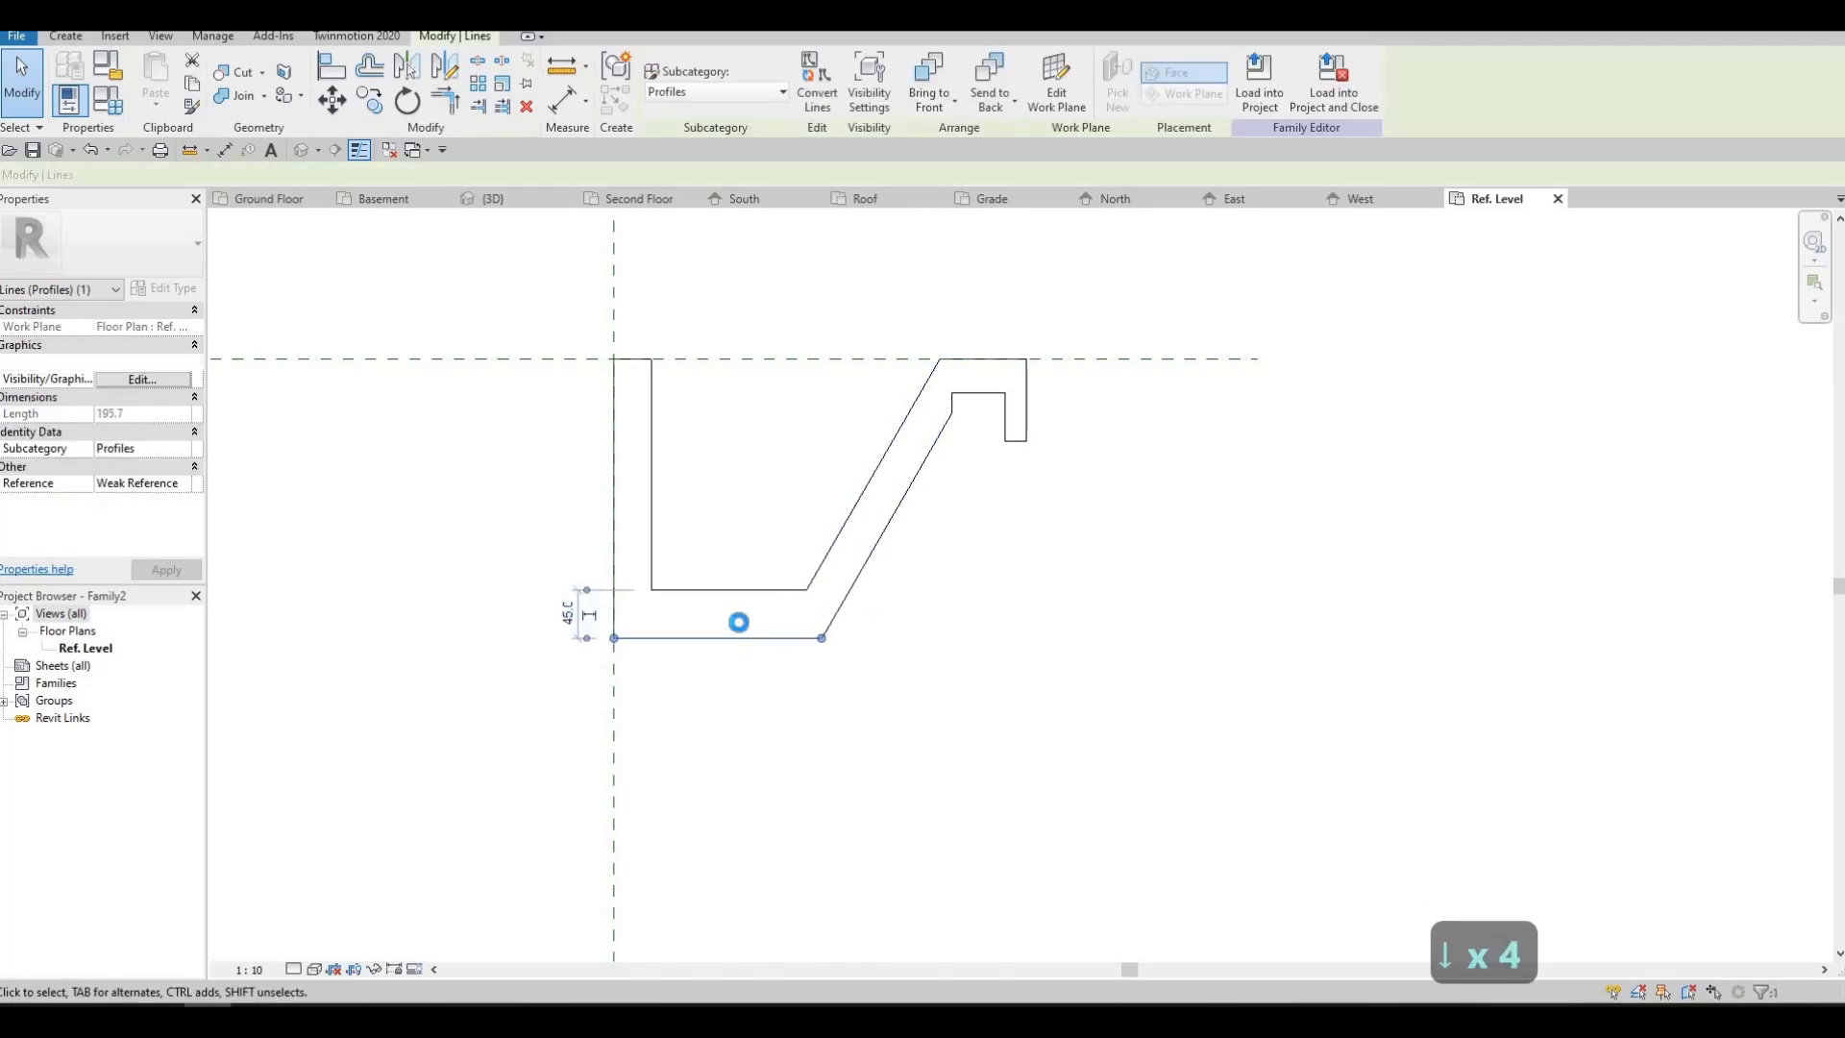
key("Down")
key("Down")
key("Down")
key("Down")
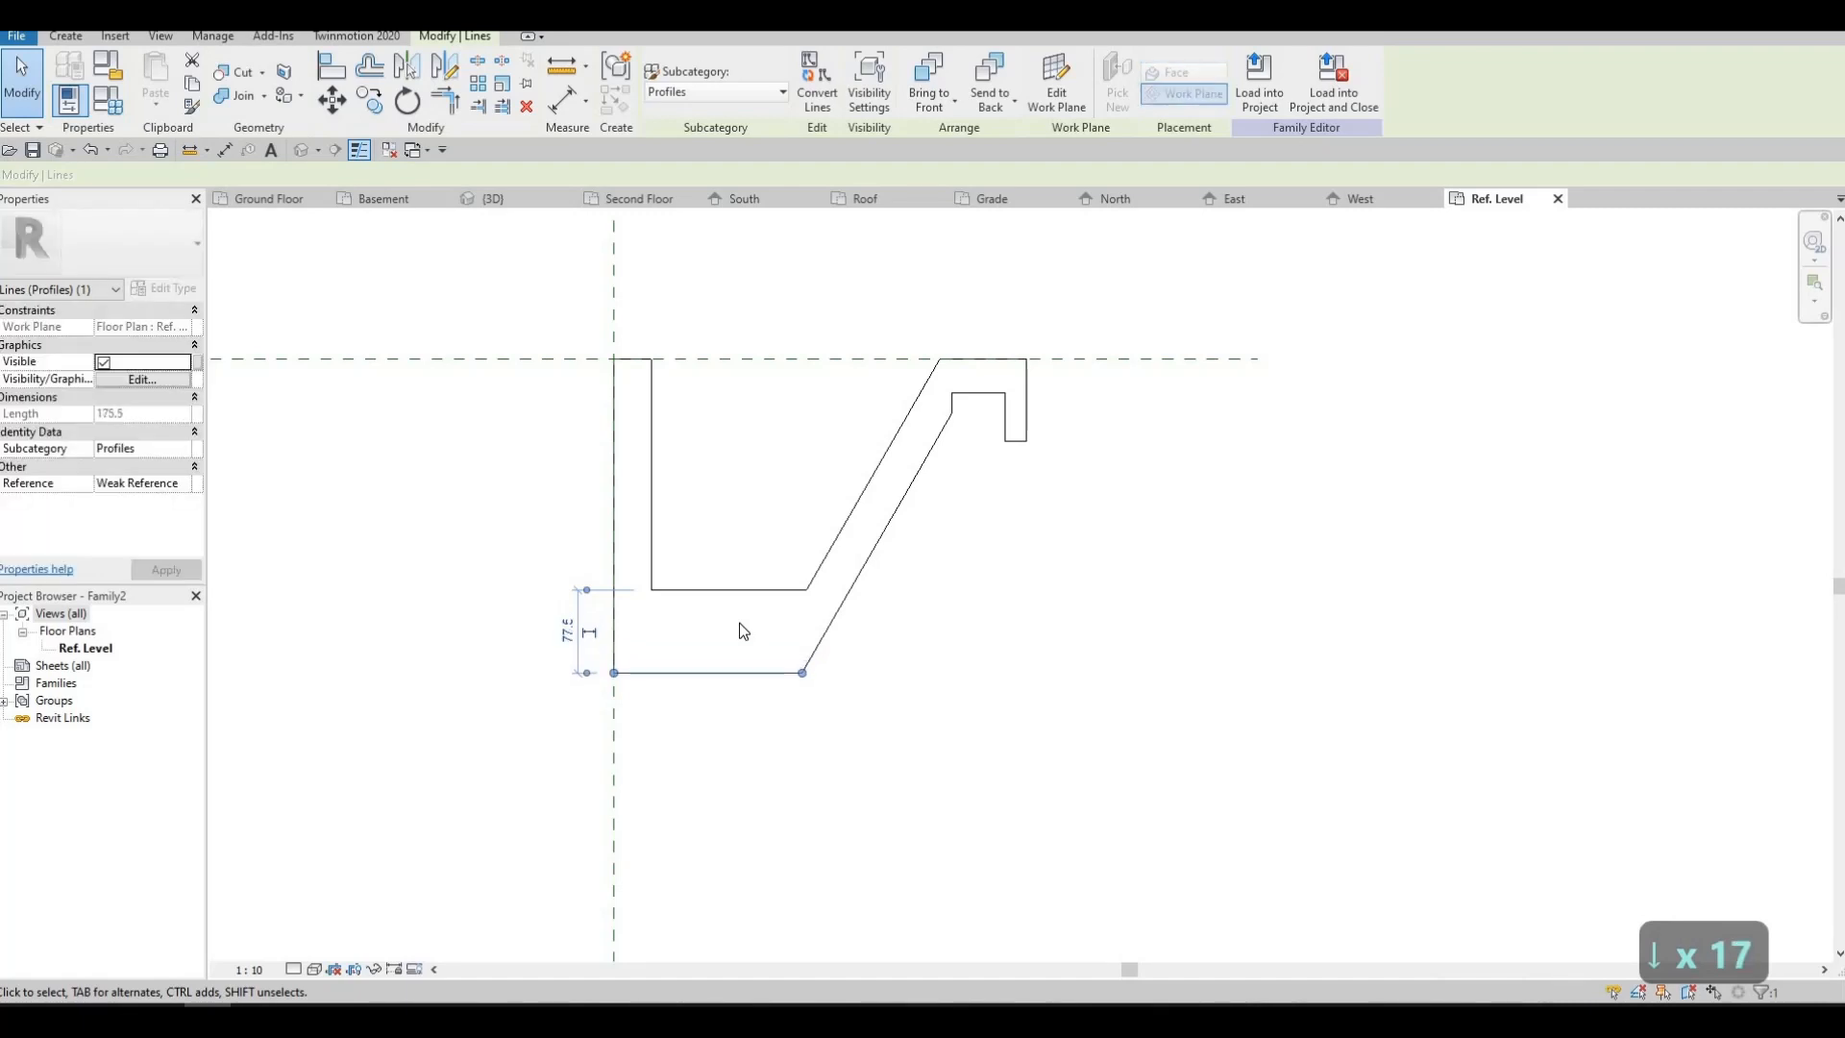
key("Escape")
- Lower the profile's inner bottom line so it lies 35 mm above the outer bottom line
left_click(645, 592)
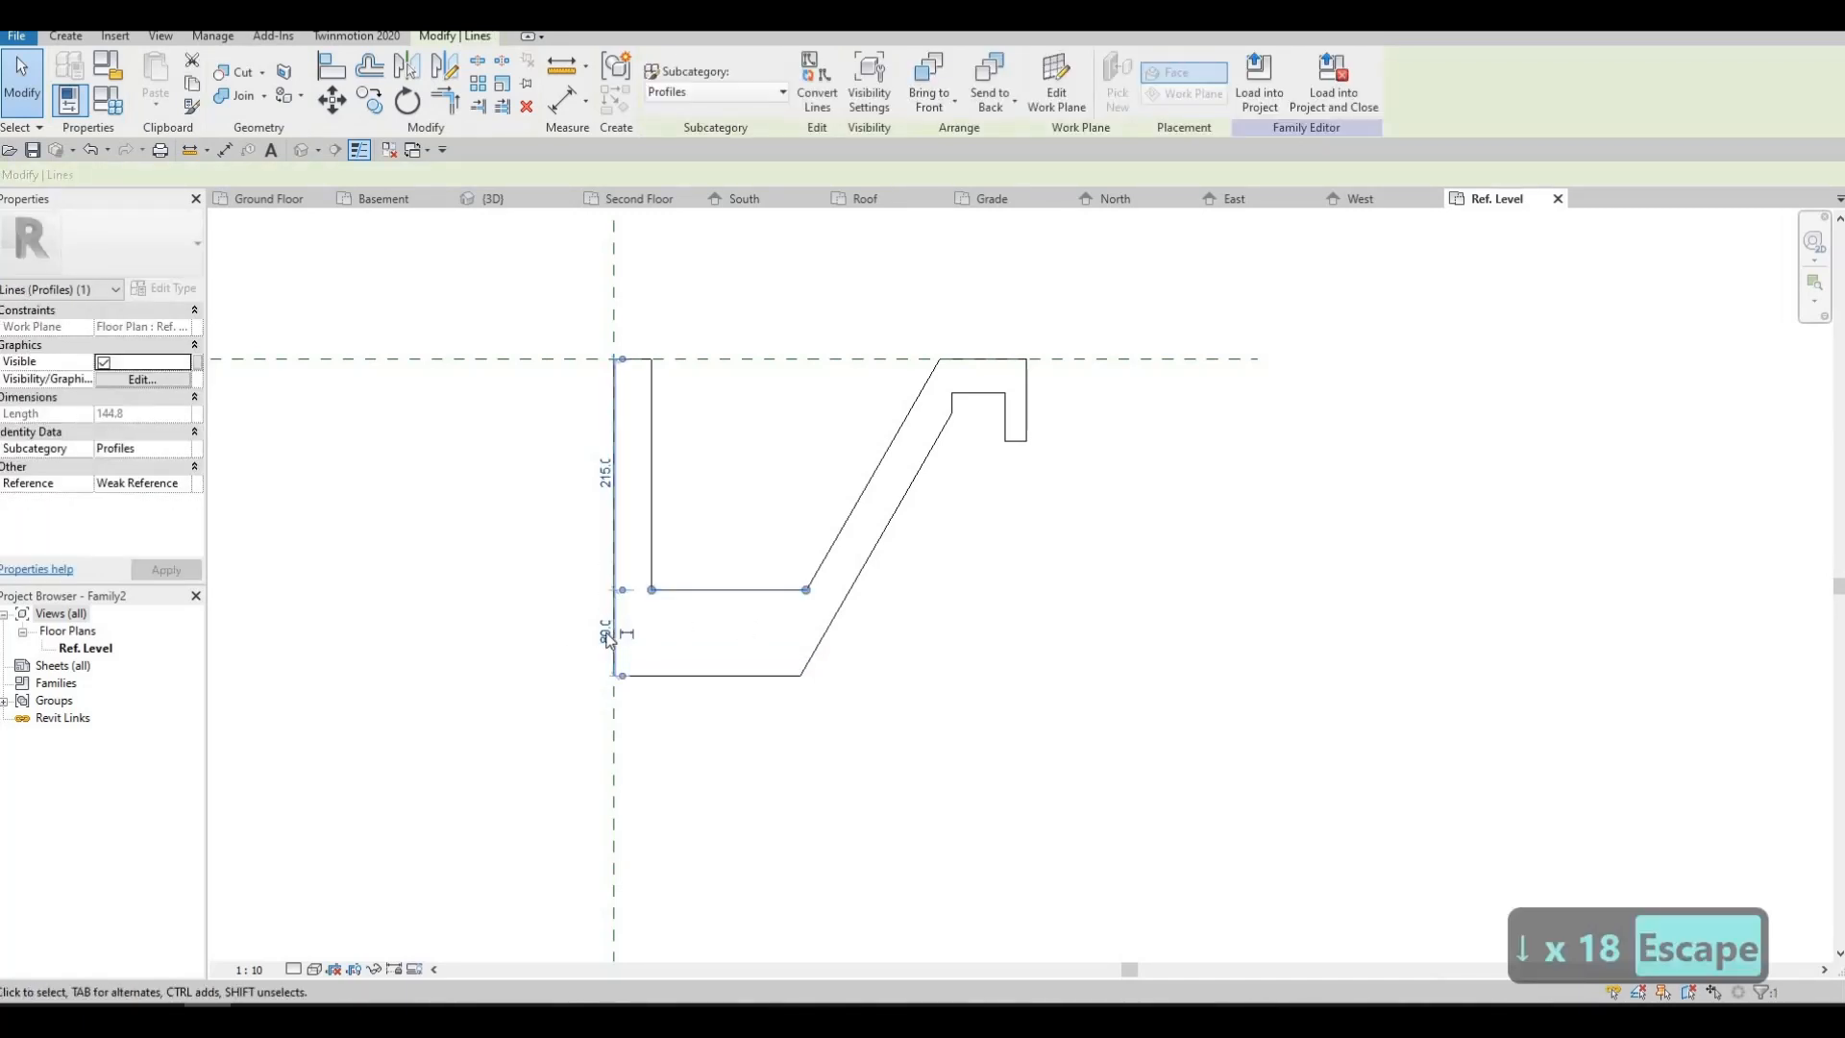
left_click(608, 633)
type("35")
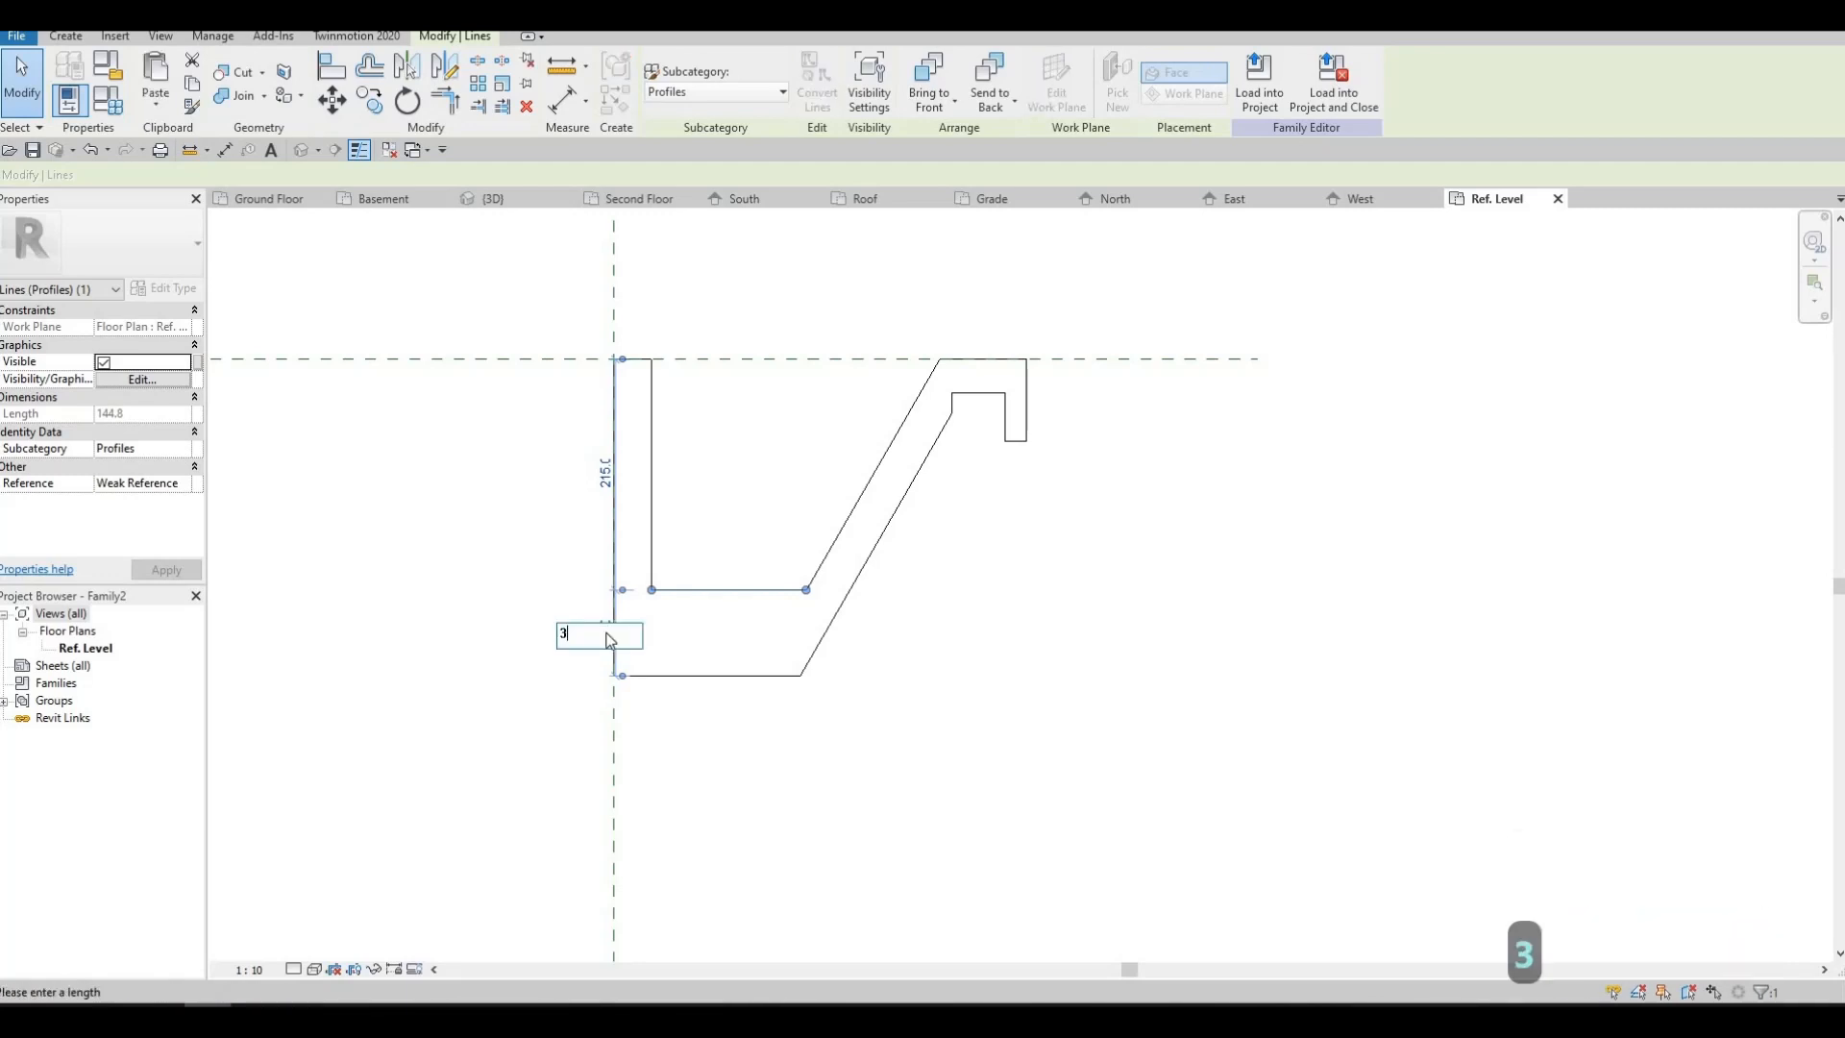
key("Return")
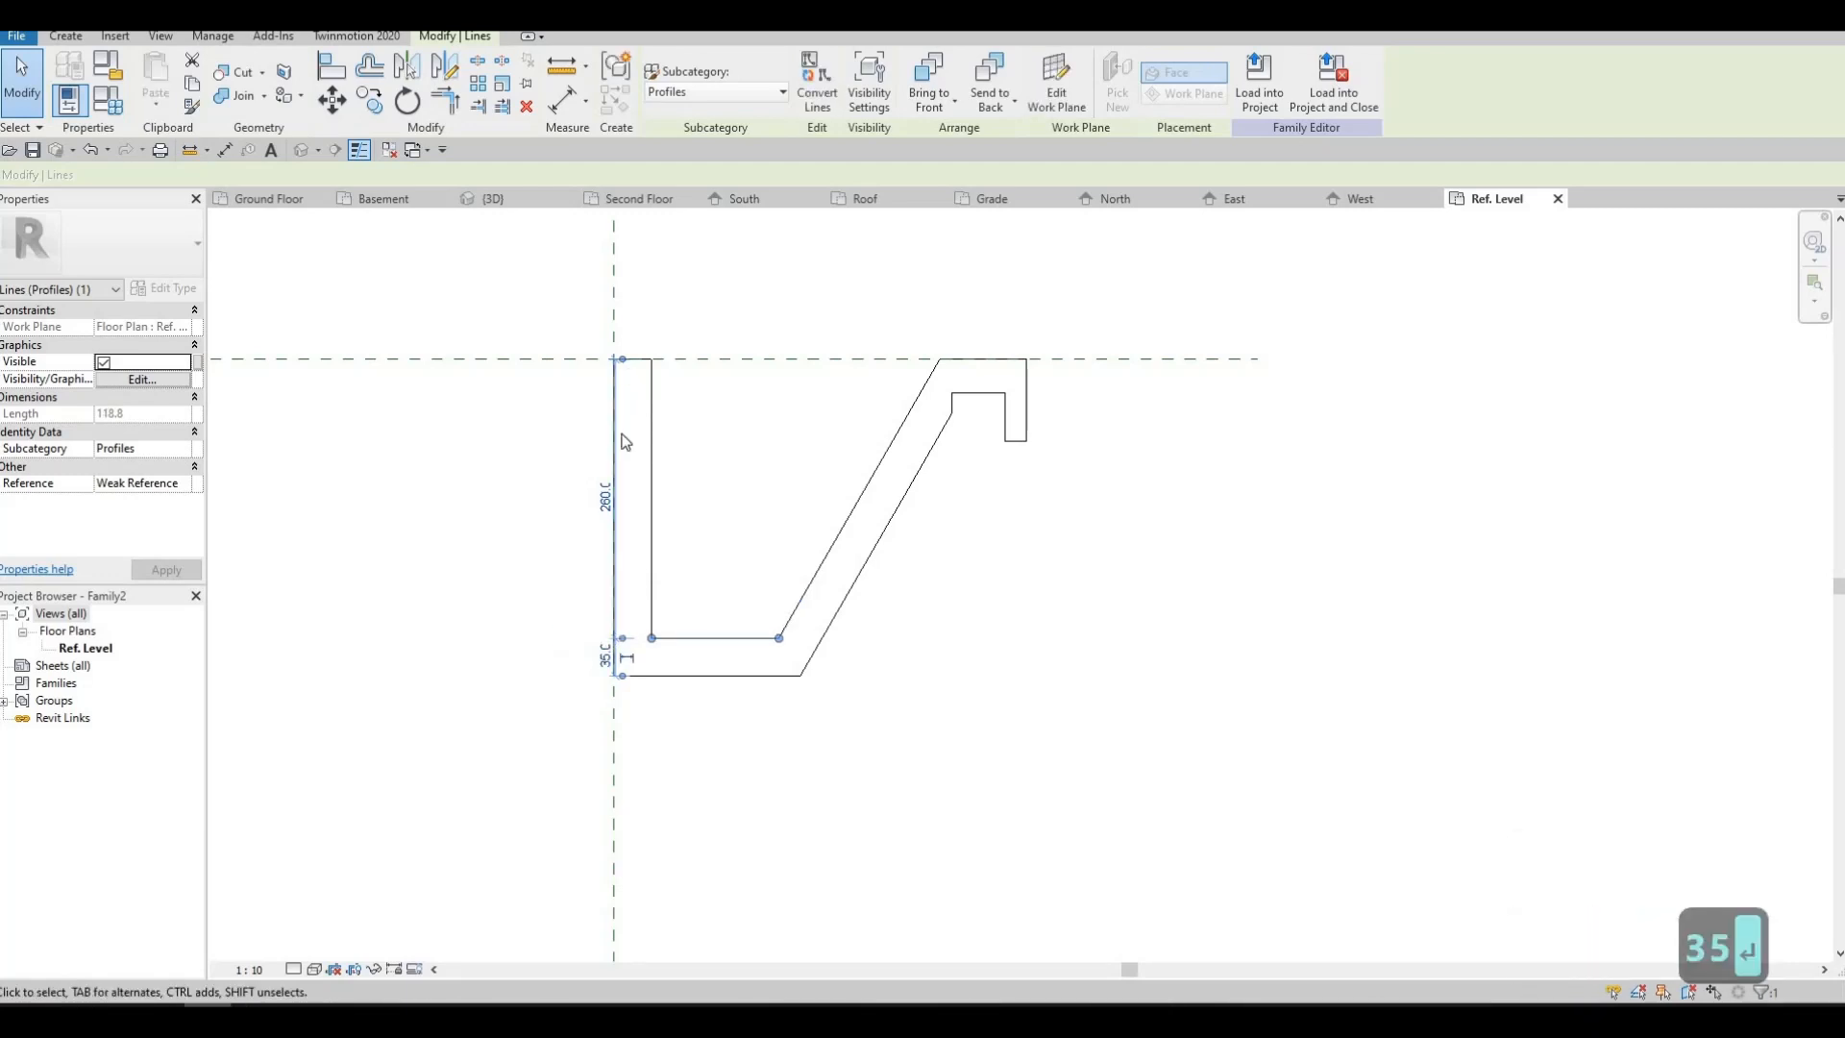
key("Escape")
key("Escape")
left_click(614, 588)
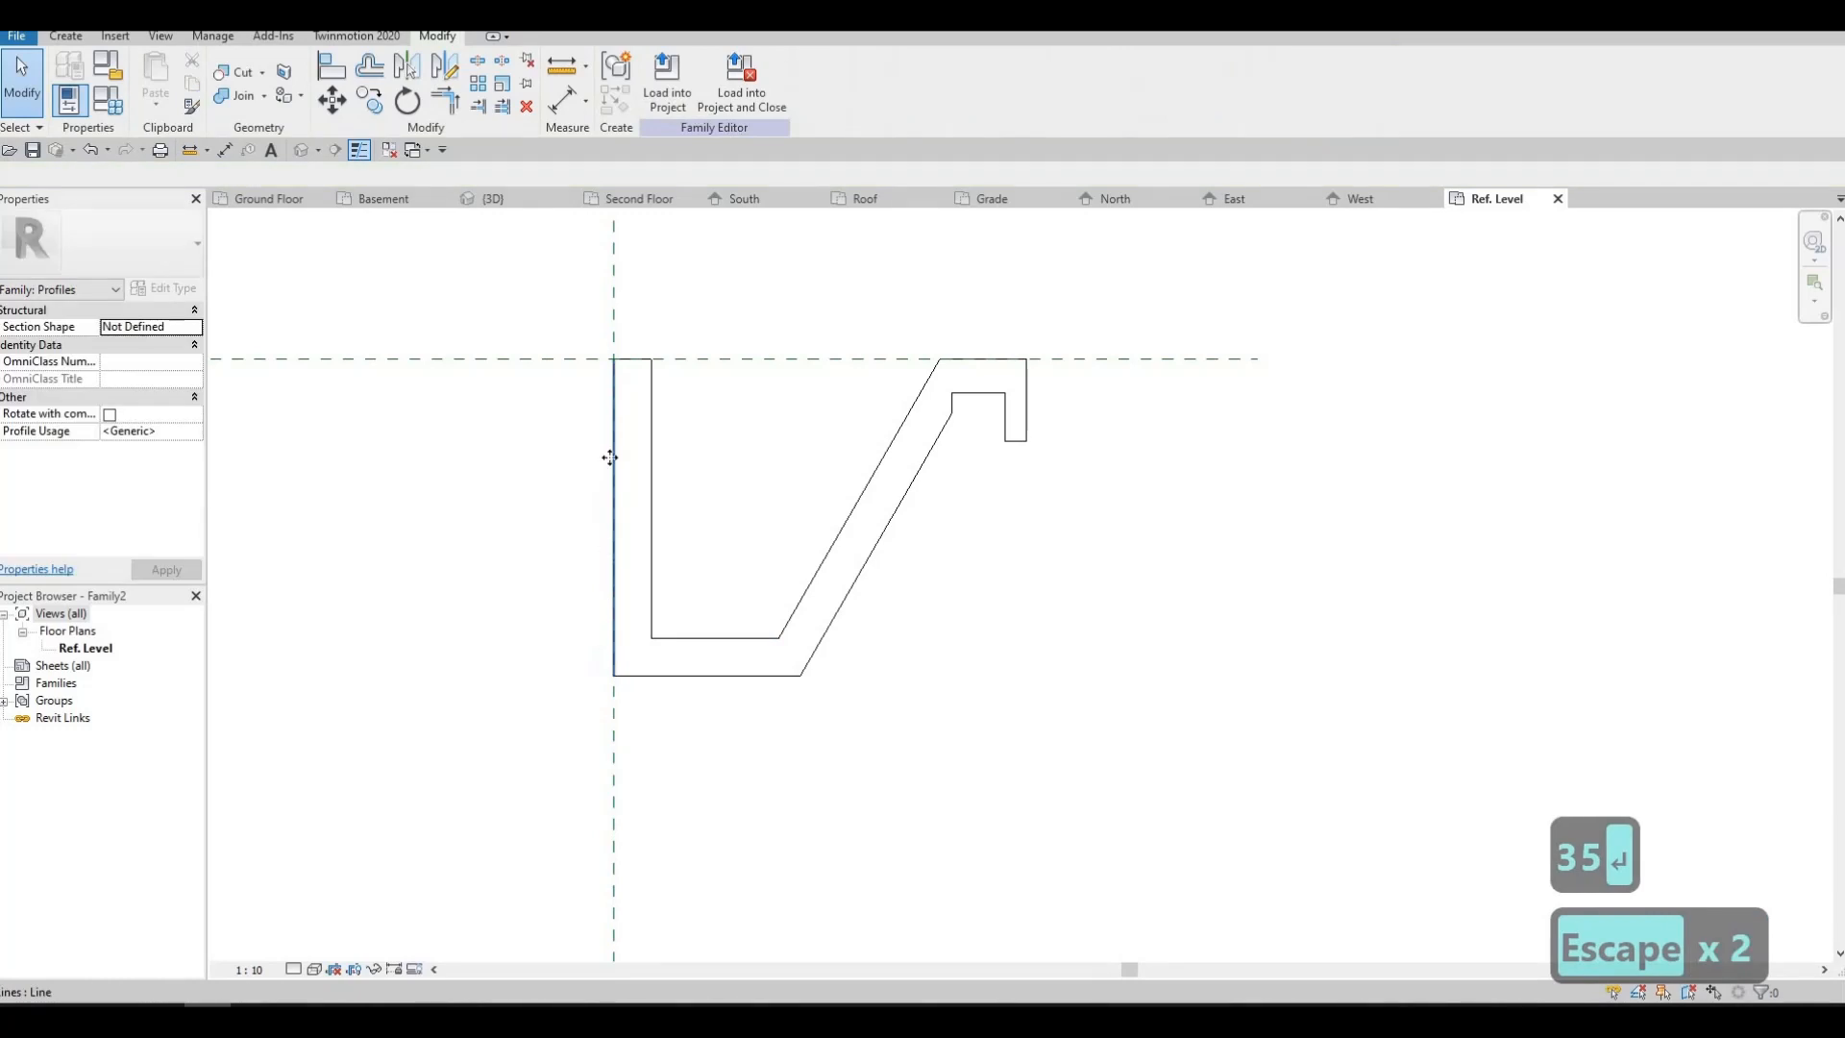
key("Escape")
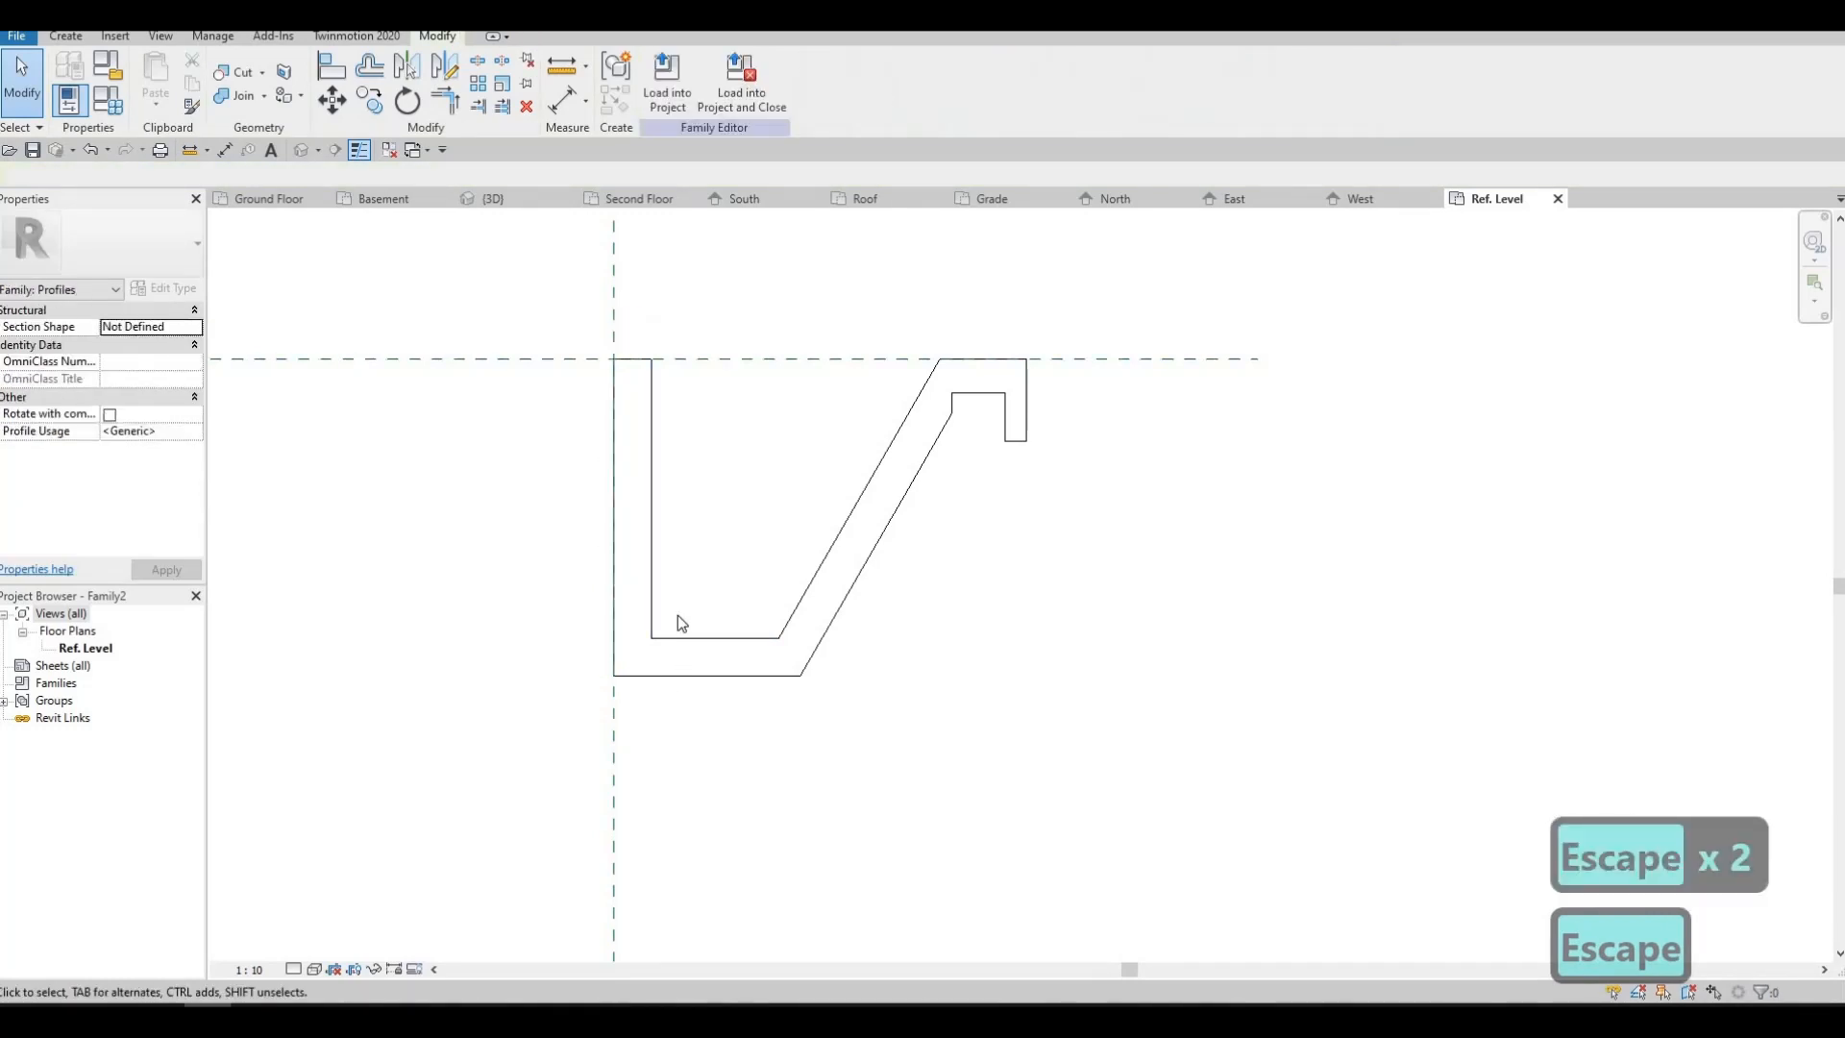
- Position the outer bottom line 300 mm below the horizontal reference plane at the profile's upper edge
left_click(629, 675)
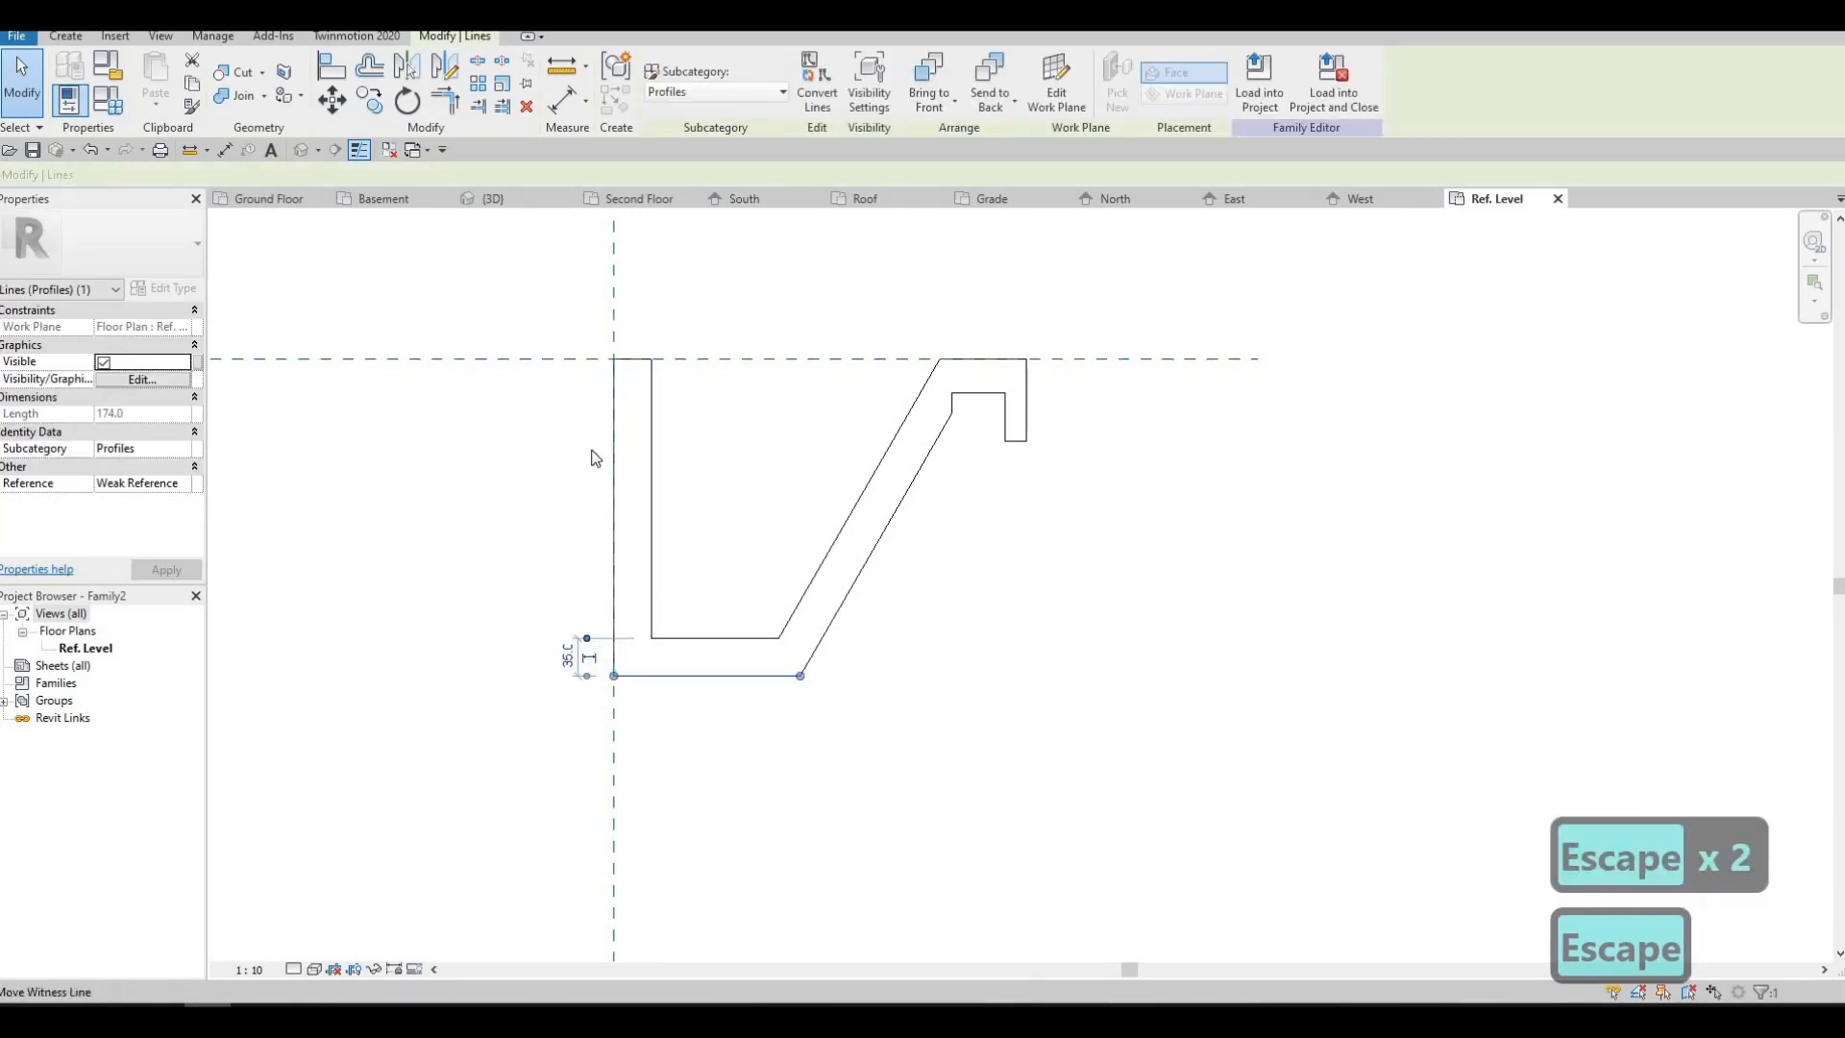
left_click(611, 367)
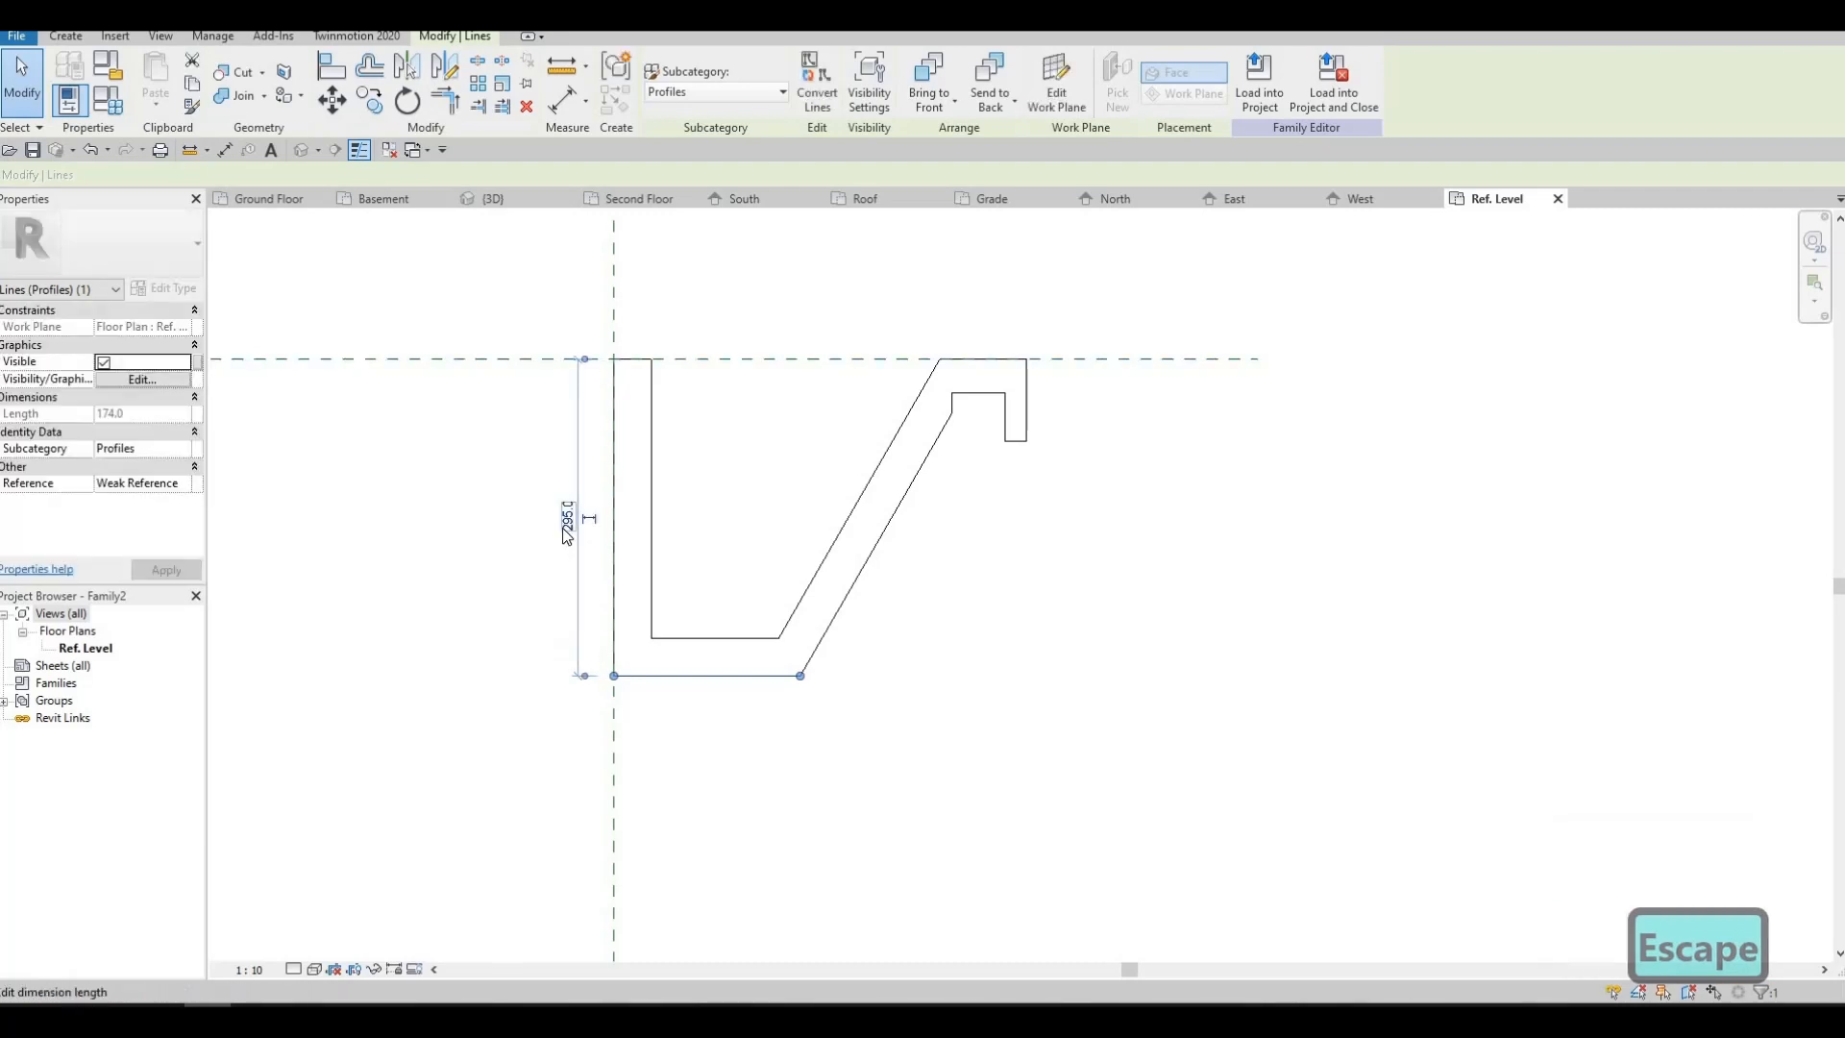
left_click(560, 523)
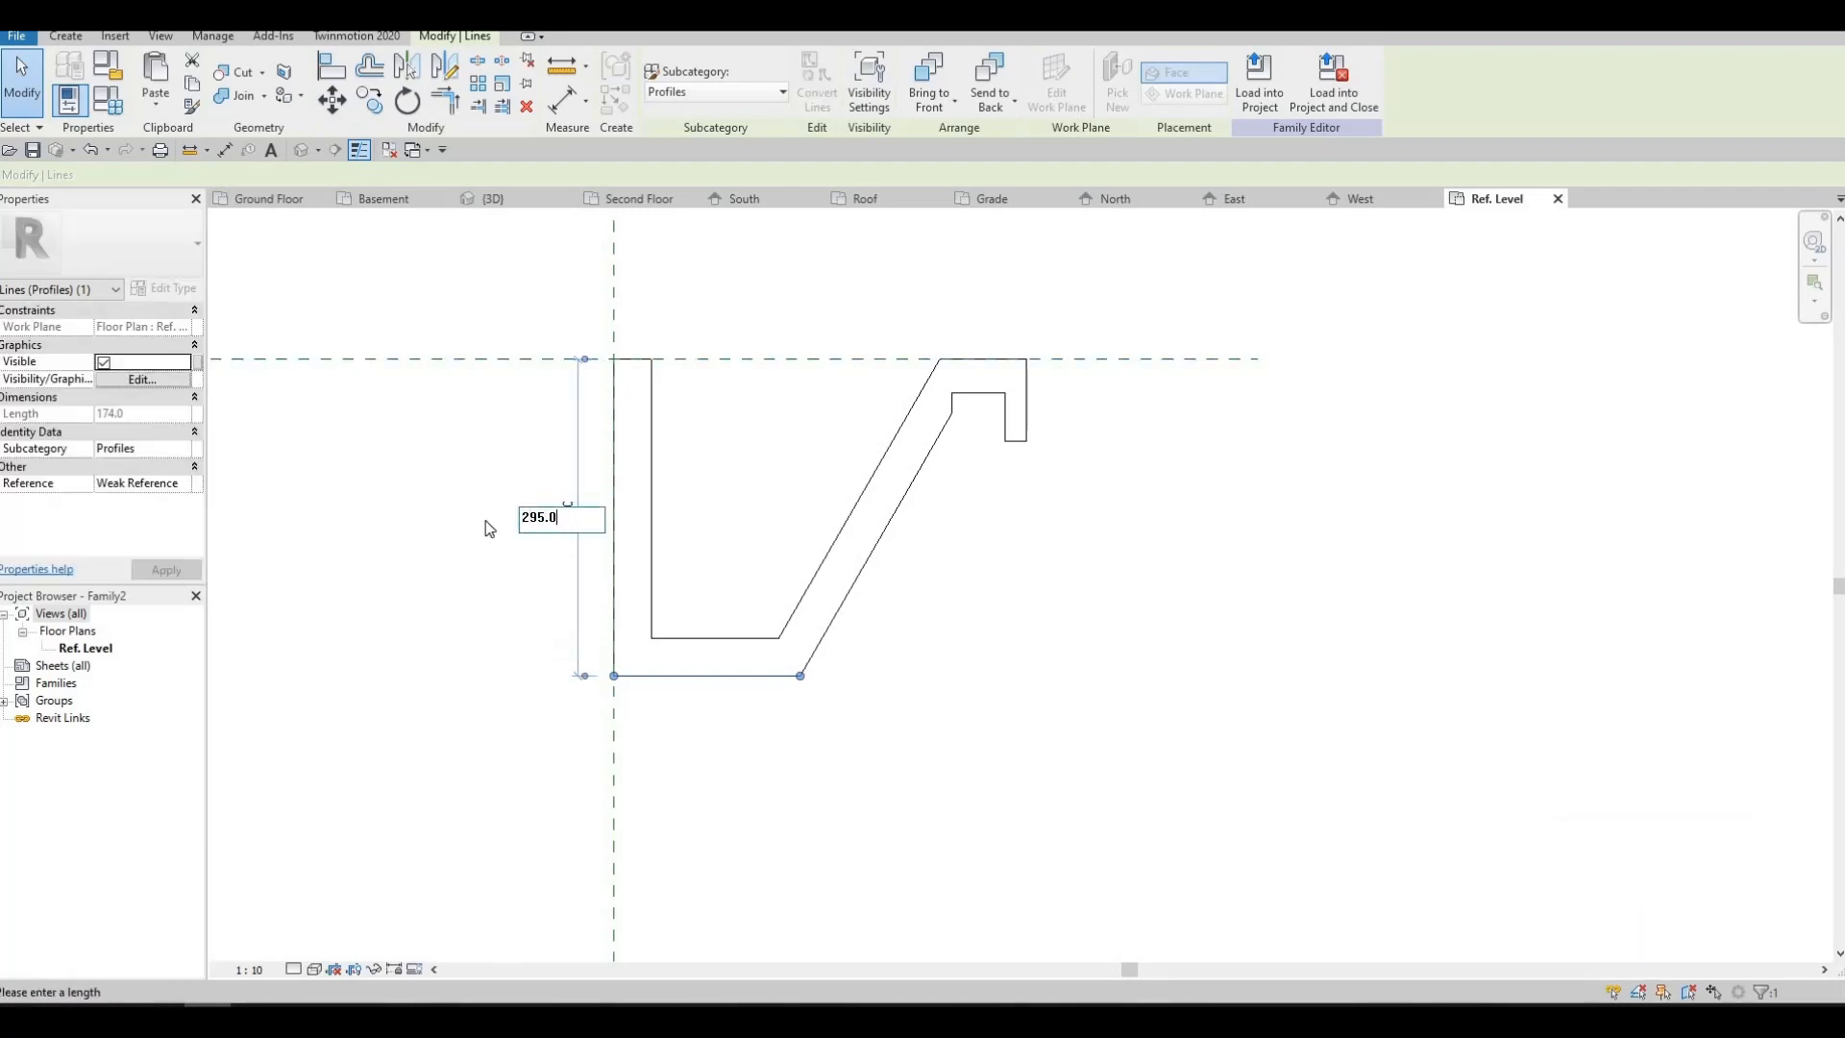
type("300")
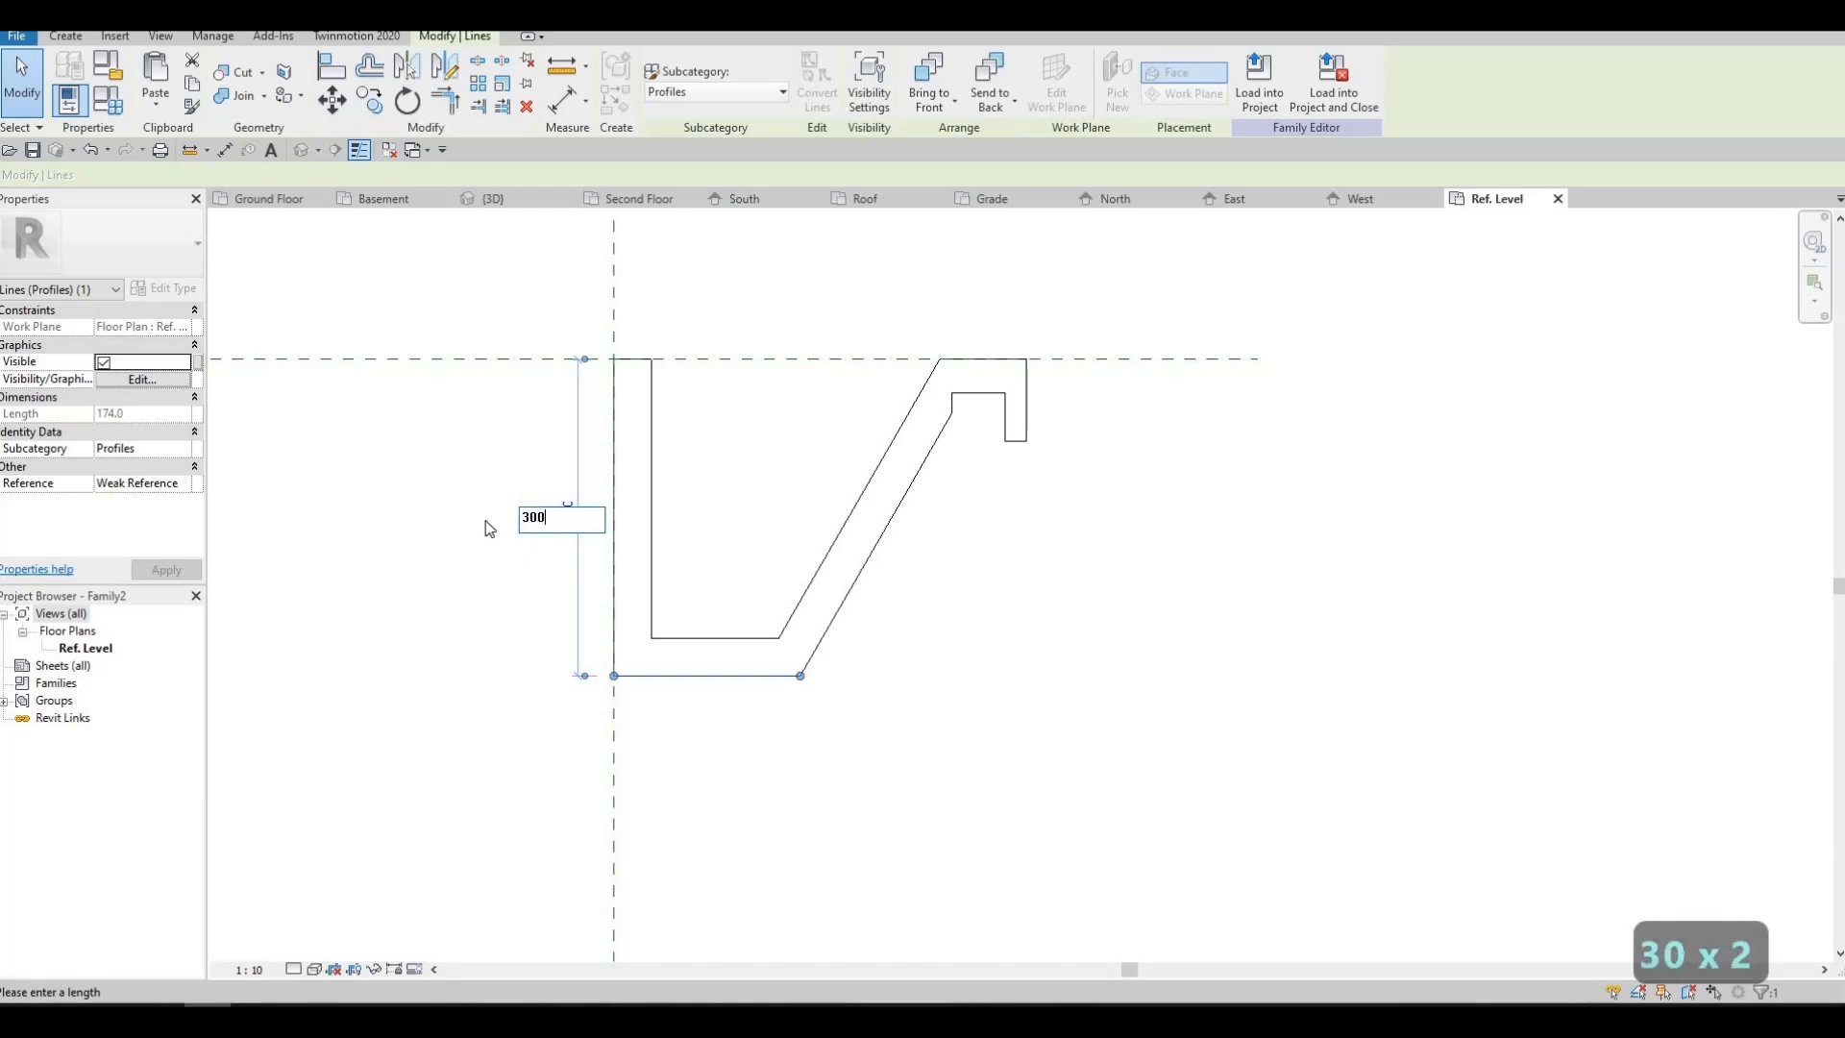
key("Return")
key("Escape")
key("Escape")
- Set the spacing between the inner bottom line and the repositioned outer bottom line to 35 mm
left_click(713, 638)
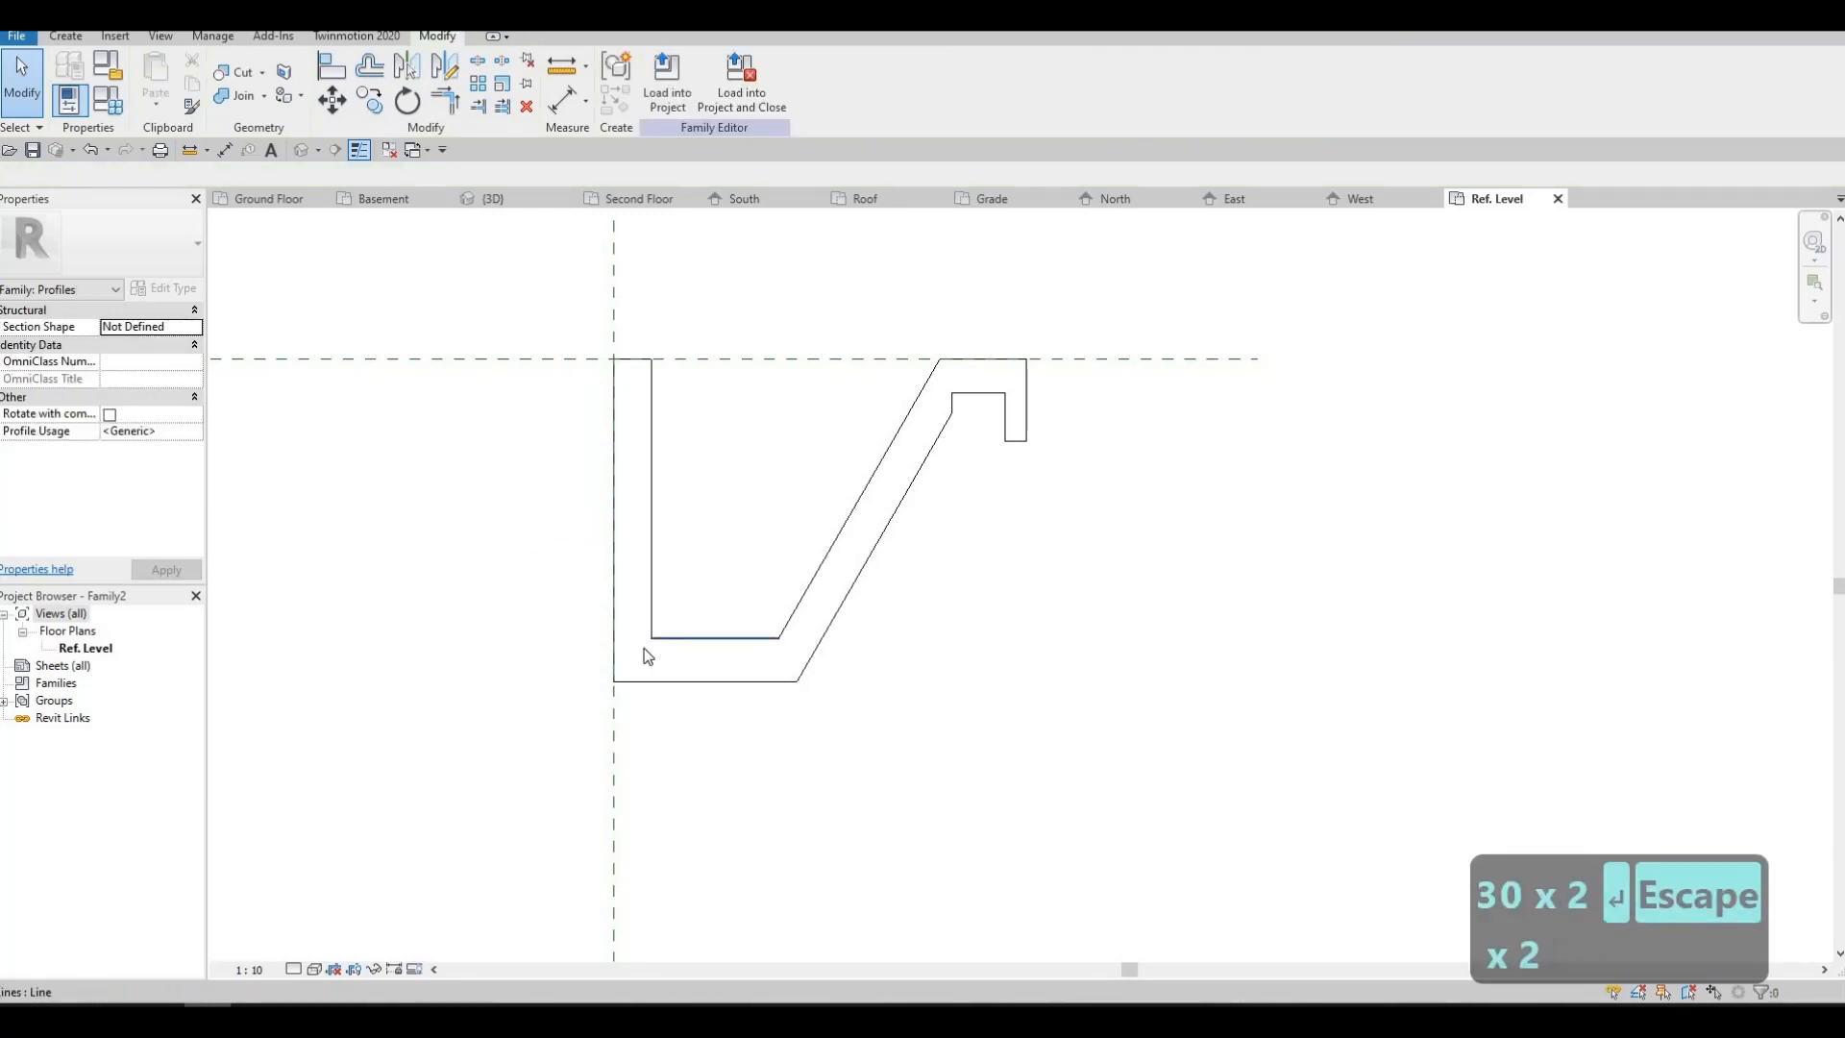
left_click(607, 660)
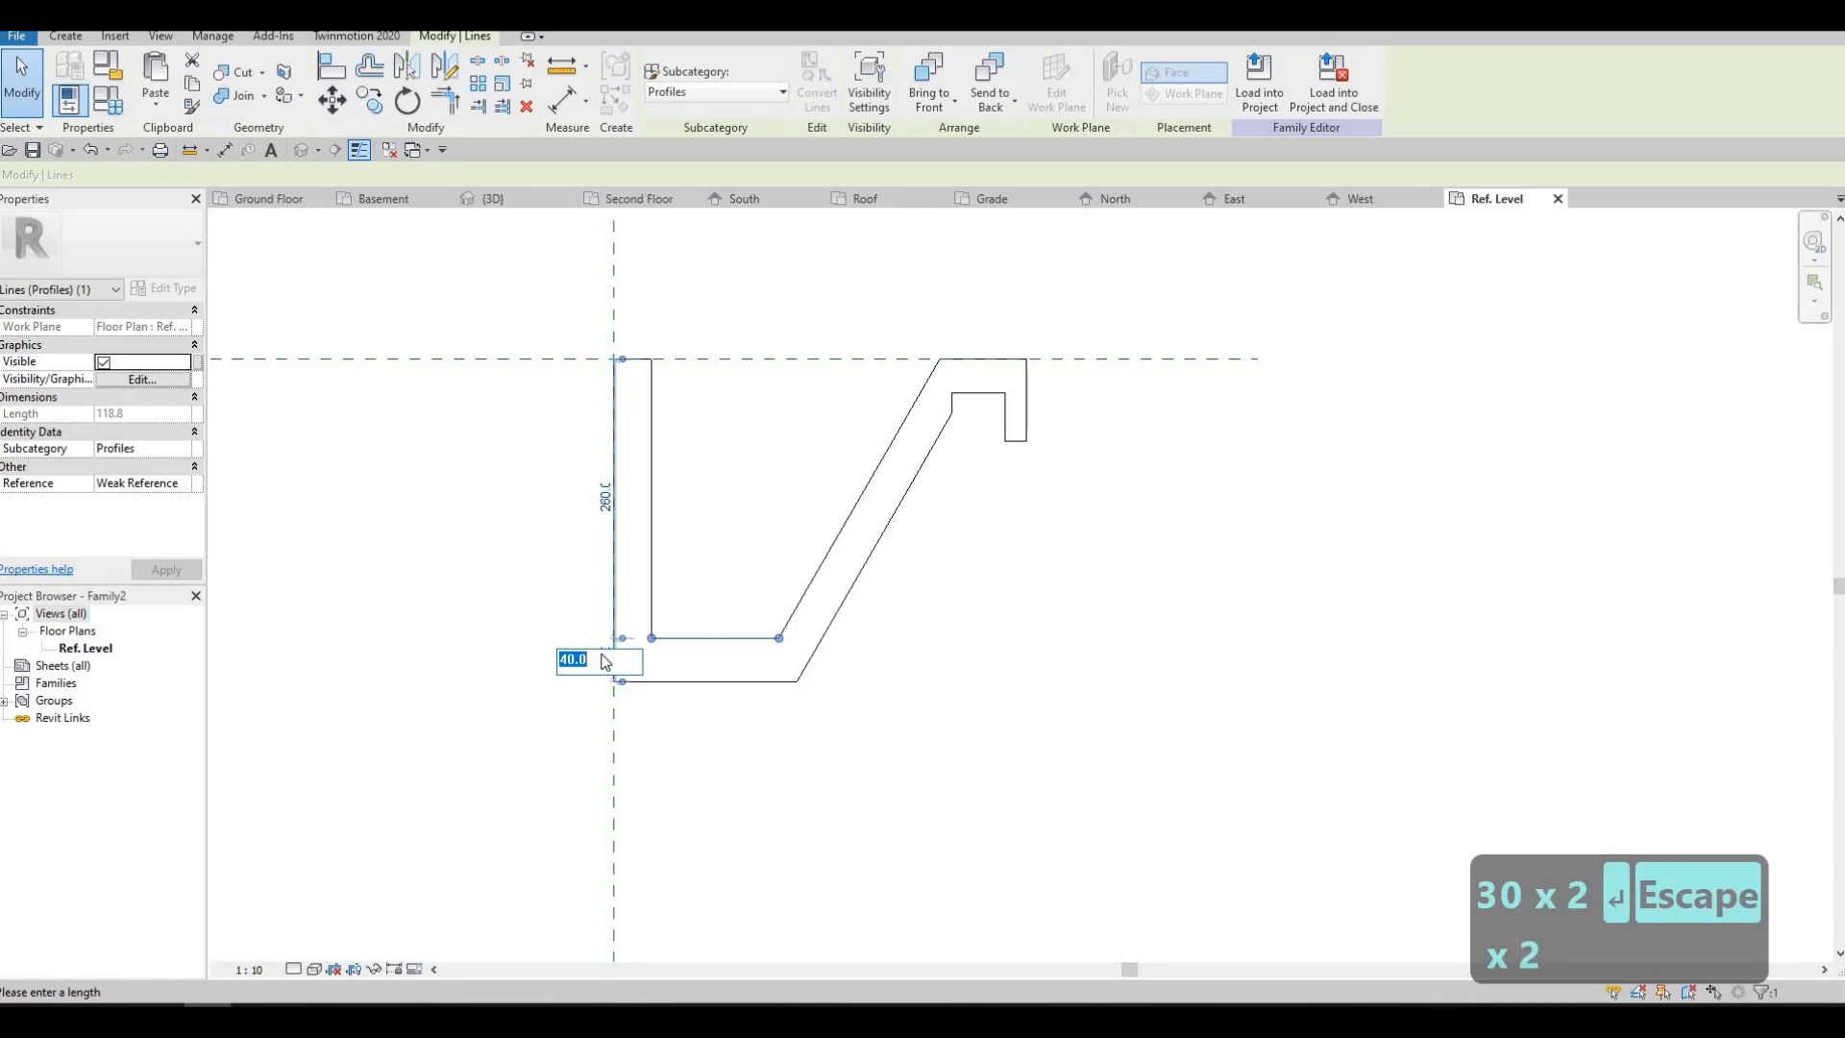
type("35")
key("Return")
key("Escape")
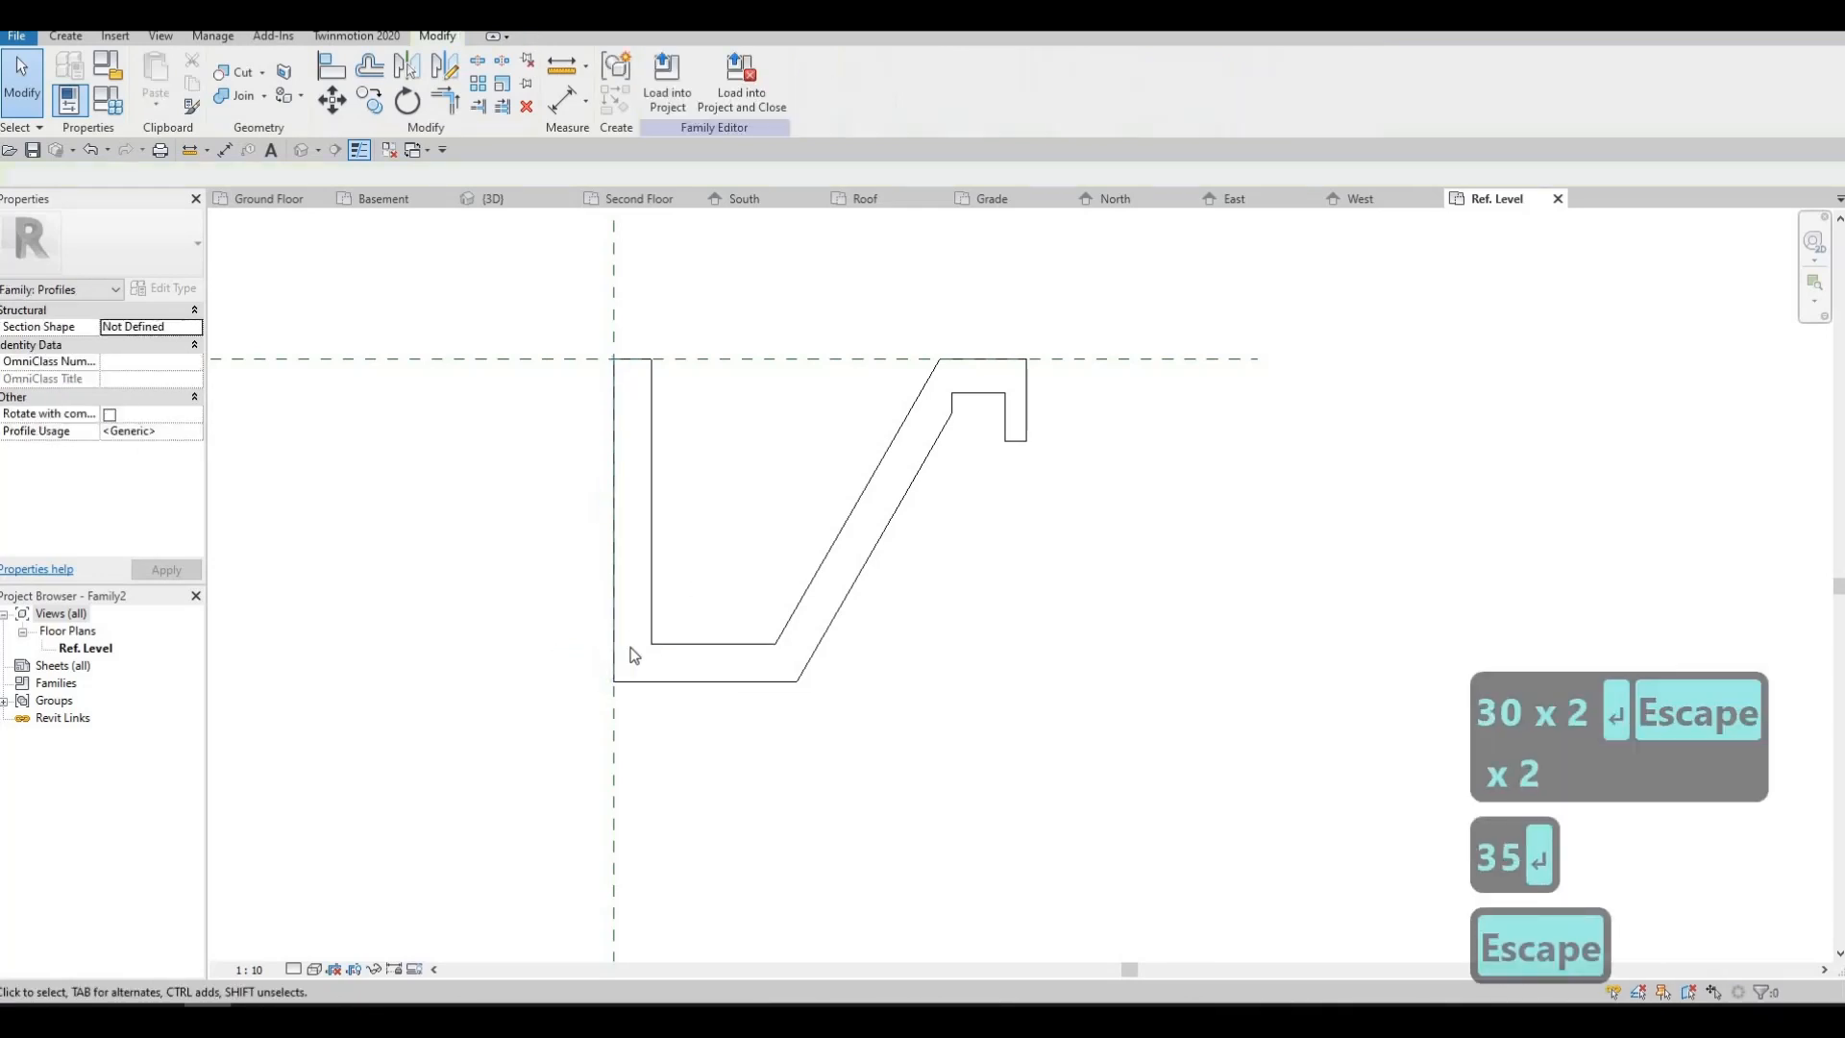
- Set the thickness of the lip's downturned end to 35 mm by moving its outer vertical line
left_click(1028, 405)
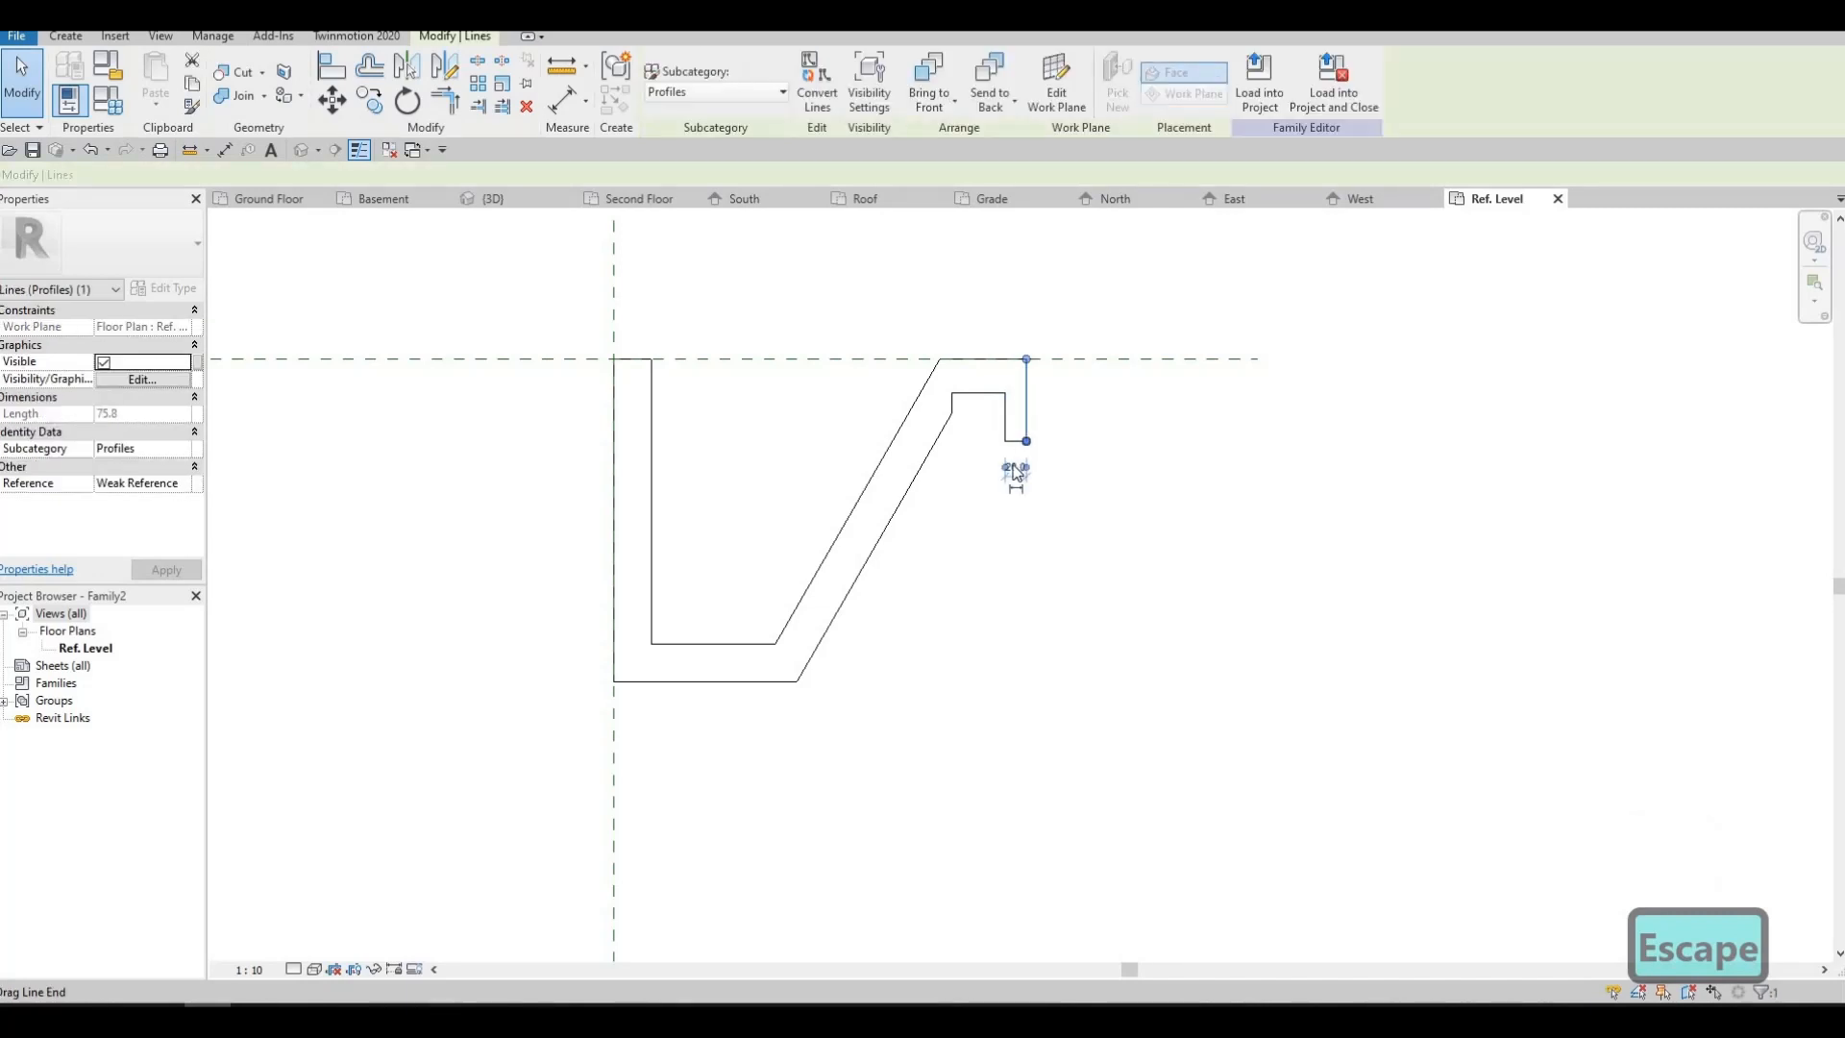
scroll(1012, 470, "up", 2)
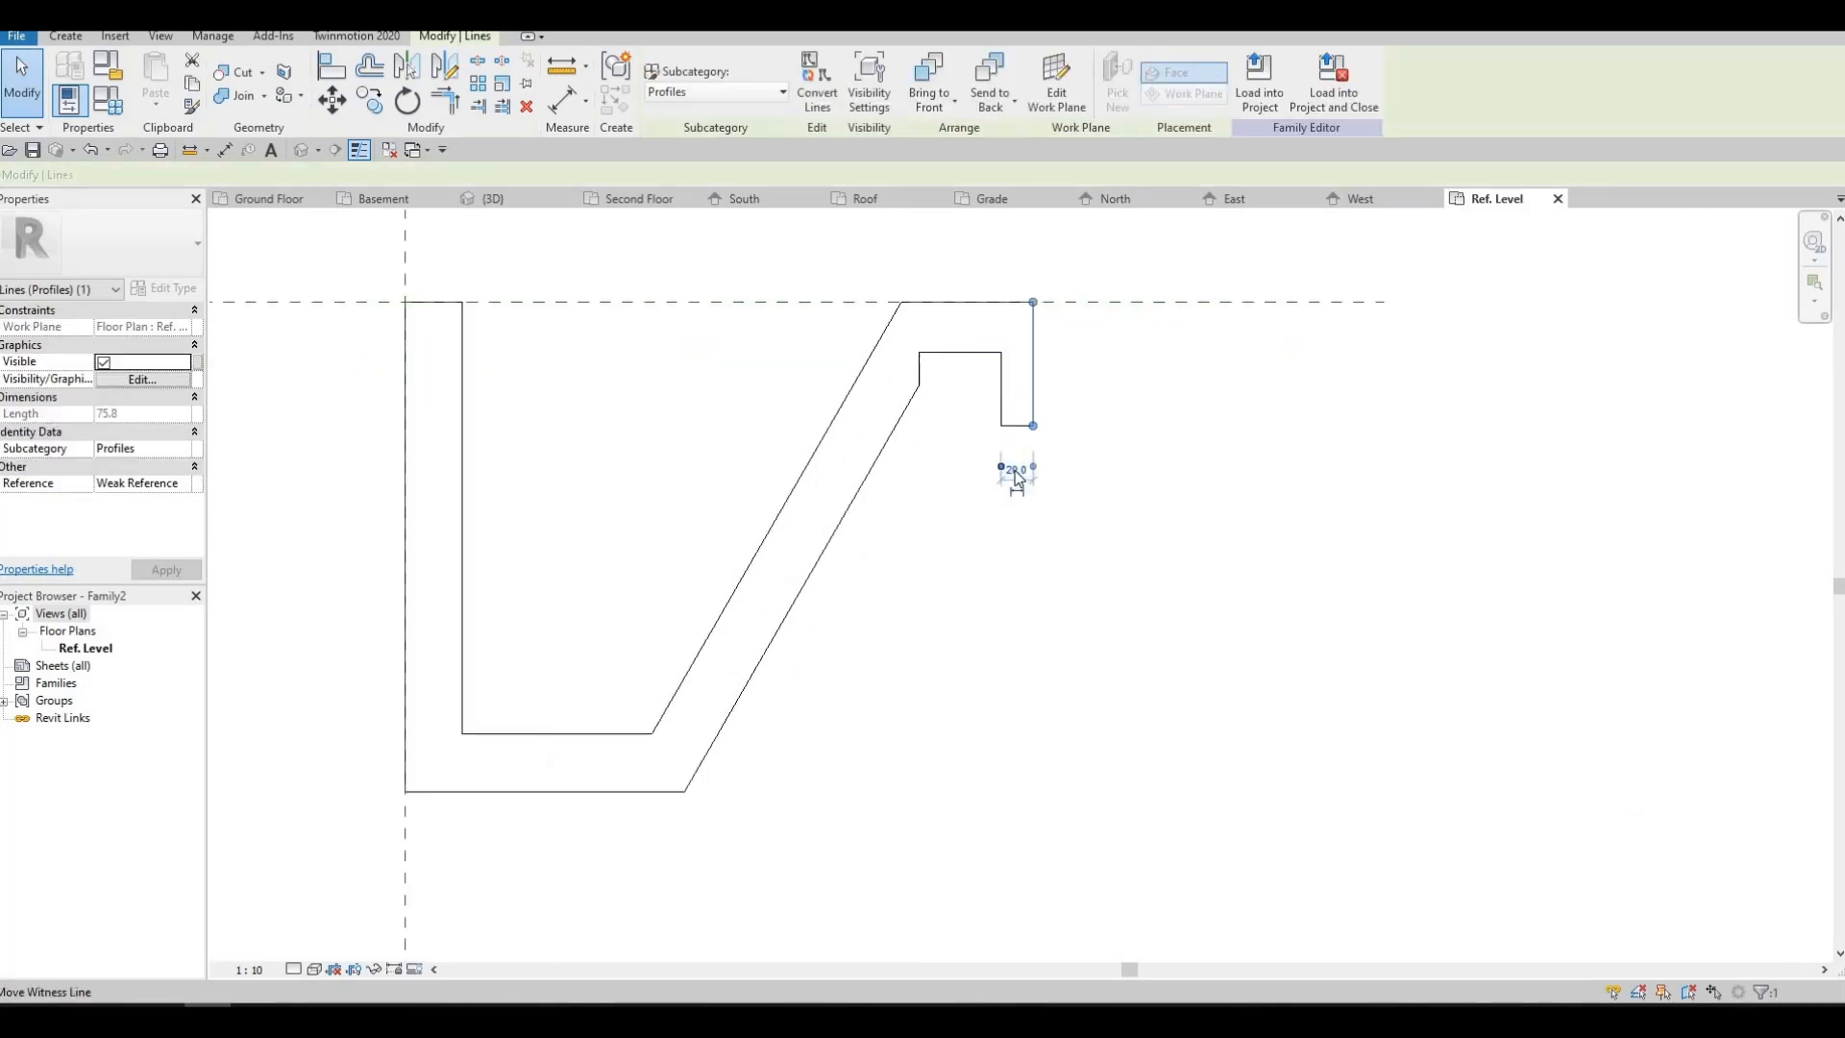
left_click(1015, 469)
type("35")
key("Return")
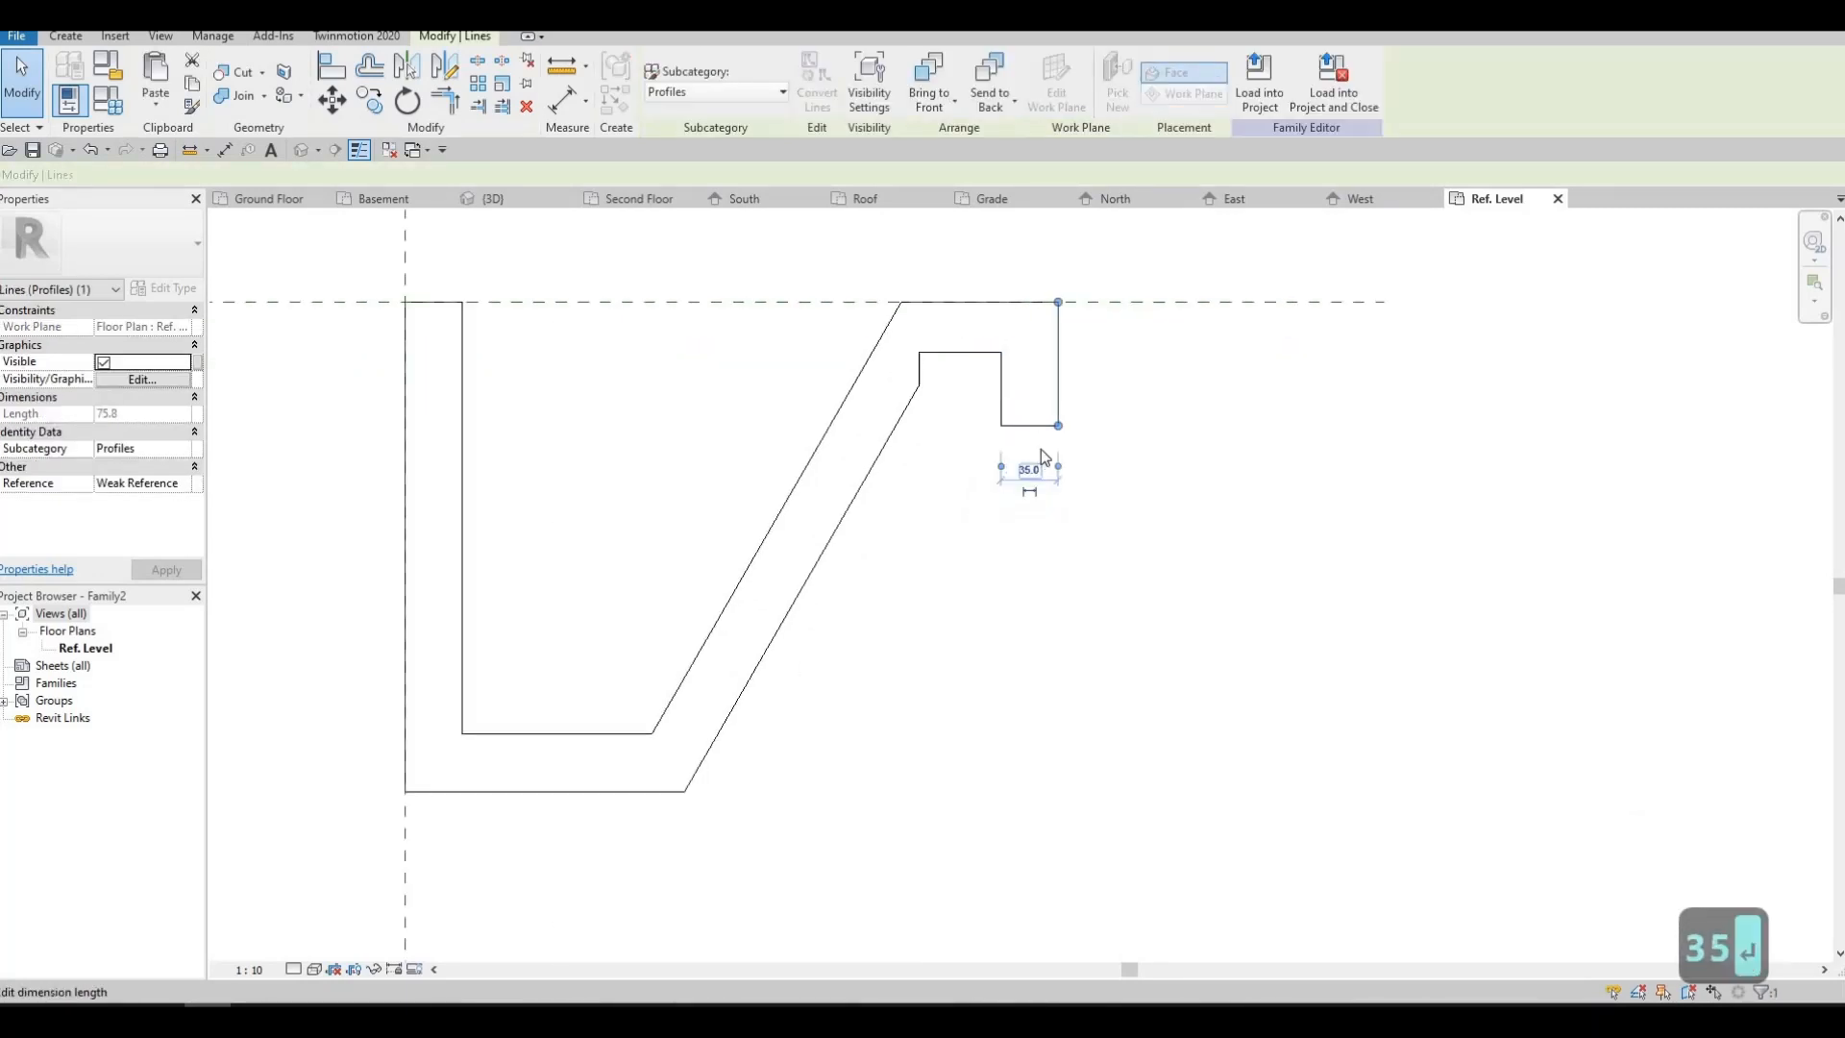
key("Escape")
key("Escape")
- Set the lip's short end line 60 mm below the underside of the lip
left_click(1035, 423)
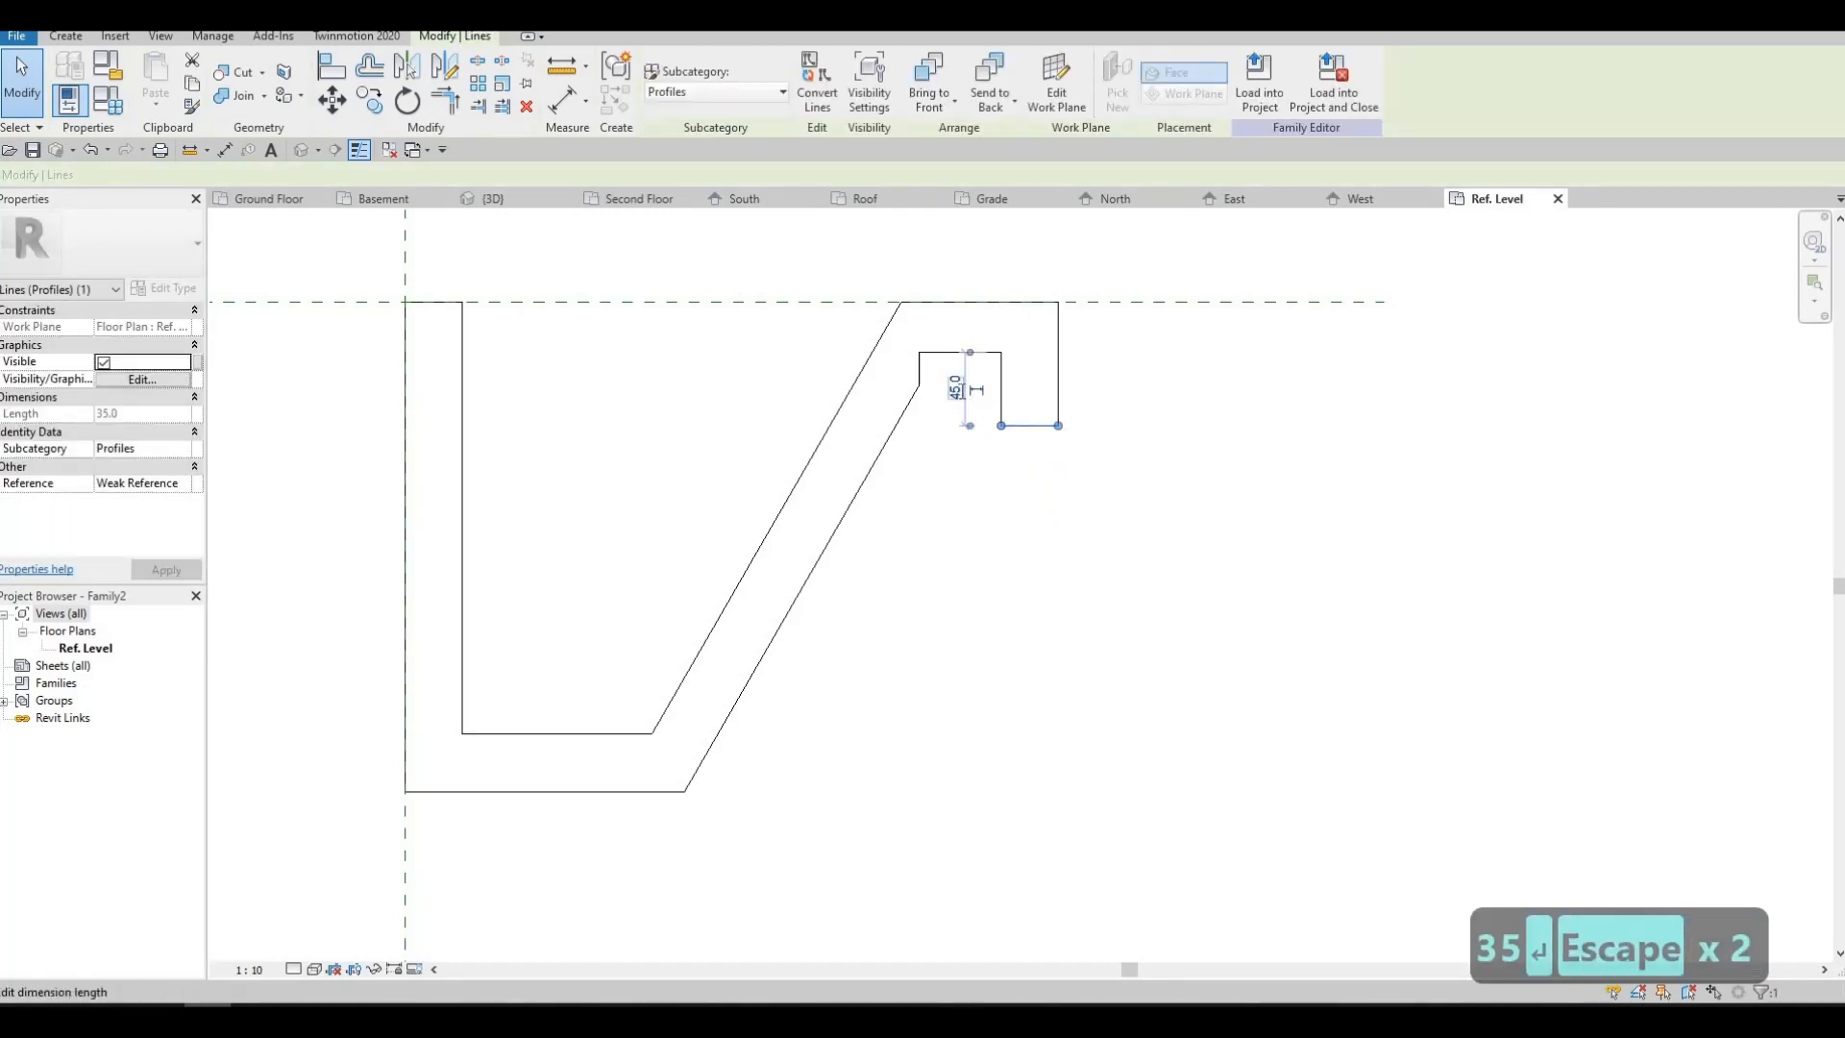
left_click(957, 388)
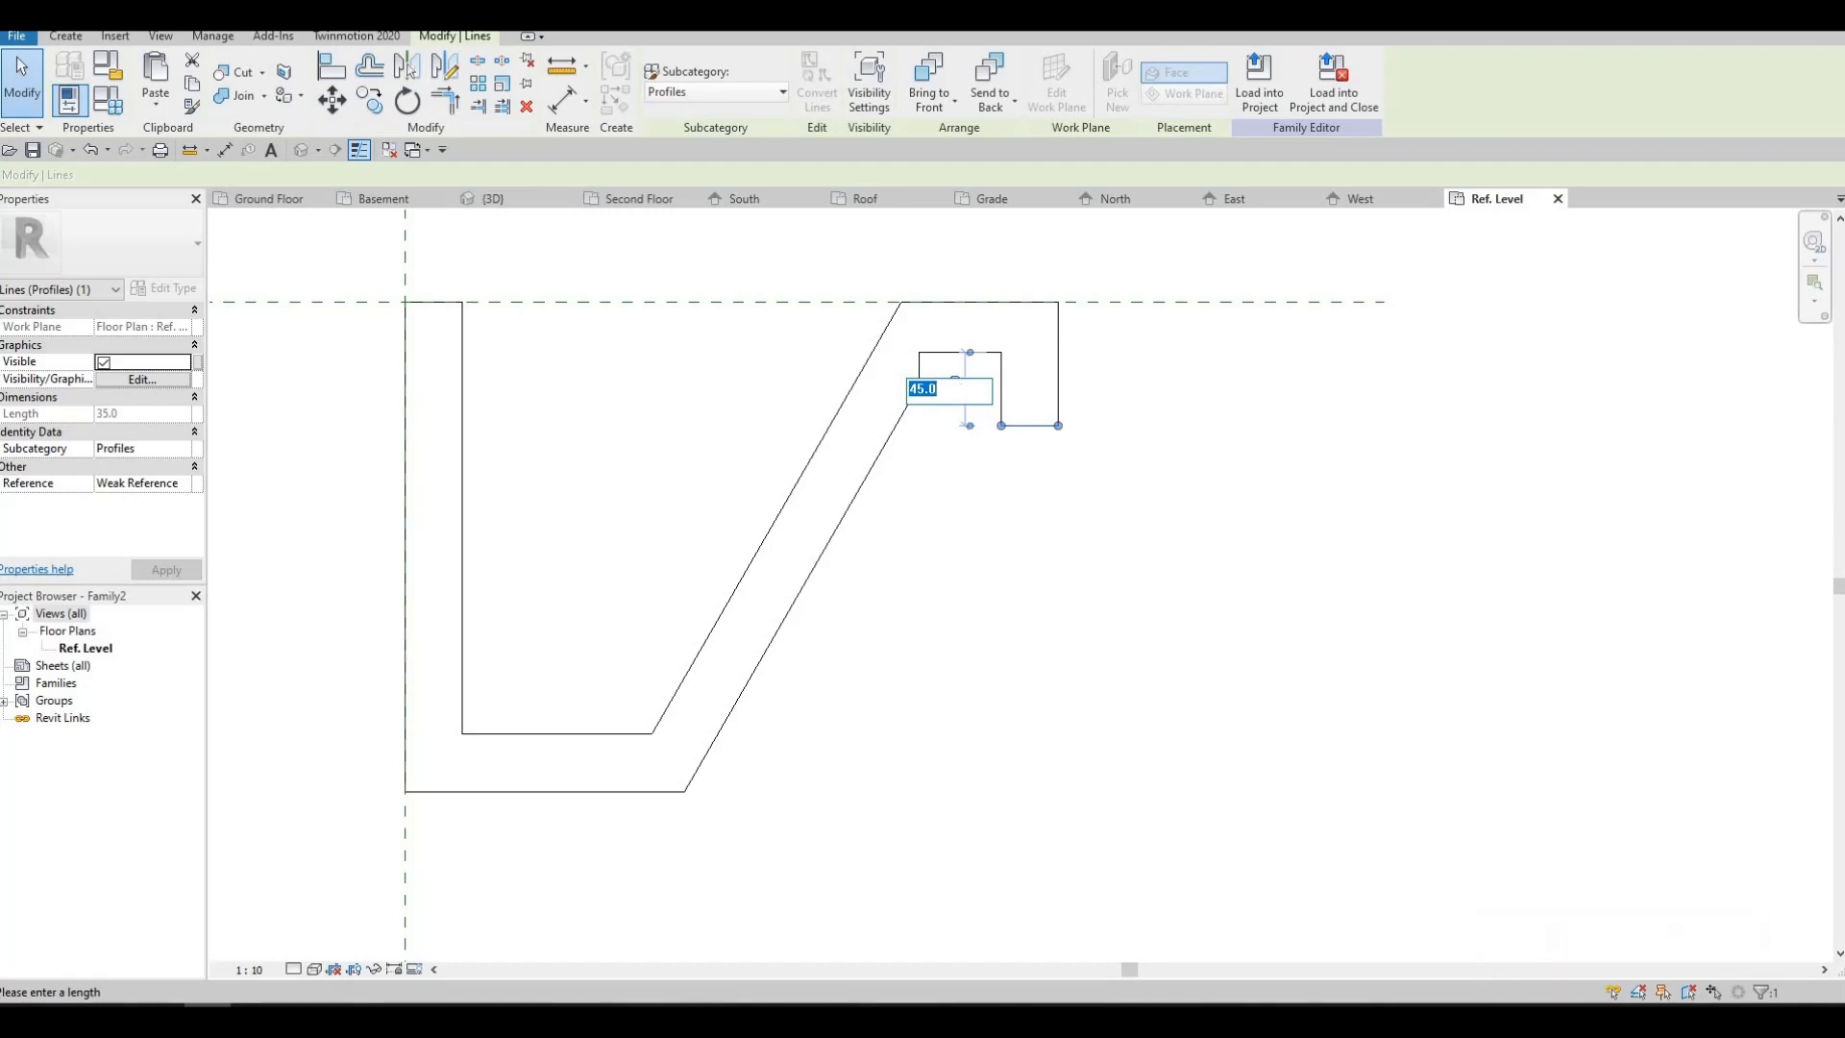
type("60")
key("Return")
key("Escape")
key("Escape")
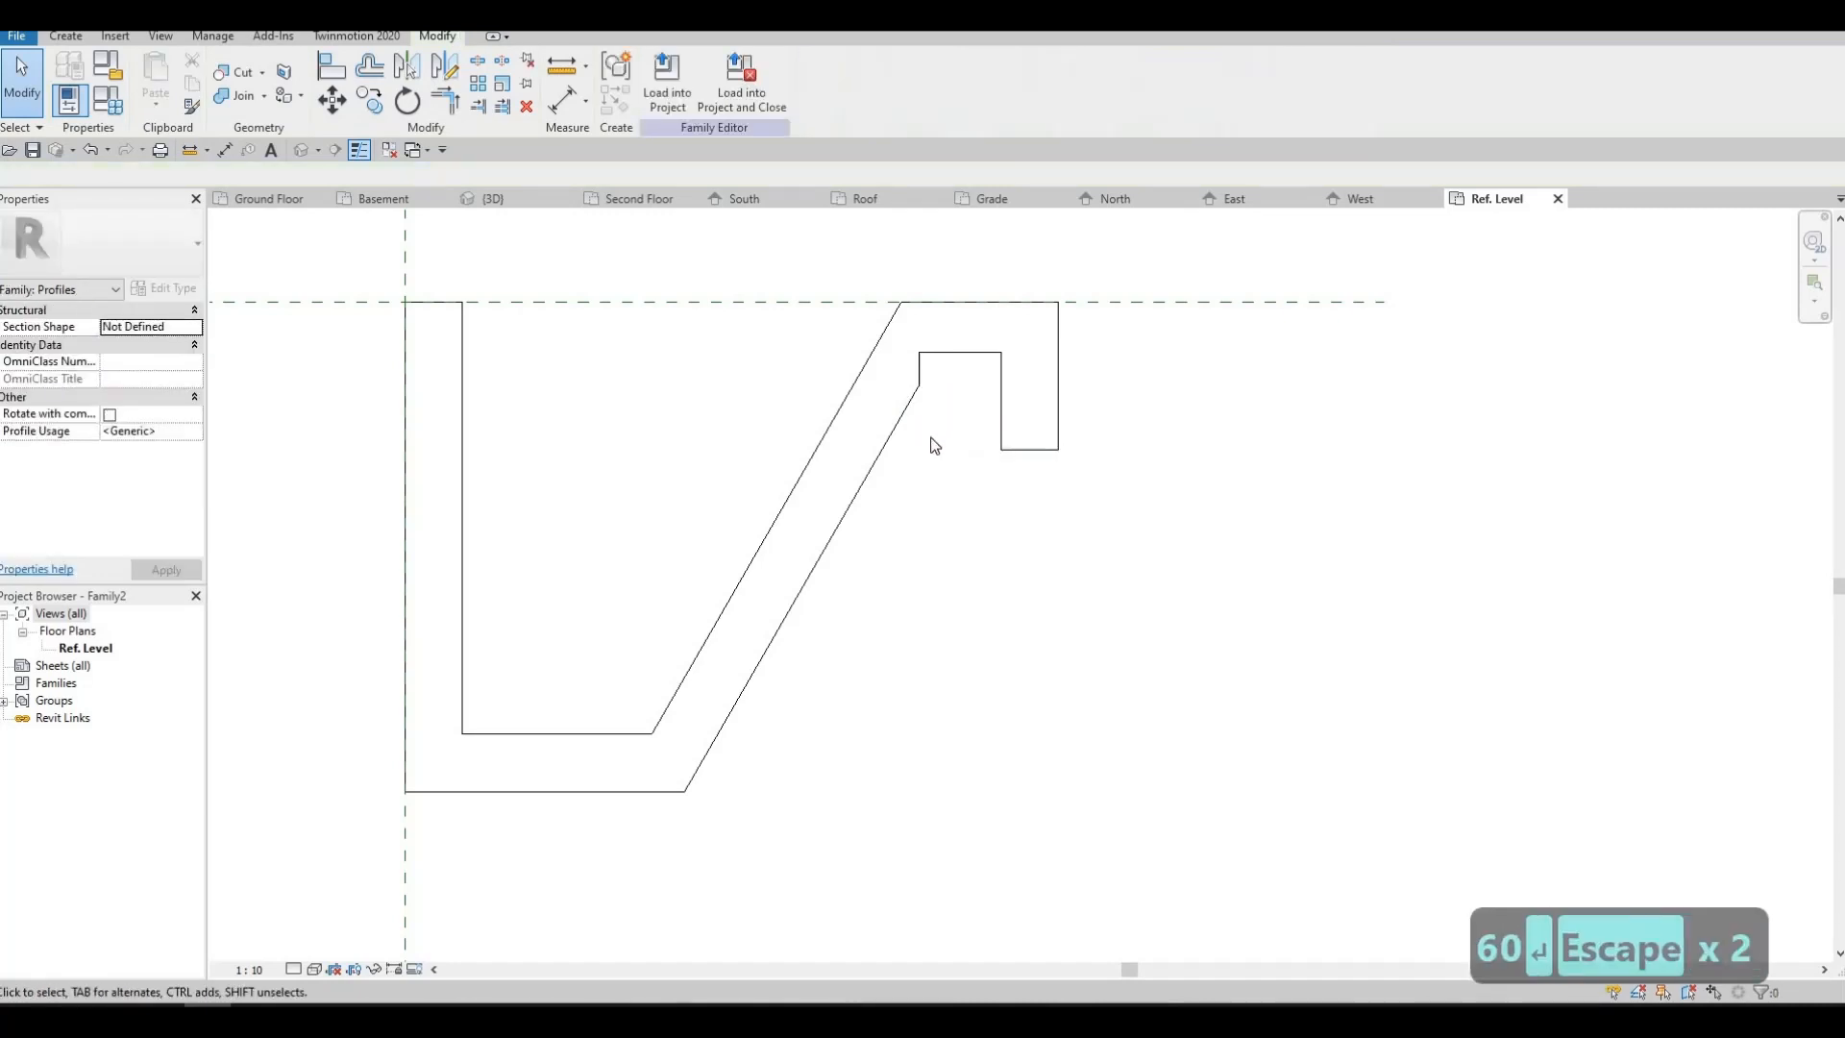
- Save the profile family in the Documents folder as Gutter Design
scroll(931, 441, "down", 2)
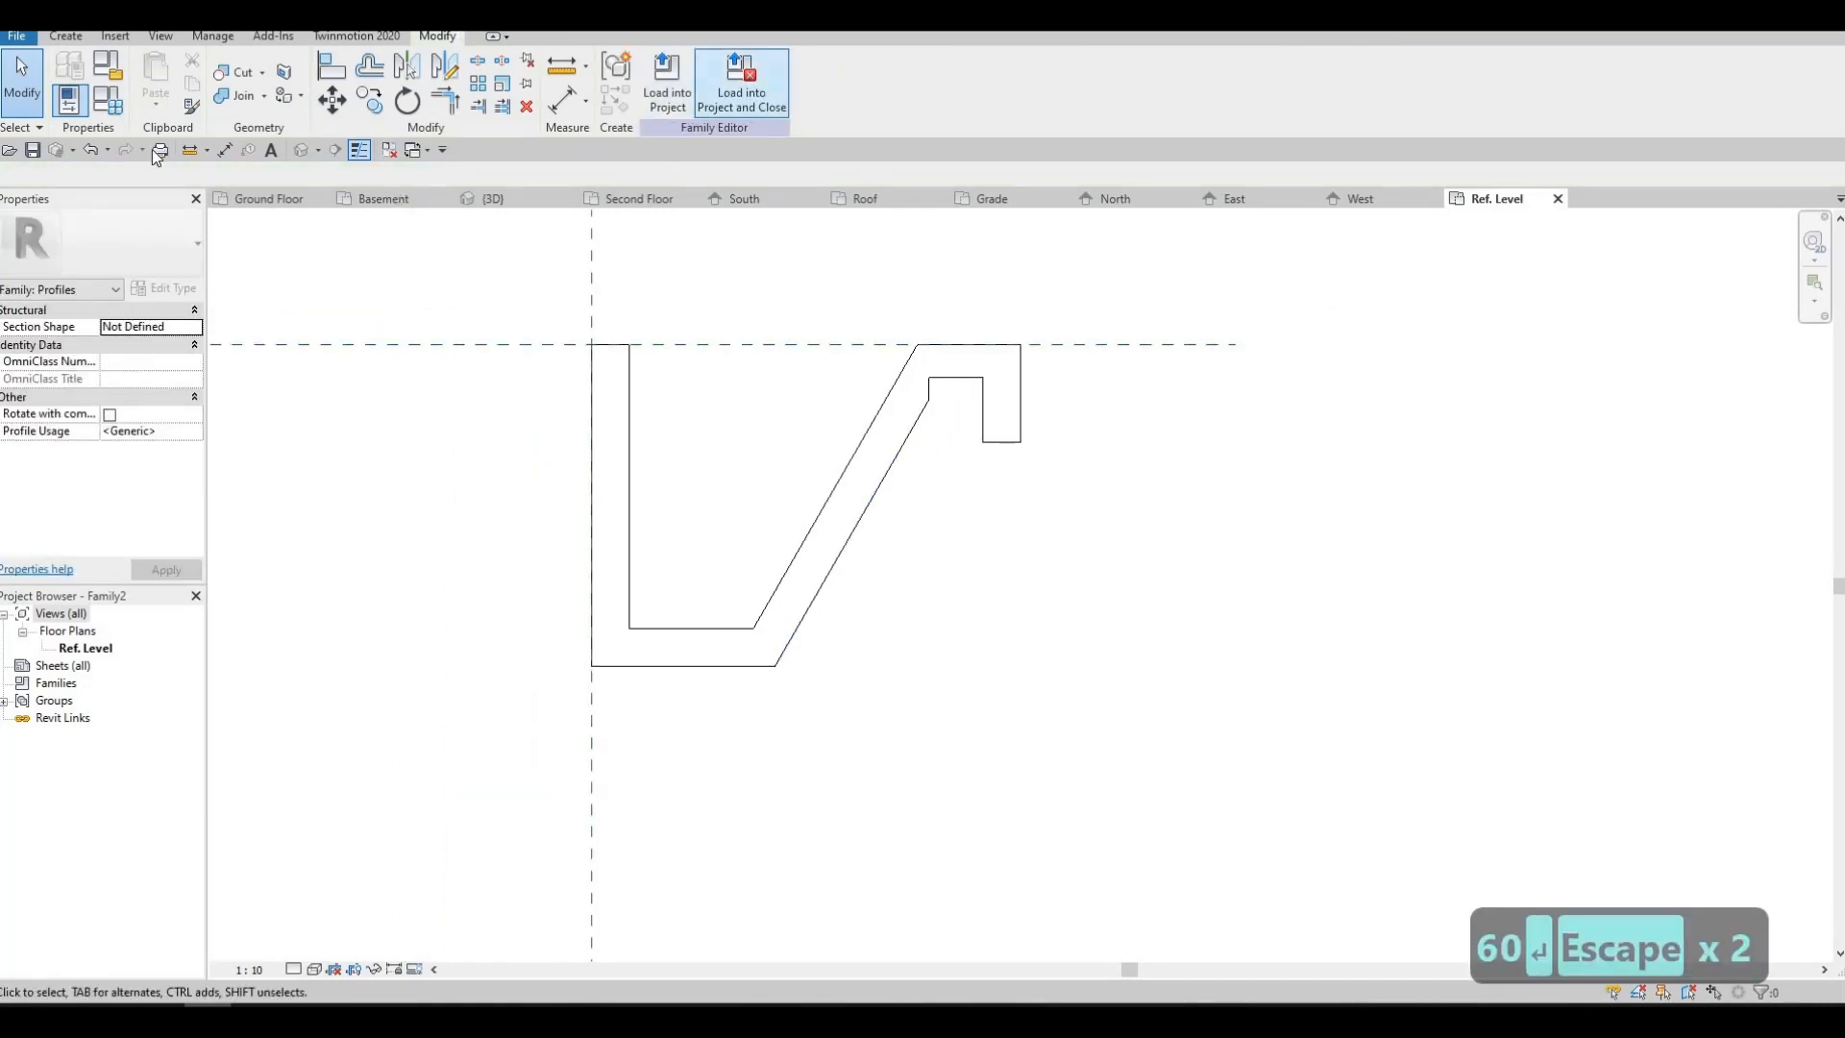
left_click(33, 150)
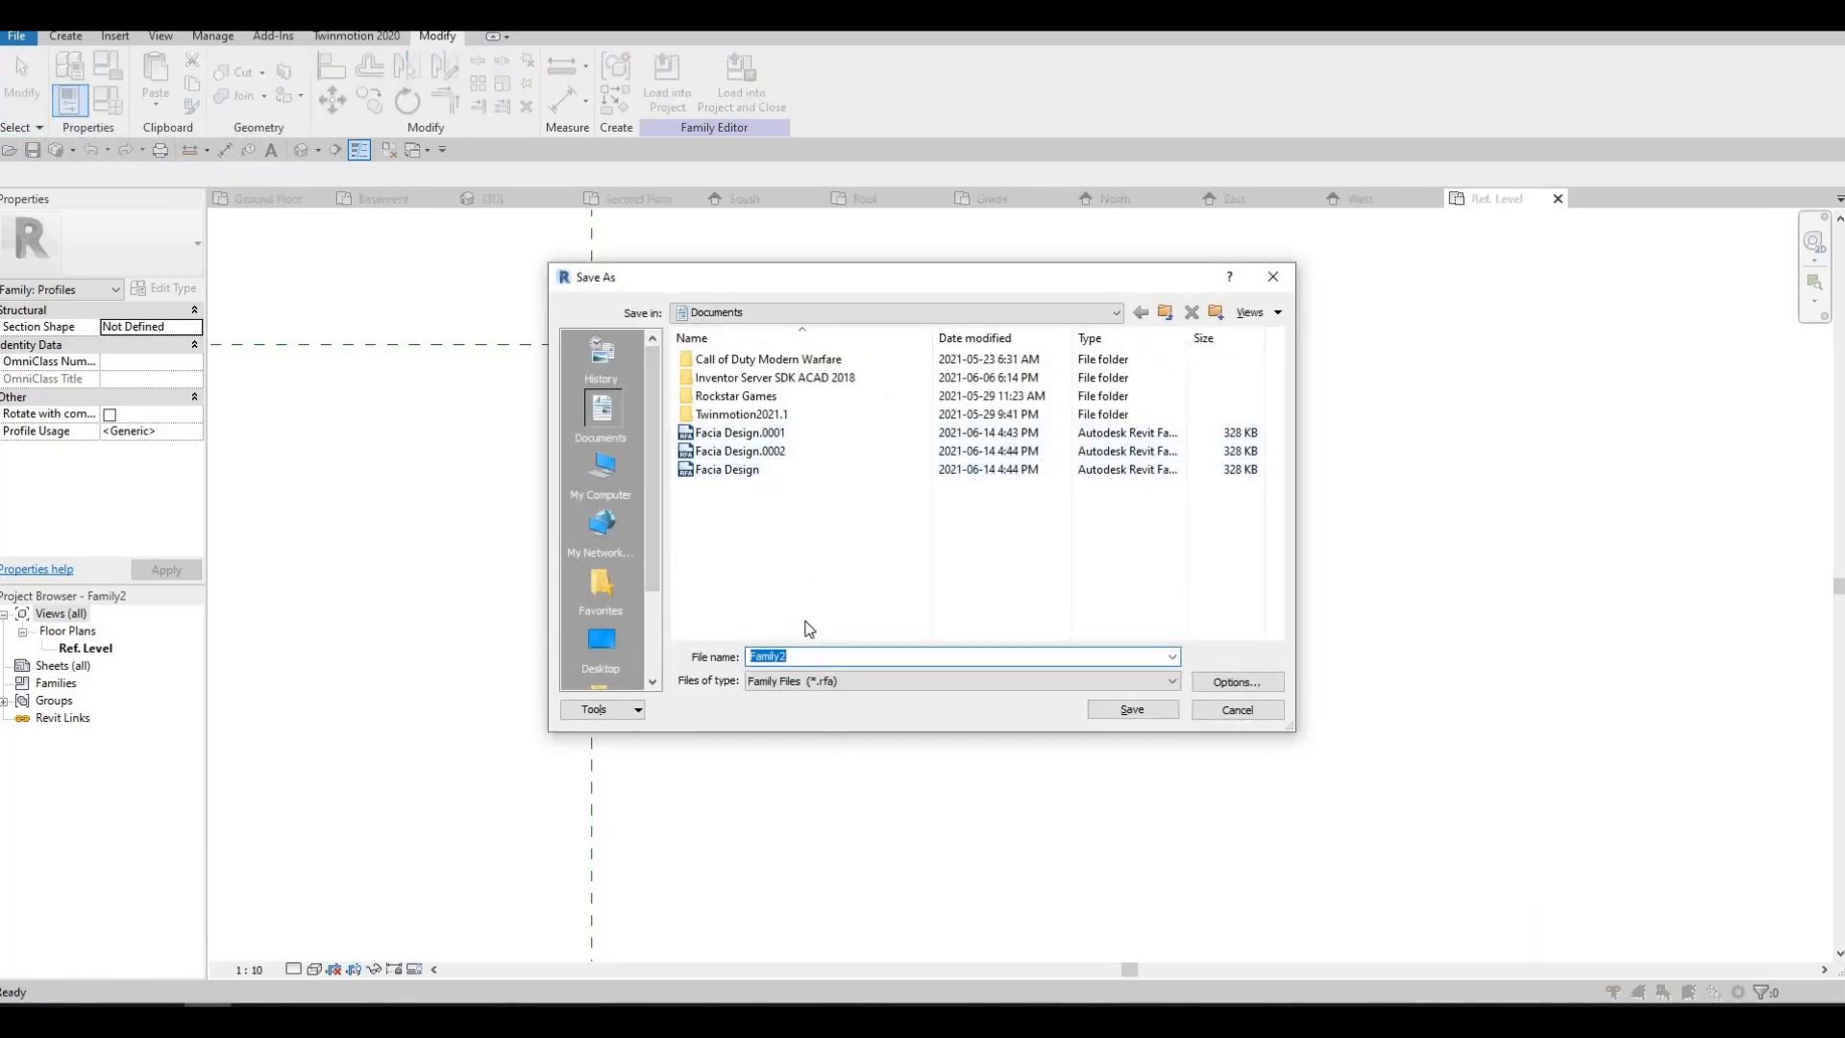
type("Gutte")
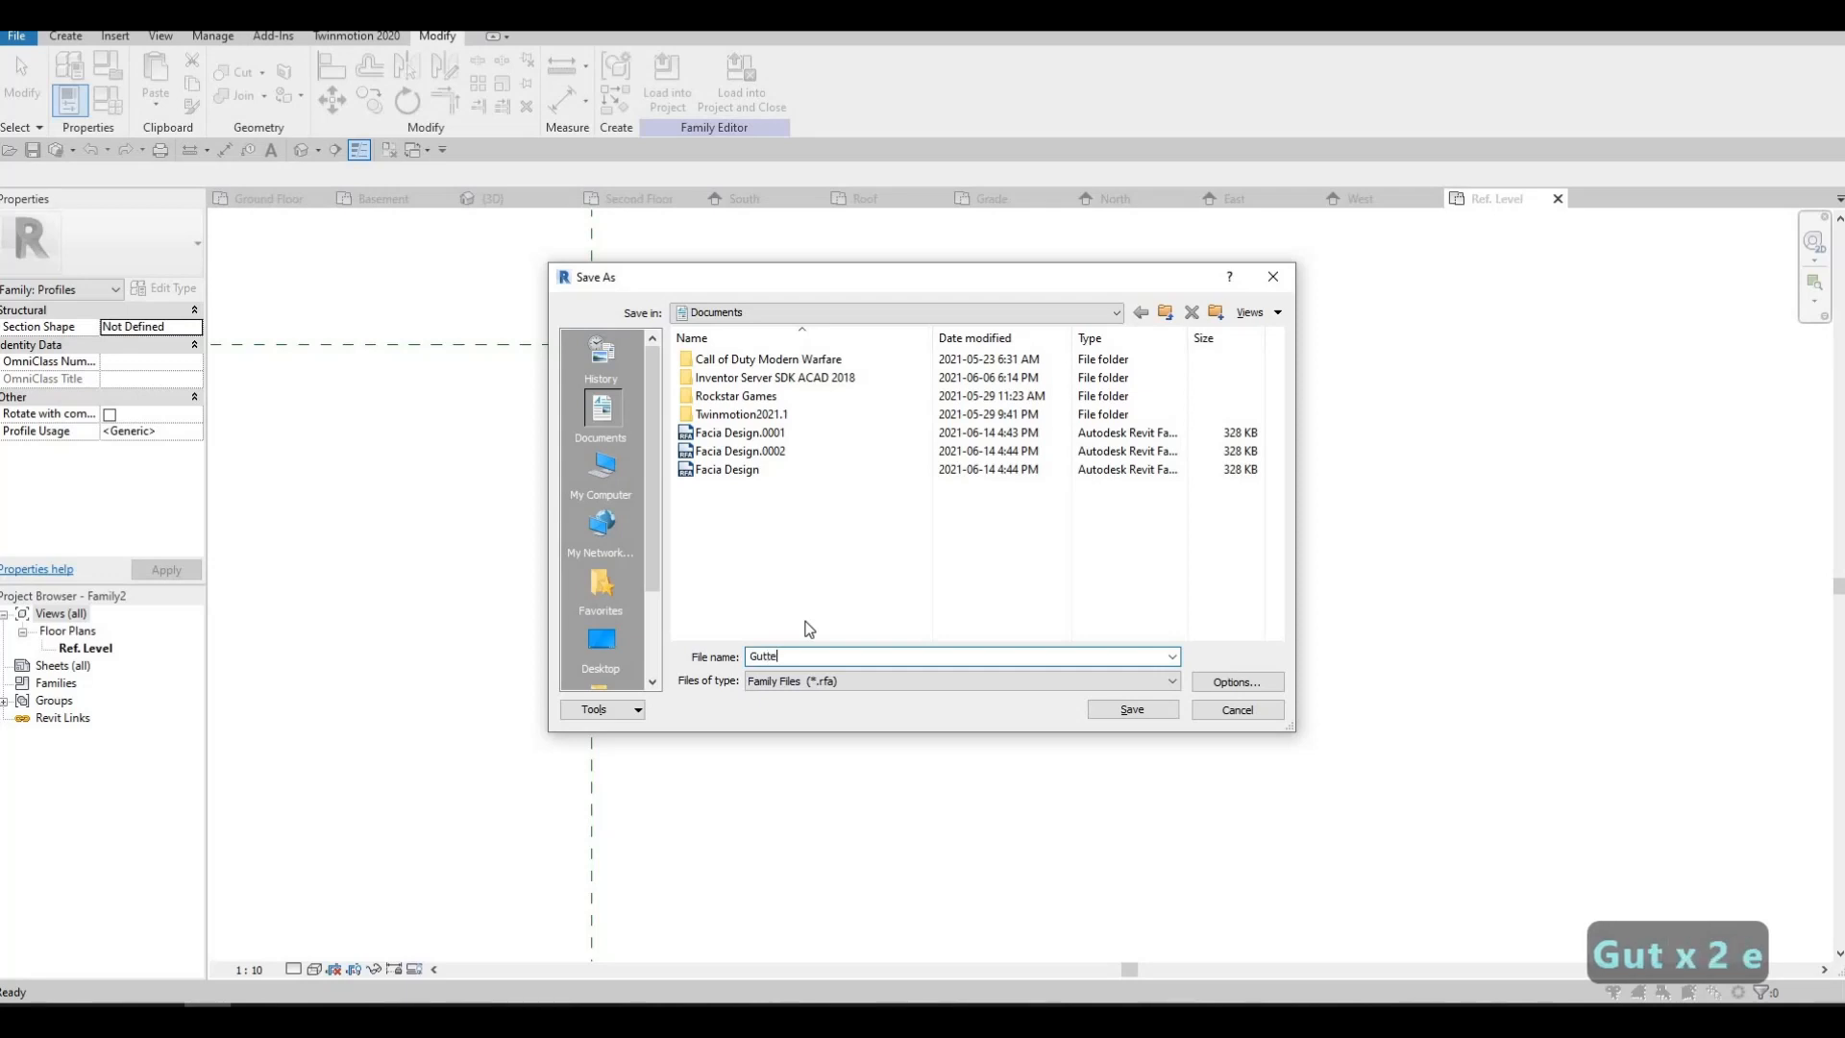
type("r Design")
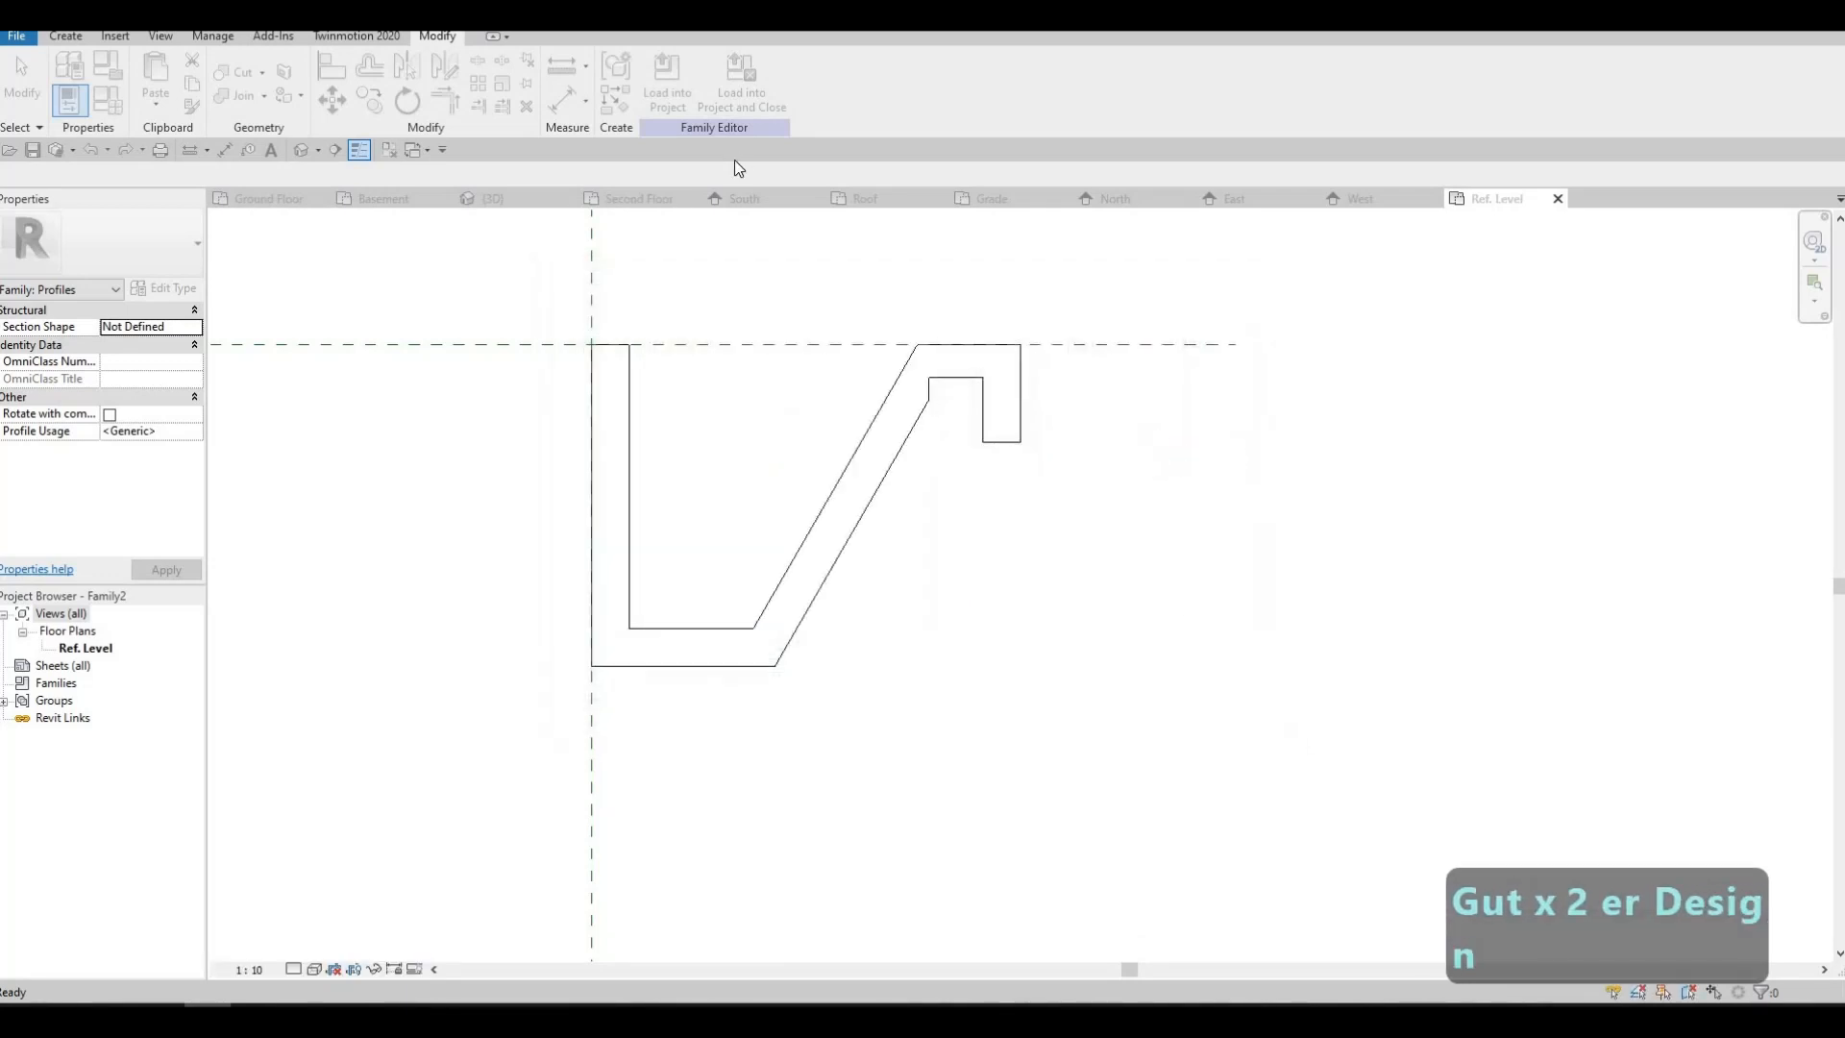
- Load the gutter profile into the house project, close the family and open the project's 3D view
left_click(736, 88)
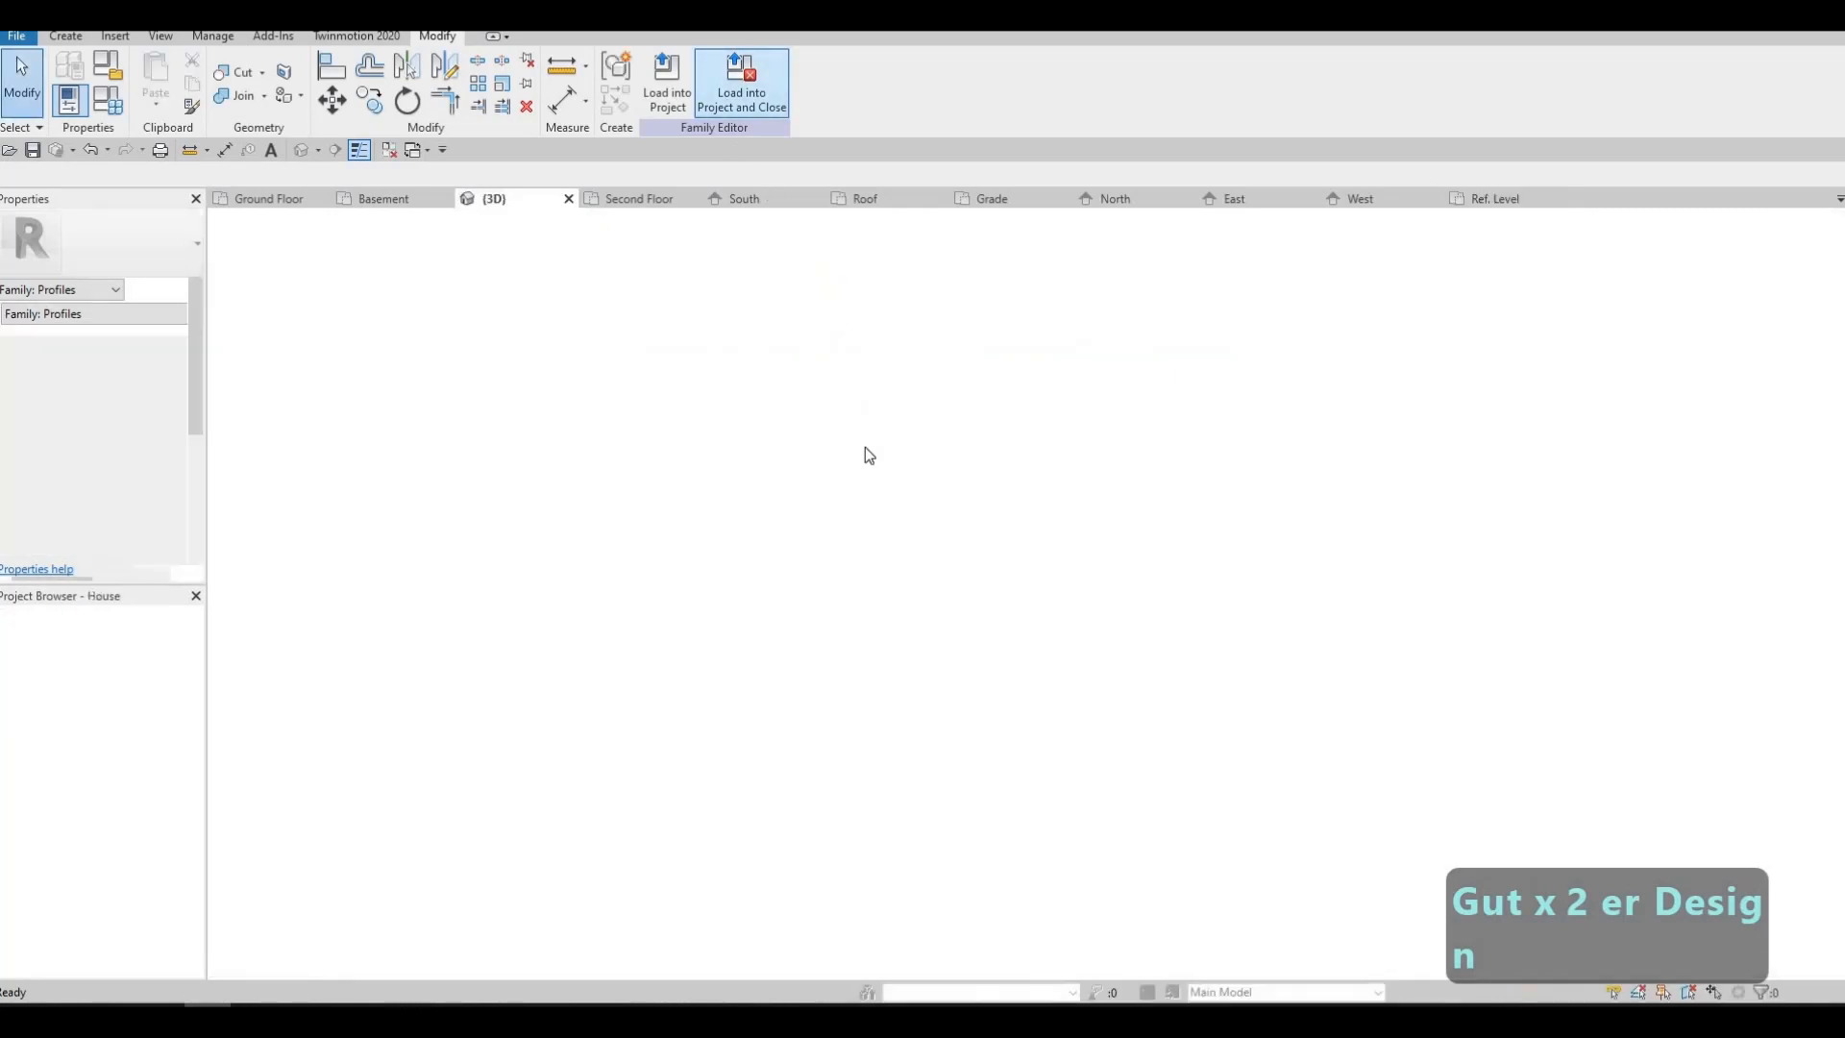
left_click(831, 459)
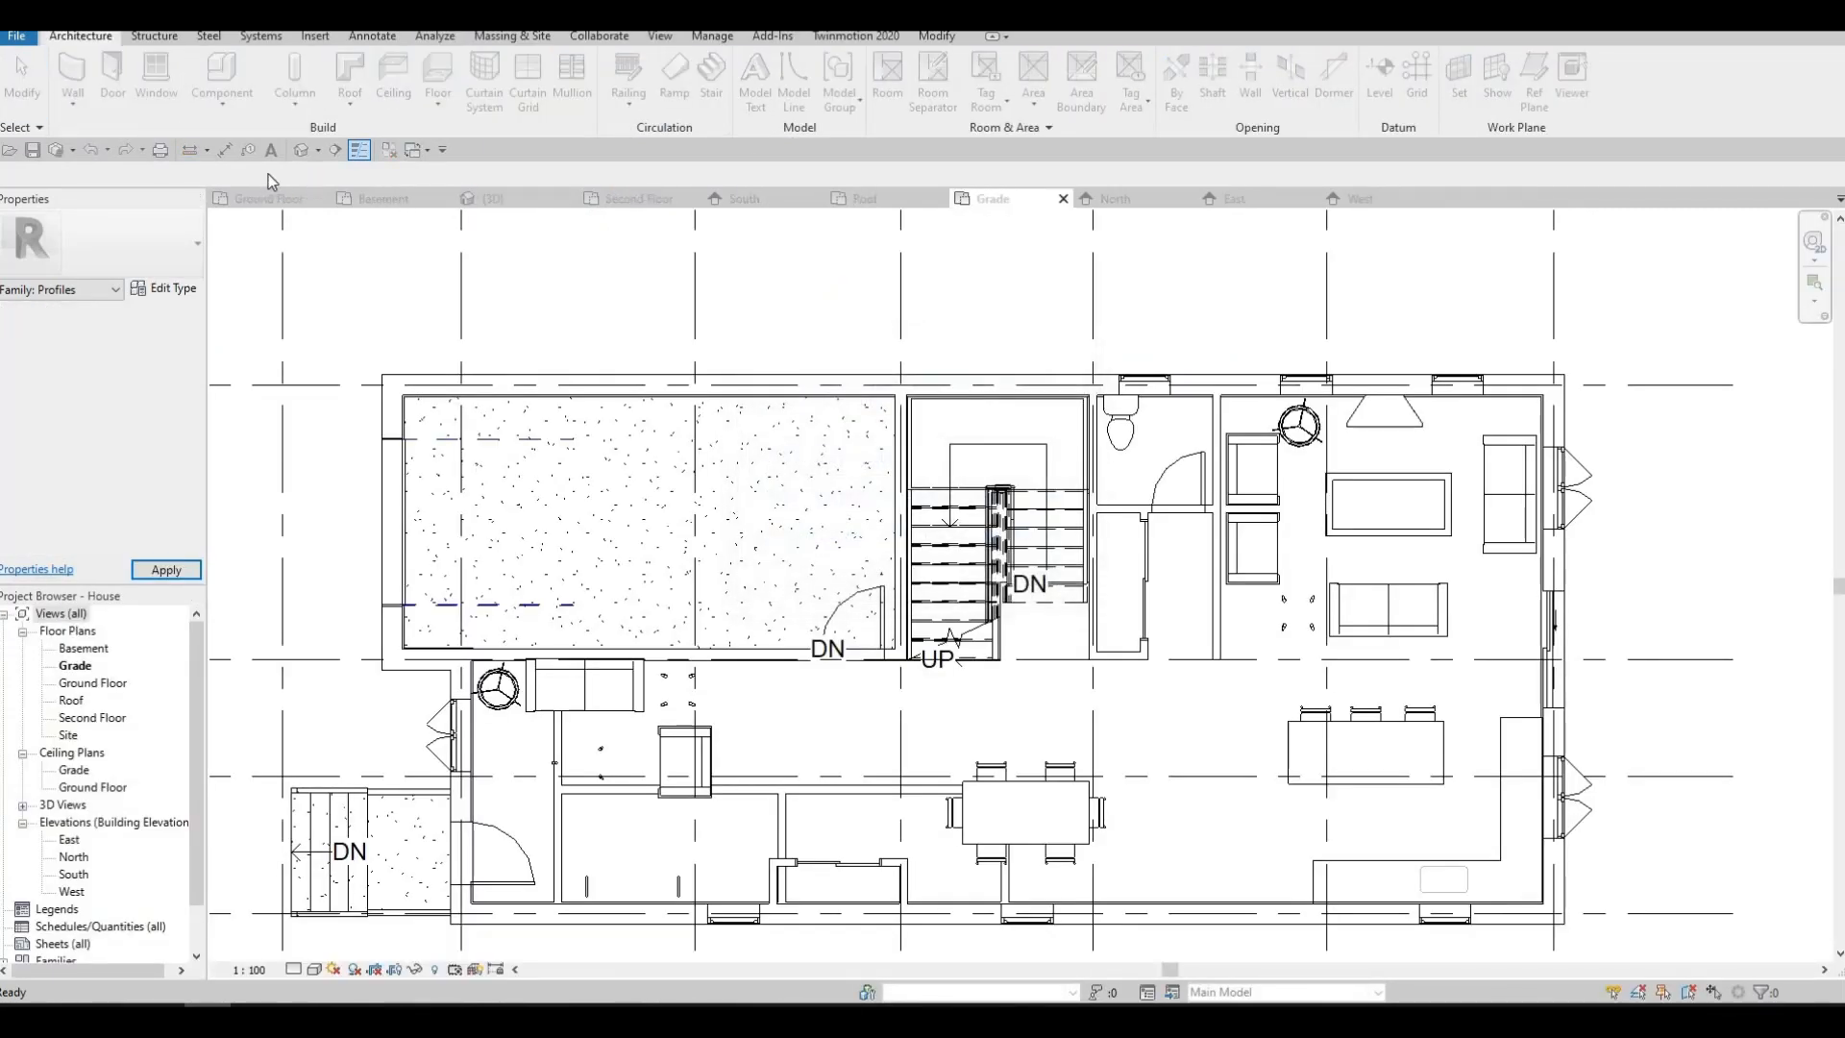
left_click(533, 201)
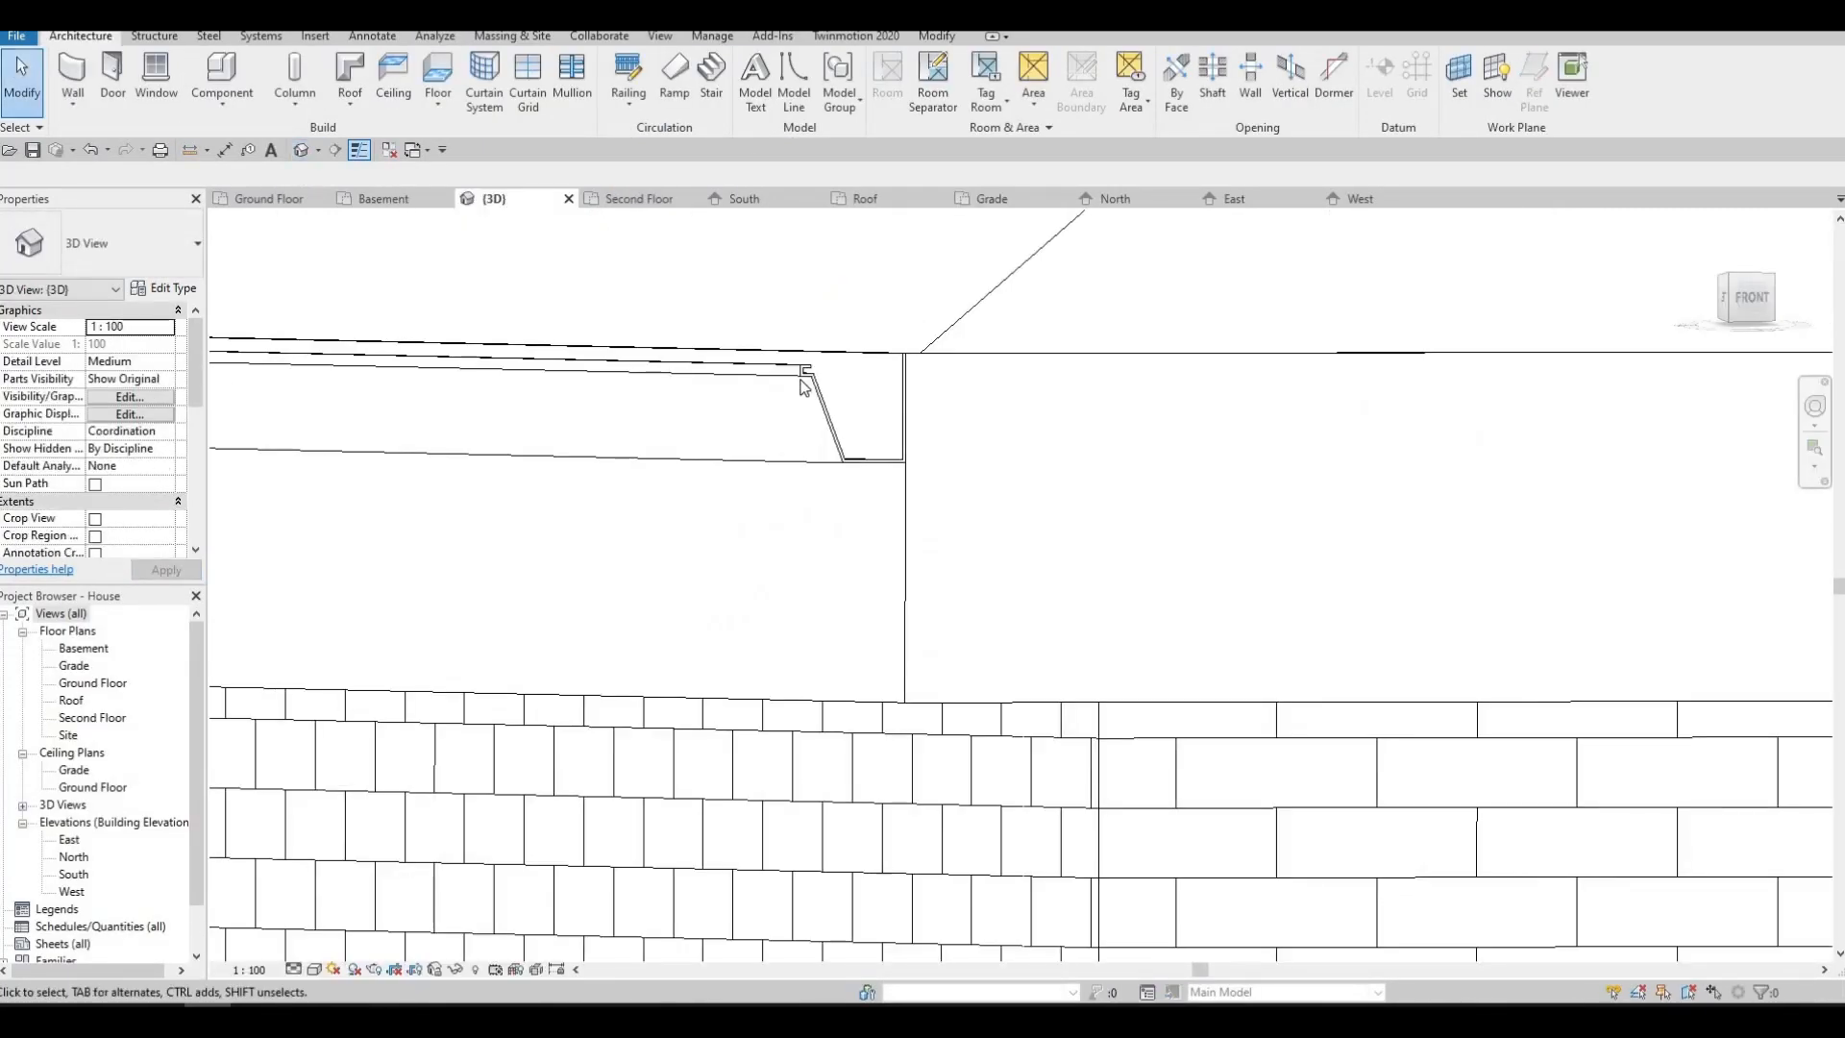
- Change the profile of the existing gutter's type to Gutter Design : Gutter Design
left_click(630, 387)
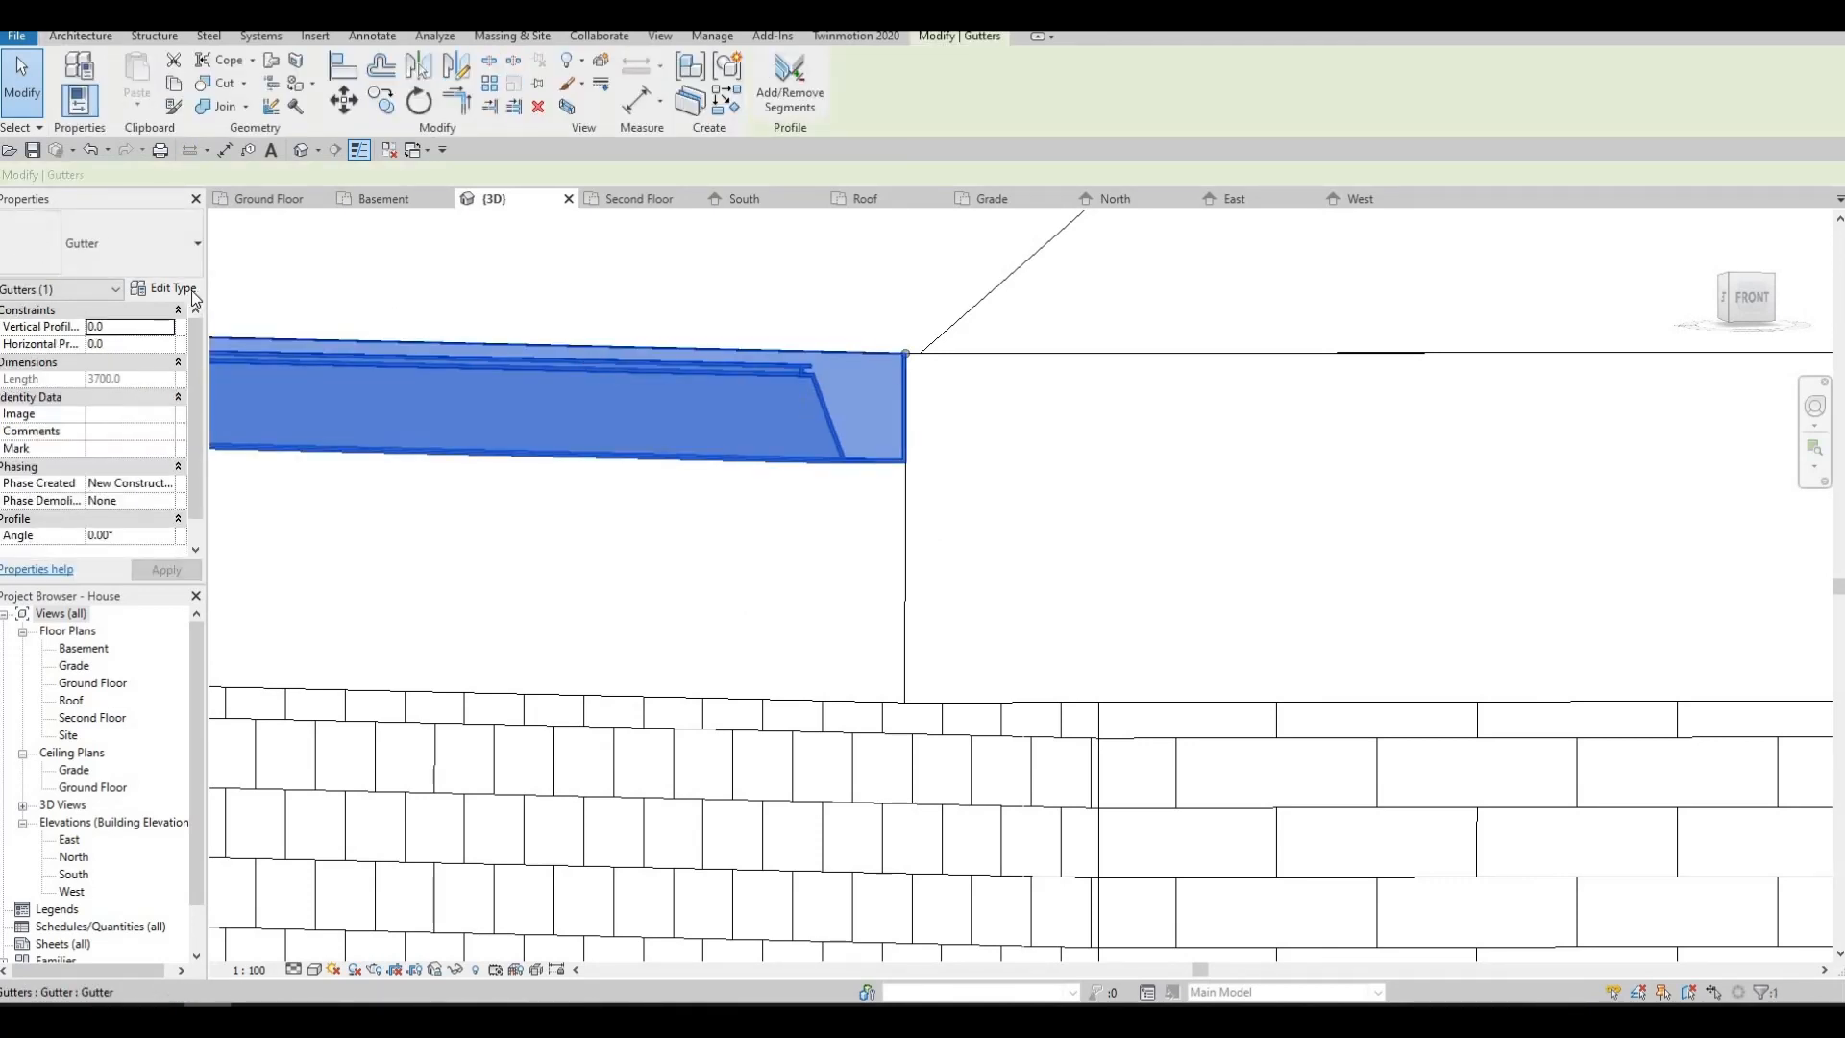
double_click(670, 403)
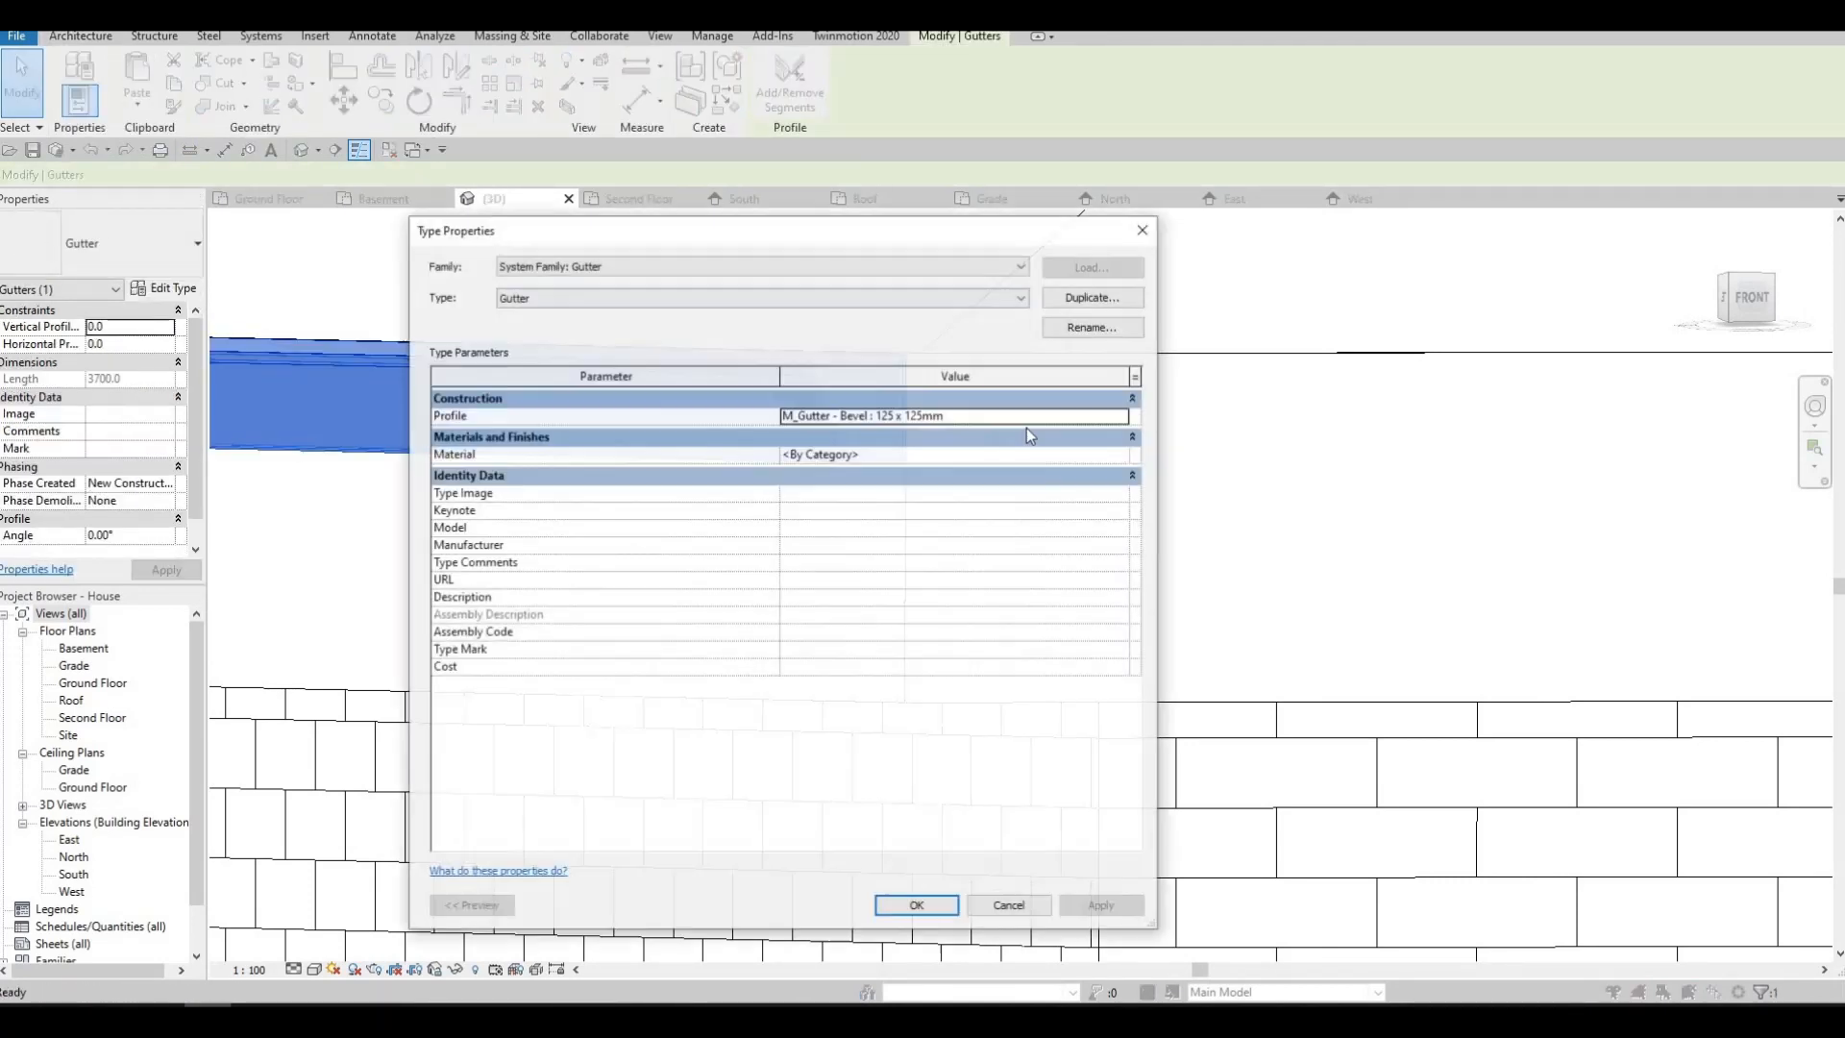
left_click(1111, 419)
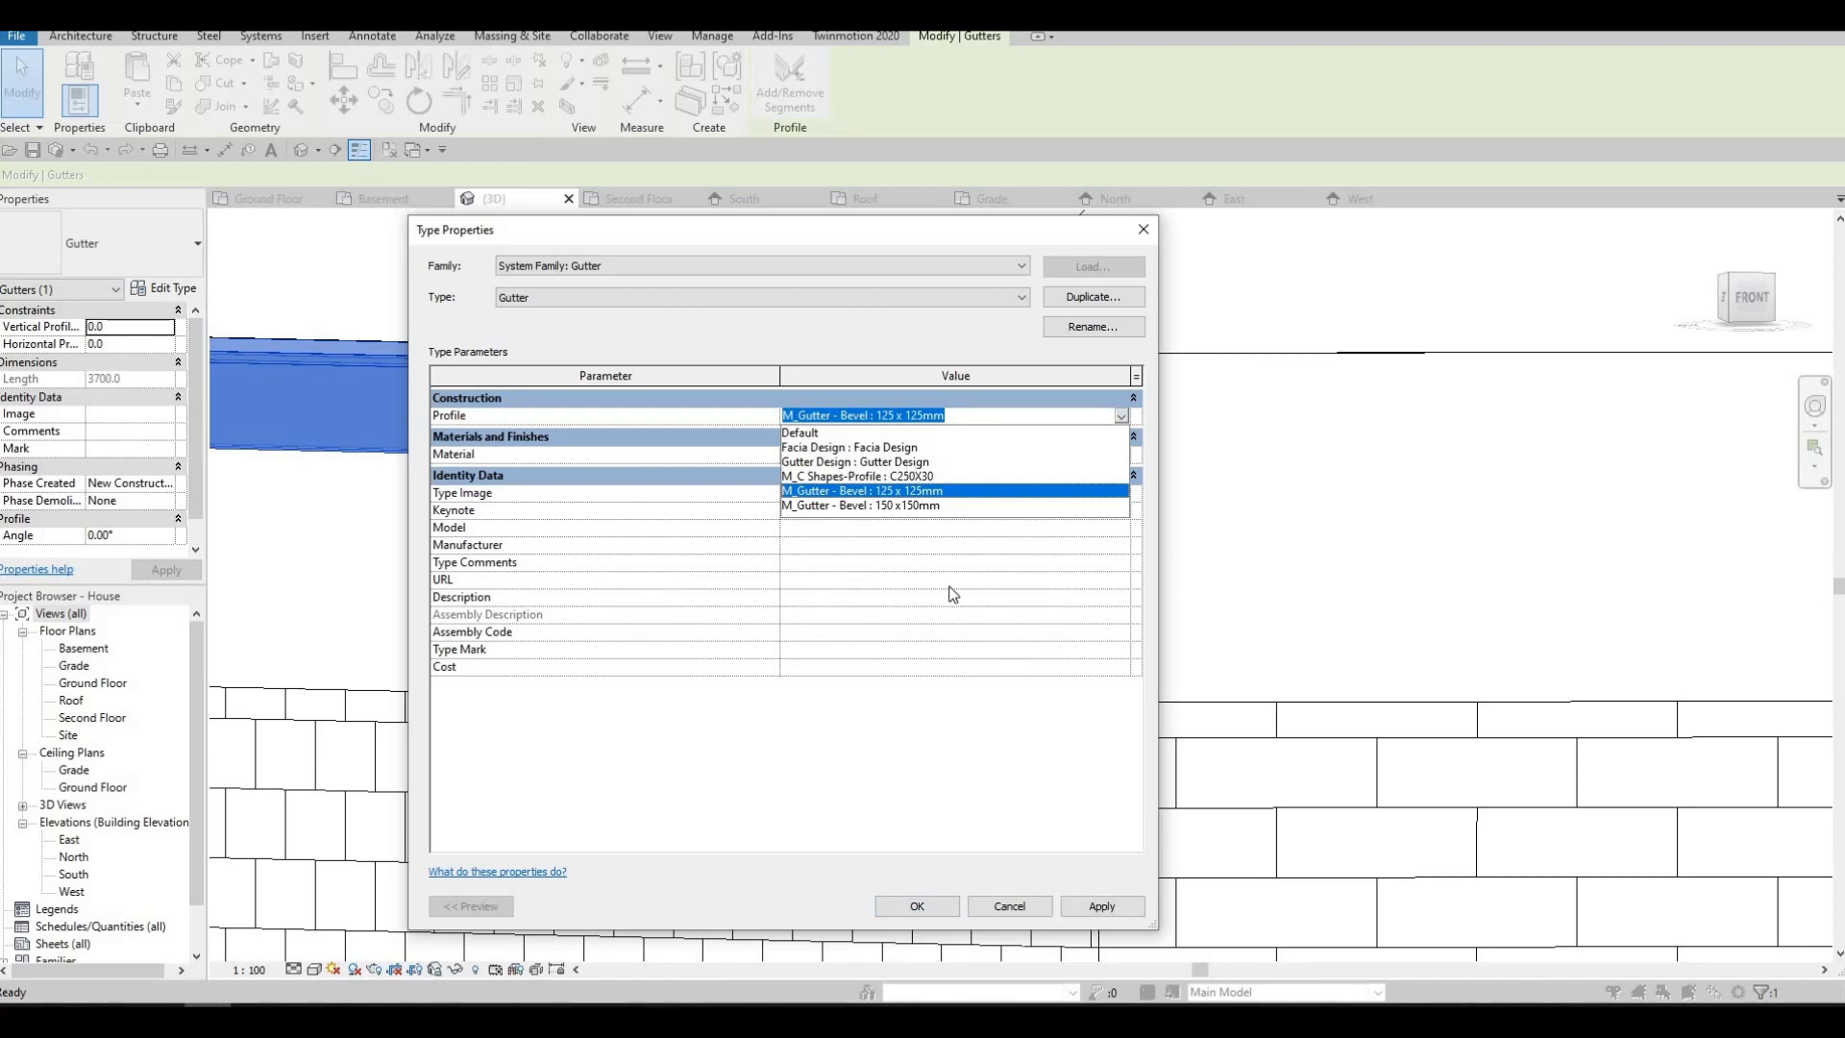
left_click(896, 462)
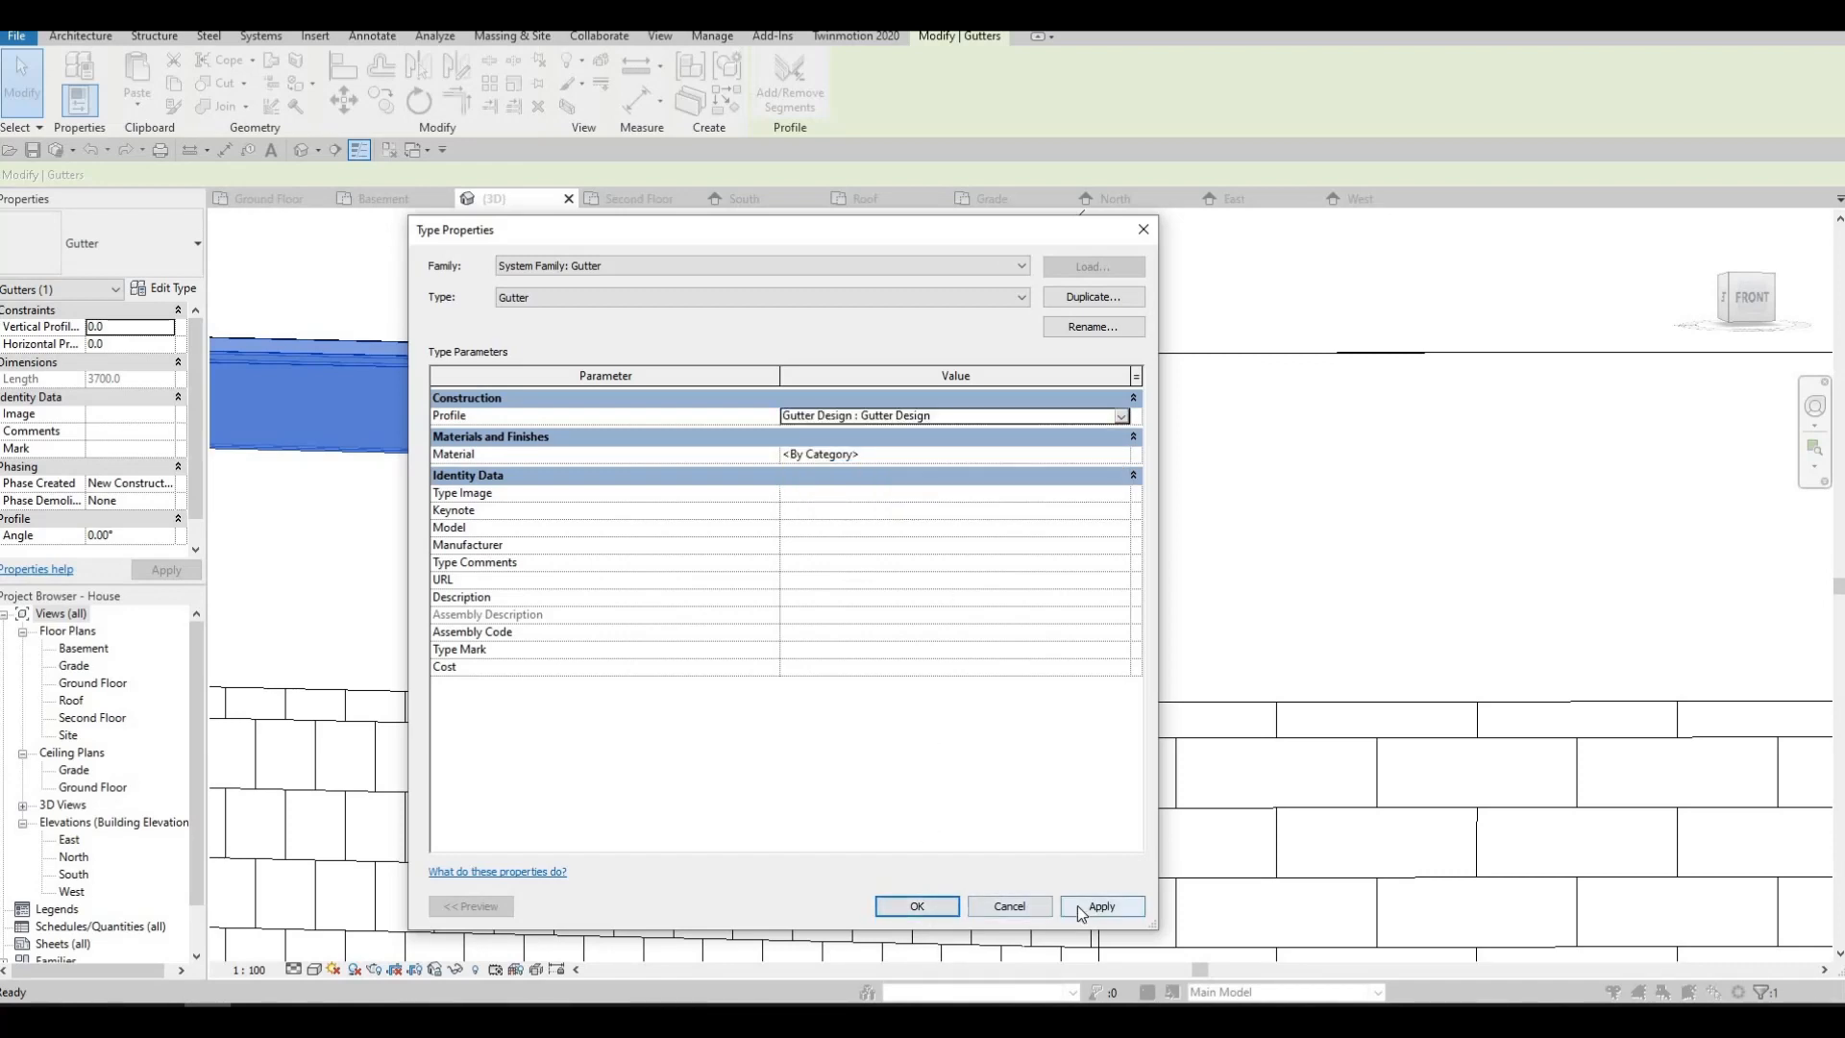
left_click(1076, 905)
left_click(915, 905)
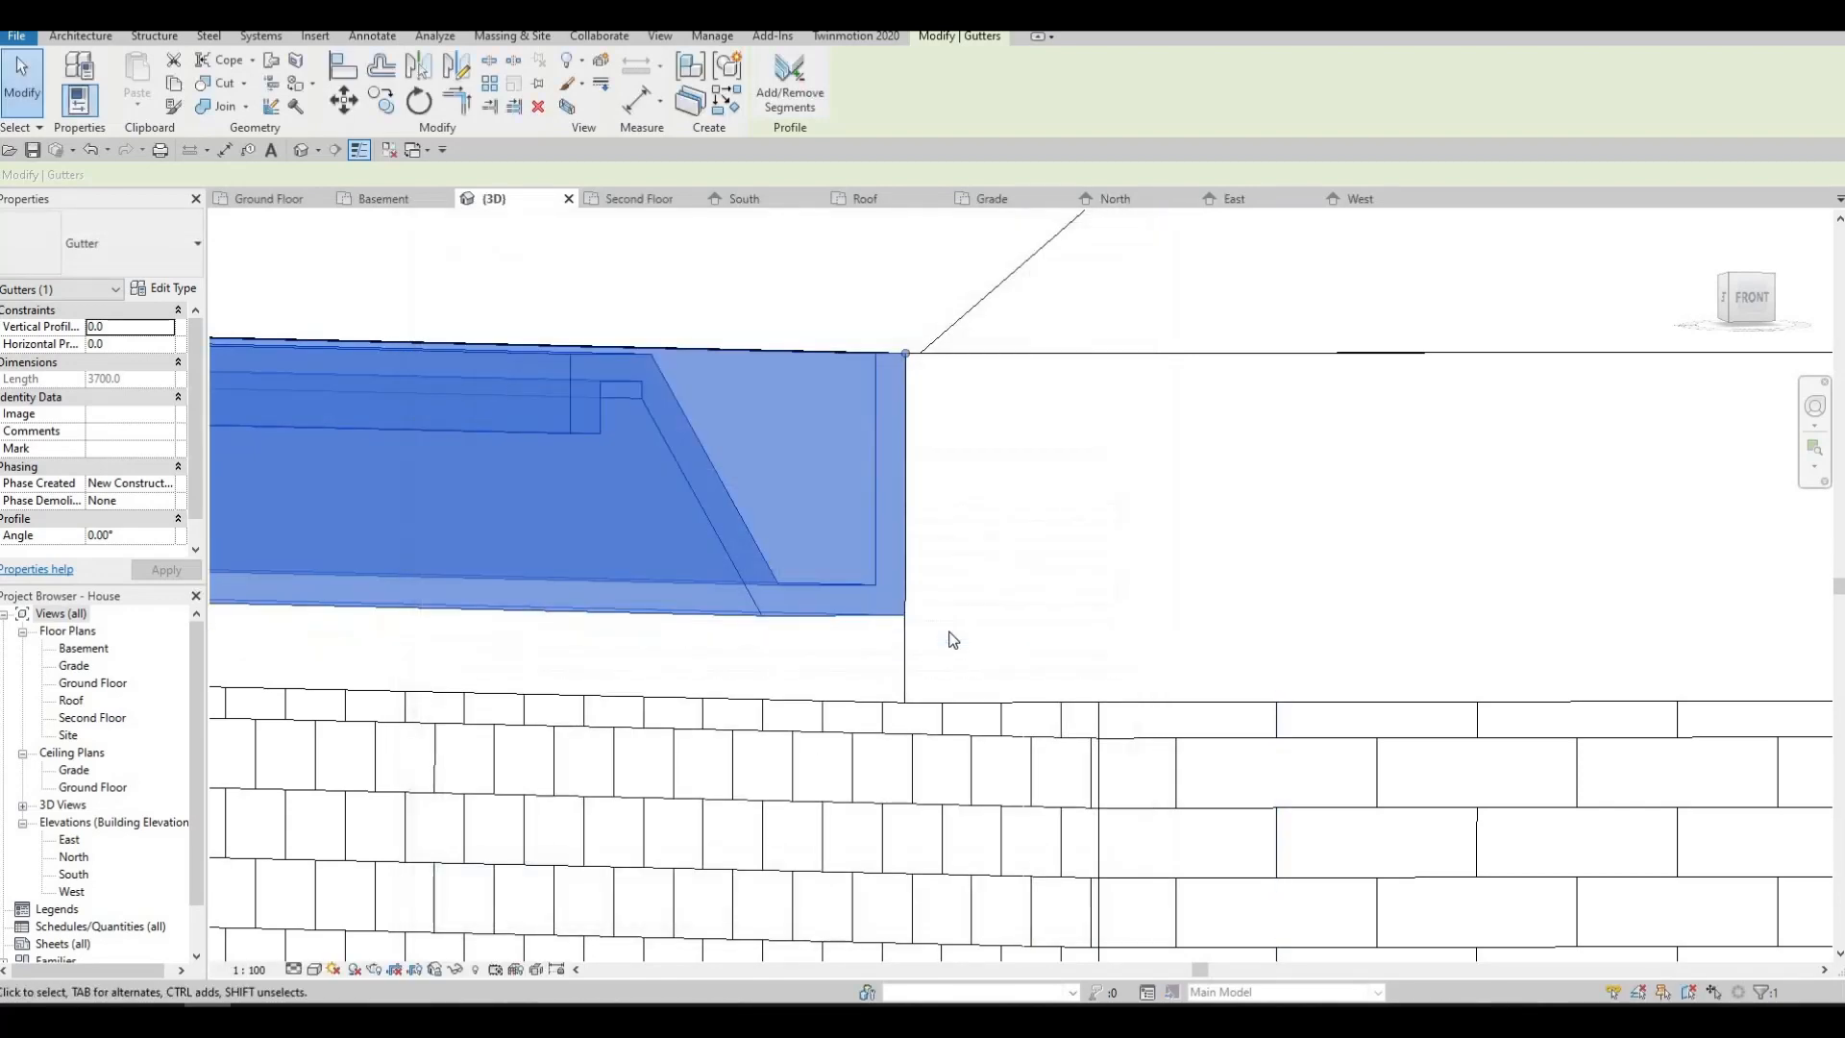
- Examine the reshaped gutter along the roof edge from several angles, both up close and against the whole facade
middle_click_drag(951, 636, 1124, 503, "shift")
scroll(963, 650, "down", 5)
scroll(1042, 518, "down", 3)
middle_click_drag(1008, 663, 1334, 799, "shift")
scroll(1144, 711, "down", 2)
middle_click_drag(1115, 721, 758, 625, "shift")
scroll(1213, 726, "down", 3)
middle_click_drag(1125, 687, 862, 636)
scroll(865, 596, "up", 2)
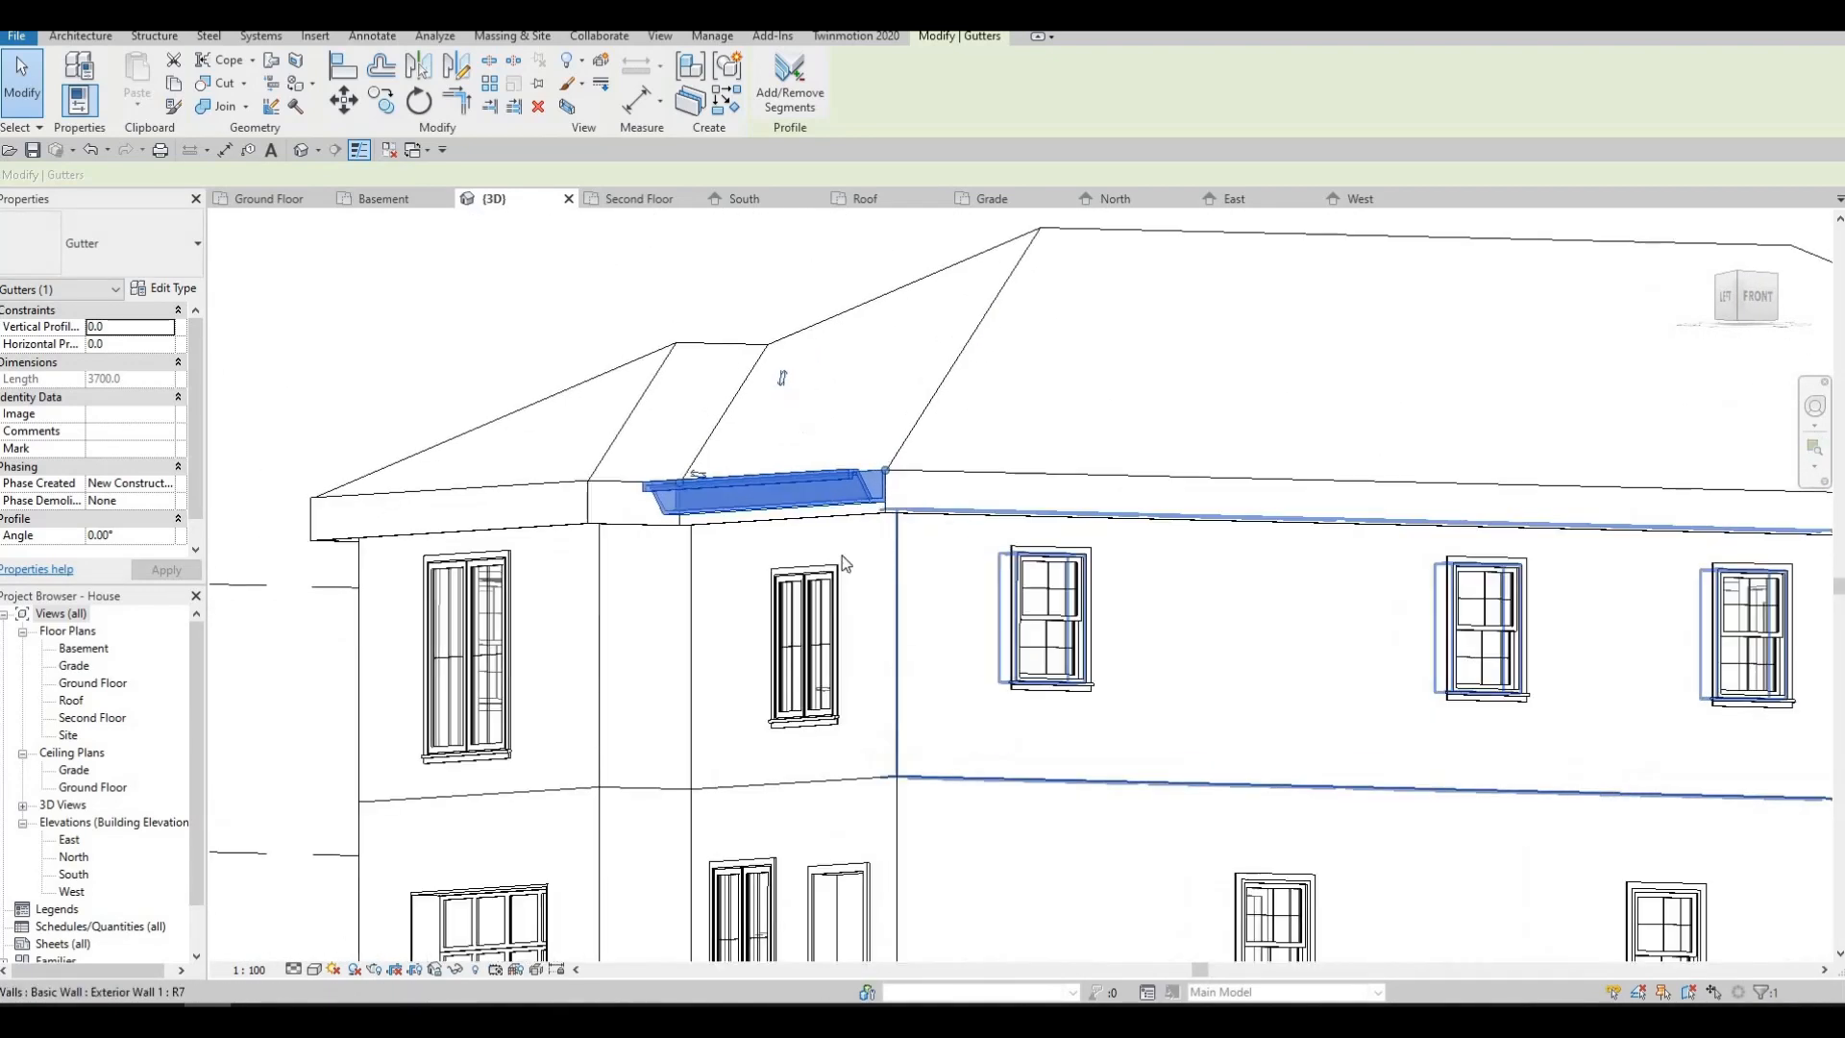
scroll(879, 574, "up", 1)
middle_click_drag(769, 453, 615, 480, "shift")
scroll(746, 456, "up", 2)
middle_click_drag(783, 578, 963, 643, "shift")
scroll(724, 527, "up", 3)
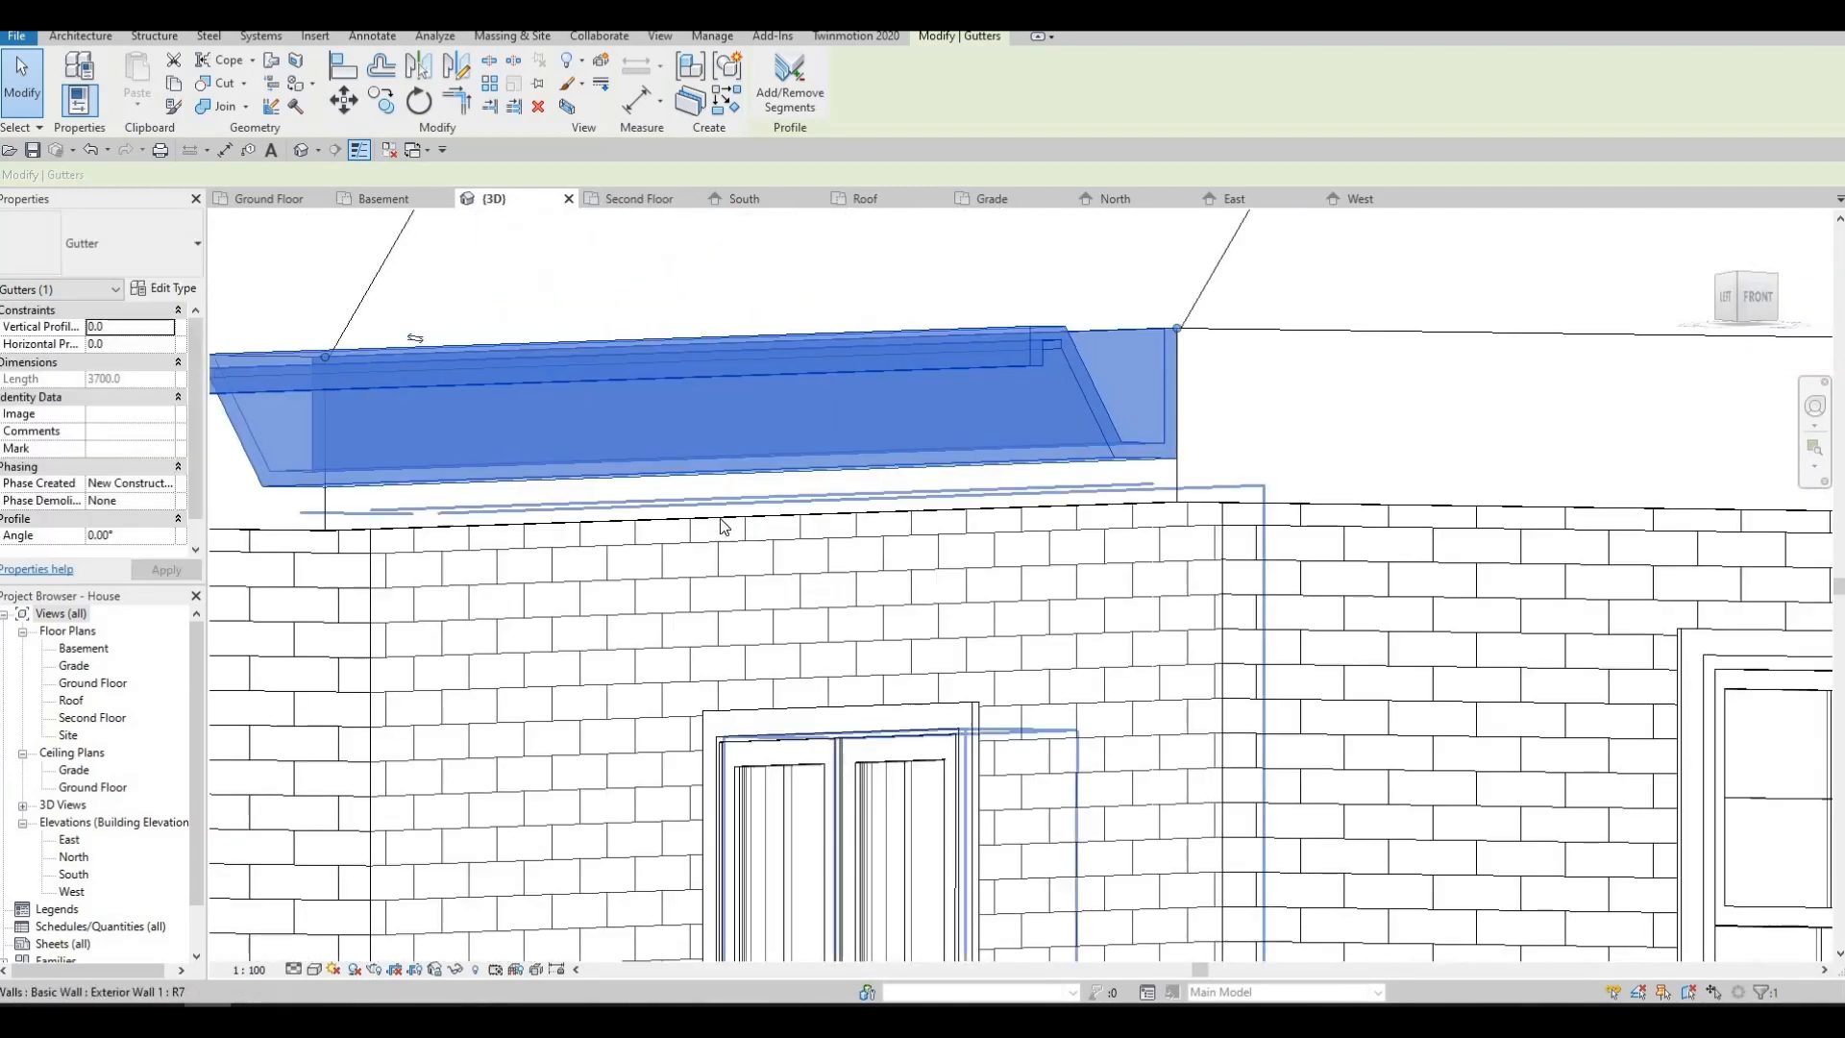
scroll(724, 526, "down", 3)
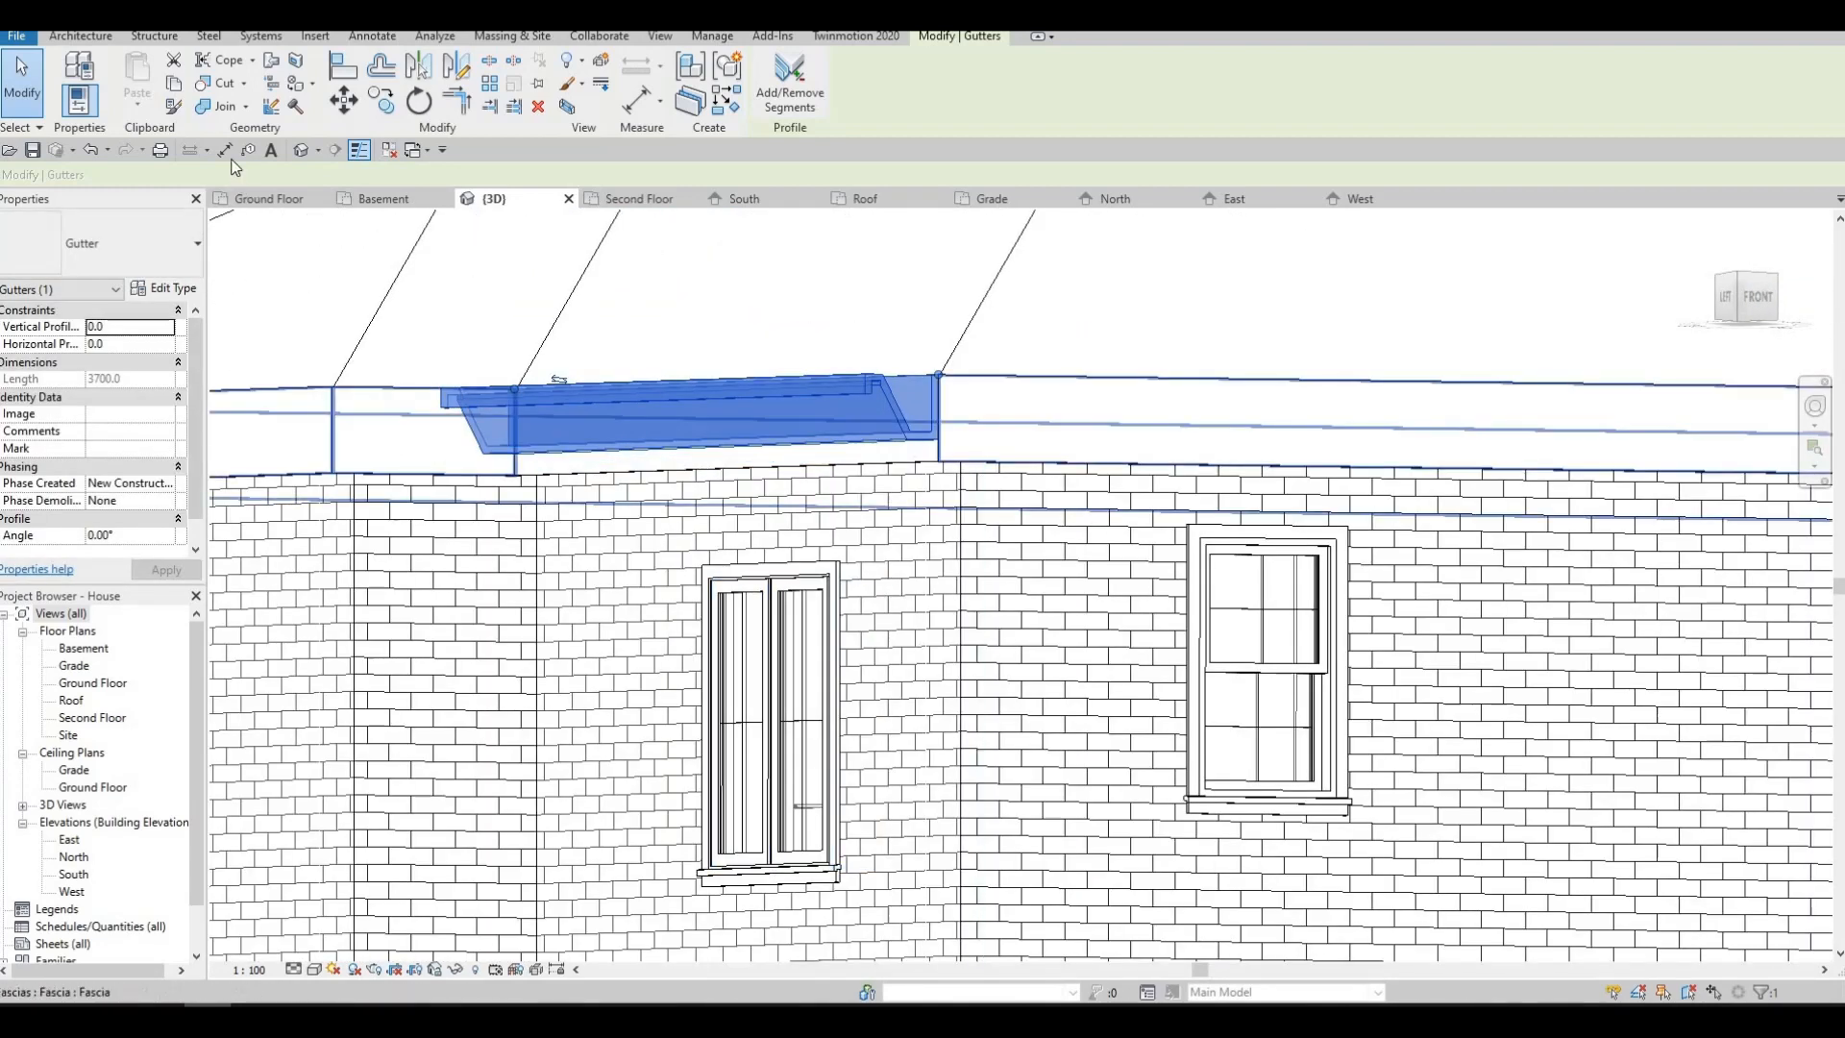
- Place gutters with the Roof: Gutter tool along the remaining roof edges, continuing around the house from the existing gutter
left_click(94, 39)
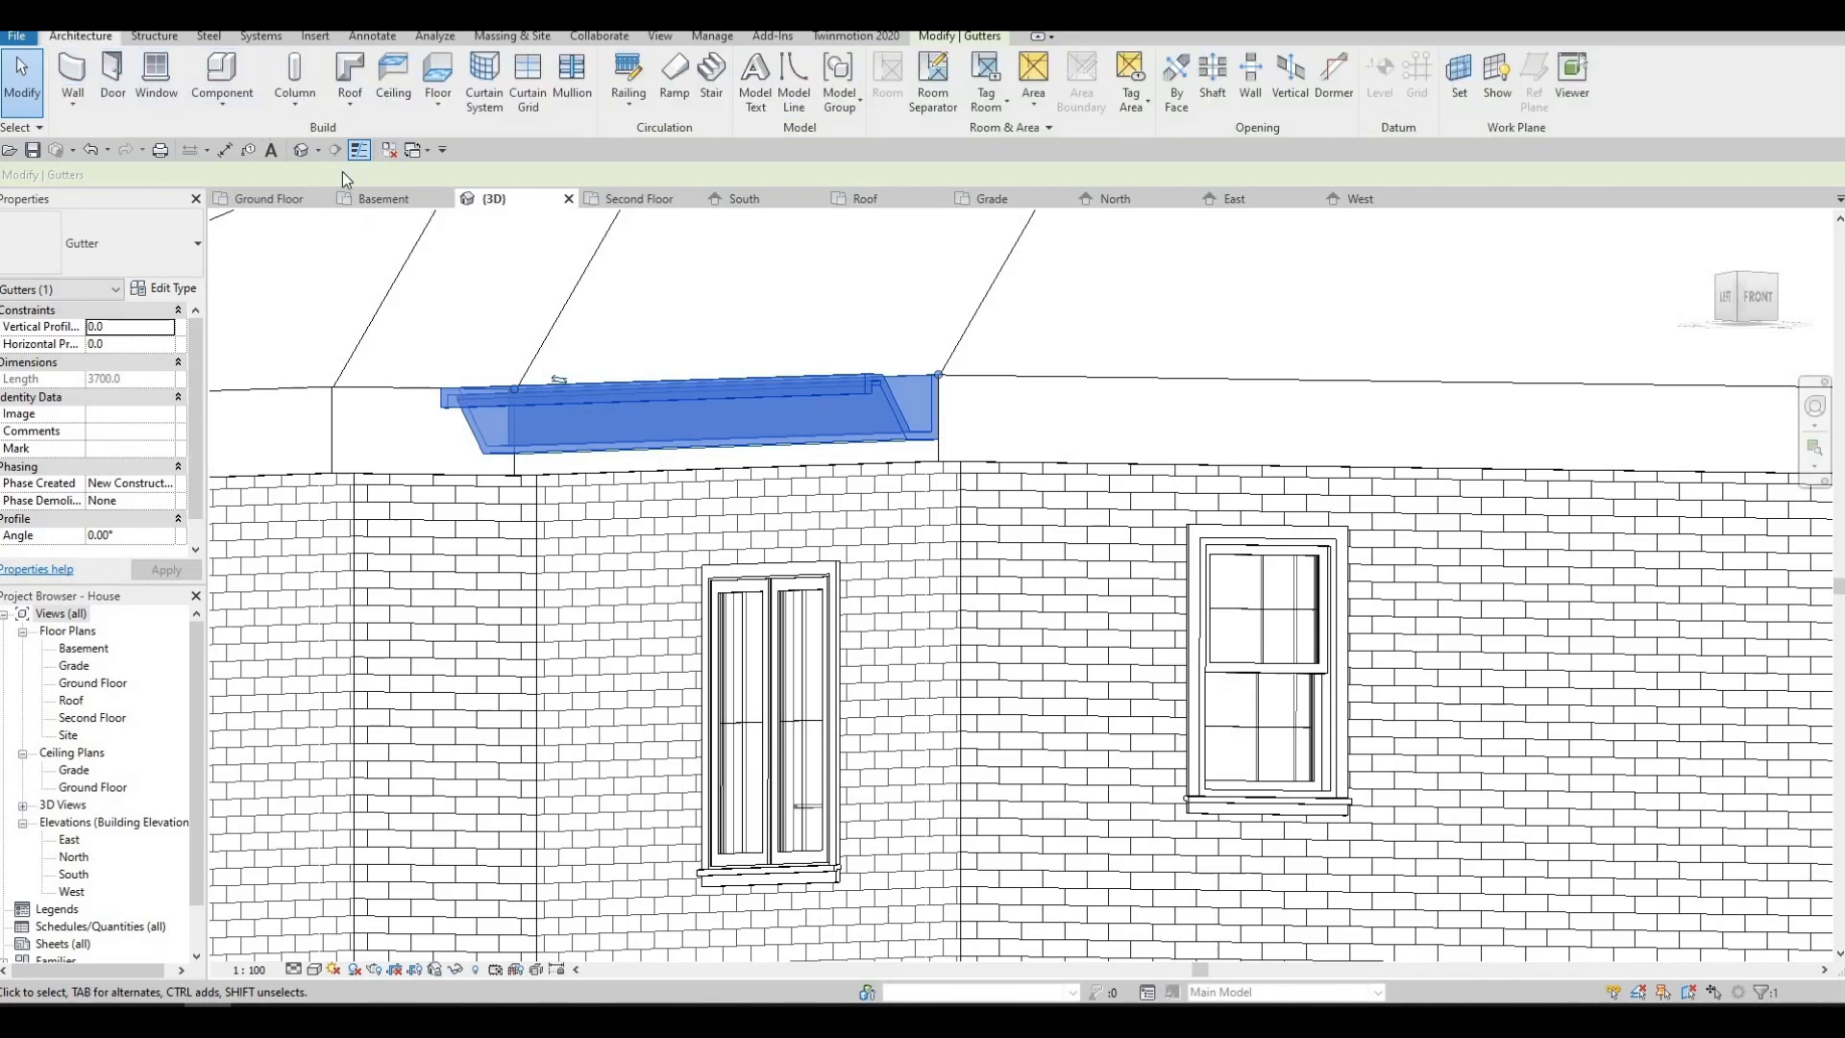
left_click(350, 102)
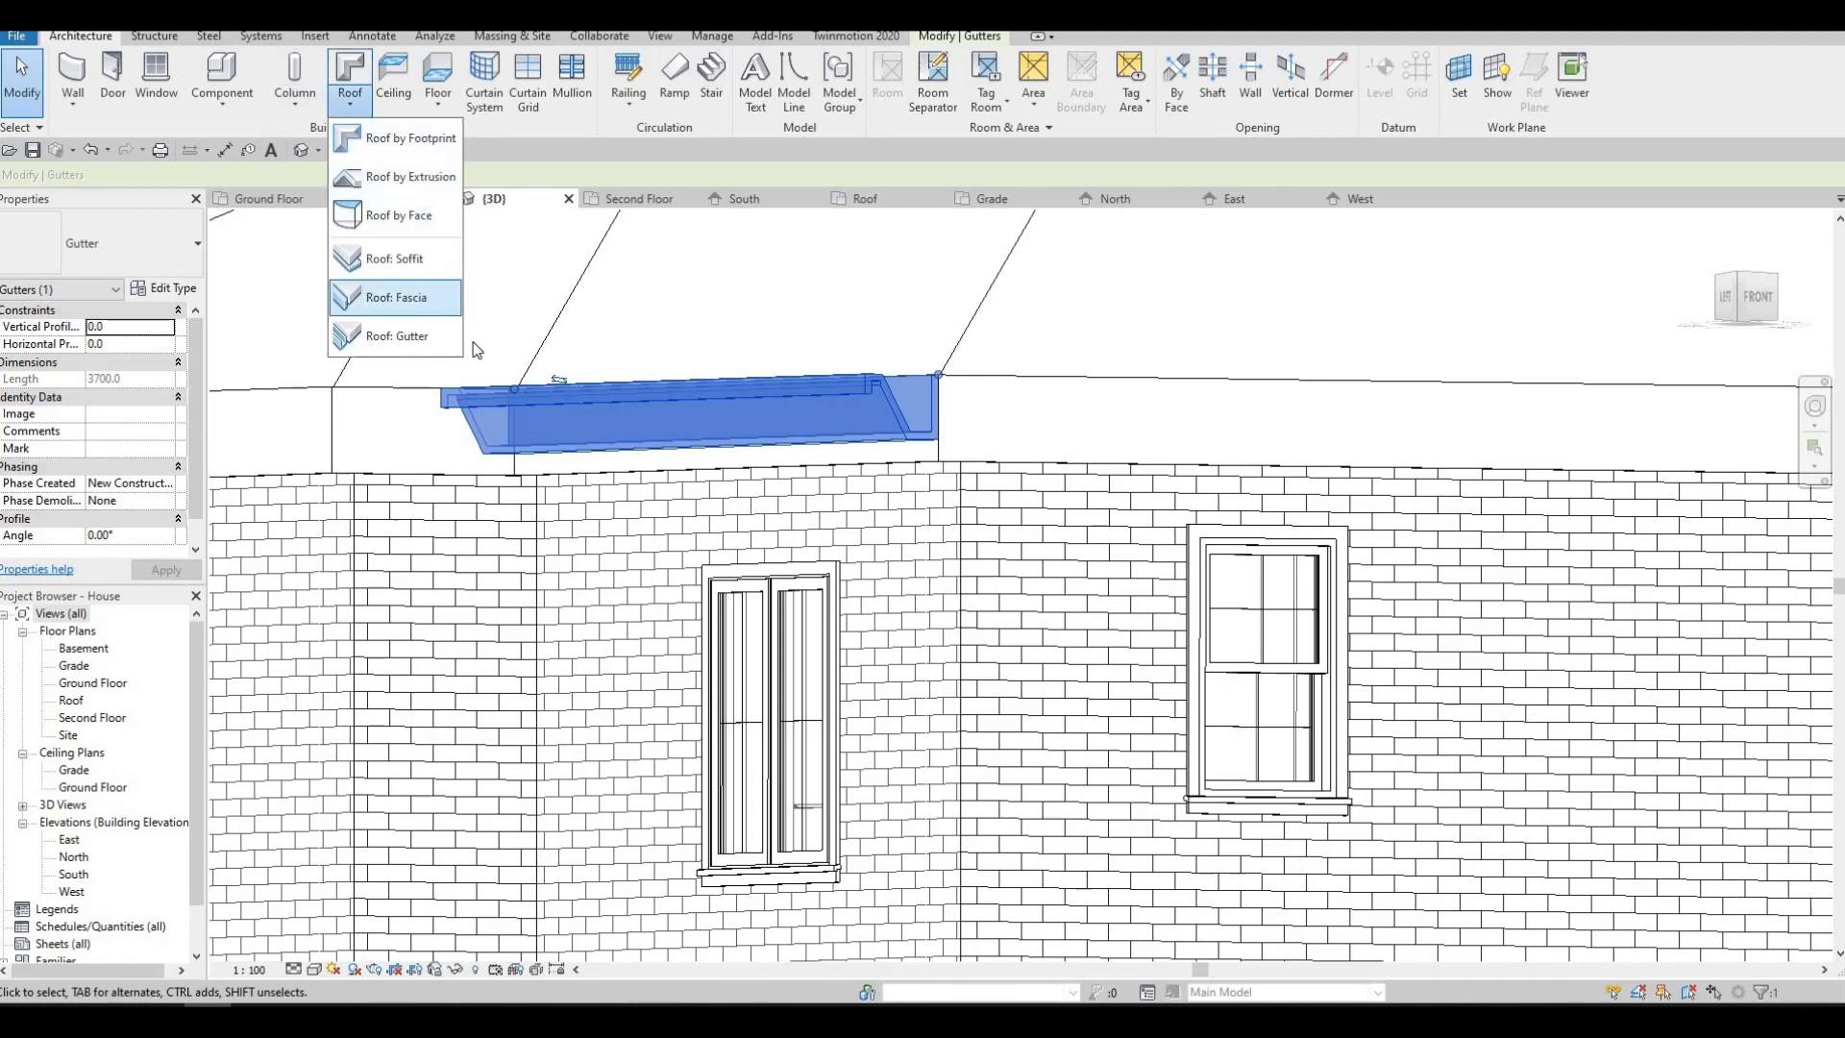
left_click(1016, 377)
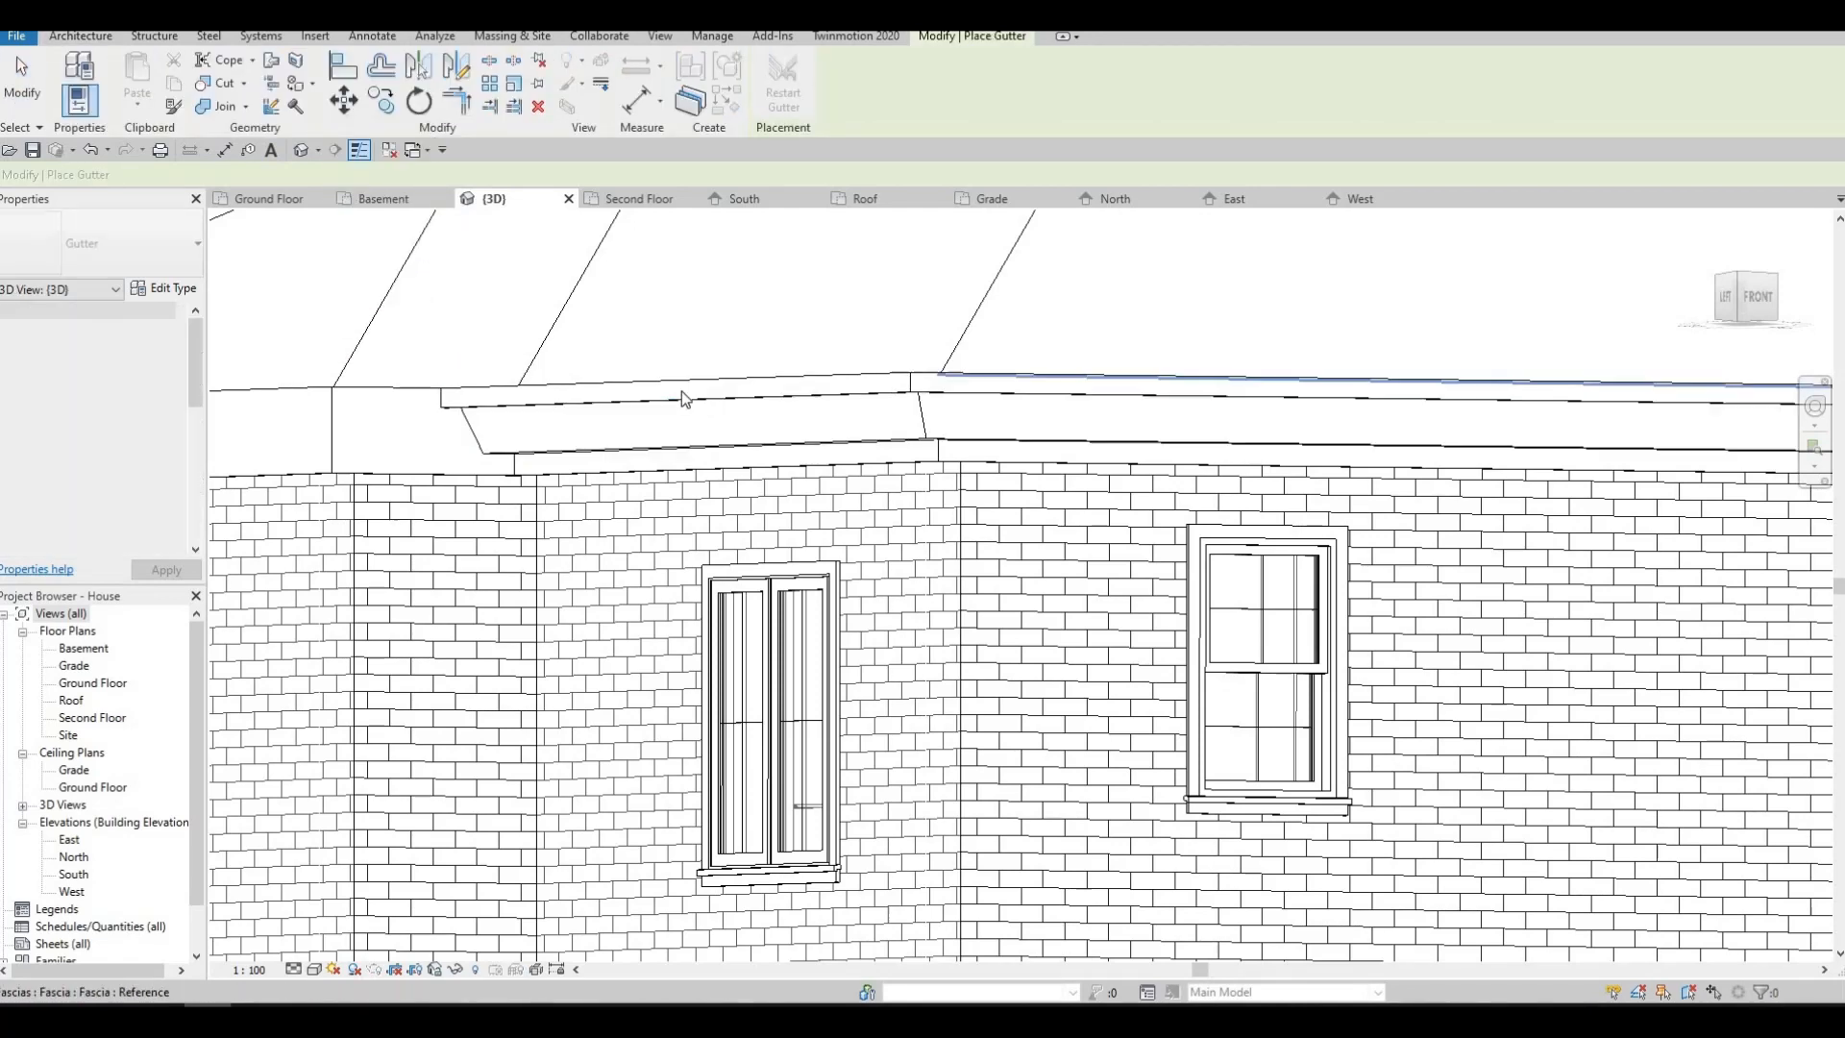
scroll(577, 396, "down", 3)
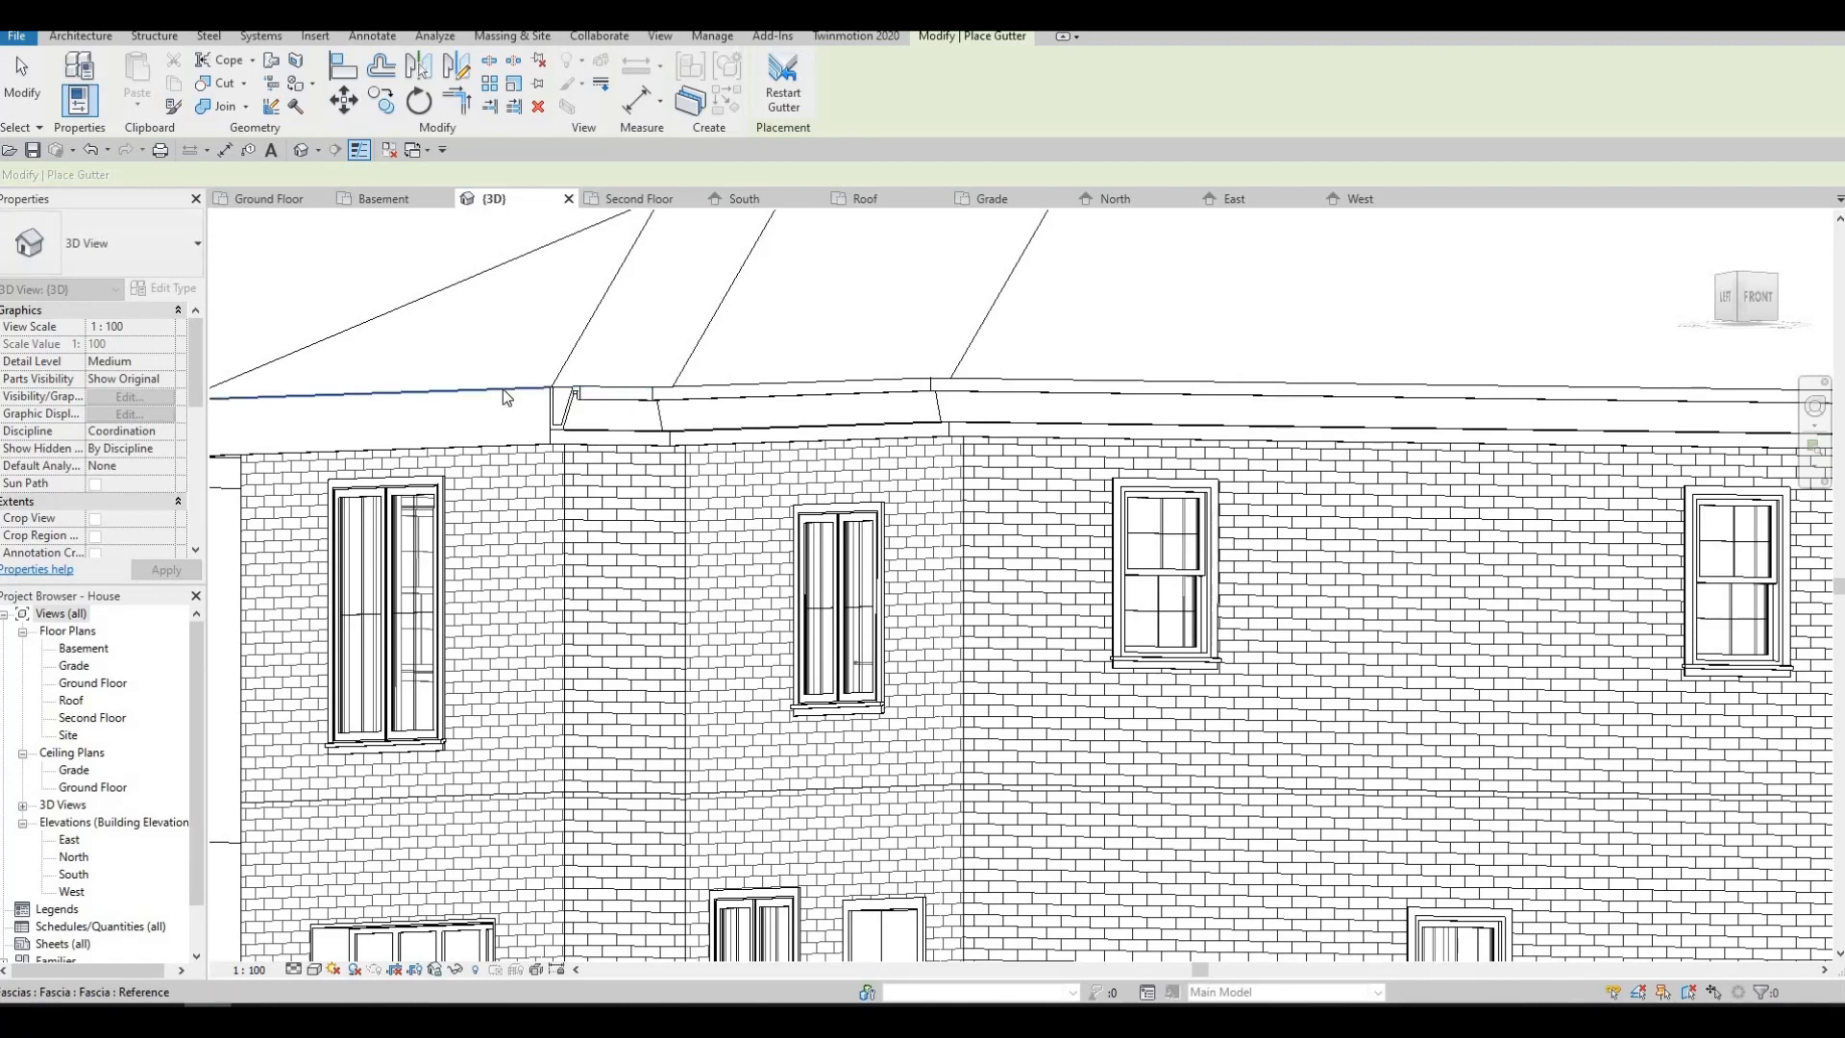
middle_click_drag(506, 424, 836, 561, "shift")
left_click(729, 574)
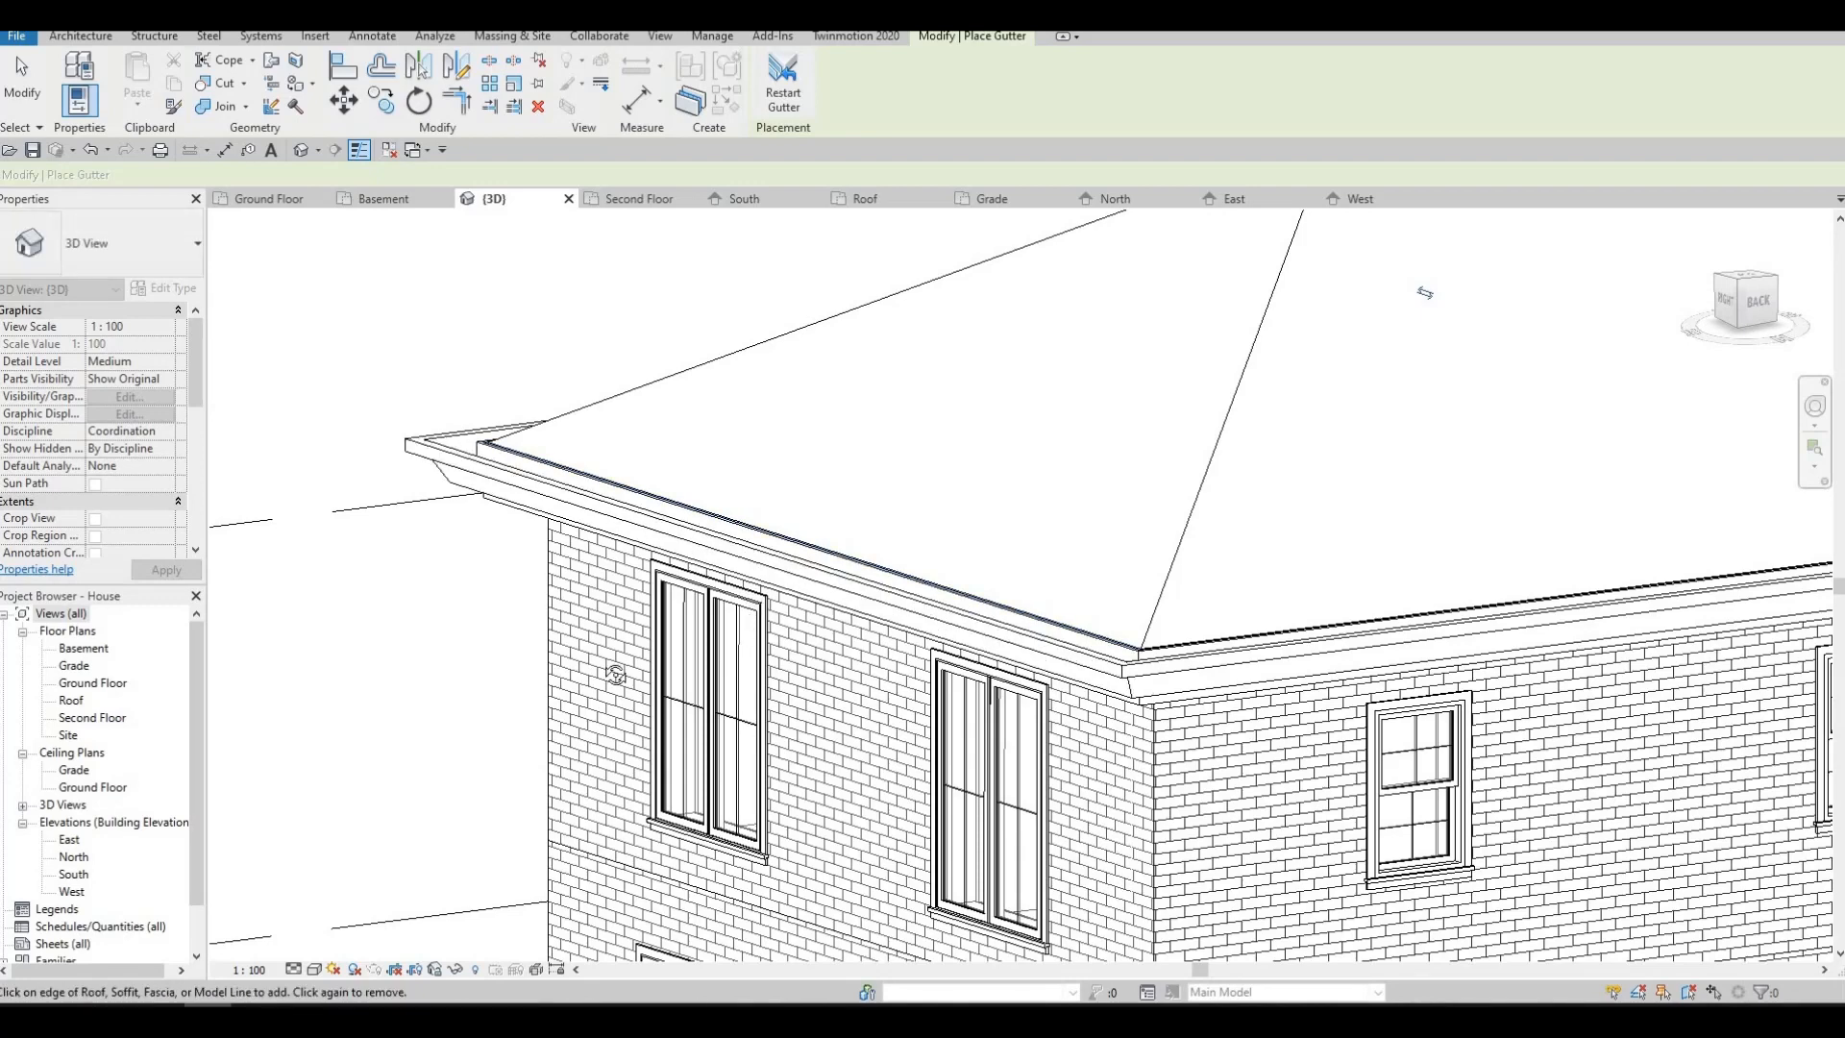
- Examine the gutter run around the rear, front and side roof edges and its corners from several angles
middle_click_drag(616, 669, 441, 495, "shift")
scroll(433, 473, "down", 8)
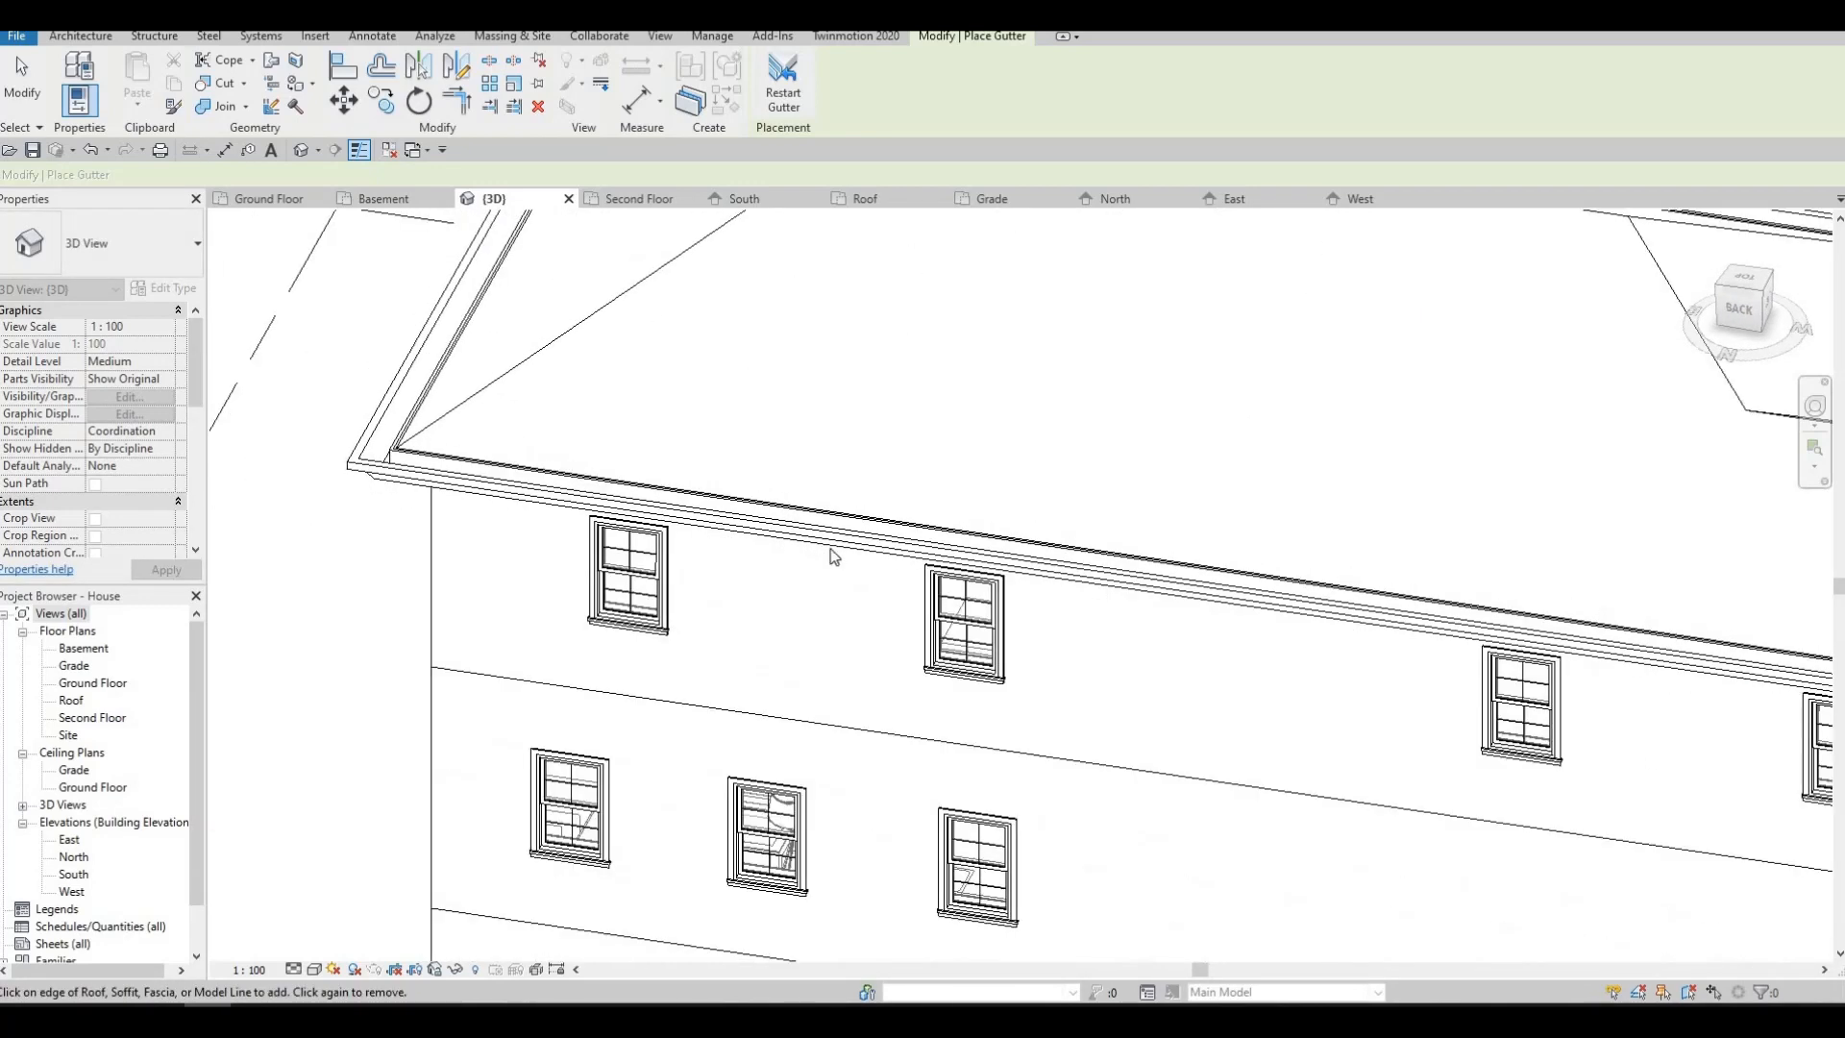
middle_click_drag(971, 596, 635, 533)
middle_click_drag(730, 498, 928, 284, "shift")
middle_click_drag(708, 496, 527, 272, "shift")
scroll(573, 432, "up", 1)
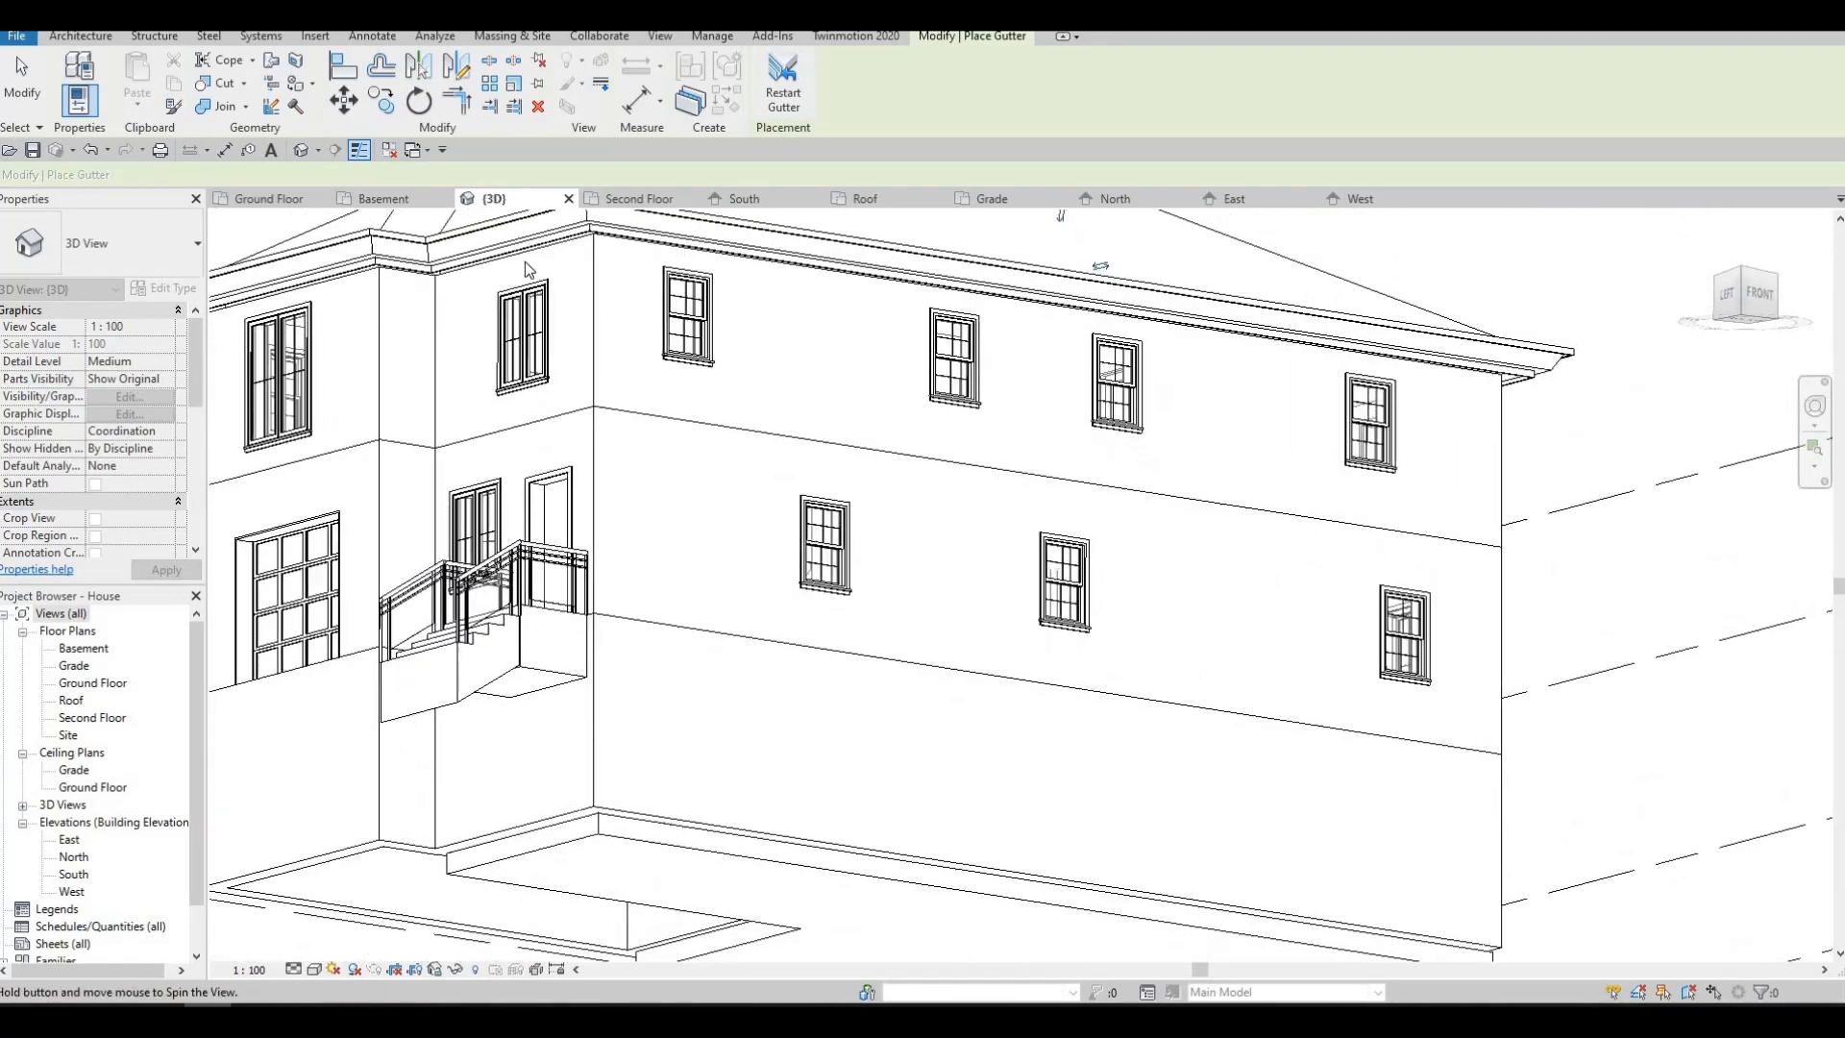
middle_click_drag(549, 372, 768, 452)
scroll(565, 396, "up", 2)
scroll(769, 451, "up", 3)
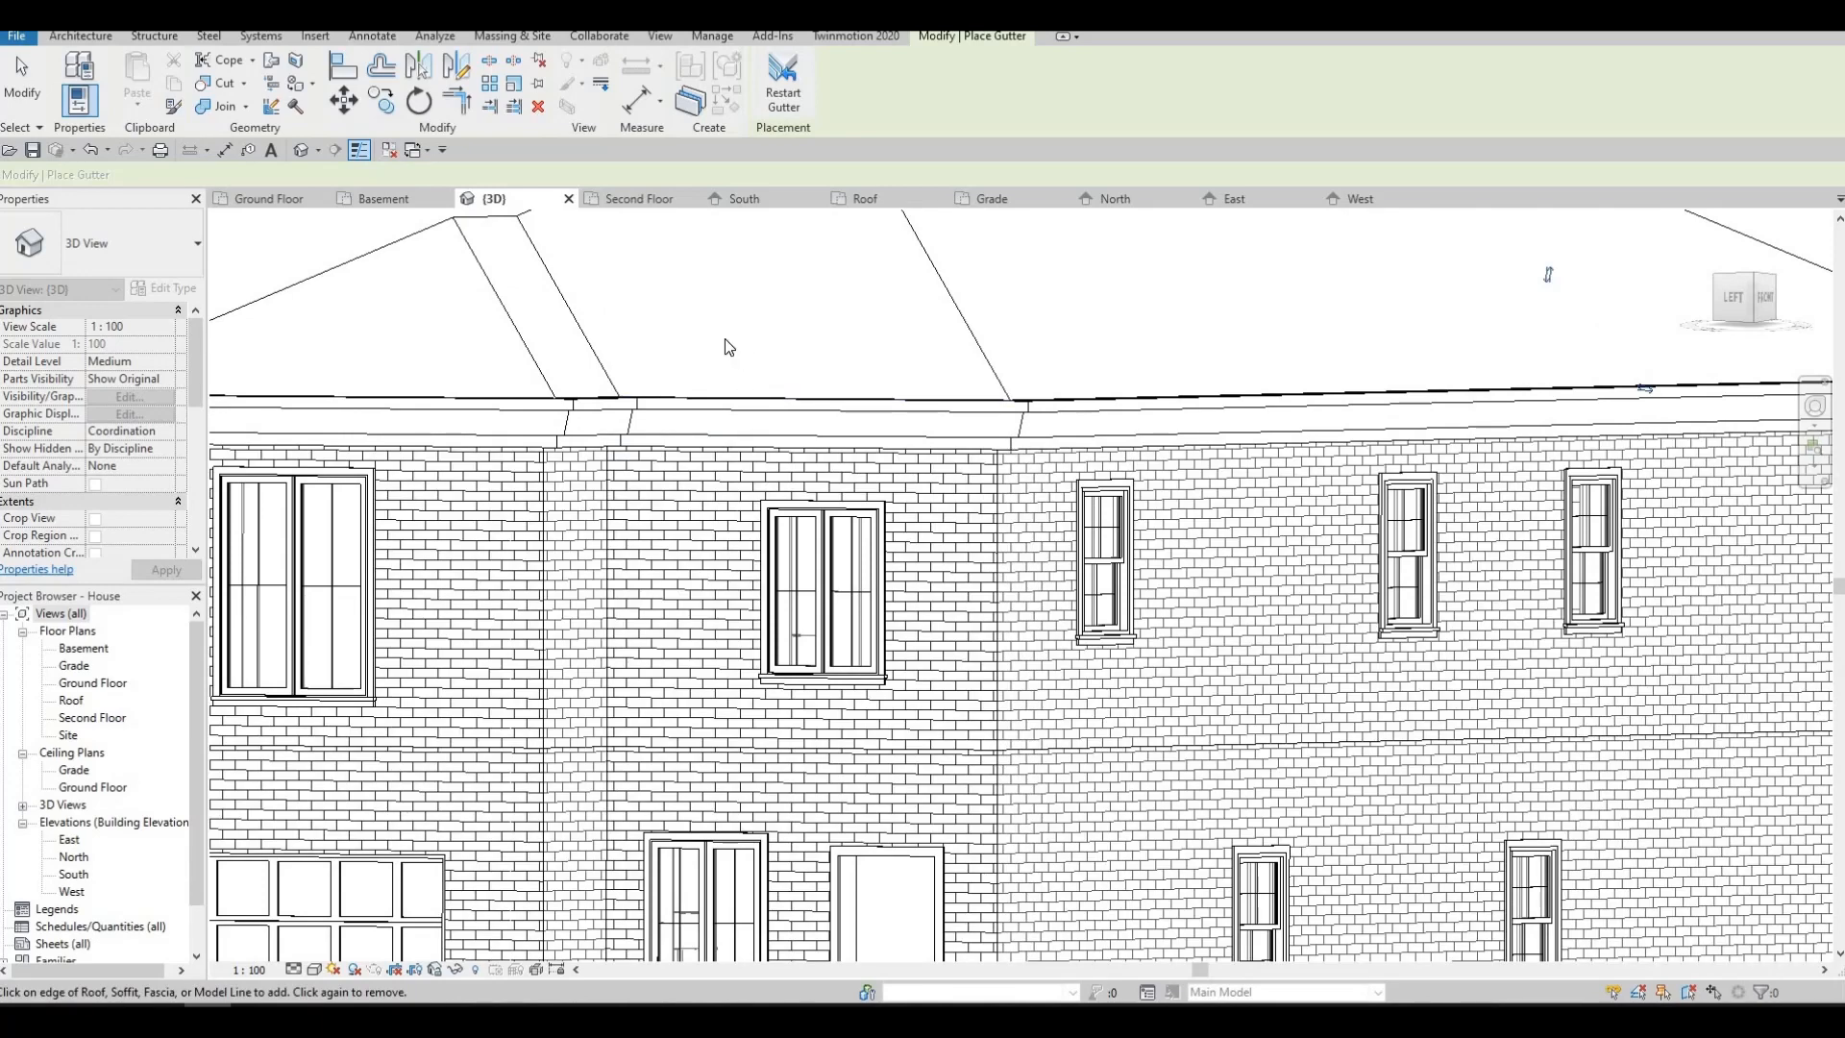
middle_click_drag(734, 410, 724, 359)
scroll(716, 307, "down", 1)
middle_click_drag(560, 317, 543, 286, "shift")
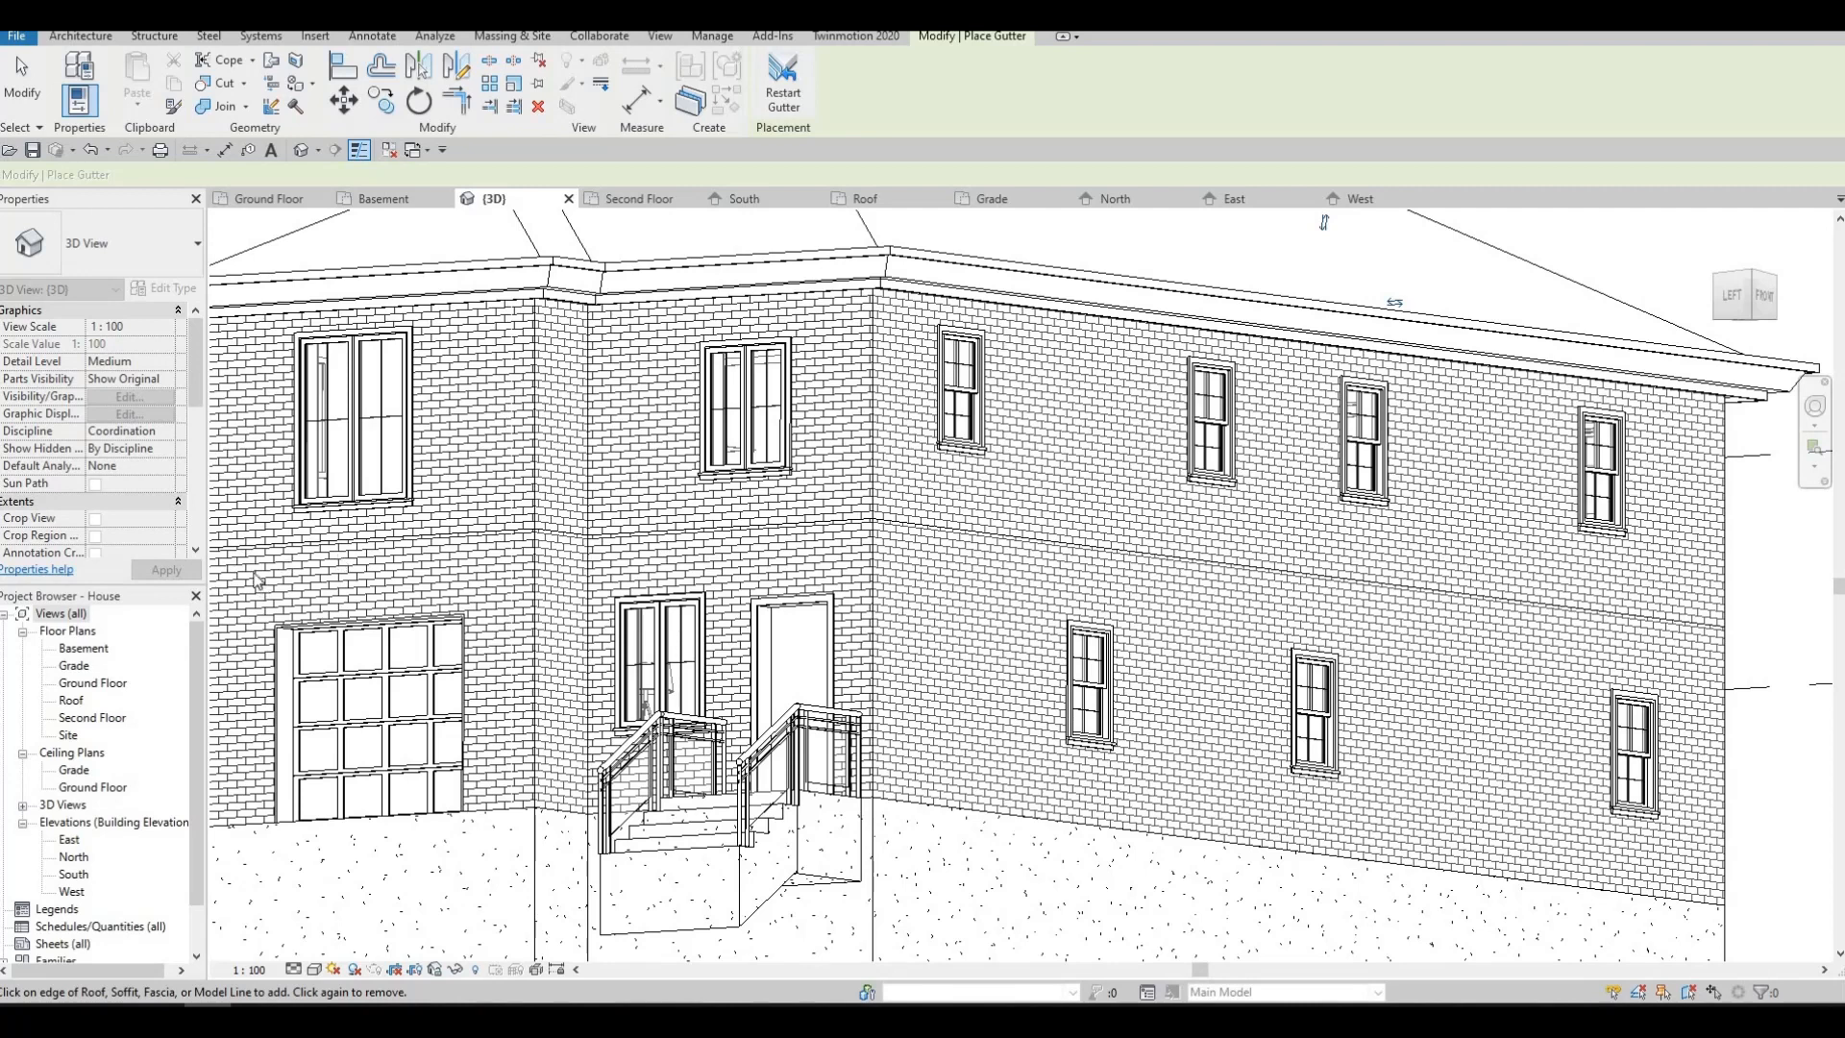
- Open the Roof floor plan and inspect the gutter where it turns the roof's upper-left corner
double_click(71, 701)
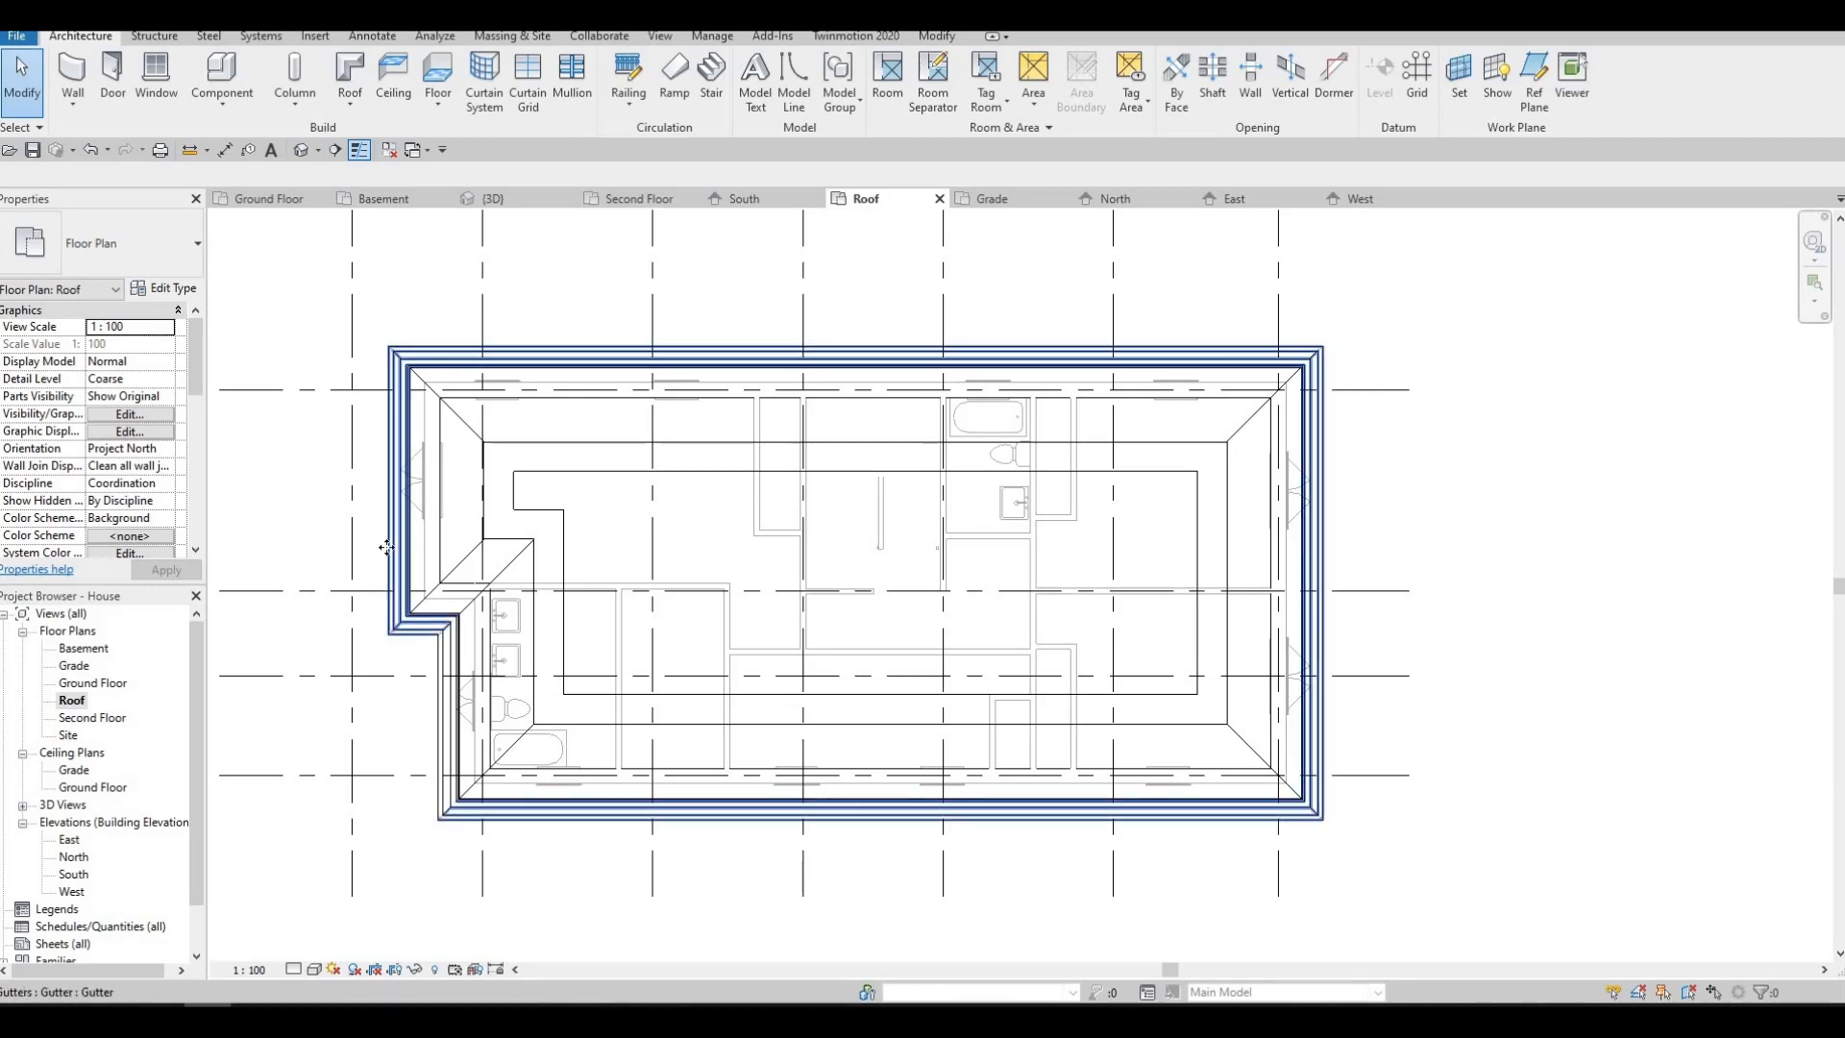
left_click(393, 510)
scroll(393, 391, "up", 2)
scroll(471, 409, "up", 5)
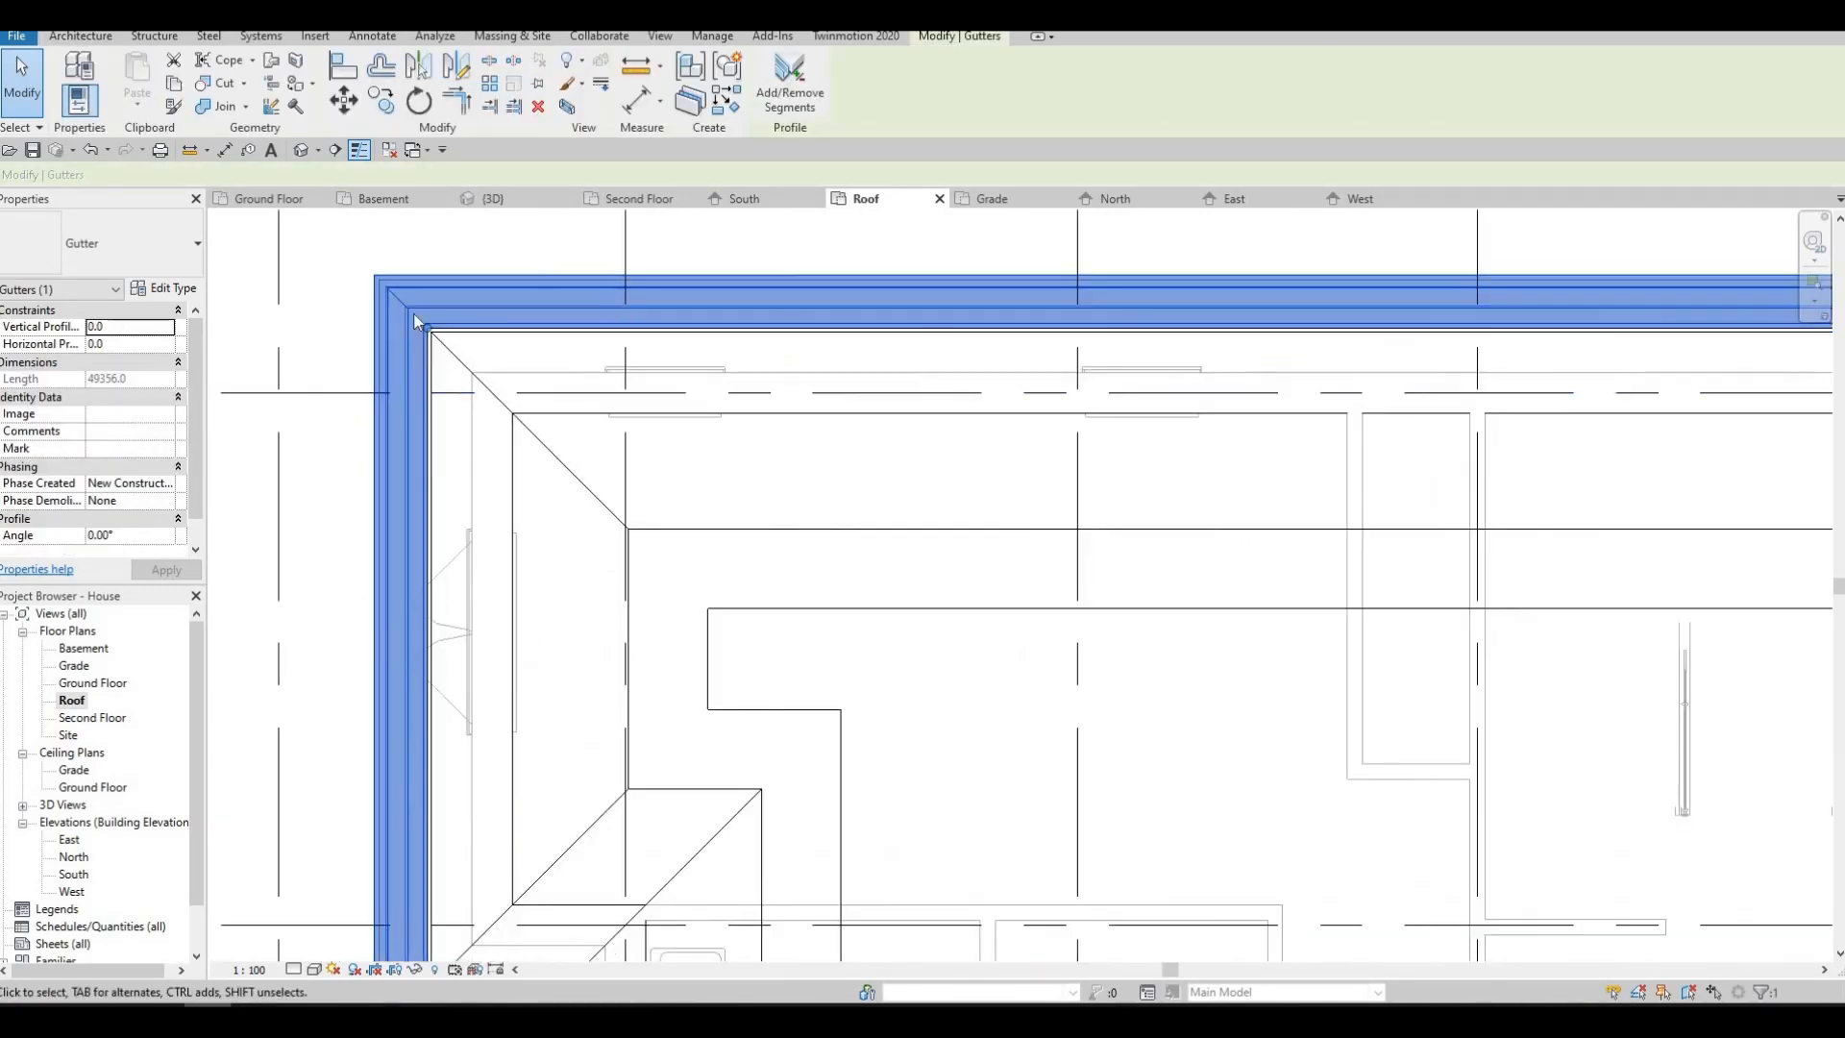
key("Escape")
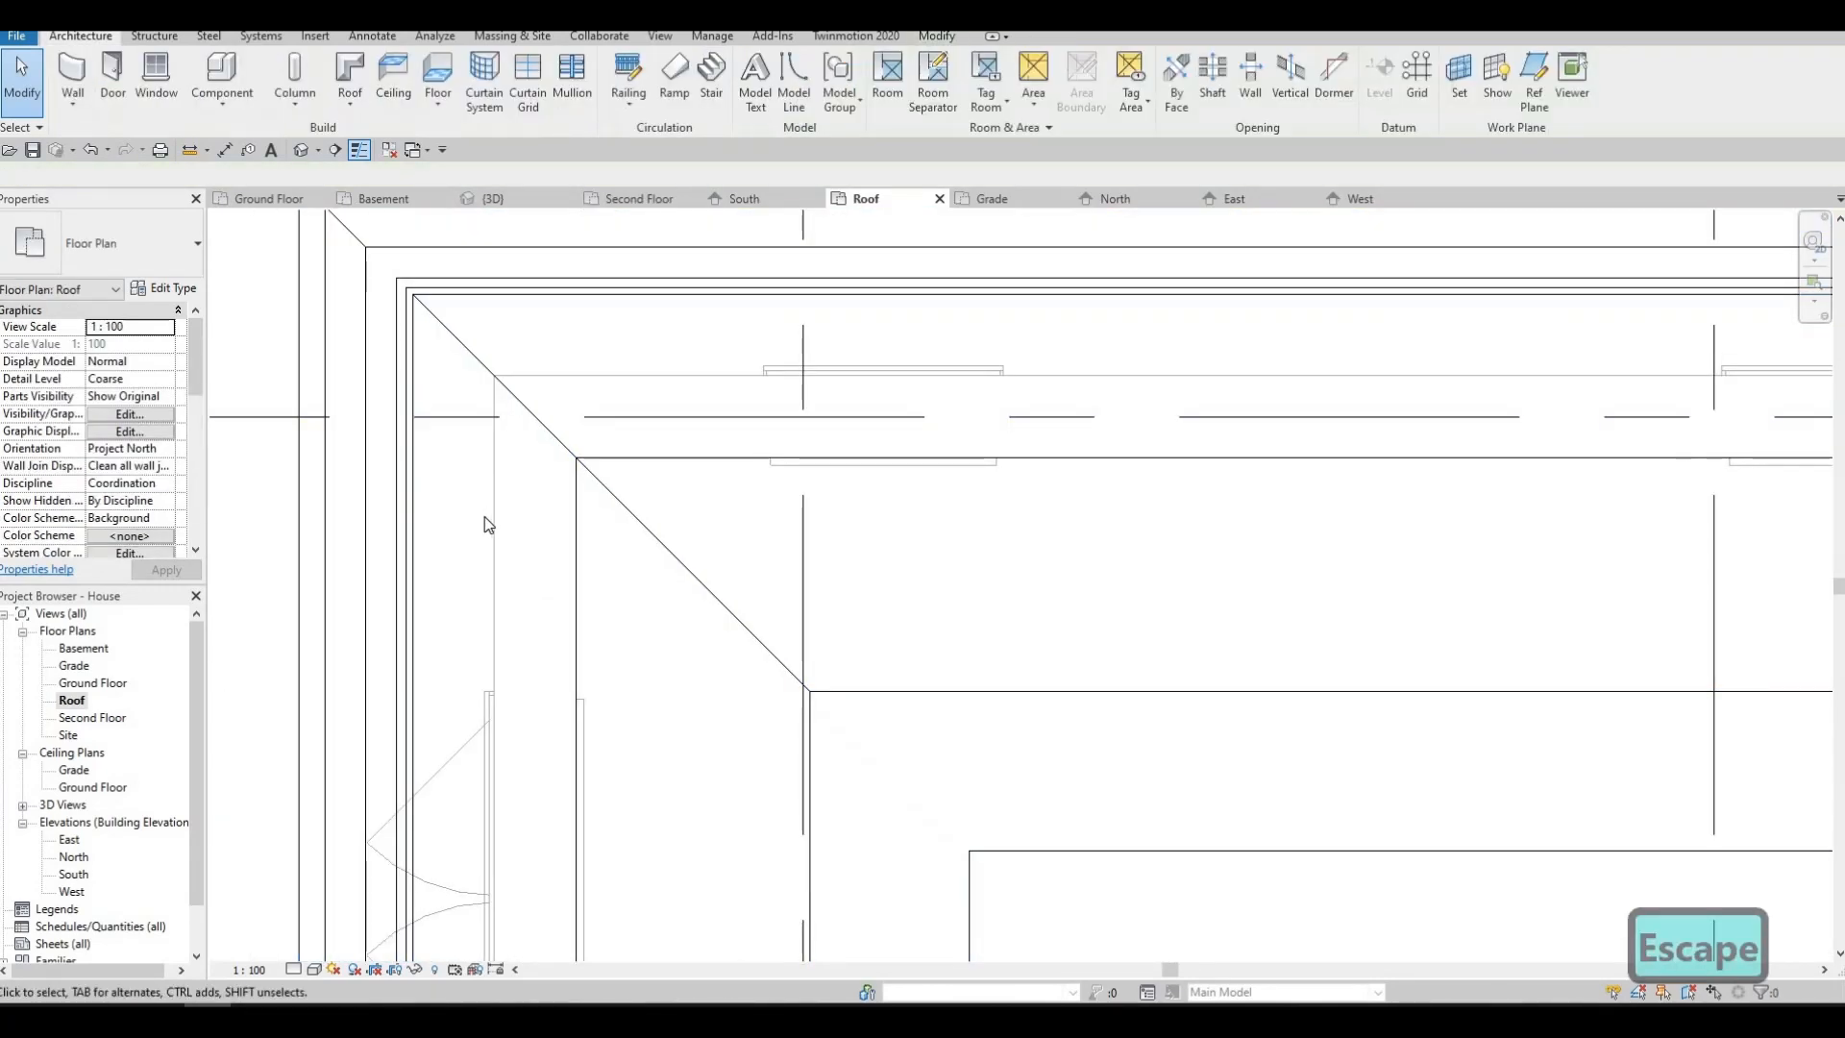
scroll(485, 519, "down", 3)
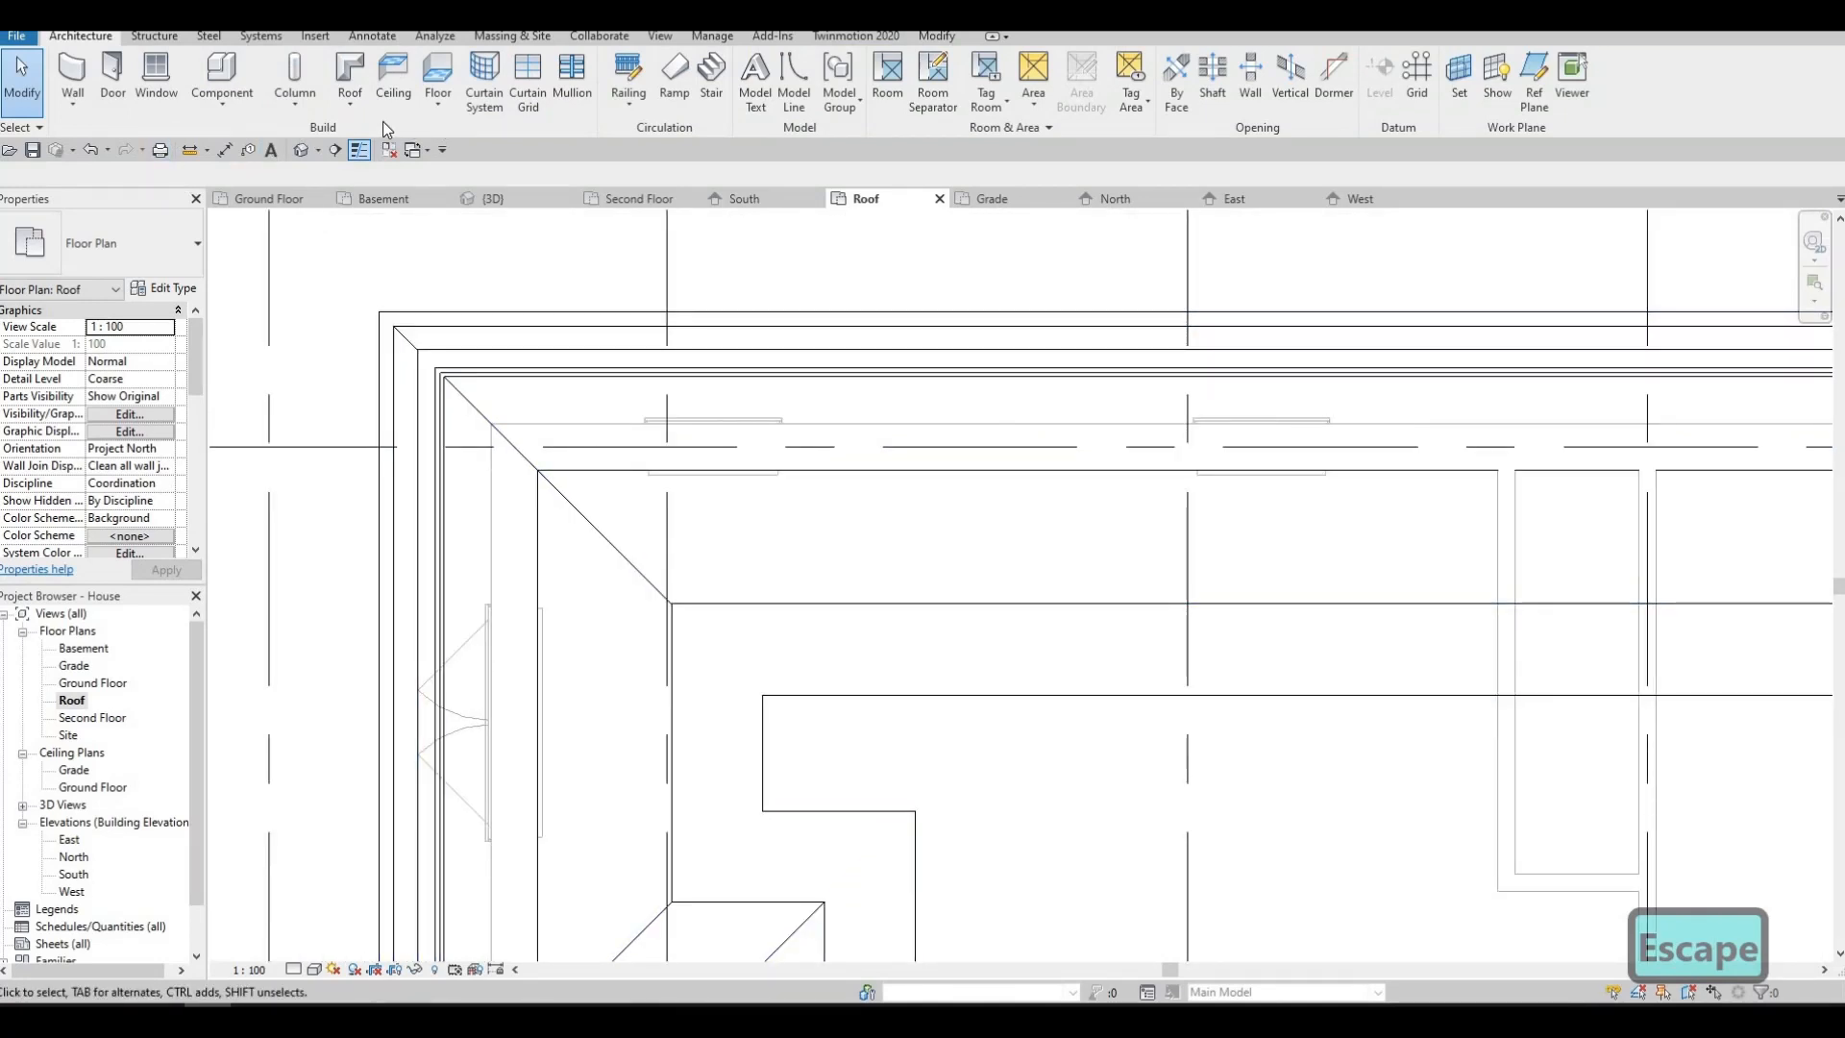
- Start a roof soffit and duplicate its Generic - 300mm type as Soffits
left_click(350, 102)
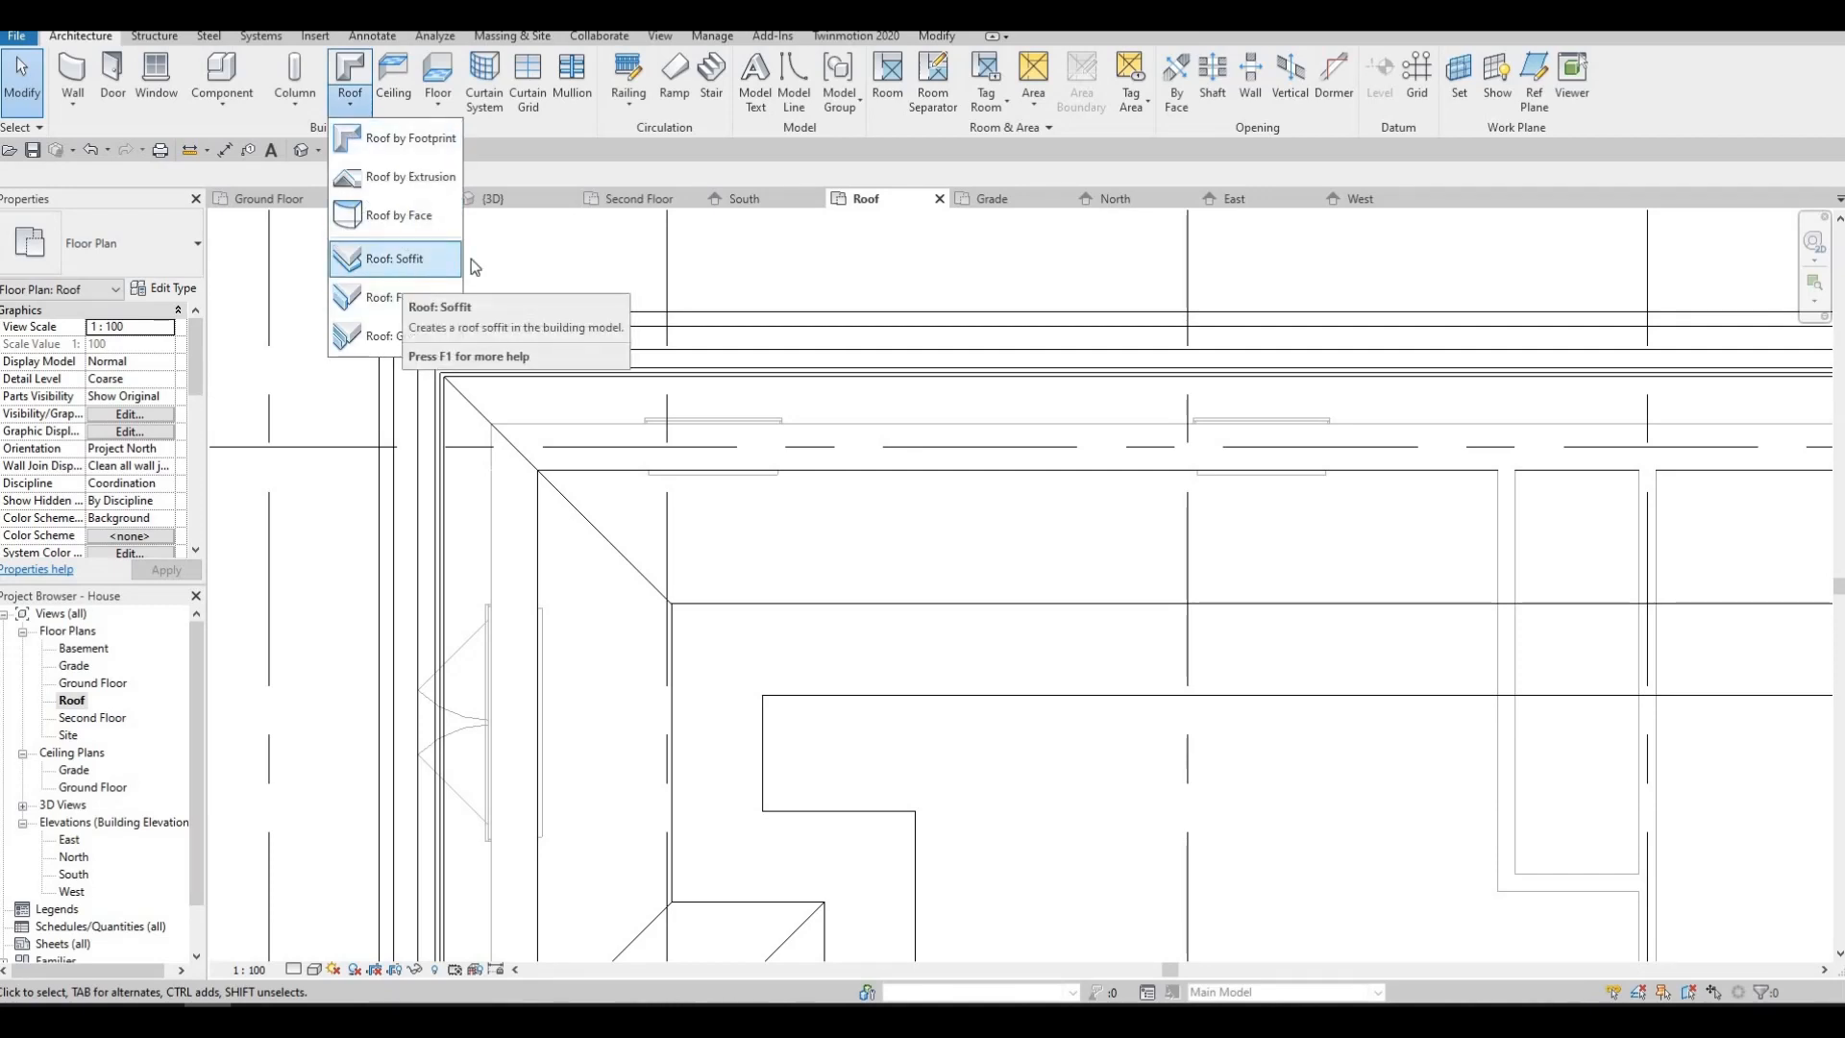
left_click(396, 259)
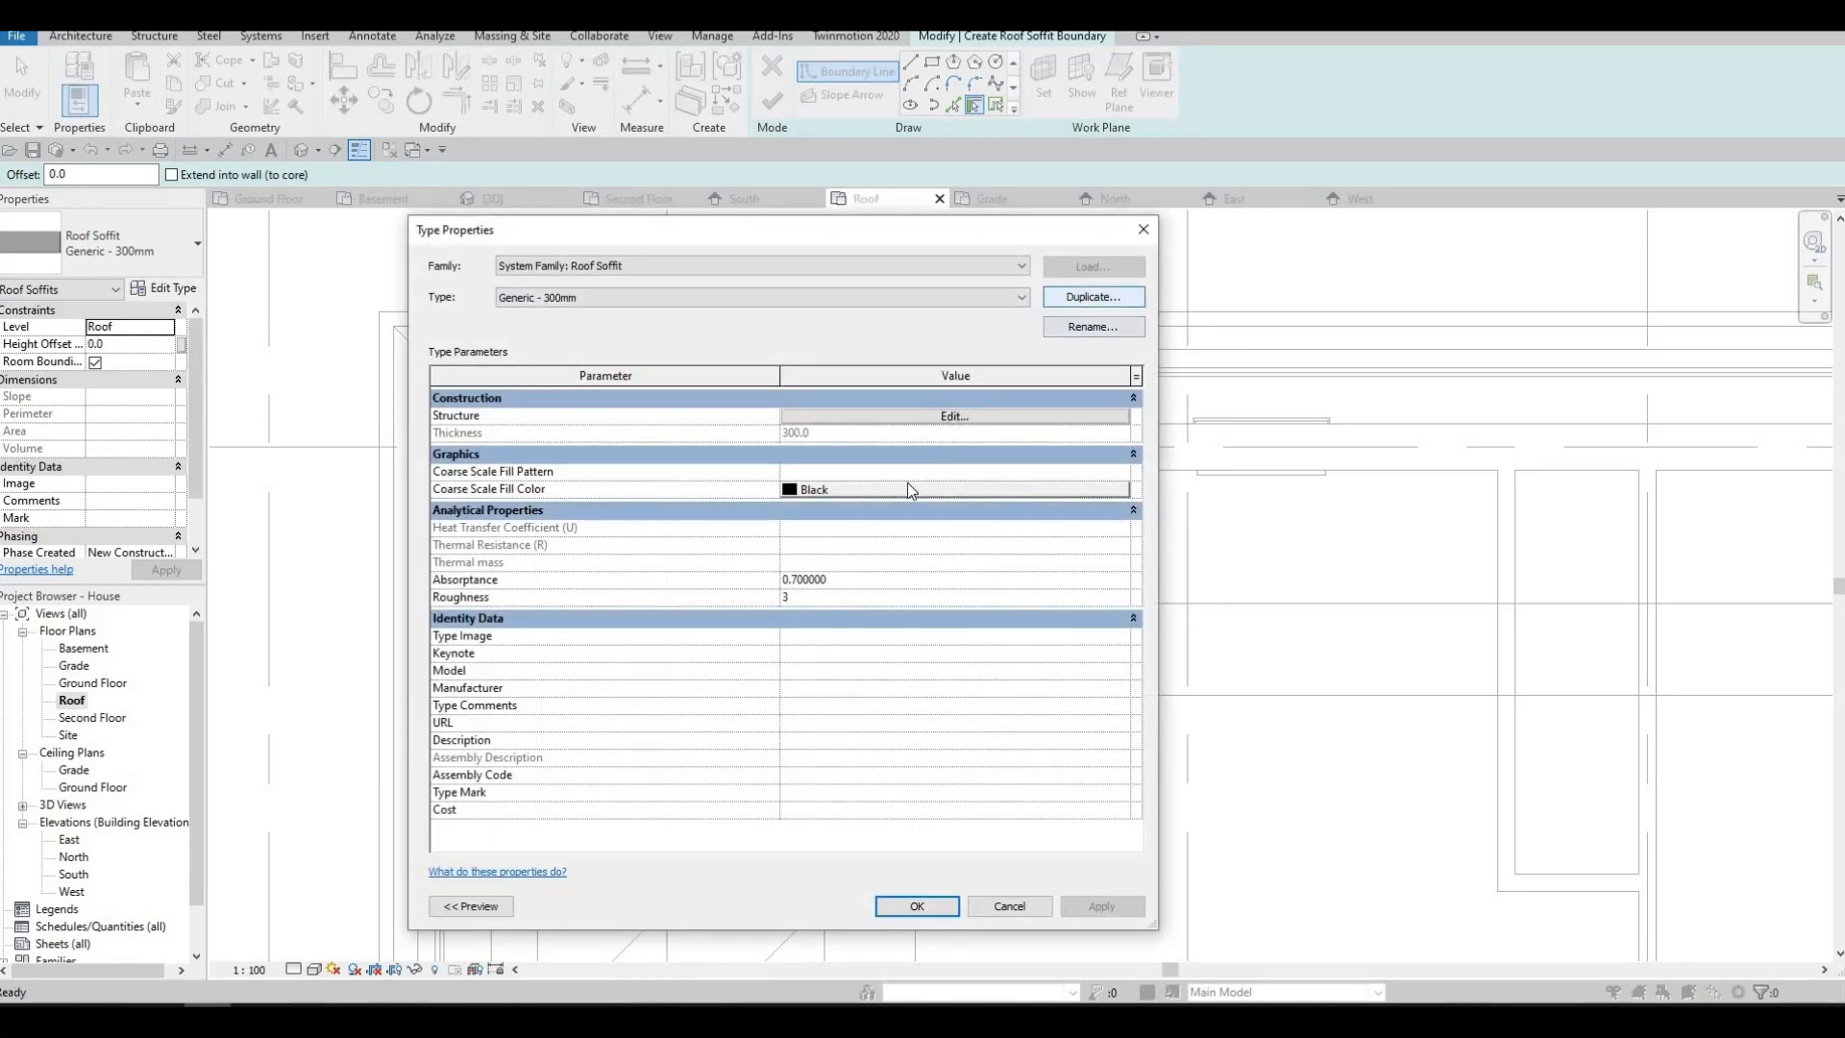
type("Soffits")
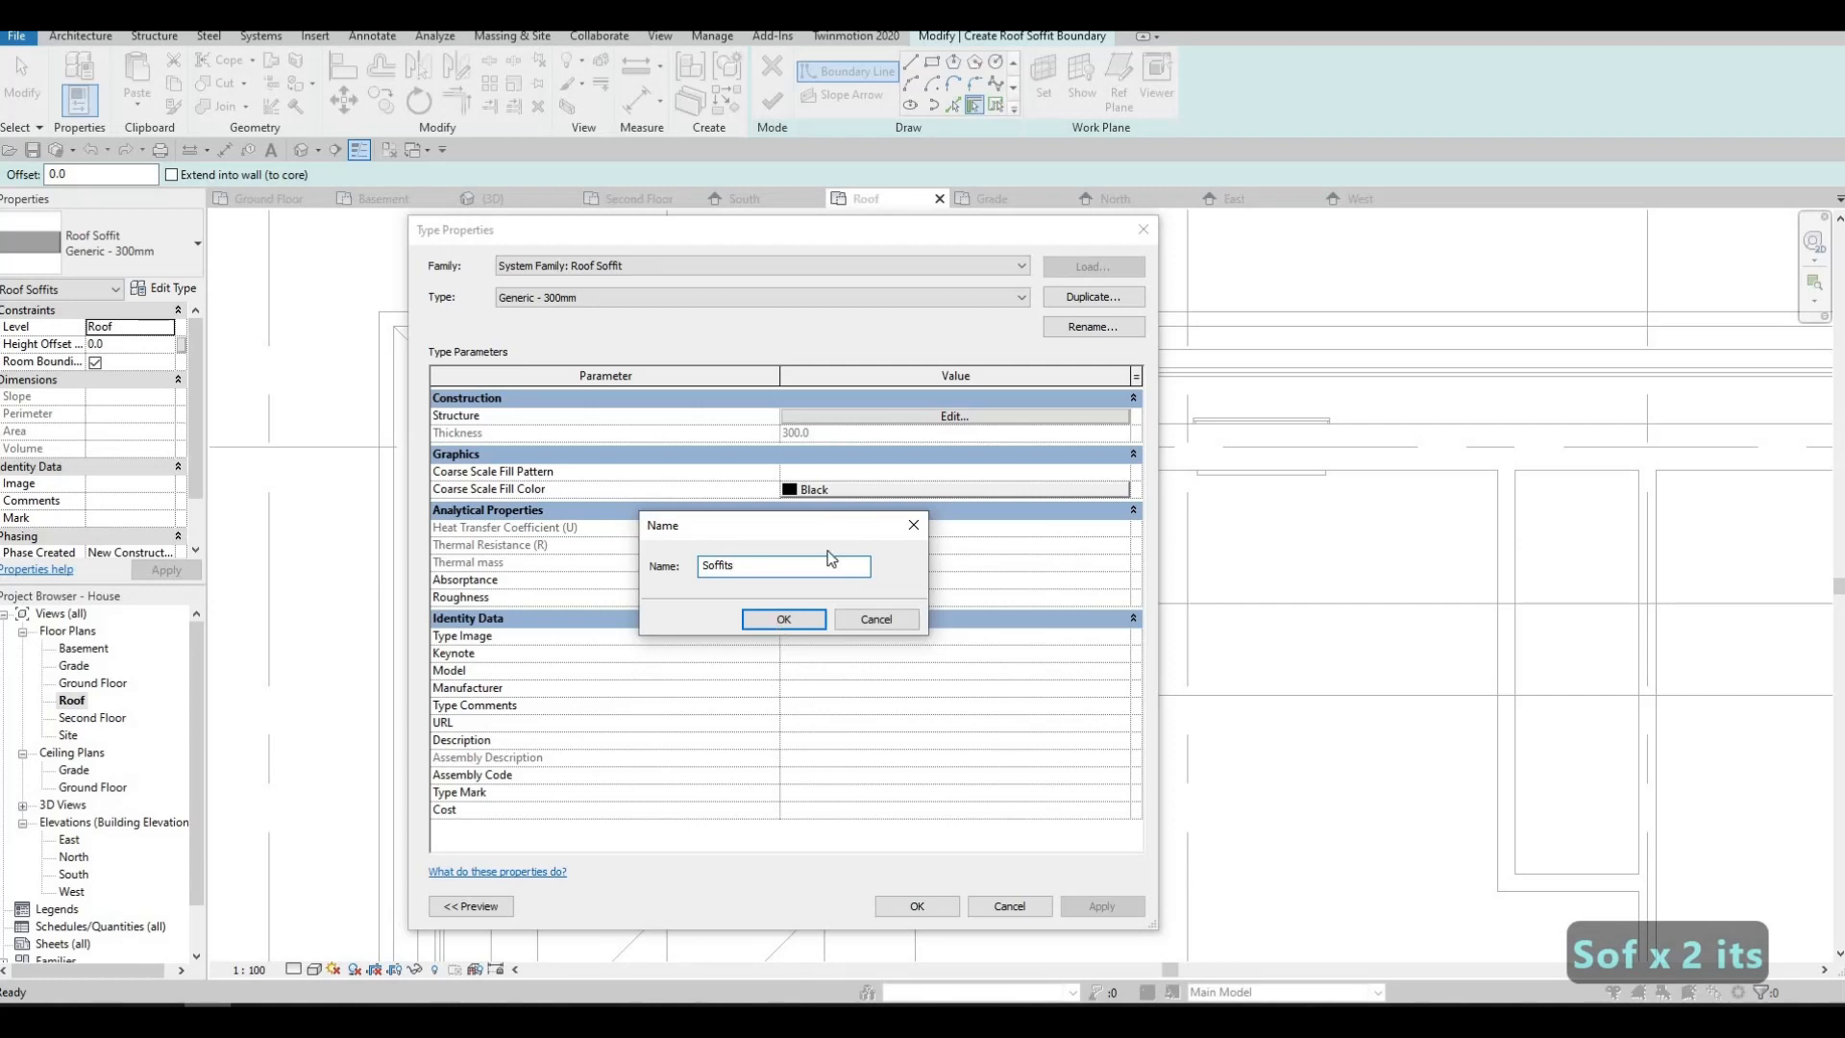
key("Return")
- Open the material selection for the Soffits type's structure layer and search the project materials for stud
left_click(902, 417)
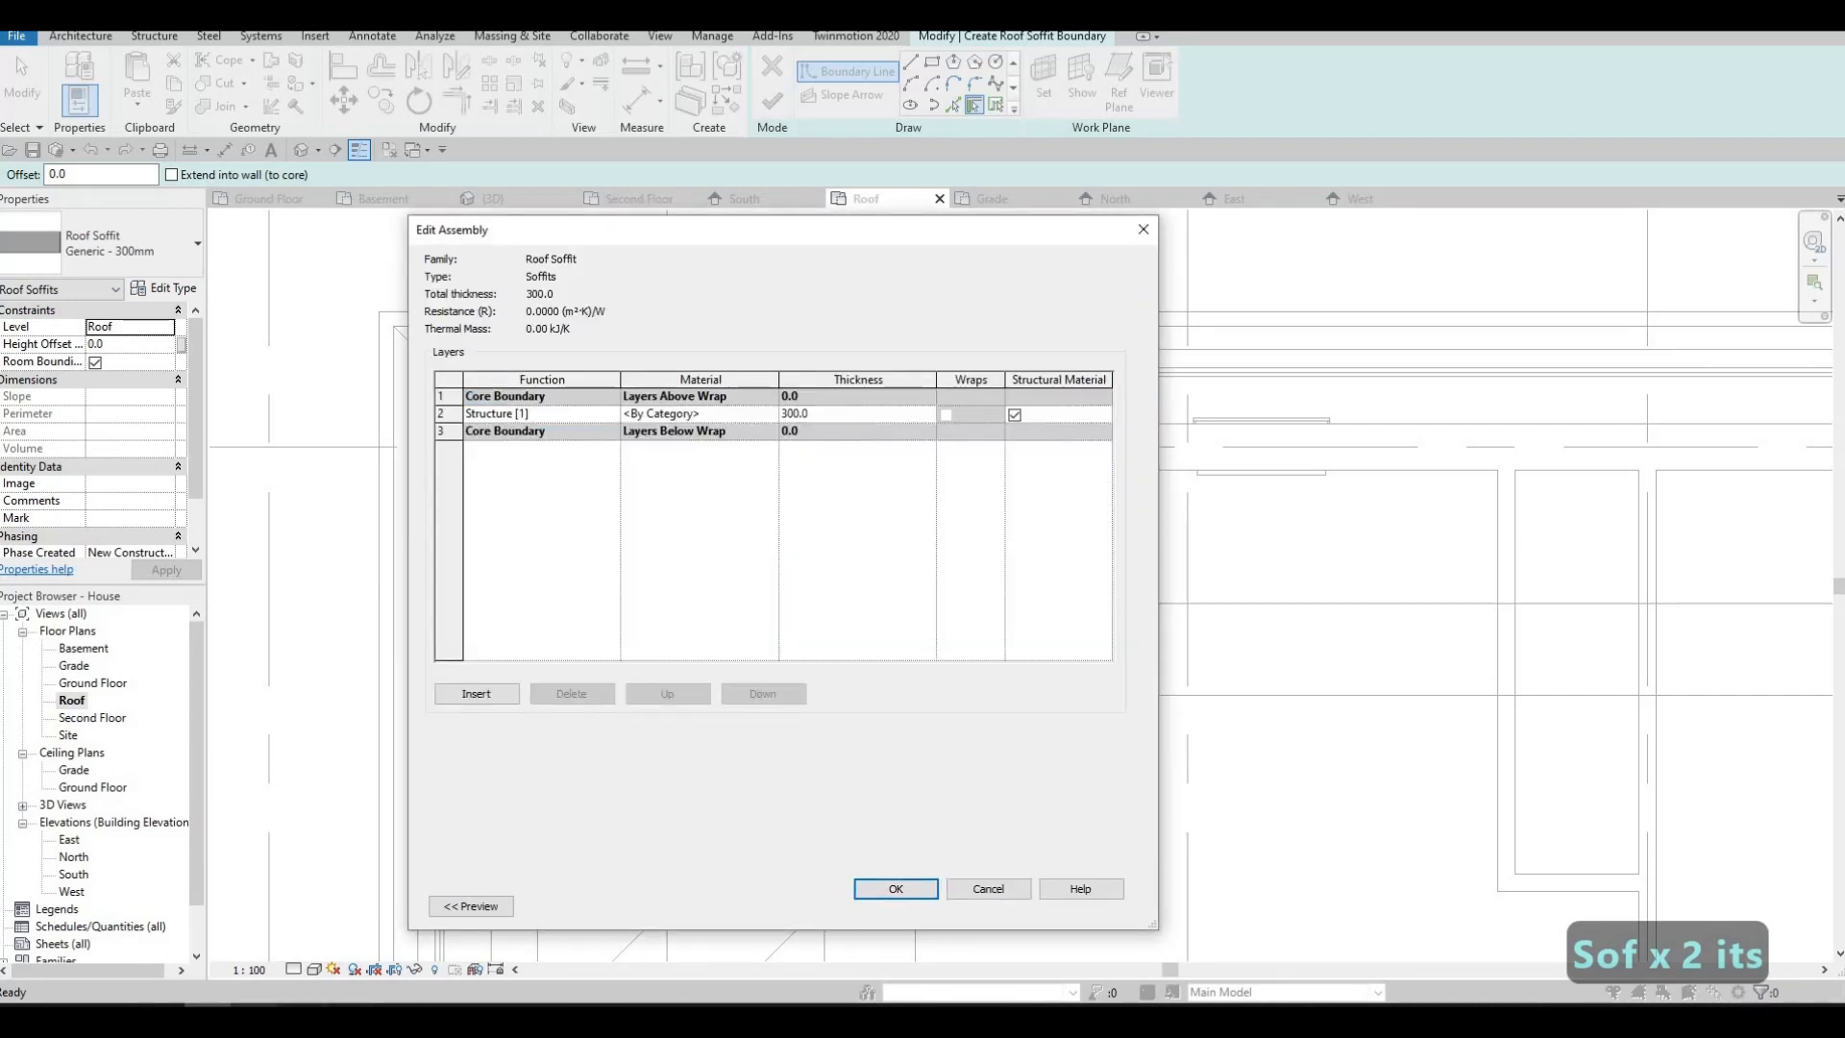
left_click(255, 1018)
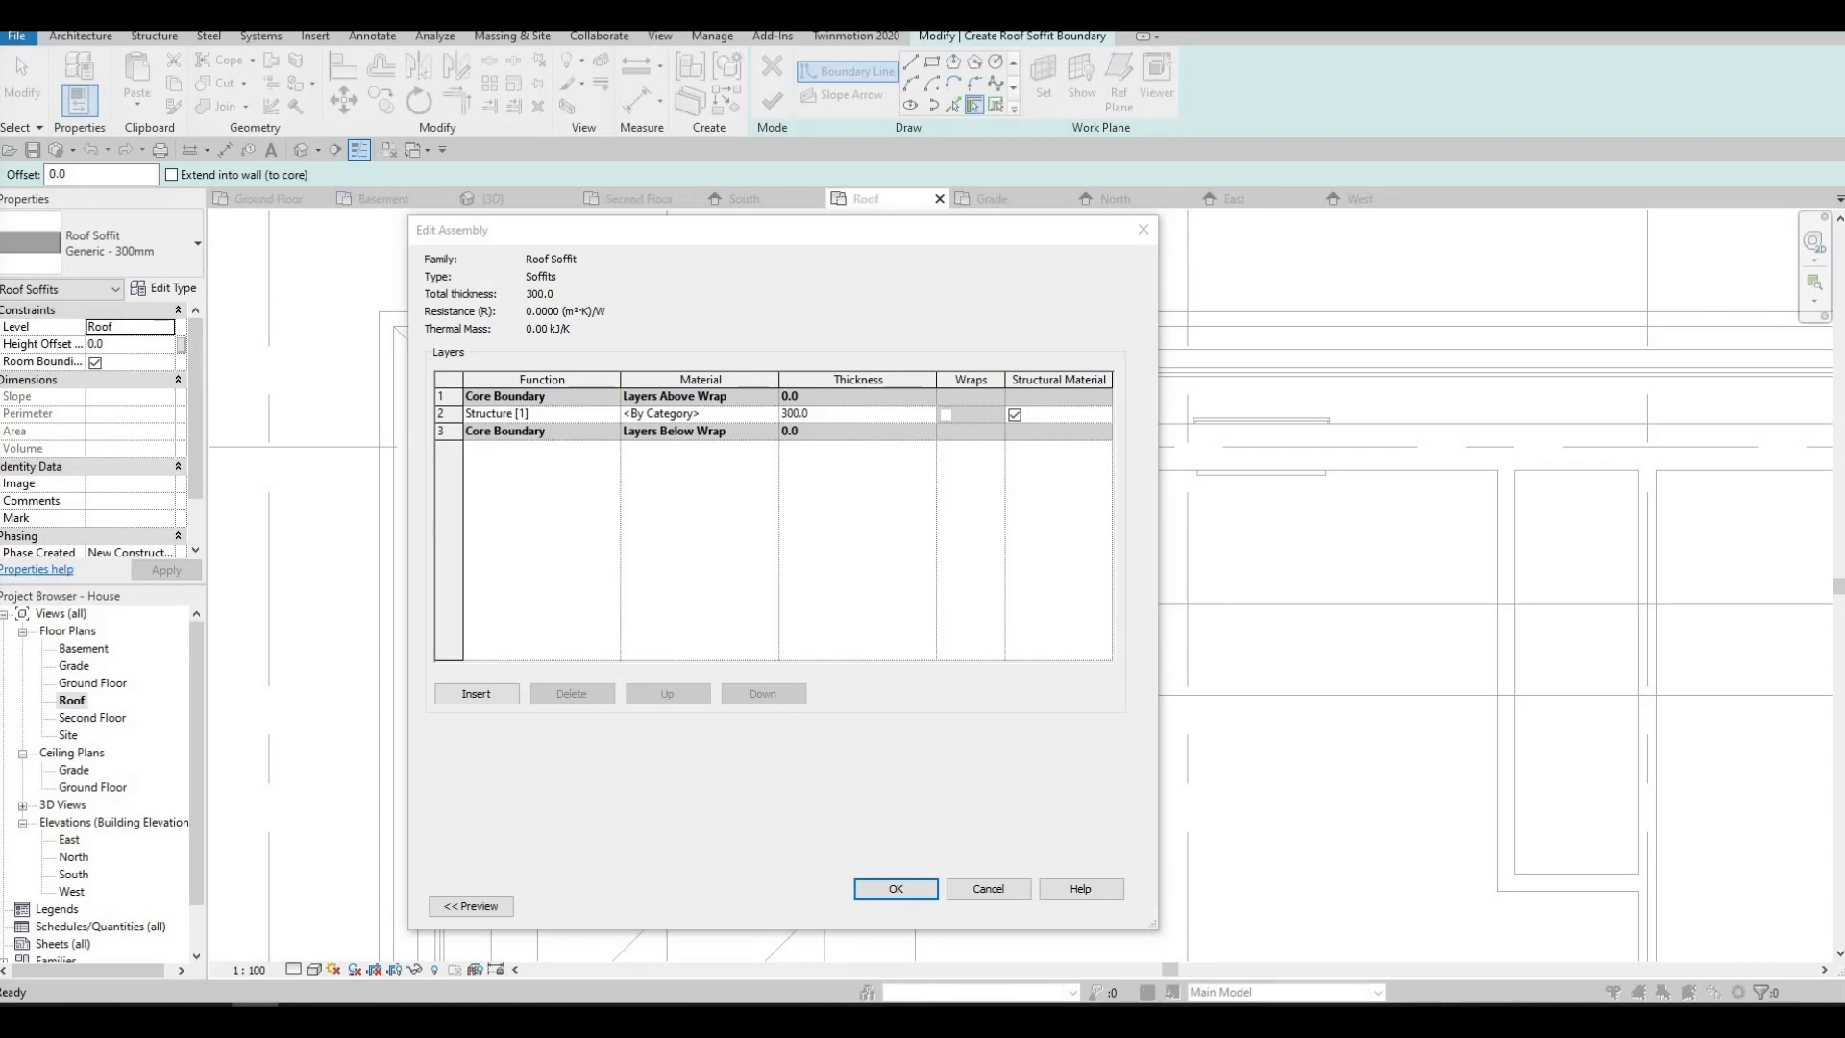
left_click(730, 418)
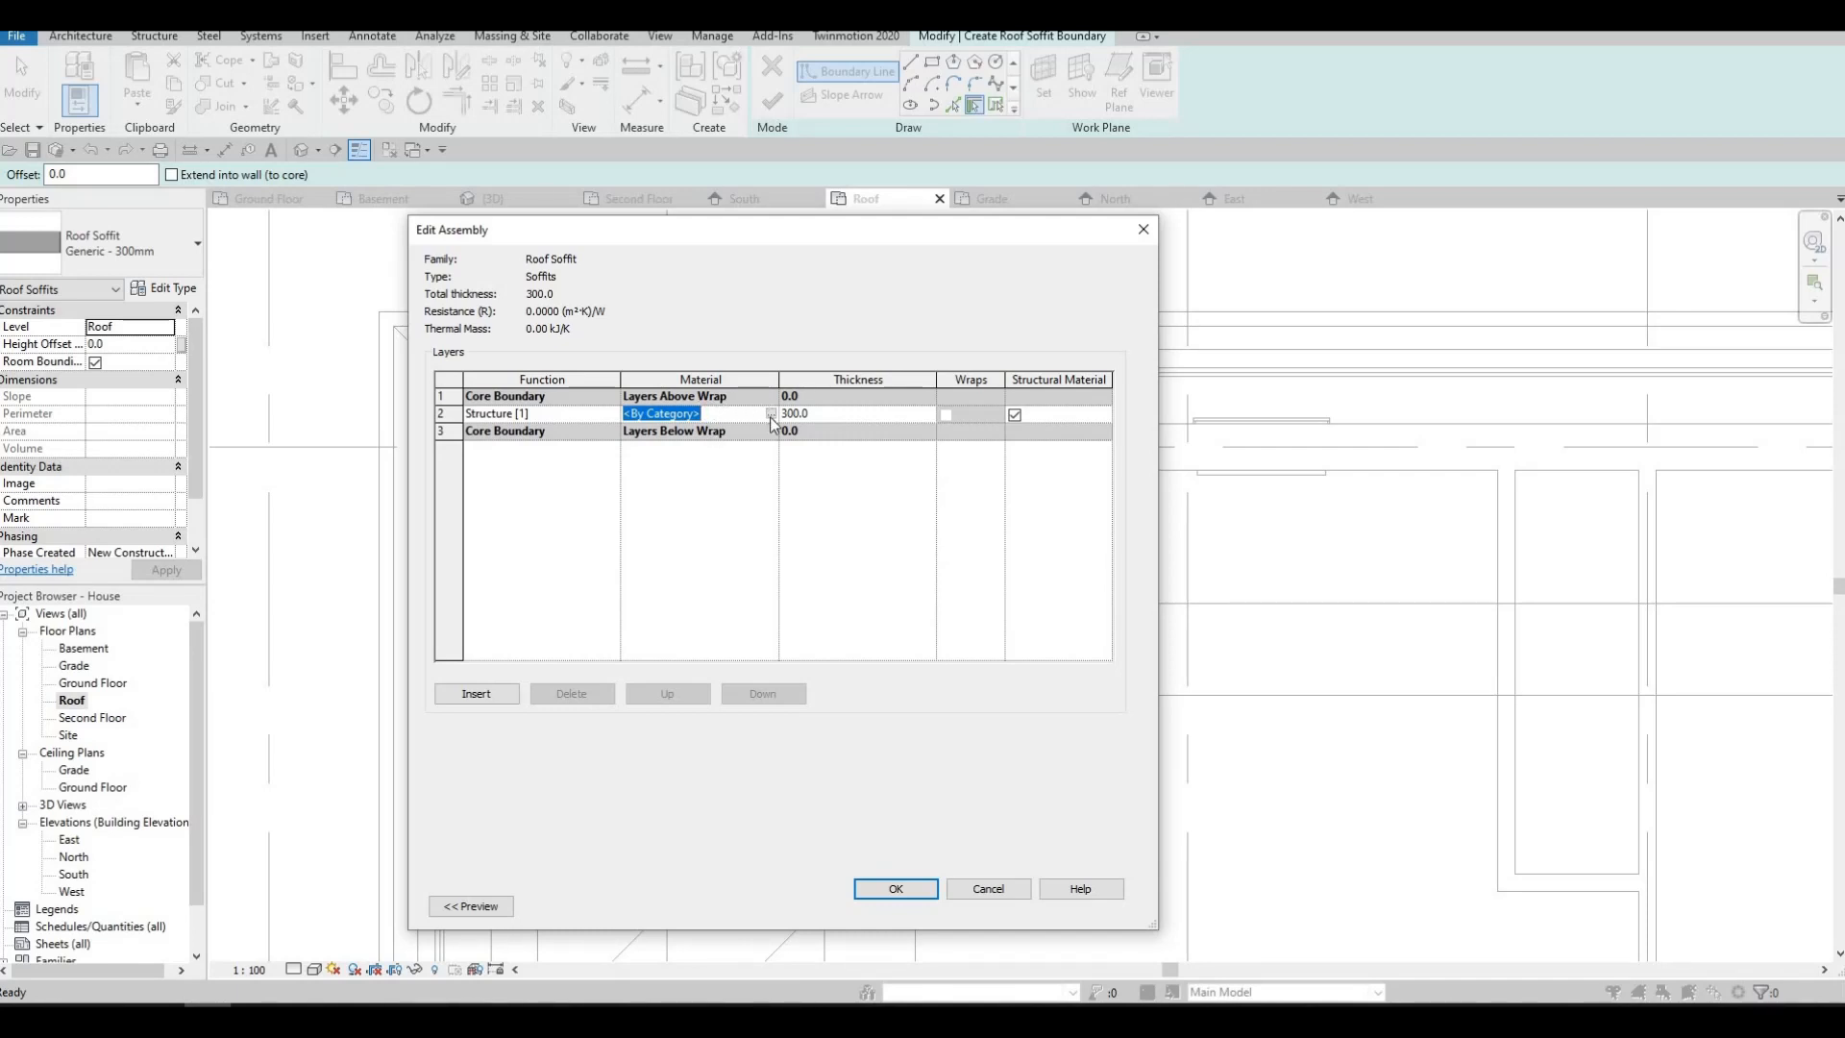
left_click(771, 414)
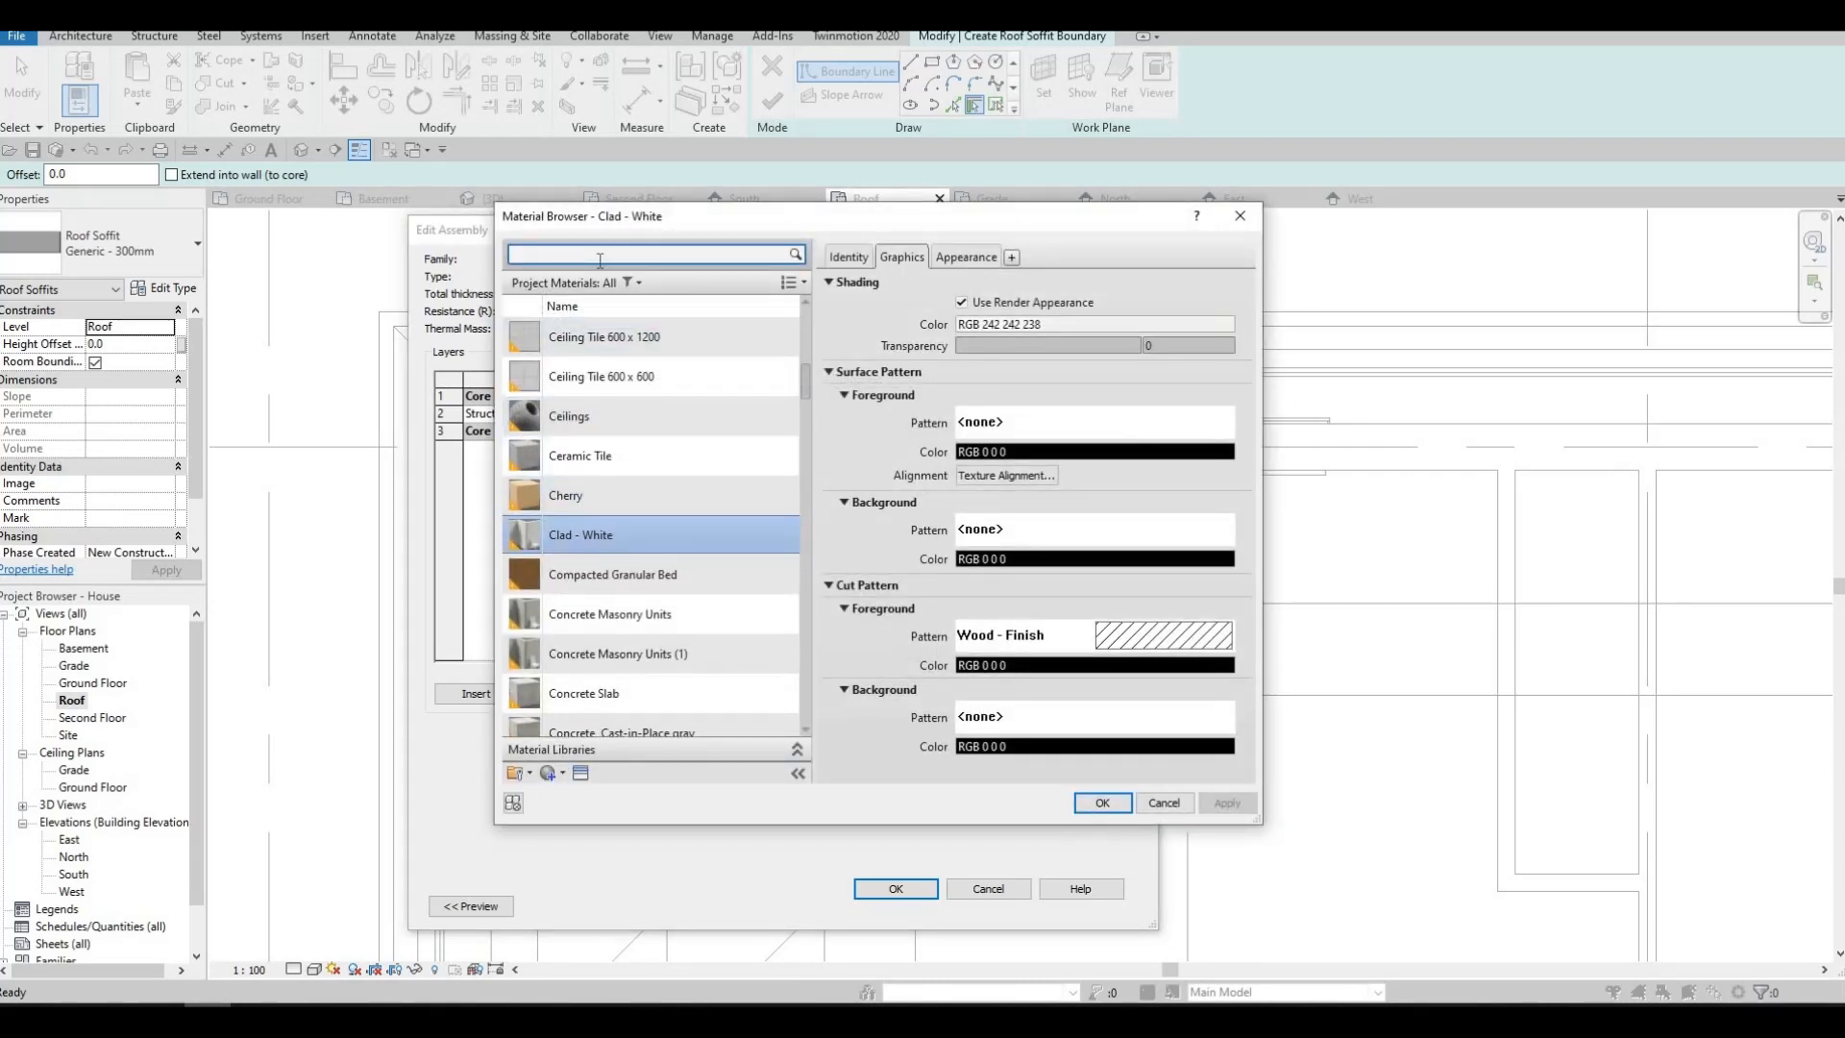
type("woo")
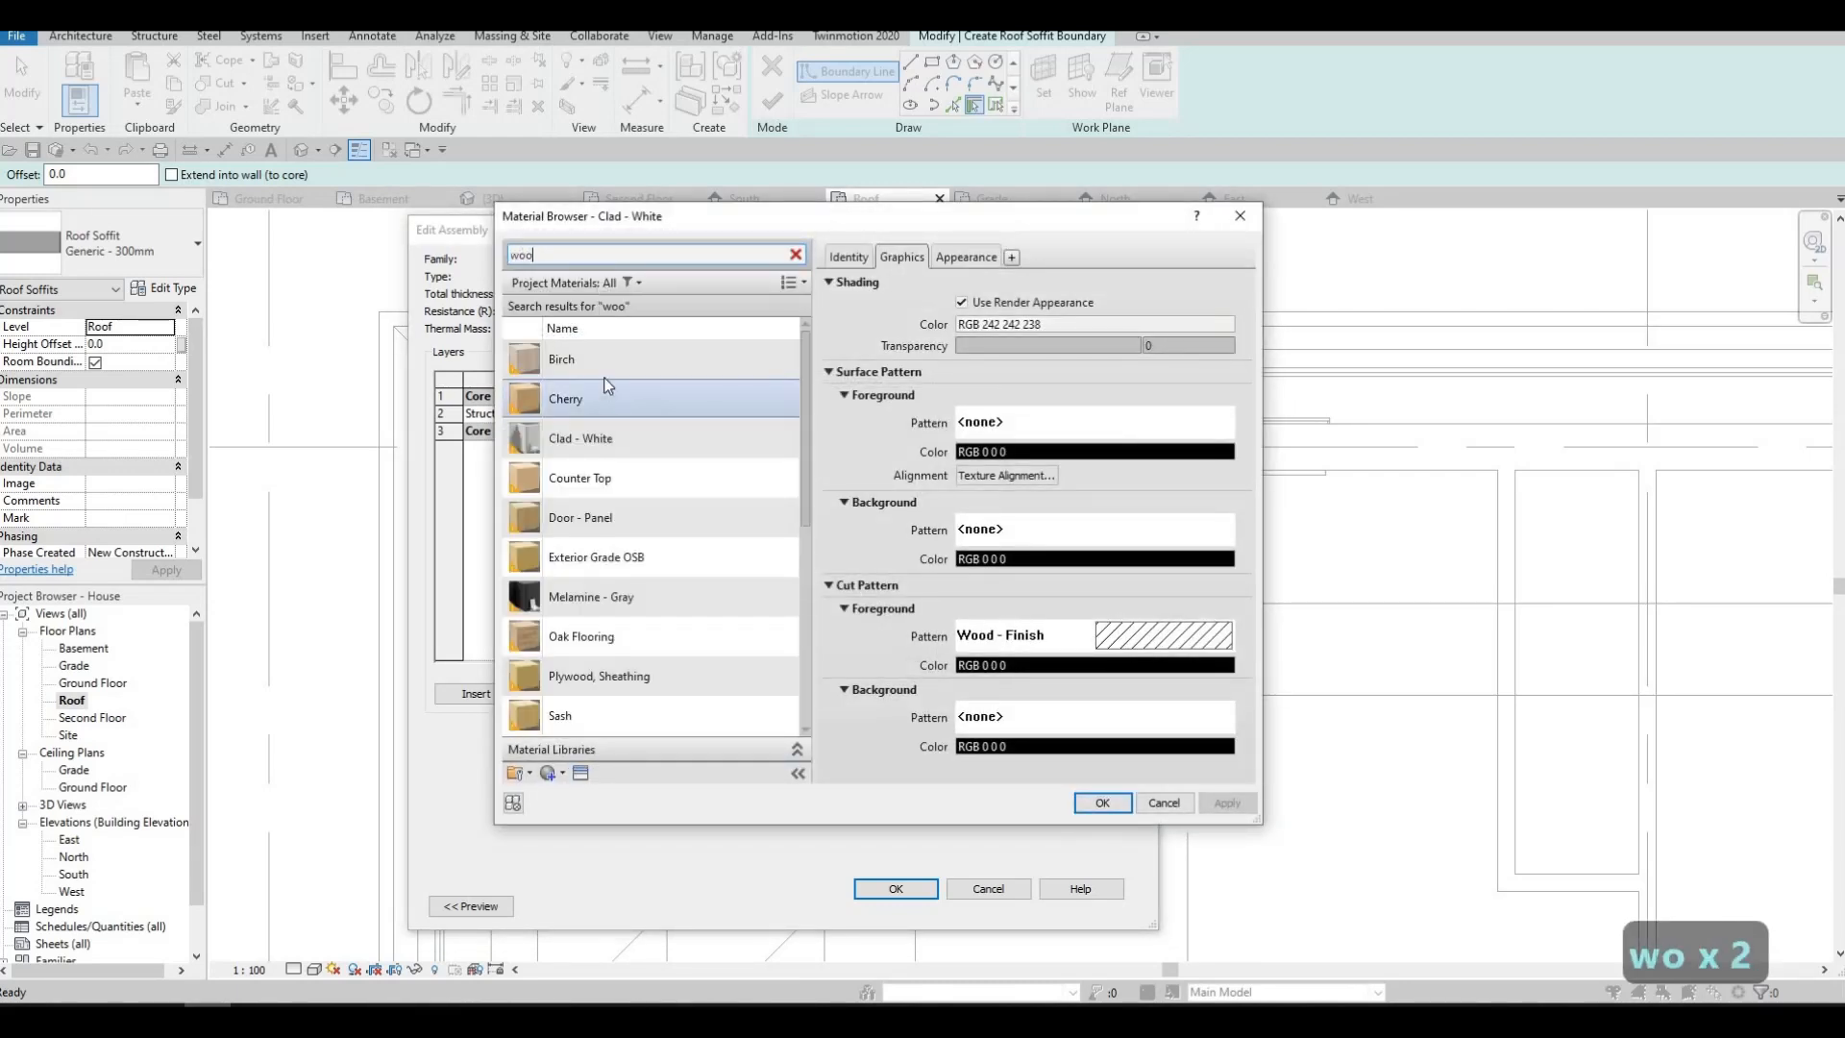
key("BackSpace")
key("BackSpace")
key("BackSpace")
key("BackSpace")
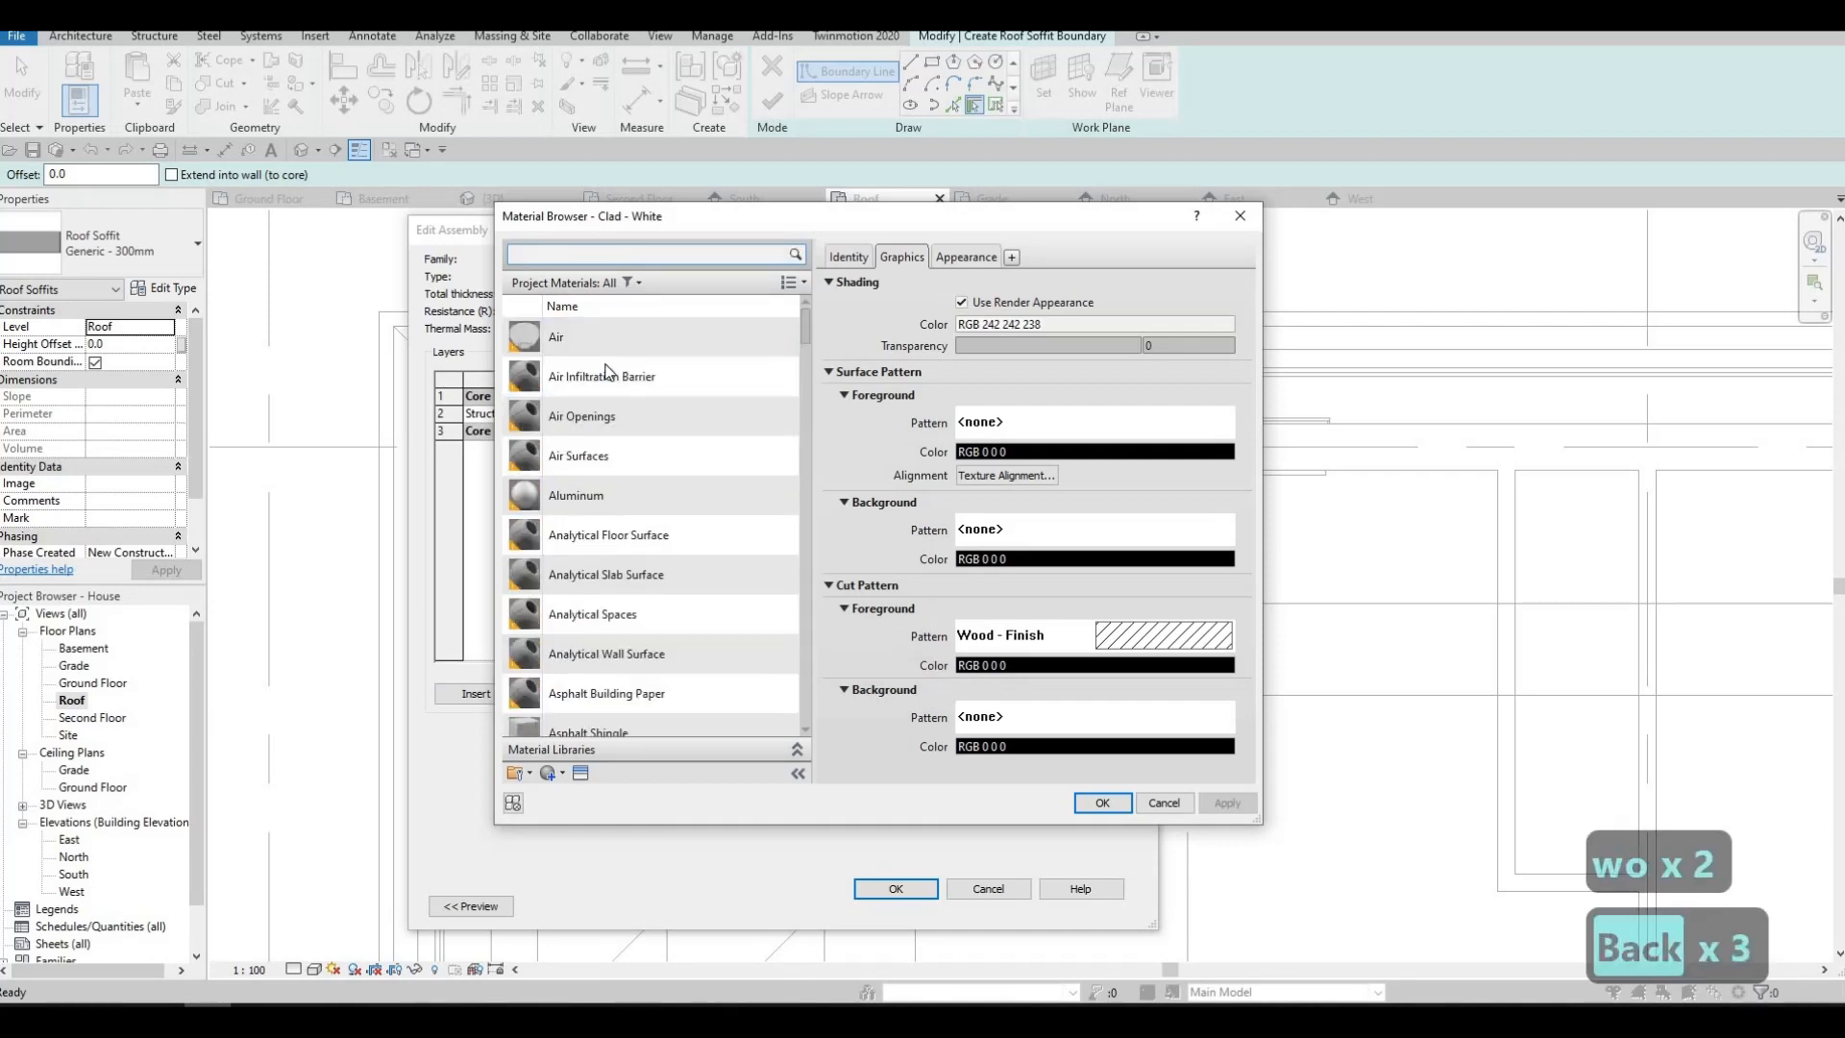
type("stud")
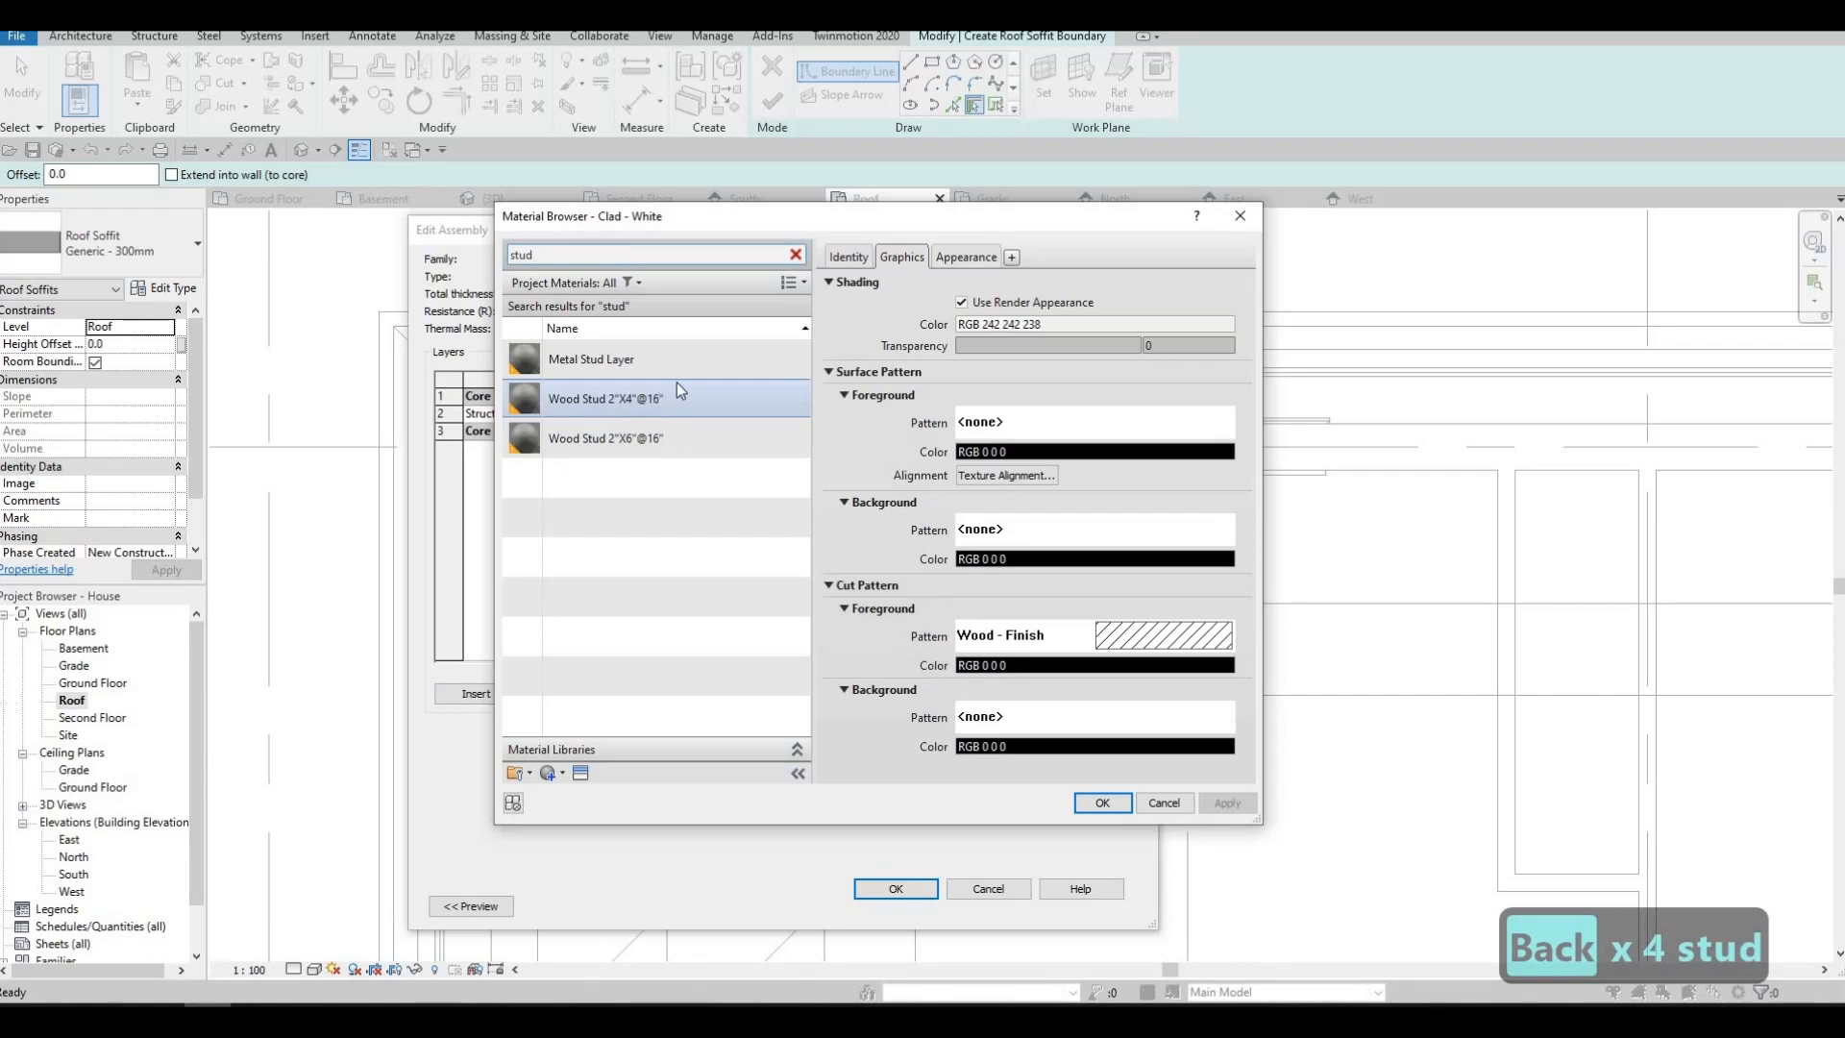
left_click(609, 413)
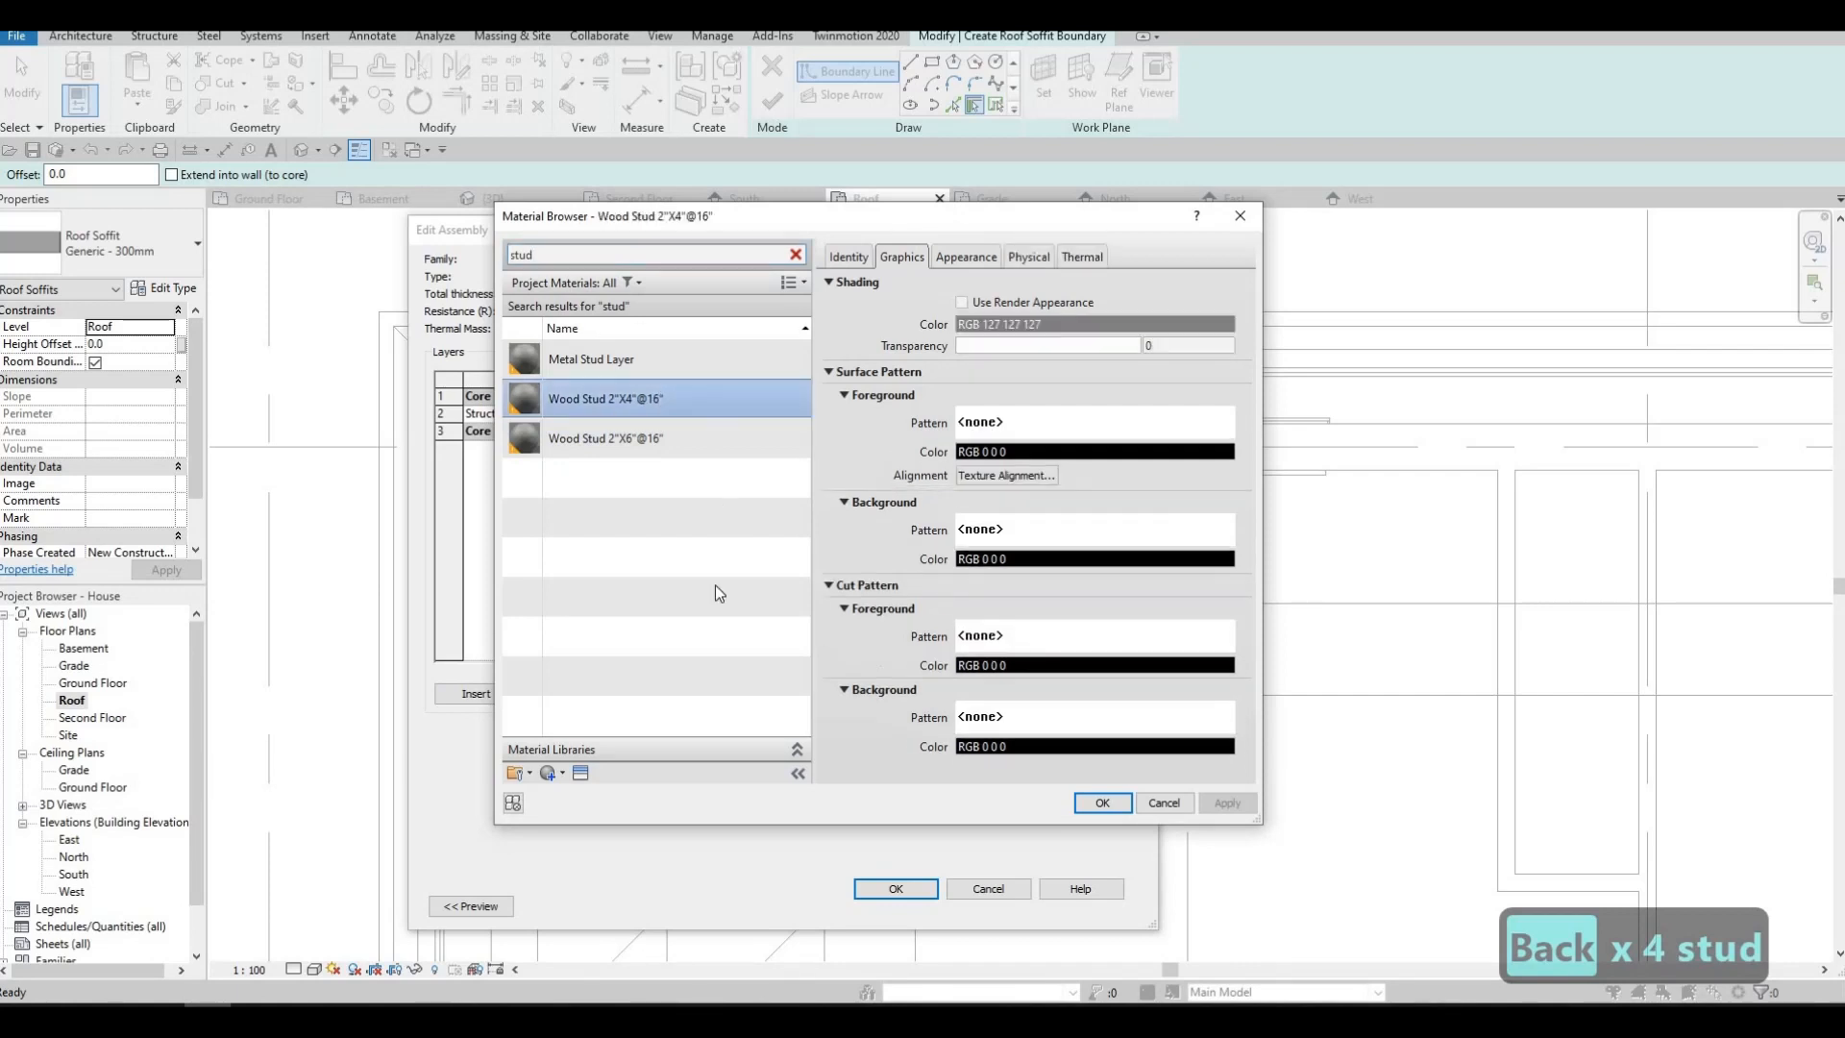
left_click(564, 775)
key("Return")
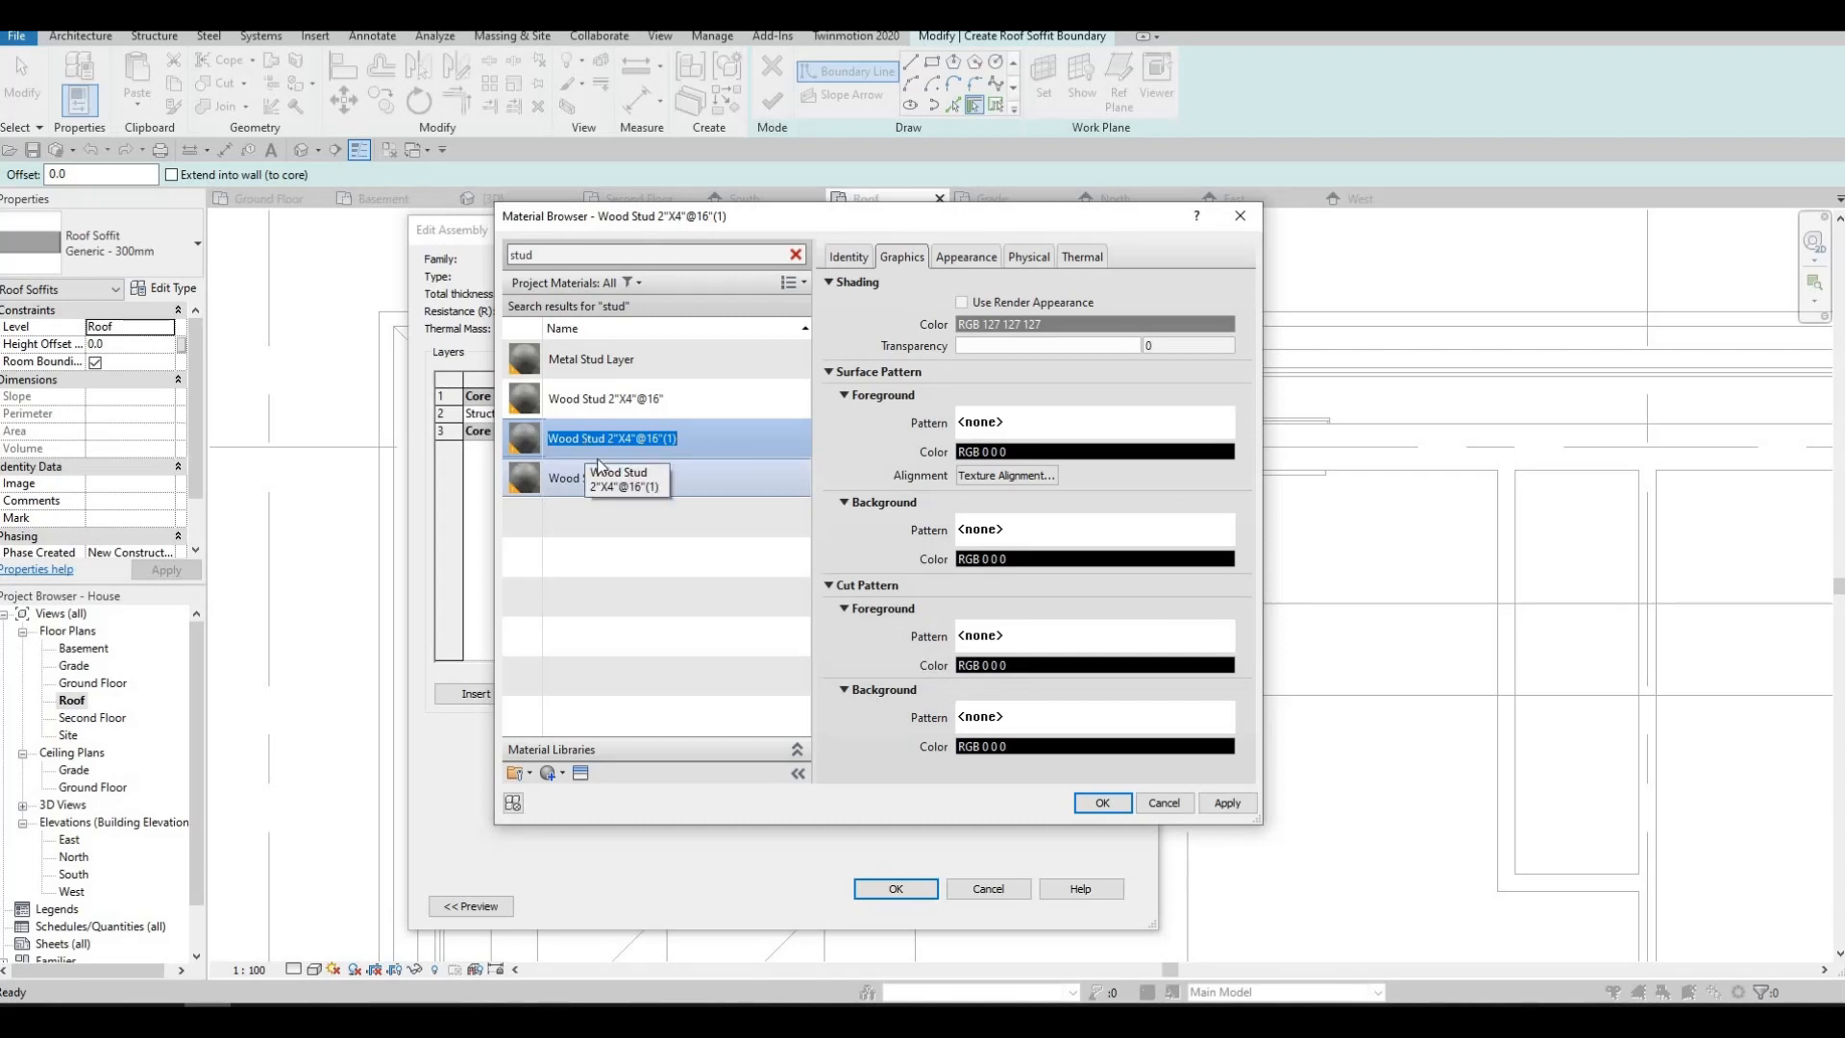
left_click(604, 439)
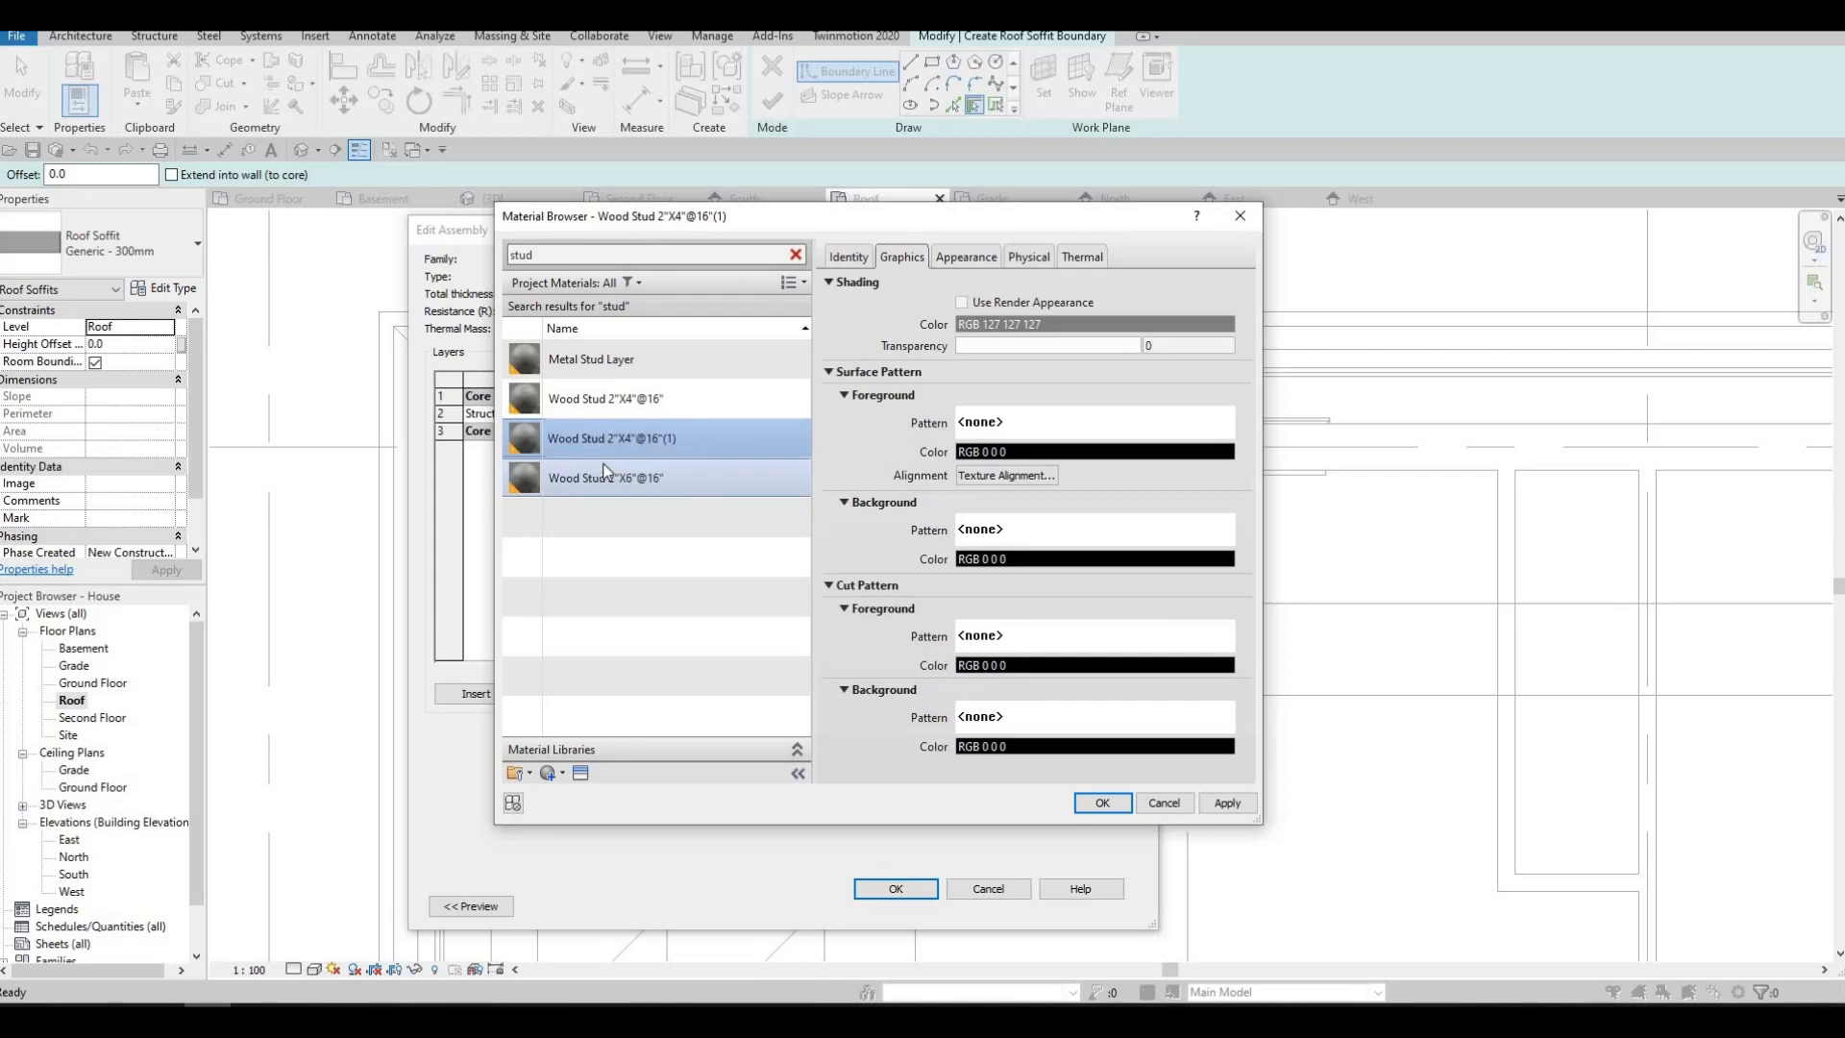
key("BackSpace")
key("BackSpace")
key("BackSpace")
key("BackSpace")
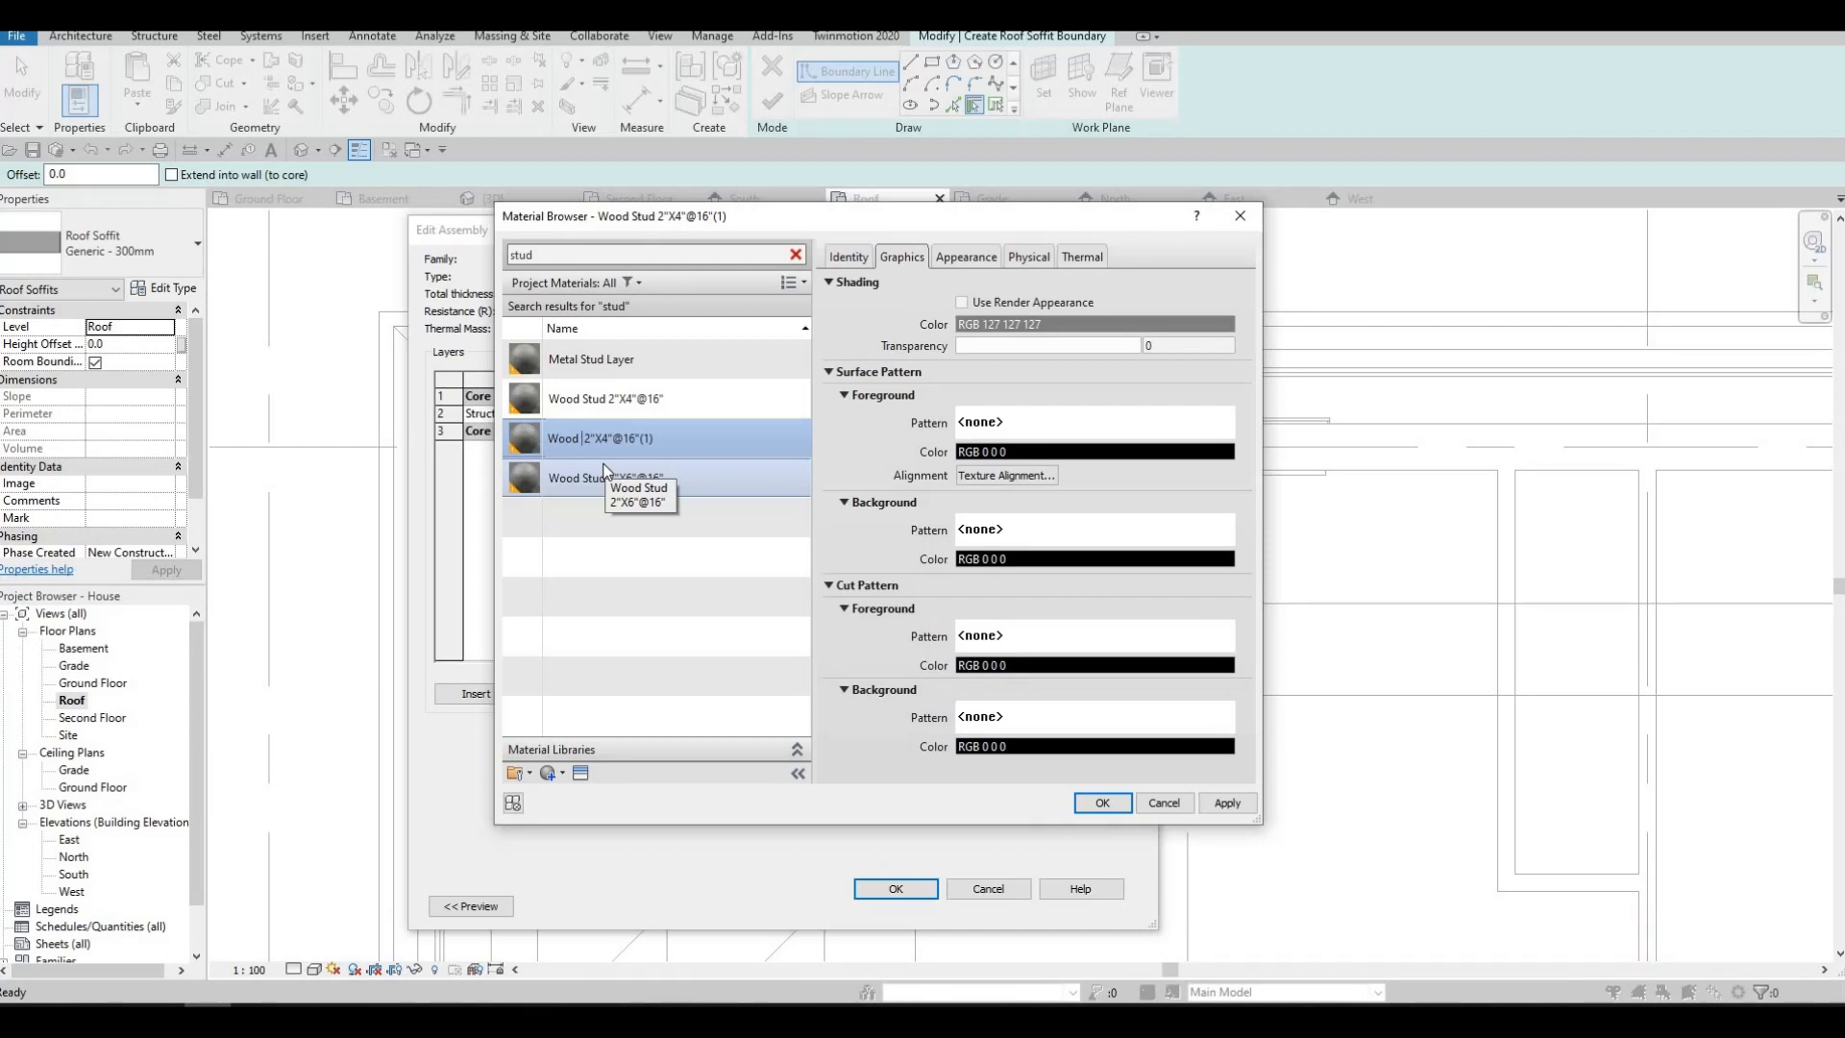
key("Right")
key("Right")
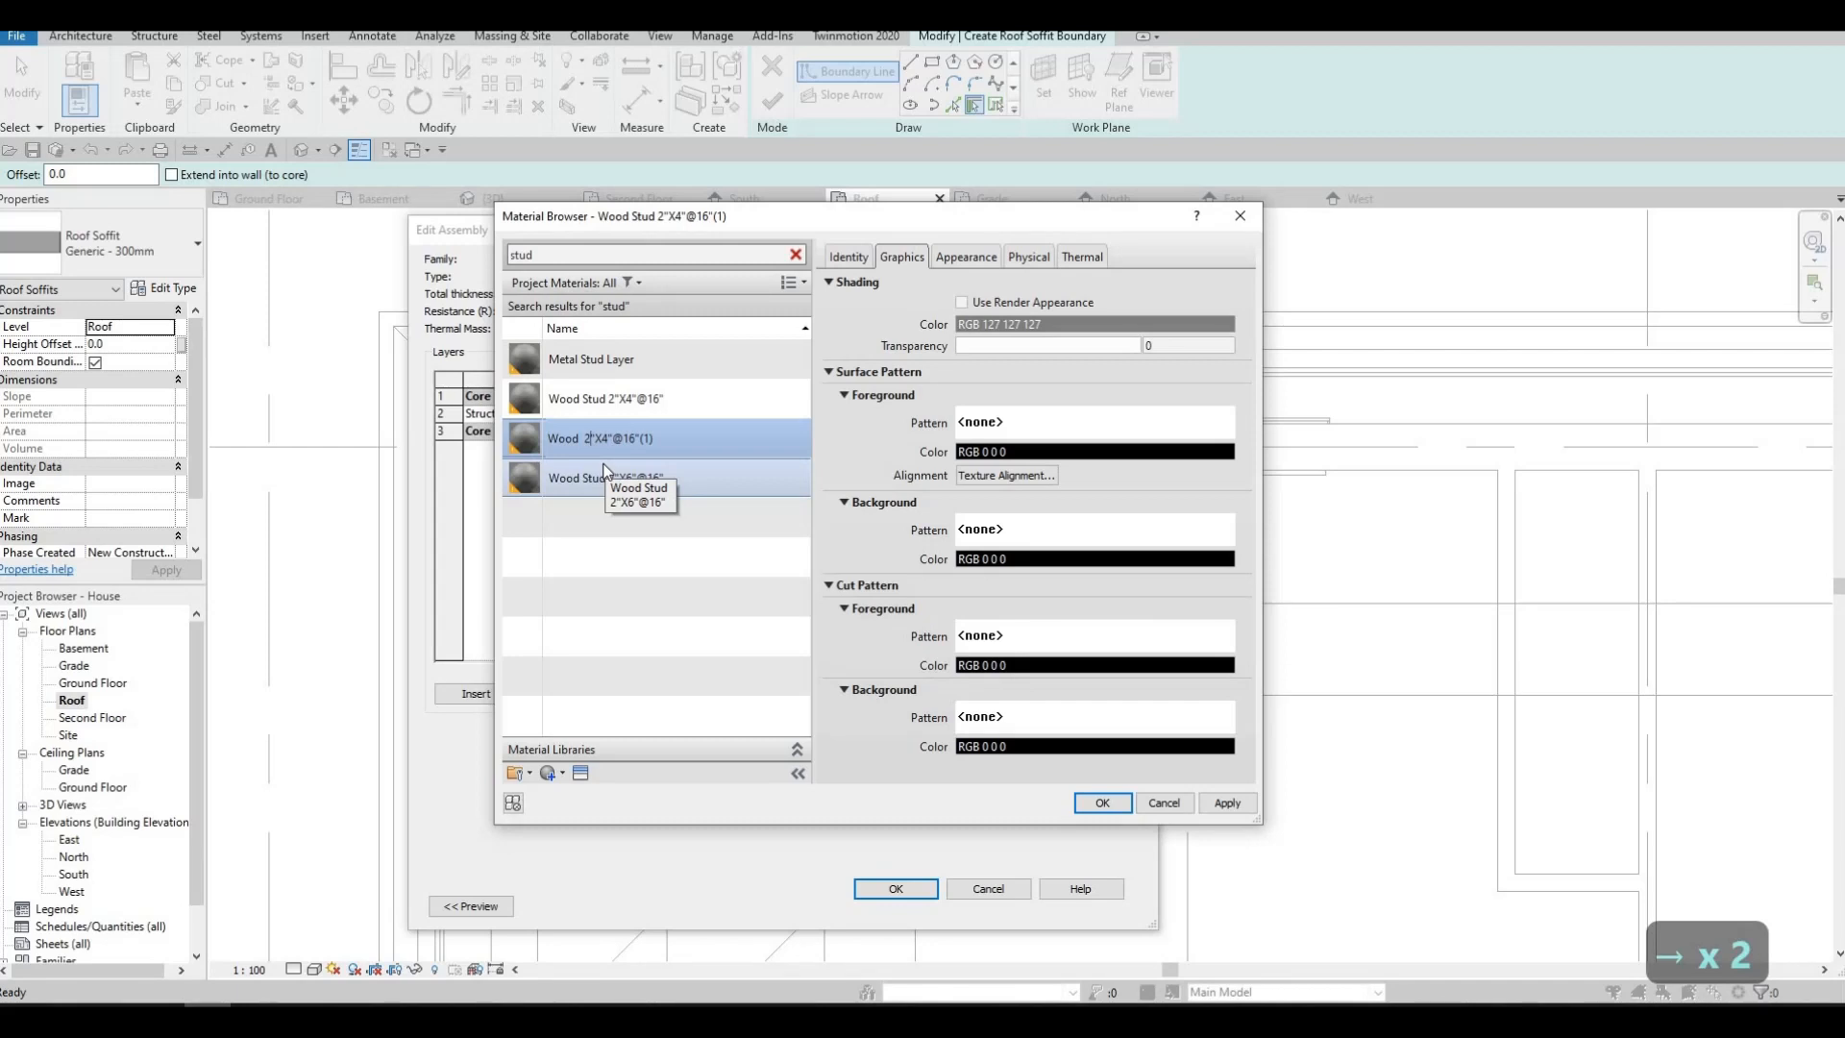
key("BackSpace")
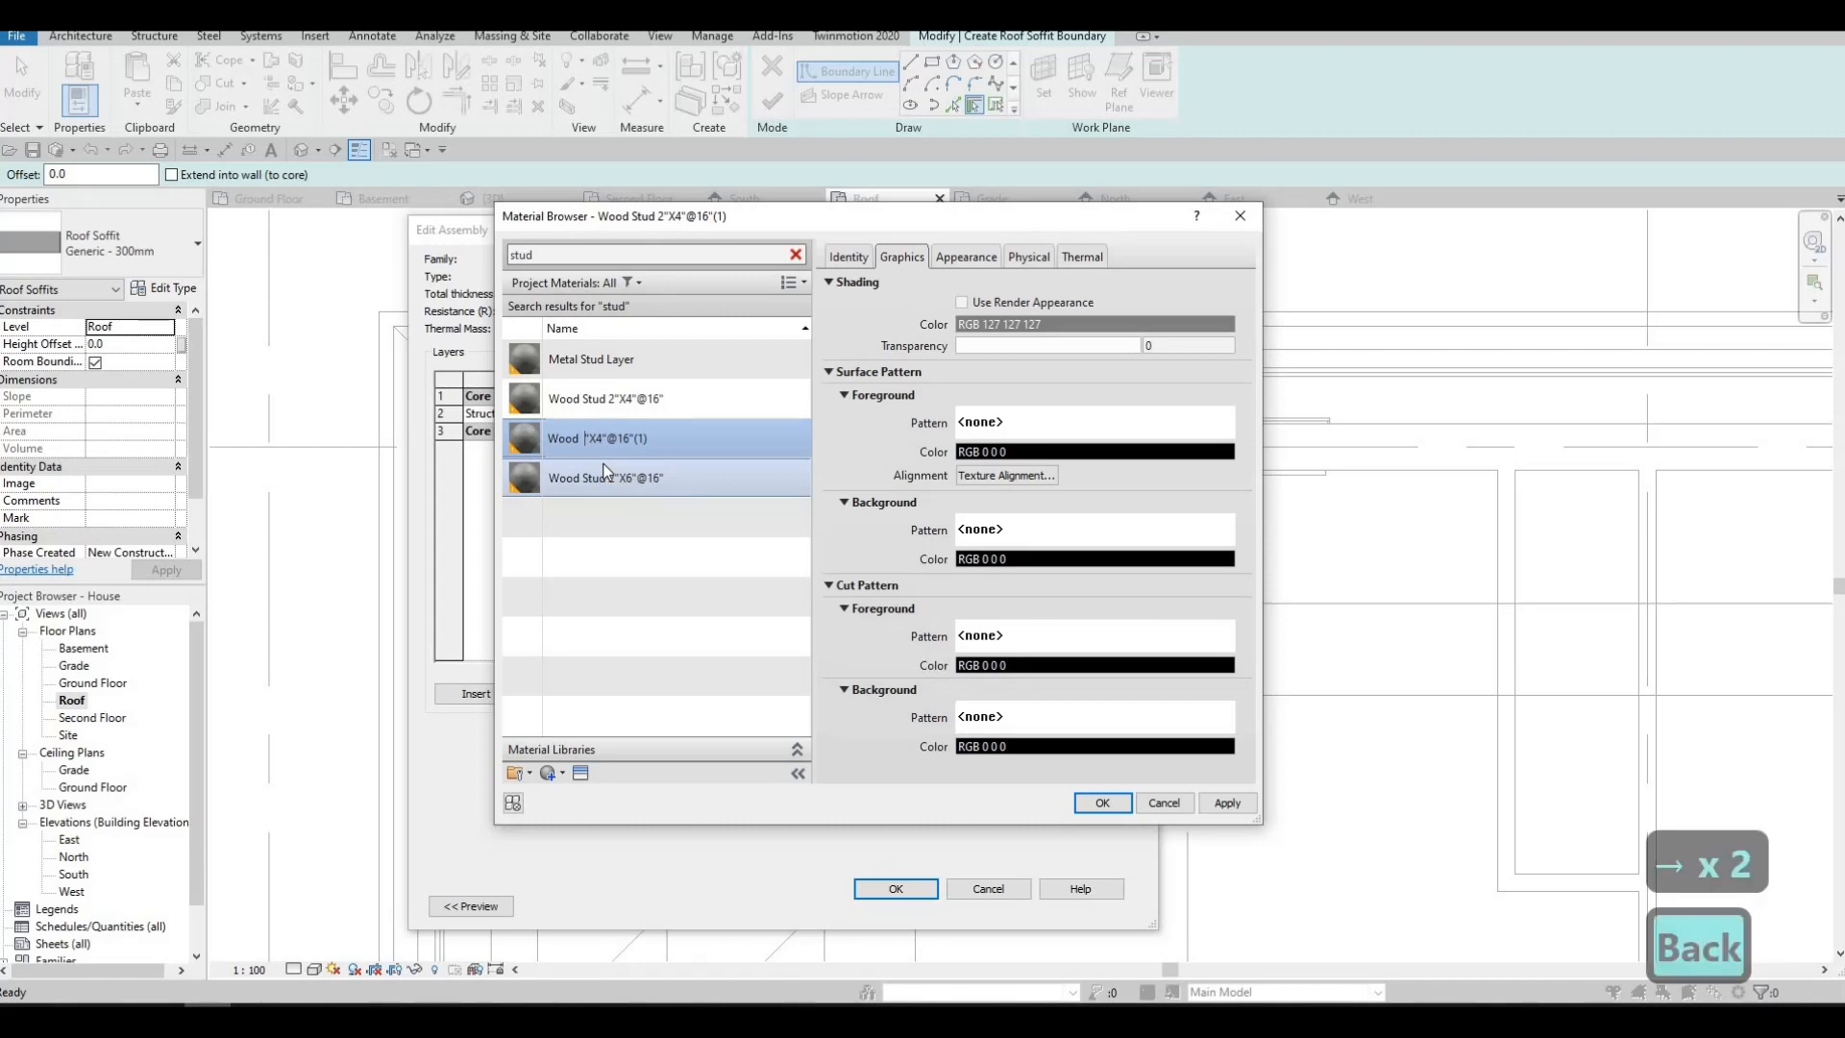
type("1")
key("Right")
key("Right")
key("Right")
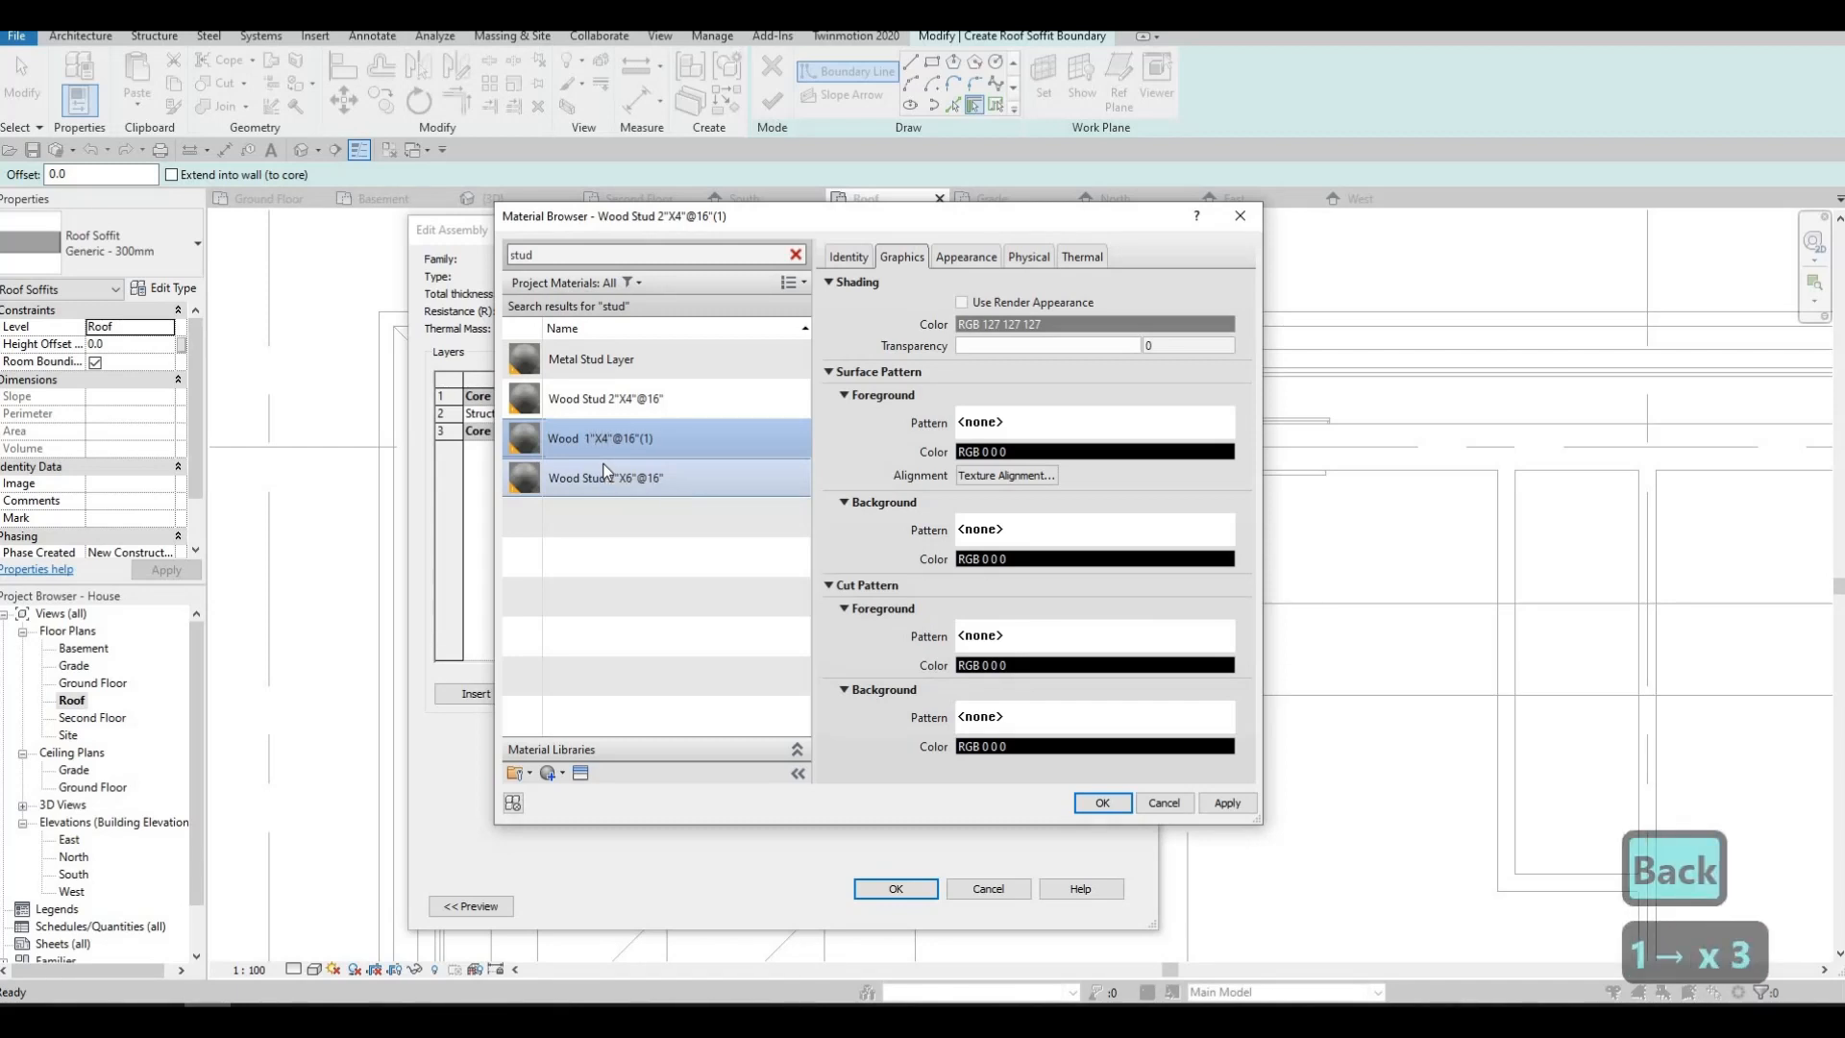
key("BackSpace")
type("3")
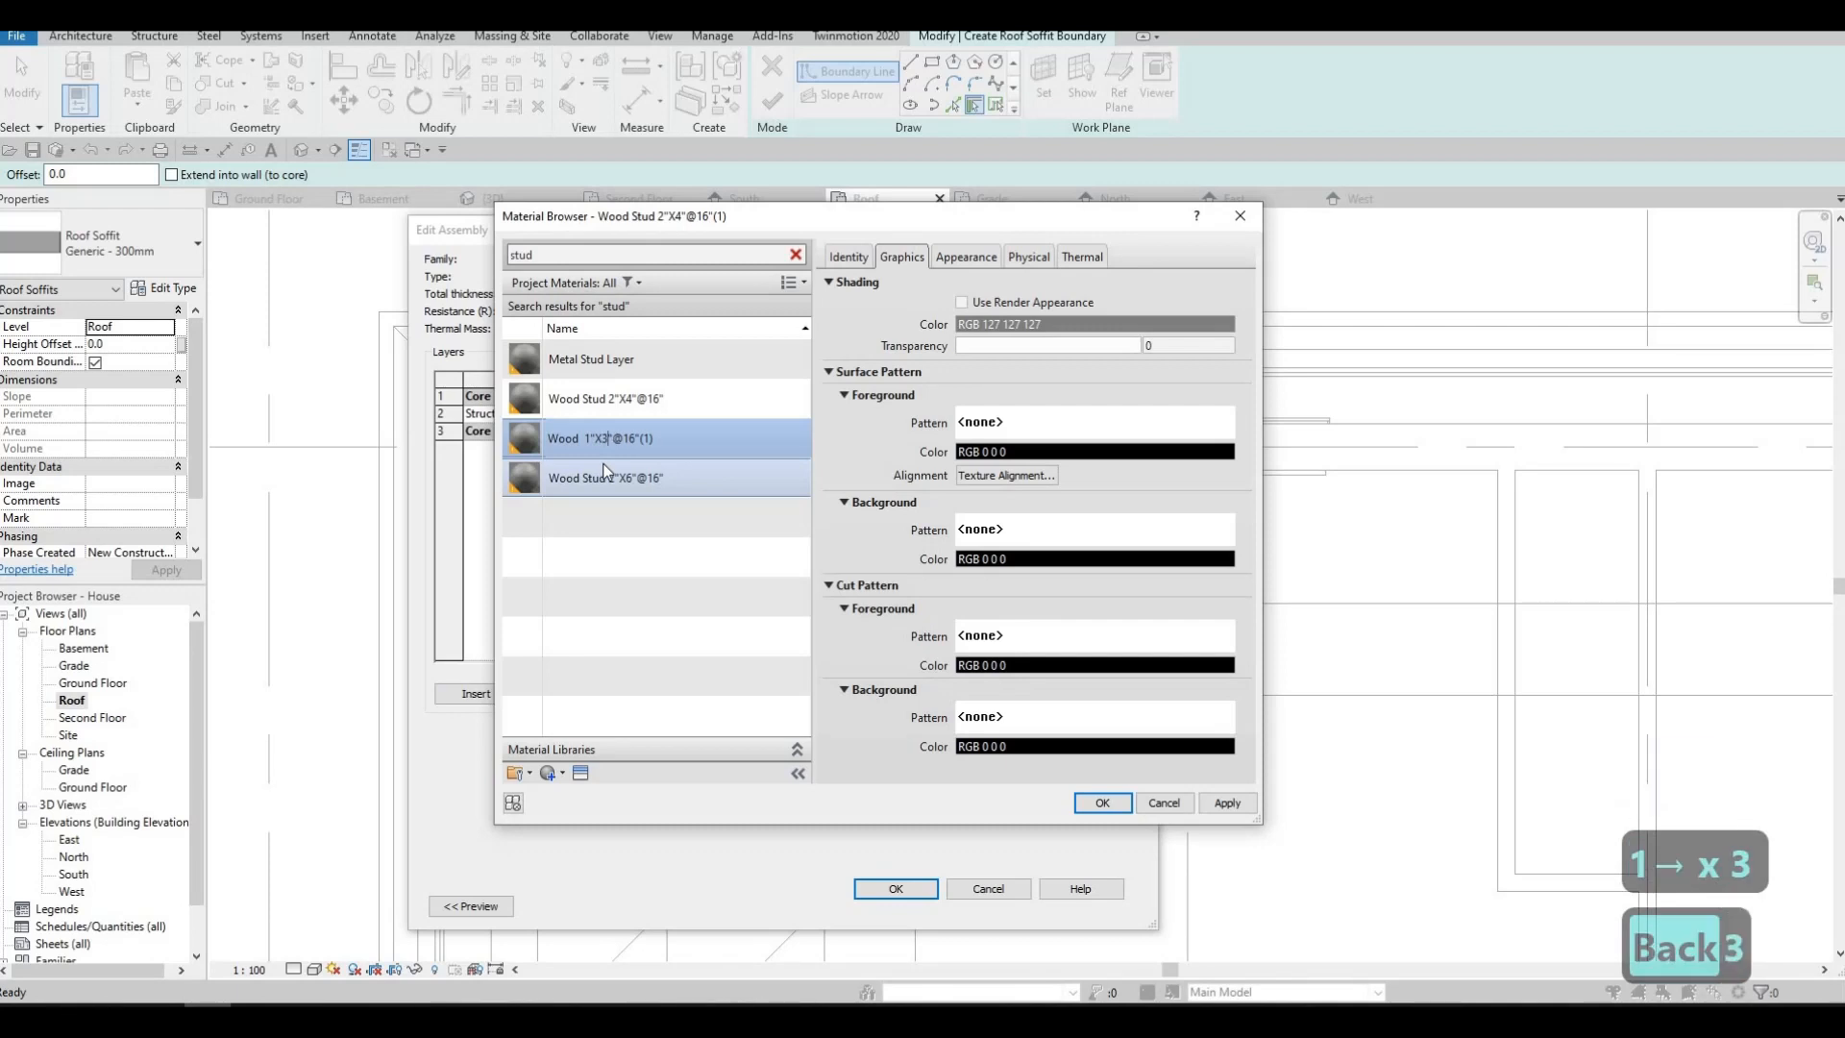
key("Left")
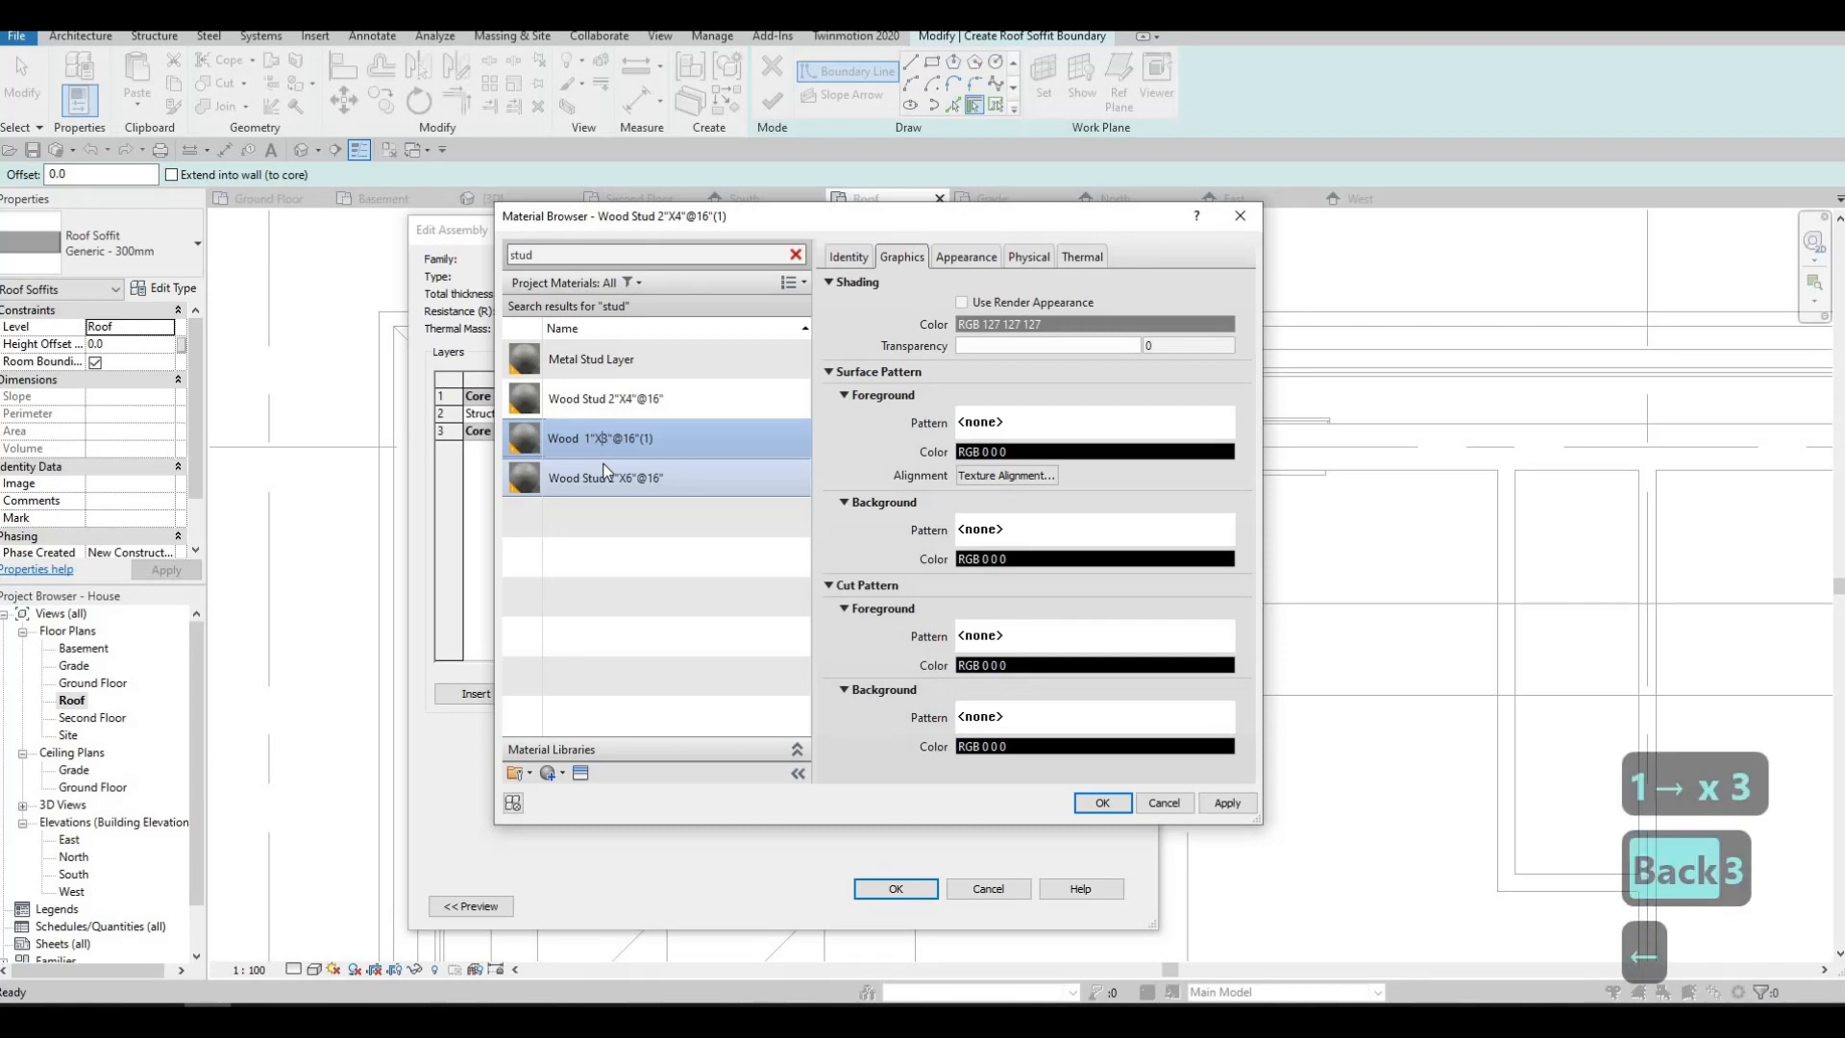
key("Right")
key("Right")
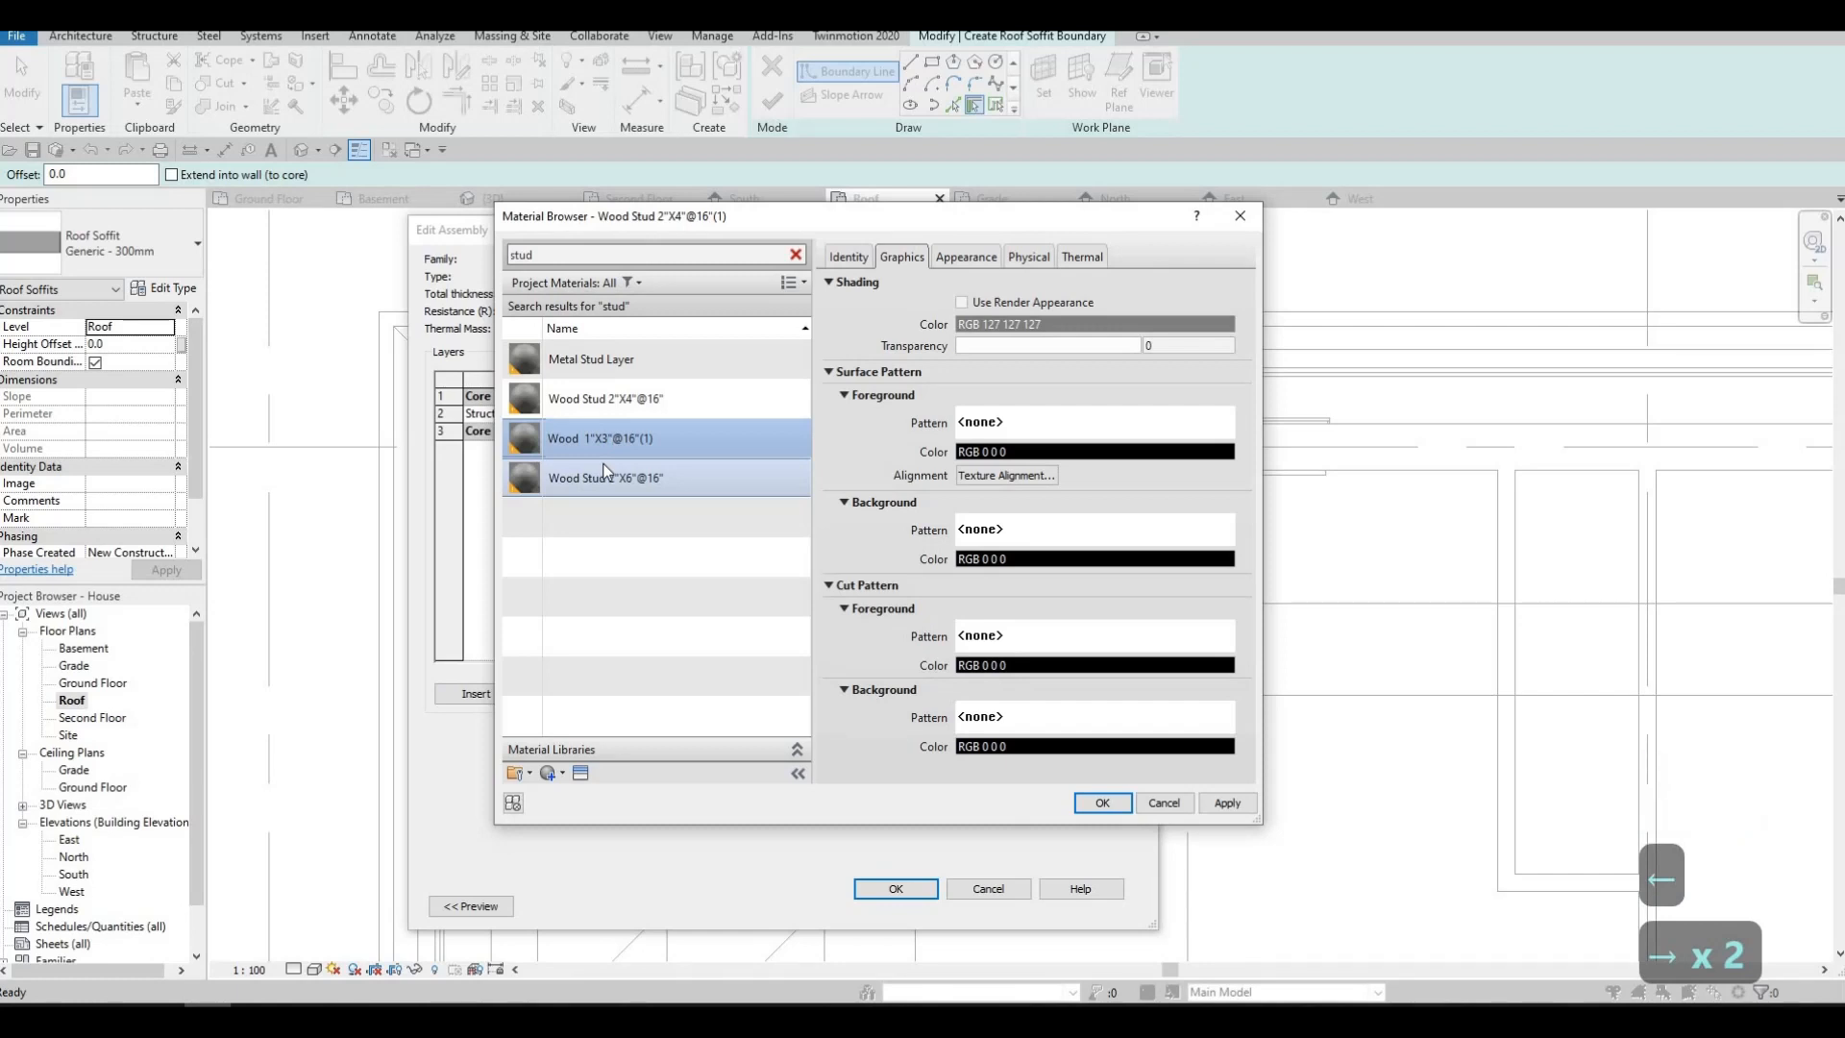
key("Right")
key("Right")
key("Right")
key("Right")
key("Right")
key("Right")
key("Right")
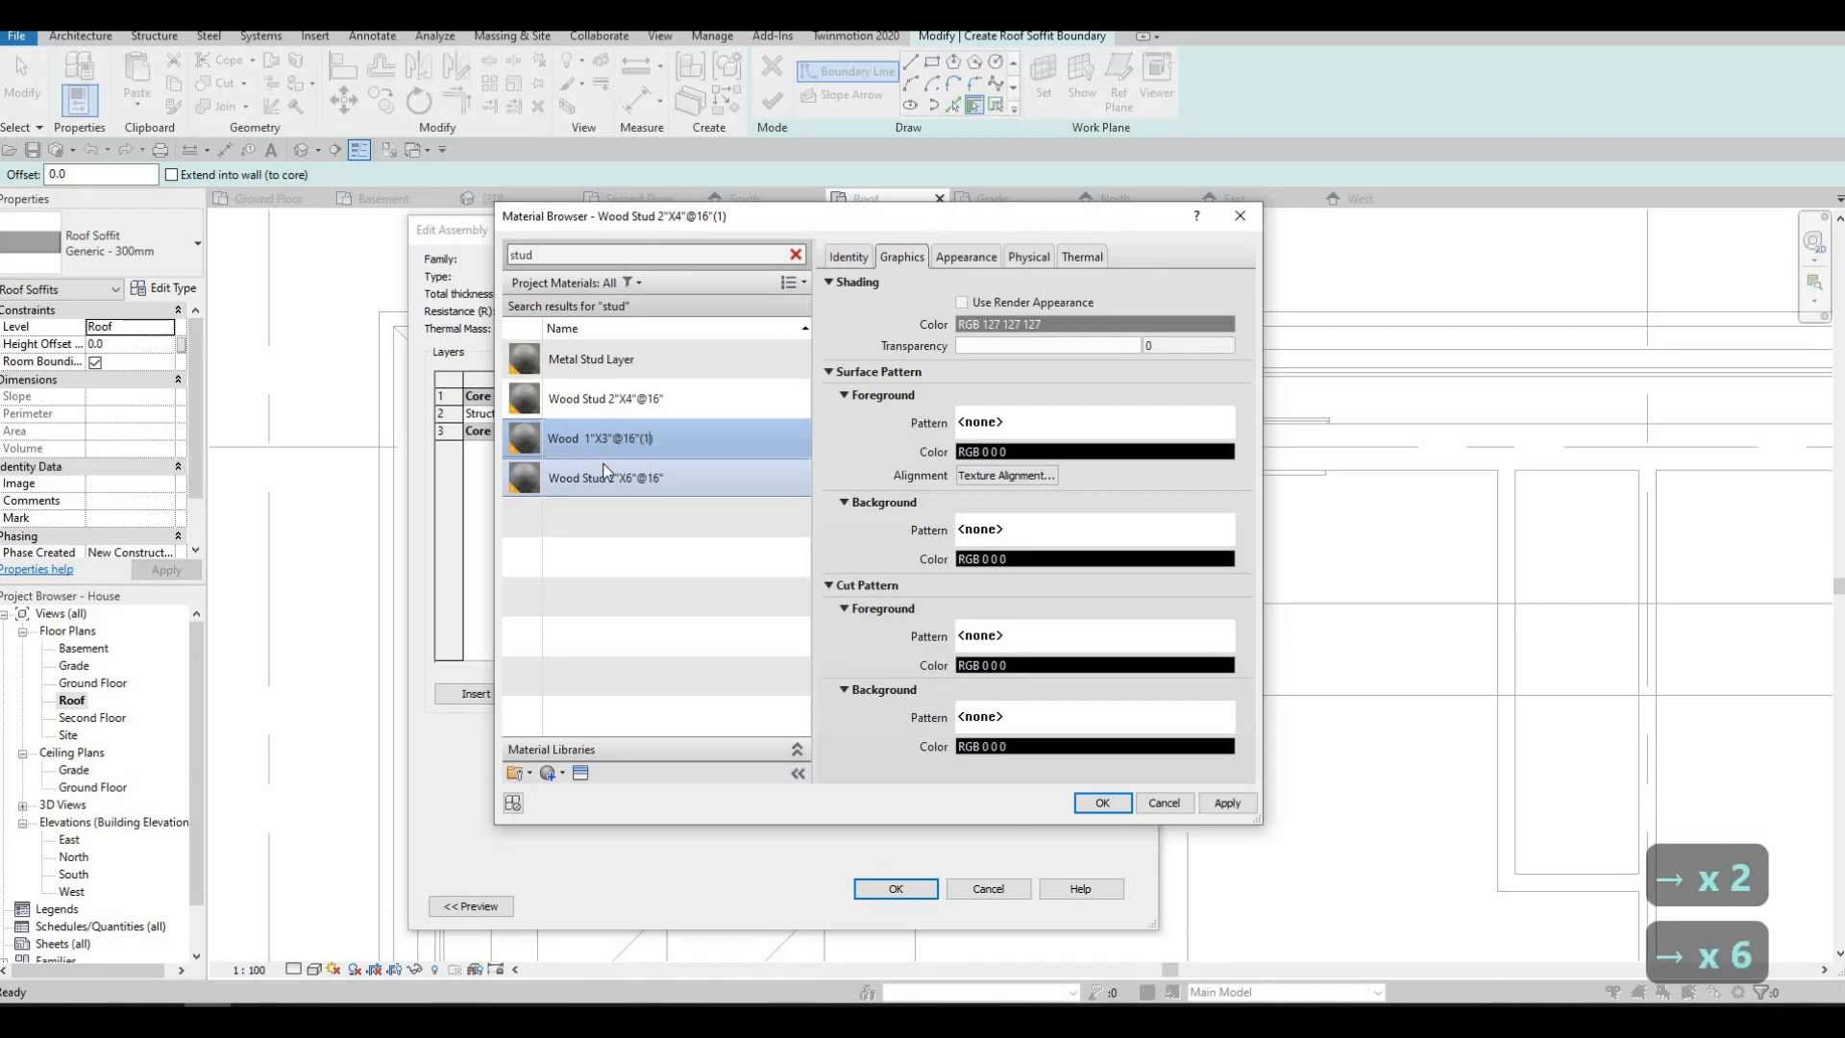
key("BackSpace")
key("BackSpace")
key("BackSpace")
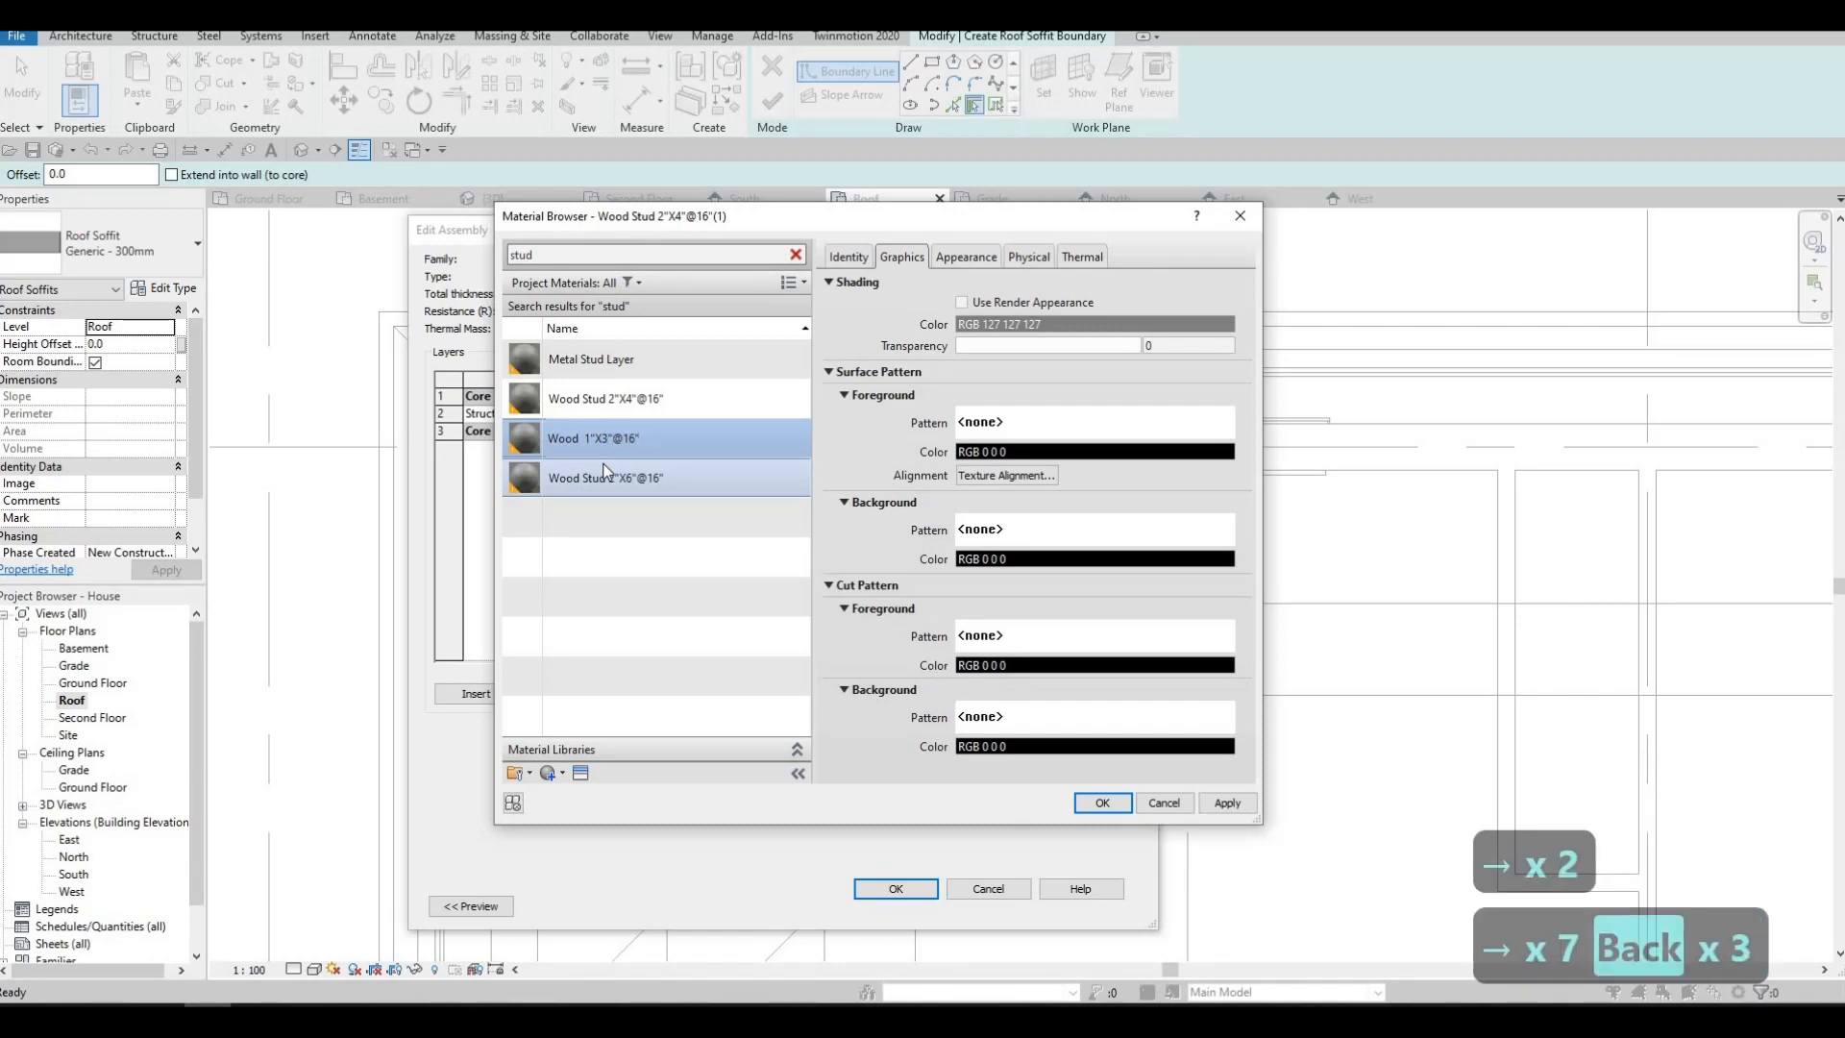
key("Left")
key("Left")
key("Left")
key("Left")
key("Left")
key("Left")
key("Left")
key("Left")
key("Left")
key("Left")
key("Left")
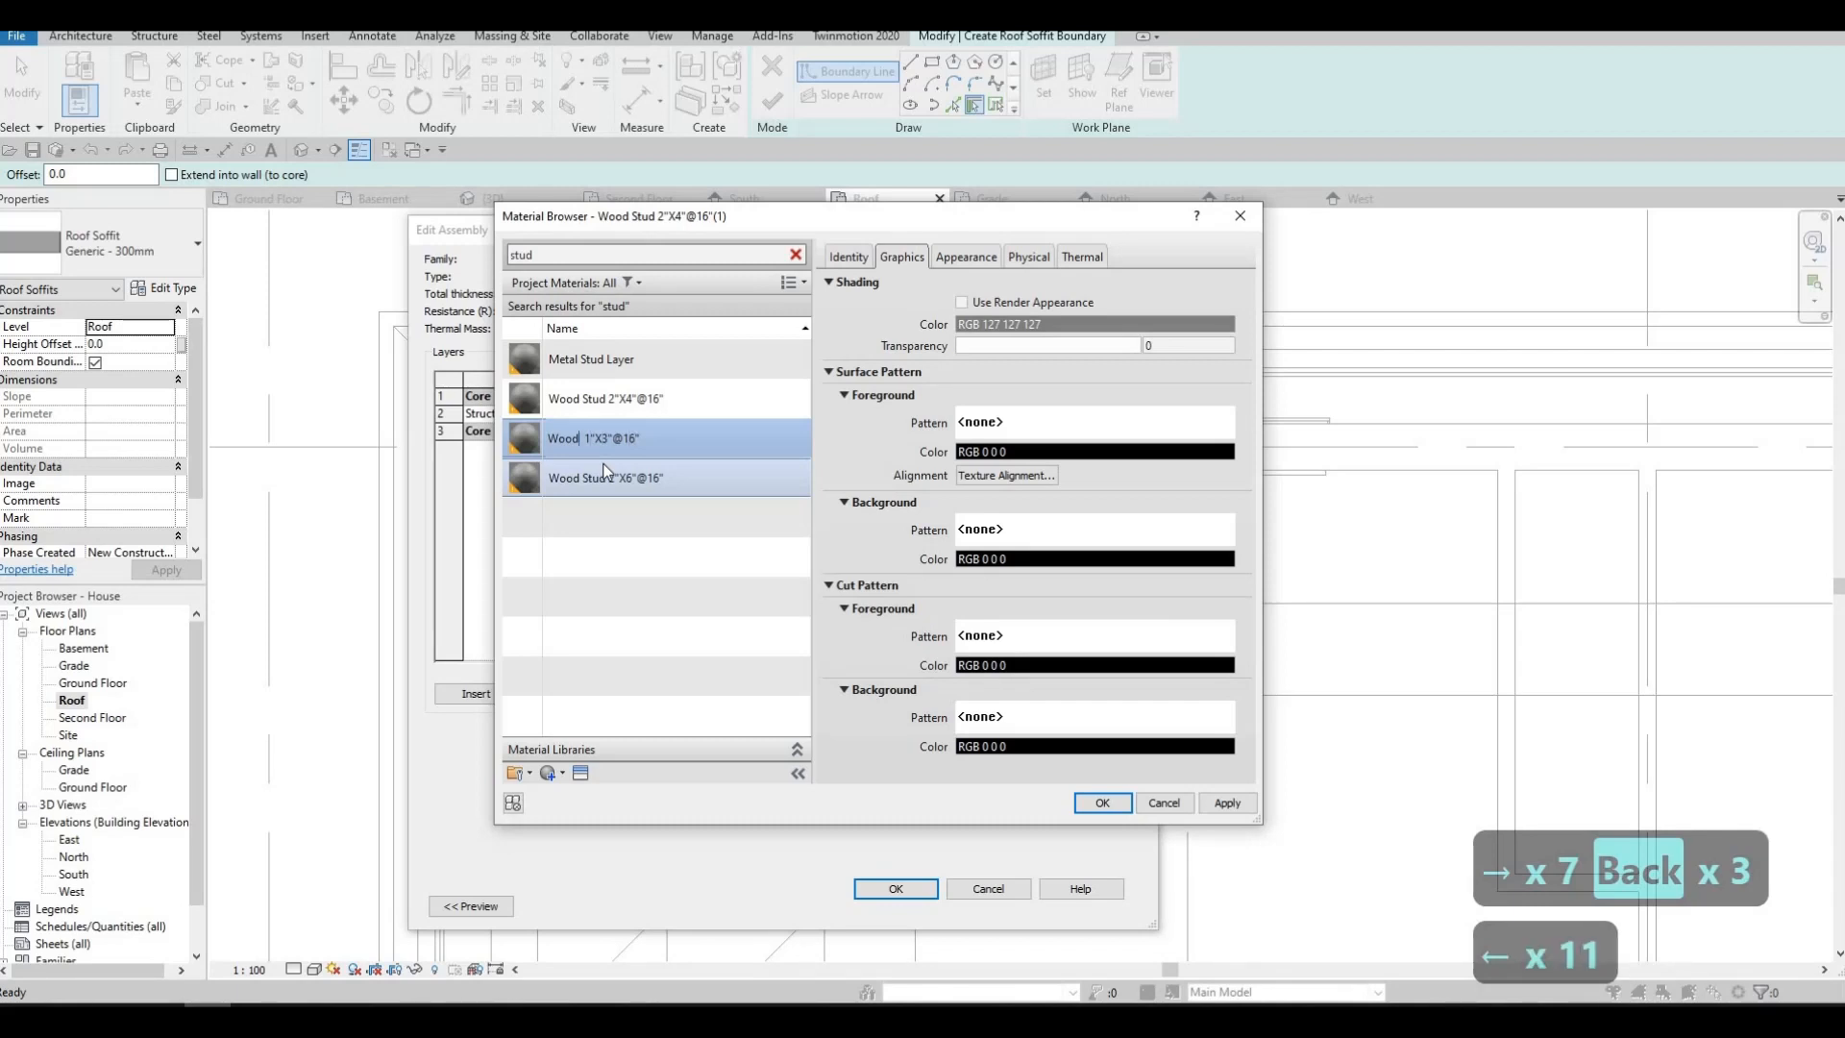
key("Right")
key("Right")
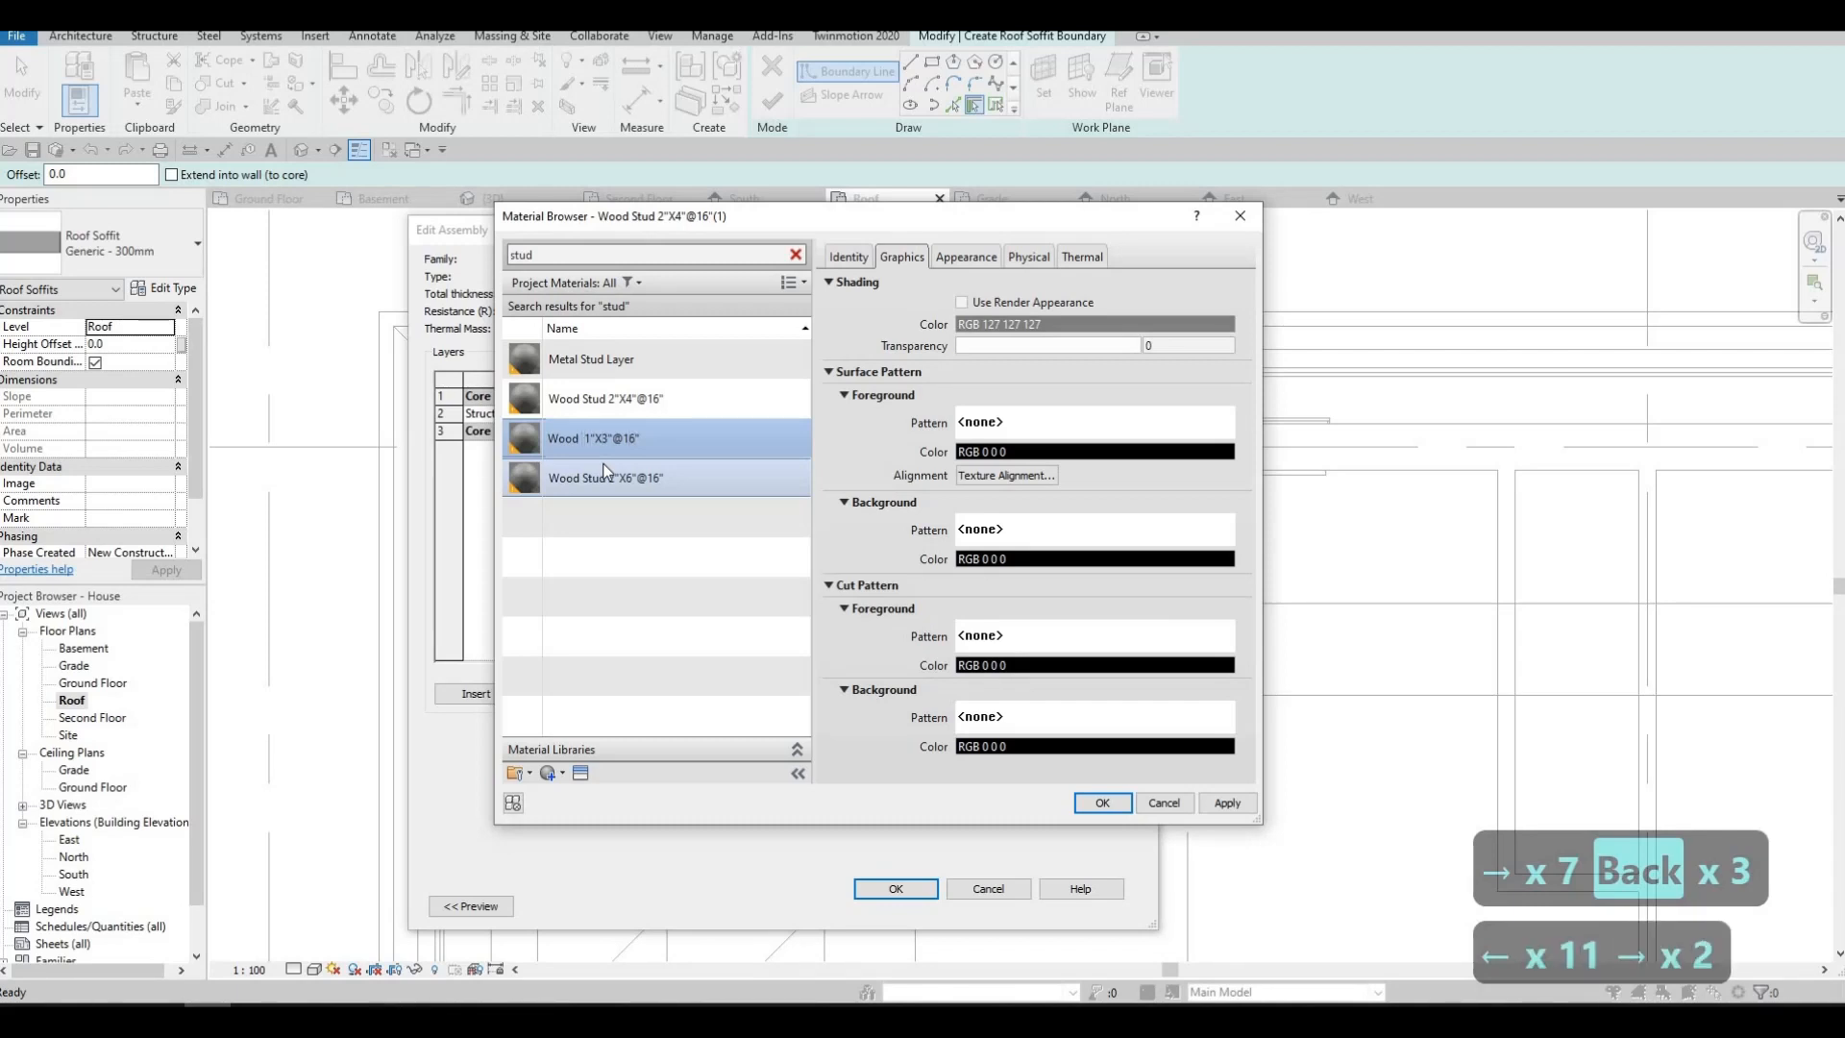
key("BackSpace")
key("BackSpace")
key("BackSpace")
key("BackSpace")
key("BackSpace")
key("BackSpace")
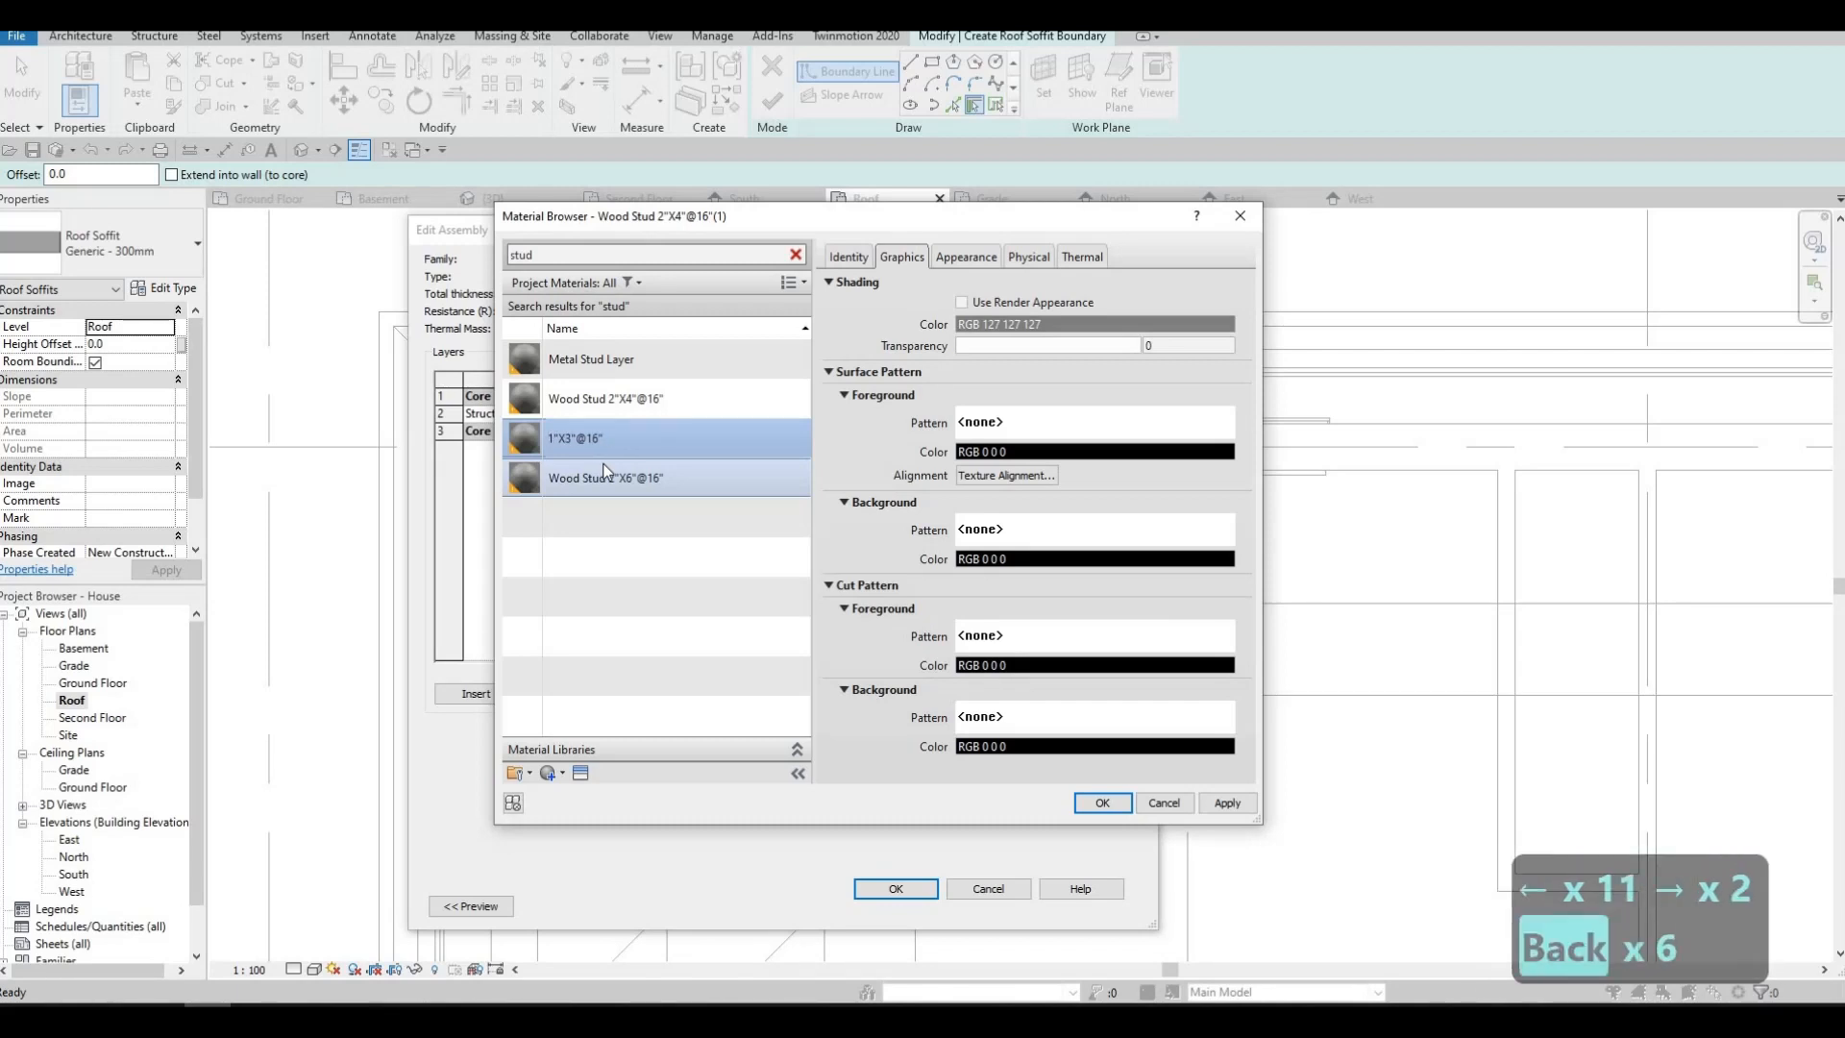
type("Sta")
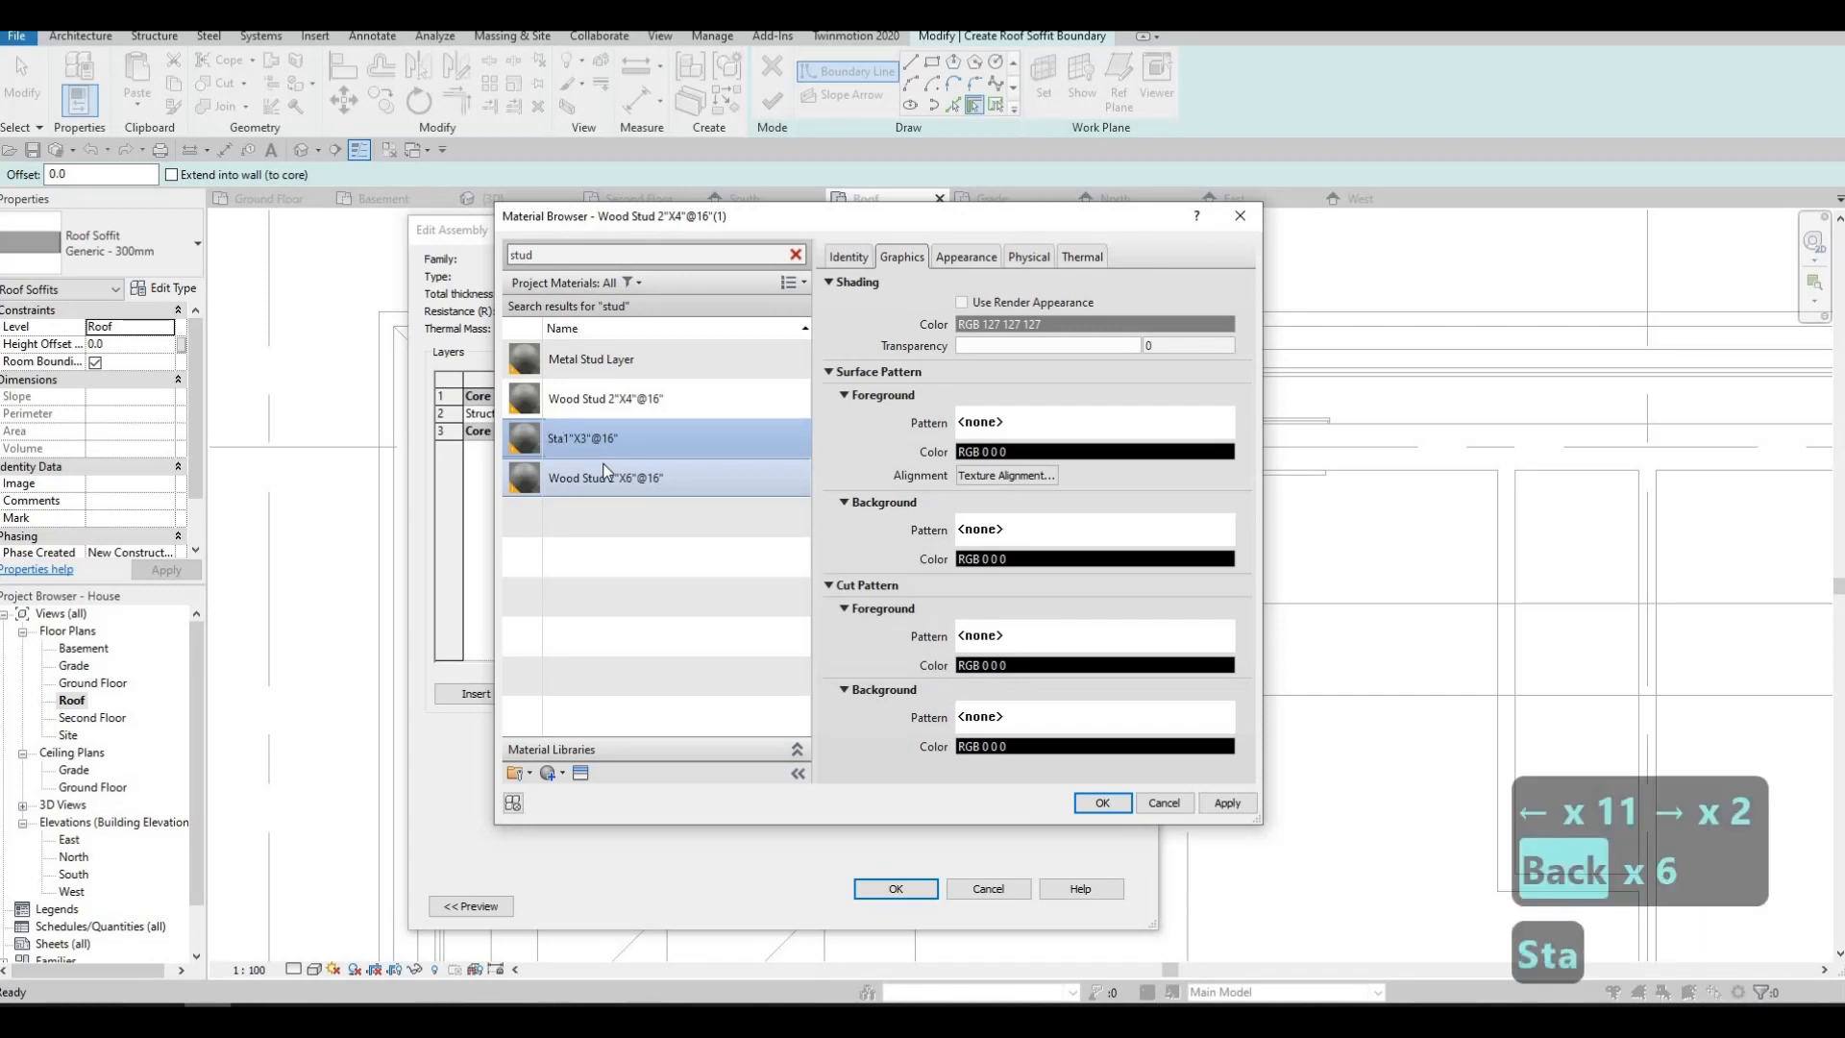
key("BackSpace")
type("rapp")
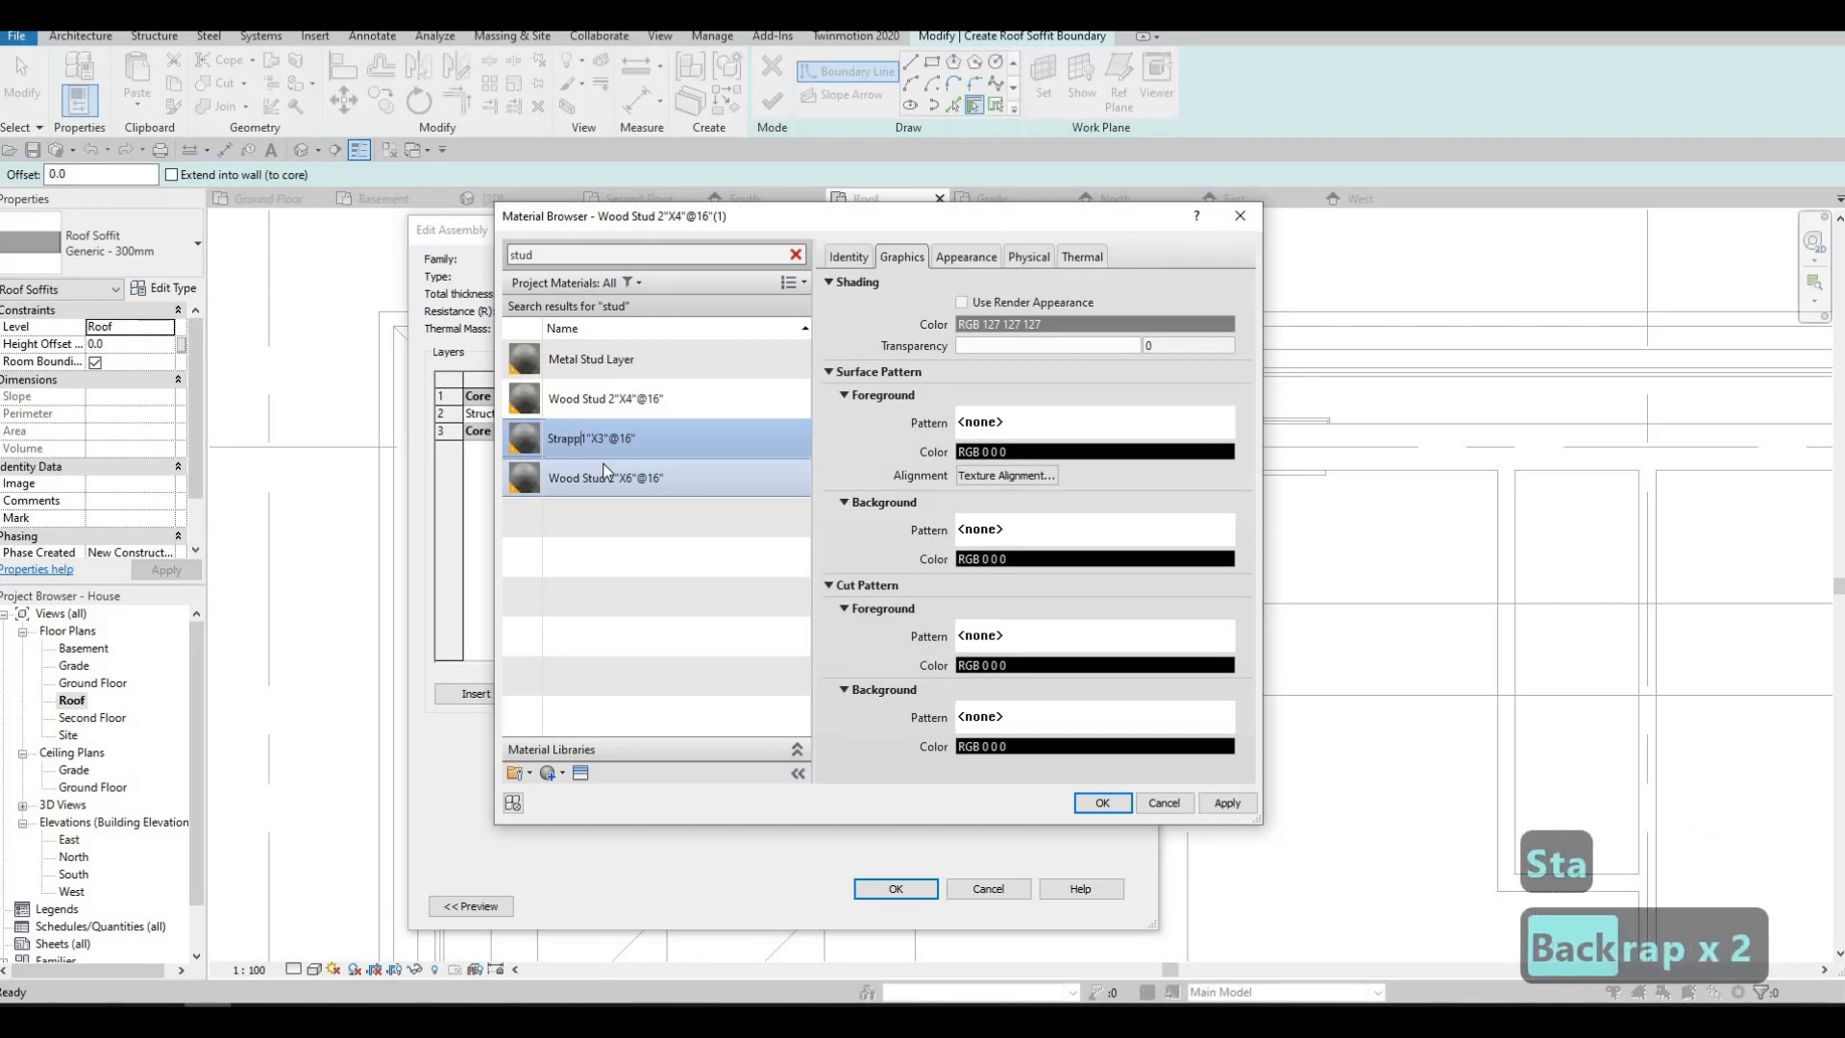
type("ing")
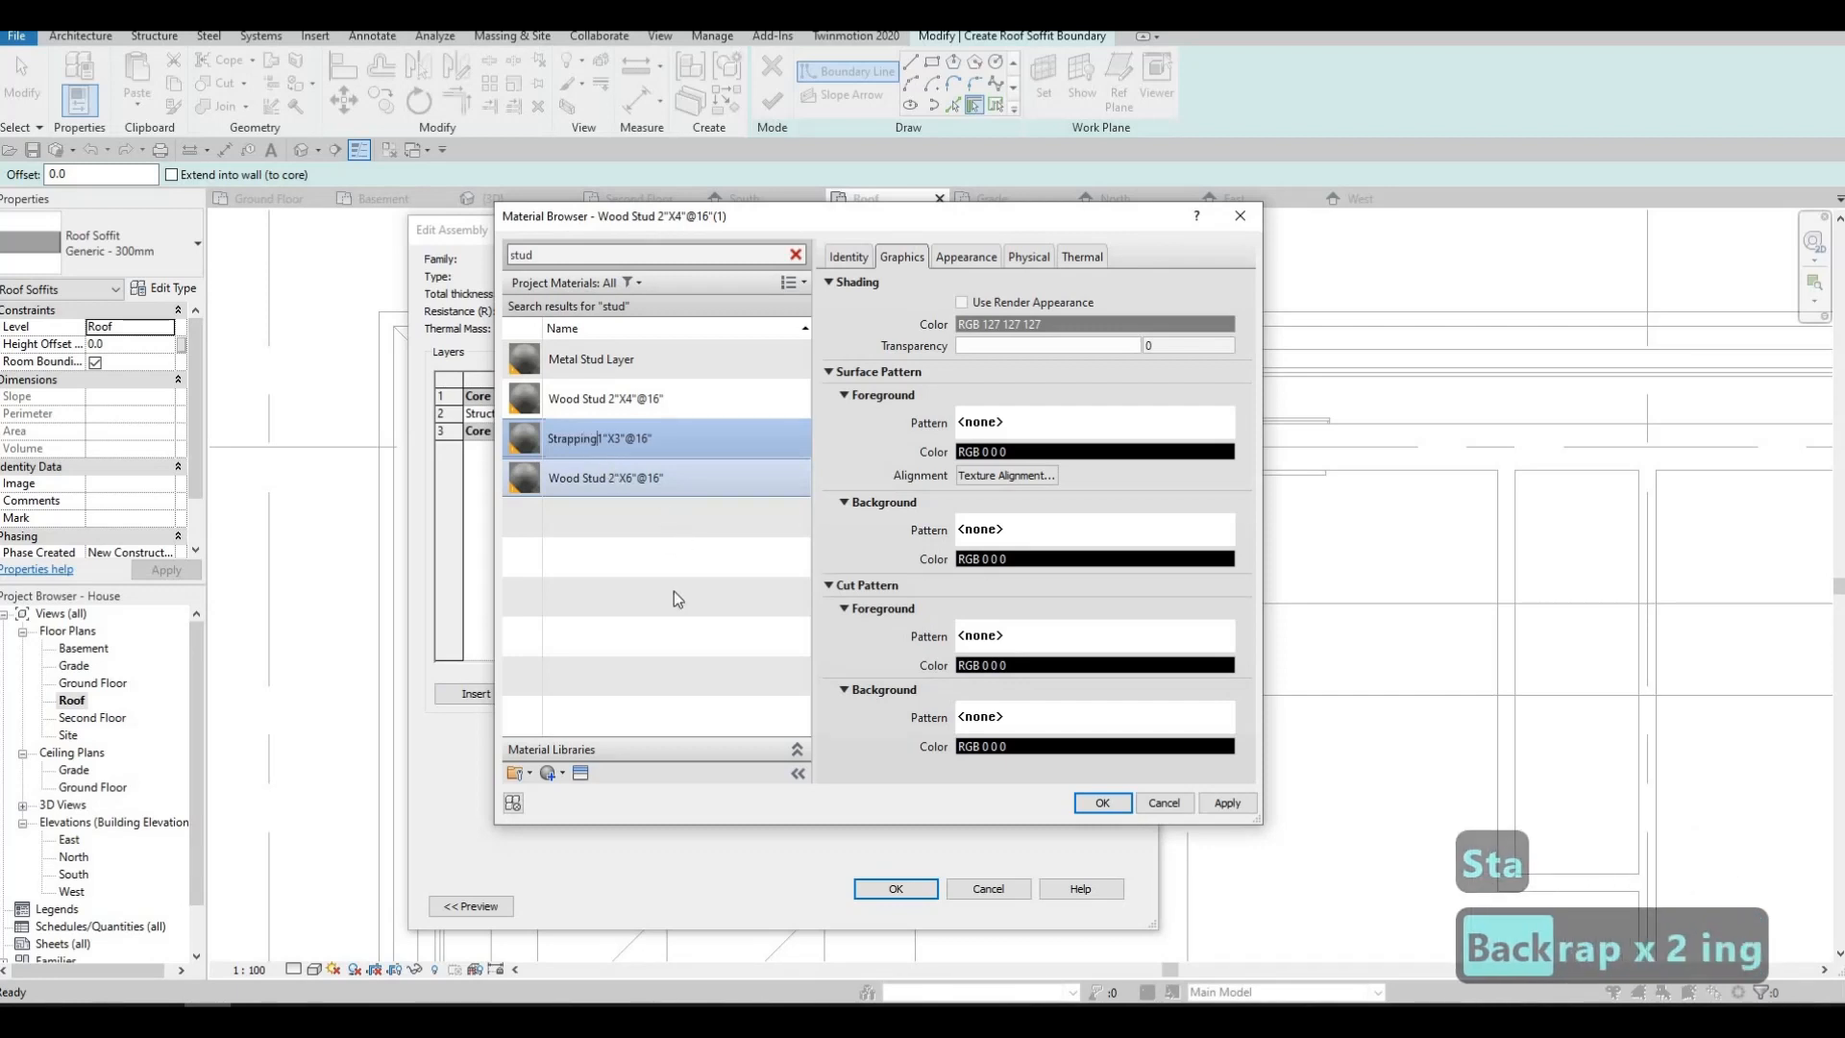
left_click(795, 254)
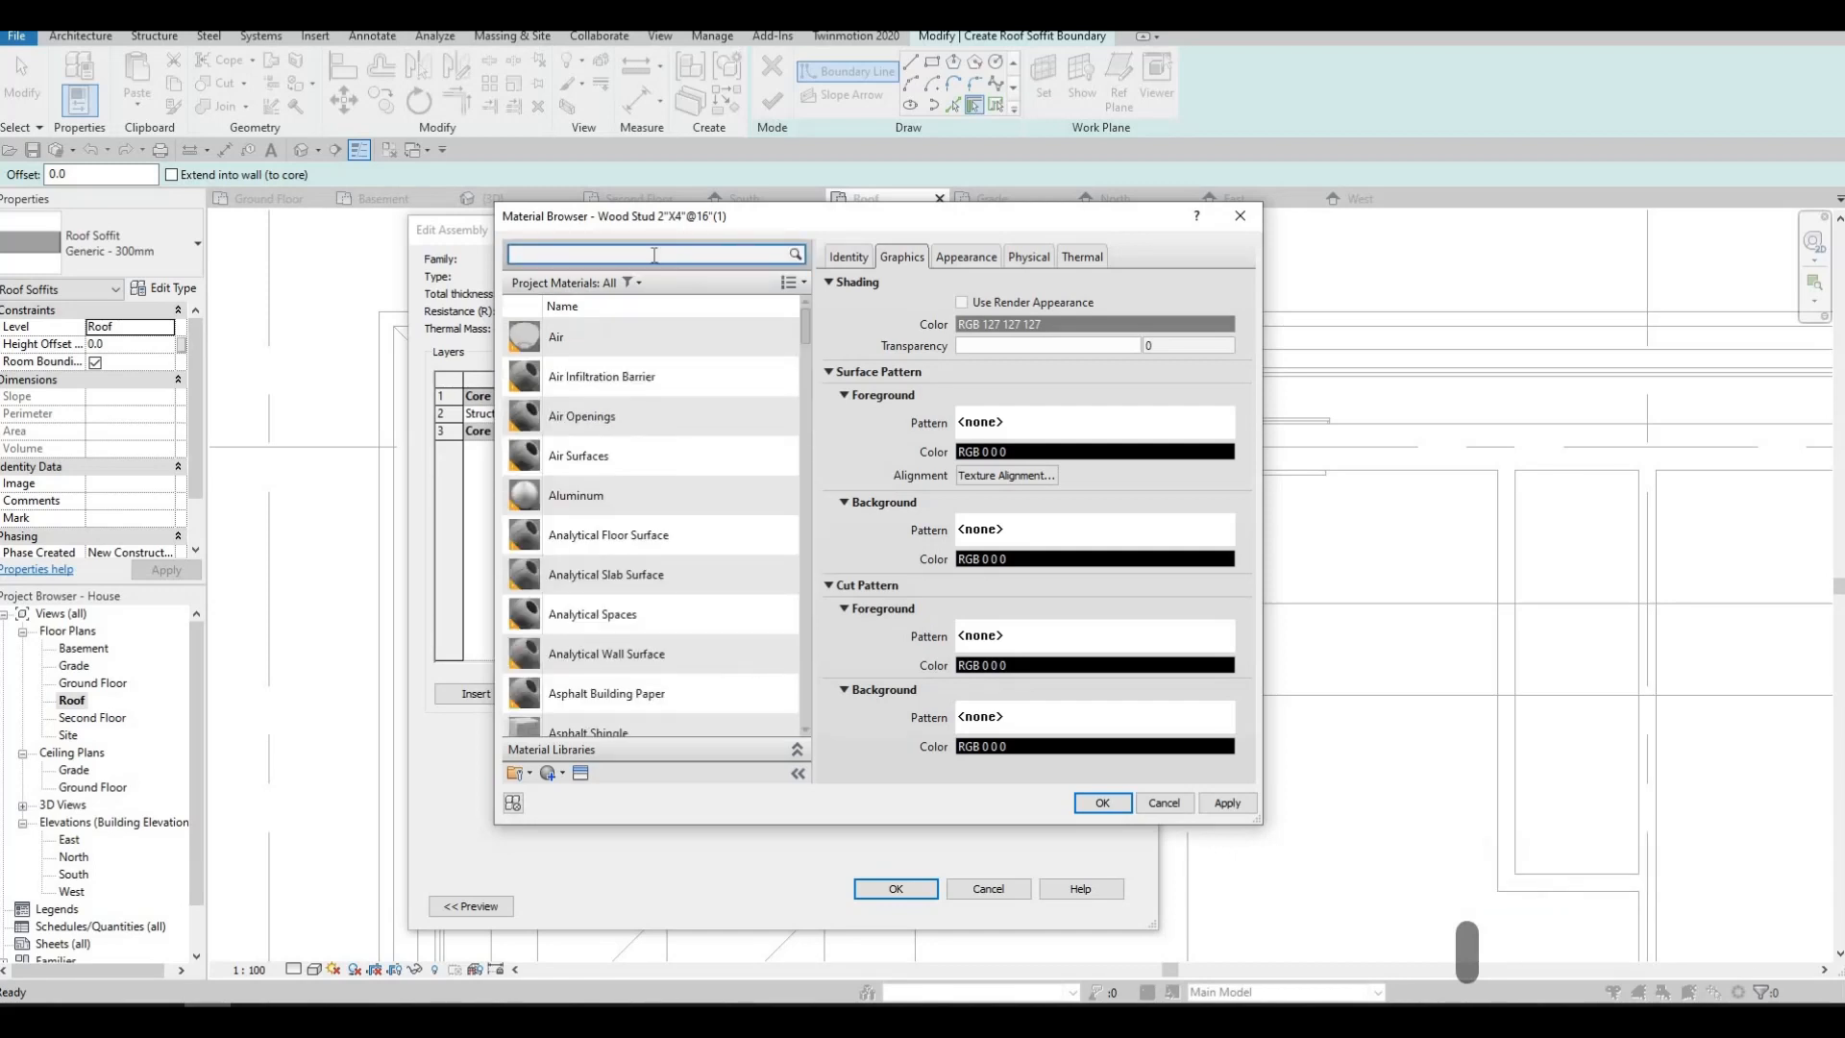
type("stra")
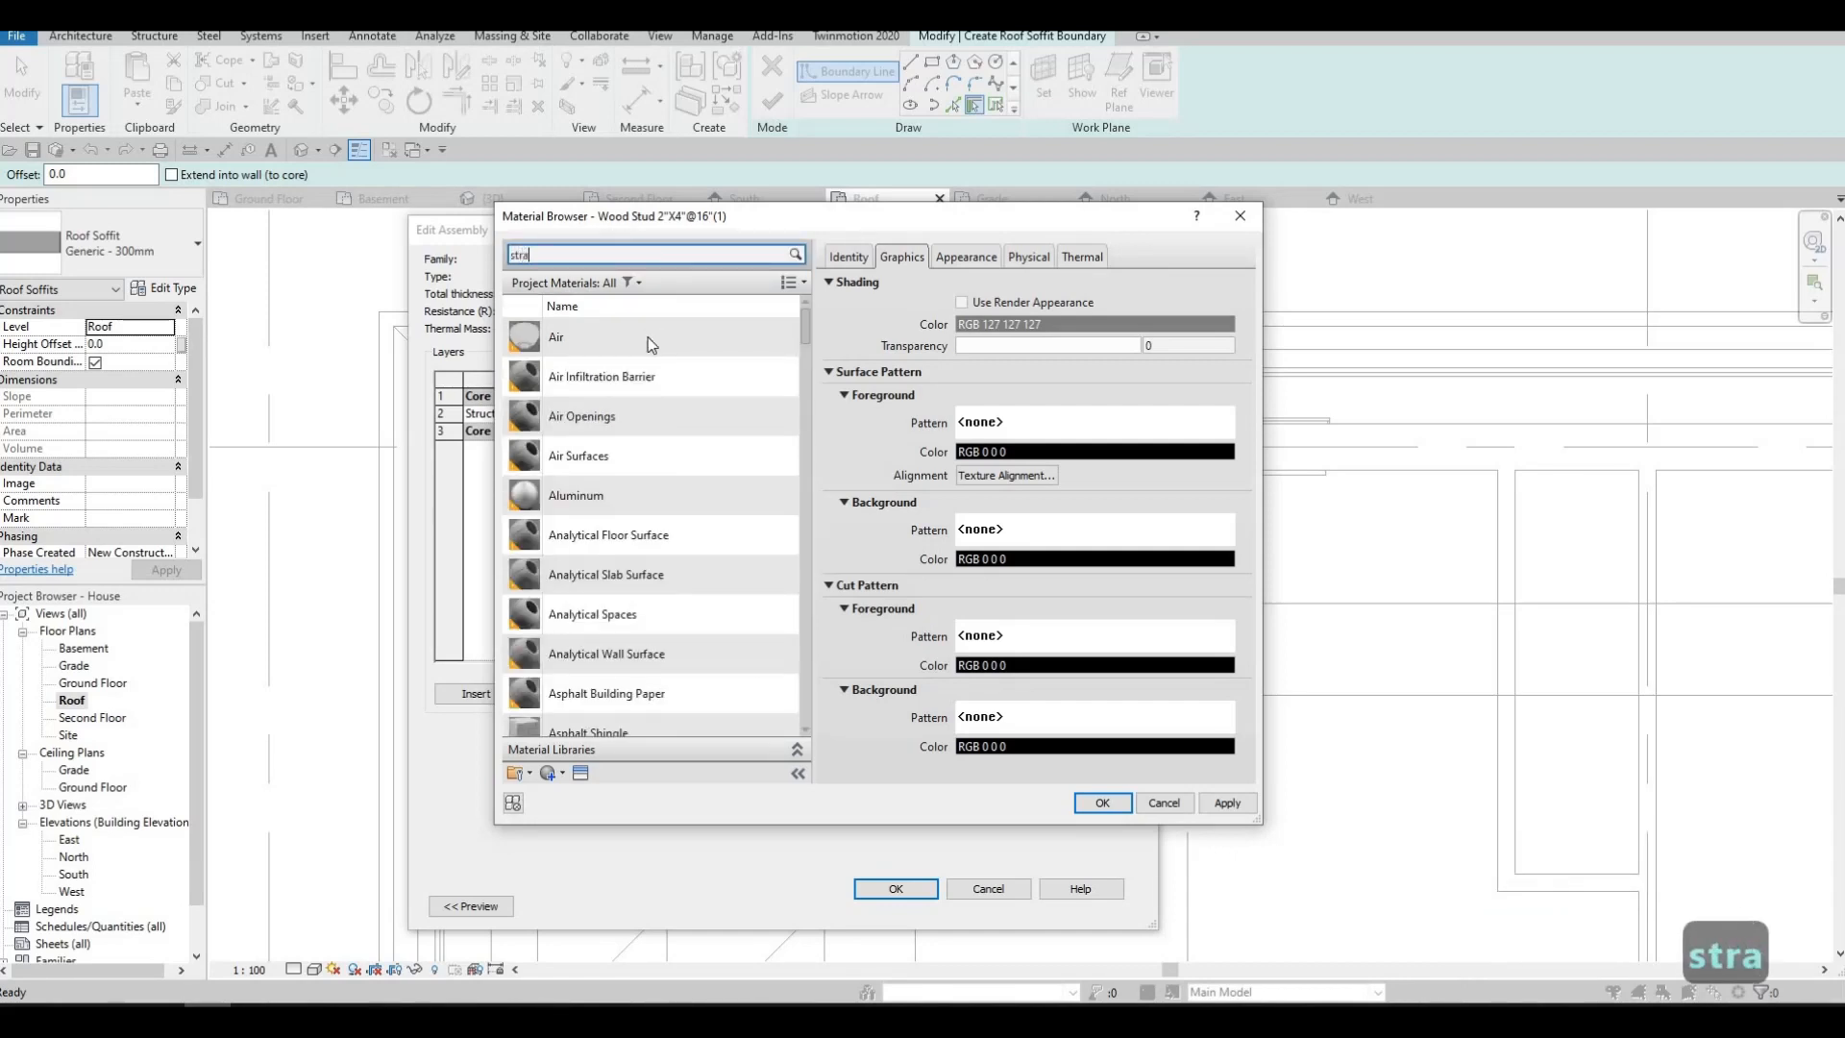
left_click(614, 361)
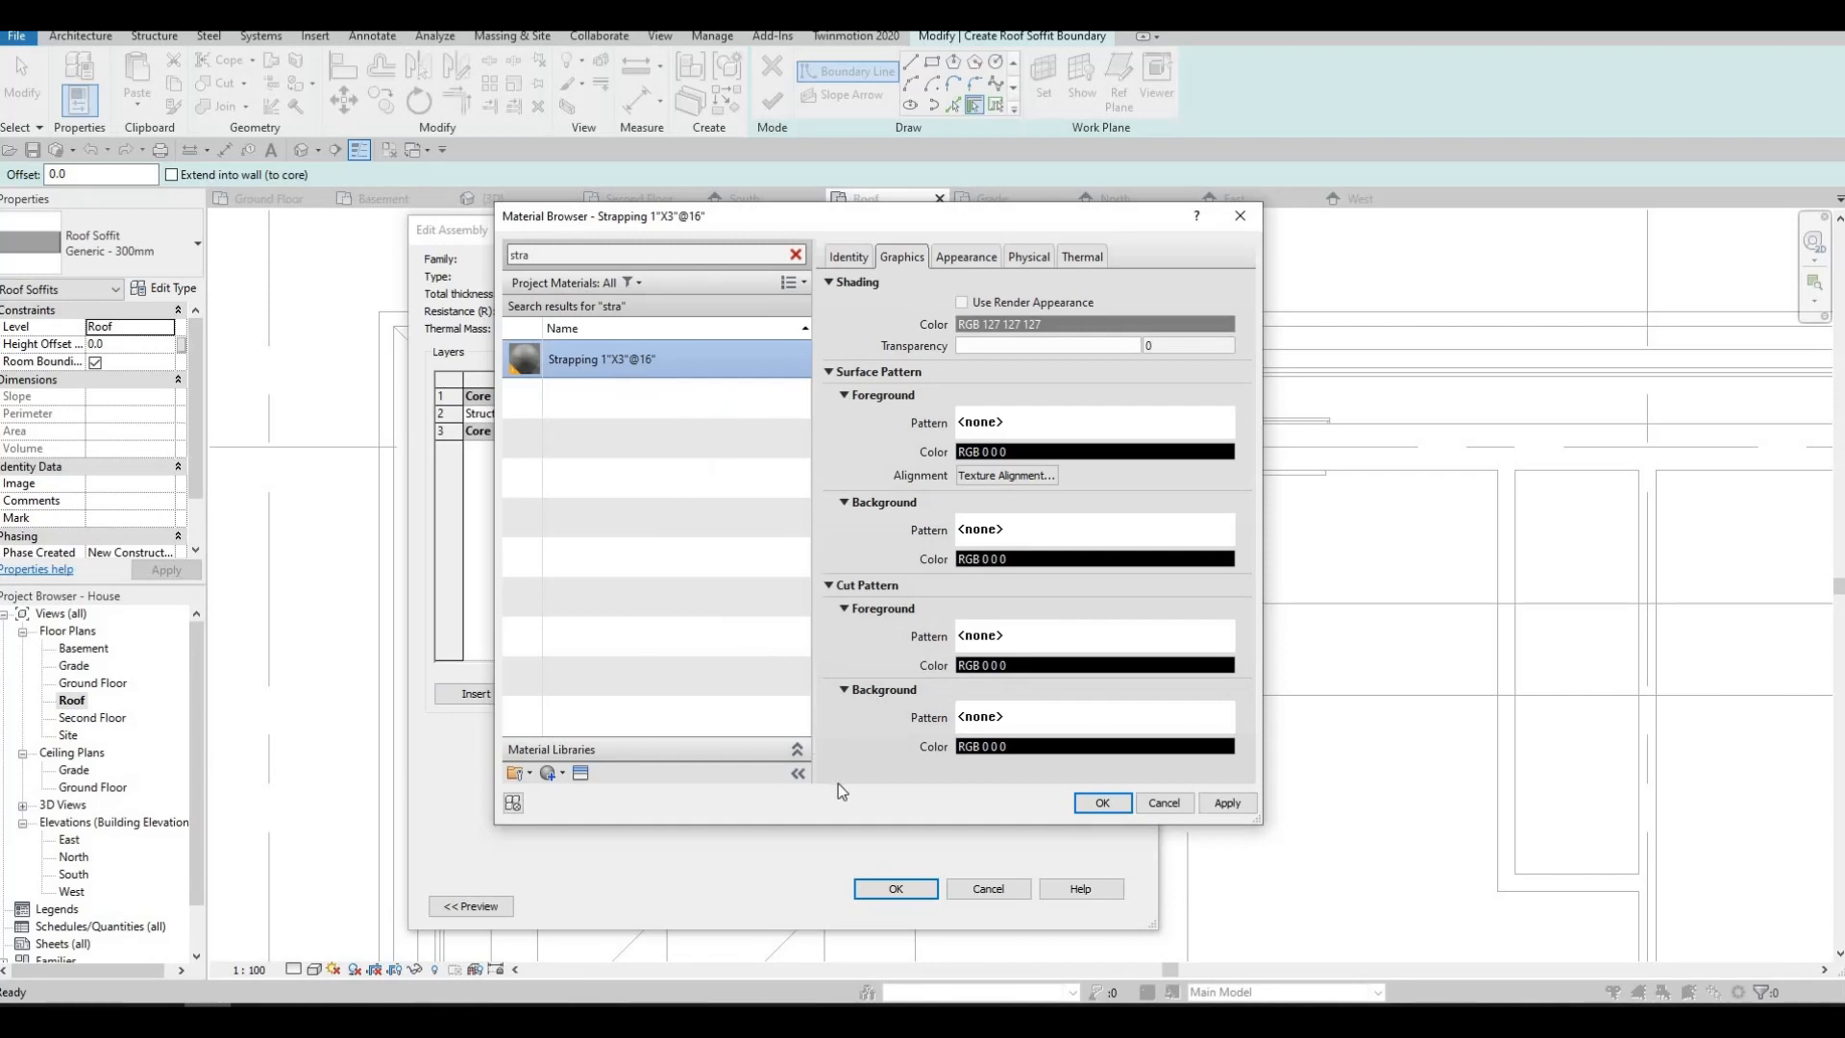
left_click(1080, 804)
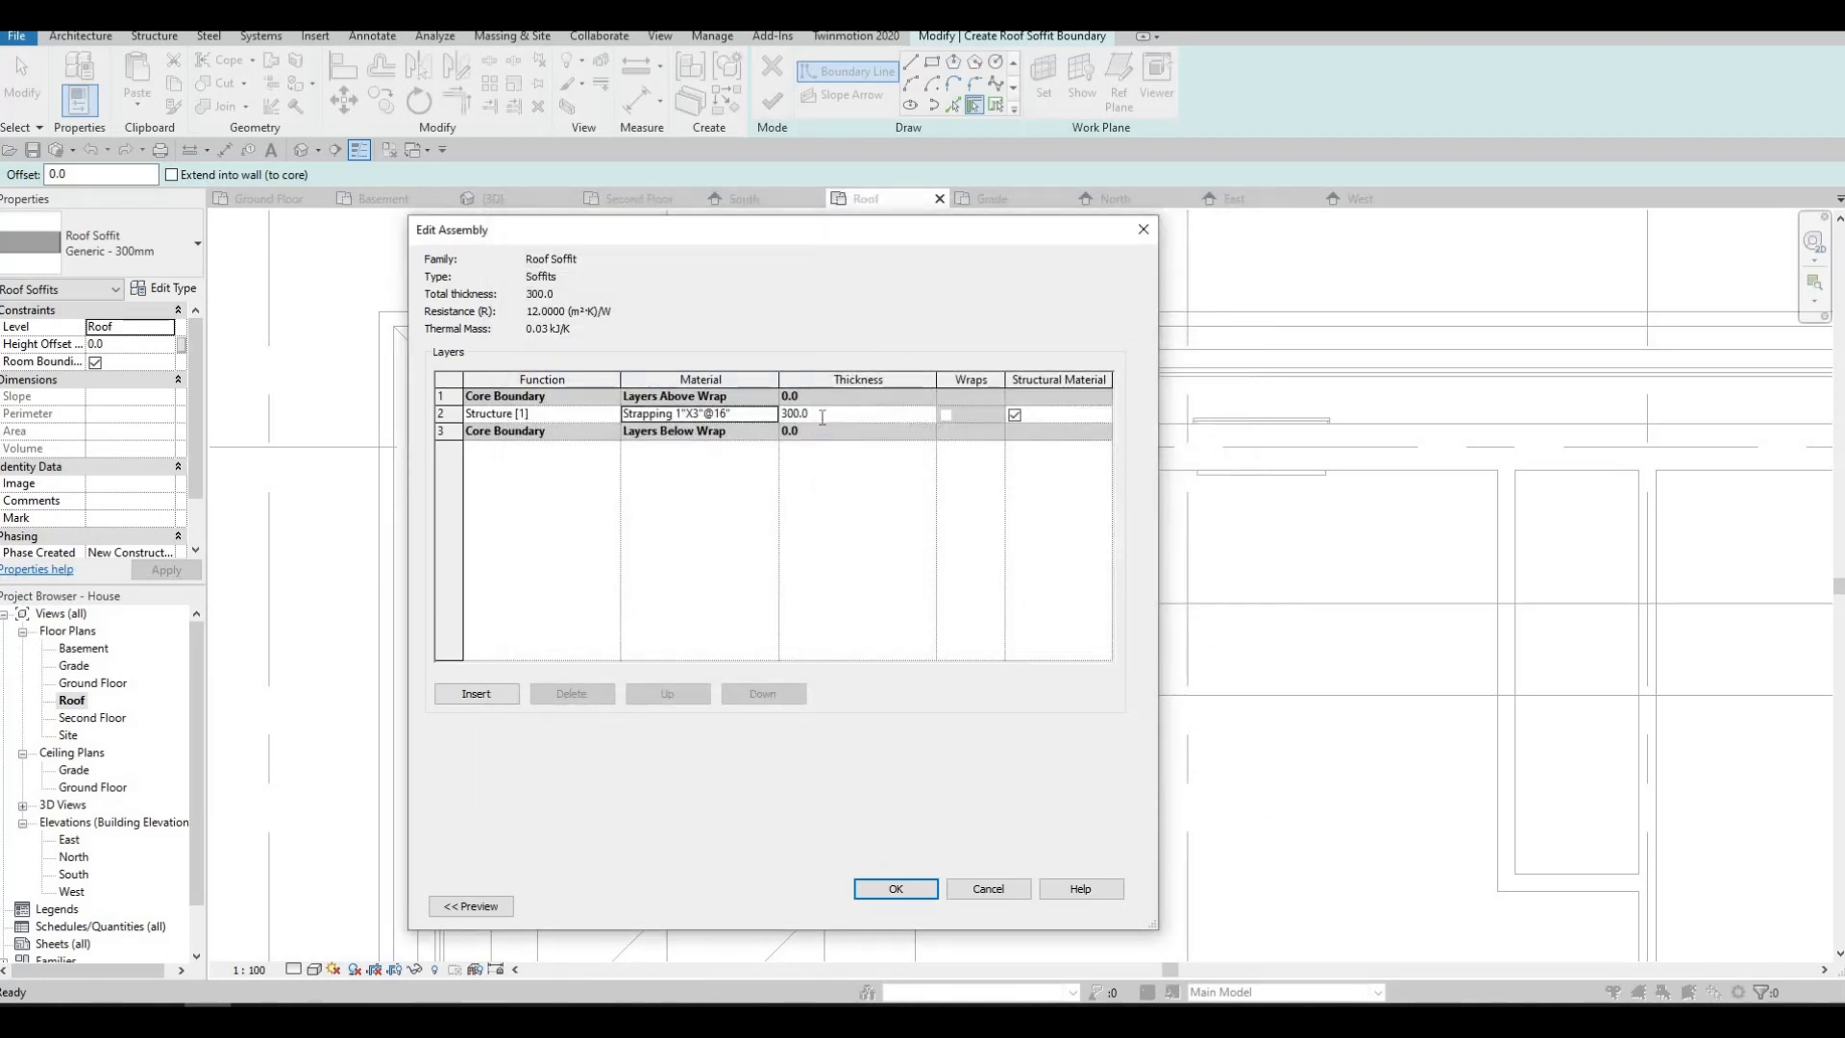
- Set the thickness of the Soffits type's structure layer to 100 mm
left_click(823, 417)
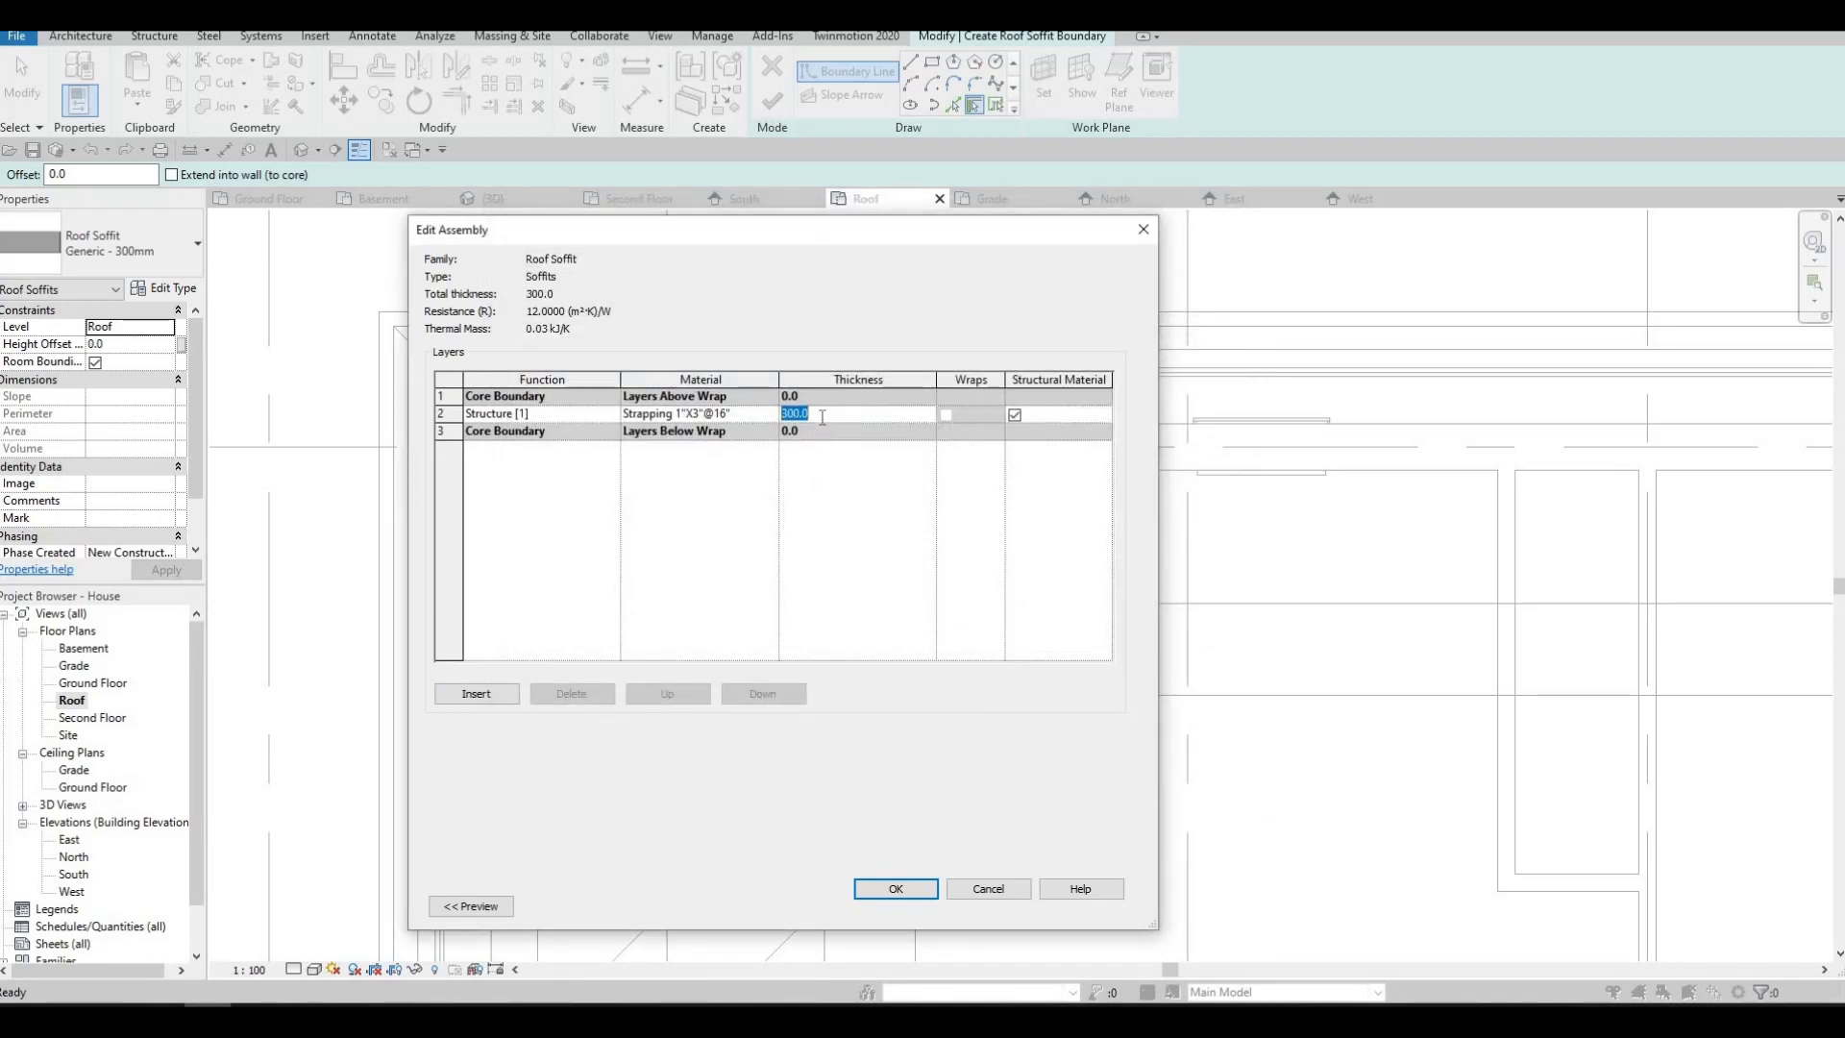
type("100")
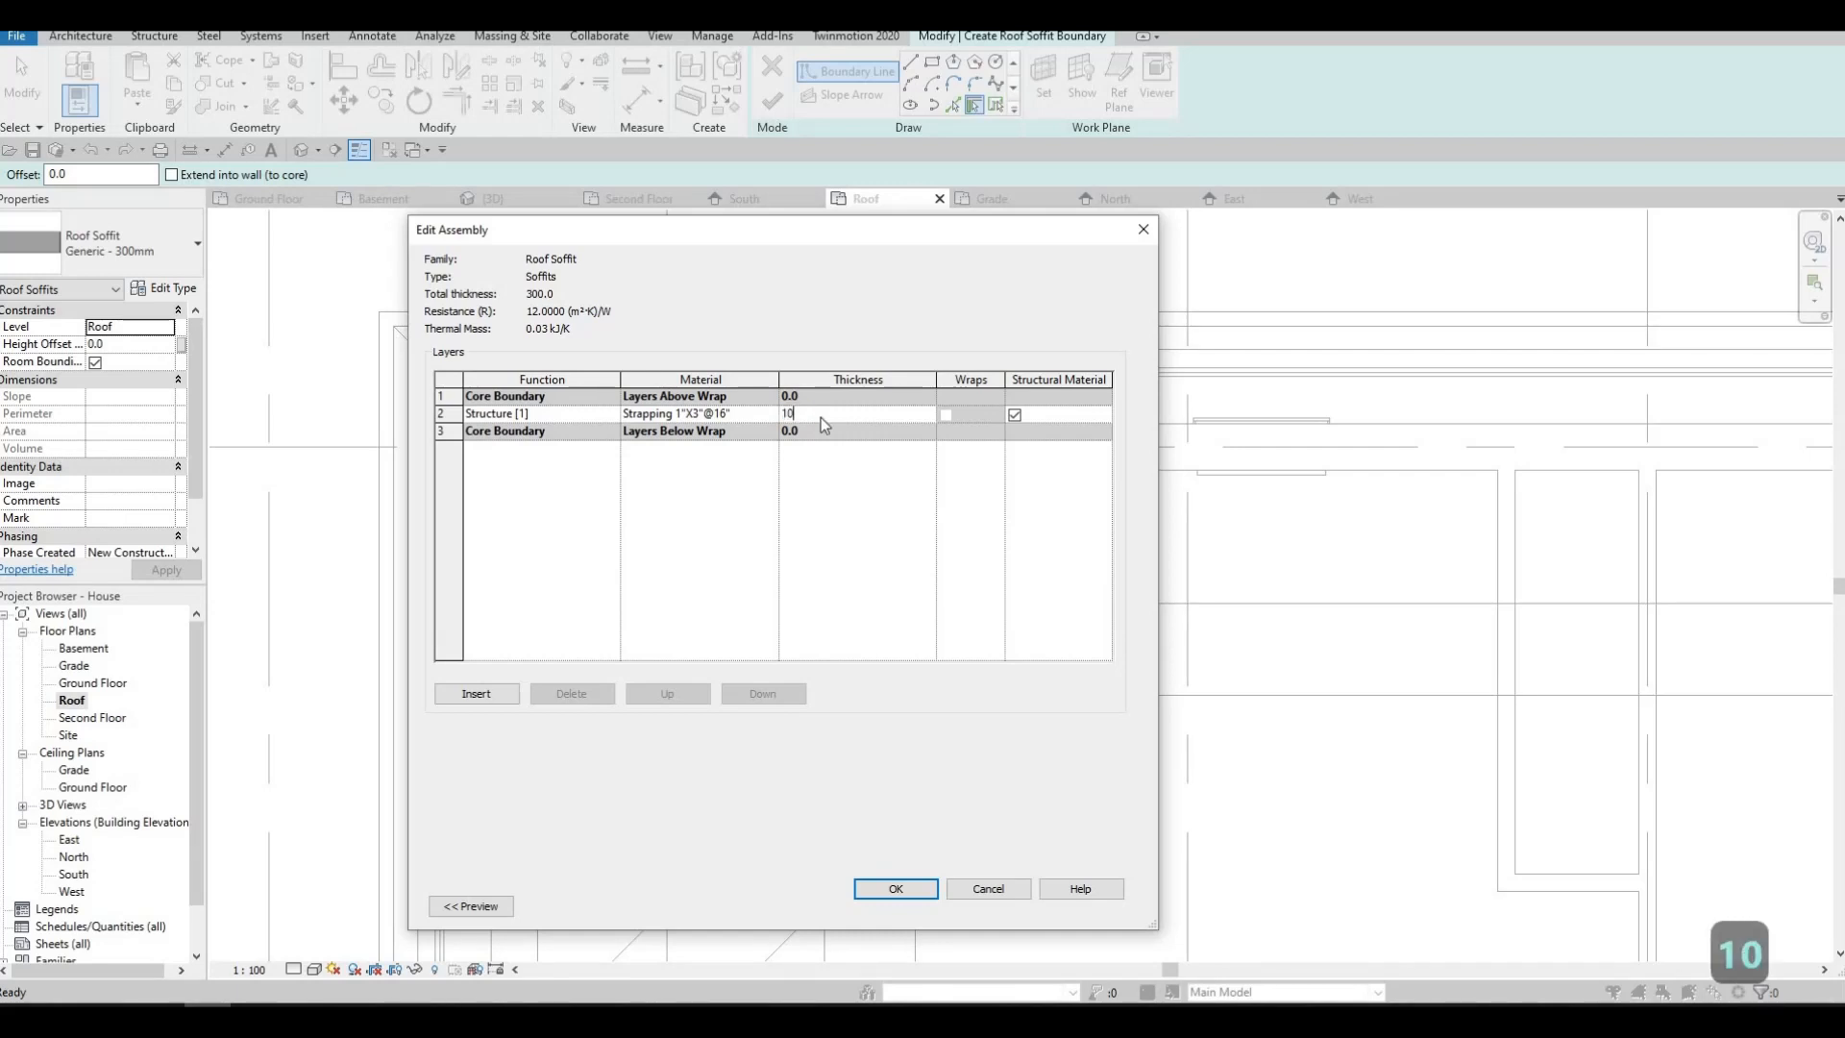
key("Return")
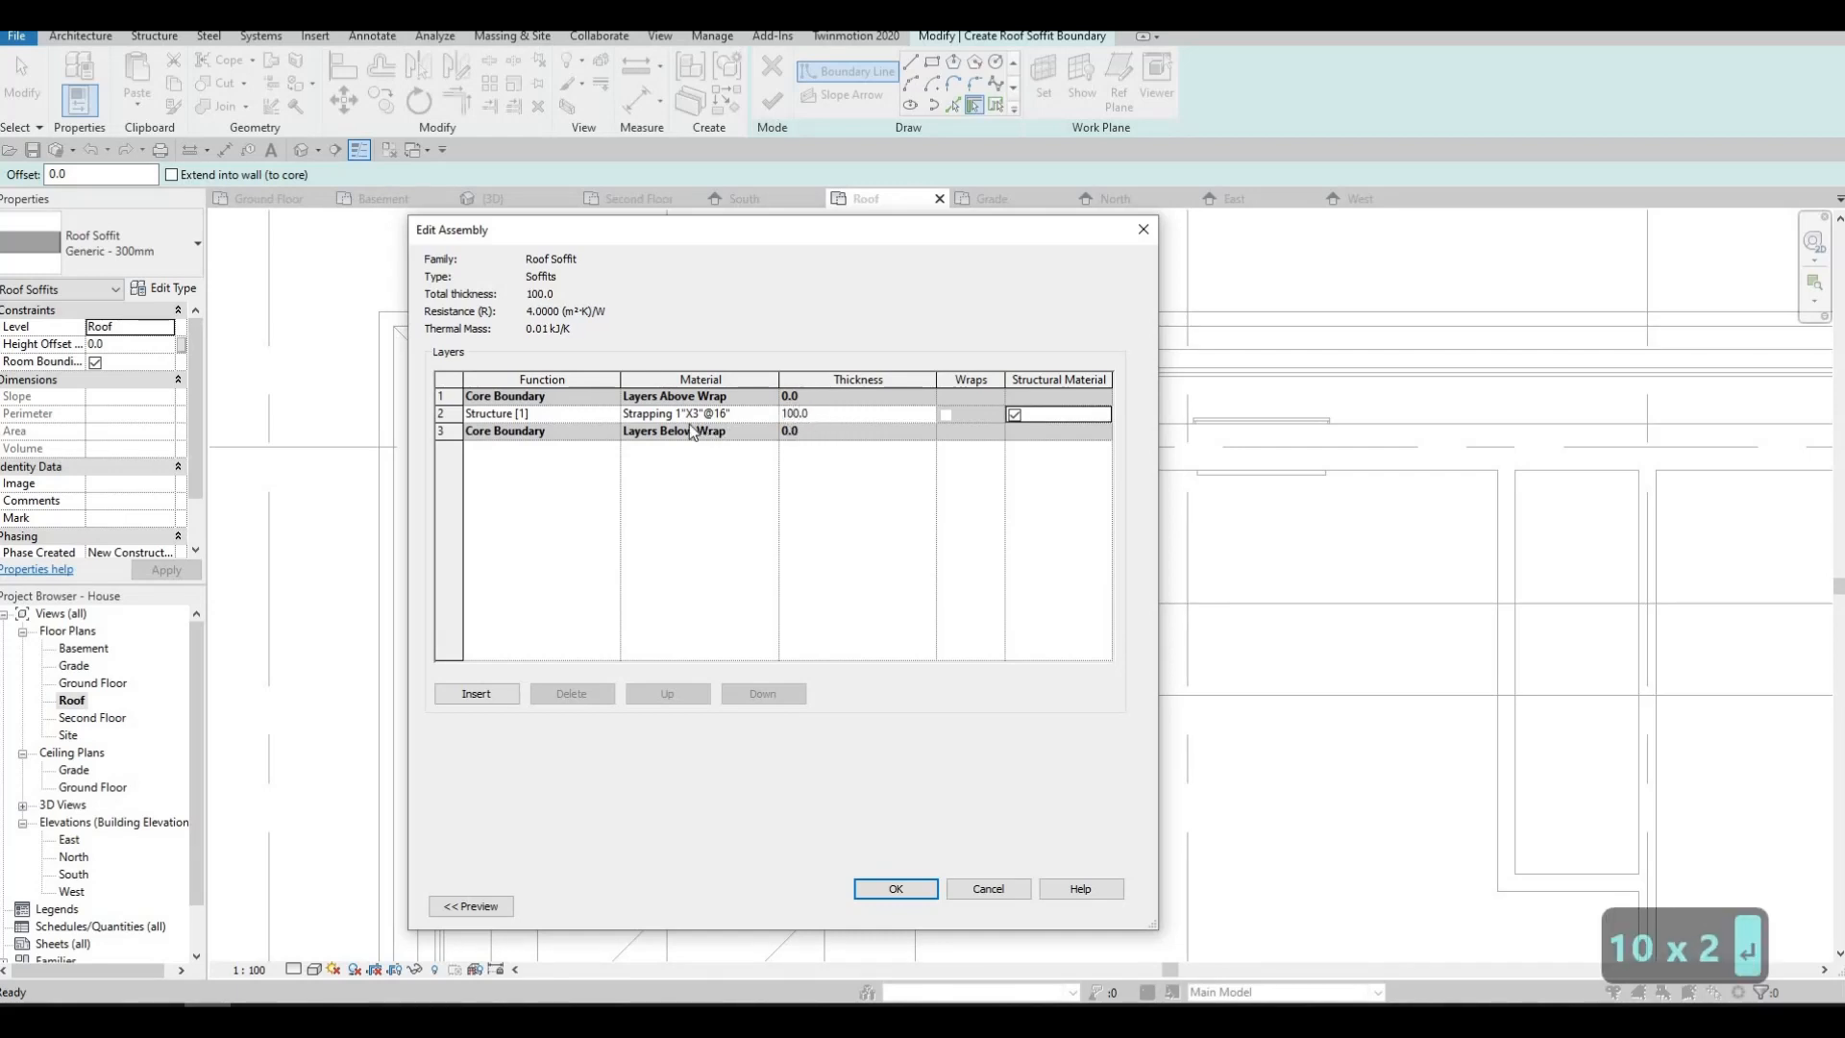
- Insert a new layer beneath the lower core boundary and set its function to Finish 1 [4]
left_click(487, 694)
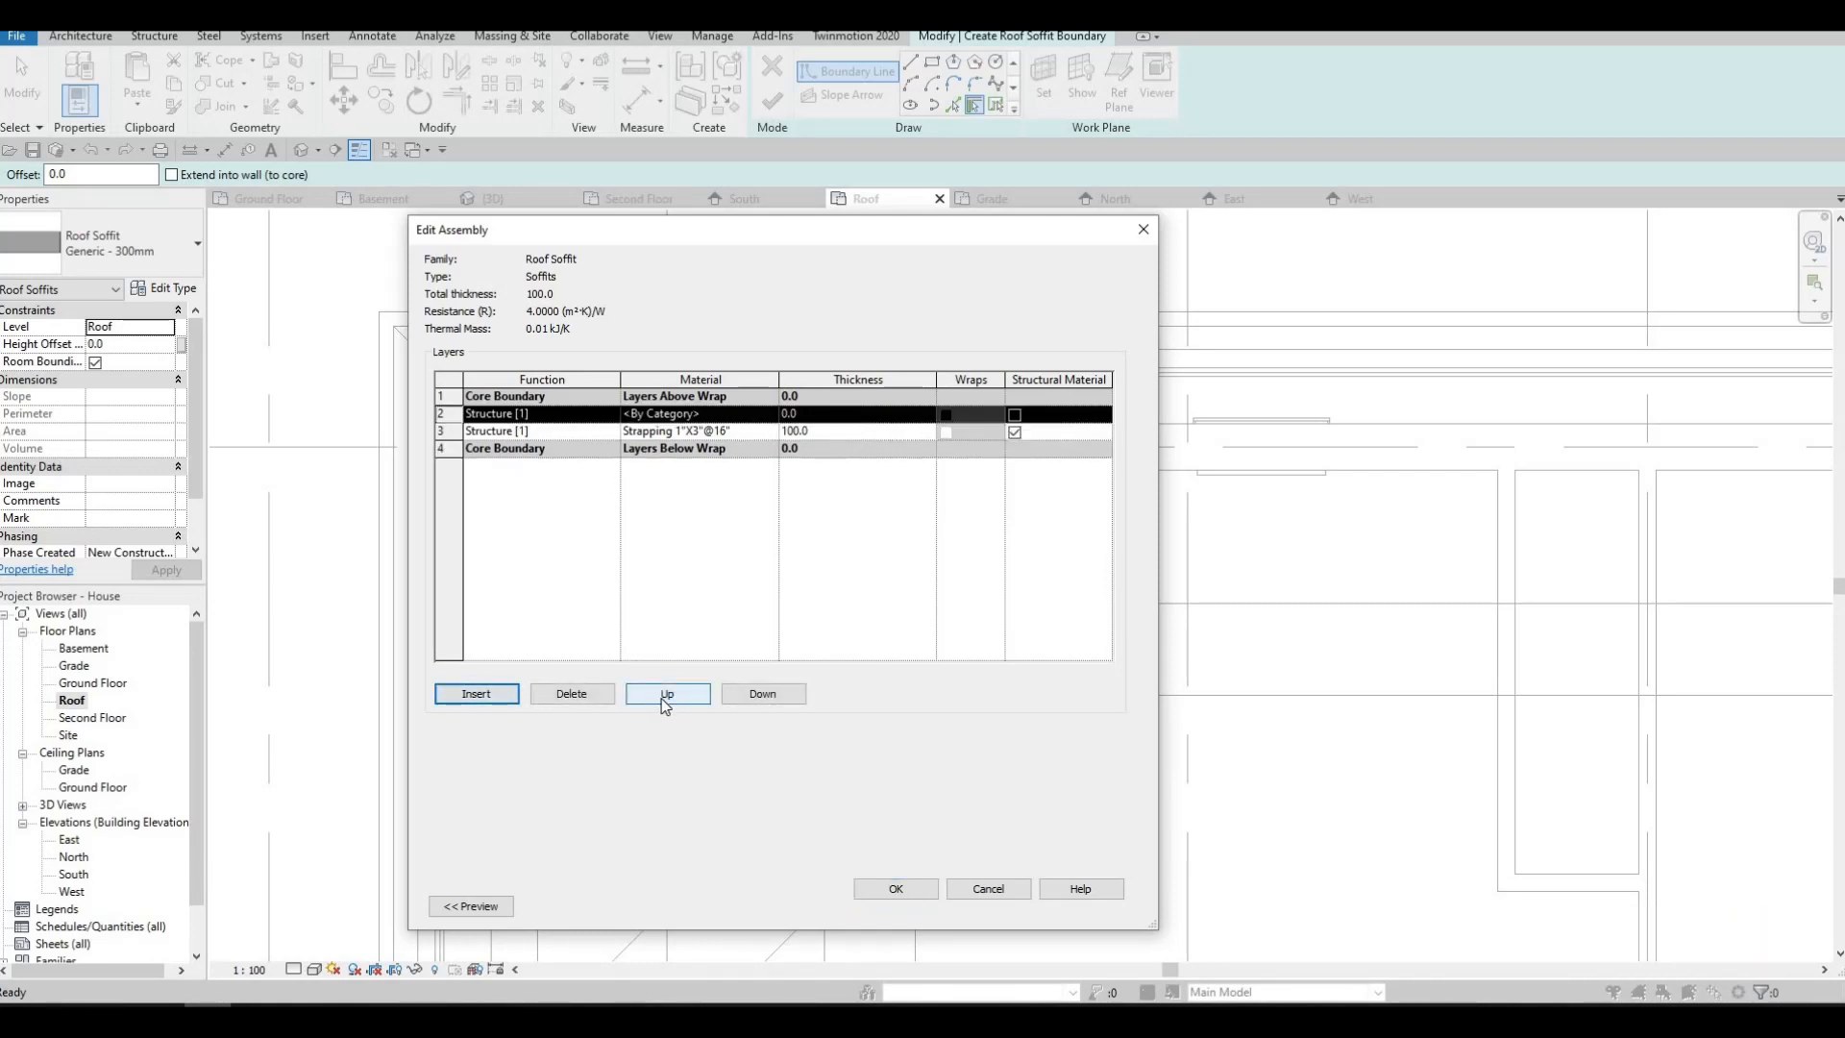
left_click(750, 699)
left_click(739, 694)
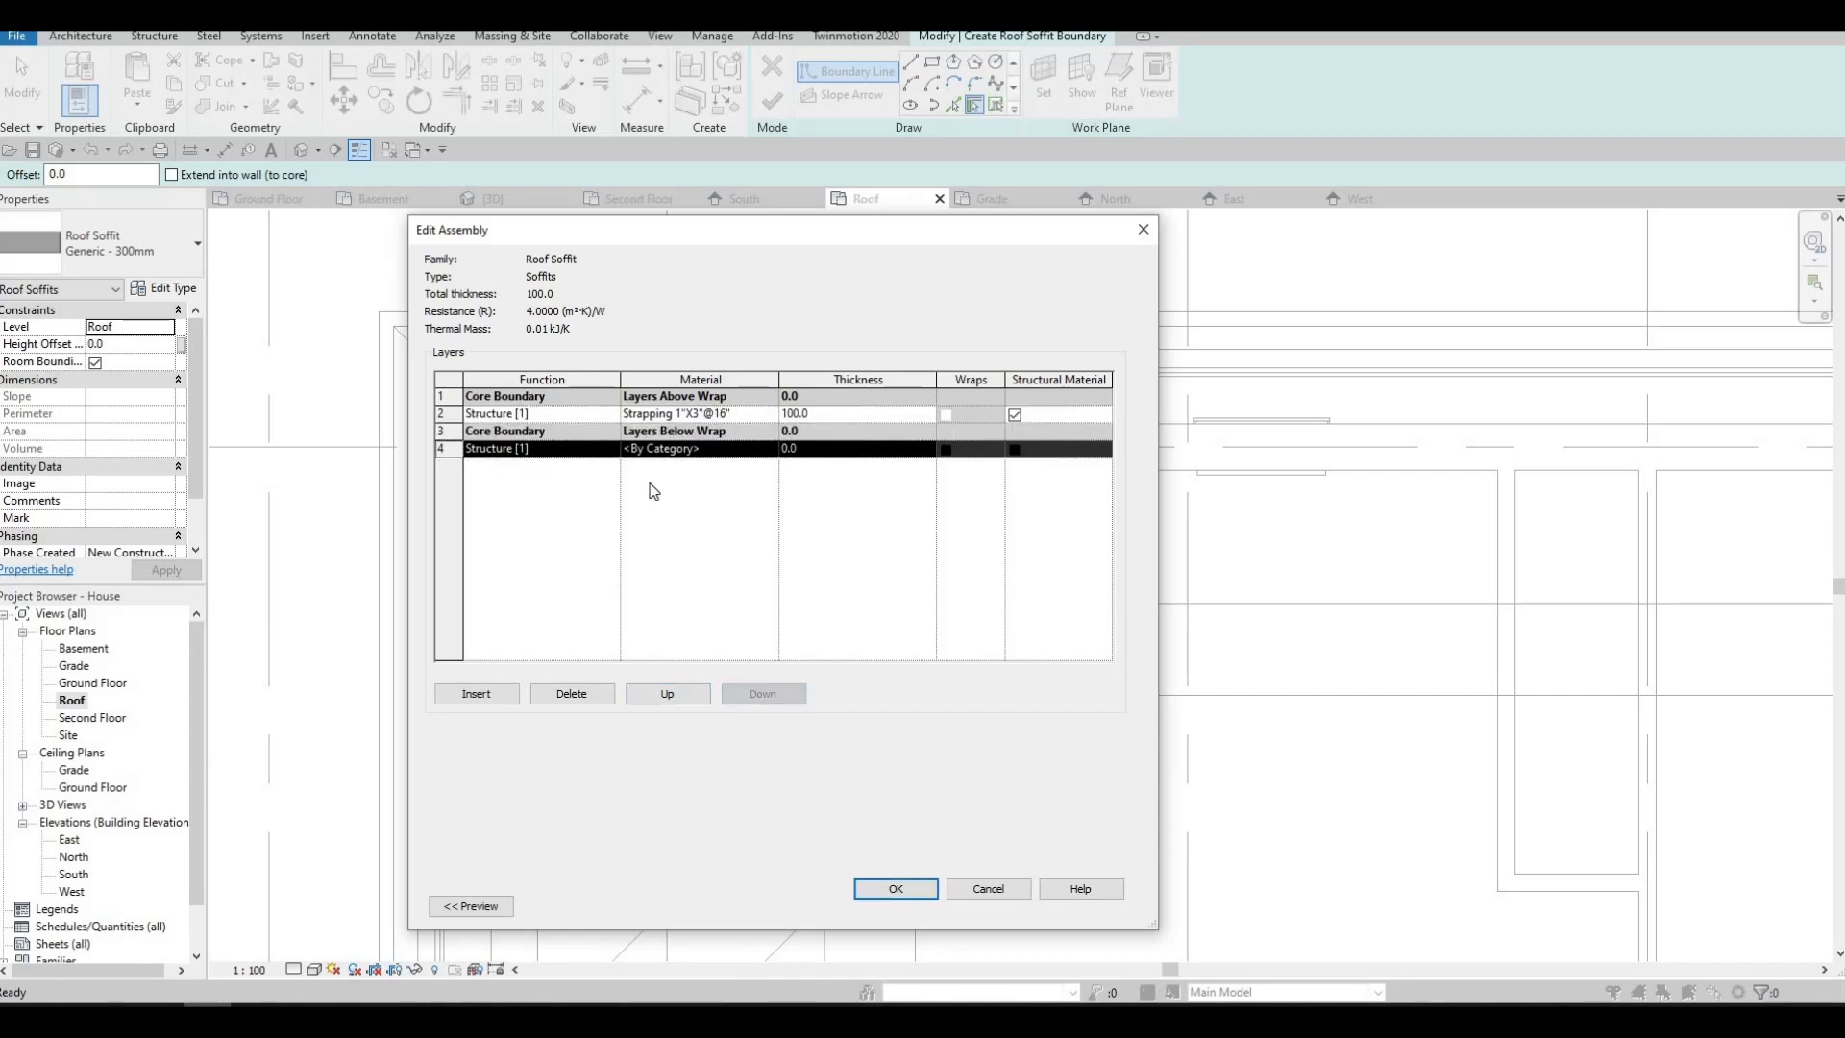
left_click(594, 452)
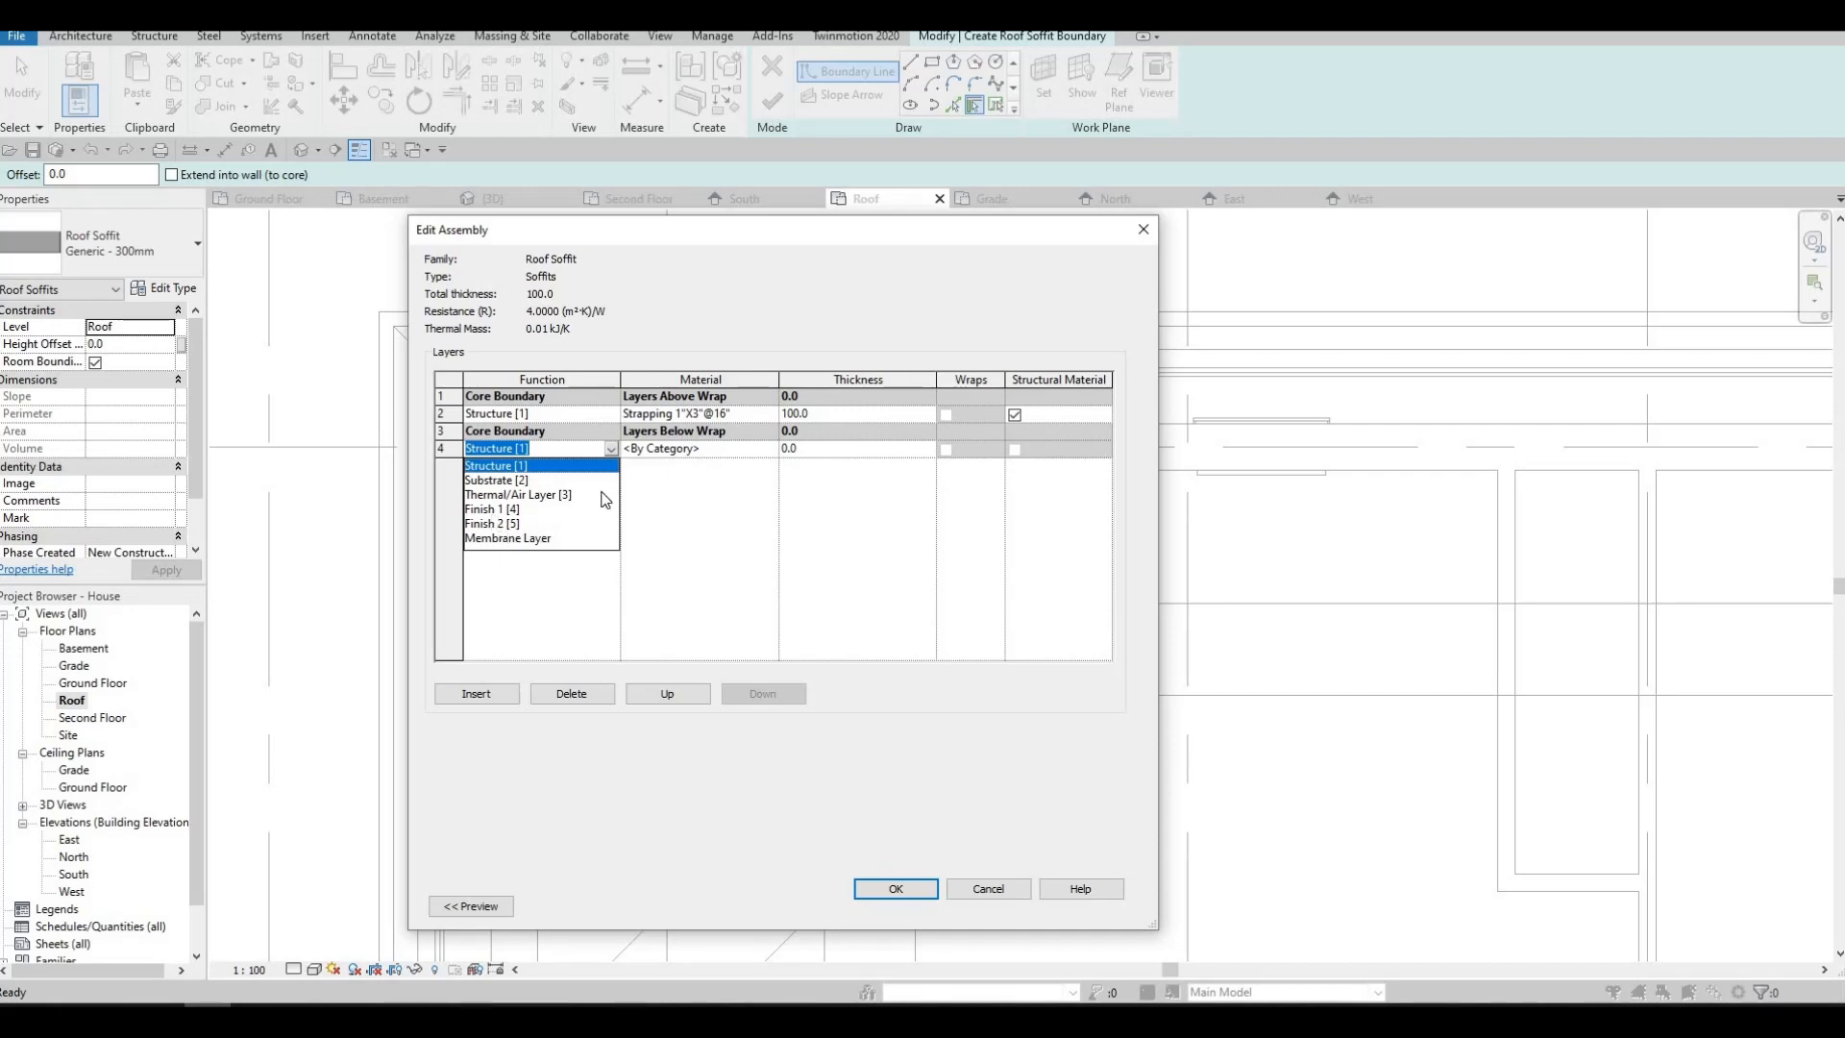
left_click(492, 508)
- Open the material selection for the Finish 1 layer, search for alu and duplicate the Aluminum material
left_click(766, 453)
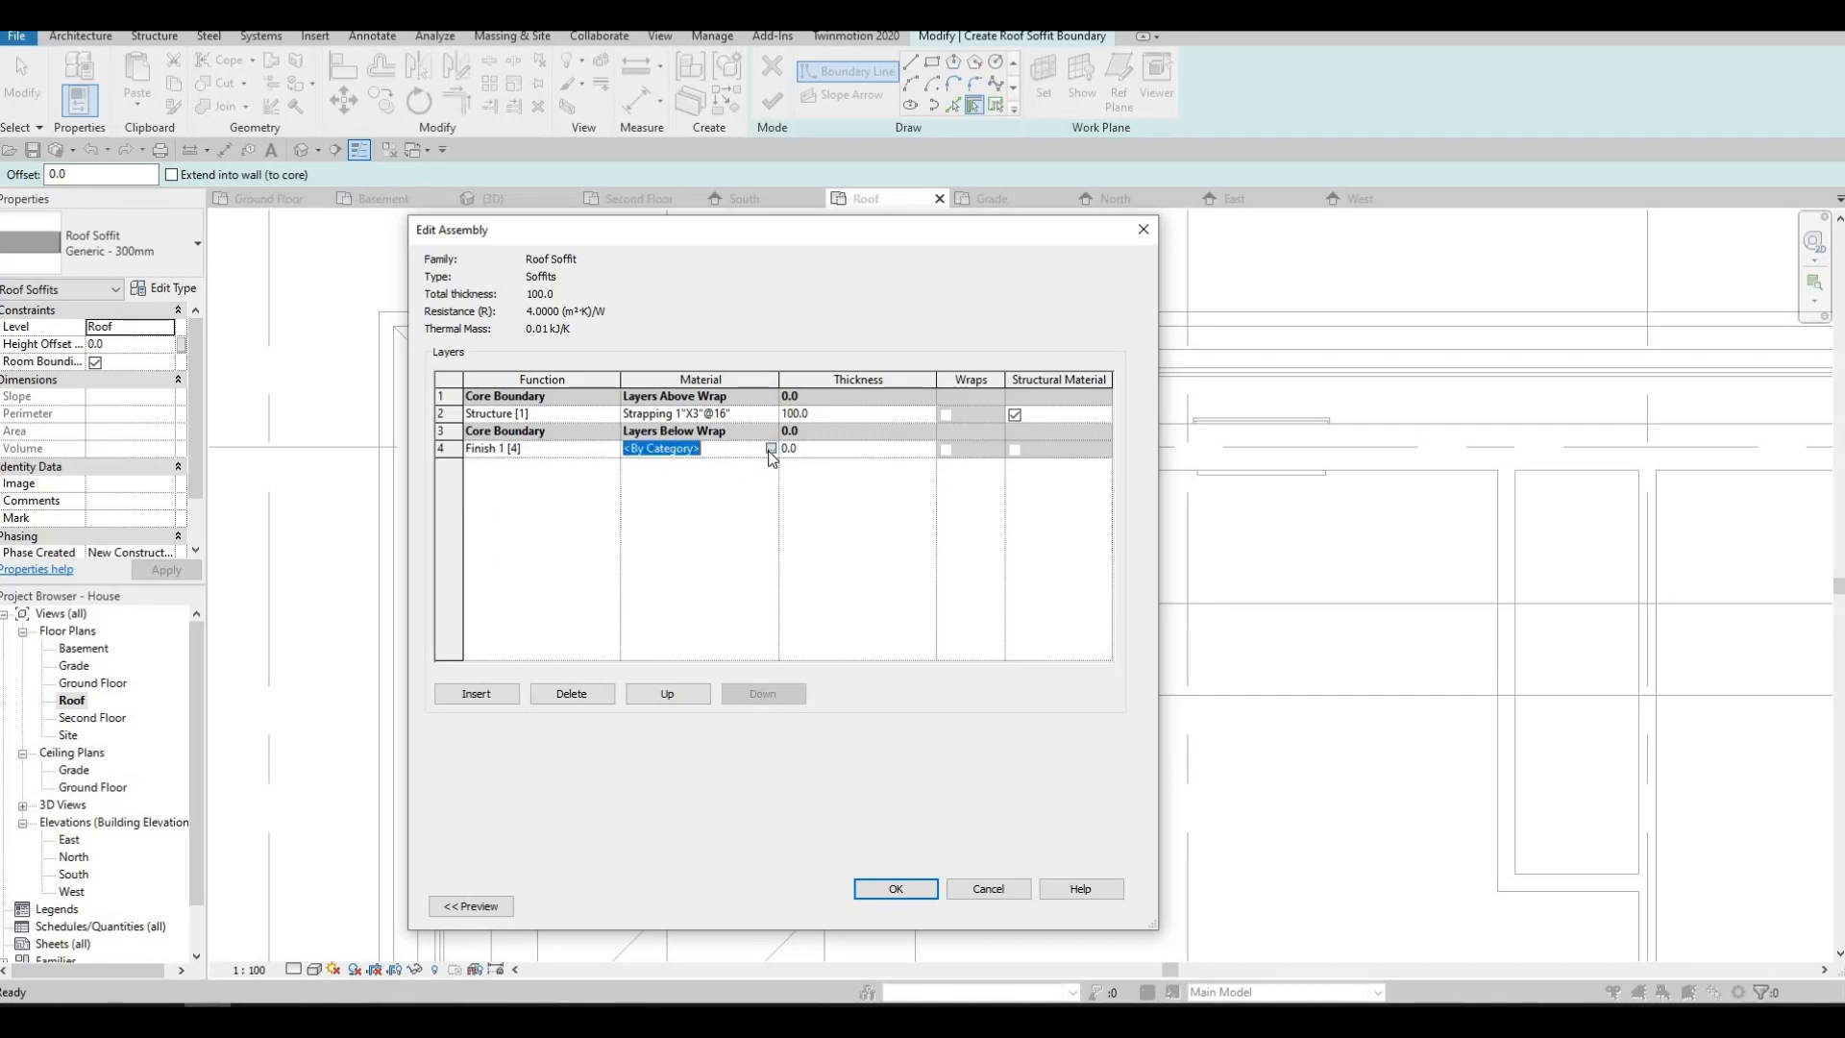
left_click(770, 449)
left_click(669, 253)
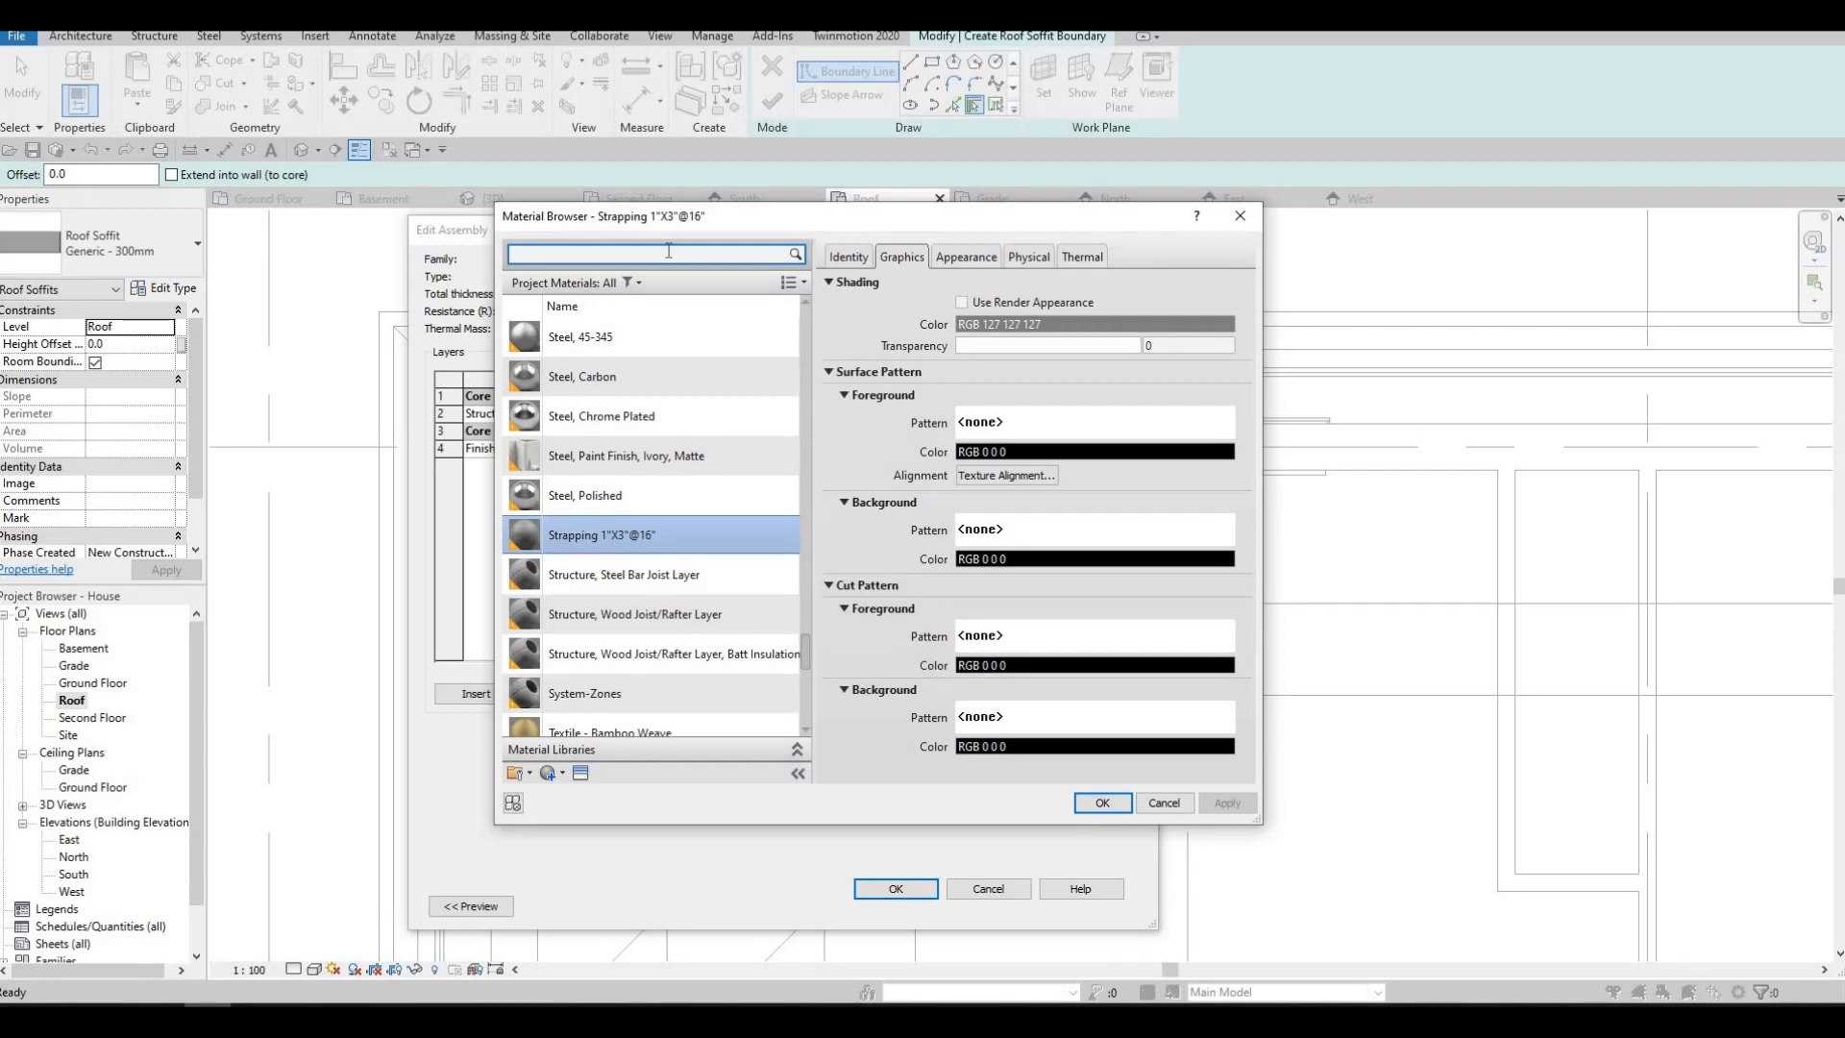
type("alu")
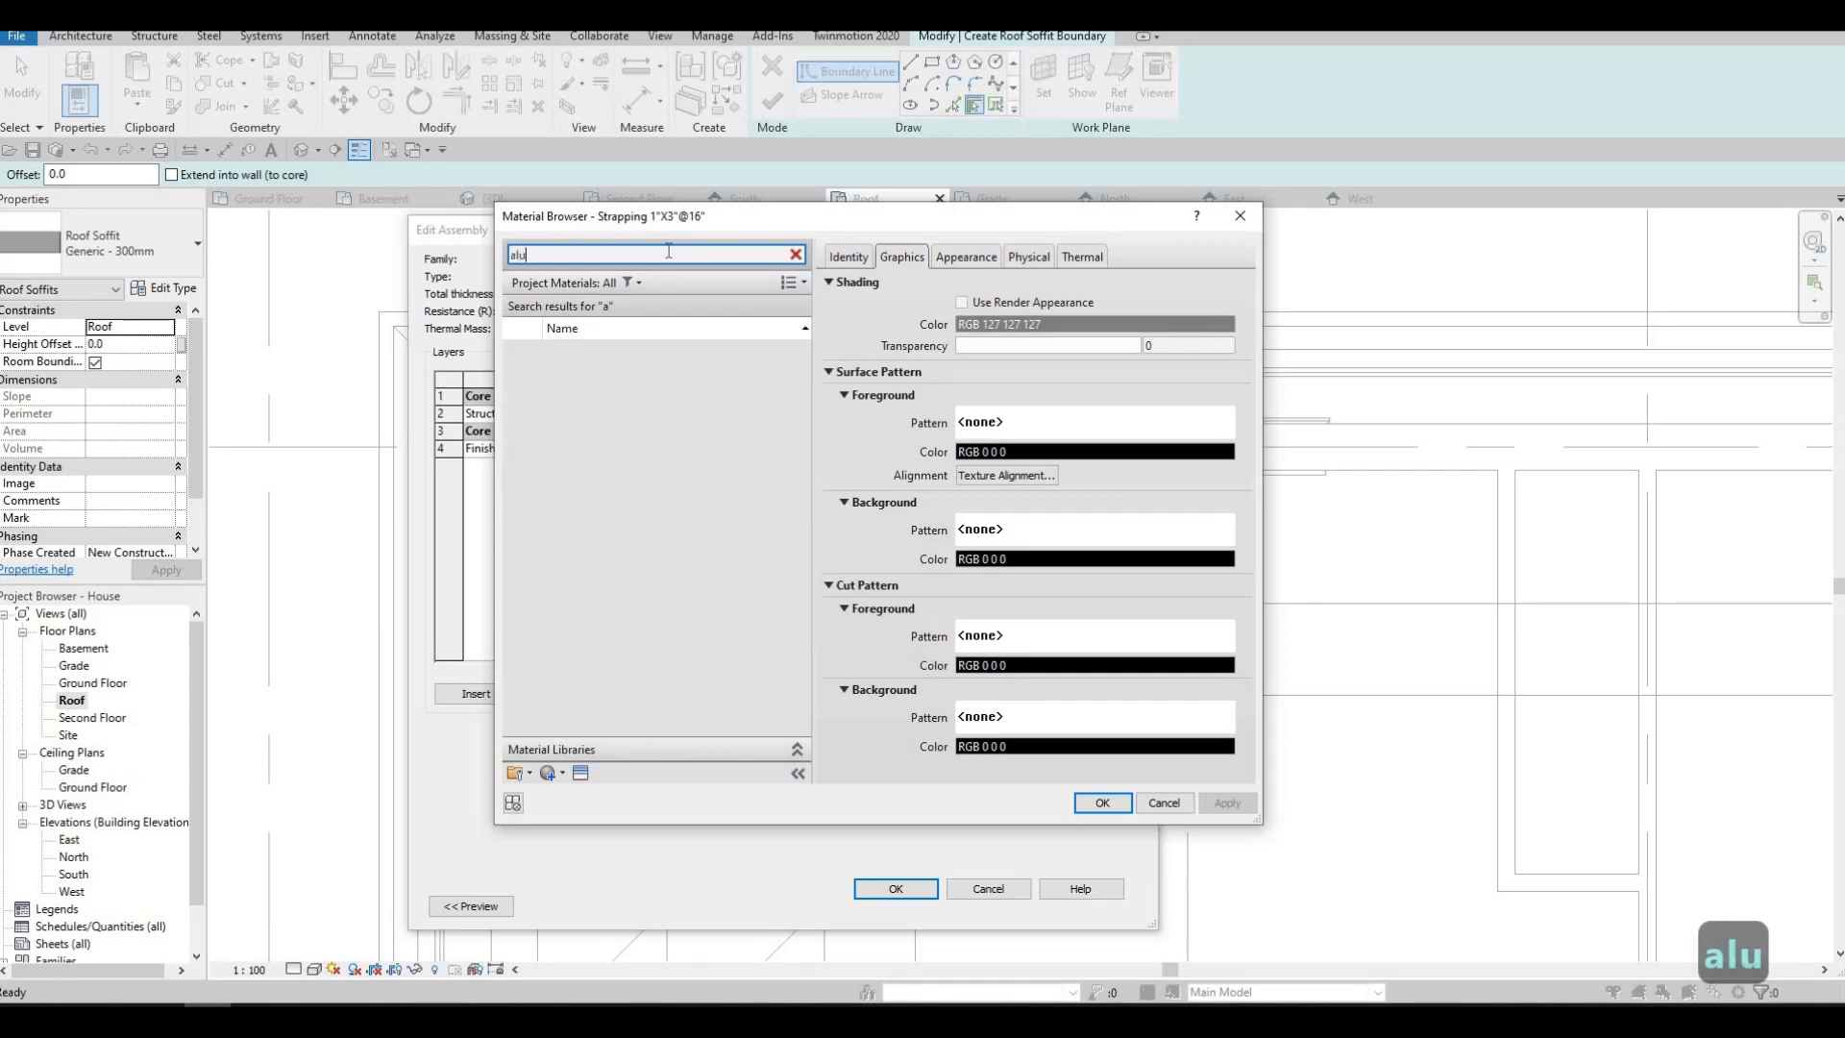
left_click(627, 357)
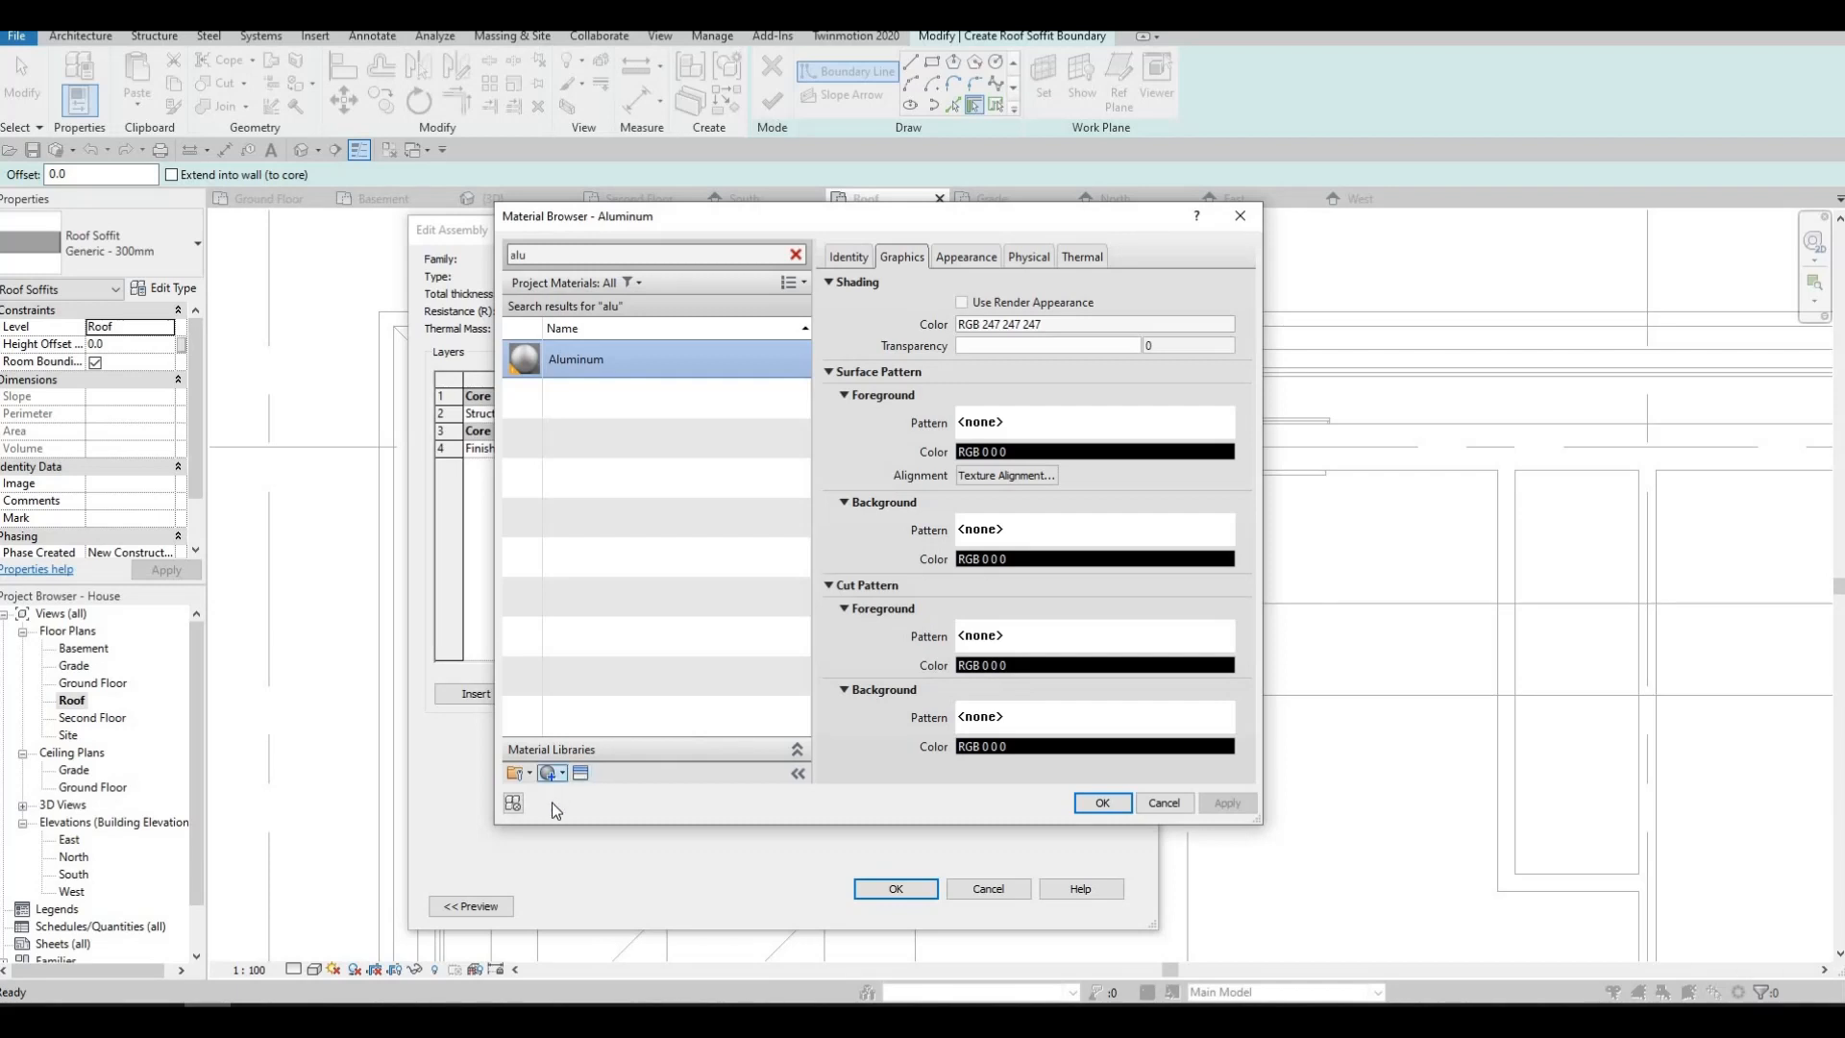
left_click(561, 773)
left_click(601, 812)
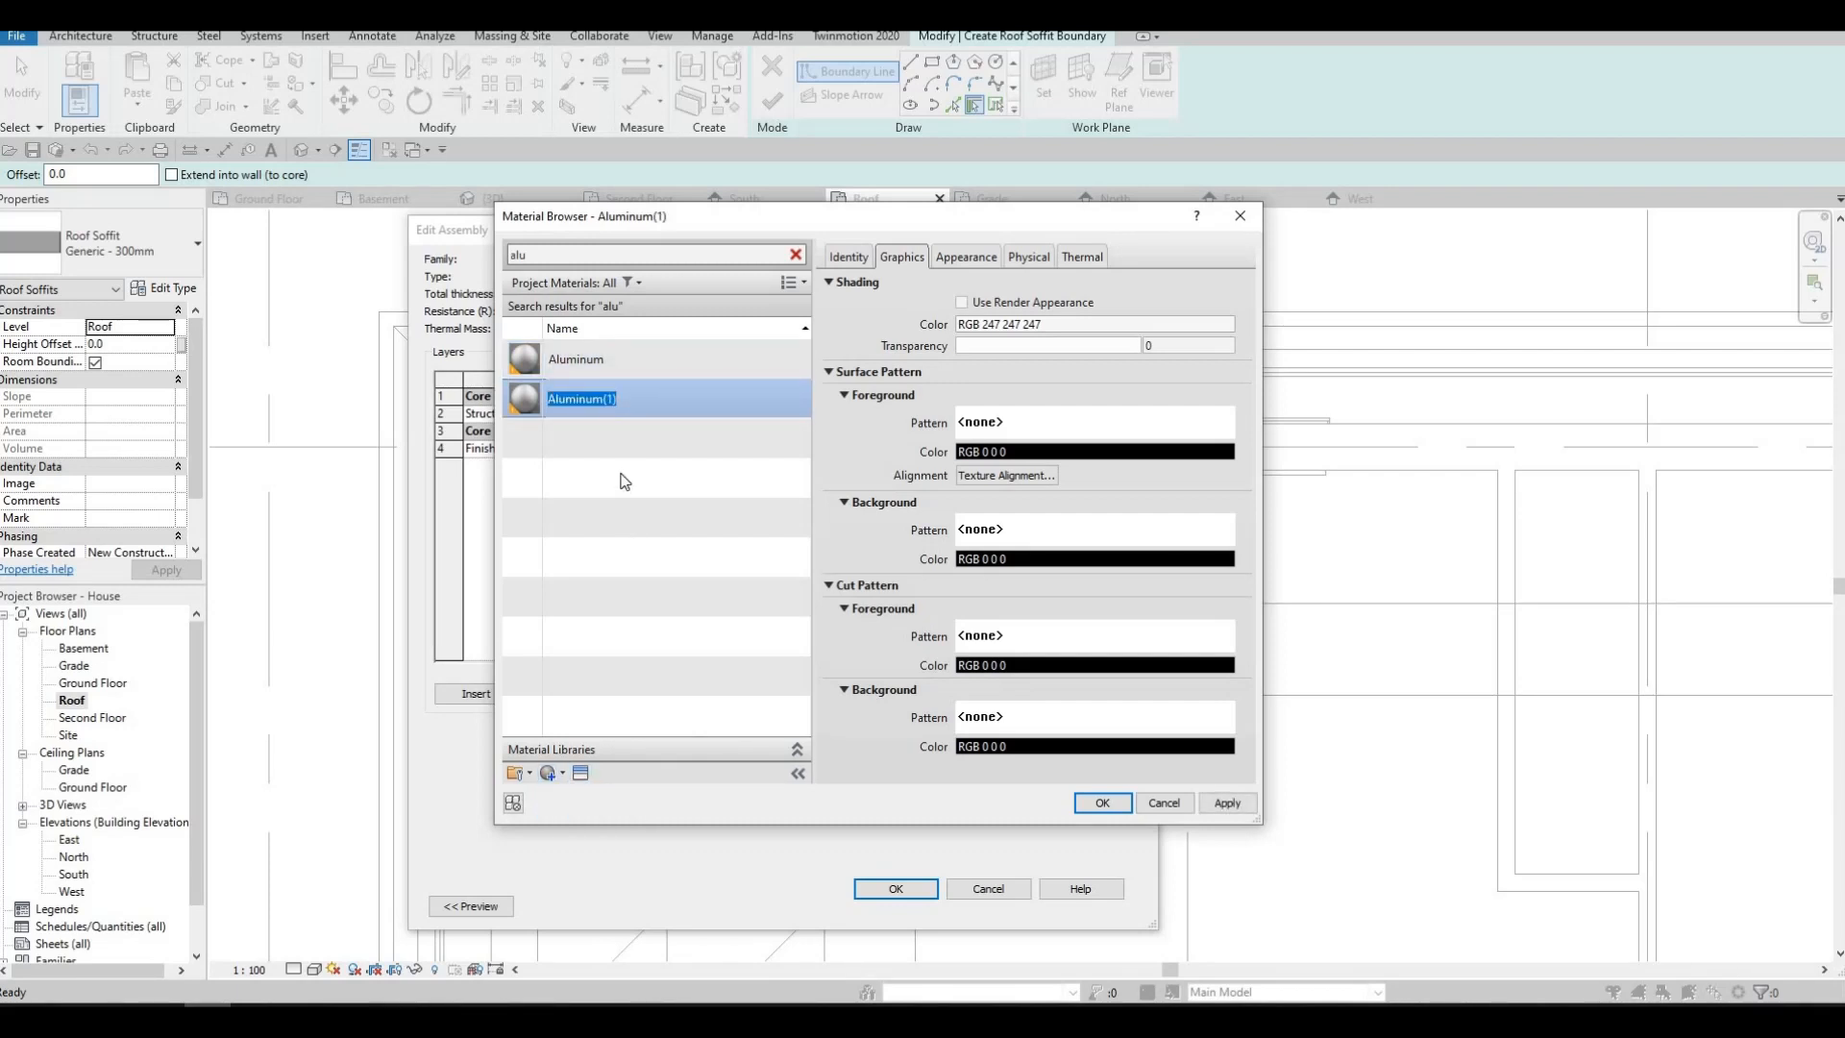
- Rename the duplicated material as Vented Aluminum Soffit and assign it to the Finish 1 layer
left_click(641, 406)
key("BackSpace")
key("BackSpace")
key("BackSpace")
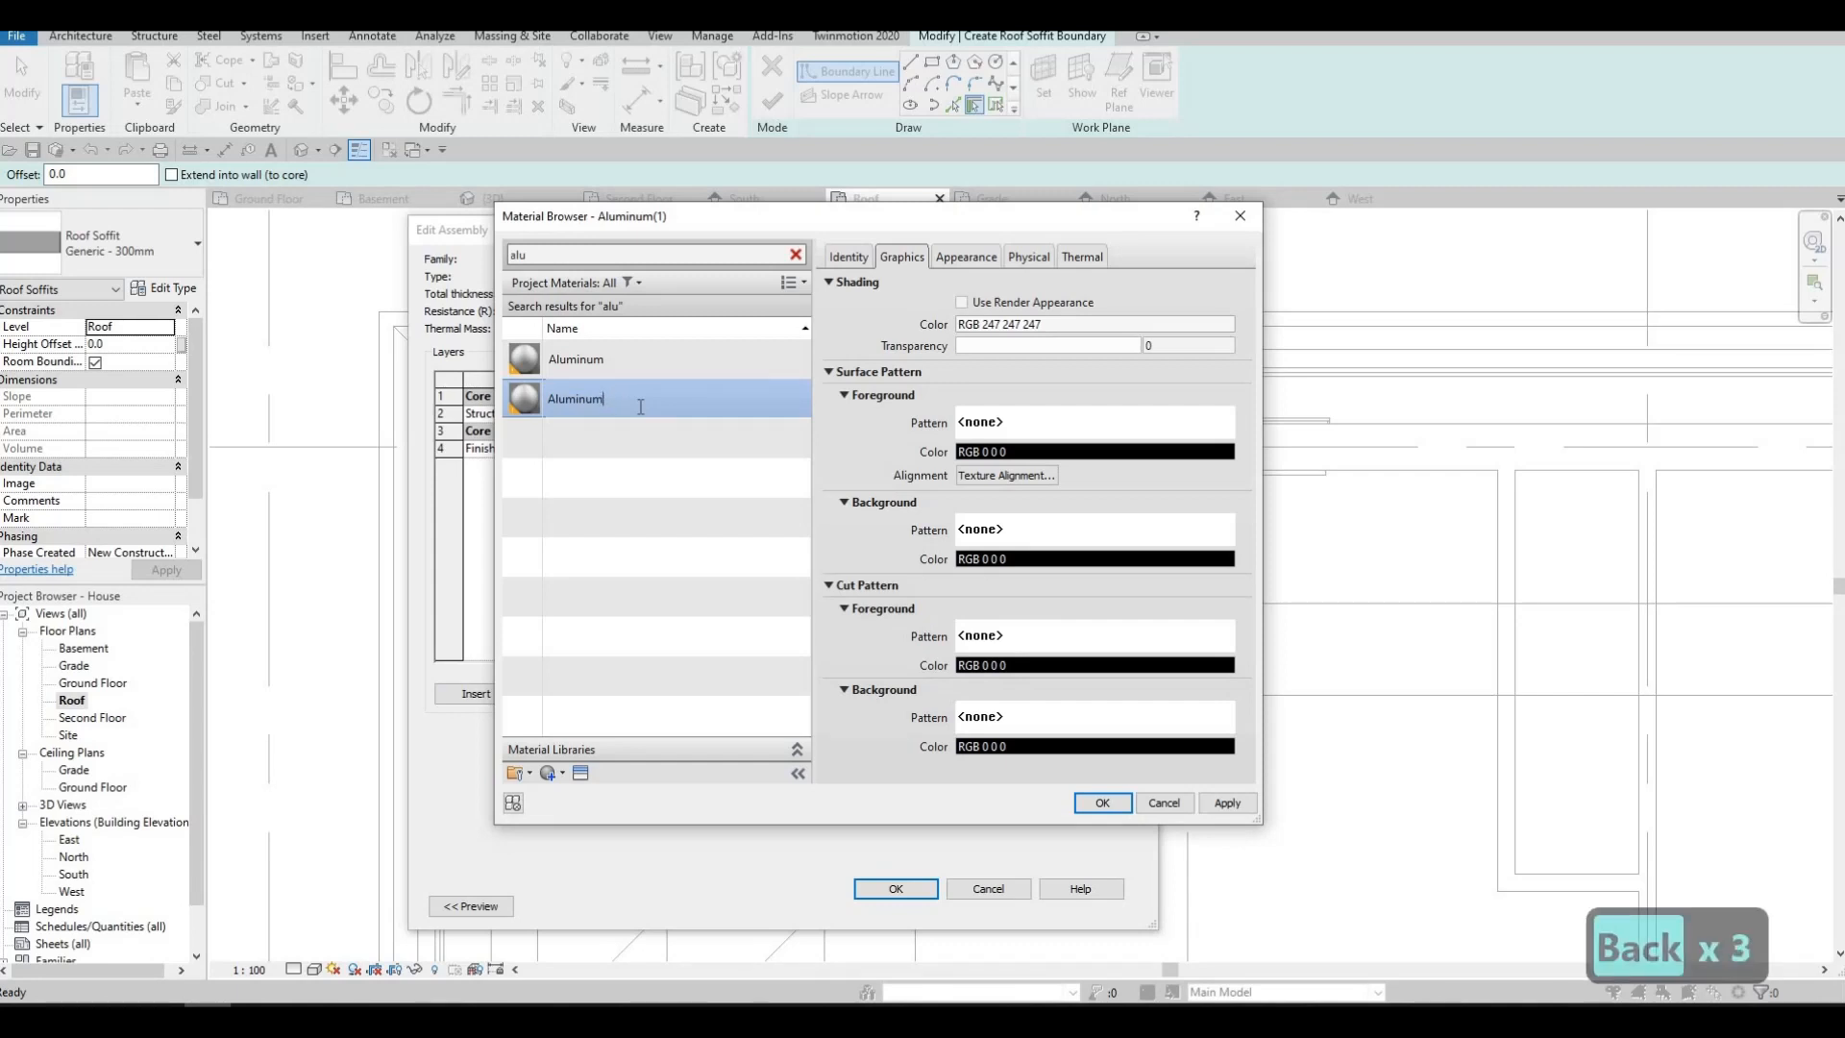
key("Left")
key("Left")
key("Left")
key("Left")
key("Left")
key("Left")
key("Left")
key("Left")
key("Left")
key("Left")
key("Left")
key("Left")
key("Left")
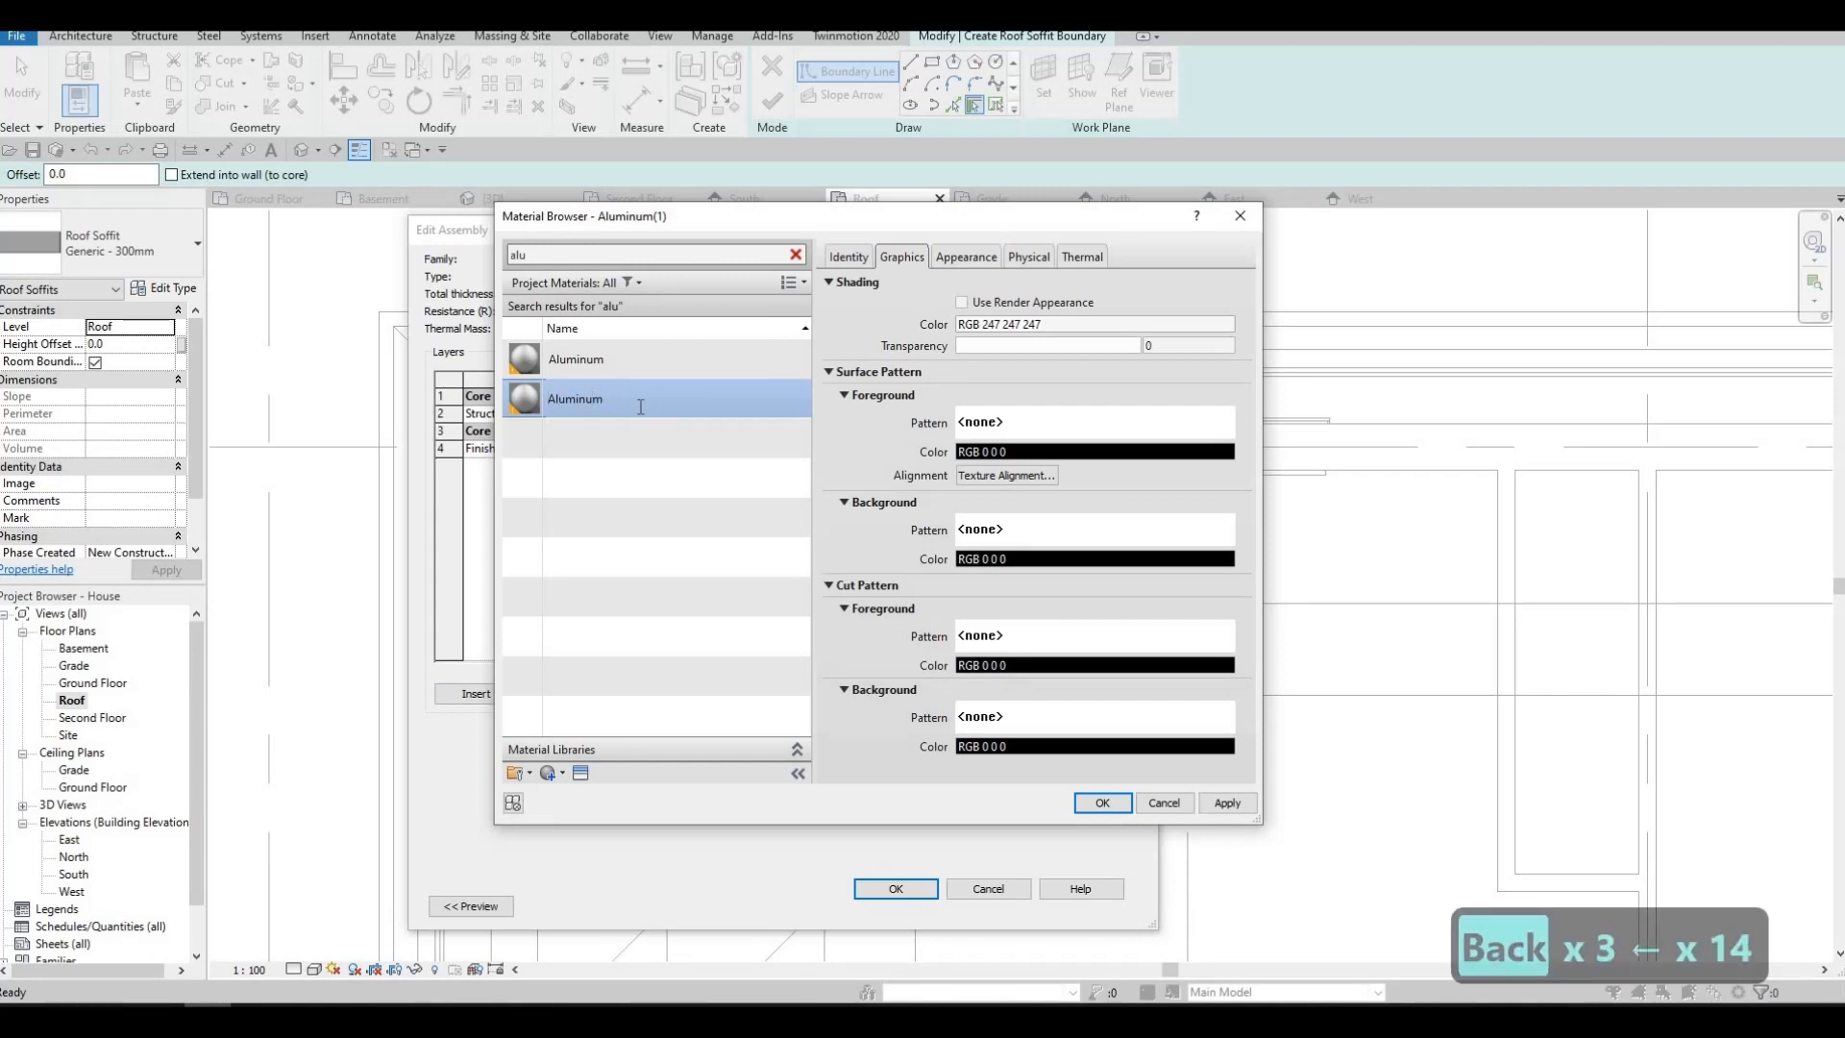
type("Vwe")
key("BackSpace")
key("BackSpace")
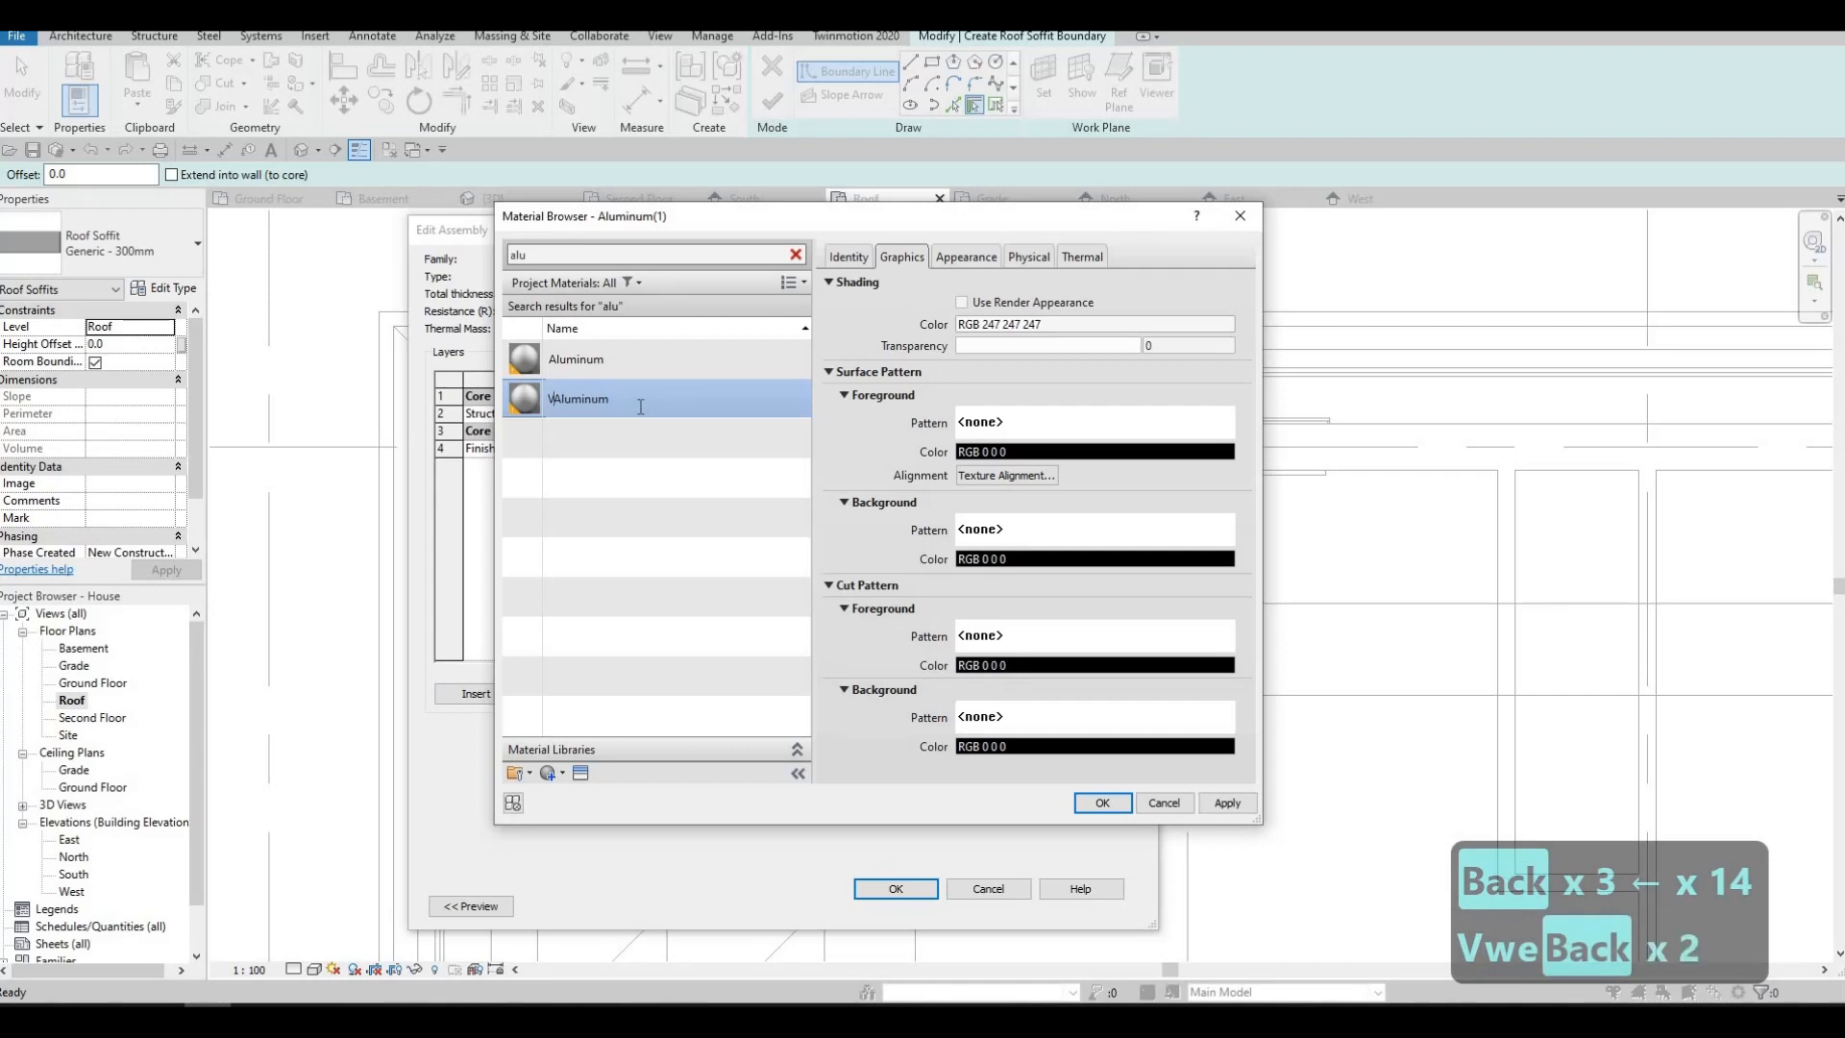
type("ente")
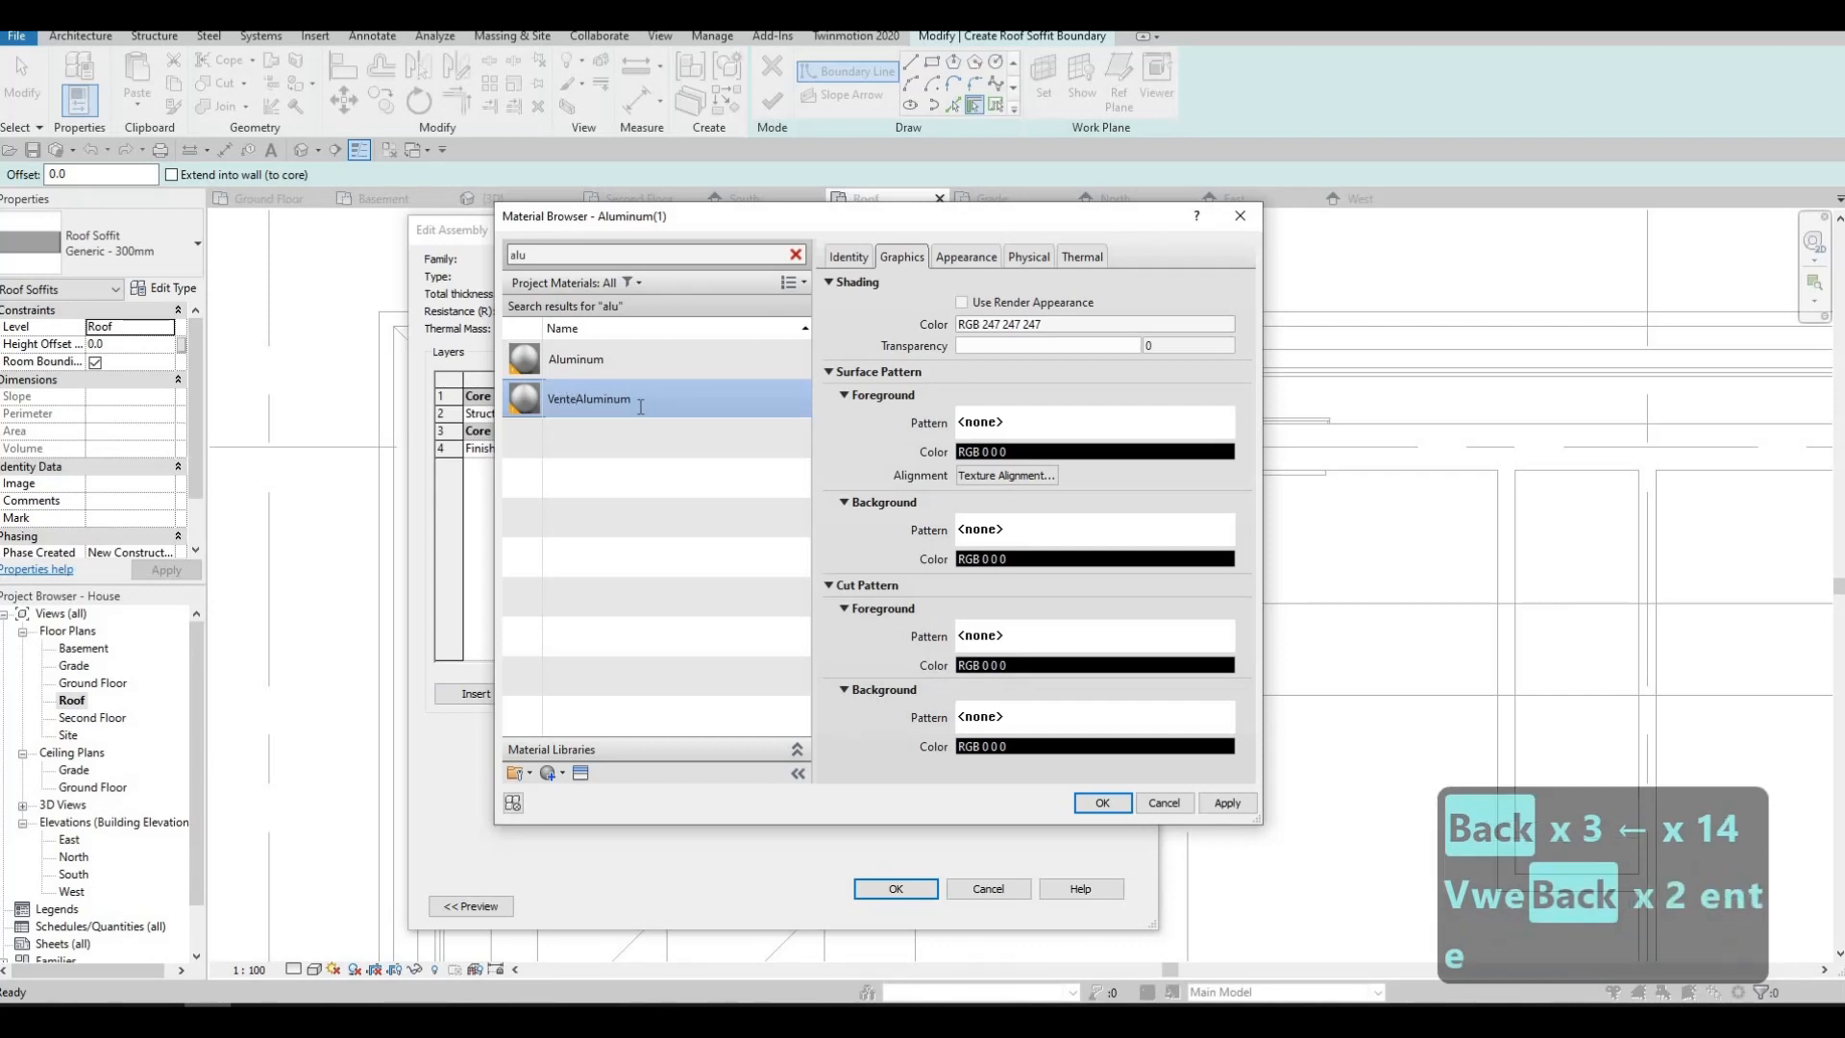
type("d Aluminum")
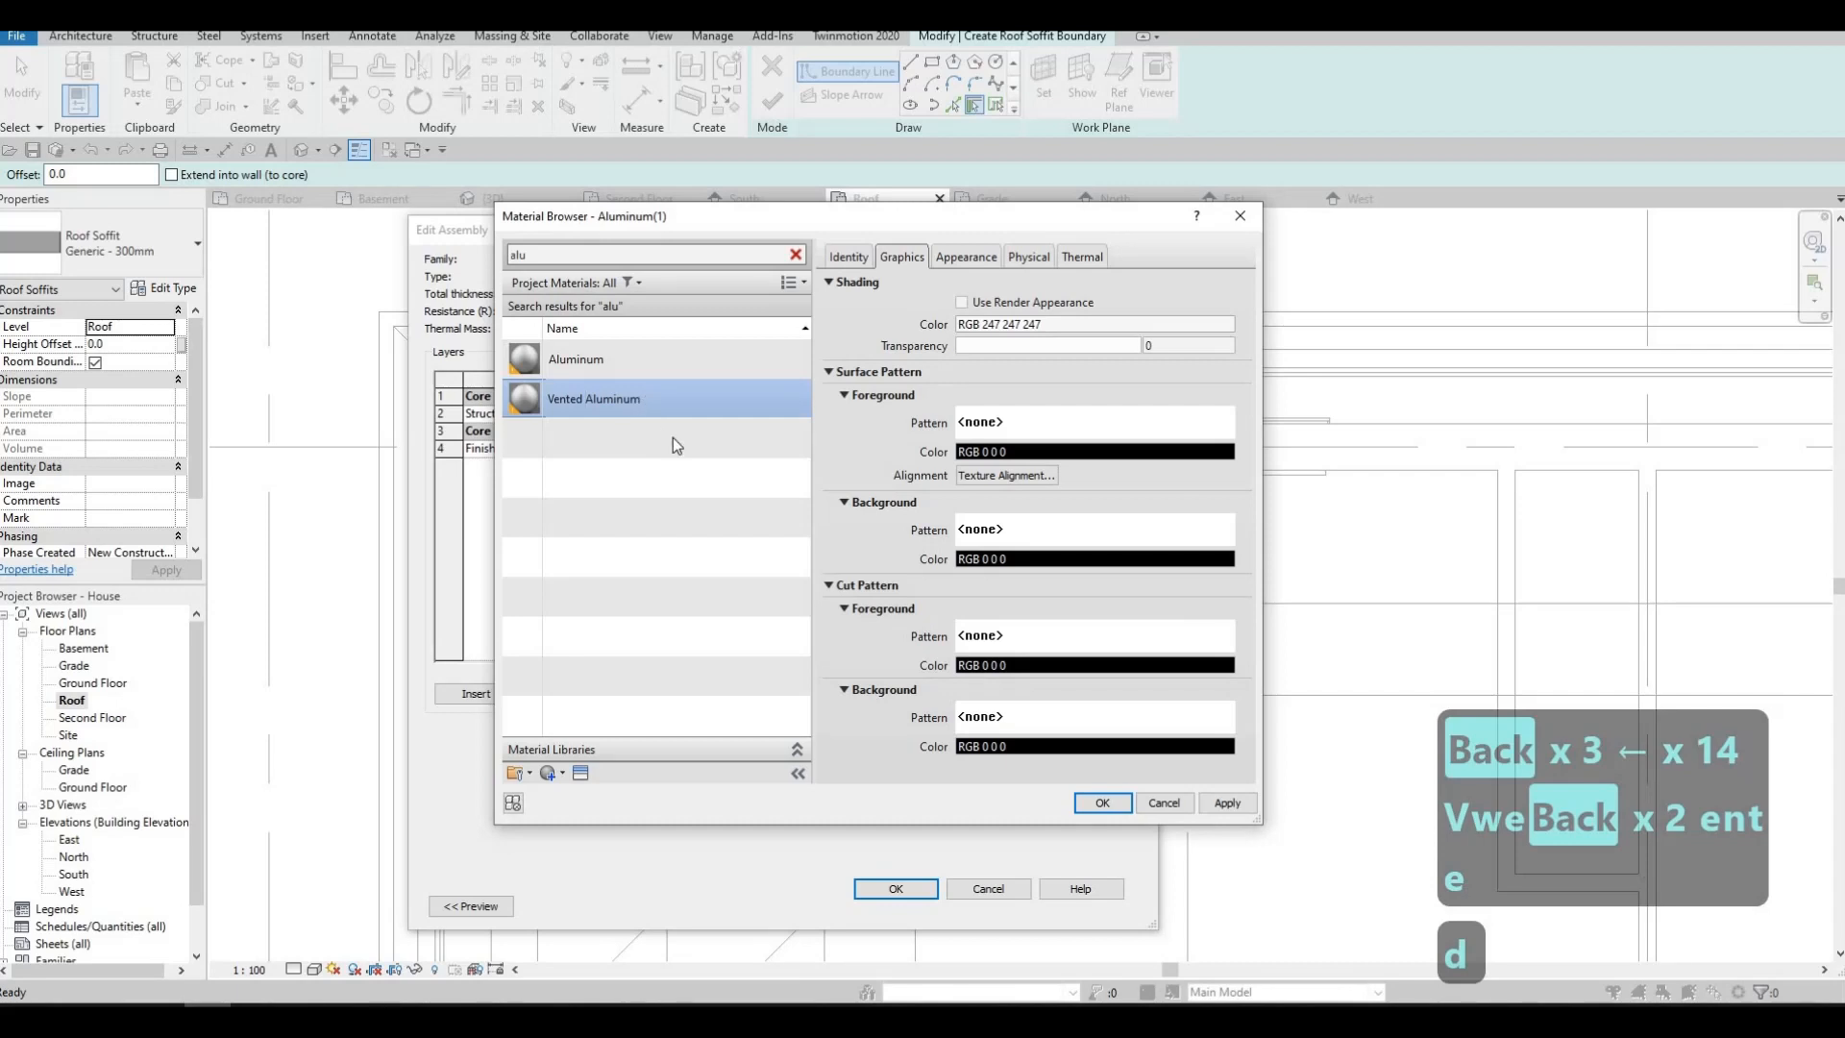
type(" Sof")
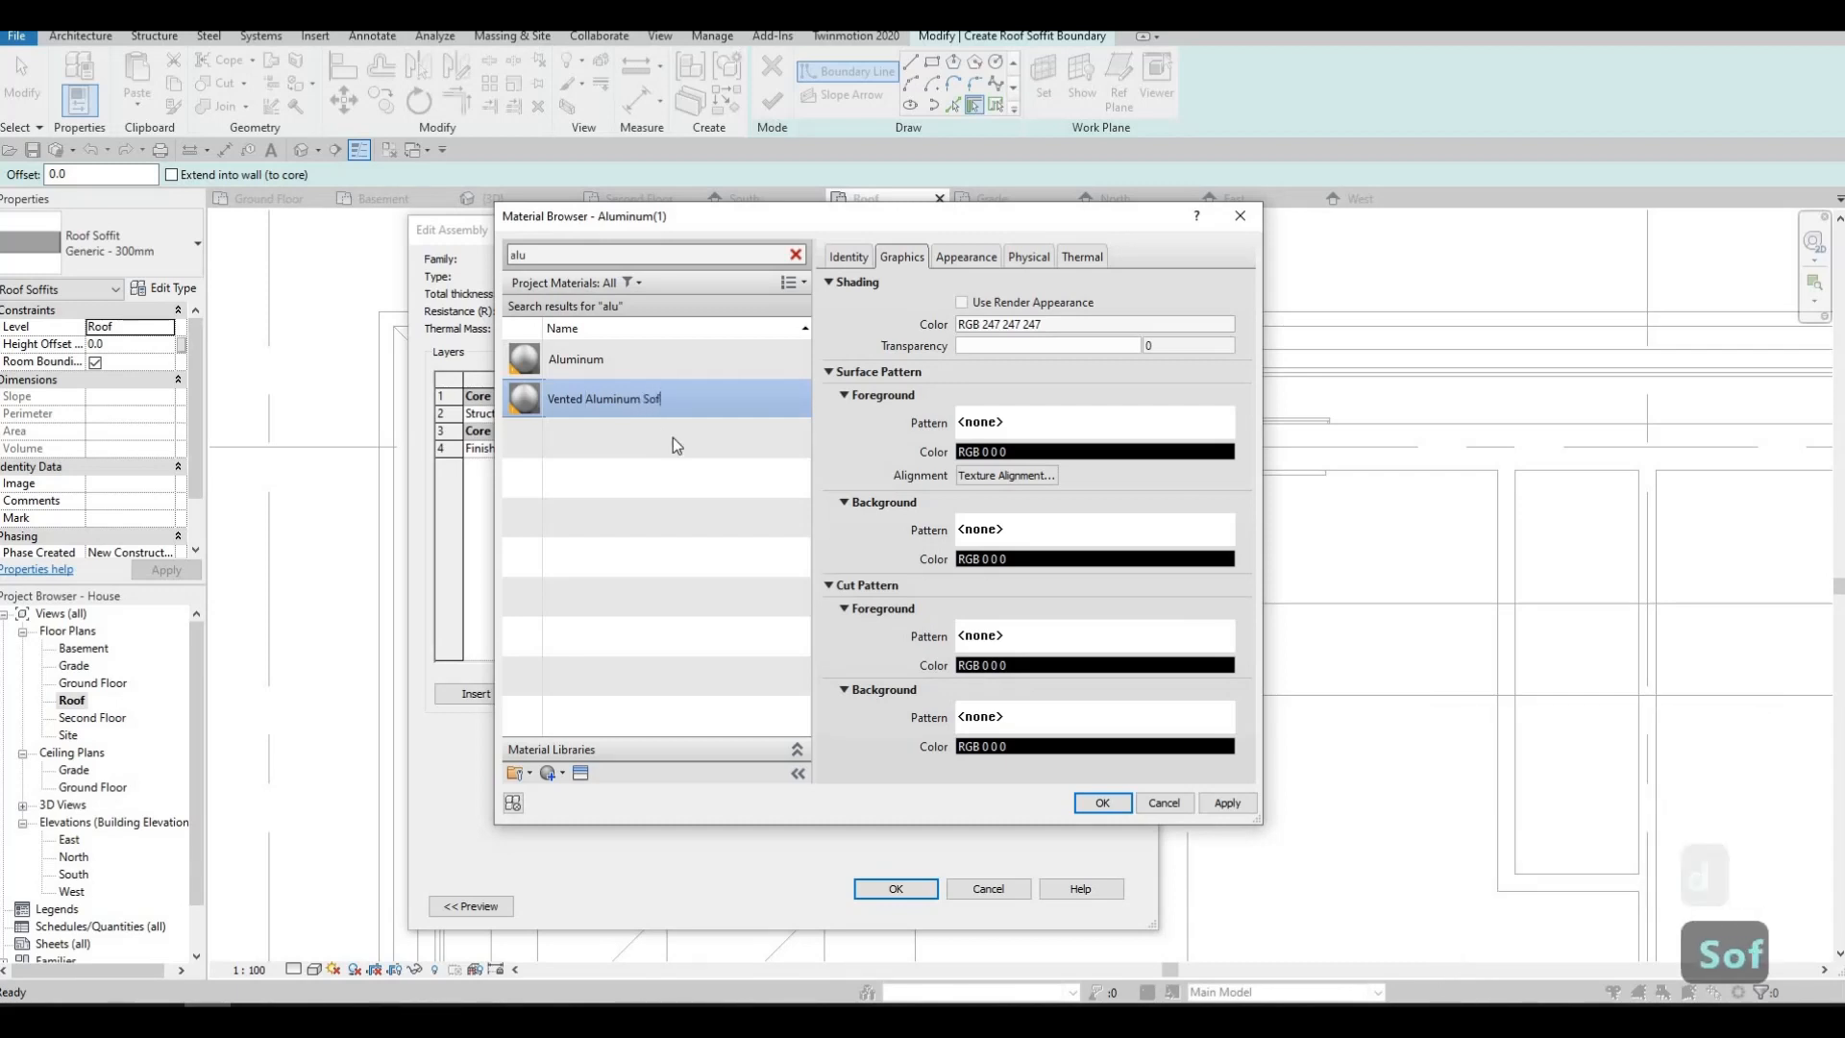
type("fit")
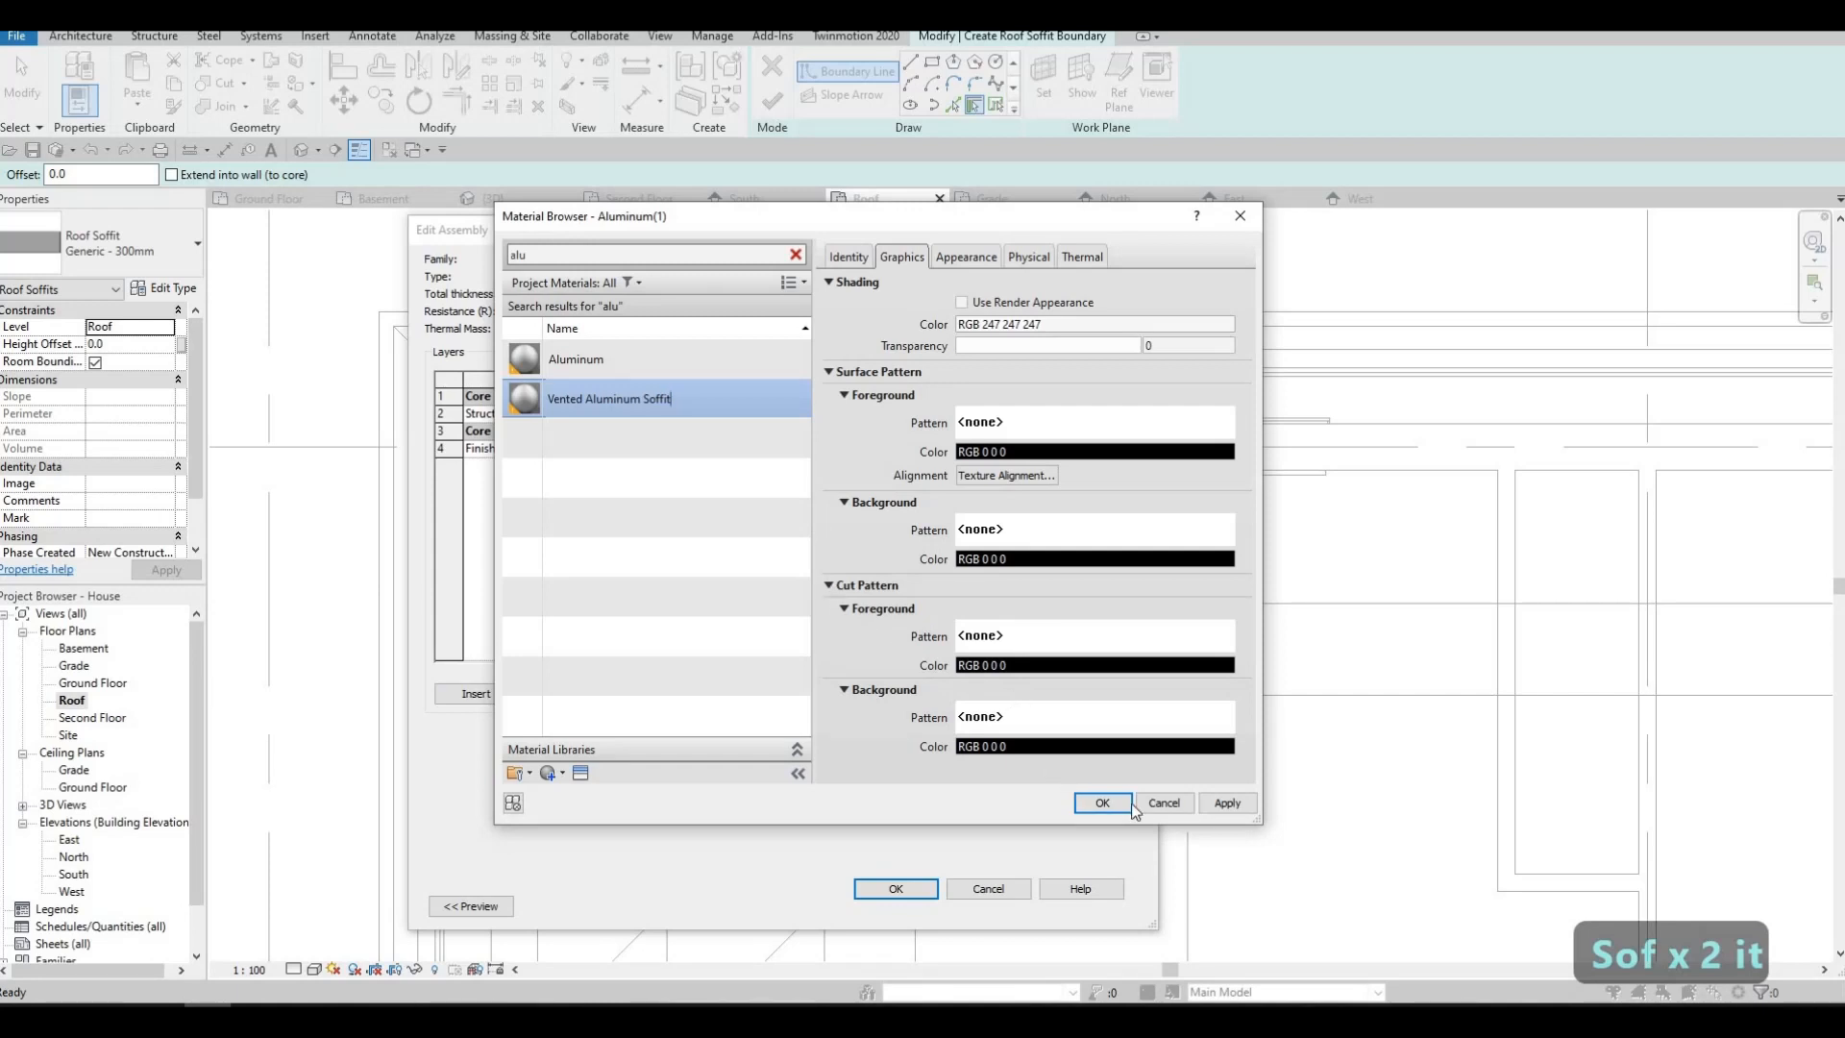
left_click(1102, 803)
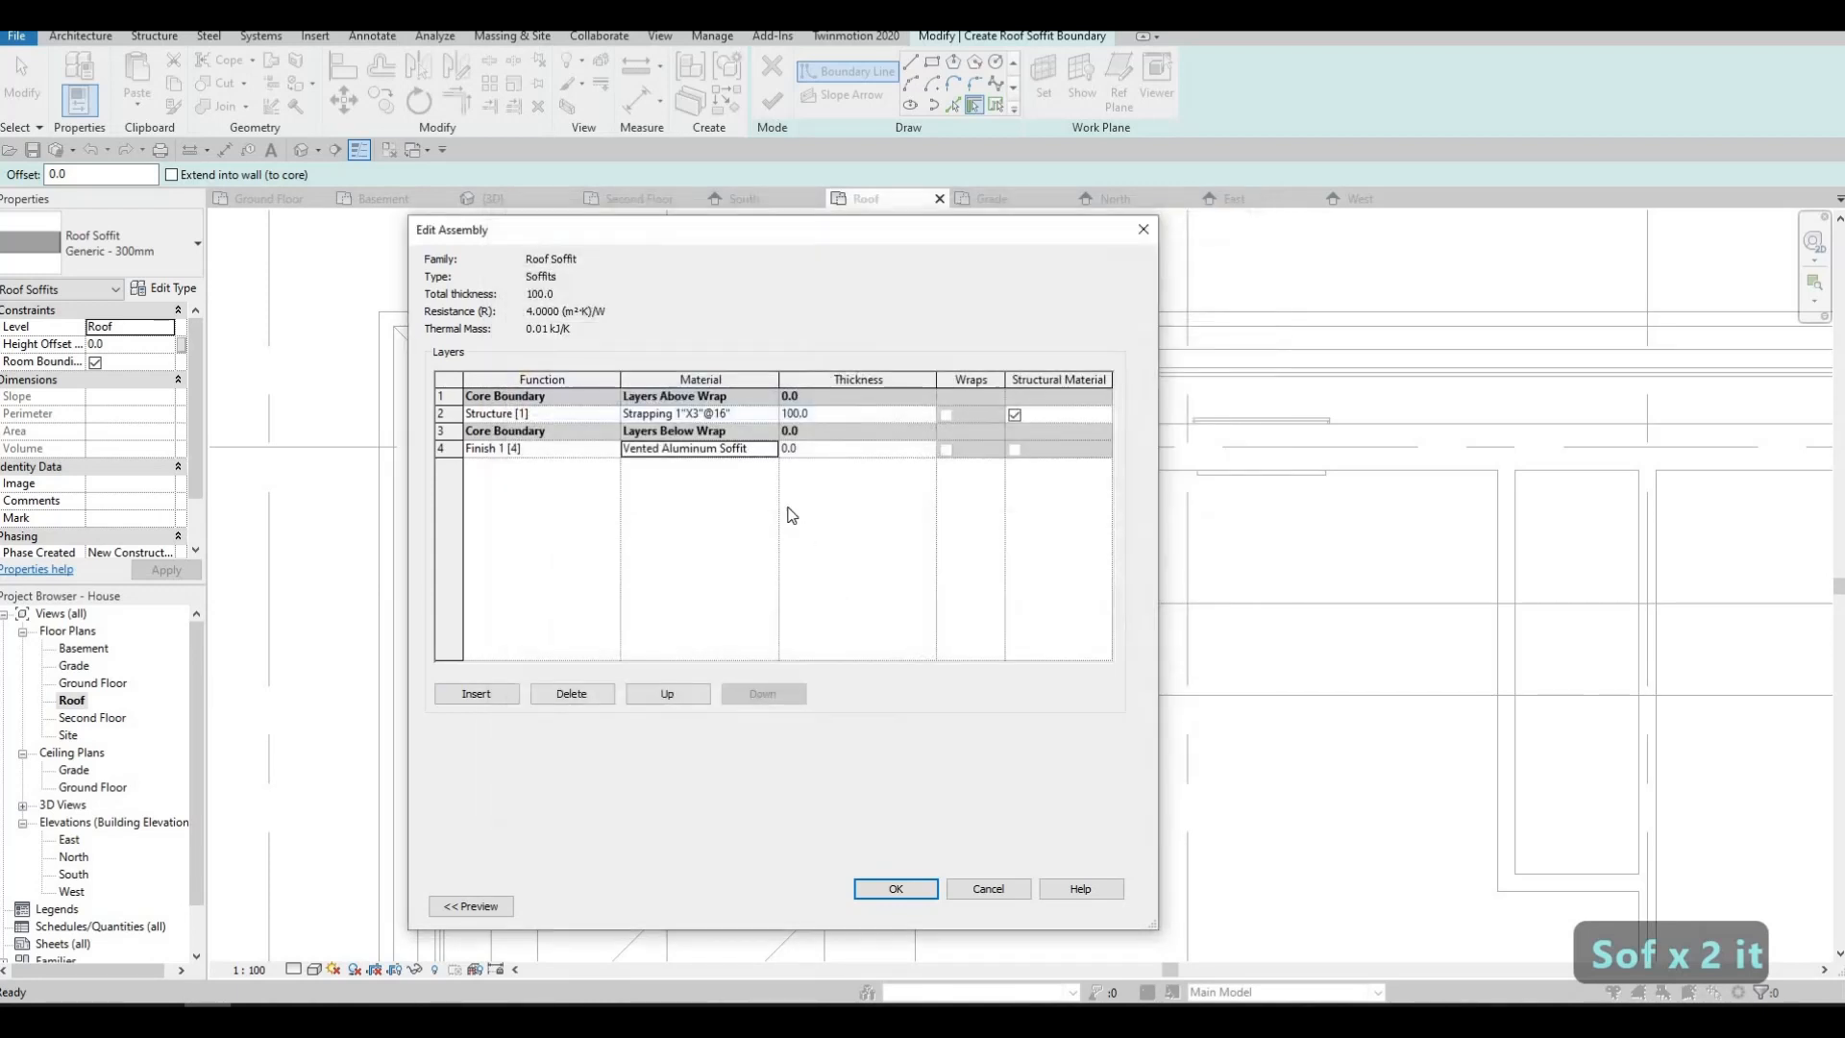
- Set the Finish 1 layer's thickness to 12.5 mm and accept the Soffits type's assembly and properties
left_click(812, 450)
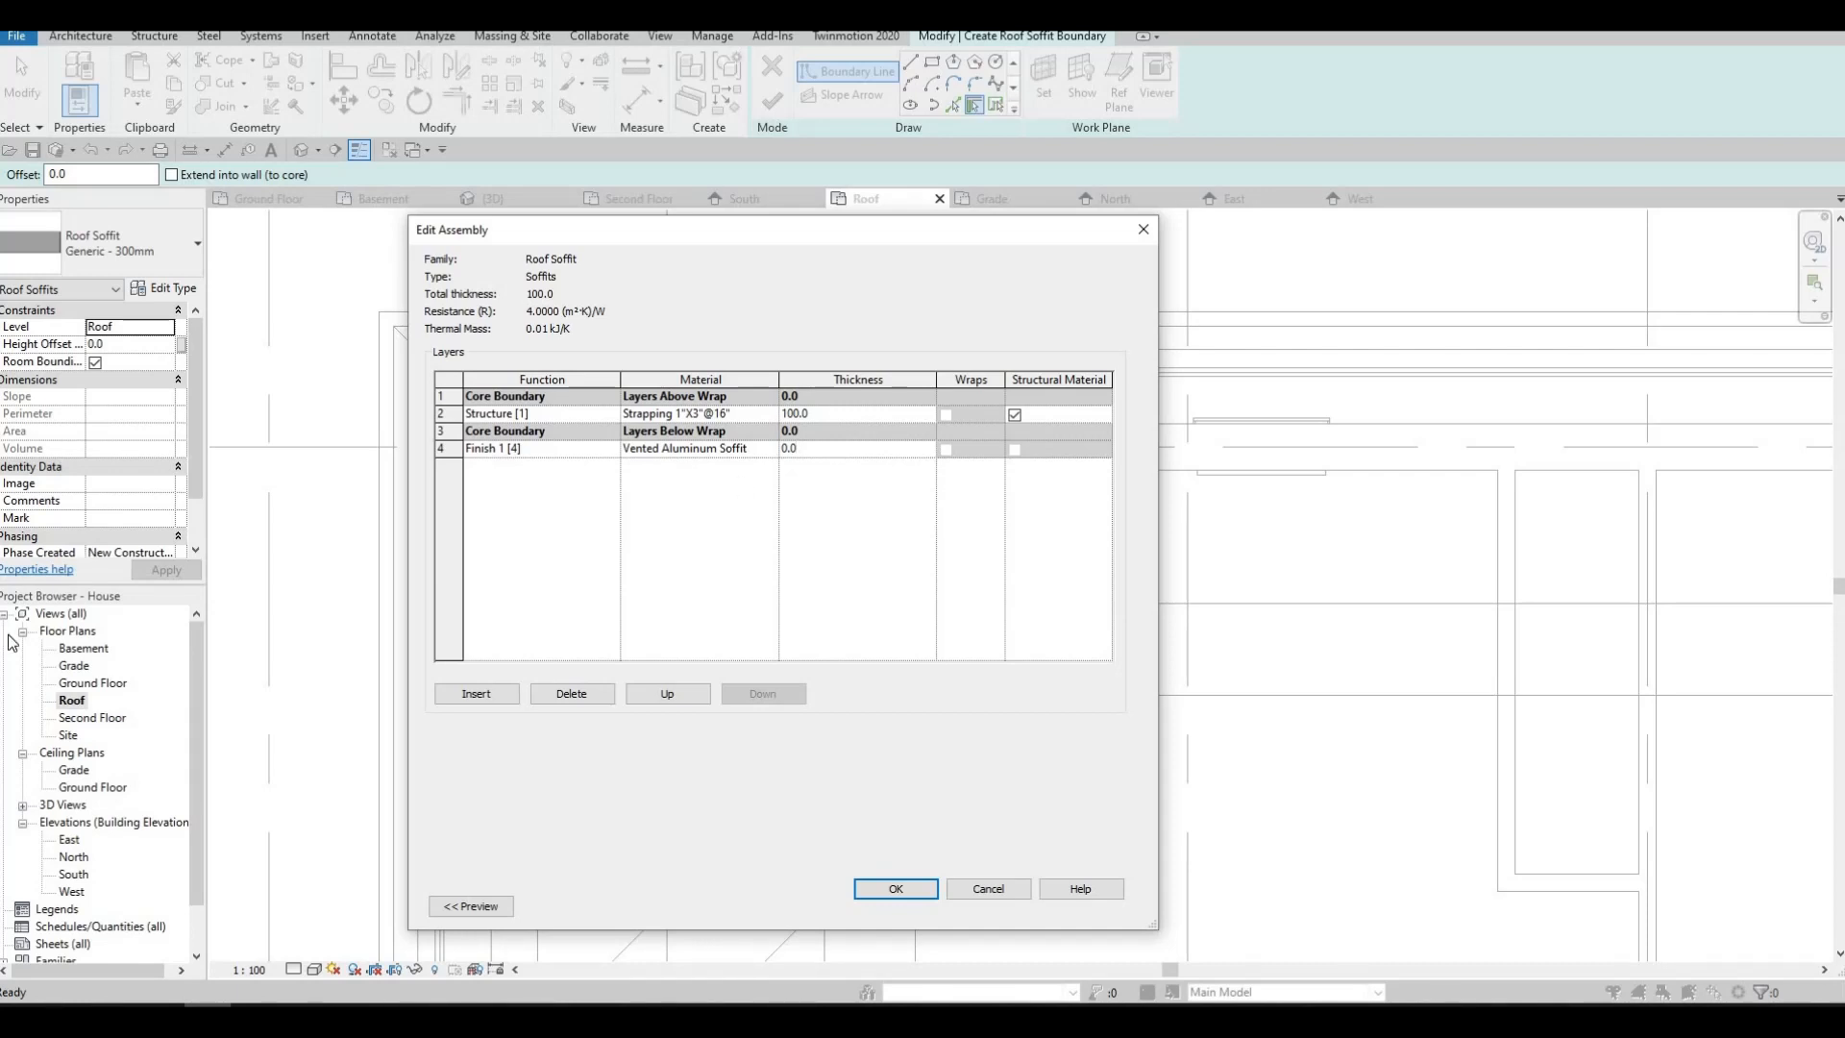
key("BackSpace")
key("BackSpace")
key("BackSpace")
type("12.")
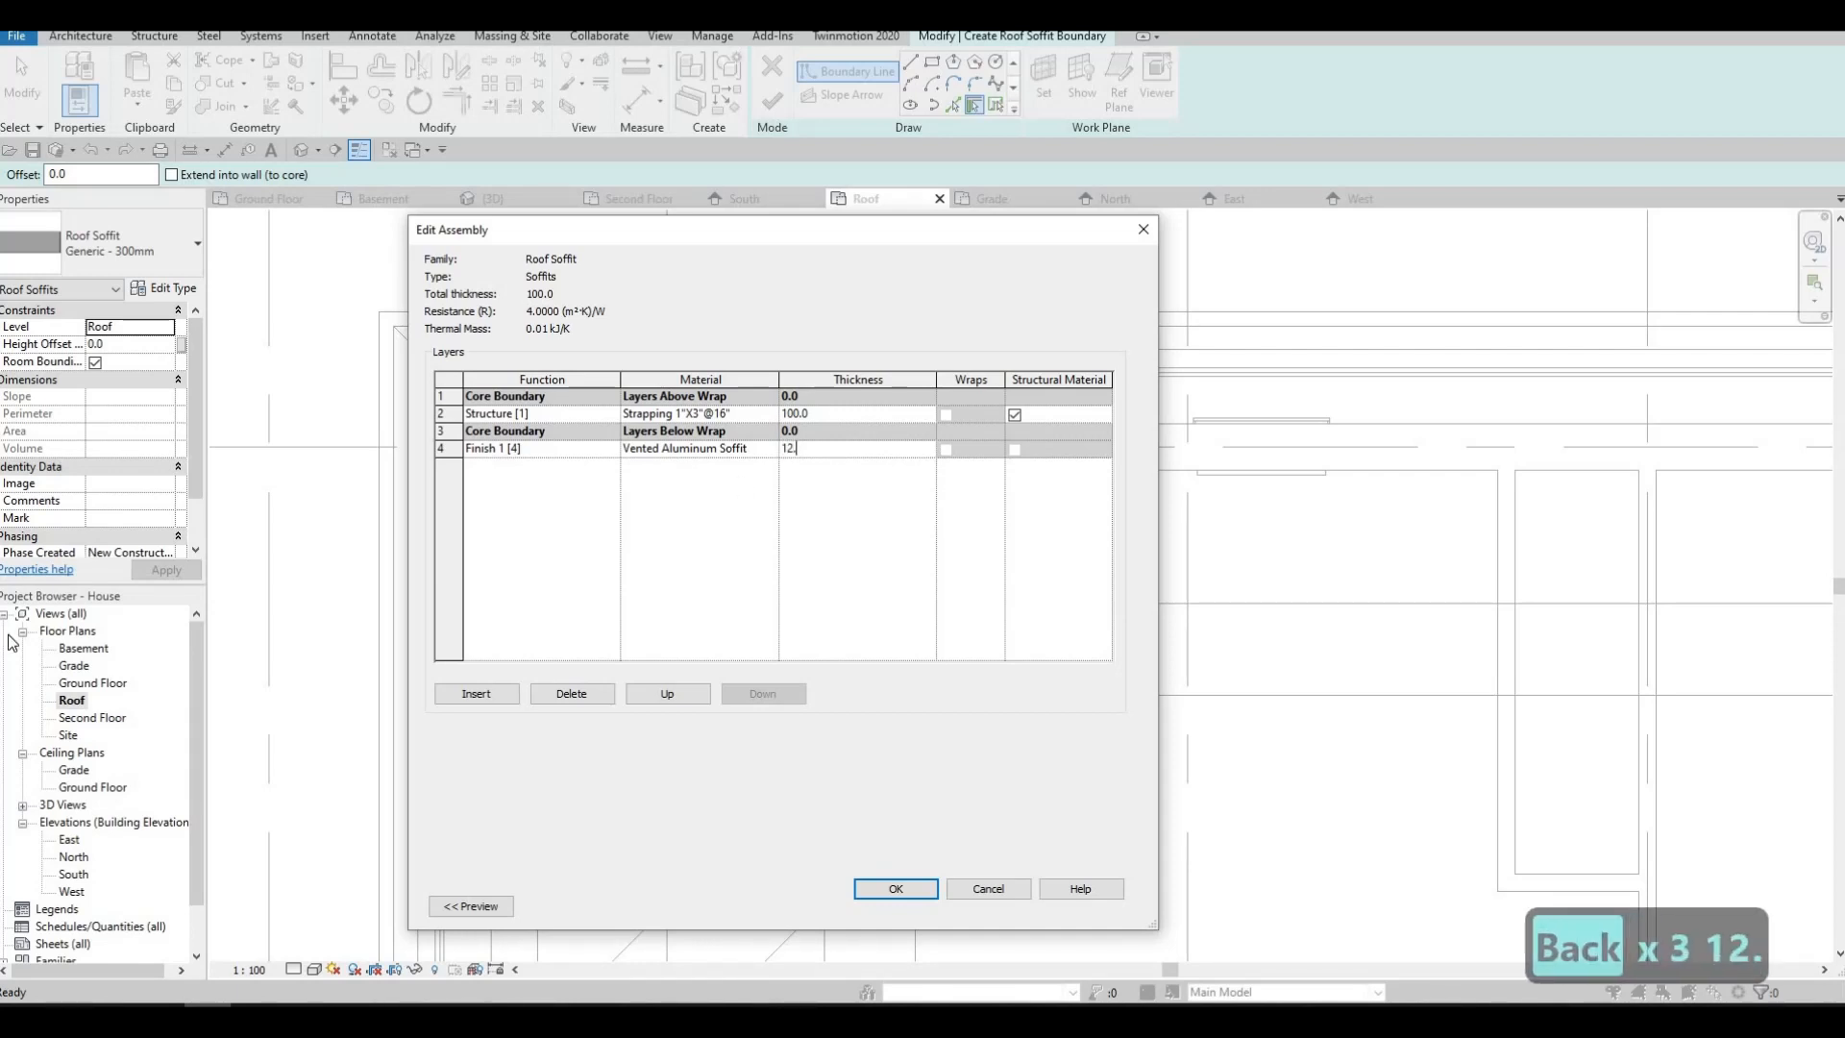
type("5")
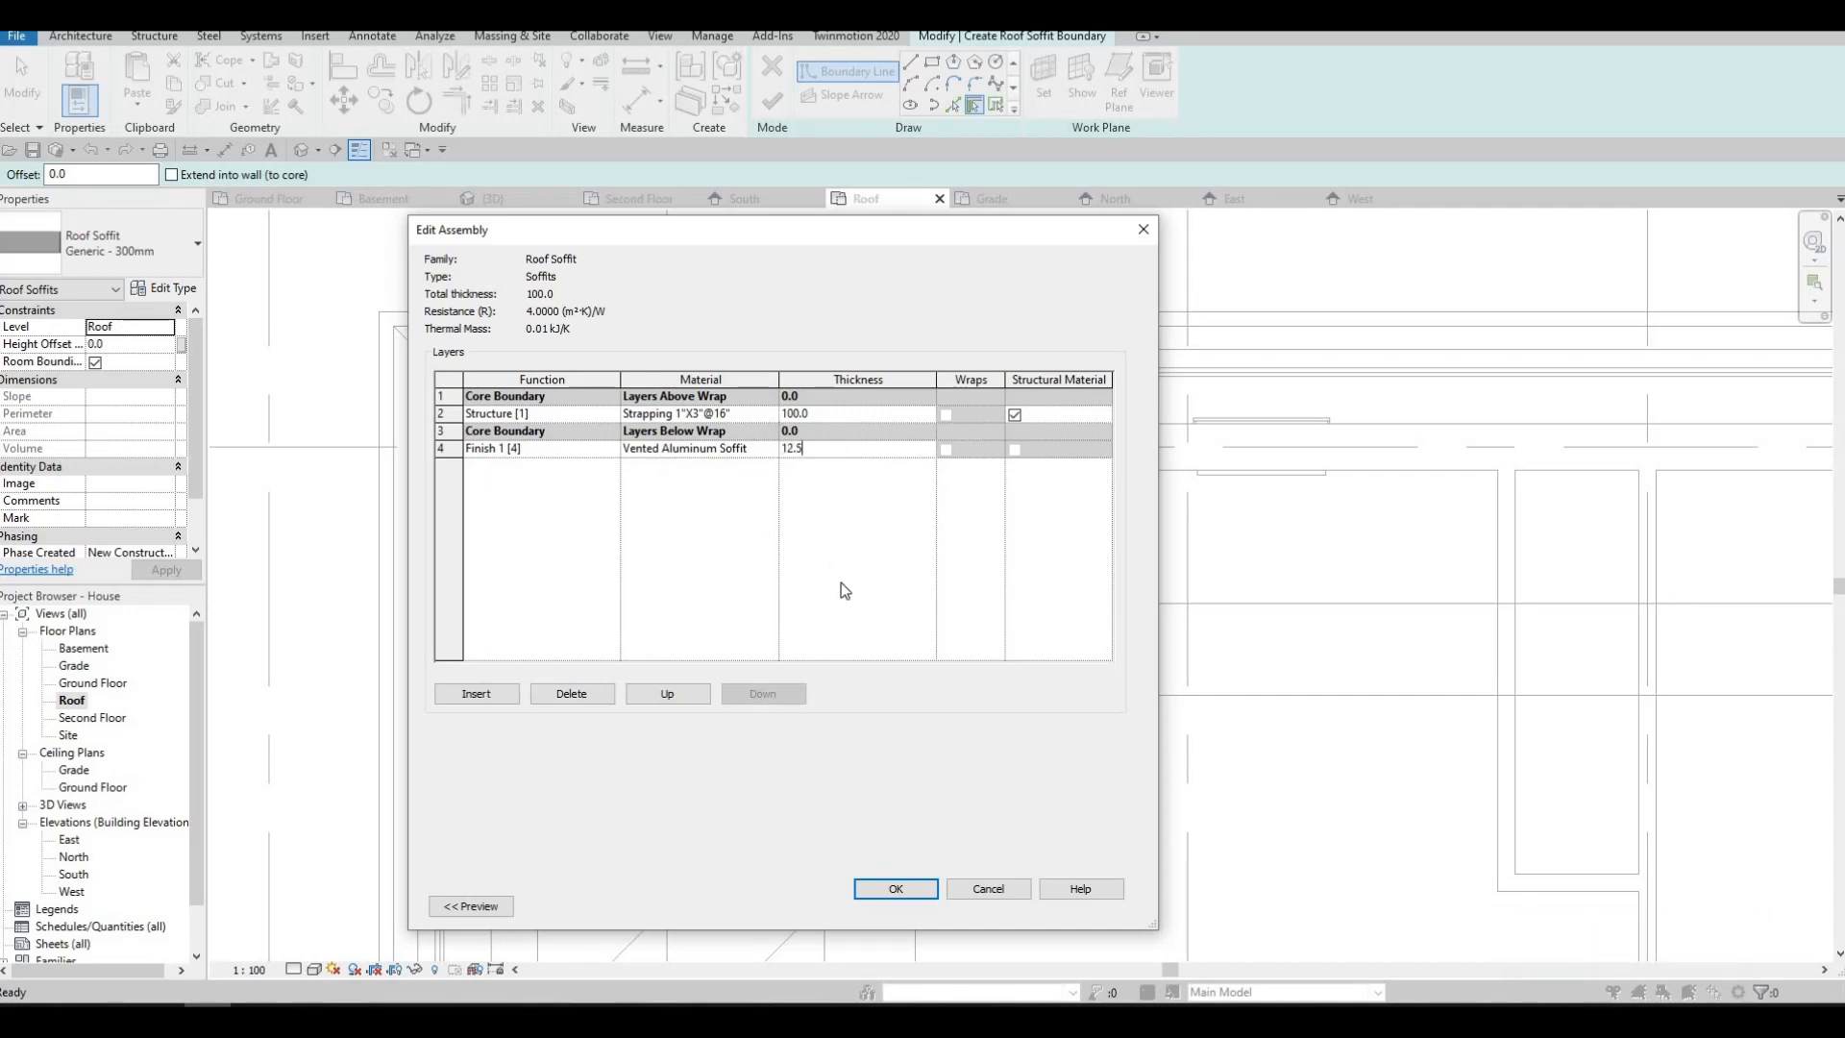
left_click(898, 886)
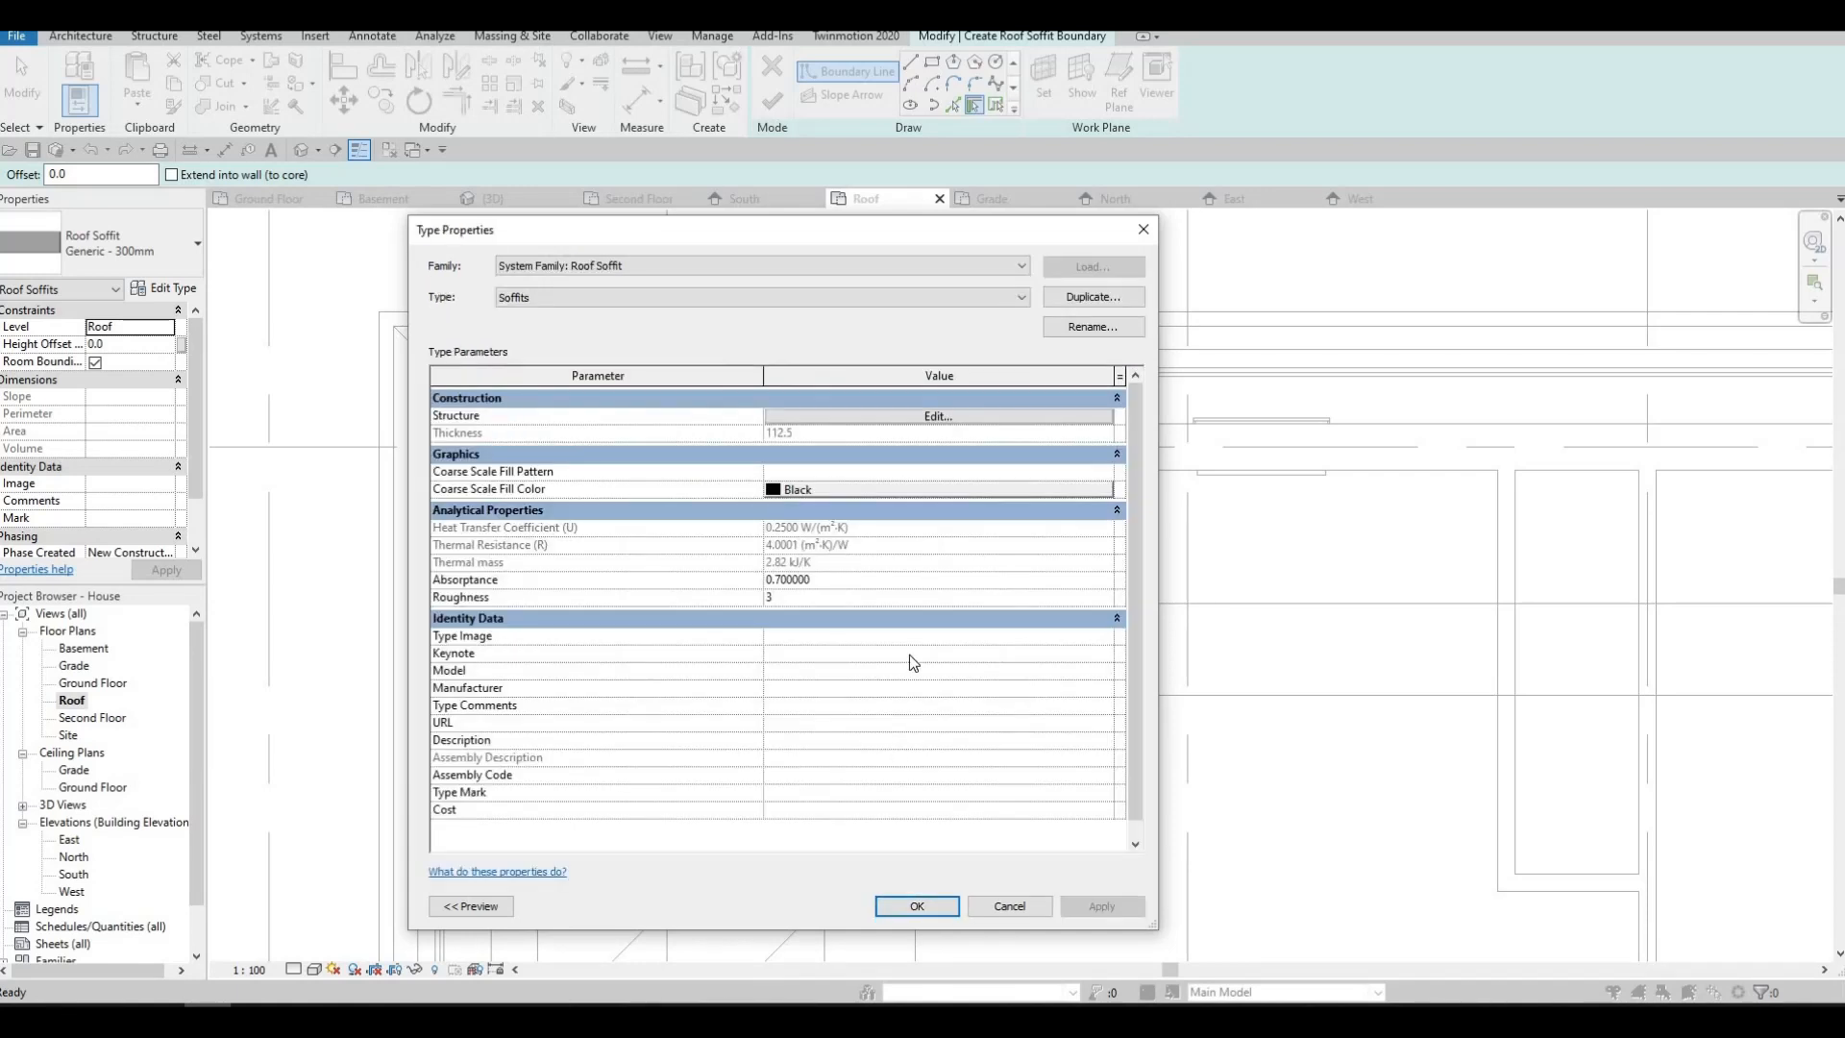
left_click(947, 886)
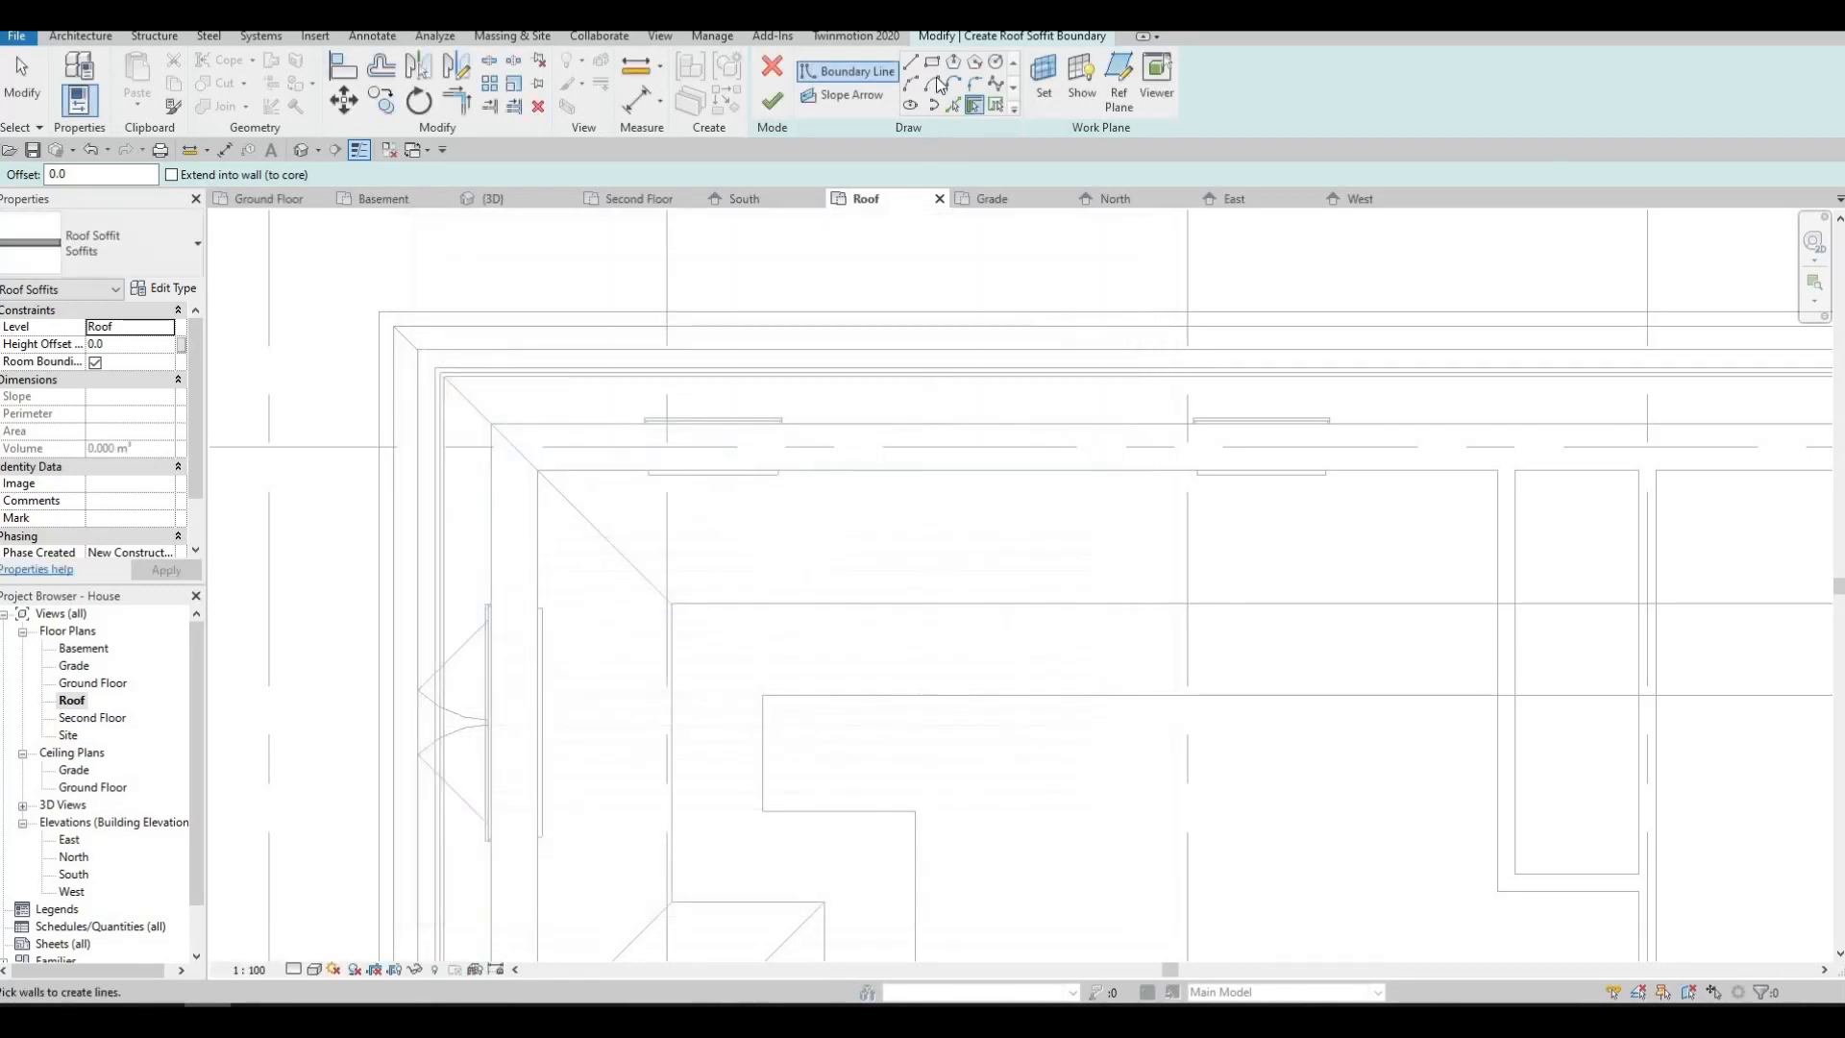
- Sketch a rectangular soffit boundary from the roof's upper-left edge corner to its lower-right edge corner
left_click(932, 63)
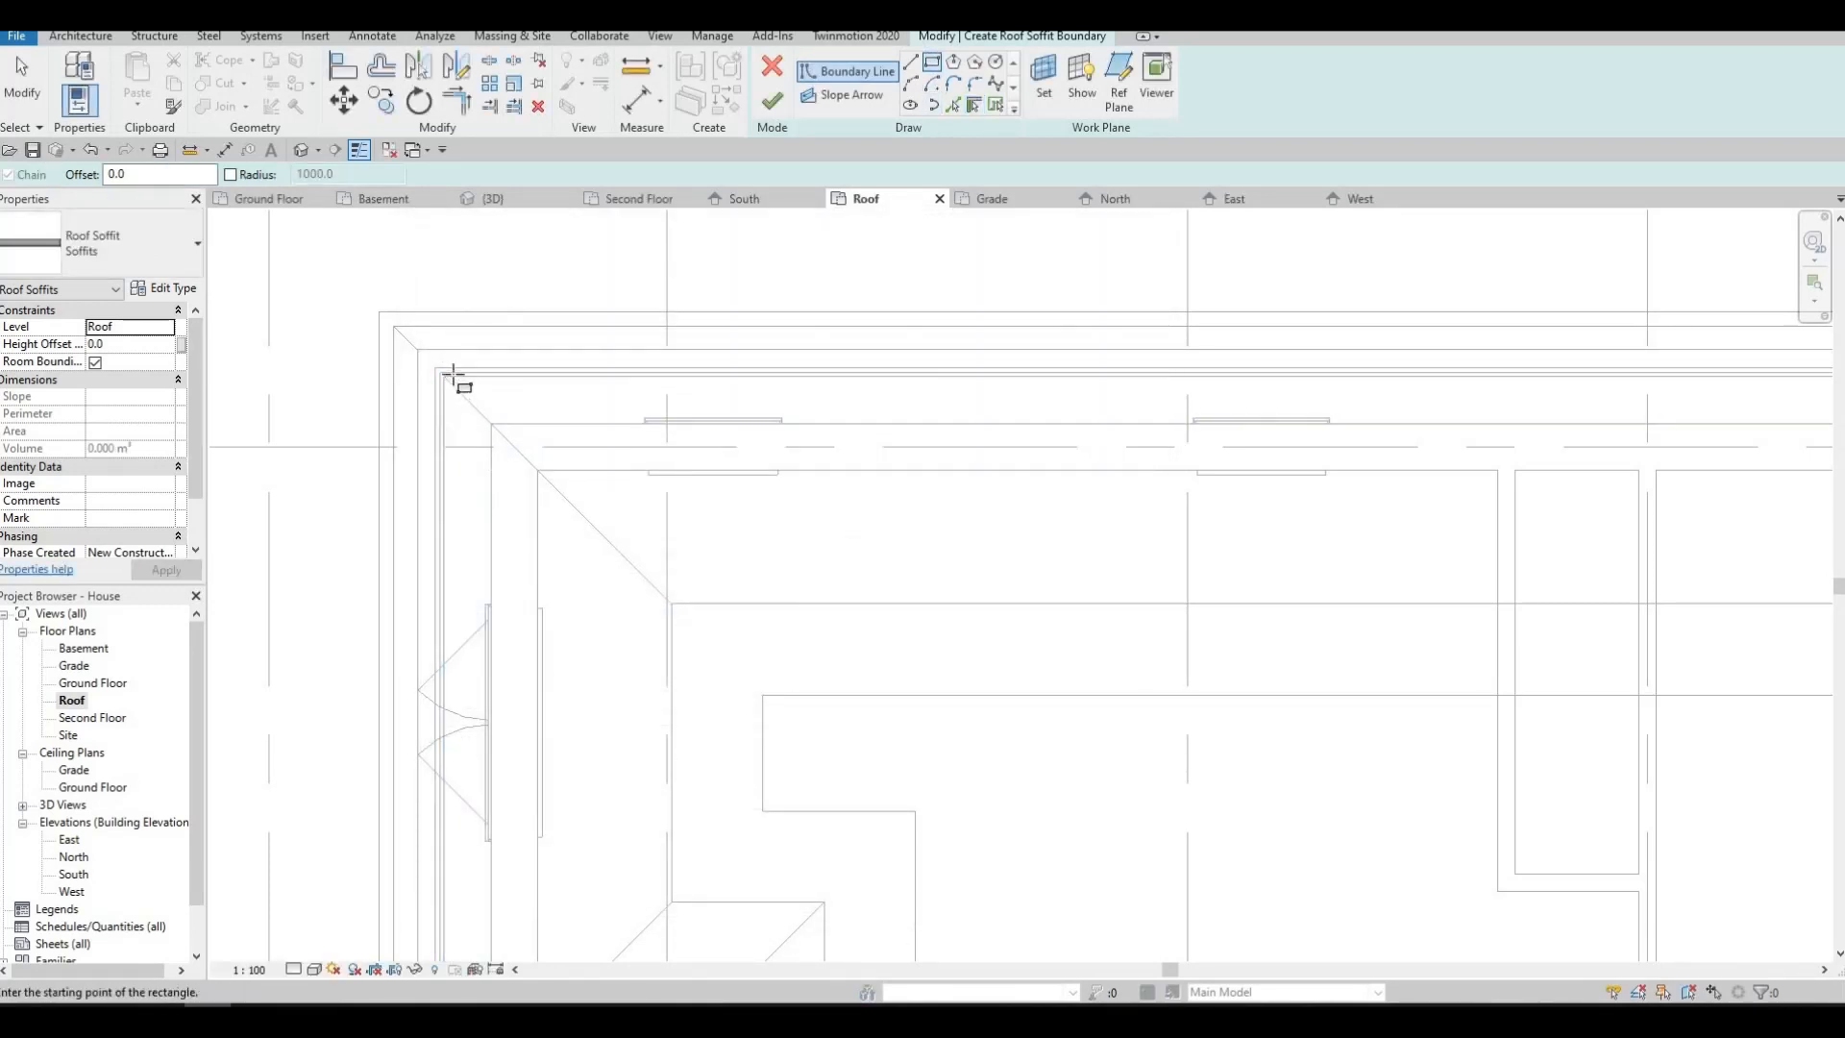
scroll(449, 375, "up", 2)
scroll(450, 374, "up", 1)
scroll(432, 399, "up", 2)
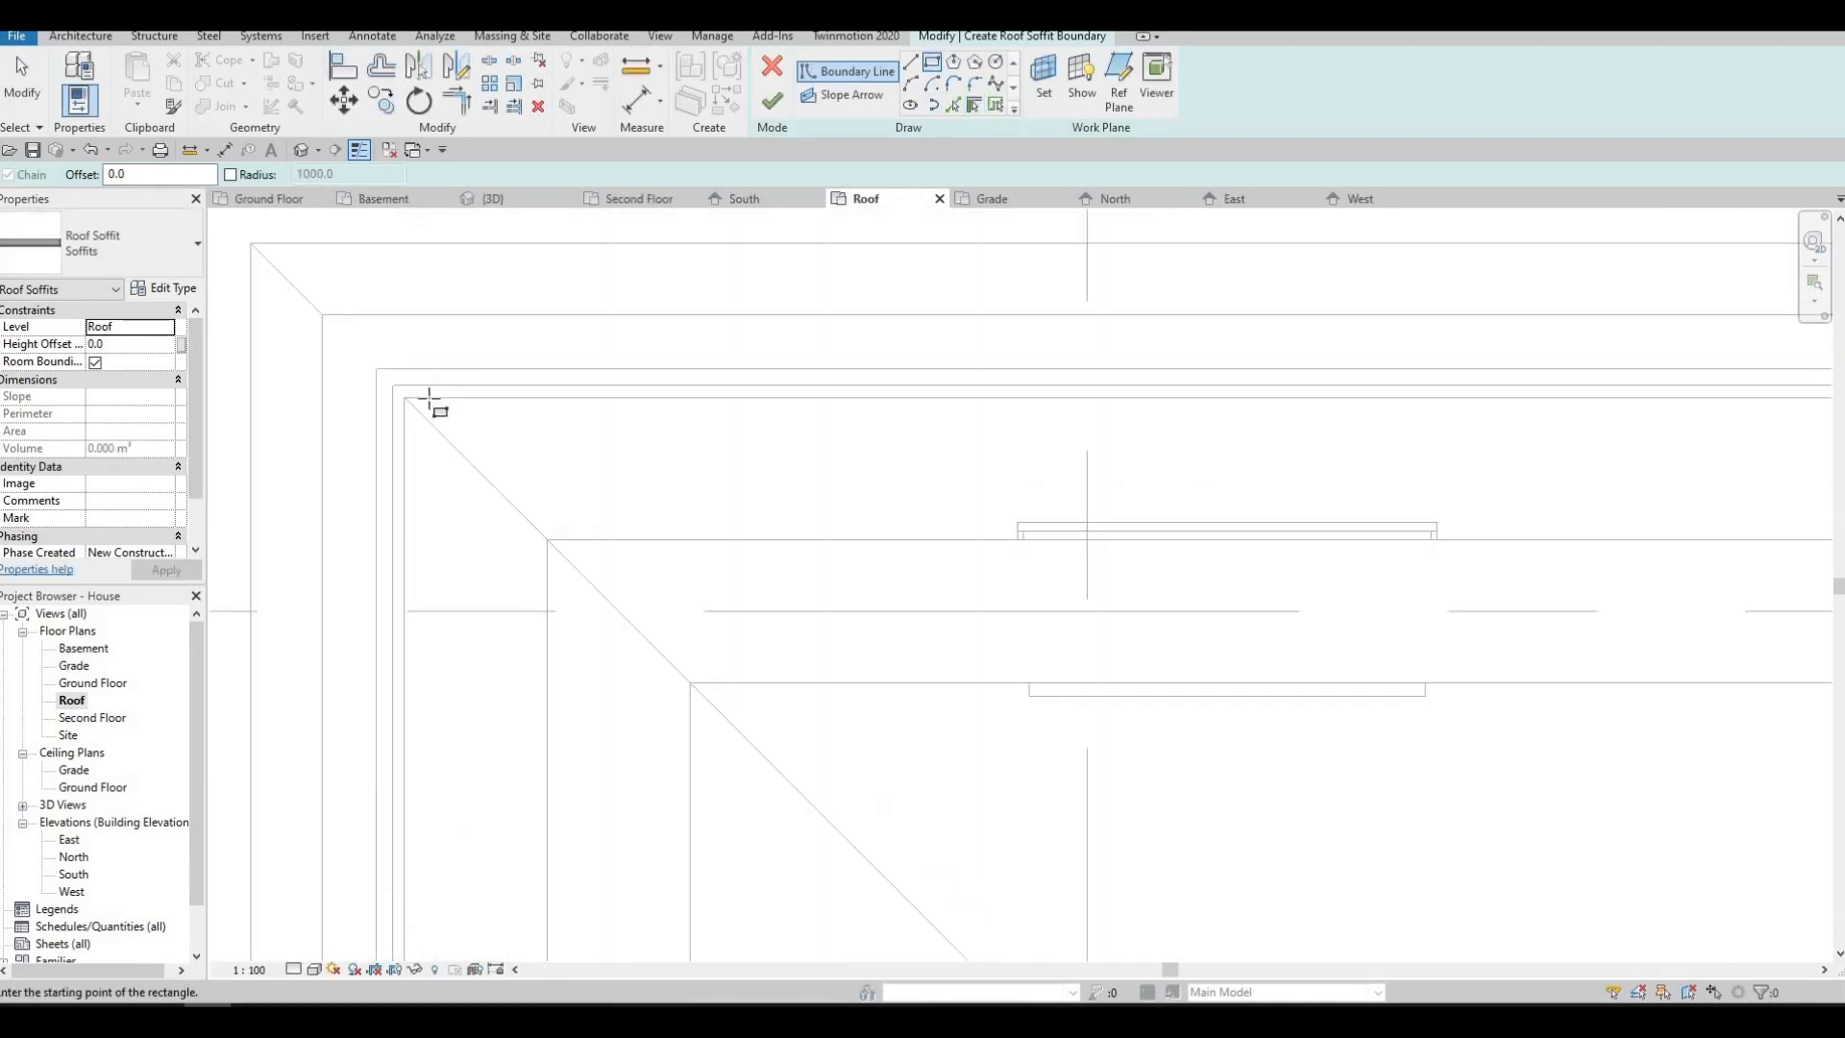
left_click(405, 399)
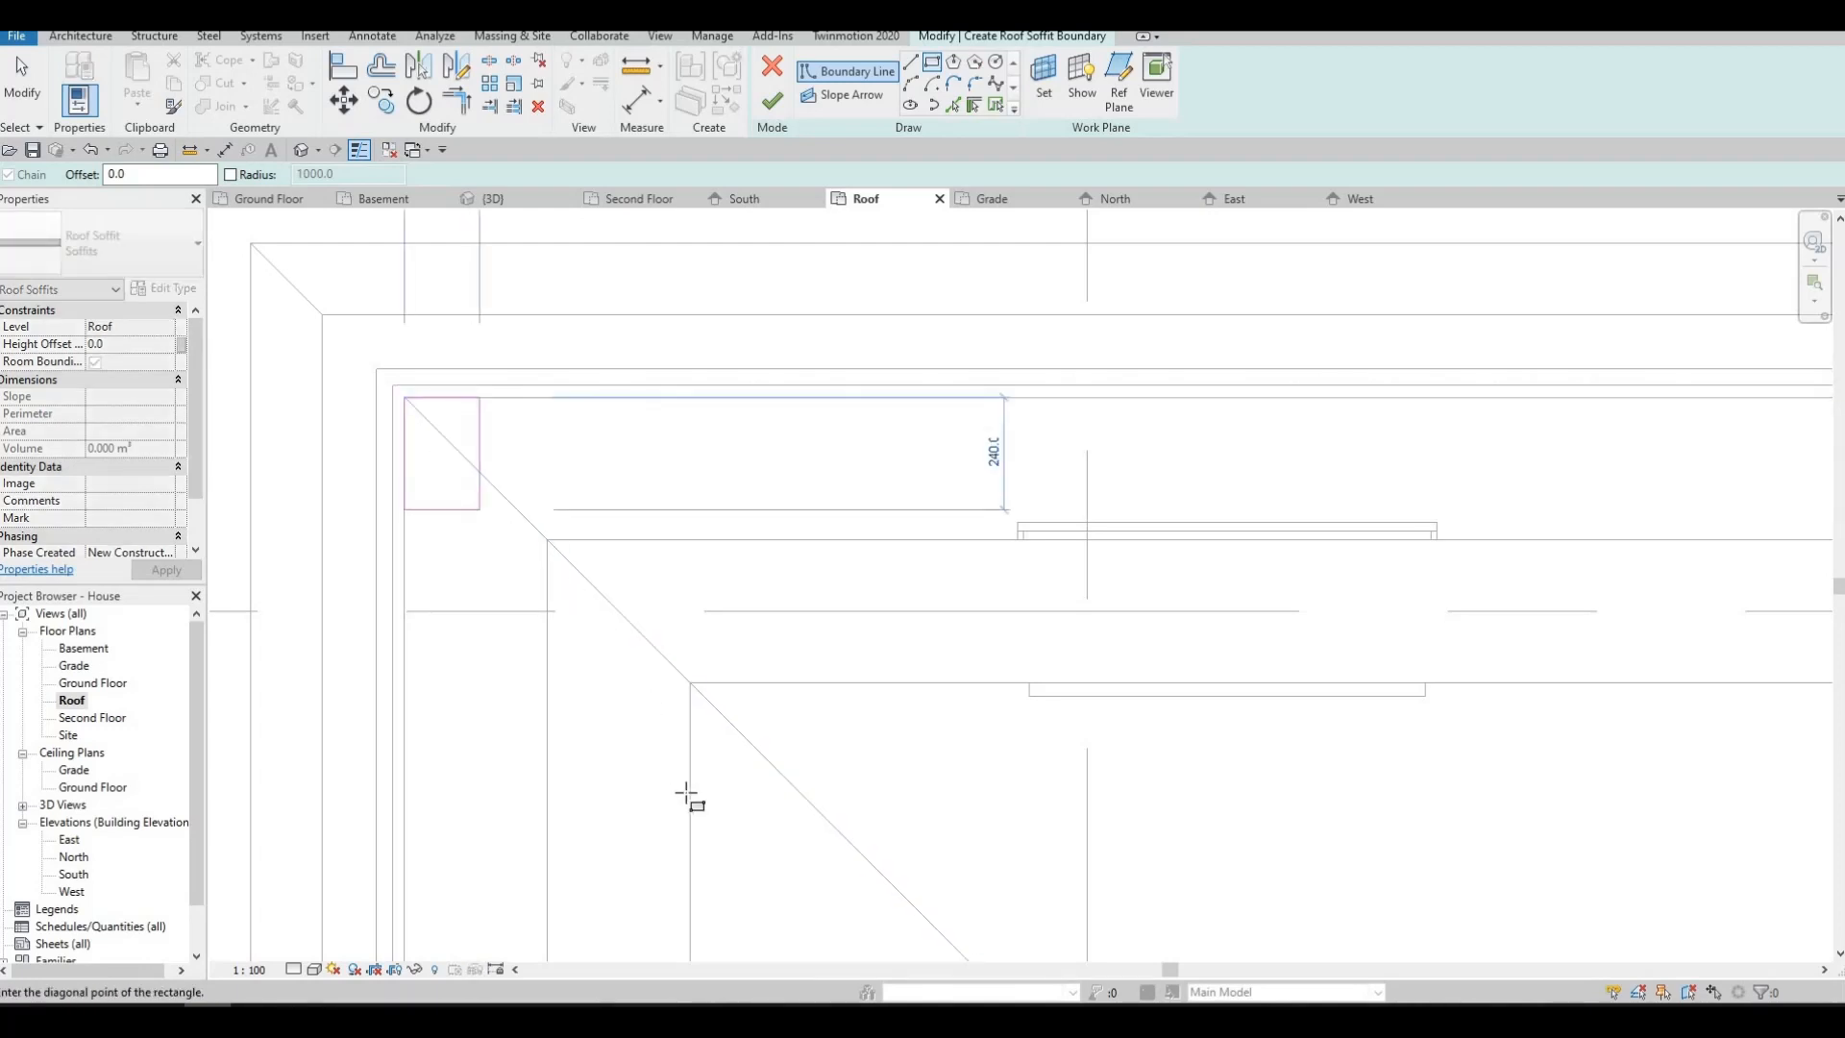
scroll(594, 479, "down", 2)
scroll(959, 873, "down", 3)
middle_click_drag(885, 753, 1055, 790)
scroll(1453, 852, "up", 1)
scroll(1627, 786, "up", 2)
scroll(1660, 782, "up", 2)
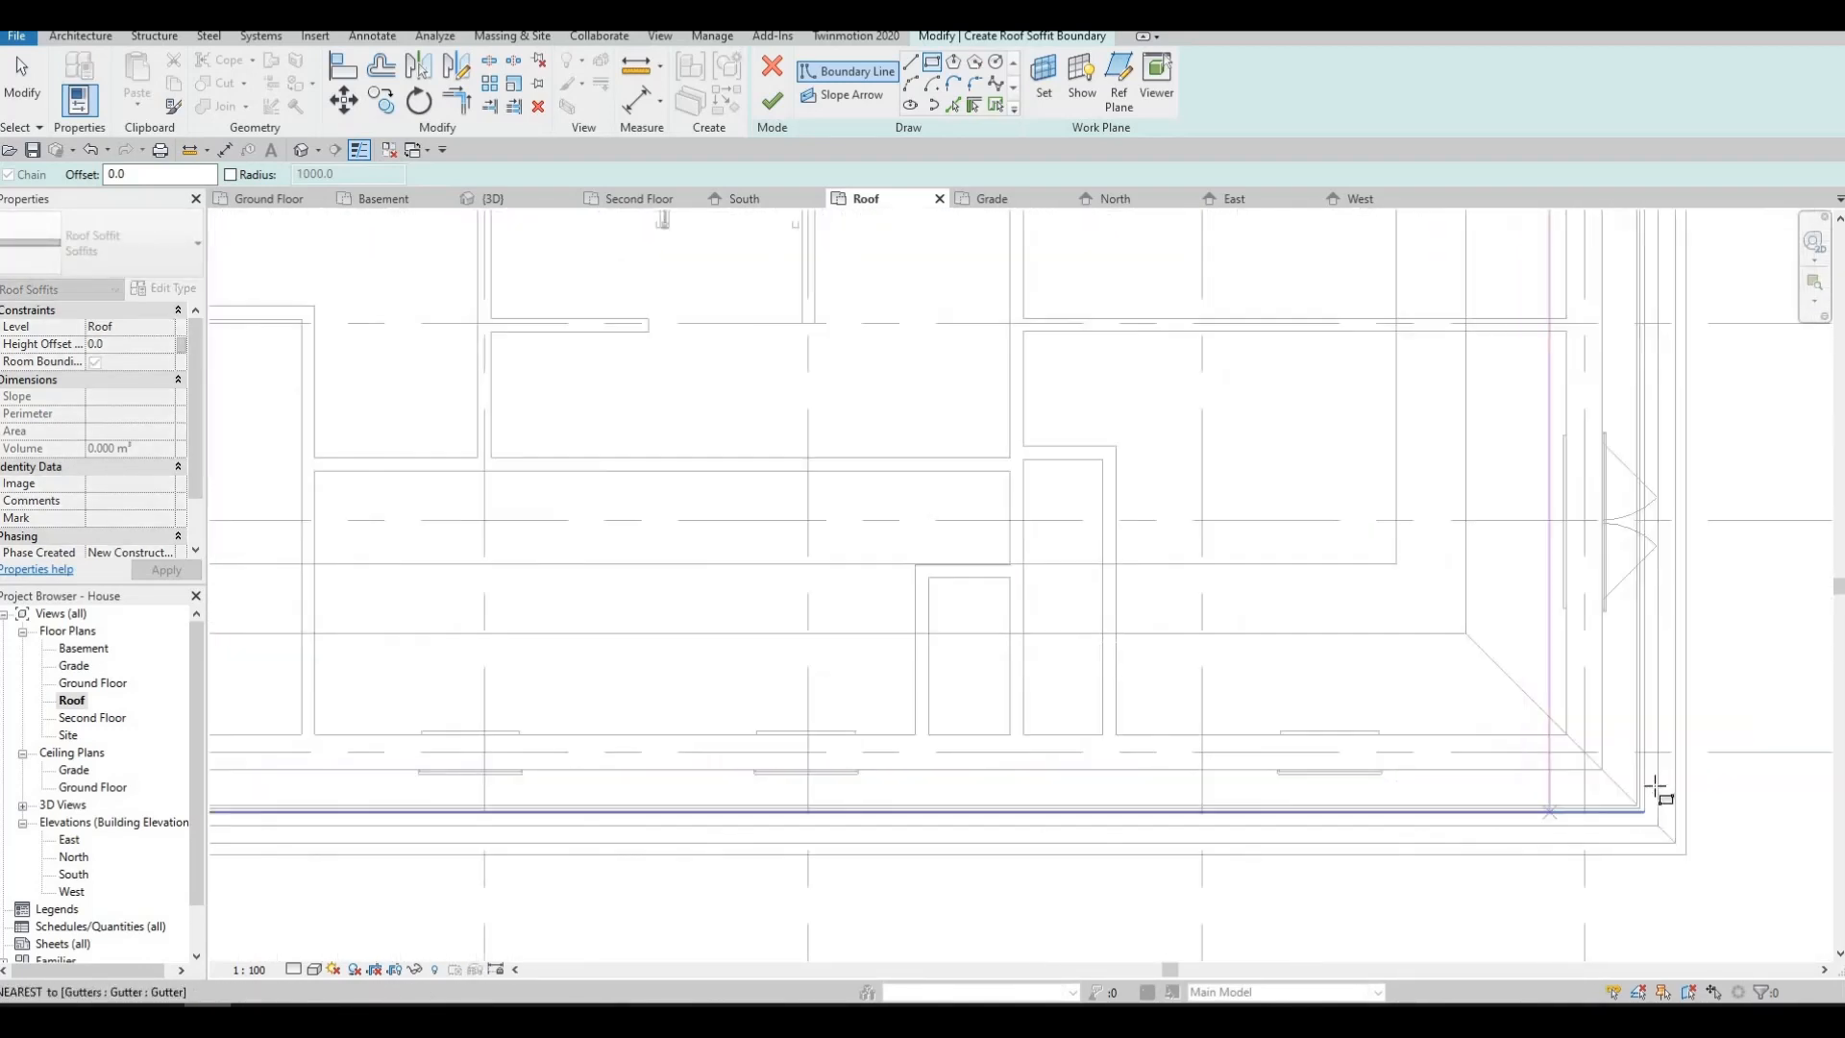
left_click(1646, 810)
scroll(1634, 857, "up", 3)
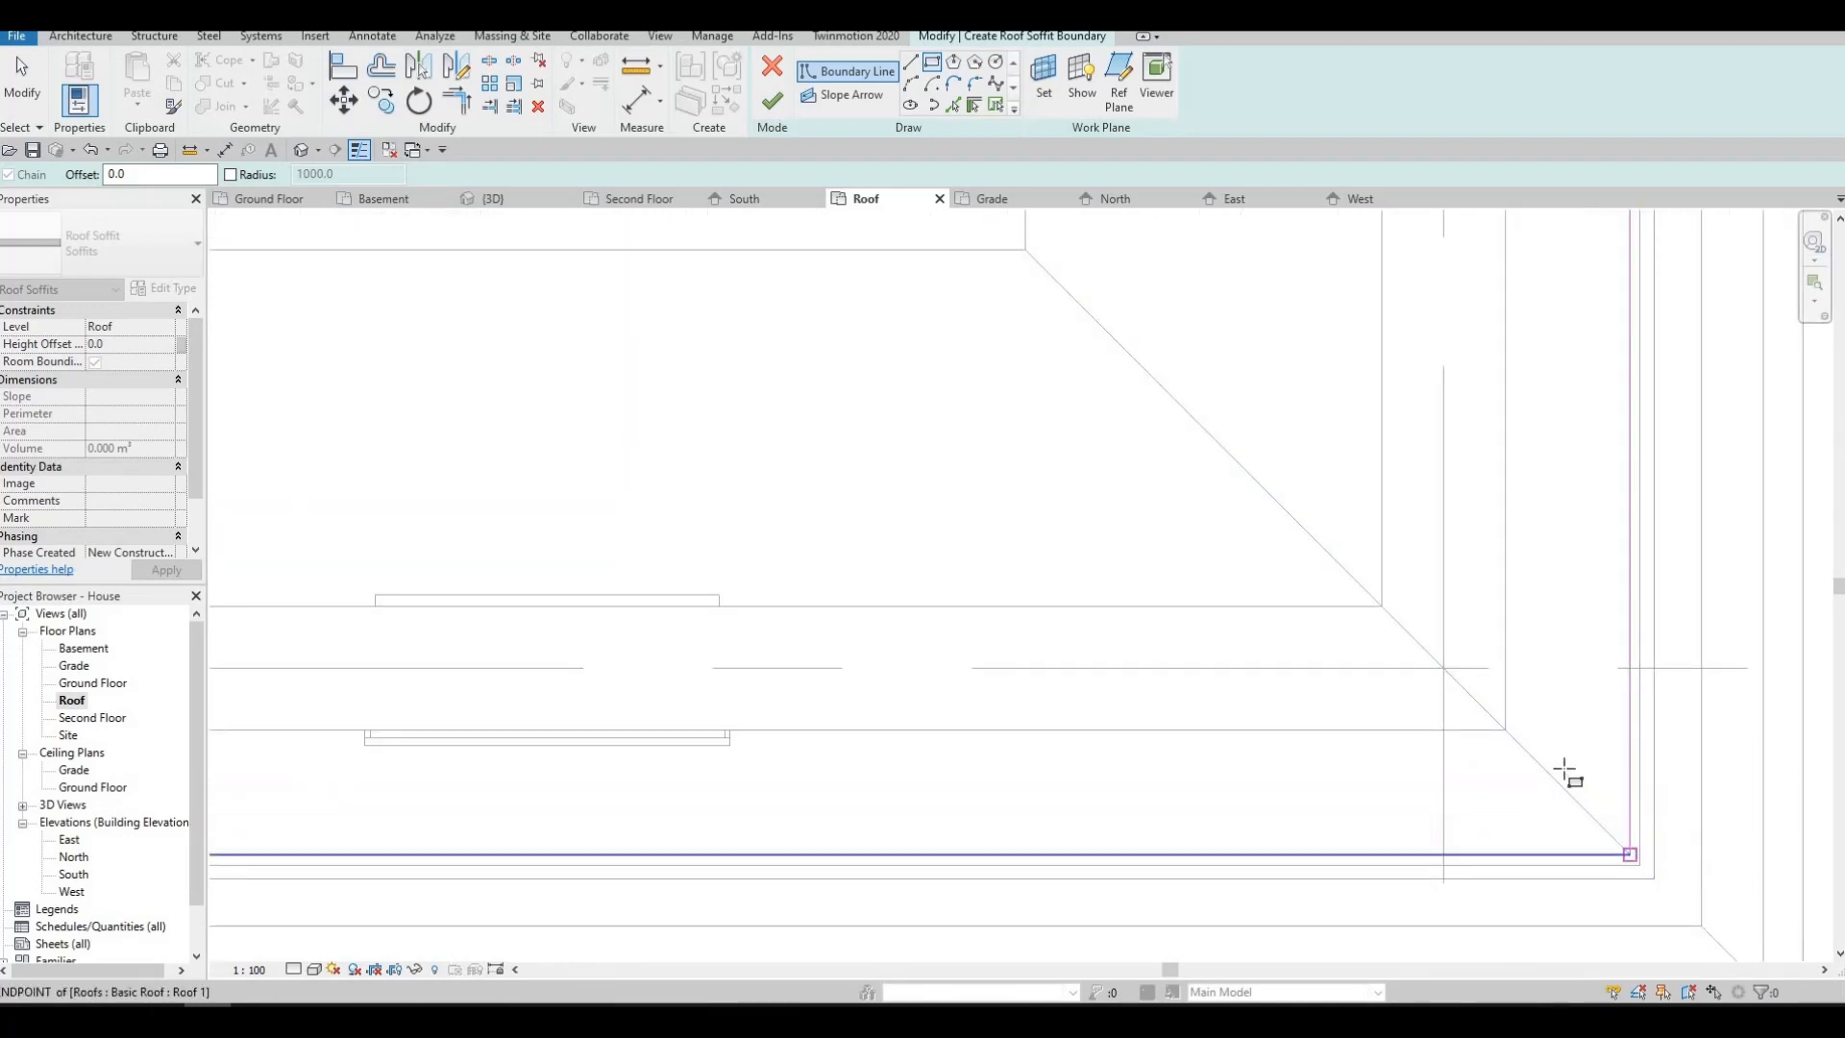
- Sketch a second, inner boundary rectangle along the exterior walls' outer faces, from the house's upper-left to lower-right corner
scroll(1452, 744, "down", 6)
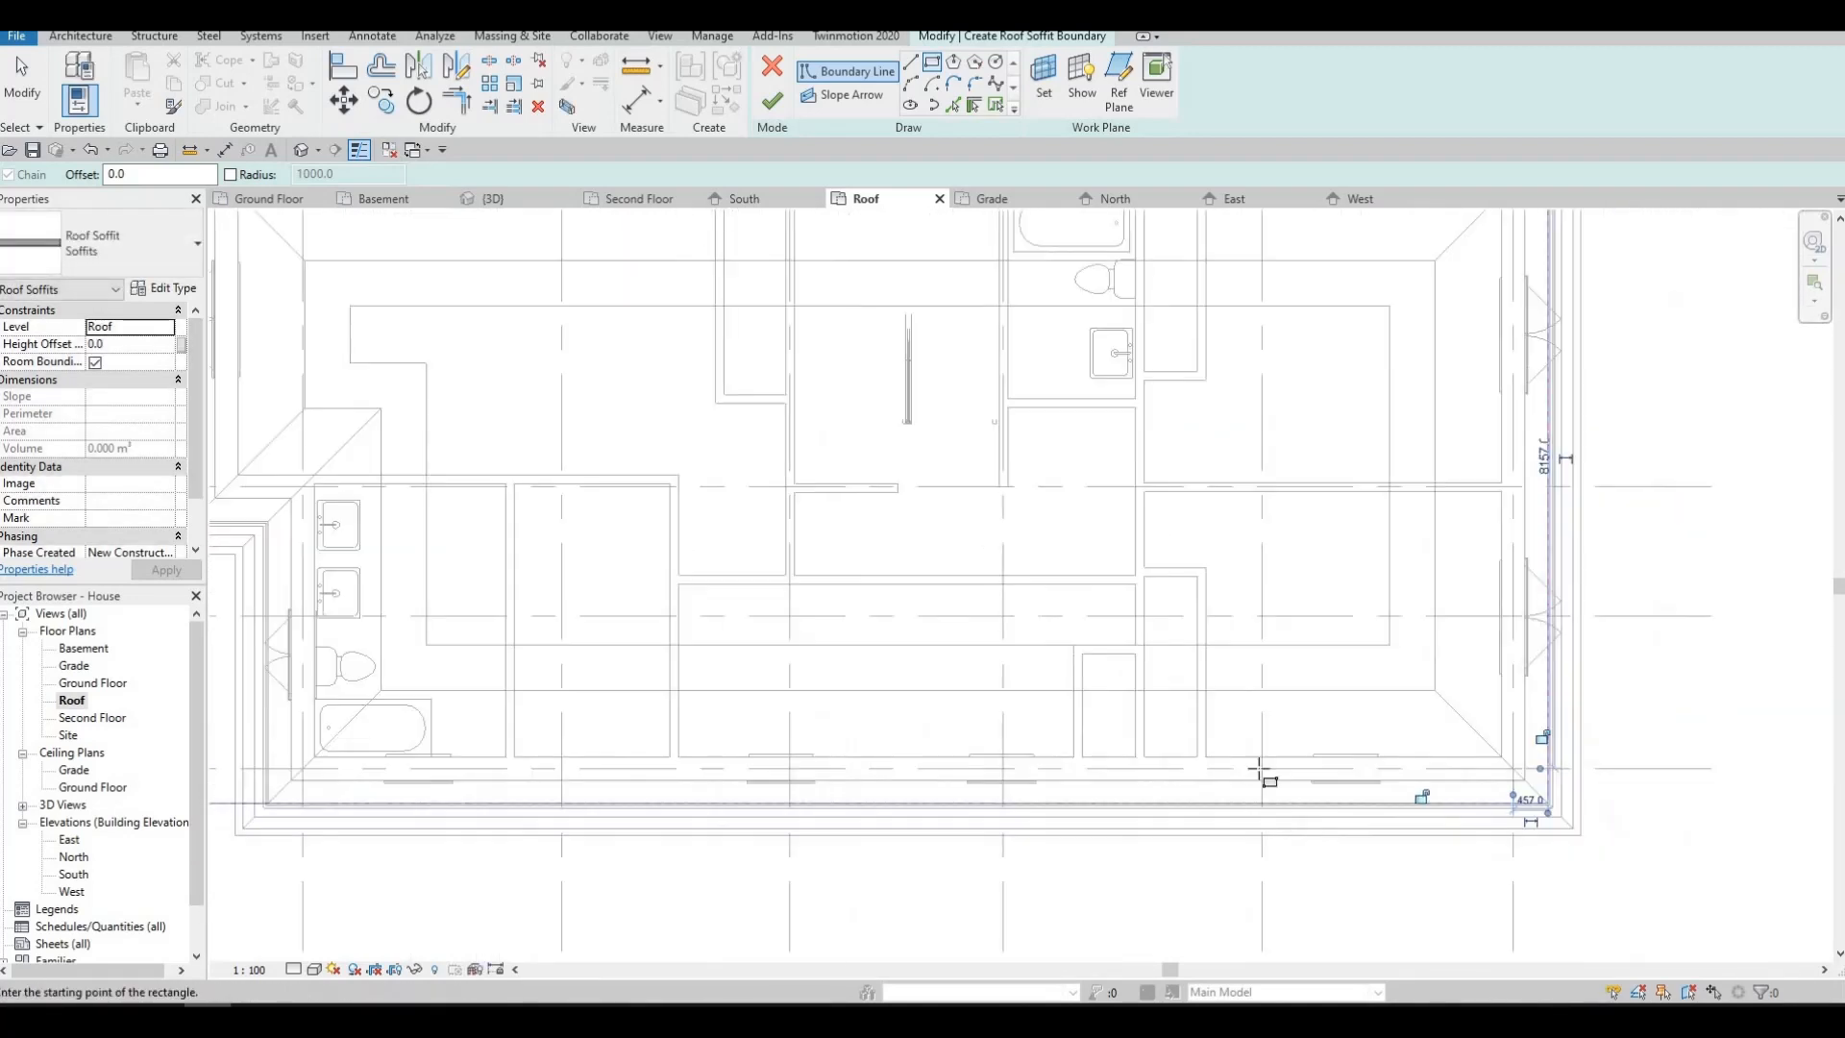
middle_click_drag(692, 577, 800, 696)
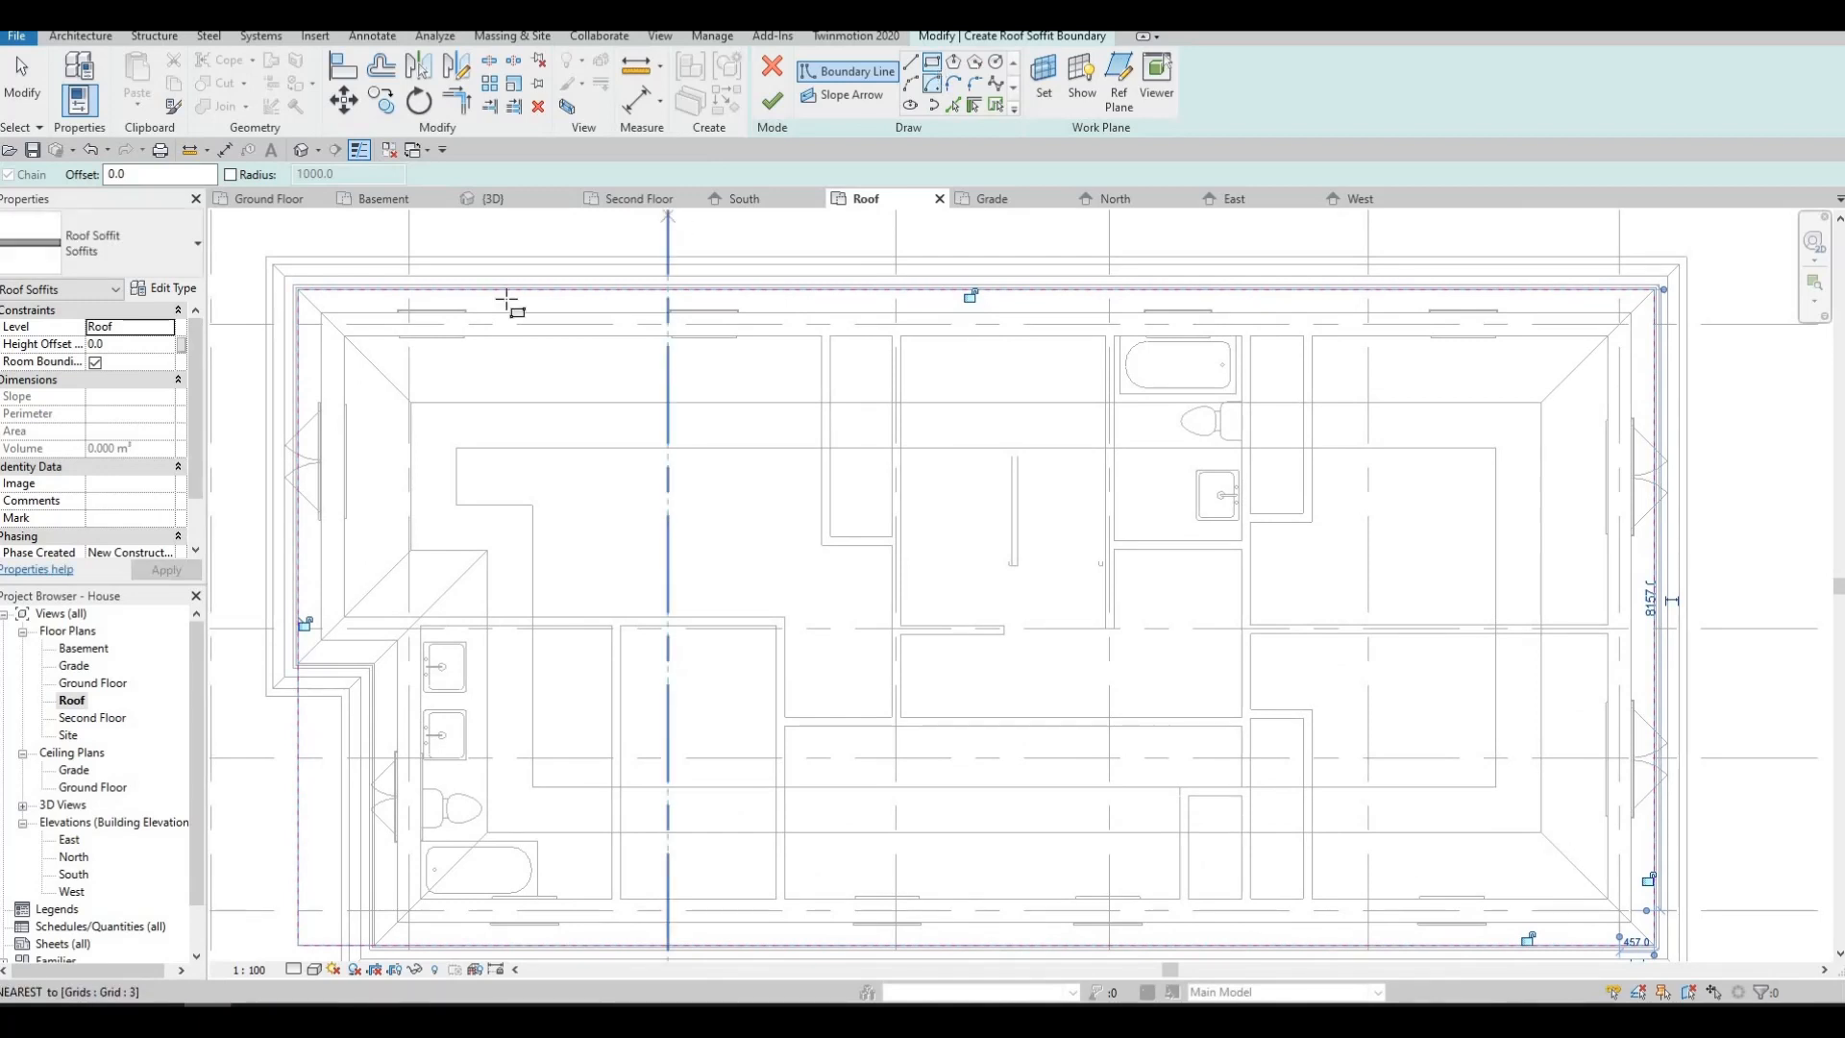
scroll(308, 284, "up", 3)
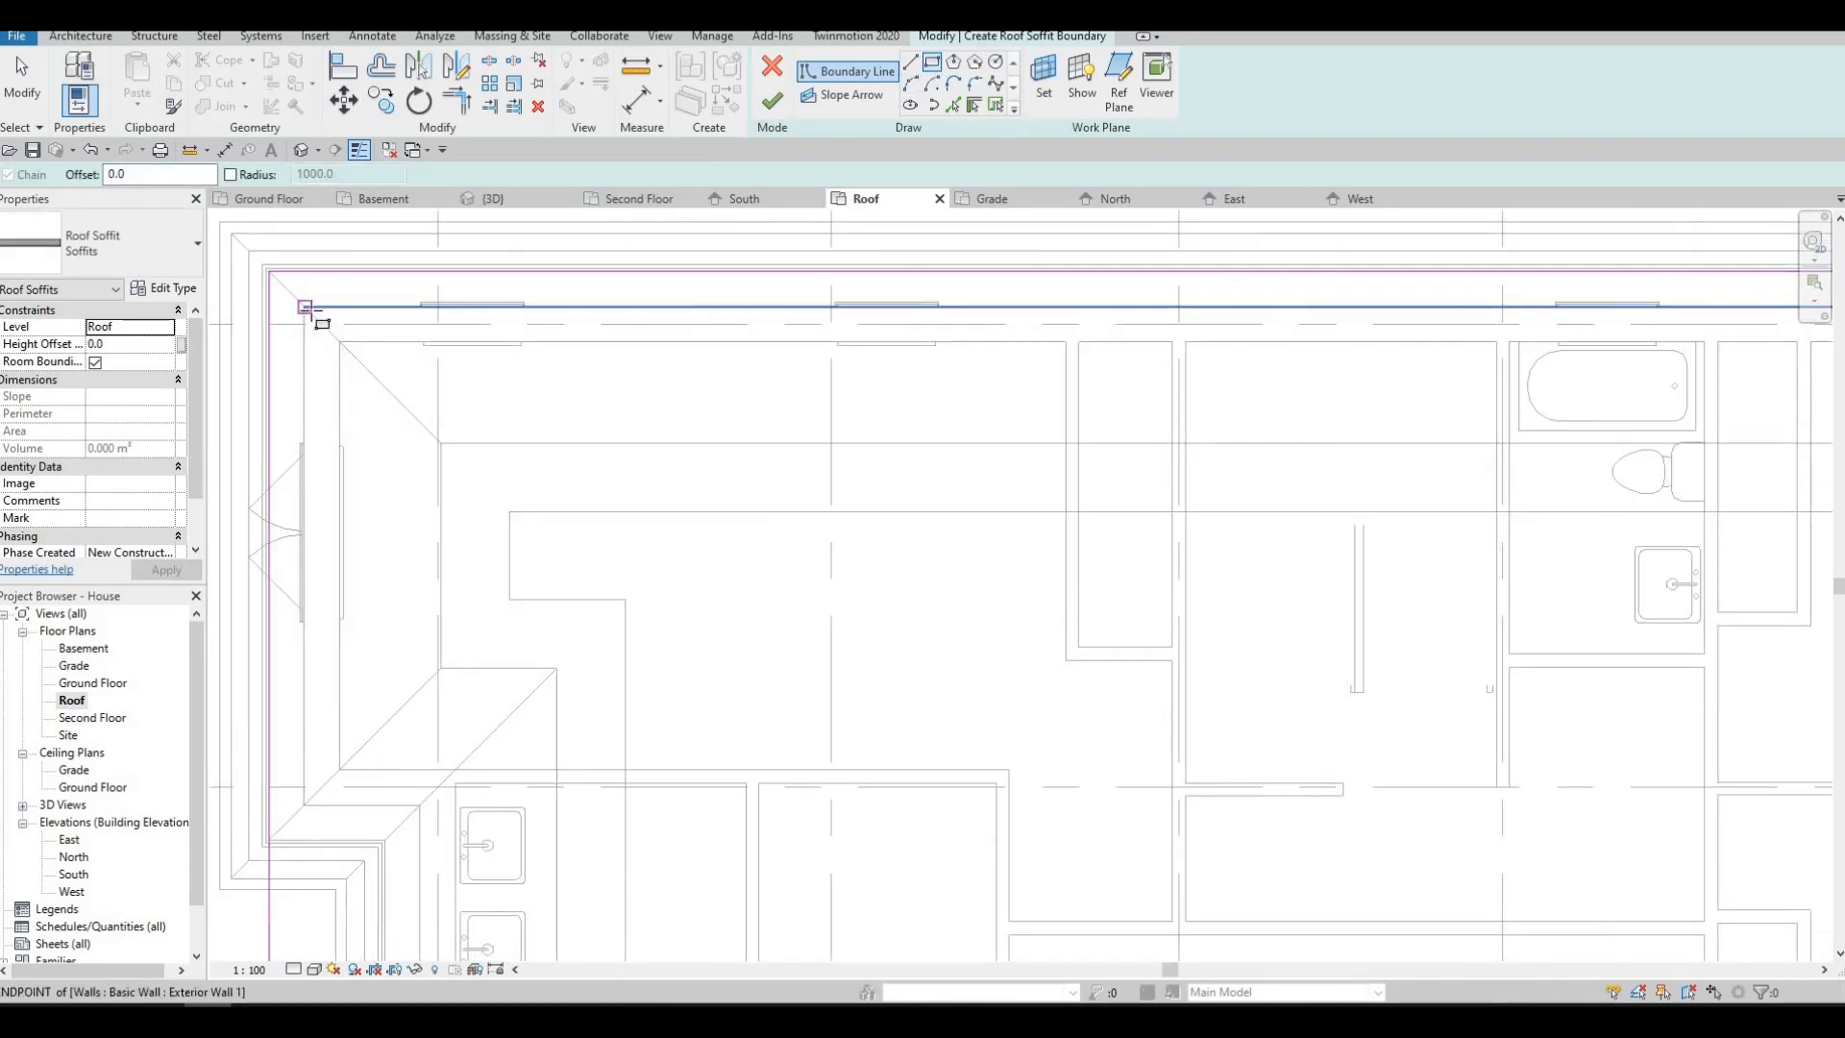
scroll(309, 307, "up", 2)
left_click(309, 330)
scroll(304, 327, "down", 2)
scroll(1034, 688, "down", 3)
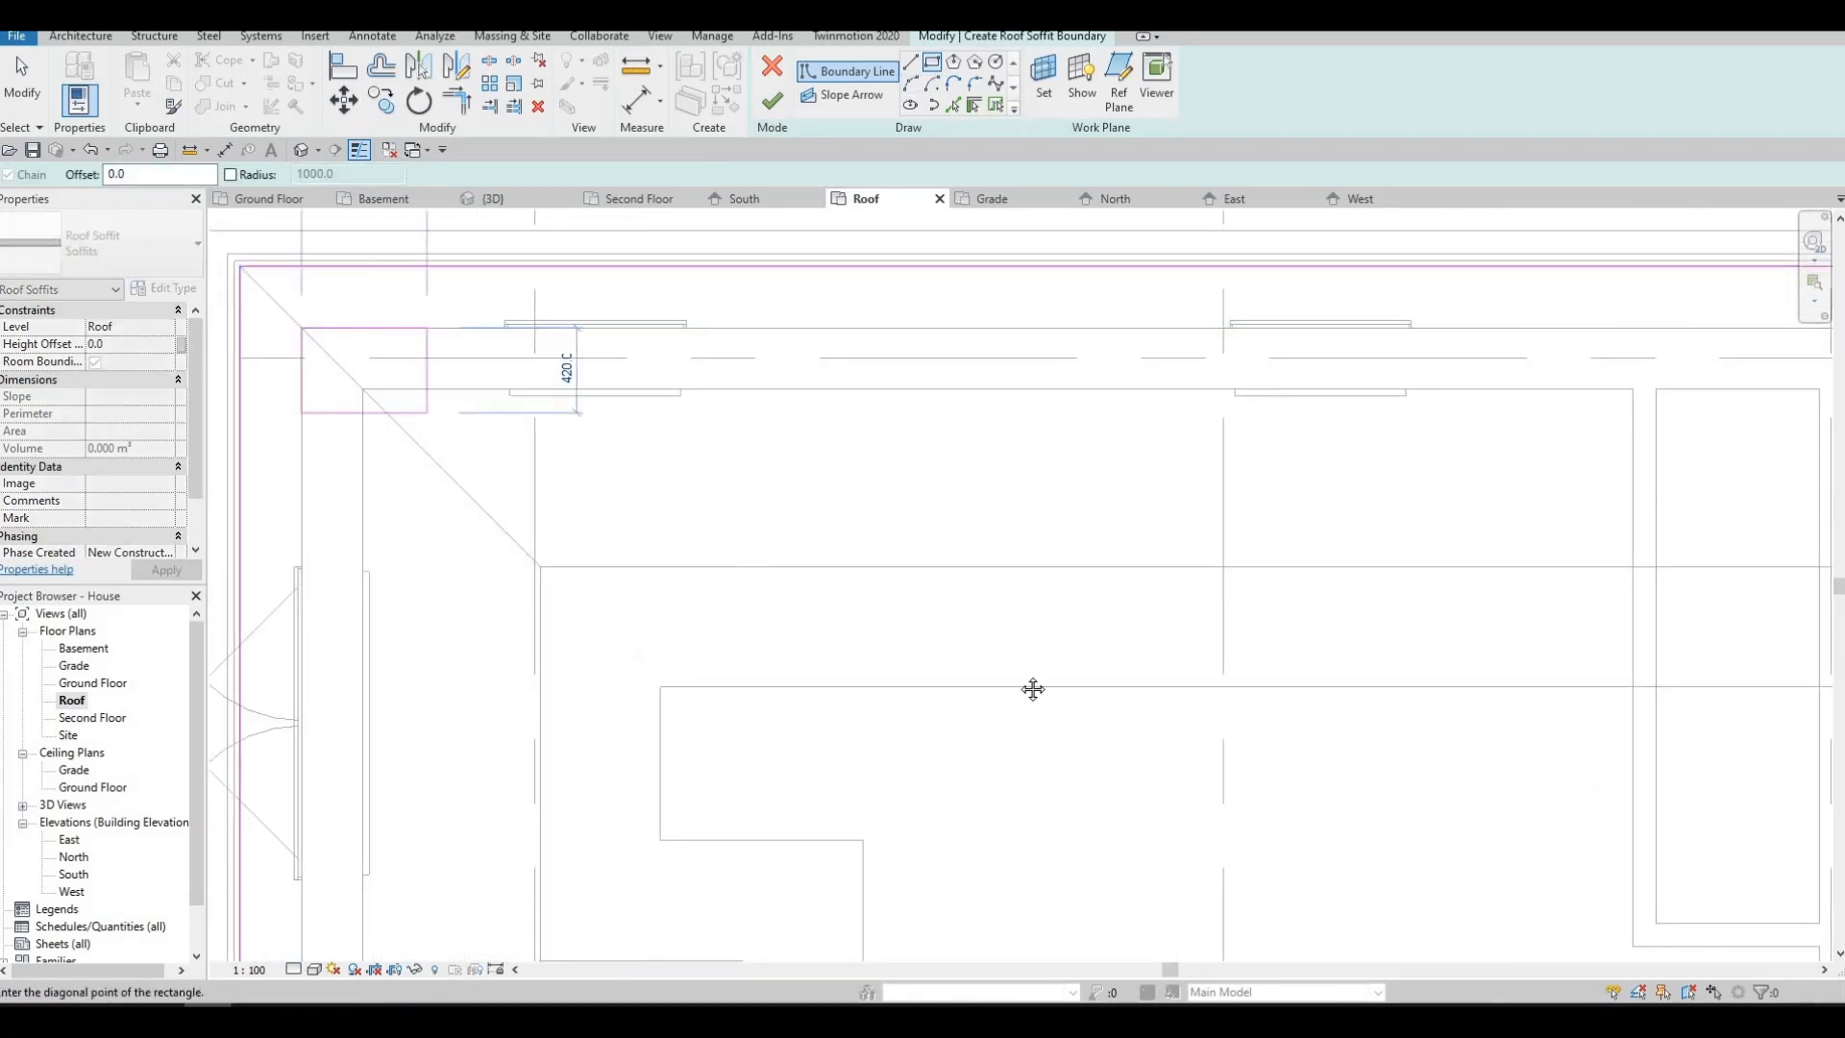
scroll(1165, 688, "up", 2)
scroll(1141, 741, "up", 2)
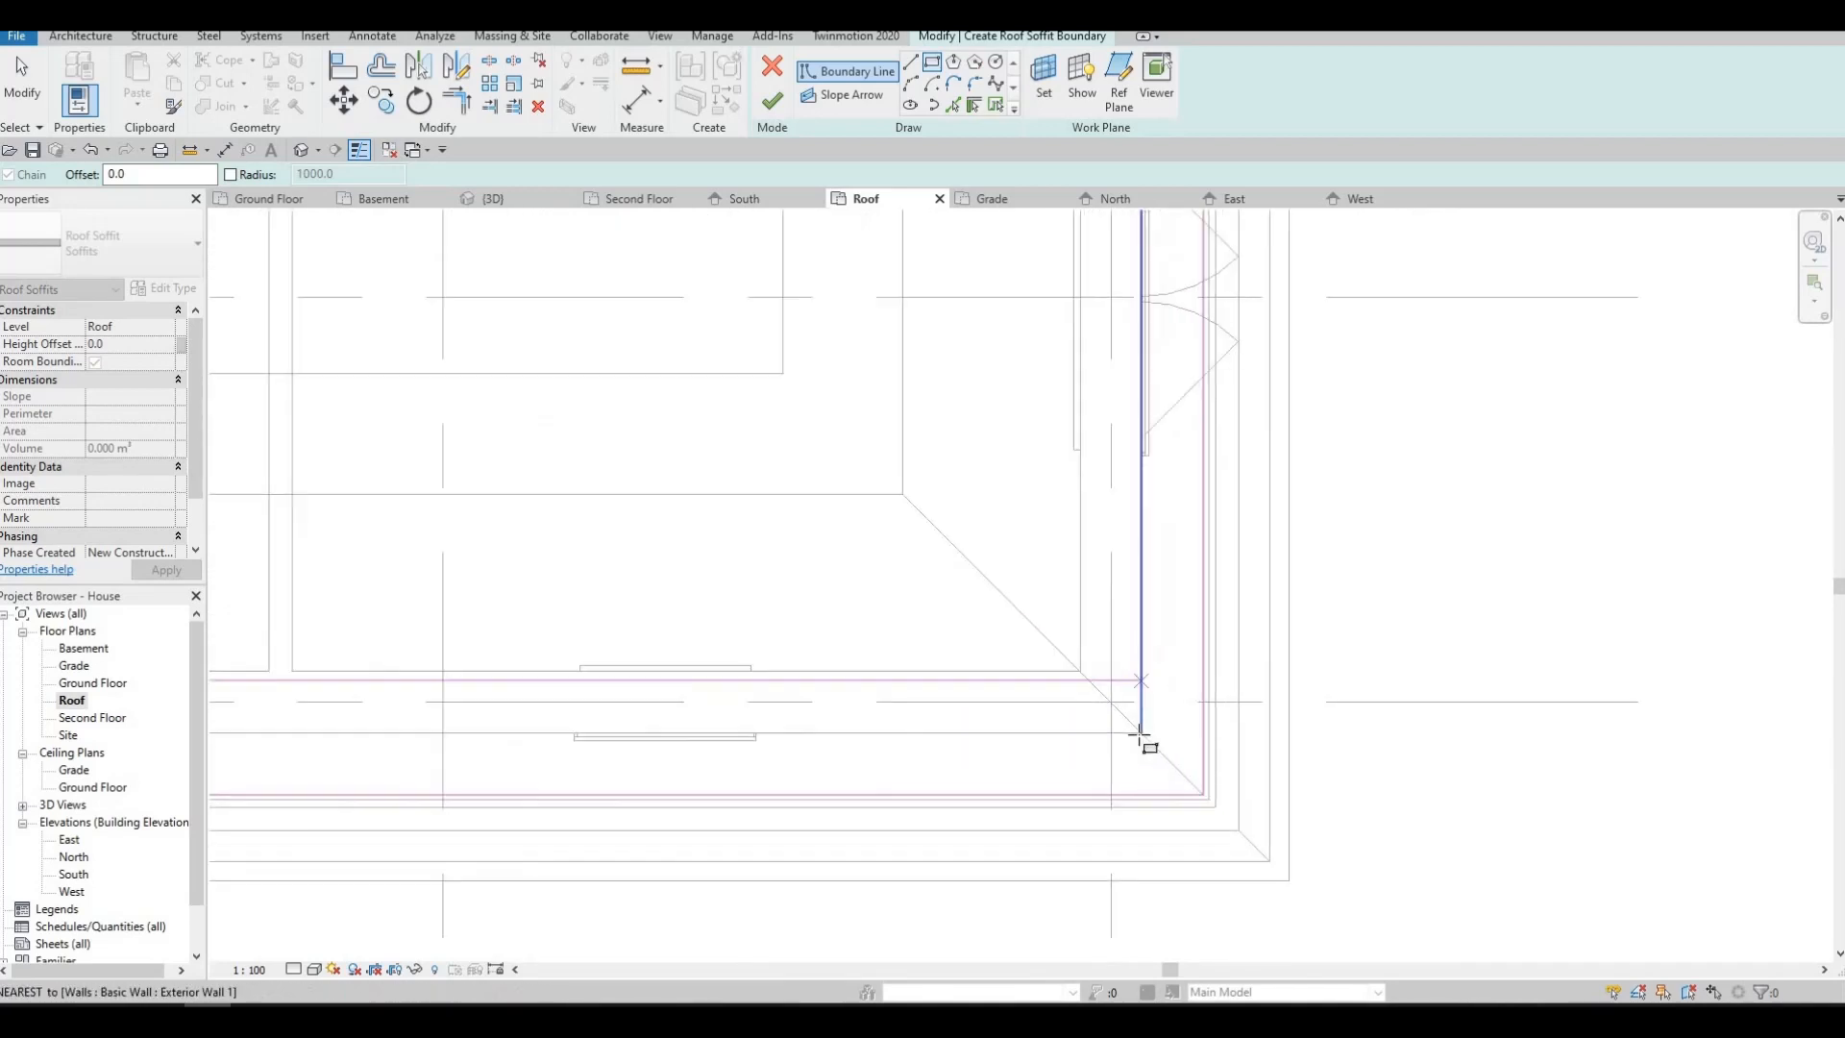
left_click(1141, 735)
scroll(856, 625, "down", 6)
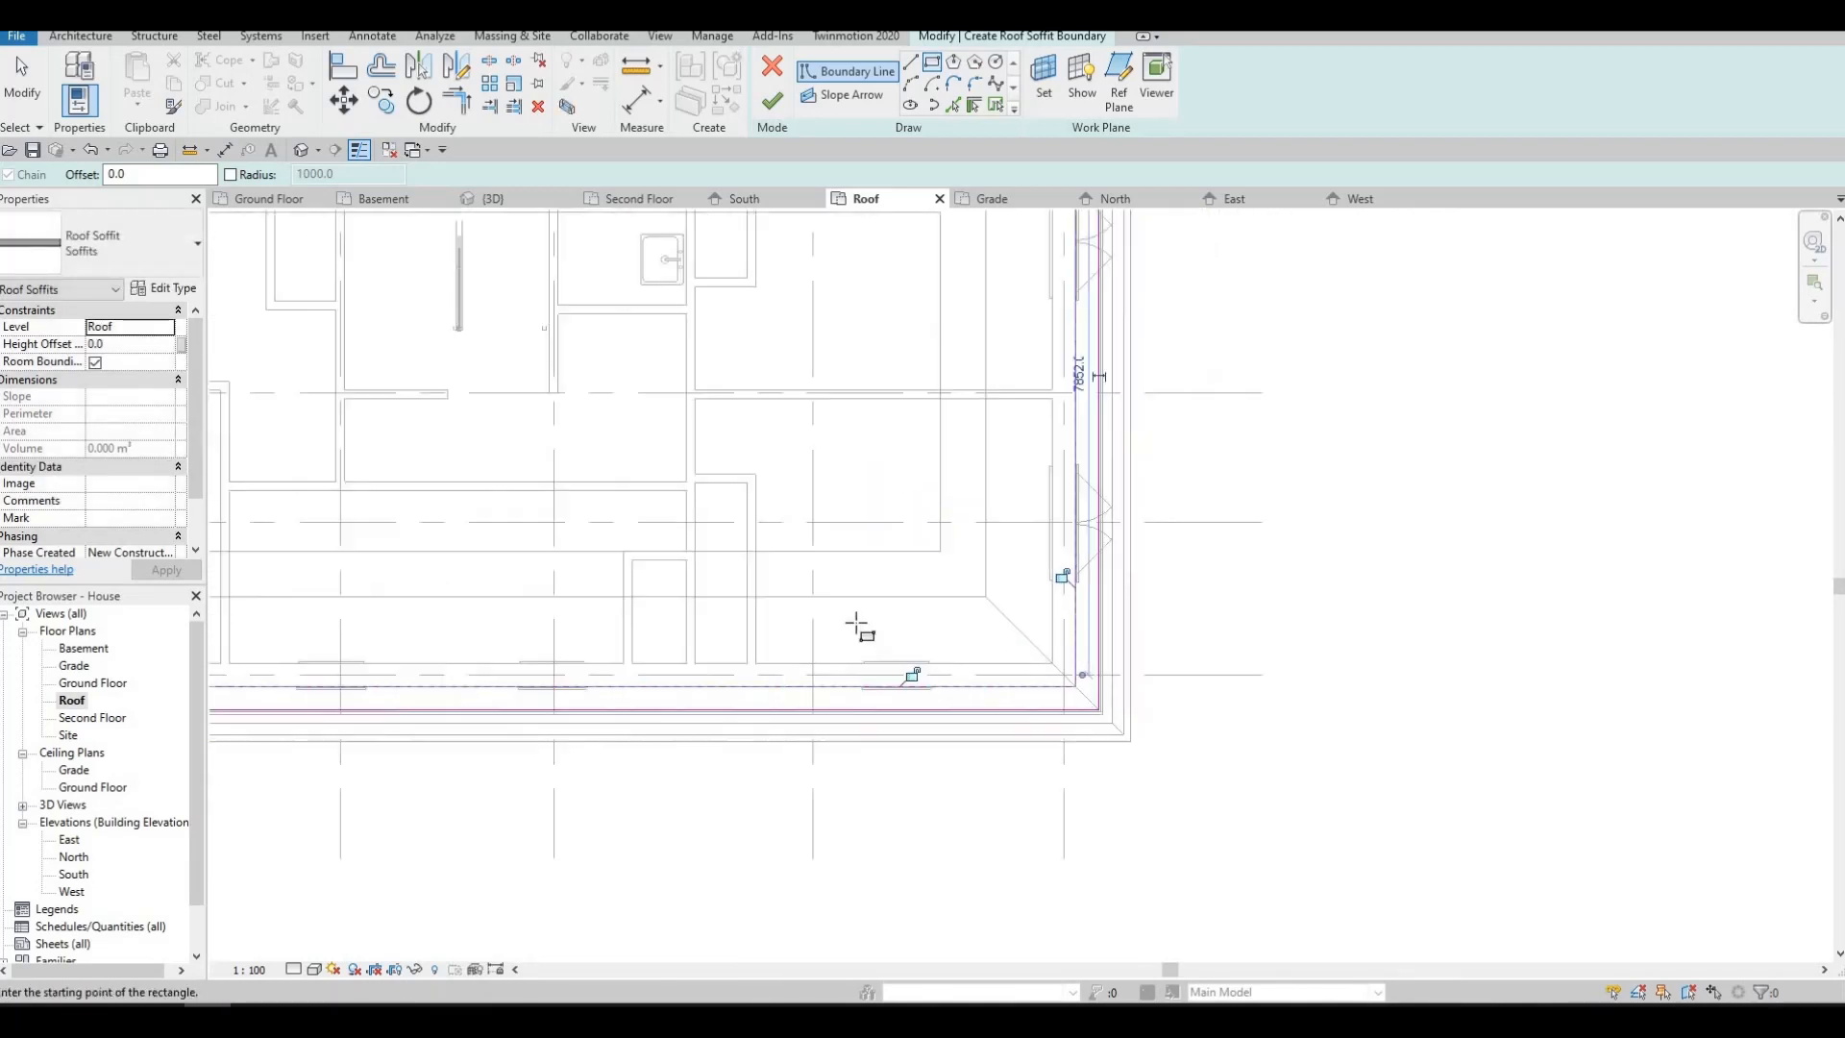
middle_click_drag(918, 330, 899, 375)
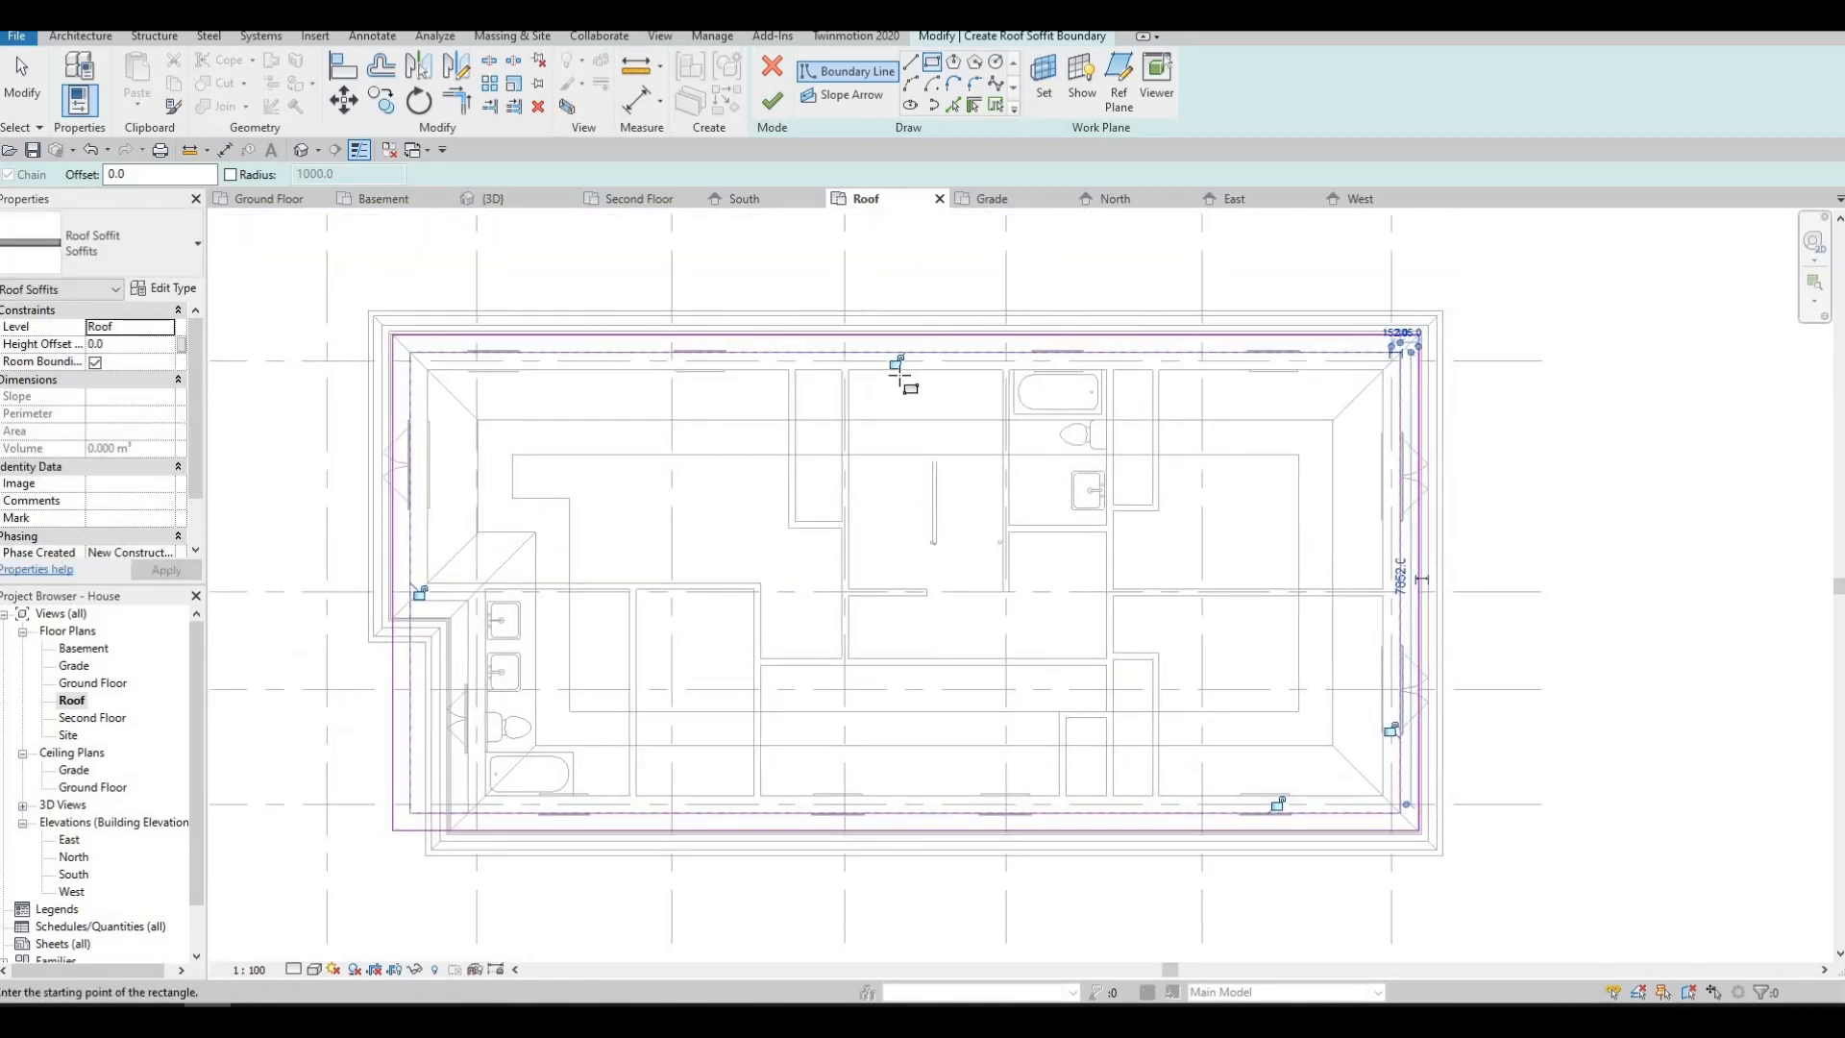
key("Escape")
key("Escape")
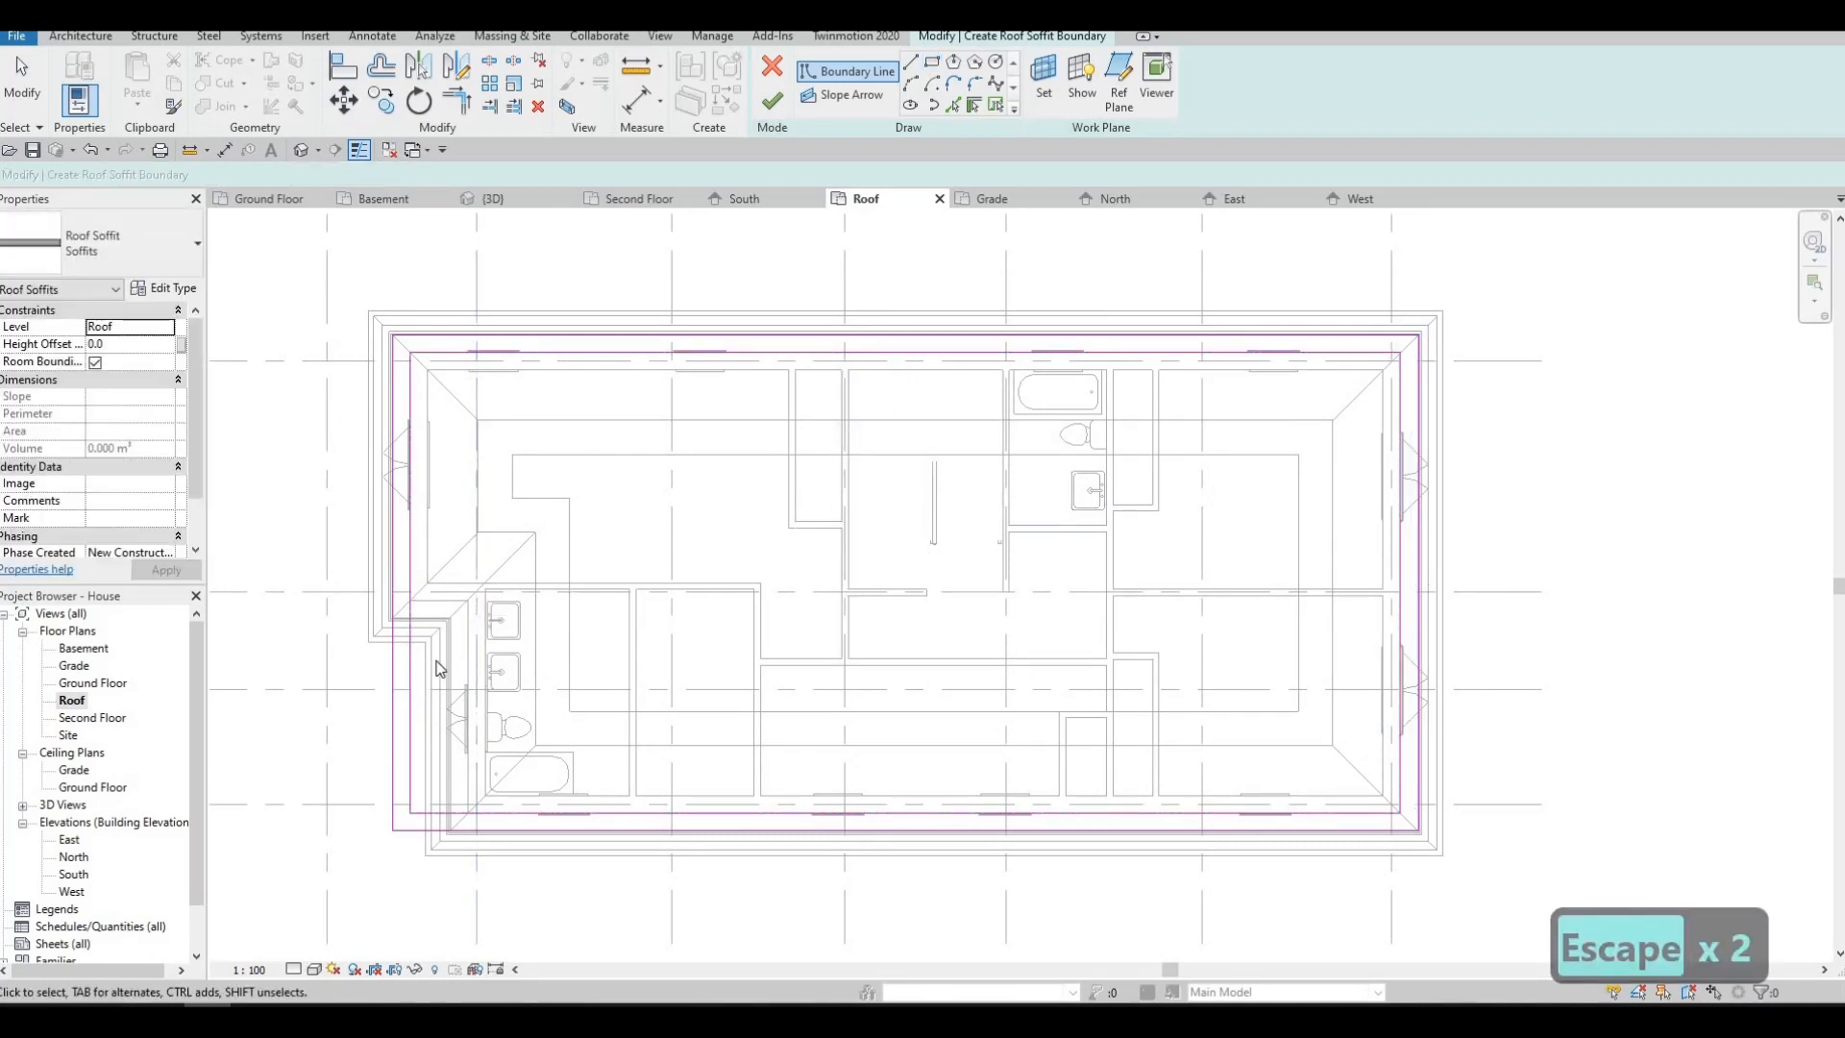
- Add boundary lines at the left-side jog by picking its exterior wall faces and the vertical roof edge
scroll(456, 586, "up", 3)
scroll(465, 579, "up", 2)
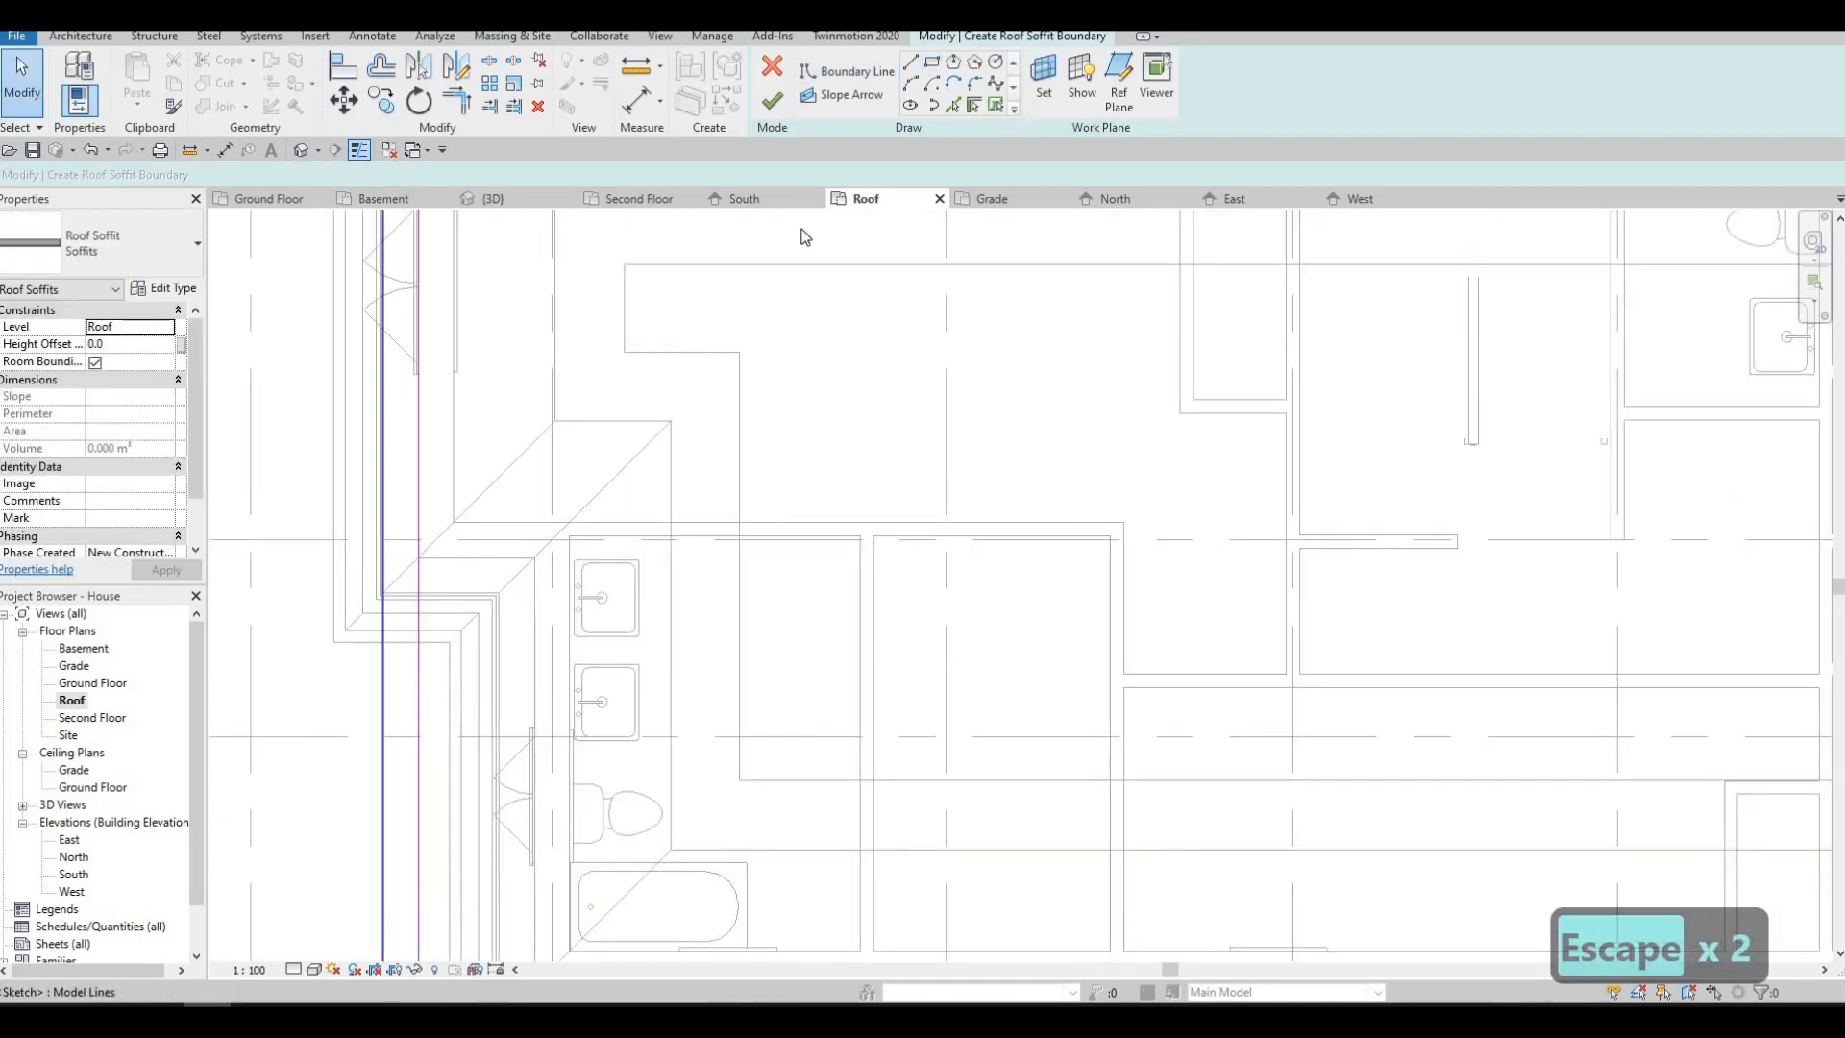
left_click(465, 559)
scroll(467, 578, "up", 2)
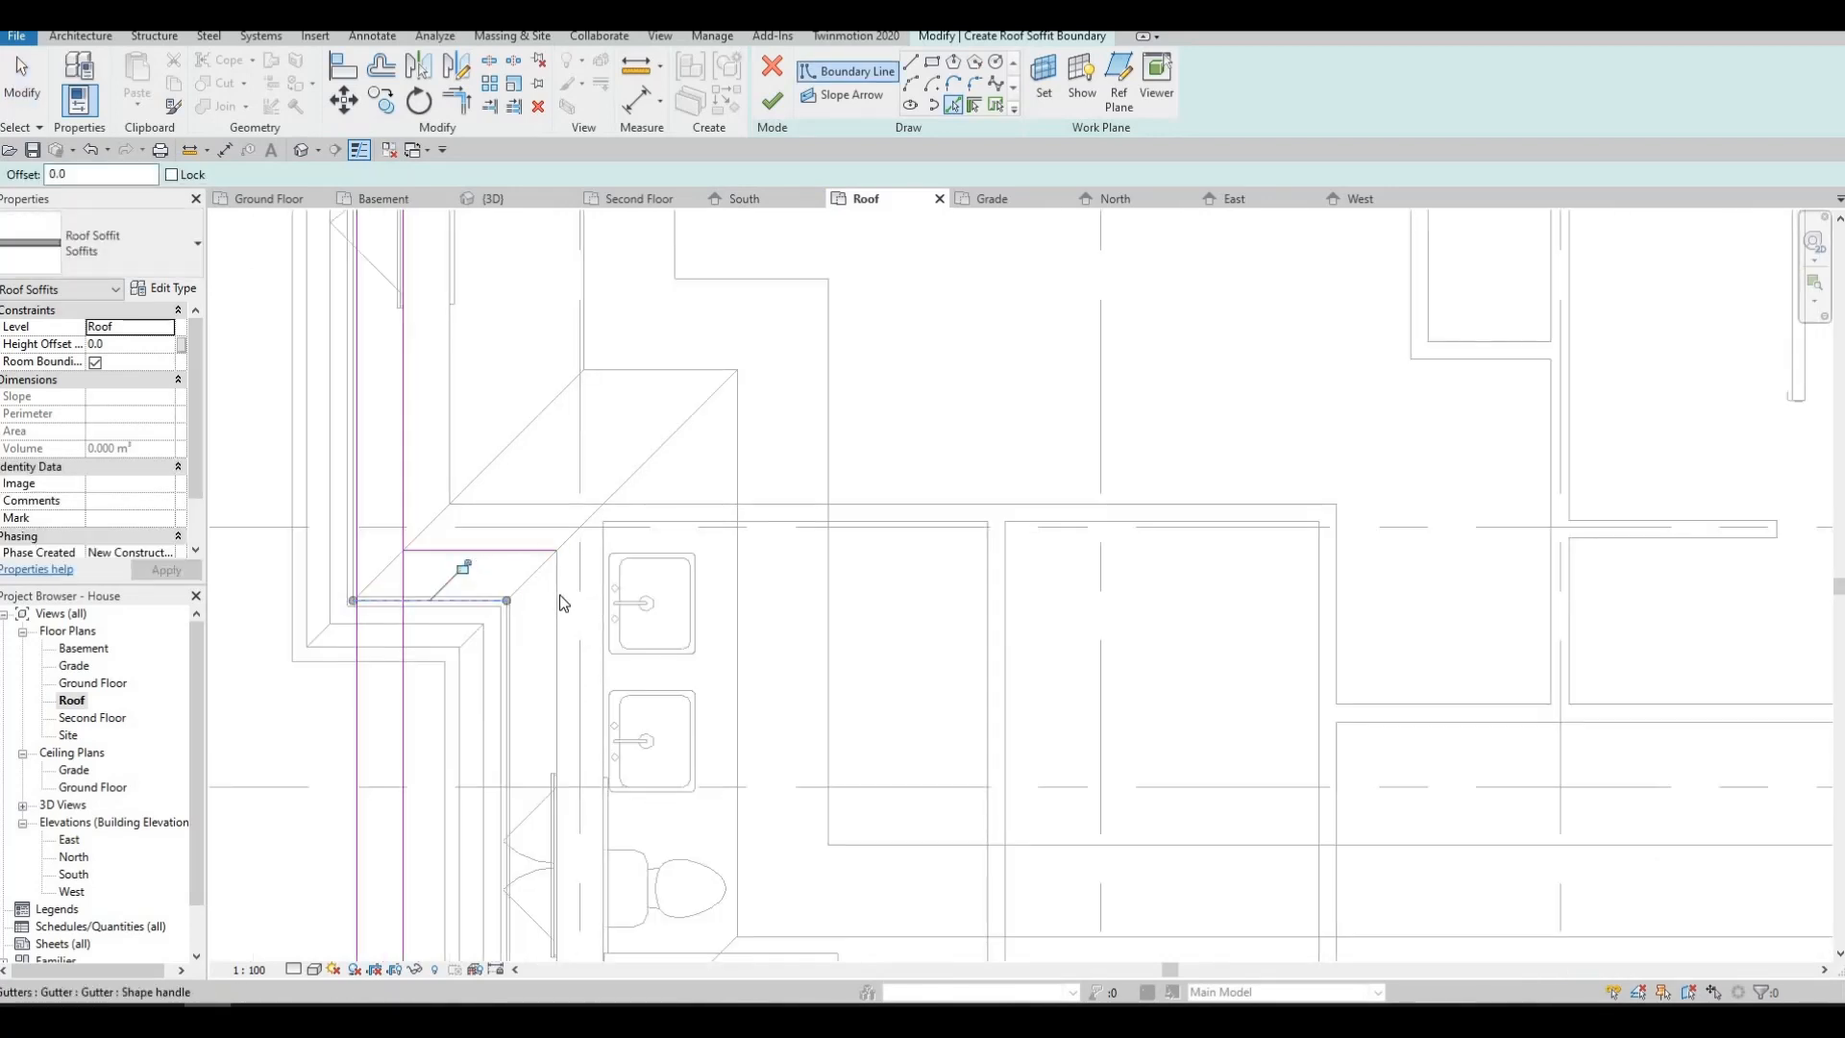
left_click(510, 636)
scroll(514, 623, "up", 2)
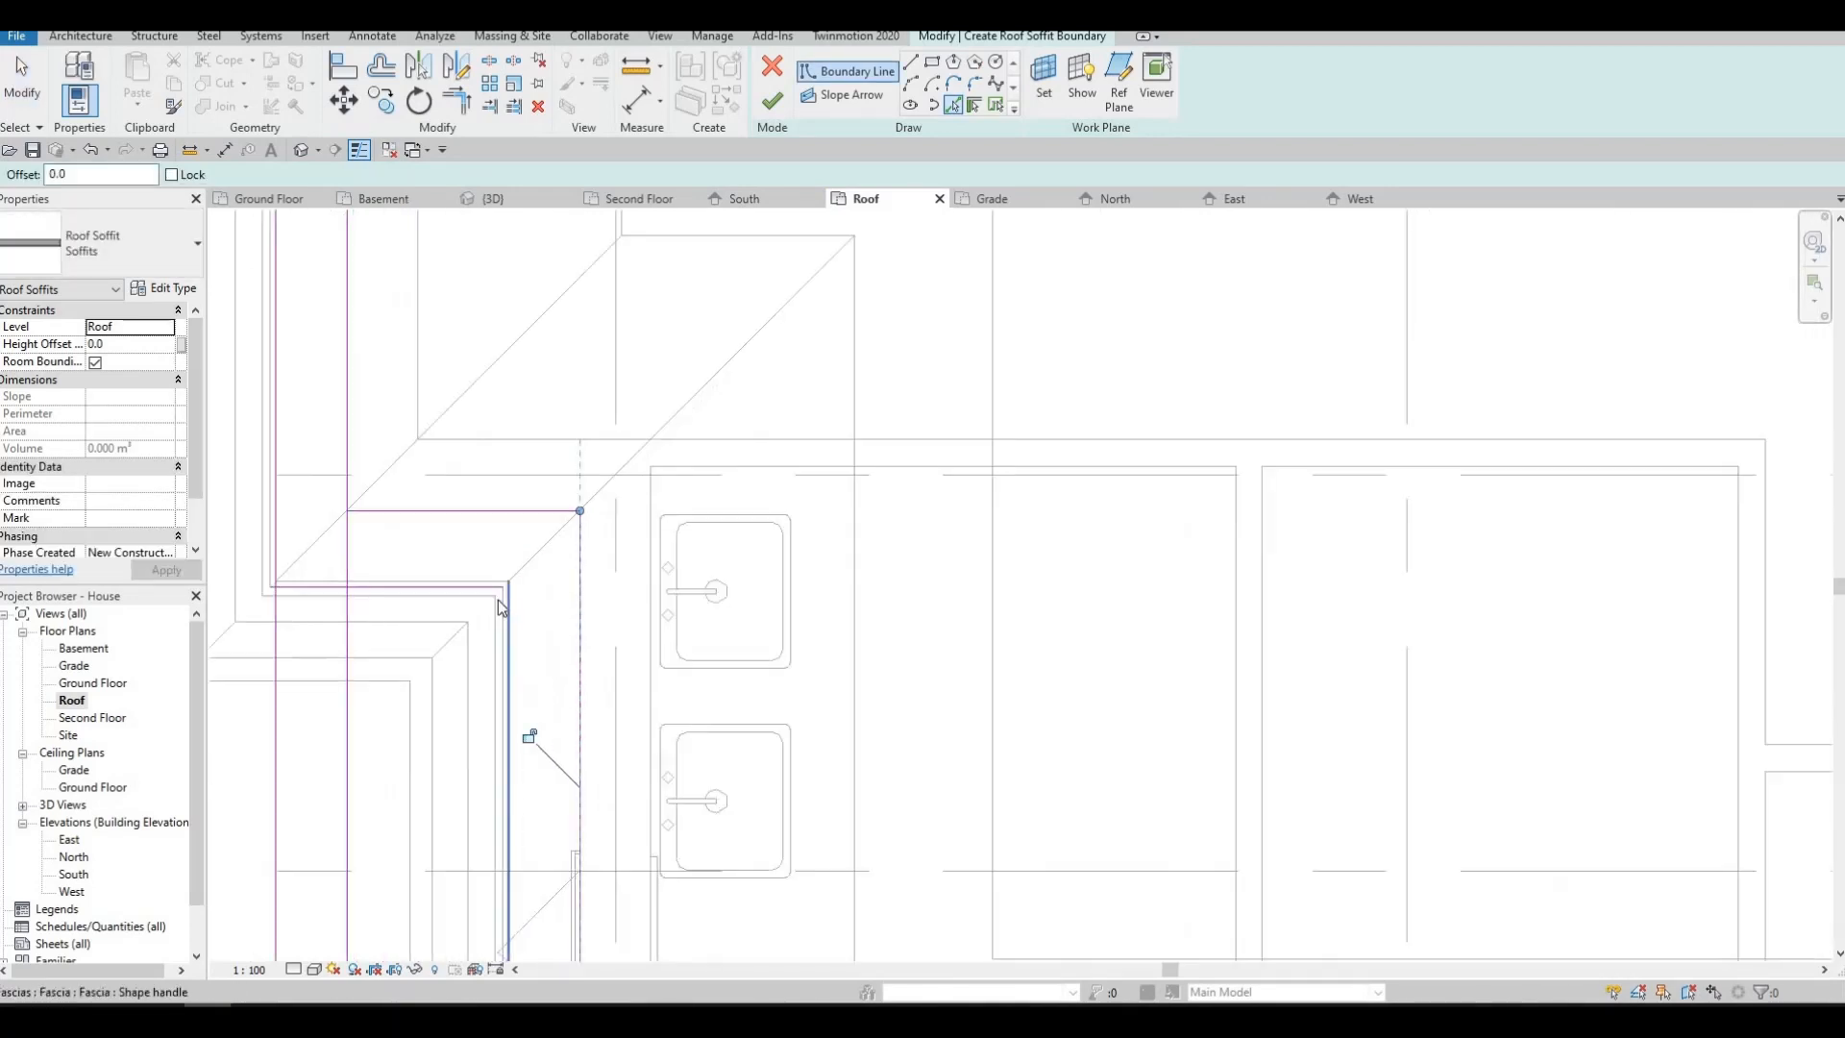
- Delete the misplaced, overlapping boundary lines picked along the gutter at the jog
left_click(489, 592)
key("Escape")
key("Escape")
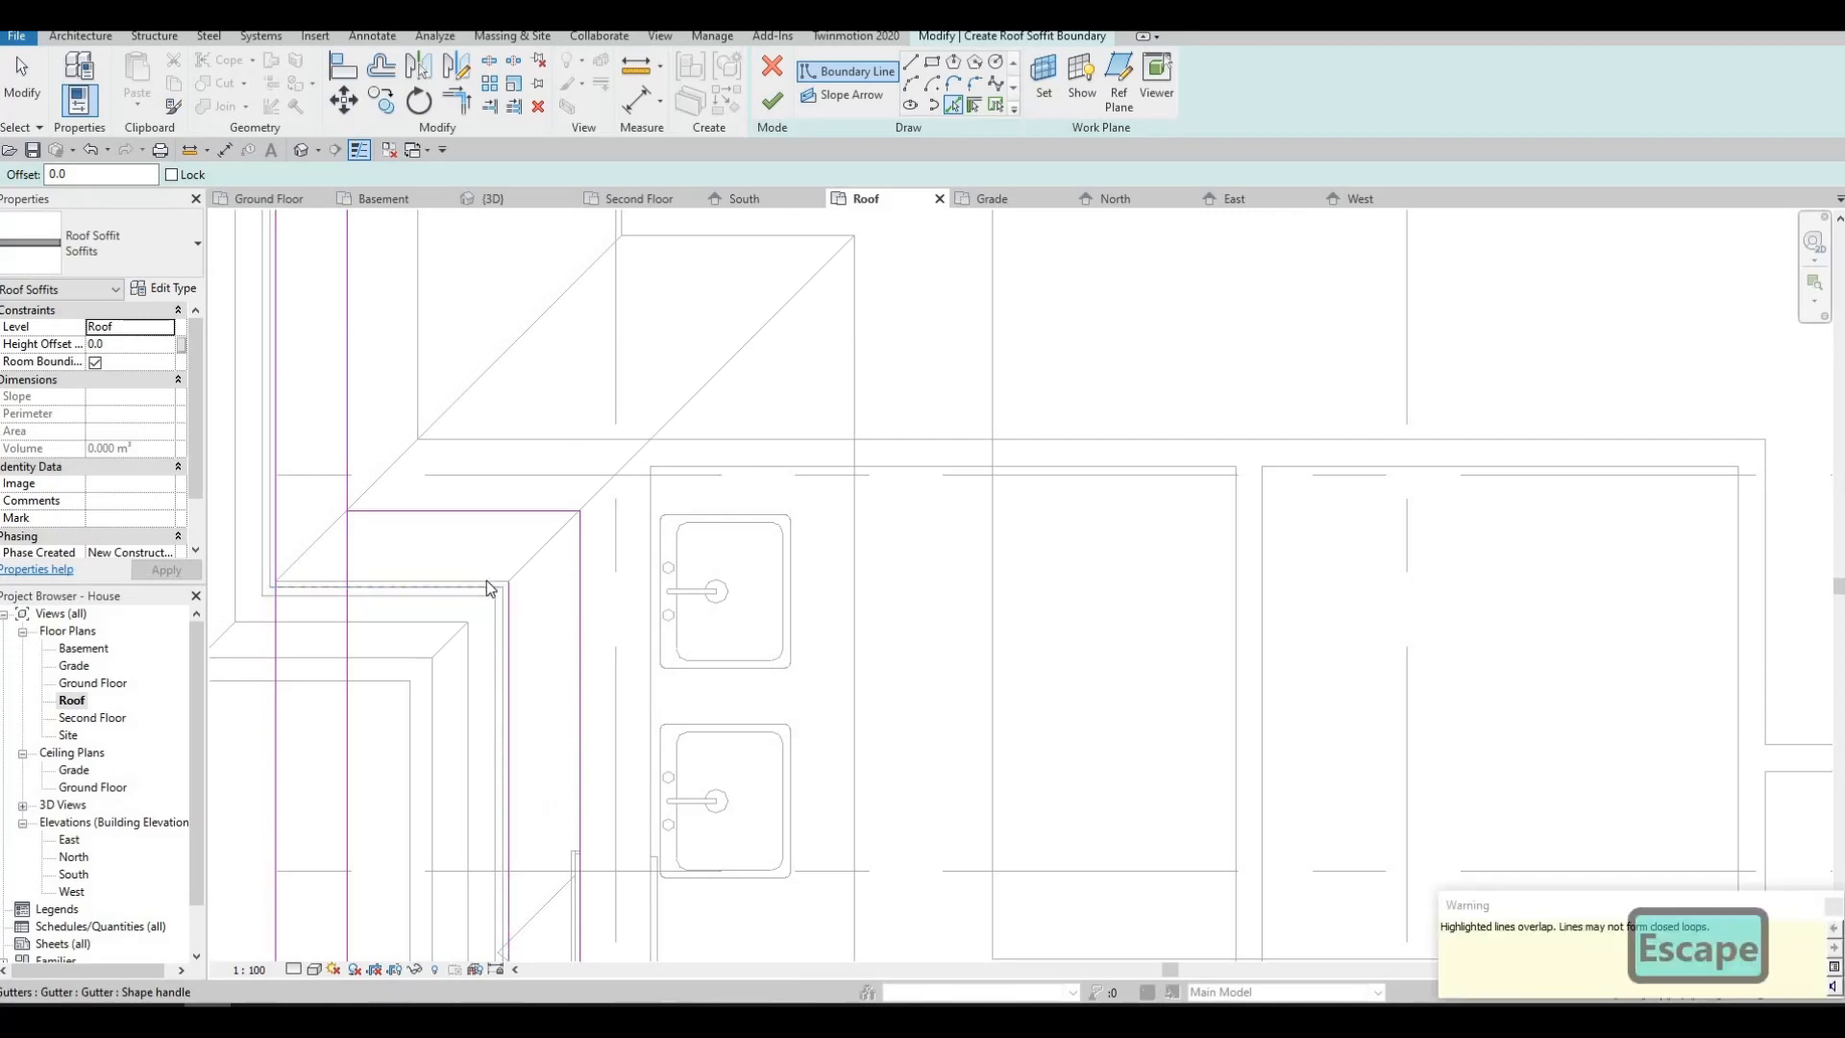
left_click(487, 586)
key("Delete")
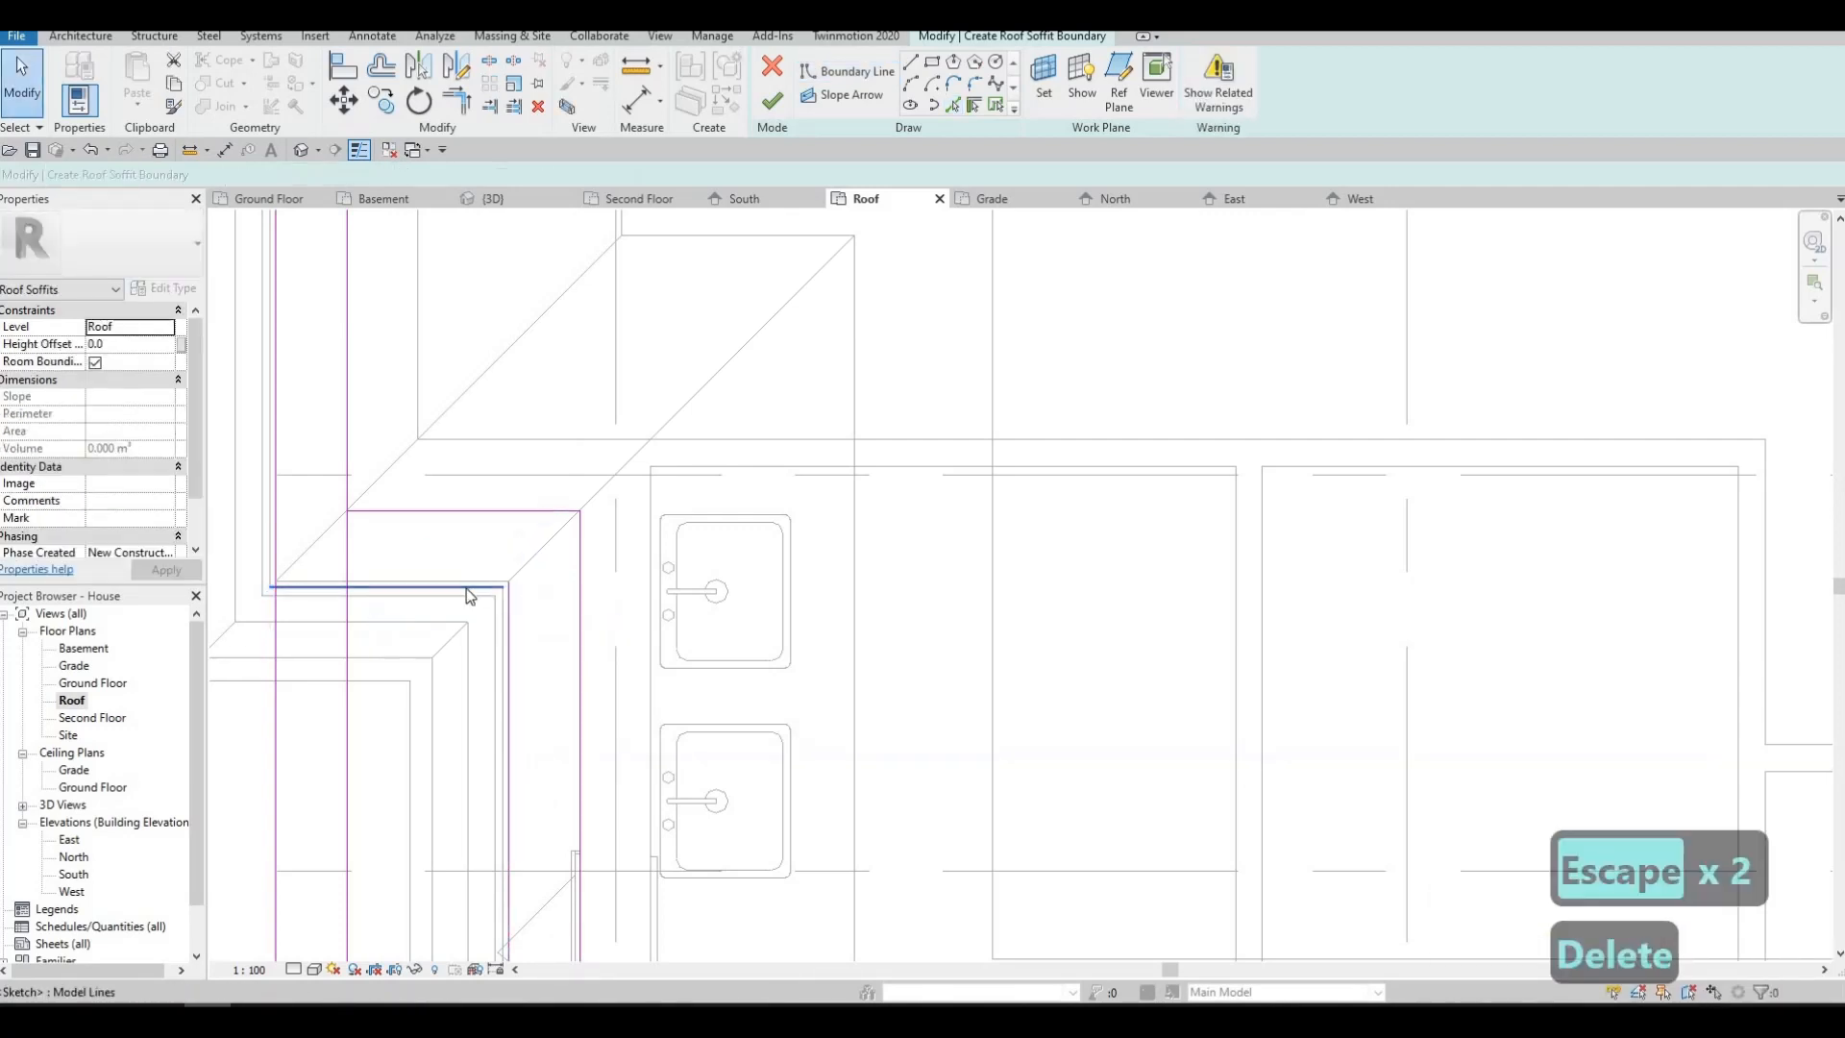
key("Delete")
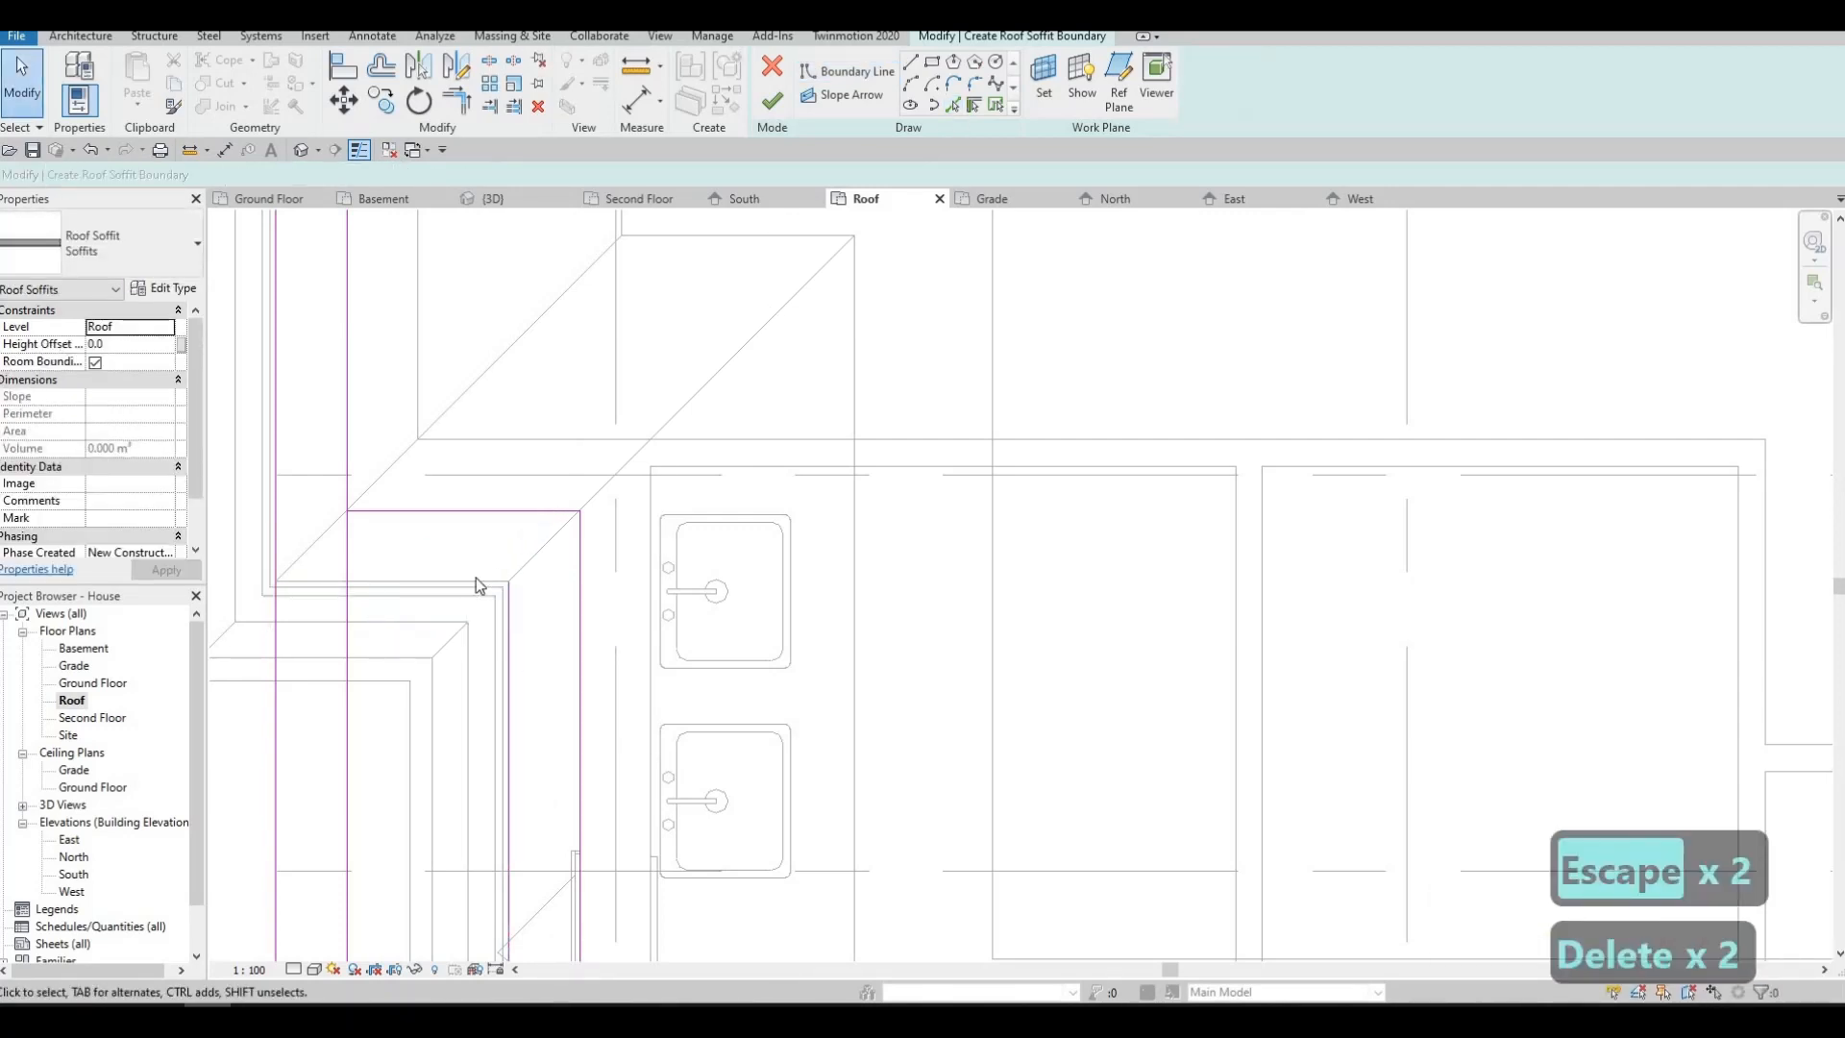
- Pick the jog's horizontal roof edge as an outer boundary line
left_click(438, 584)
key("Escape")
key("Escape")
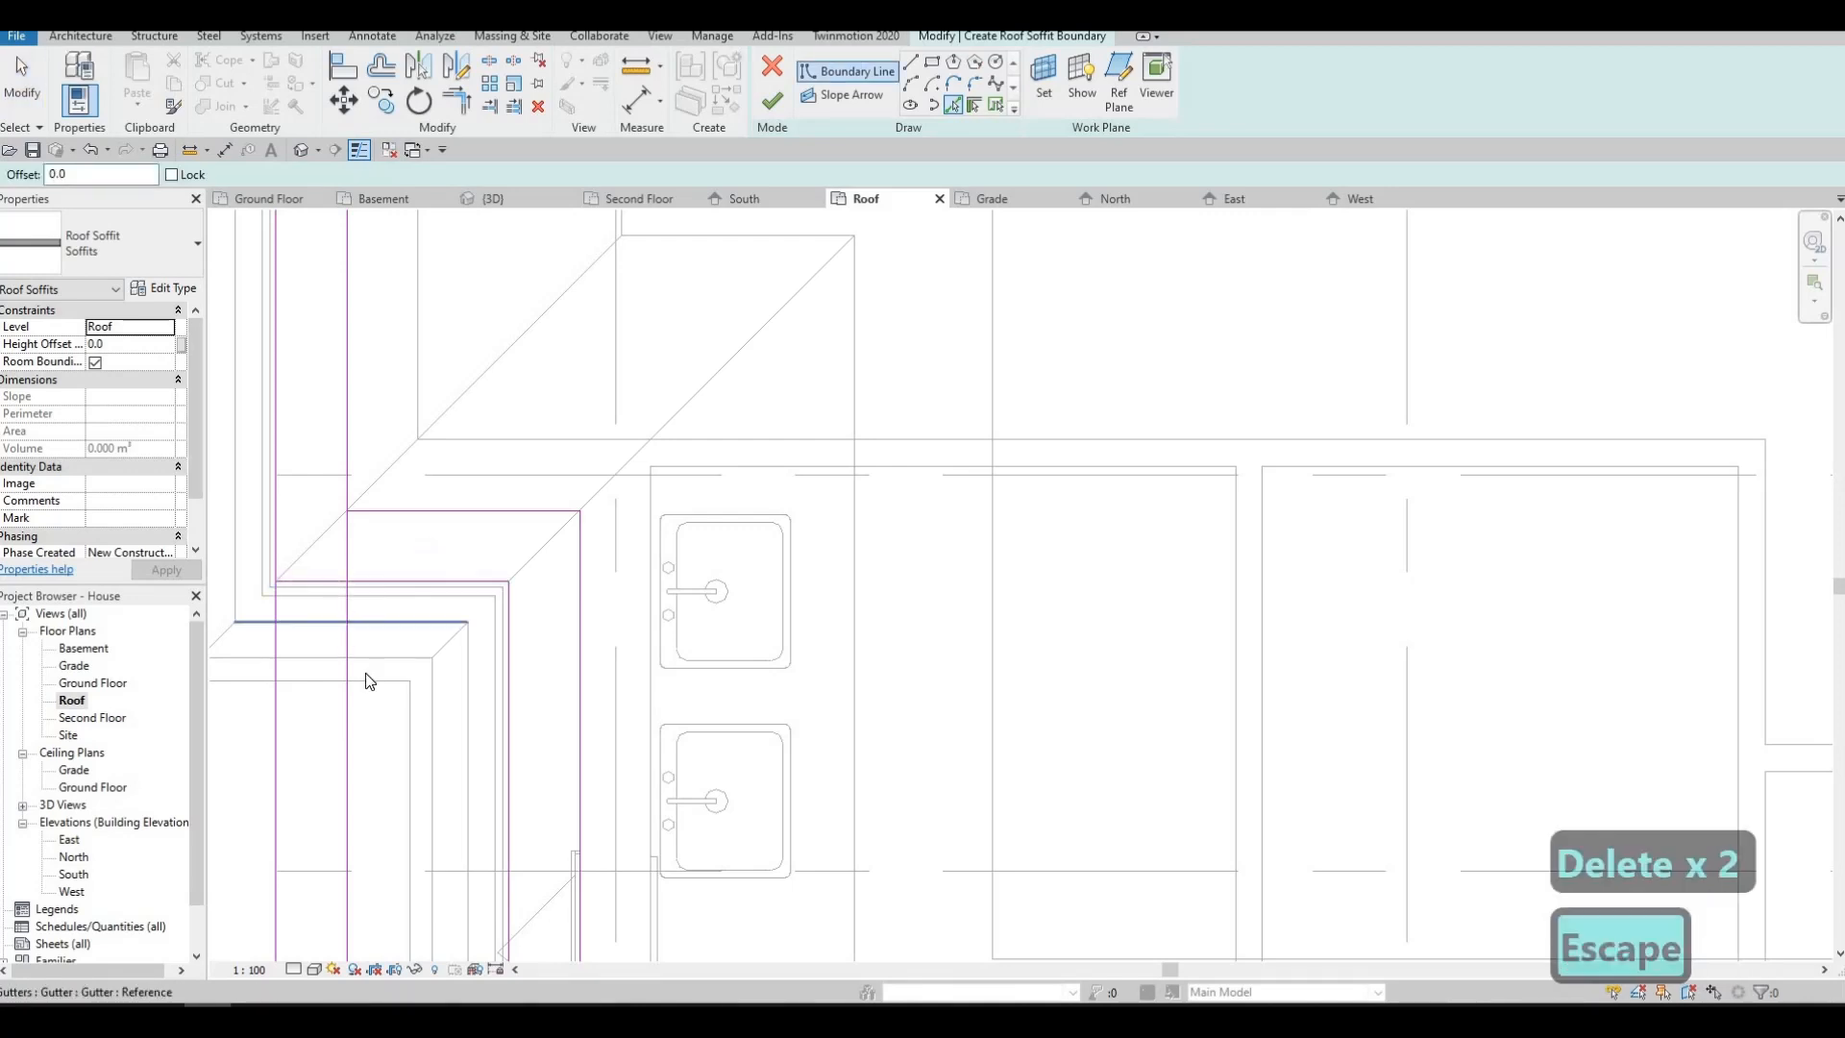
- Trim the soffit's outer and inner boundary lines into clean corners at the left-side jog
key("t")
key("r")
left_click(390, 584)
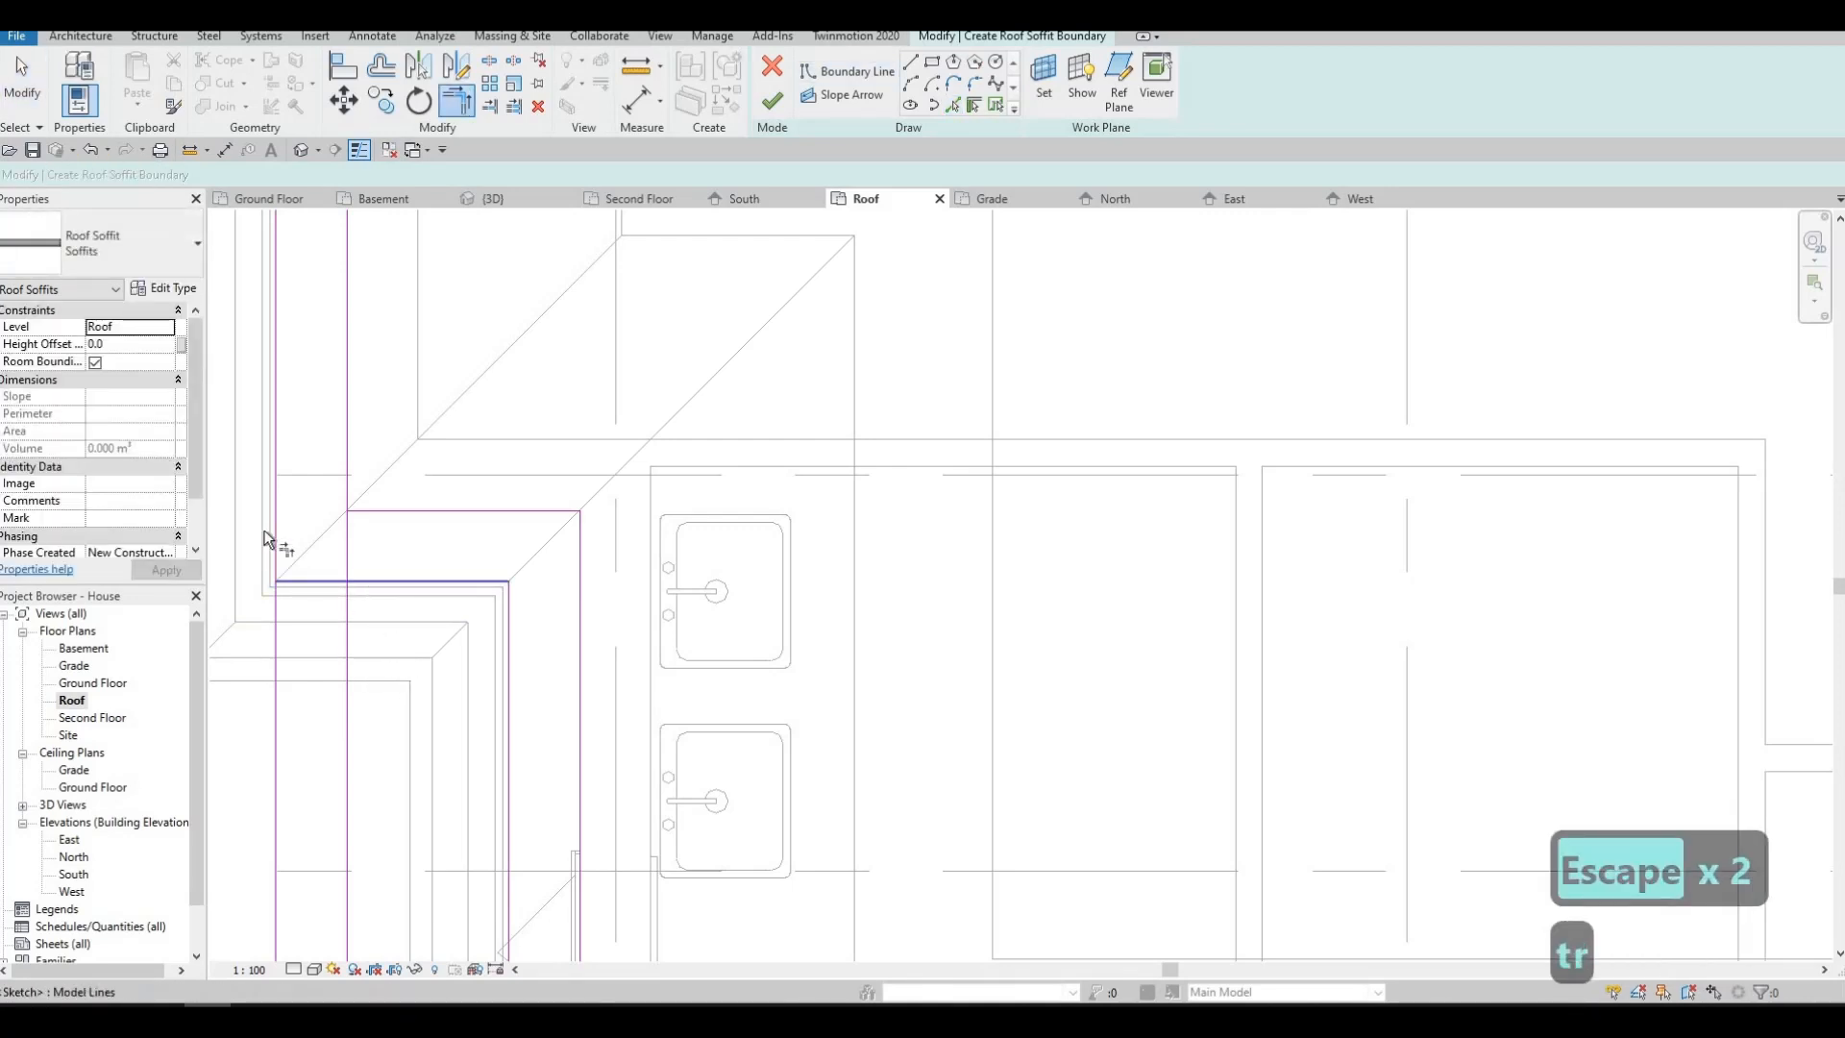
left_click(274, 510)
left_click(405, 508)
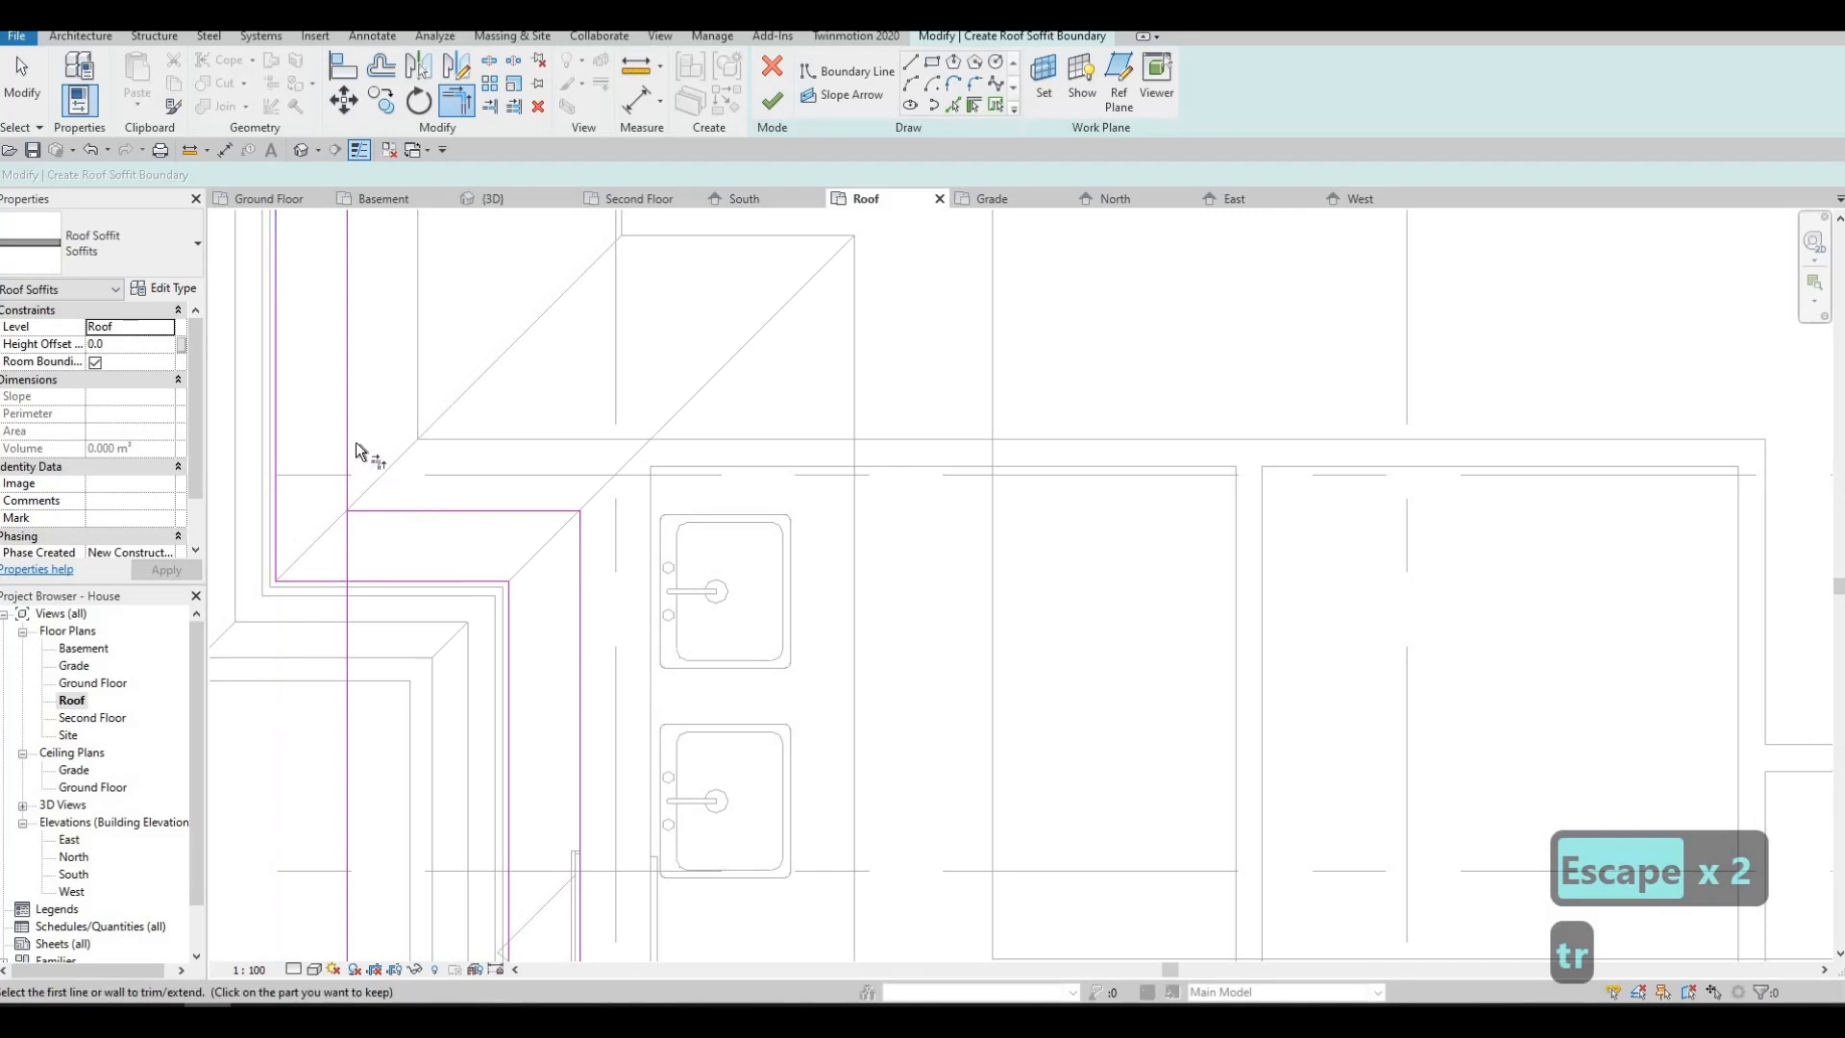
left_click(349, 437)
- Trim the inner and outer boundary lines into corners at the house's lower-left corner, and finish the soffit sketch
middle_click_drag(499, 535, 466, 532)
scroll(466, 534, "down", 1)
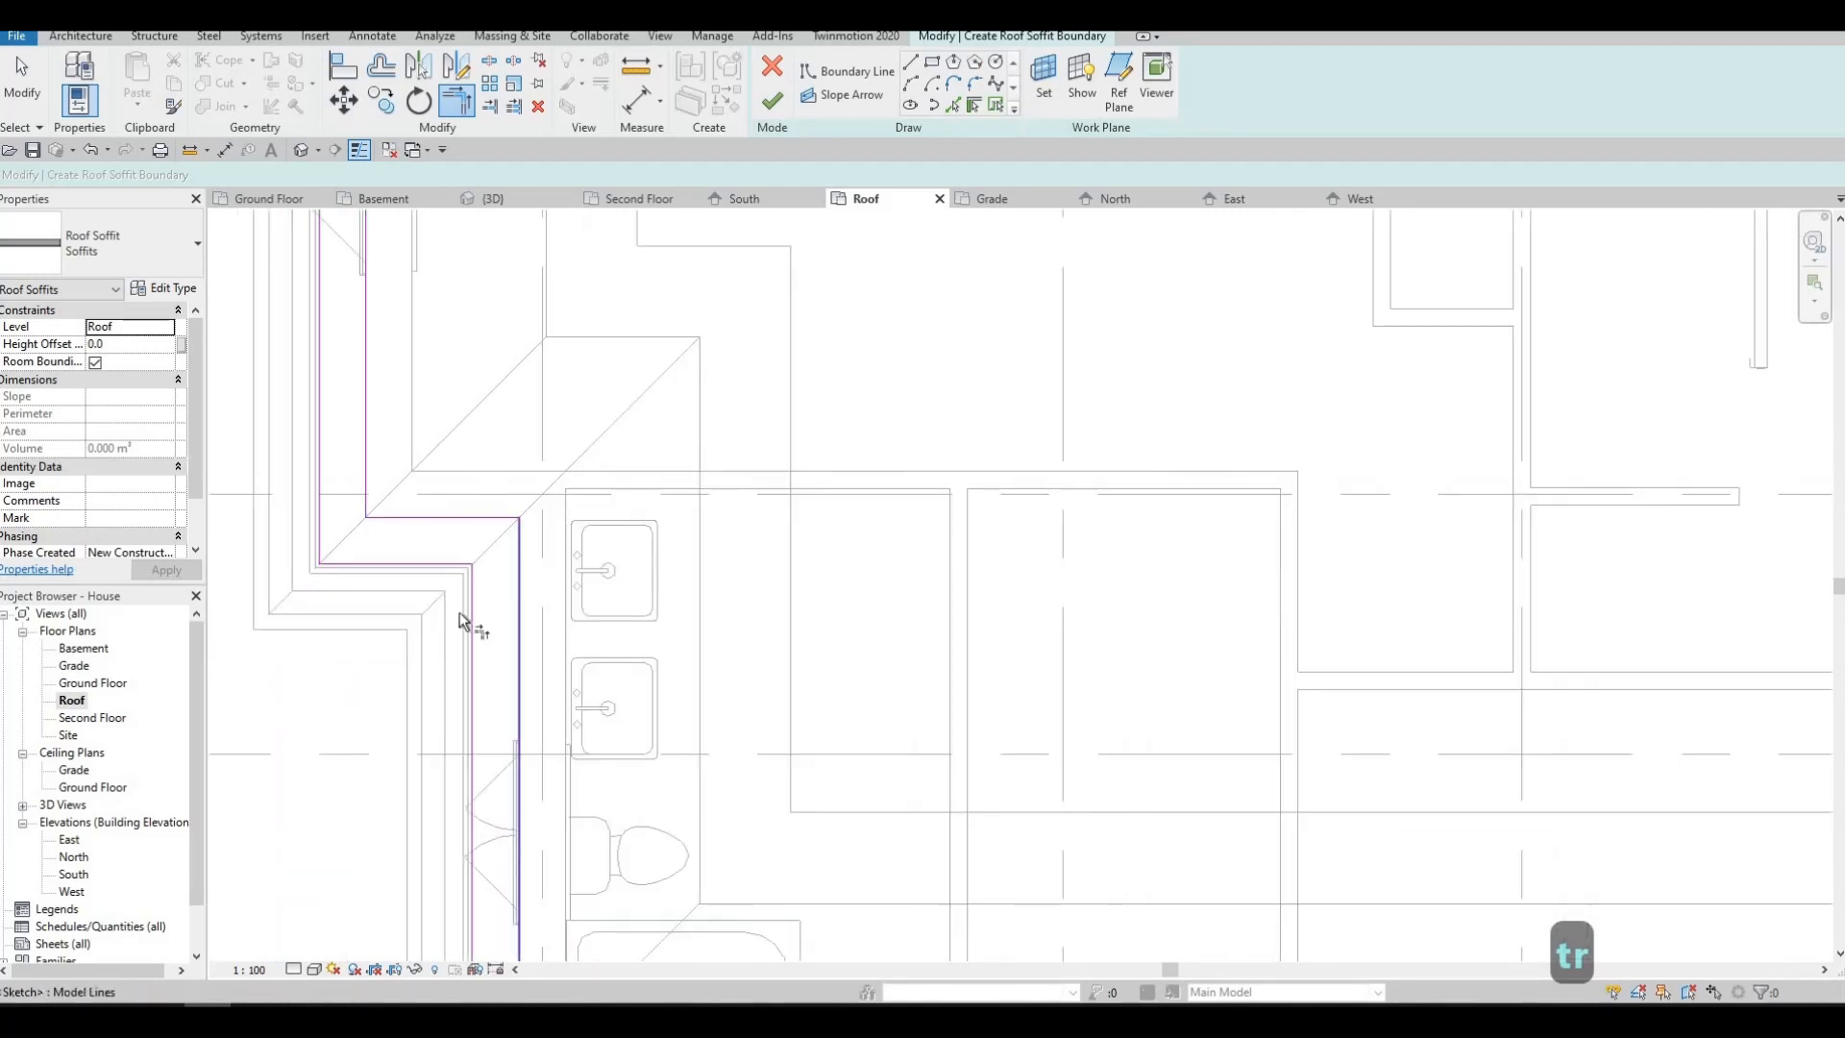
scroll(460, 613, "down", 1)
middle_click_drag(480, 875, 477, 606)
scroll(490, 613, "up", 1)
left_click(493, 617)
left_click(511, 658)
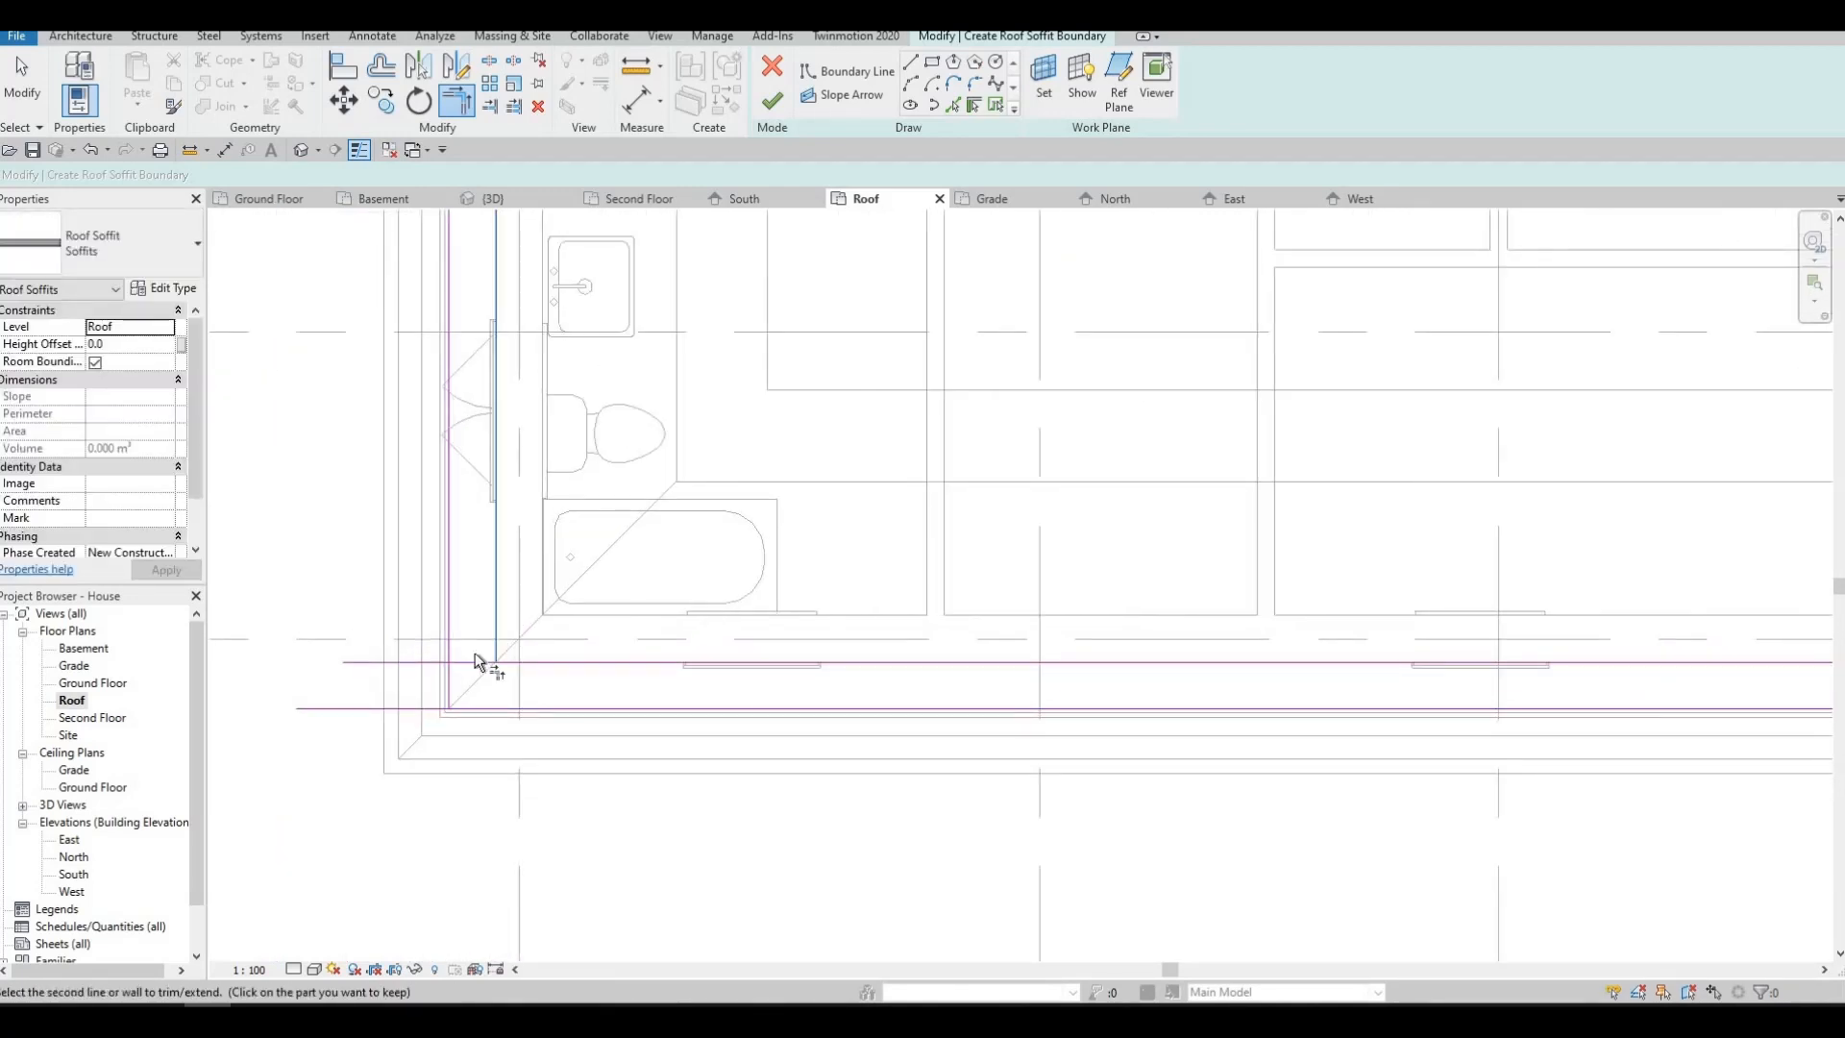
left_click(447, 653)
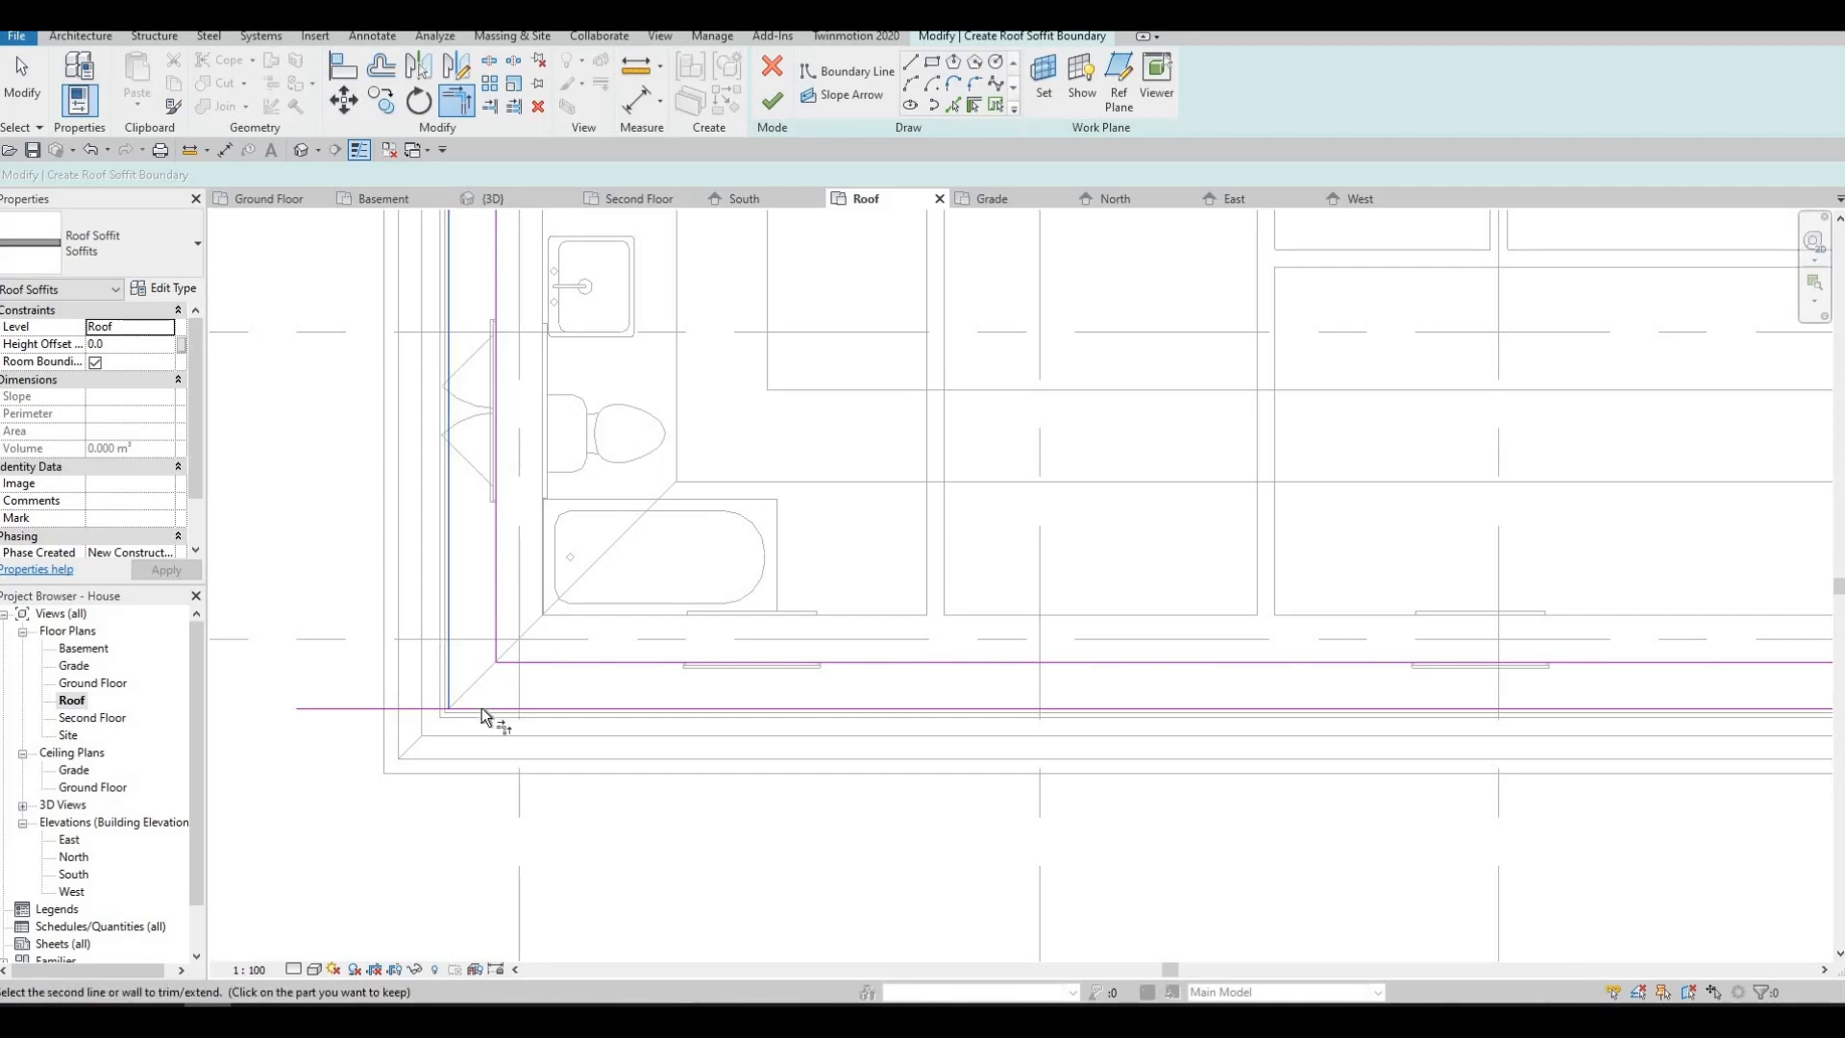
left_click(484, 709)
middle_click_drag(543, 761, 547, 704)
scroll(584, 689, "down", 3)
middle_click_drag(980, 408, 859, 573)
scroll(944, 528, "down", 1)
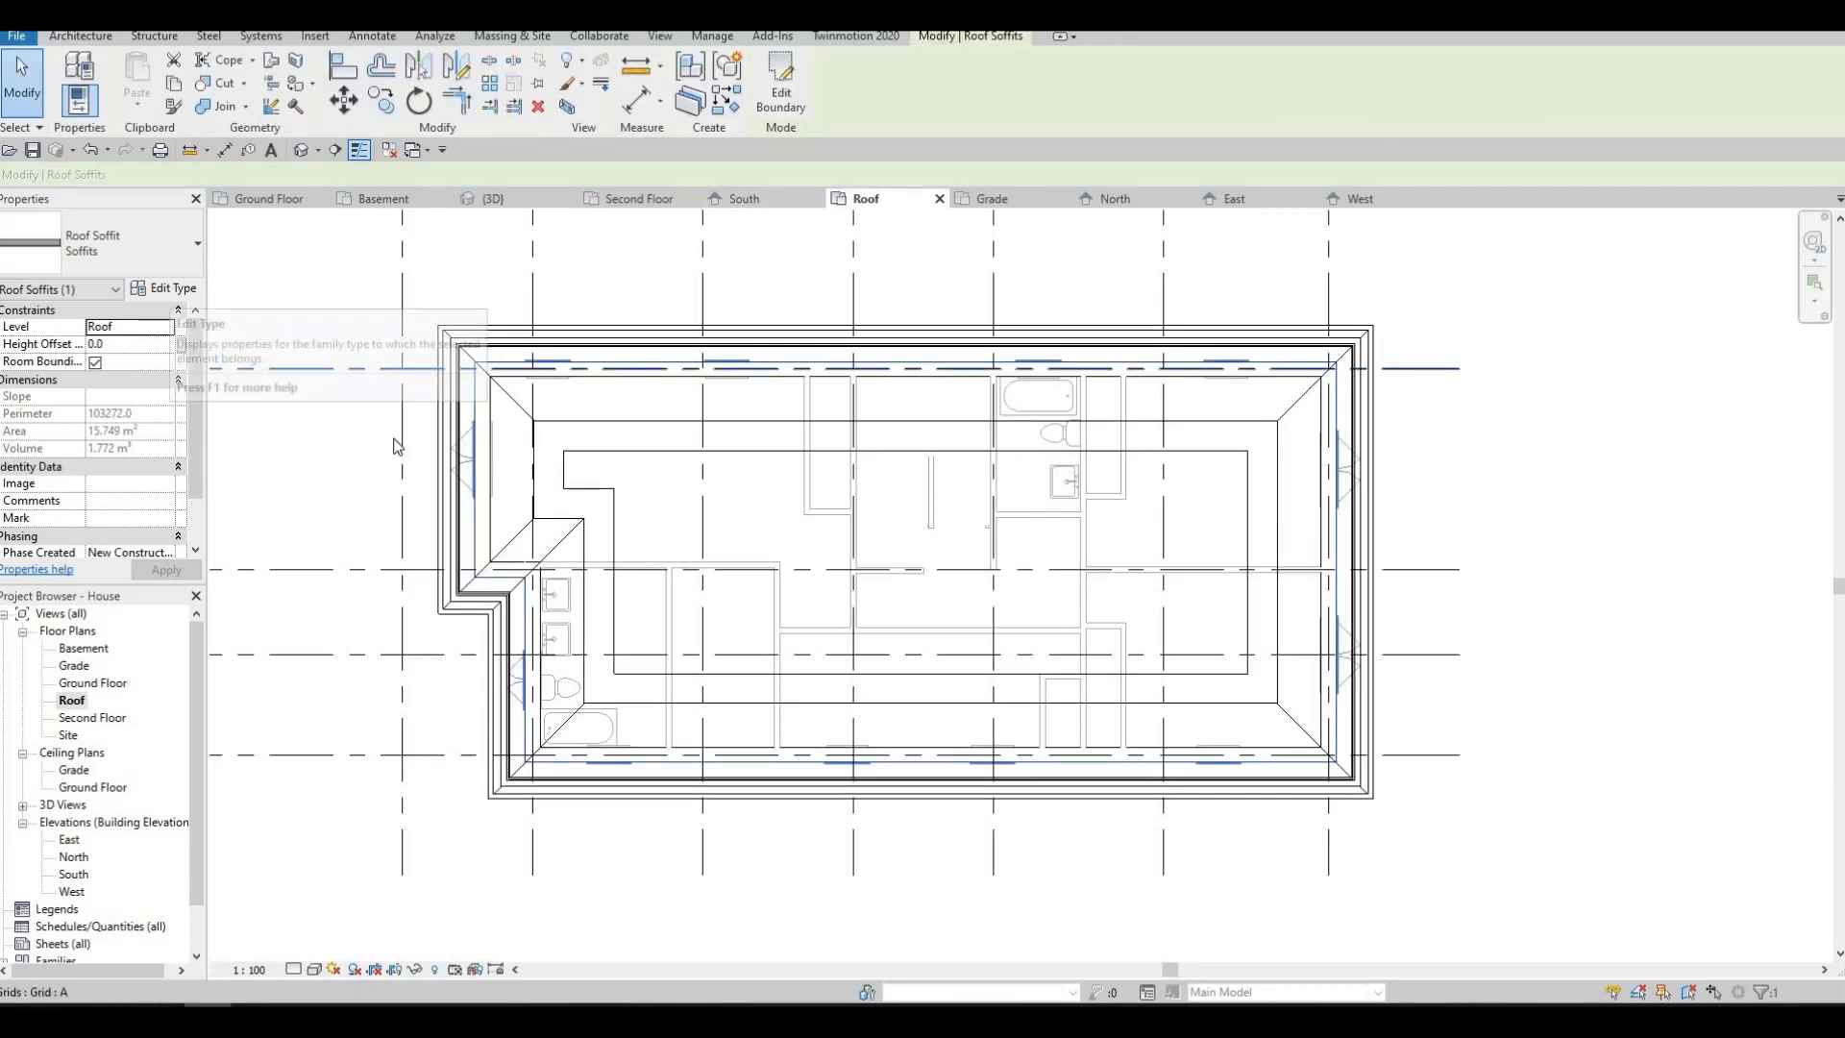
- Review the layer assembly of the Soffits type and deselect the soffit
left_click(173, 289)
left_click(930, 415)
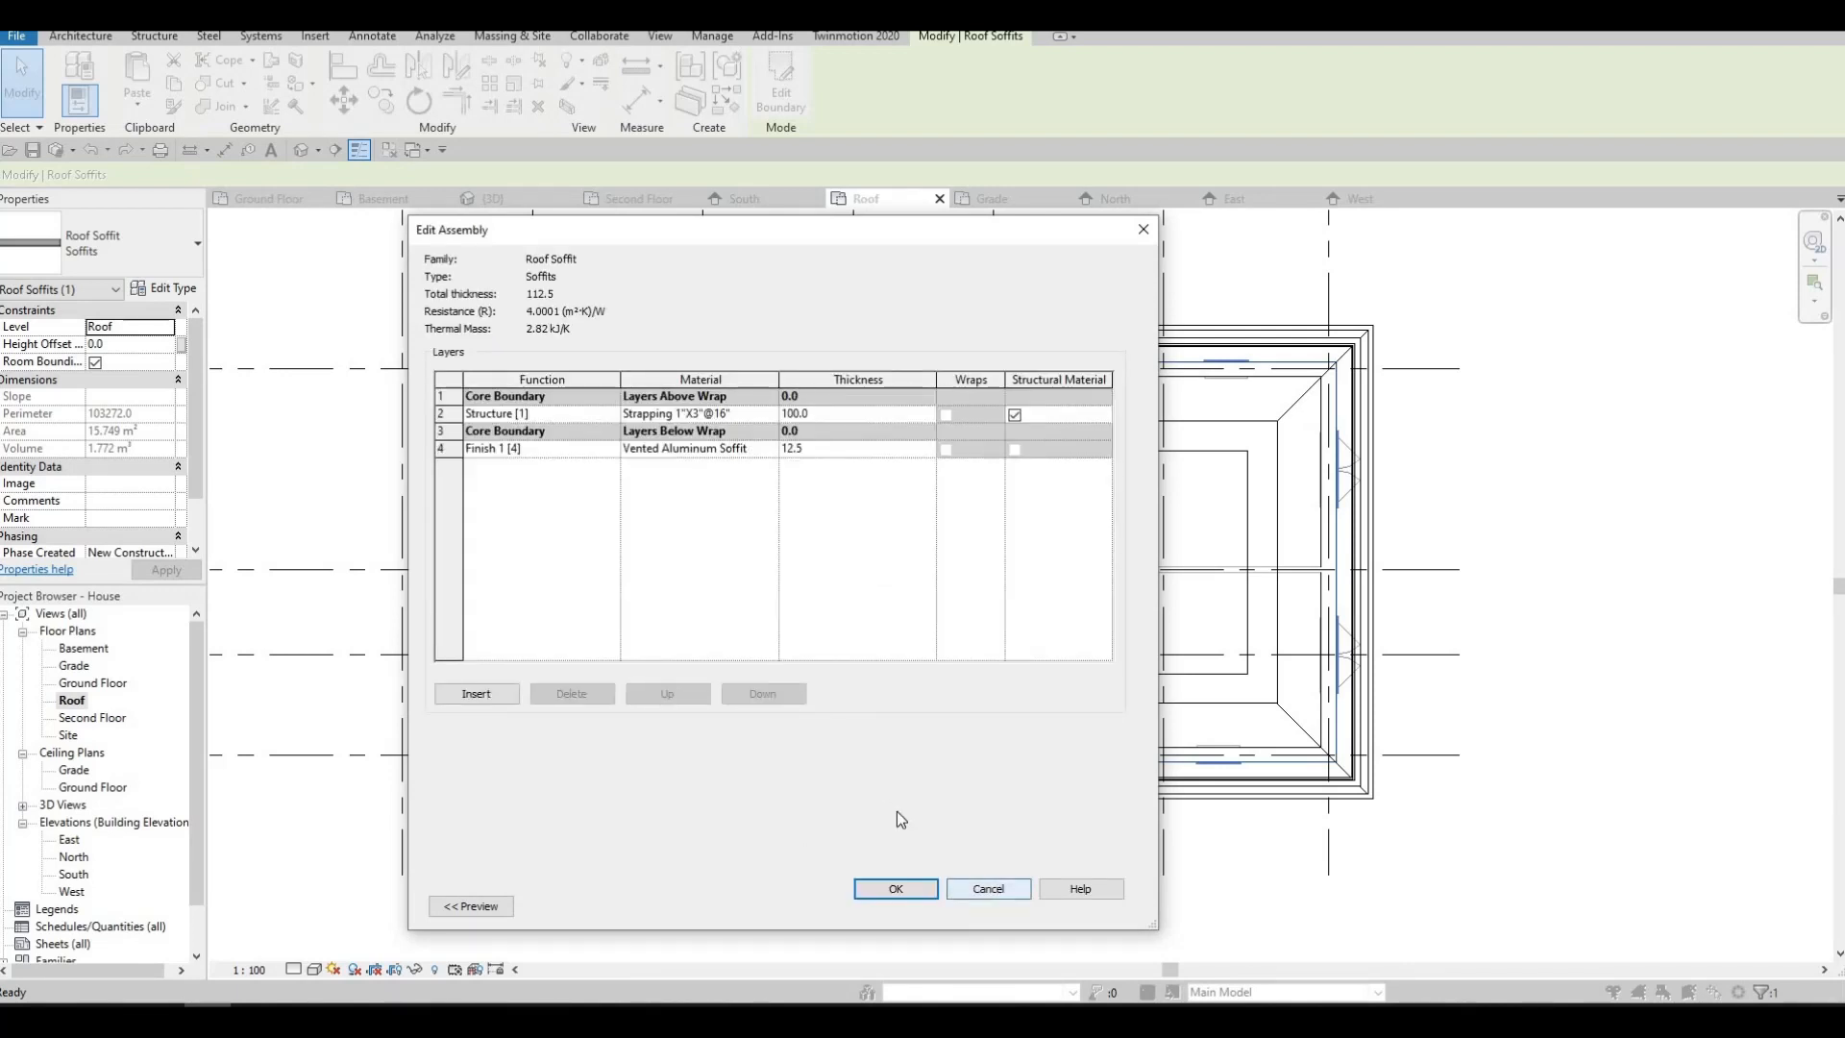
left_click(903, 888)
key("Escape")
key("Escape")
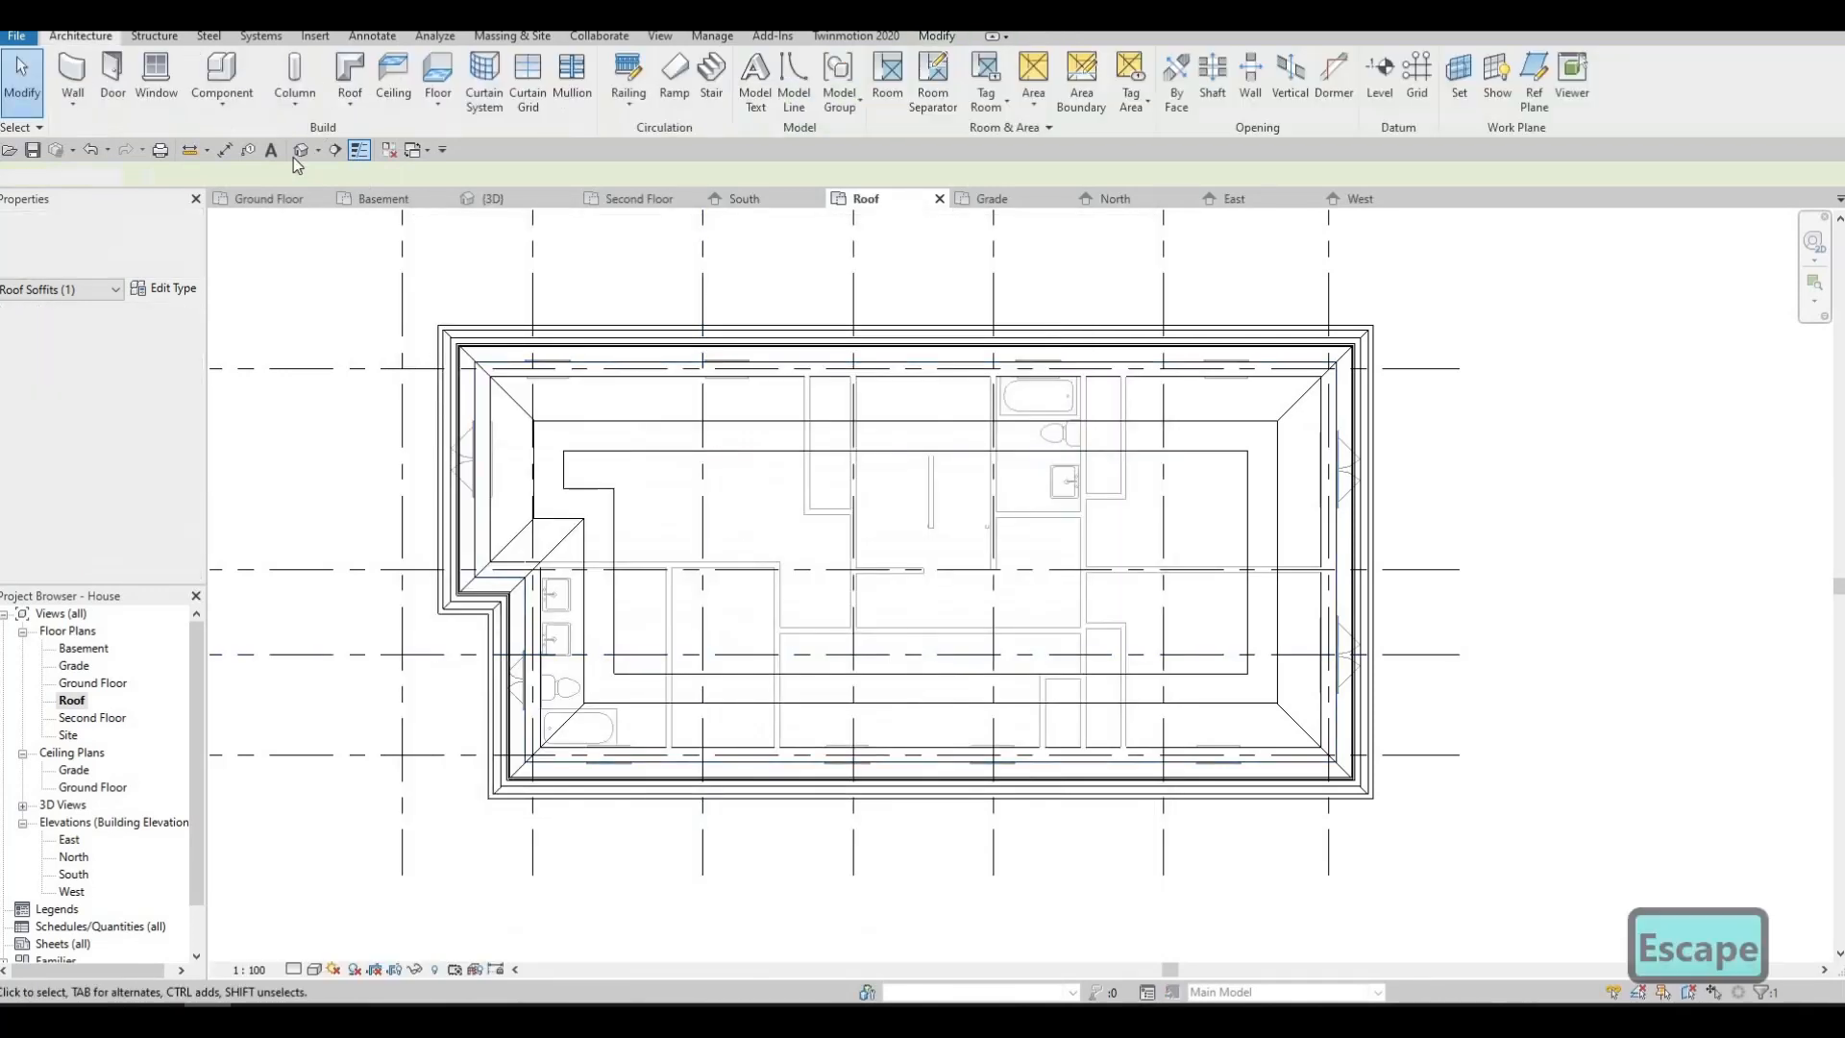
- Examine the soffit beneath the roof overhang at the wall jog in the 3D view
middle_click_drag(582, 499, 317, 305, "shift")
scroll(433, 312, "up", 2)
middle_click_drag(509, 307, 474, 341, "shift")
scroll(473, 341, "up", 5)
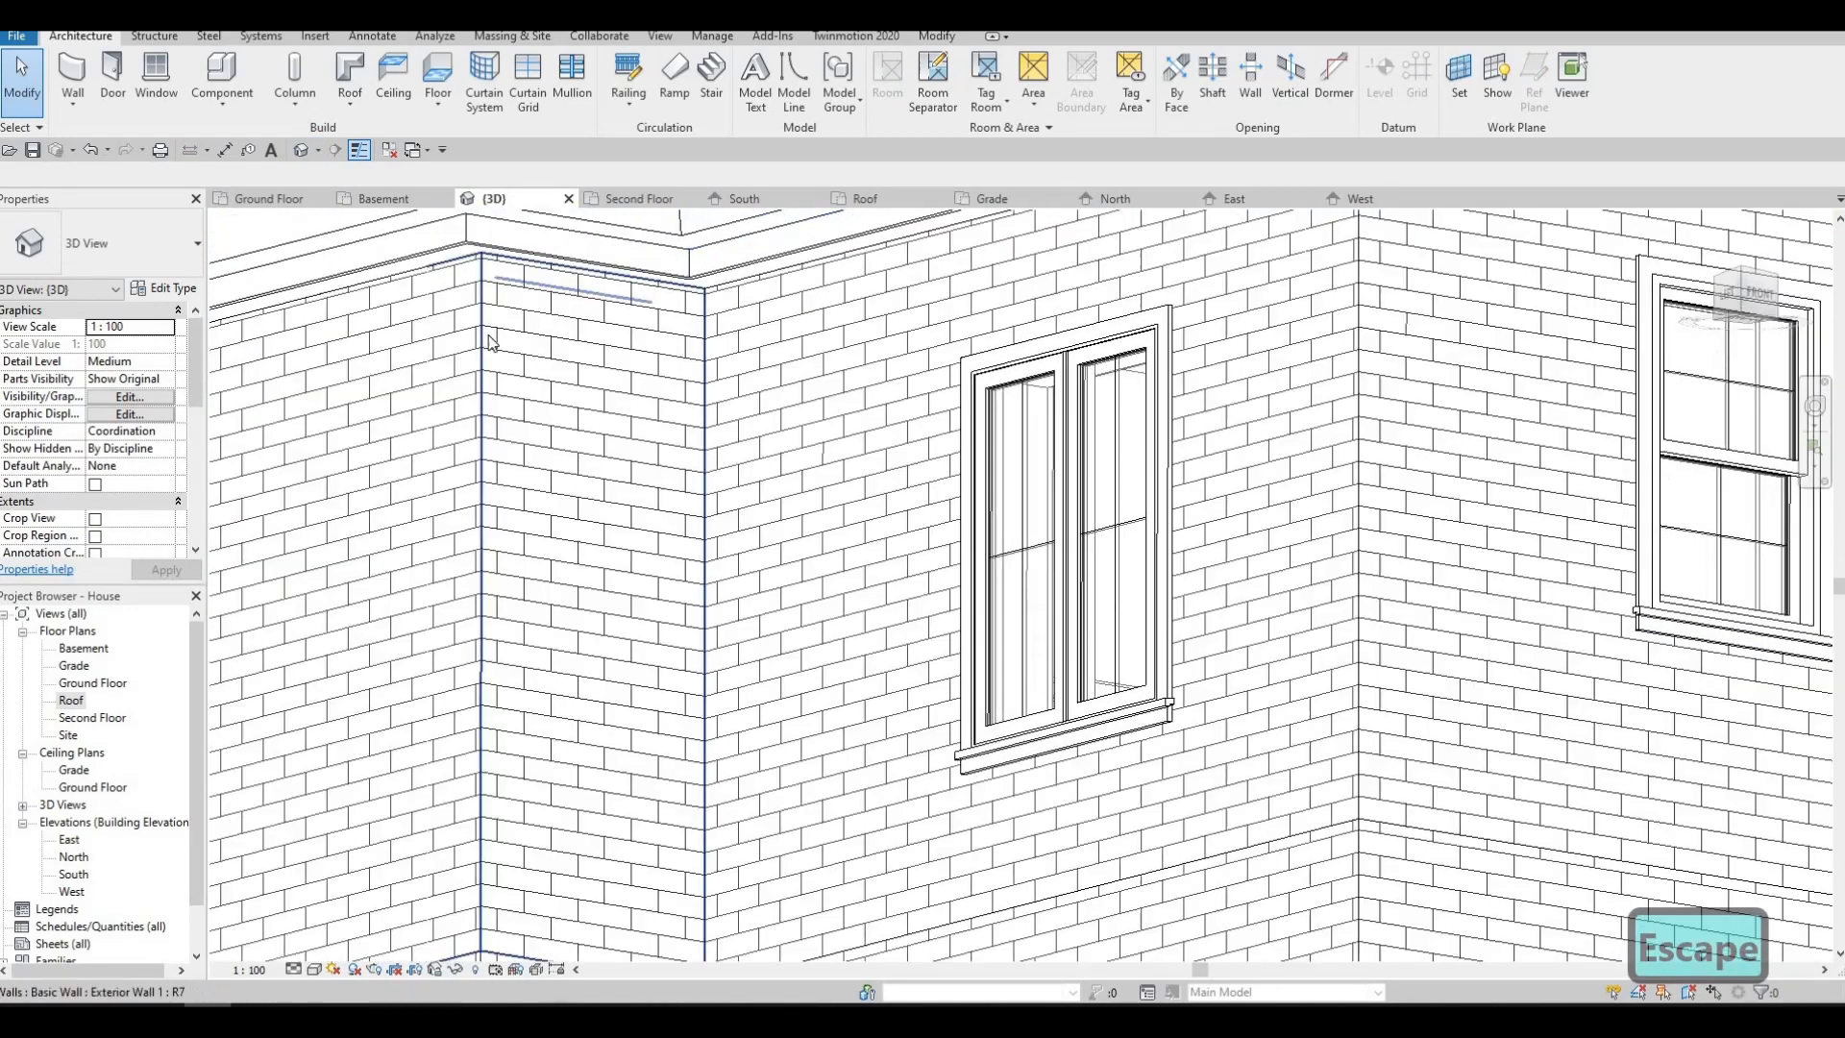
middle_click_drag(477, 308, 562, 337, "shift")
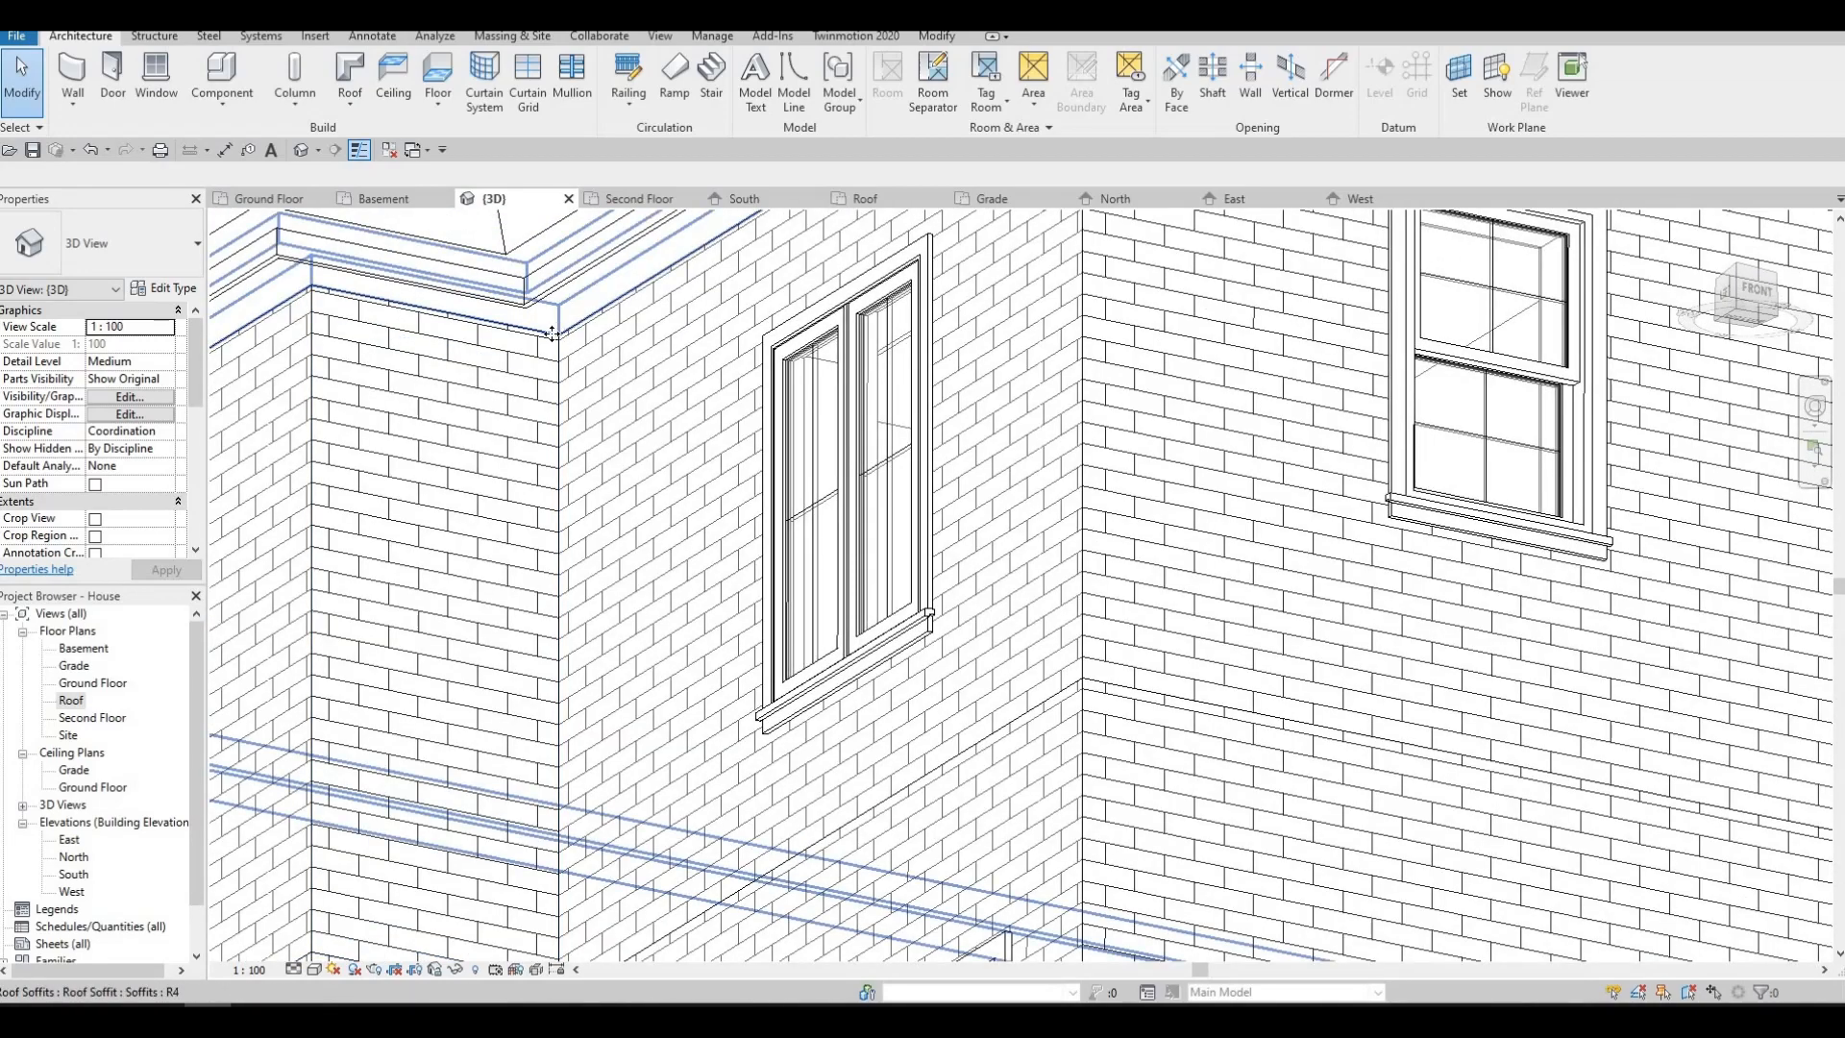
left_click(552, 333)
scroll(560, 610, "down", 4)
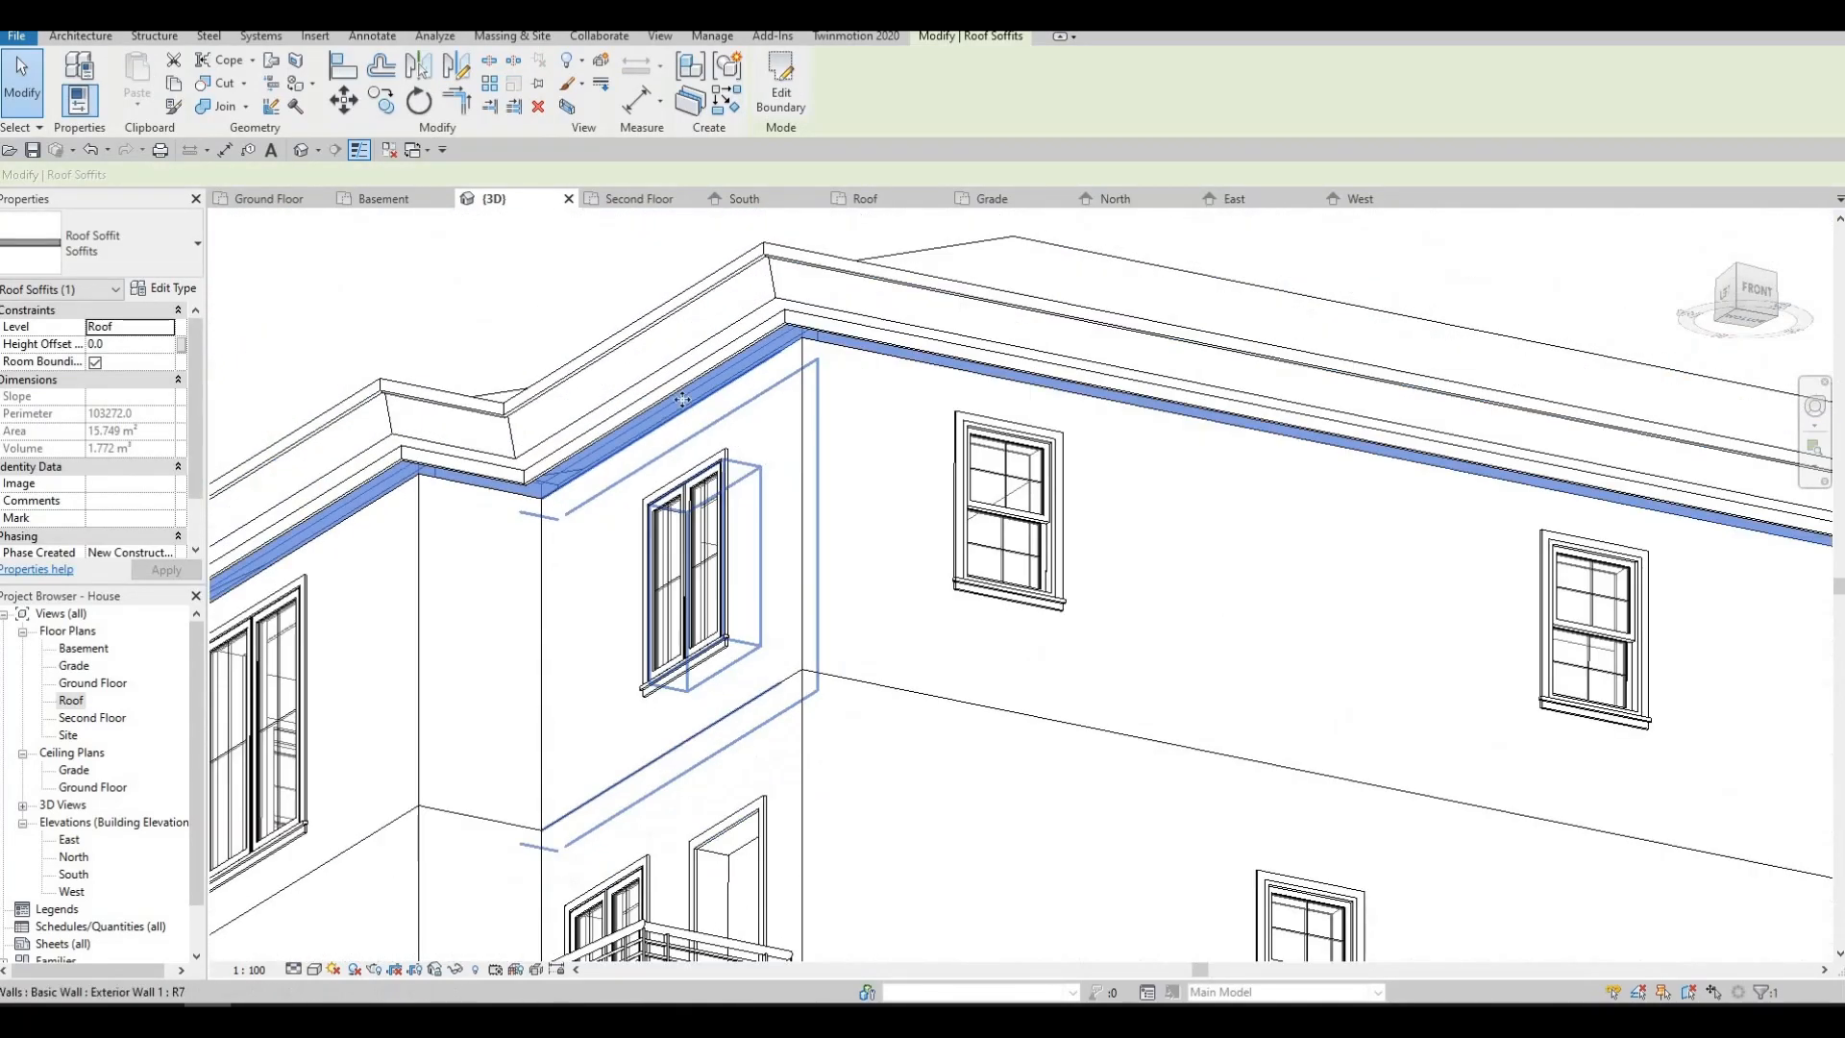
scroll(658, 401, "up", 1)
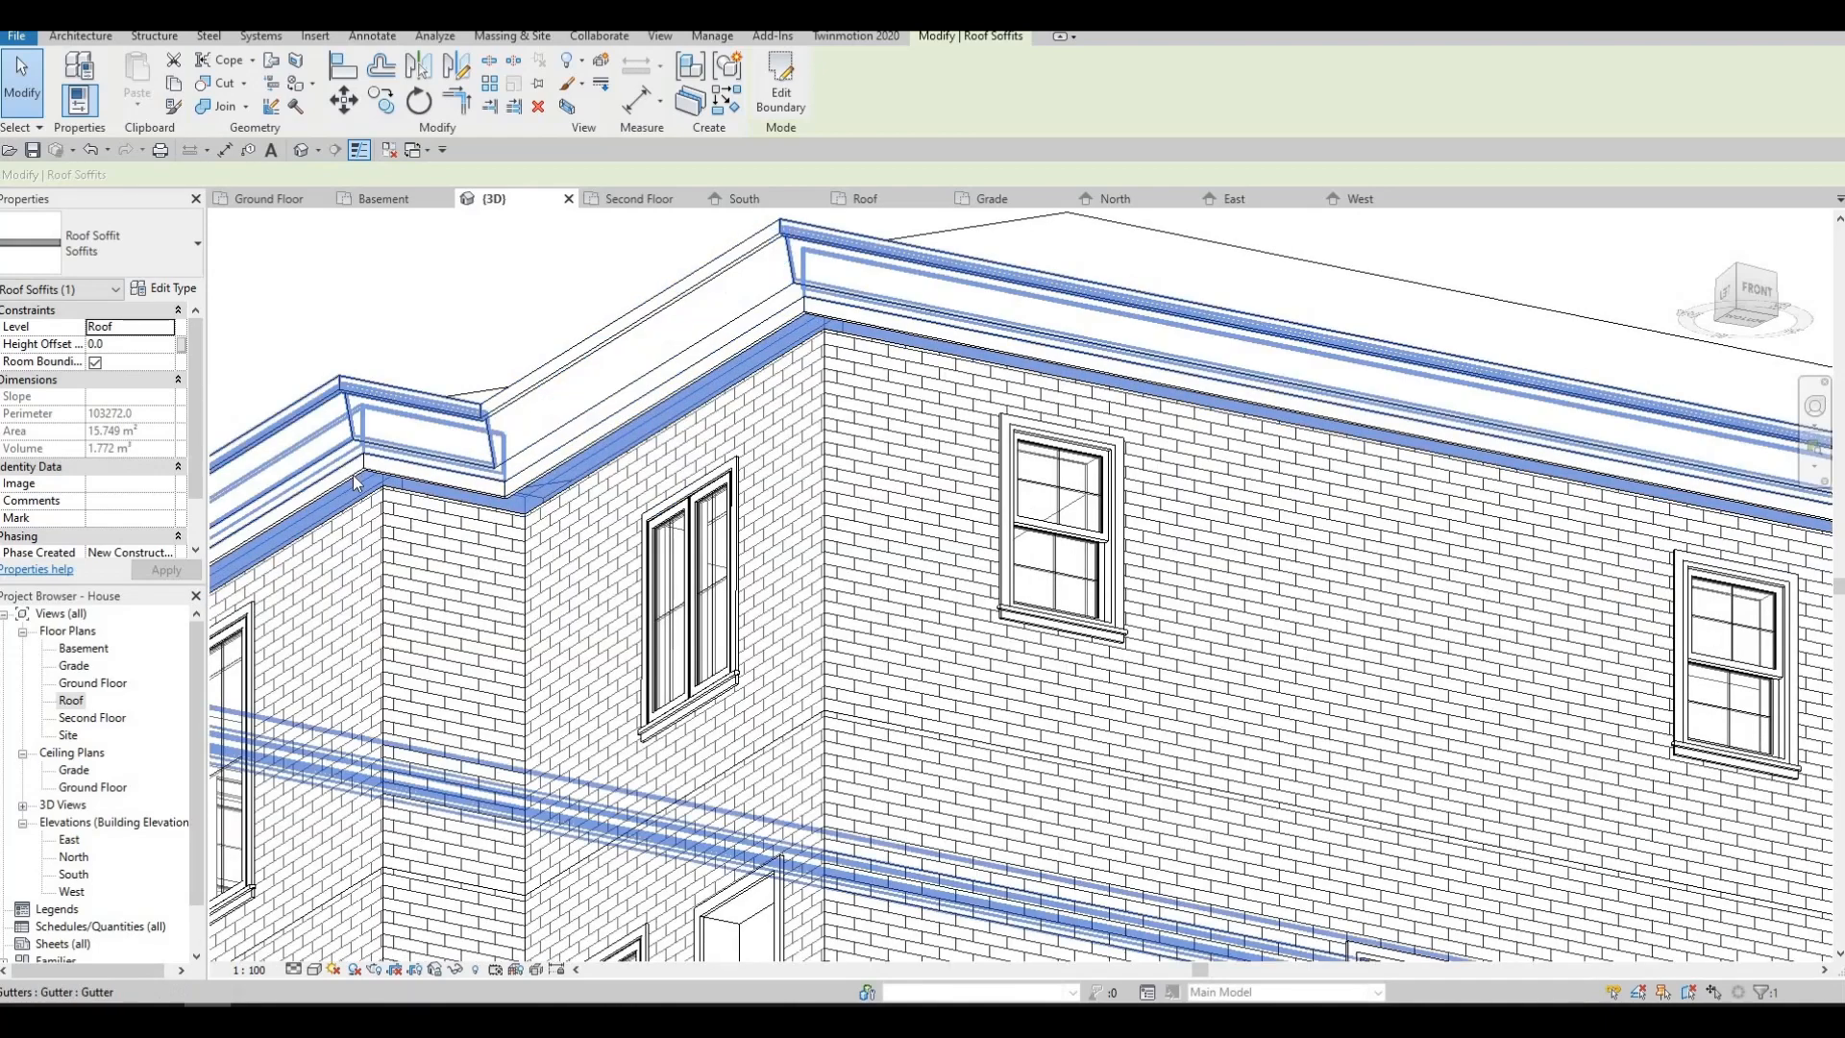
scroll(355, 483, "up", 3)
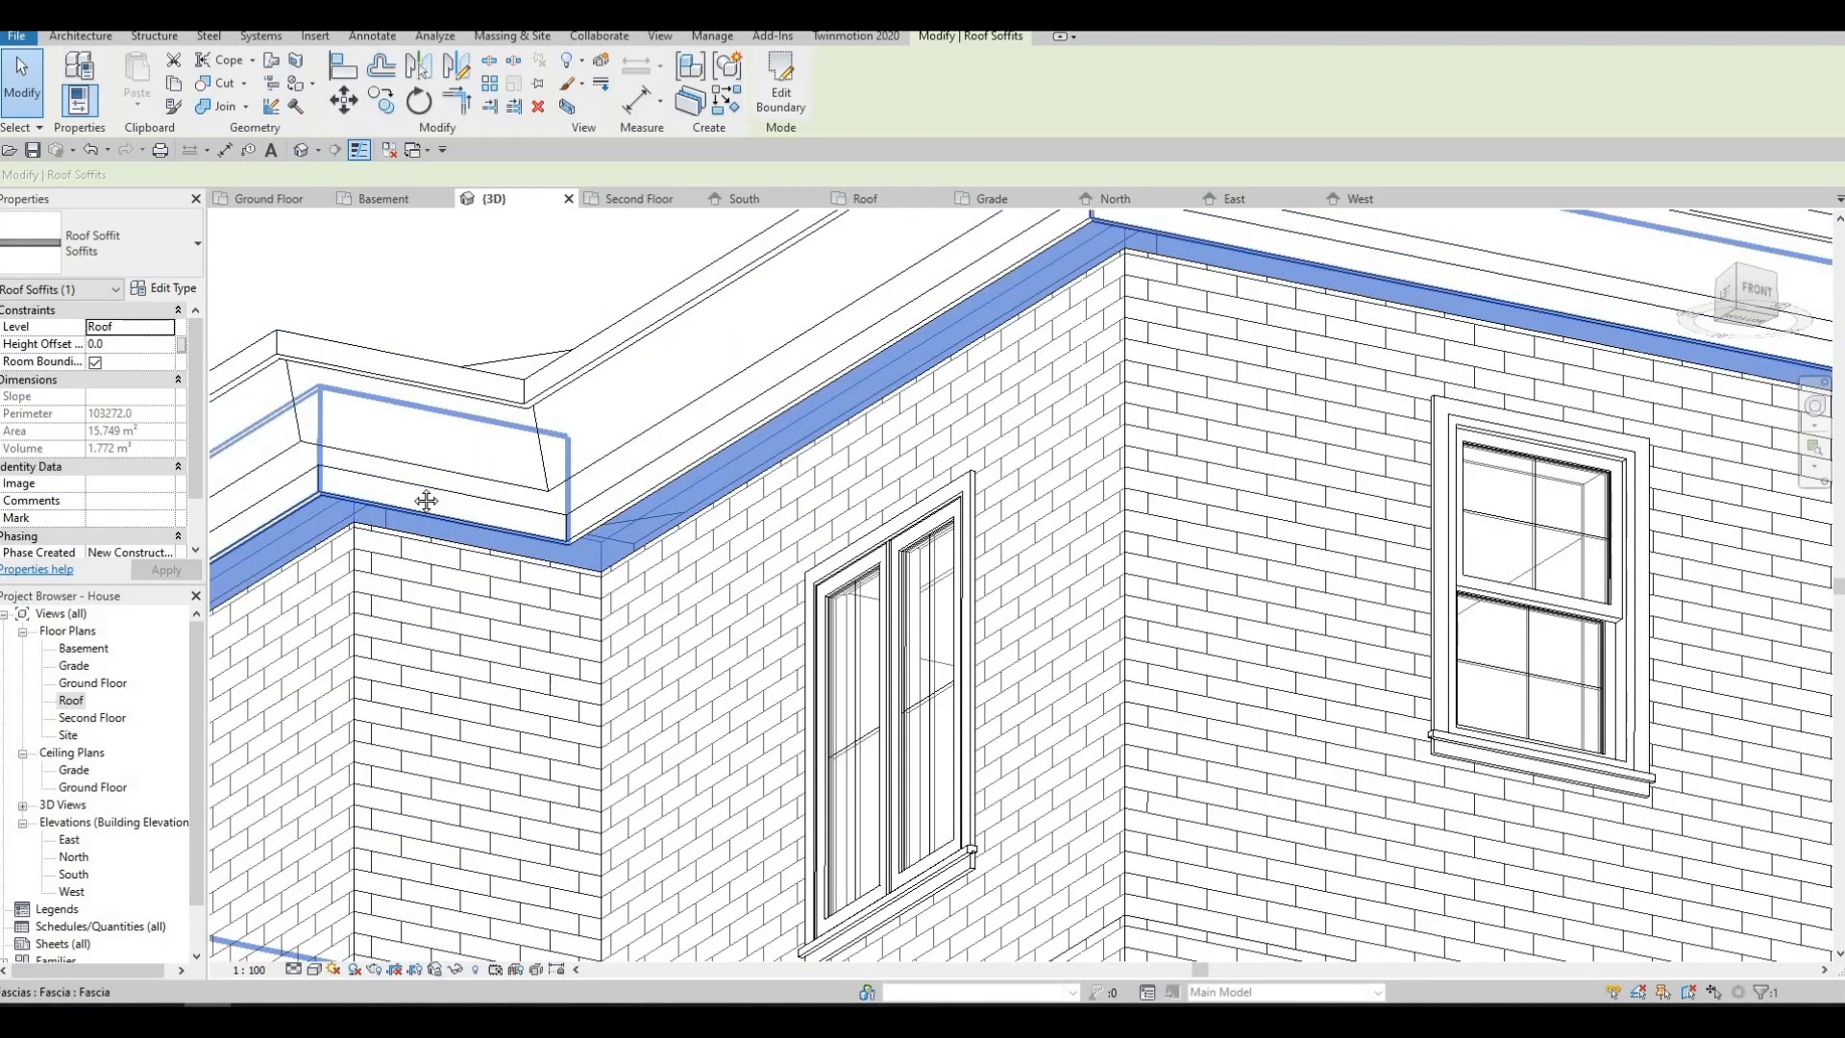
- Inspect the fascia and gutter along the roof edge in 3D, from the wall jog to the full roof
left_click(426, 500)
middle_click_drag(413, 514, 690, 557)
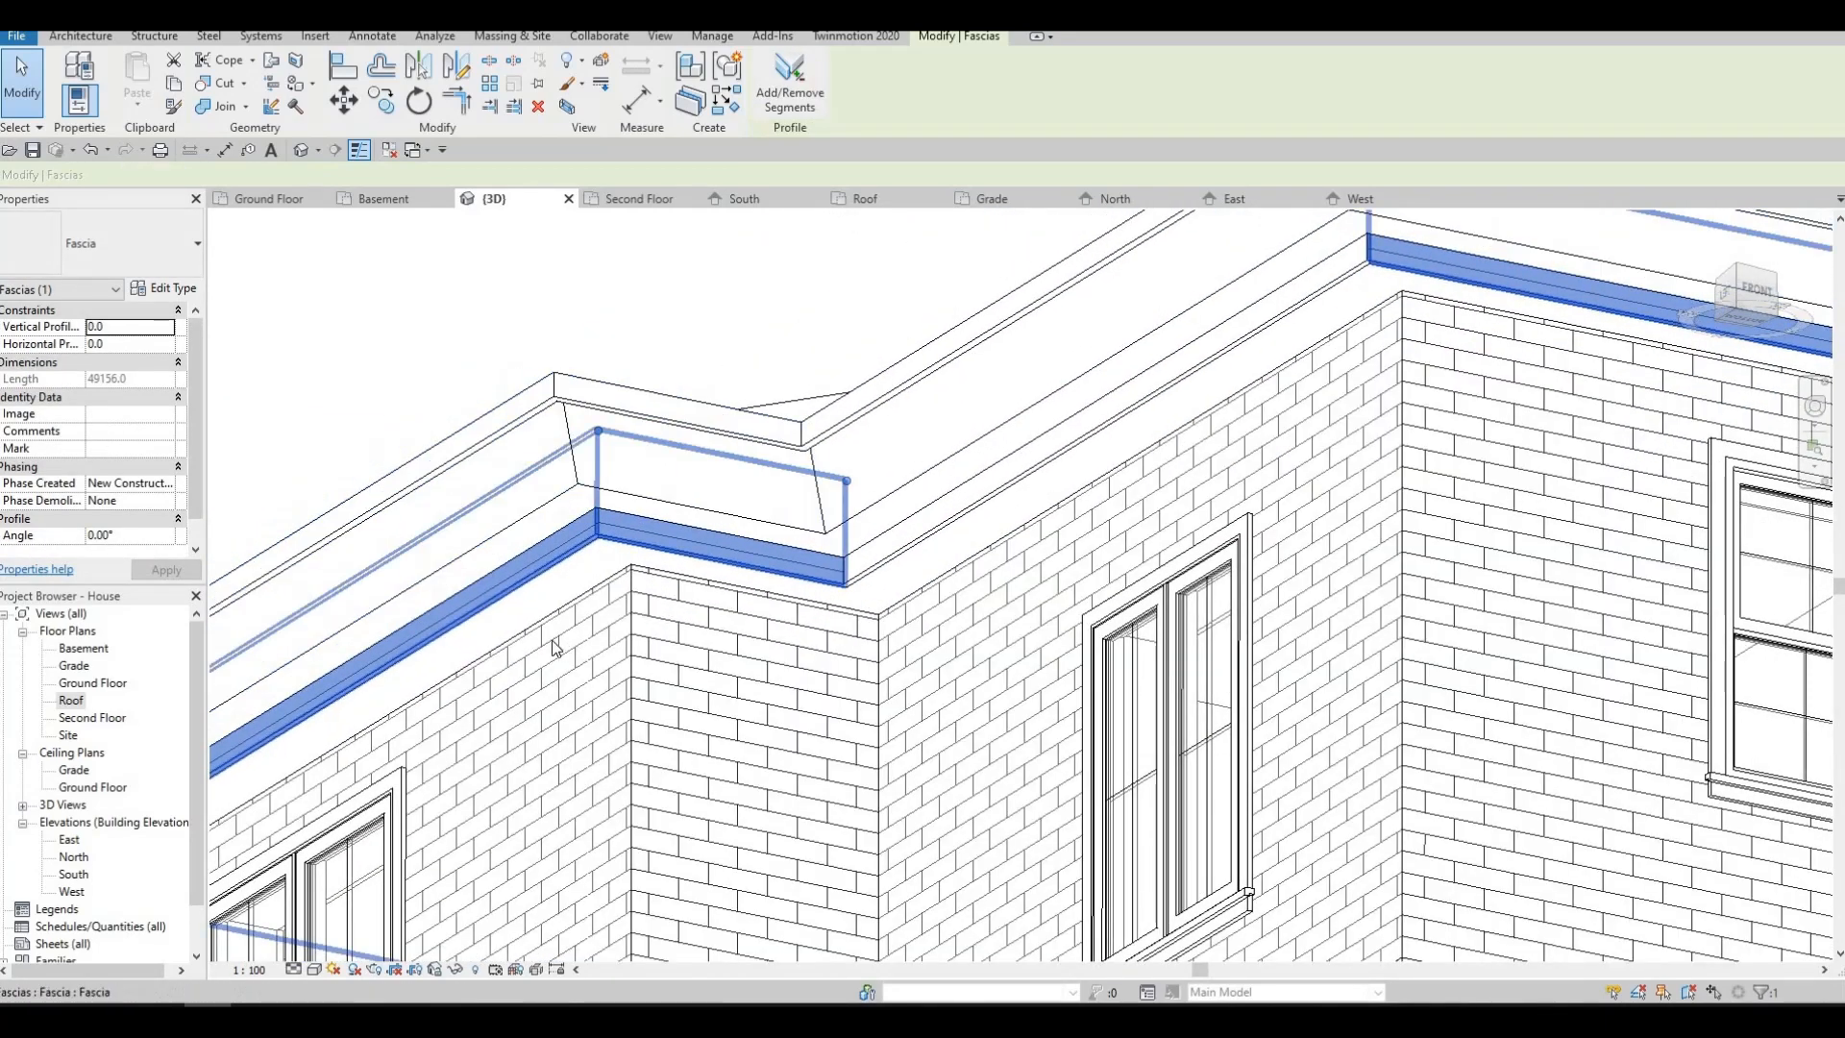
middle_click_drag(552, 649, 540, 680, "shift")
key("Escape")
left_click(569, 609)
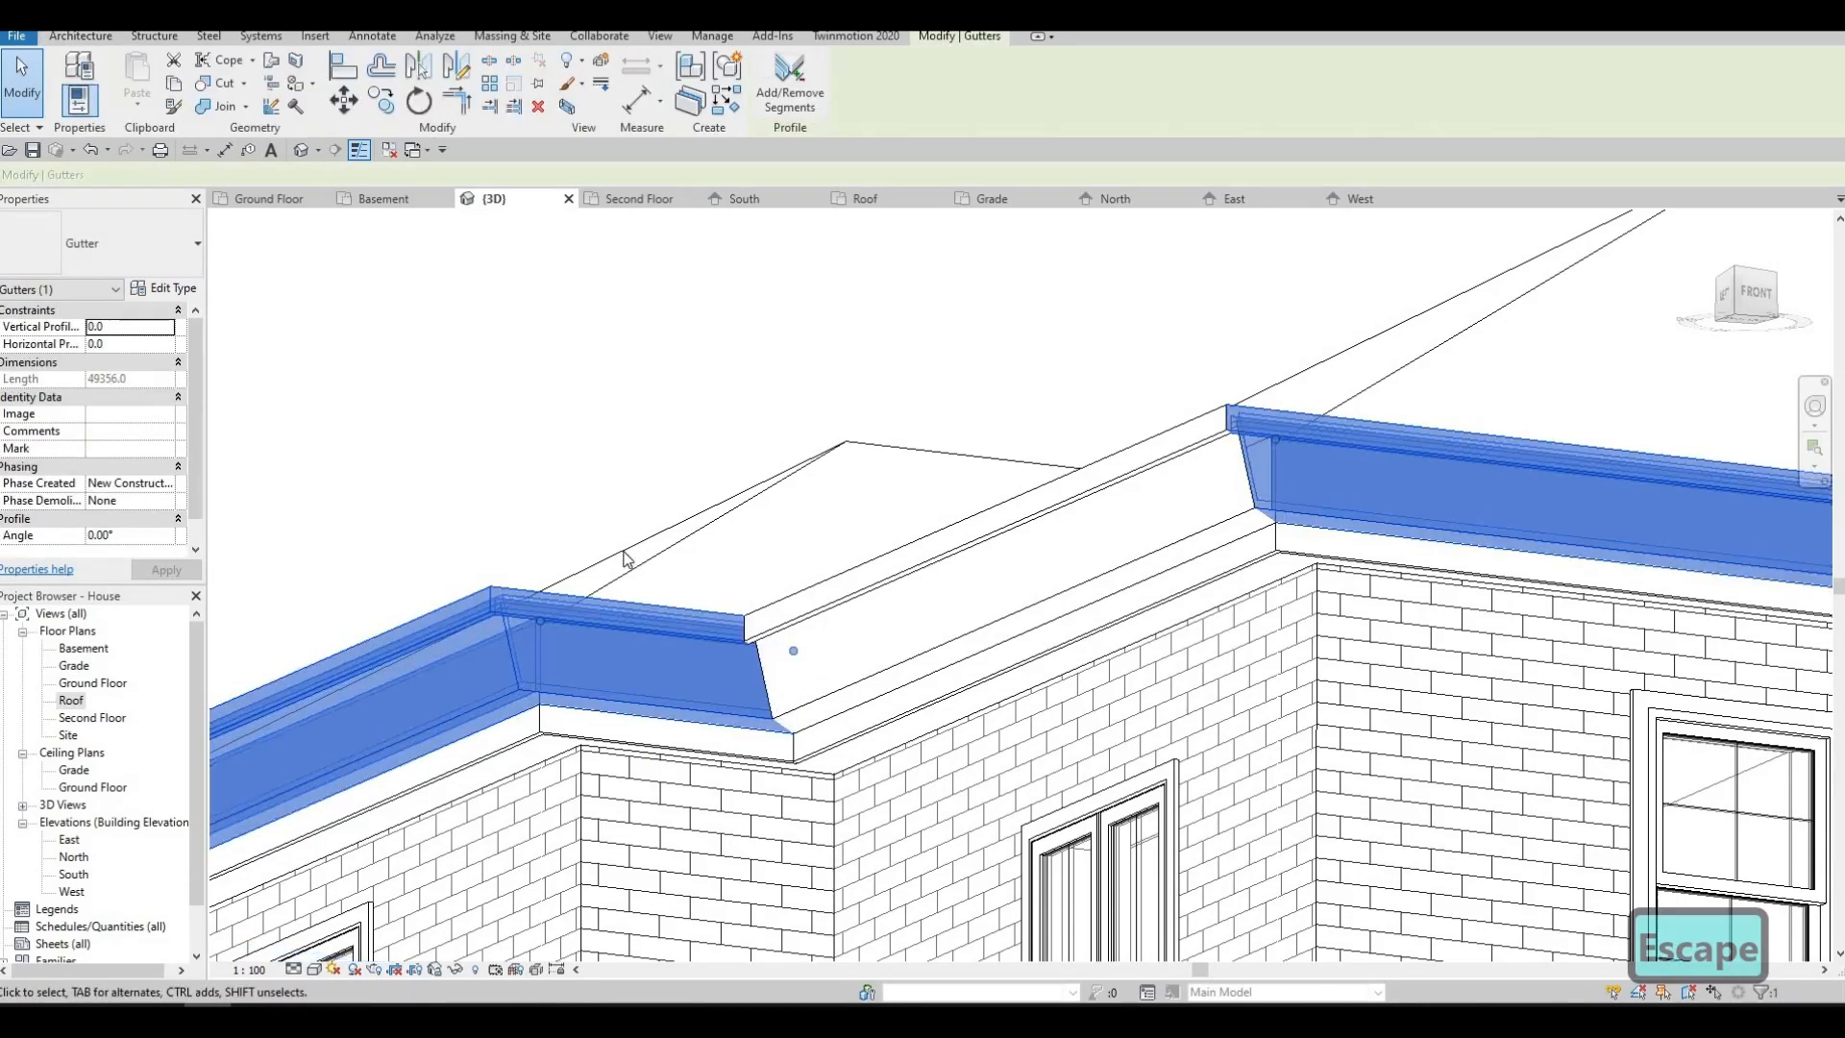
scroll(671, 651, "down", 4)
key("Escape")
middle_click_drag(672, 653, 661, 610, "shift")
scroll(717, 704, "down", 2)
scroll(661, 615, "up", 3)
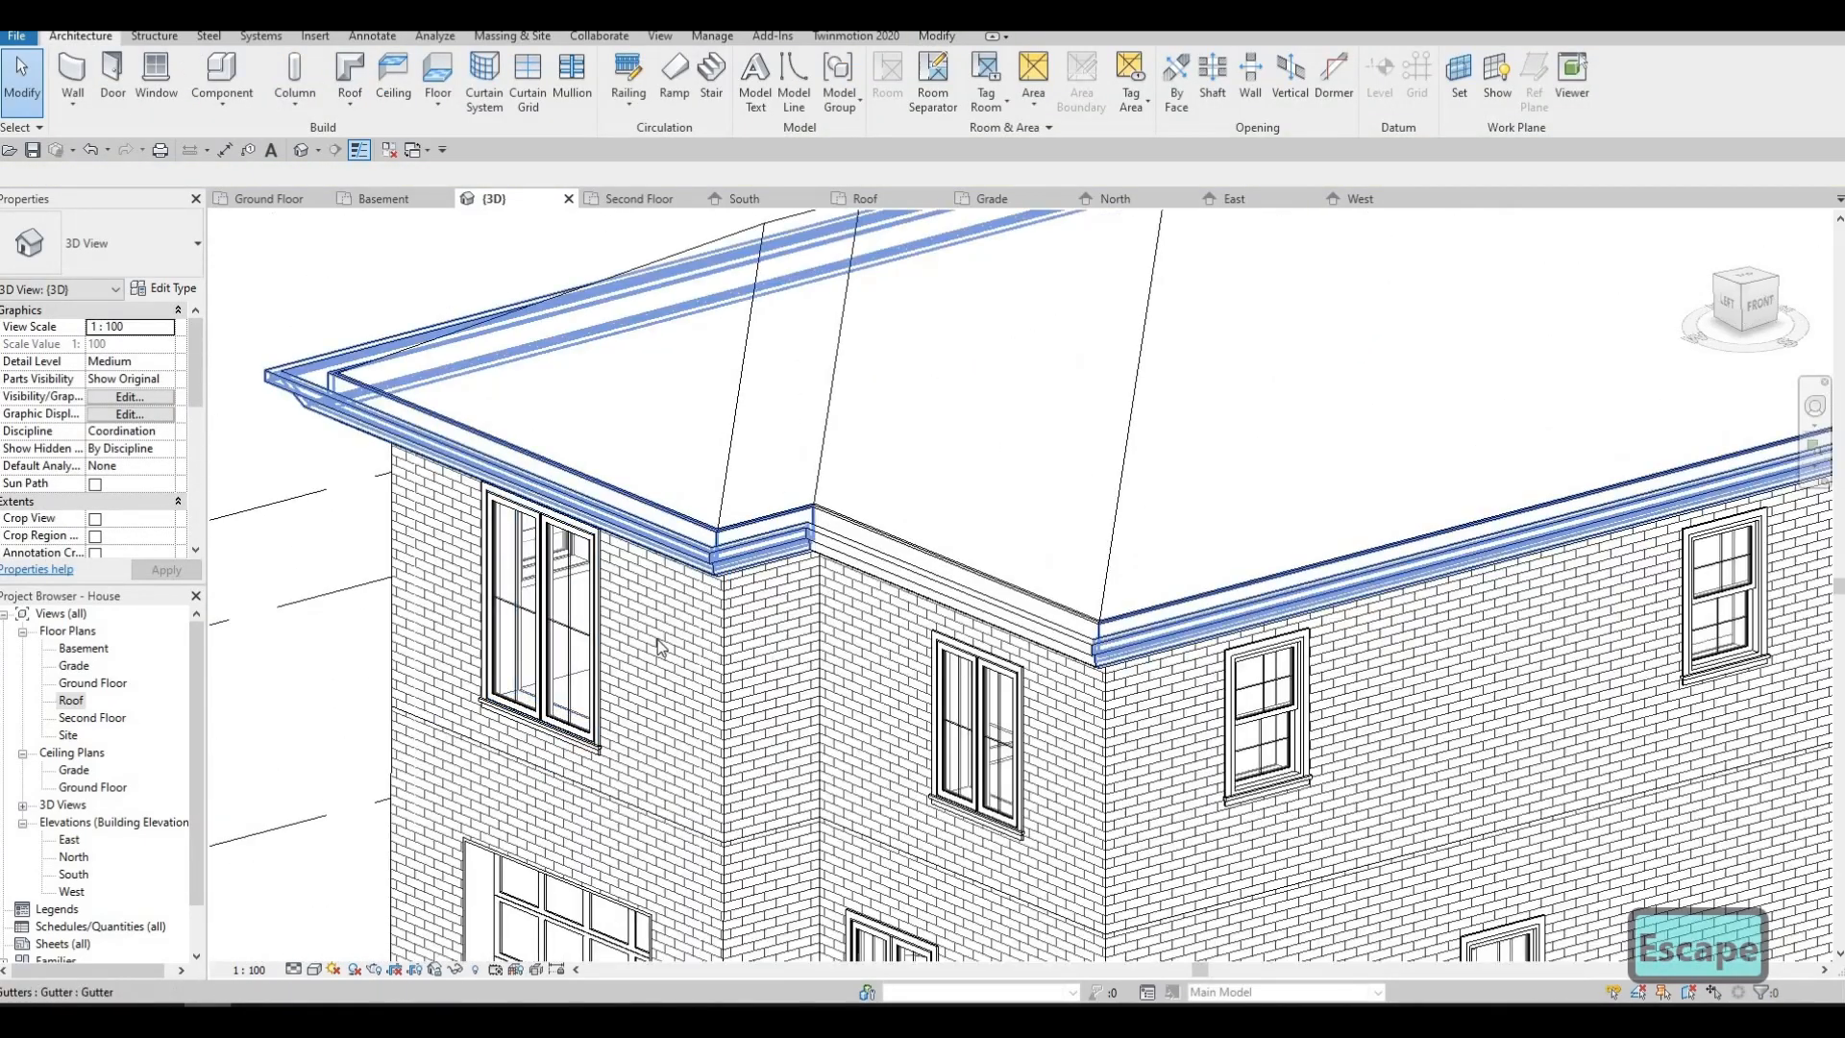
scroll(661, 646, "down", 3)
middle_click_drag(741, 691, 946, 553, "shift")
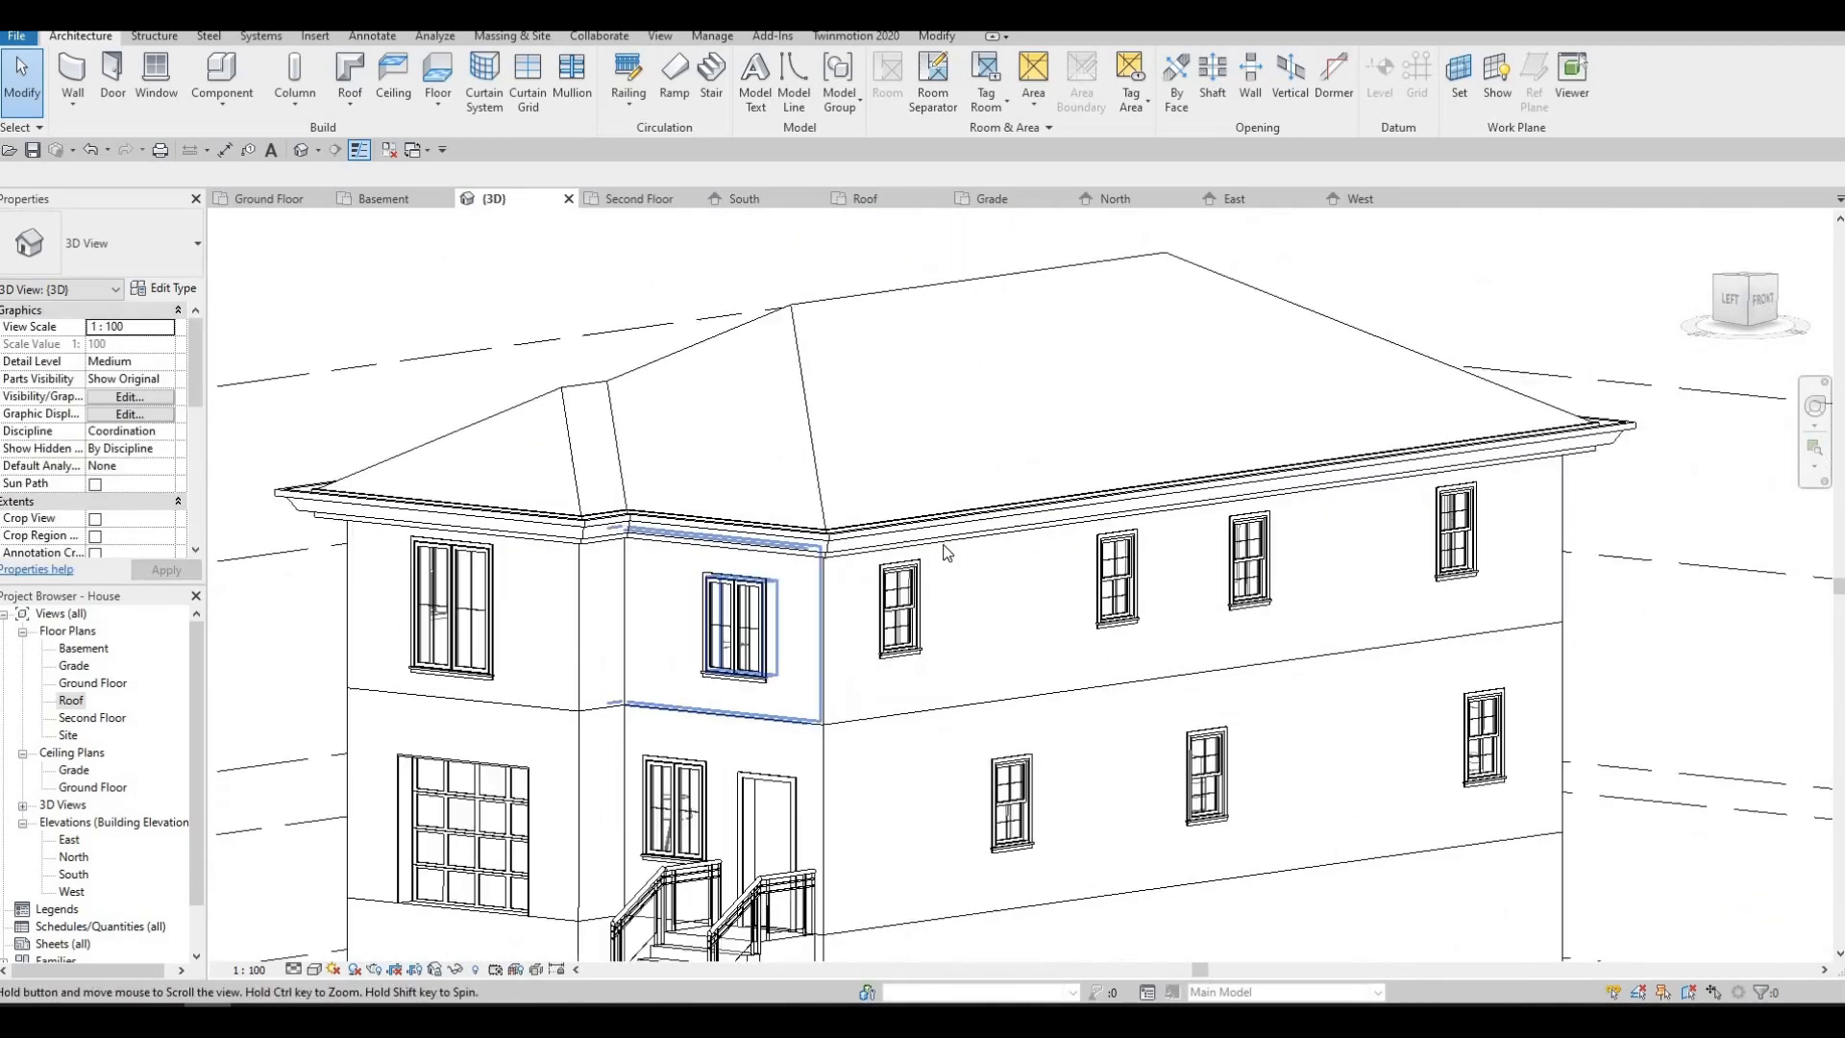
scroll(947, 552, "down", 2)
scroll(924, 646, "up", 3)
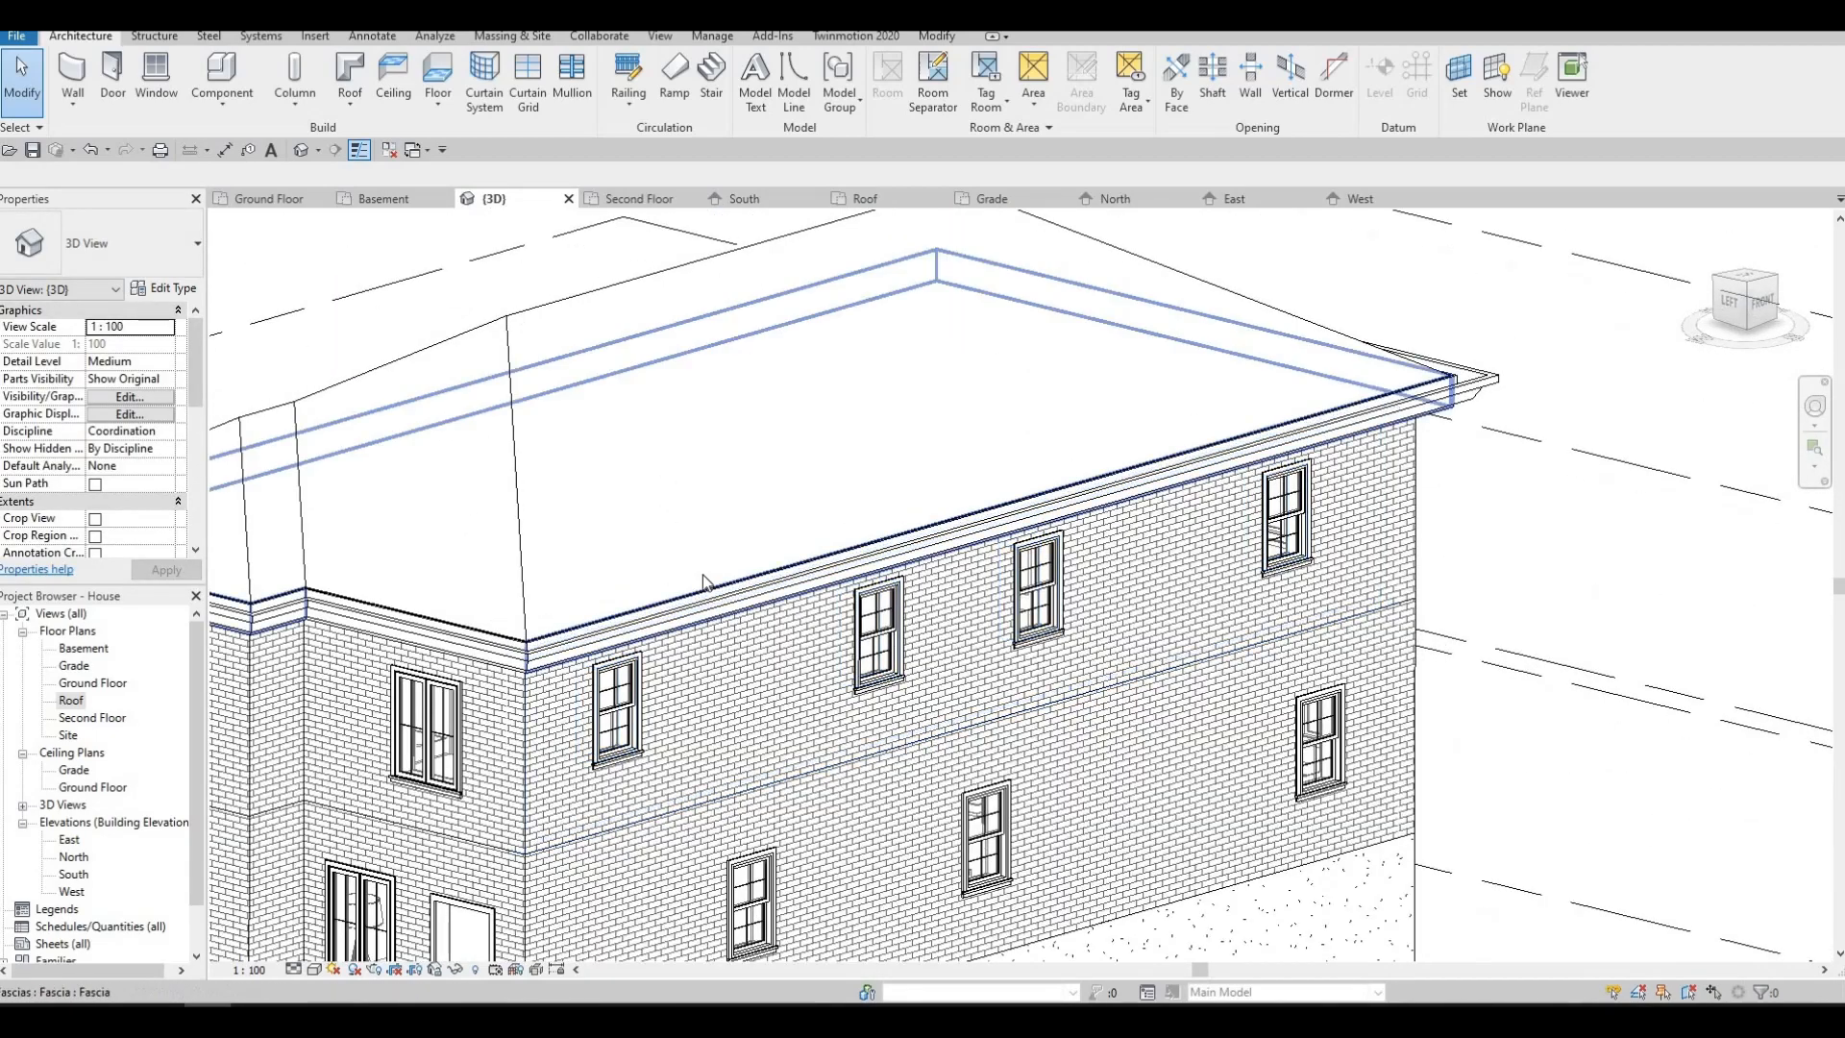
middle_click_drag(714, 623, 791, 589)
scroll(703, 576, "down", 2)
middle_click_drag(650, 589, 724, 589)
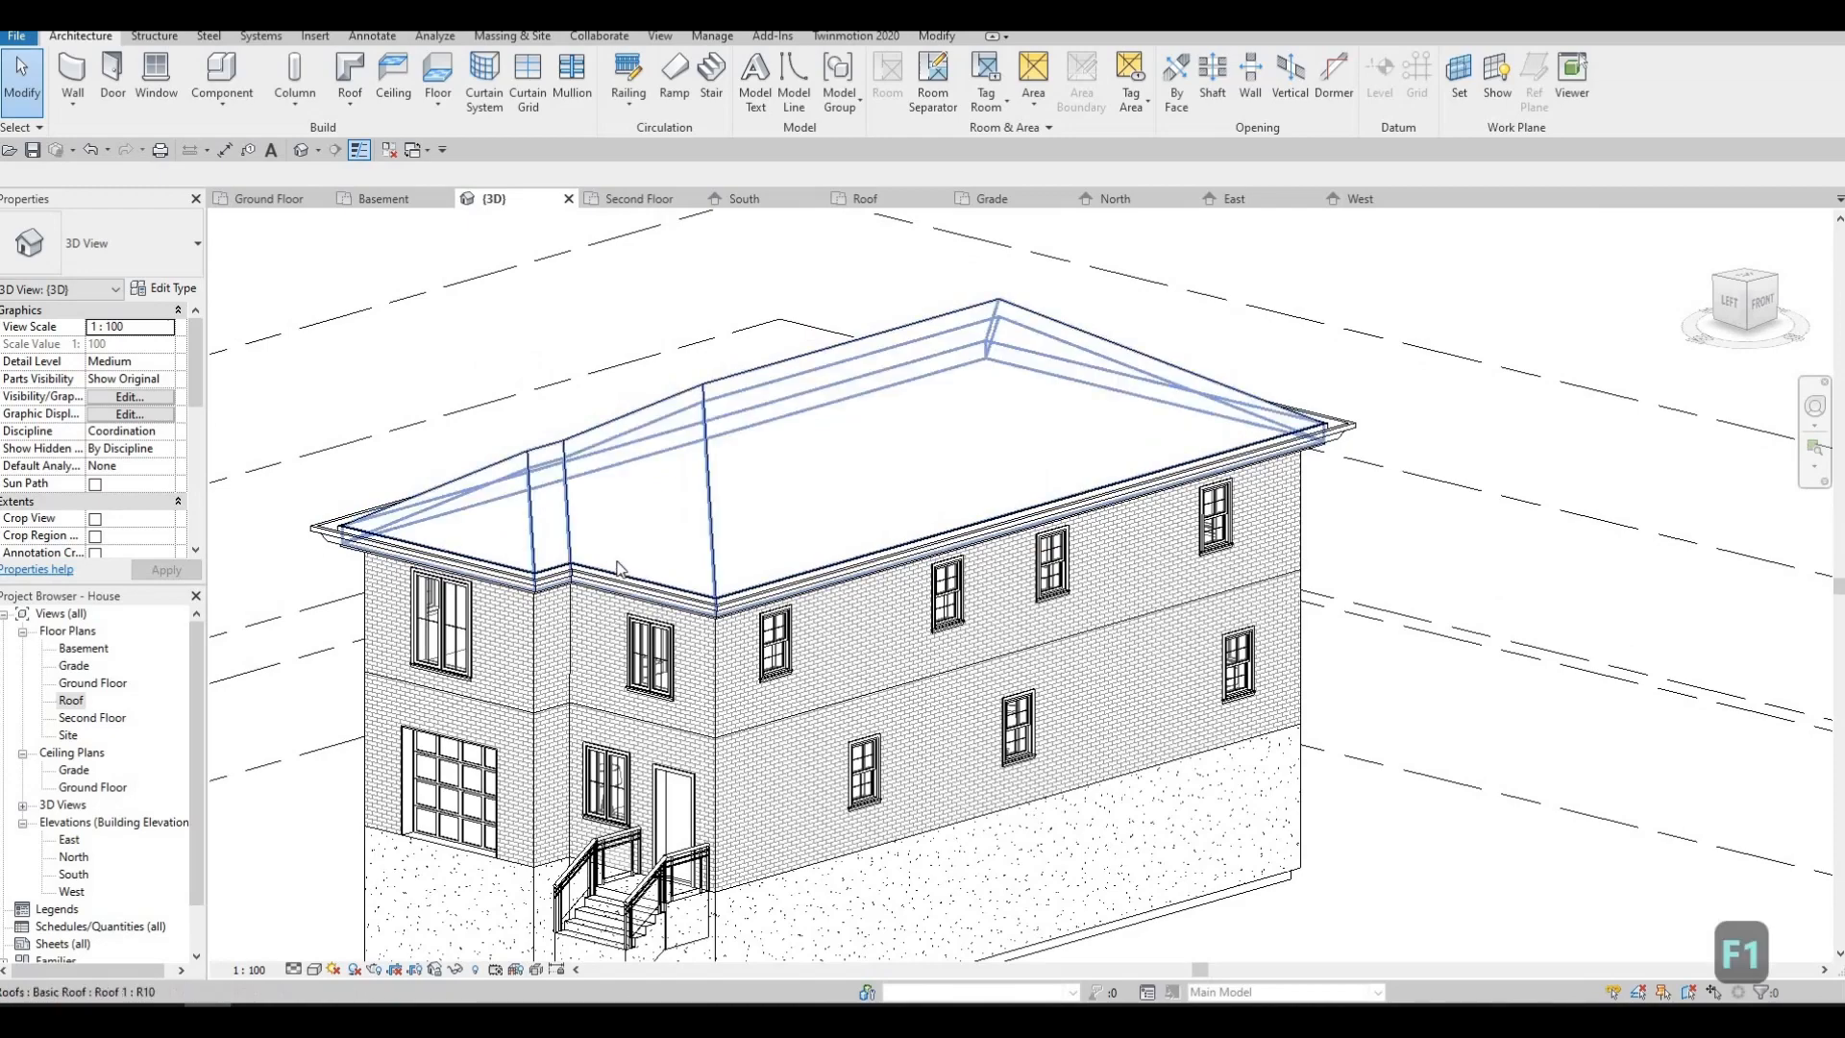
- Select the roof gutter and open its Gutter Design profile family for editing
scroll(617, 568, "up", 5)
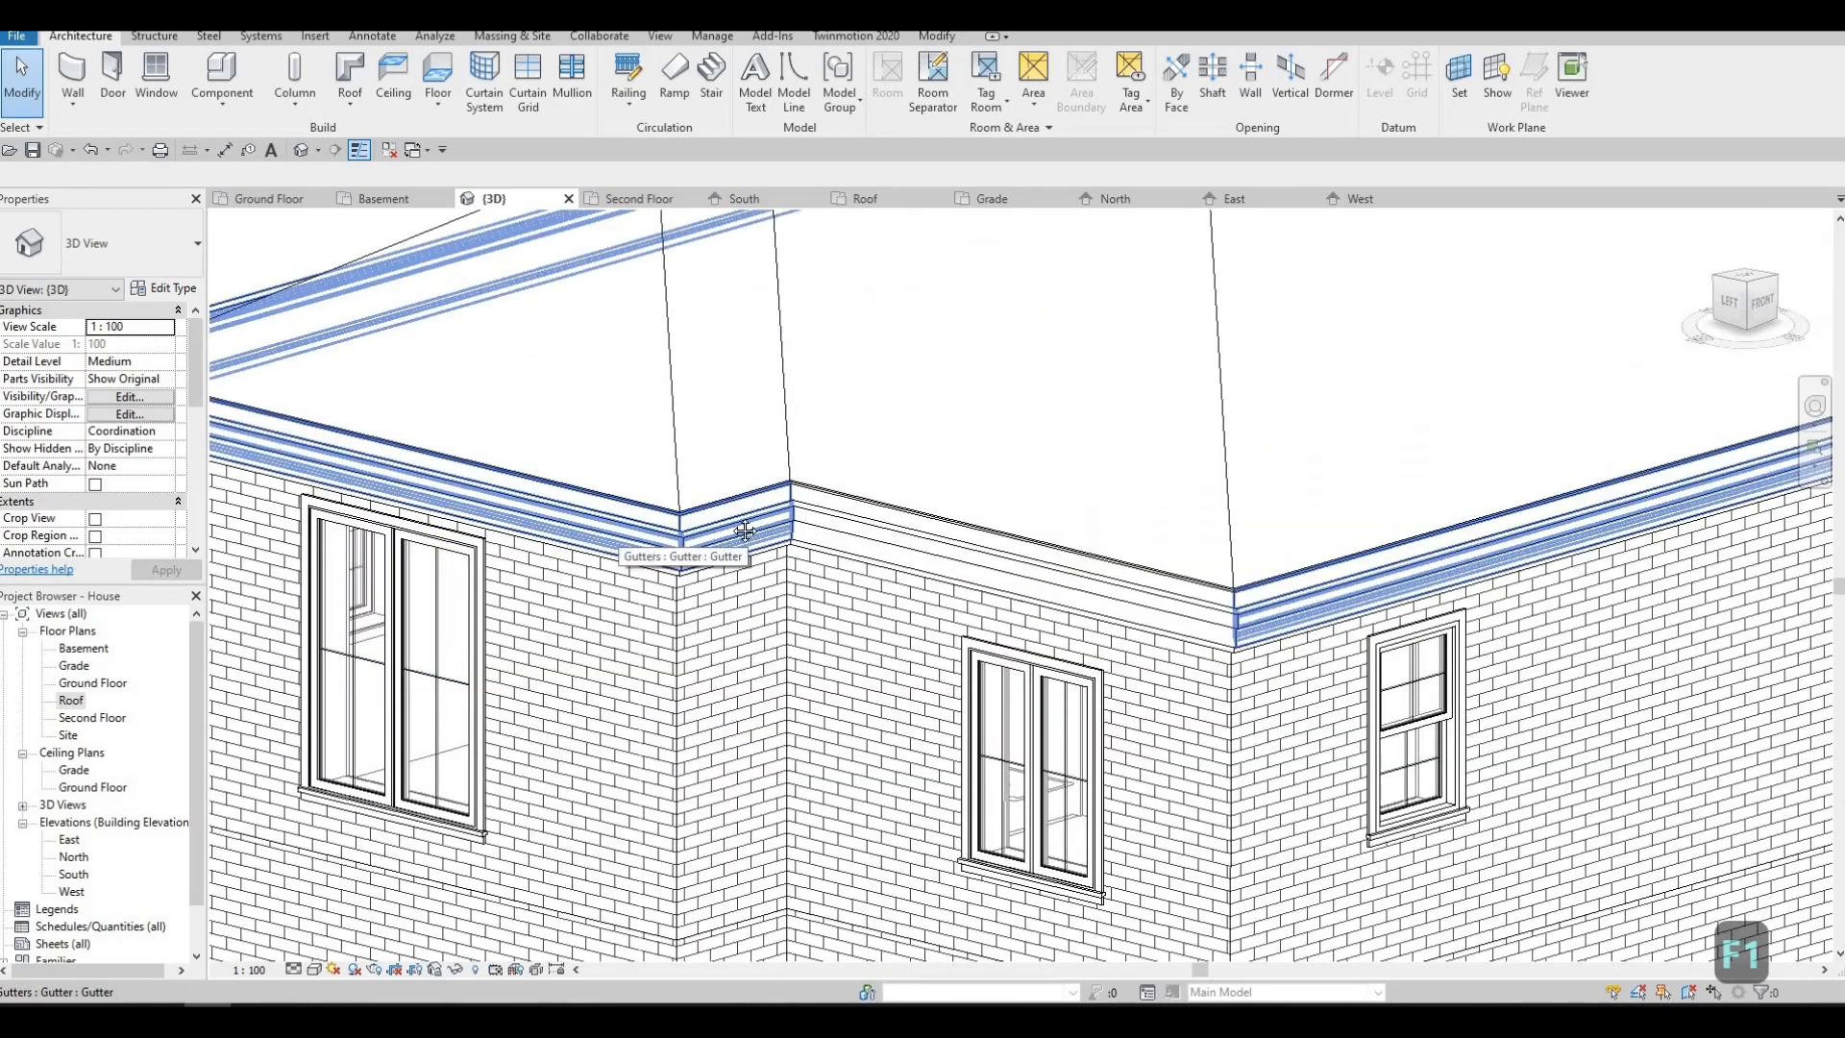
left_click(745, 530)
scroll(967, 449, "down", 2)
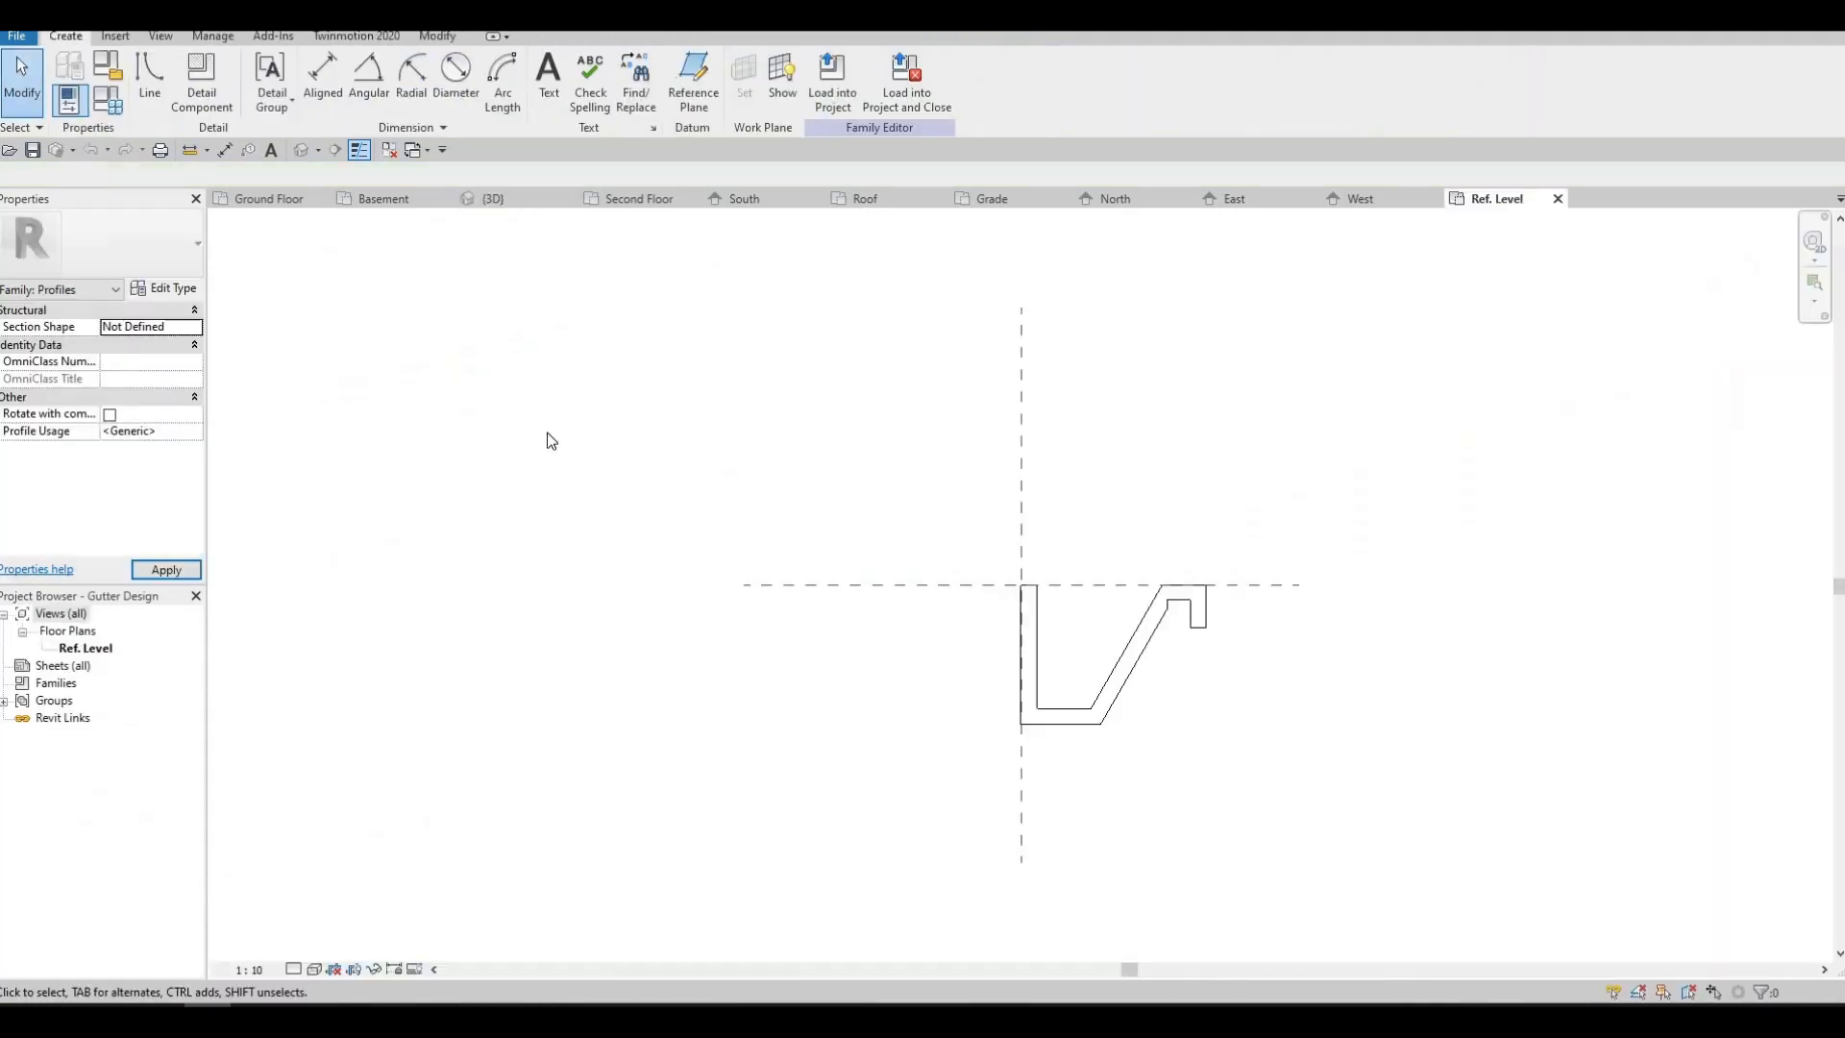
- Set the thickness of the gutter profile's downturned outer lip to 20 mm
middle_click_drag(1223, 601, 811, 461)
scroll(811, 461, "up", 2)
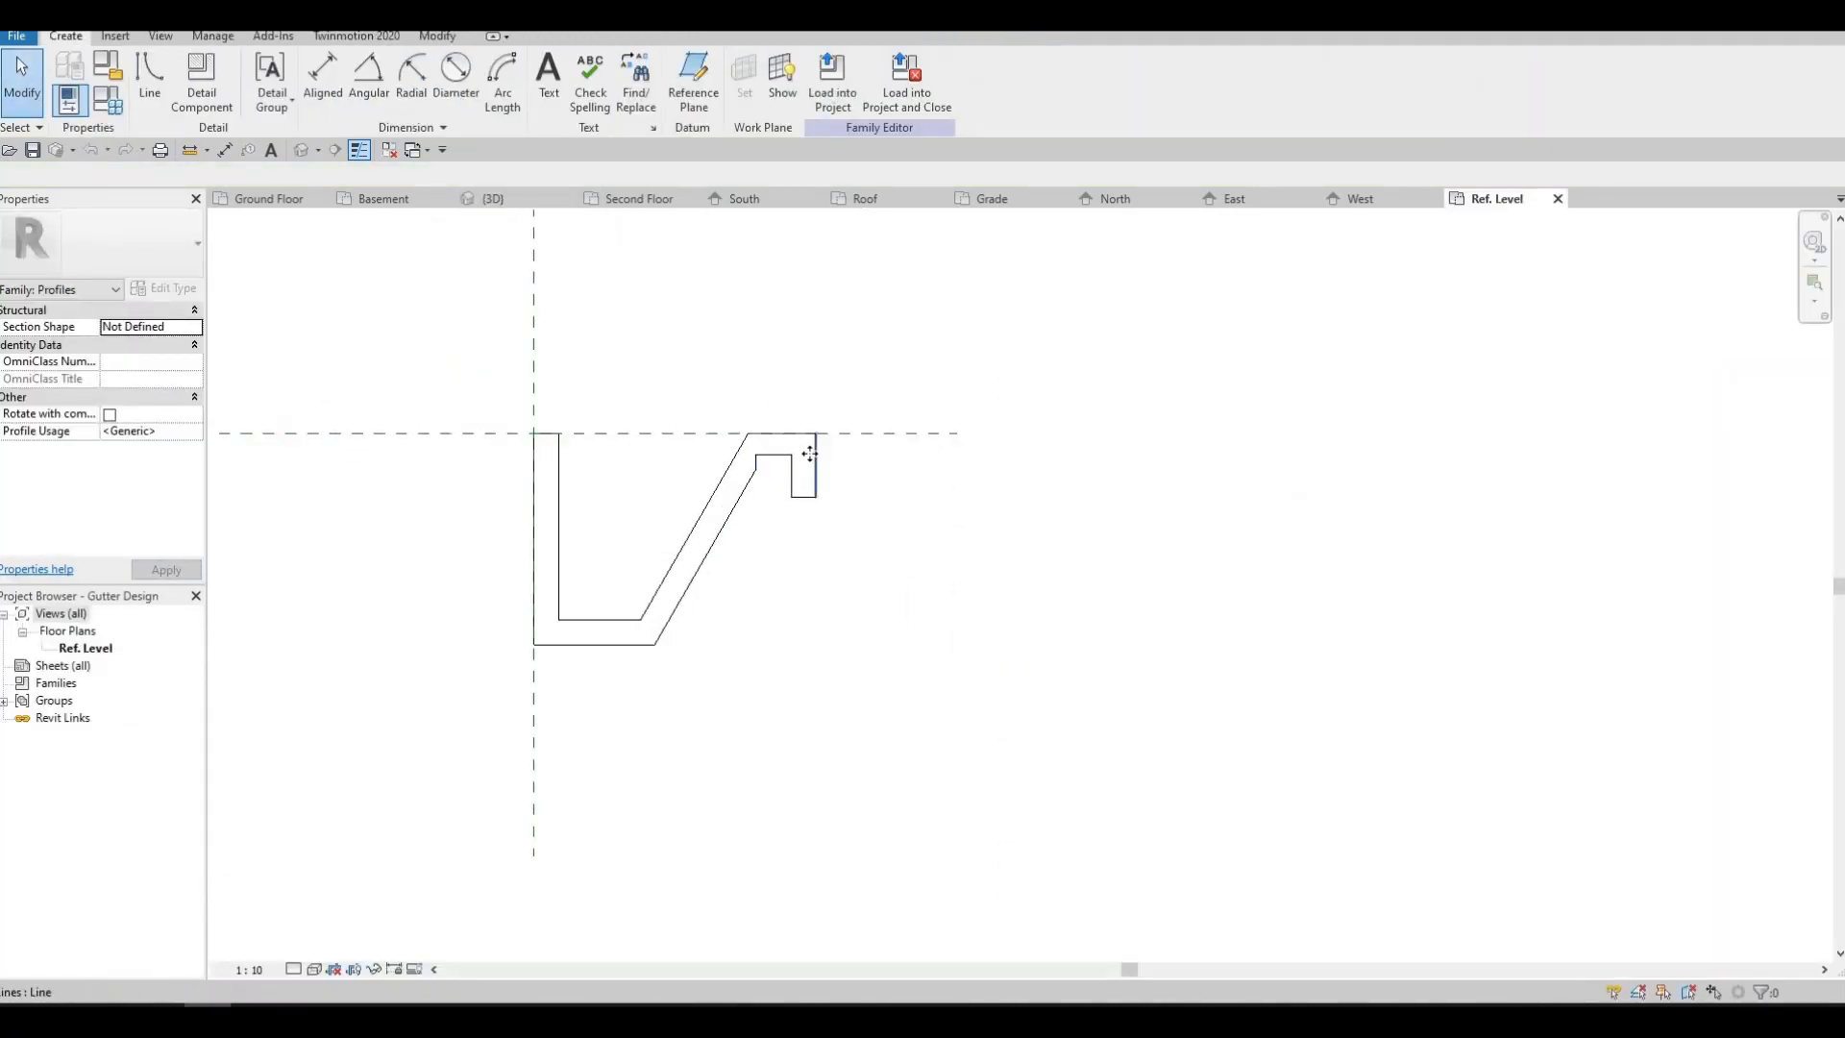
left_click(812, 457)
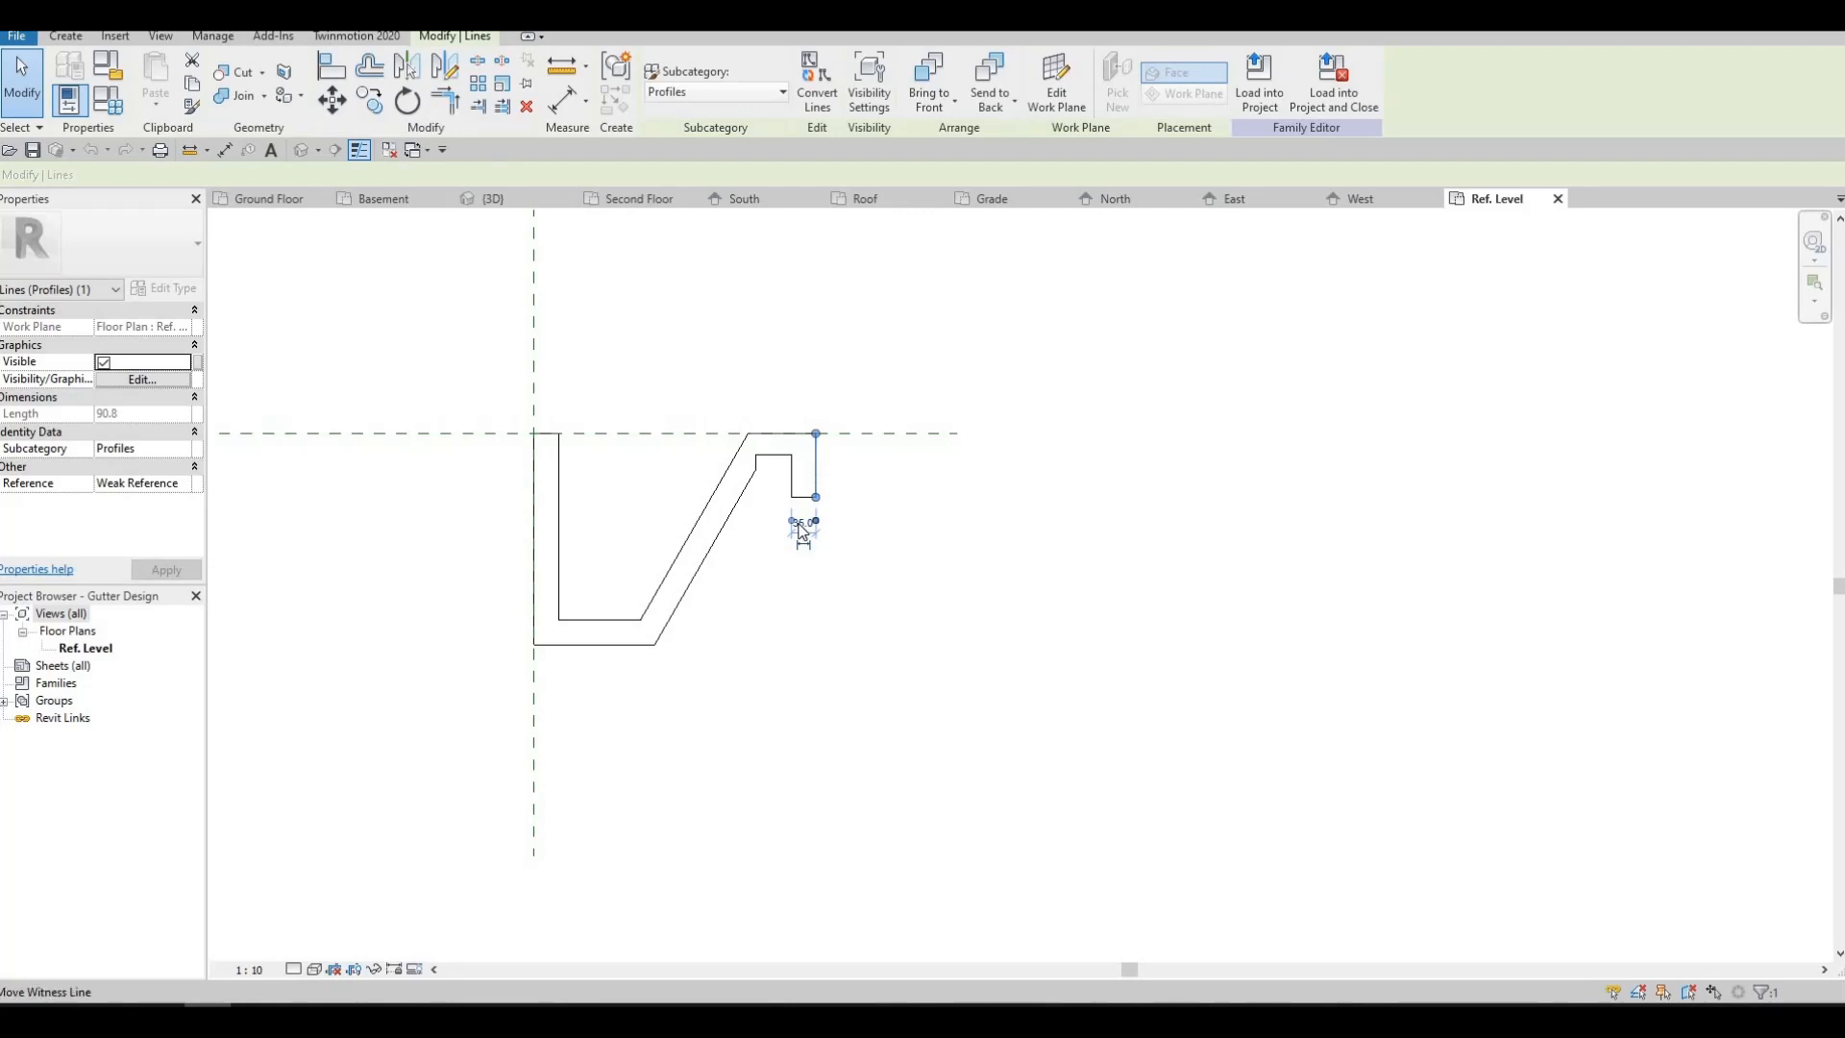
scroll(804, 531, "up", 2)
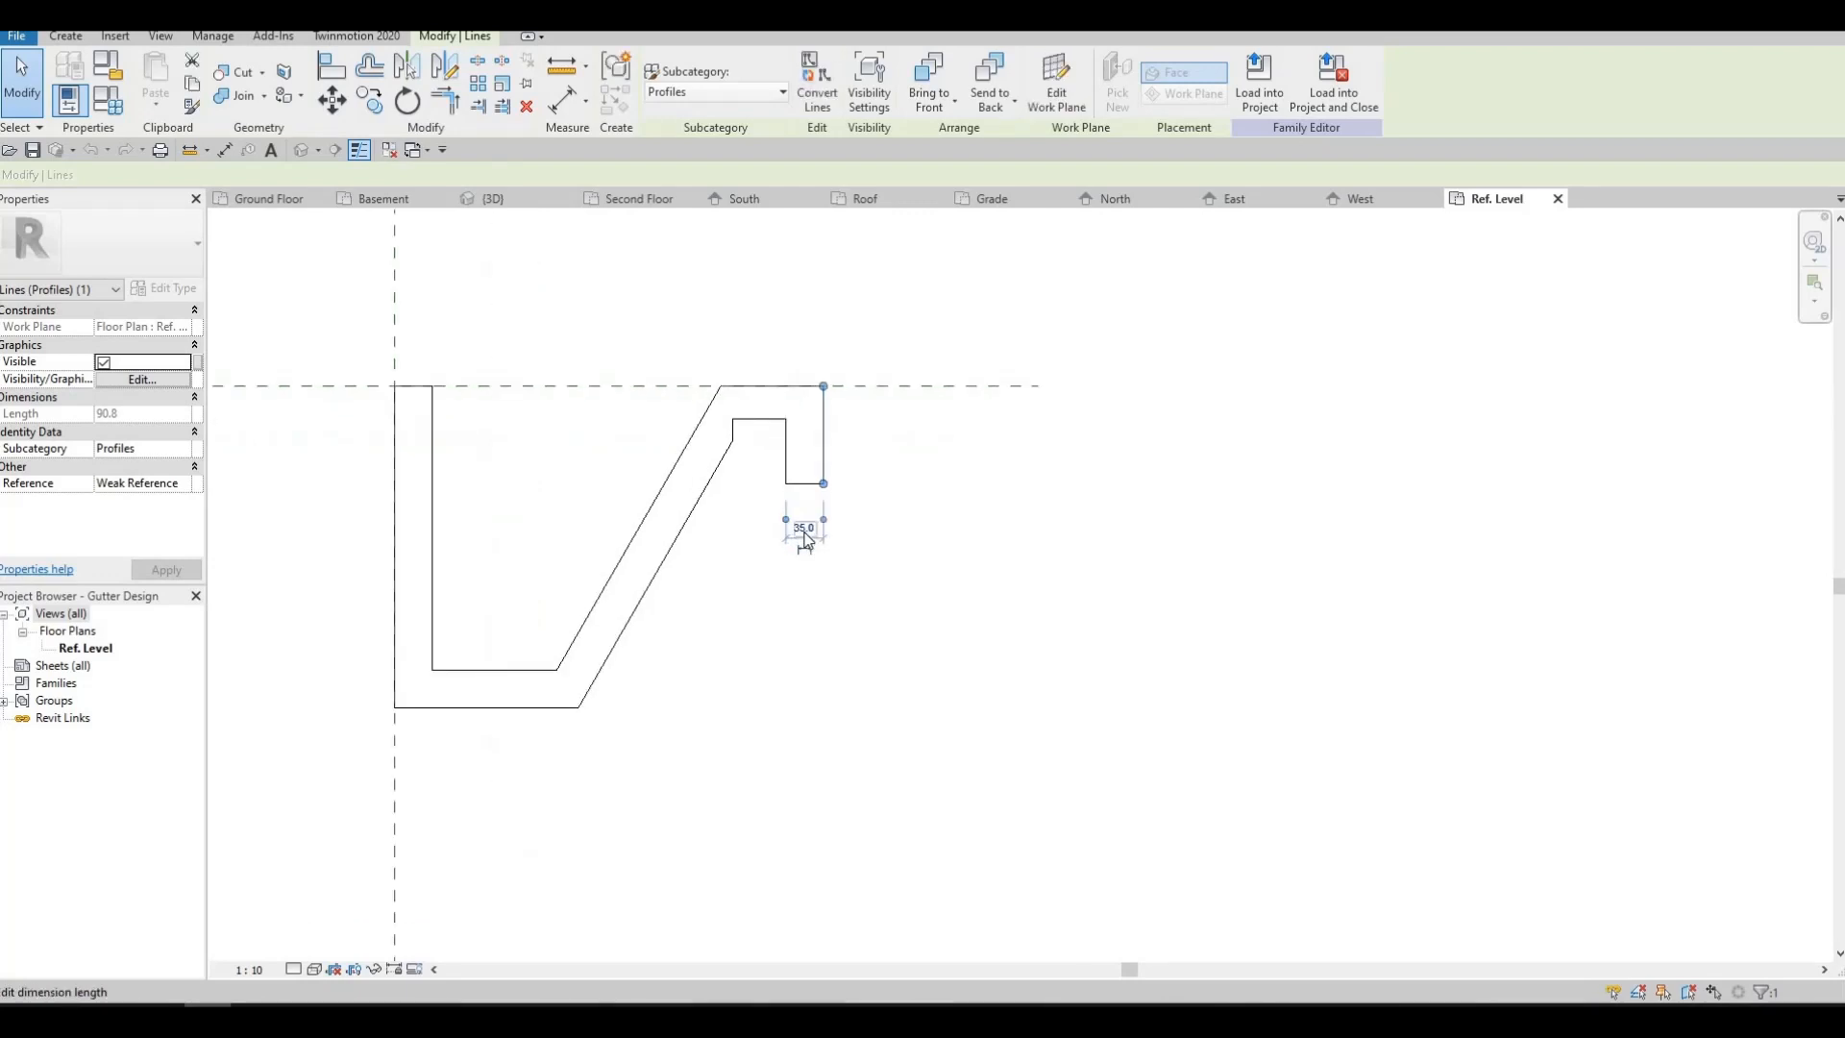
left_click(804, 528)
type("20")
key("Return")
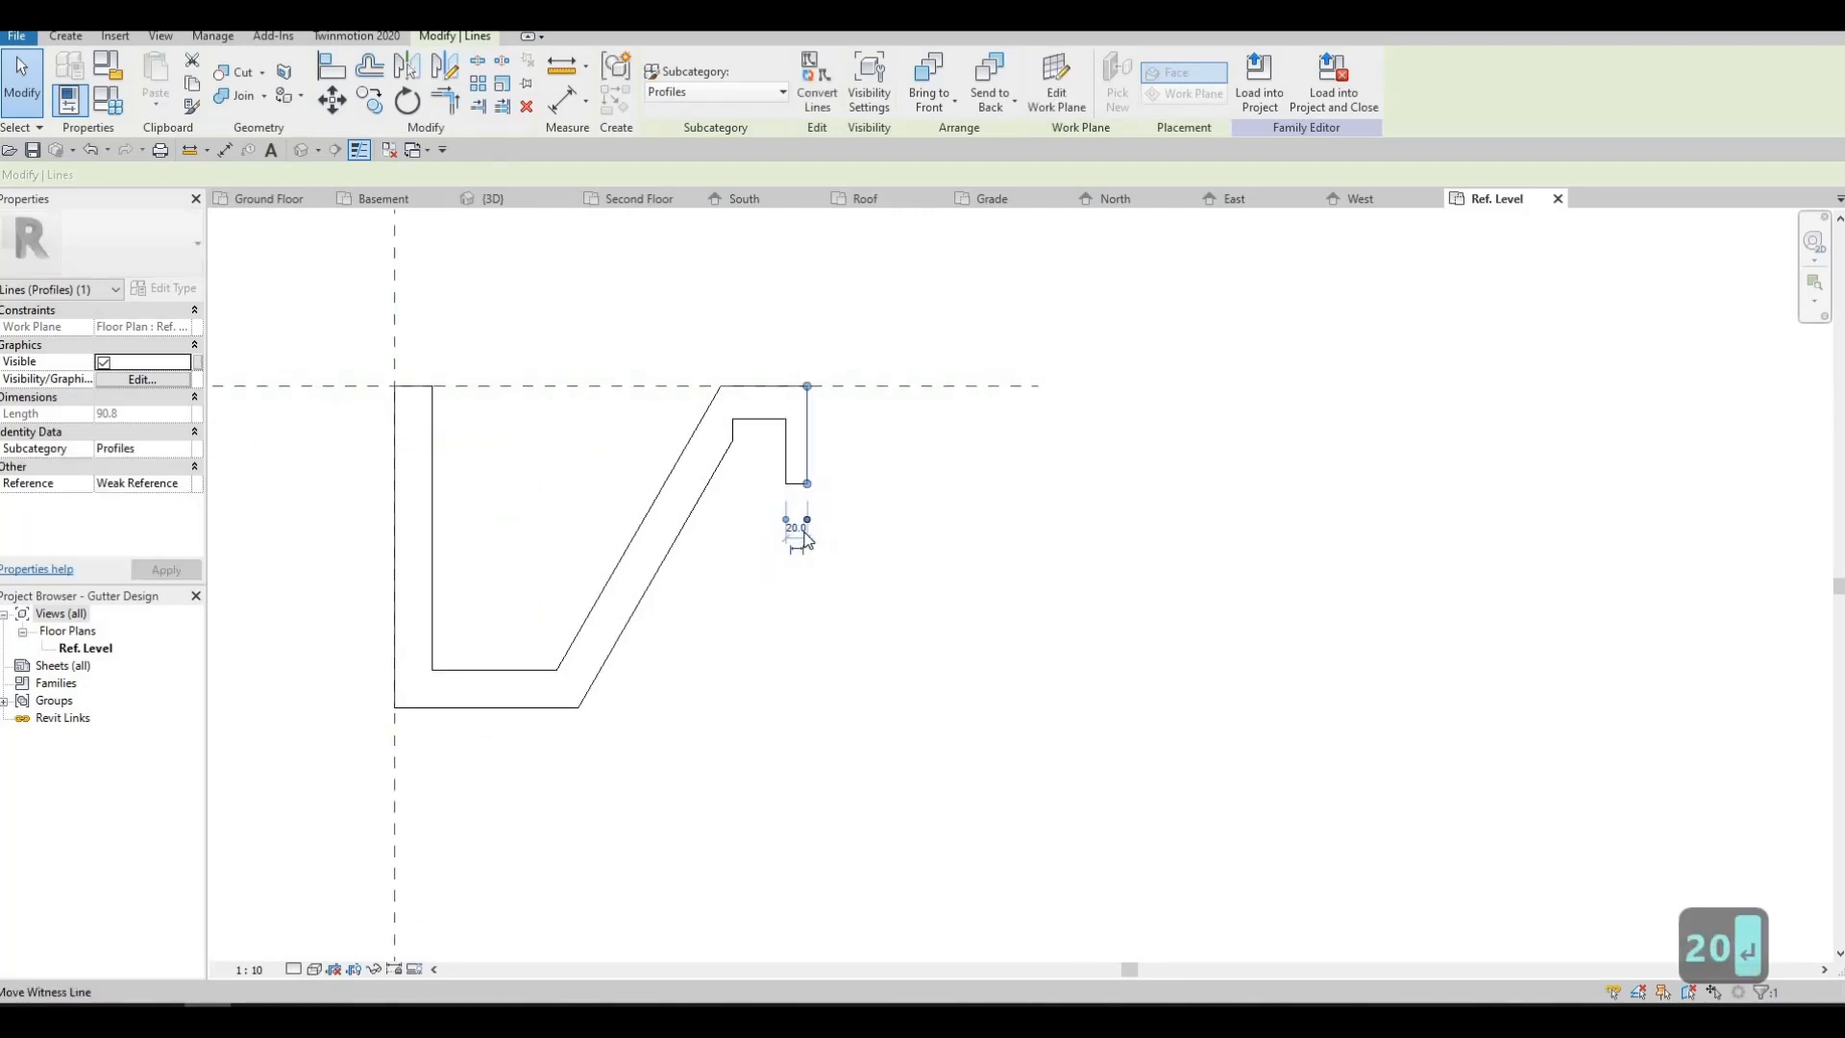
- Set the thickness of the gutter profile's sloped side and its base to 20 mm each
left_click(673, 539)
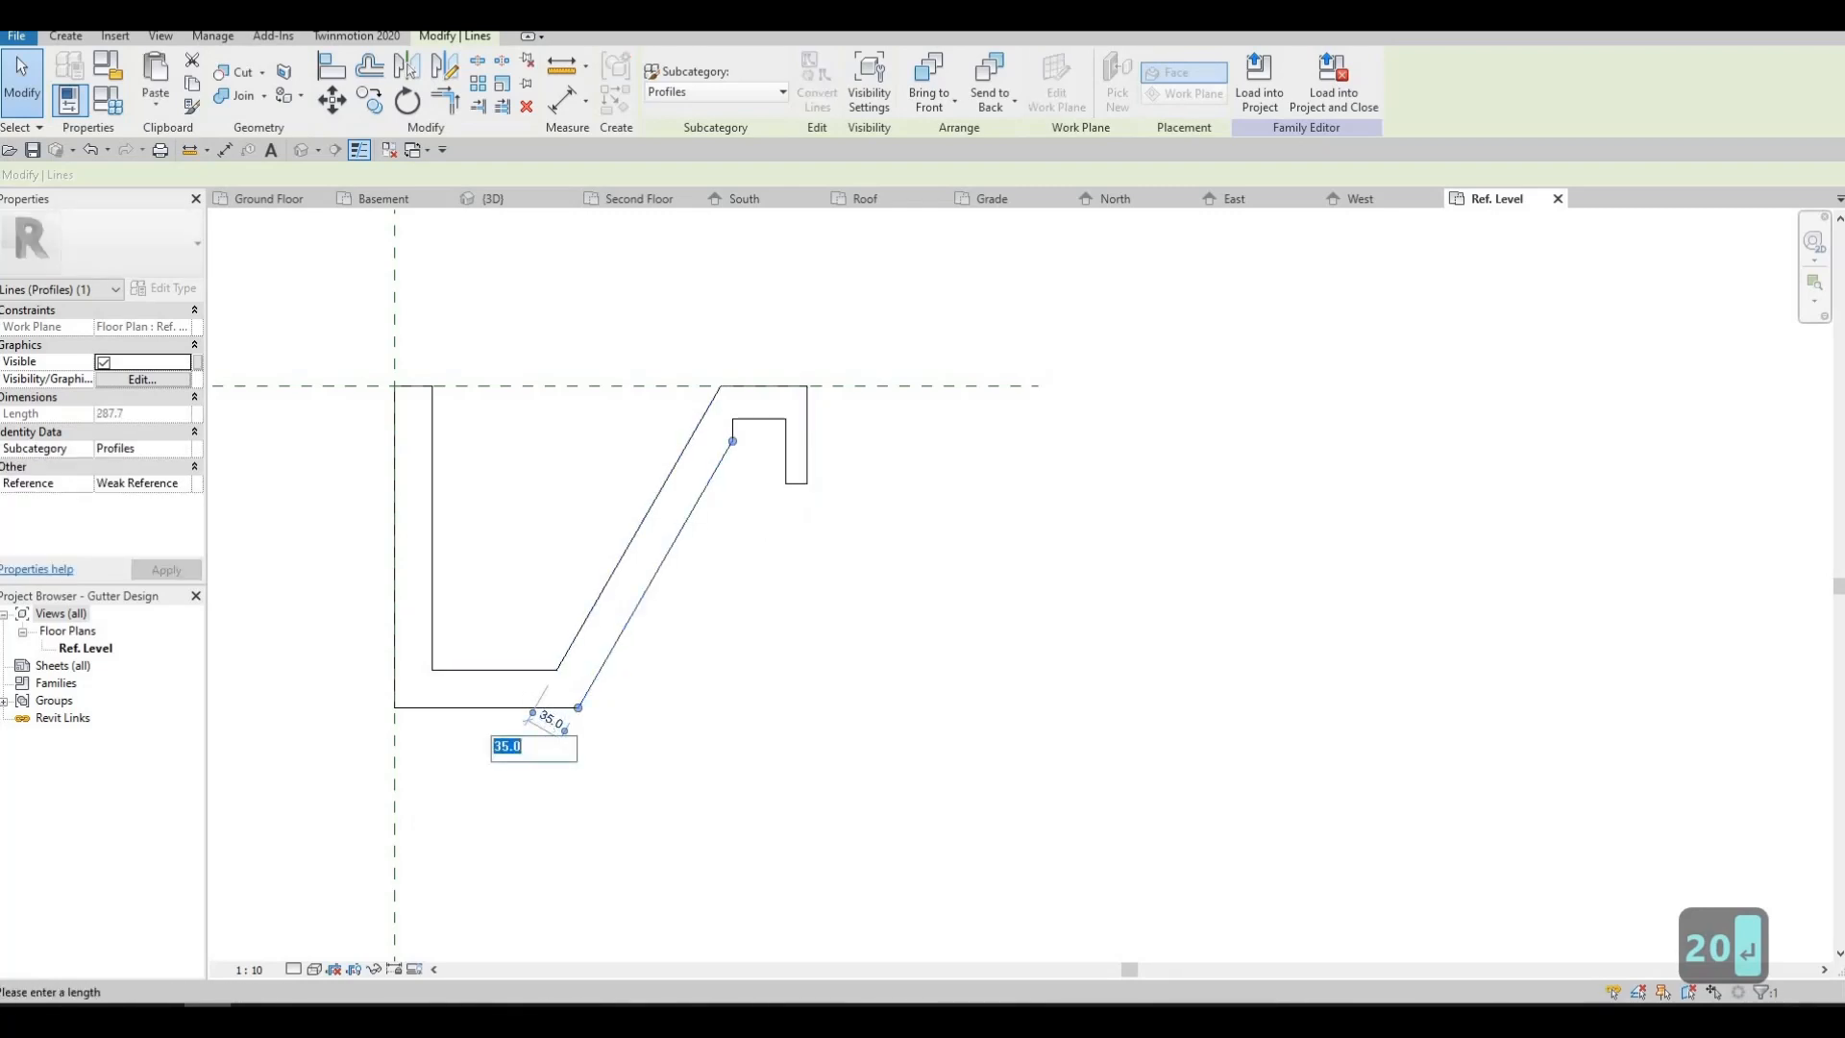
type("20")
key("Return")
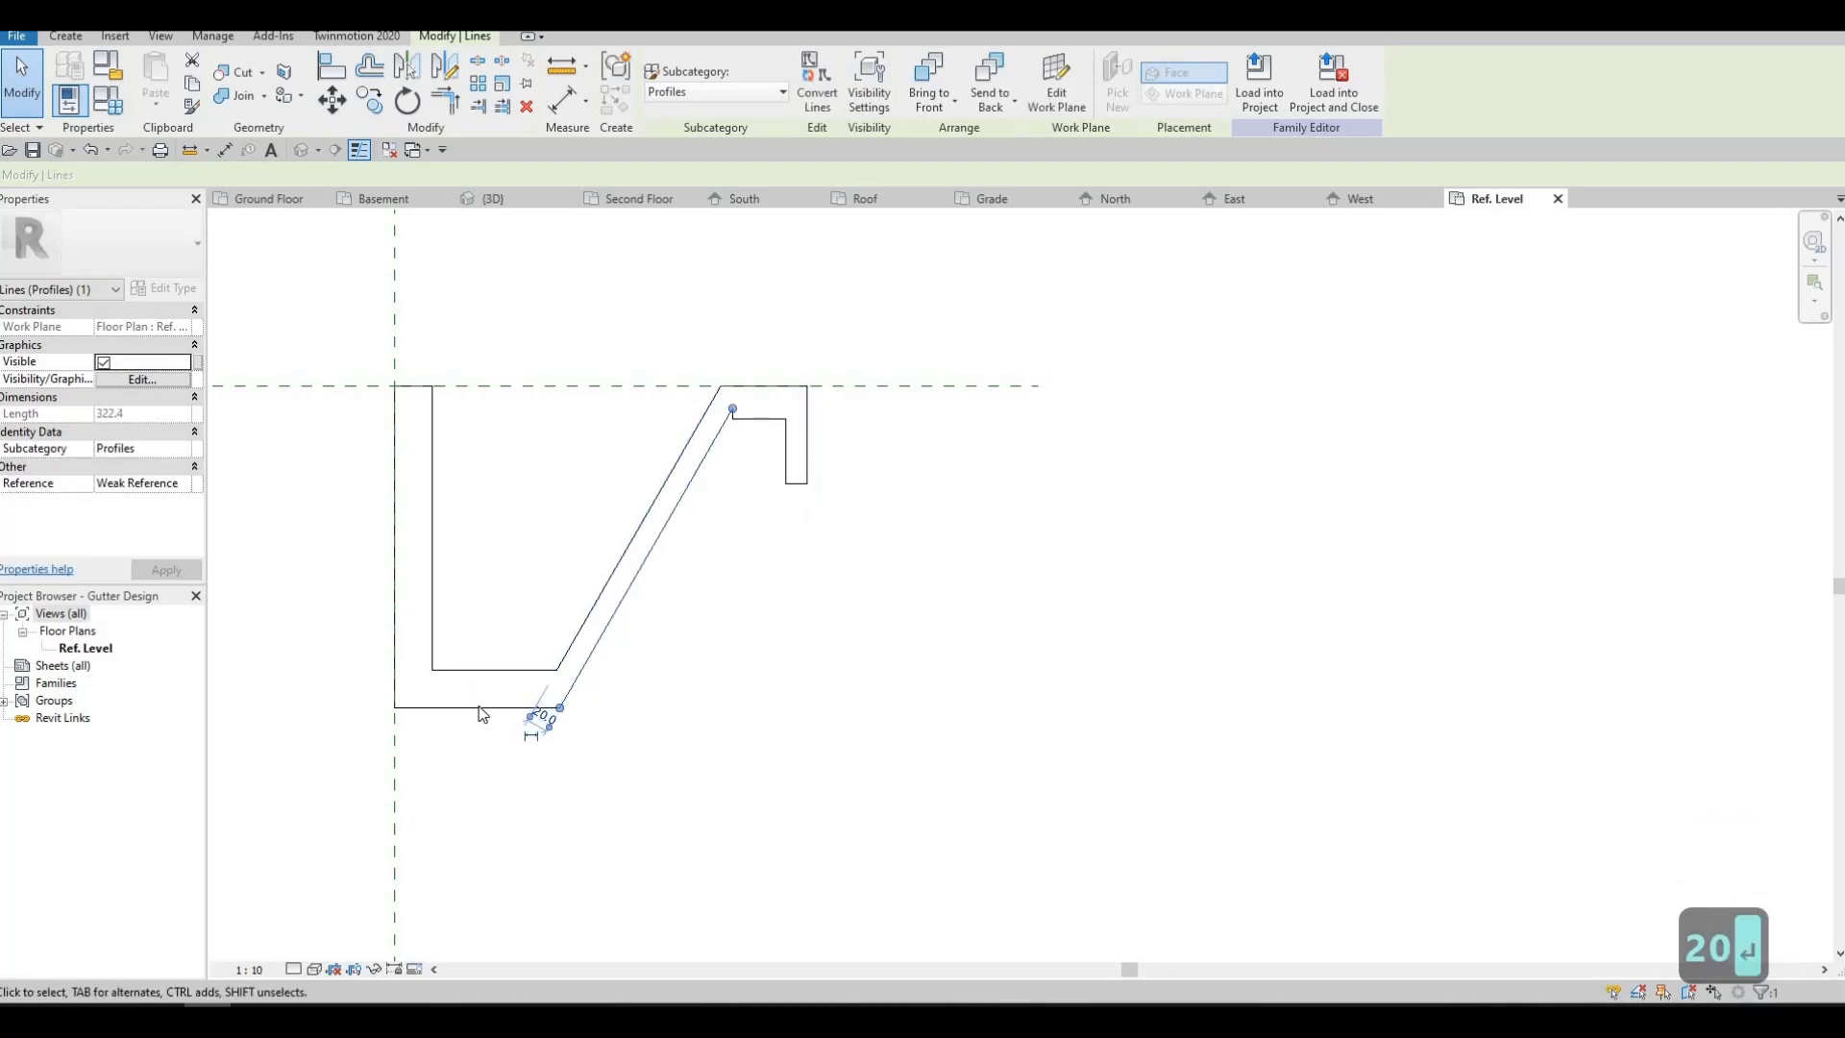
left_click(482, 711)
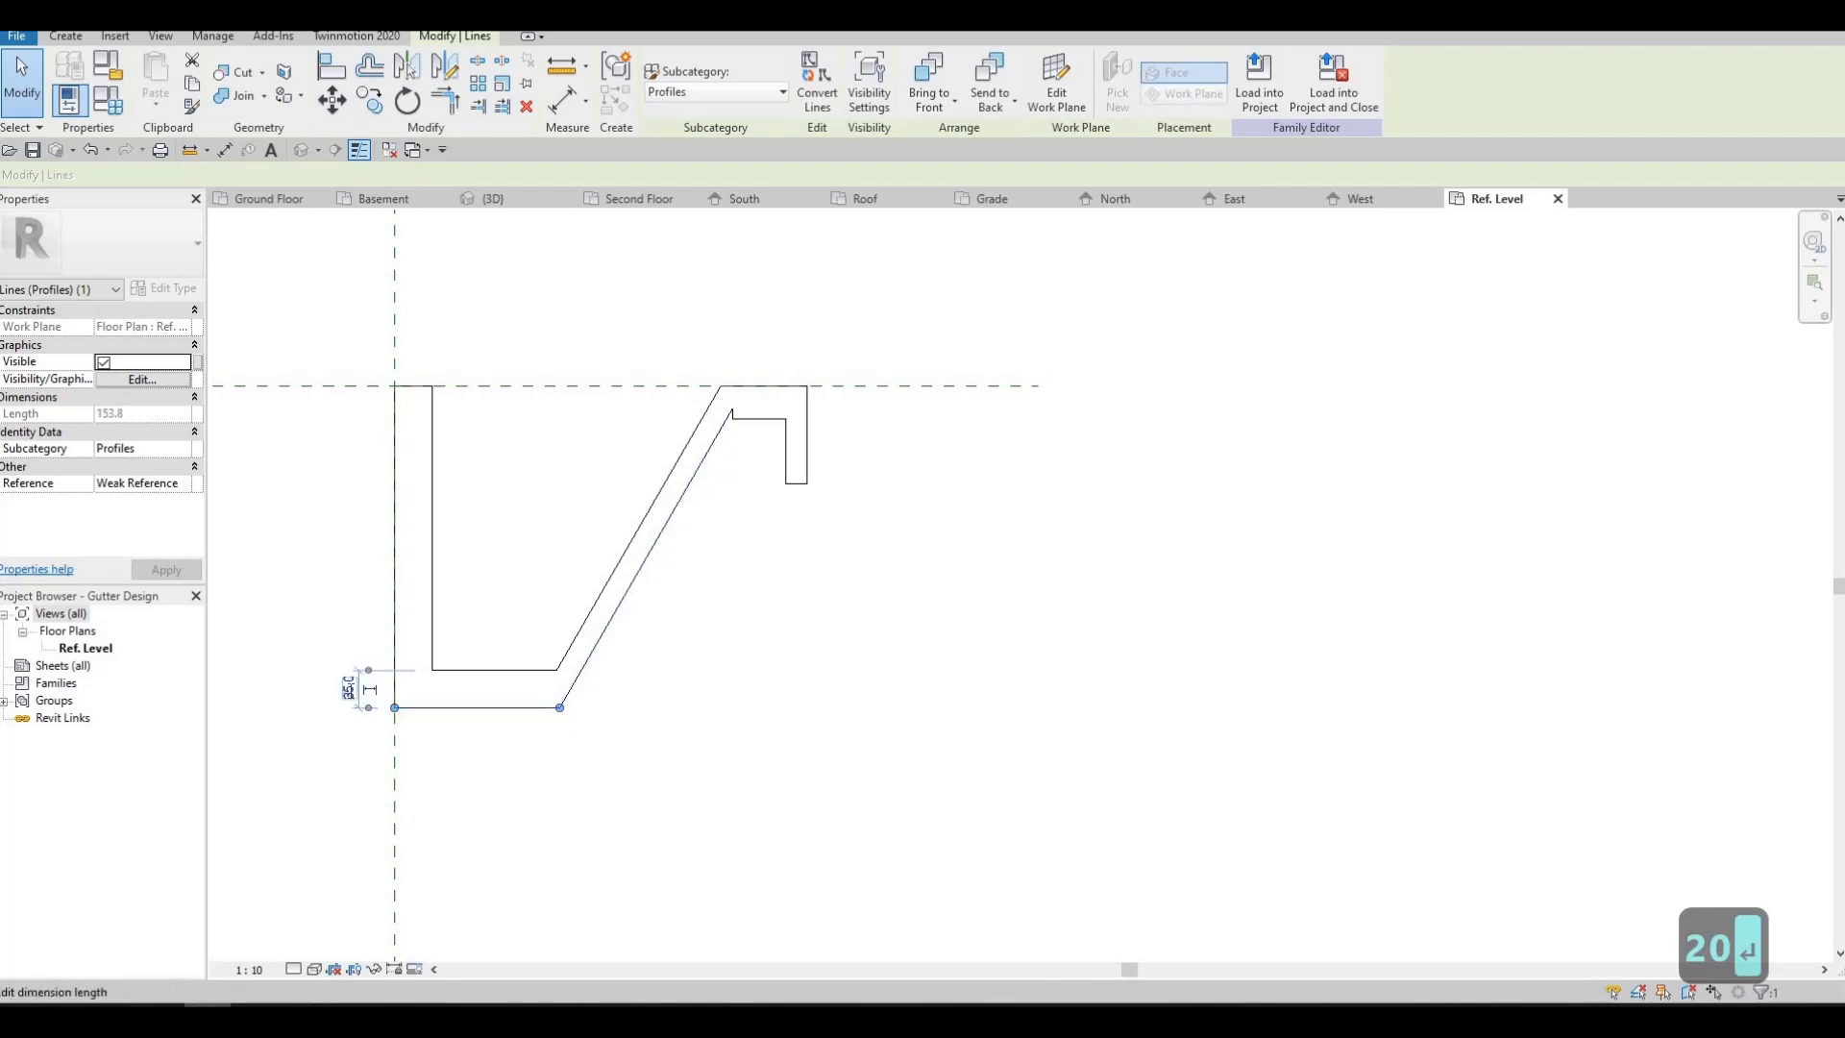
left_click(348, 688)
type("20")
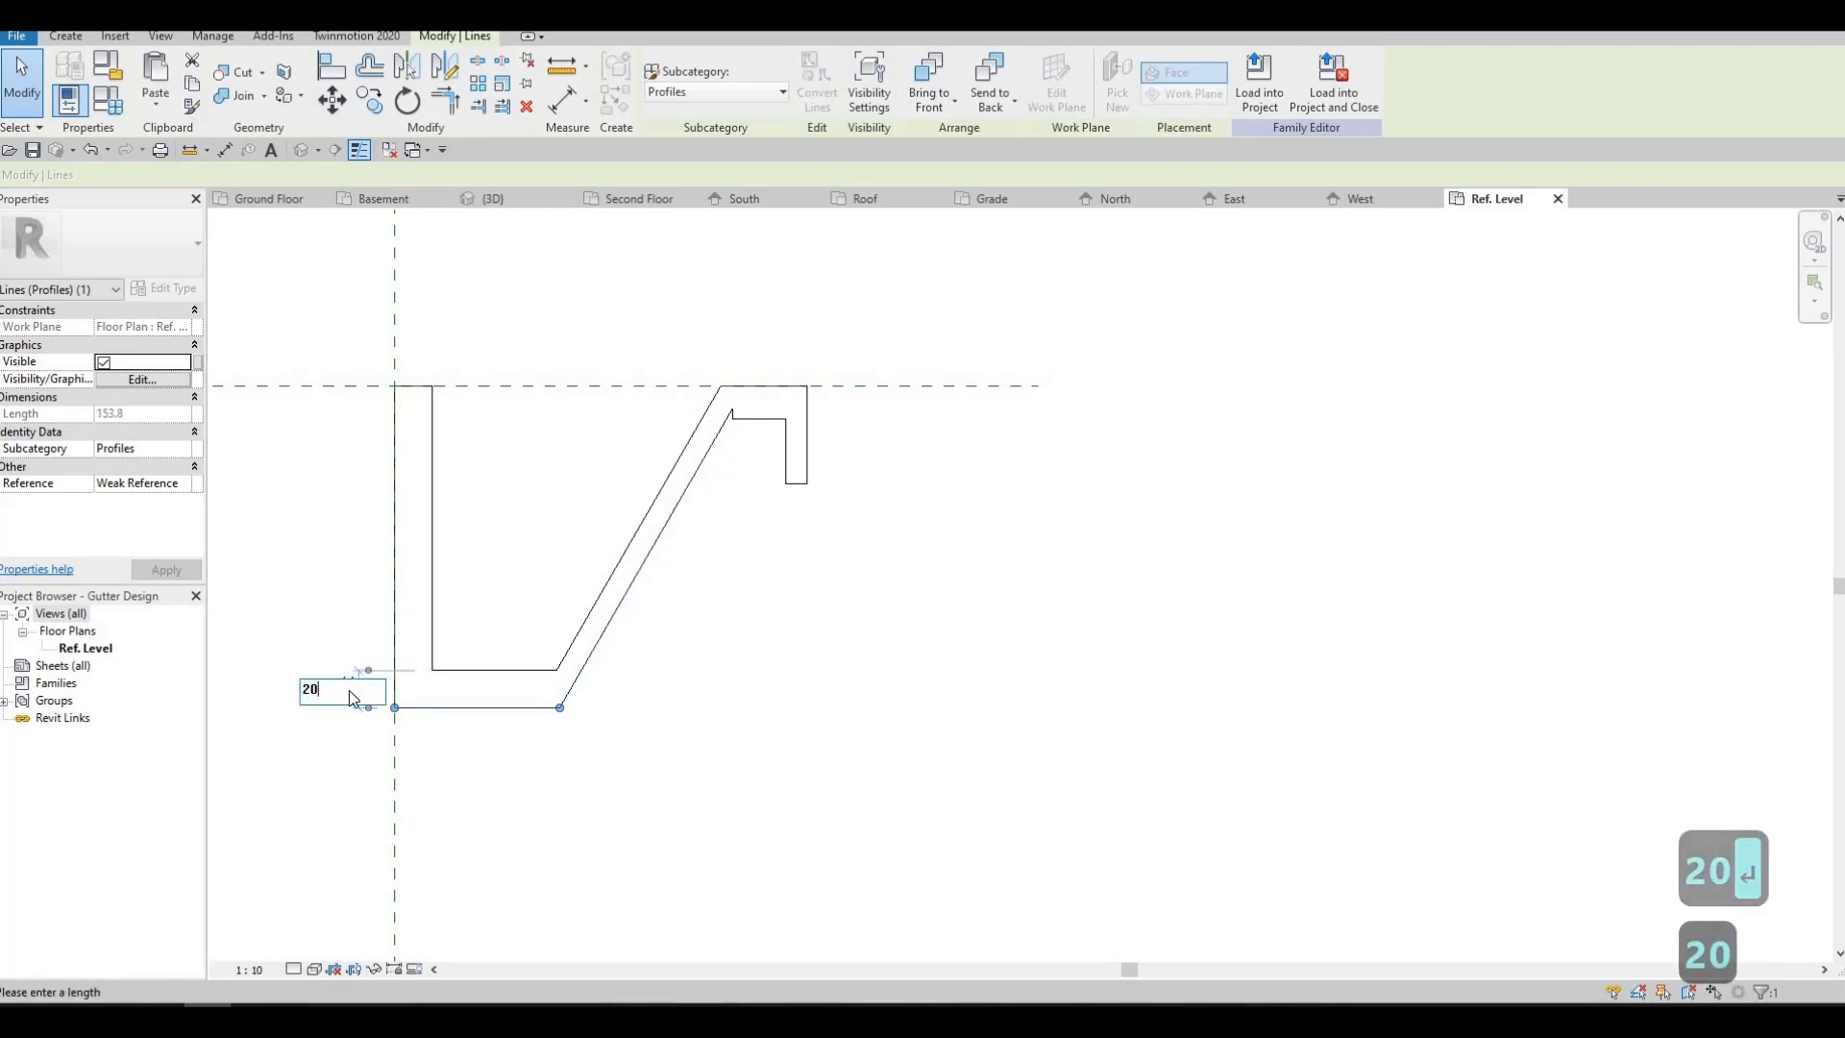
key("Return")
key("Escape")
key("Escape")
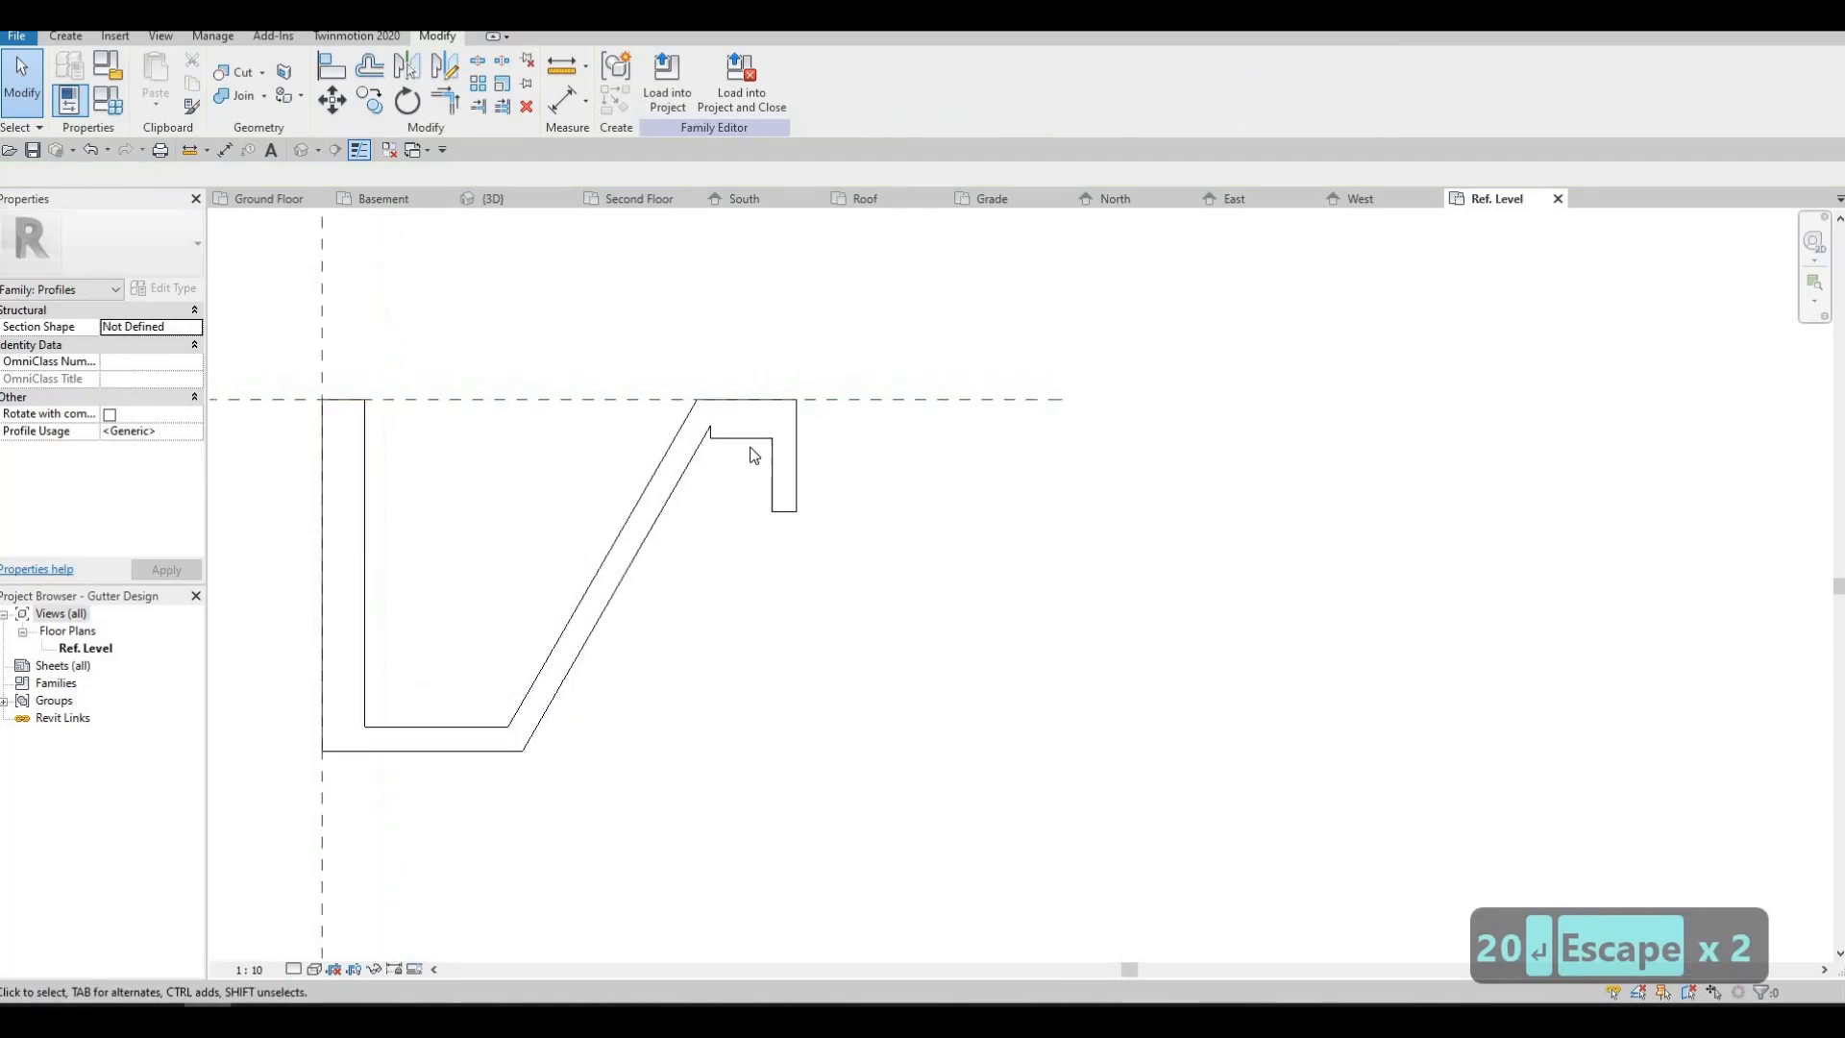
- Set the thickness of the gutter profile's horizontal top flange to 20 mm
scroll(759, 450, "up", 2)
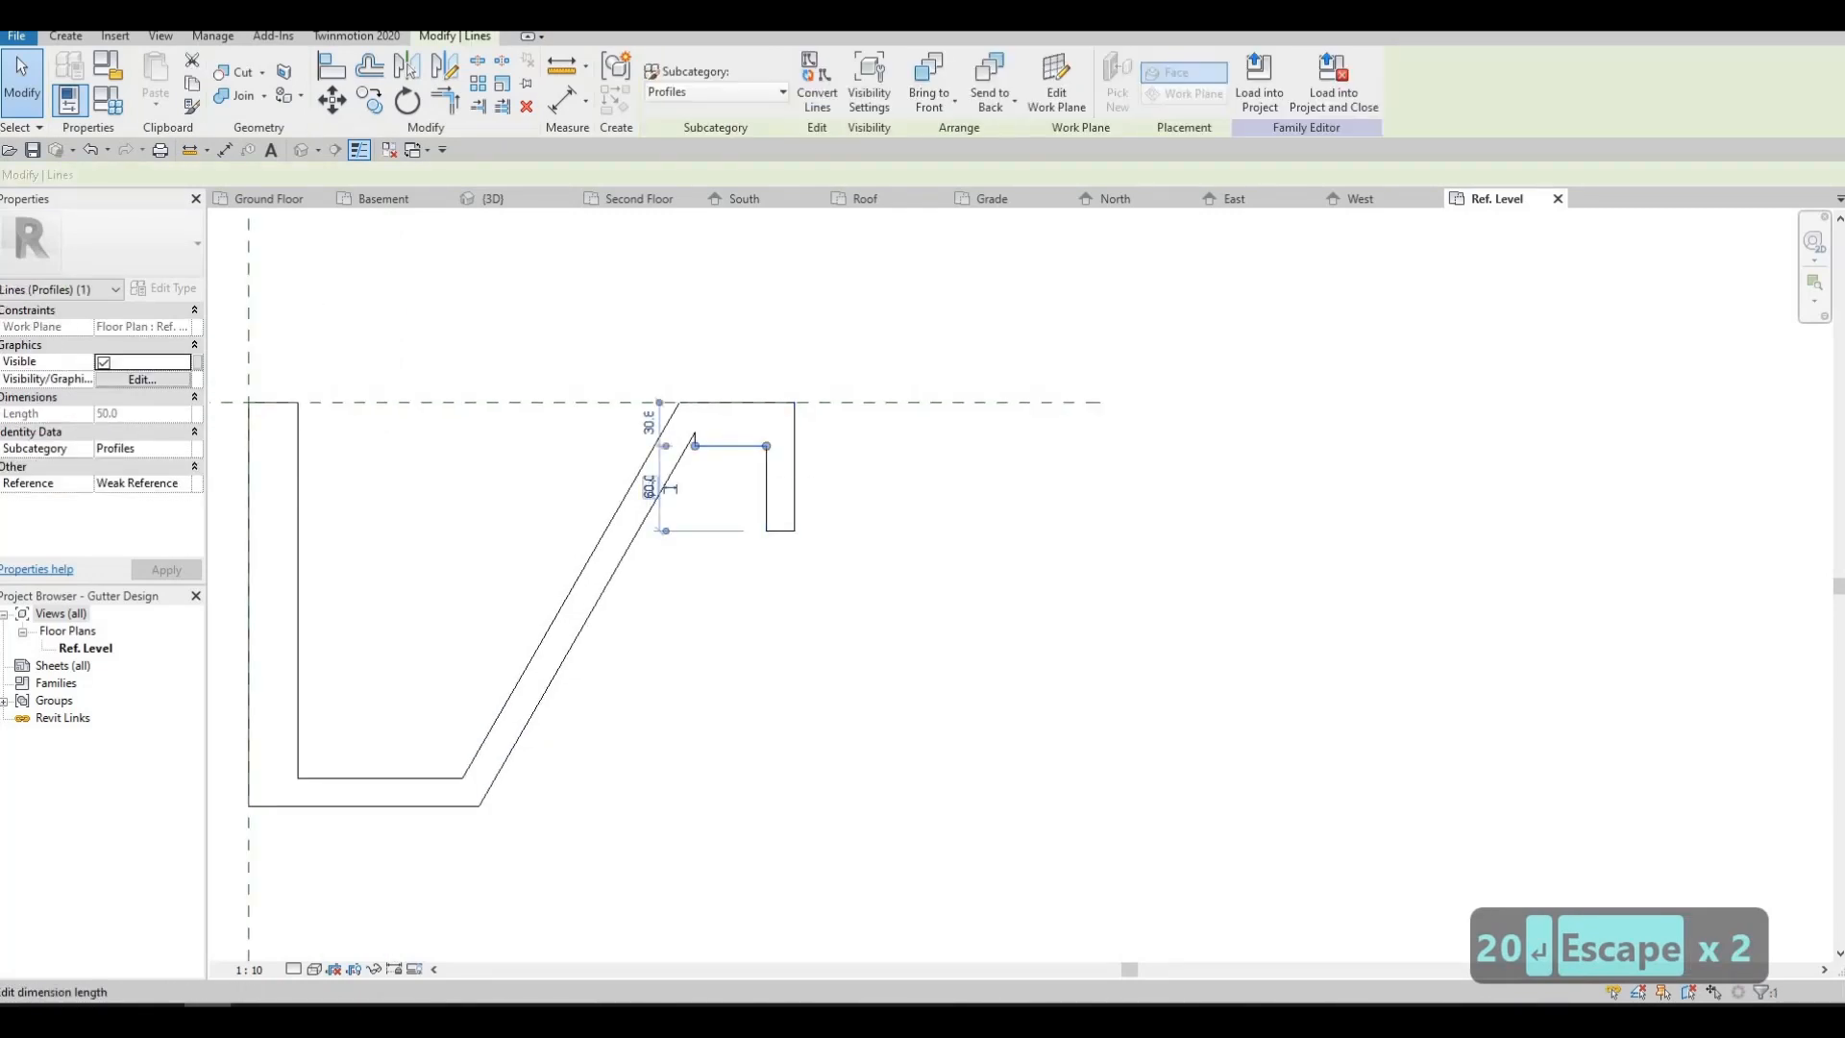
left_click(652, 487)
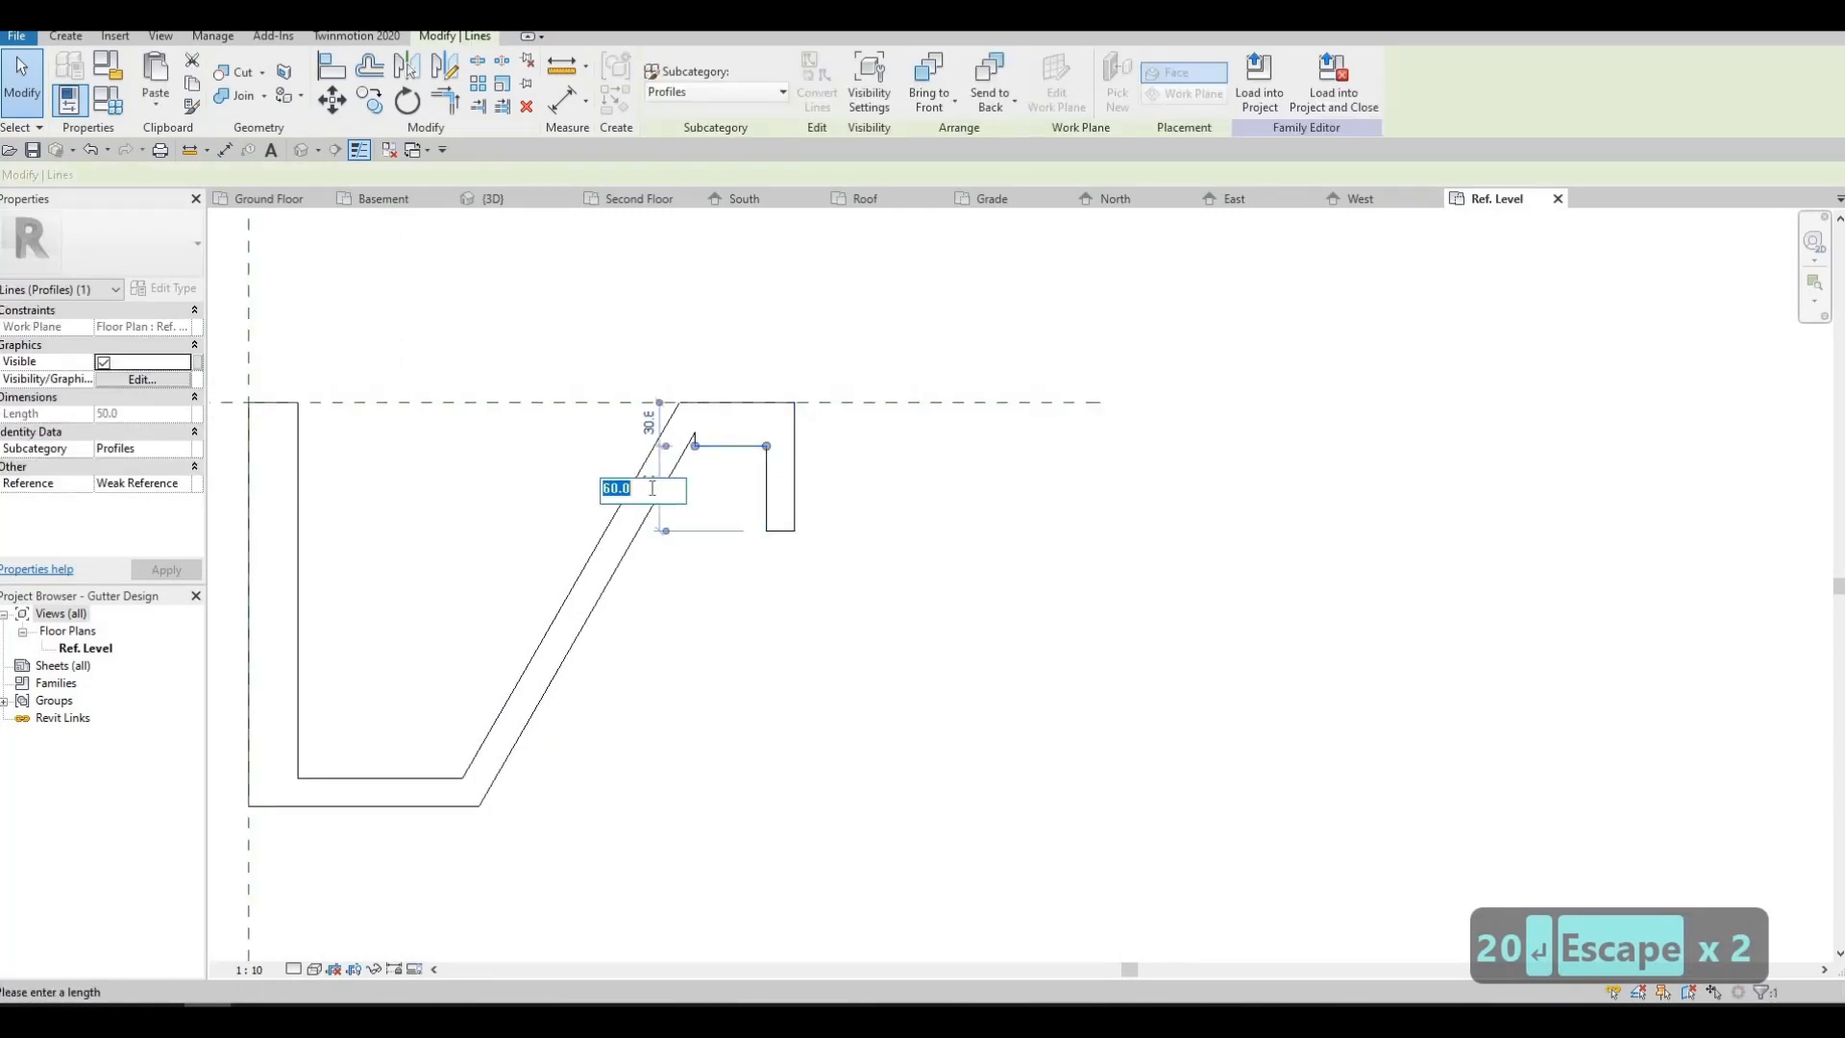
left_click(657, 425)
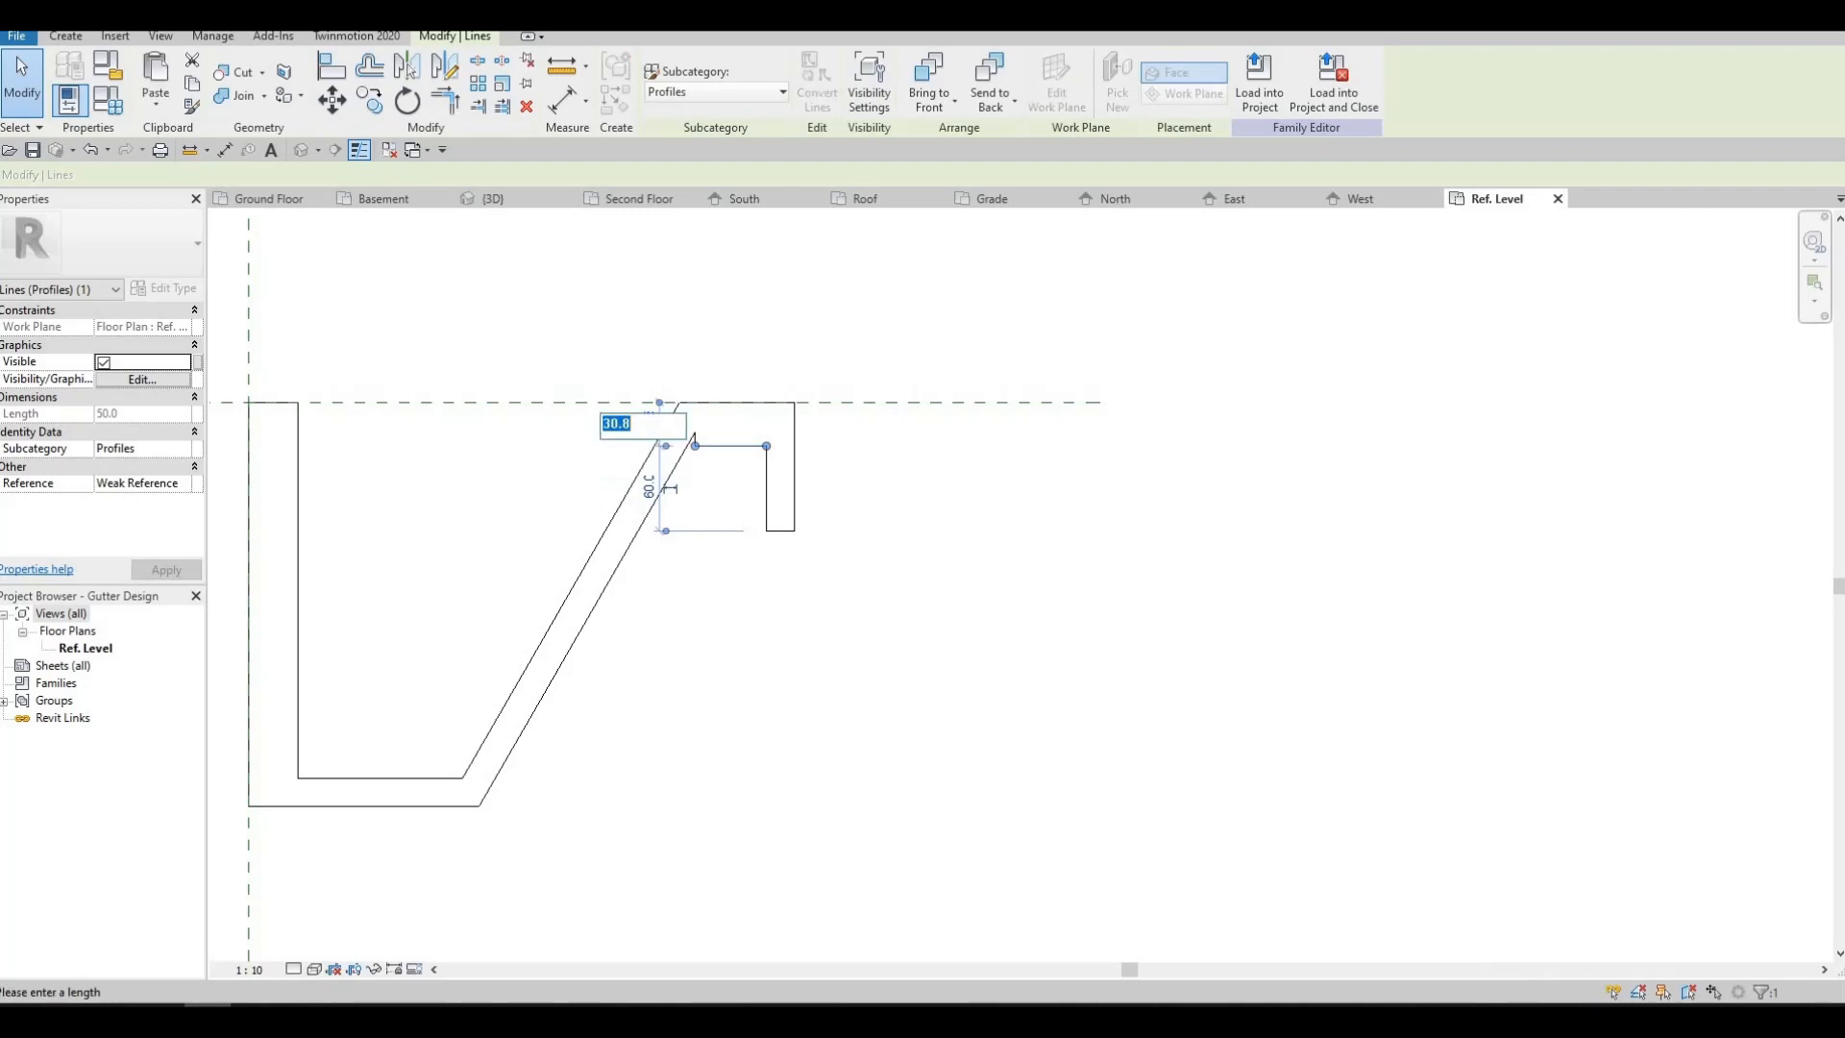
type("20")
key("Return")
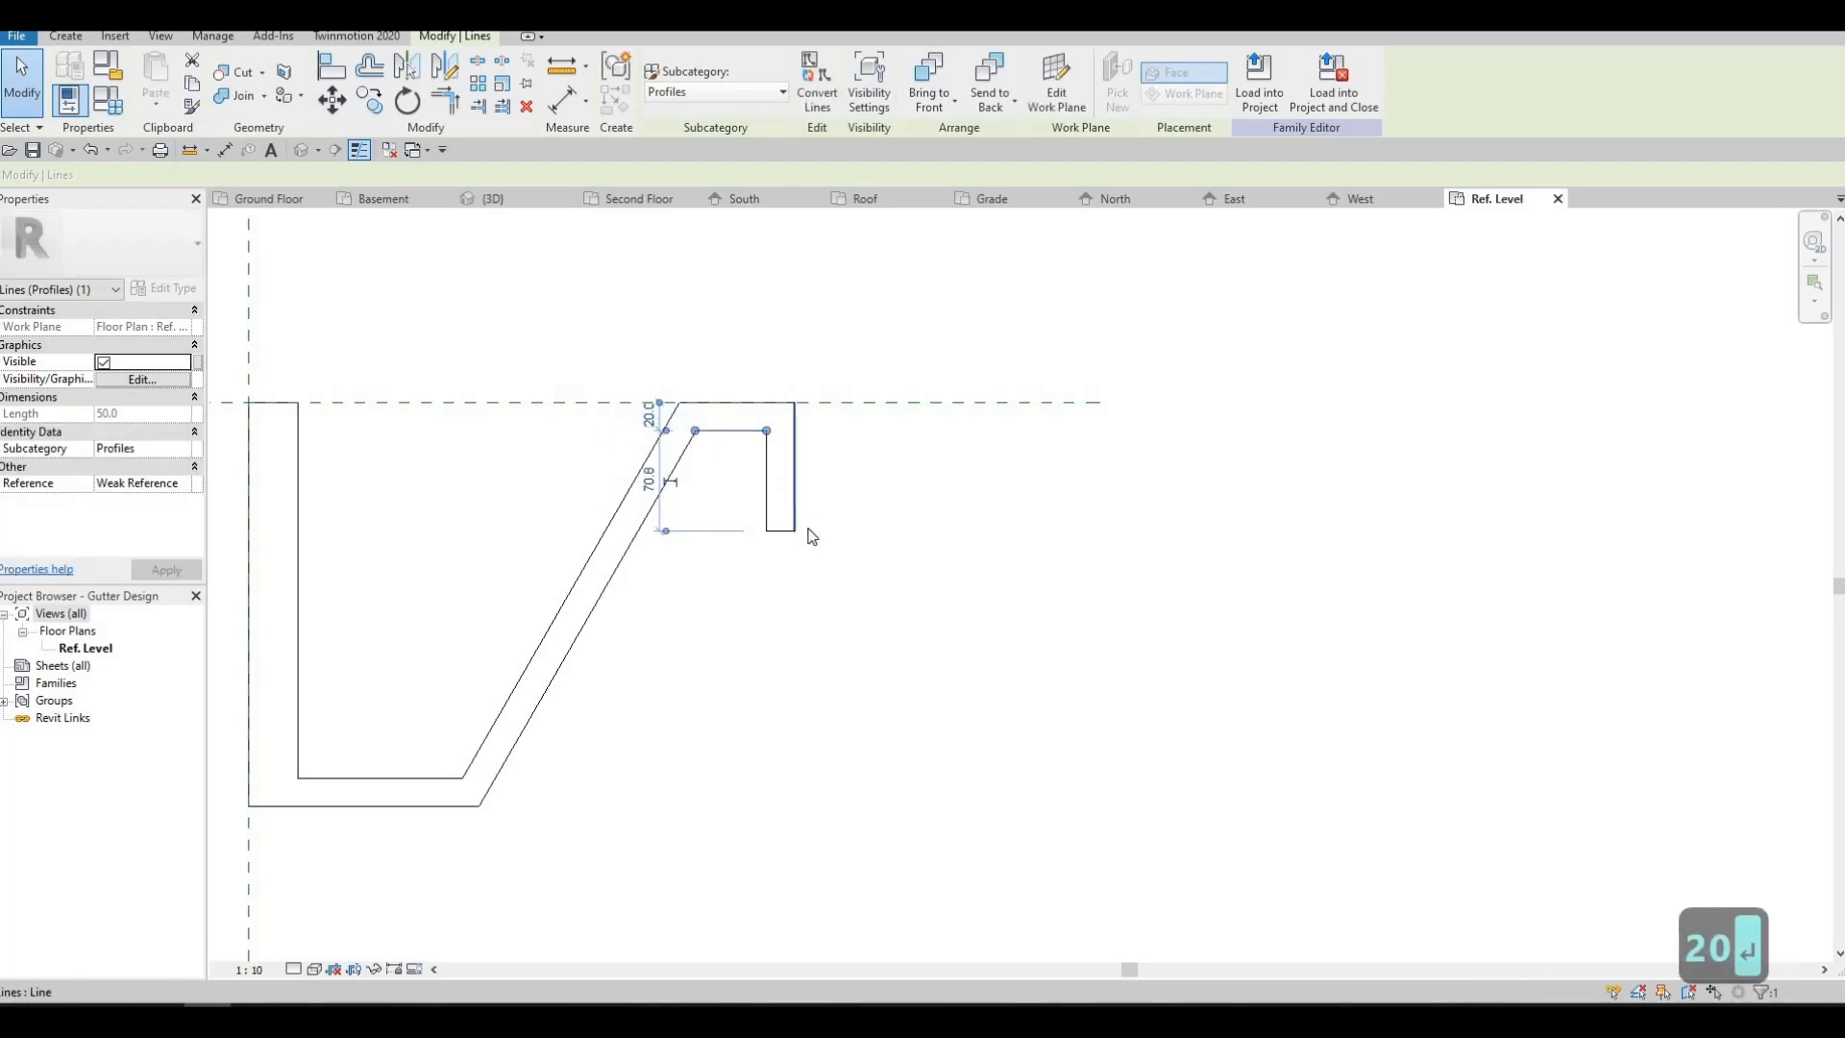
key("Escape")
- Shorten the gutter profile's downturned outer lip to an inner height of about 28 mm by nudging its lower edge upward
scroll(788, 556, "up", 1)
left_click(786, 547)
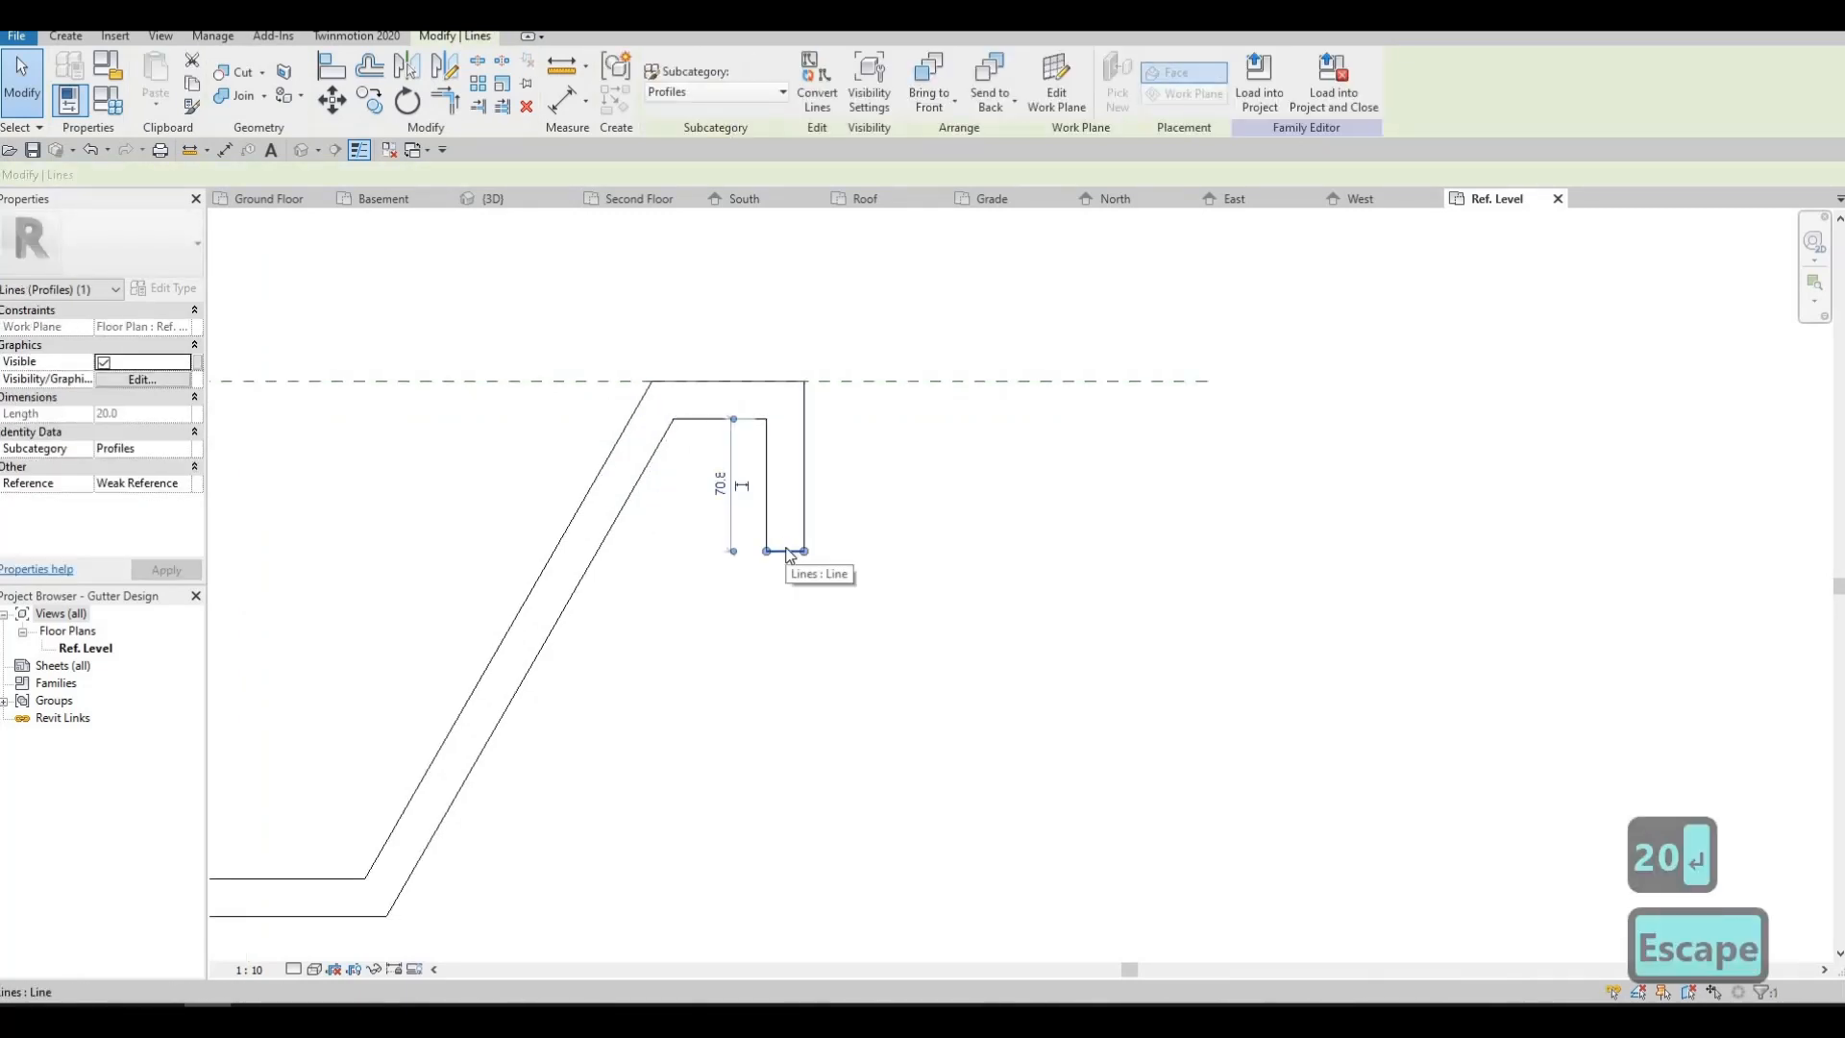
key("Up")
key("Up")
key("Up")
key("Up")
key("Up")
key("Up")
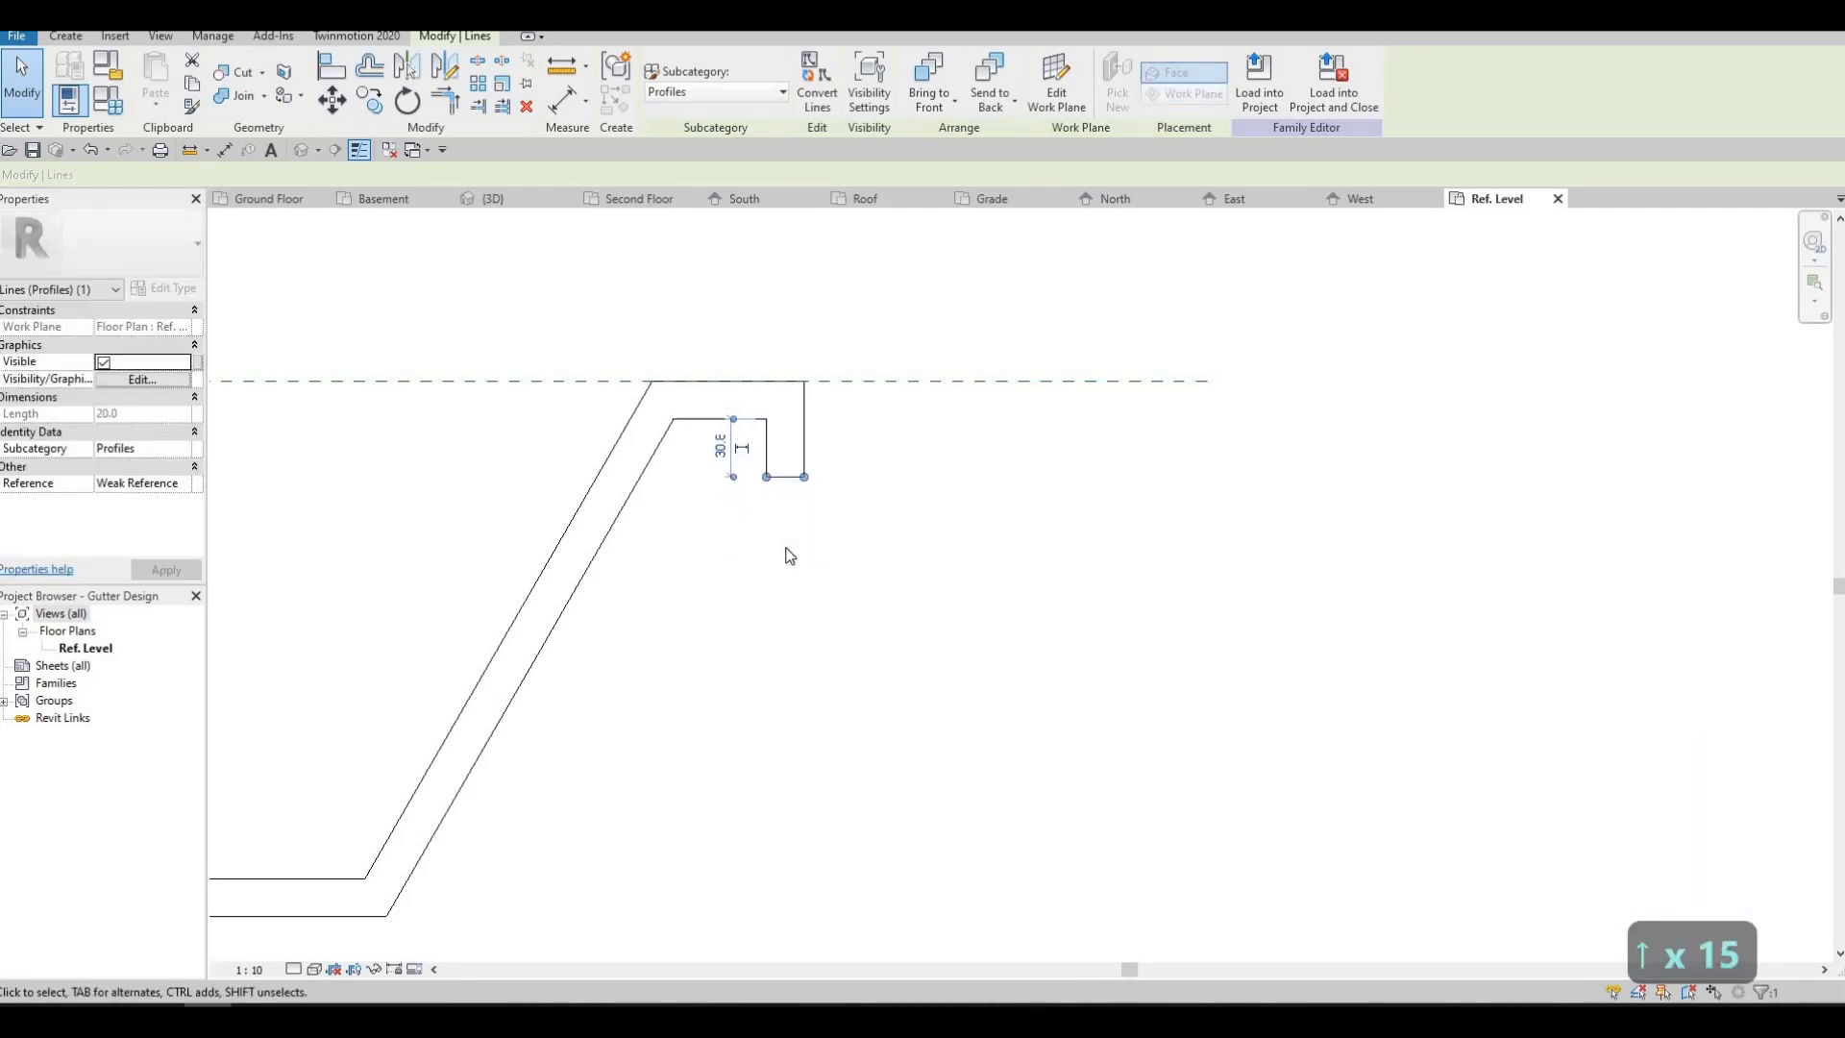
key("Escape")
scroll(676, 539, "down", 1)
middle_click_drag(676, 539, 815, 513)
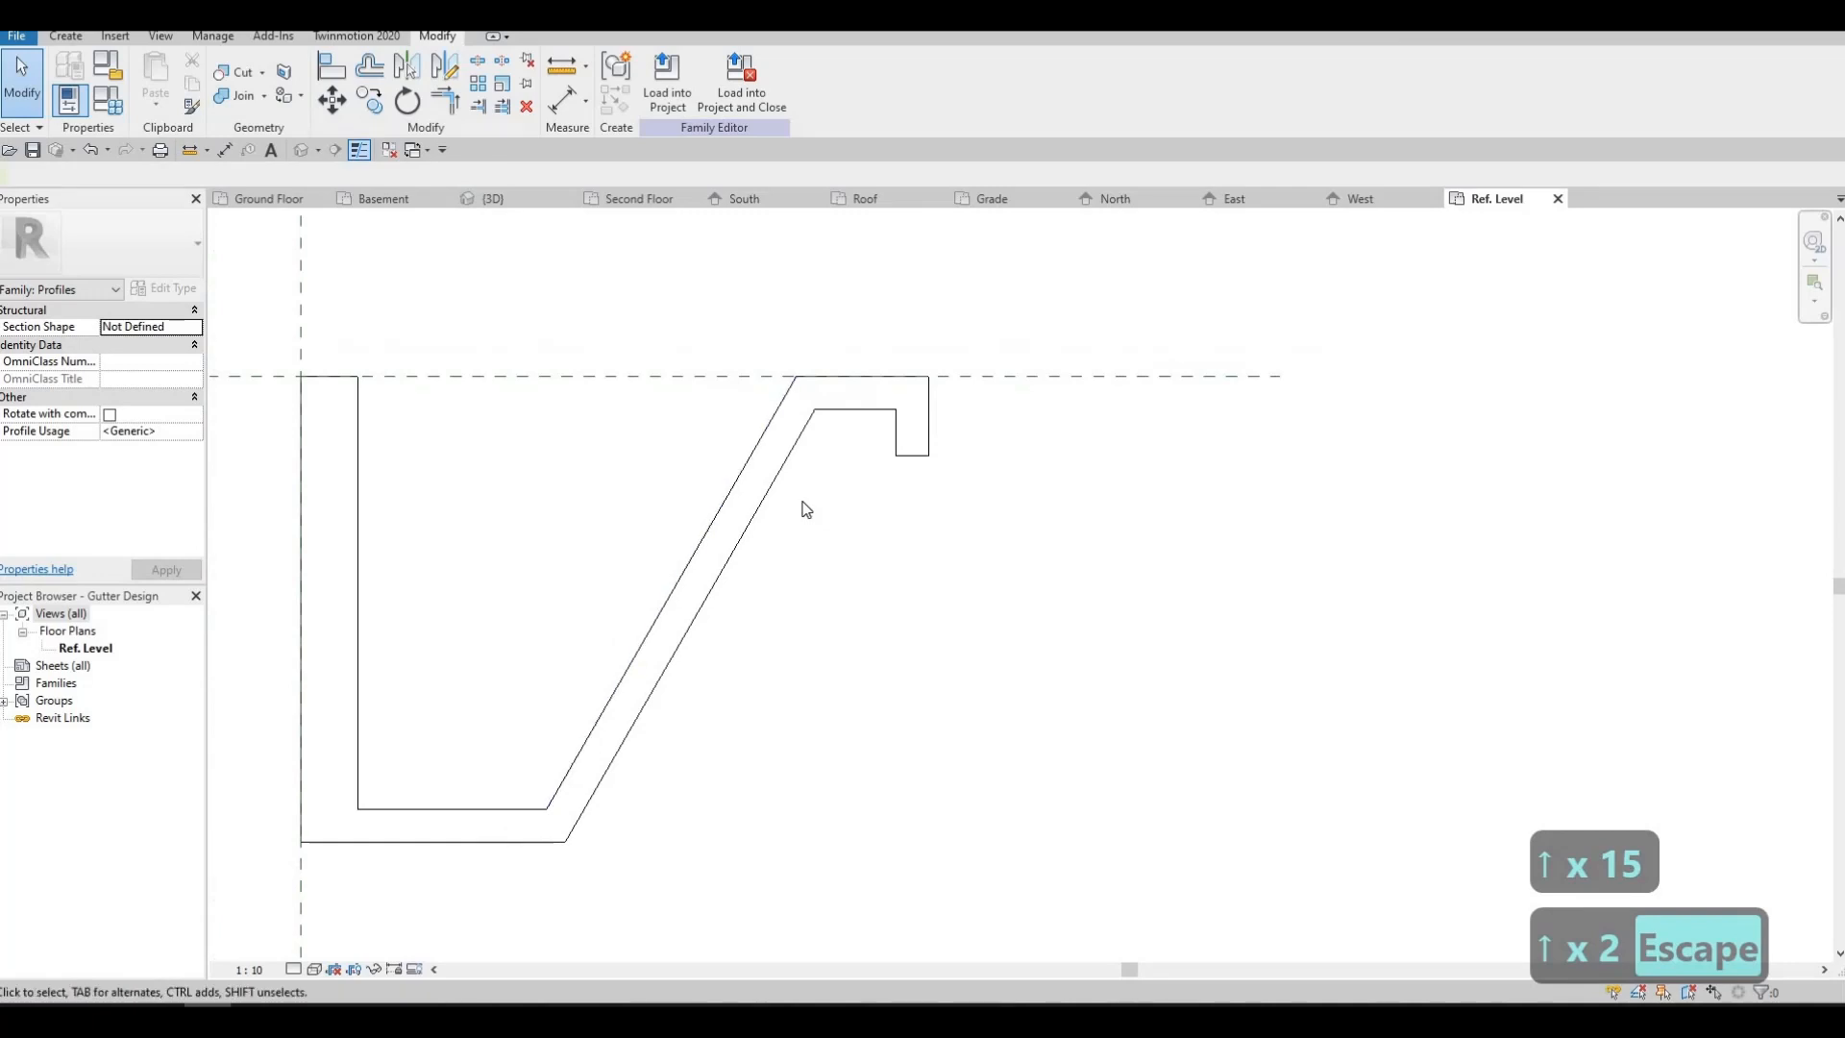
- Nudge the inner line of the gutter profile's sloped side toward the back wall to narrow the trough
scroll(805, 509, "down", 1)
left_click(805, 509)
key("Left")
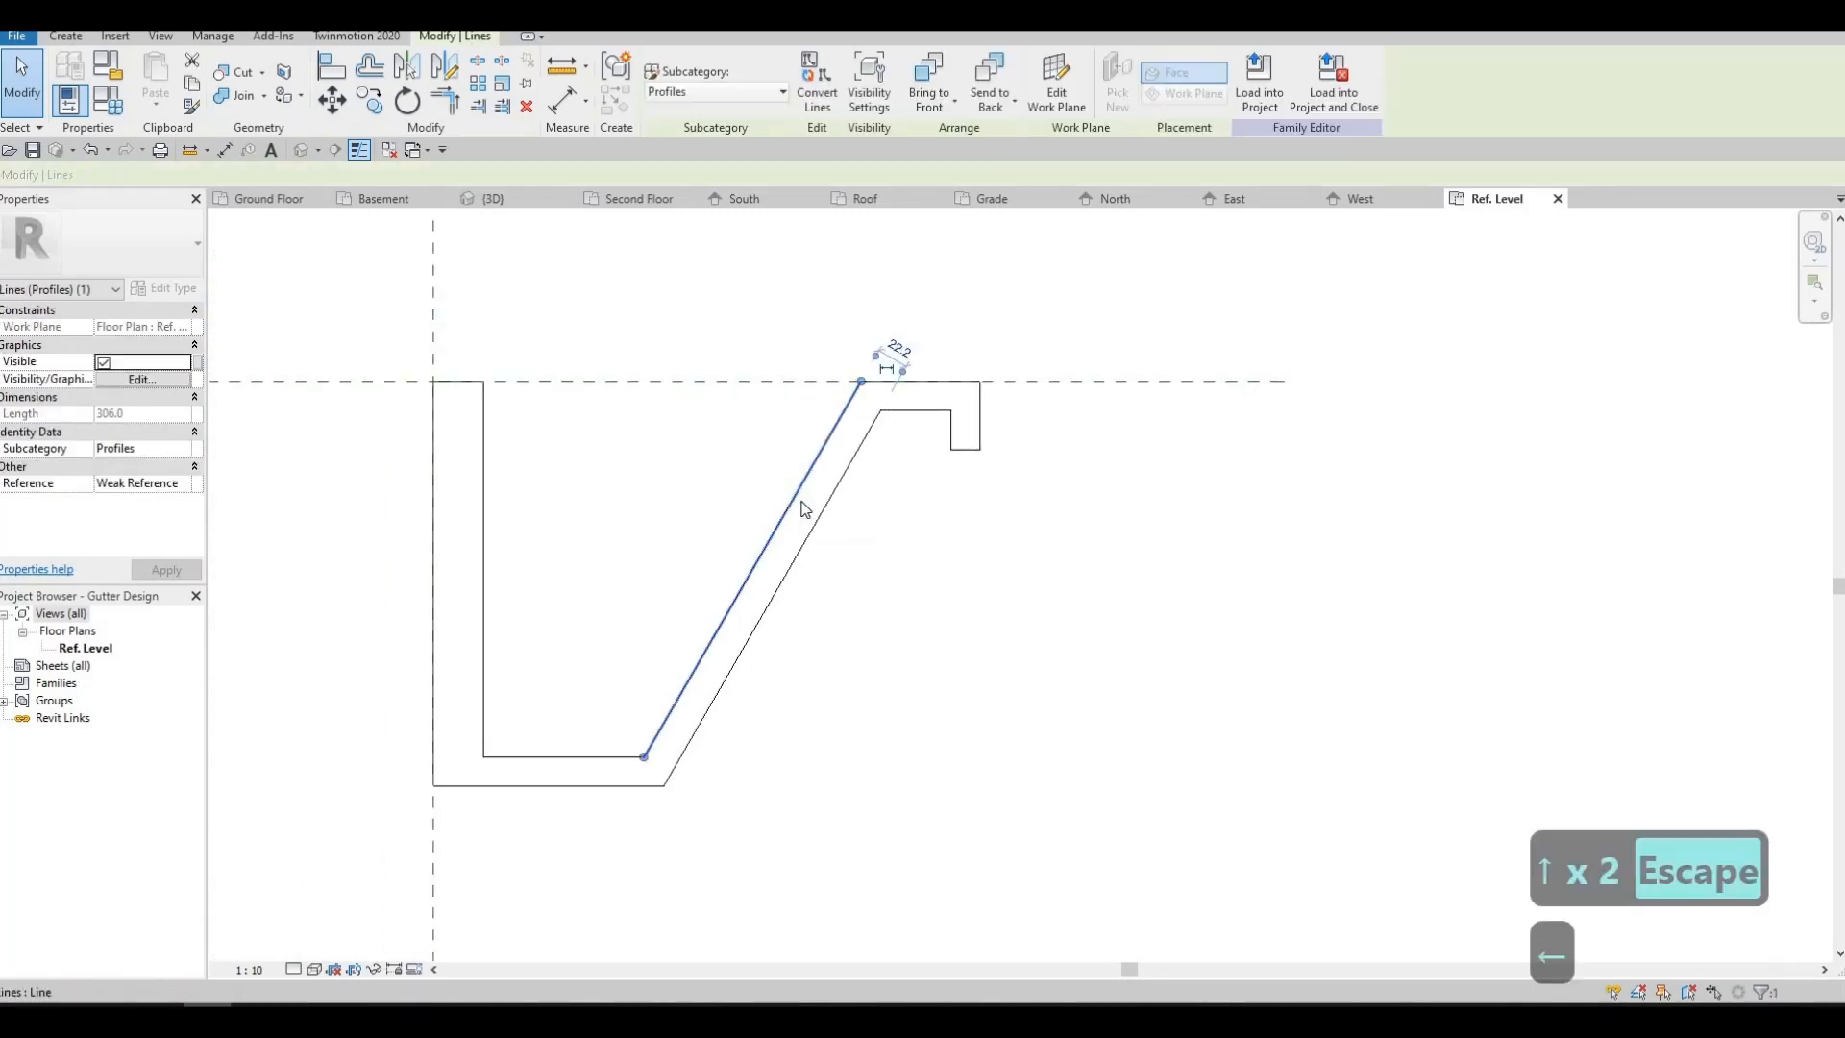
key("Left")
key("Left")
key("Left")
key("Left")
key("Left")
key("Left")
key("Left")
key("Left")
key("Left")
key("Left")
key("Left")
key("Left")
key("Left")
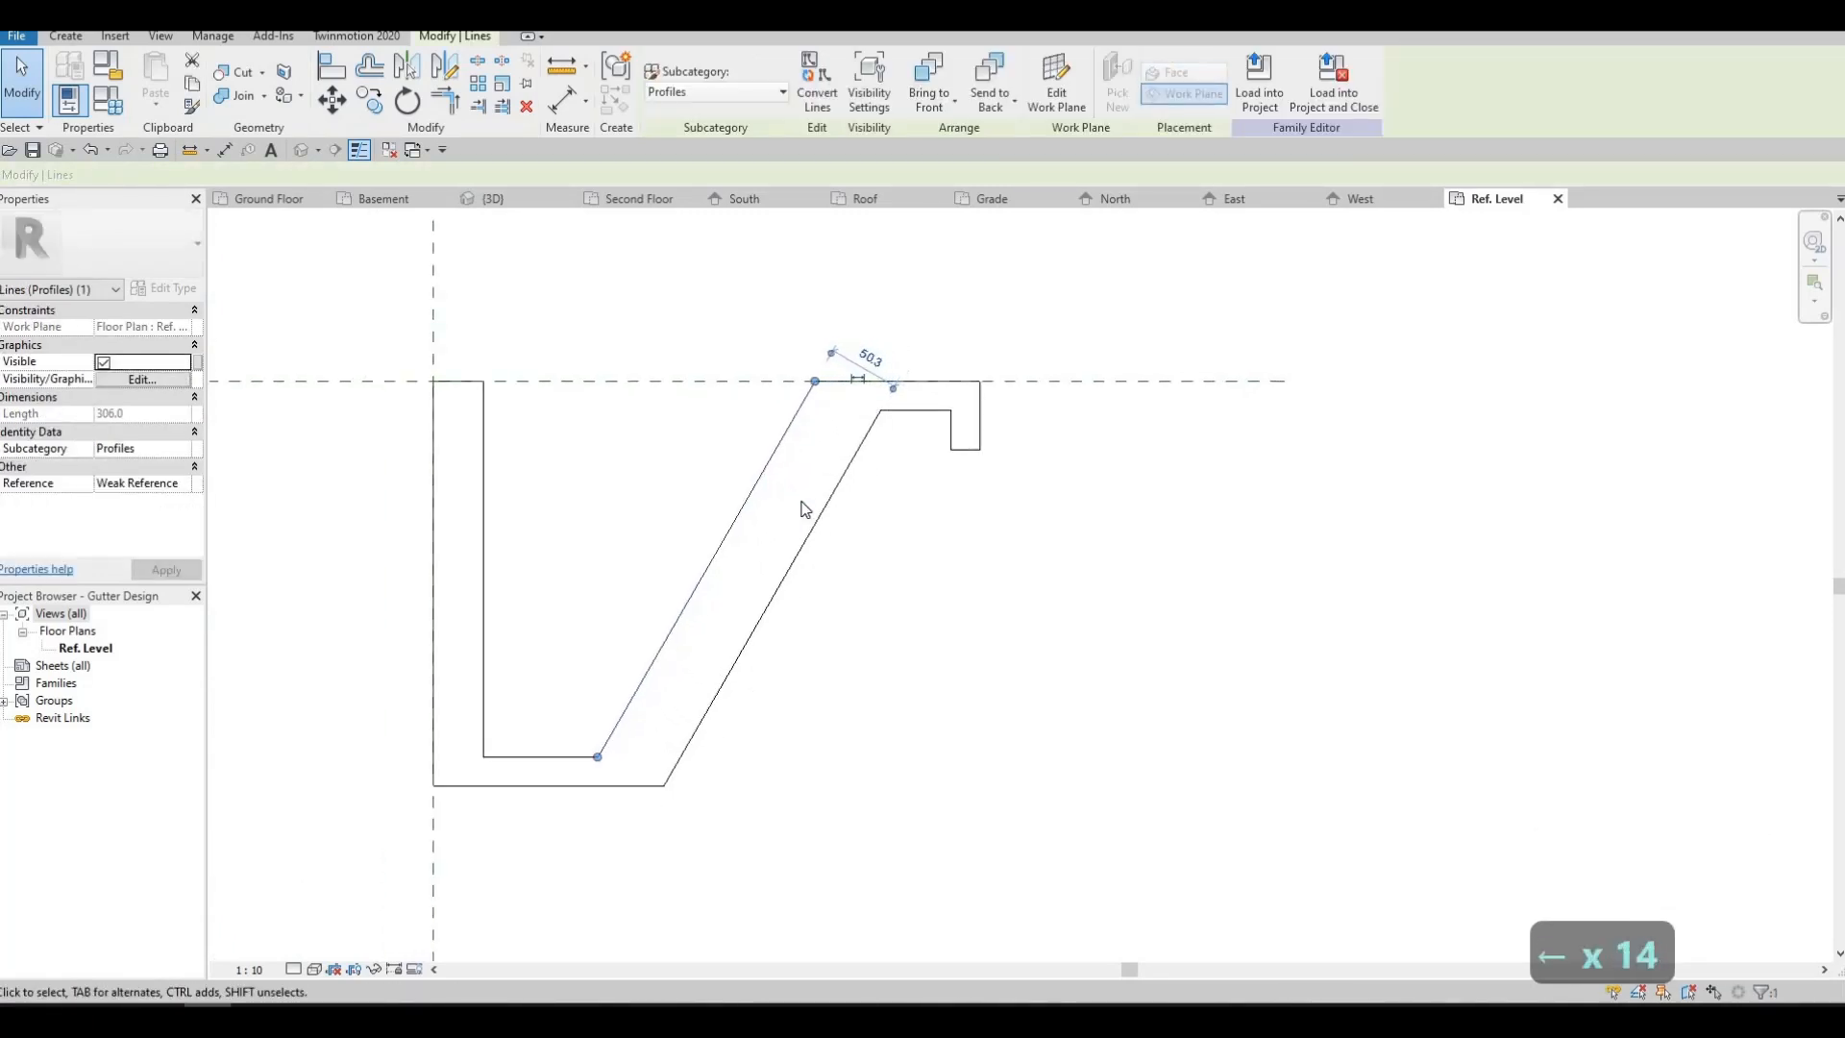
key("Left")
key("Left")
key("Left")
key("Left")
key("Escape")
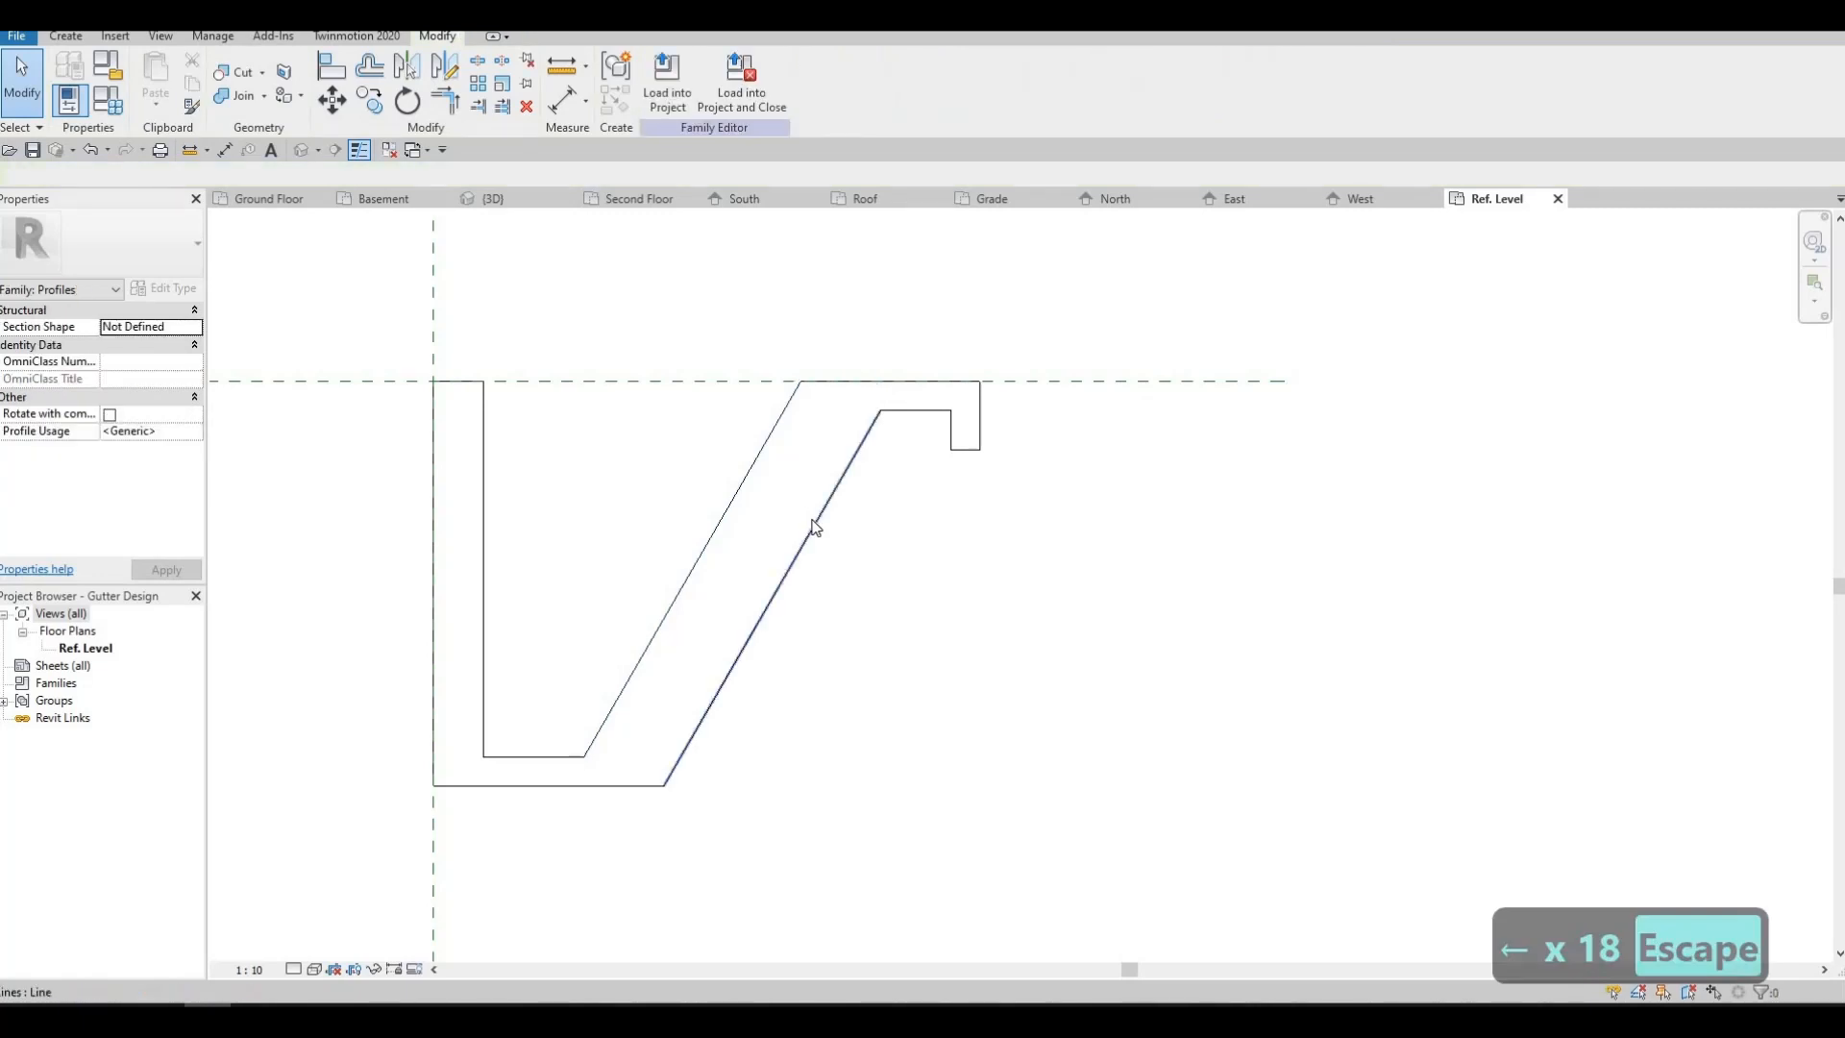
- Nudge the outer line of the gutter profile's sloped side toward the back wall until it runs close to the inner sloped line
left_click(814, 528)
key("Left")
key("Left")
key("Left")
key("Left")
key("Left")
key("Left")
key("Left")
key("Left")
key("Left")
key("Left")
key("Left")
key("Left")
key("Left")
key("Left")
key("Left")
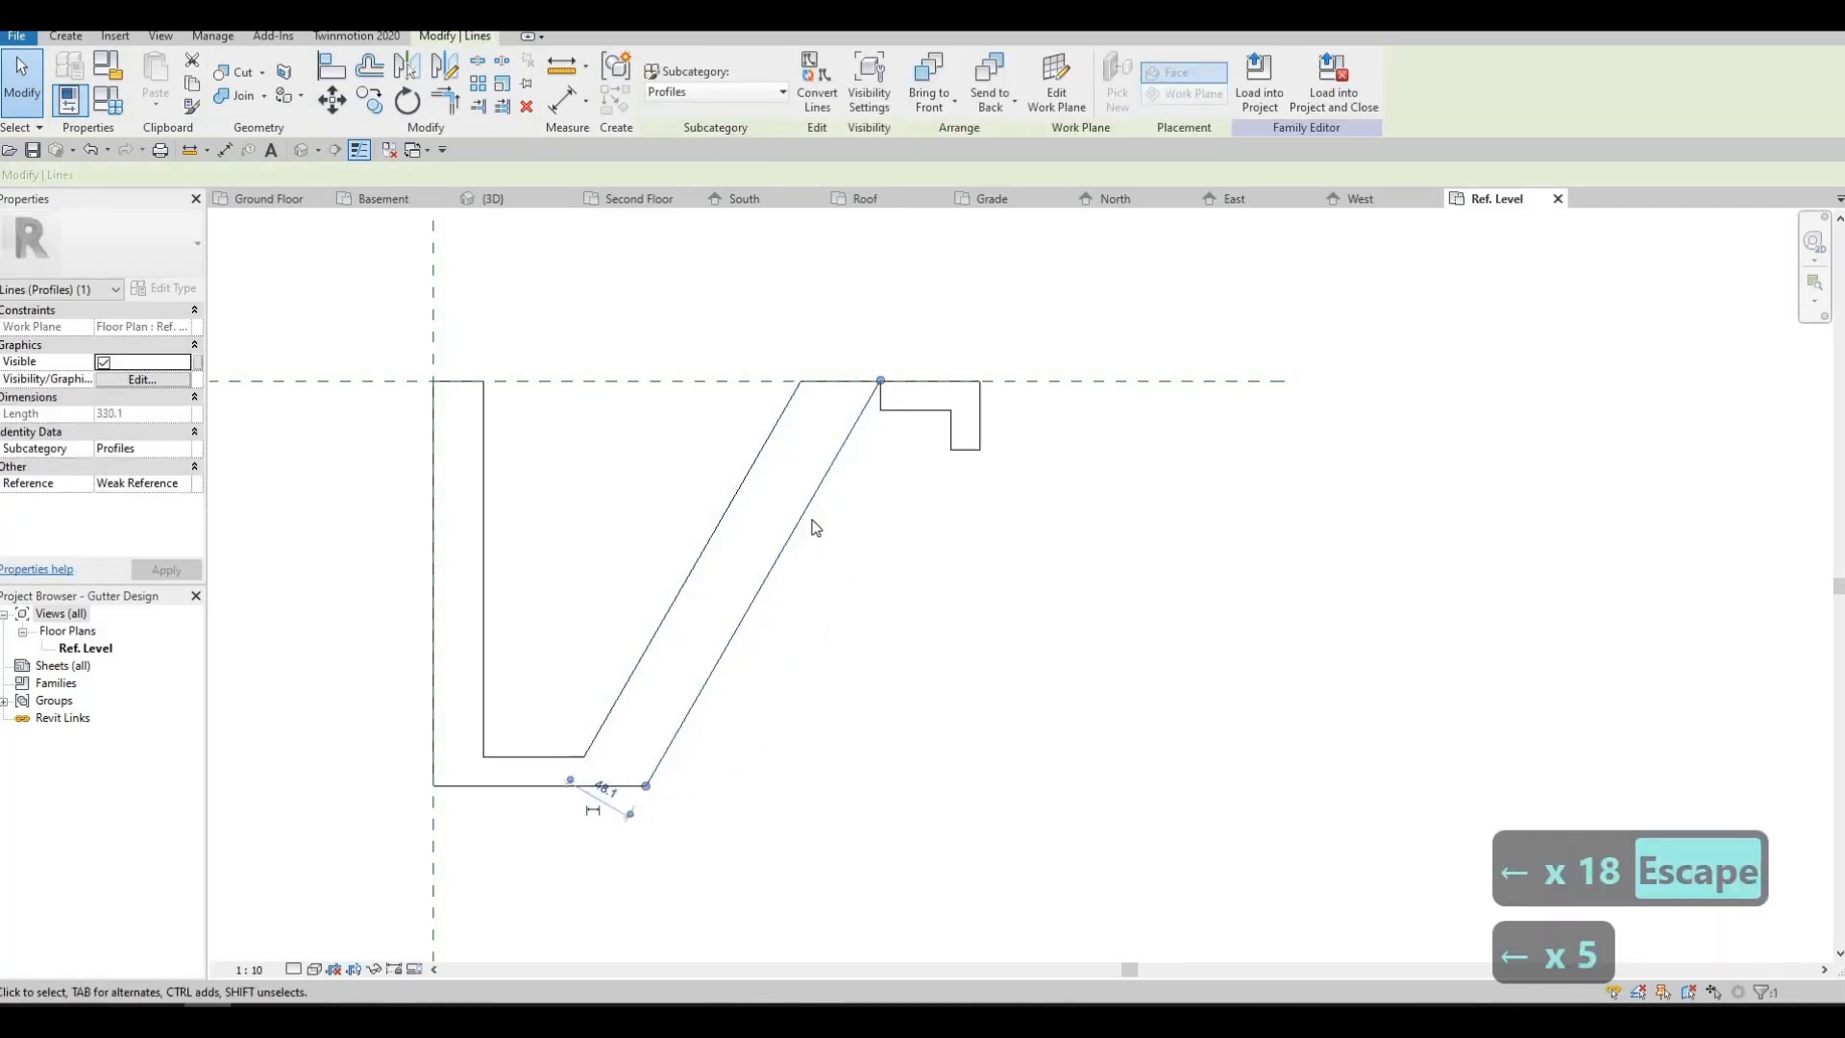
key("Left")
key("Left")
key("Left")
key("Left")
key("Left")
key("Left")
key("Left")
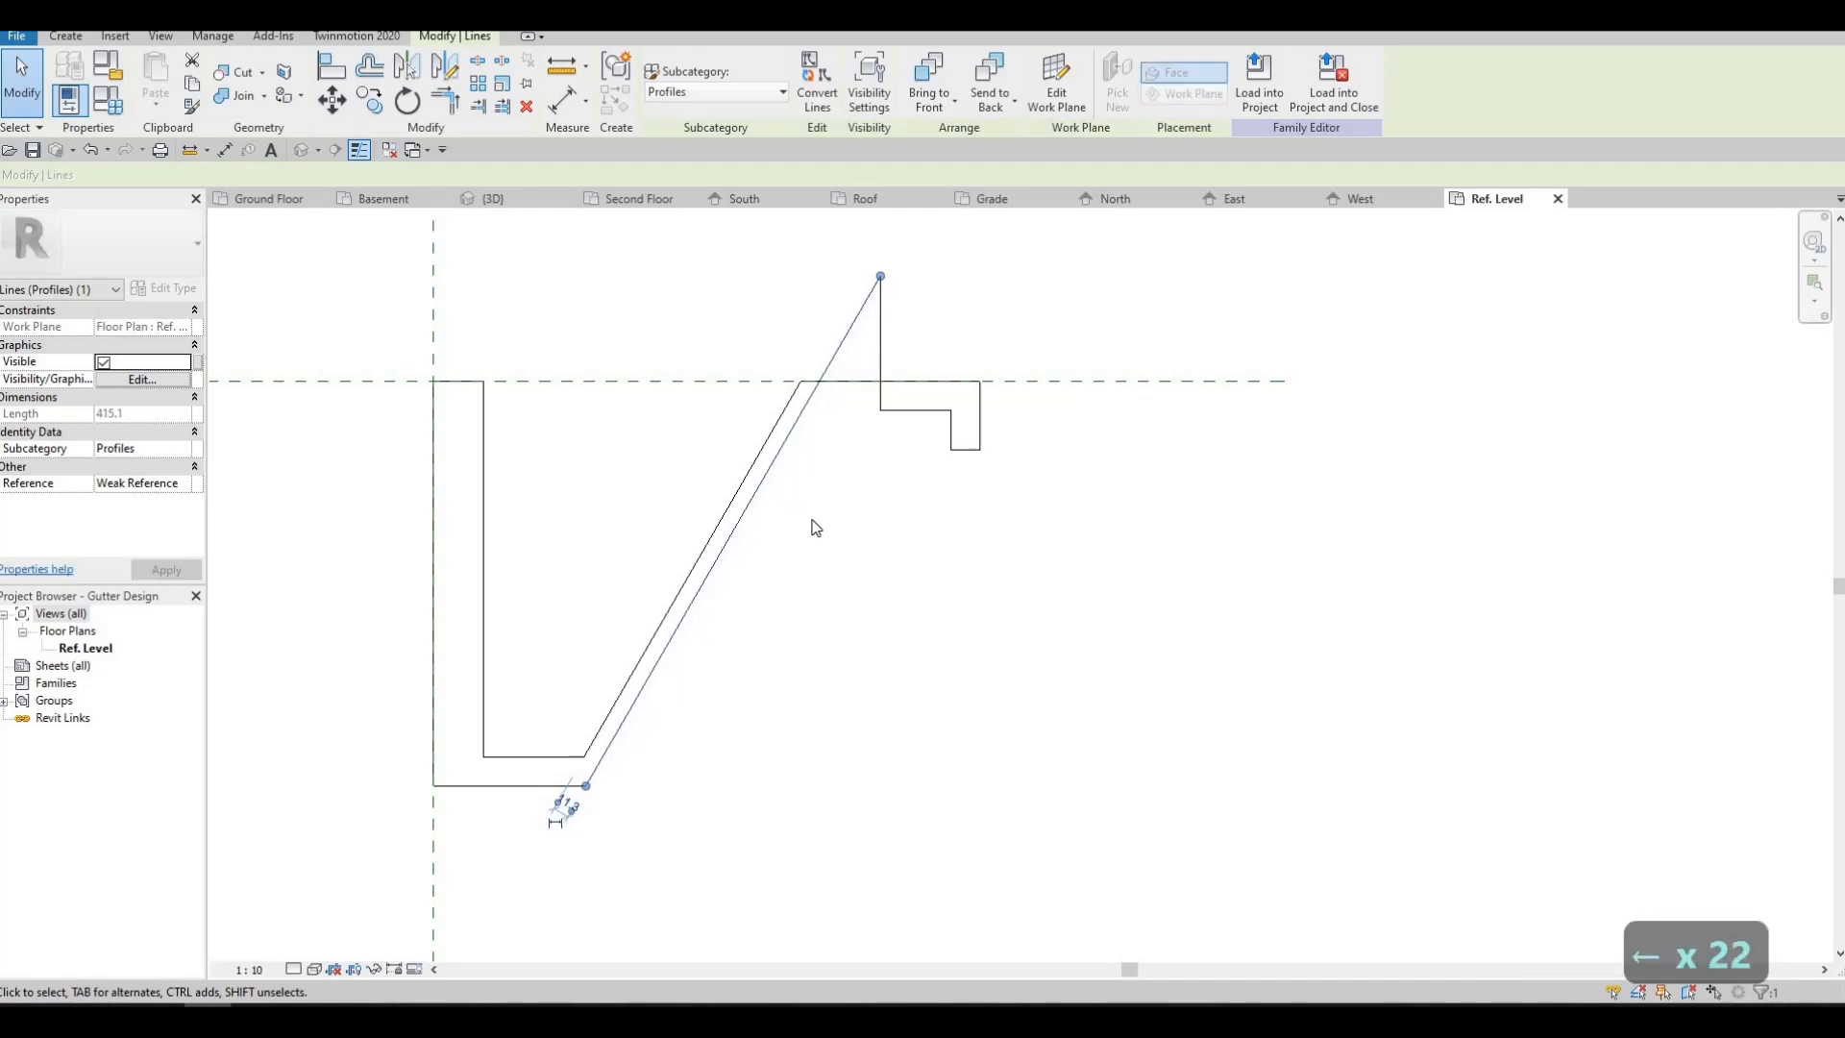
key("Escape")
key("Escape")
- Trim the outer sloped line to meet the underside of the top flange, and delete the leftover vertical line
key("t")
key("r")
left_click(776, 463)
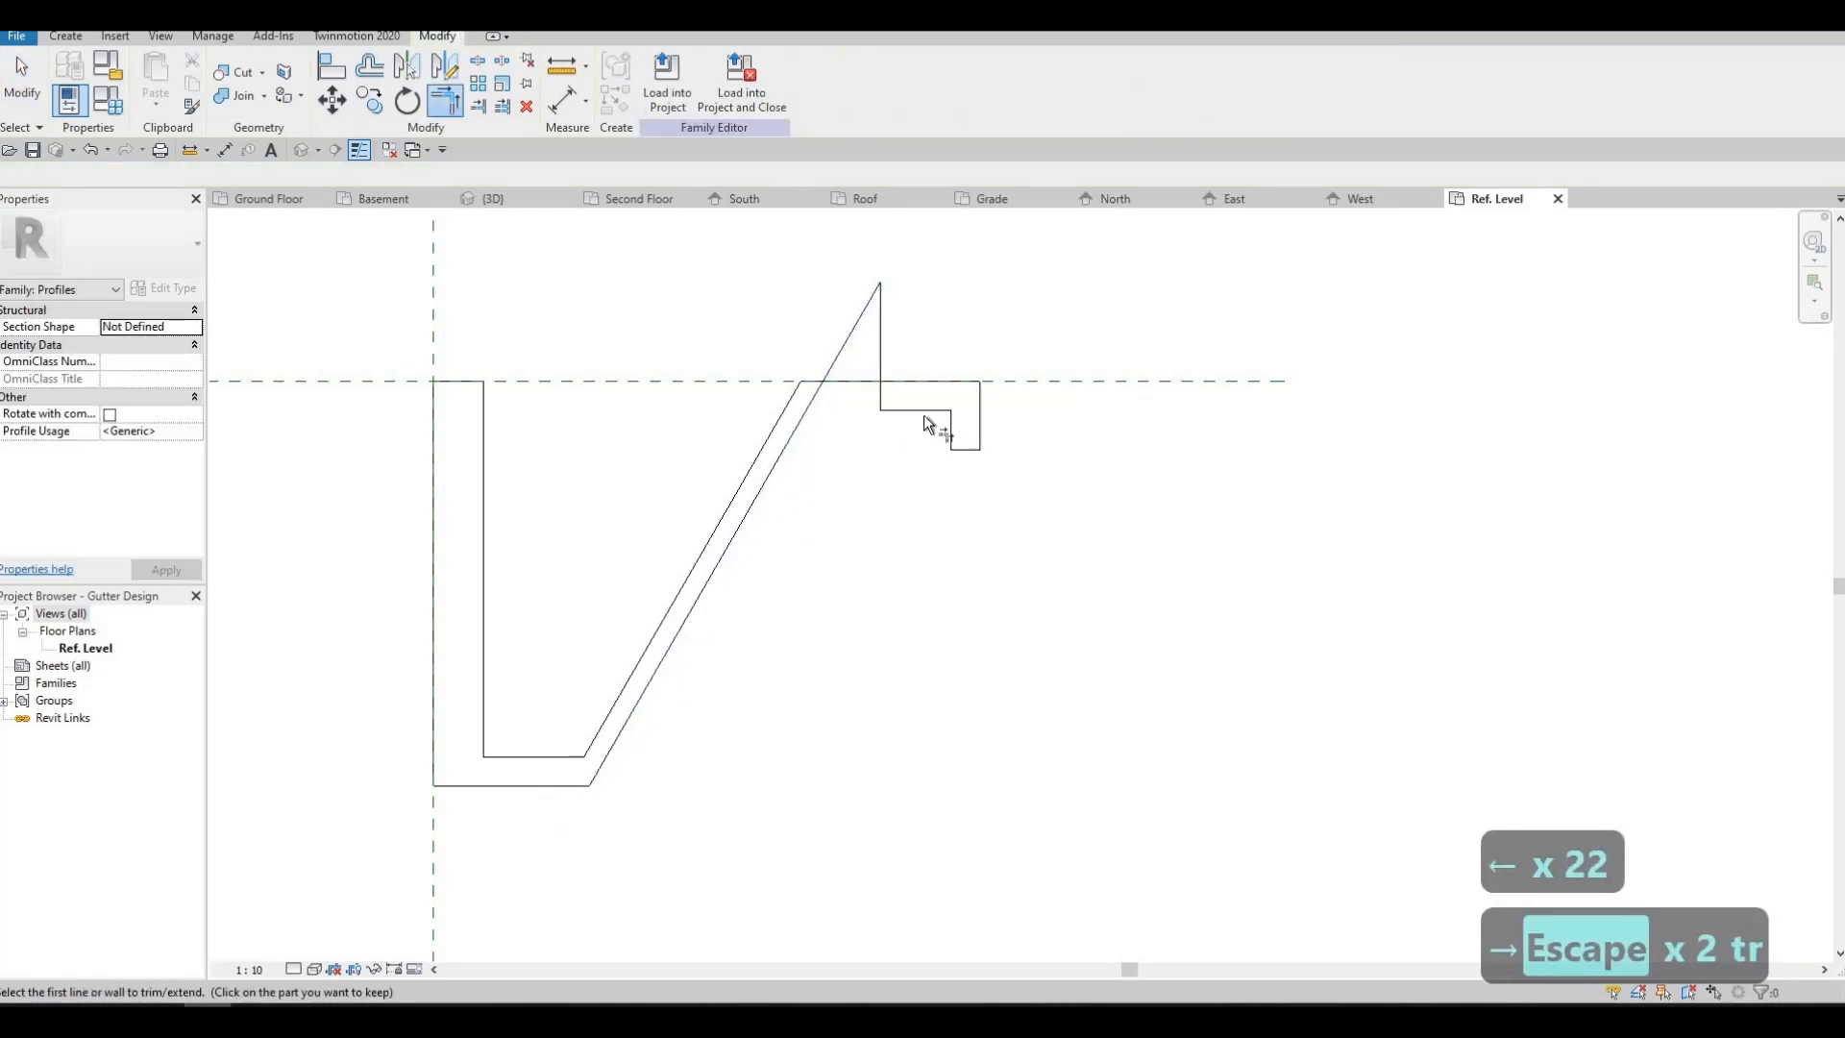
left_click(924, 414)
key("Escape")
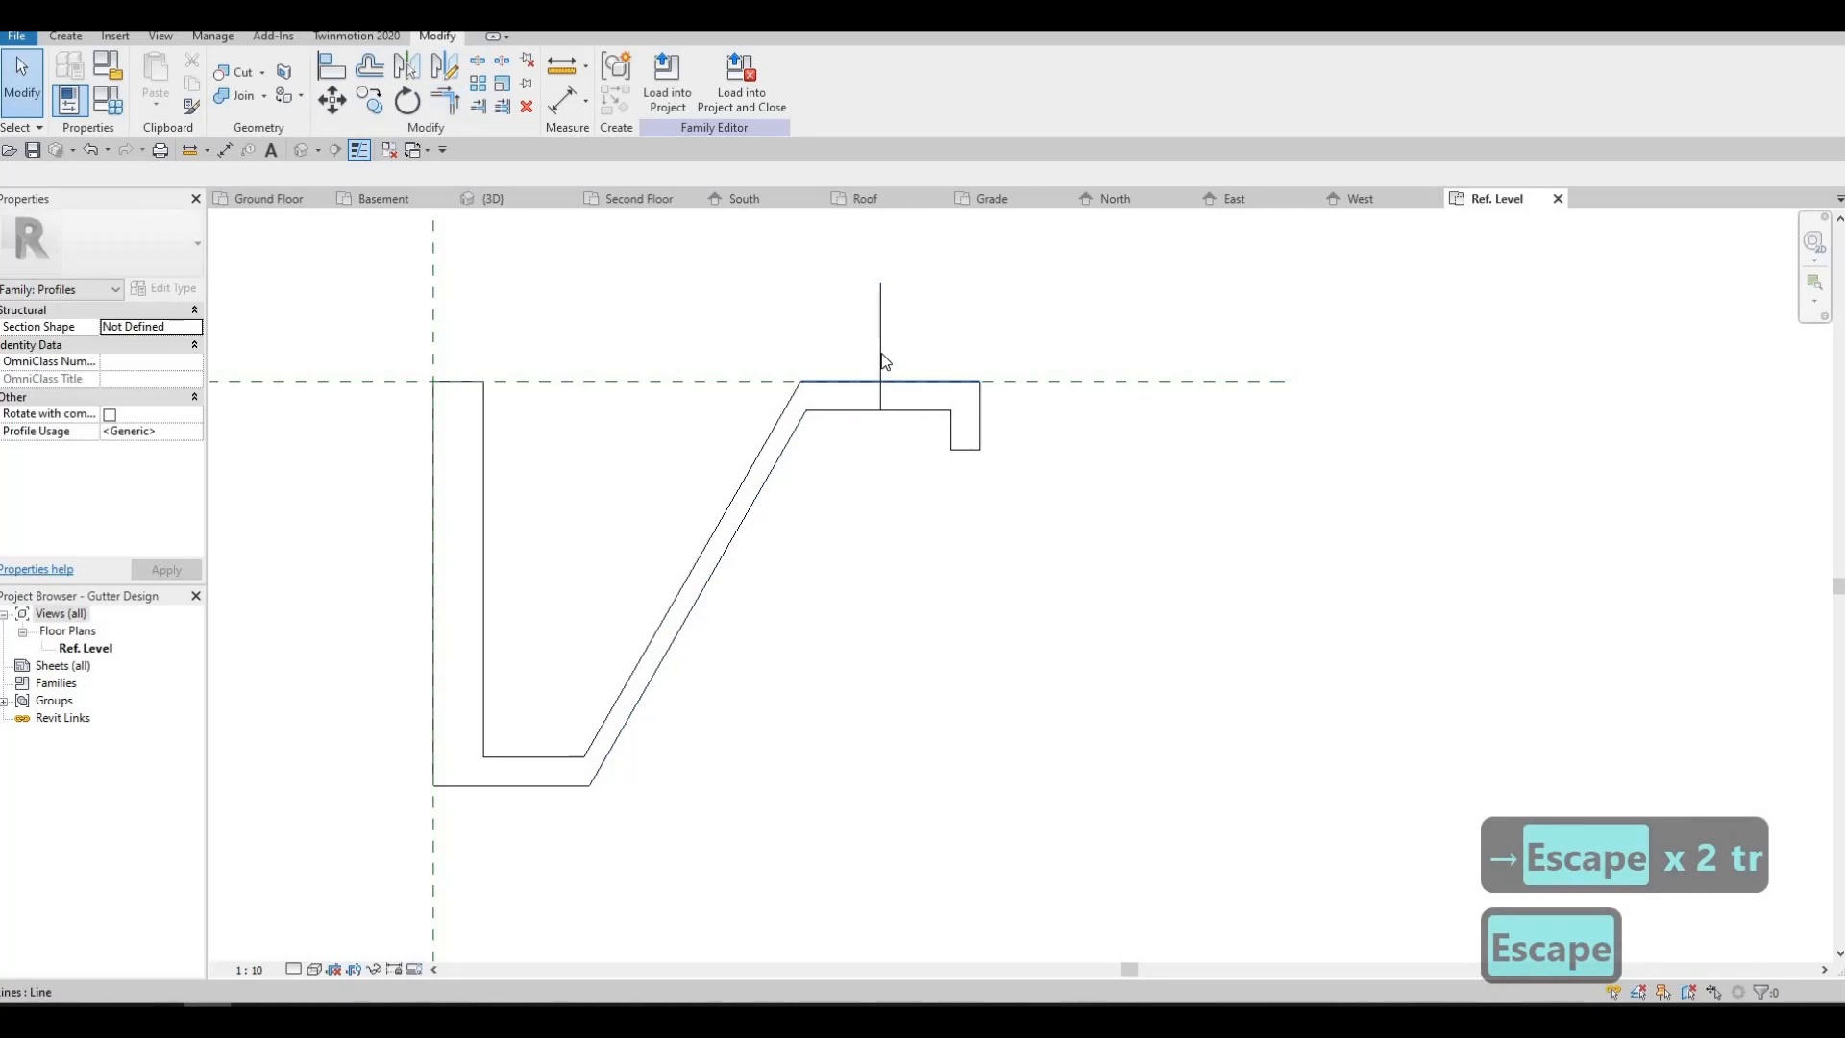
left_click(875, 354)
key("Delete")
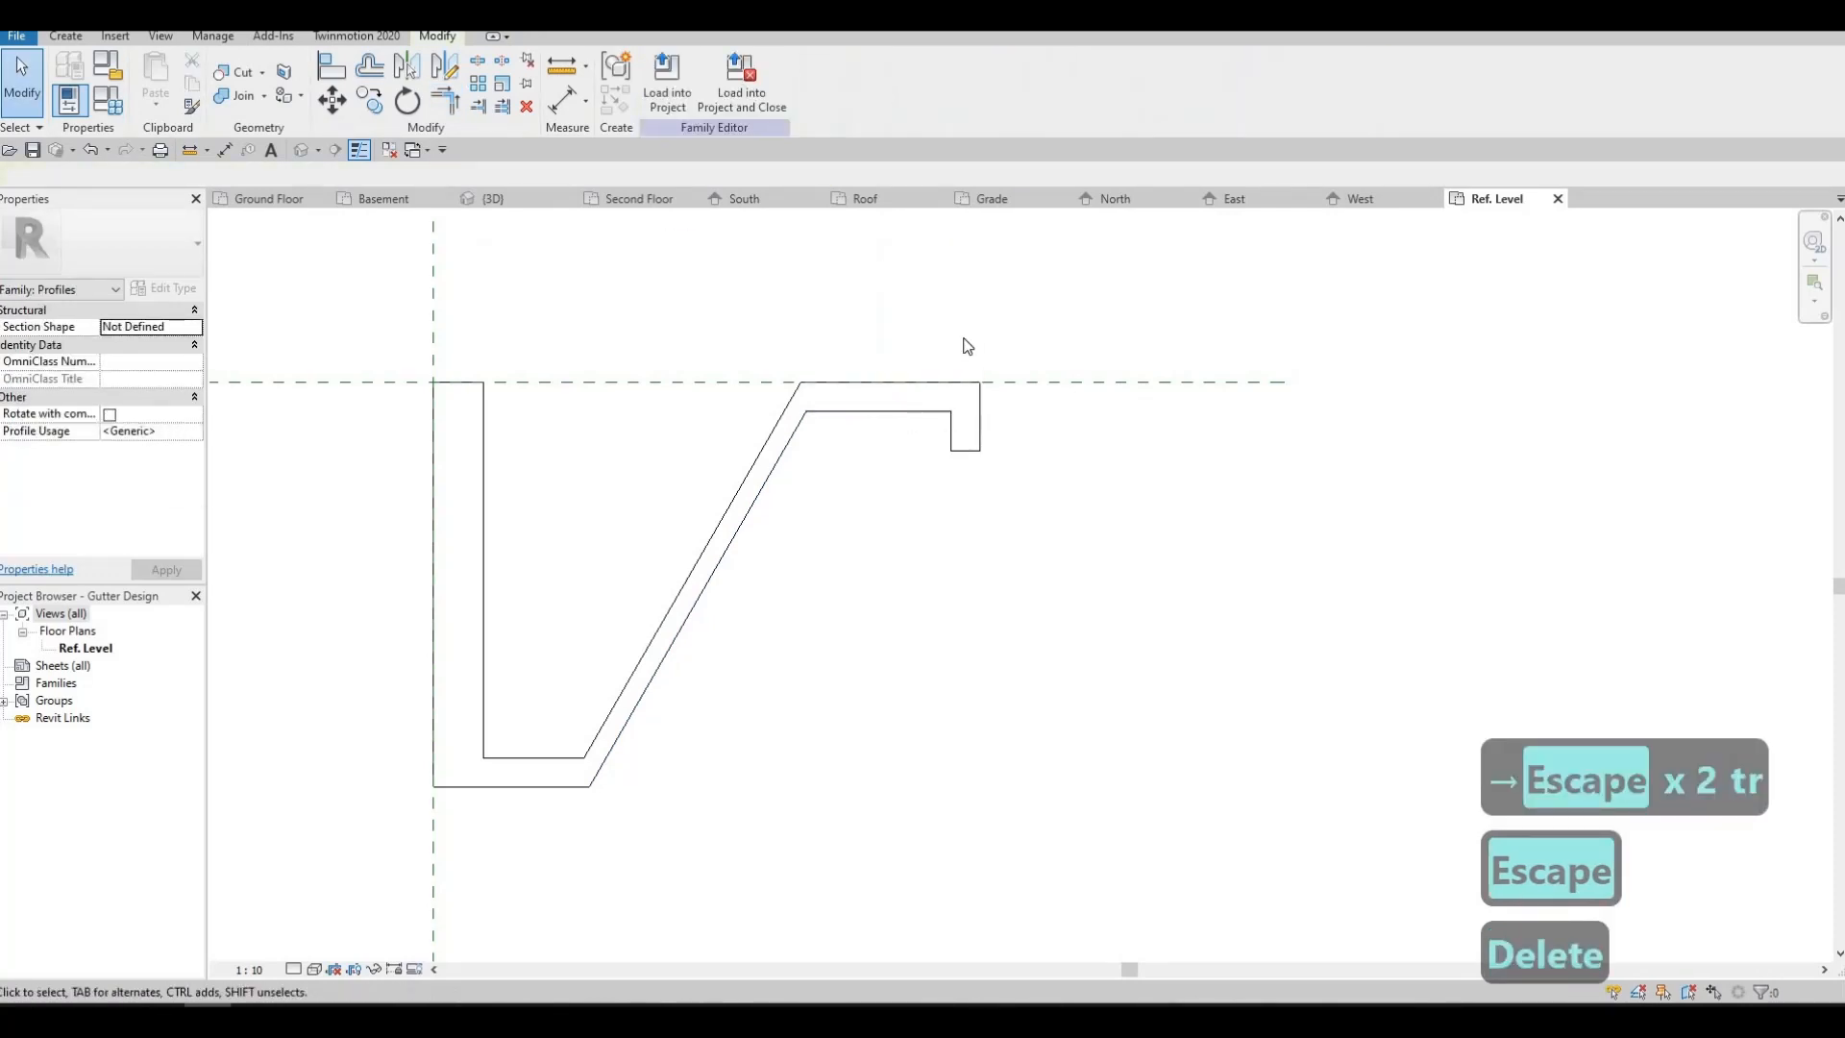
key("Escape")
- Move the three outer lip lines together toward the sloped side, shortening the top flange's underside to about 47 mm
left_click_drag(876, 311, 1051, 567)
key("Left")
key("Left")
key("Left")
key("Left")
key("Left")
key("Left")
key("Left")
key("Left")
key("Left")
key("Left")
key("Left")
key("Left")
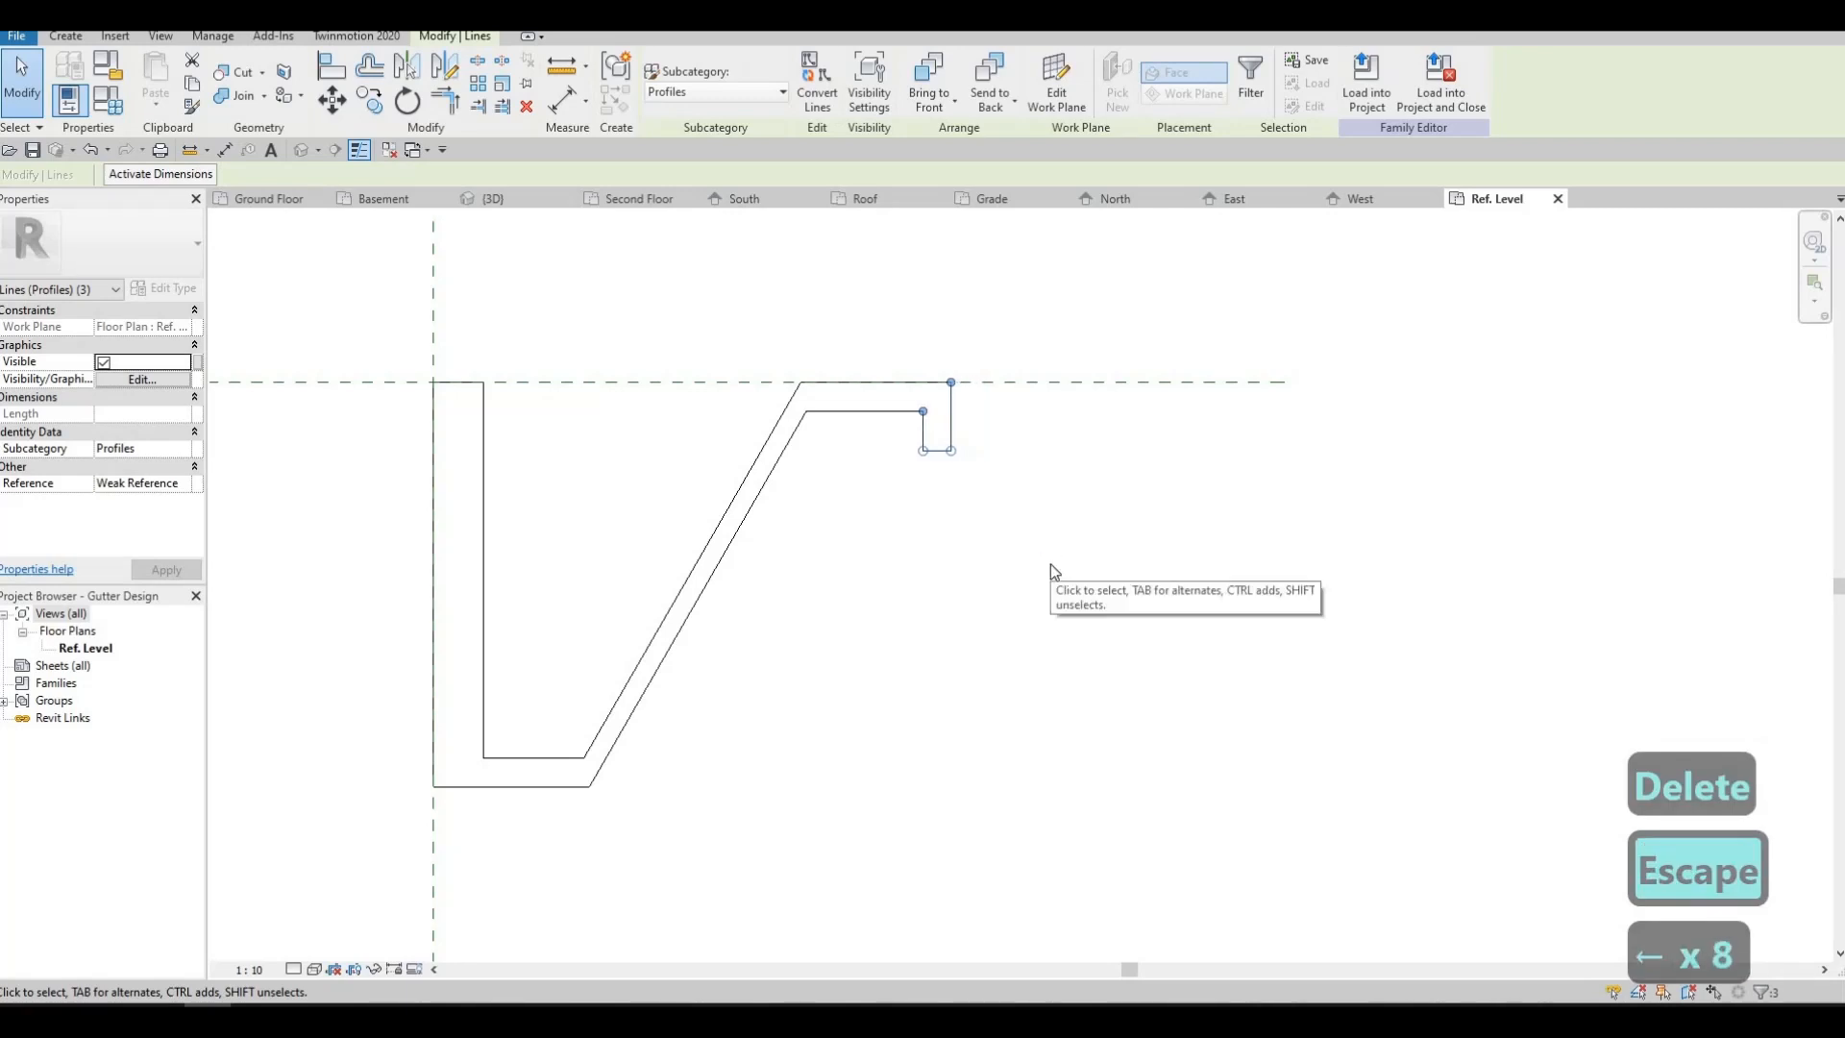
key("Left")
key("Left")
key("Left")
key("Left")
key("Left")
key("Left")
key("Left")
key("Left")
key("Left")
key("Left")
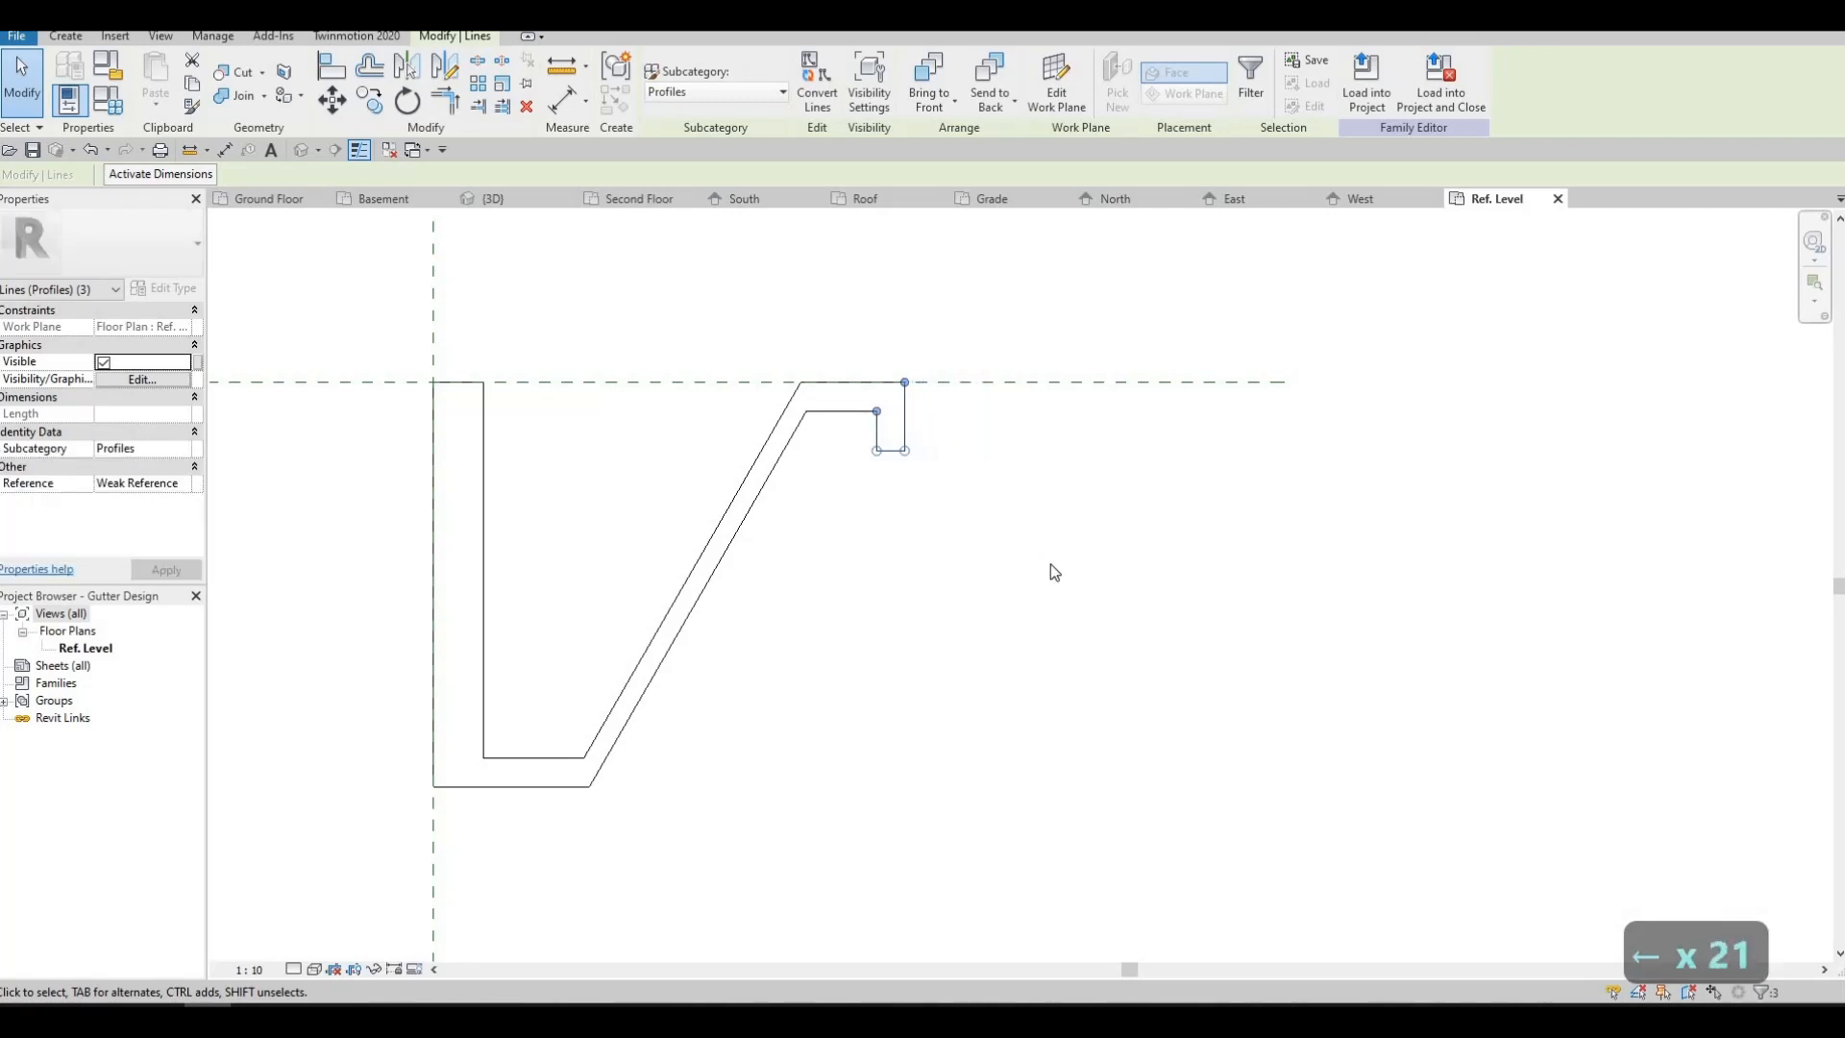
key("Escape")
key("Escape")
- Set the thickness of the gutter profile's vertical back wall to 20 mm
left_click(485, 519)
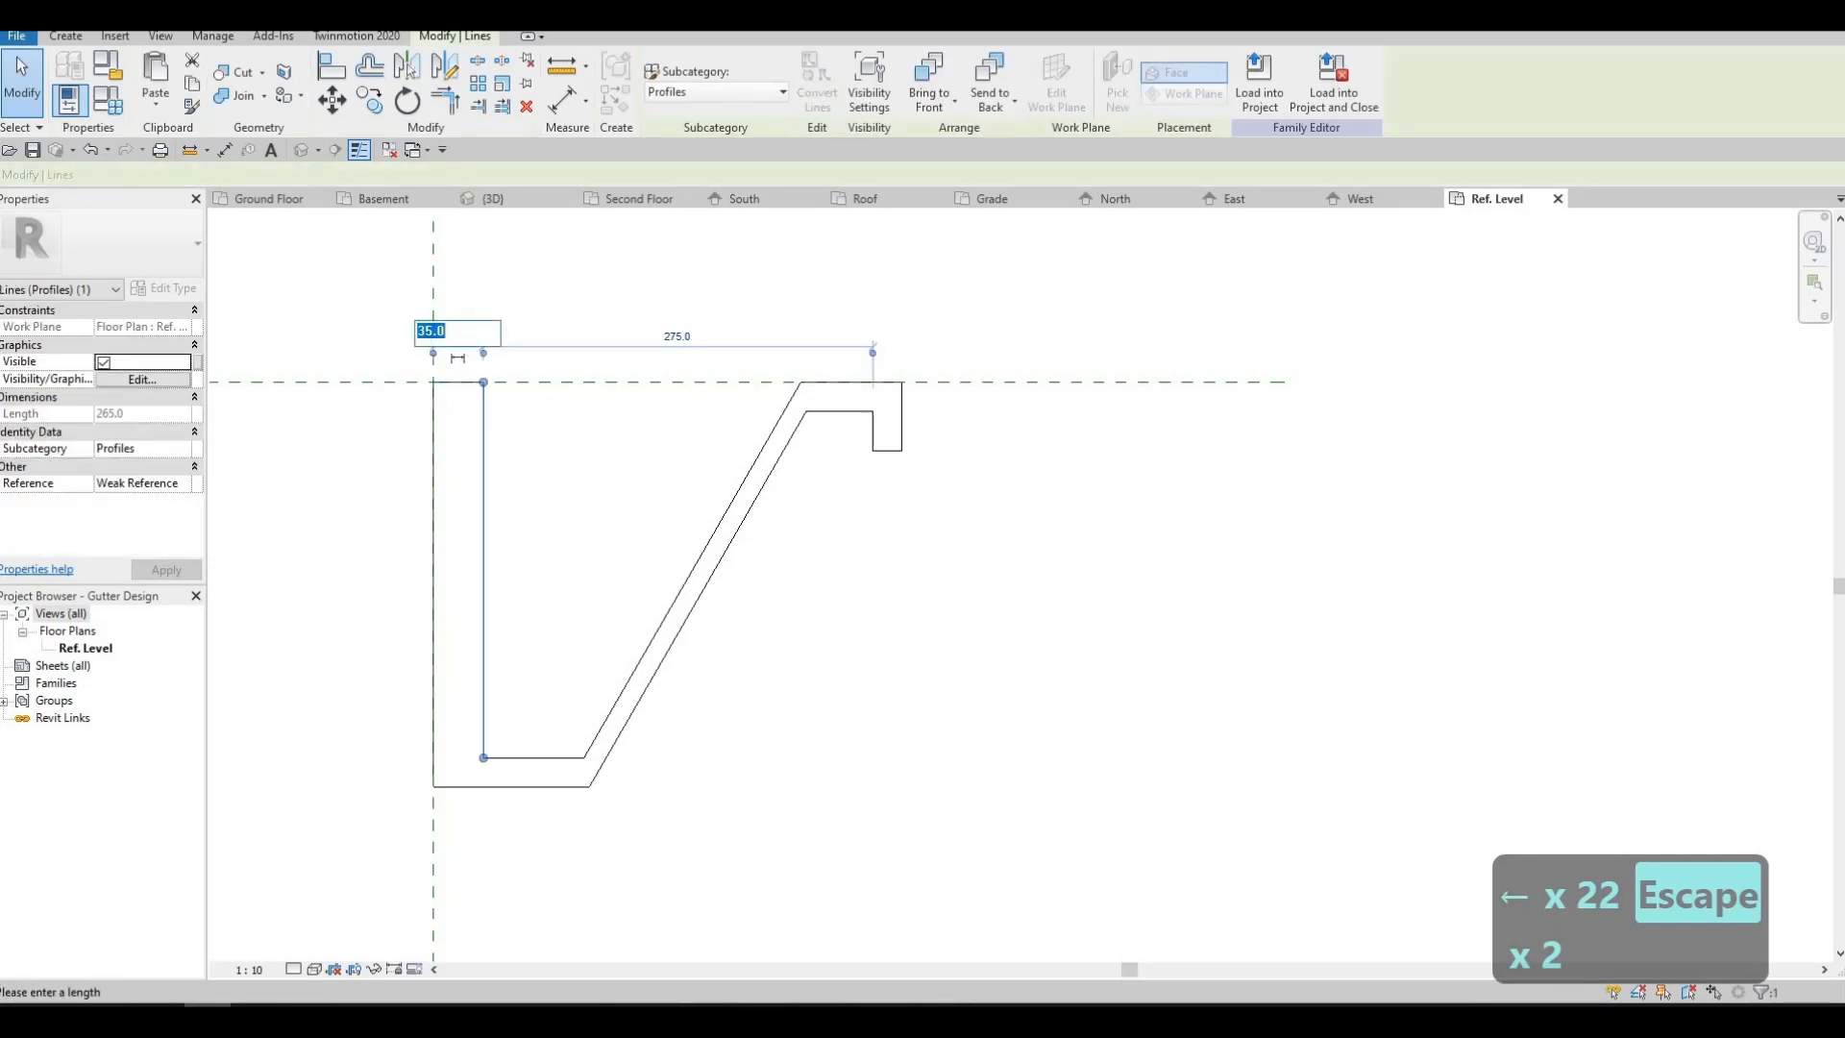
type("20")
key("Return")
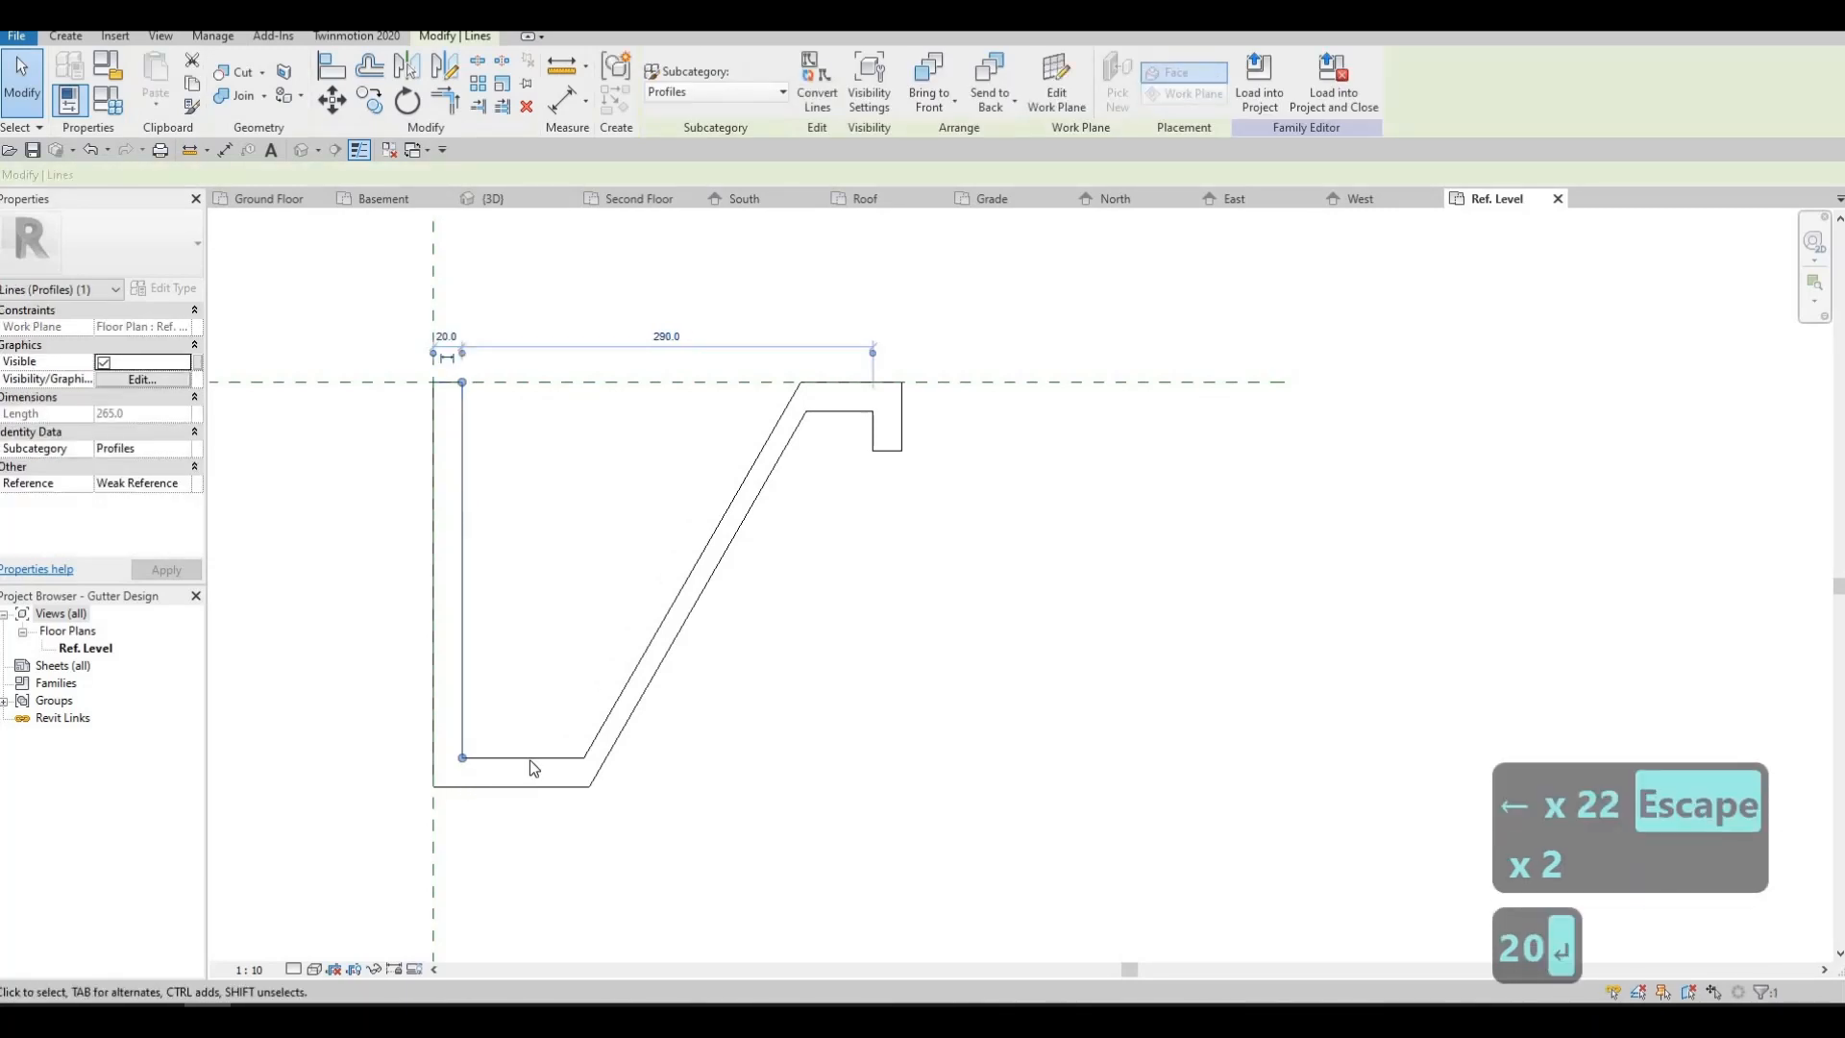
key("Escape")
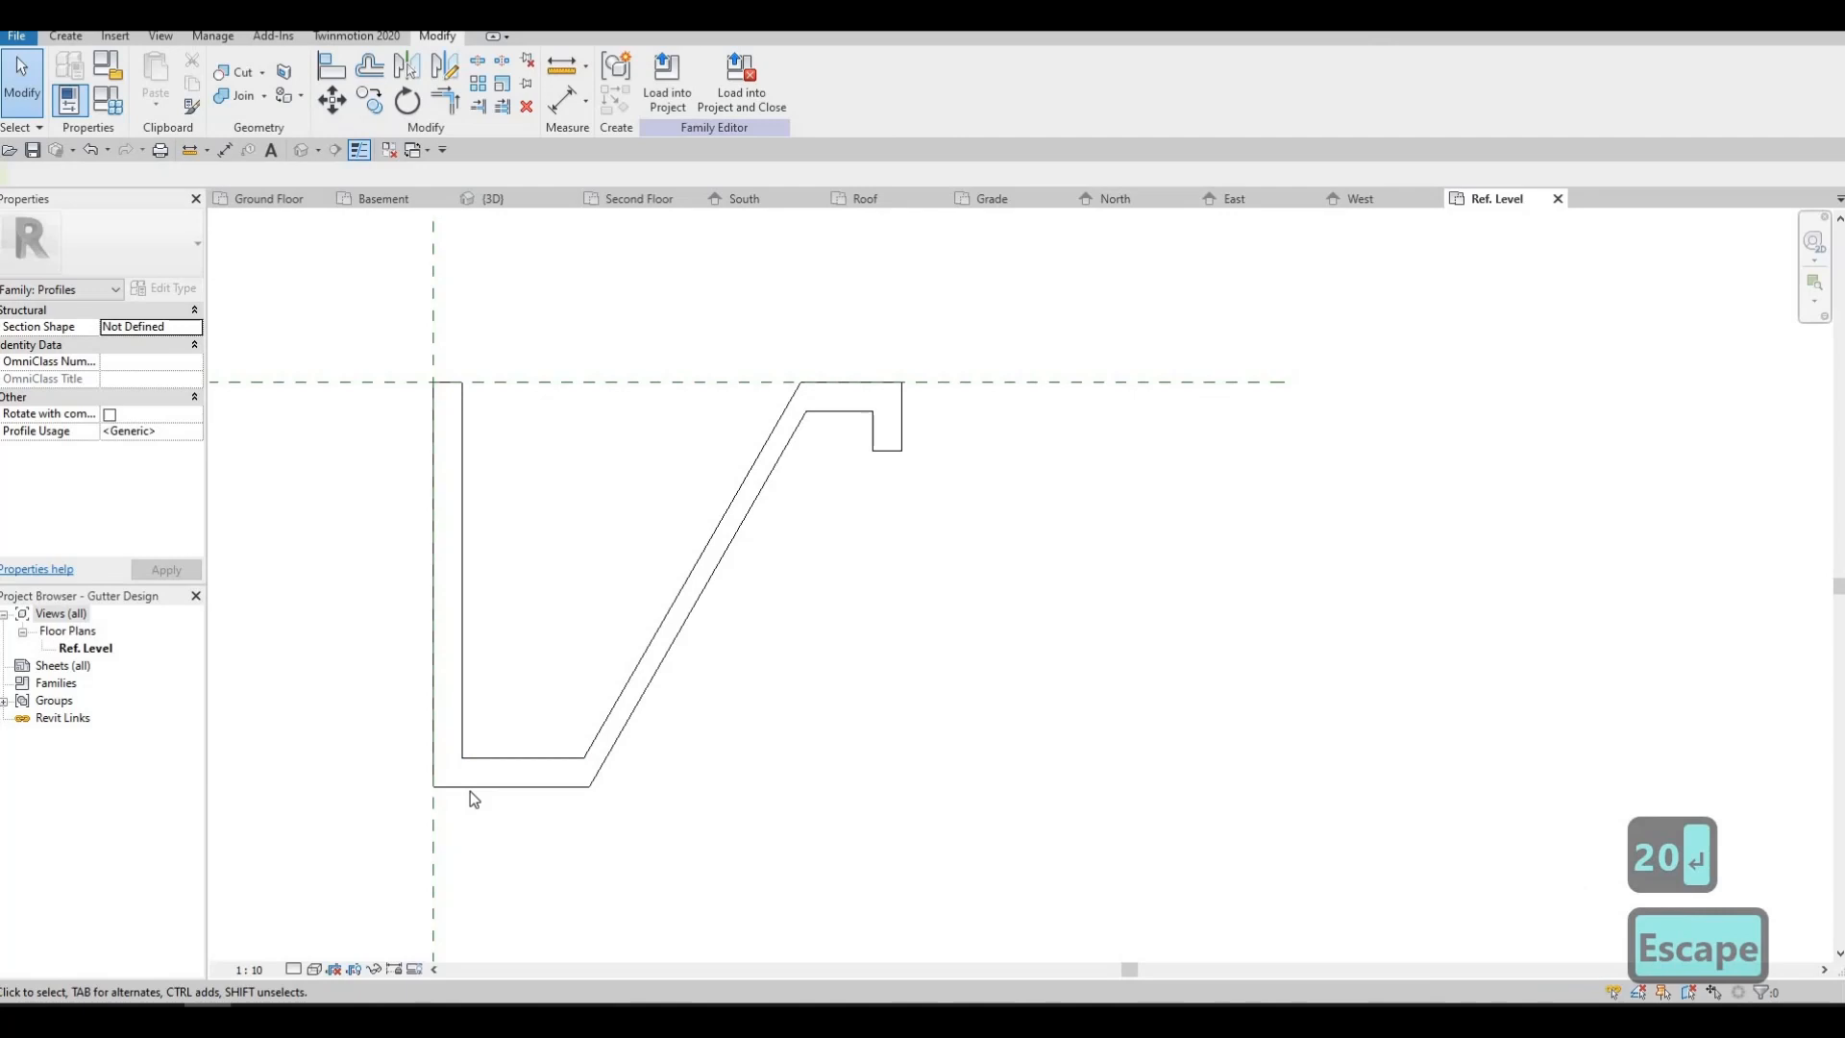
- Check the dimensions of the gutter profile's back wall, overall depth and top flange thickness
left_click(433, 706)
key("Escape")
left_click(432, 656)
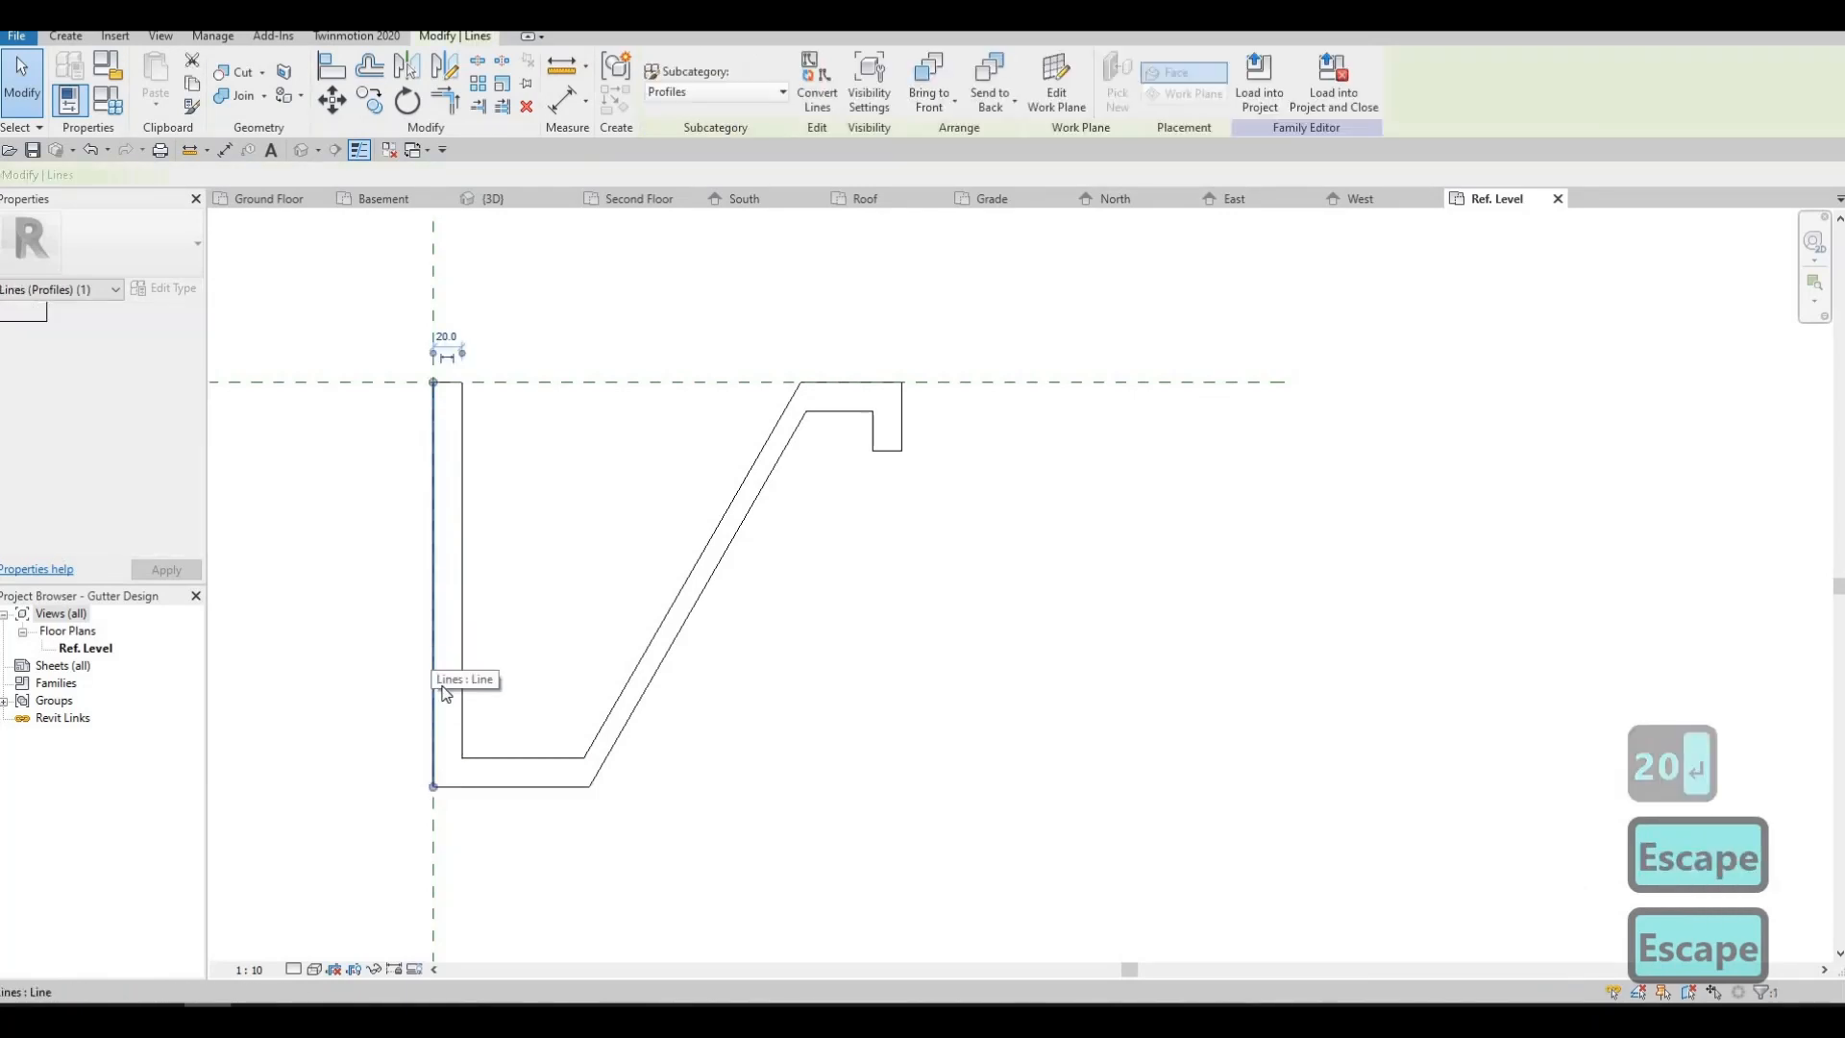
key("Escape")
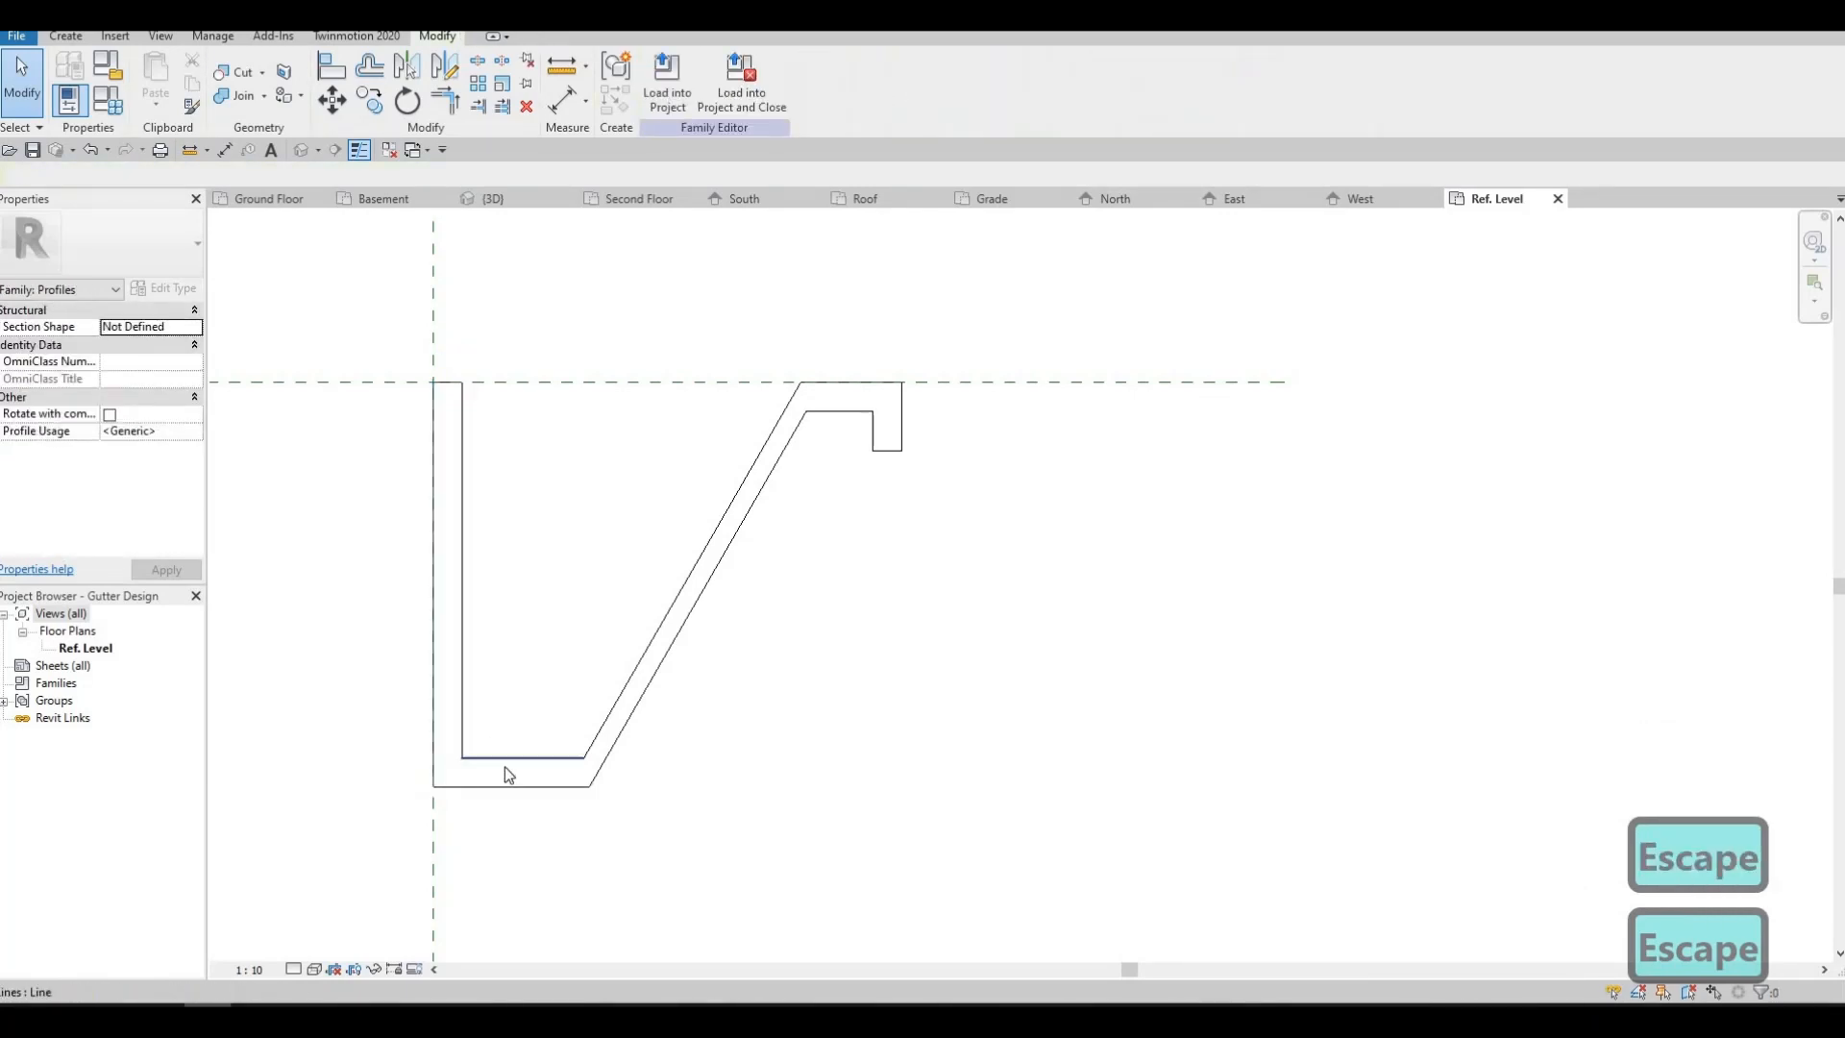
left_click(506, 786)
left_click_drag(459, 463, 488, 382)
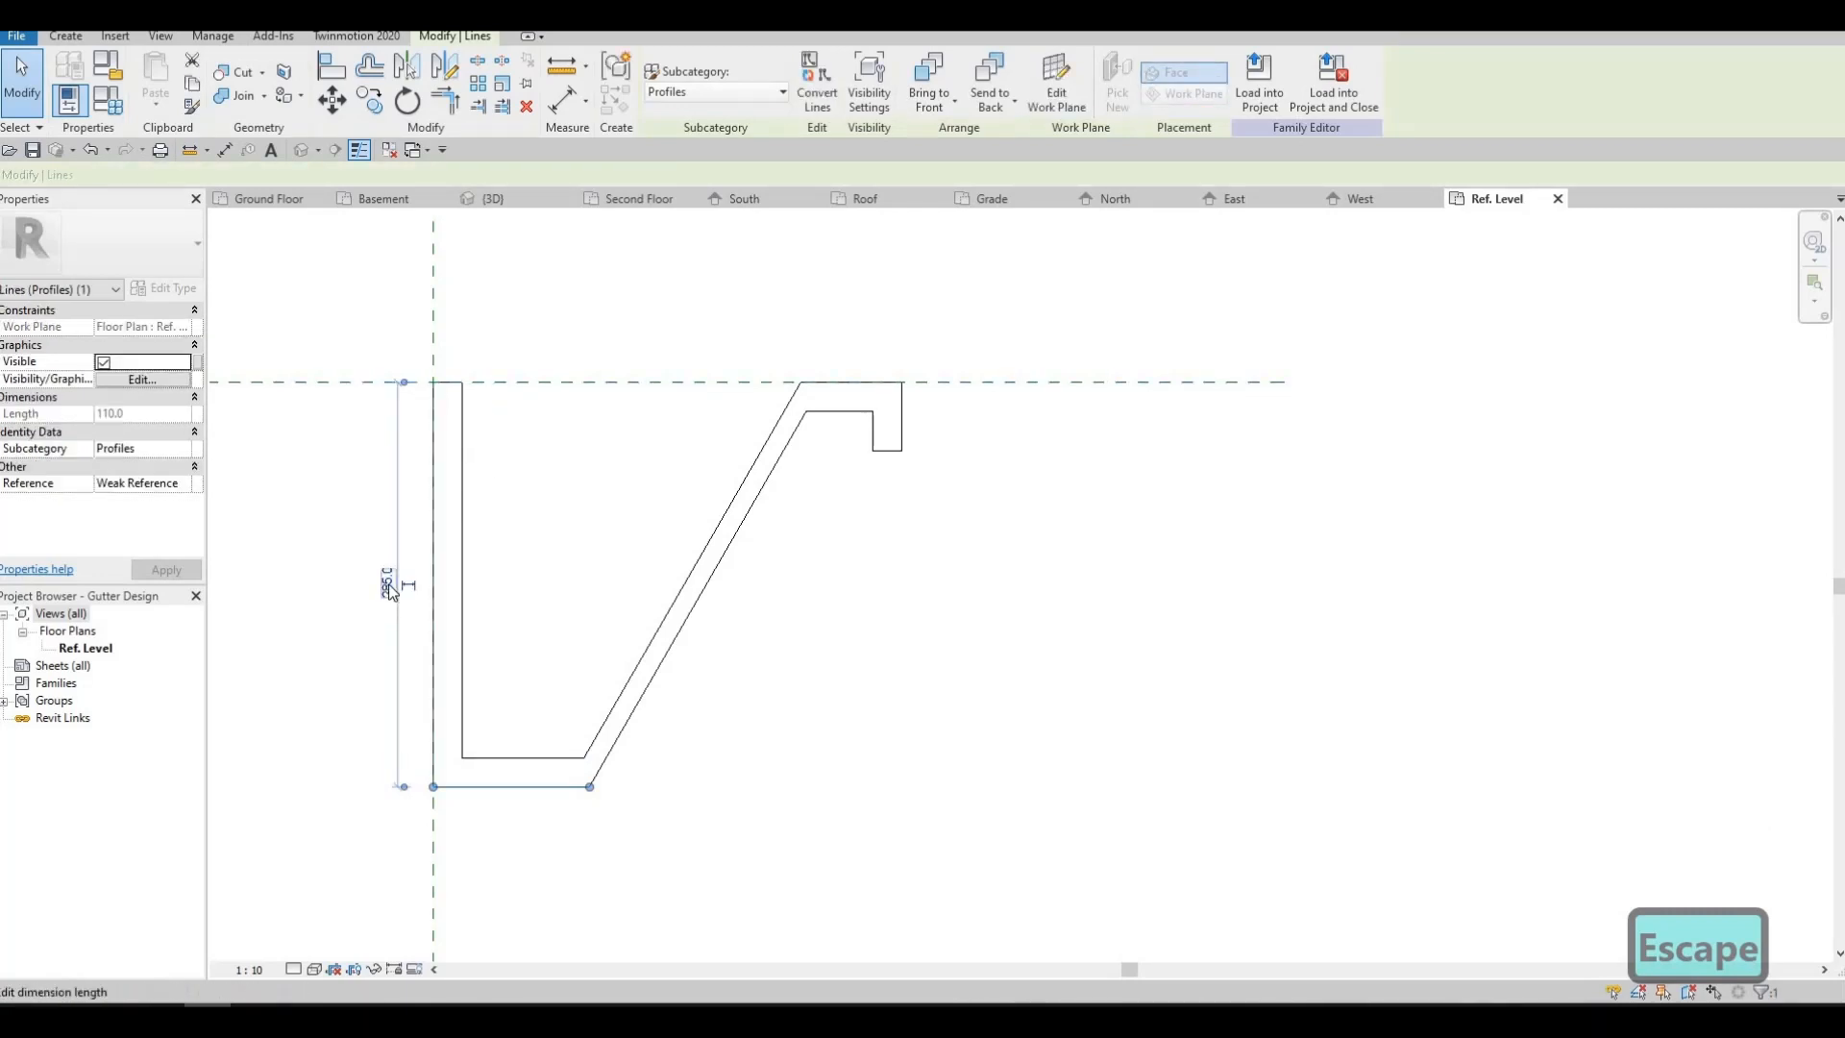
key("Escape")
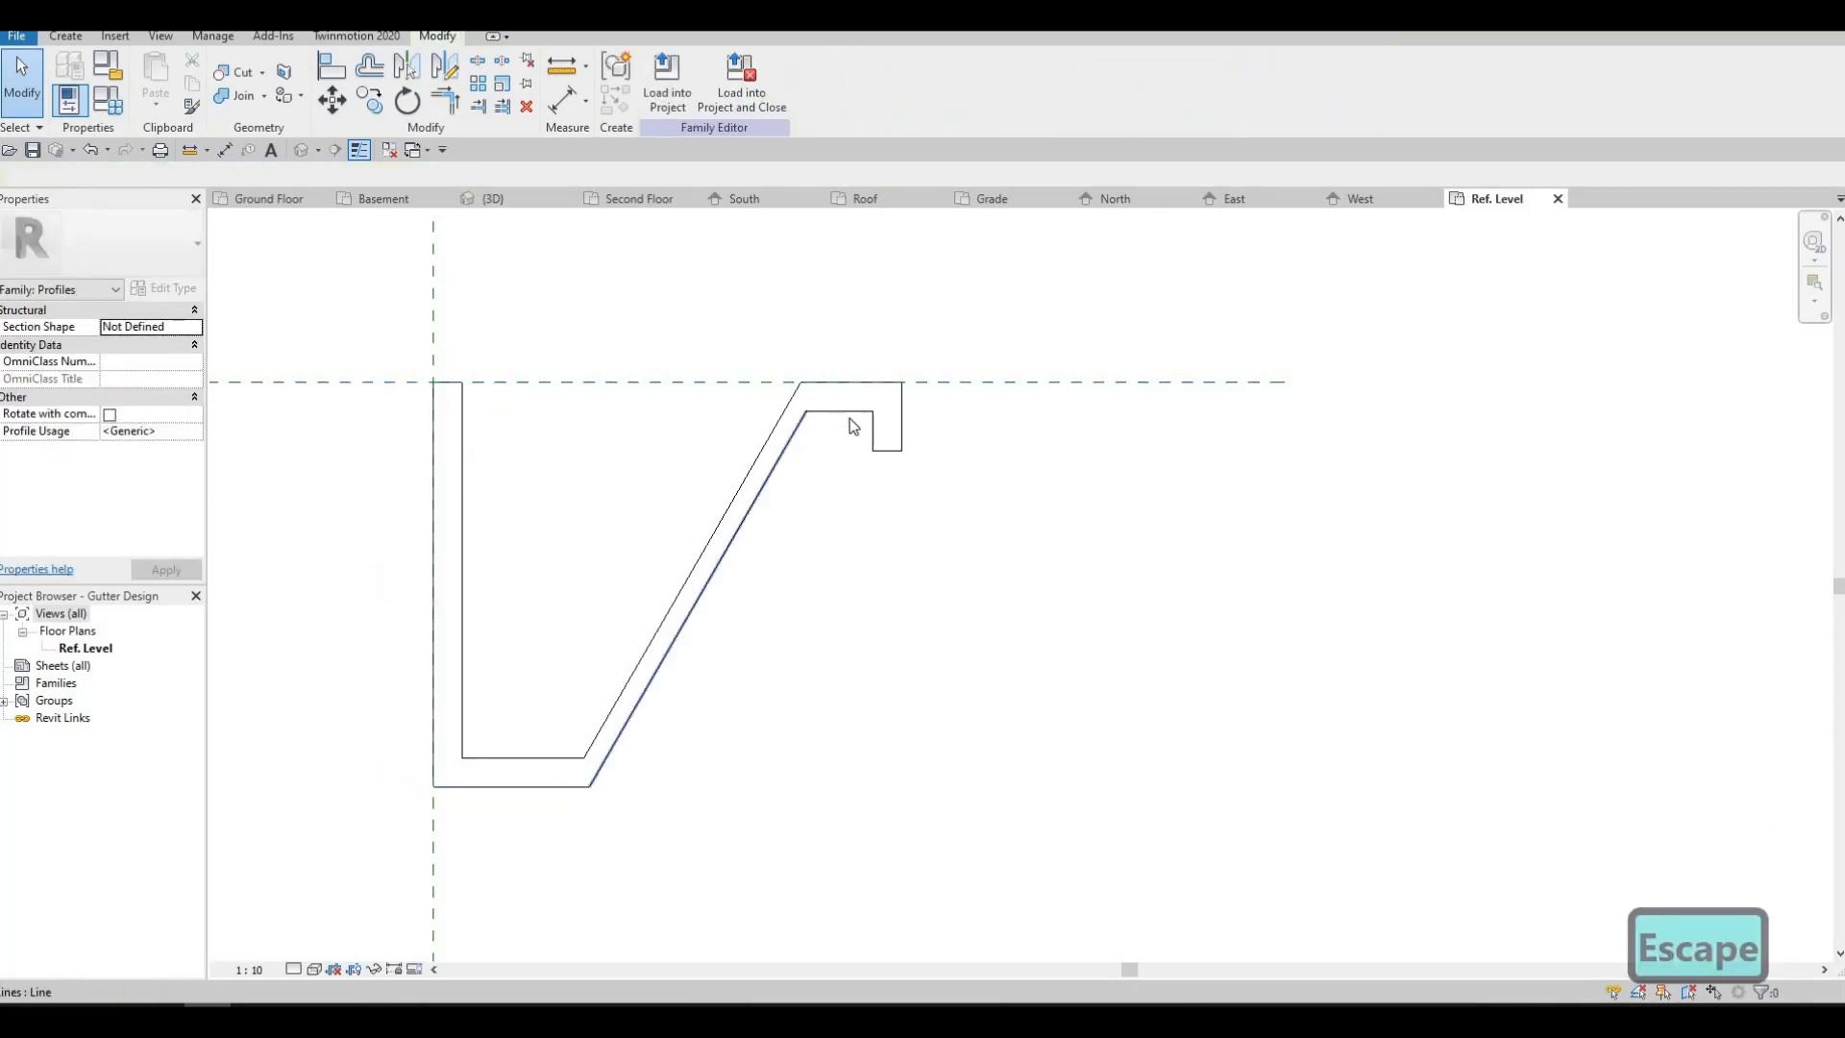
left_click(762, 404)
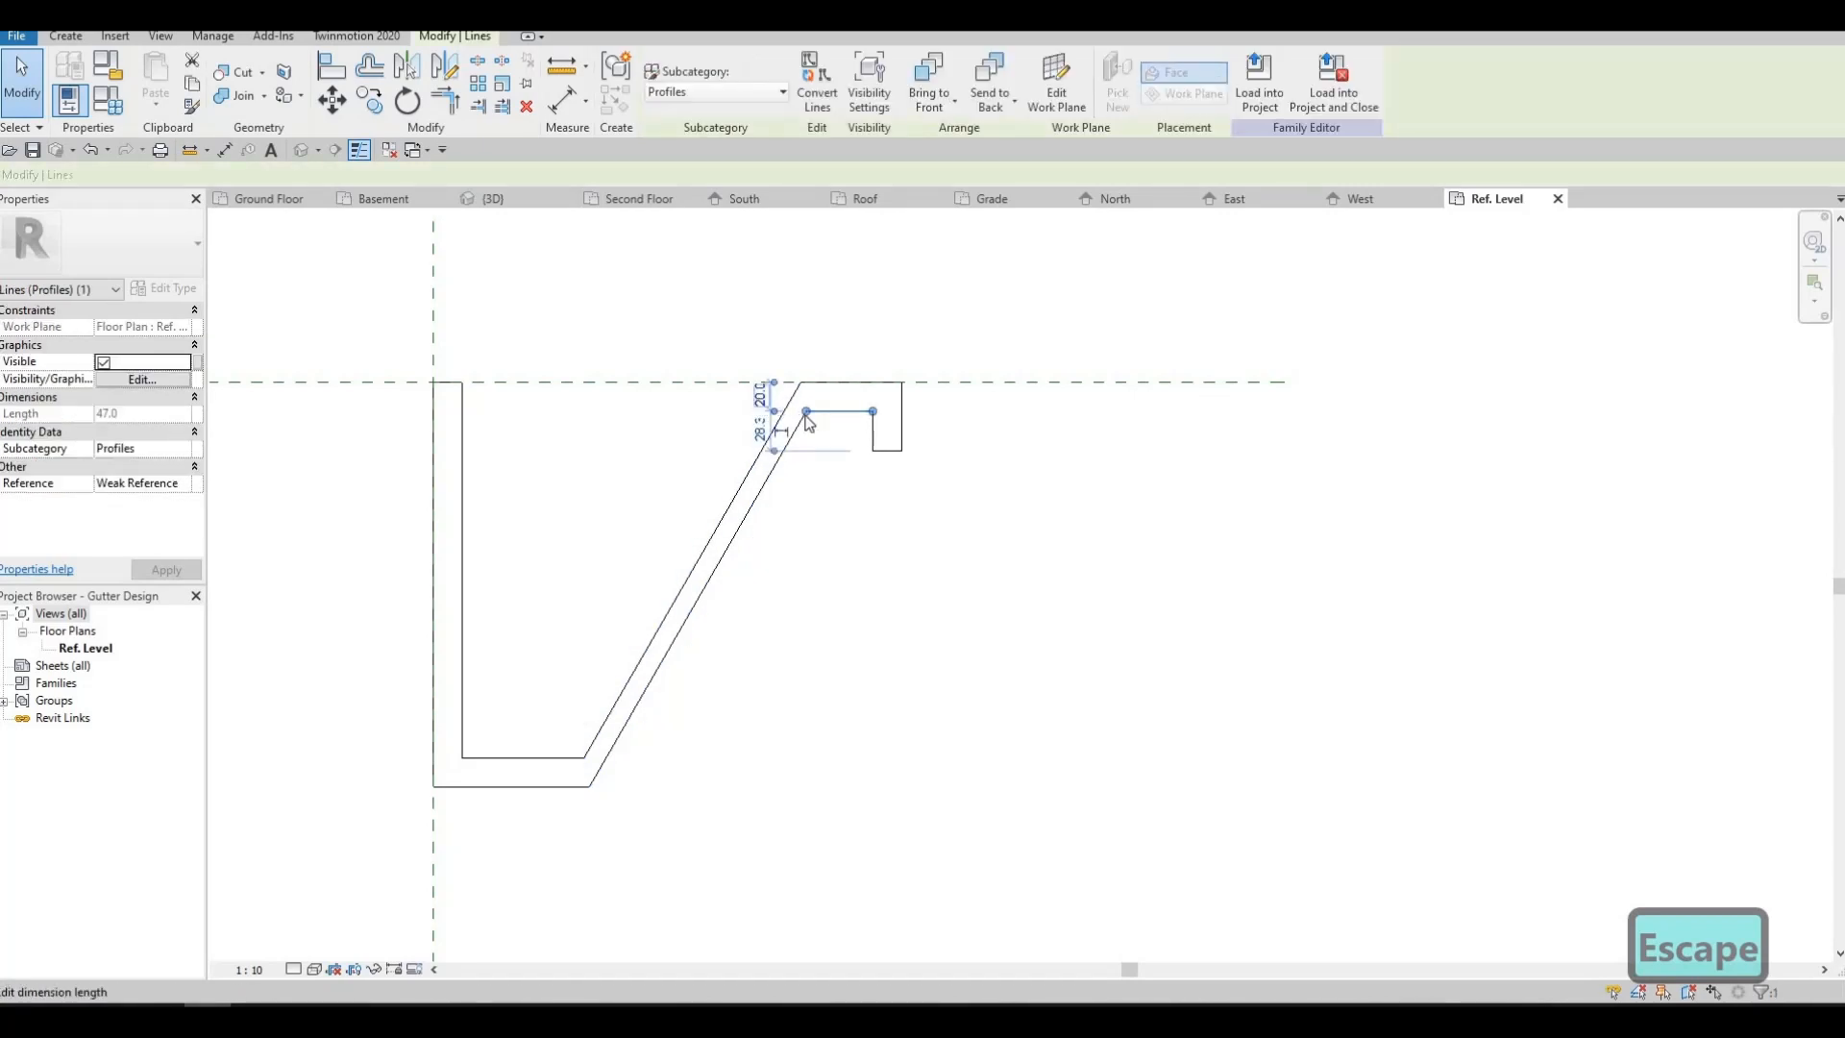
key("Escape")
- Set the offset of the outer sloped line at the base of the gutter profile to 20 mm
left_click(589, 794)
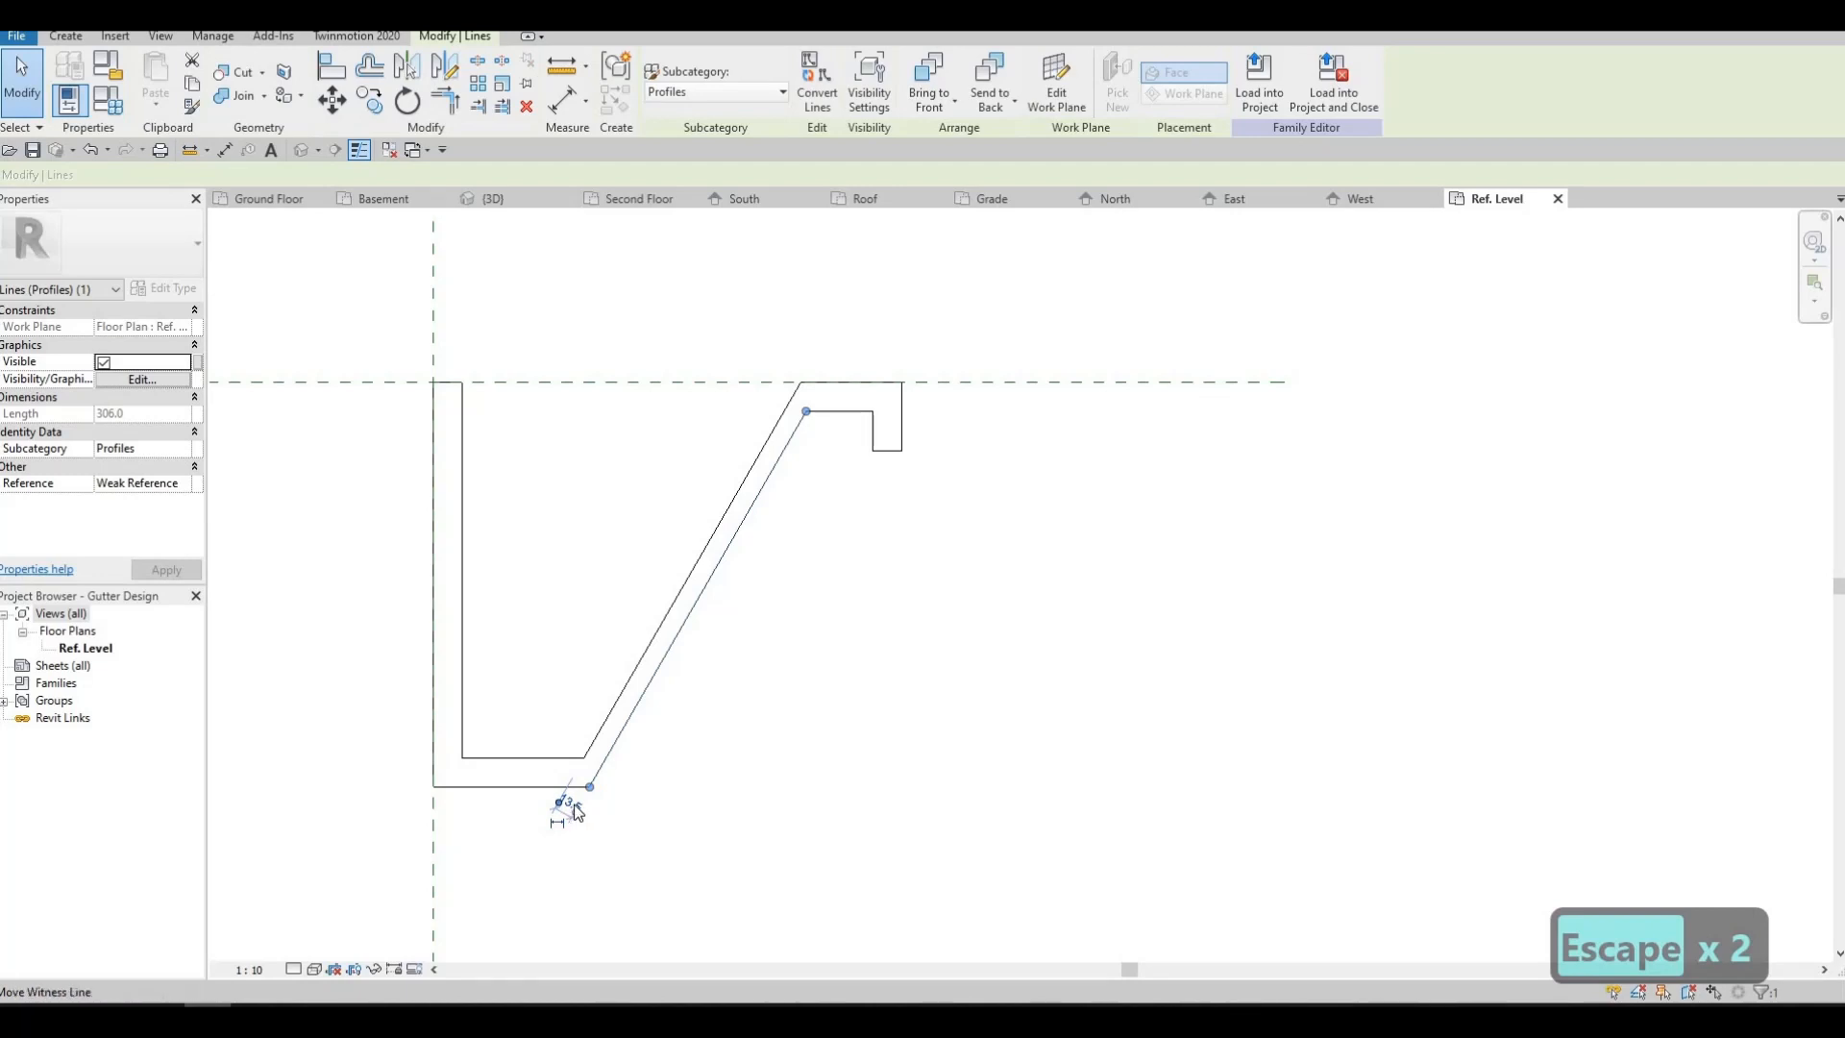
scroll(570, 810, "up", 2)
left_click(571, 813)
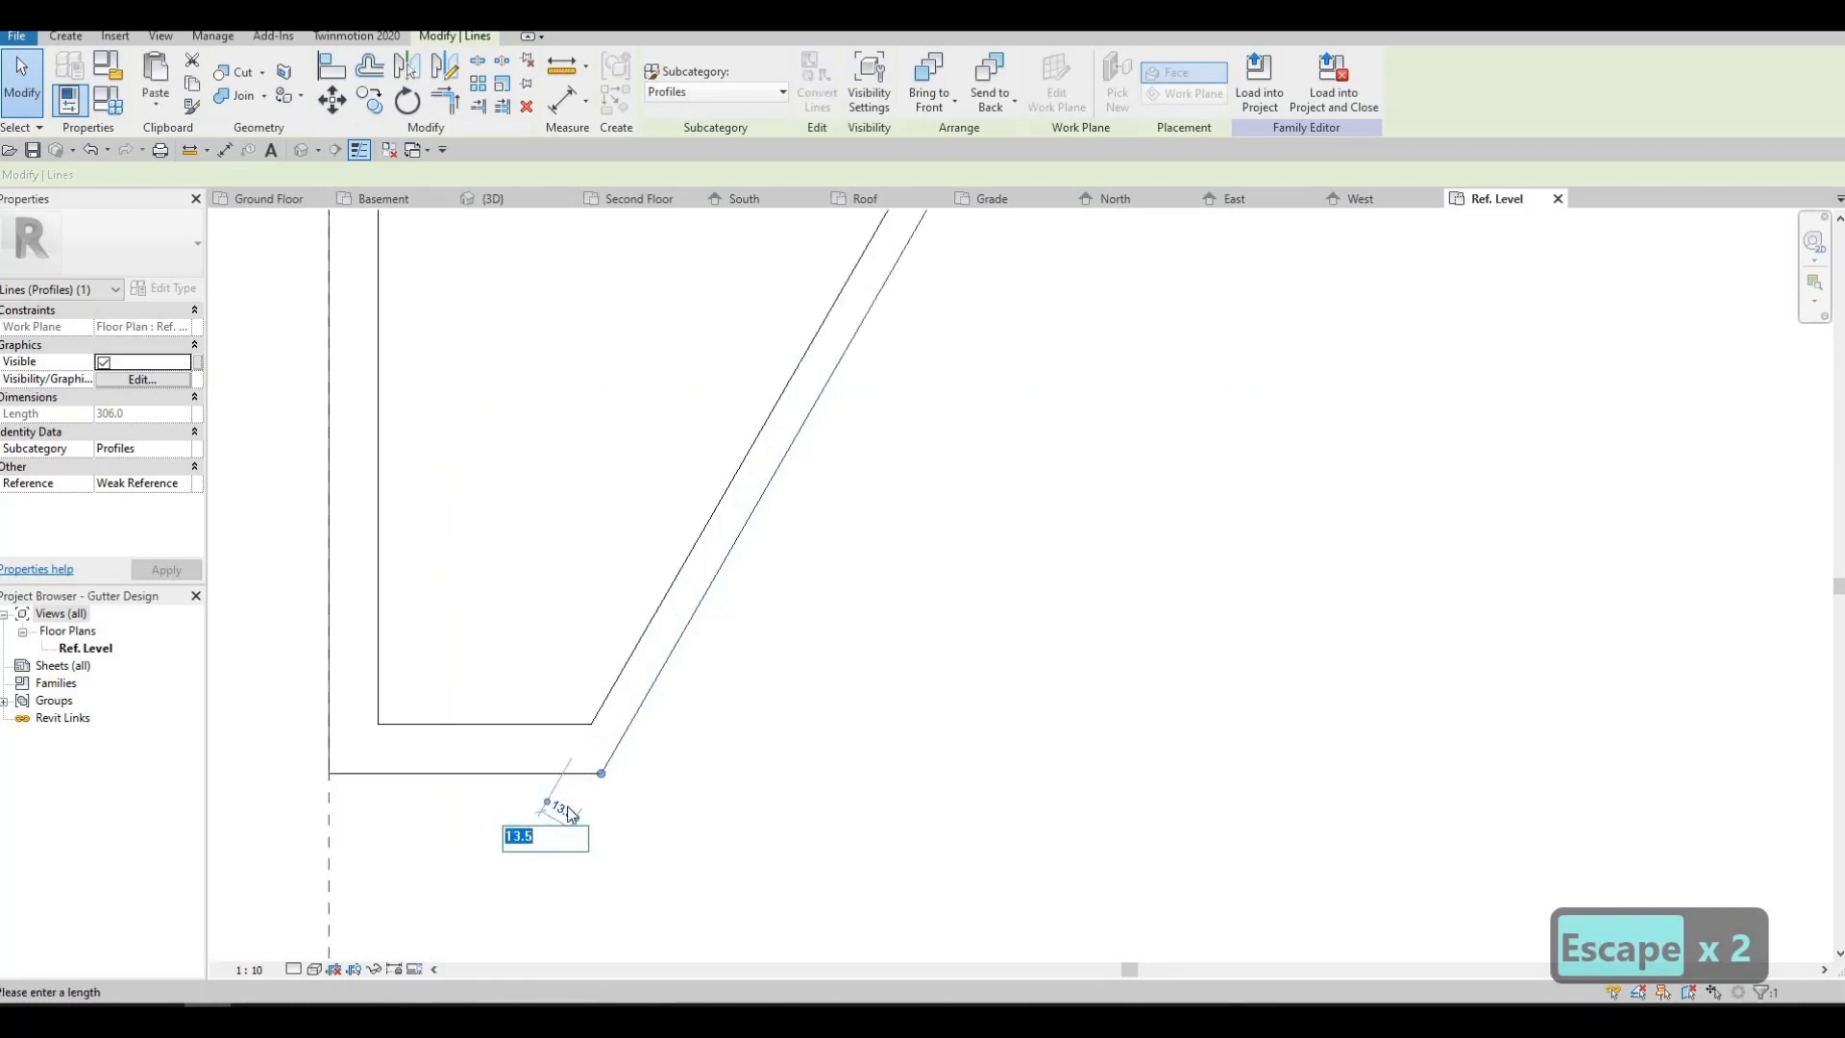
type("20")
key("Return")
key("Escape")
scroll(688, 757, "down", 3)
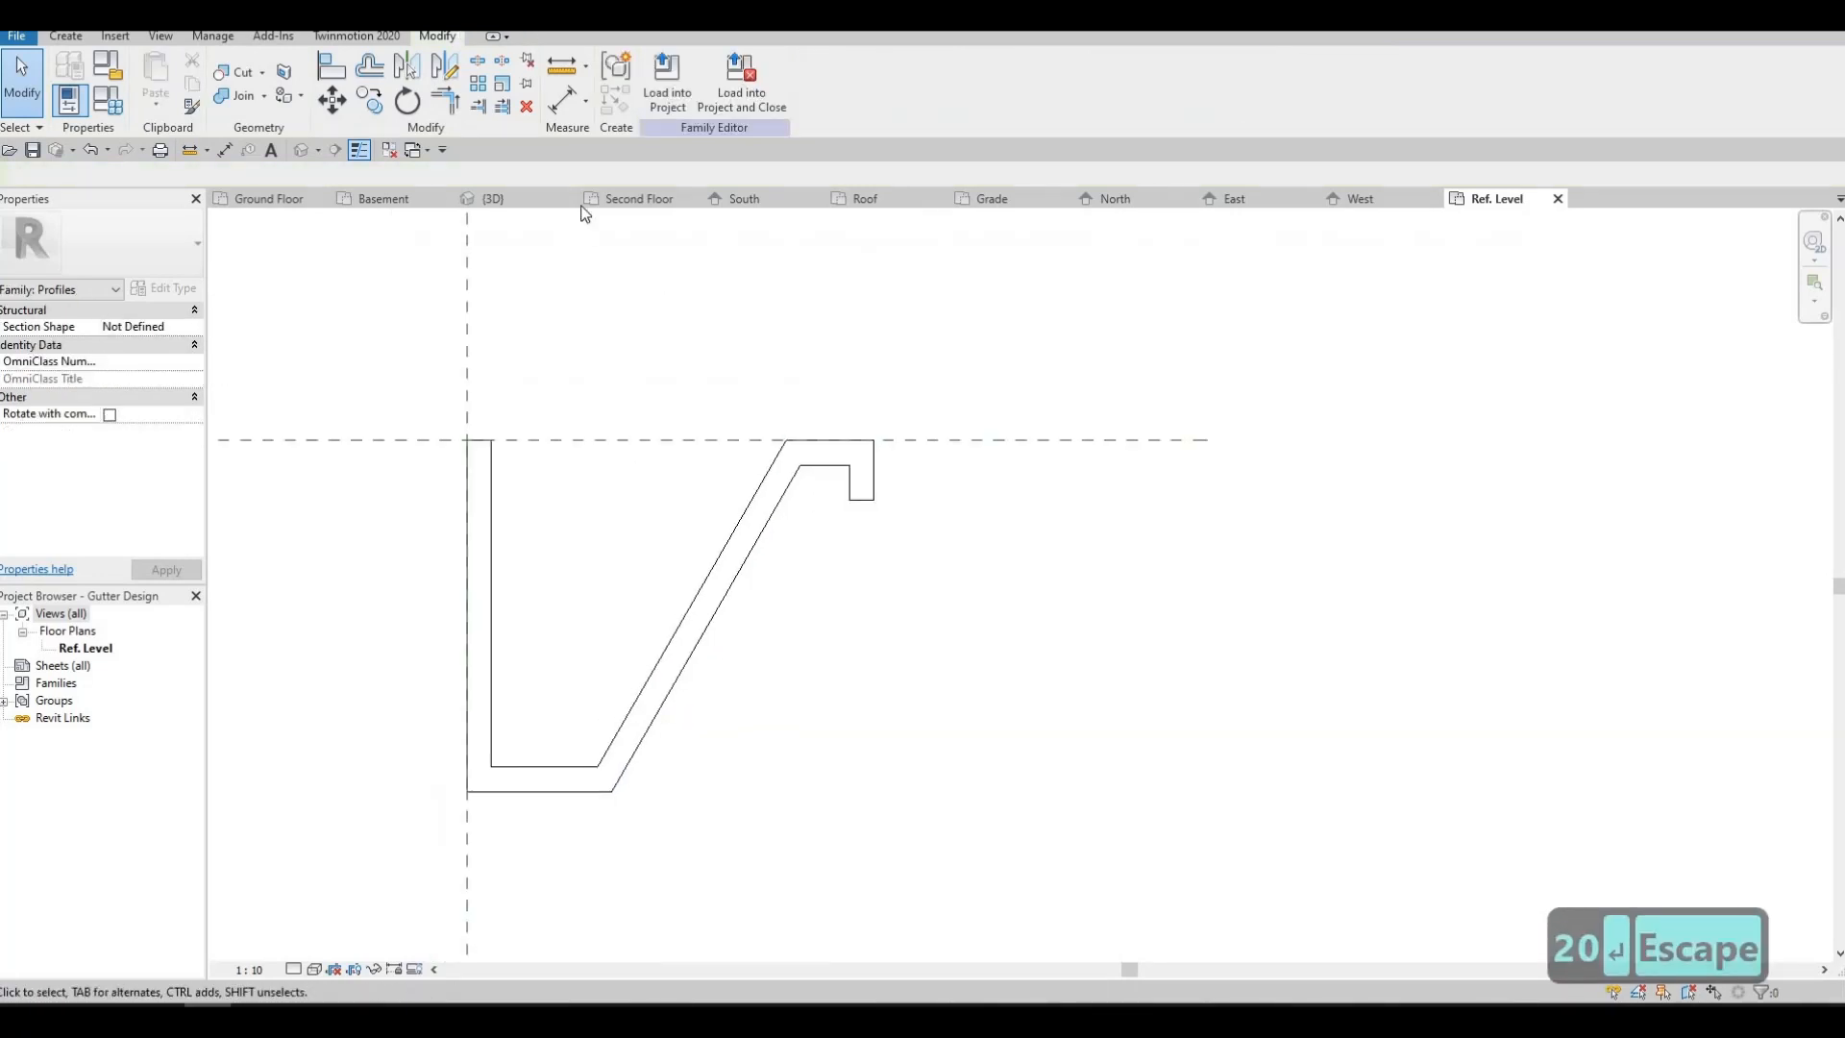
- Save the Gutter Design profile, load it into the House project and close the family
left_click(741, 85)
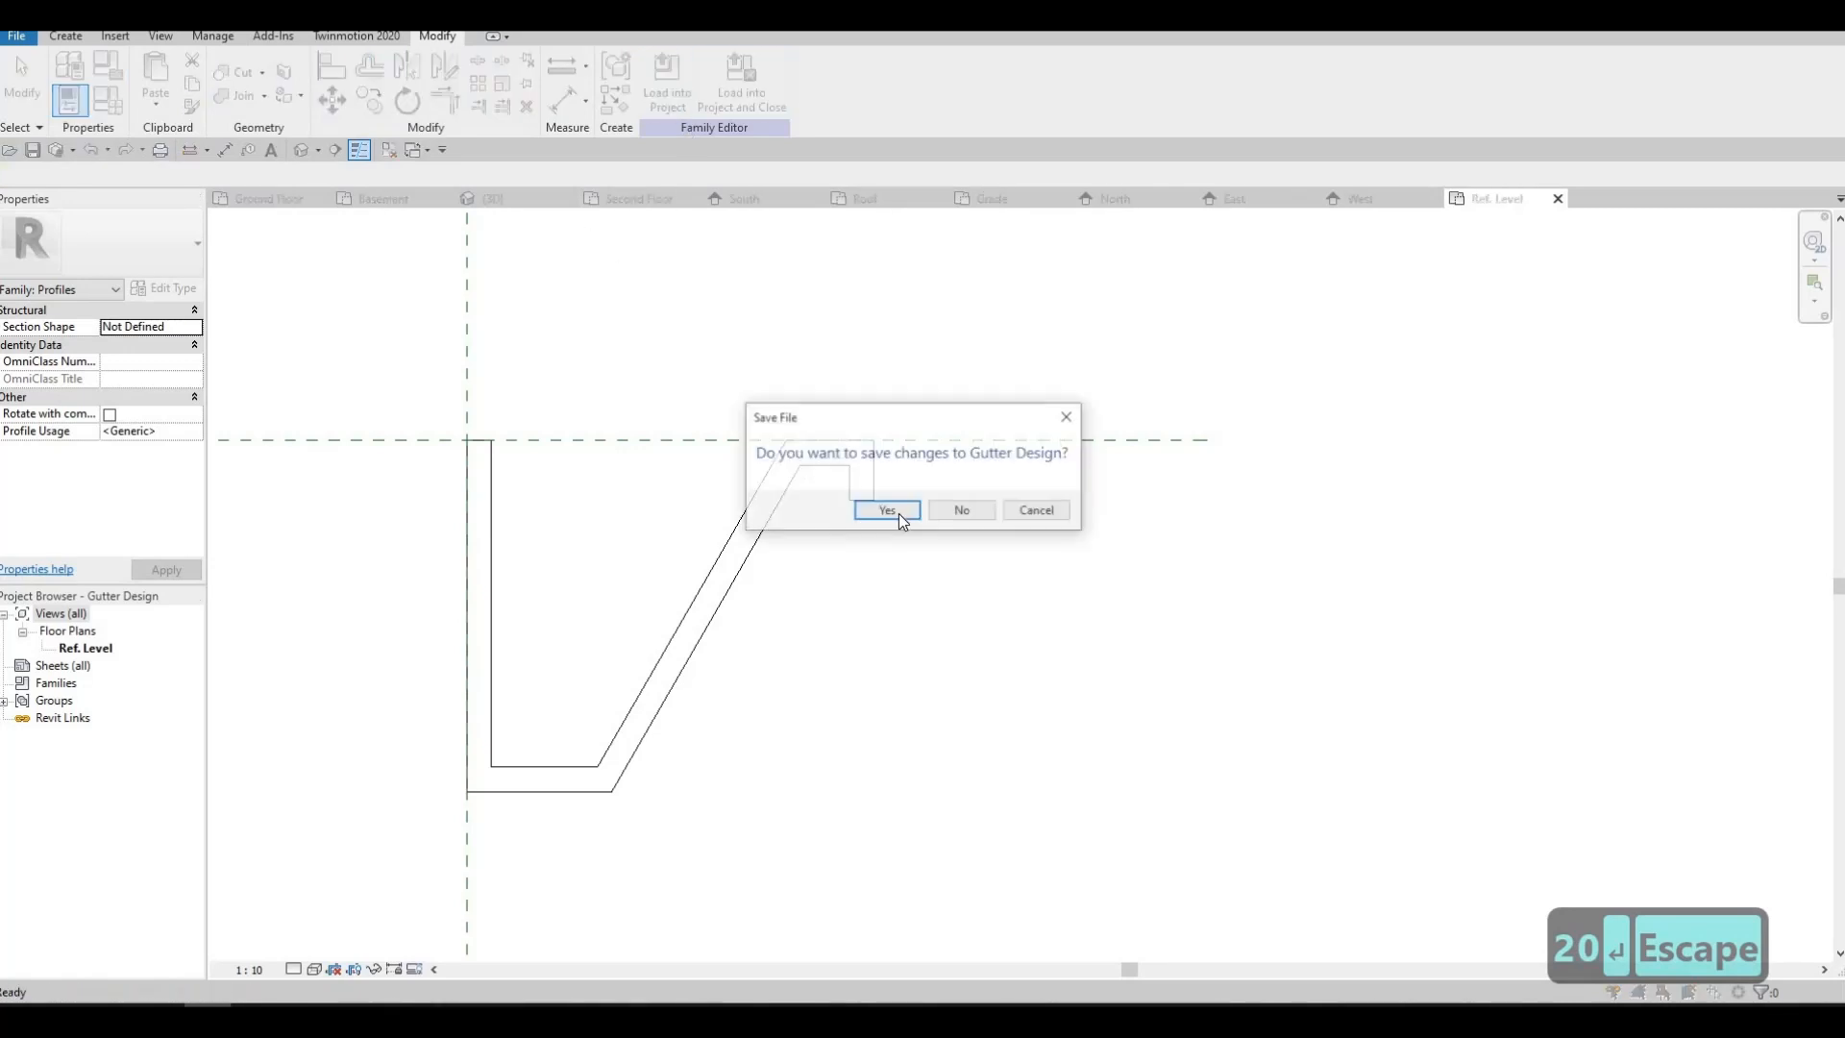
left_click(897, 511)
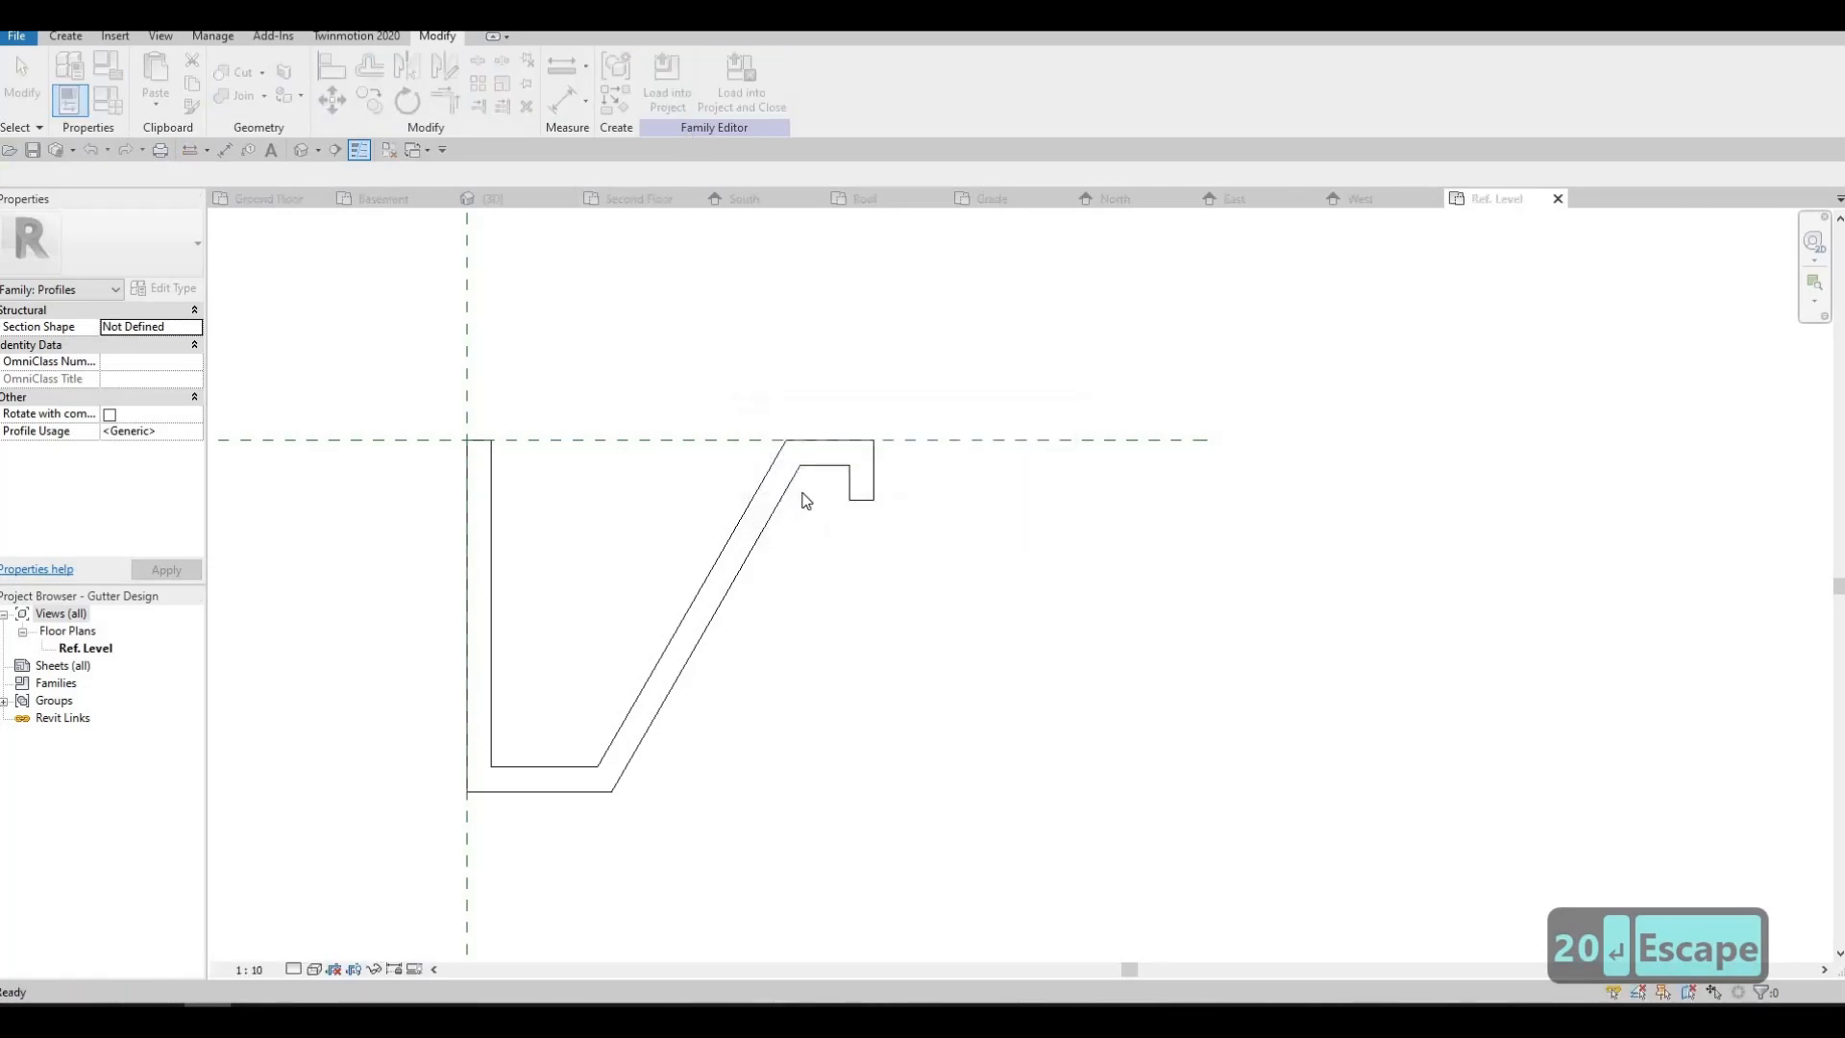
left_click(785, 466)
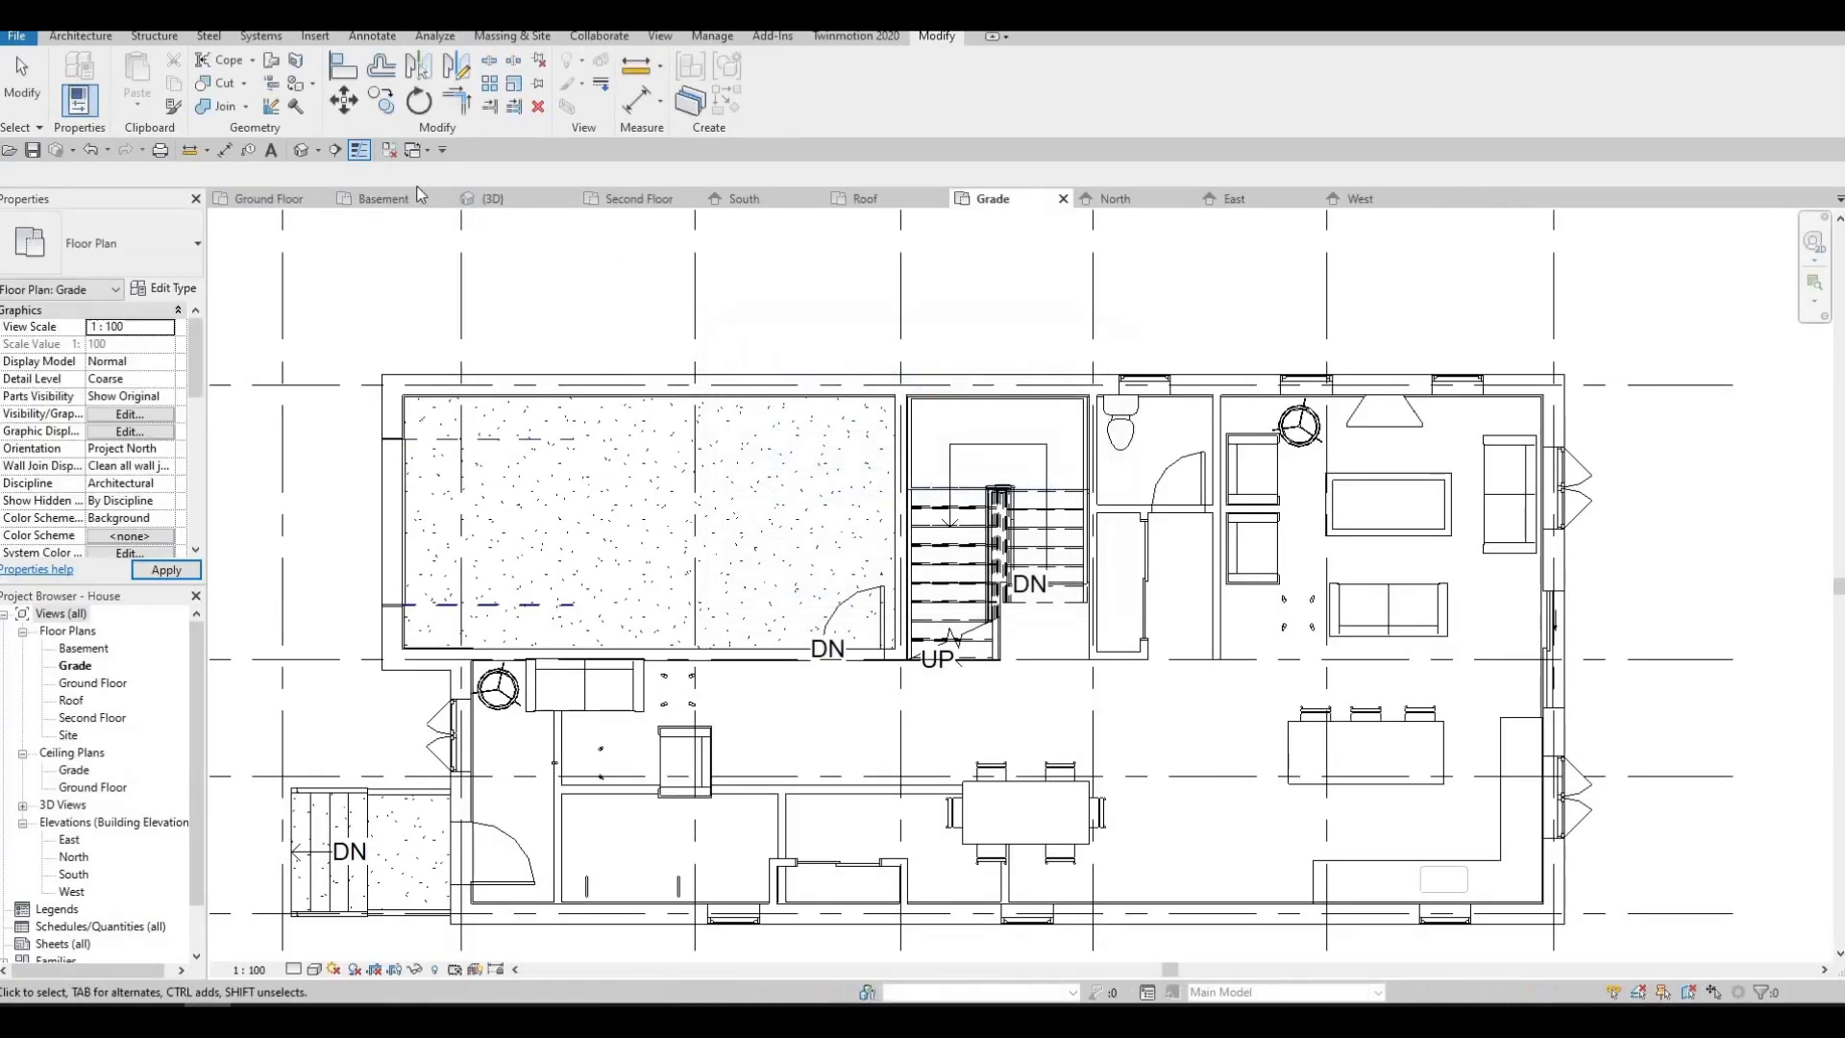
- Open the 3D view and inspect the revised gutter, soffit and facades from several angles
left_click(308, 151)
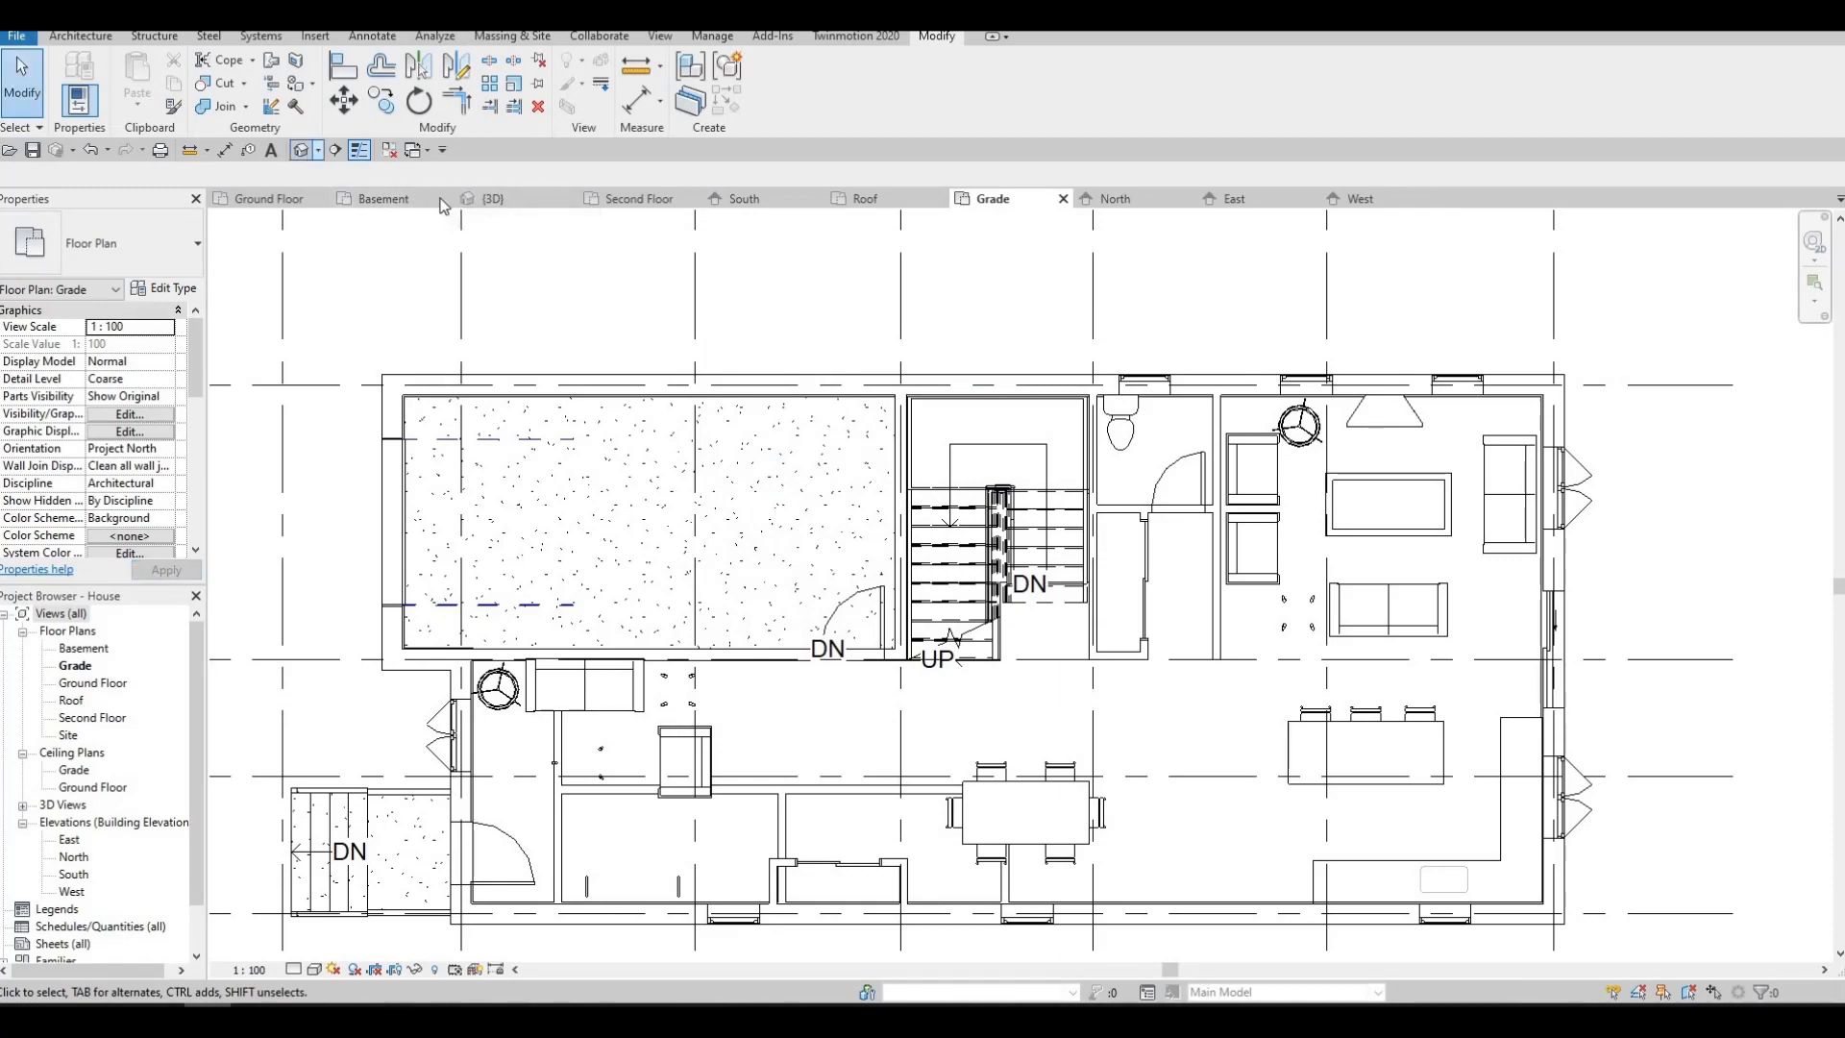
scroll(728, 336, "up", 3)
middle_click_drag(777, 420, 1164, 432, "shift")
scroll(1012, 428, "up", 6)
scroll(1159, 427, "down", 3)
middle_click_drag(1105, 496, 1000, 416, "shift")
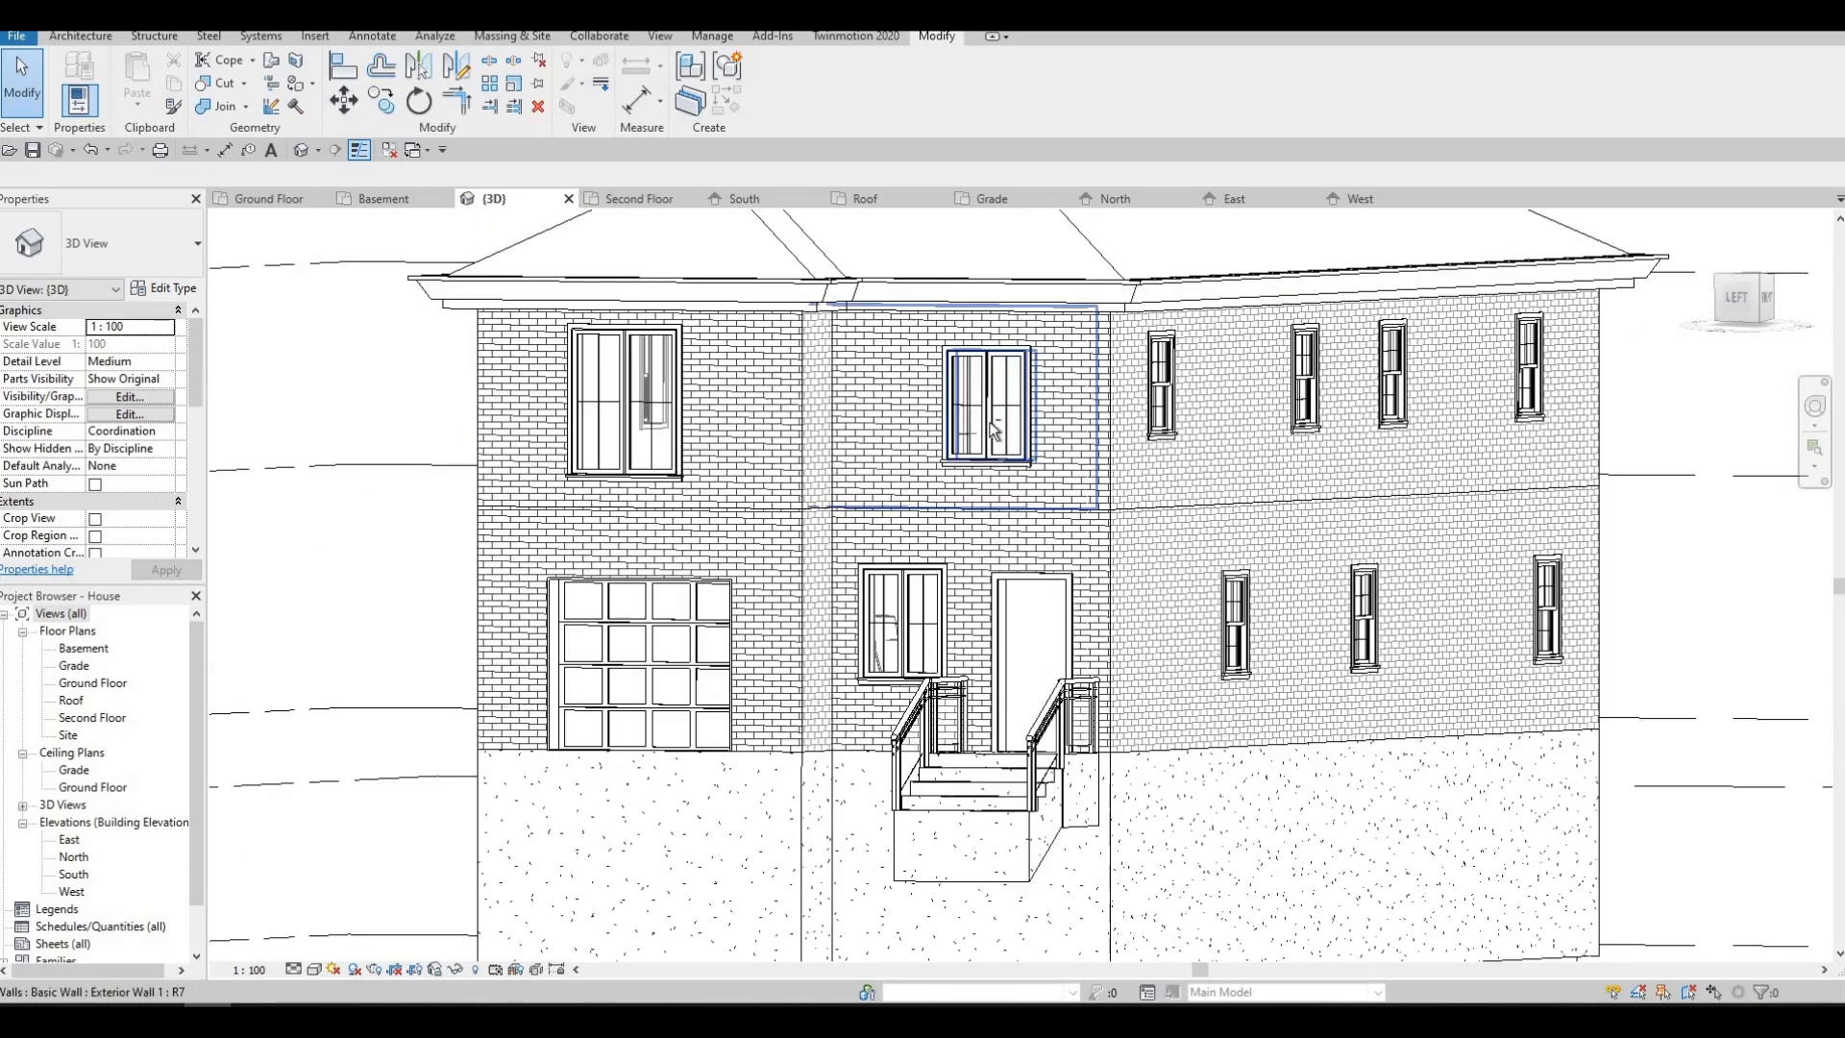
key("F1")
scroll(955, 464, "down", 3)
middle_click_drag(955, 464, 845, 475, "shift")
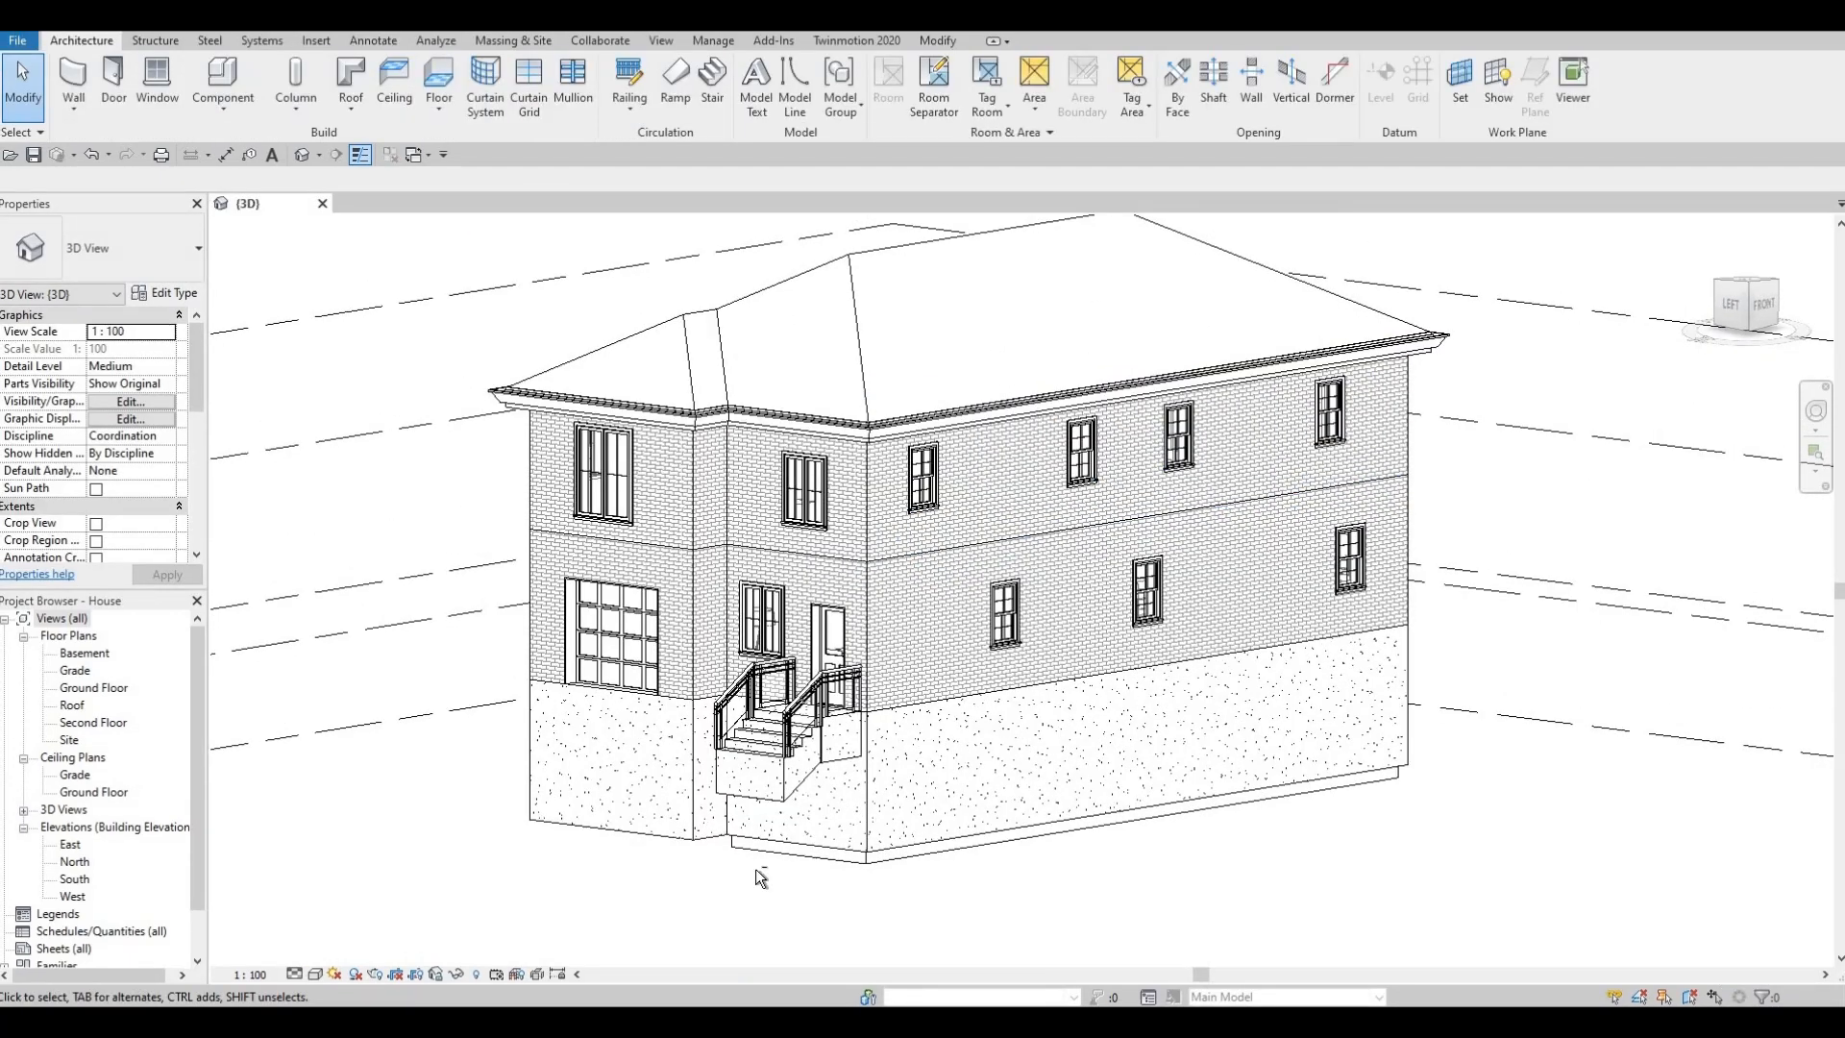
- Select the basement floor slab in the 3D view and check its type properties
middle_click_drag(756, 869, 854, 788, "shift")
scroll(889, 834, "up", 3)
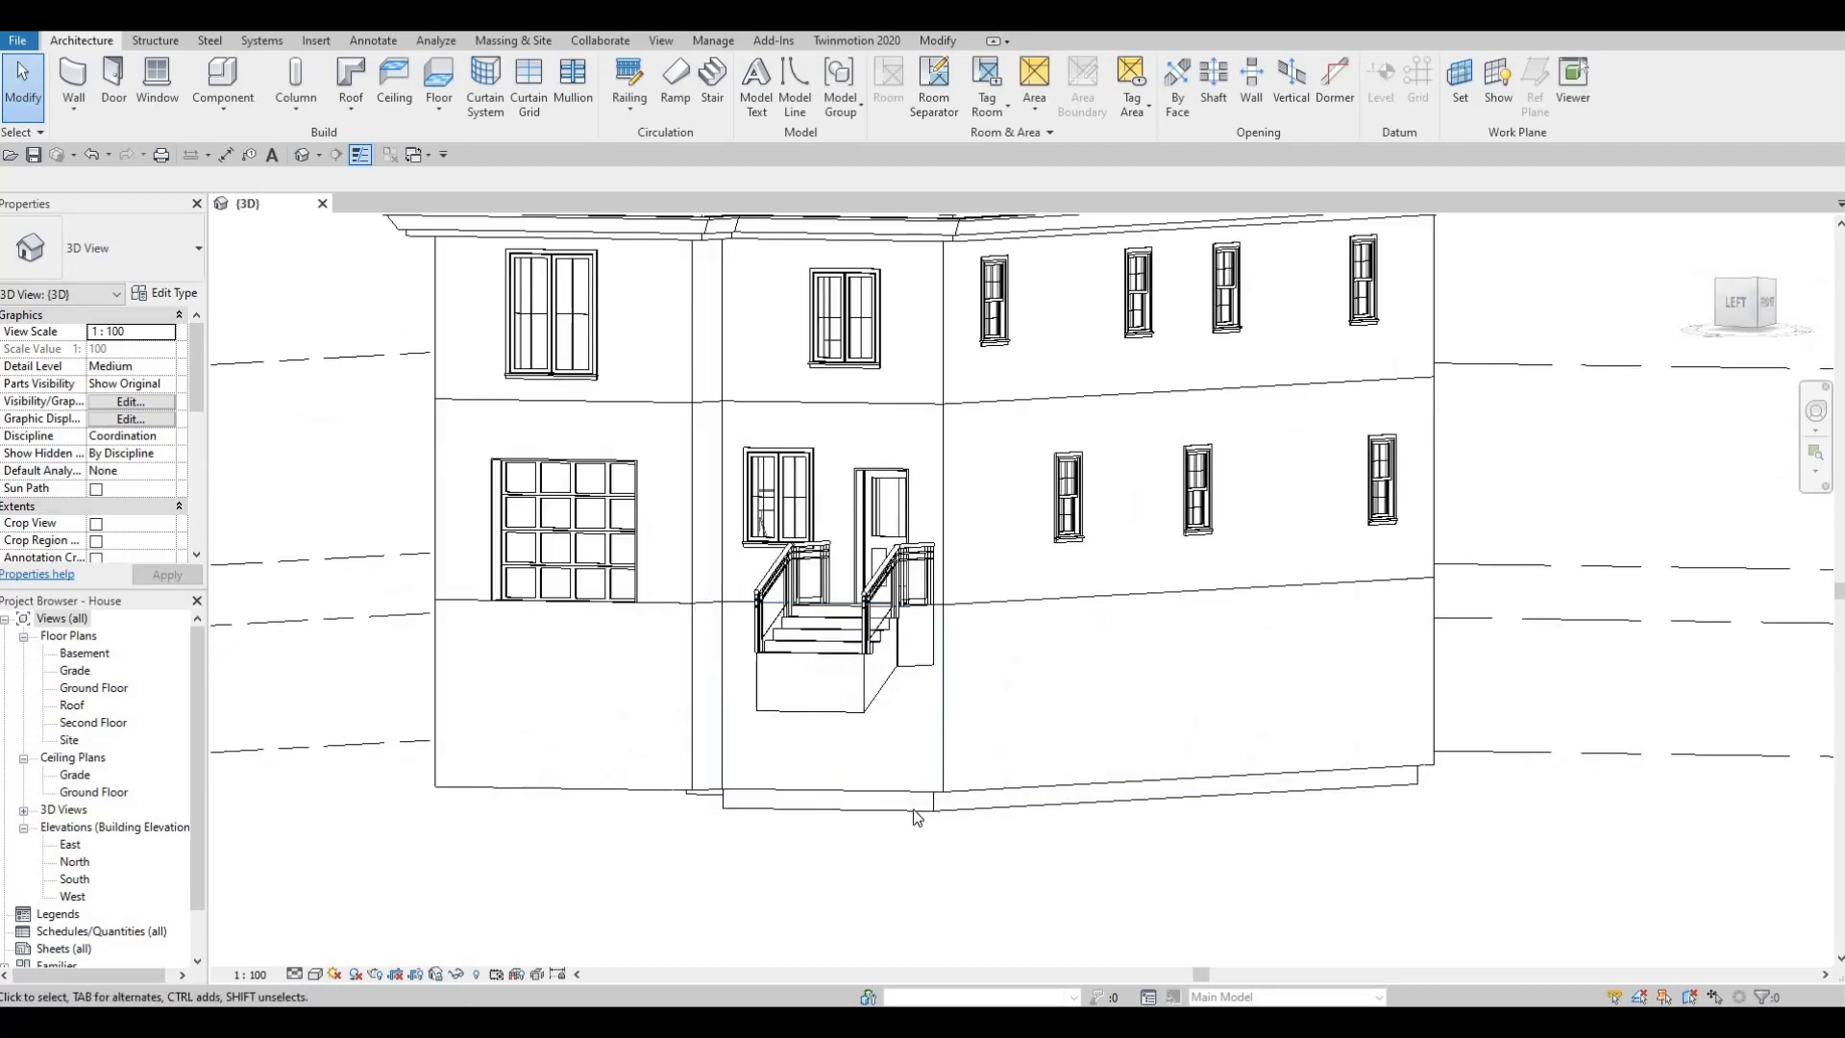
left_click(913, 809)
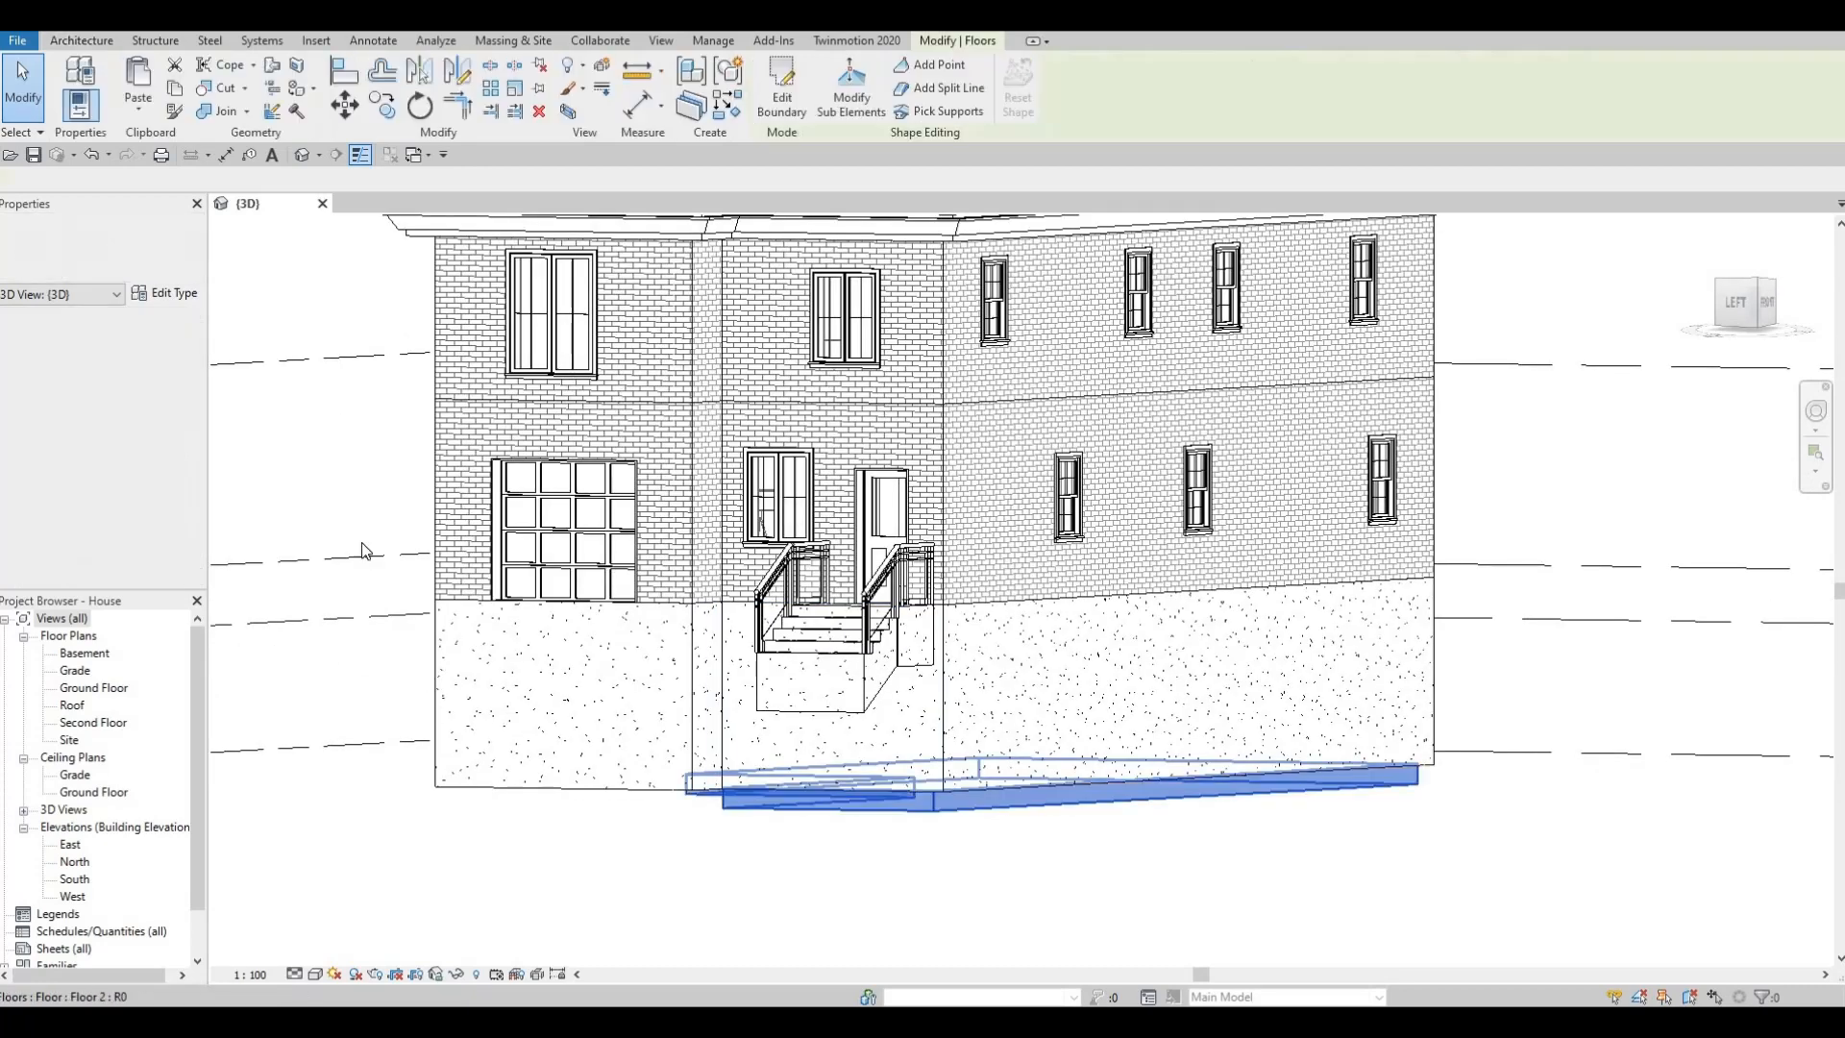
left_click(164, 293)
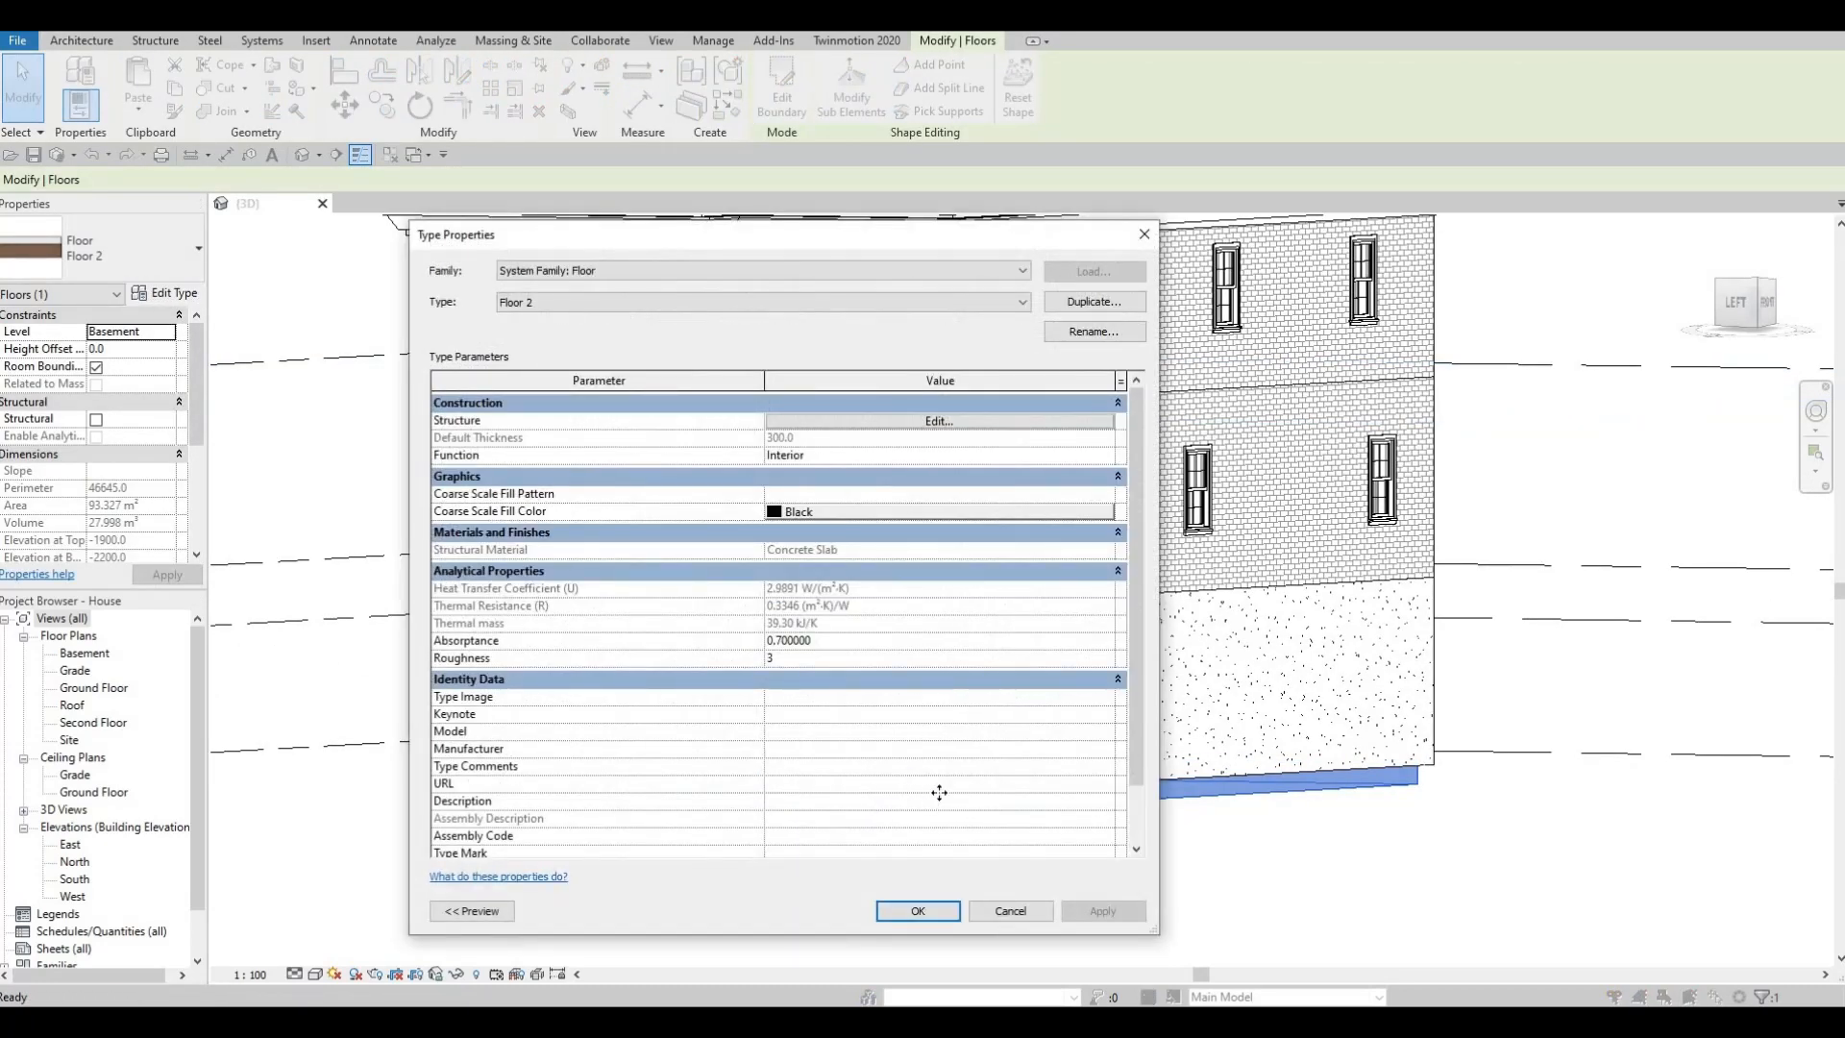
key("Escape")
- Start editing the basement floor slab's boundary and open the Basement floor plan to work on the sketch
left_click(784, 88)
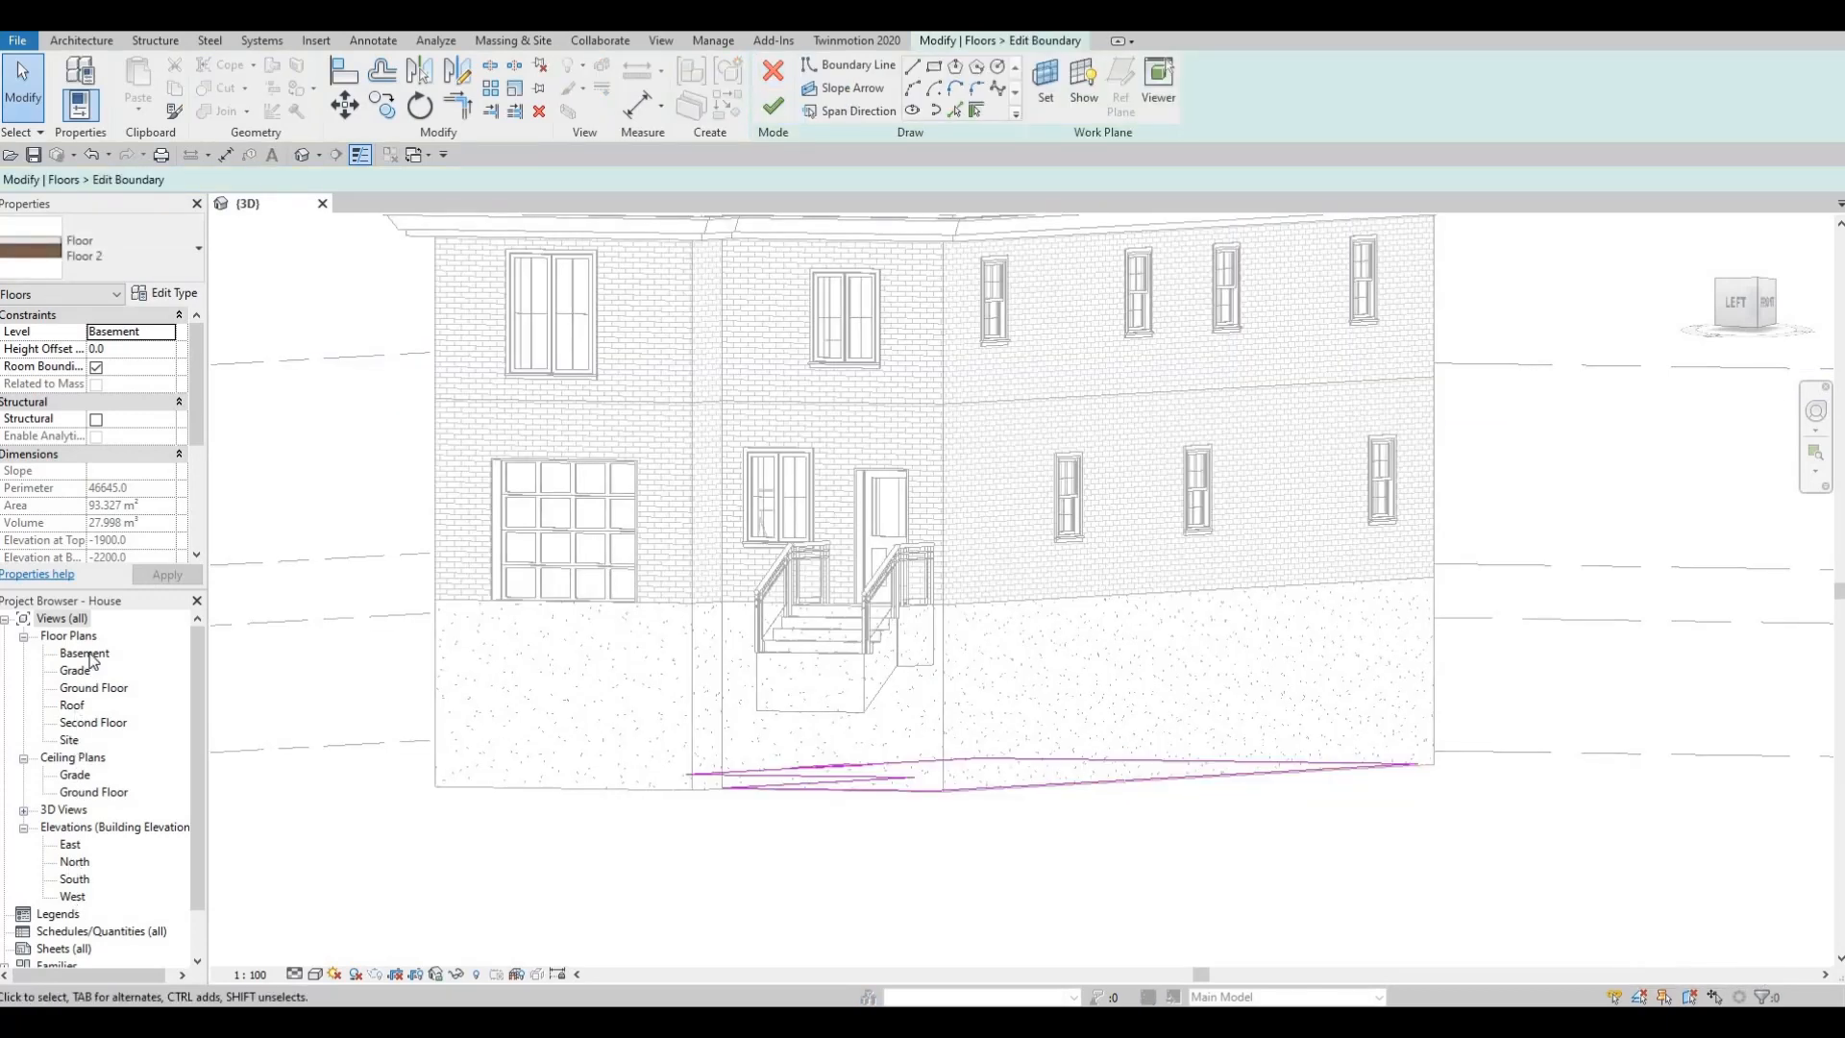
double_click(86, 653)
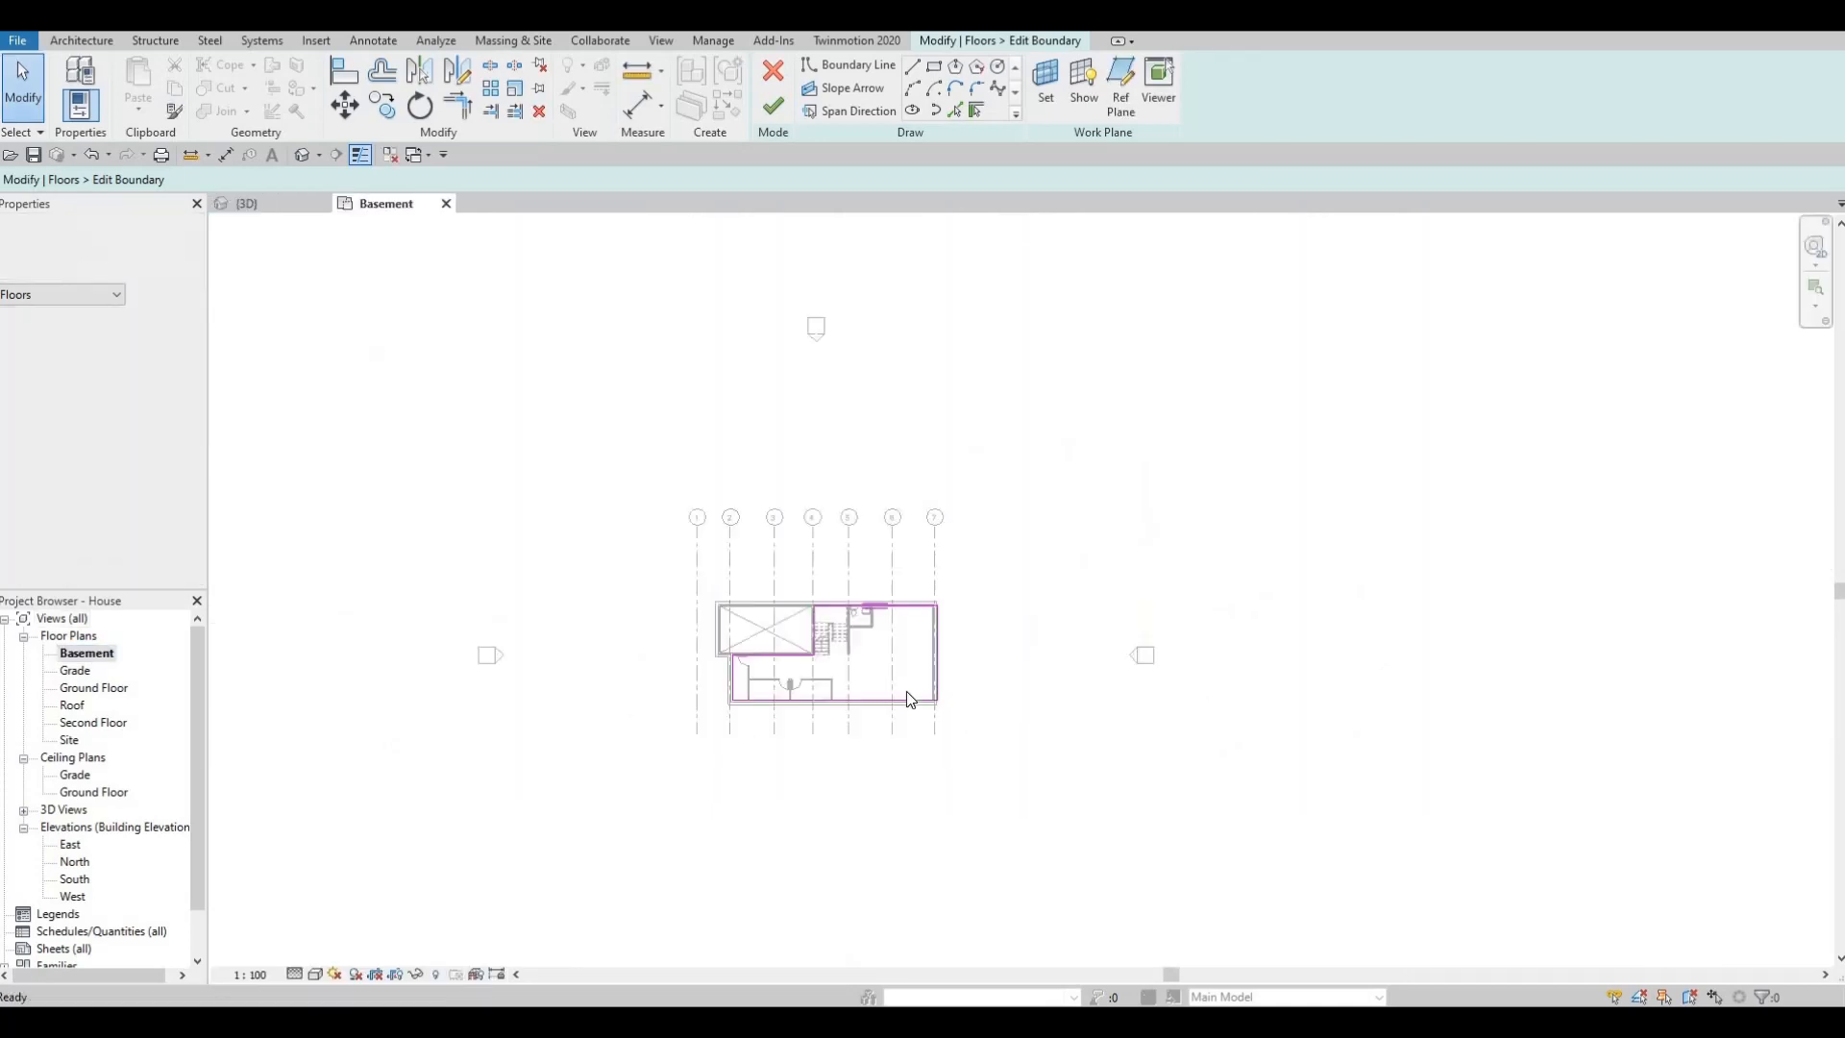
scroll(907, 690, "up", 5)
scroll(952, 730, "up", 1)
middle_click_drag(939, 725, 959, 761)
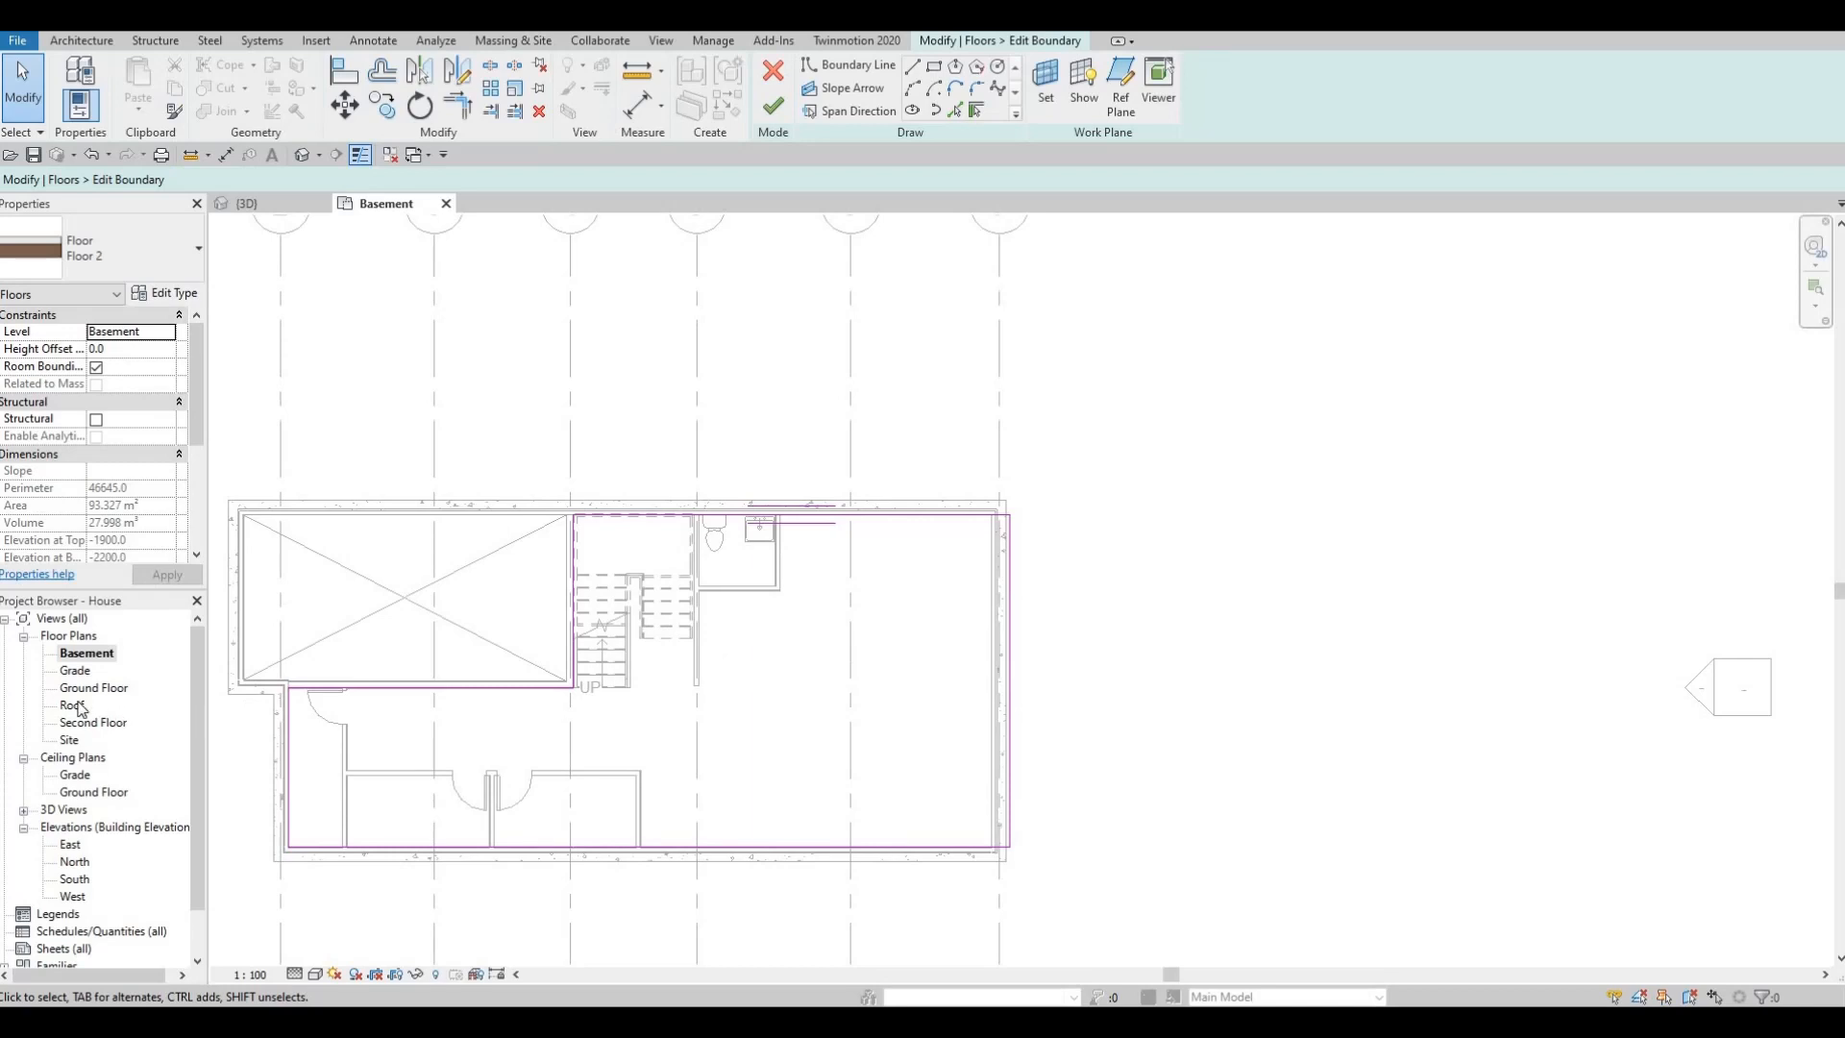
middle_click_drag(283, 729, 369, 692)
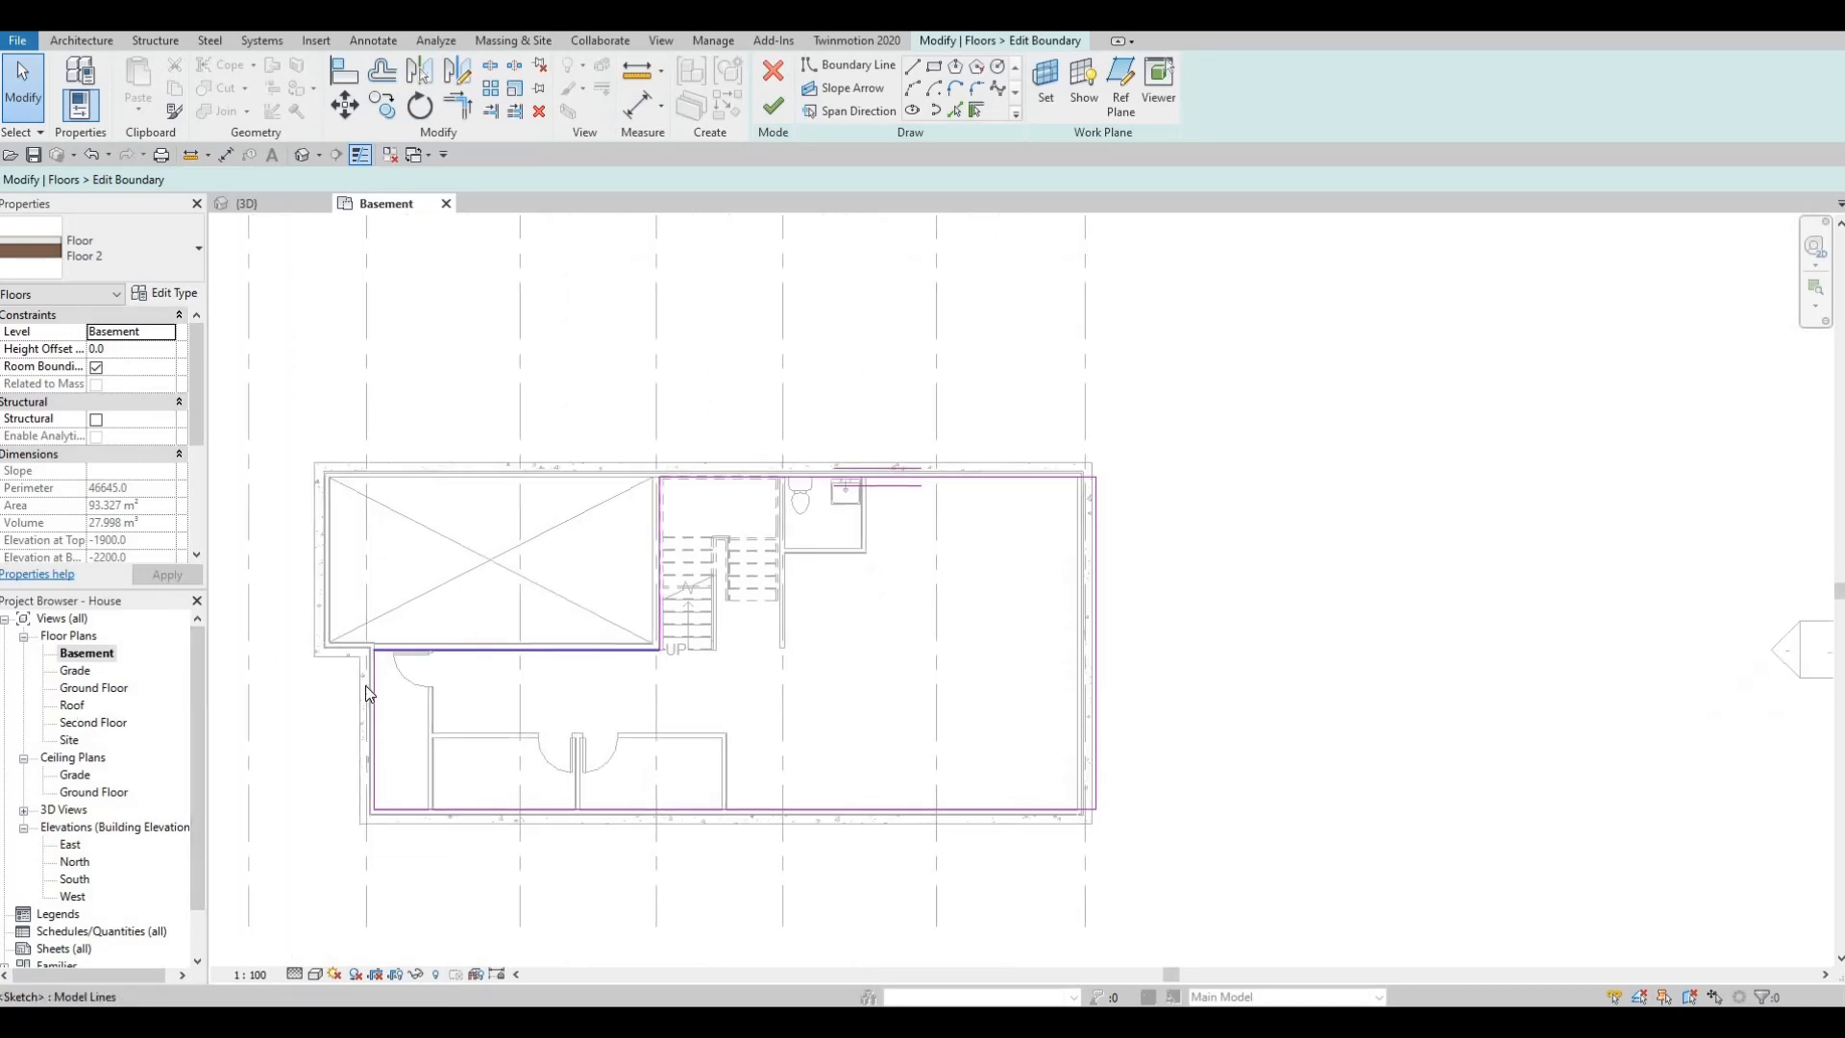
- Delete all the existing boundary lines of the basement floor slab sketch
left_click(374, 692)
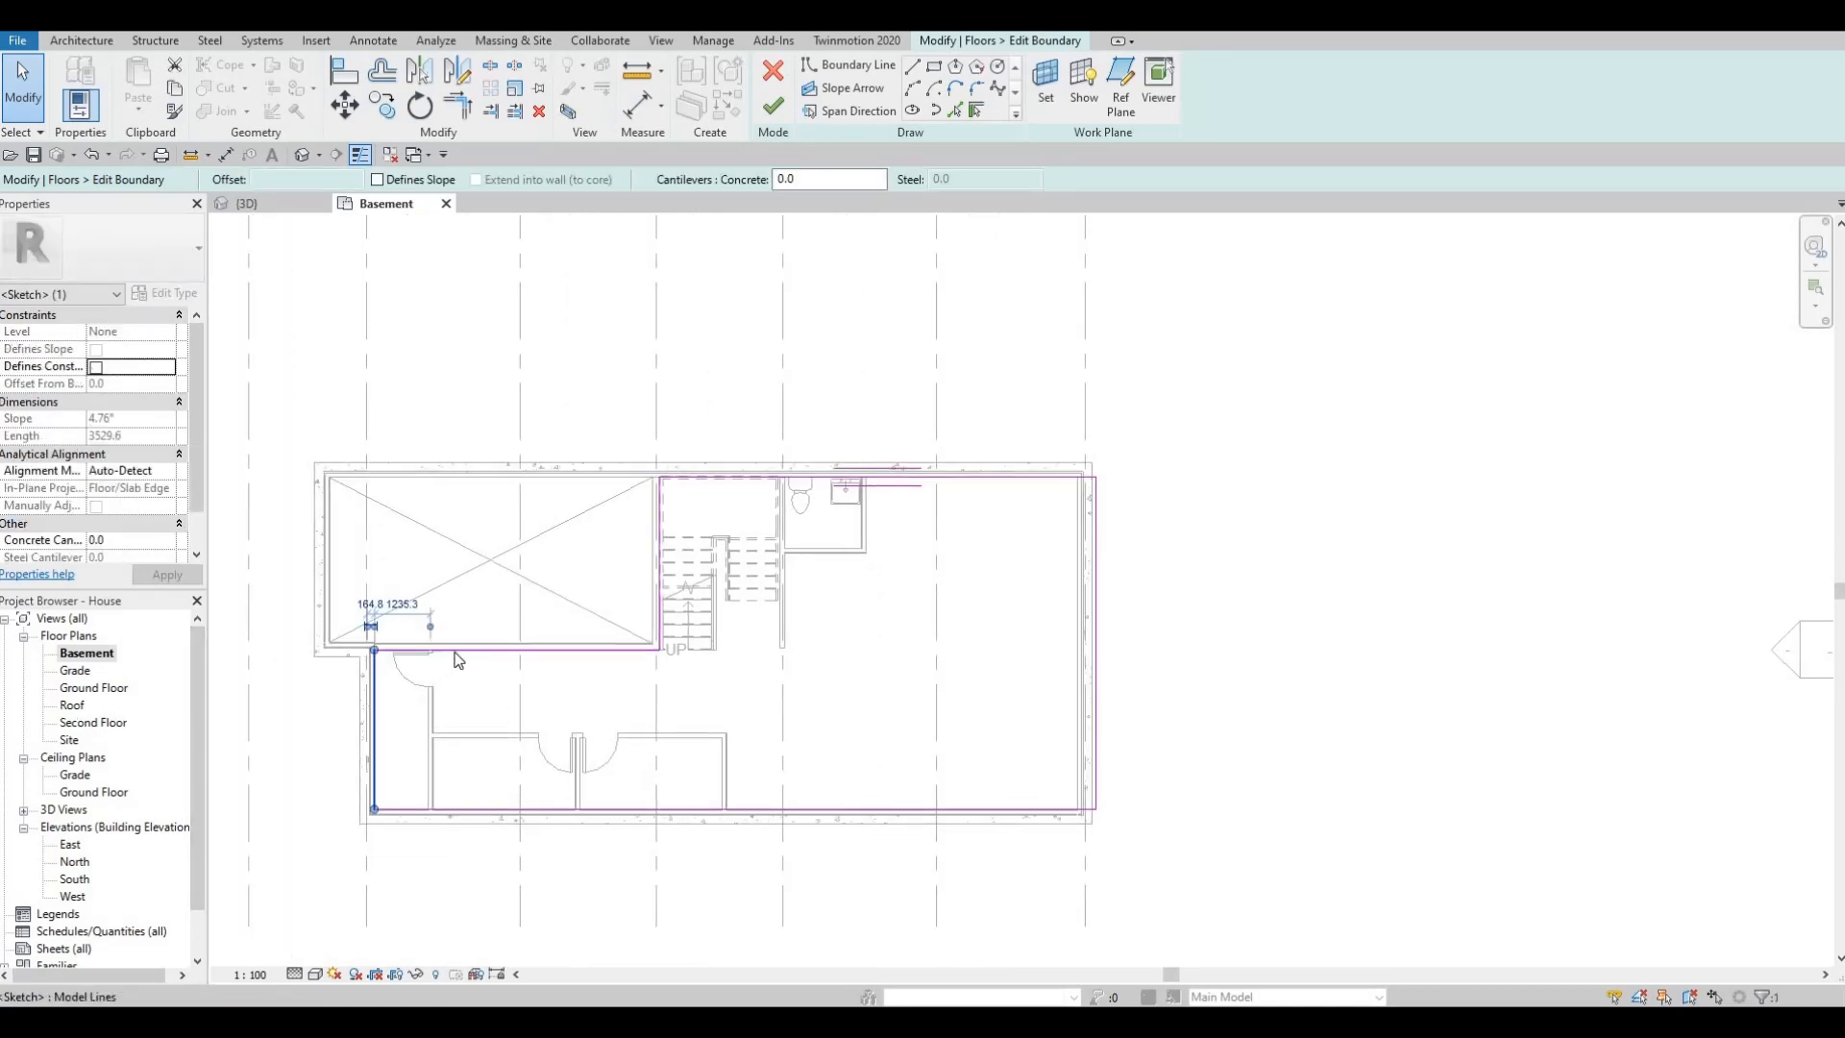
key("Delete")
left_click(465, 651)
key("Delete")
left_click(660, 547)
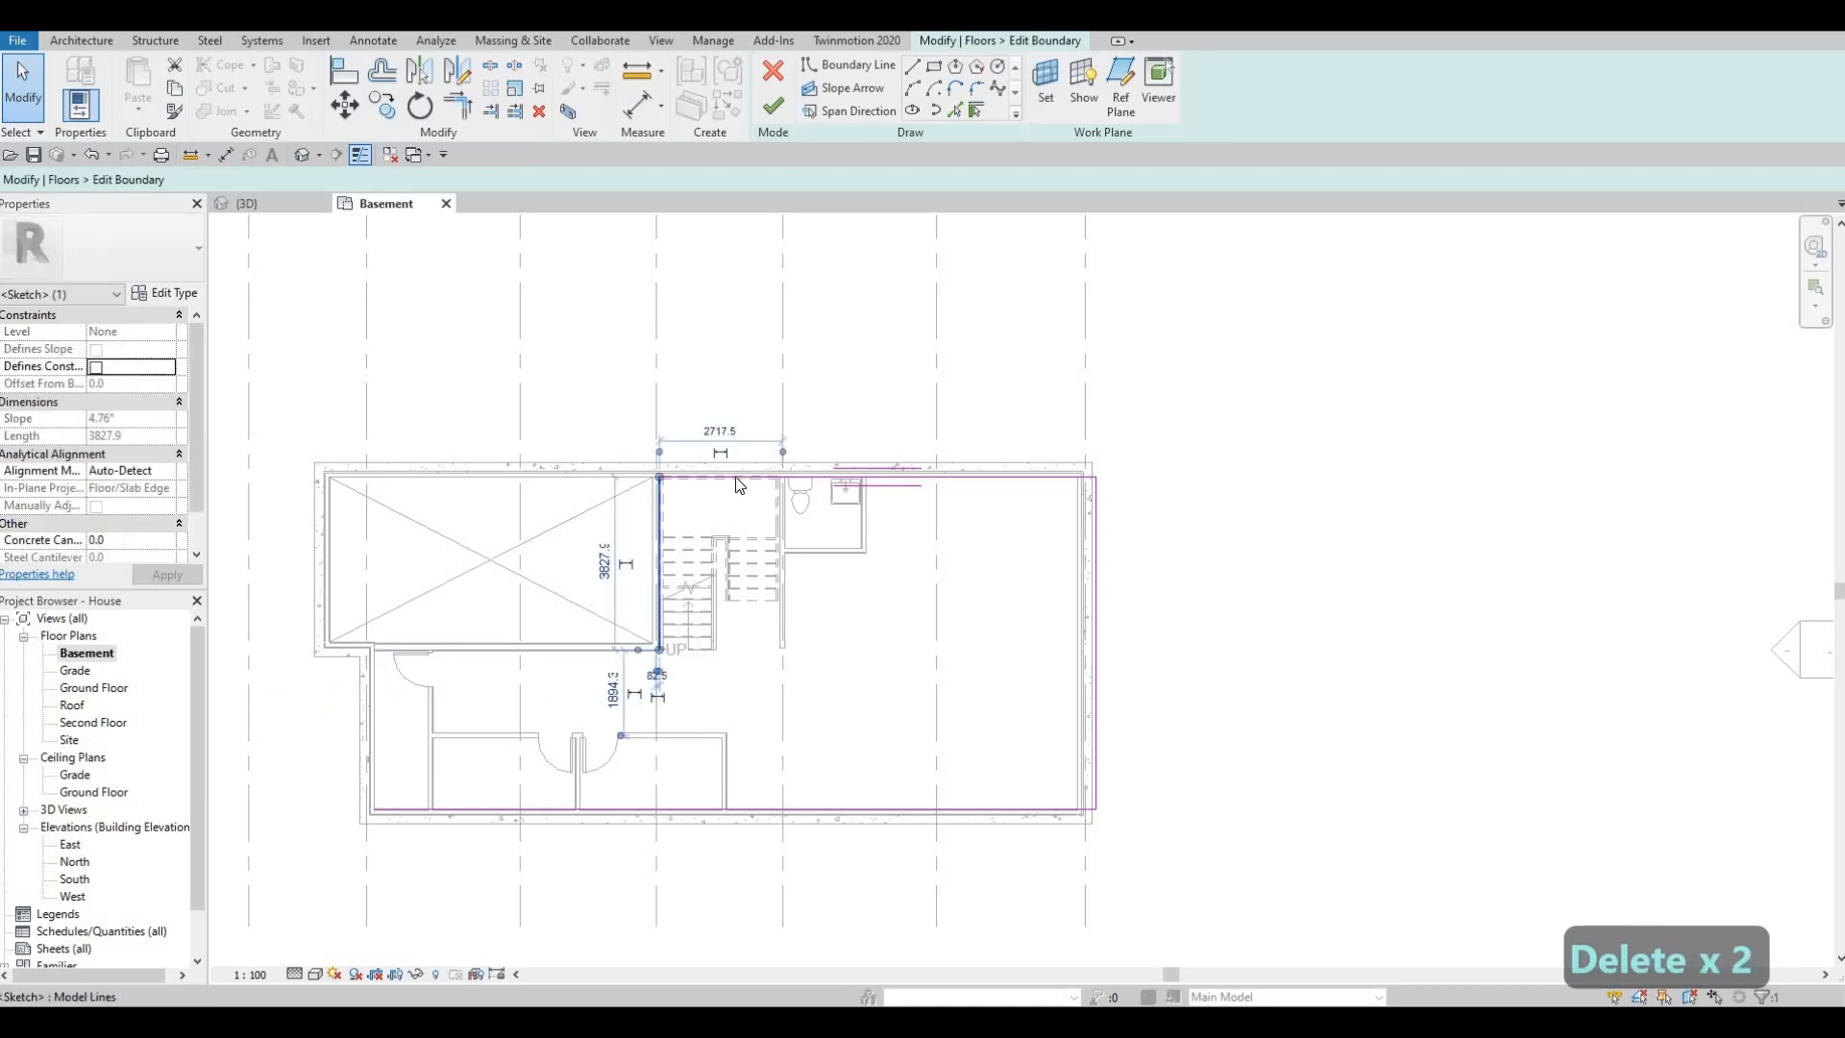
key("Delete")
left_click(737, 477)
key("Delete")
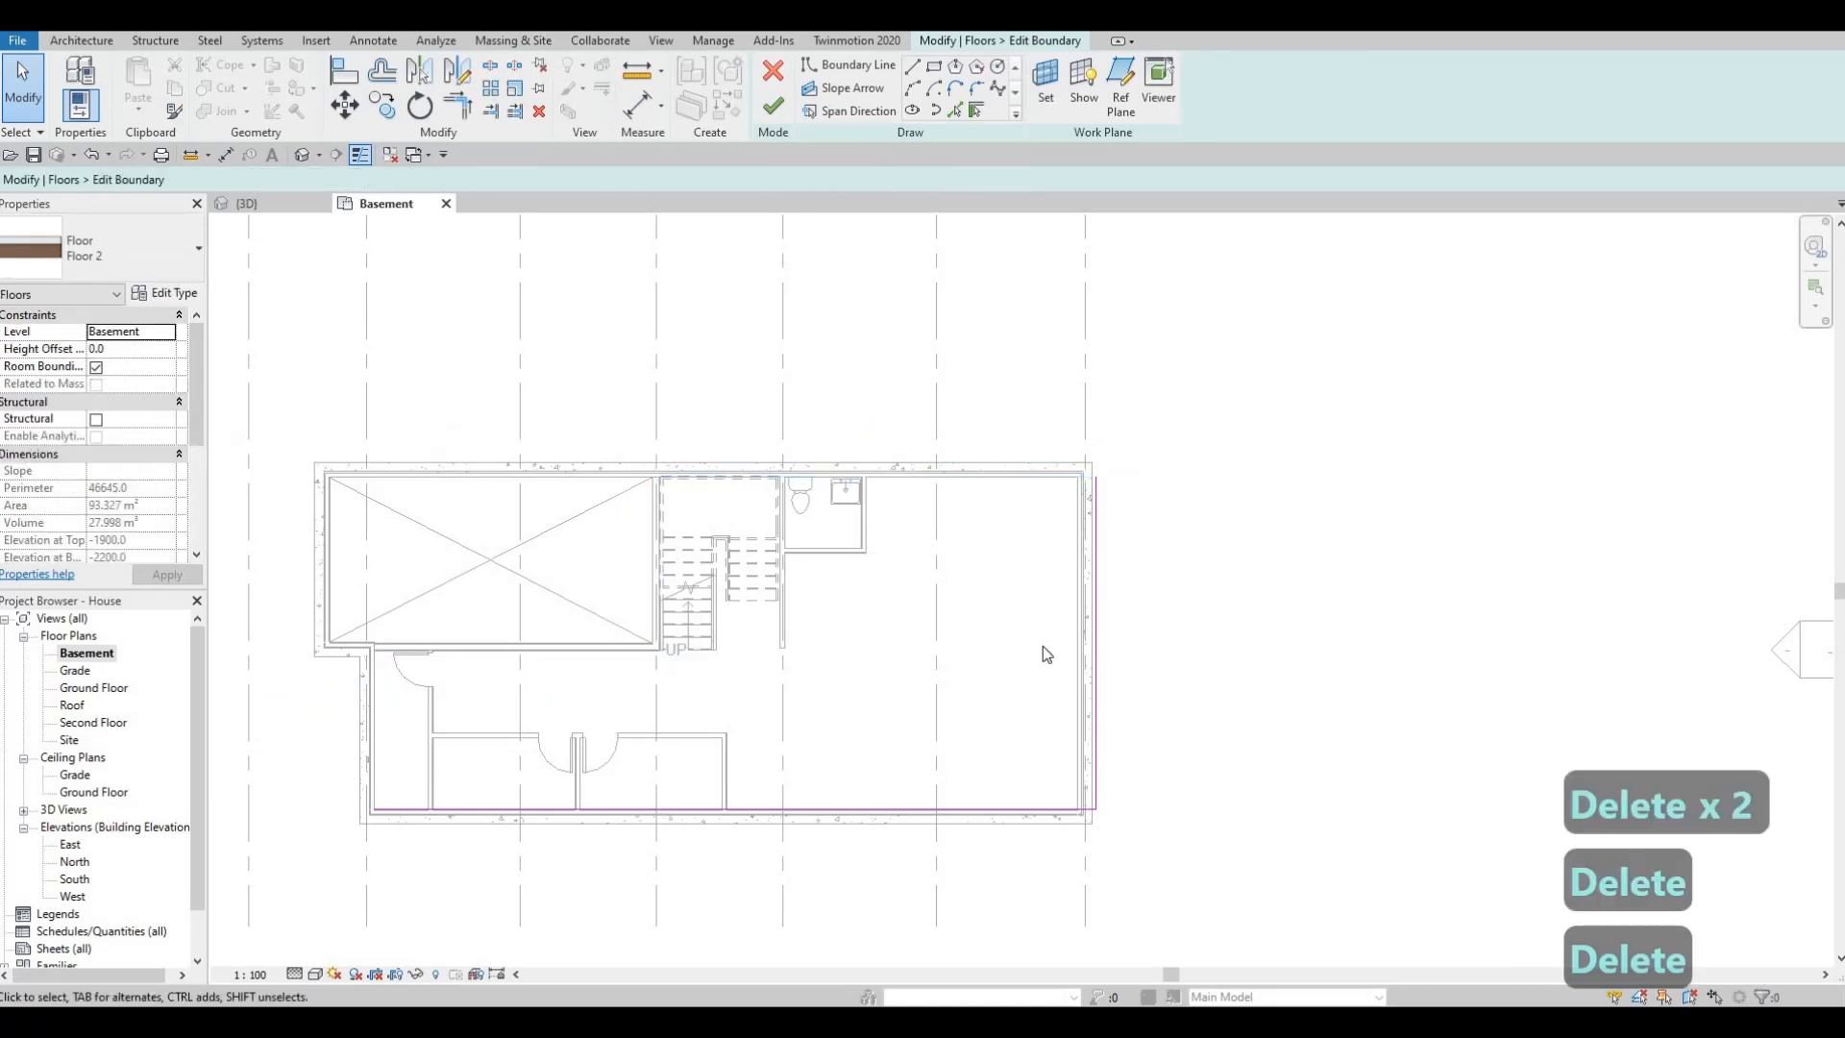
left_click(1094, 563)
key("Delete")
left_click(954, 812)
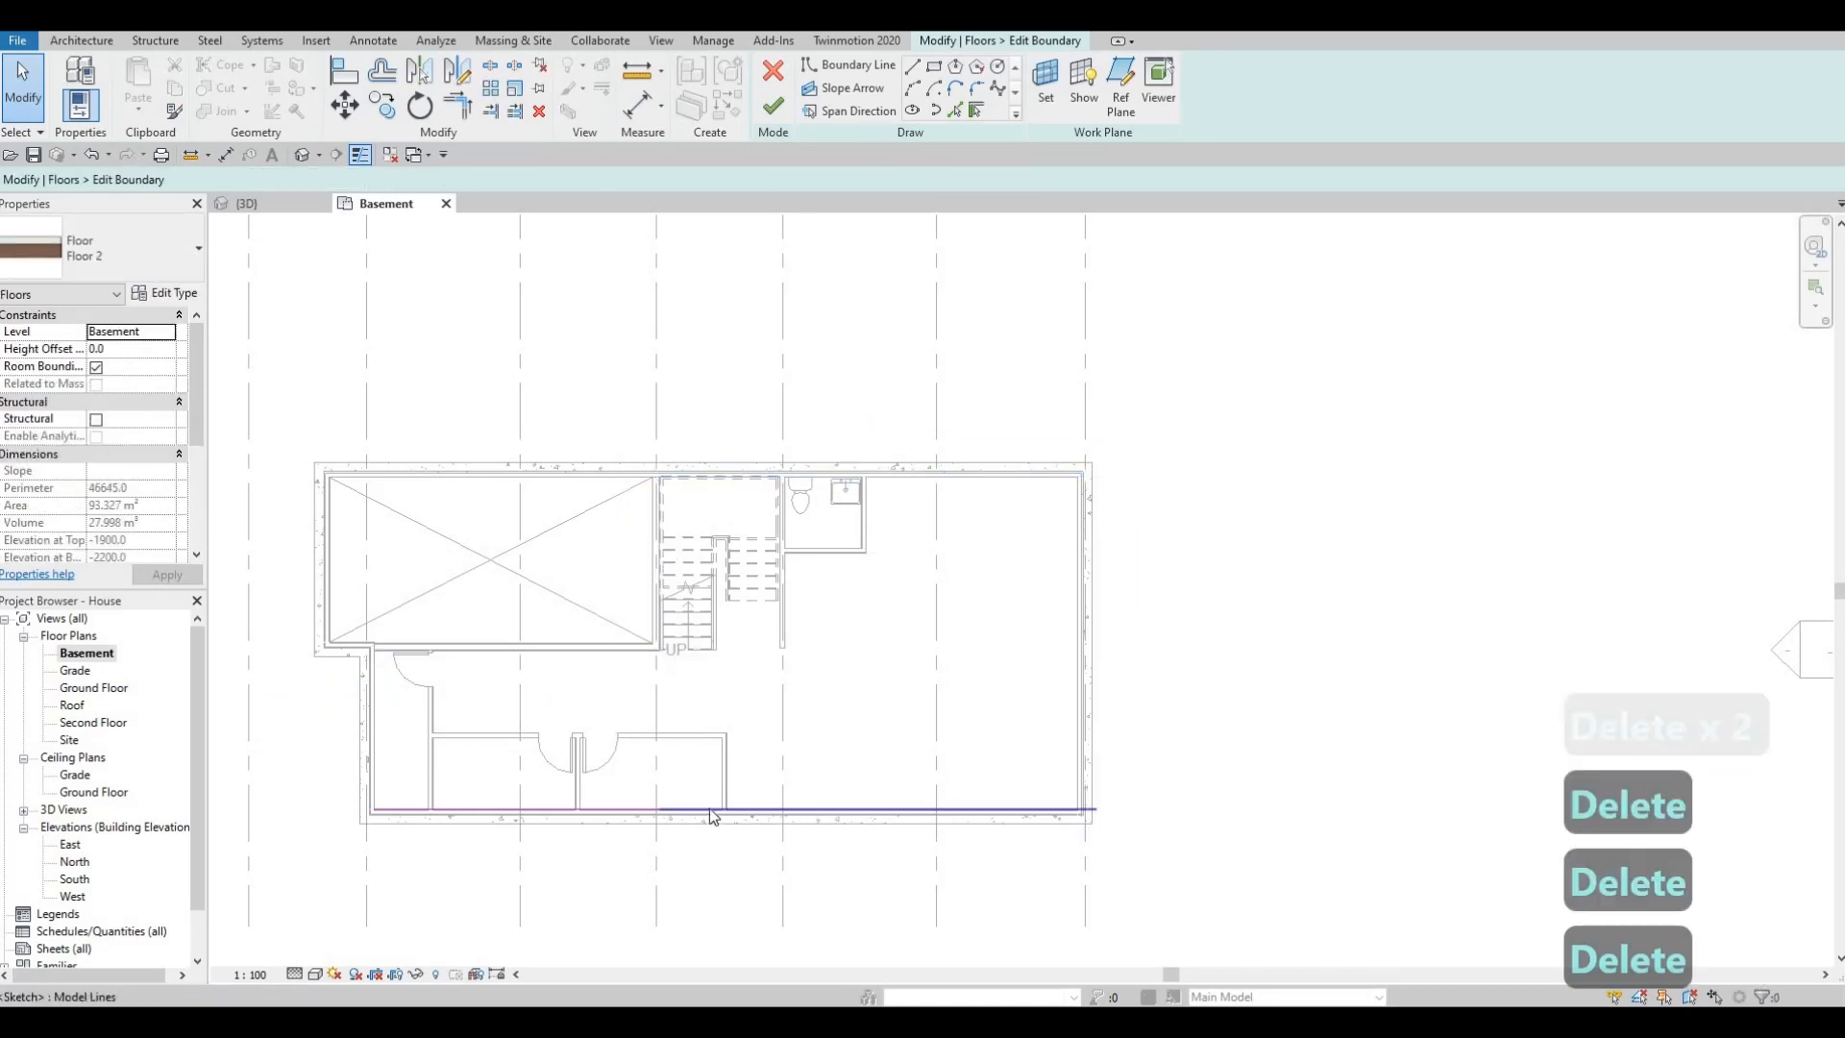
key("Delete")
left_click(625, 810)
key("Delete")
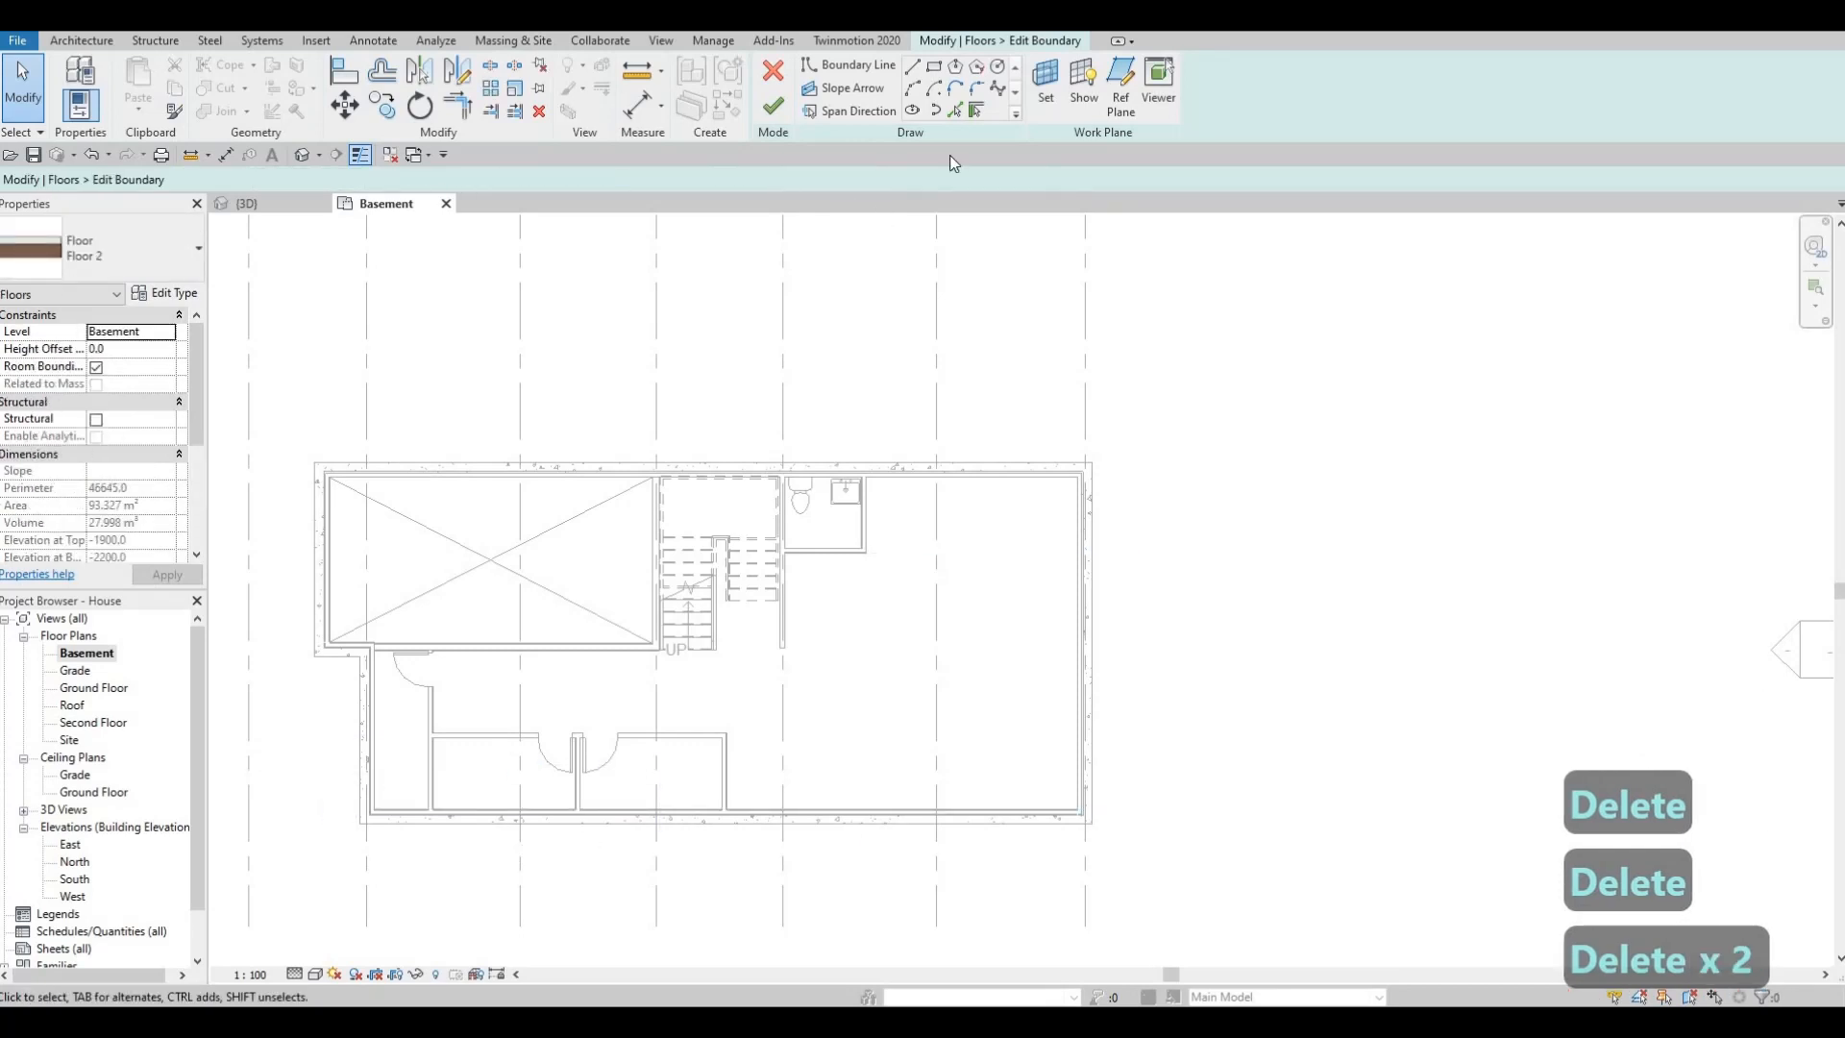
- Create a new slab boundary with Pick Lines, offset 200 mm outward from the outer faces of the exterior walls, and finish the sketch
key("F1")
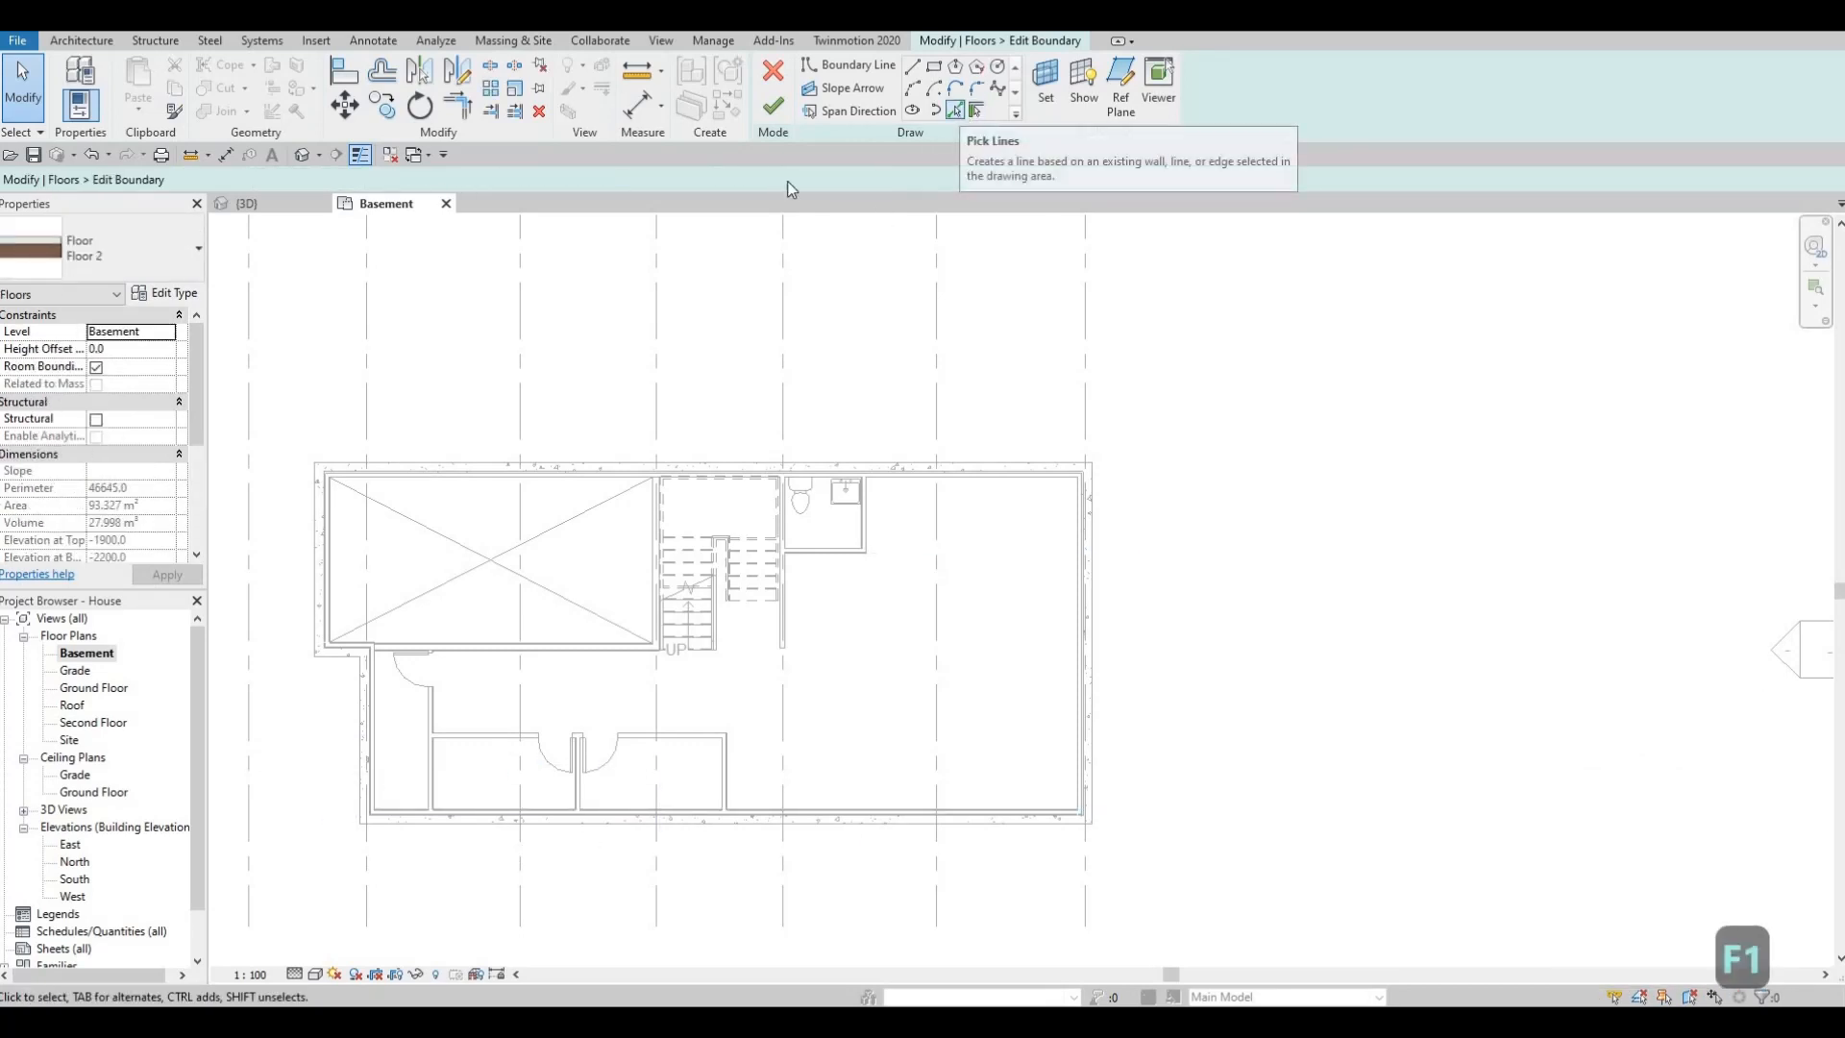
left_click(957, 110)
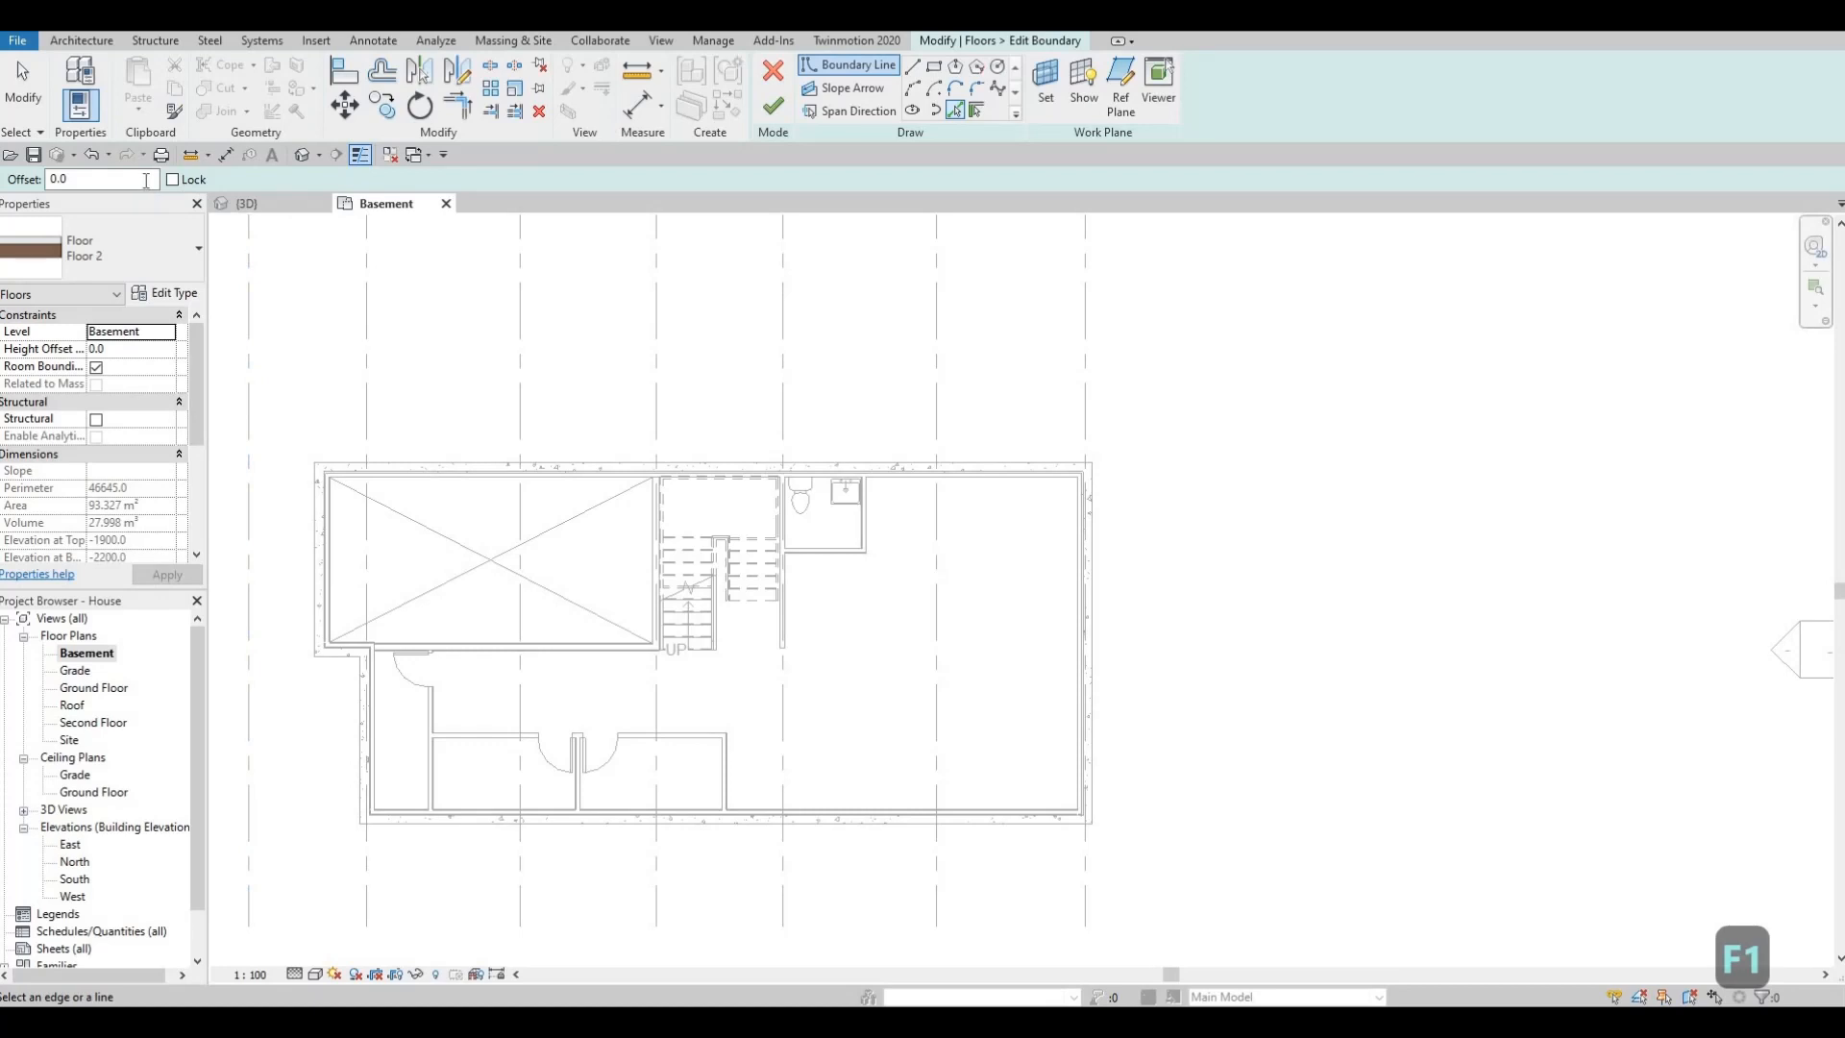
double_click(60, 180)
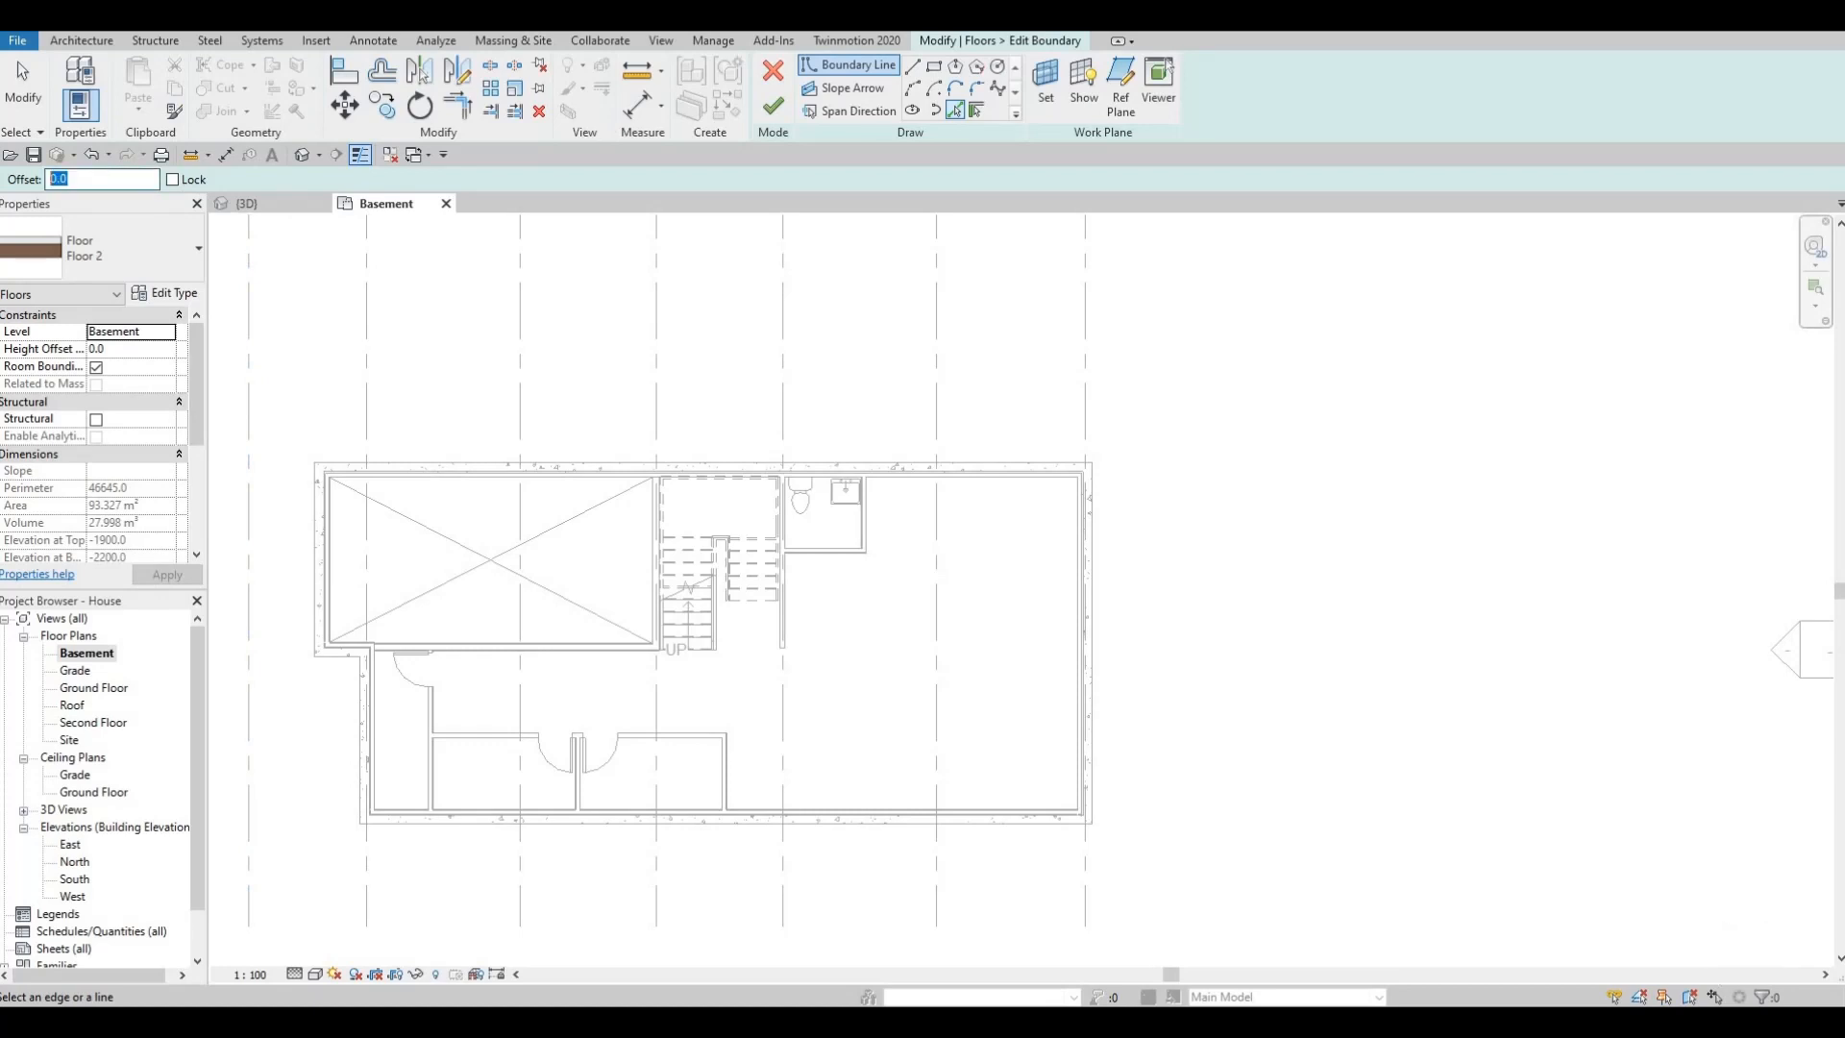
type("200")
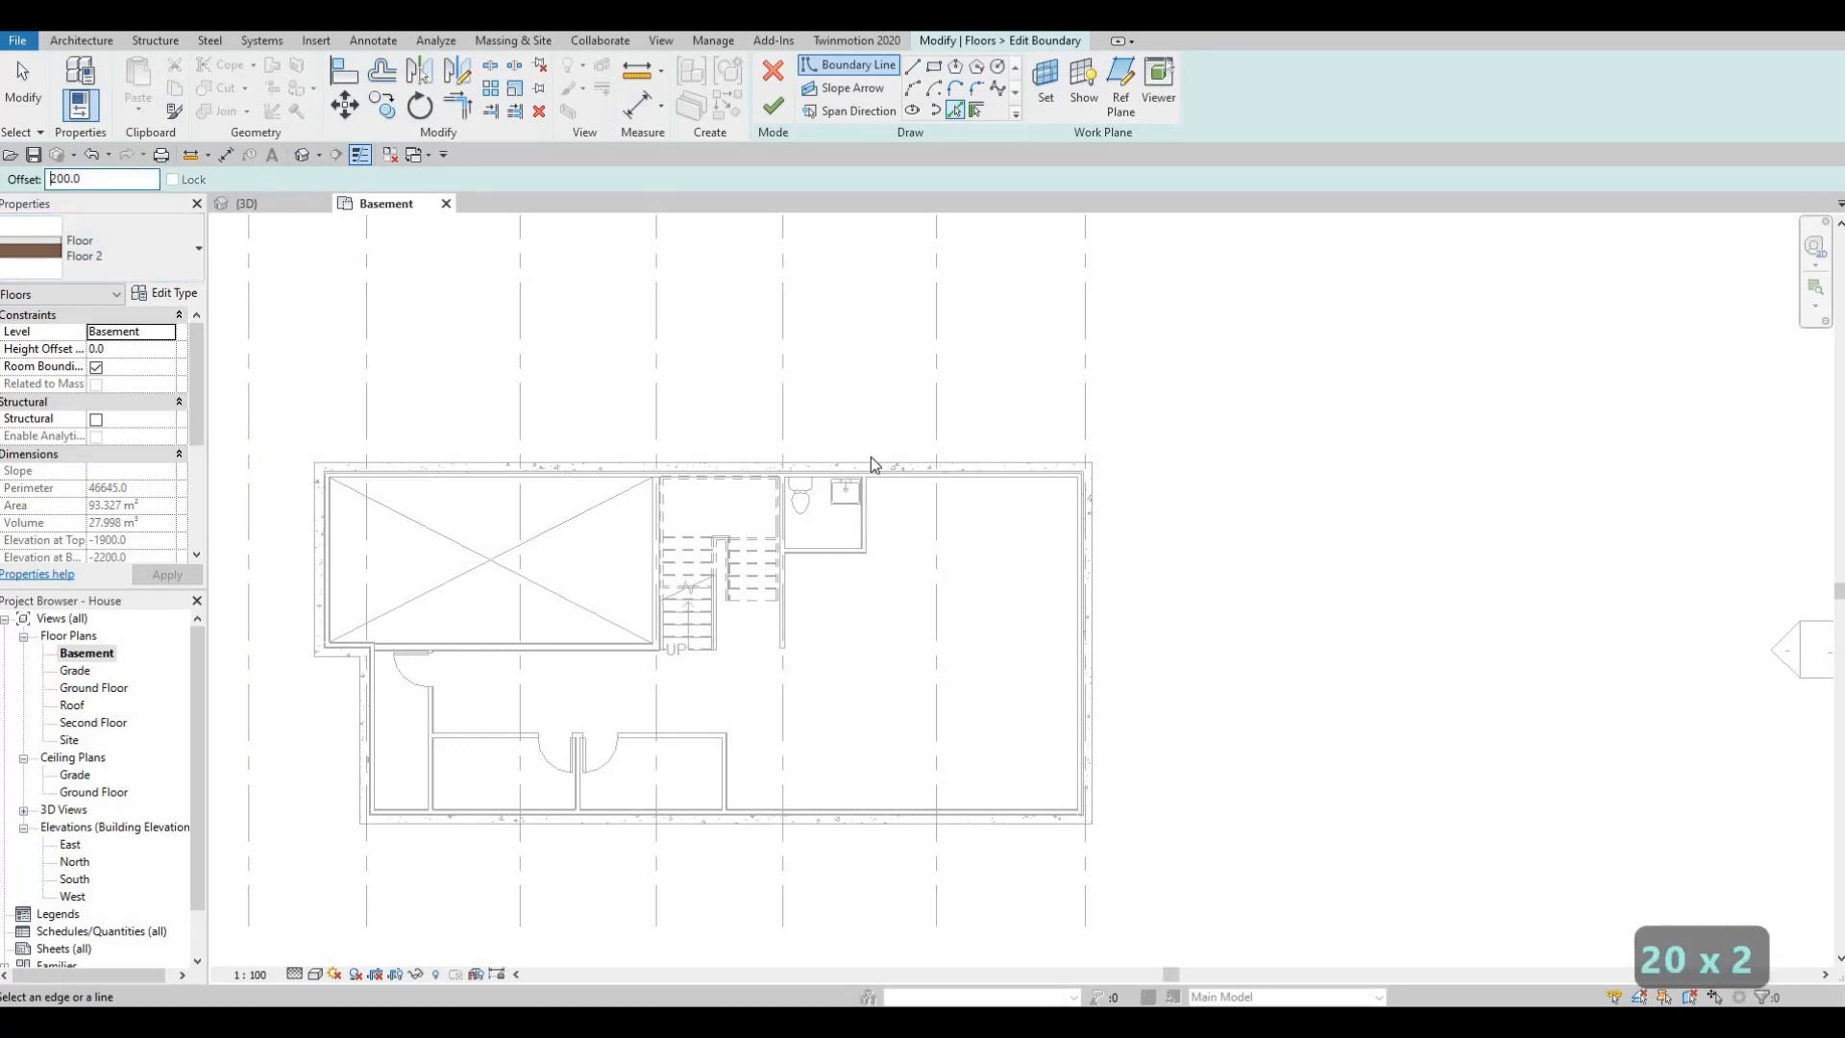
left_click(867, 460)
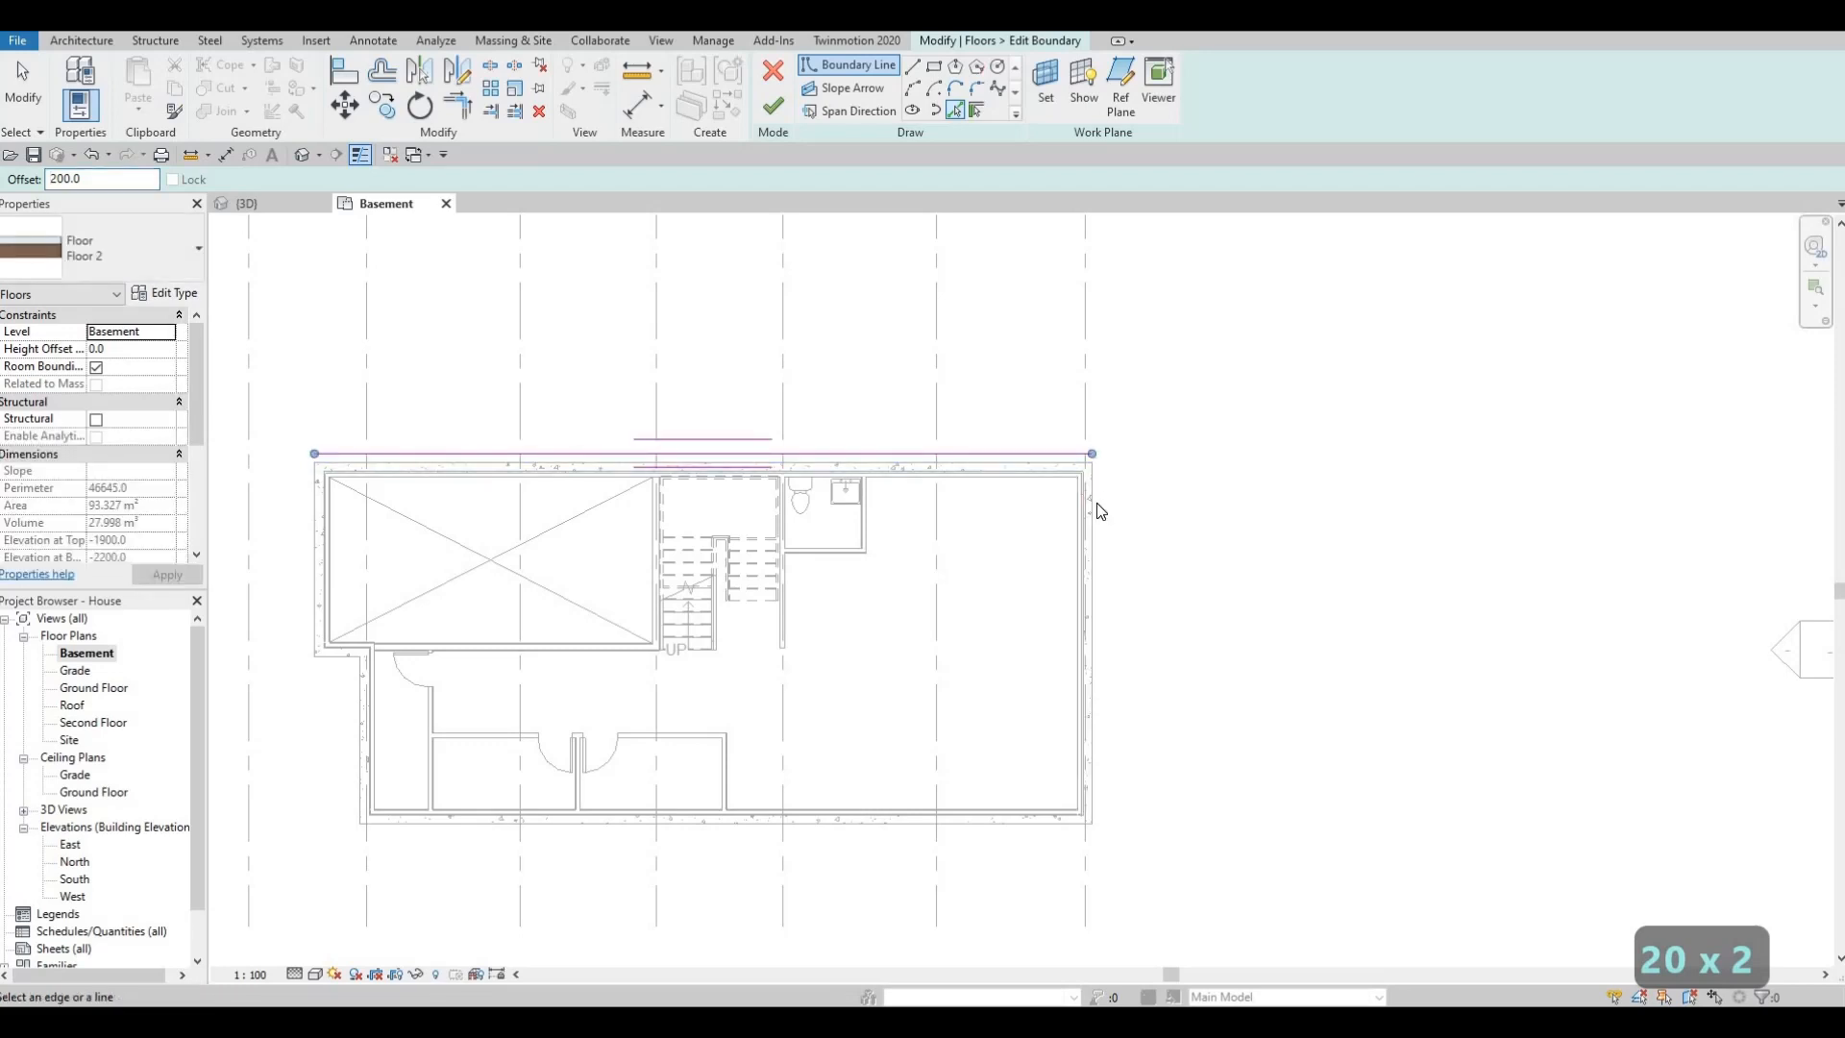
left_click(998, 796)
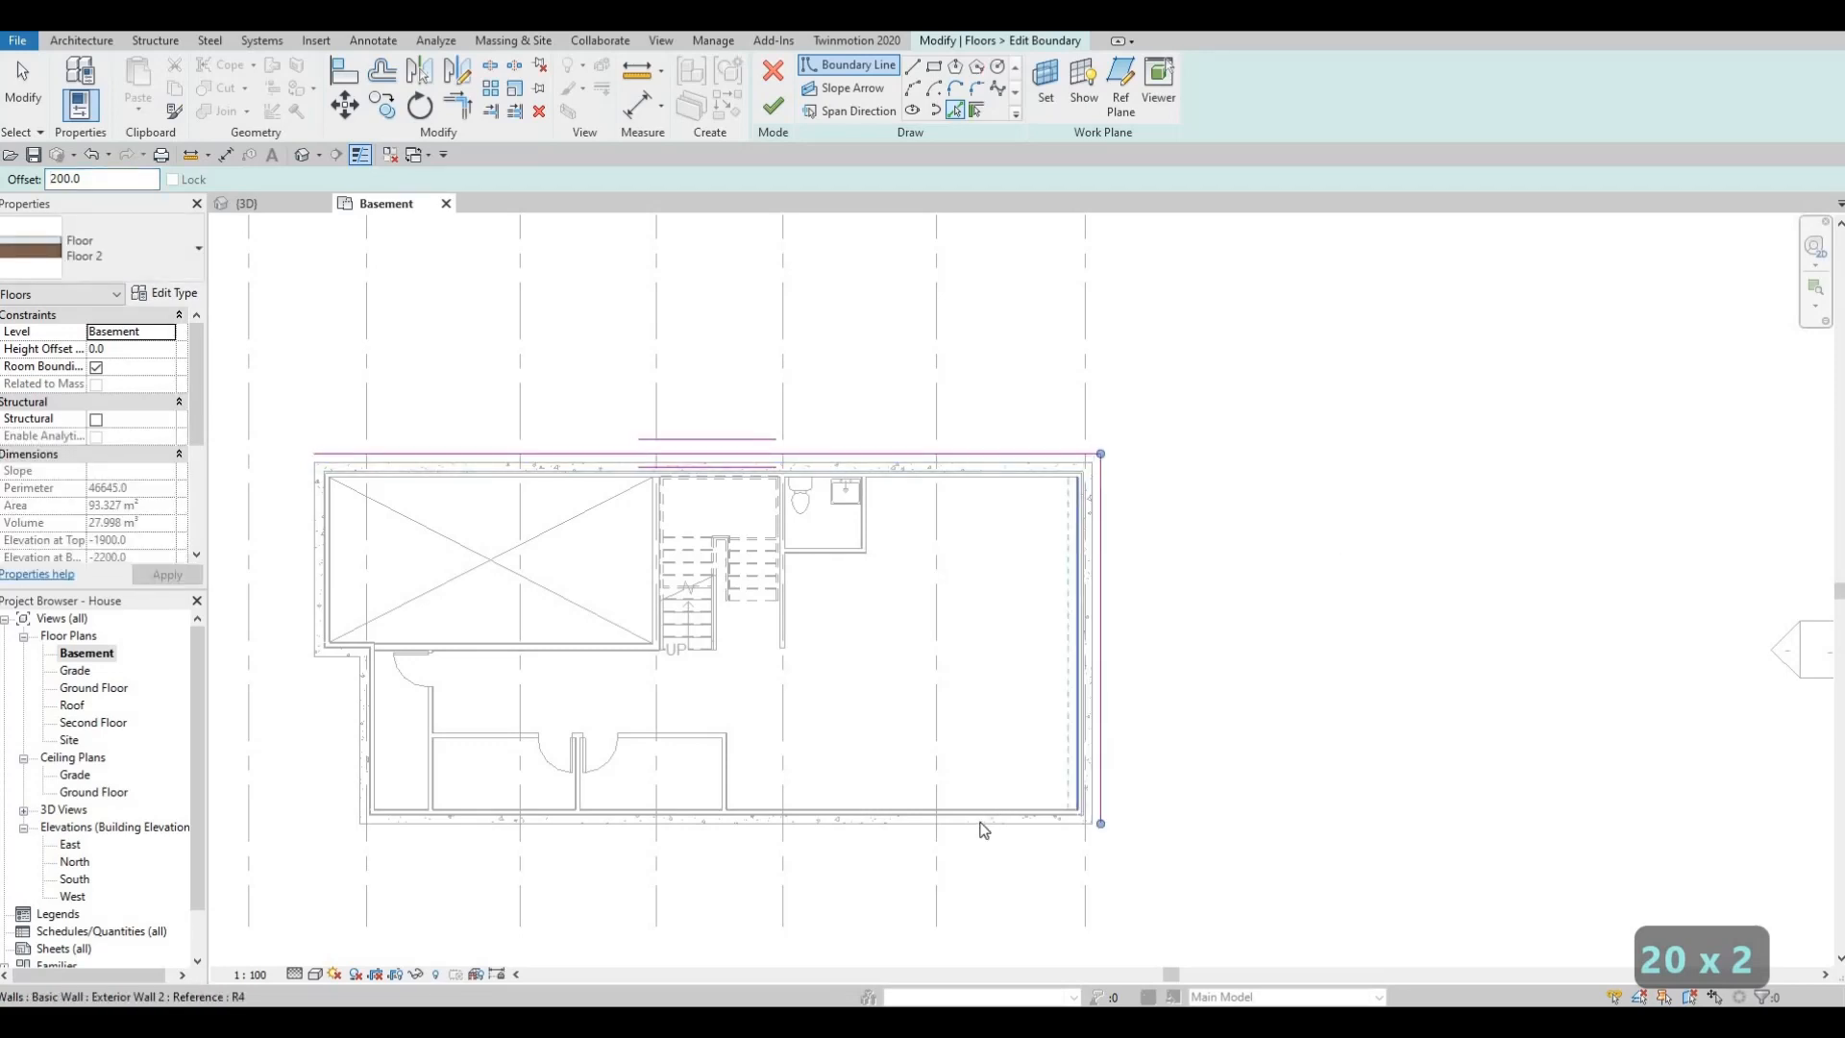
left_click(840, 812)
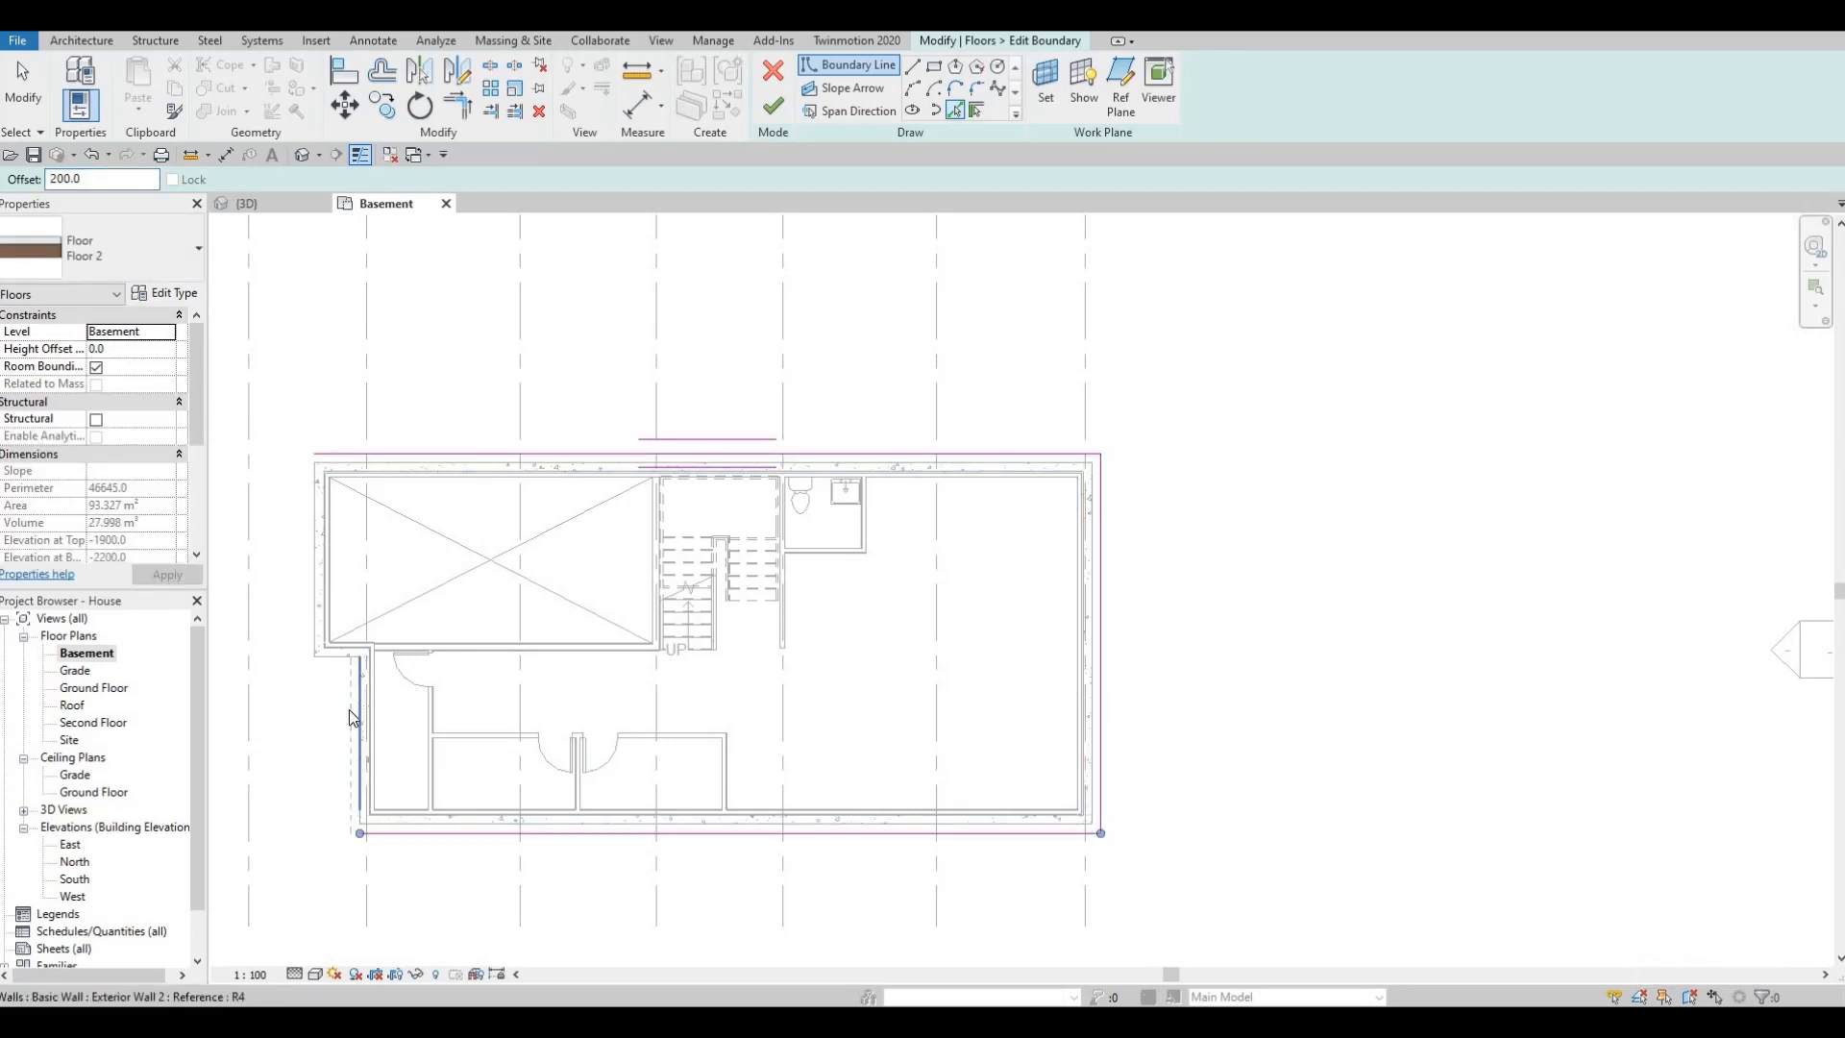
left_click(360, 740)
left_click(334, 675)
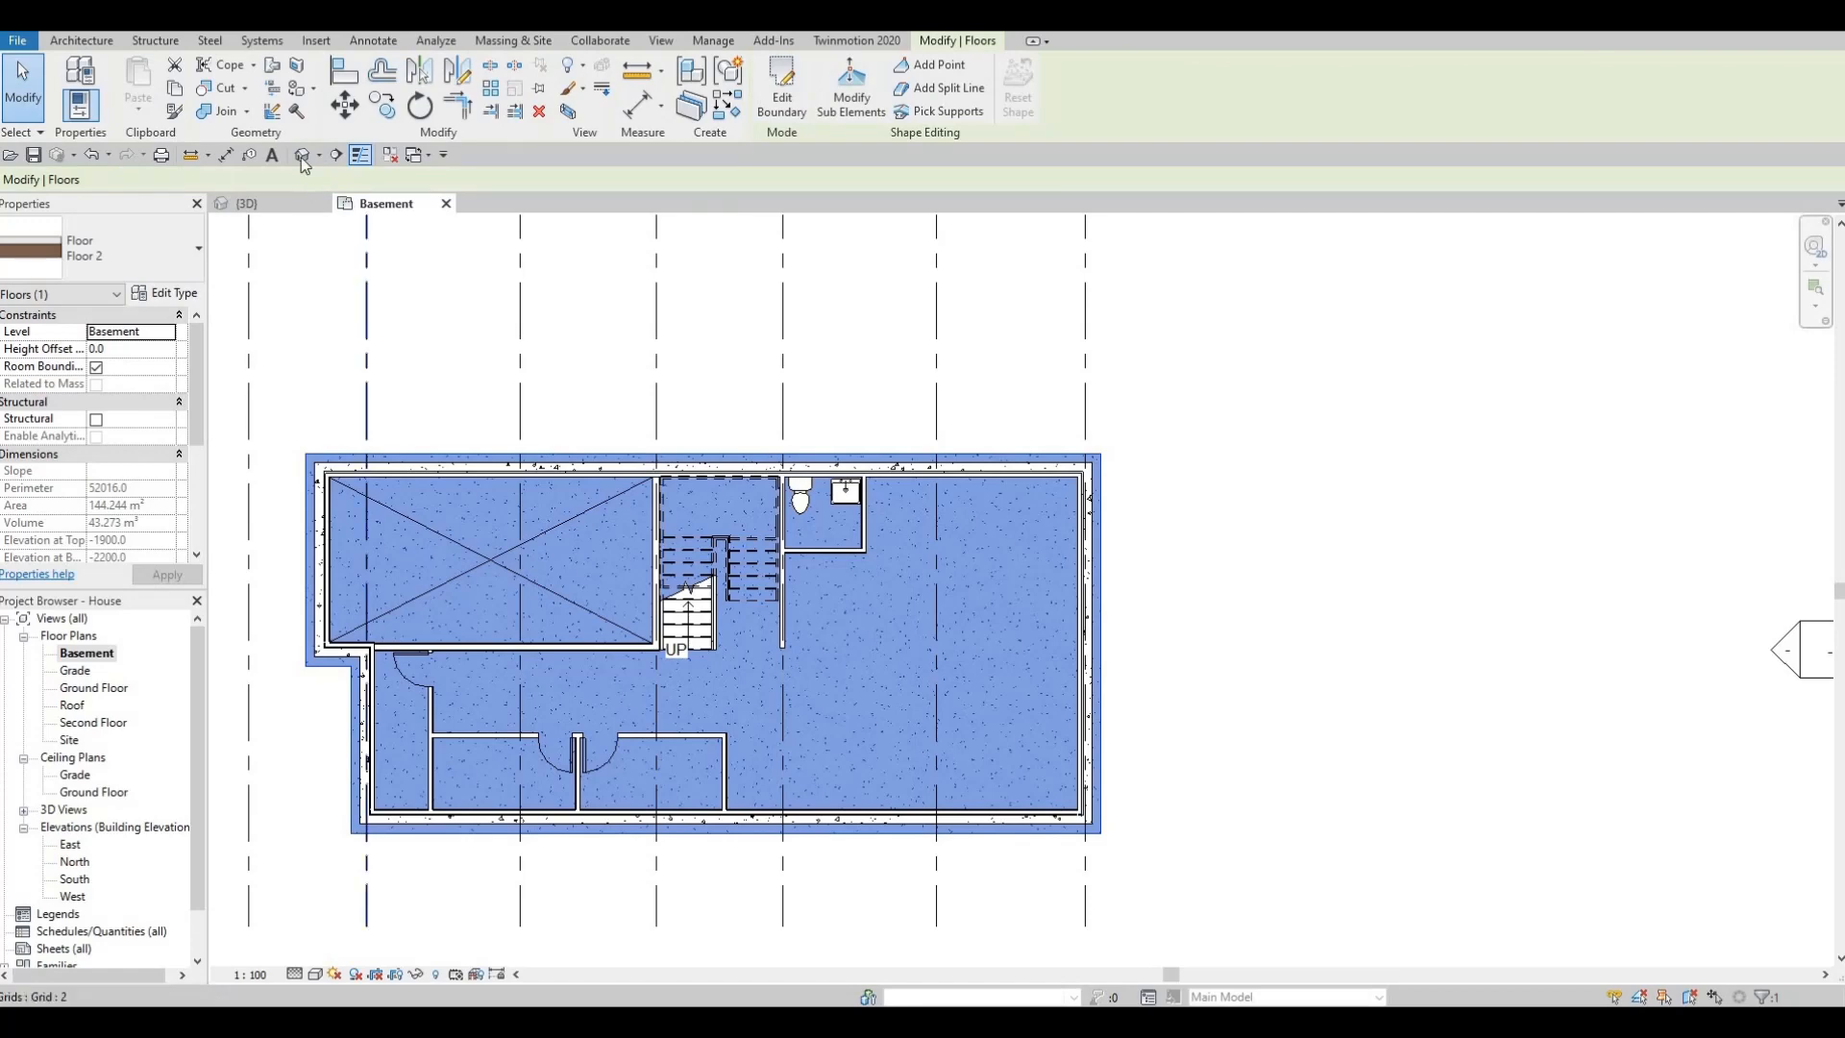
- Inspect the slab's projection around the basement walls in the 3D view and the South elevation
left_click(303, 202)
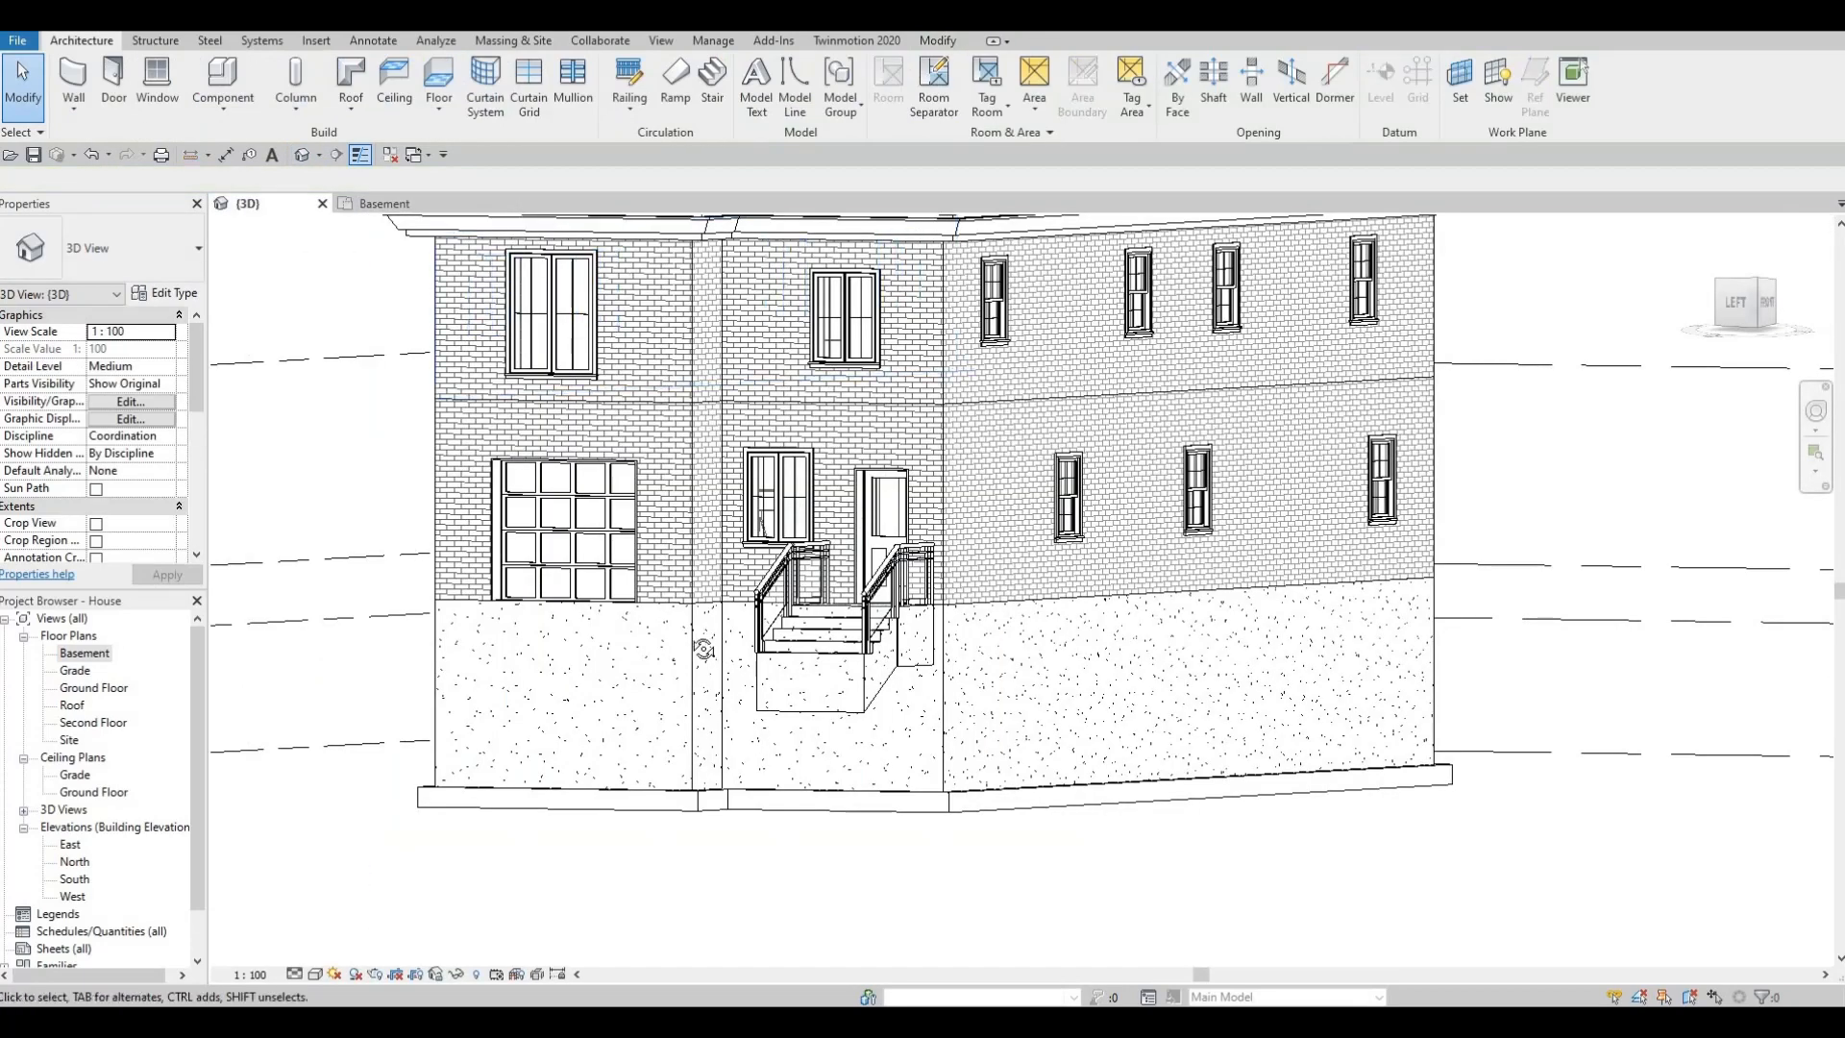
middle_click_drag(705, 650, 327, 815, "shift")
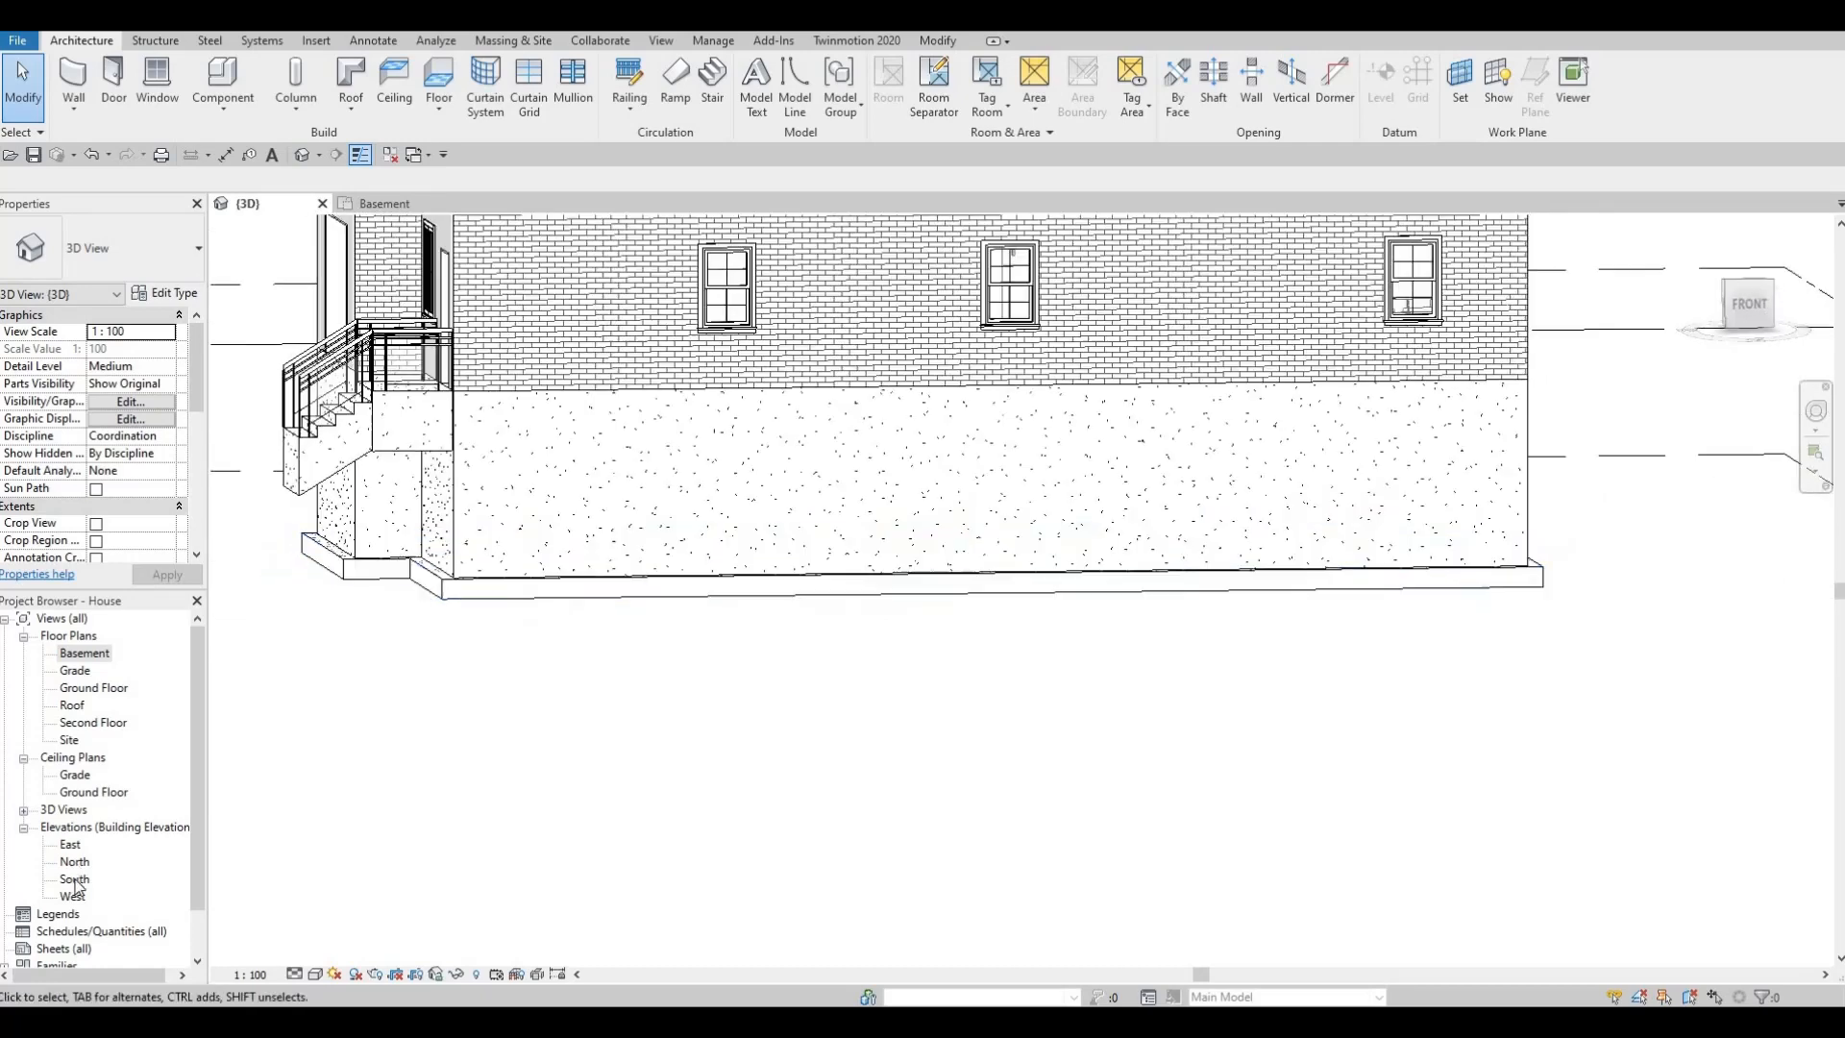
double_click(74, 879)
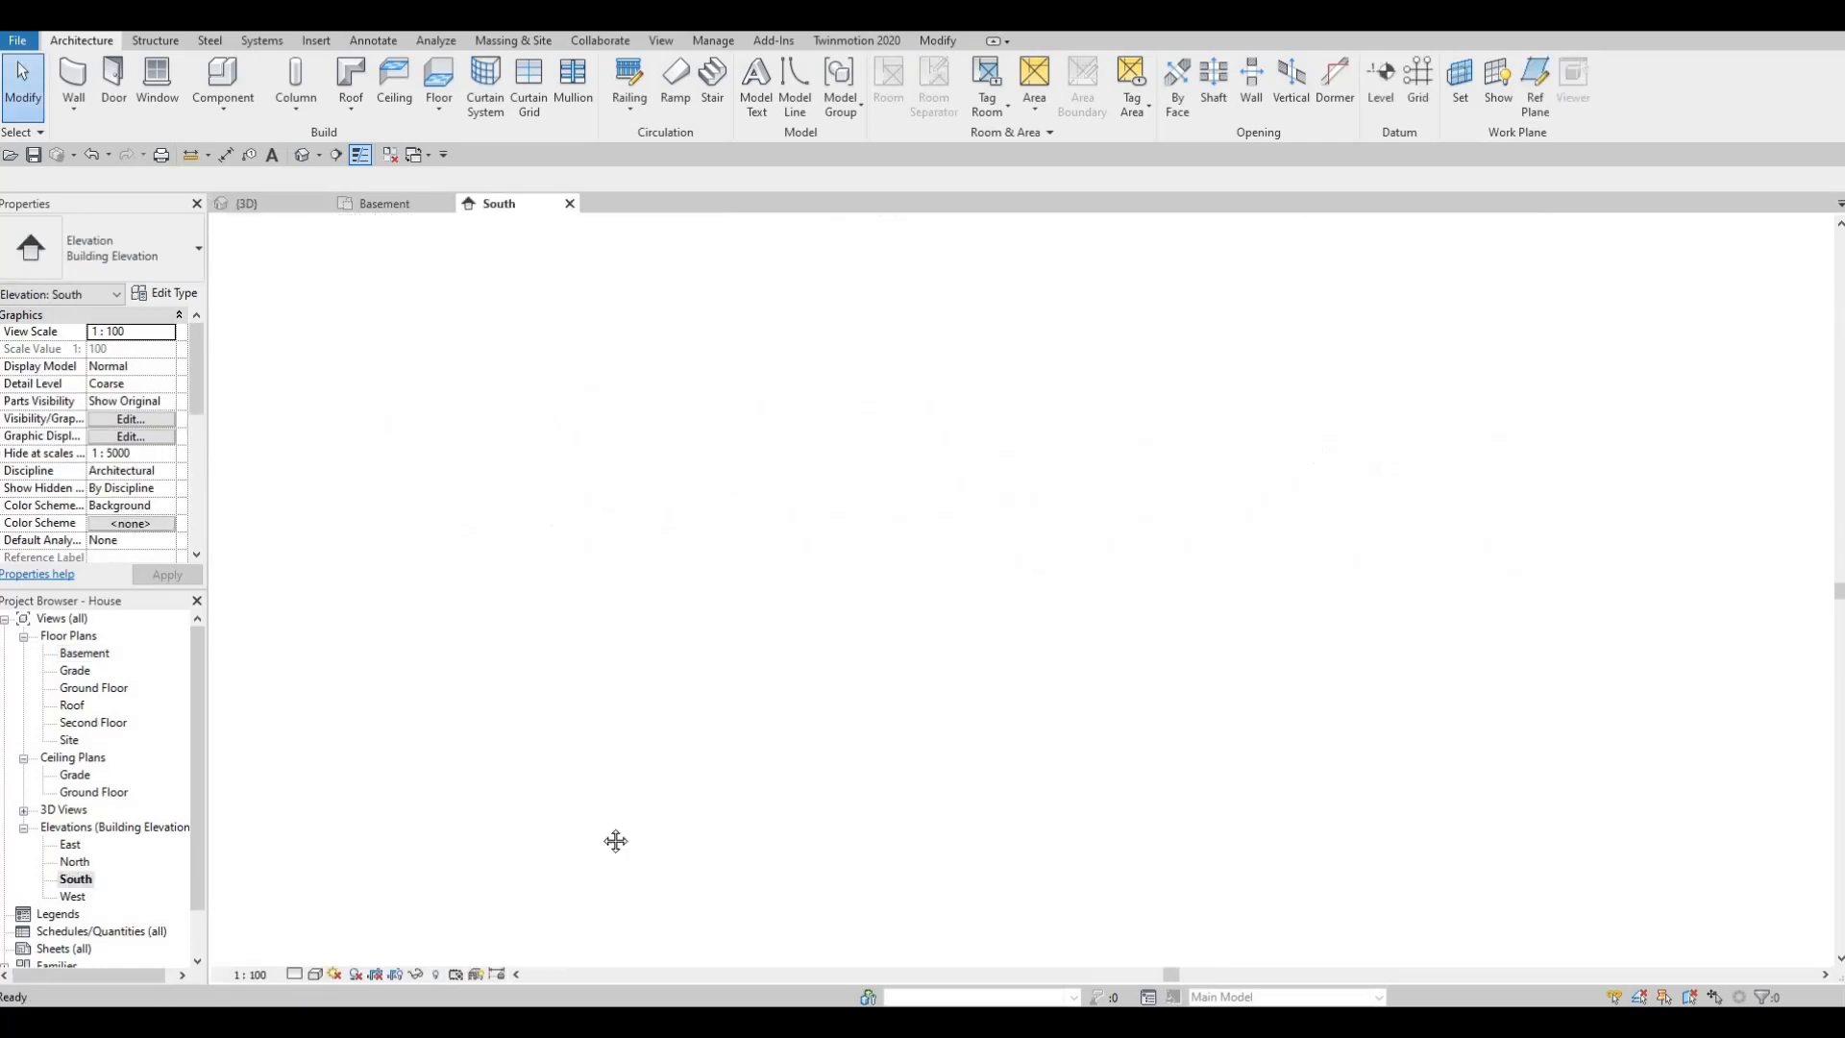
scroll(391, 762, "down", 2)
scroll(774, 720, "up", 3)
scroll(865, 702, "down", 2)
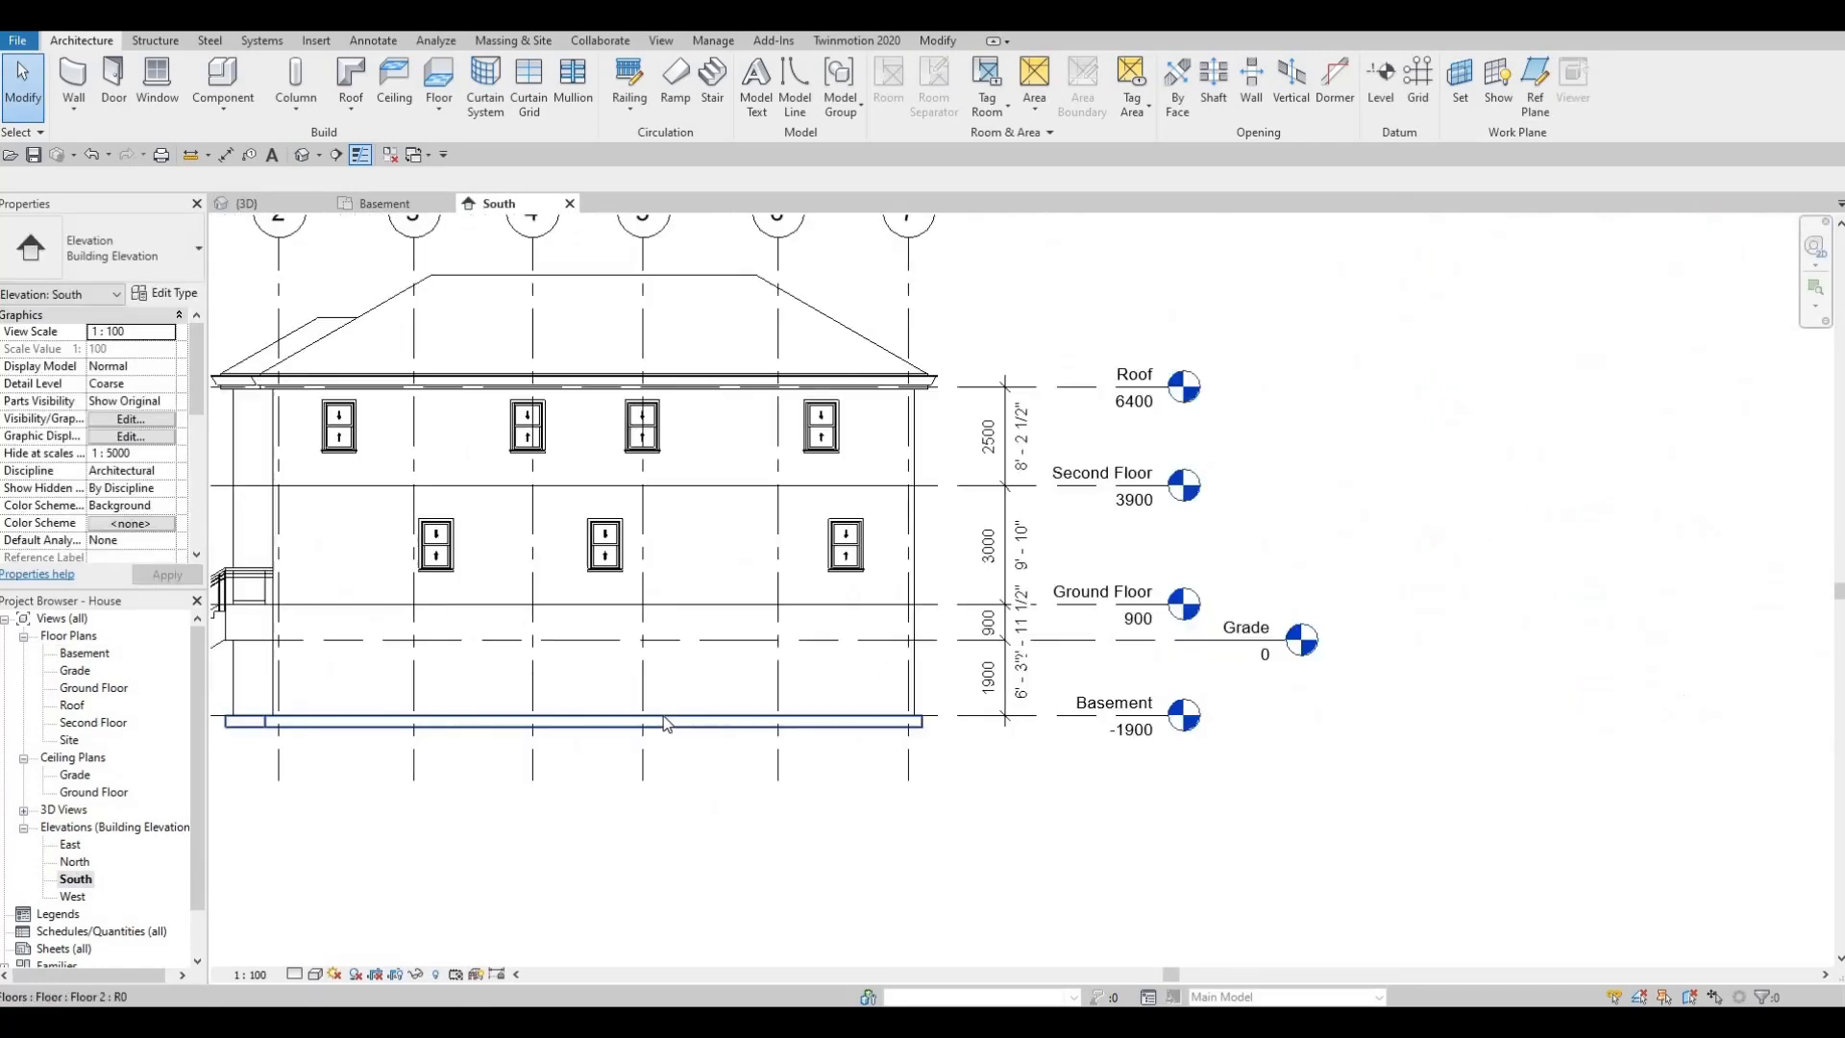
scroll(968, 679, "up", 2)
scroll(968, 680, "down", 4)
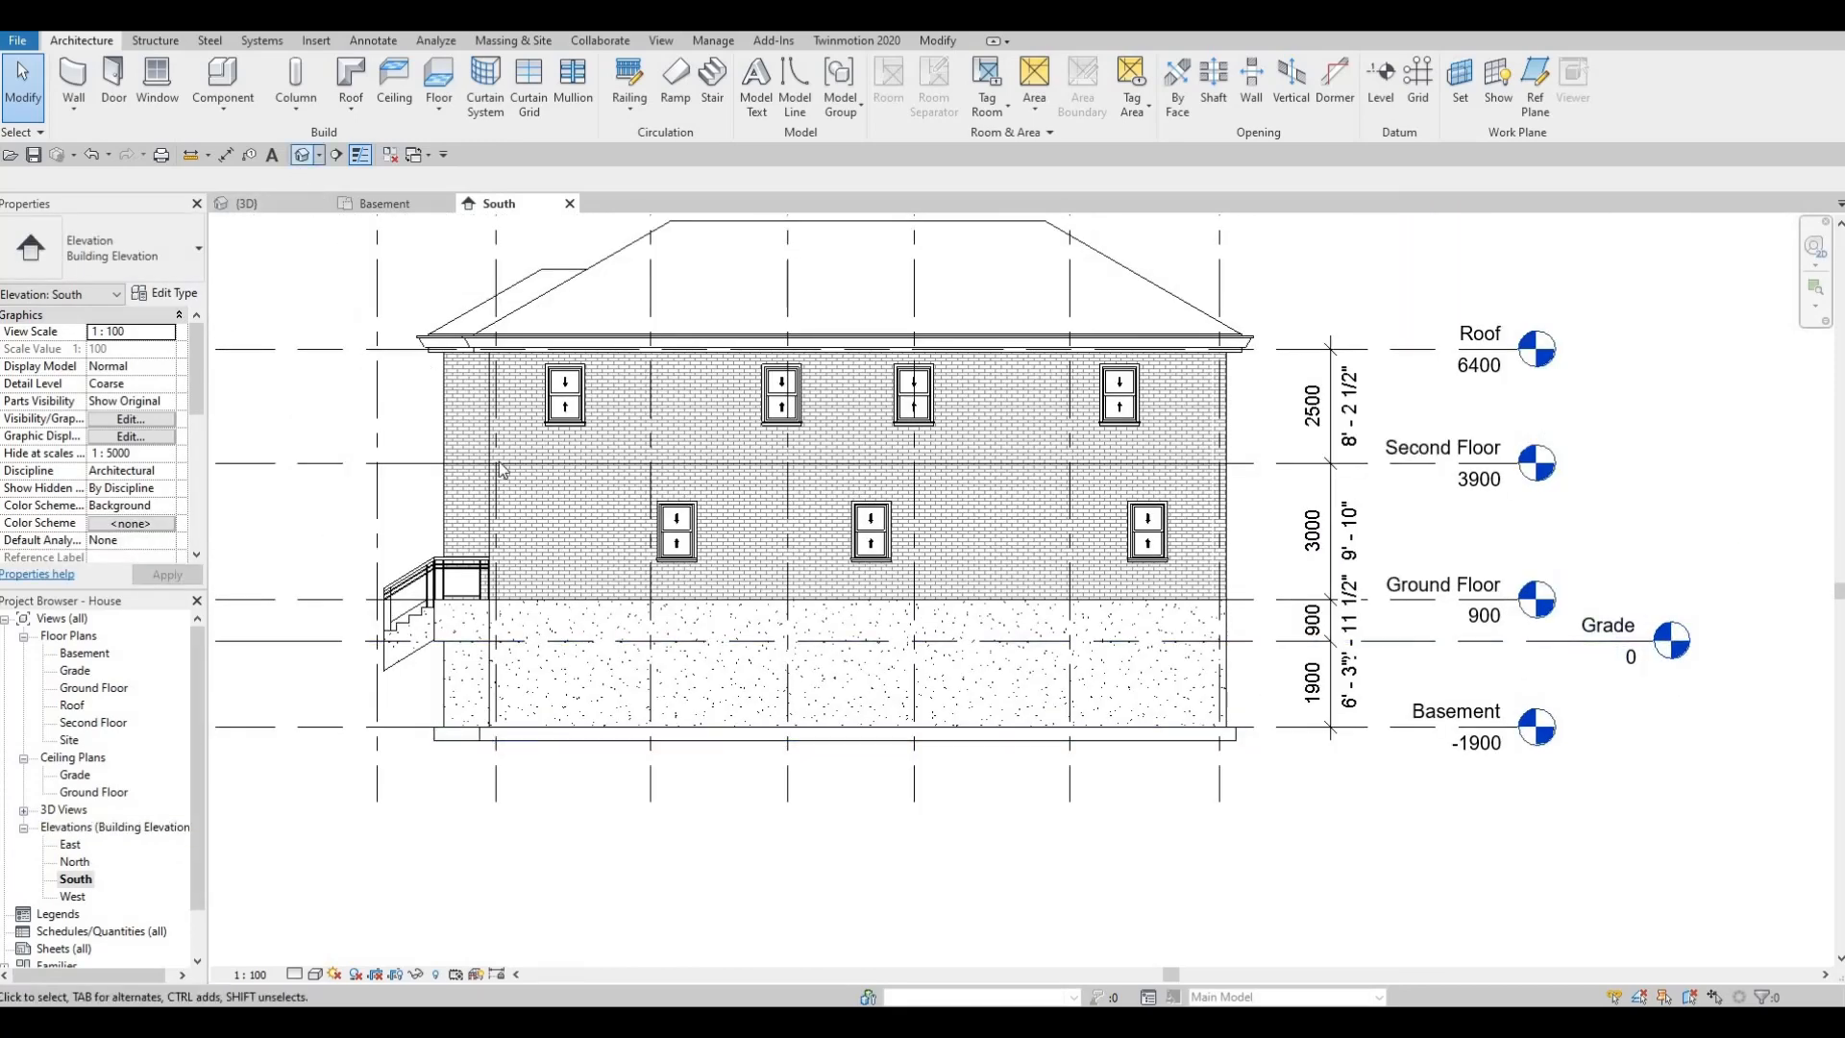
- Return to the 3D view and examine the whole house and its base slab from several angles and distances
middle_click_drag(832, 721, 884, 736, "shift")
scroll(884, 738, "down", 1)
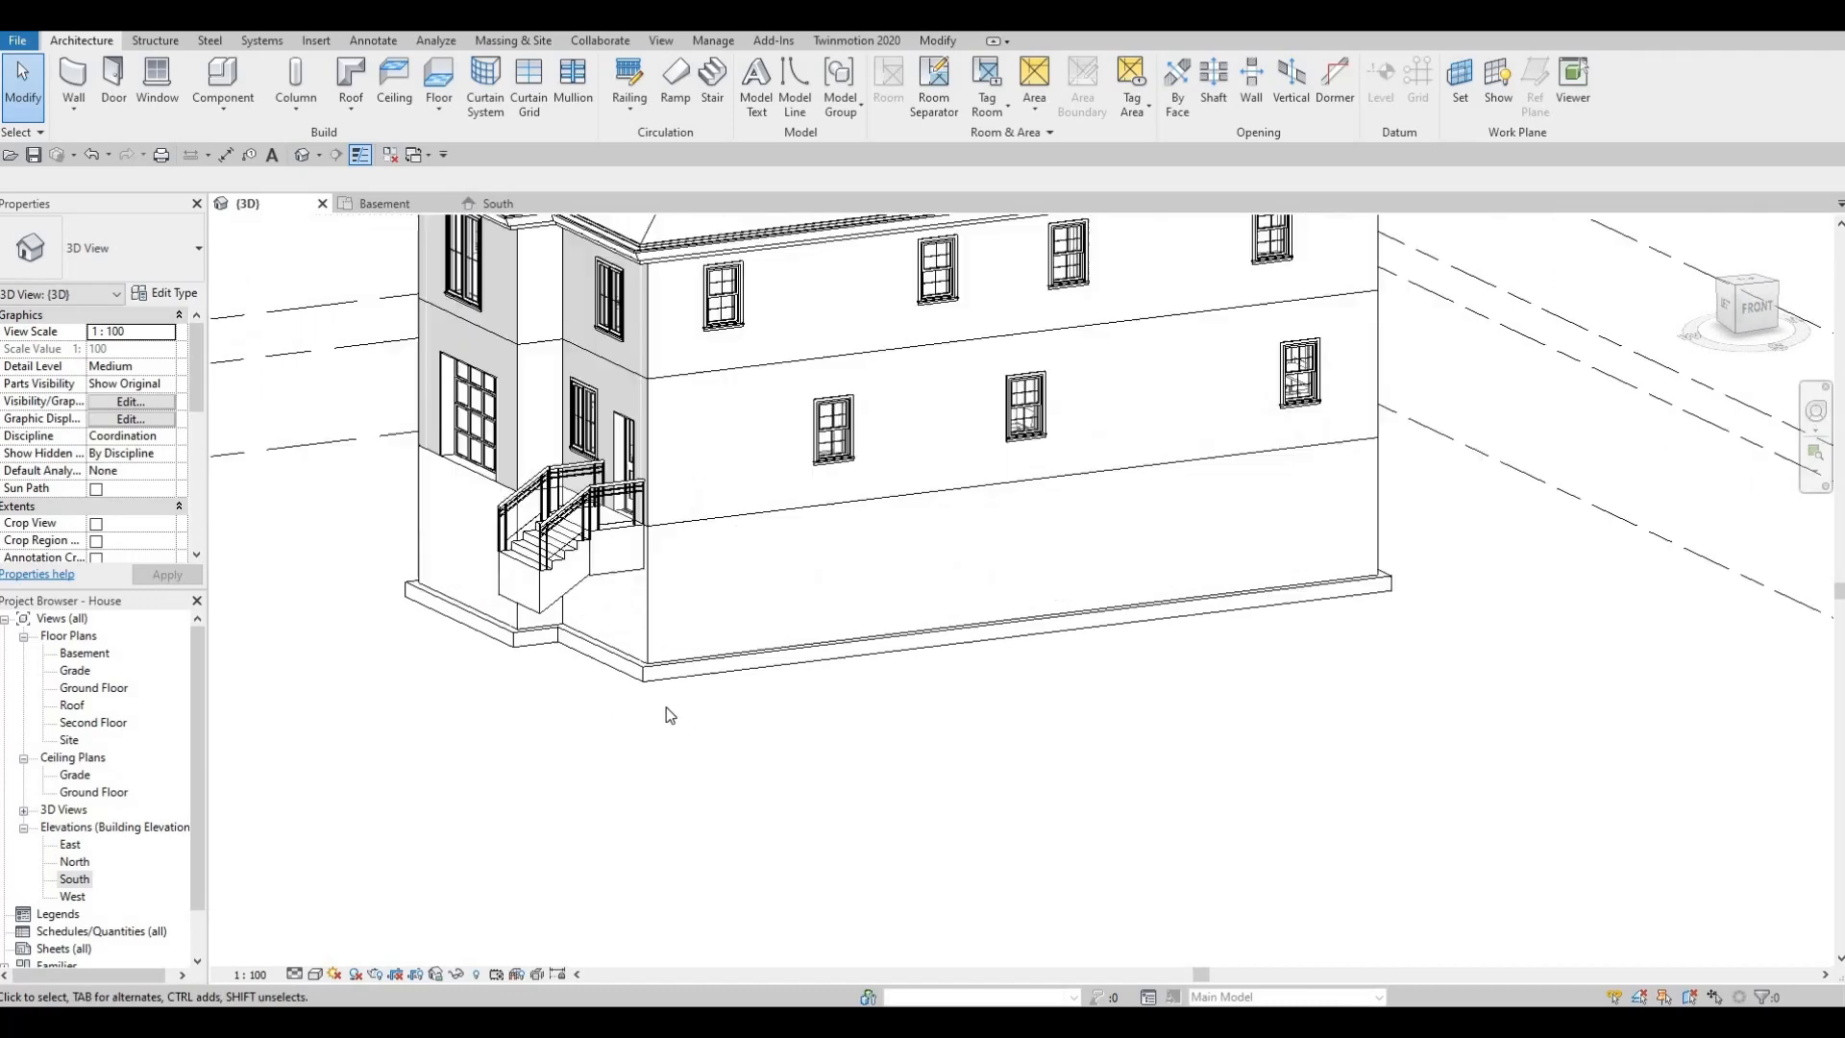
scroll(665, 716, "down", 3)
middle_click_drag(673, 701, 494, 596, "shift")
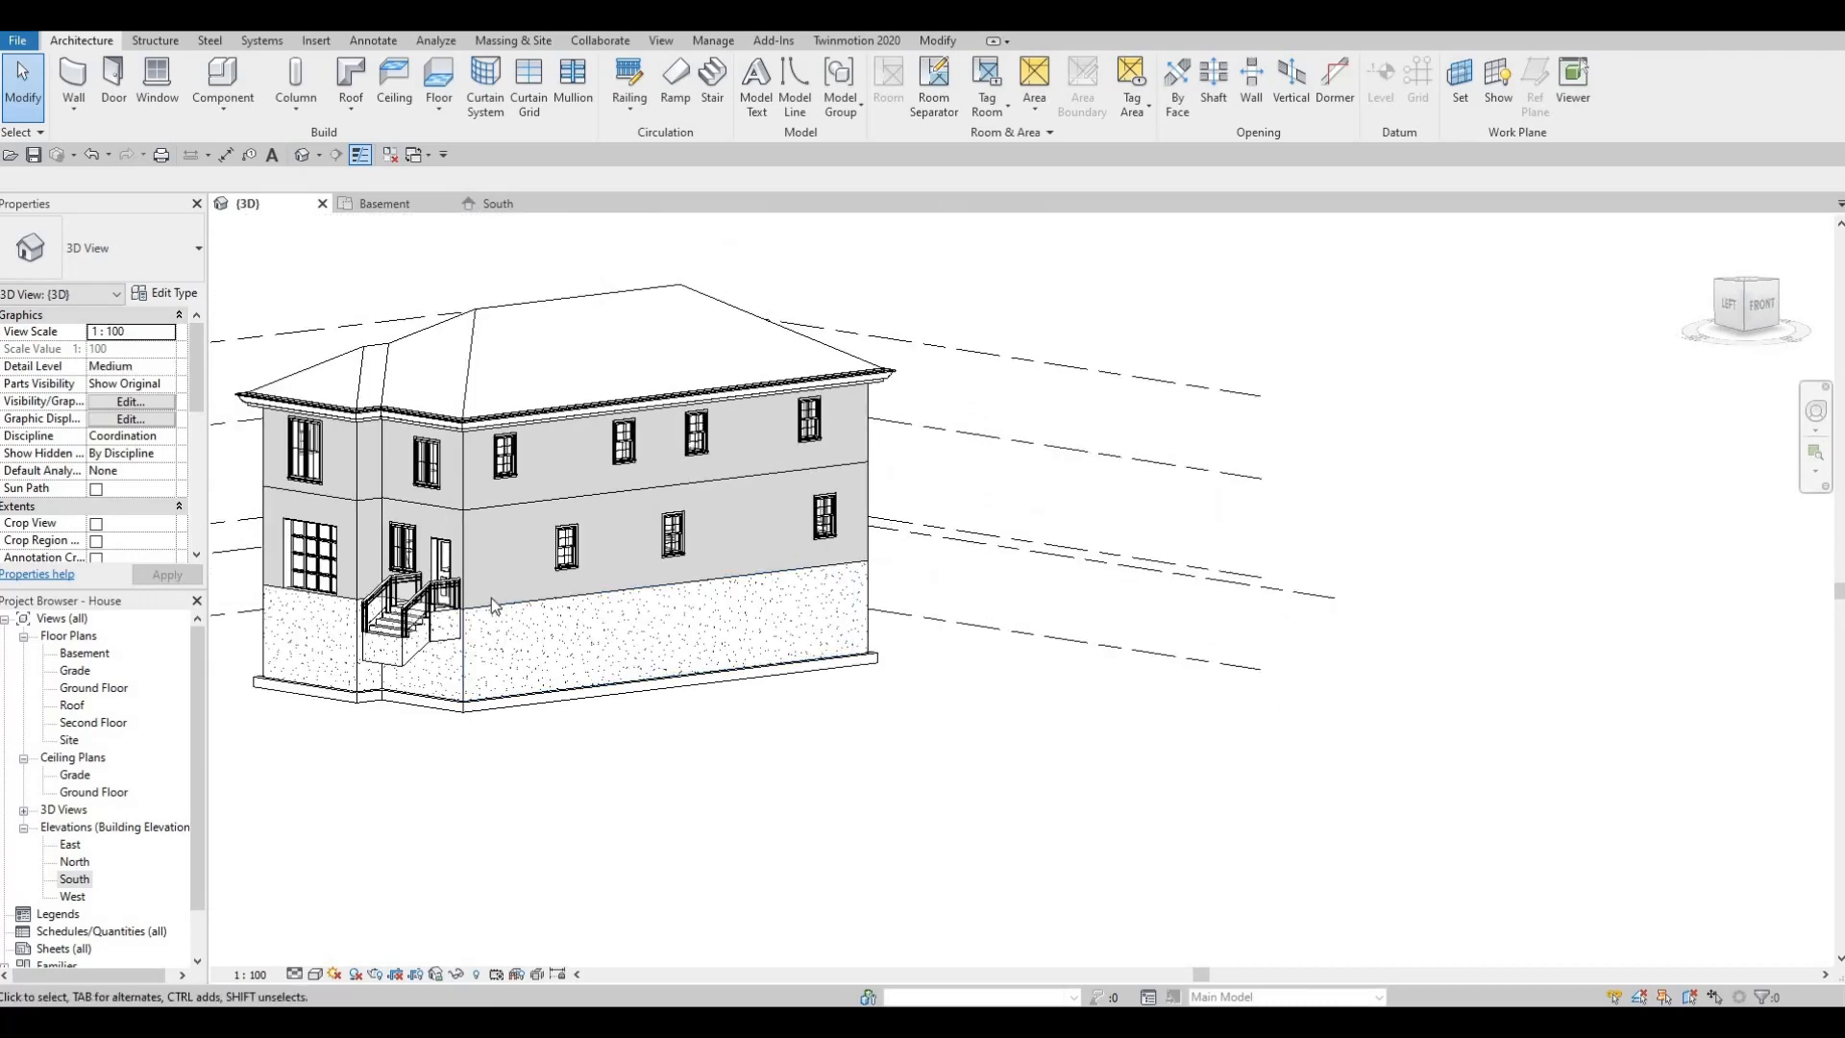
scroll(492, 598, "up", 3)
middle_click_drag(851, 732, 858, 724)
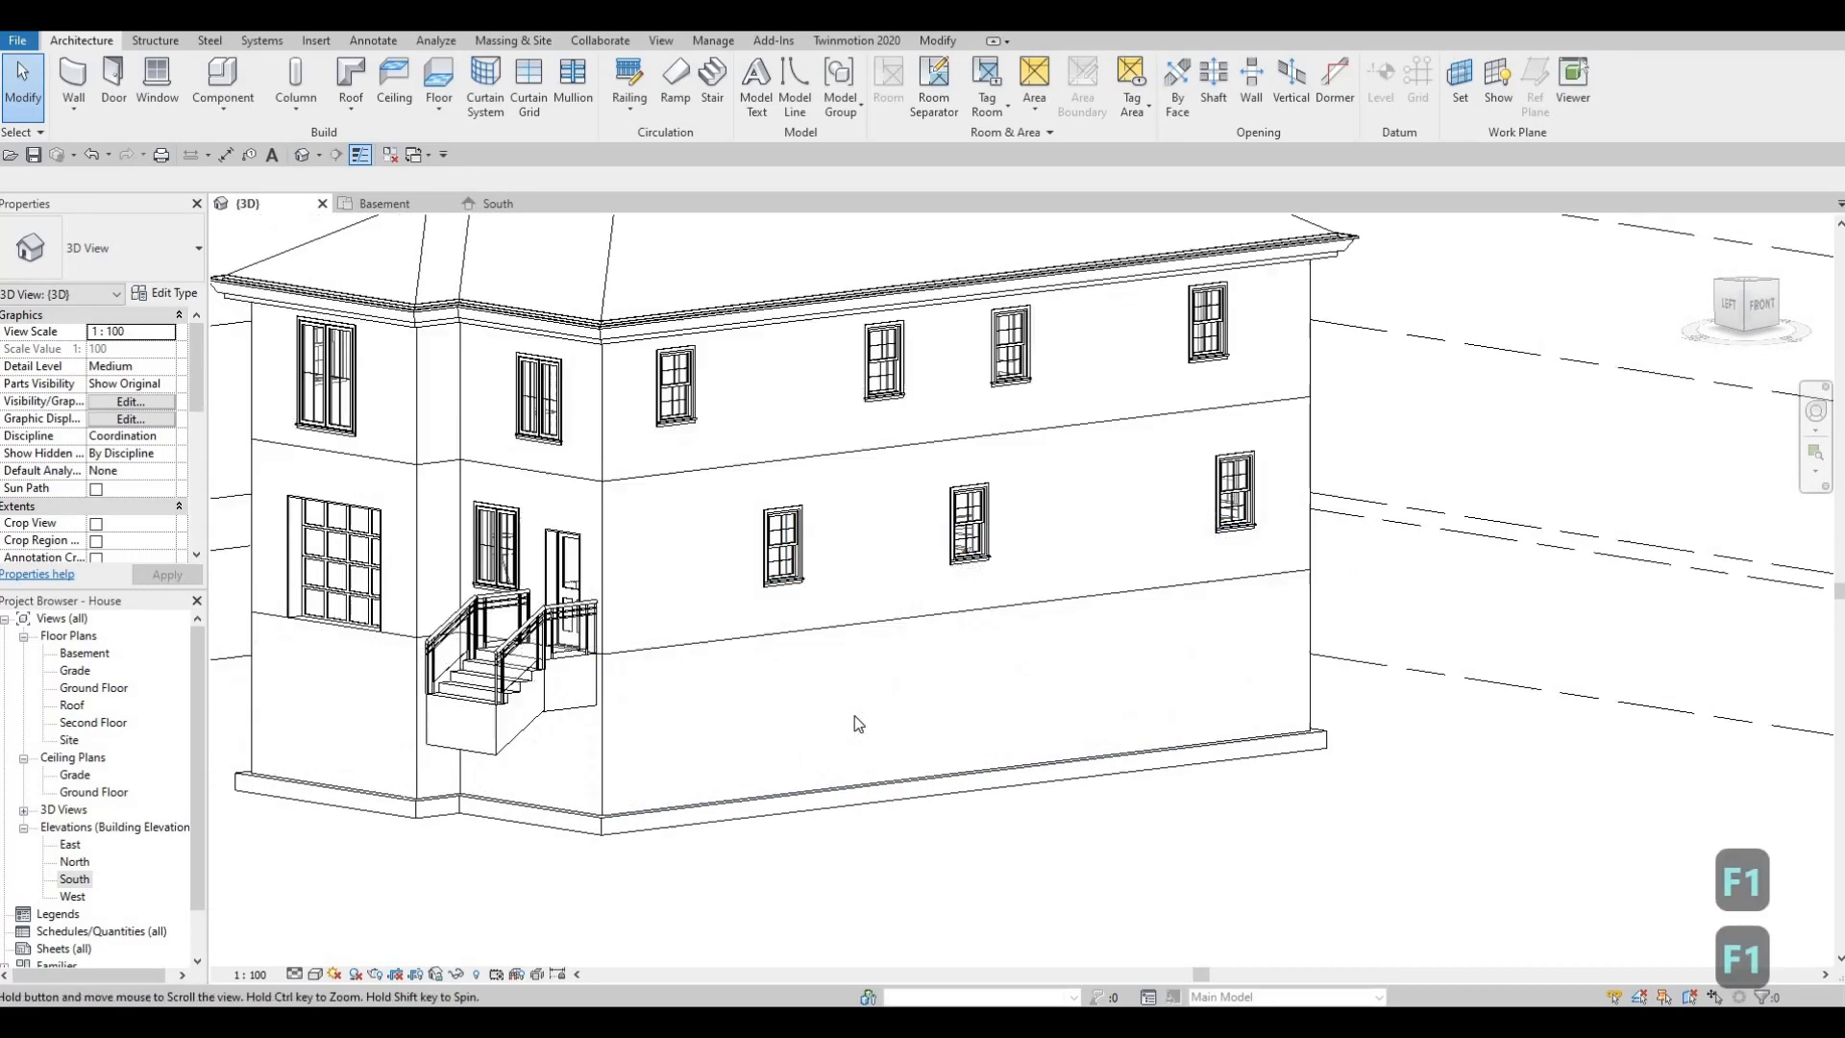
scroll(858, 721, "down", 3)
scroll(852, 716, "up", 1)
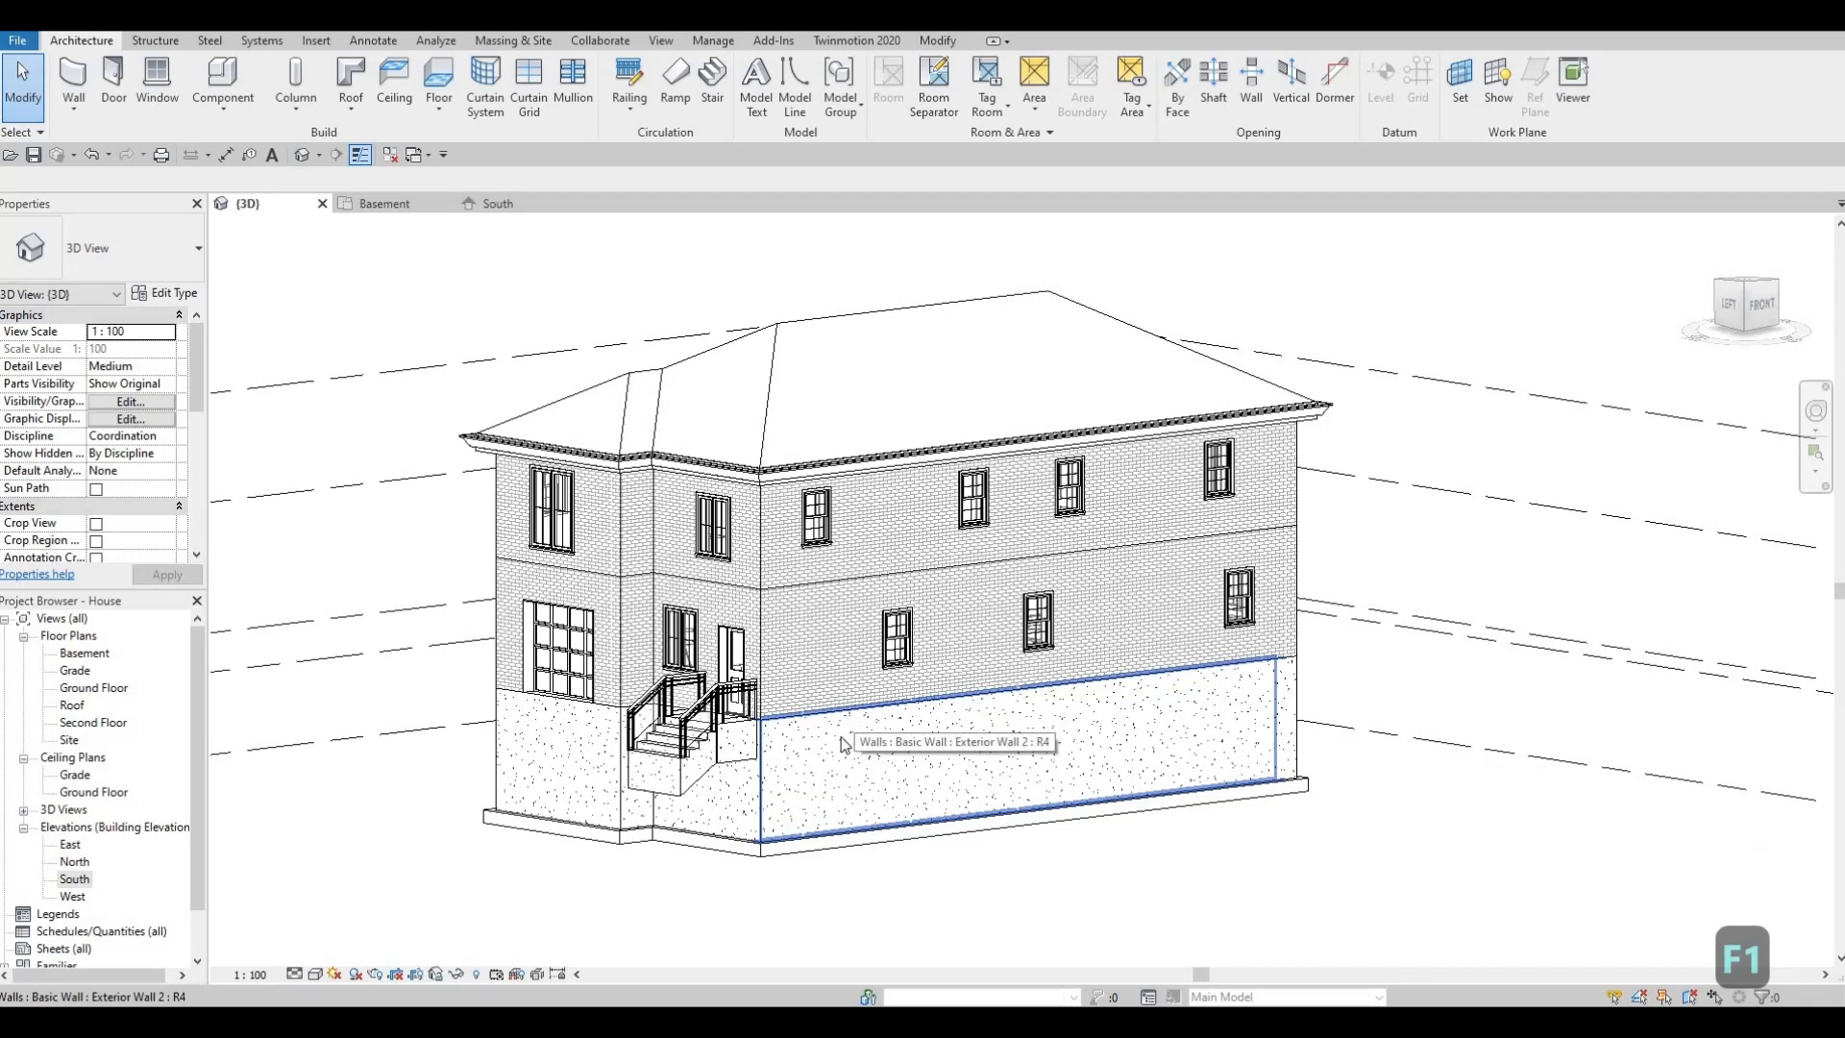